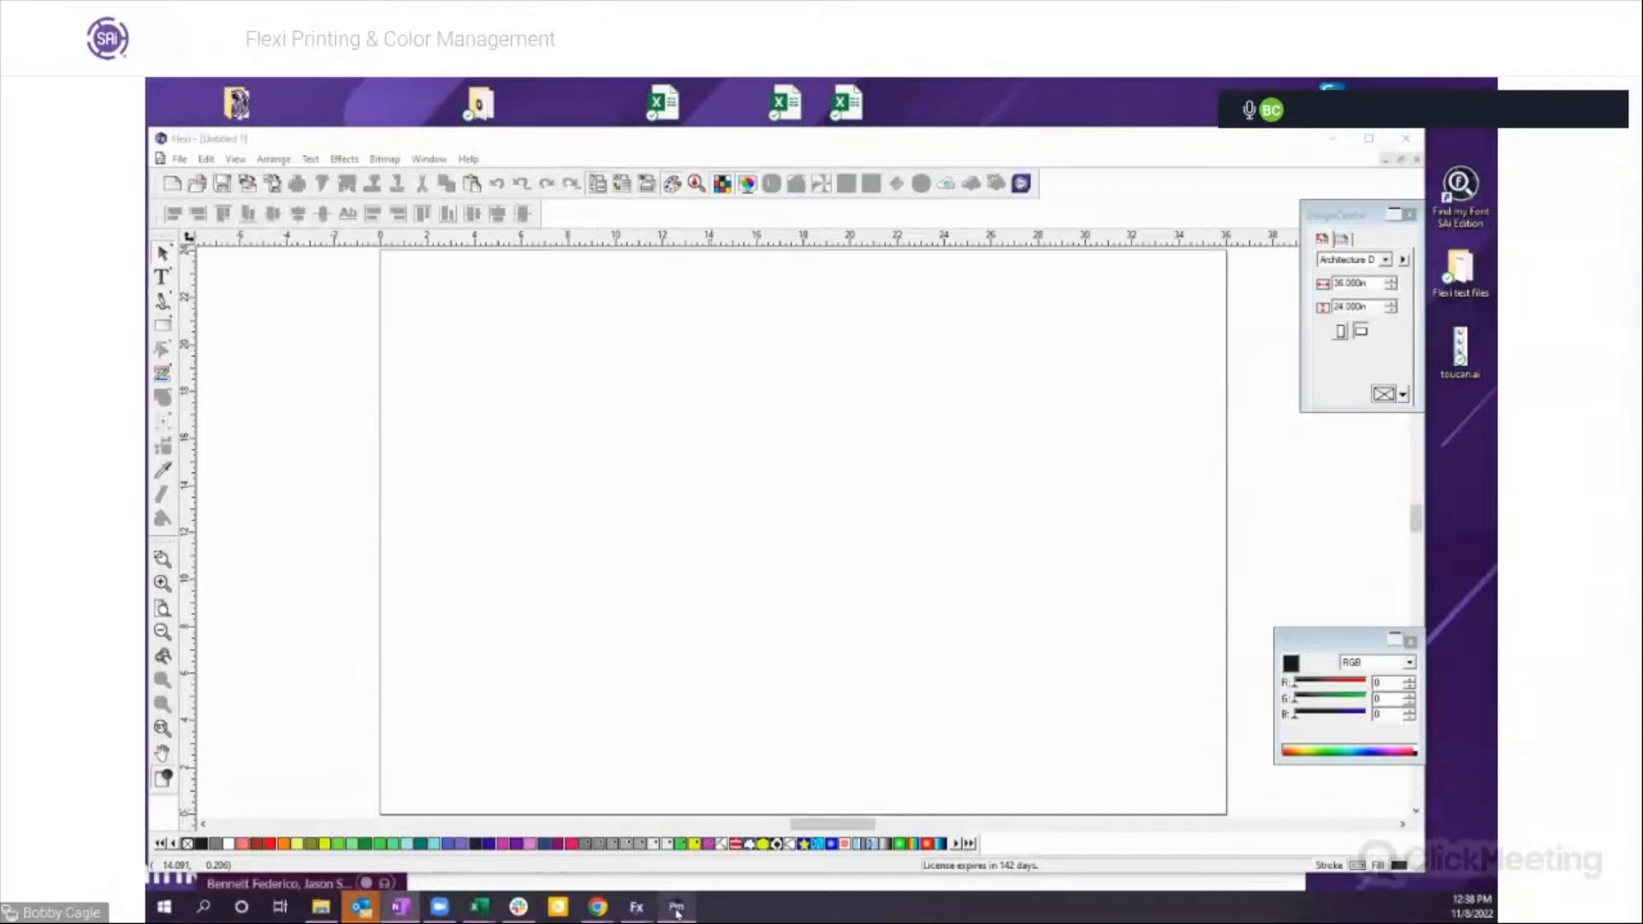
Step: View Production Manager at full size, and return to the Flexi design window
left_click_drag(1207, 114, 584, 164)
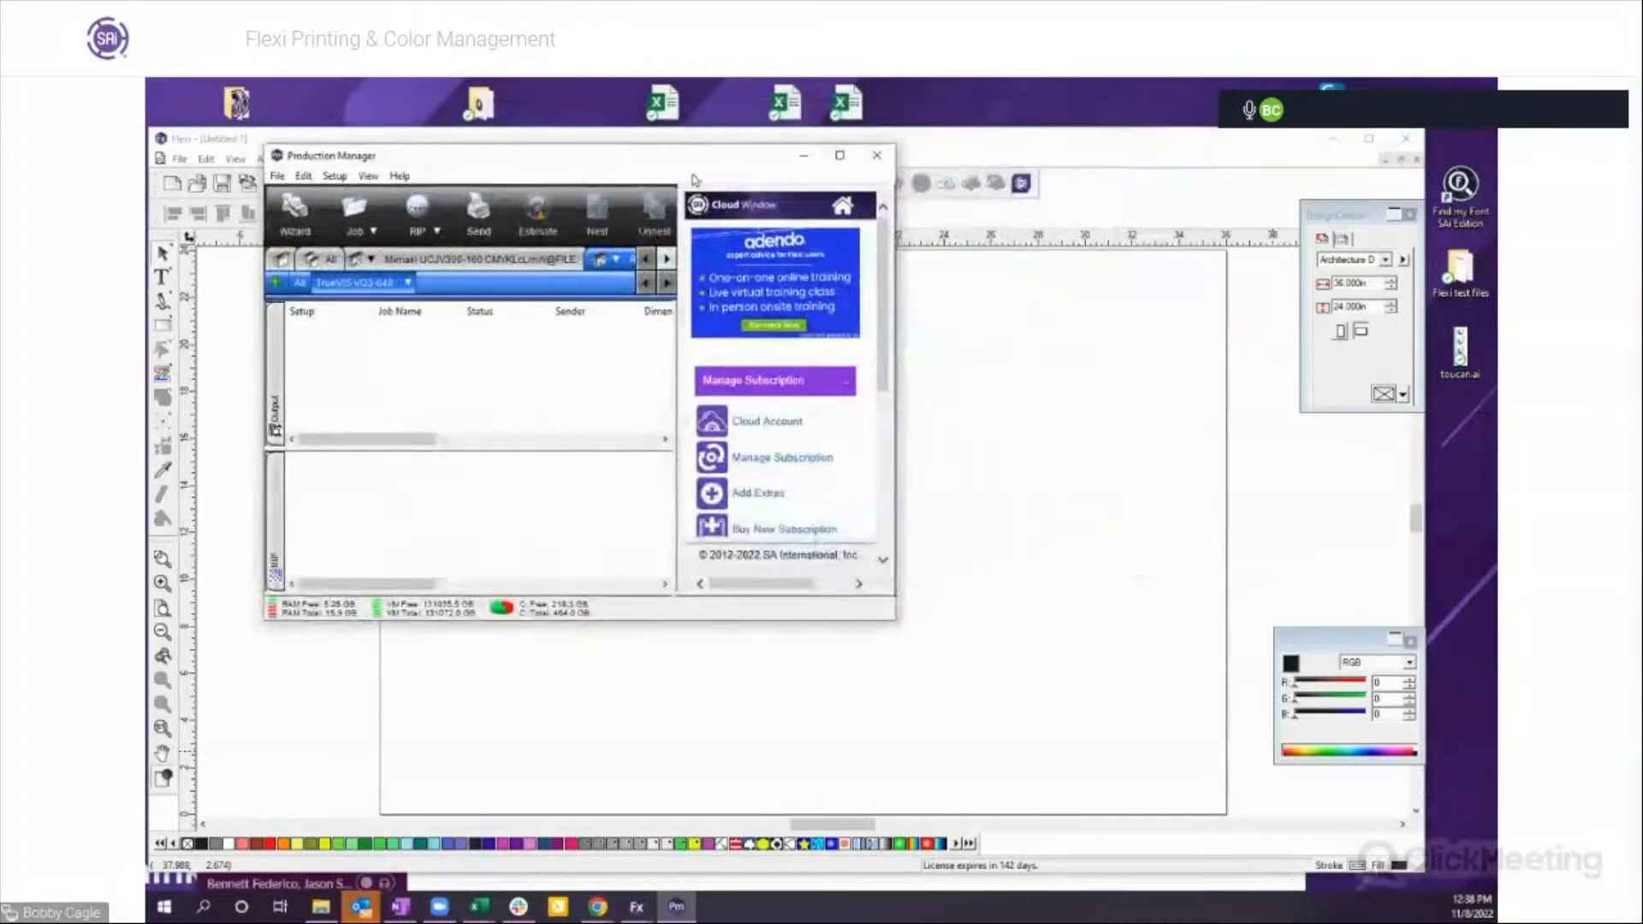
left_click(842, 156)
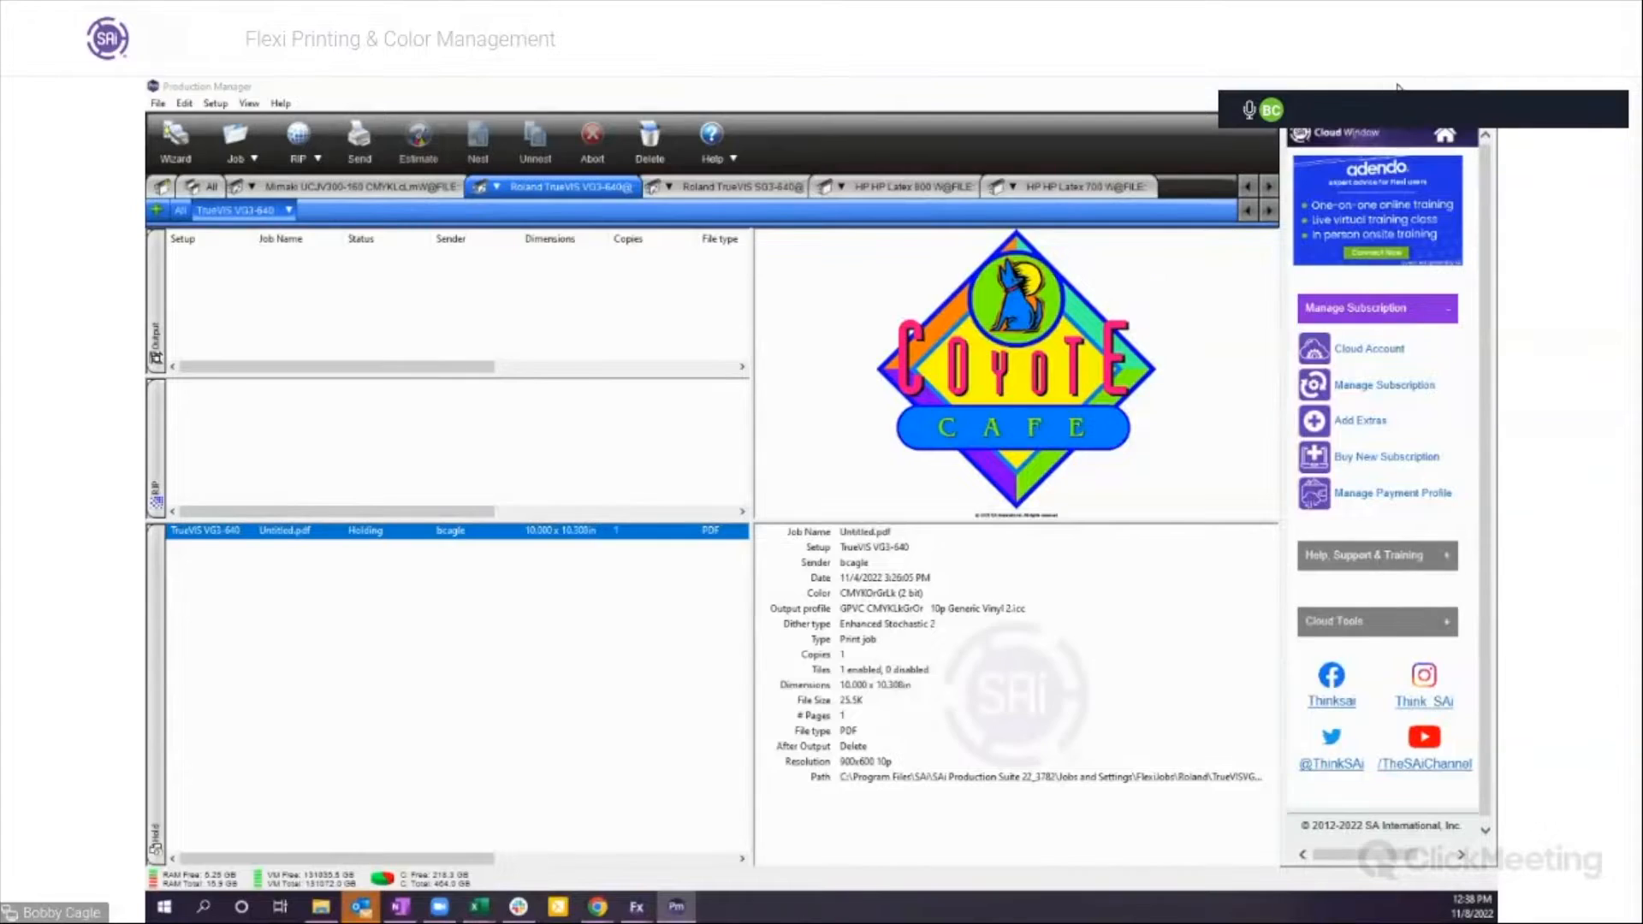
left_click(1402, 85)
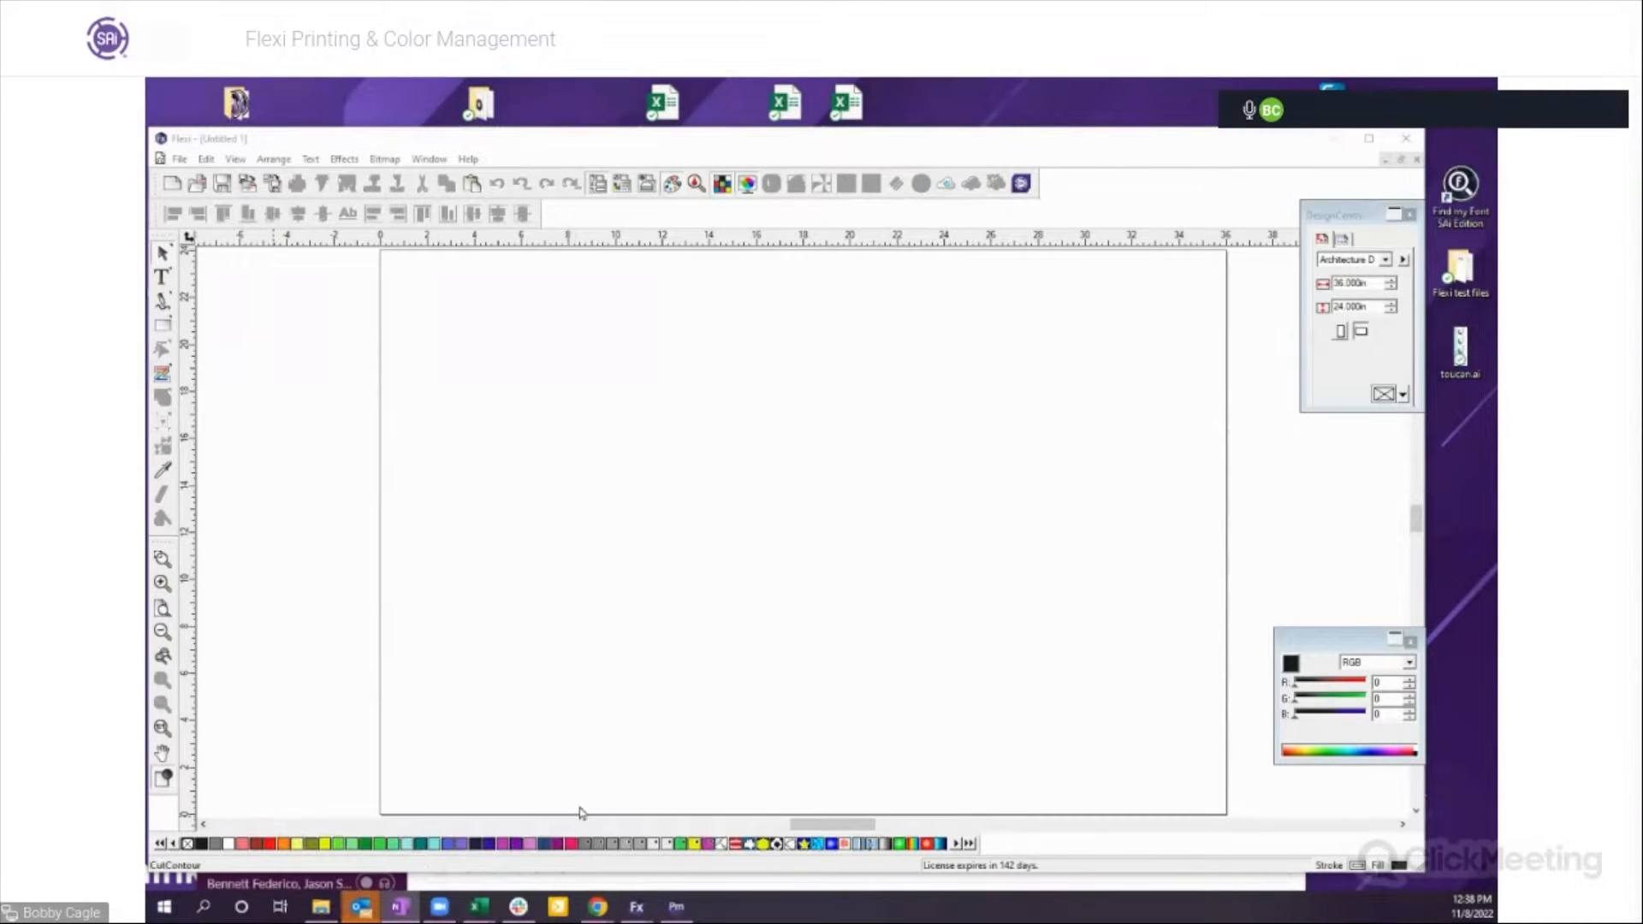
Step: Draw two rectangles side by side in the page's upper area, about 5.2 by 3.1 in and about 6.2 by 2.8 in
left_click(162, 326)
left_click_drag(466, 365, 588, 438)
left_click_drag(654, 360, 802, 428)
left_click(162, 254)
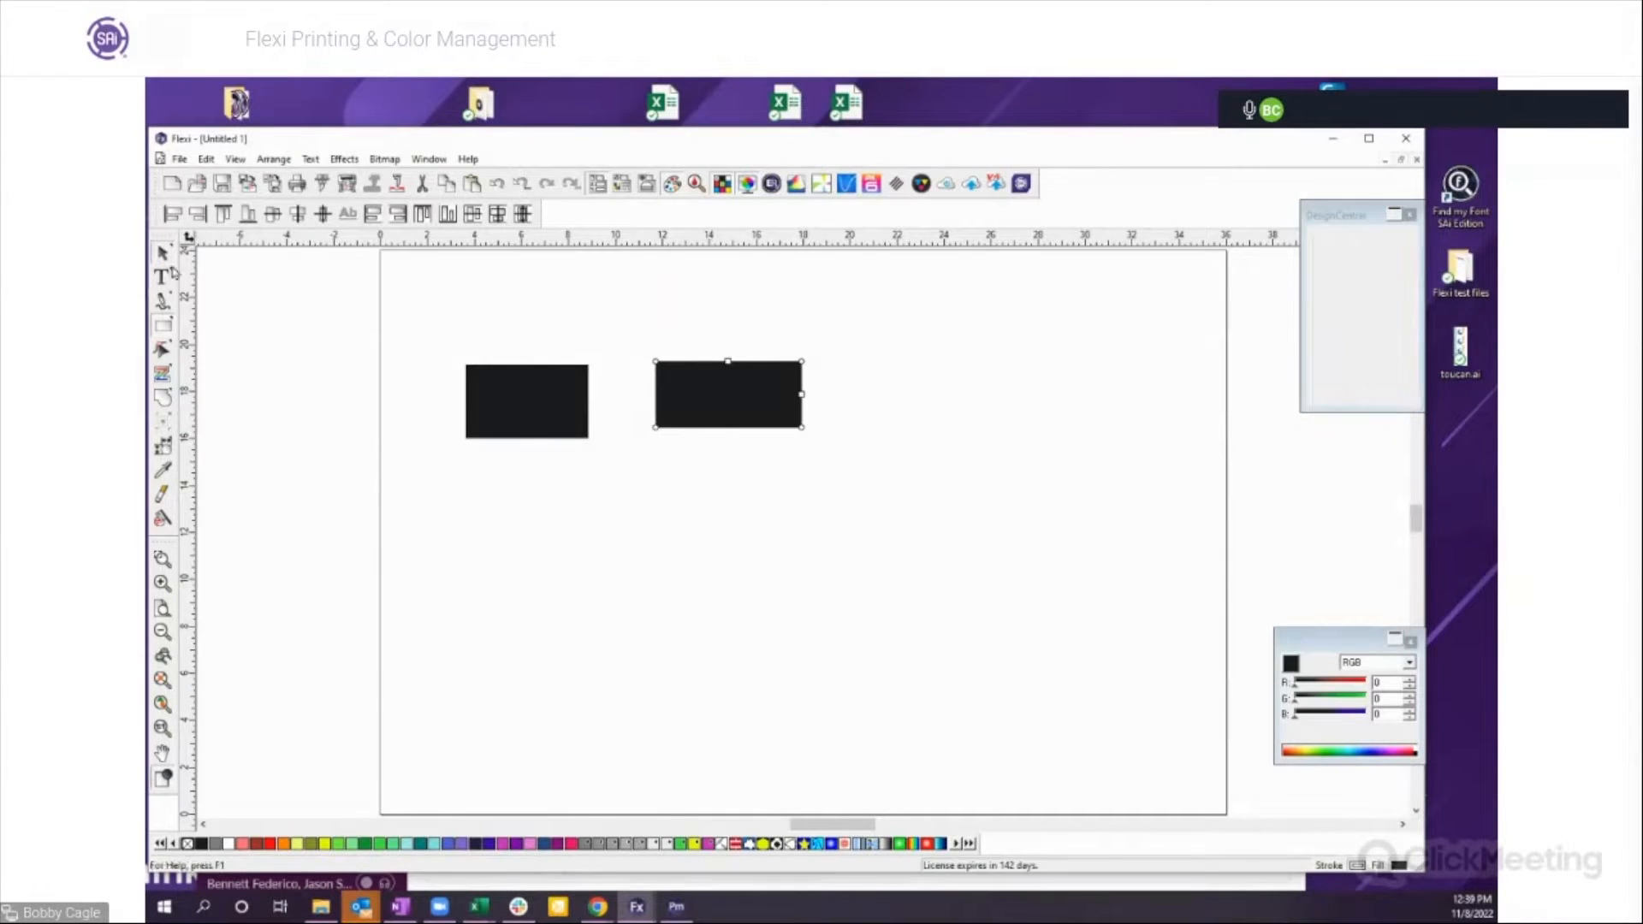
Step: Fill the right rectangle with Gray Blue and the left rectangle with red
left_click(409, 844)
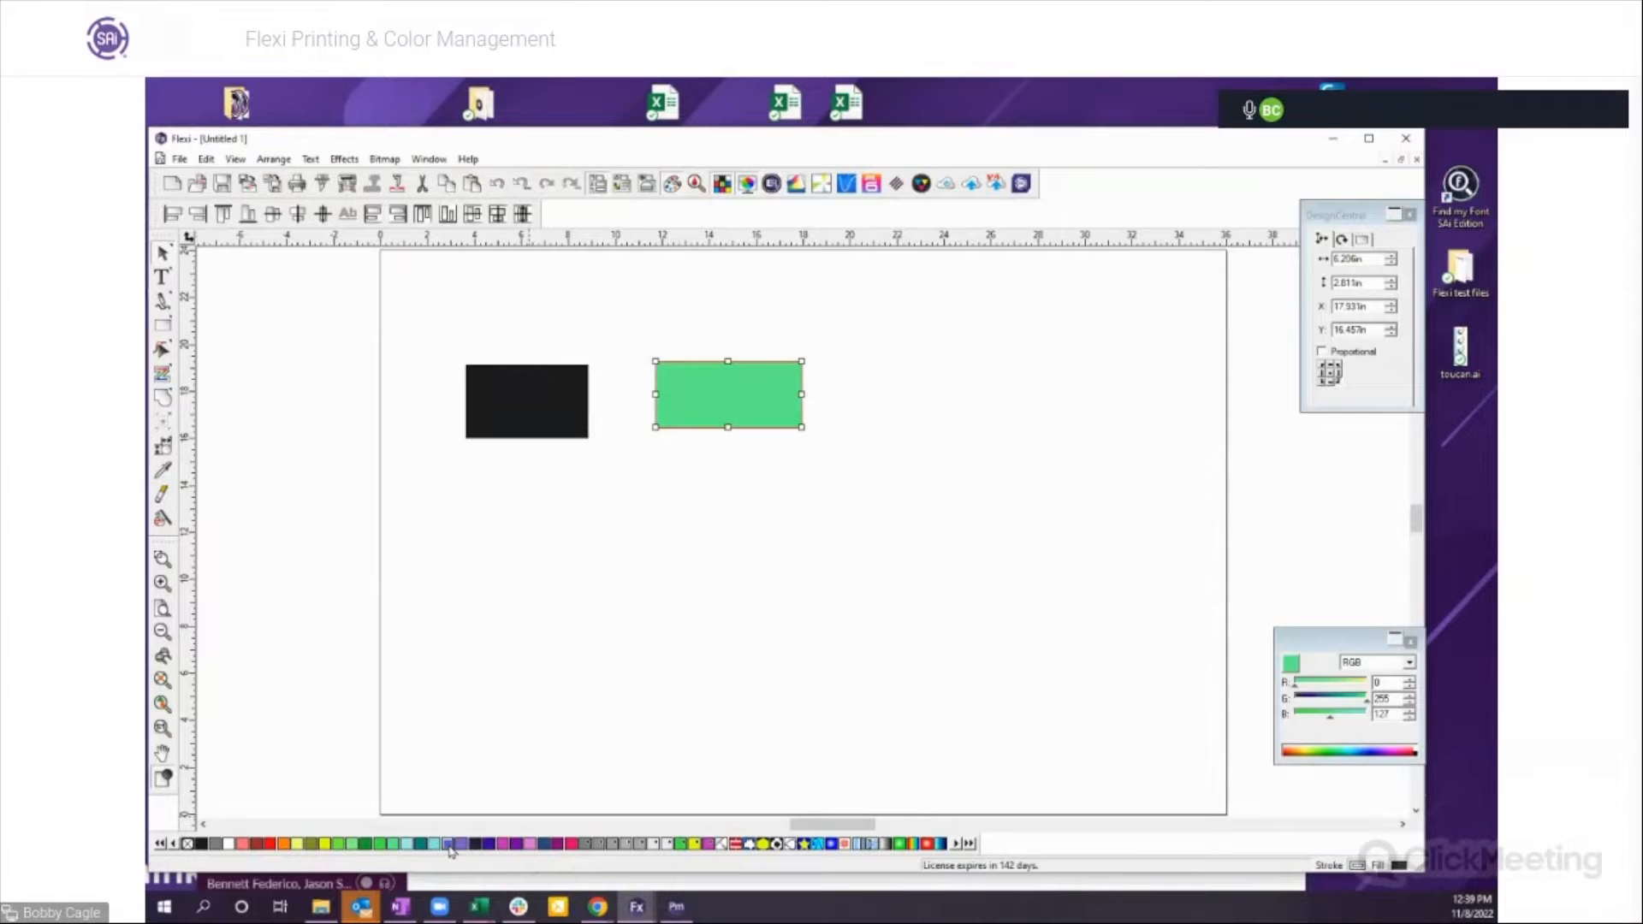
left_click(449, 844)
left_click(462, 845)
left_click(537, 420)
left_click(269, 844)
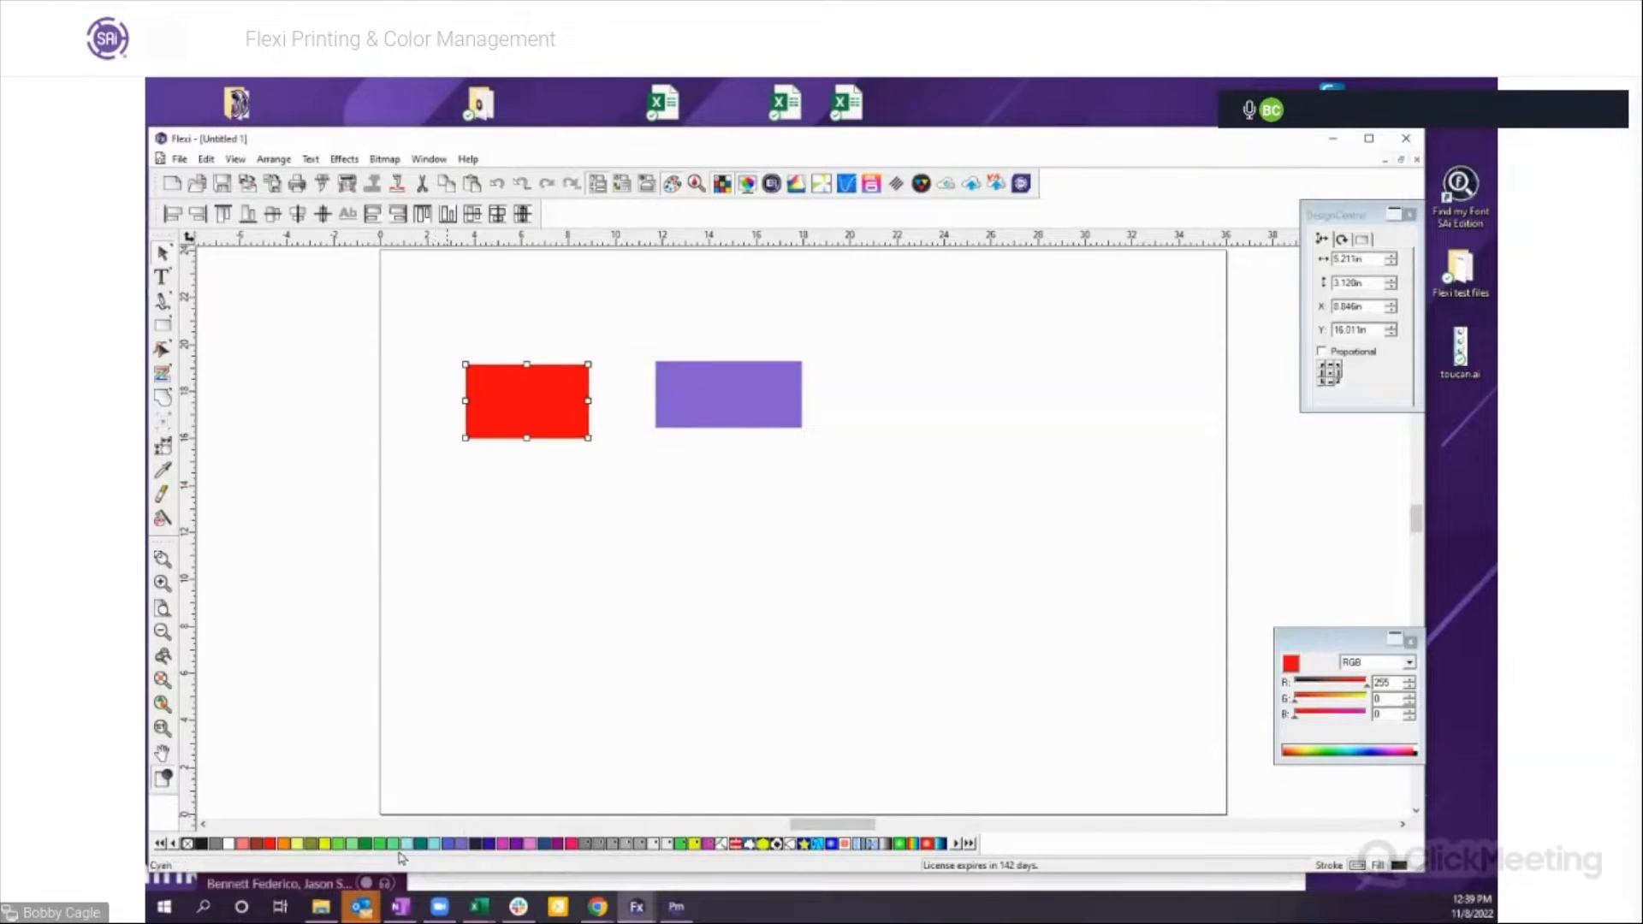
Step: Open the PANTONE(r) Solid Coated swatch table from the Pantone folder of the swatch library
right_click(502, 845)
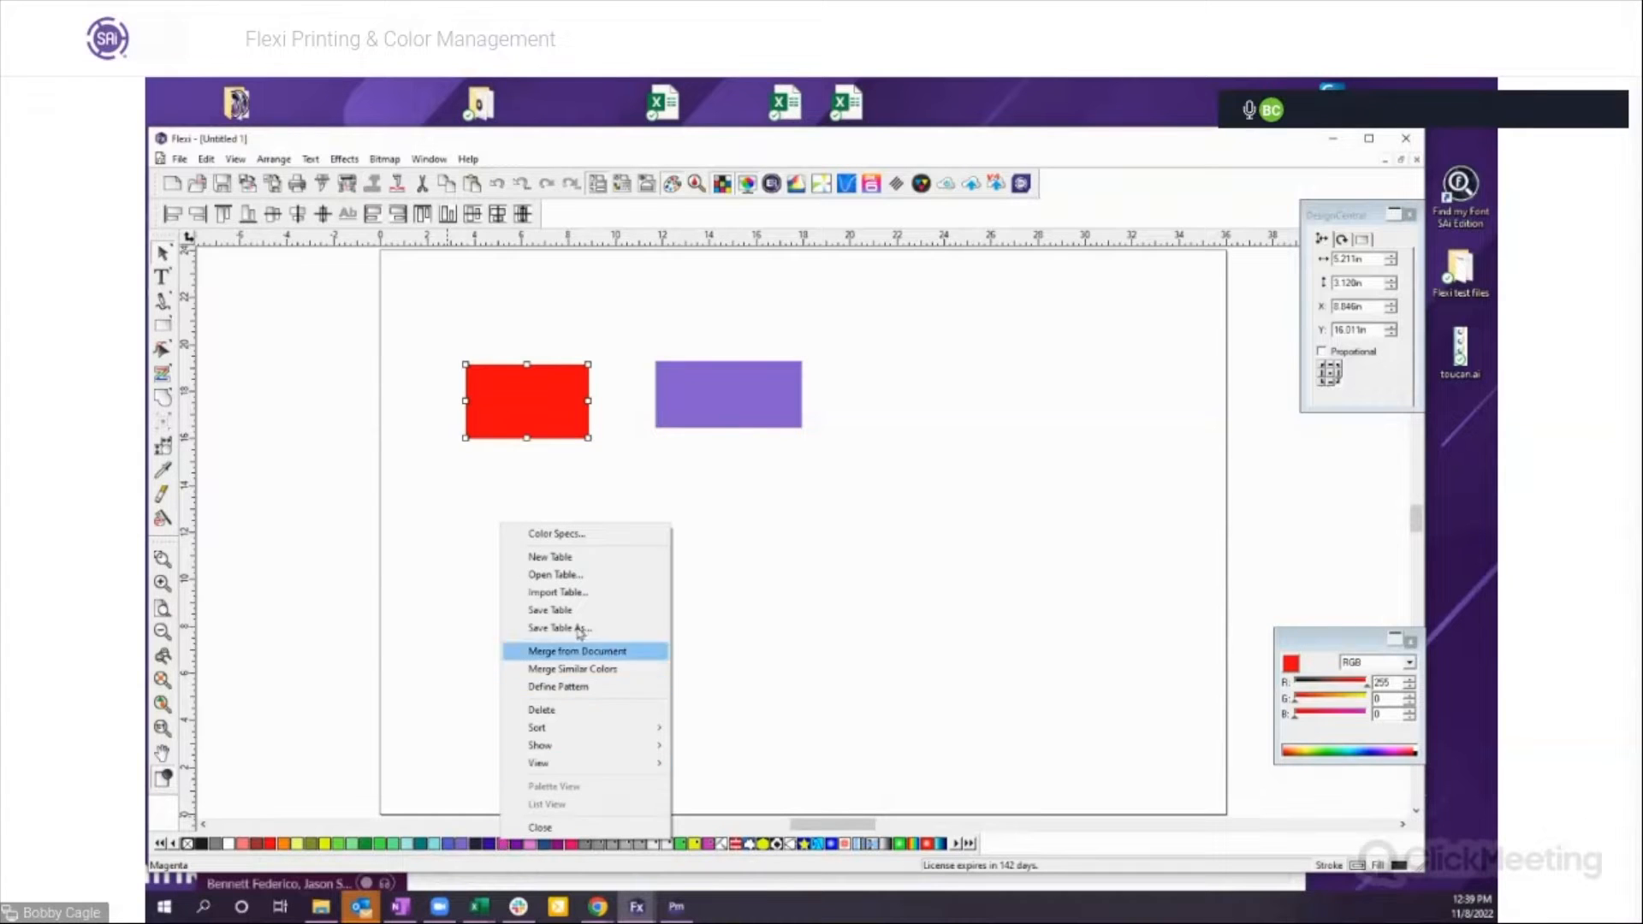
left_click(547, 574)
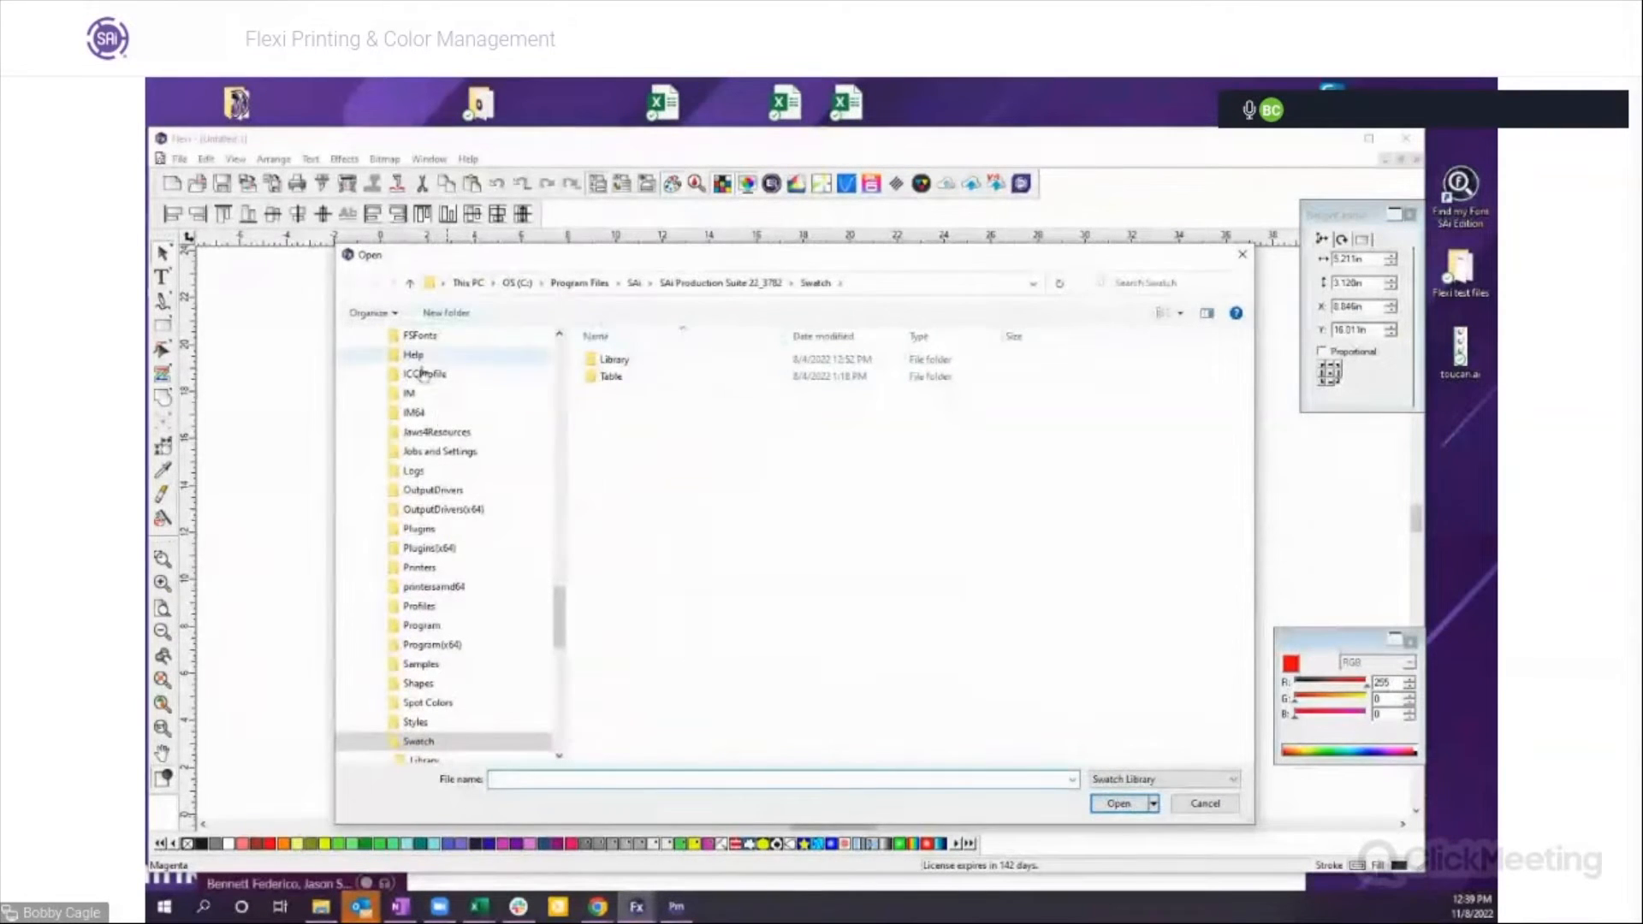
double_click(610, 363)
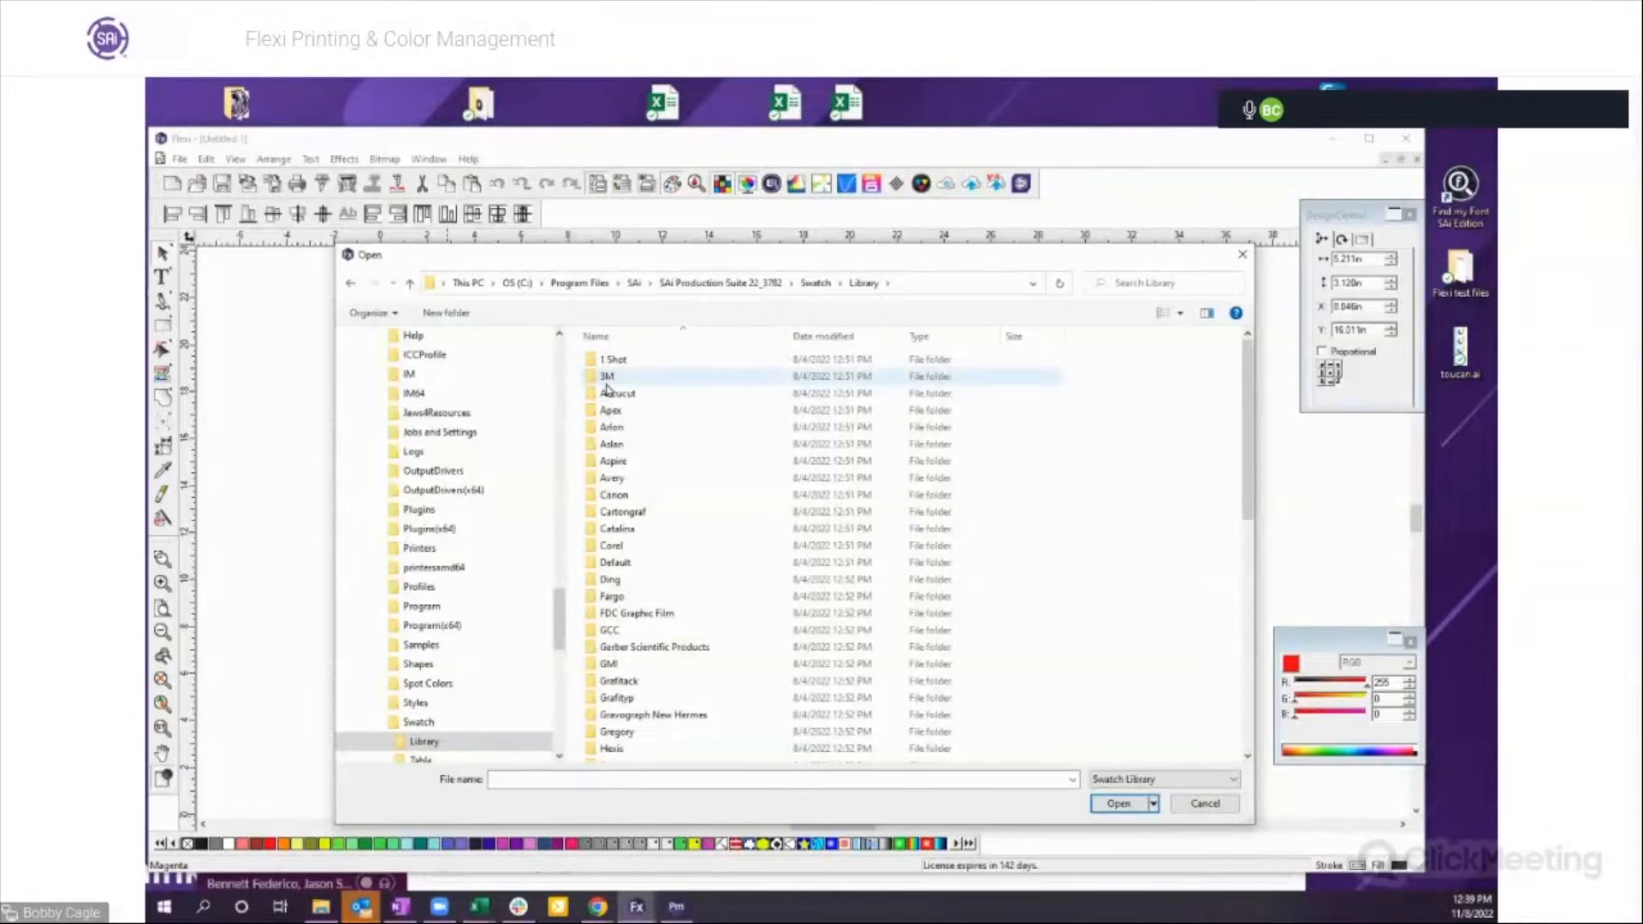
scroll(620, 555, "down", 1)
scroll(621, 555, "down", 4)
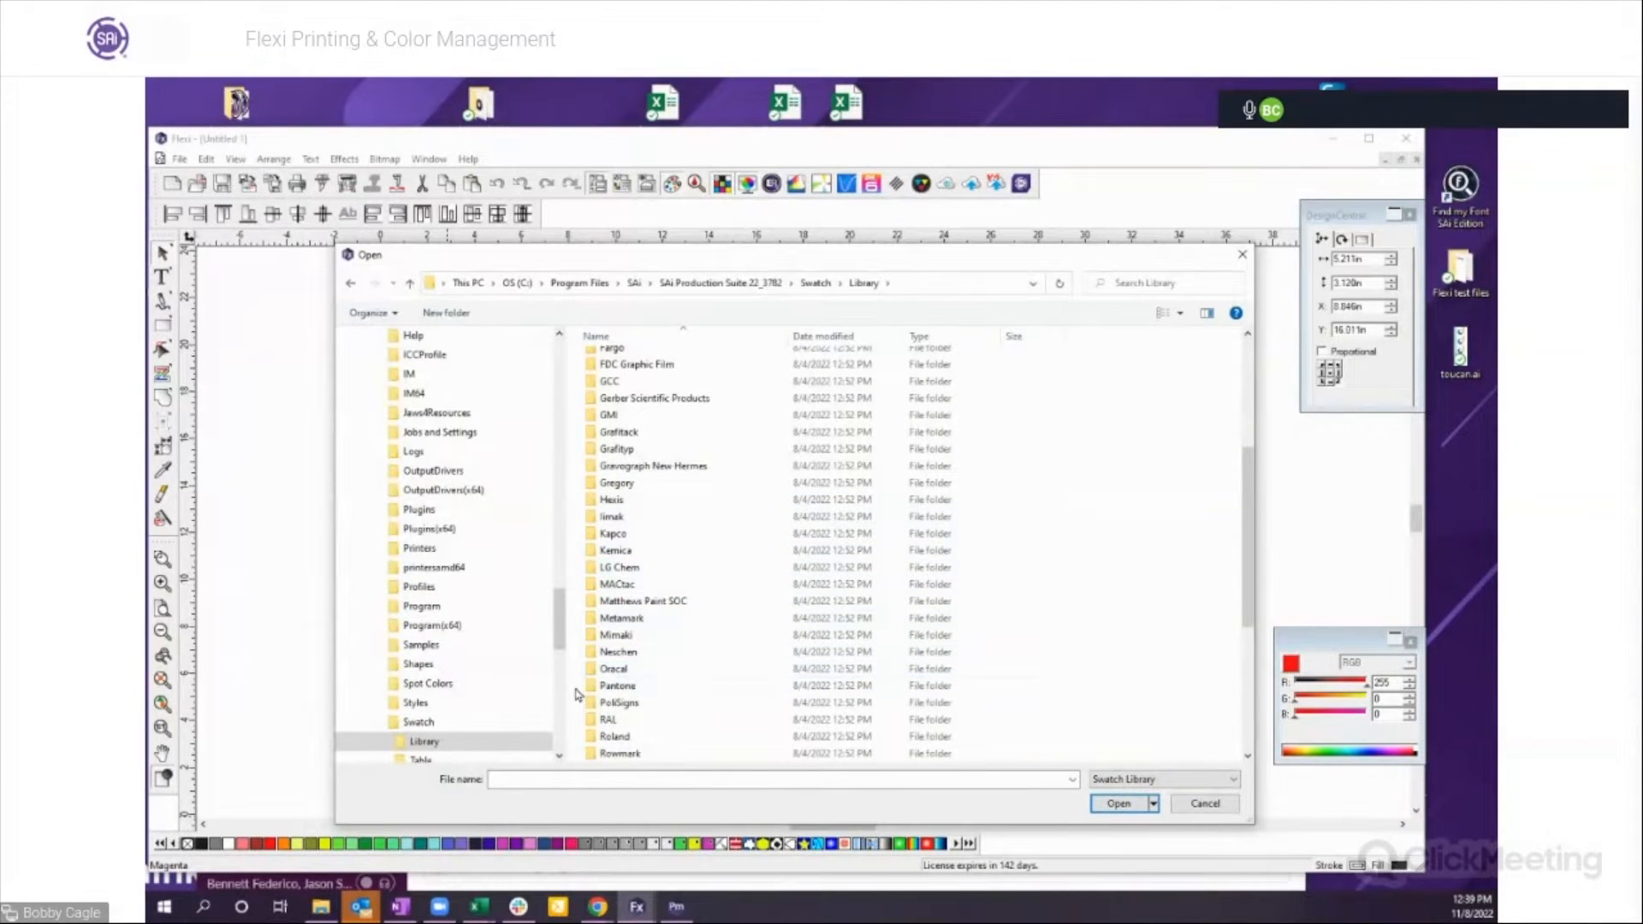
double_click(615, 685)
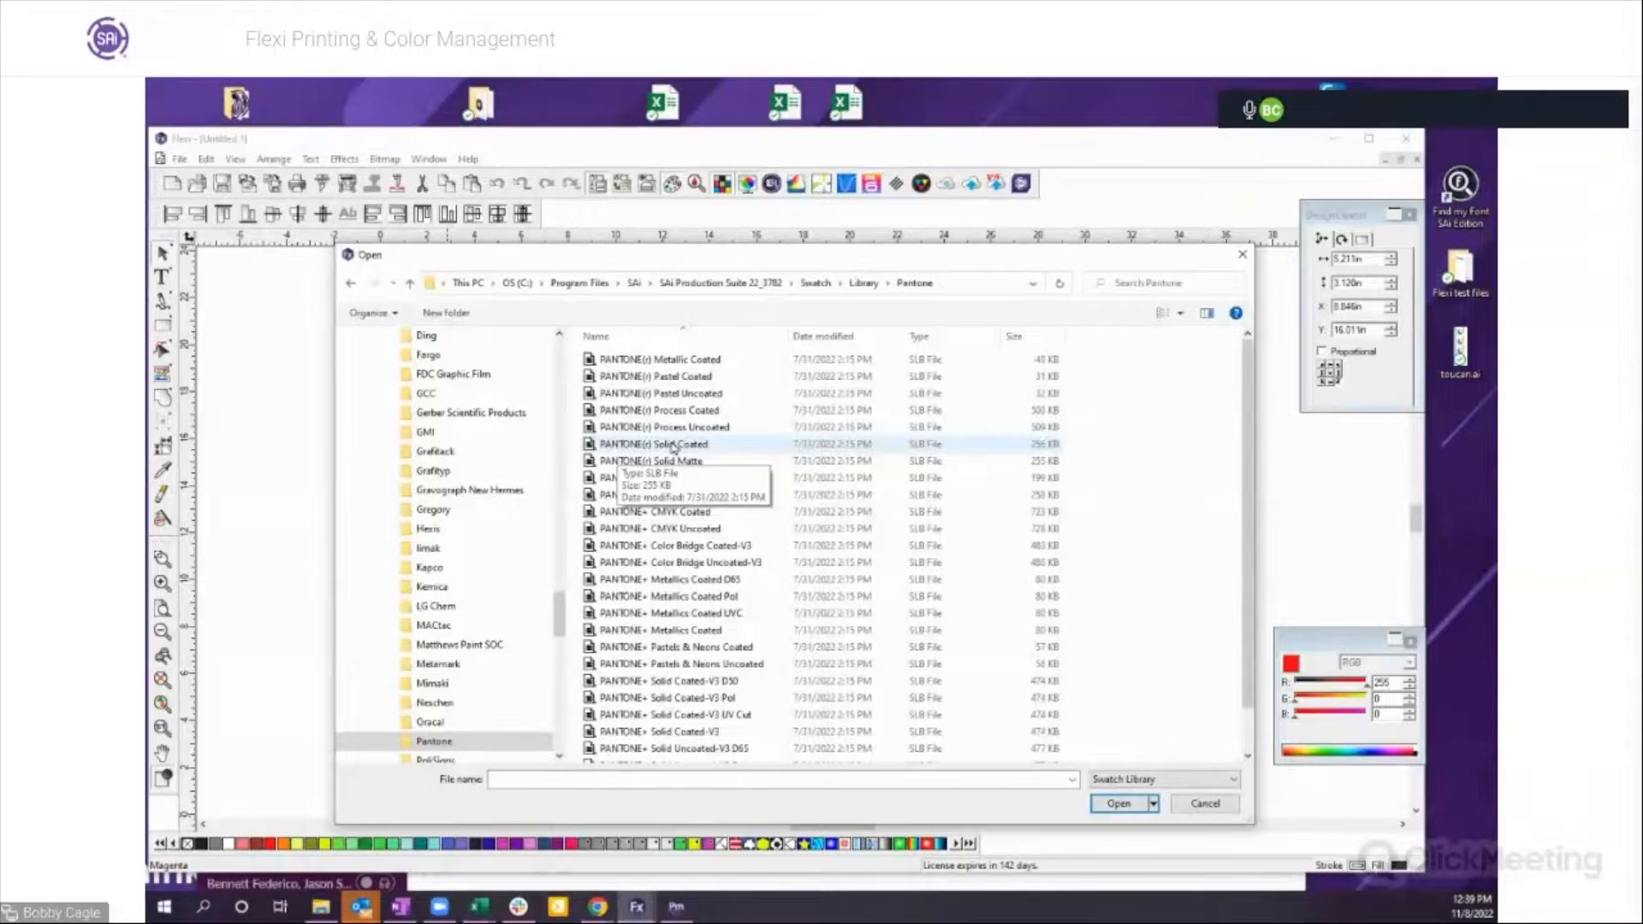
double_click(666, 446)
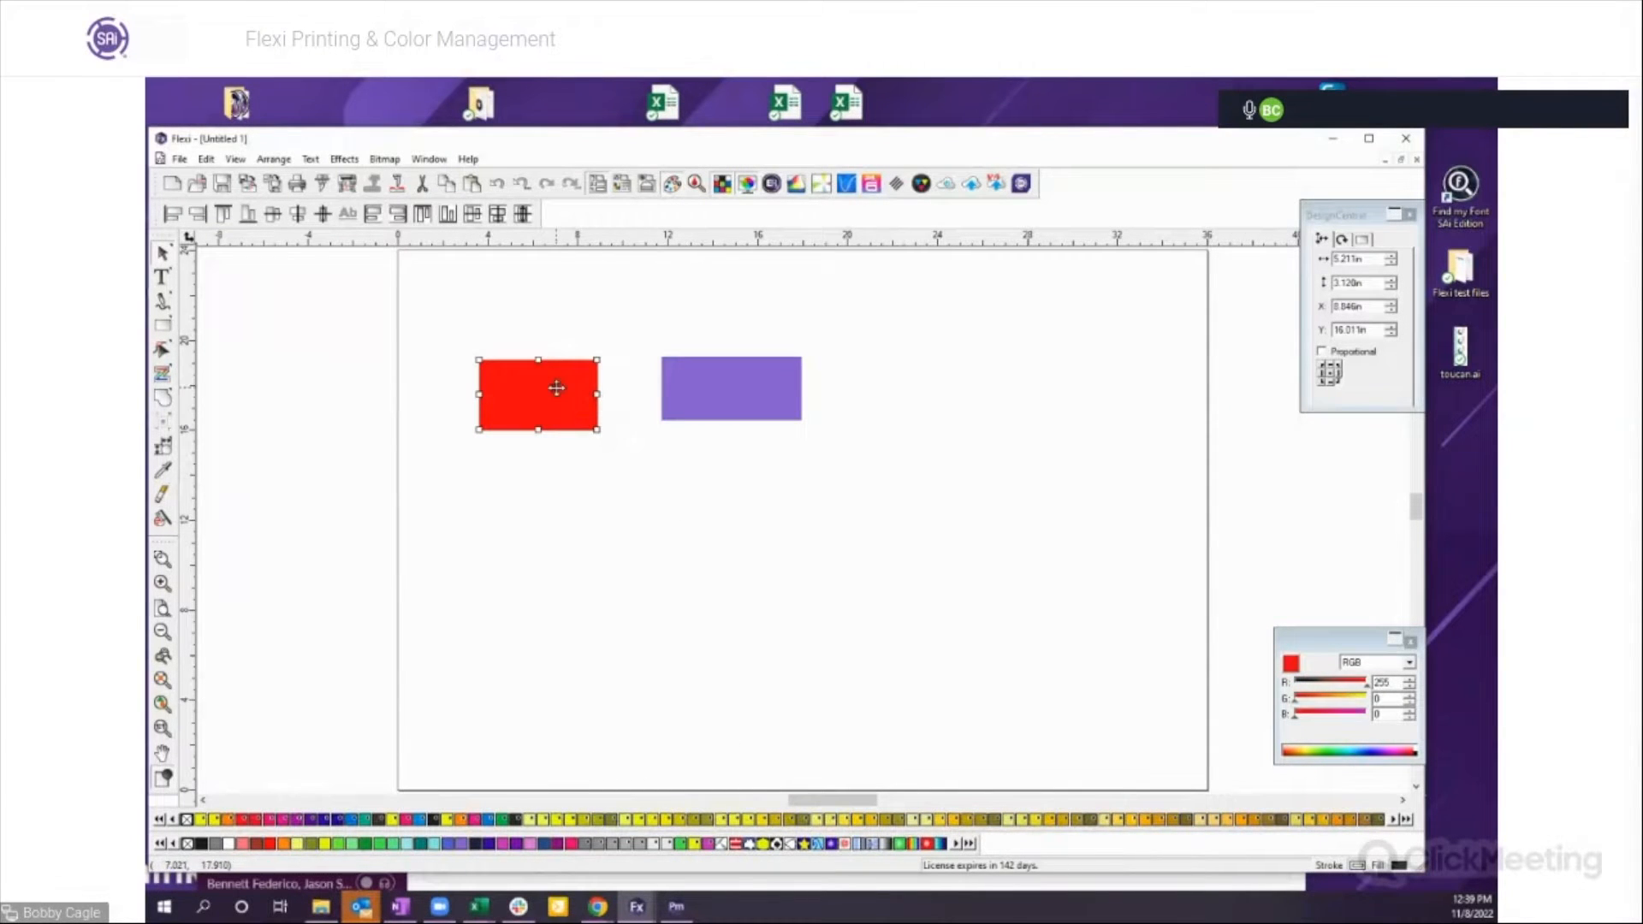
Step: Fill the left rectangle with a golden-yellow Pantone swatch and browse further along the Pantone swatches
left_click(874, 820)
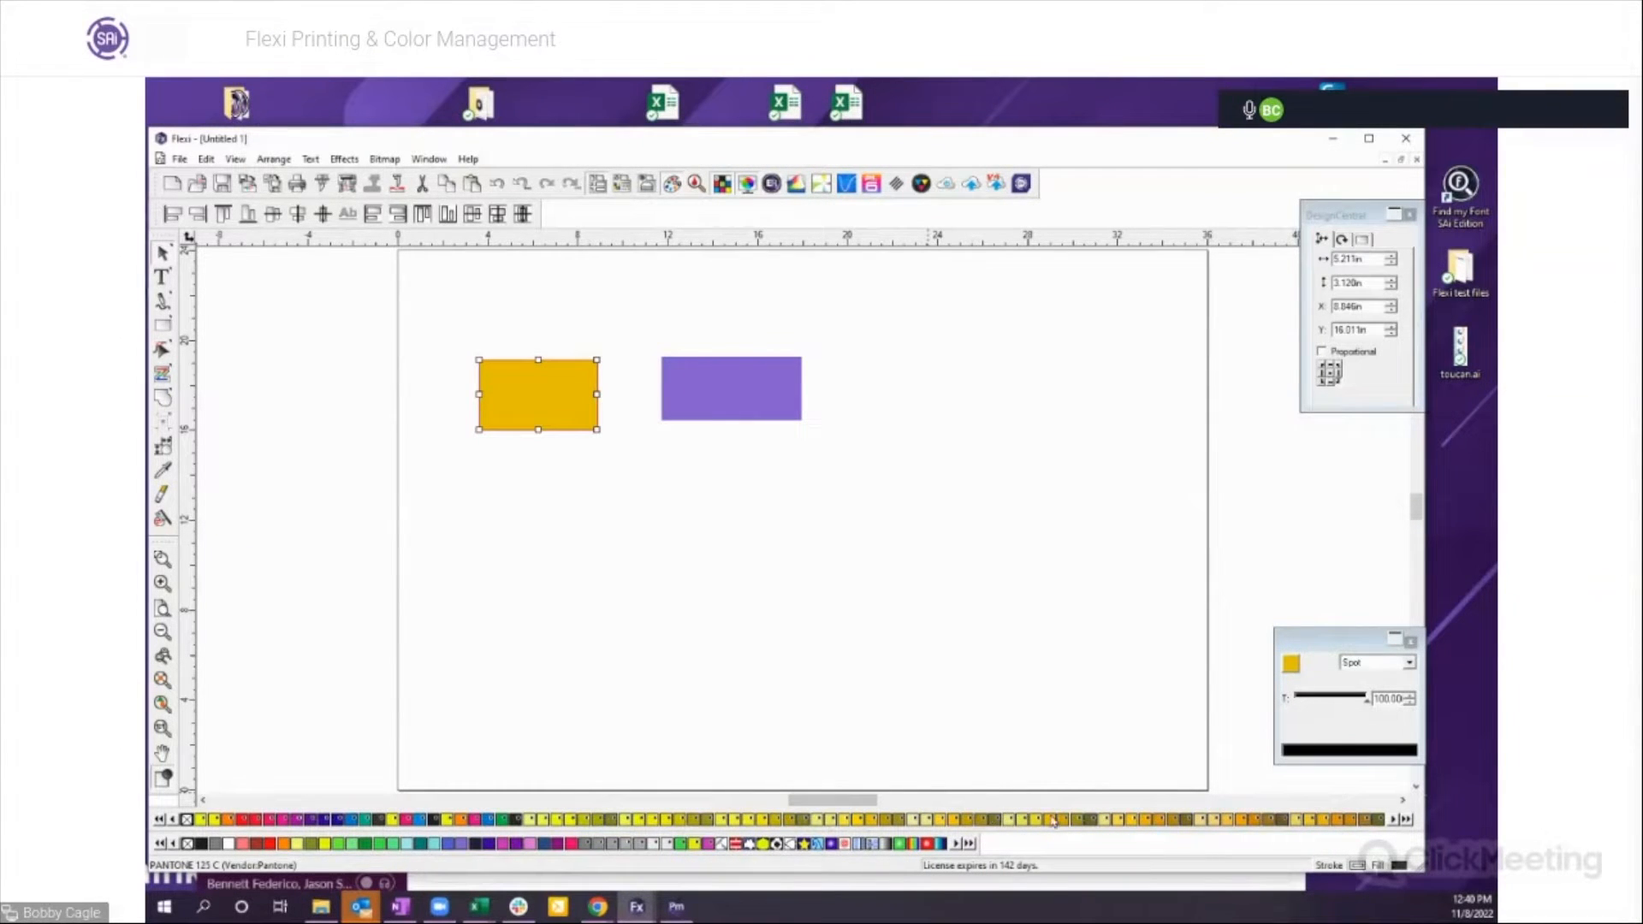
left_click(1395, 820)
left_click(1395, 820)
left_click_drag(1398, 824, 1398, 824)
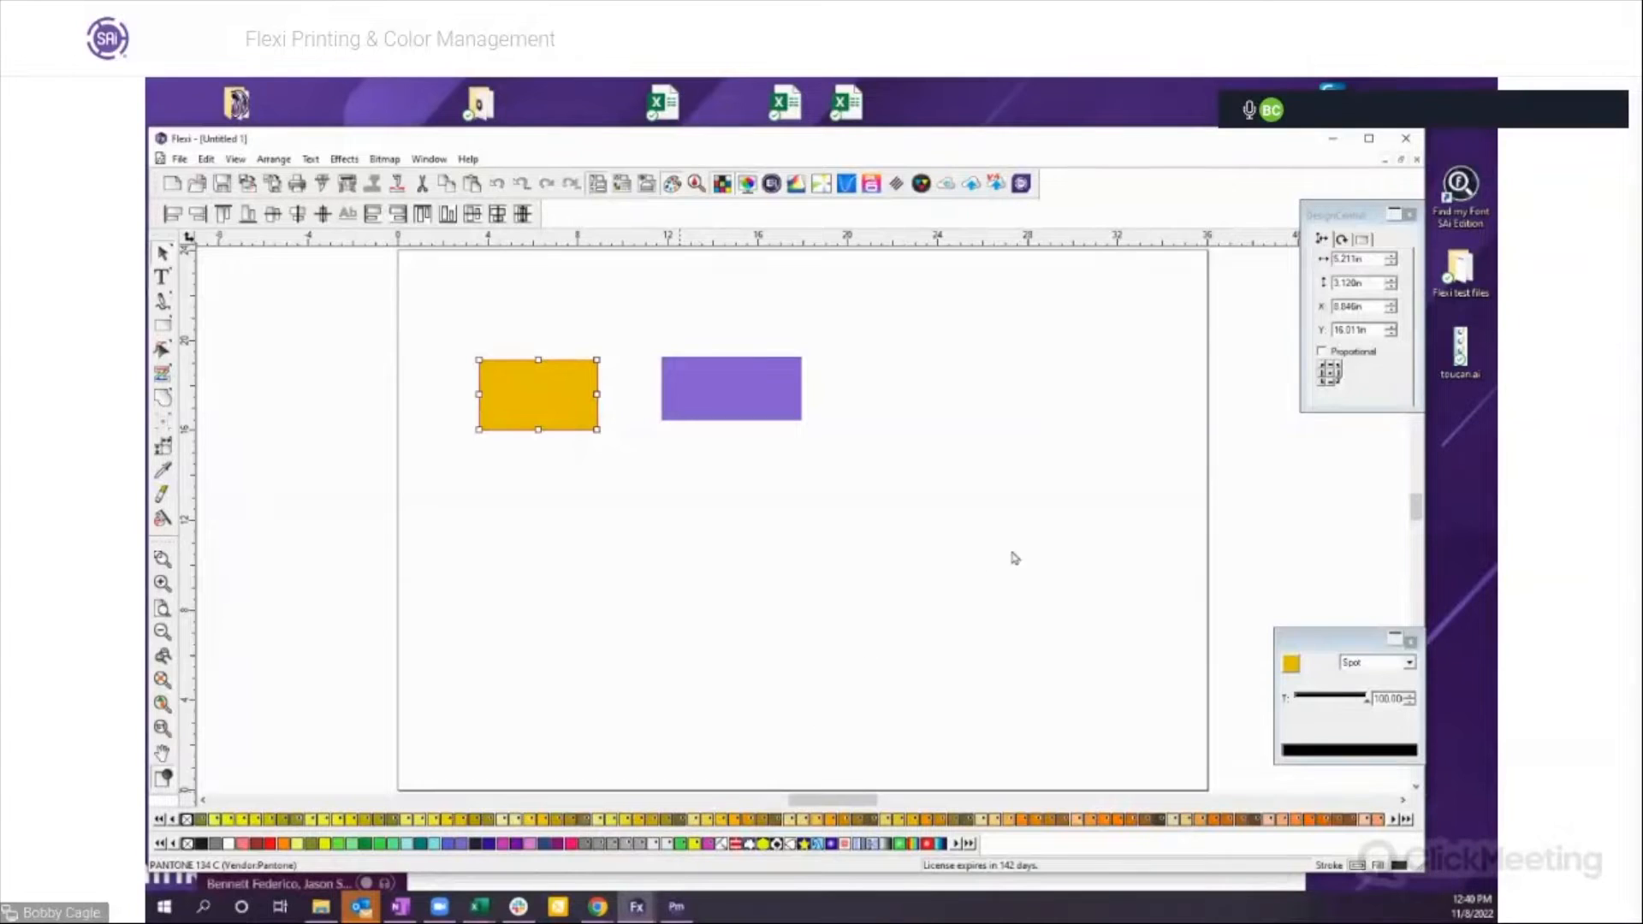
Step: Undock the Pantone swatch table as a floating list and widen its Name column to show the full color names
left_click_drag(1245, 477, 1247, 475)
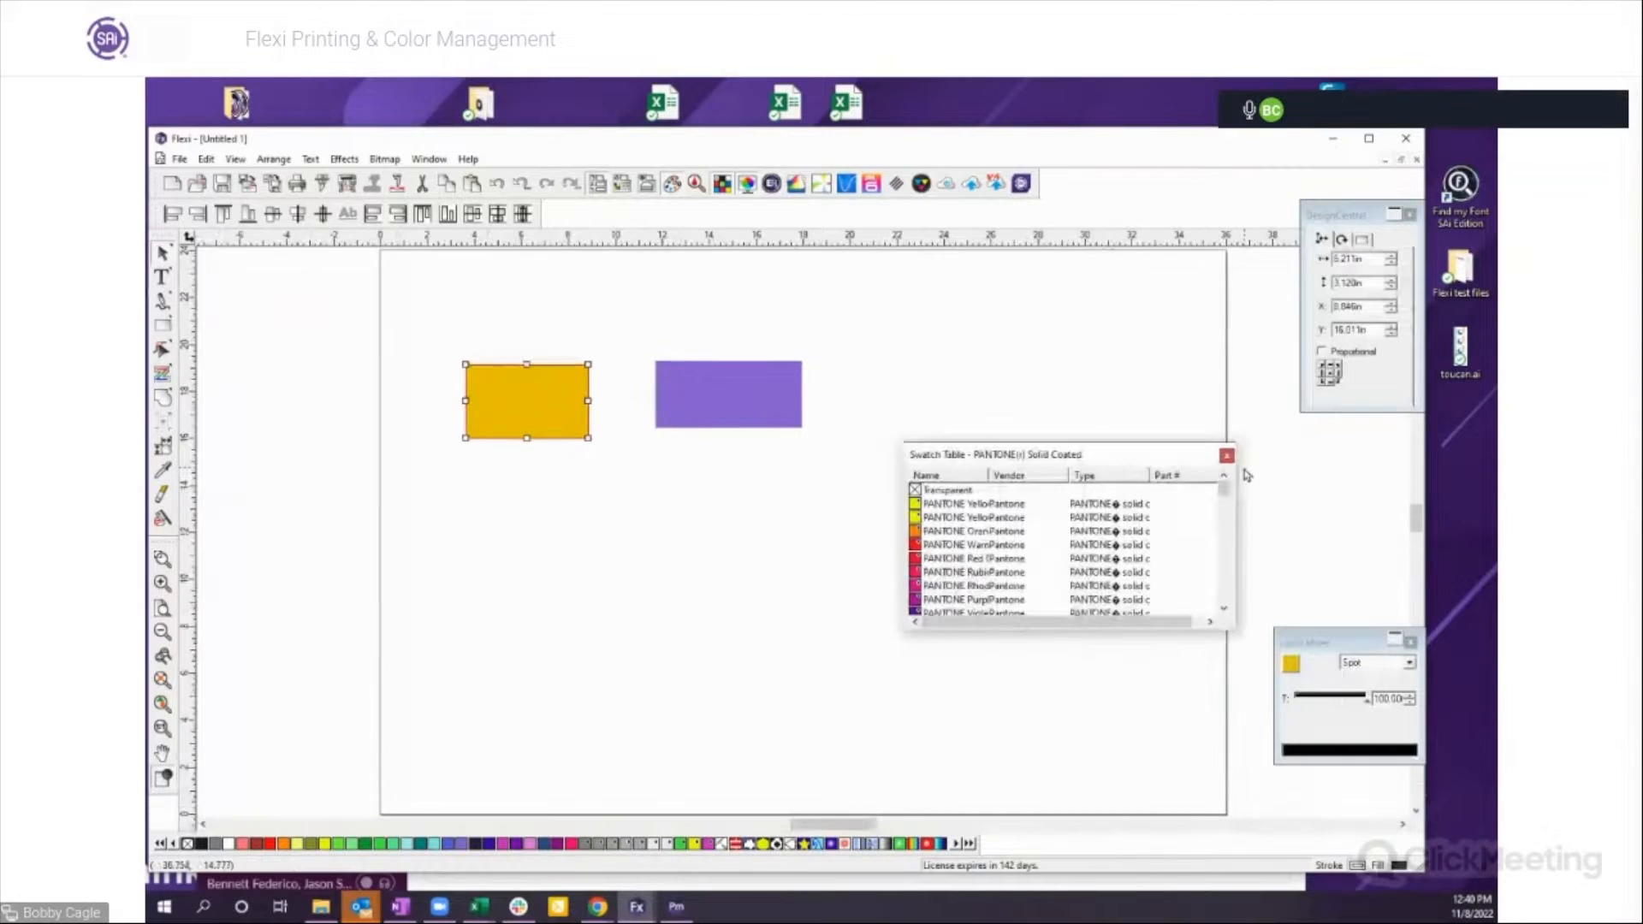
scroll(1229, 603, "down", 15)
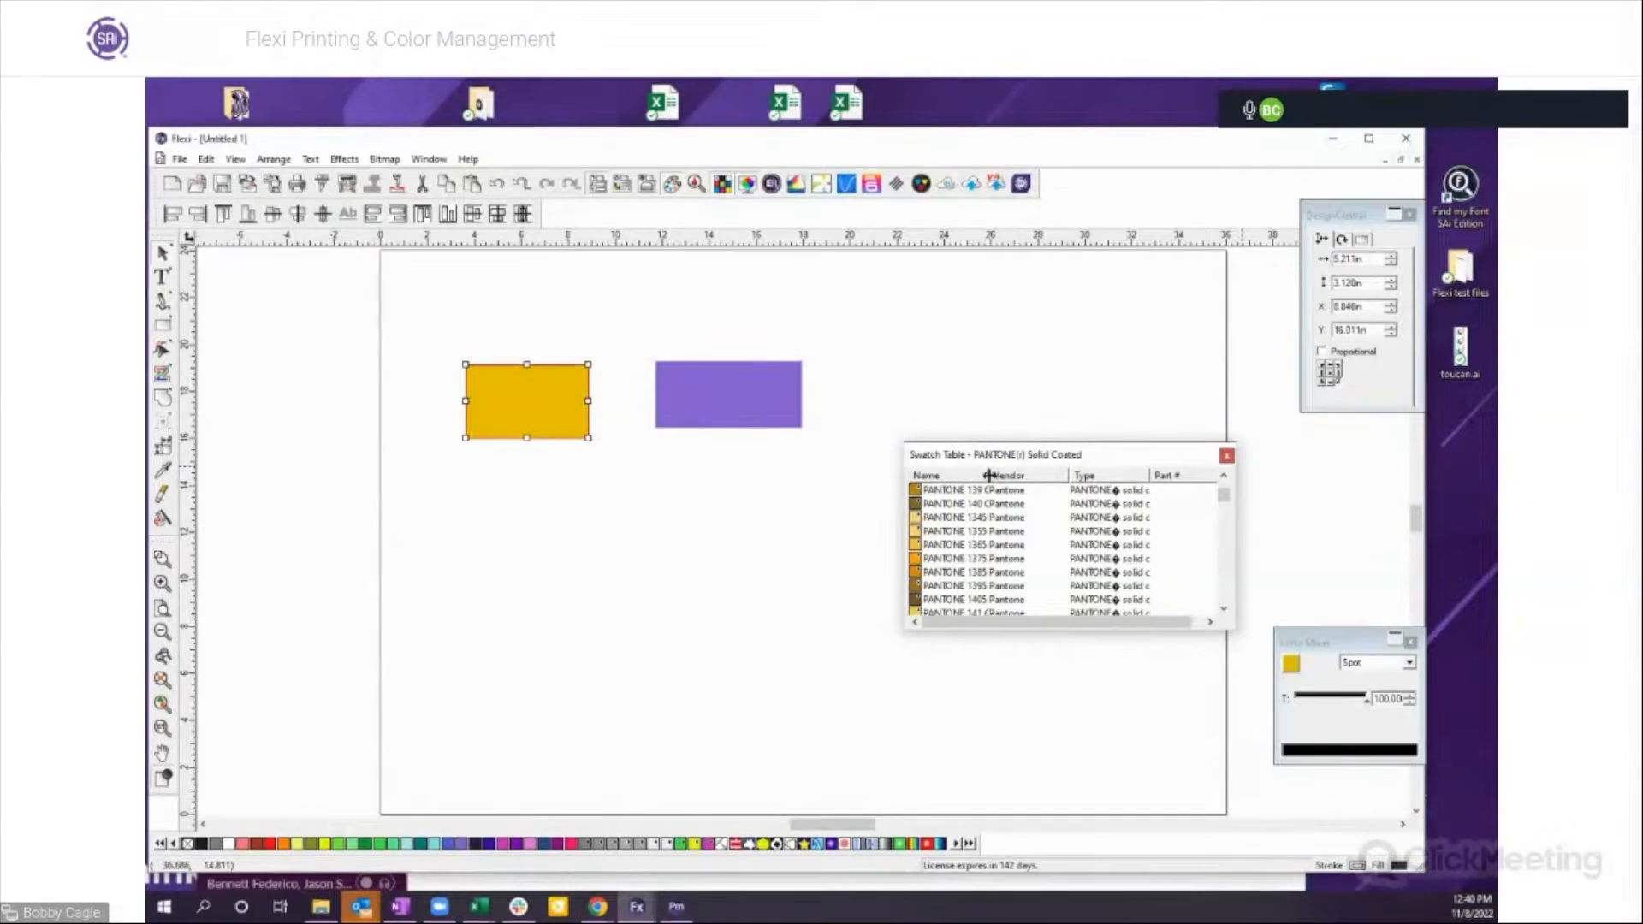
left_click_drag(989, 475, 1017, 475)
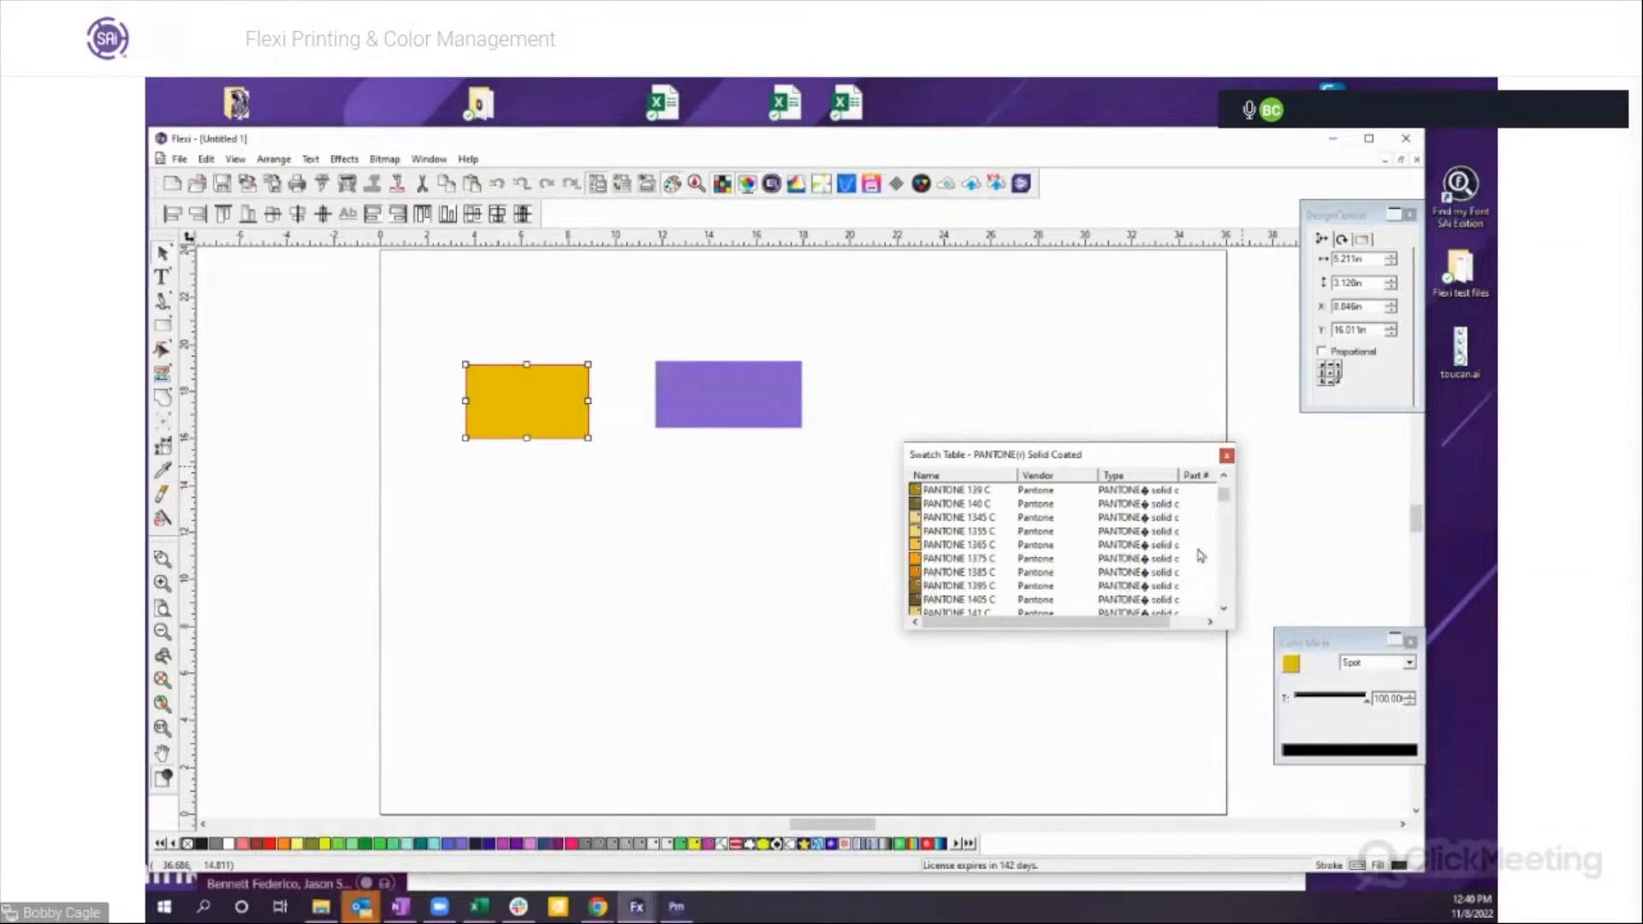
Step: Fill the left rectangle with PANTONE 252 C and dock the Pantone swatch table back below the page
scroll(1229, 591, "down", 20)
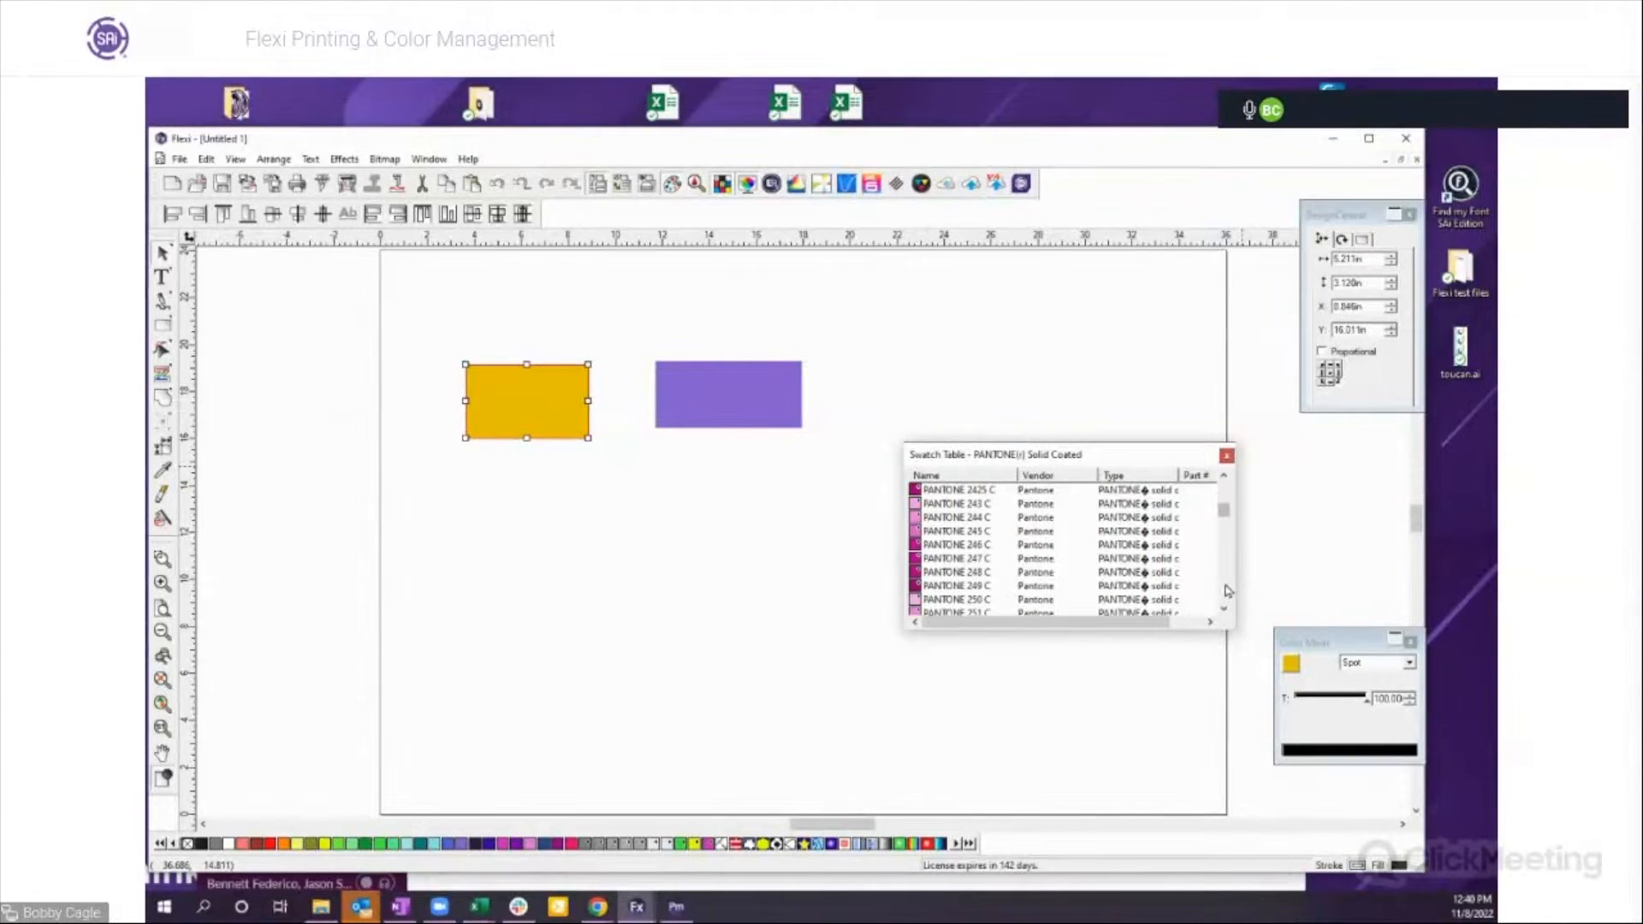
scroll(956, 559, "down", 1)
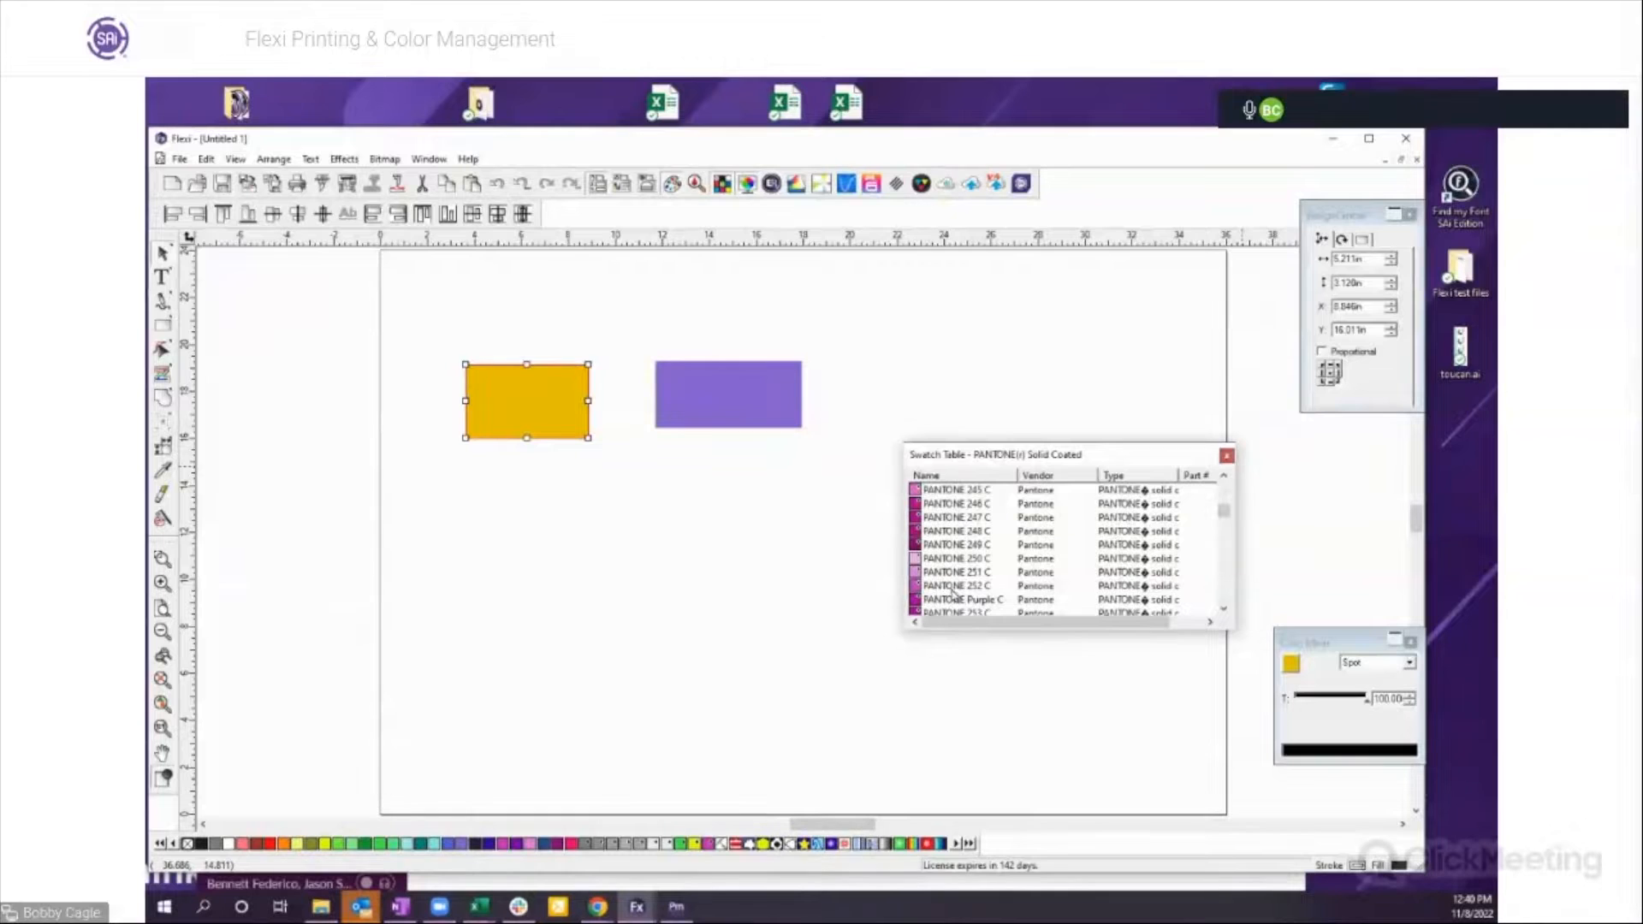
double_click(954, 590)
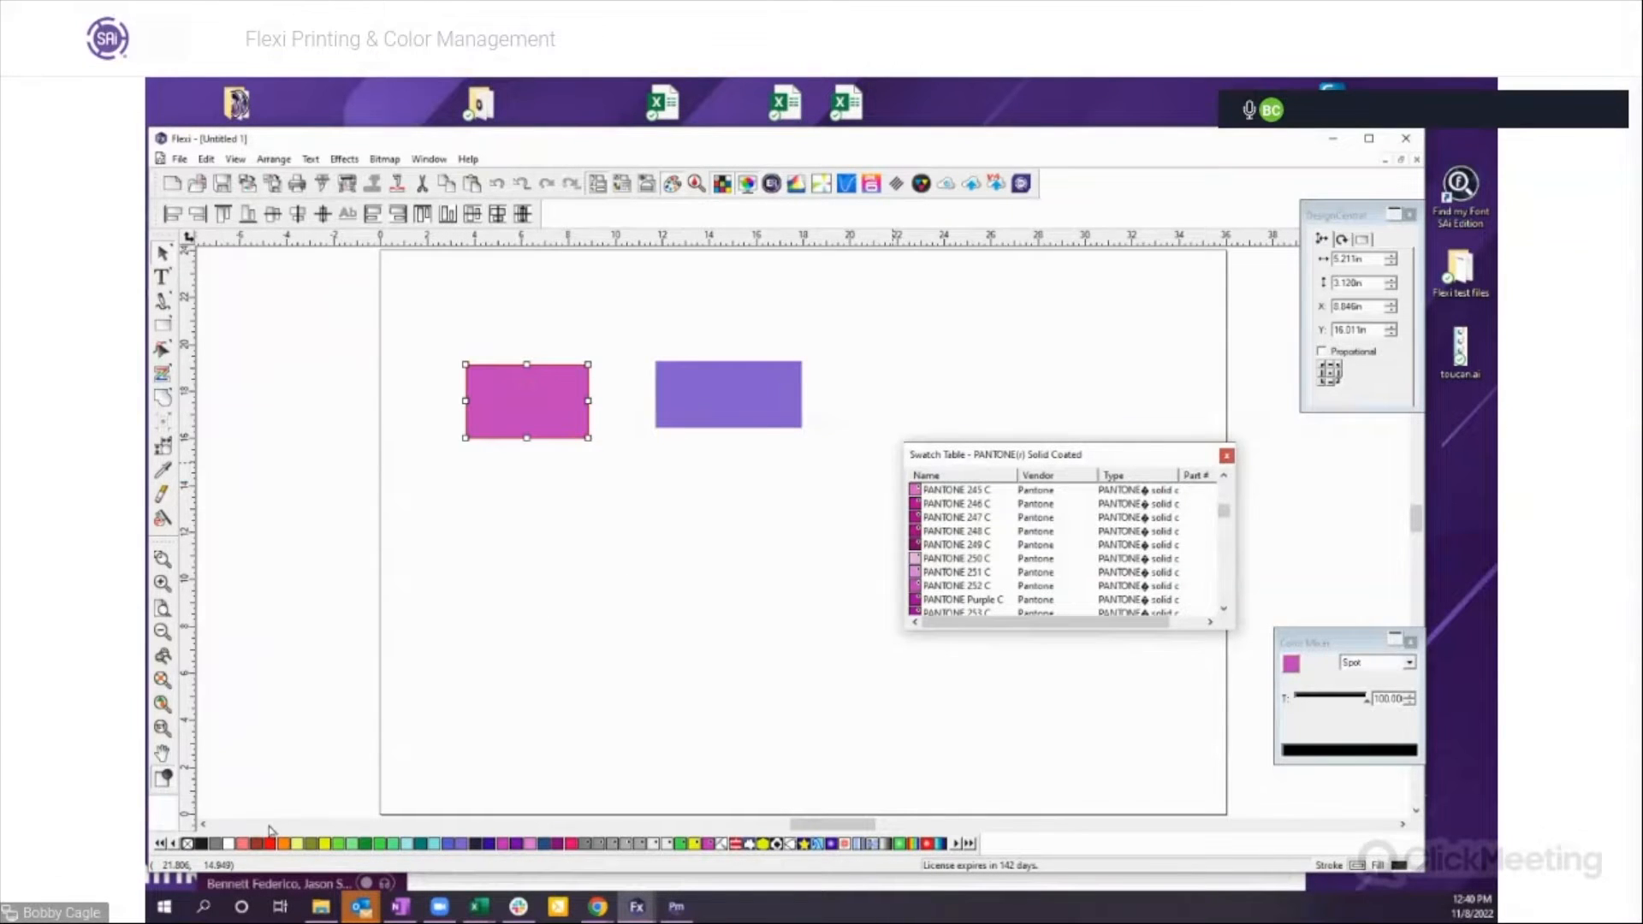
left_click_drag(270, 827, 269, 829)
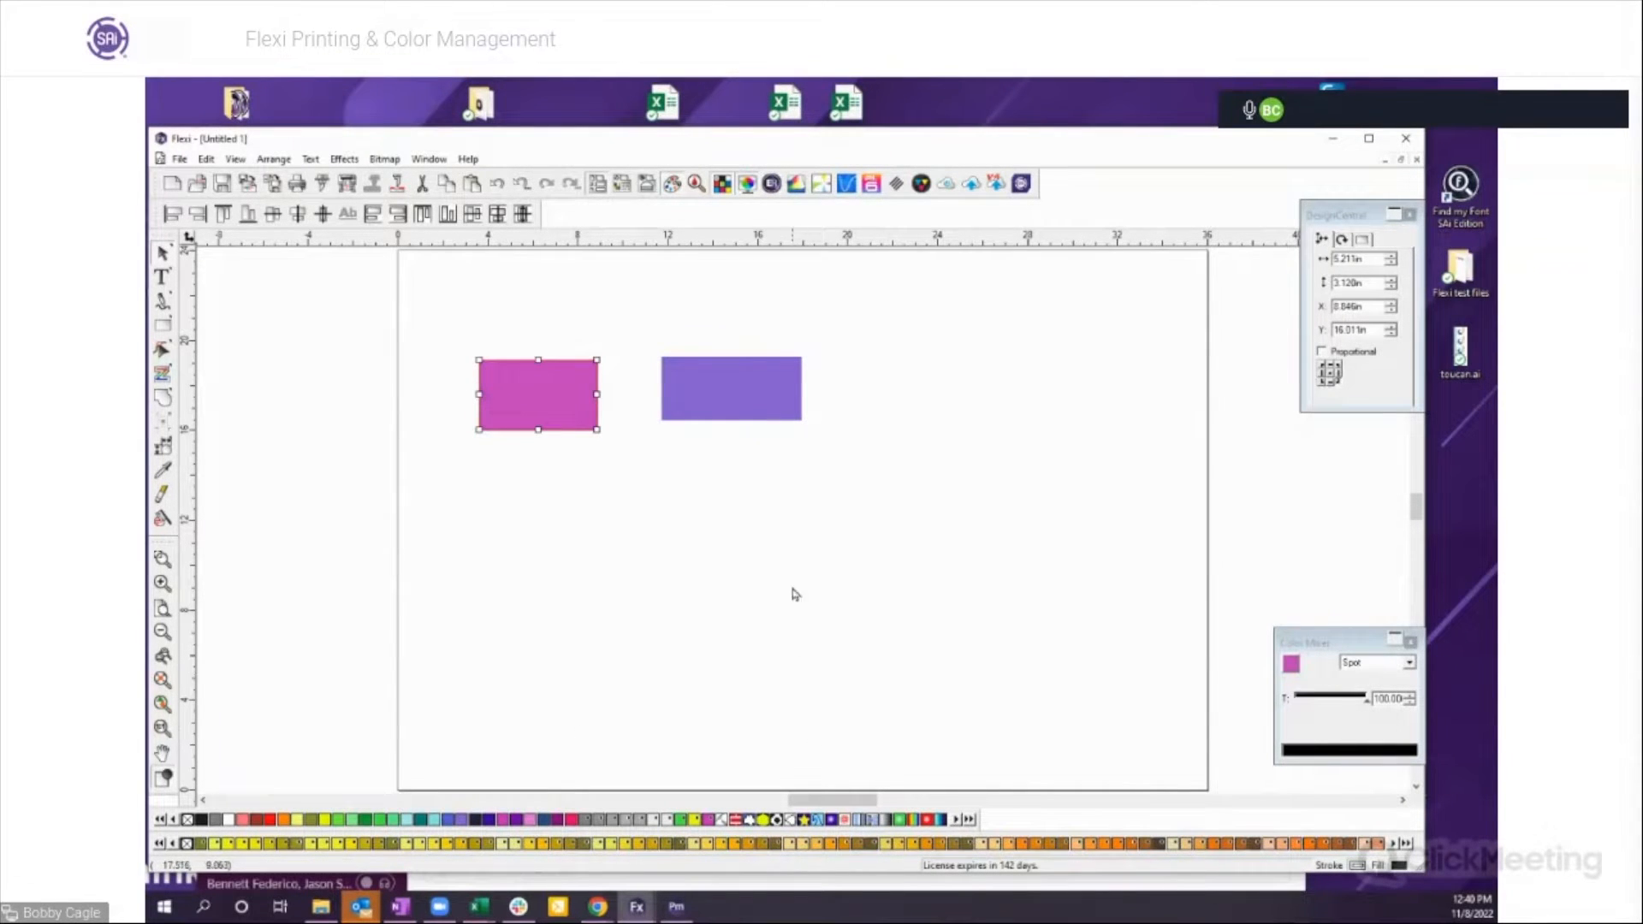
Step: Move the two rectangles farther apart and lower on the page, and place the Color Mixer below and beside the purple one
left_click_drag(719, 382, 741, 418)
left_click_drag(545, 383, 558, 412)
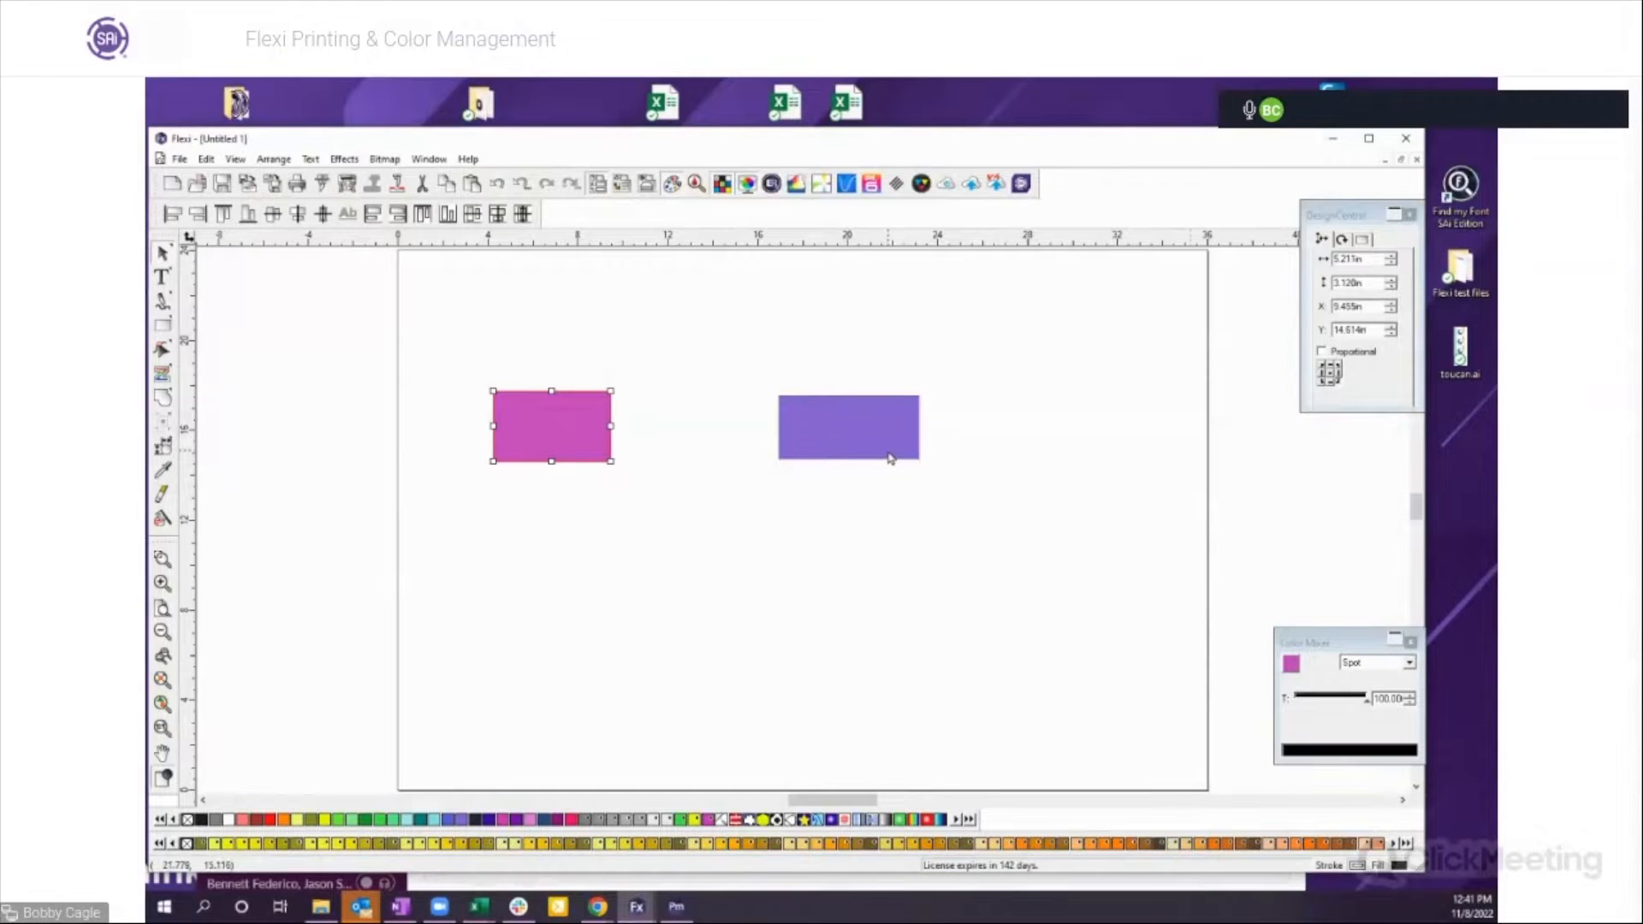
left_click(872, 430)
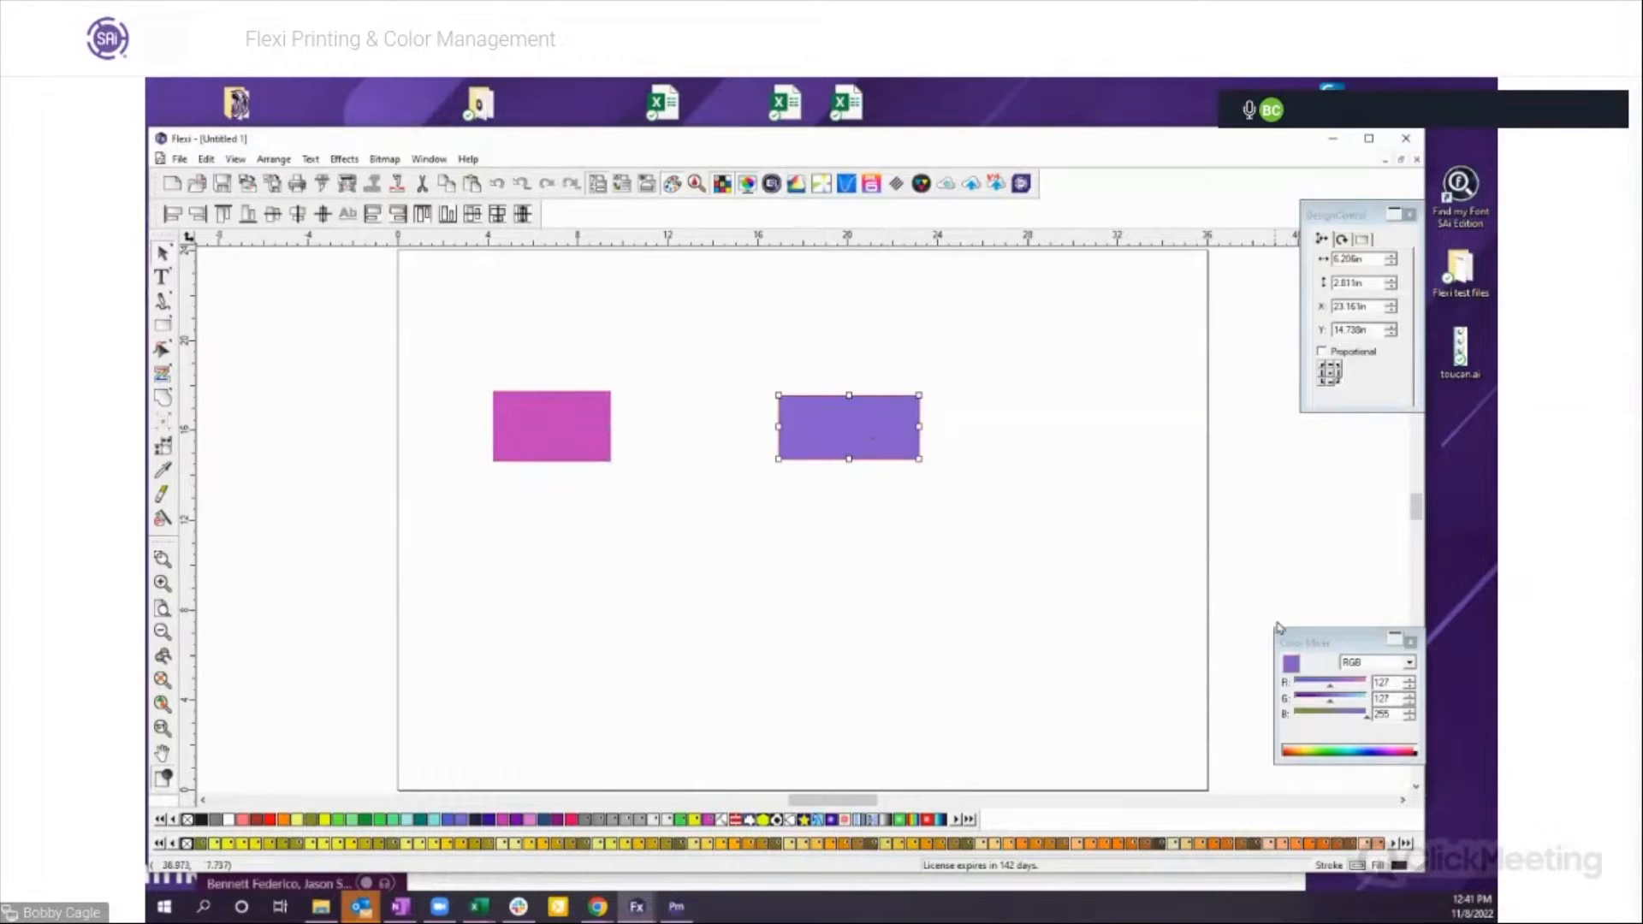
left_click_drag(1305, 643, 1035, 519)
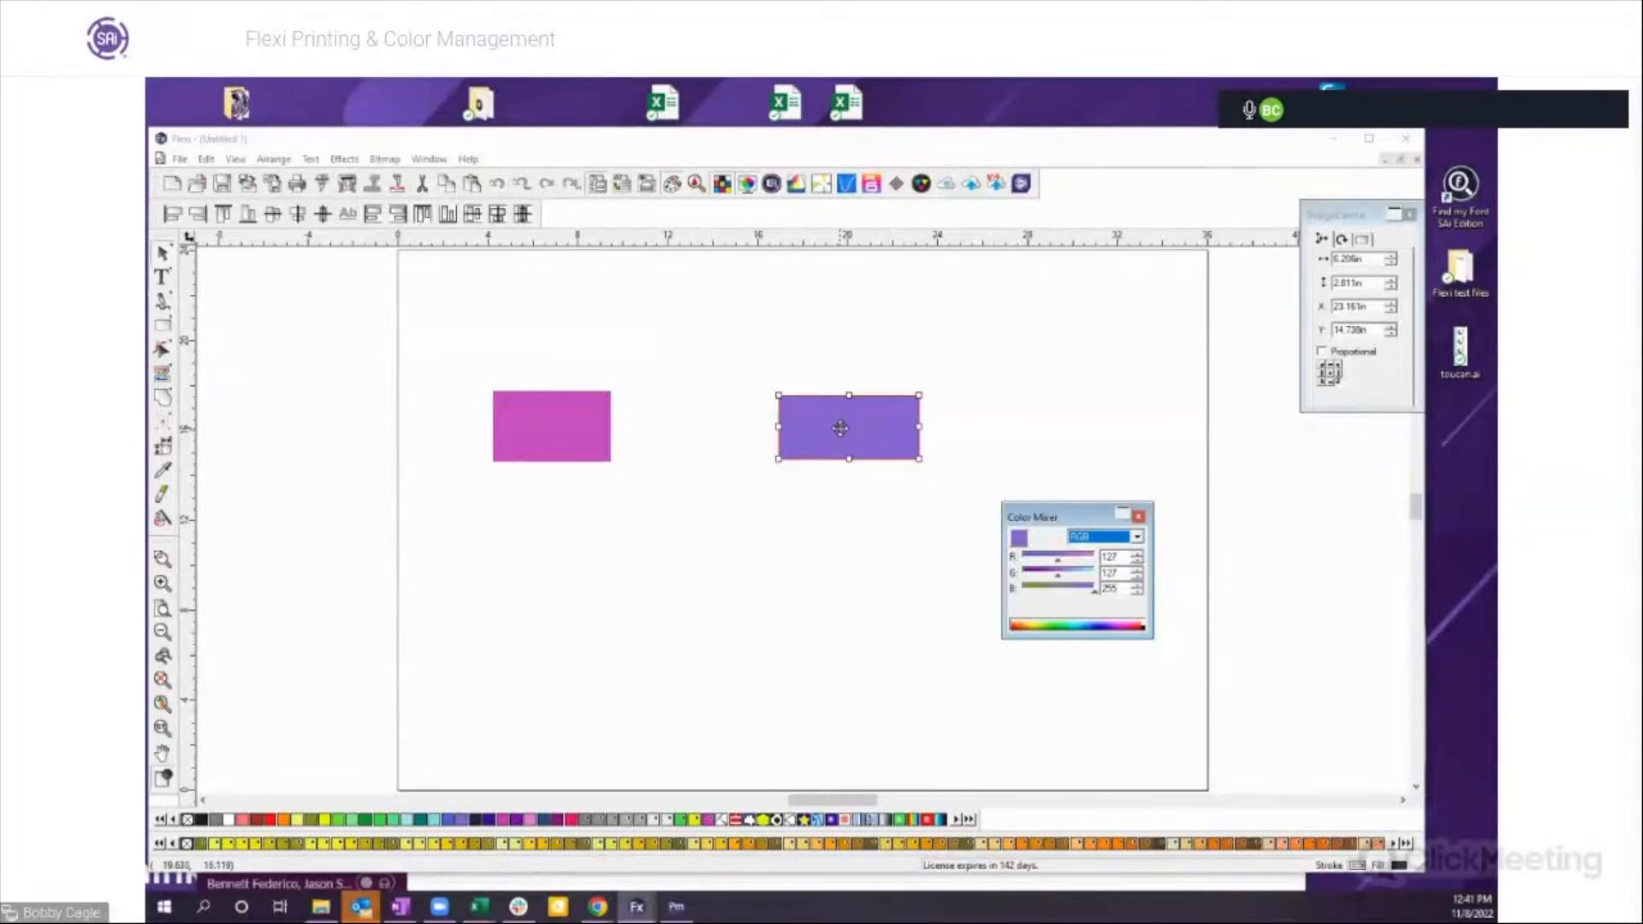
Step: Switch the purple rectangle's color mode to CMYK, Lab and finally Spot in the Color Mixer
left_click(1137, 537)
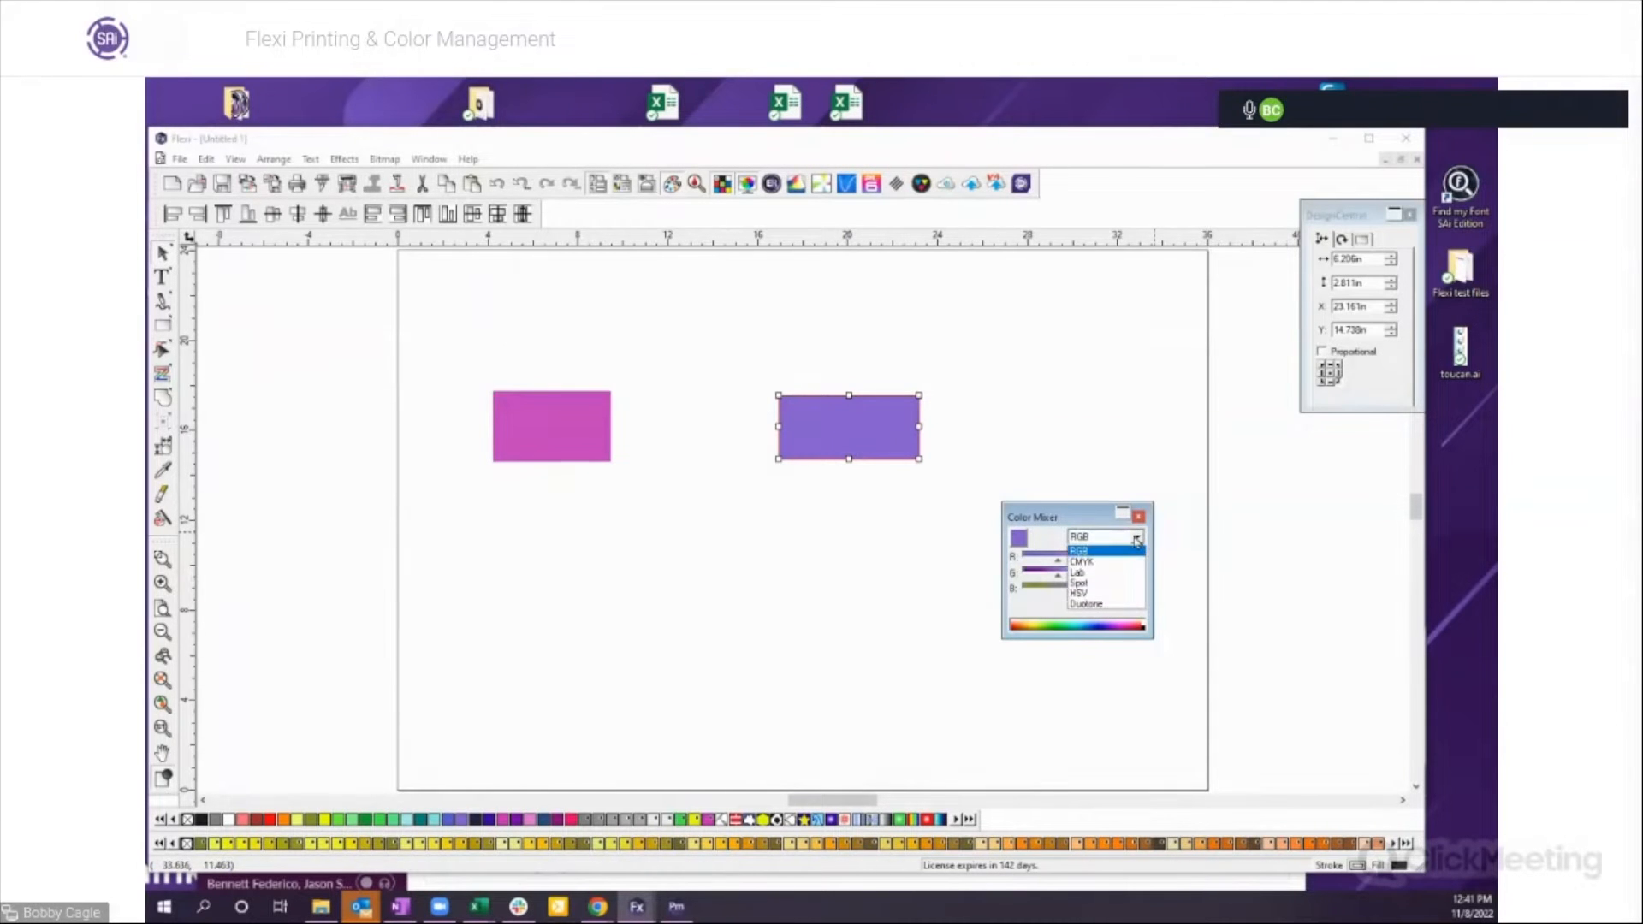
left_click(1100, 564)
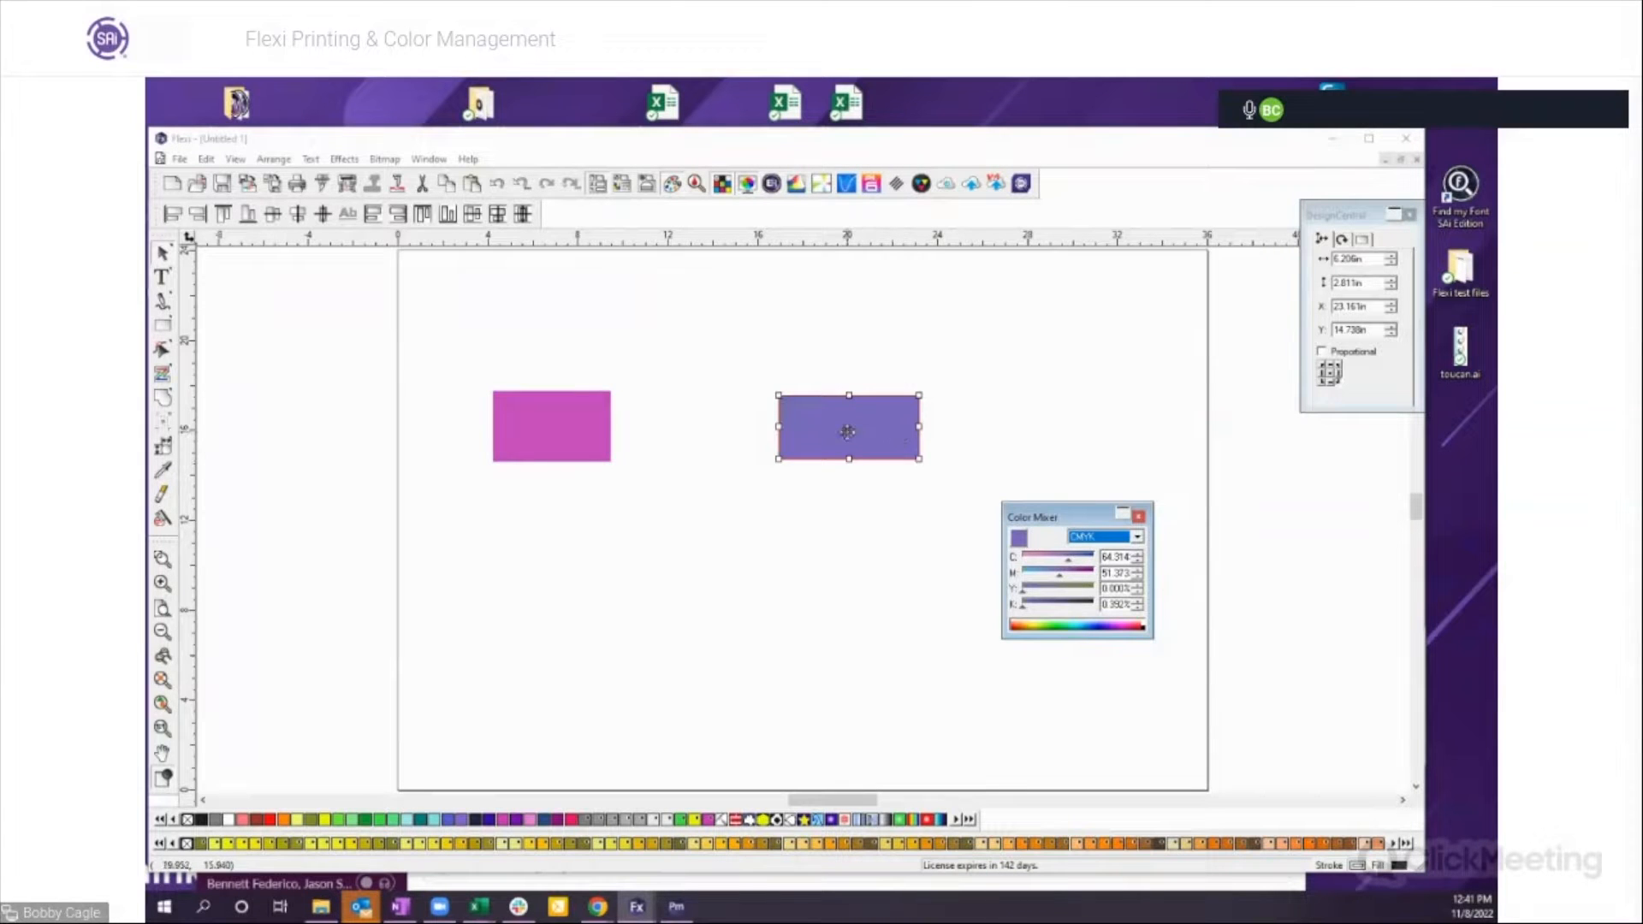
left_click(1137, 537)
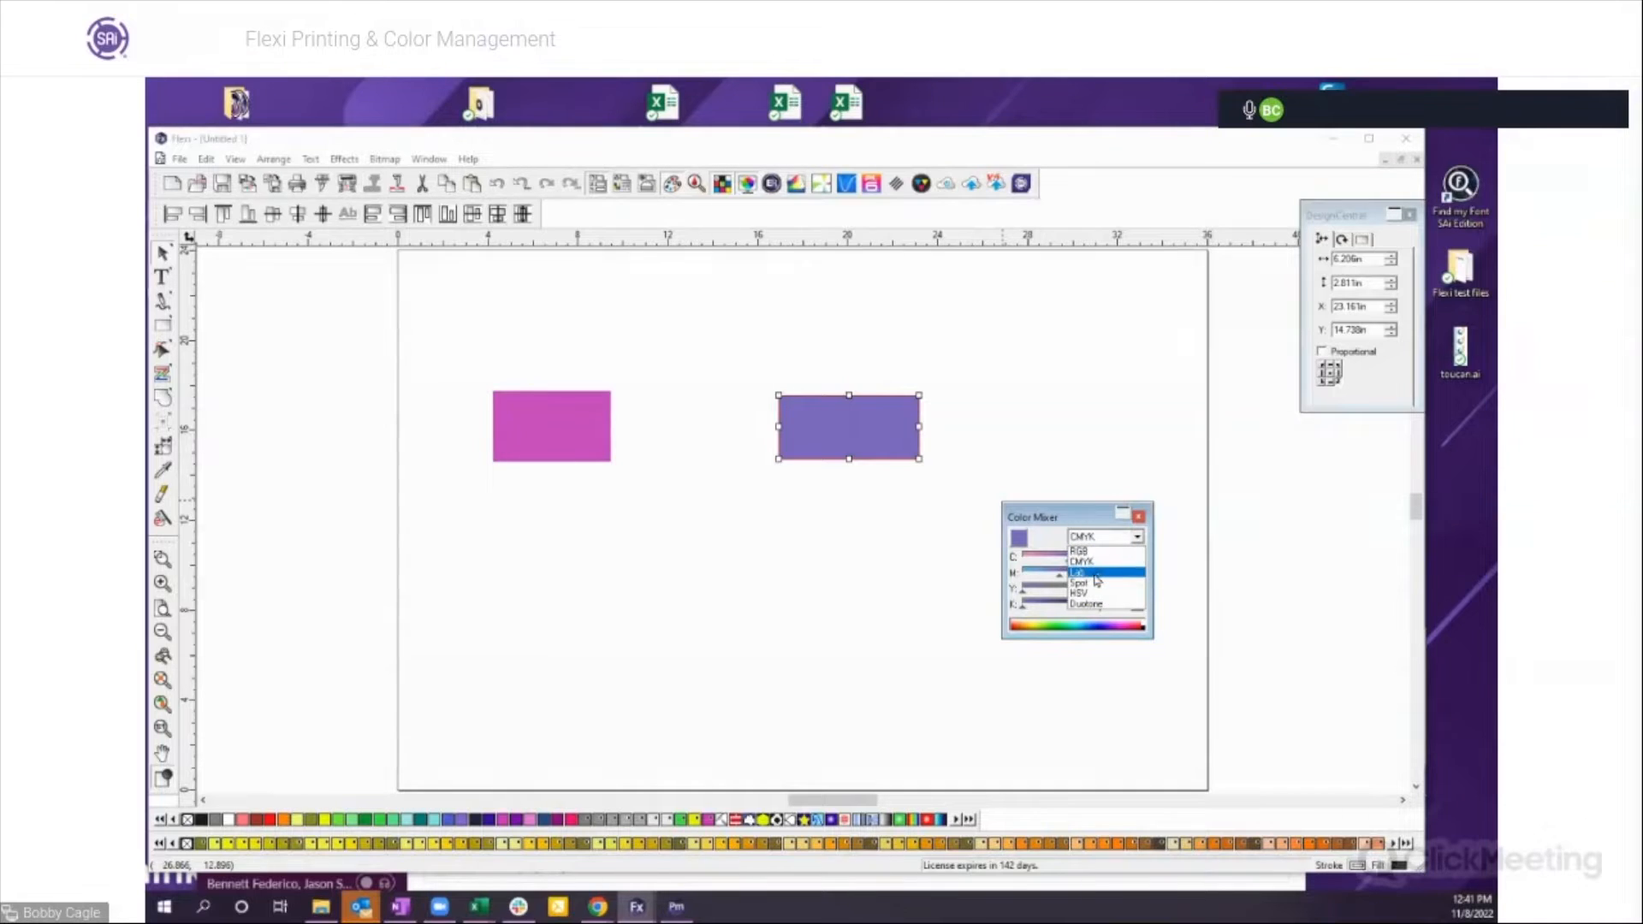
left_click(1091, 574)
left_click(1138, 537)
left_click(1089, 585)
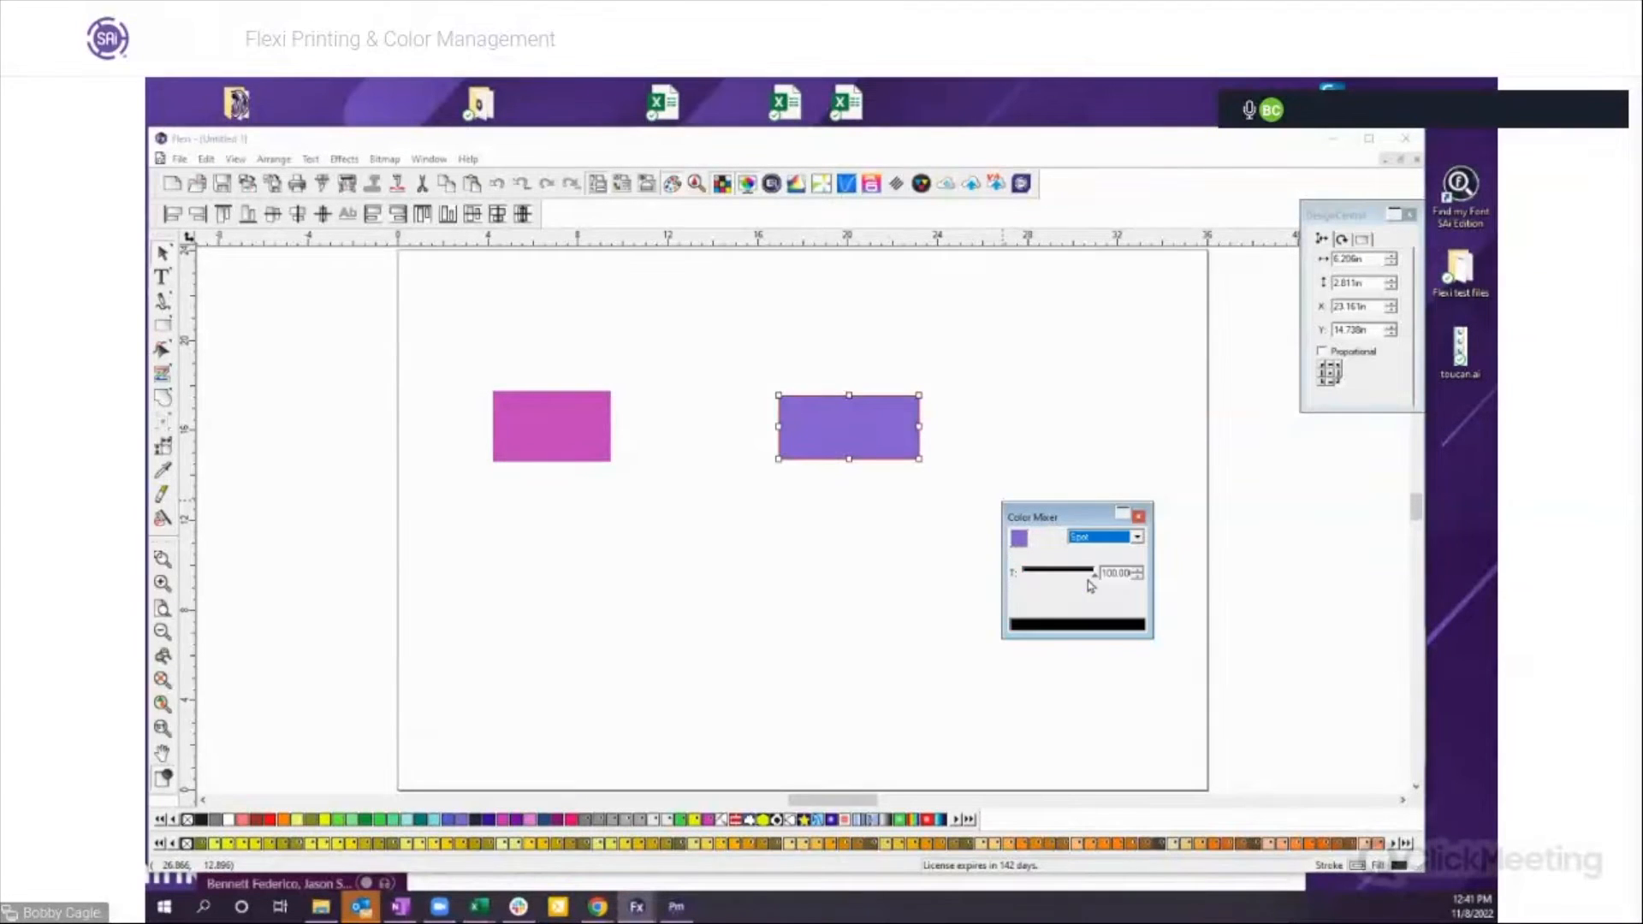
left_click(1136, 545)
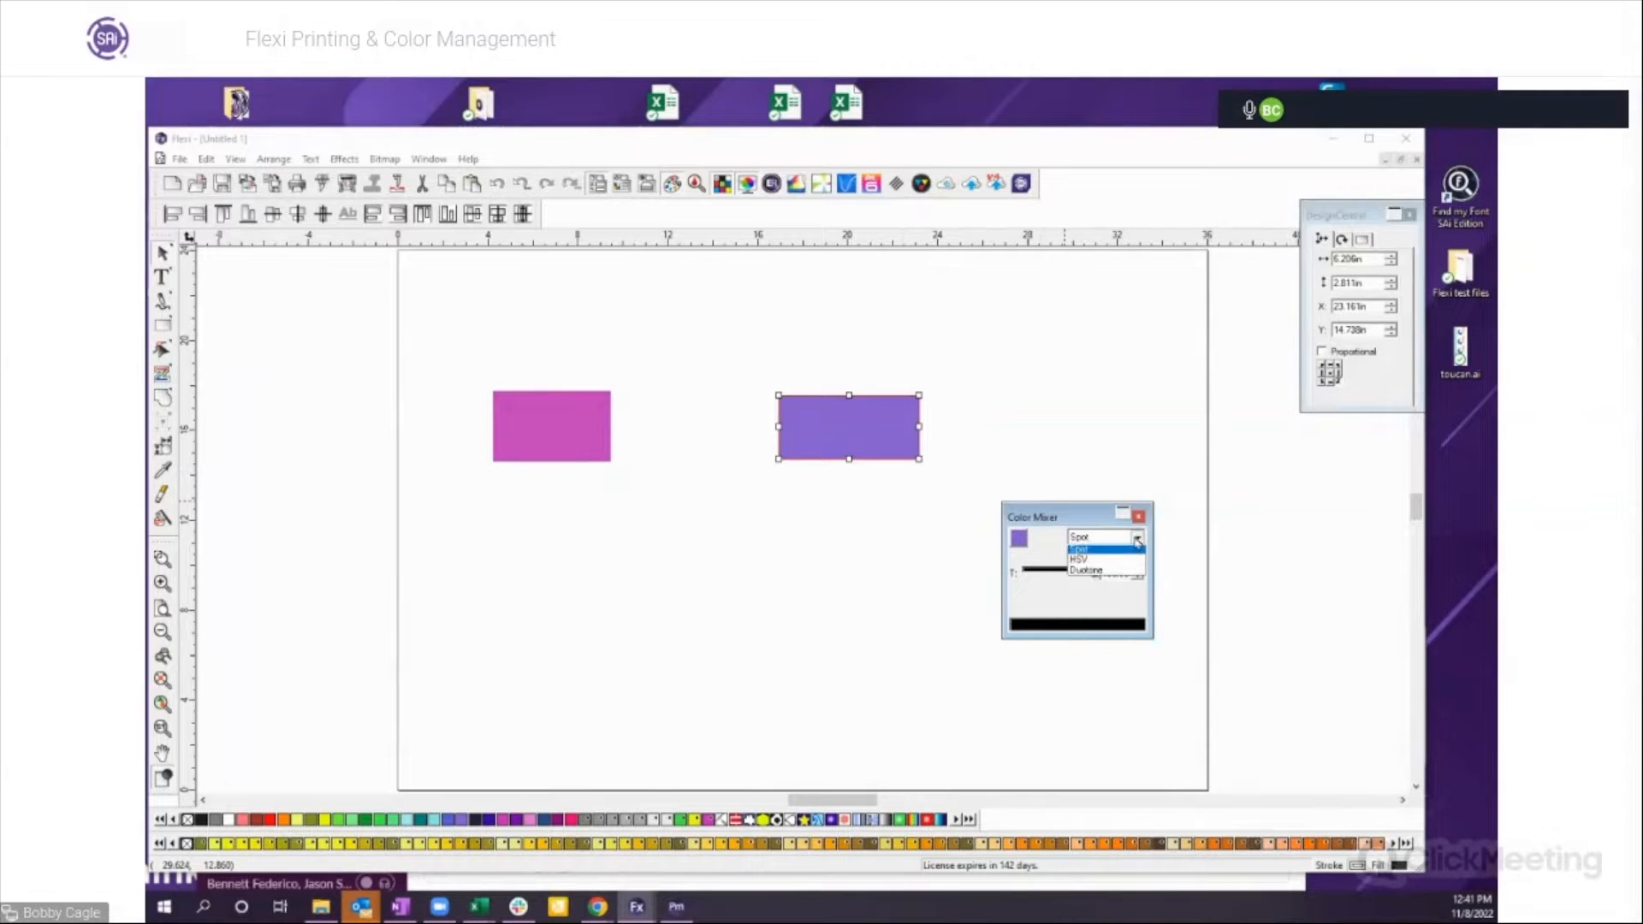
left_click(1093, 582)
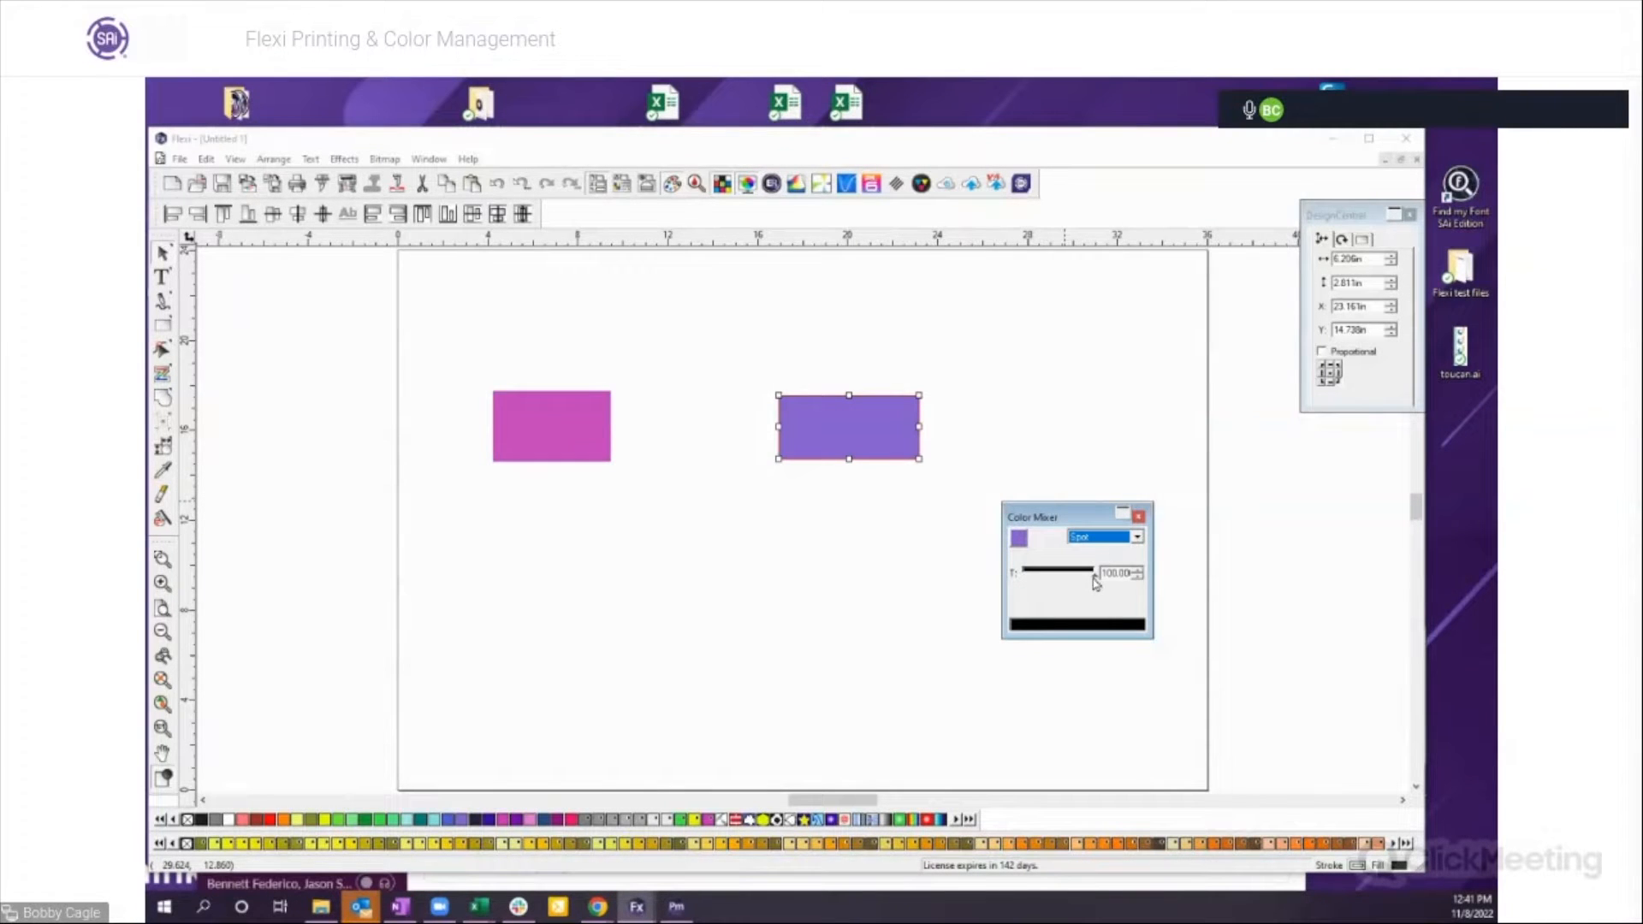
mouse_move(1096, 582)
left_mouse_down()
mouse_move(1040, 578)
mouse_move(1101, 582)
left_mouse_up()
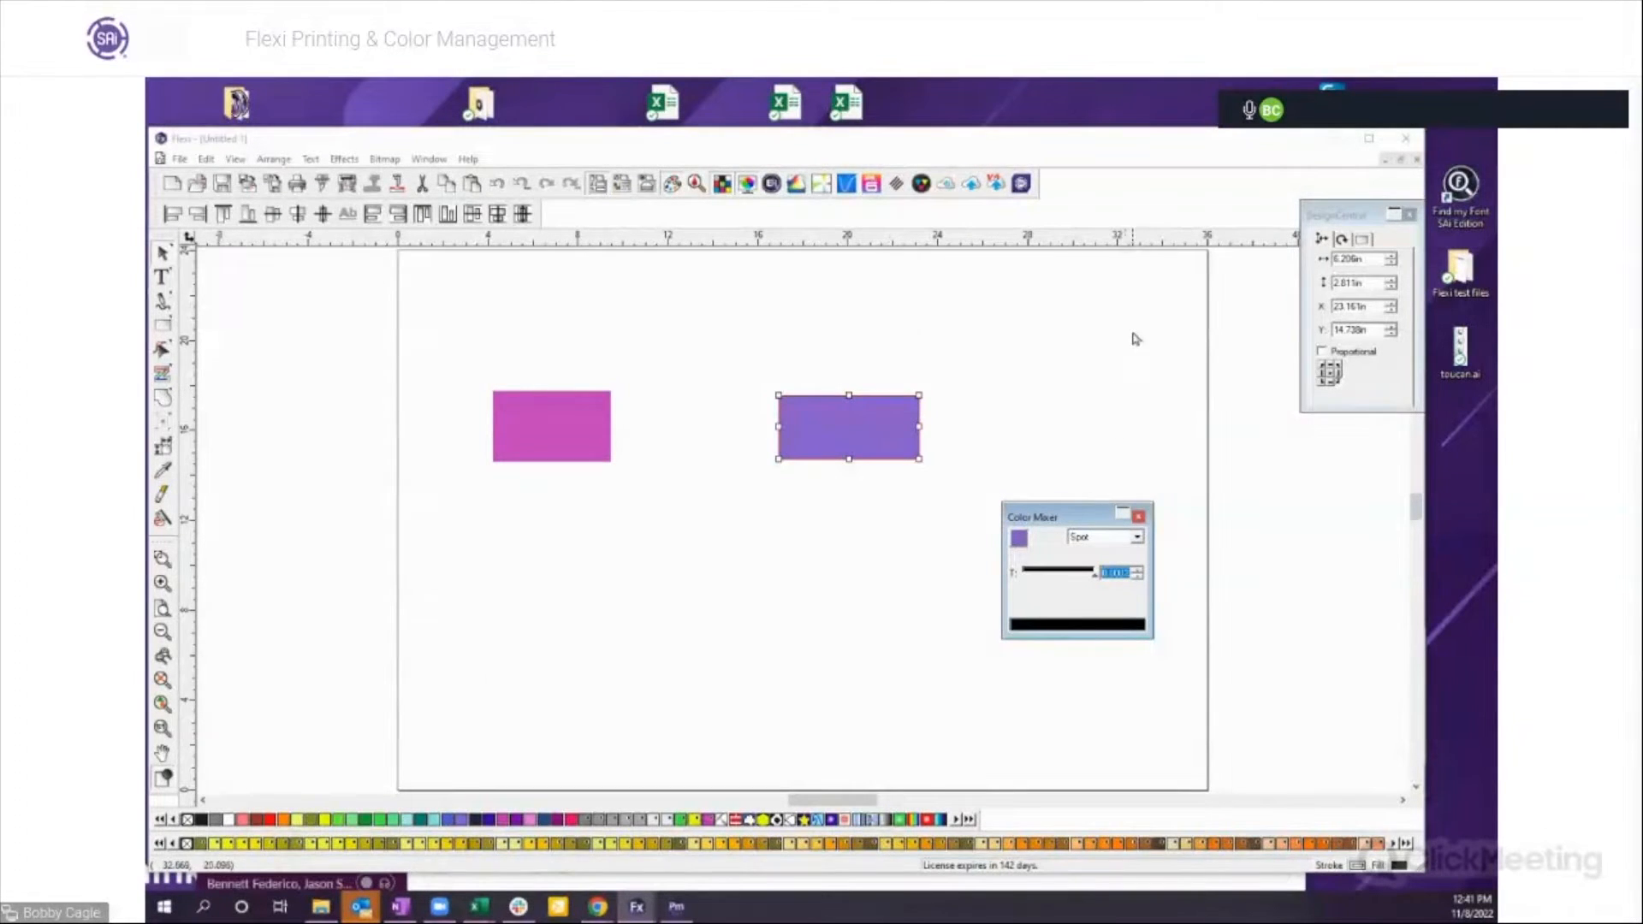
Step: Open the Fill/Stroke Editor and move the Color Mixer off the page, below the editor
left_click(628, 193)
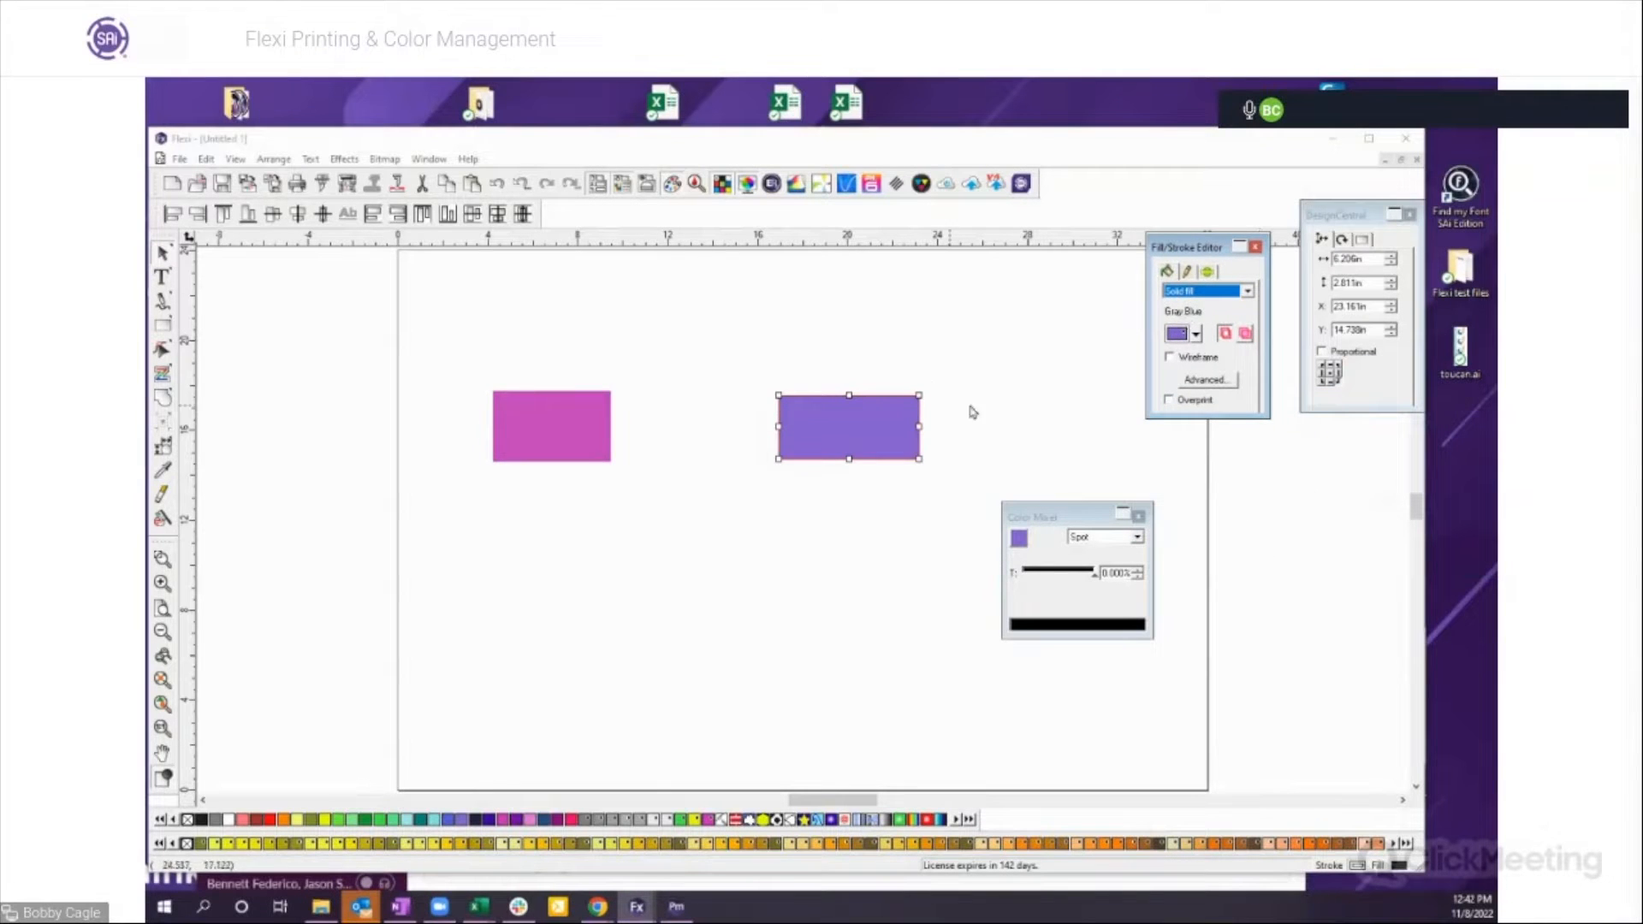
left_click(1061, 513)
left_click_drag(1061, 514, 1270, 525)
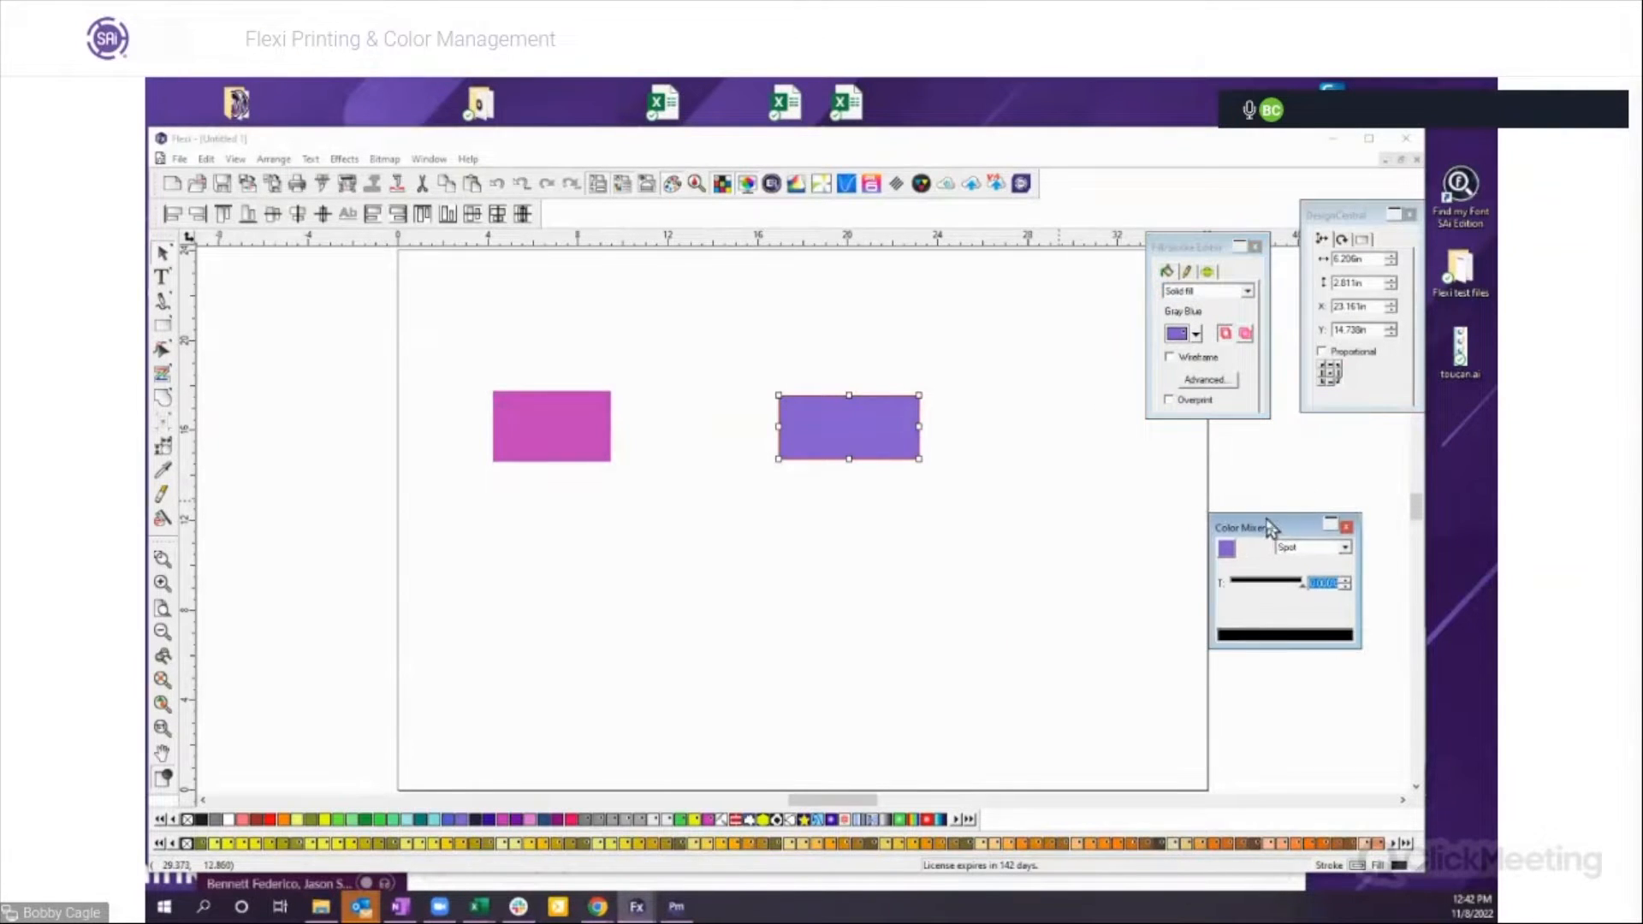
Step: Examine the swatch colors available for the purple rectangle's solid fill in the Fill/Stroke Editor
left_click(1197, 336)
left_click(1198, 336)
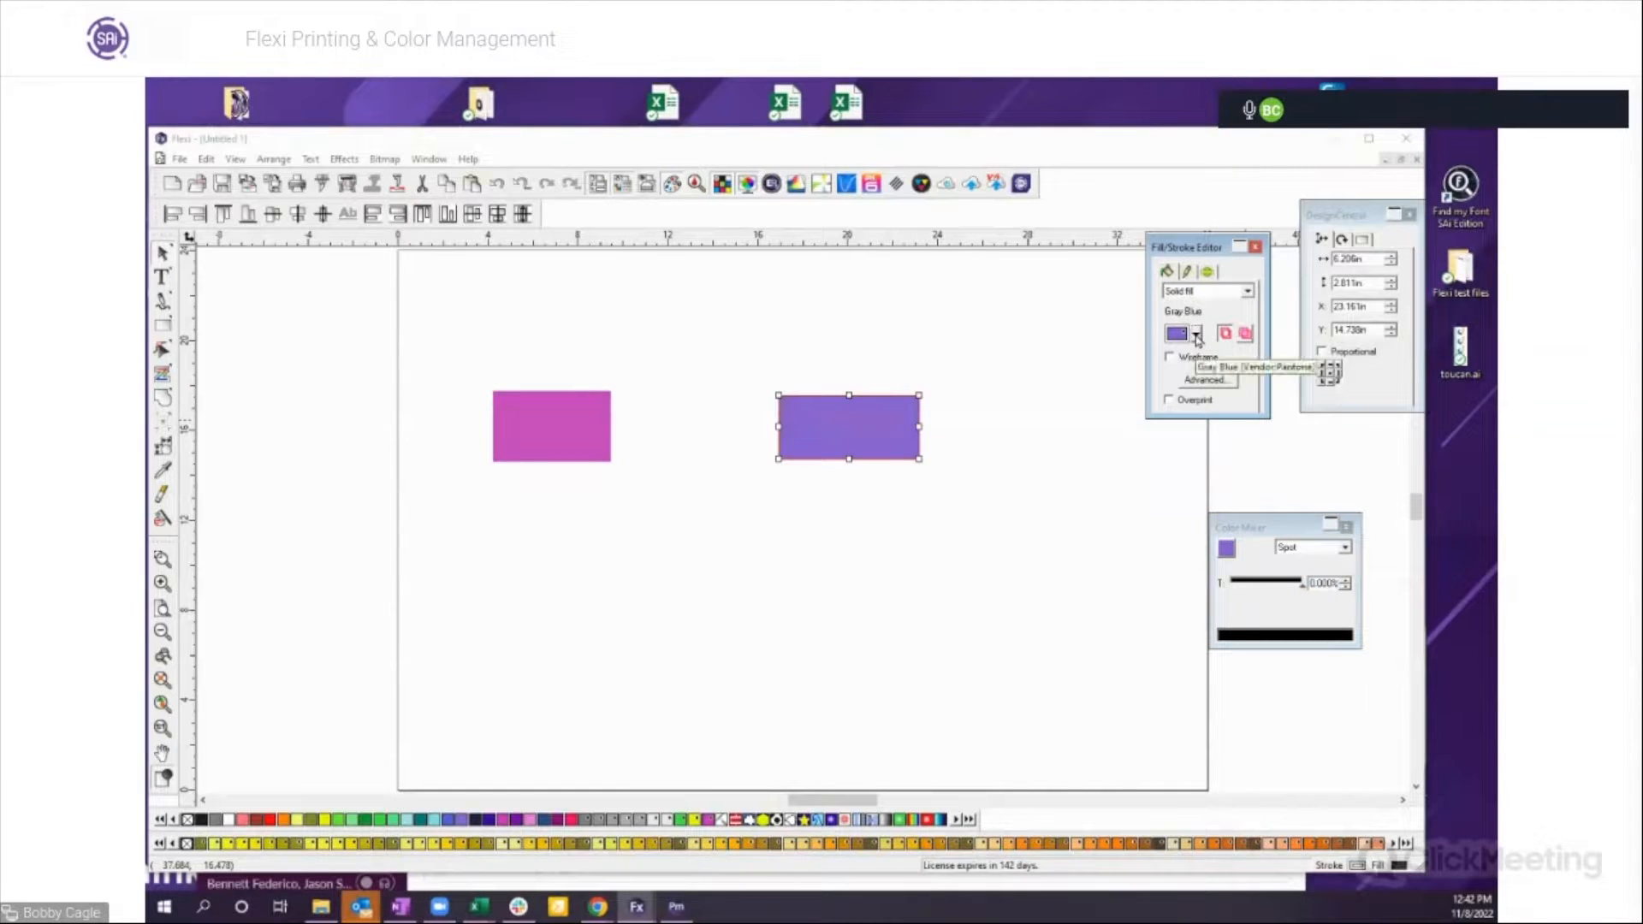
left_click(1197, 337)
mouse_move(1271, 366)
left_mouse_down()
mouse_move(1276, 420)
mouse_move(1273, 349)
left_mouse_up()
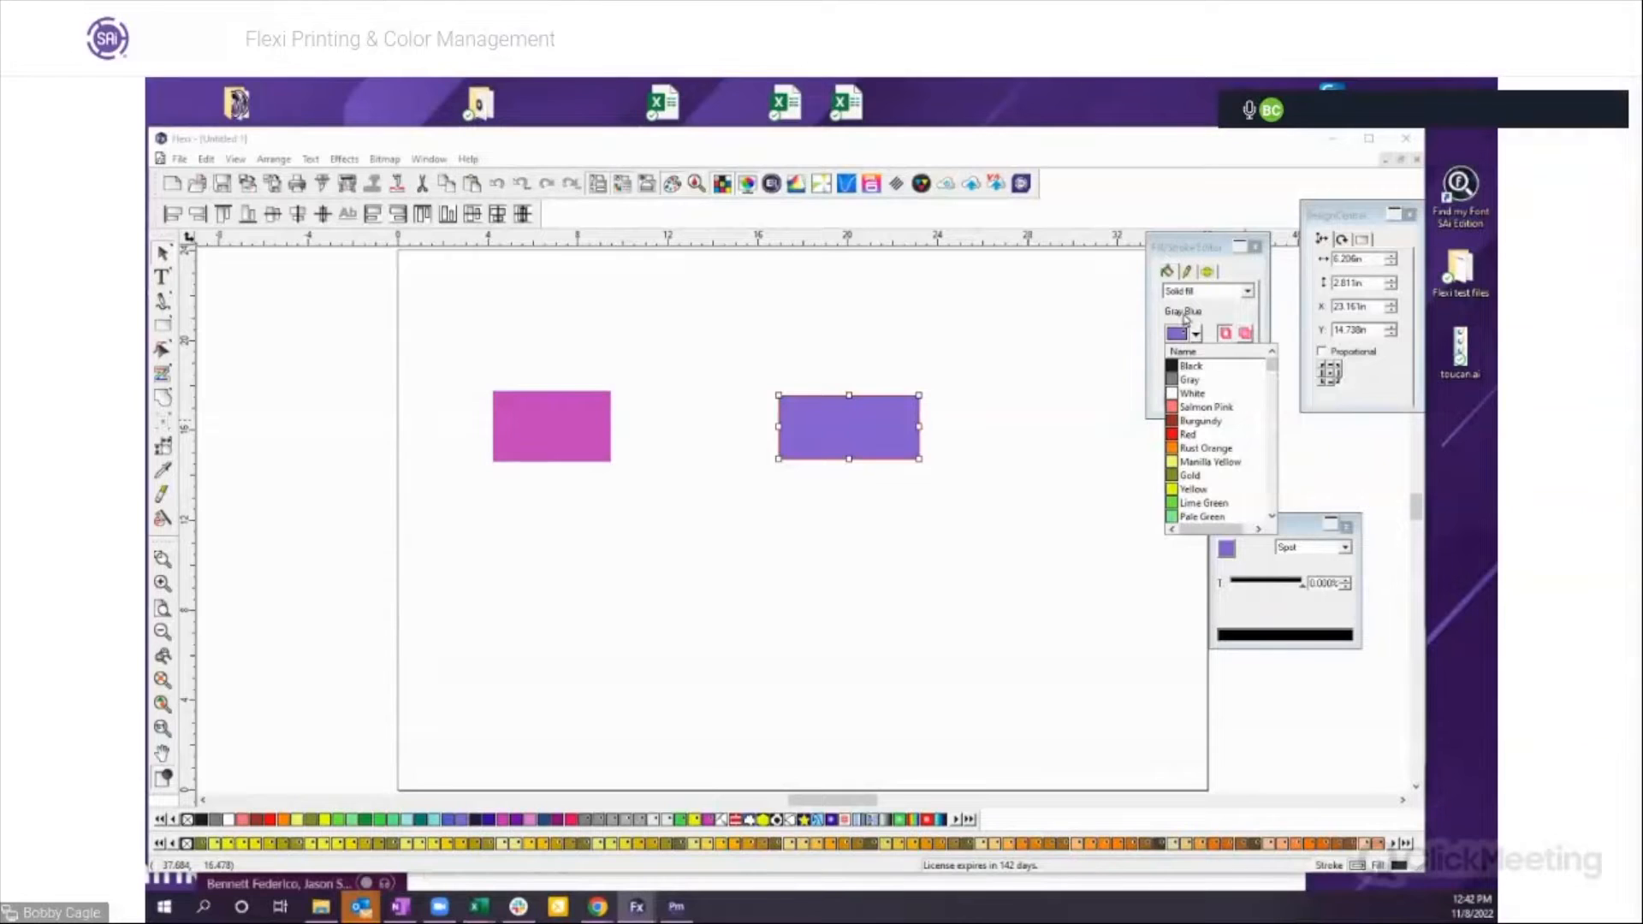
Step: Select the magenta and purple rectangles together
left_click_drag(1327, 459, 359, 358)
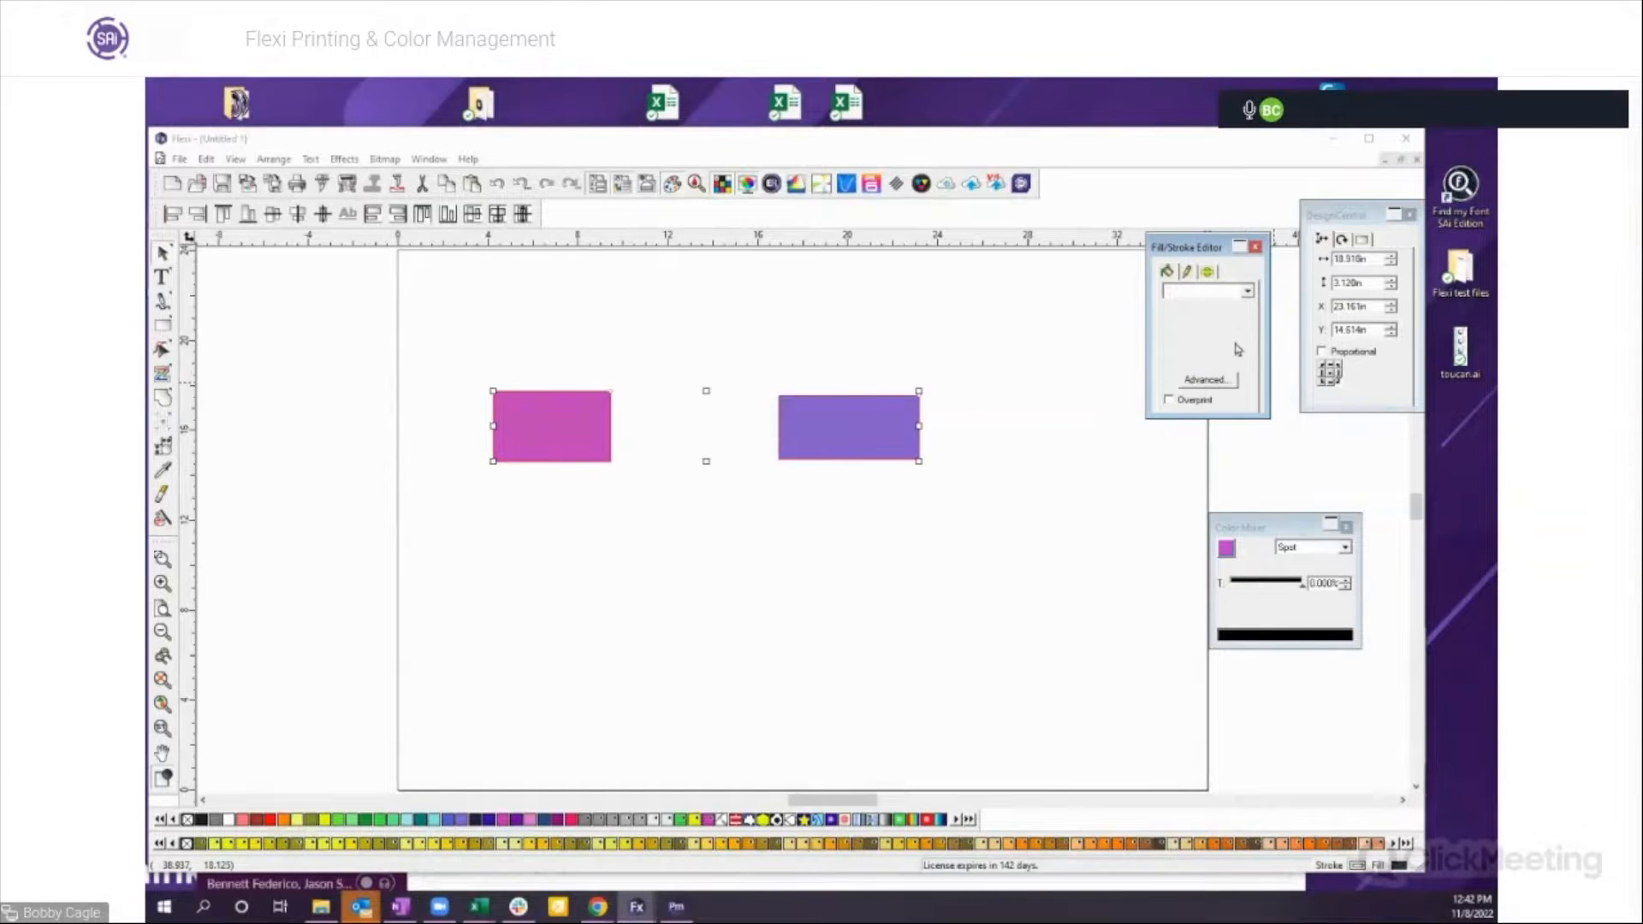
left_click(962, 422)
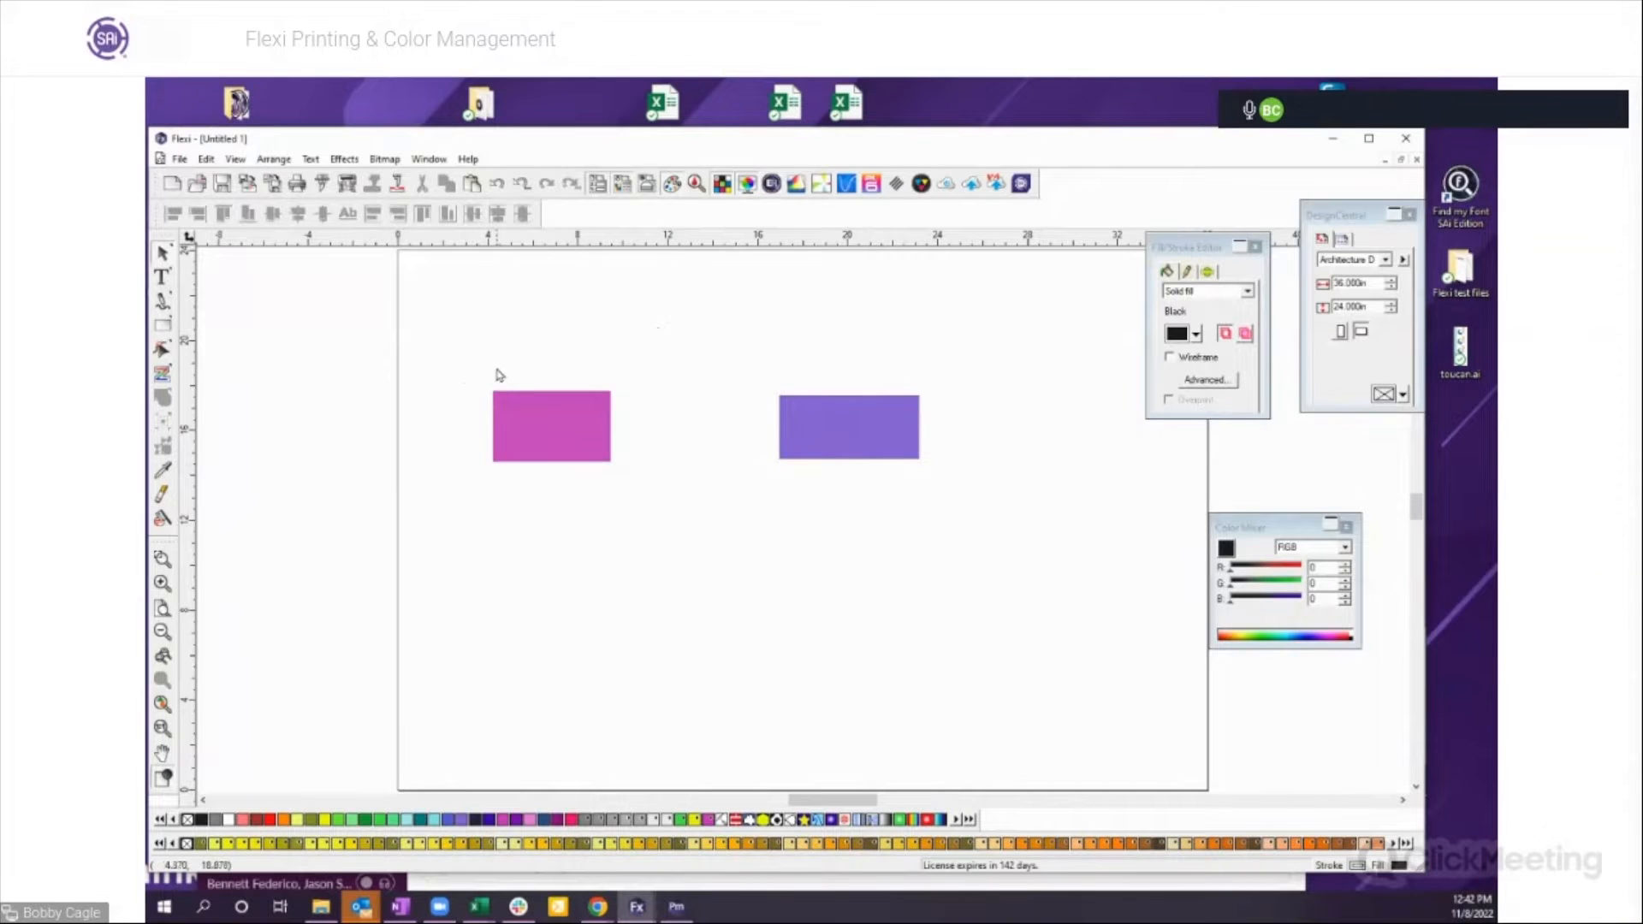
left_click_drag(459, 369, 991, 488)
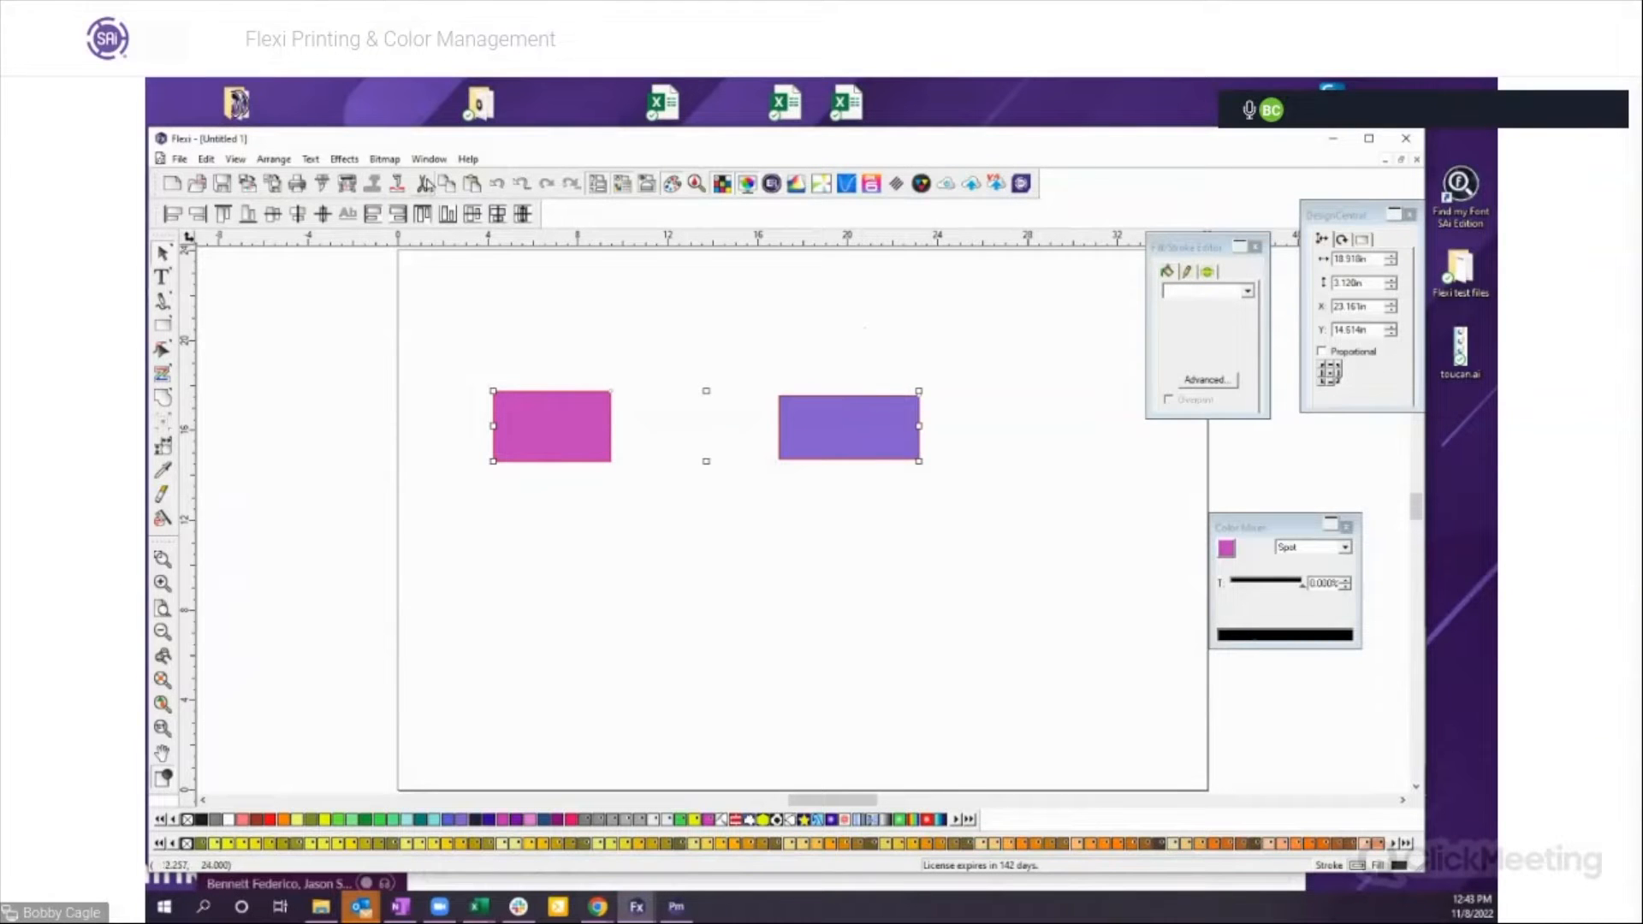
Step: Switch to the Color Swatches document and turn on Soft Proof
left_click(425, 161)
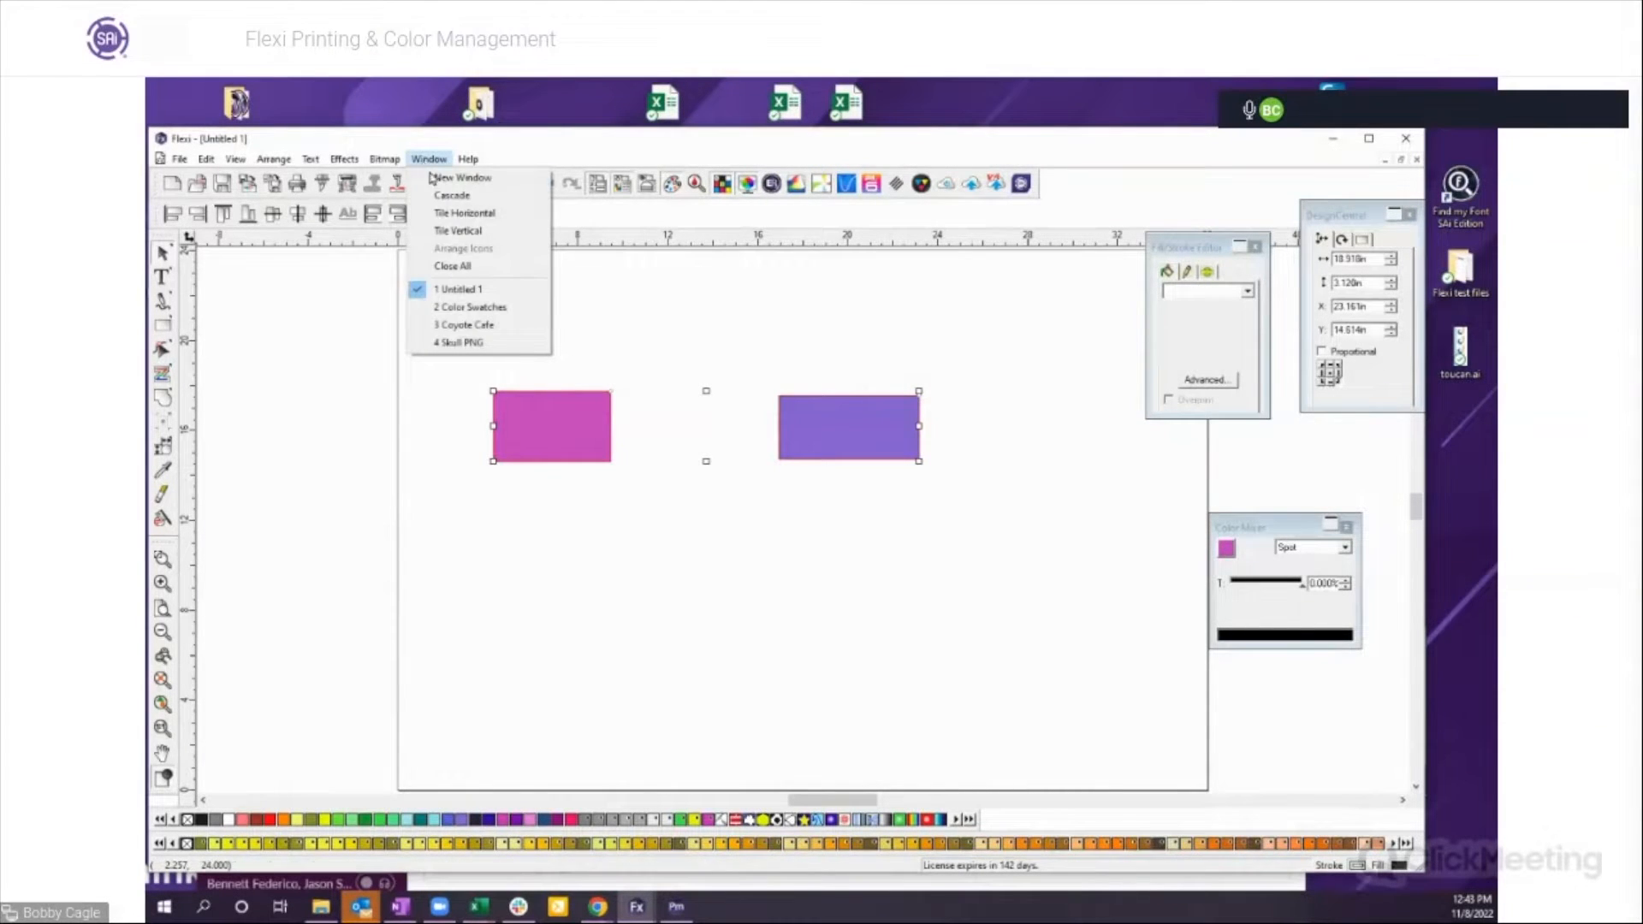
left_click(473, 308)
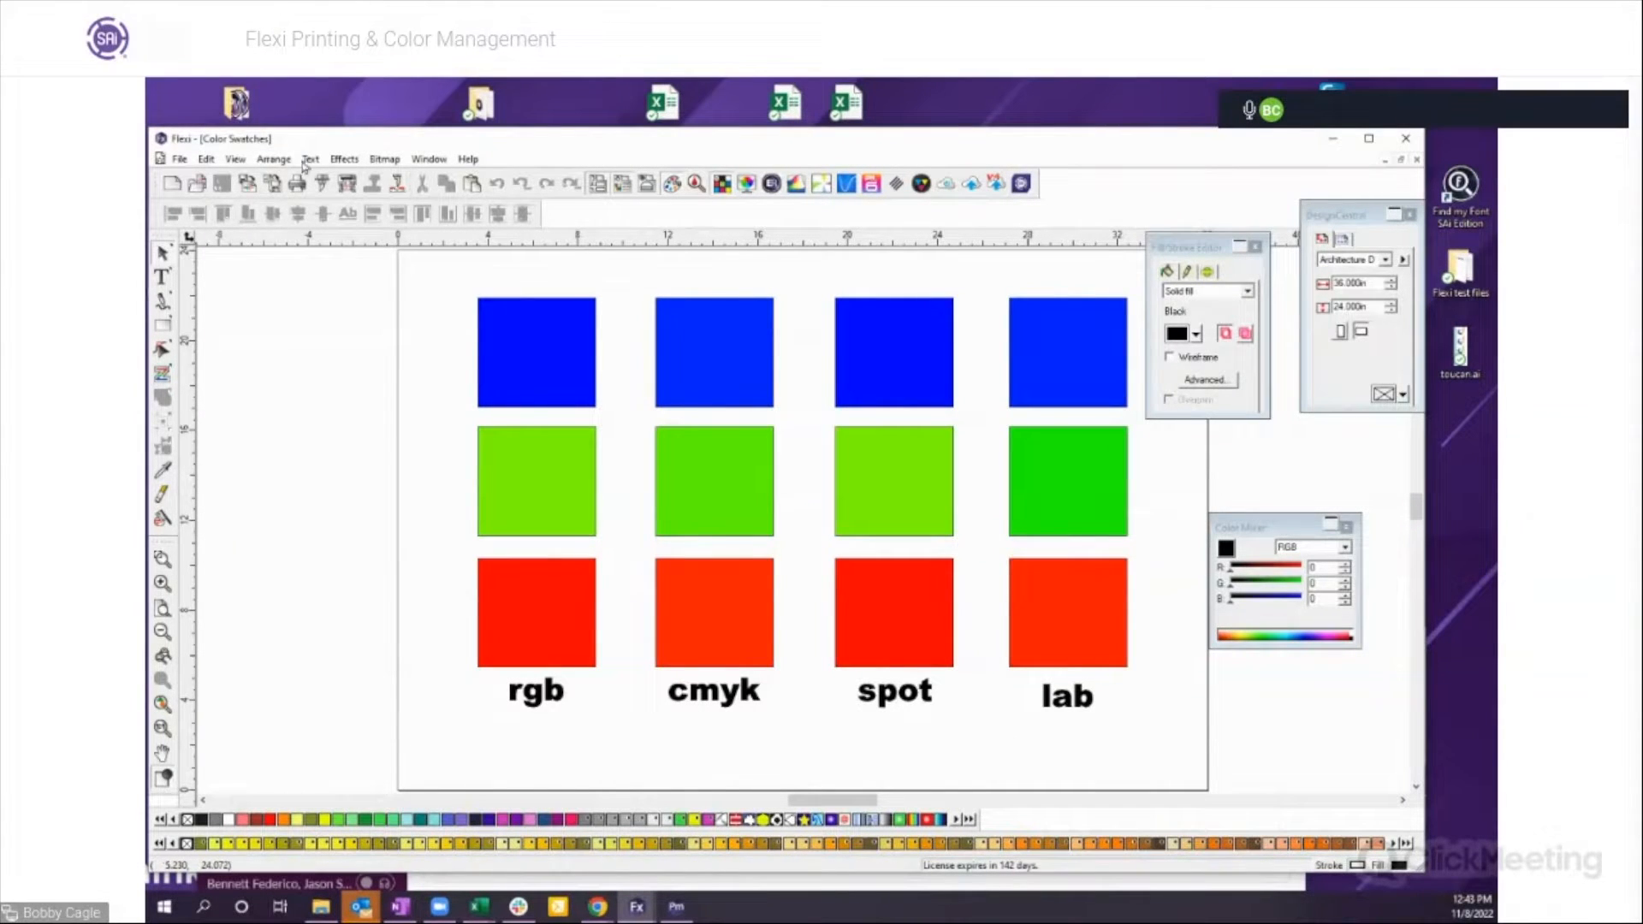
left_click(236, 161)
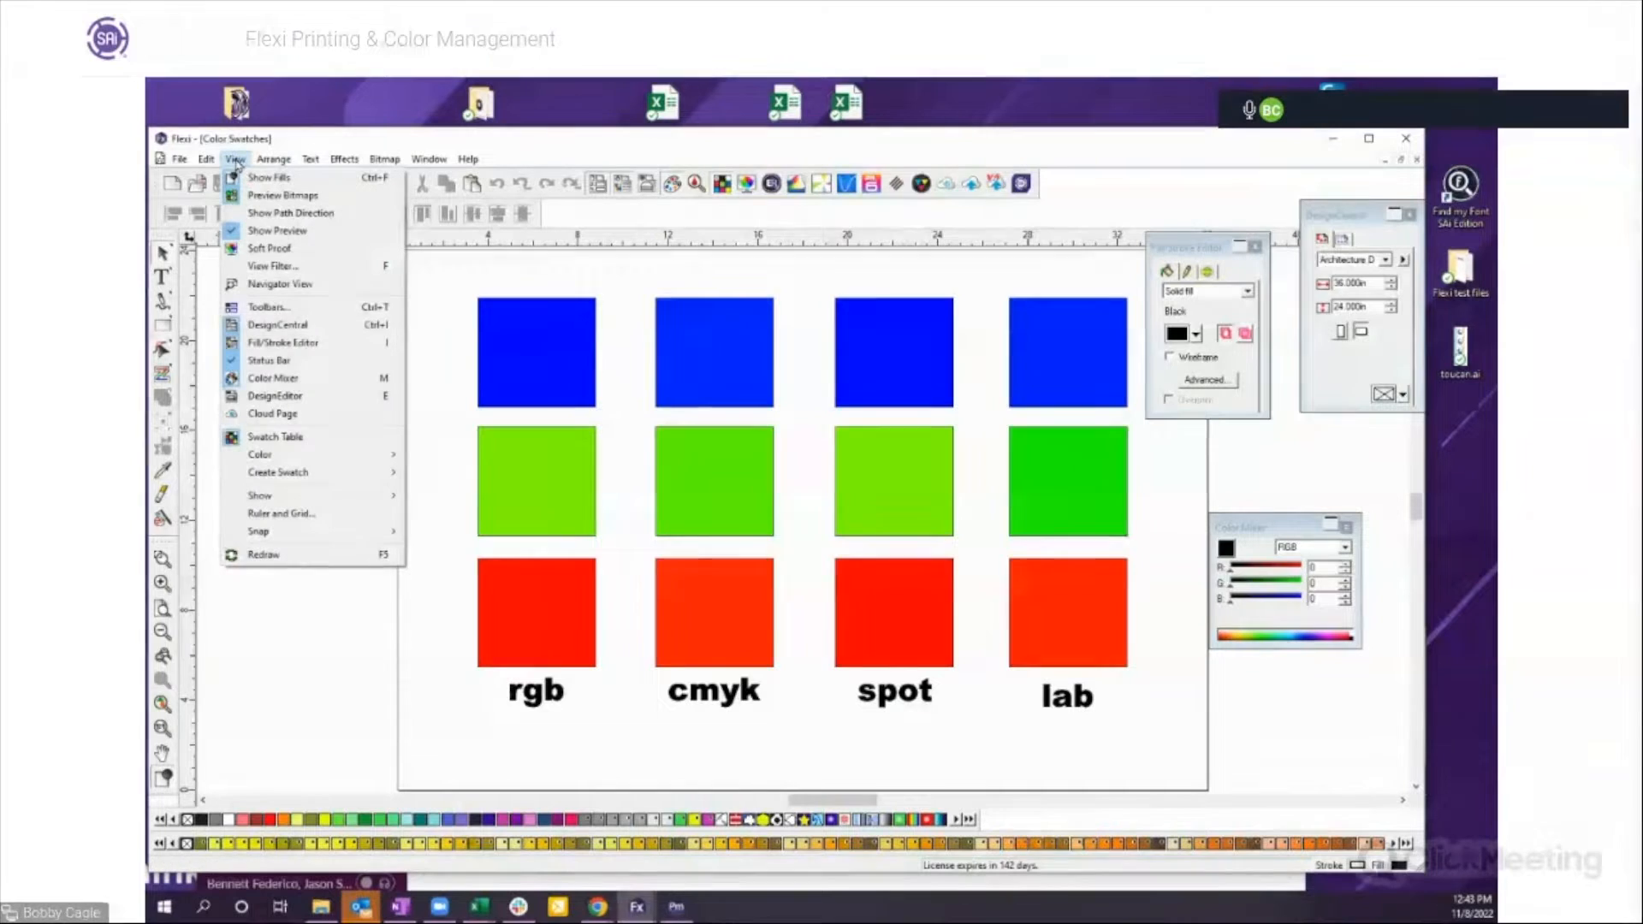
left_click(272, 248)
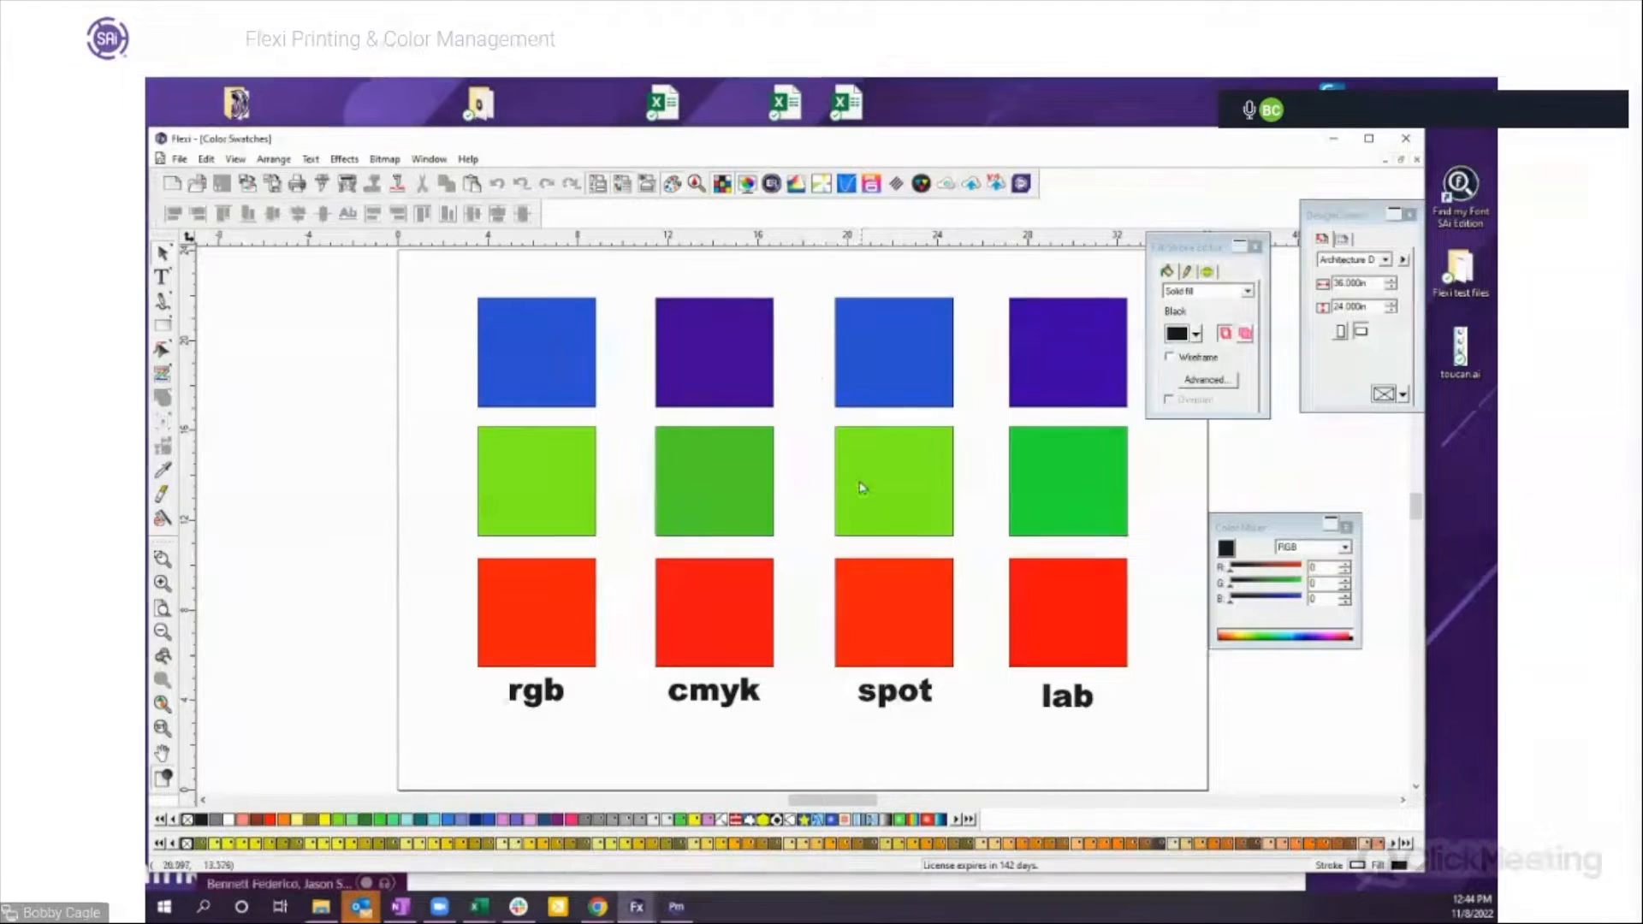
Step: Toggle Soft Proof off and on to compare the rgb, cmyk, spot and lab swatches, leaving it off
left_click(747, 188)
left_click(747, 188)
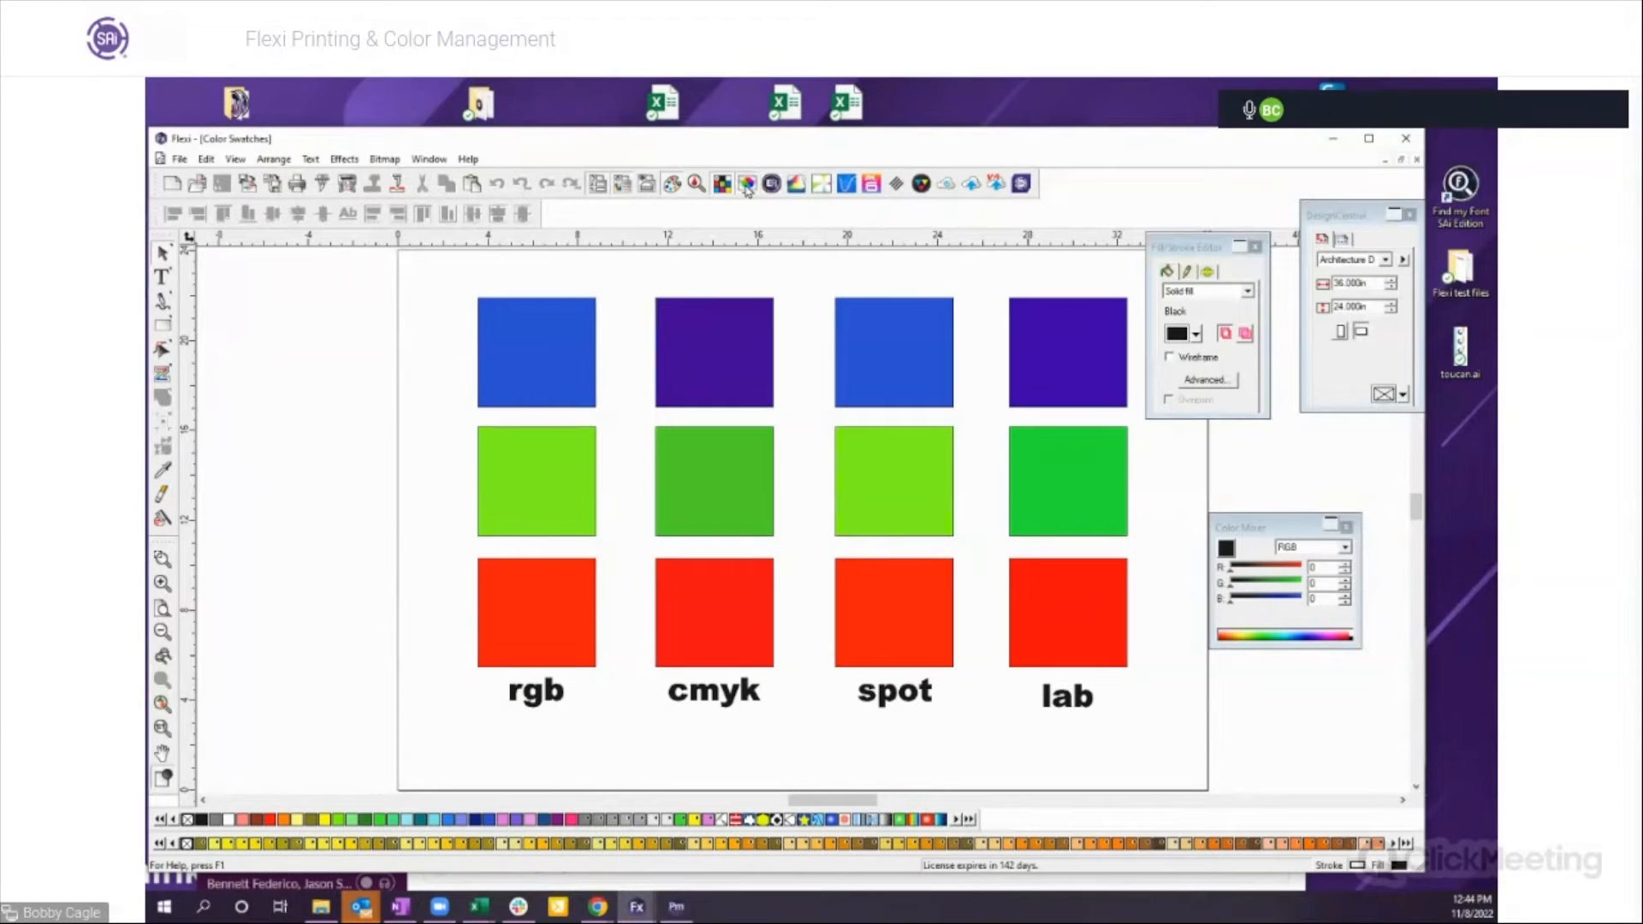
left_click(747, 189)
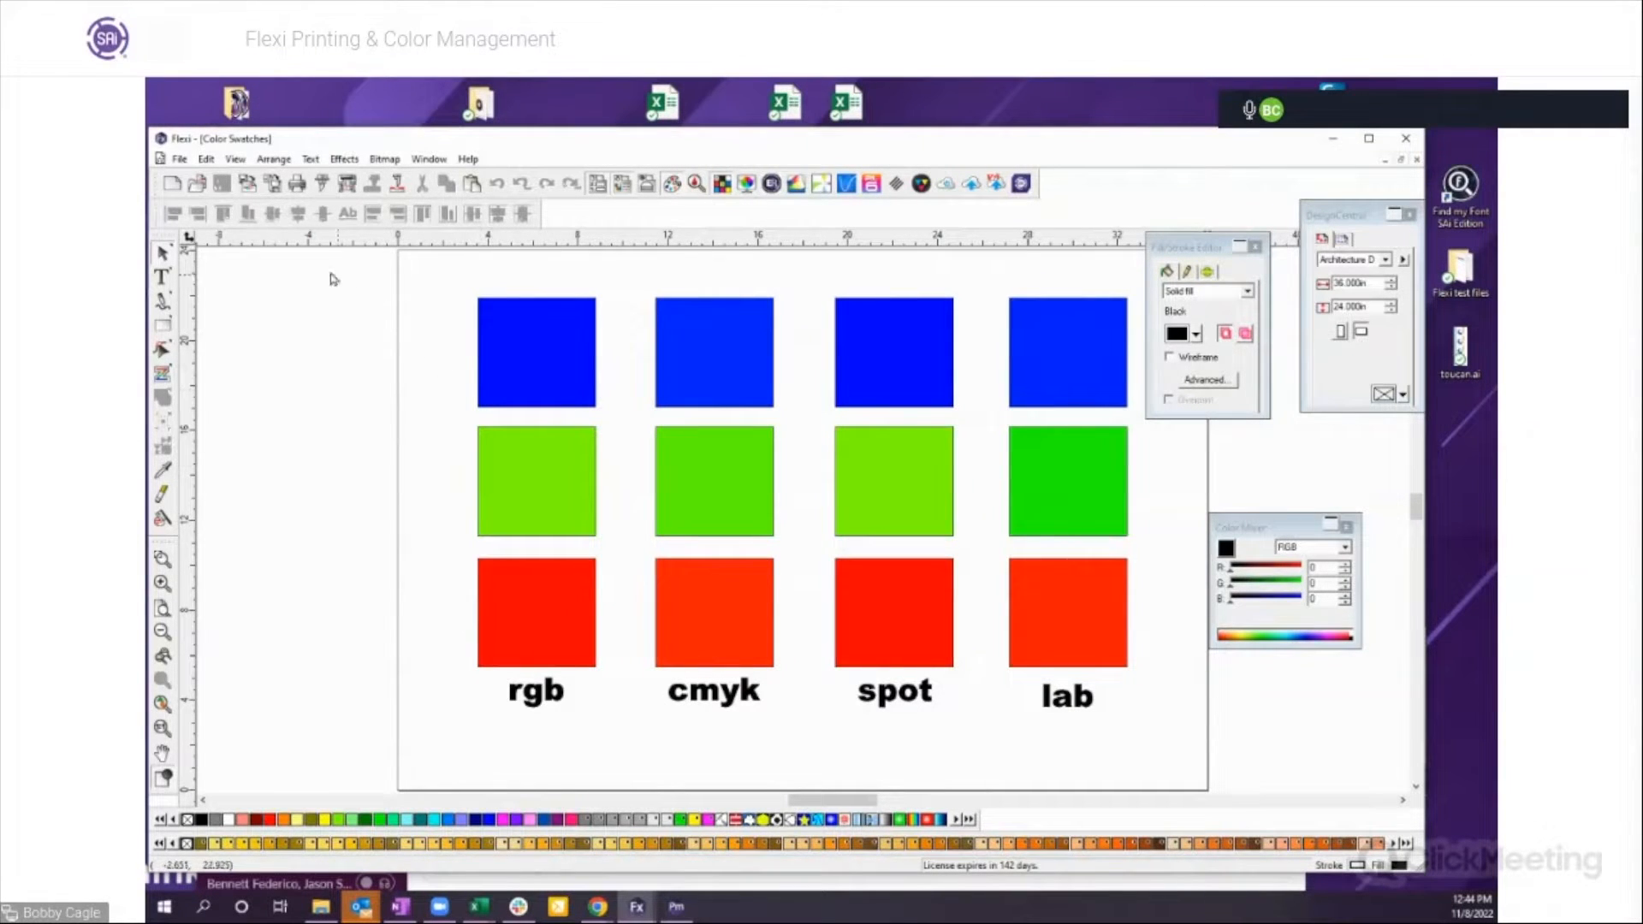
Step: Open Color Settings, review the input profiles and default rendering intents, and return to the display settings with the dialog moved aside
left_click(208, 162)
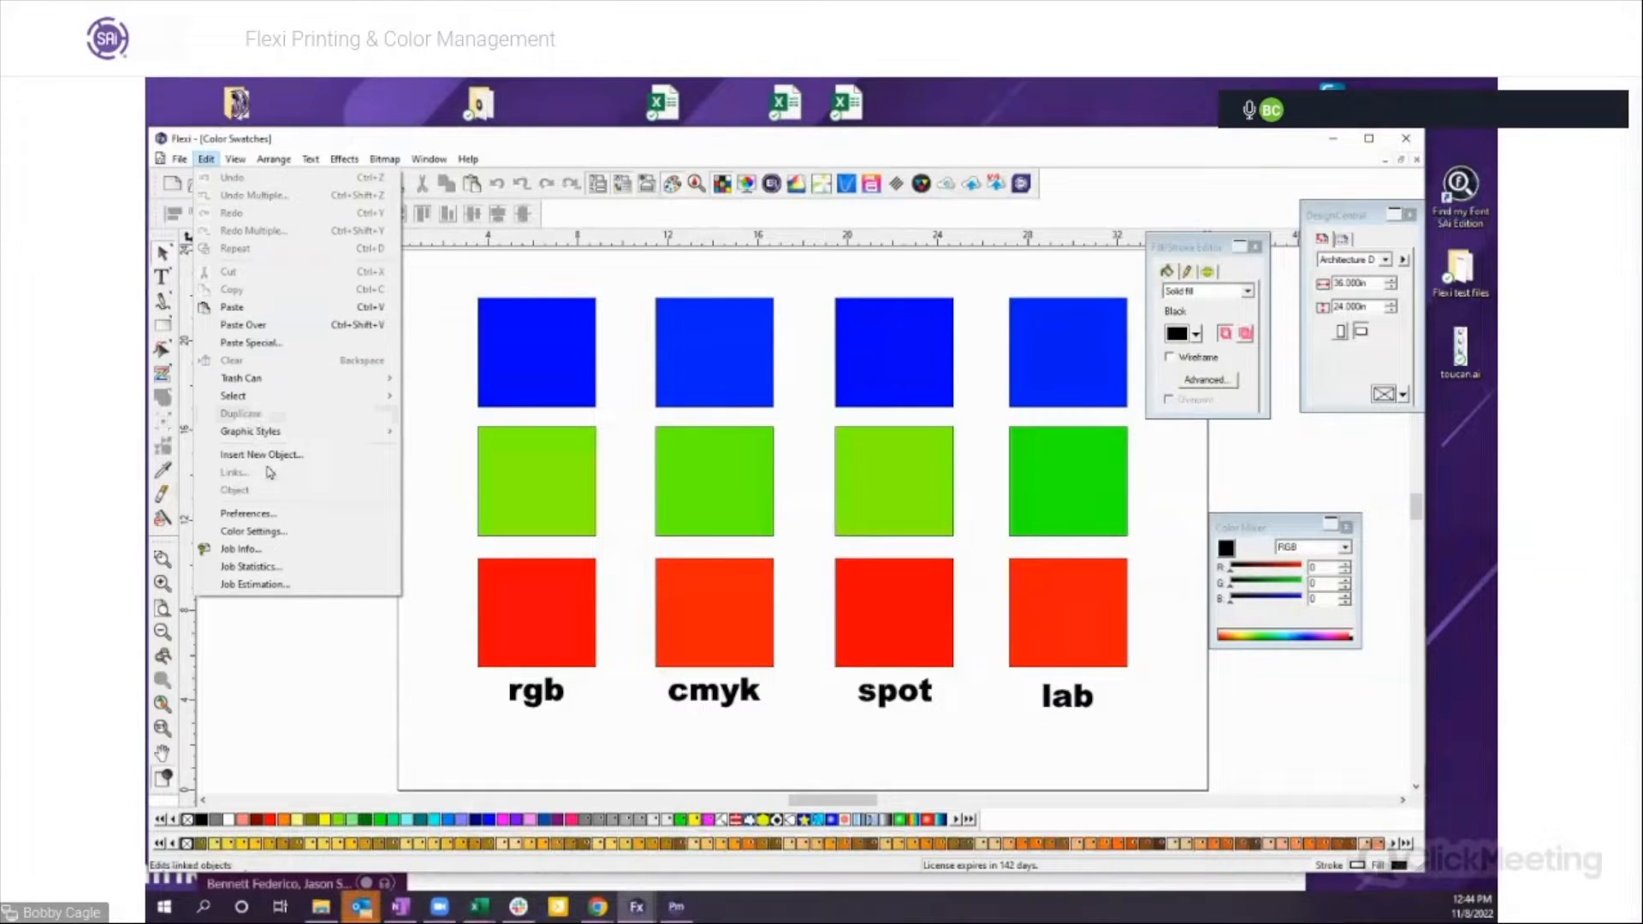
left_click(261, 535)
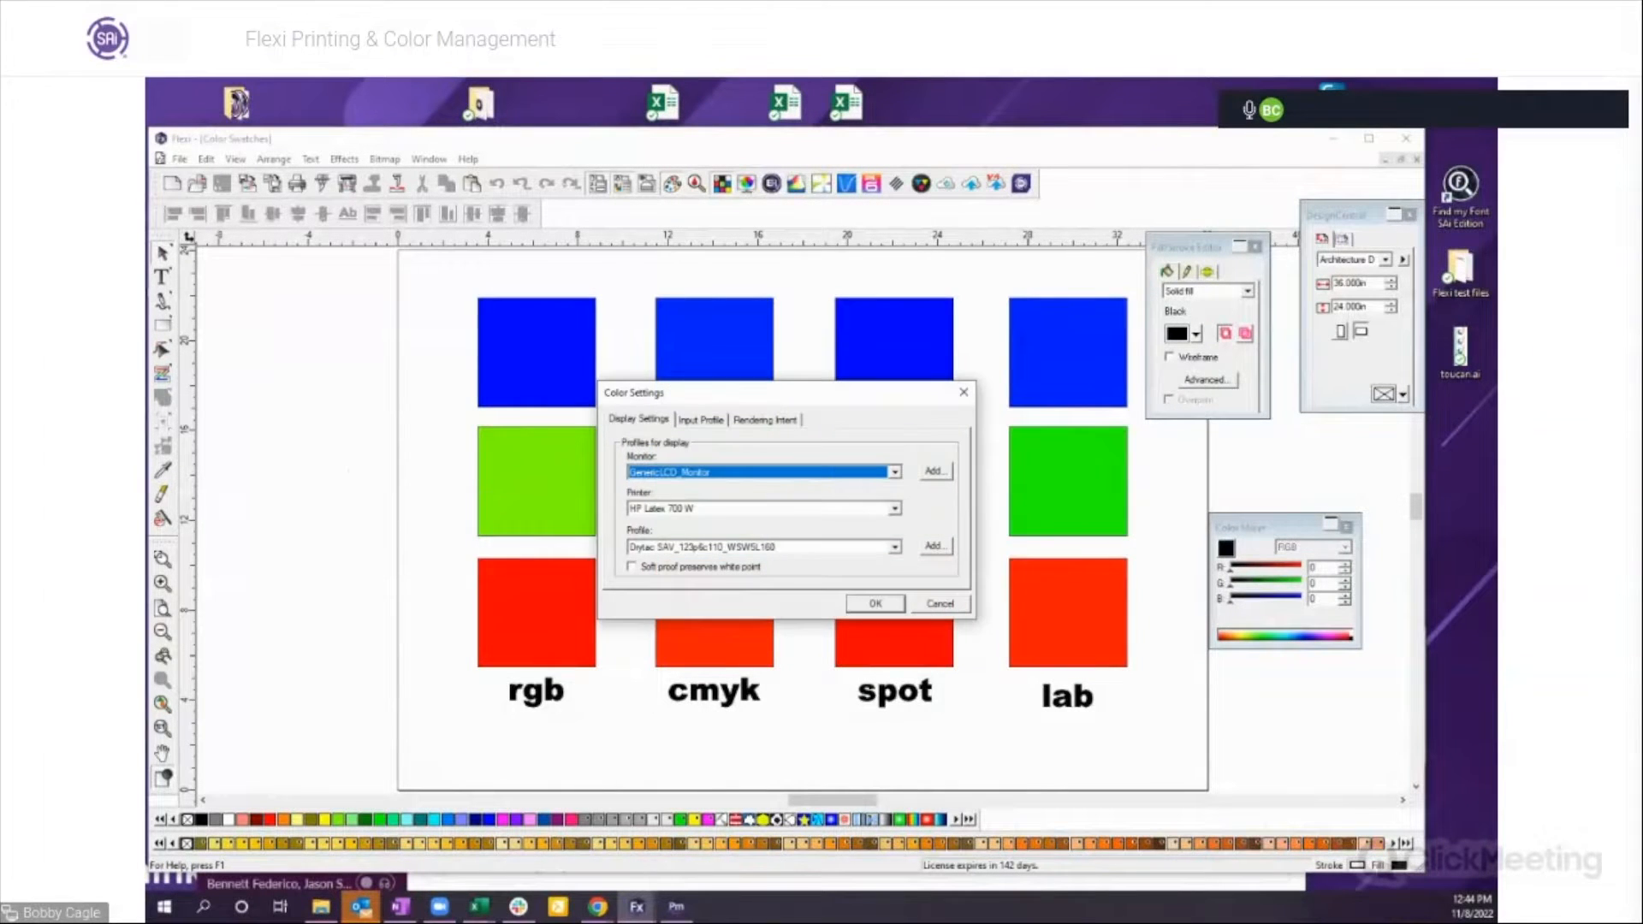
left_click_drag(743, 398, 567, 338)
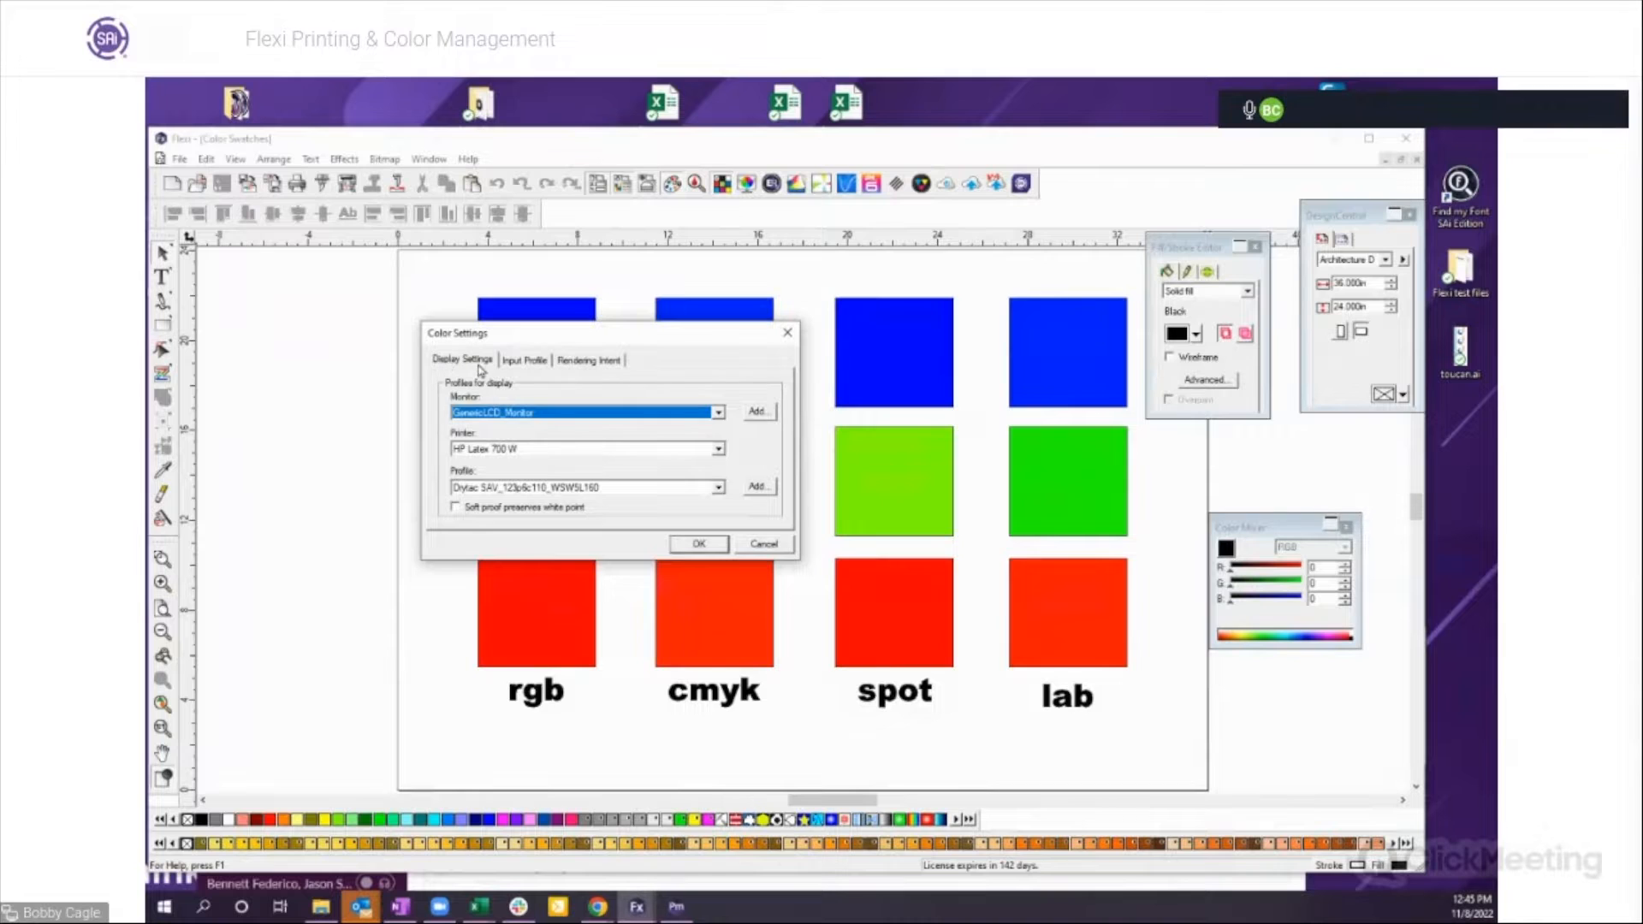
left_click(524, 365)
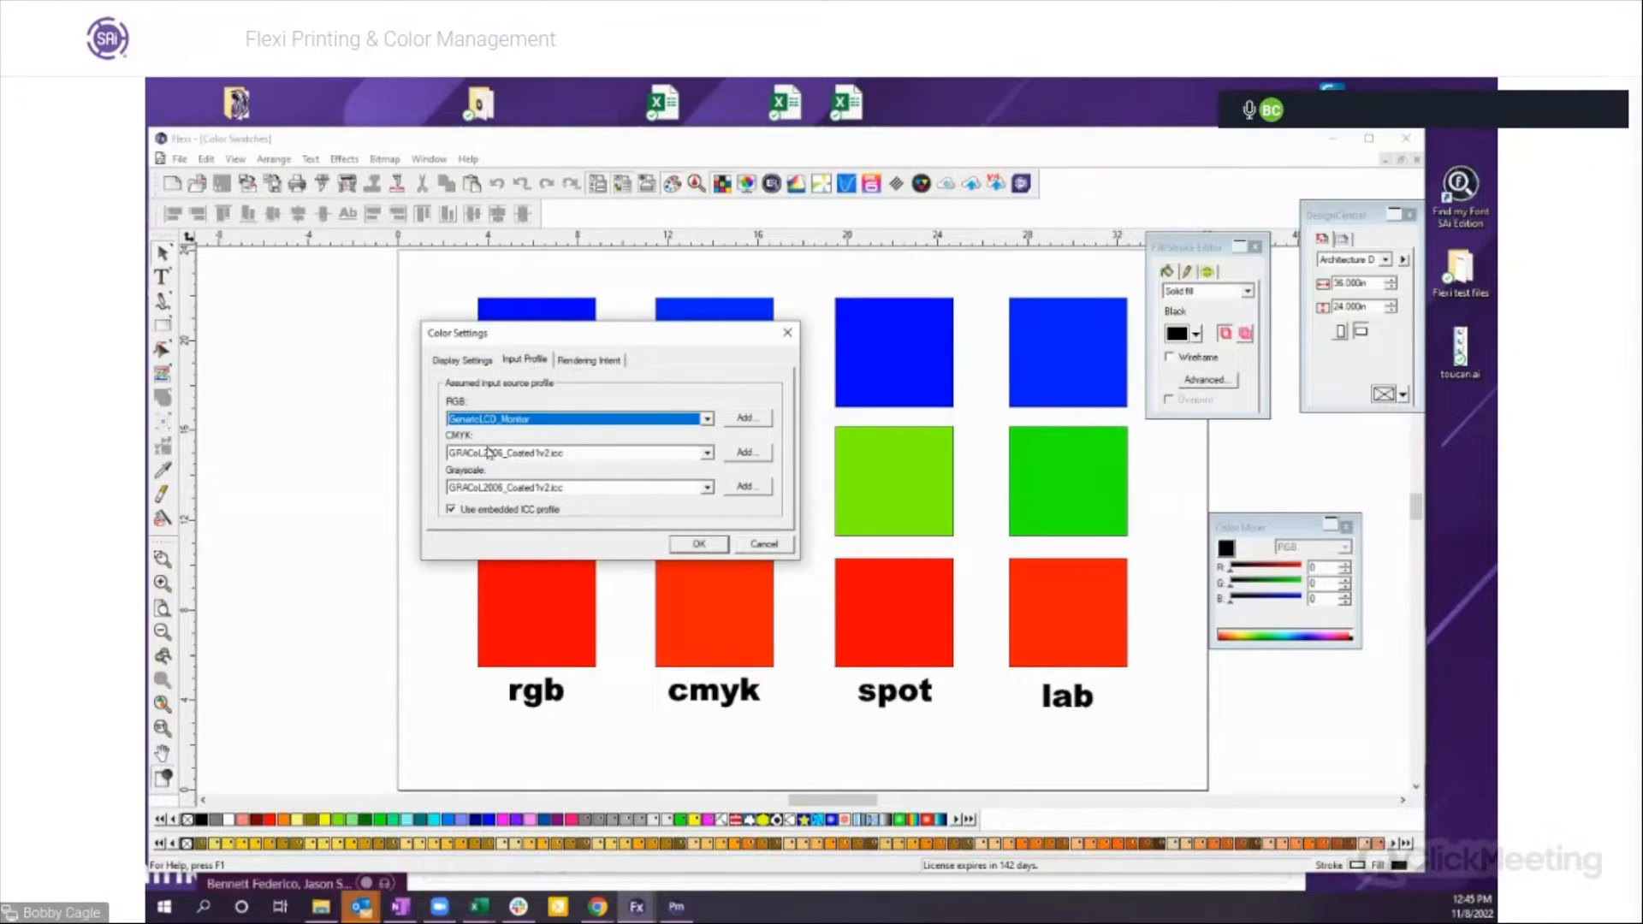
left_click(605, 362)
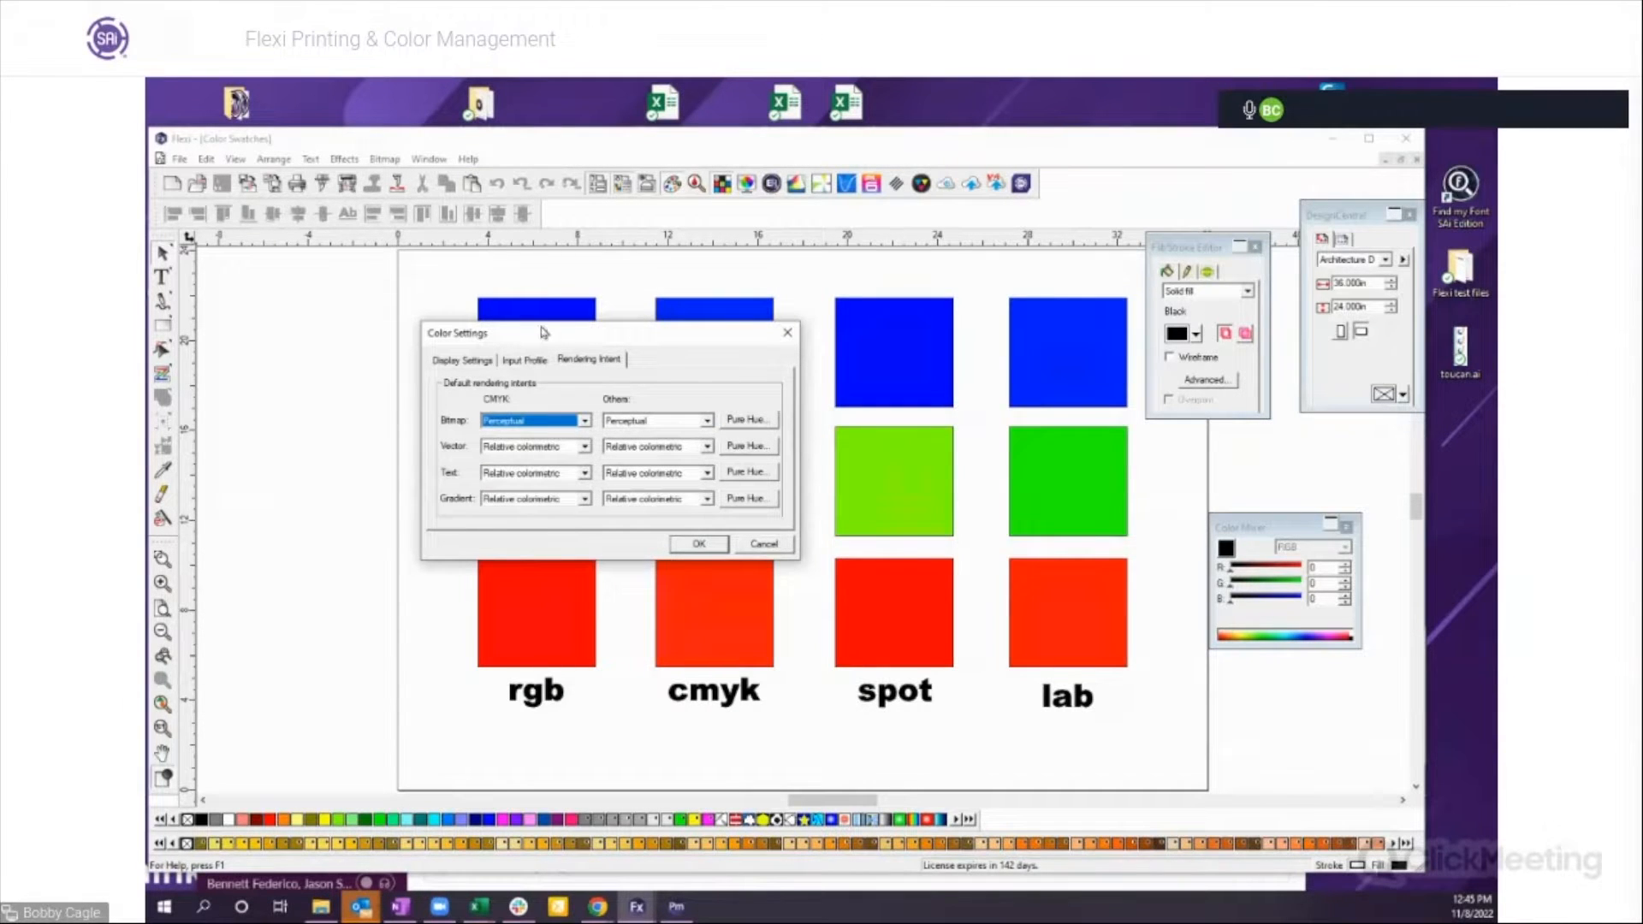
left_click(453, 363)
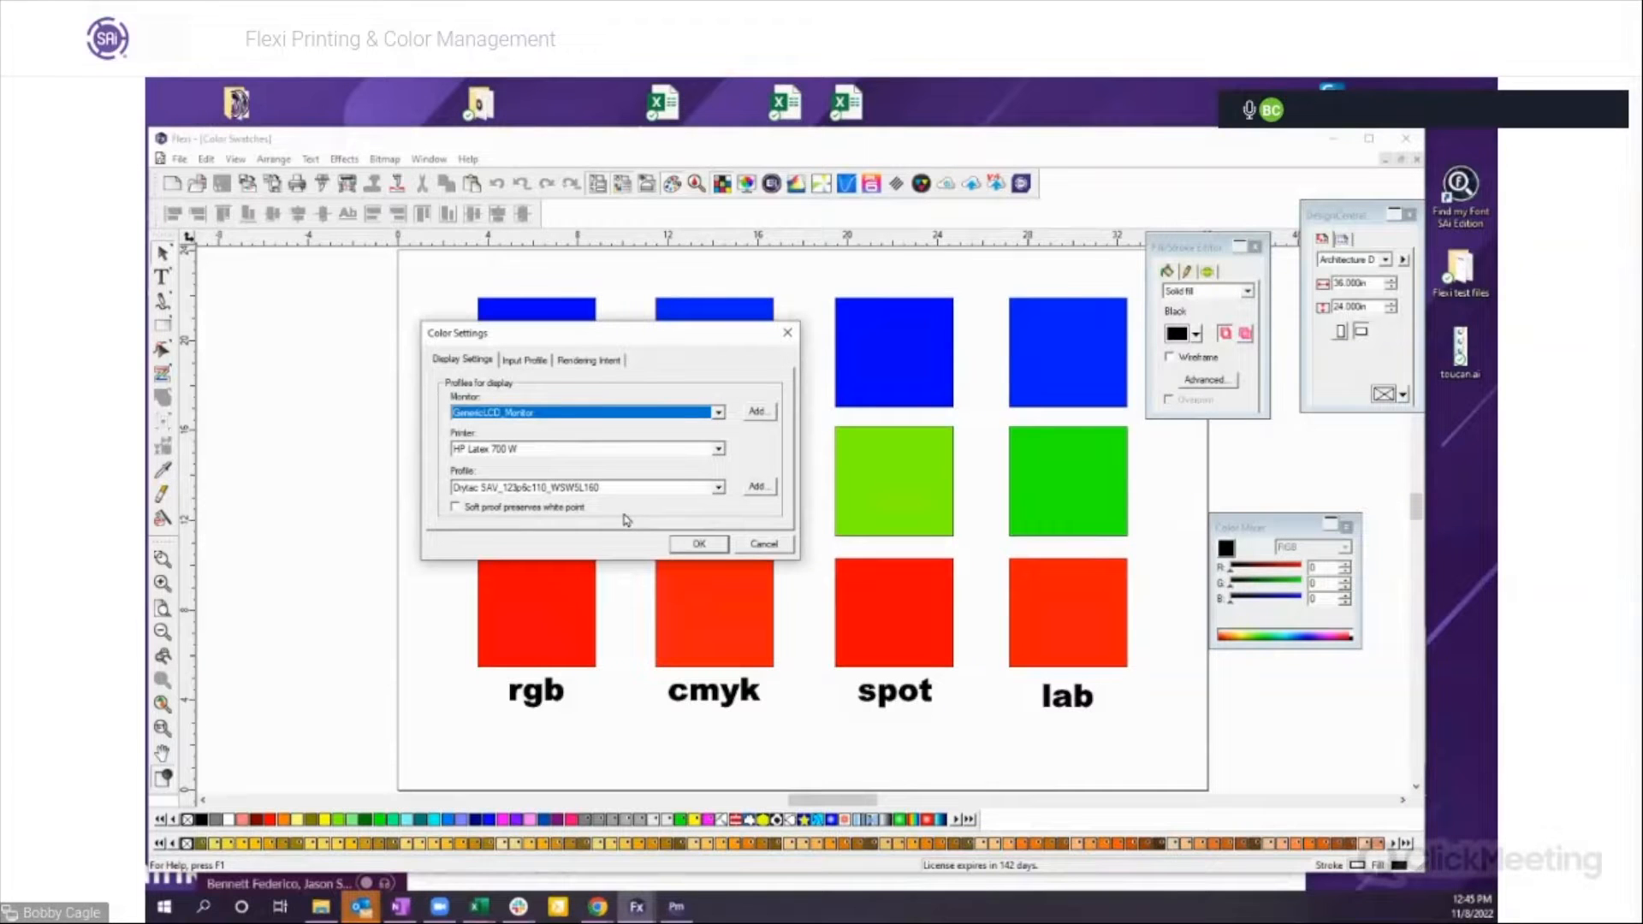
left_click_drag(517, 334, 396, 333)
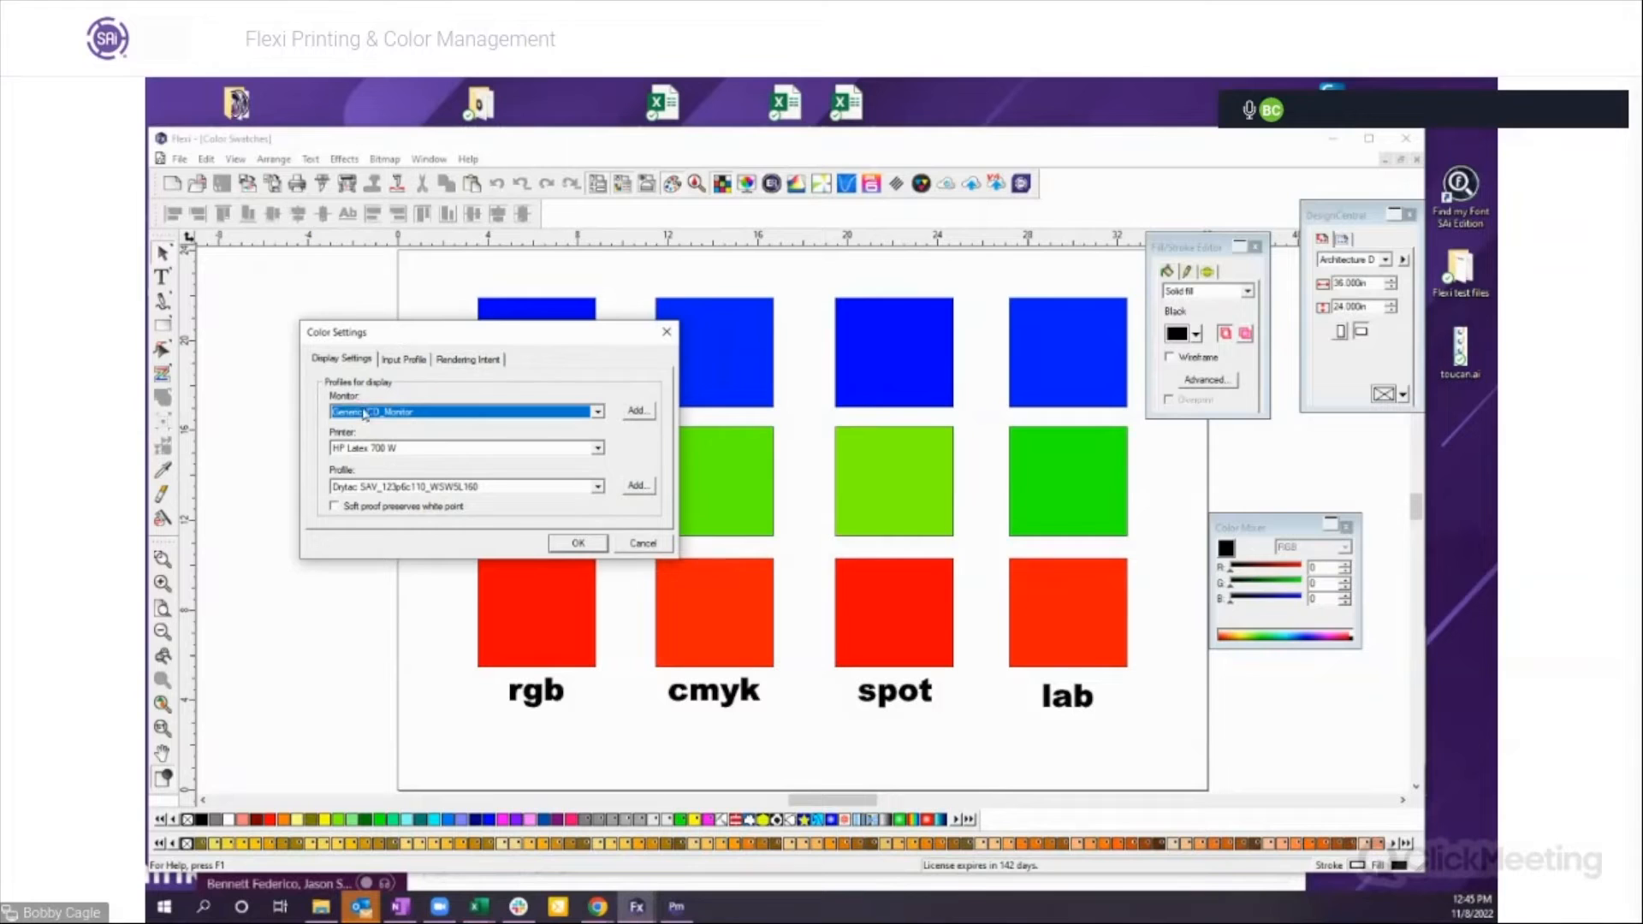
Step: Set the monitor profile to sRGB IEC61966-2.1 and the display printer to Roland TrueVIS VG2
left_click(598, 413)
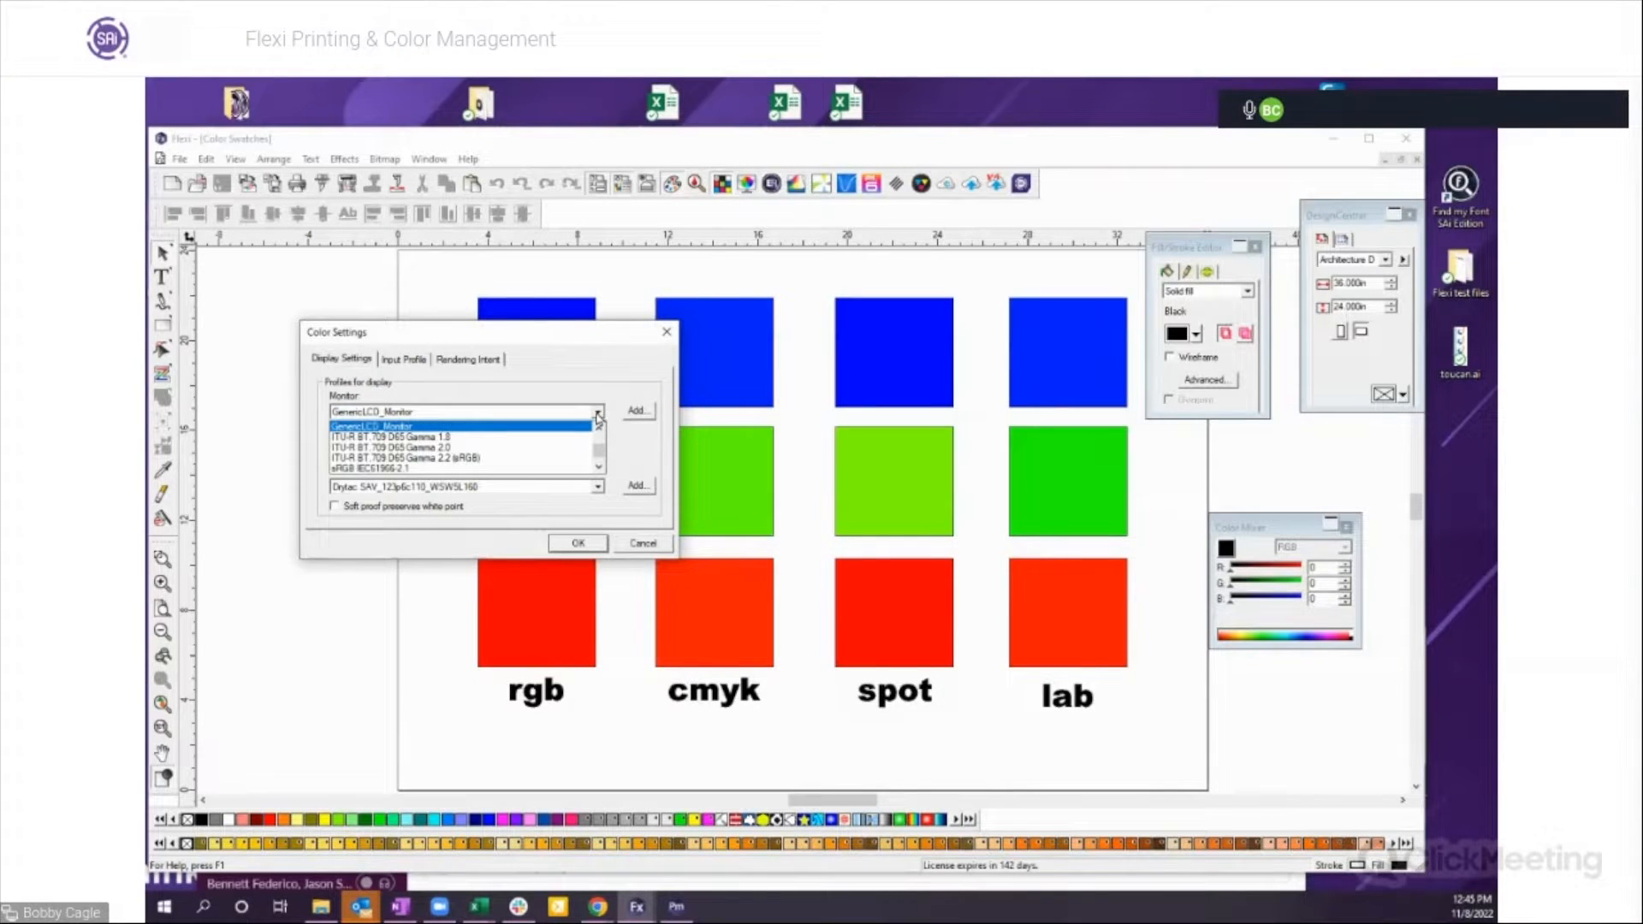
left_click(396, 469)
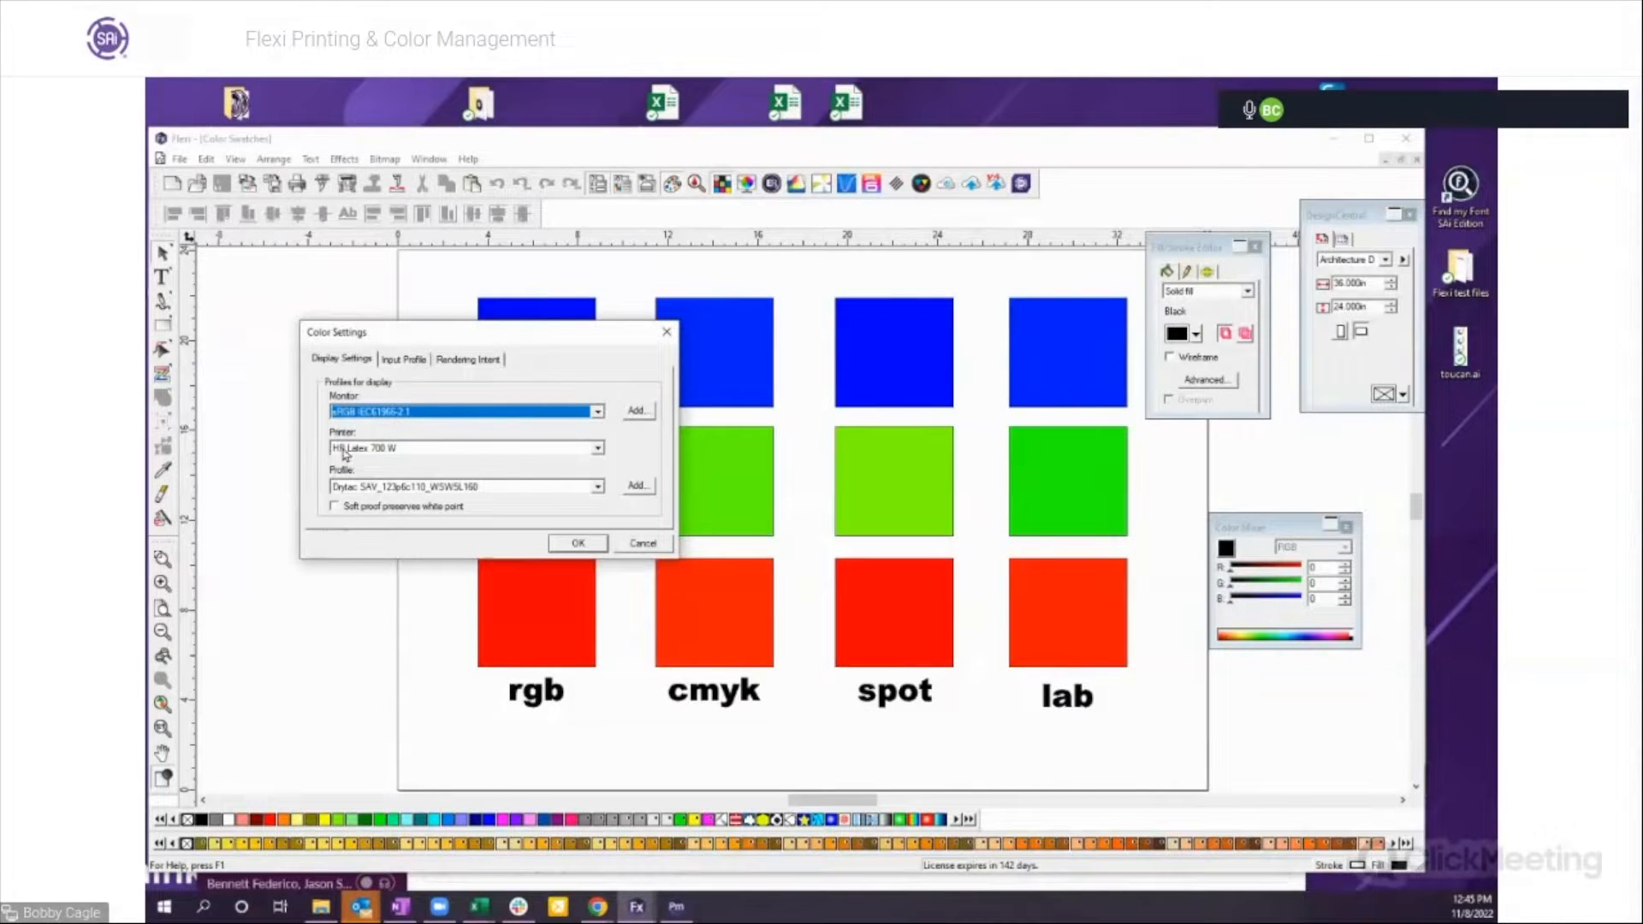
left_click(409, 449)
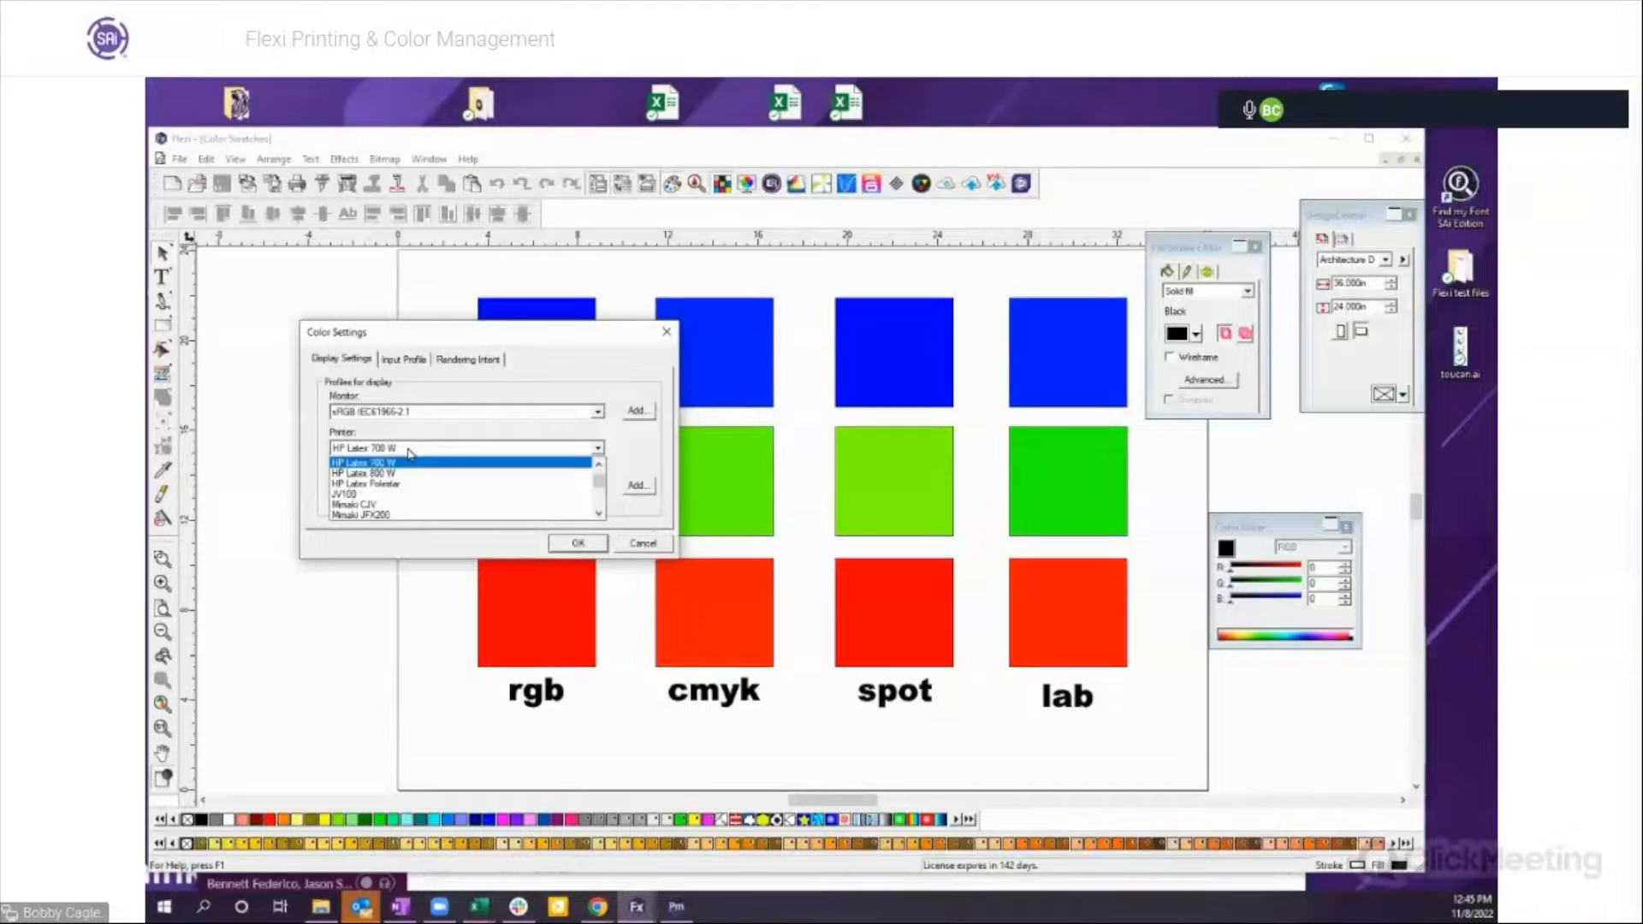
scroll(383, 510, "down", 1)
scroll(382, 518, "down", 8)
scroll(399, 518, "down", 4)
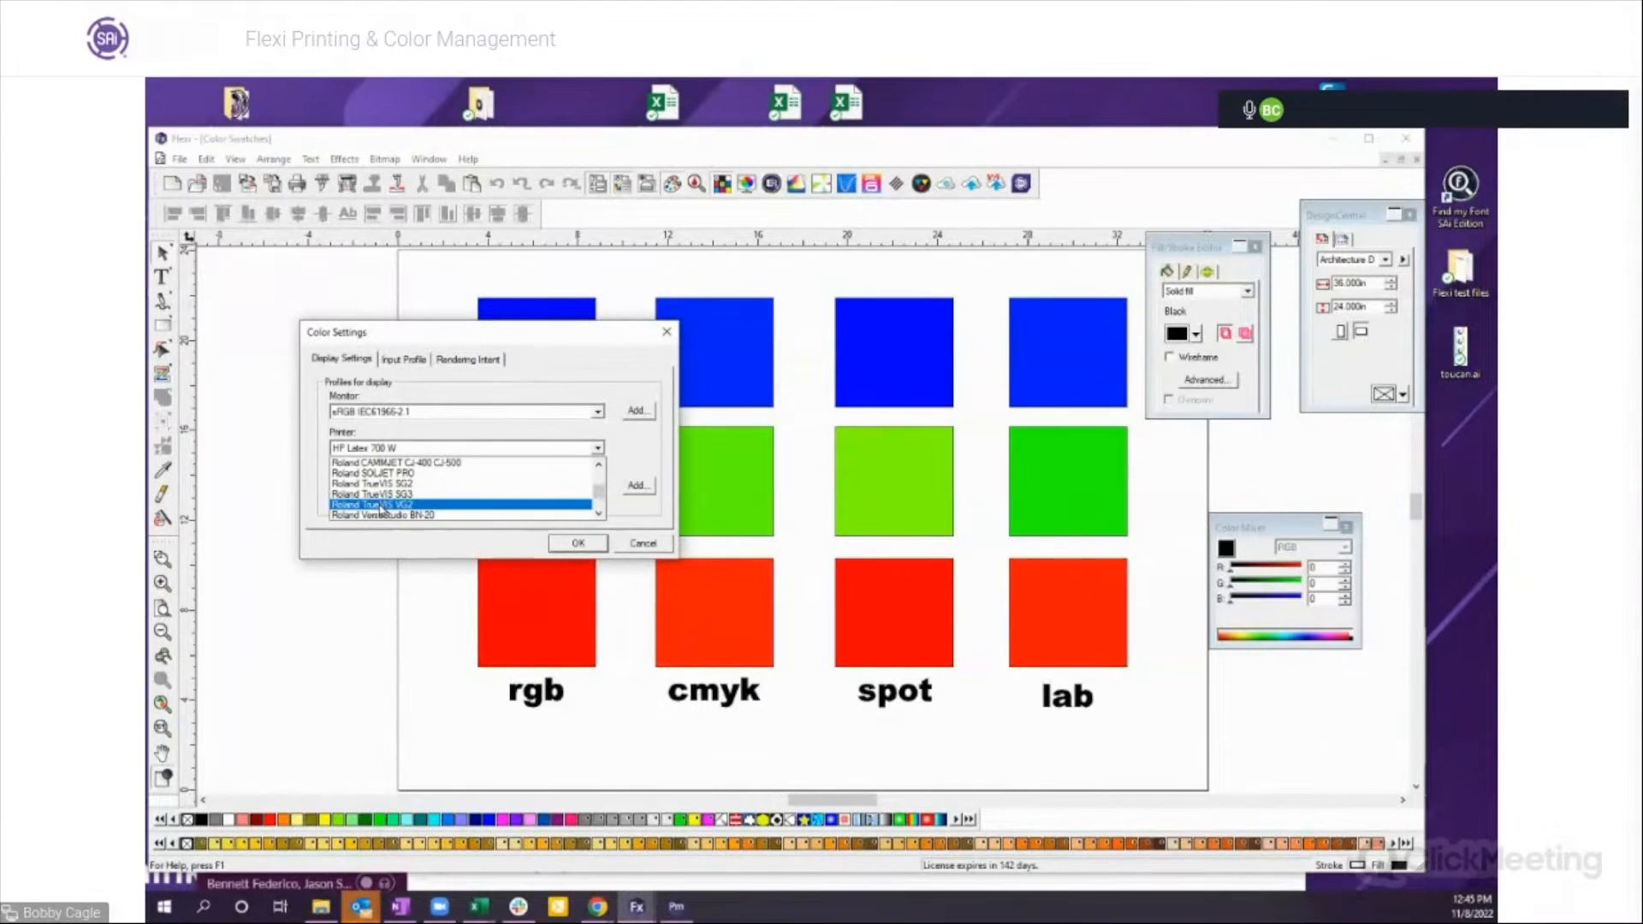
left_click(383, 506)
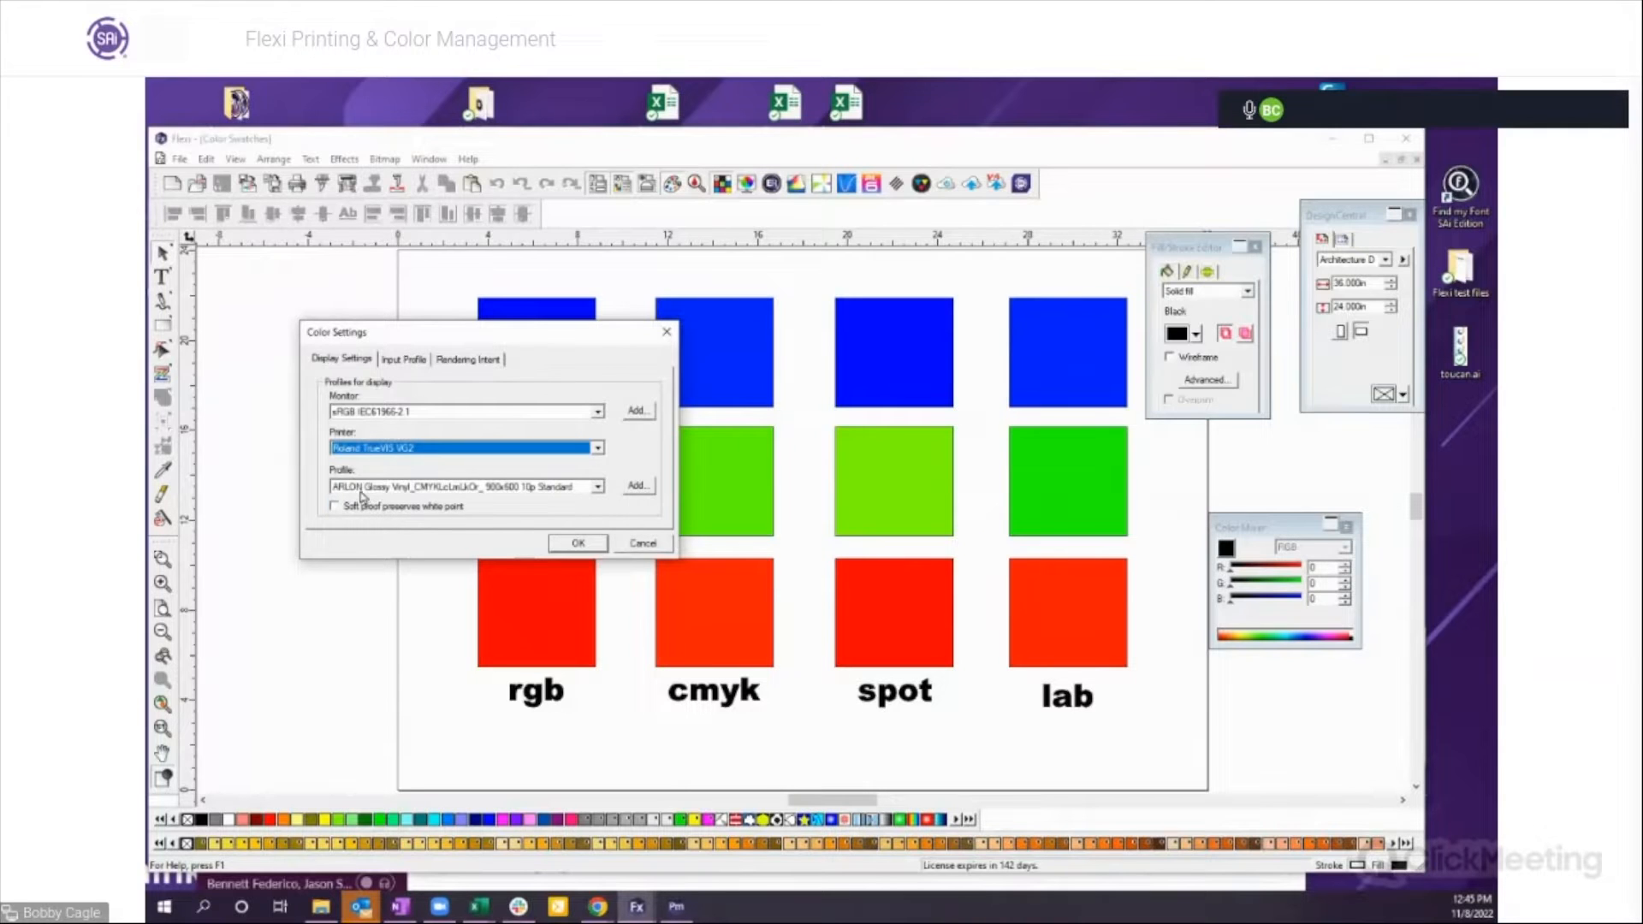
Step: Set the printer profile to GPVC CMYKLcLmOrGr 900x600 10p Standard, apply the color settings and turn on Soft Proof
left_click(369, 487)
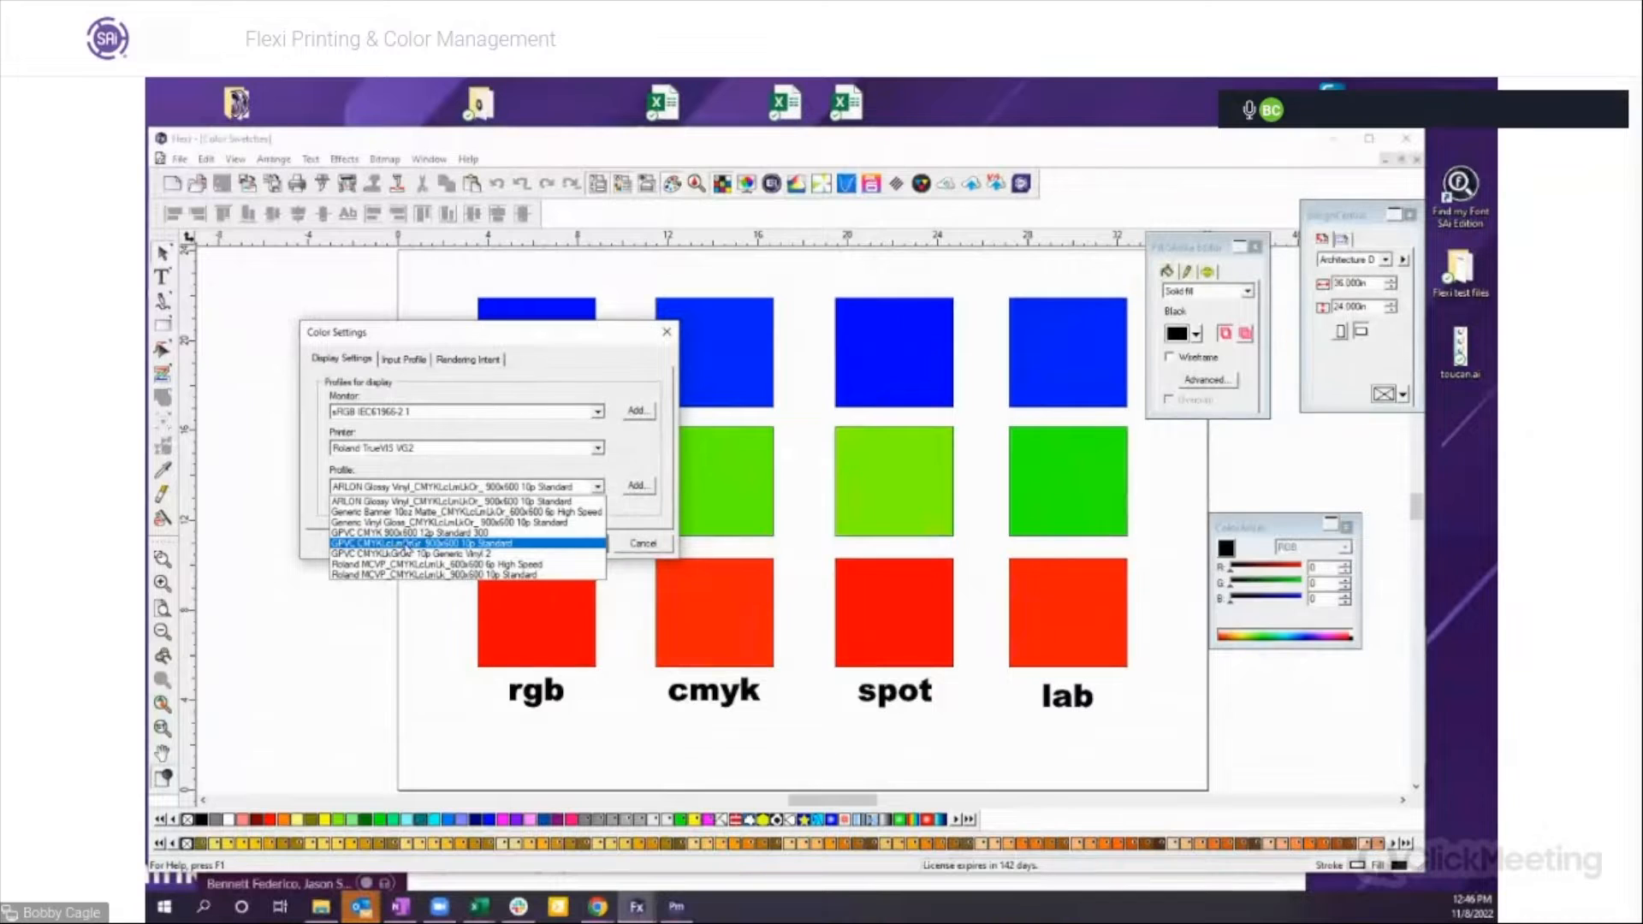
left_click(406, 543)
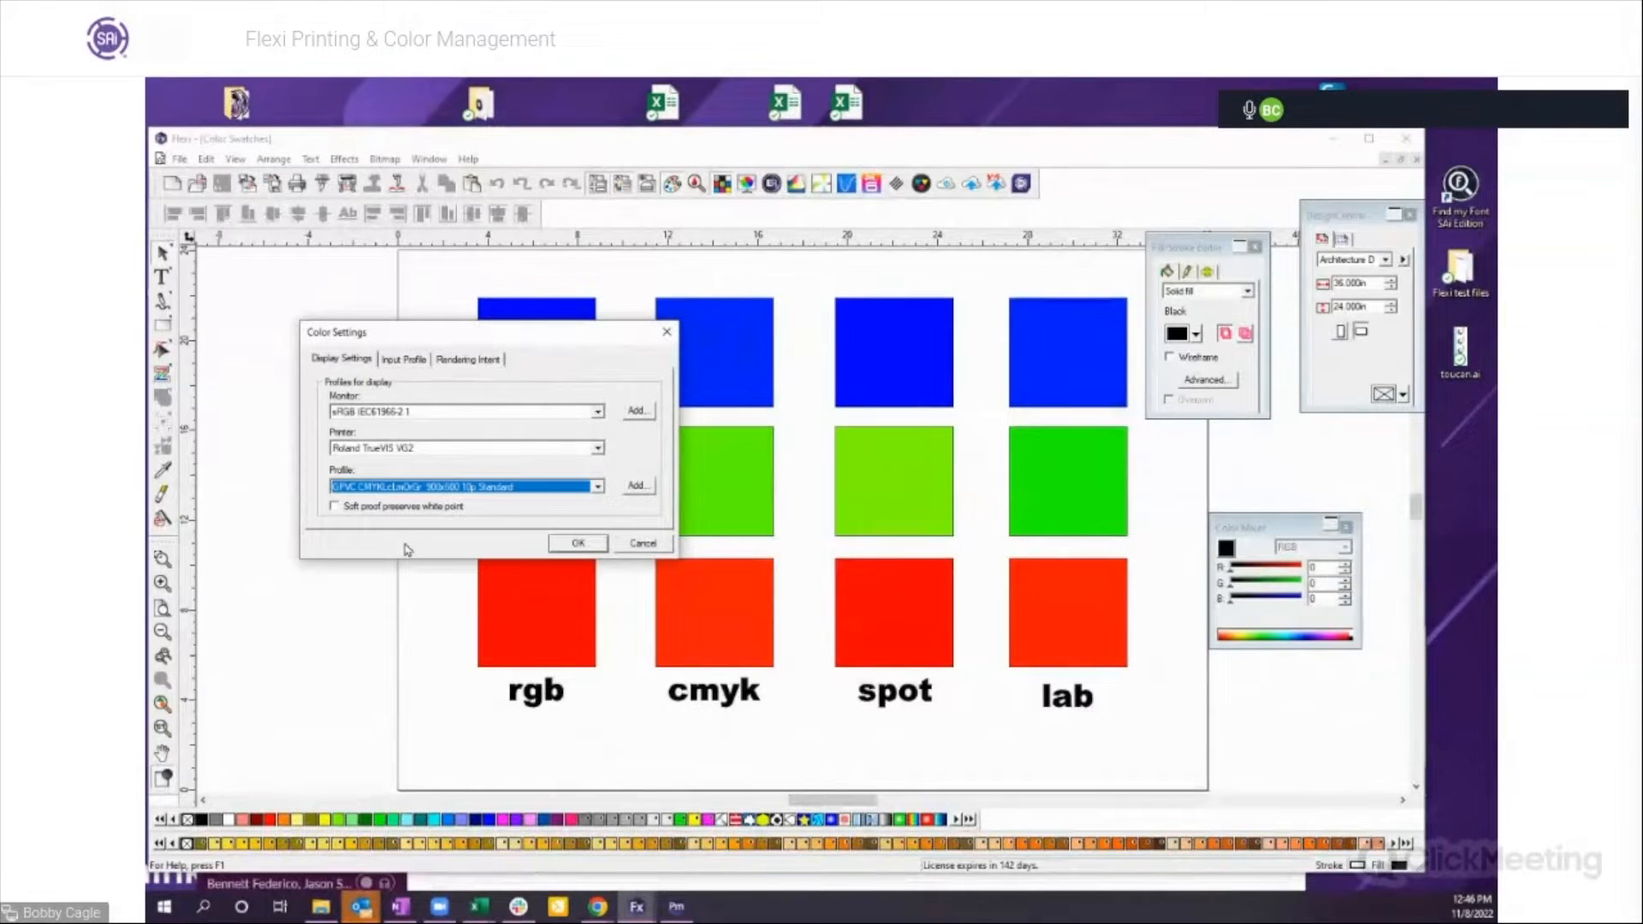
left_click(578, 546)
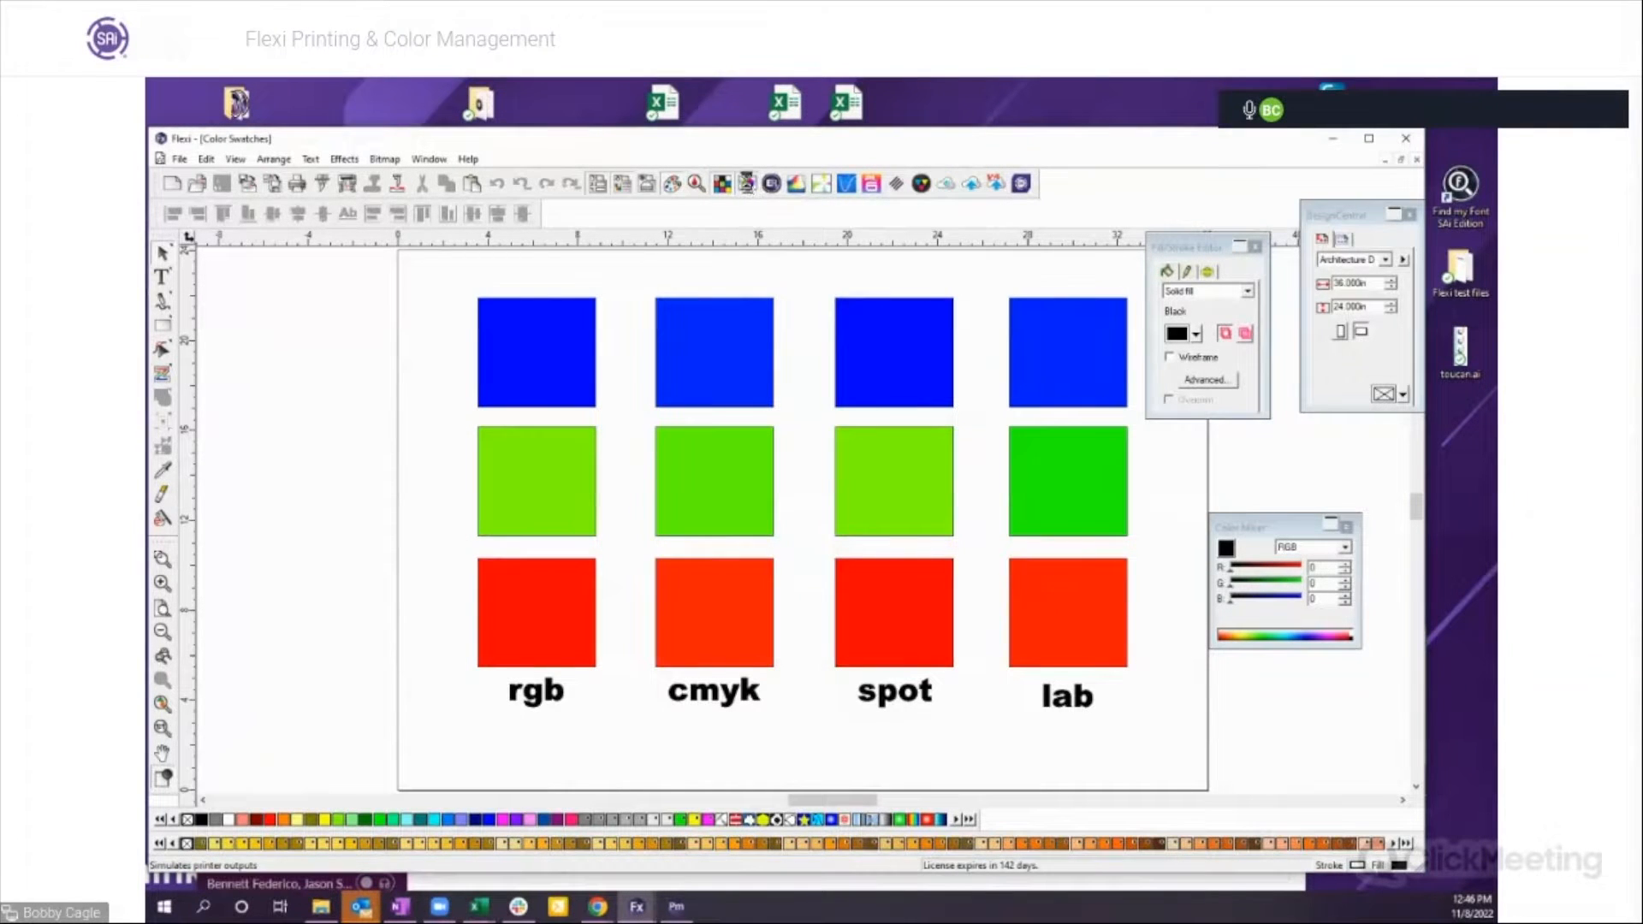
left_click(747, 184)
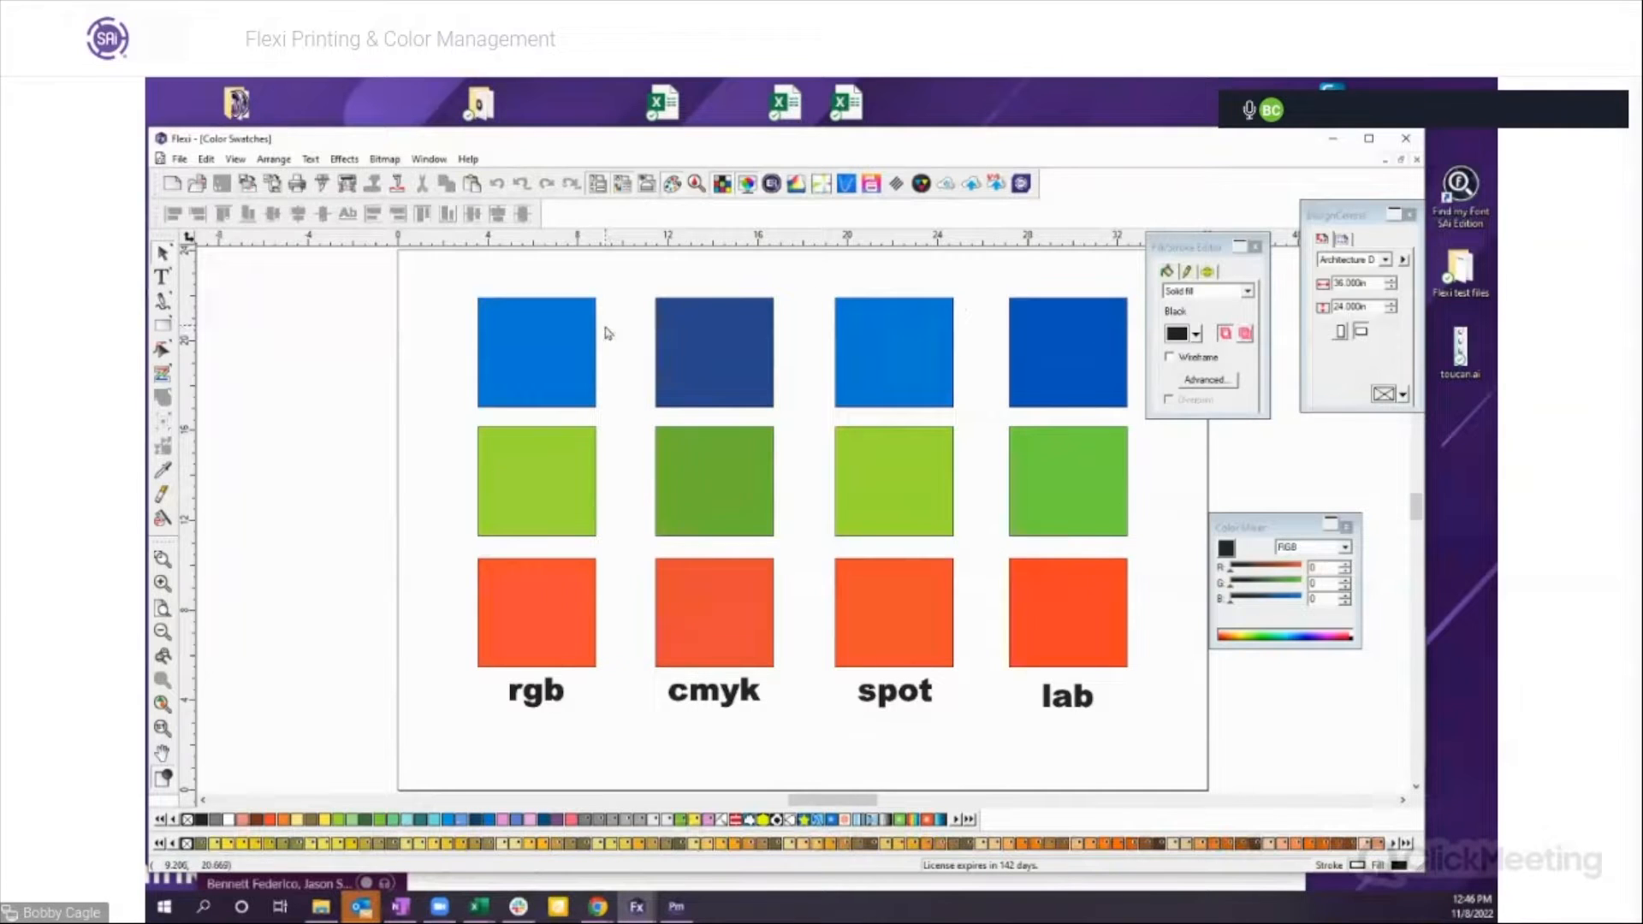
Step: Set the display printer to Roland TrueVIS SG3 in Color Settings and apply the change
left_click(207, 159)
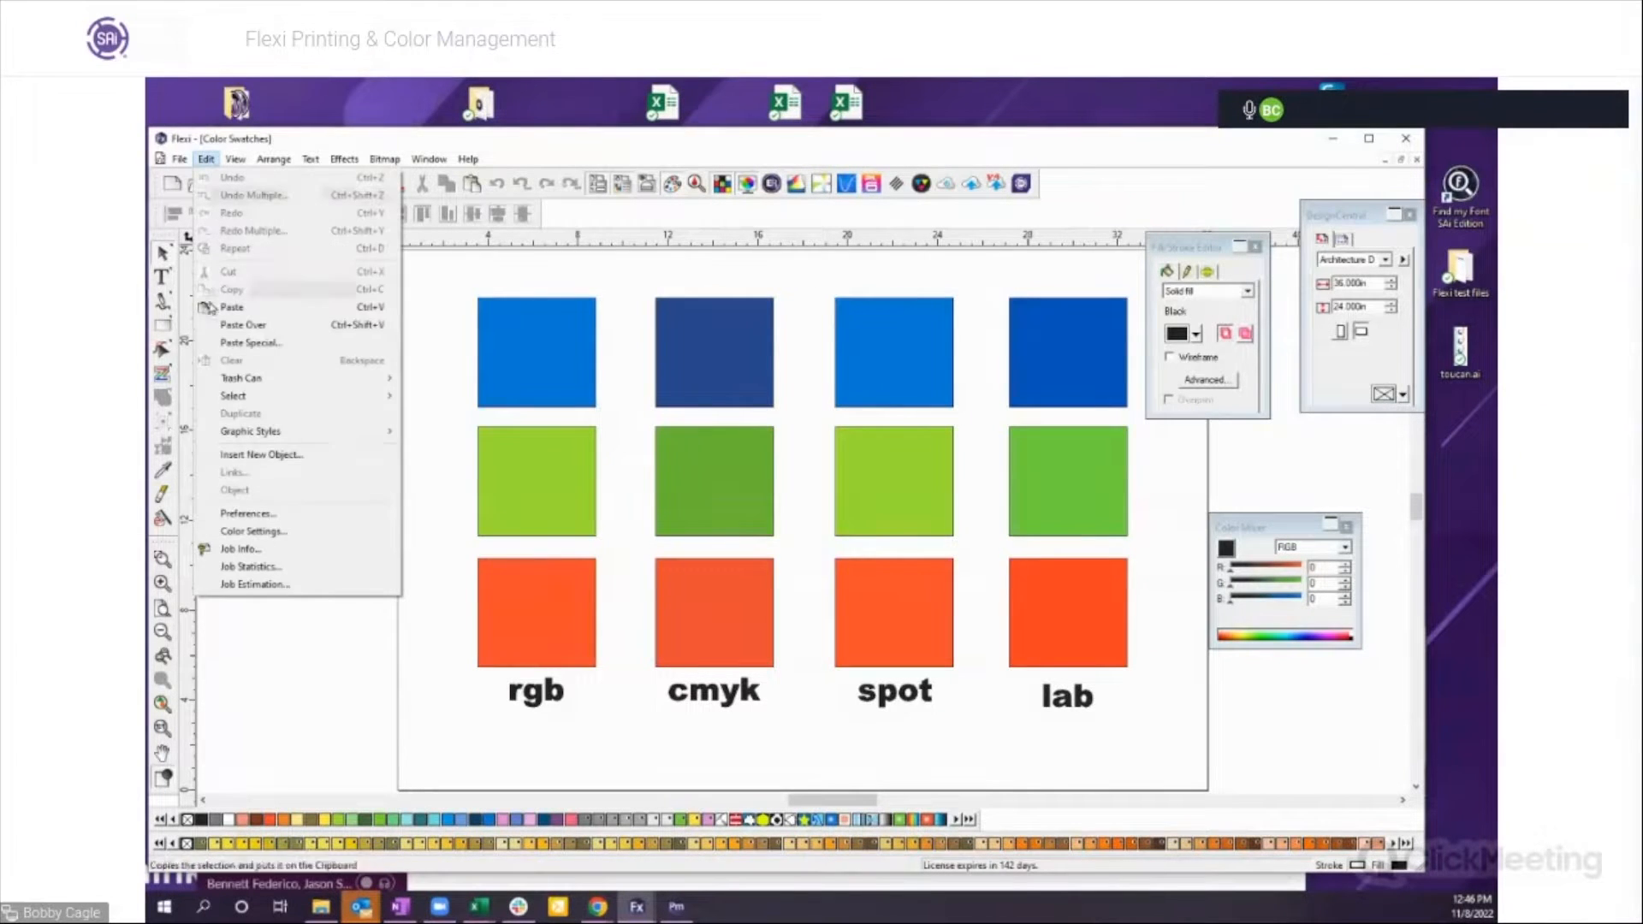
left_click(239, 533)
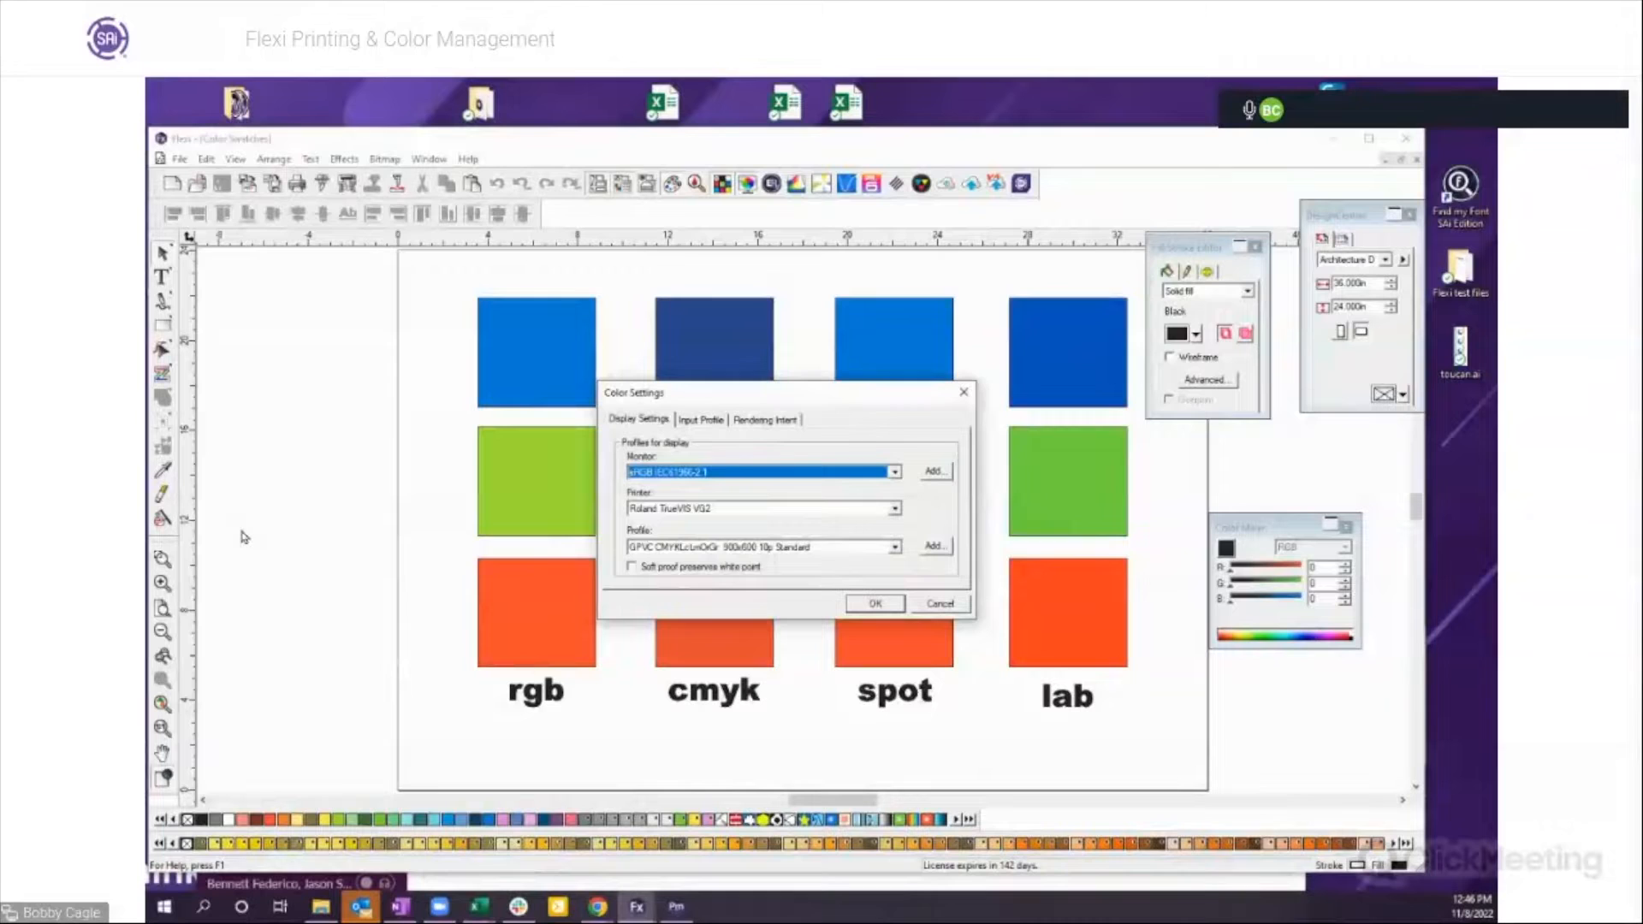
left_click(671, 548)
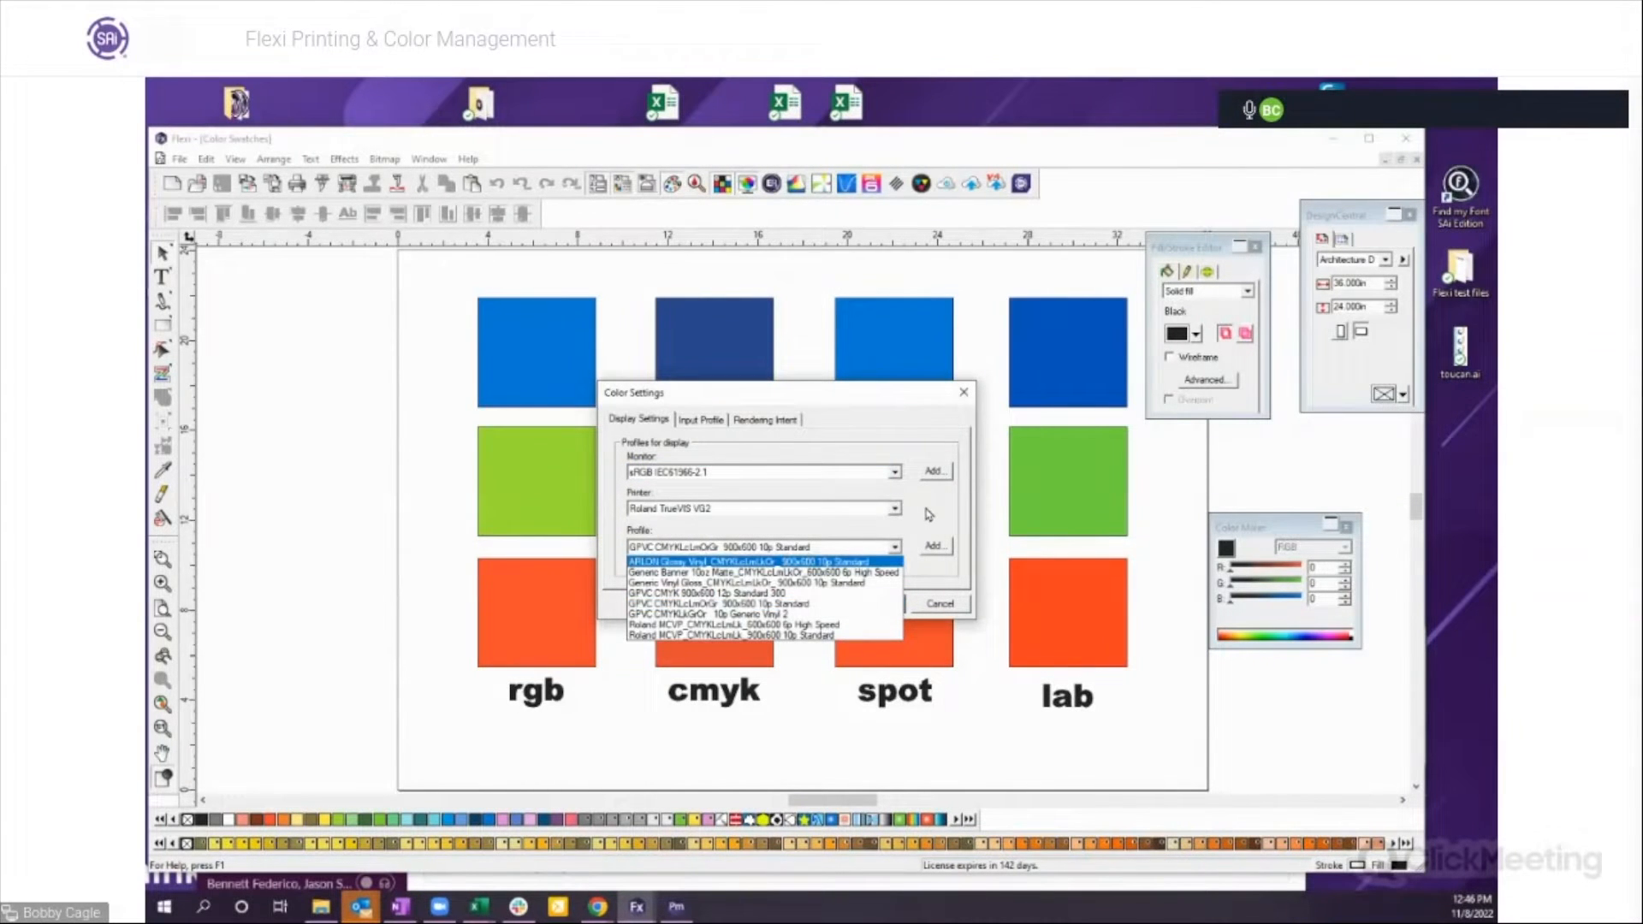
left_click(788, 512)
left_click(787, 511)
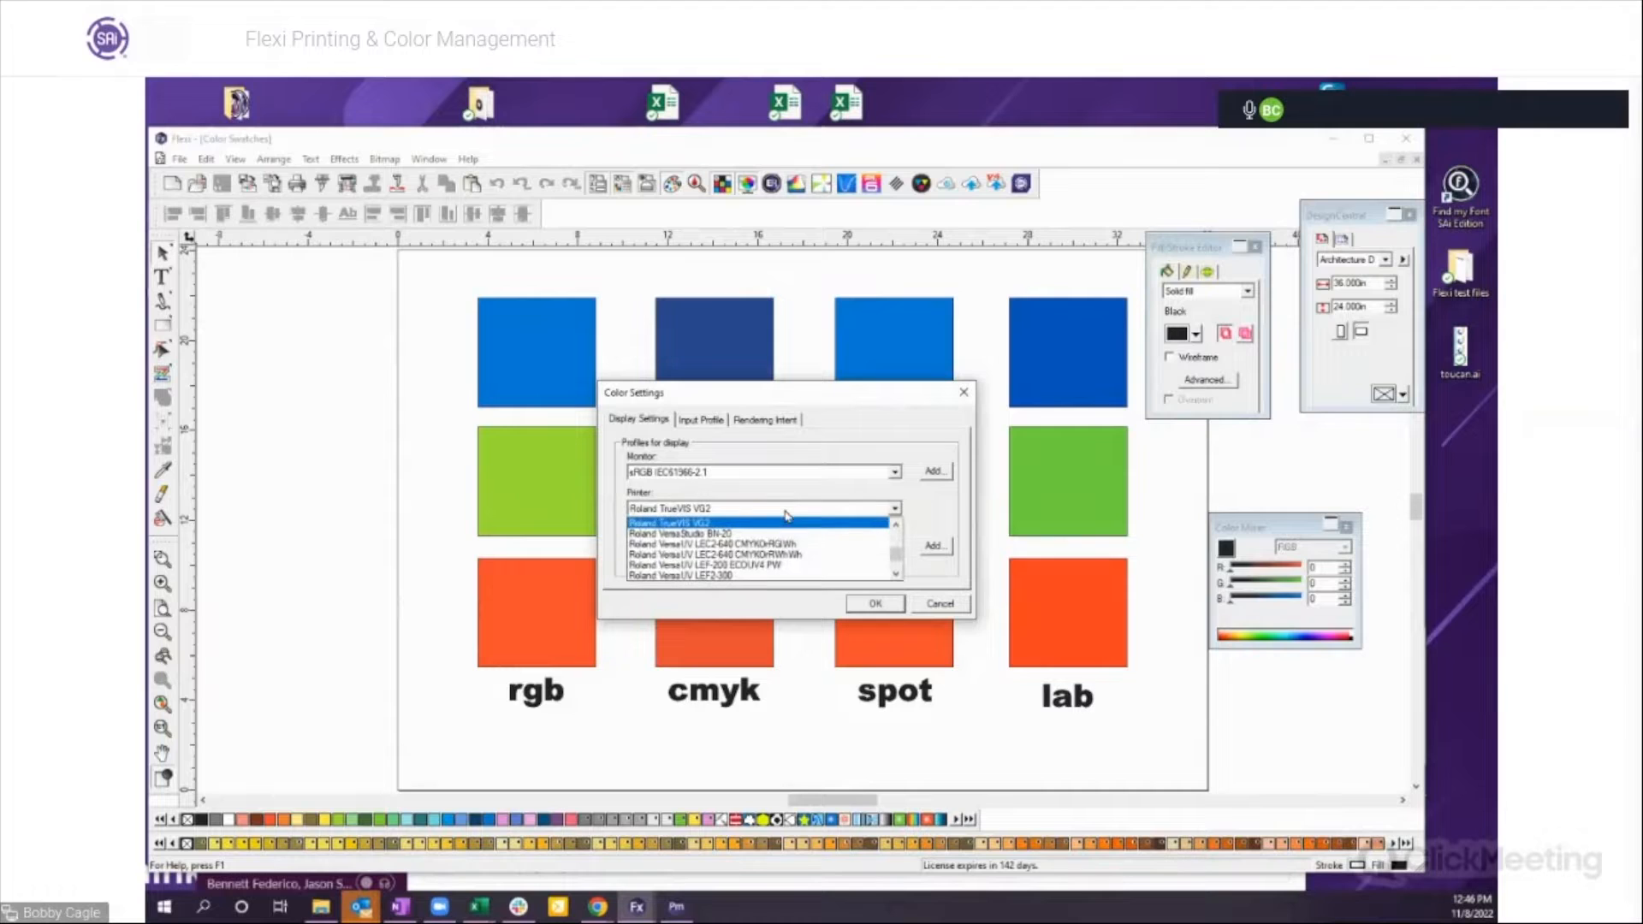
scroll(736, 548, "up", 3)
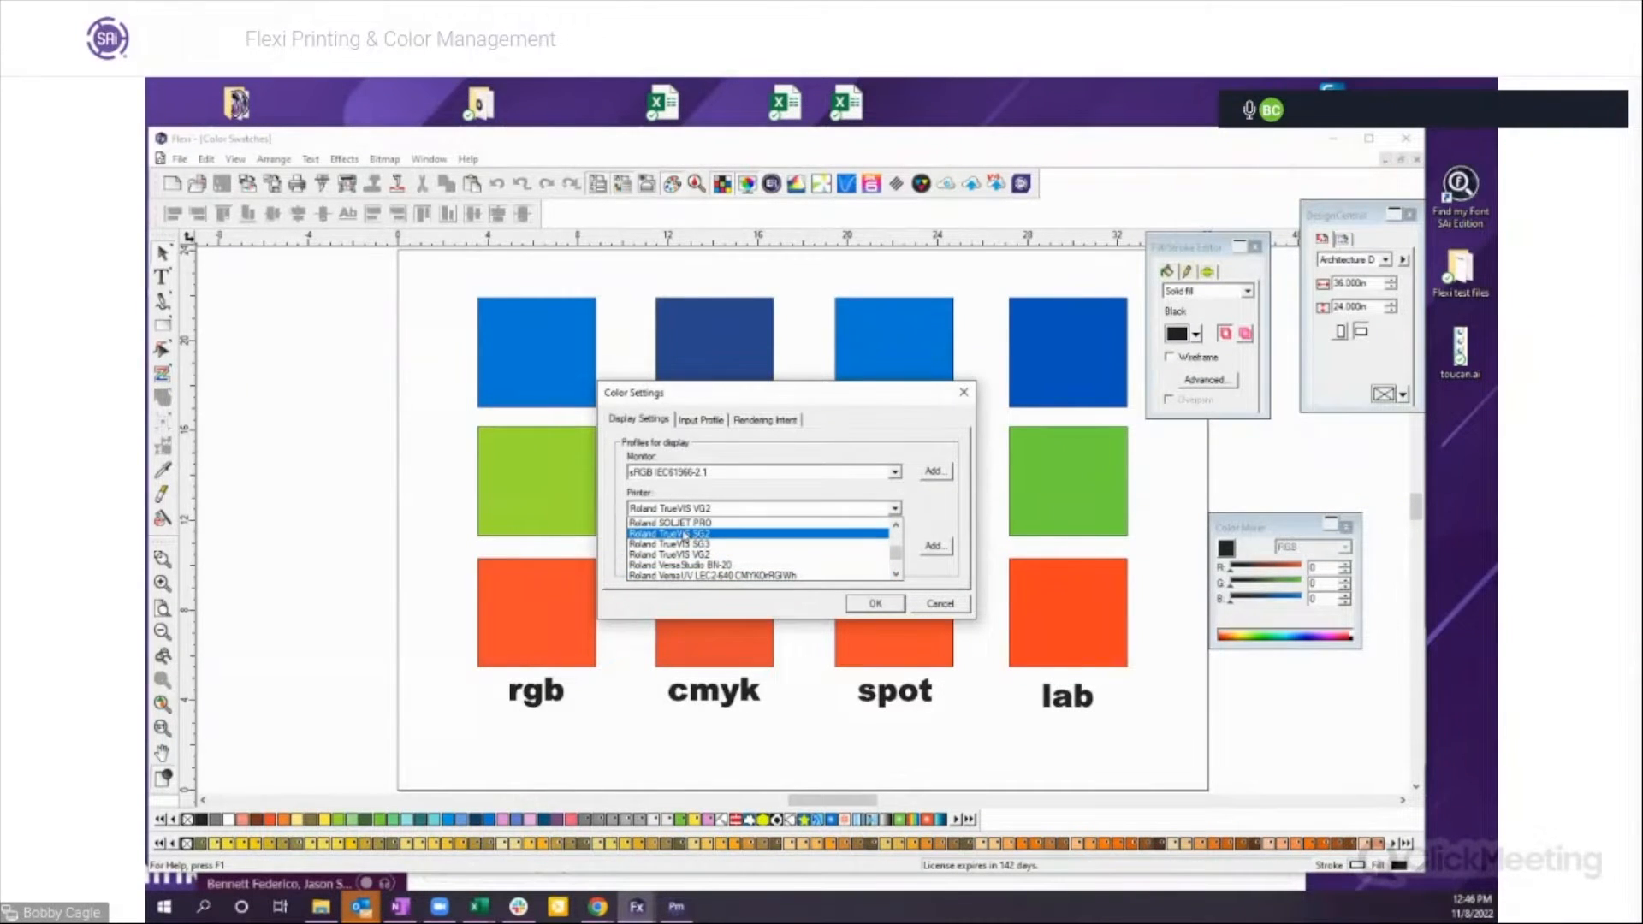
left_click(684, 544)
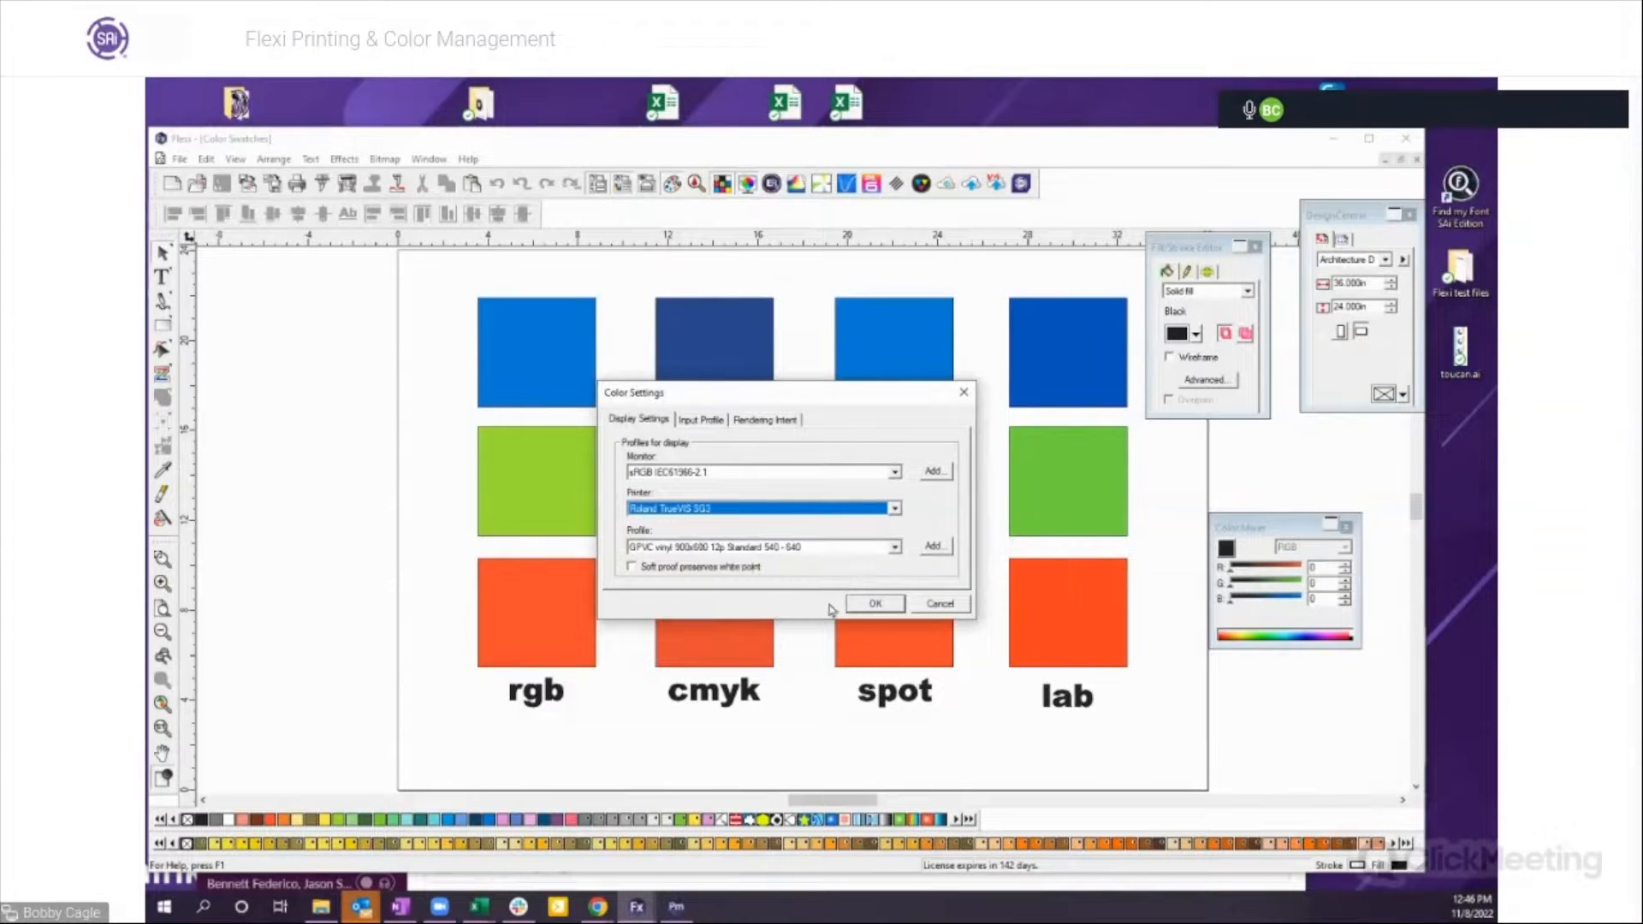
left_click(886, 608)
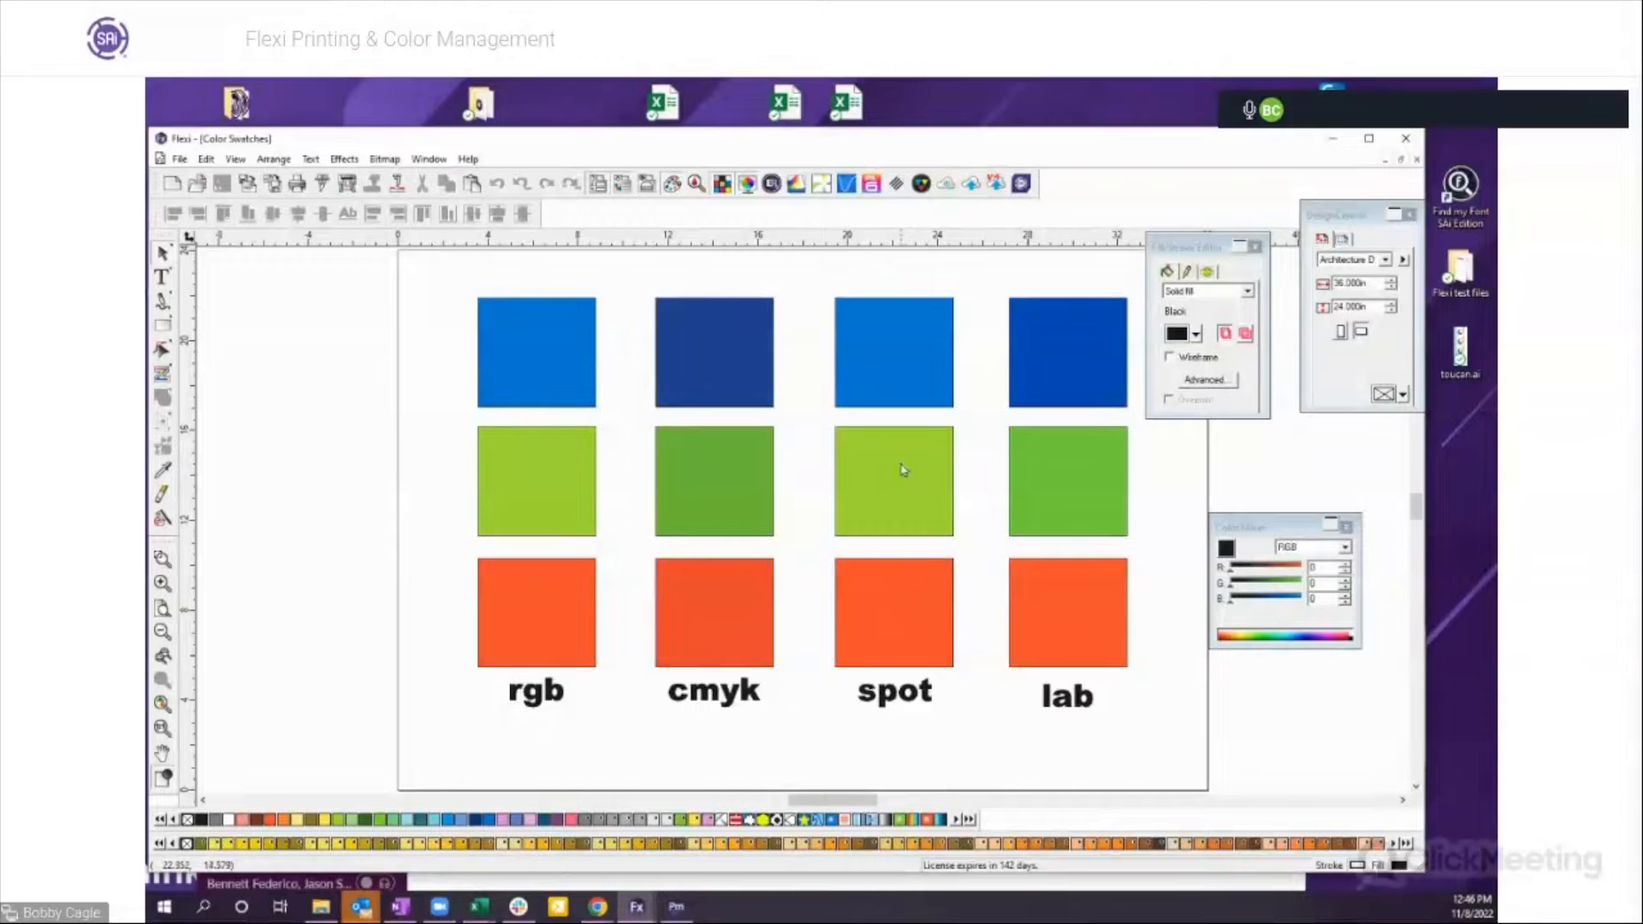
Step: Toggle Soft Proof off and back on, and check the color values of the cmyk blue, green and red swatches
left_click(746, 184)
left_click(746, 186)
left_click(714, 360)
left_click(716, 467)
left_click(723, 604)
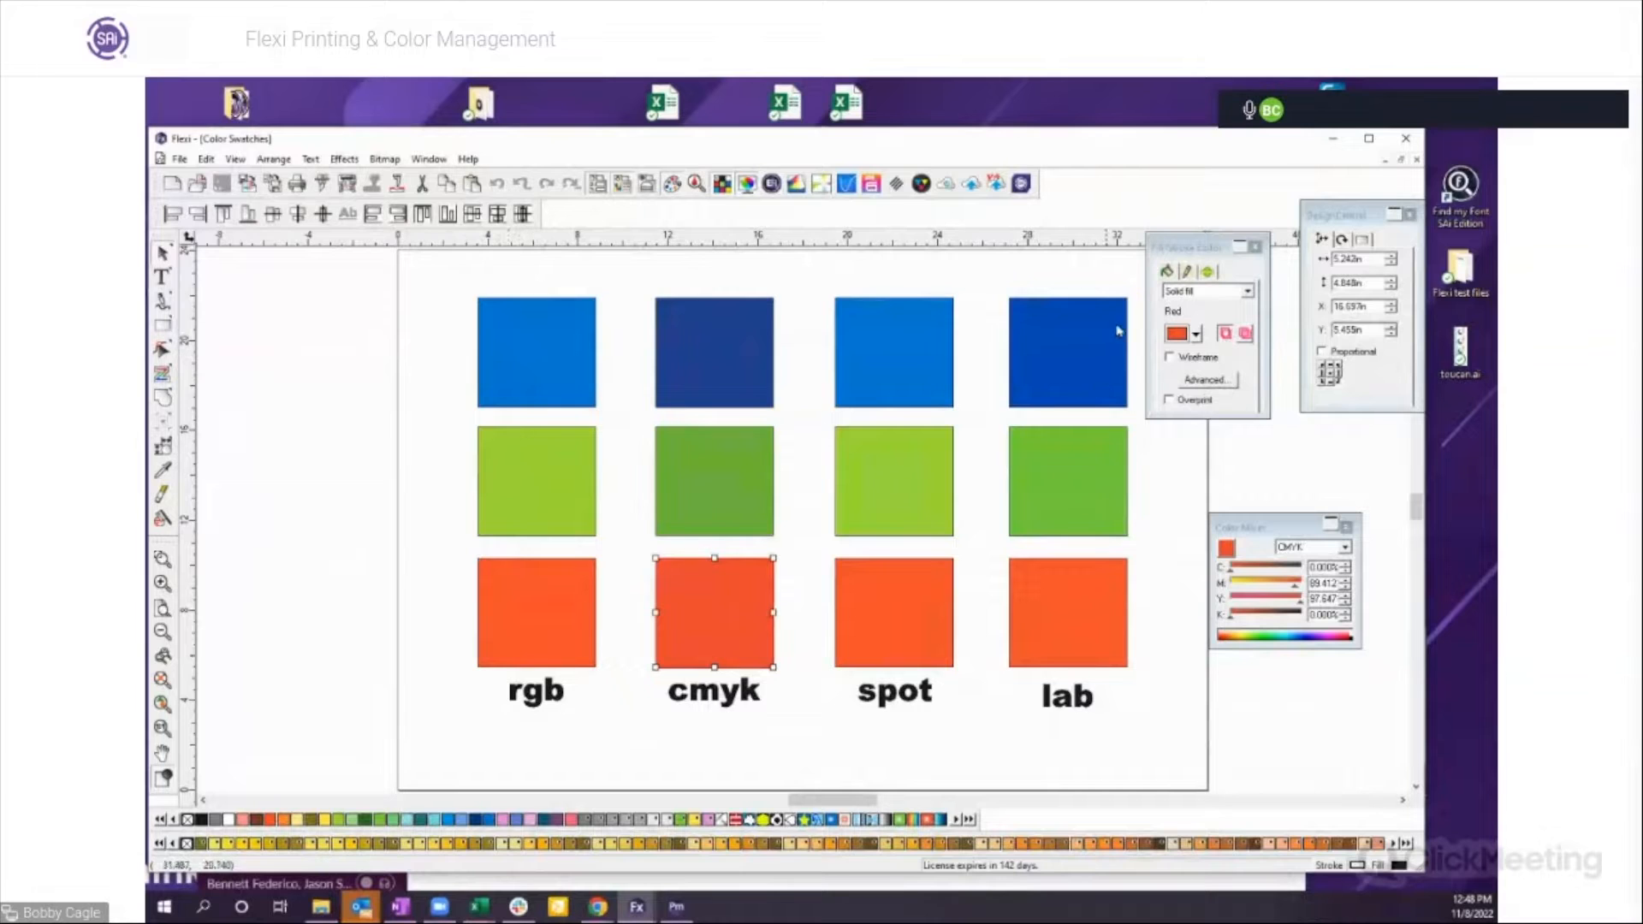
Step: Move the Fill/Stroke Editor and Color Mixer clear of the swatches, inspect the blue rgb, cmyk, spot and lab swatches, and turn off Soft Proof
left_click_drag(1207, 248, 1231, 220)
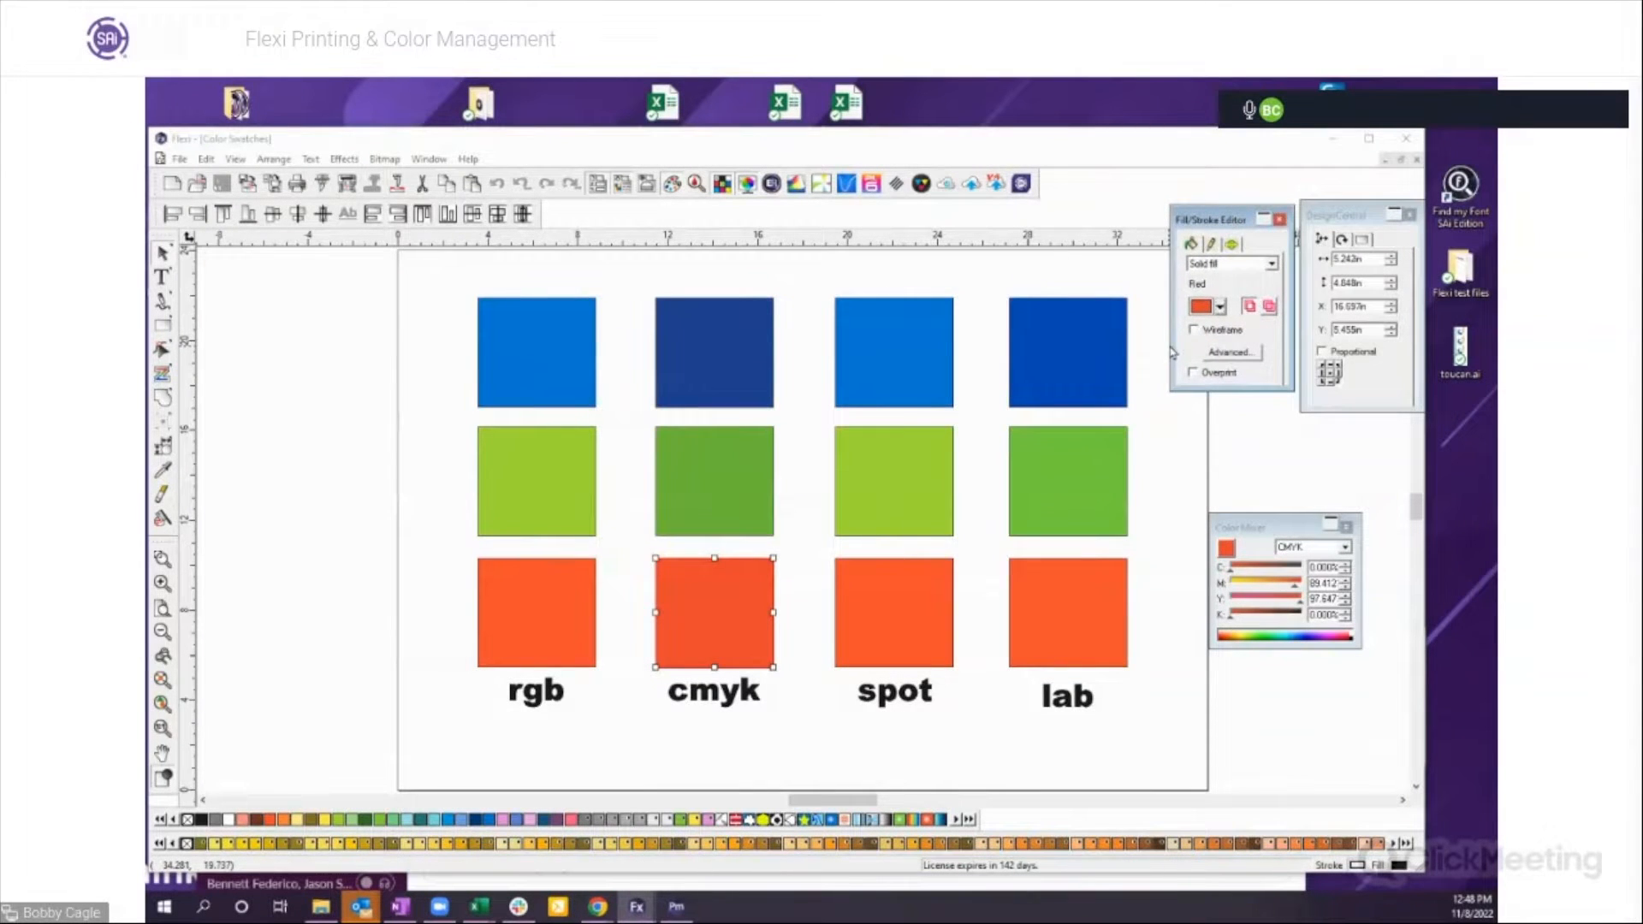
left_click(539, 355)
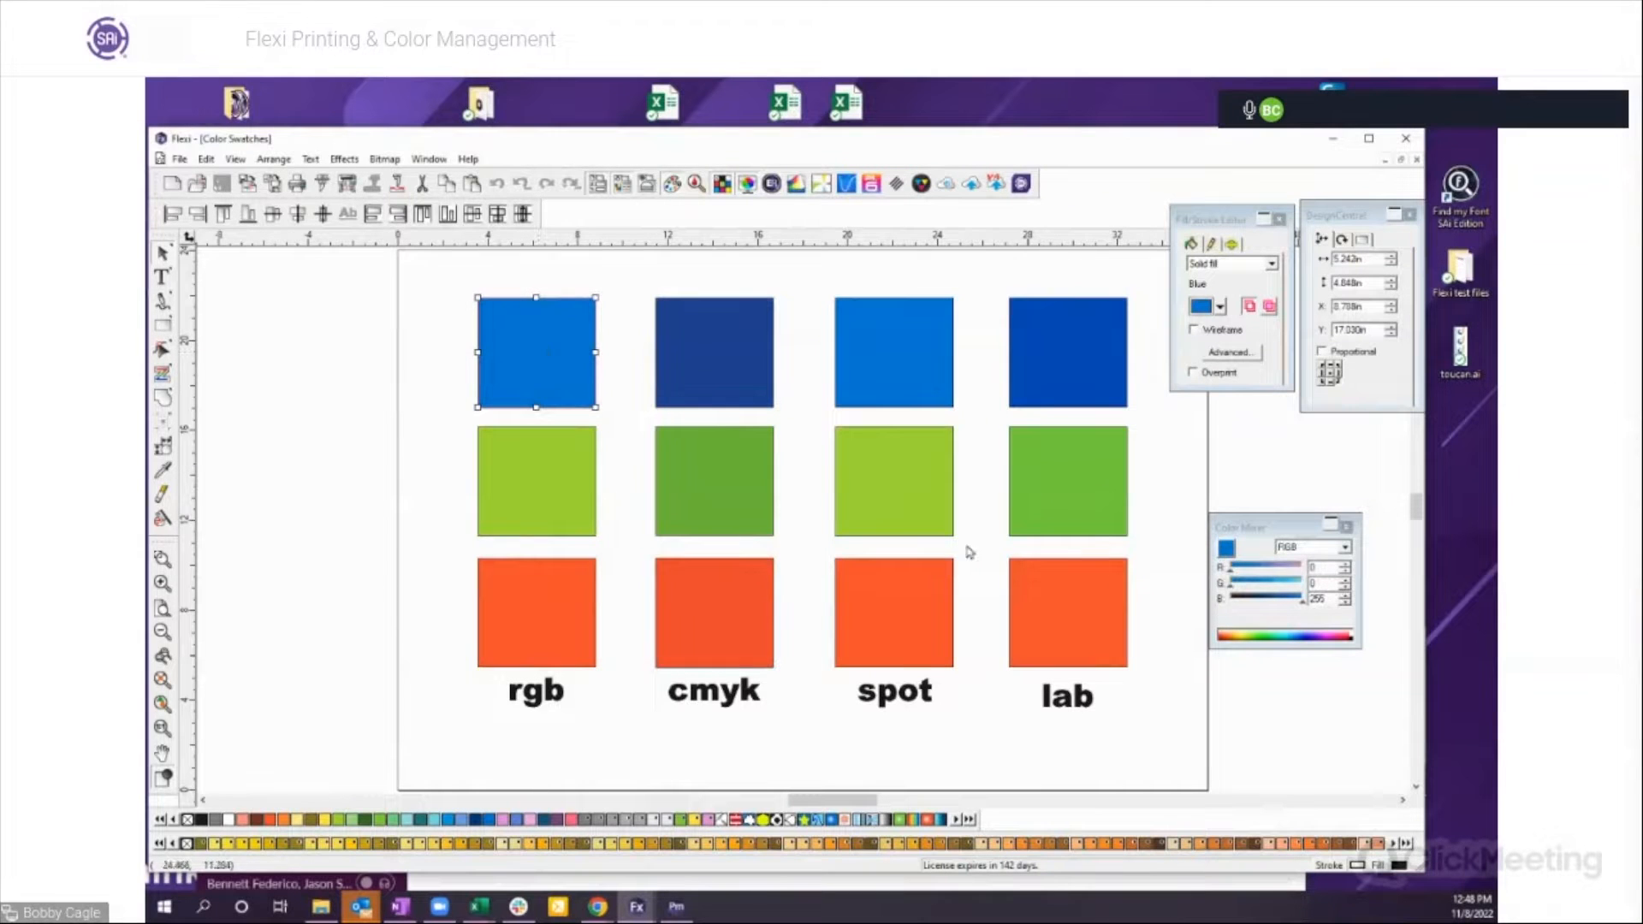
left_click_drag(1257, 526, 1192, 429)
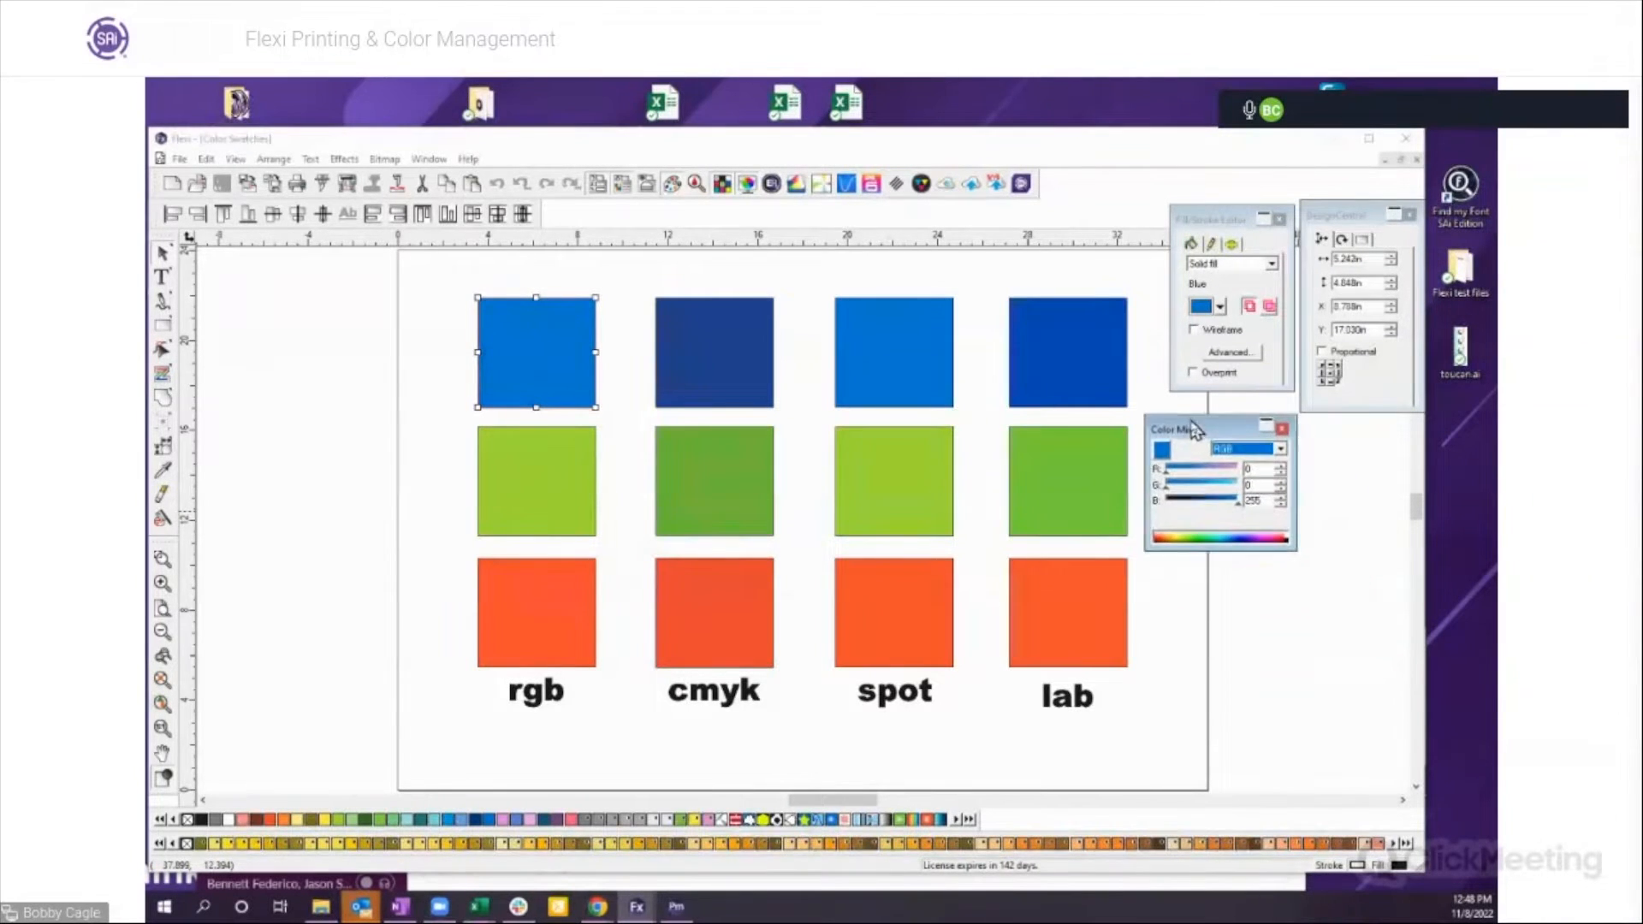
left_click(709, 377)
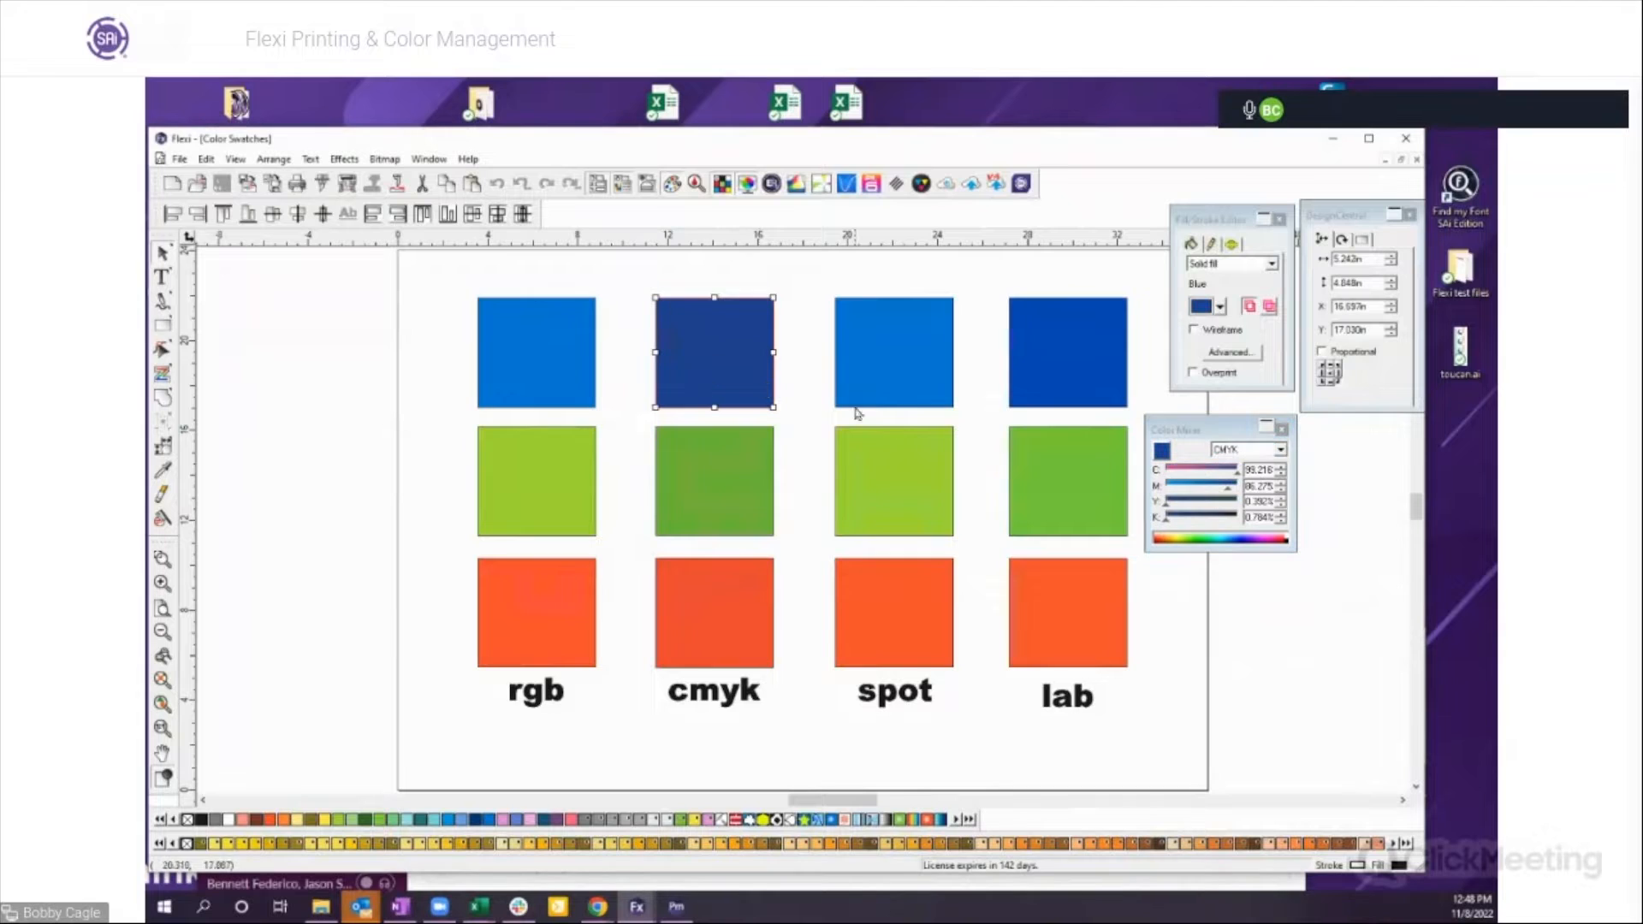
left_click(928, 370)
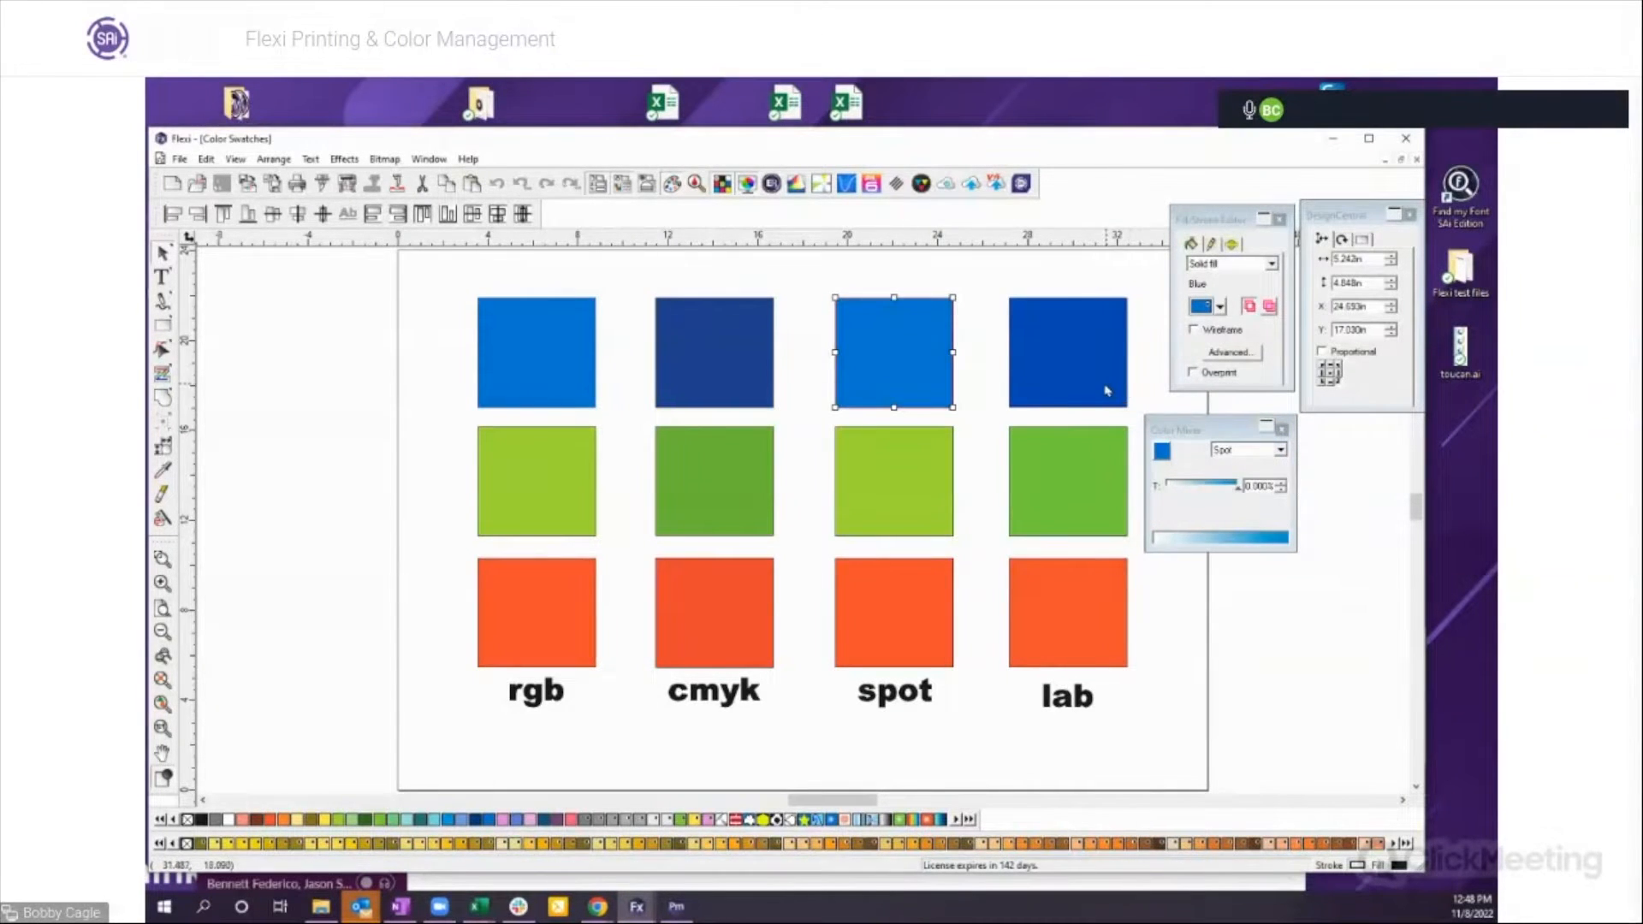
left_click(1117, 384)
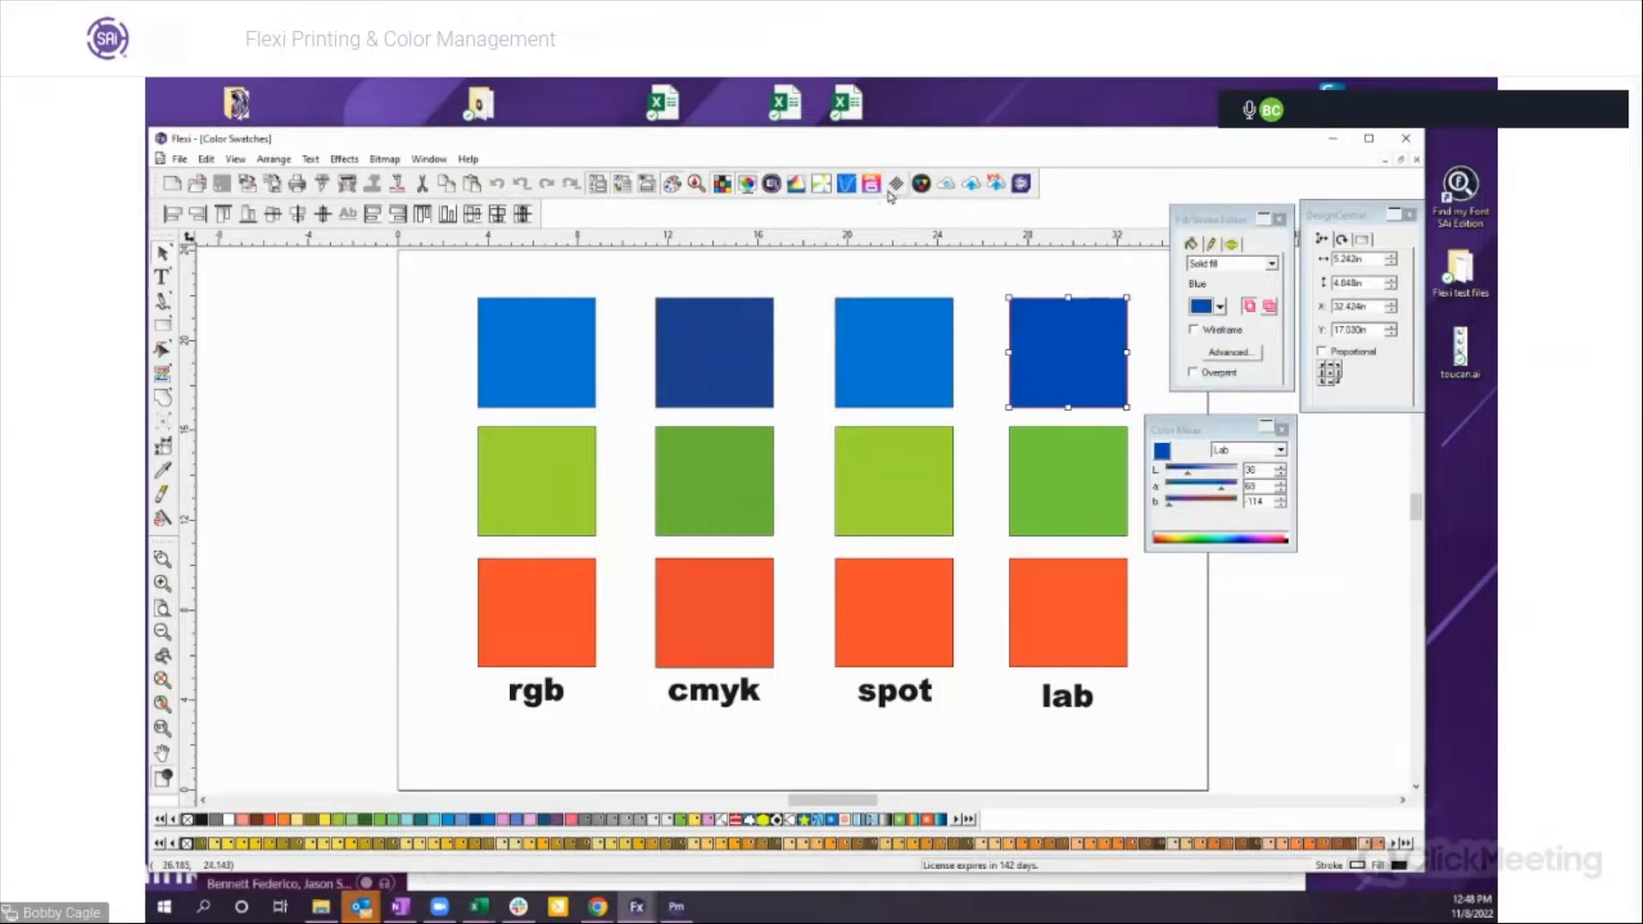
left_click(747, 185)
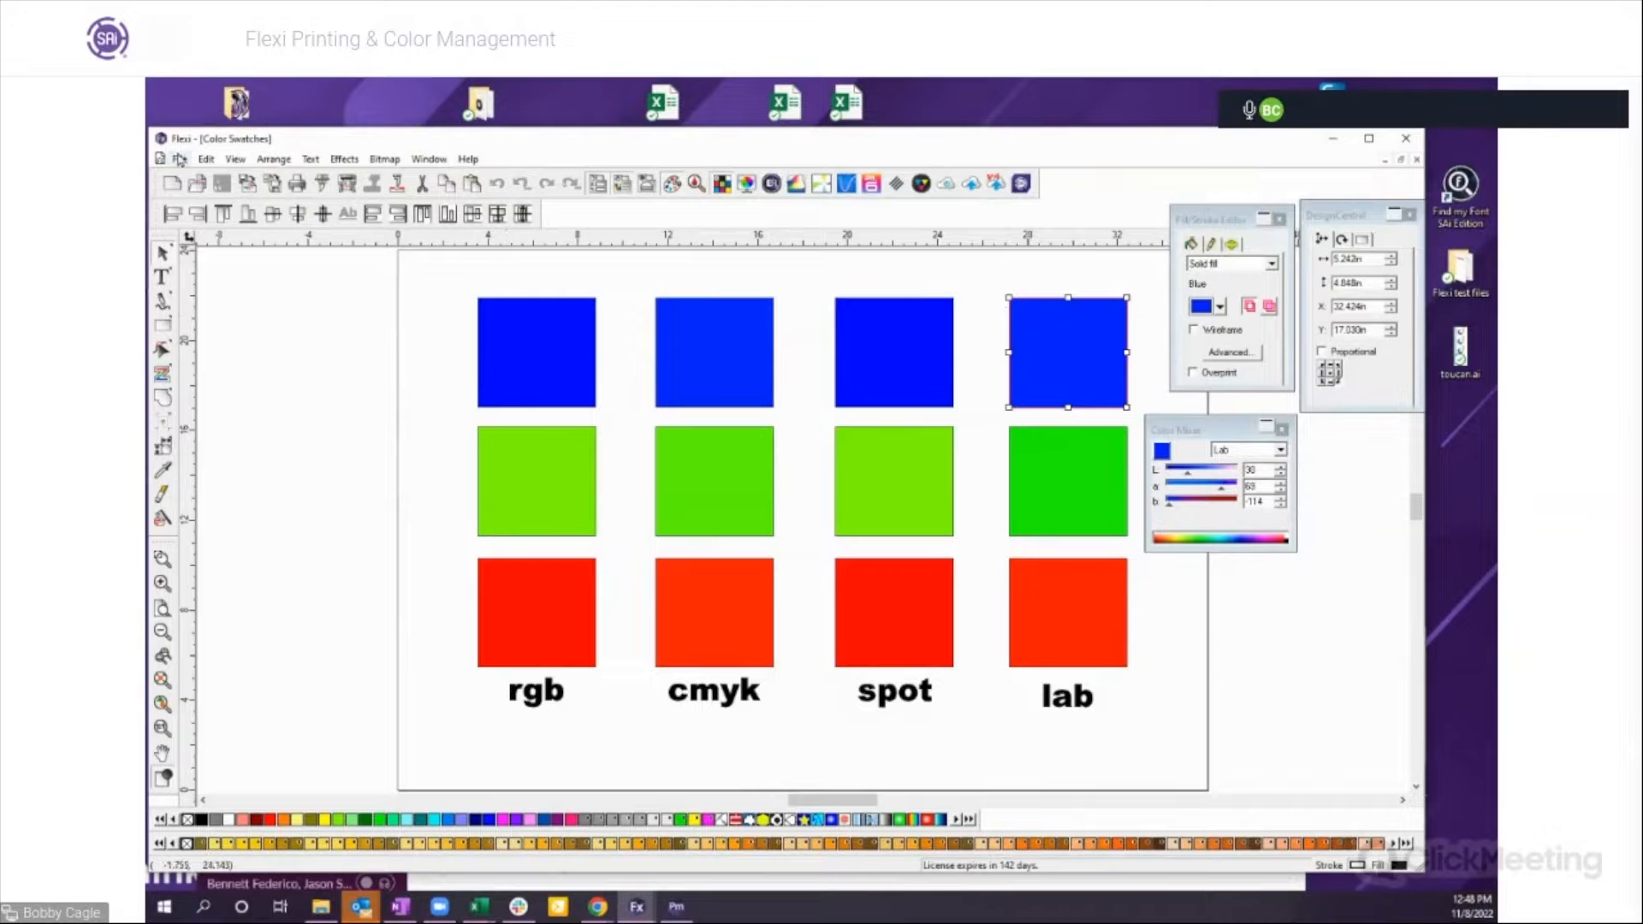
Step: Try sRGB IEC61966-2.1 as the assumed RGB input profile in Color Settings and switch back to GenericLCD_Monitor
left_click(206, 159)
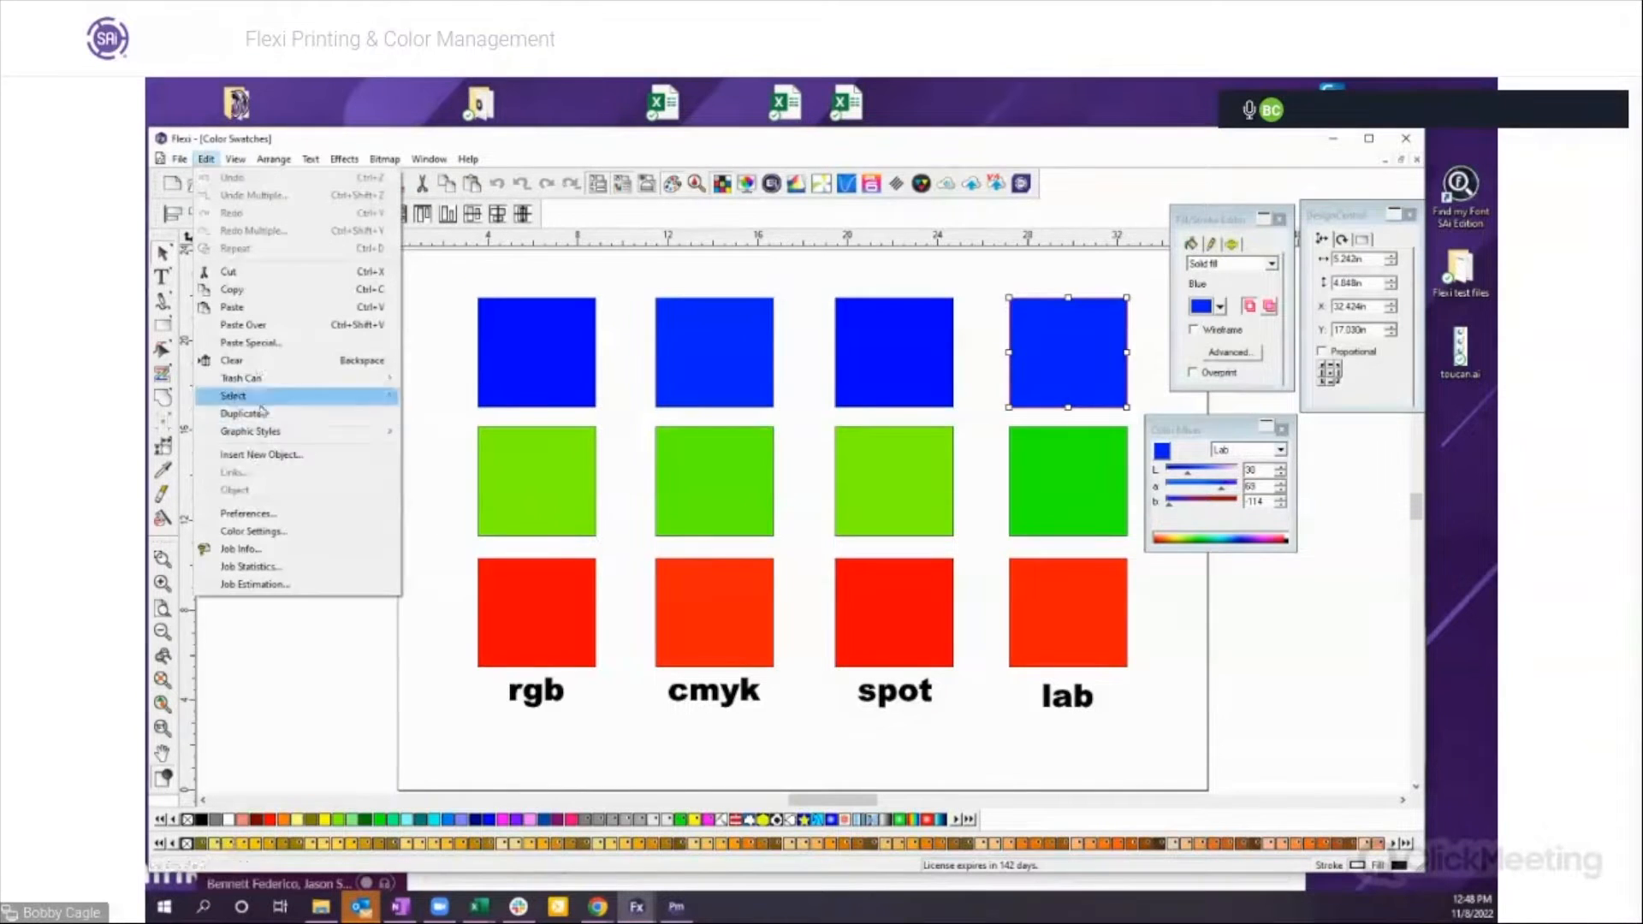
left_click(254, 533)
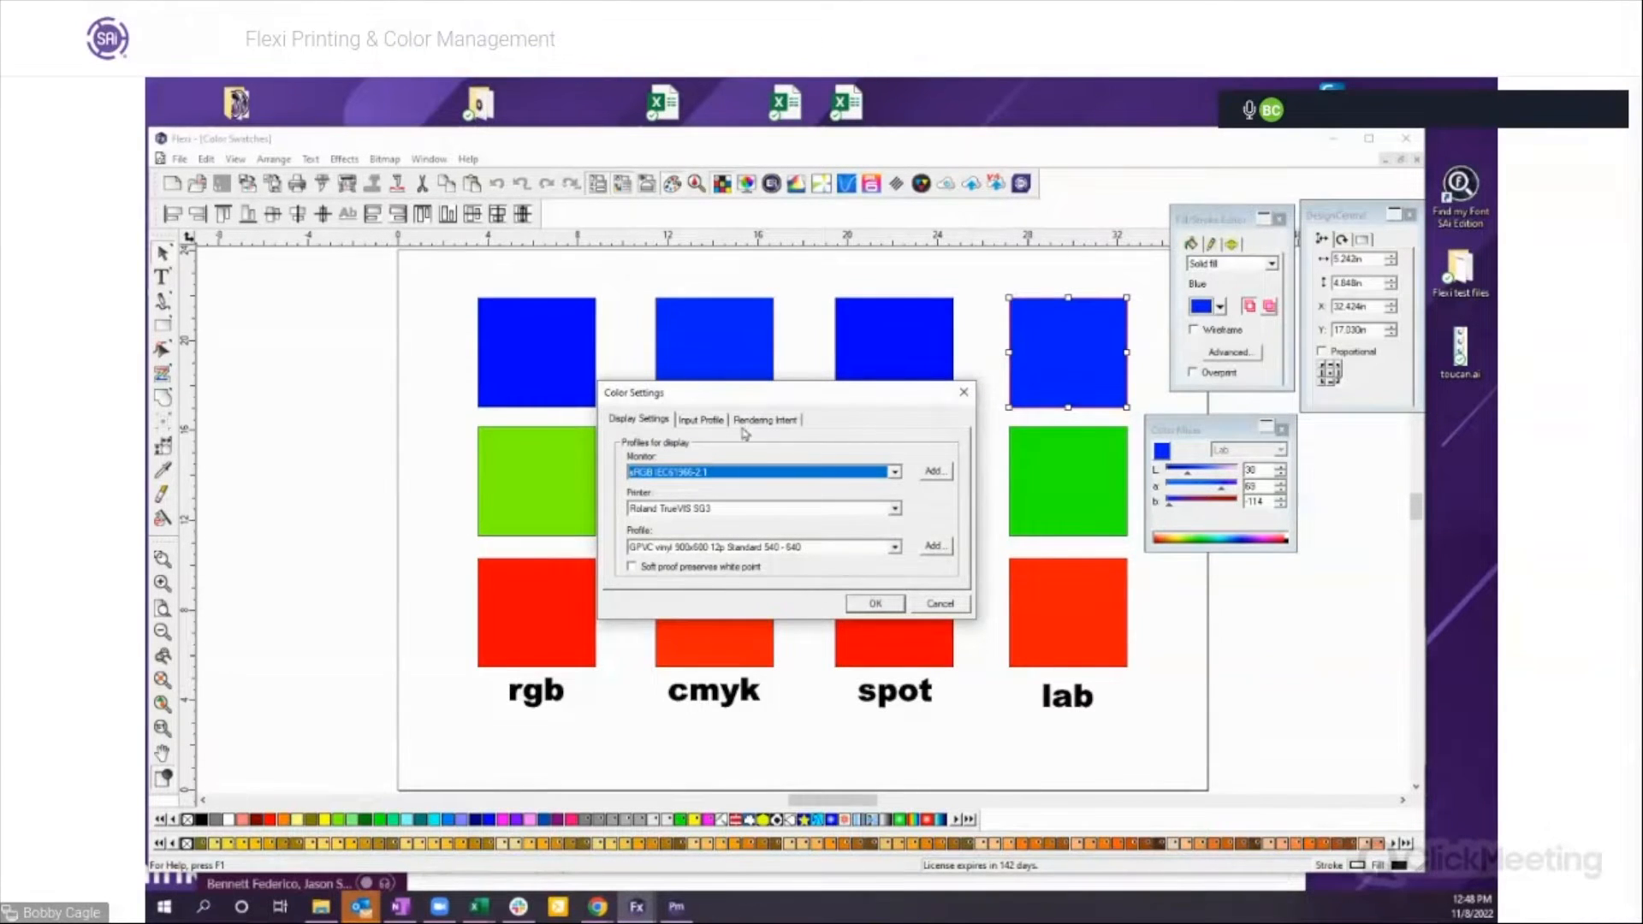
left_click(696, 422)
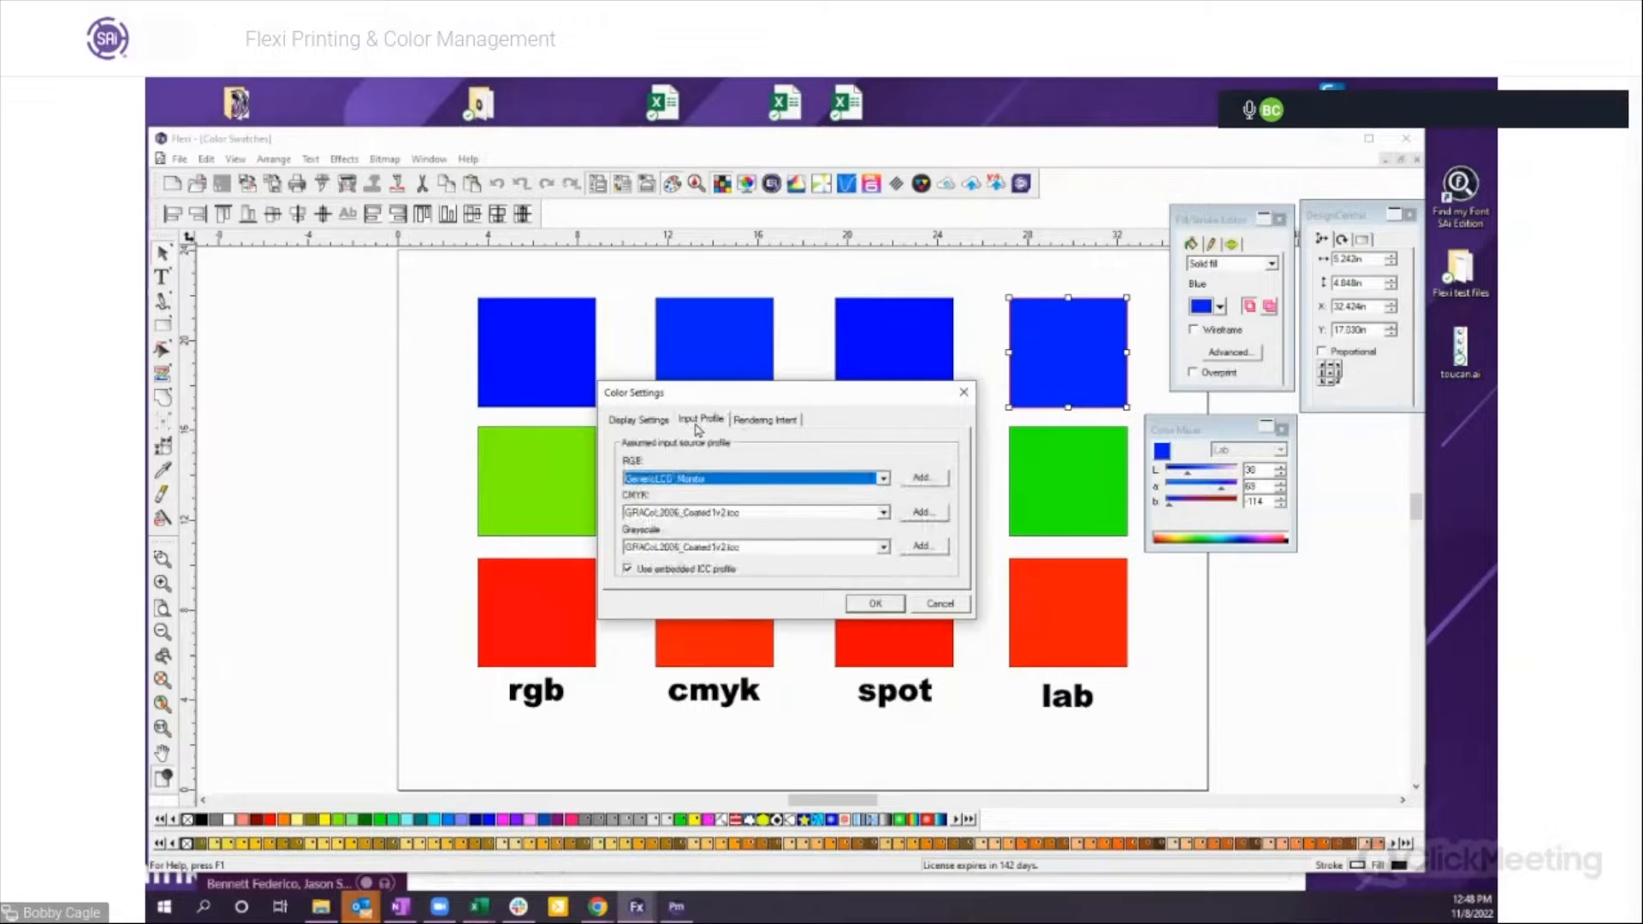
left_click(672, 479)
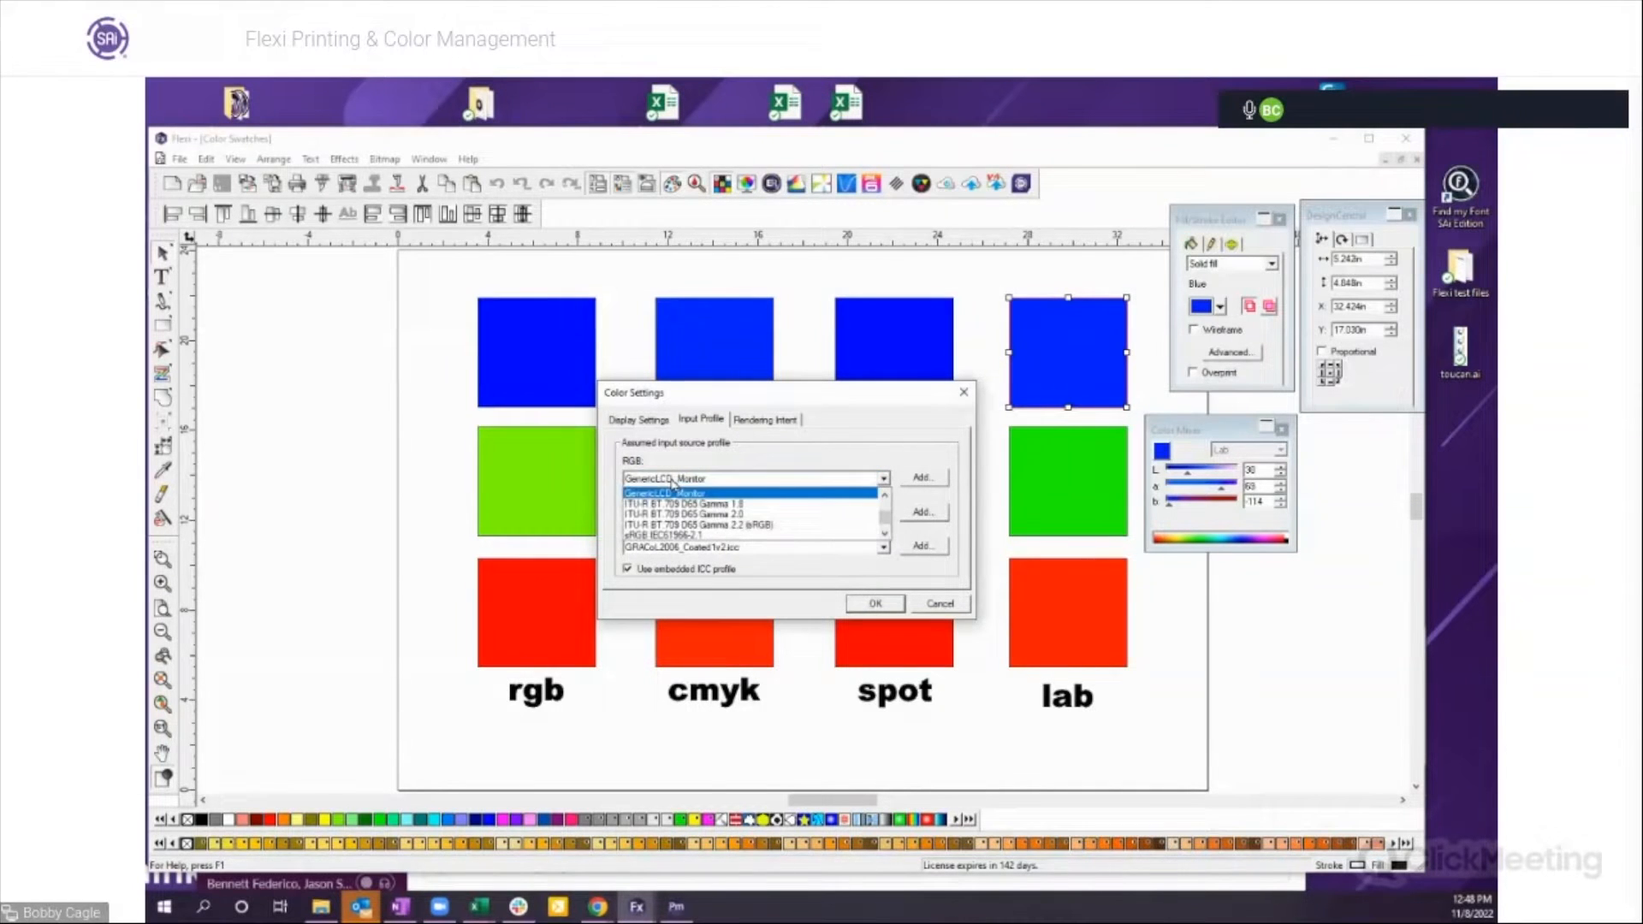
left_click(685, 537)
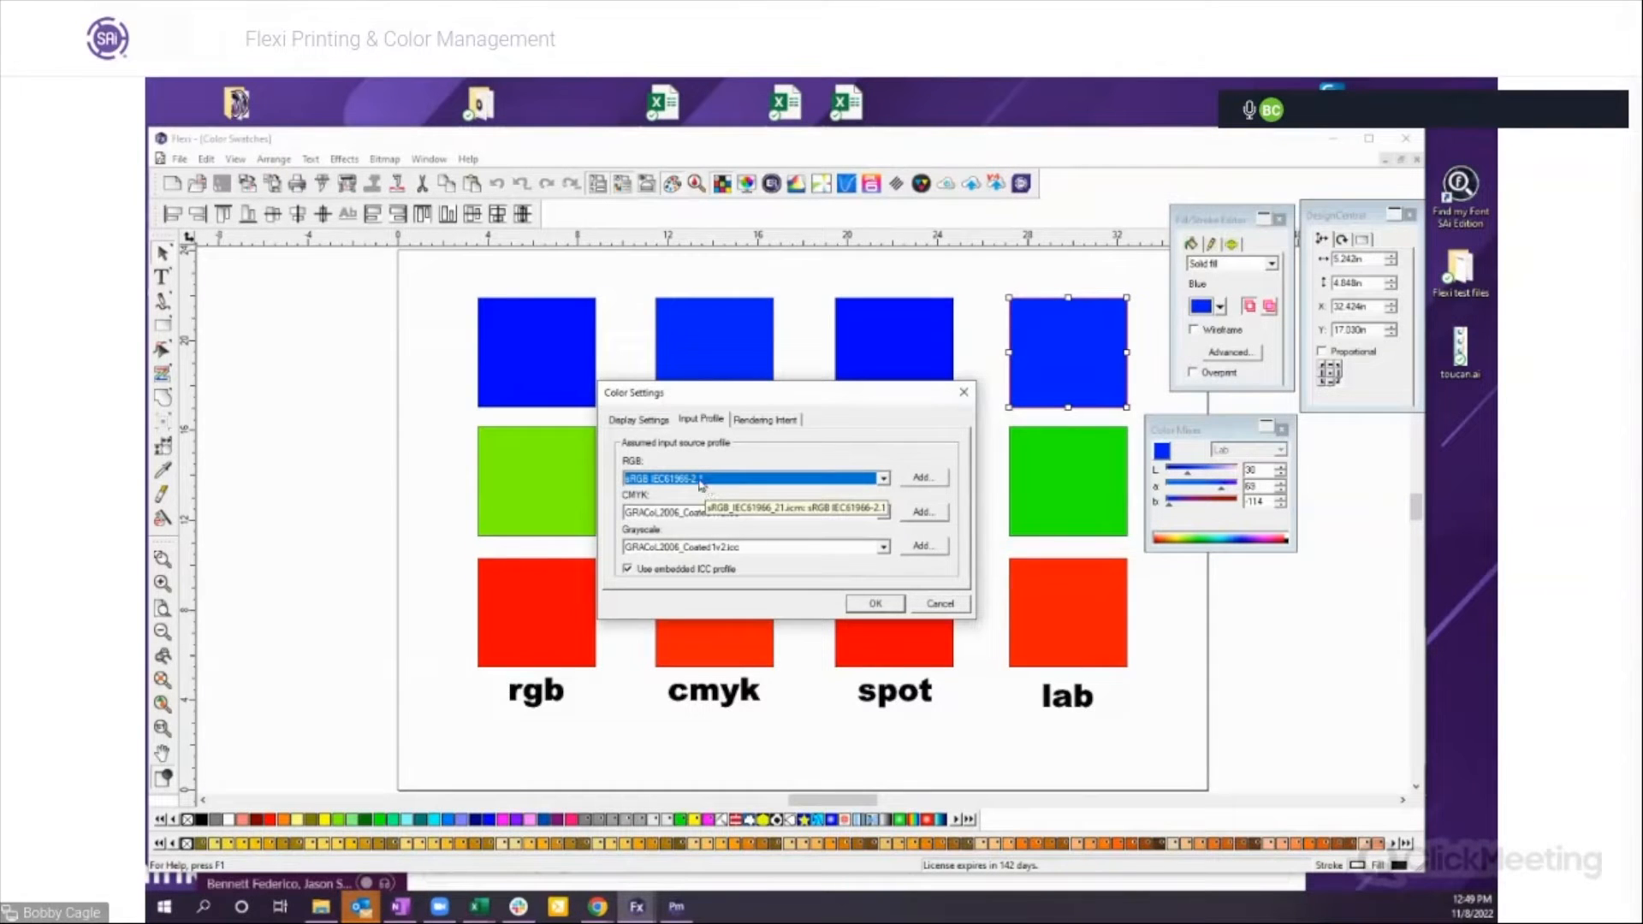
left_click(820, 480)
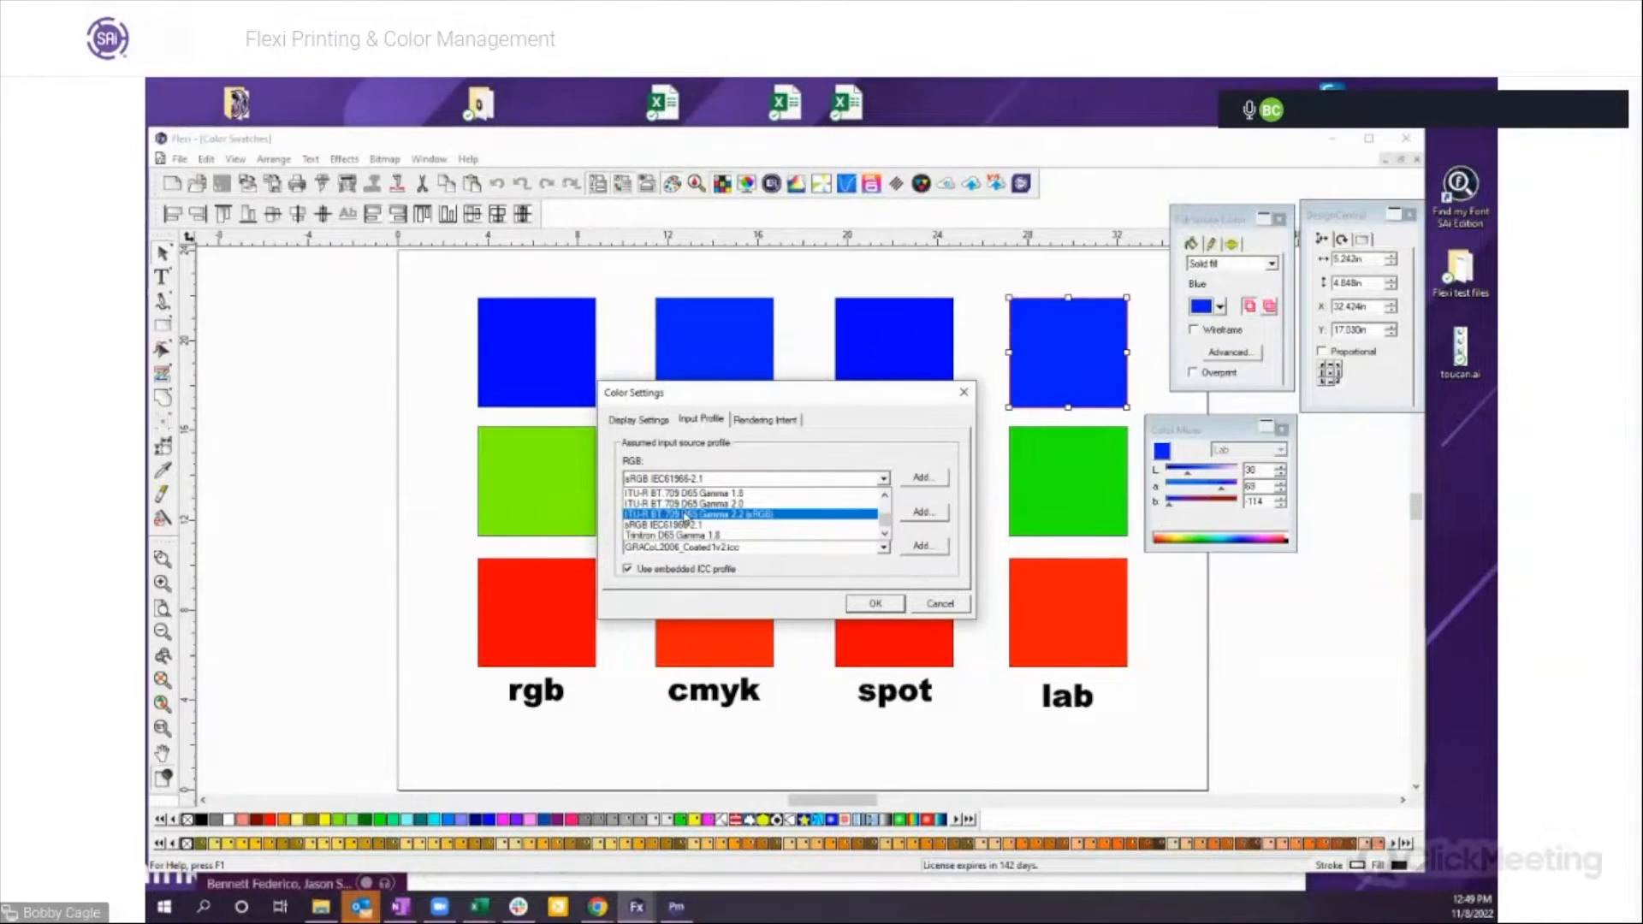
scroll(693, 511, "up", 3)
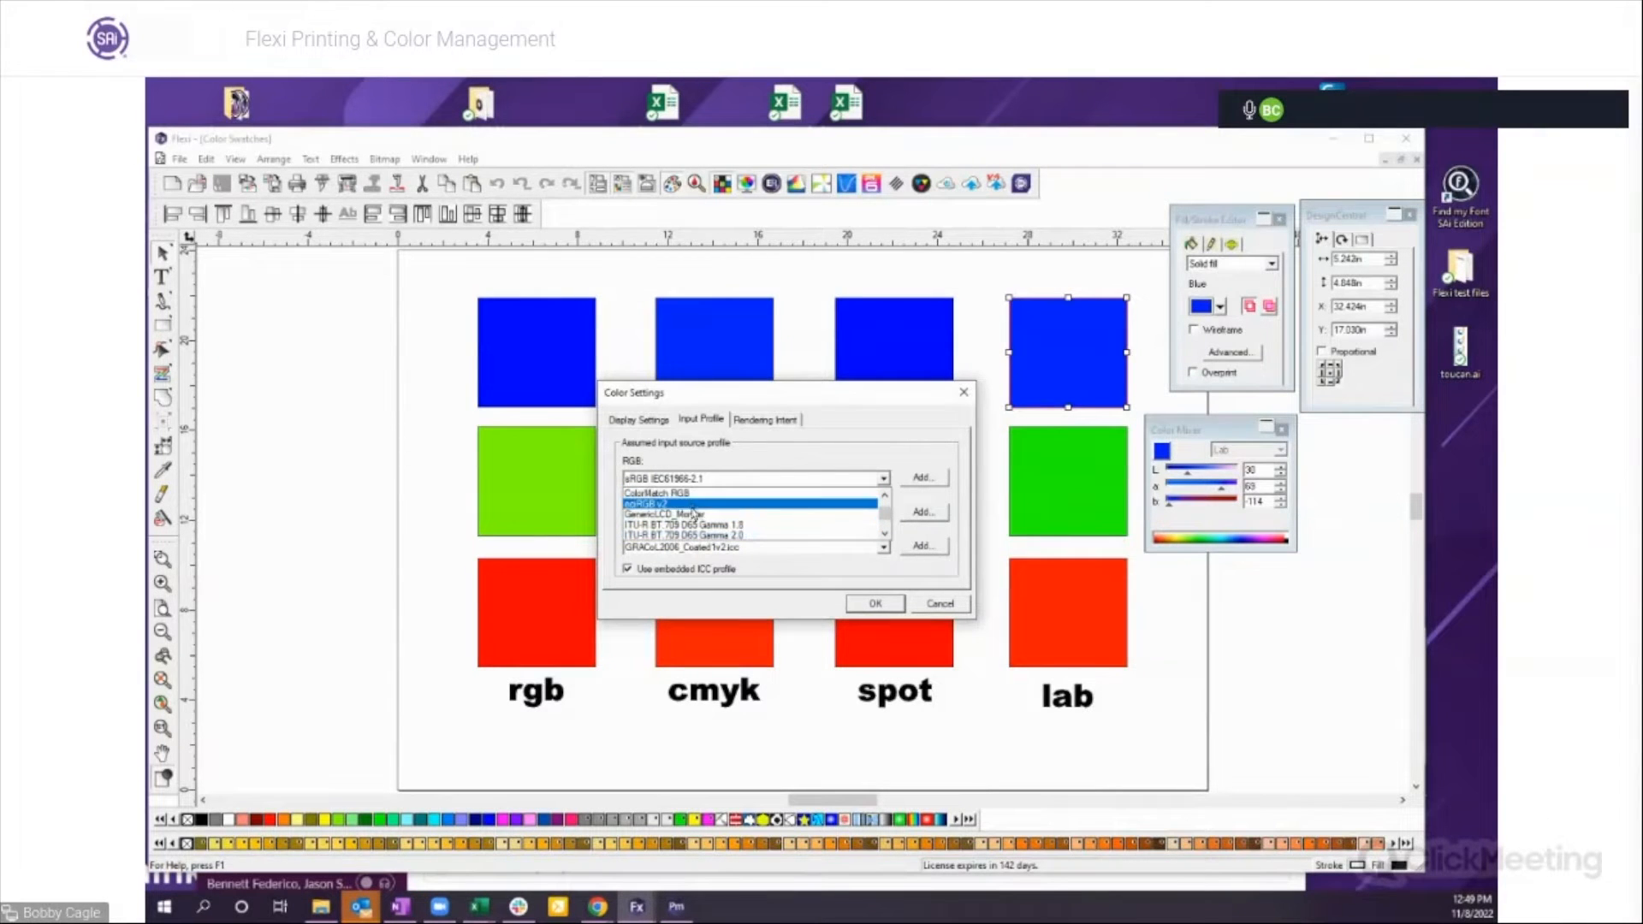
left_click(691, 514)
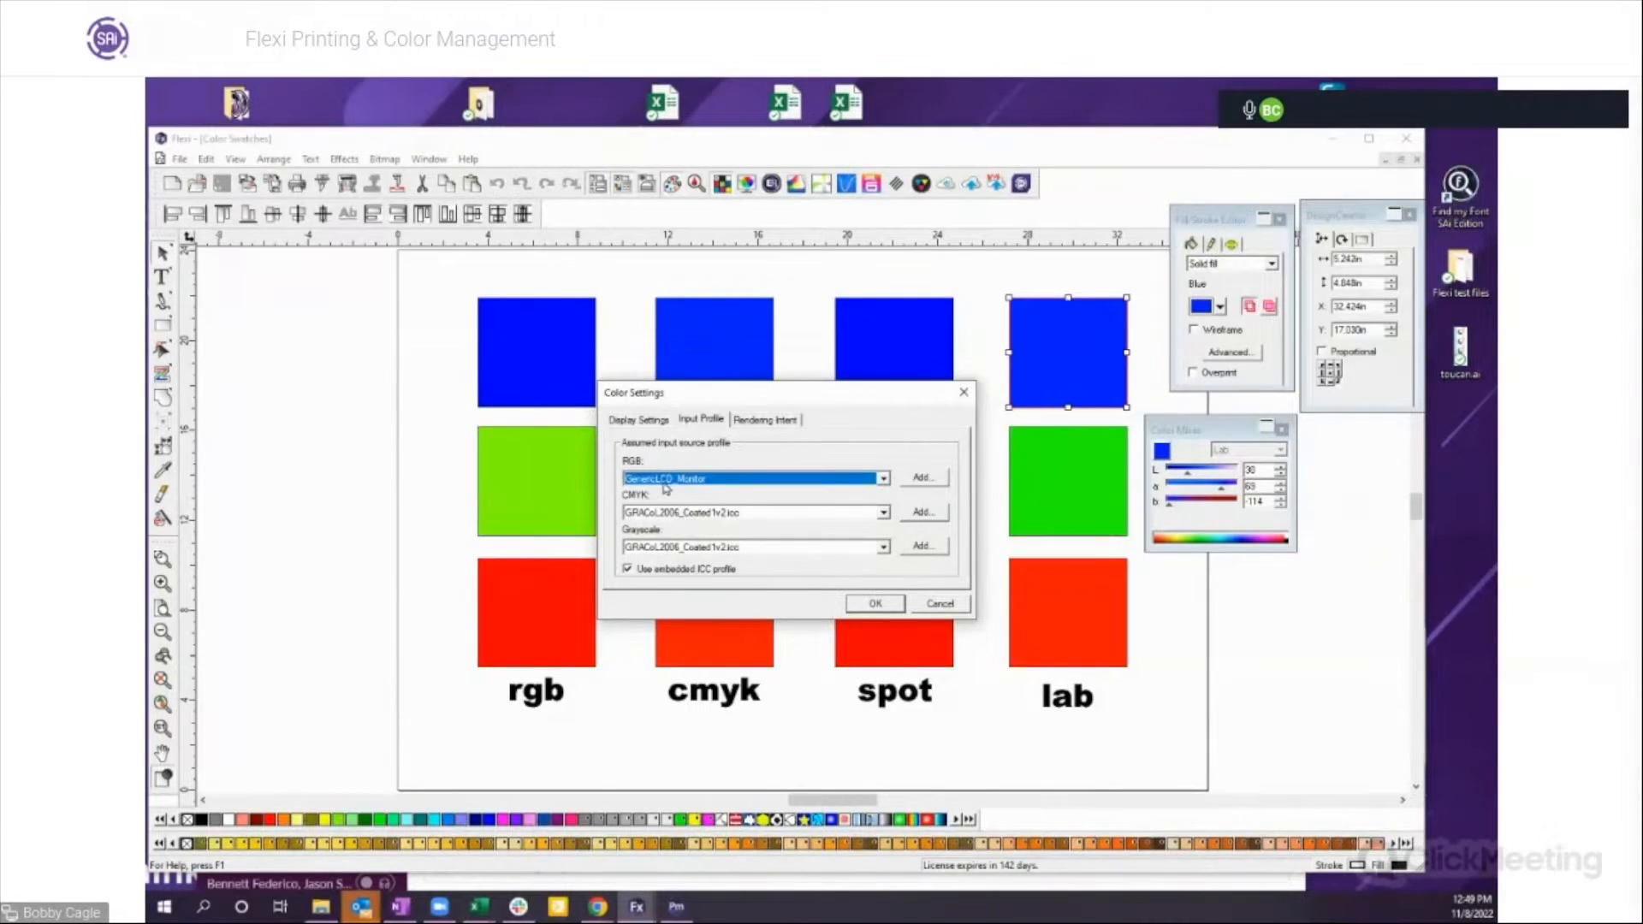
Step: Review the display, input profile and rendering intent settings, including the CMYK vector intent options, and close Color Settings without applying changes
left_click(630, 421)
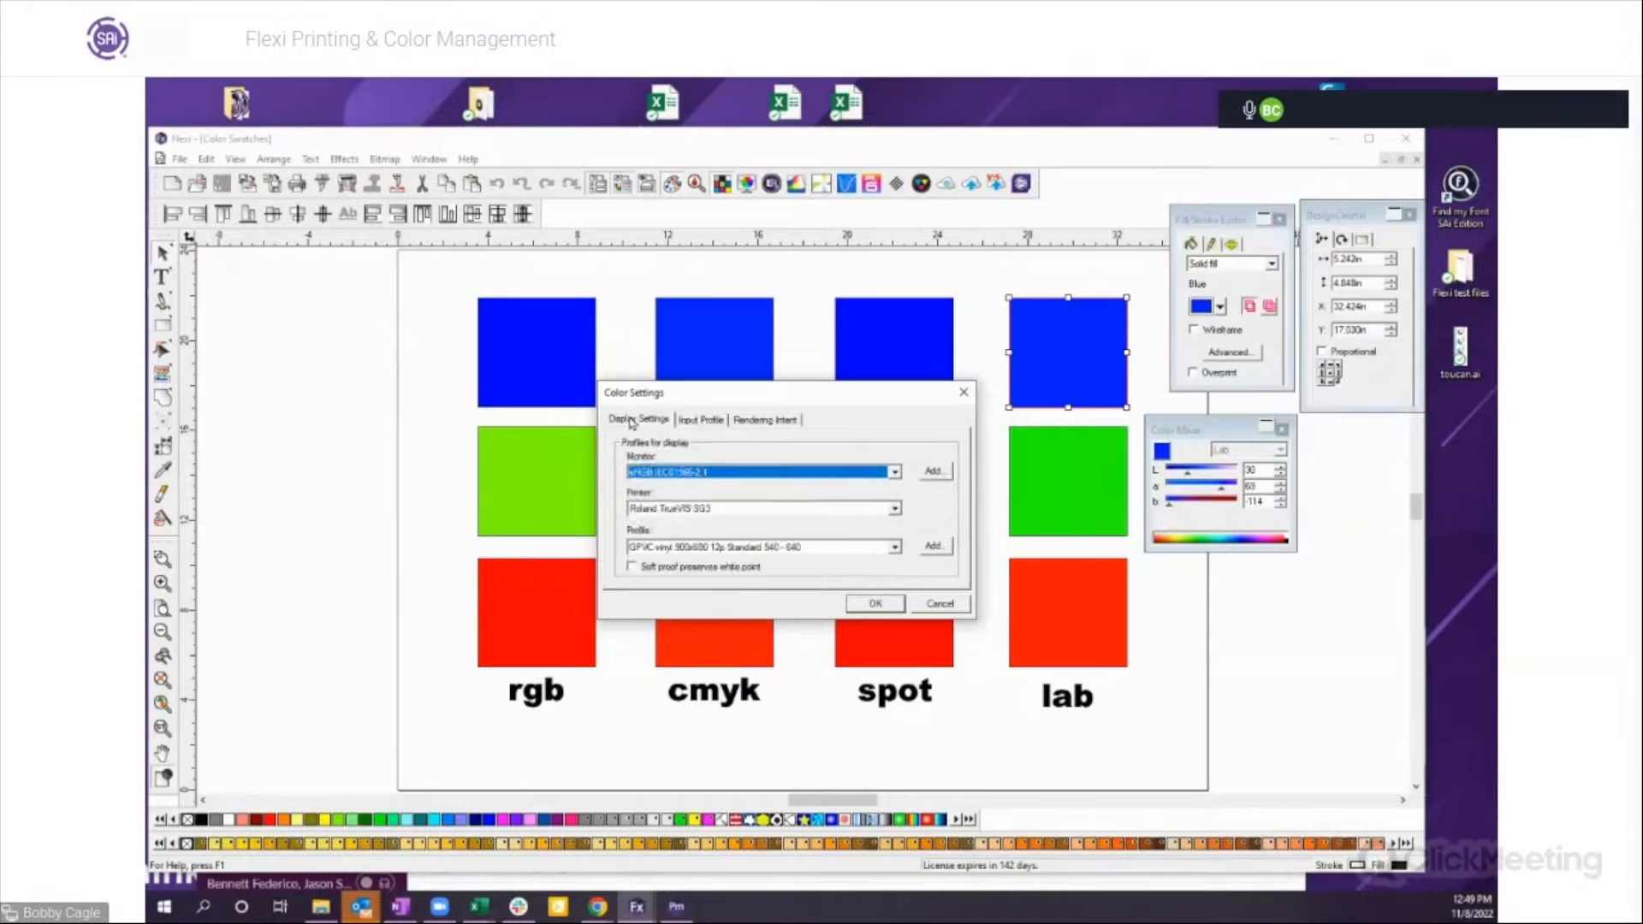
left_click(703, 420)
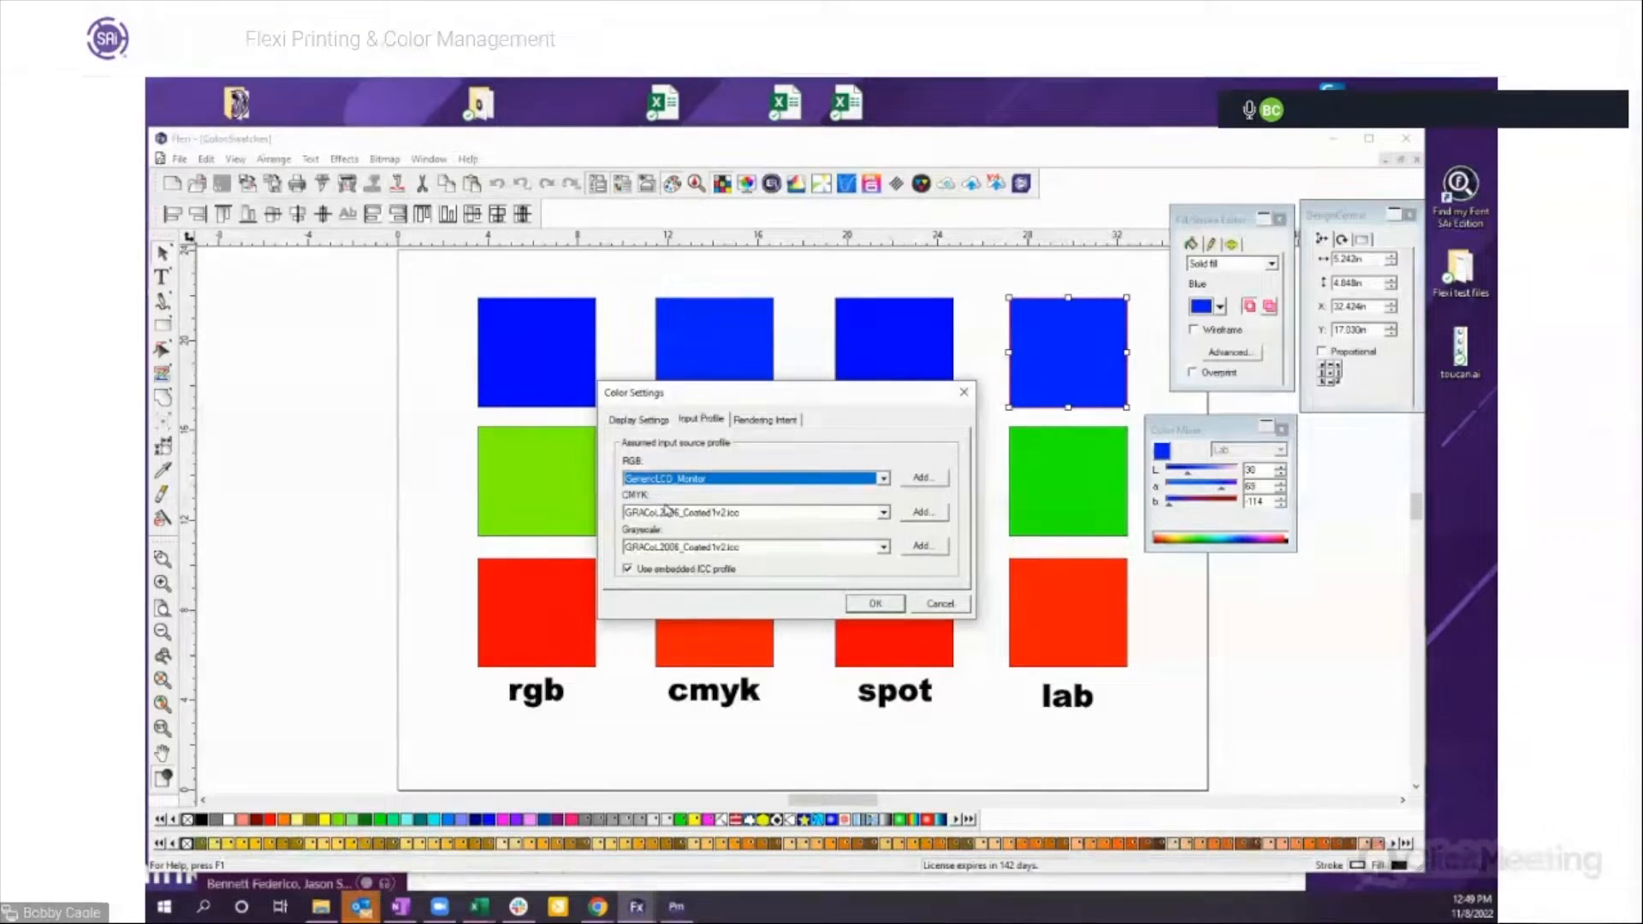
left_click(773, 420)
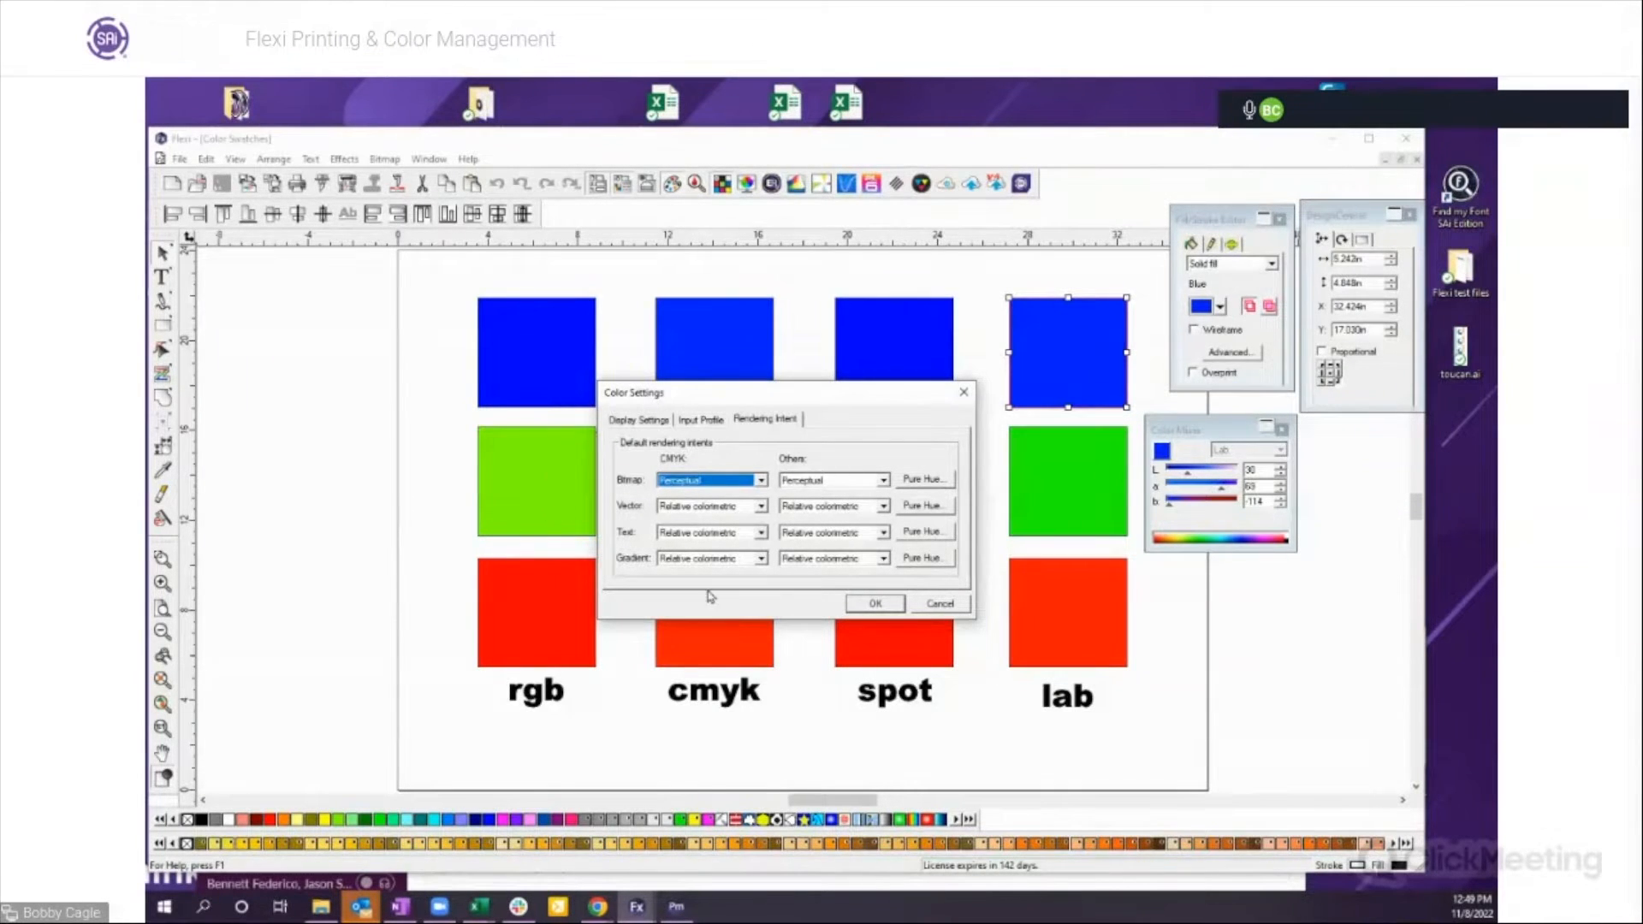
left_click(761, 508)
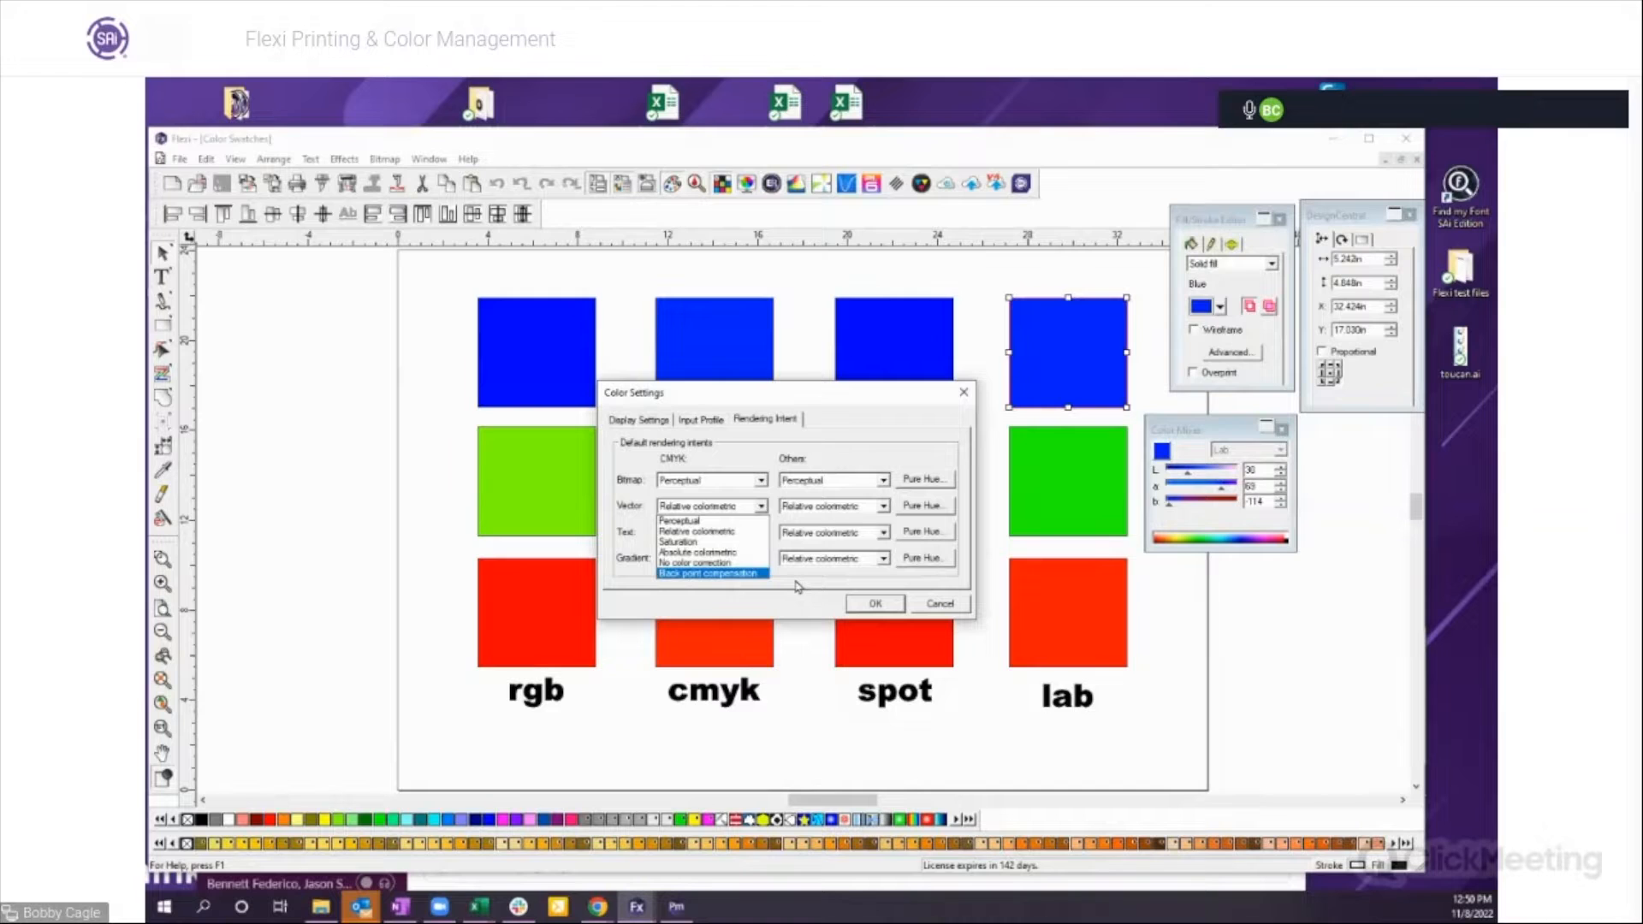
left_click(697, 531)
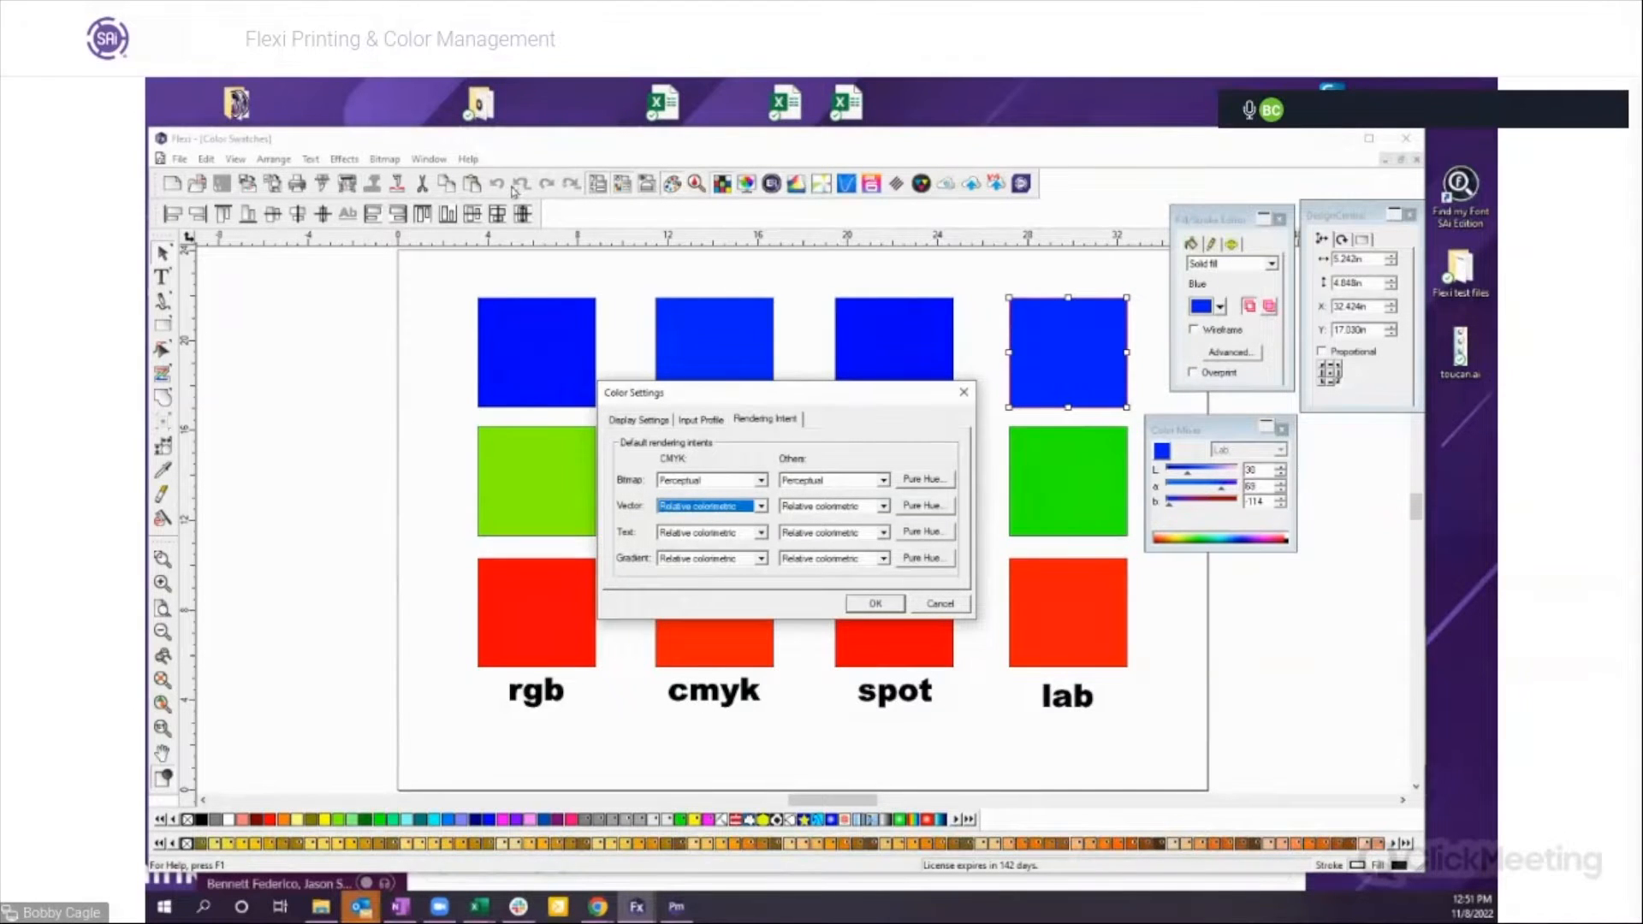
left_click(943, 604)
Step: Open the online Help Topics and search the SAi Help Center for "rendering intents"
left_click(467, 160)
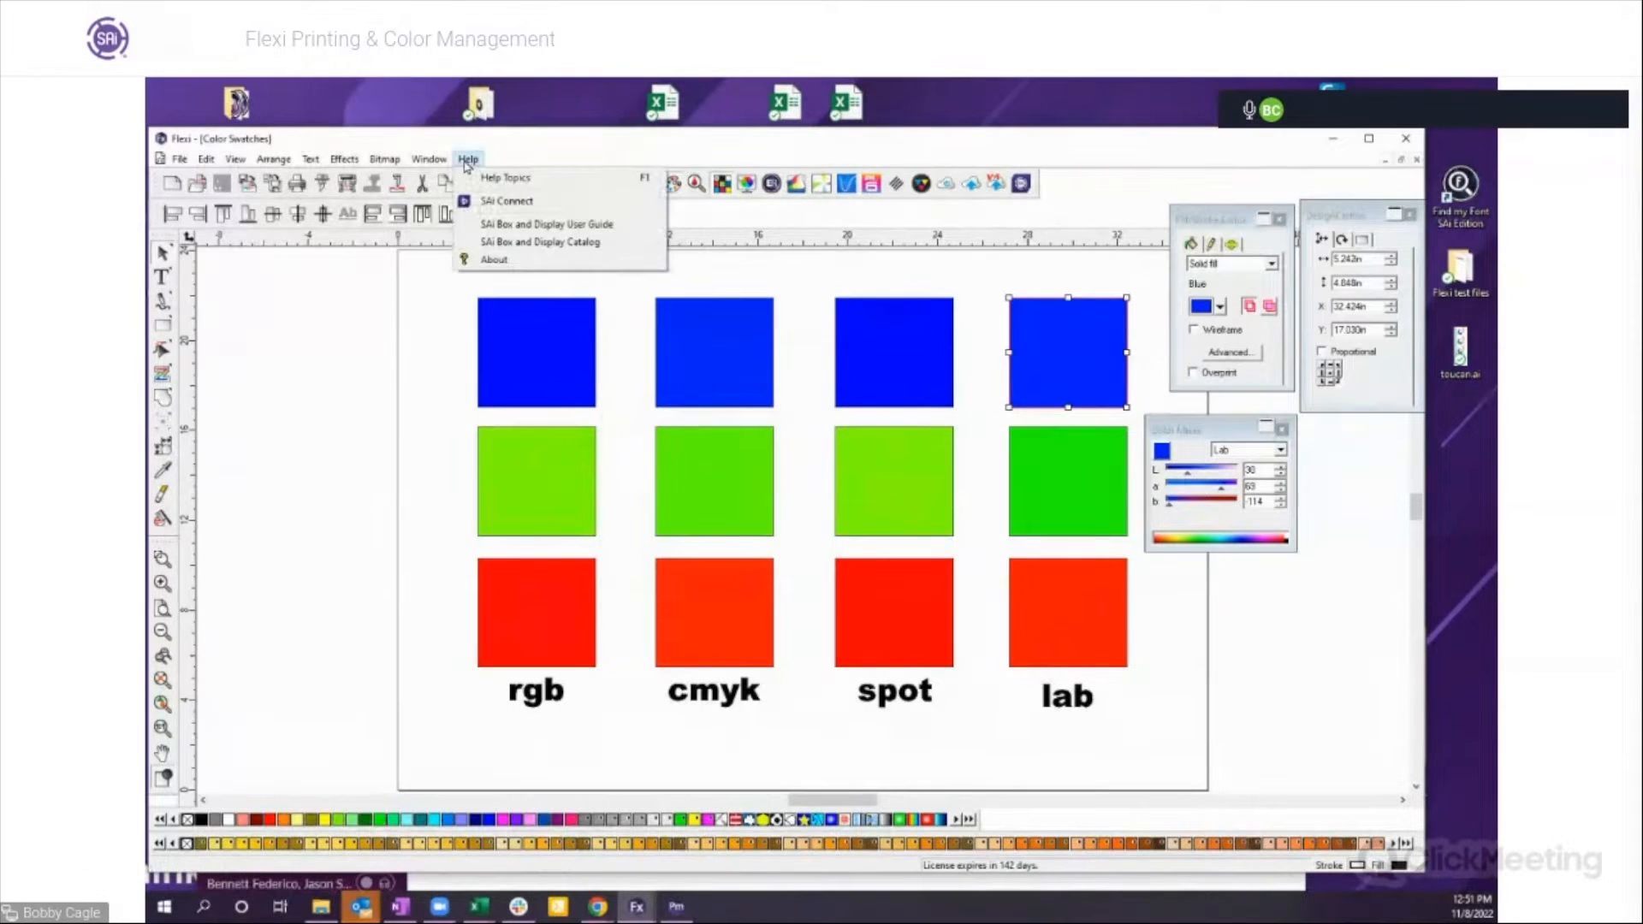
left_click(503, 178)
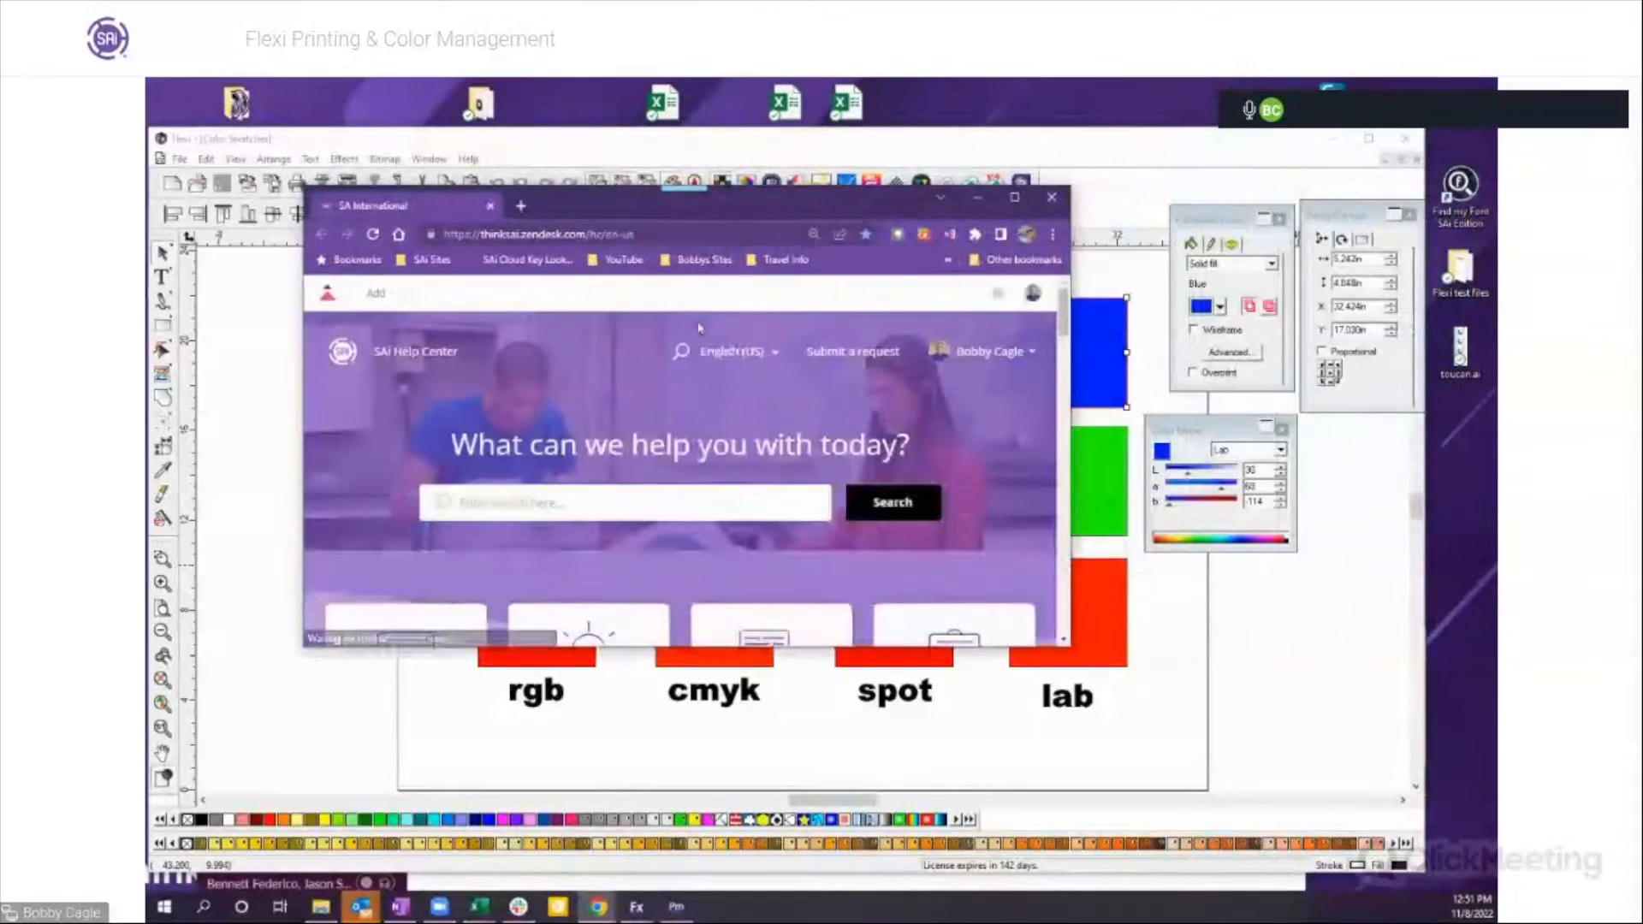
left_click(508, 502)
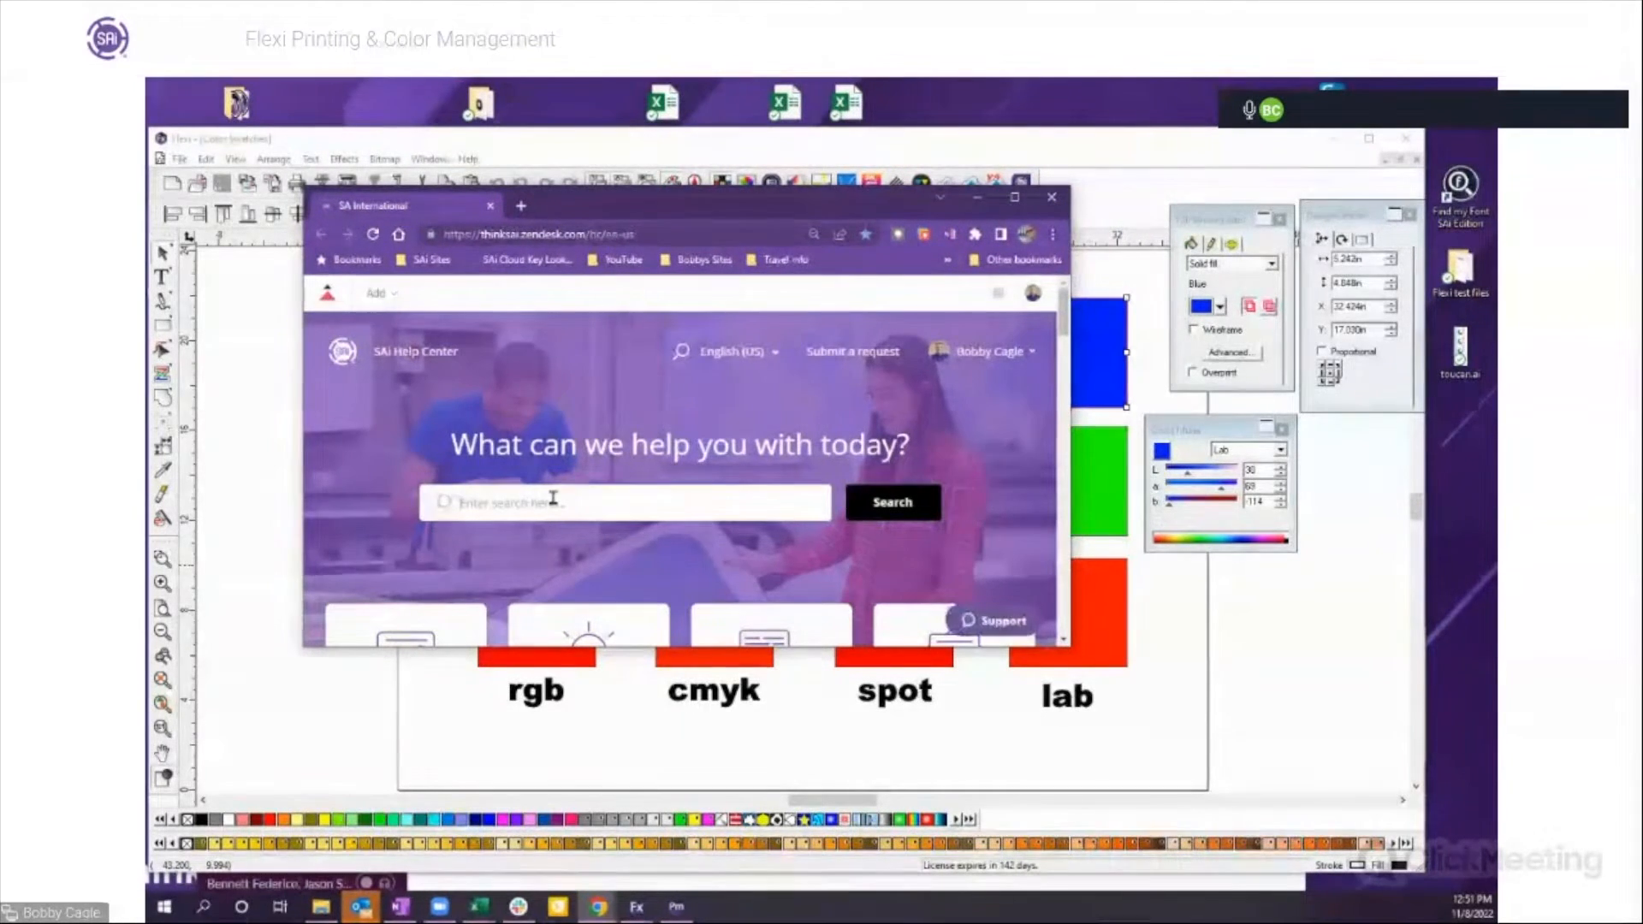
type("rendering intent")
key("Return")
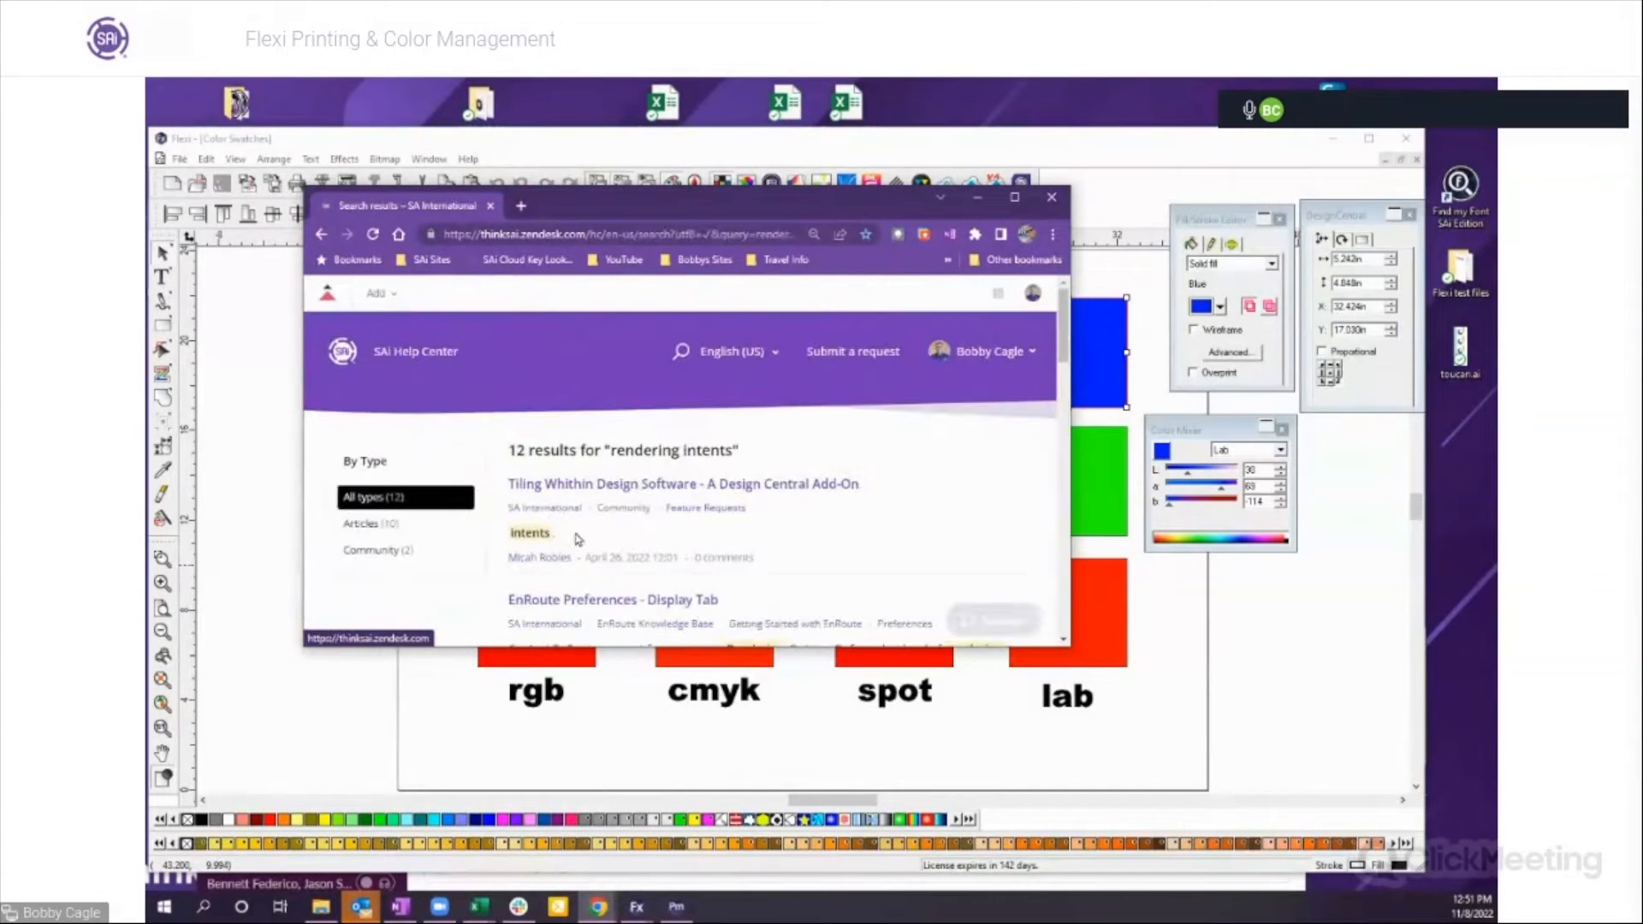
Step: Enlarge the browser window, browse the "rendering intents" results and open the "Job Properties - Color Management Tab" article
left_click(1018, 198)
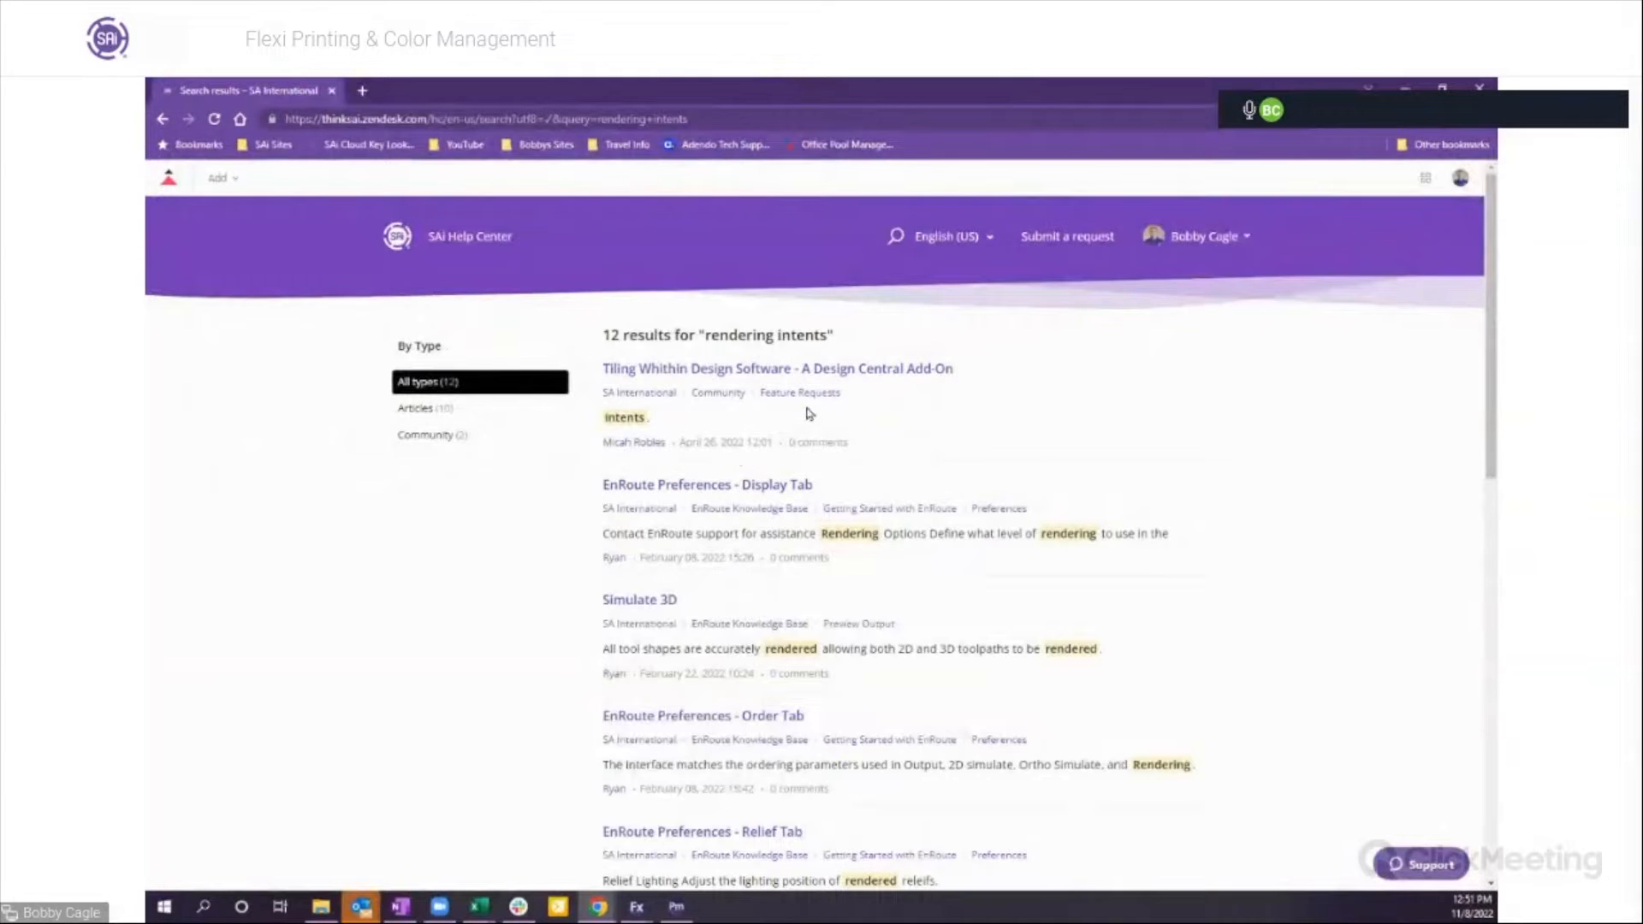
scroll(531, 631, "down", 2)
scroll(527, 616, "up", 2)
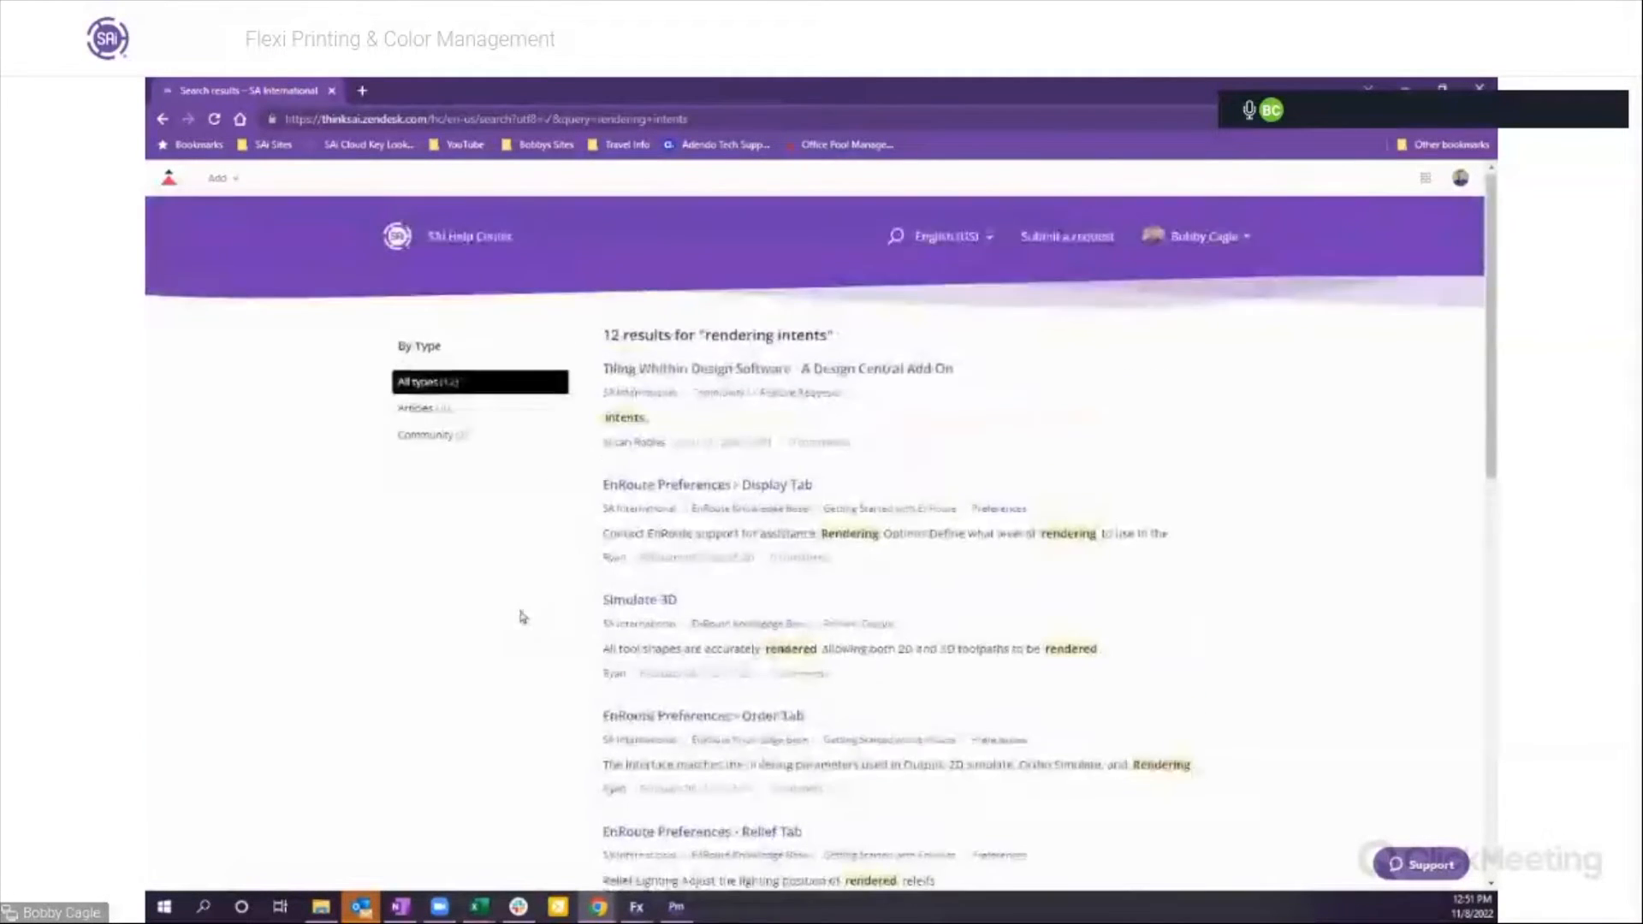
scroll(514, 592, "down", 4)
scroll(522, 590, "down", 3)
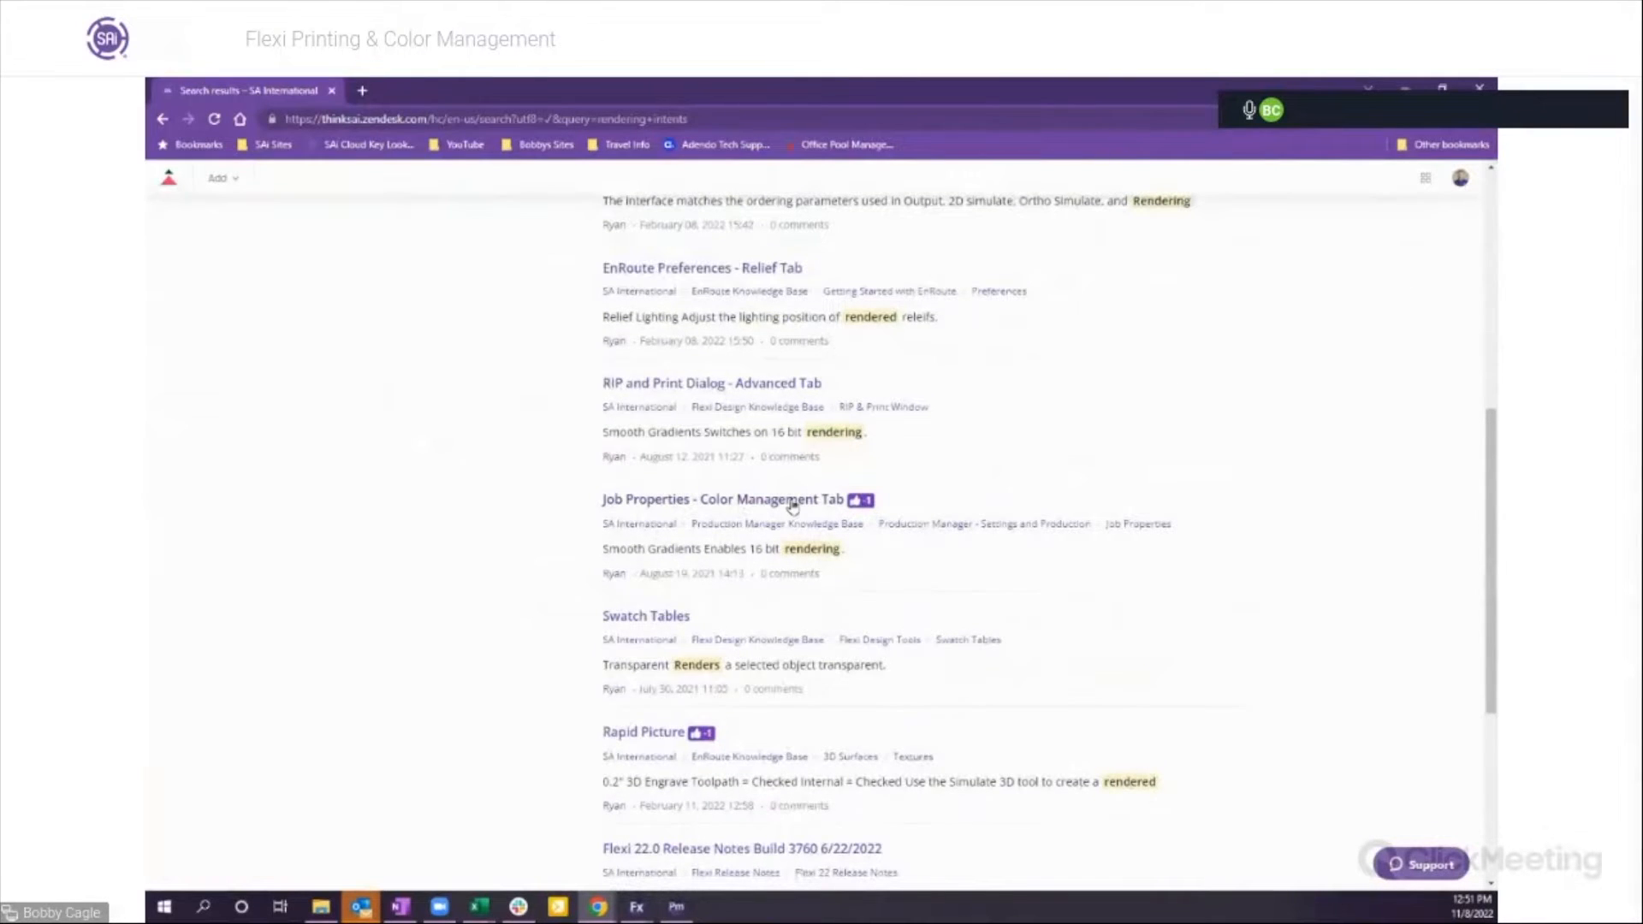
left_click(788, 502)
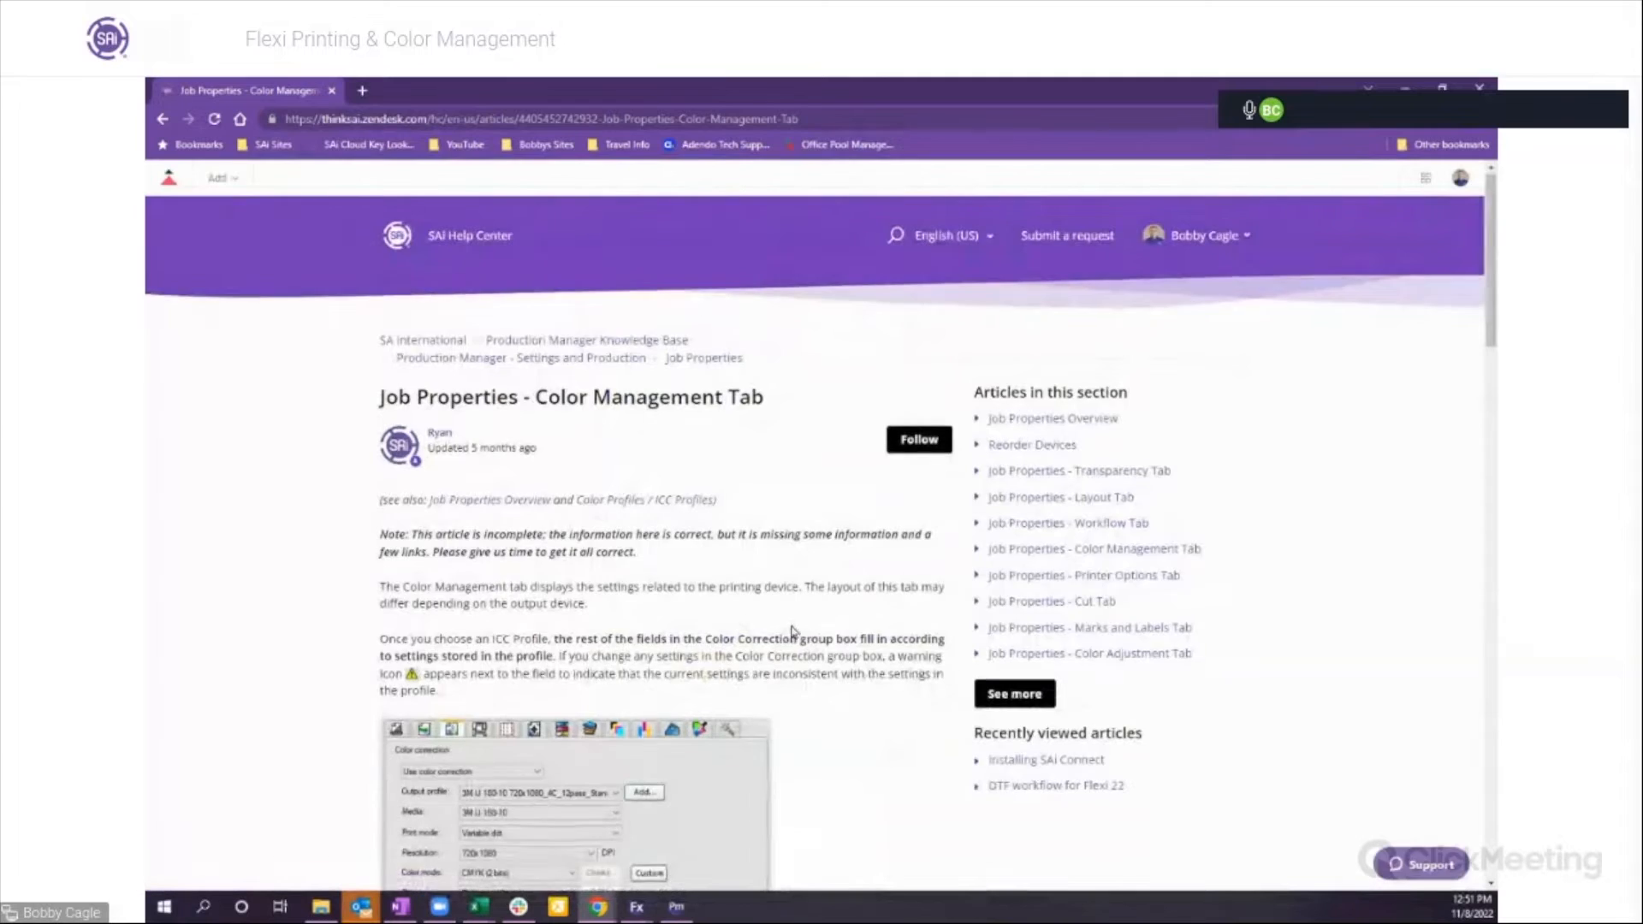
Step: Review the article's color correction, output profile and dither explanations, then return to the Color Swatches document in Flexi
scroll(803, 621, "down", 5)
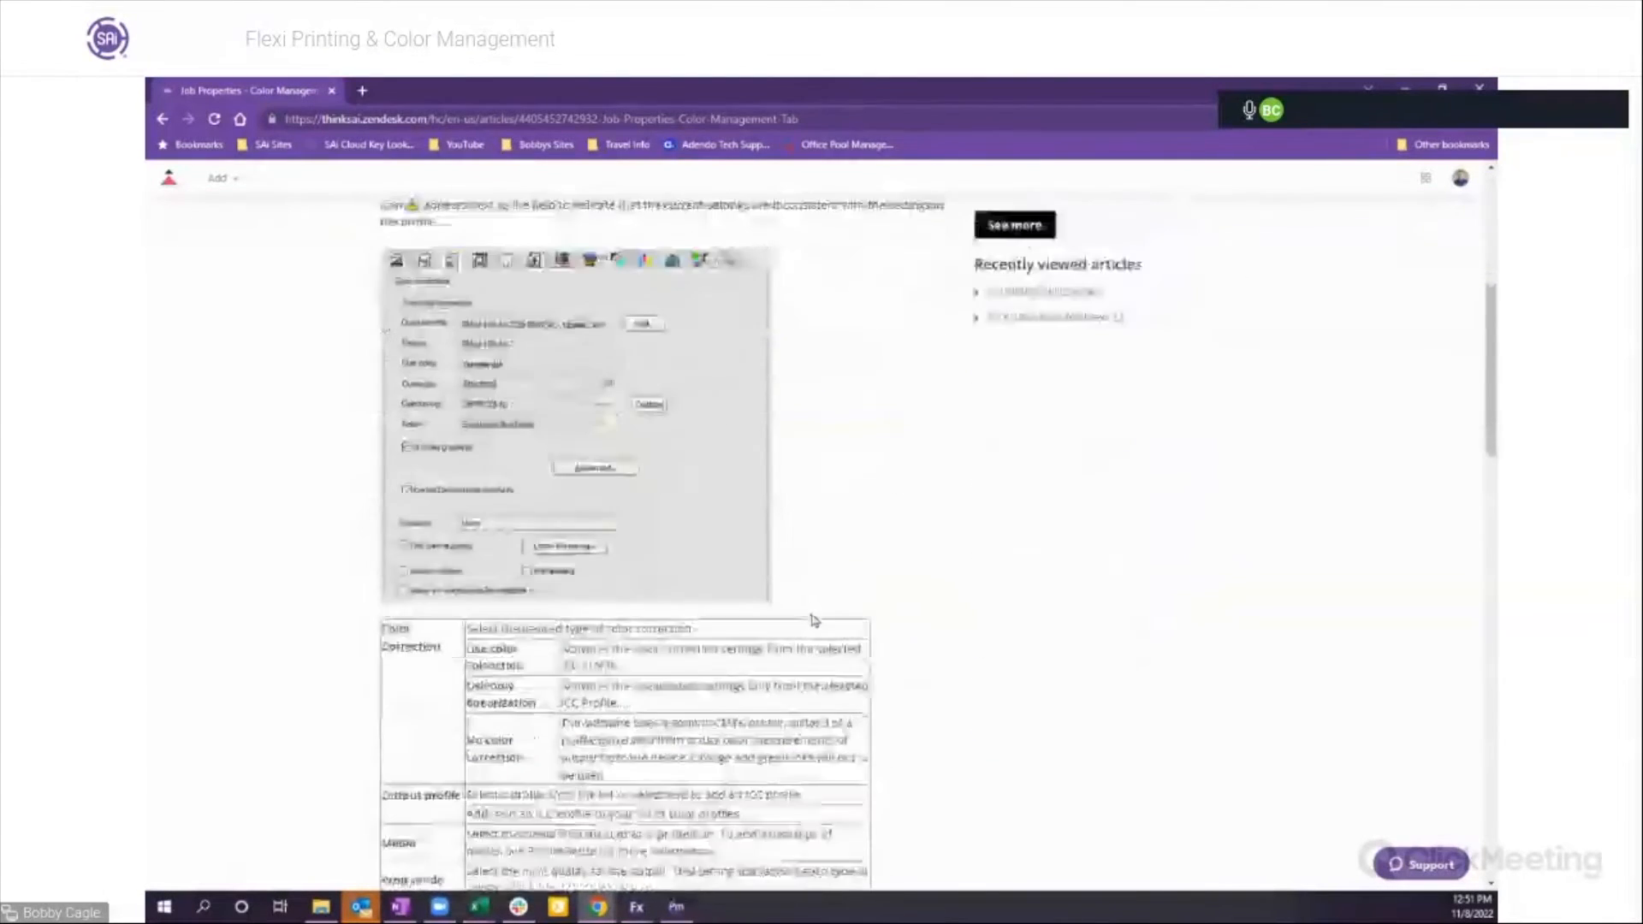
scroll(829, 606, "down", 6)
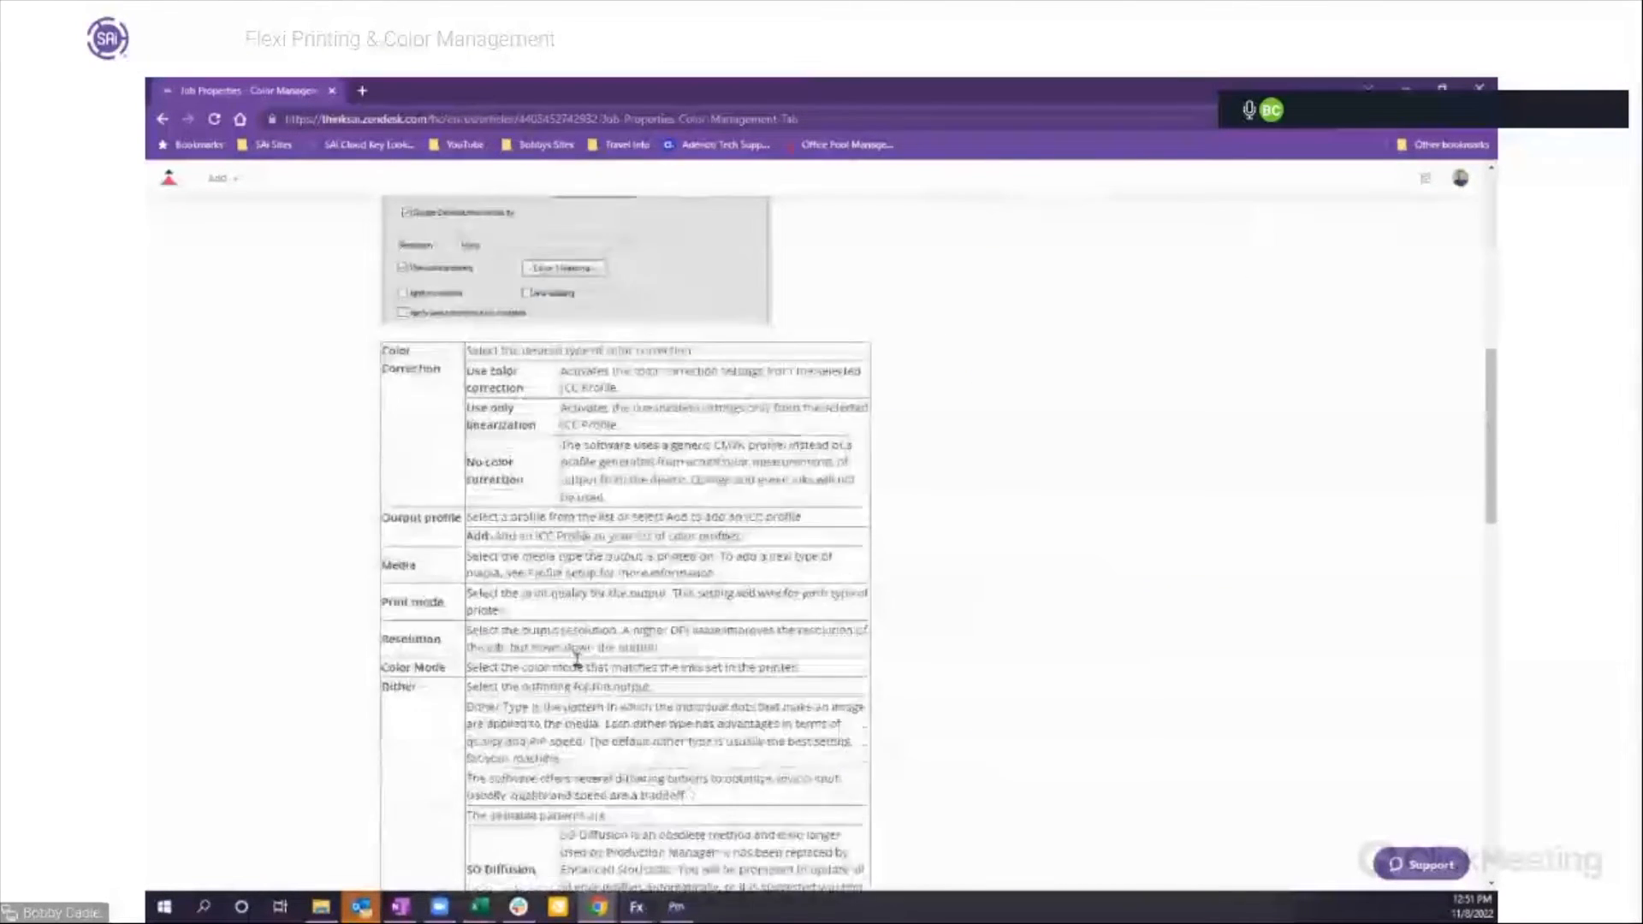
scroll(627, 657, "down", 3)
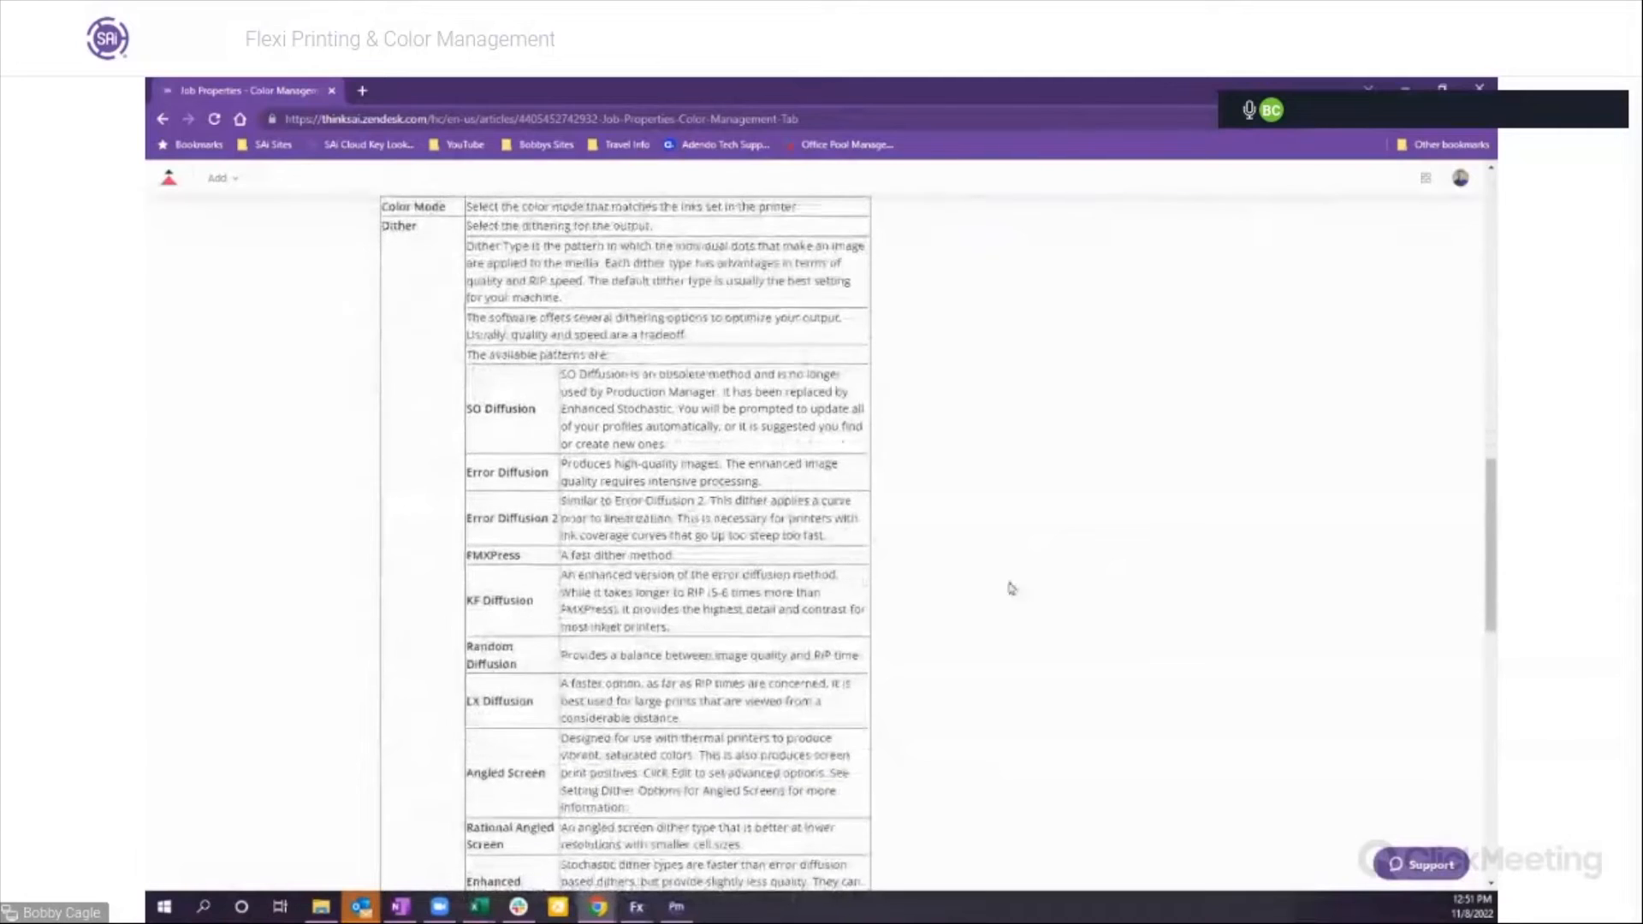
scroll(1061, 605, "up", 5)
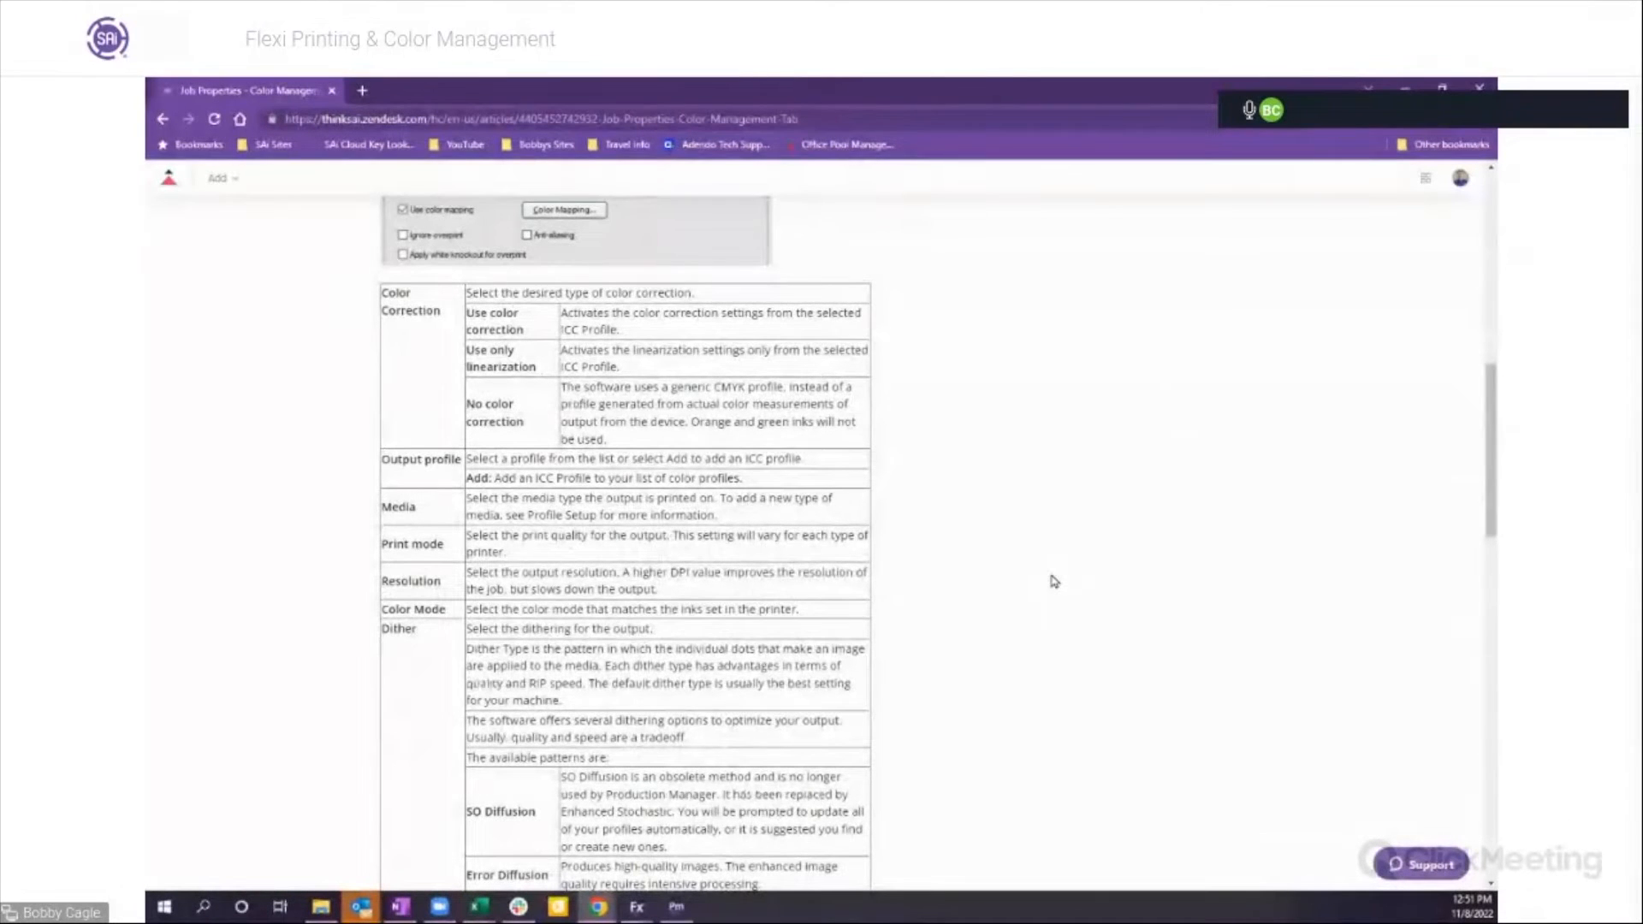
scroll(1055, 582, "up", 6)
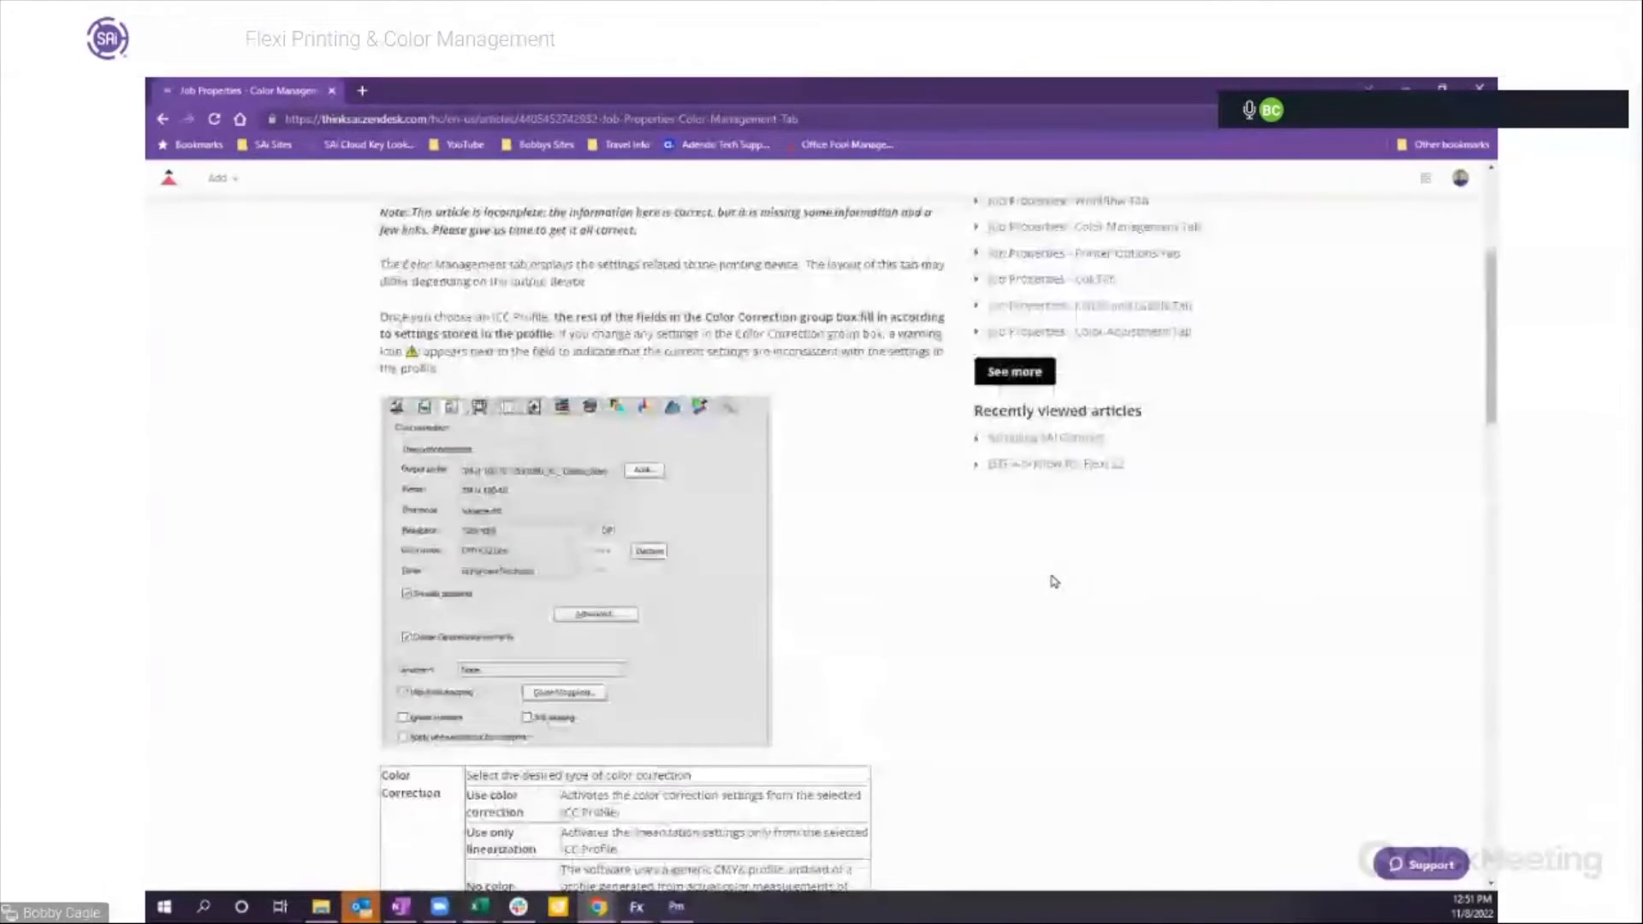
scroll(1052, 580, "up", 4)
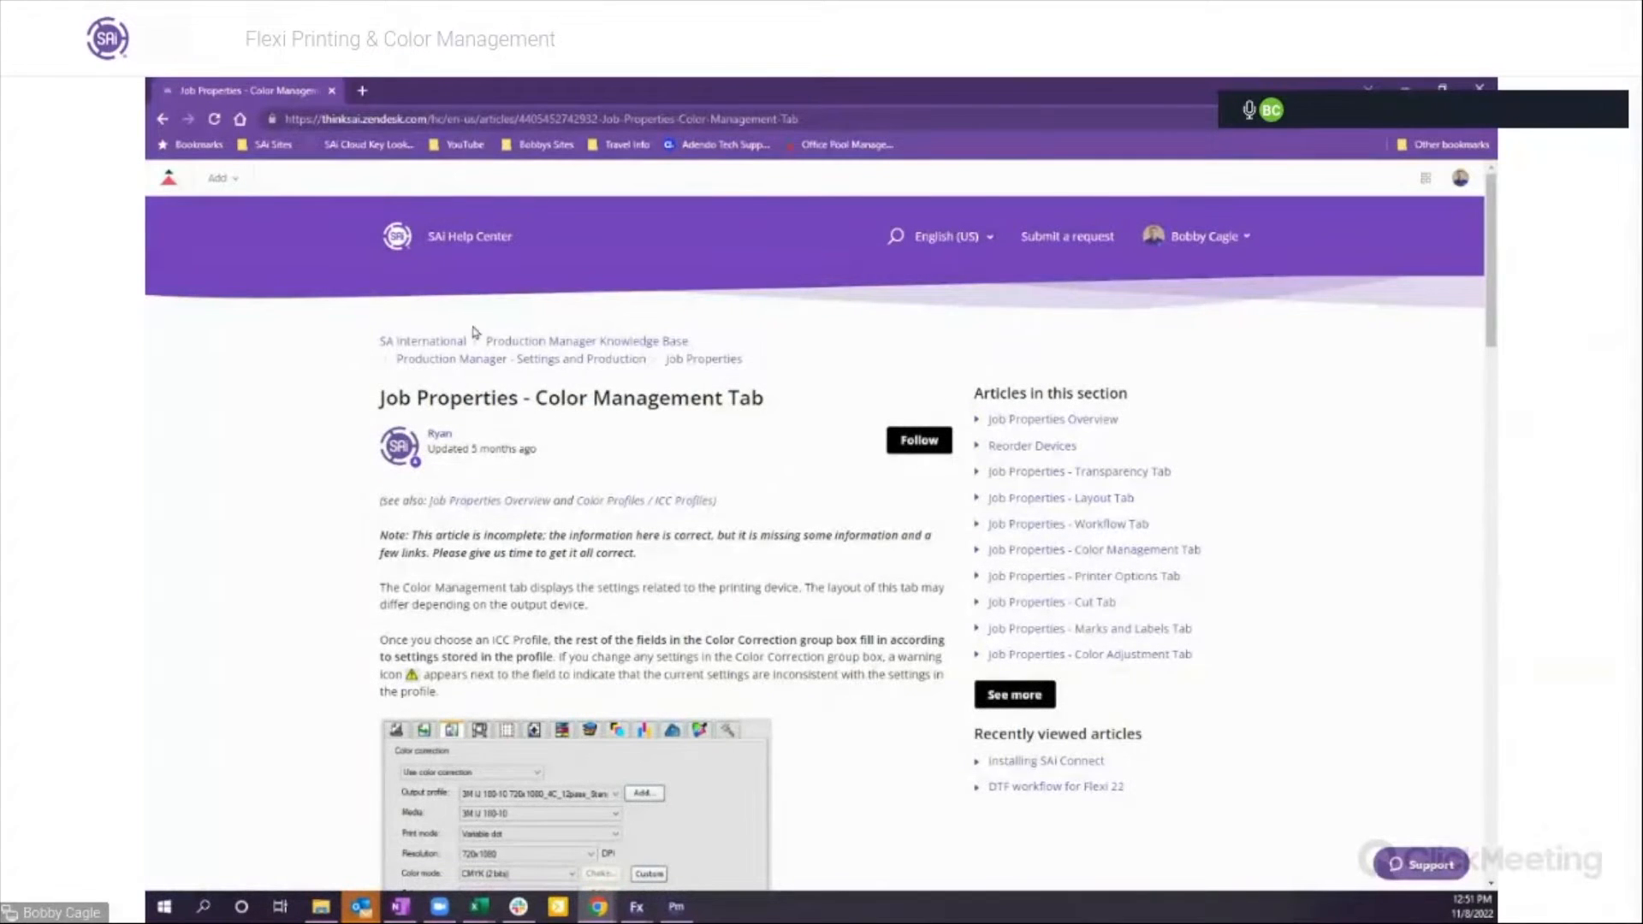
left_click(1406, 88)
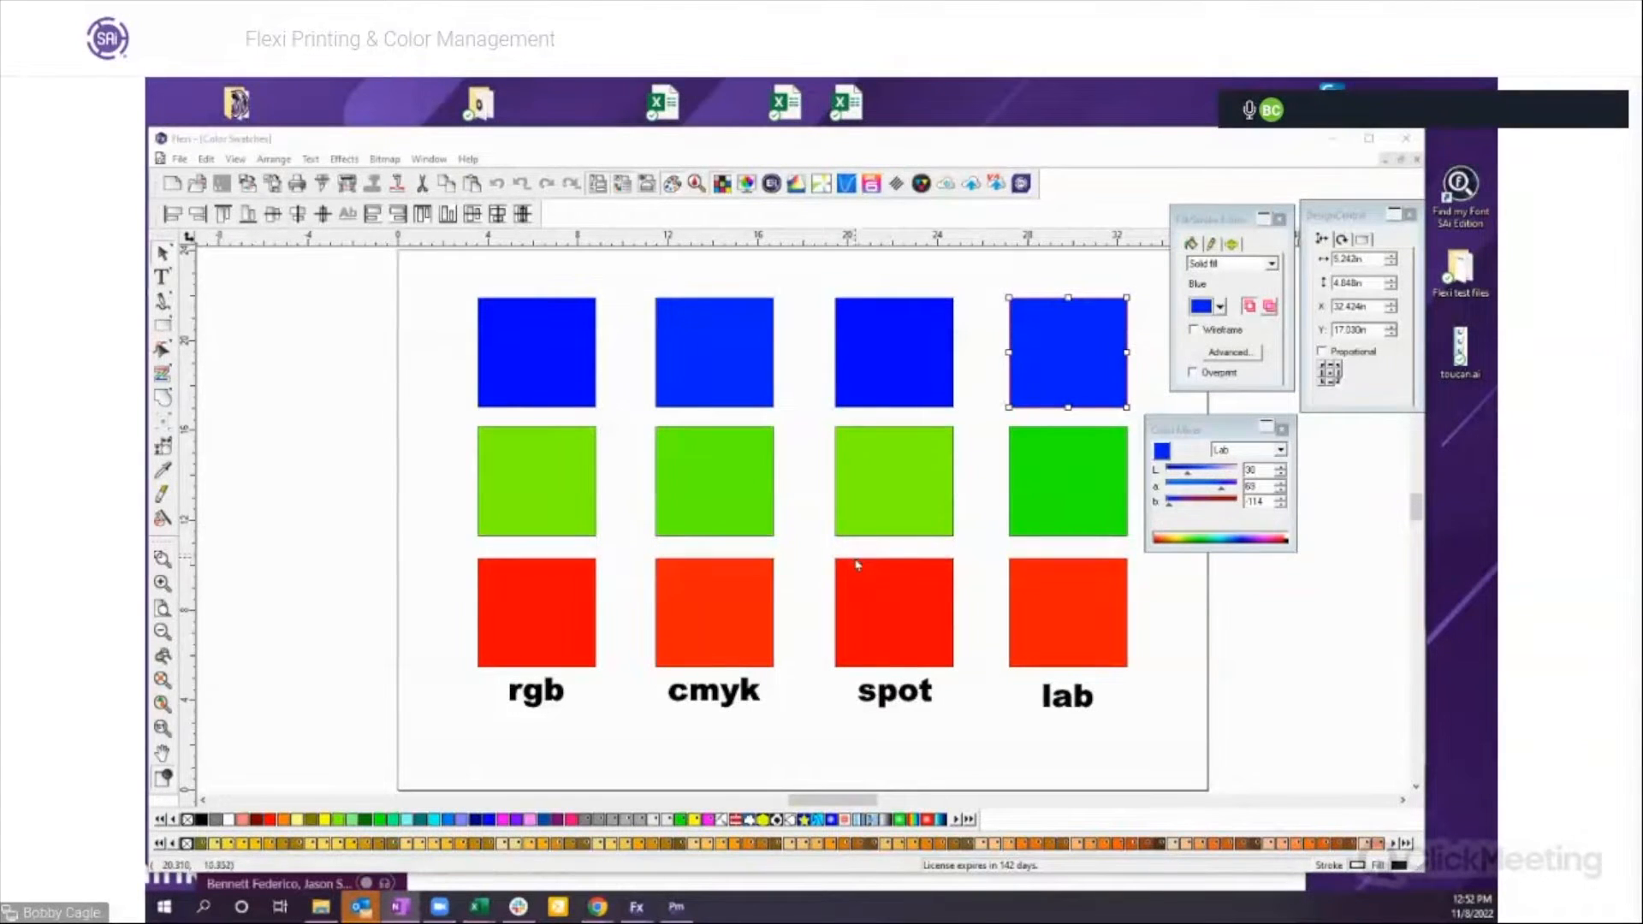
Step: Switch from Color Swatches to the Untitled 1 document and delete the purple rectangle
left_click(510, 366)
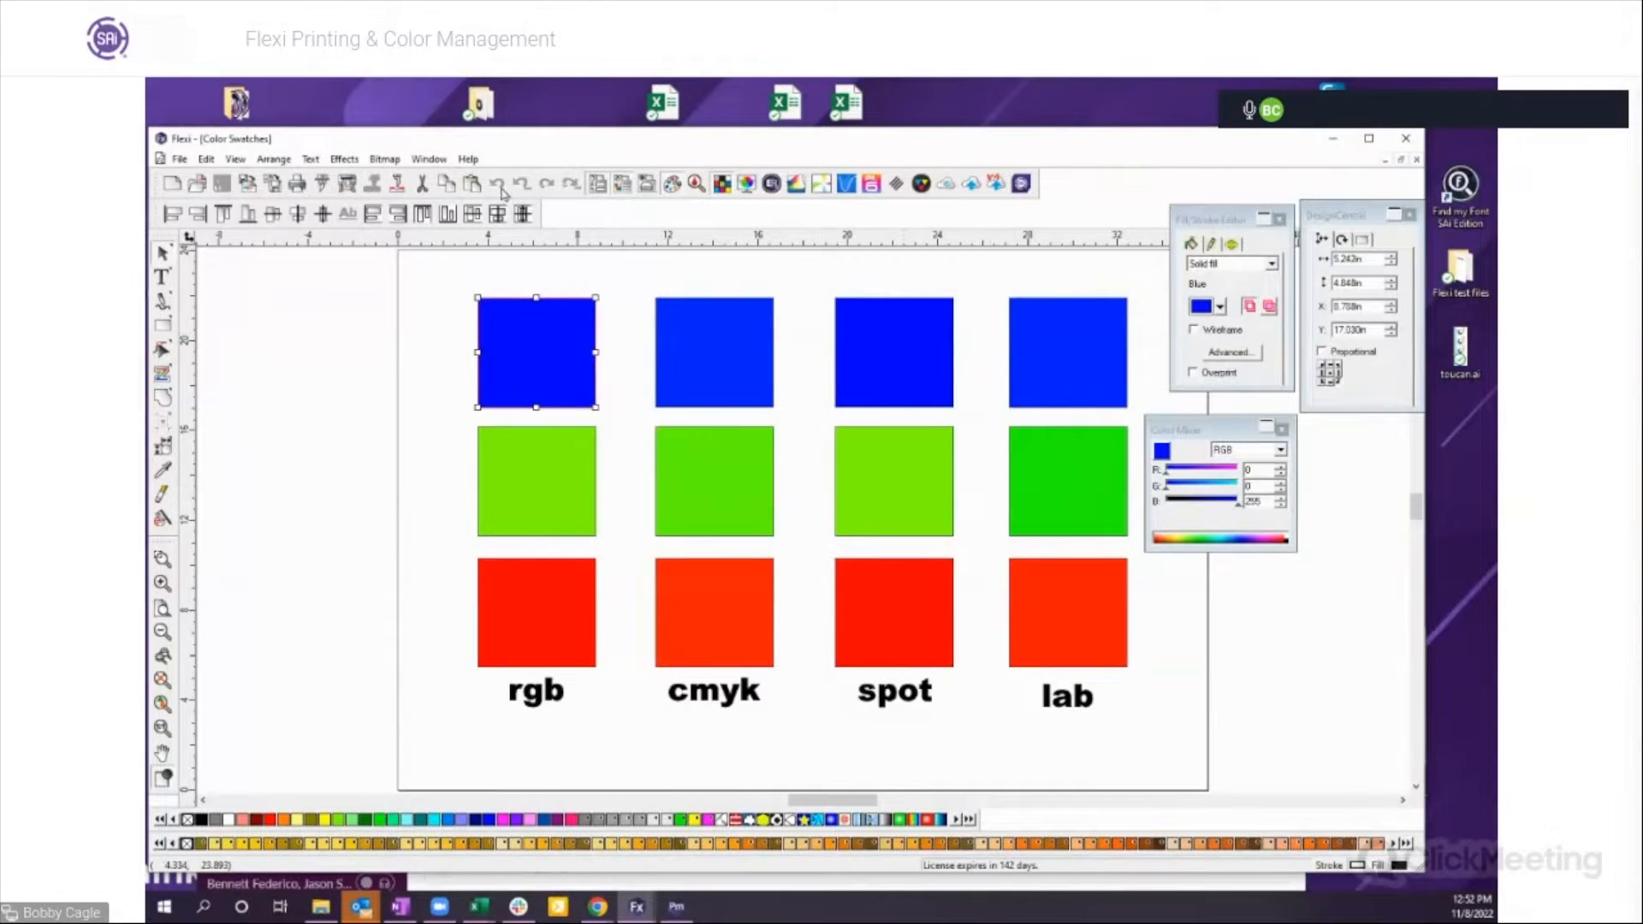
left_click(428, 160)
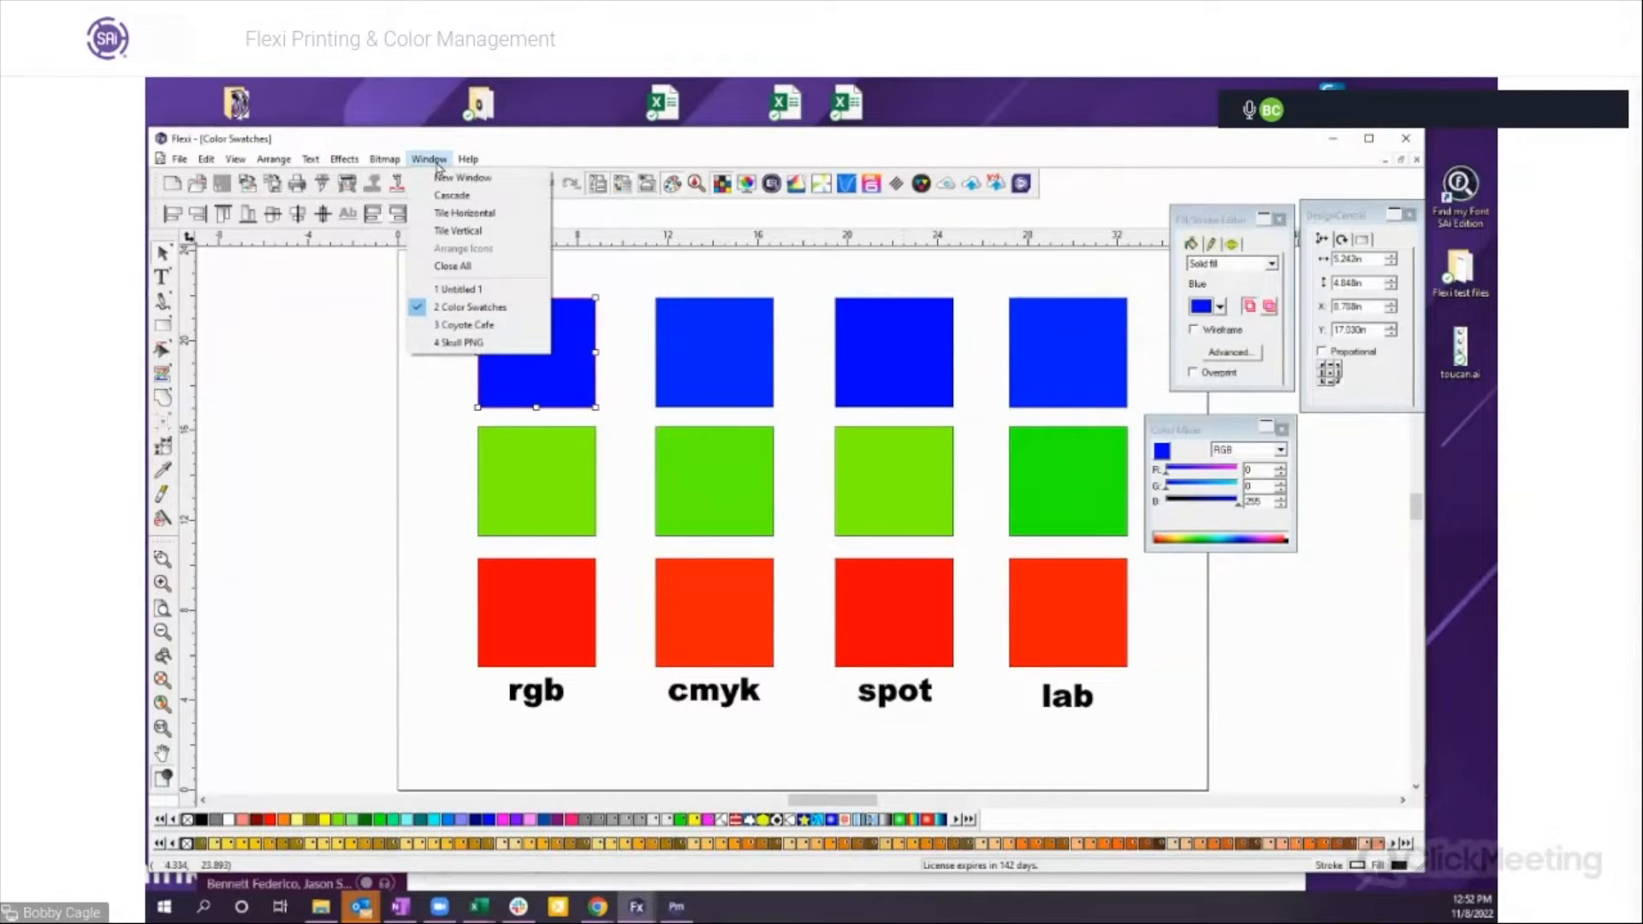
left_click(462, 292)
left_click(576, 428)
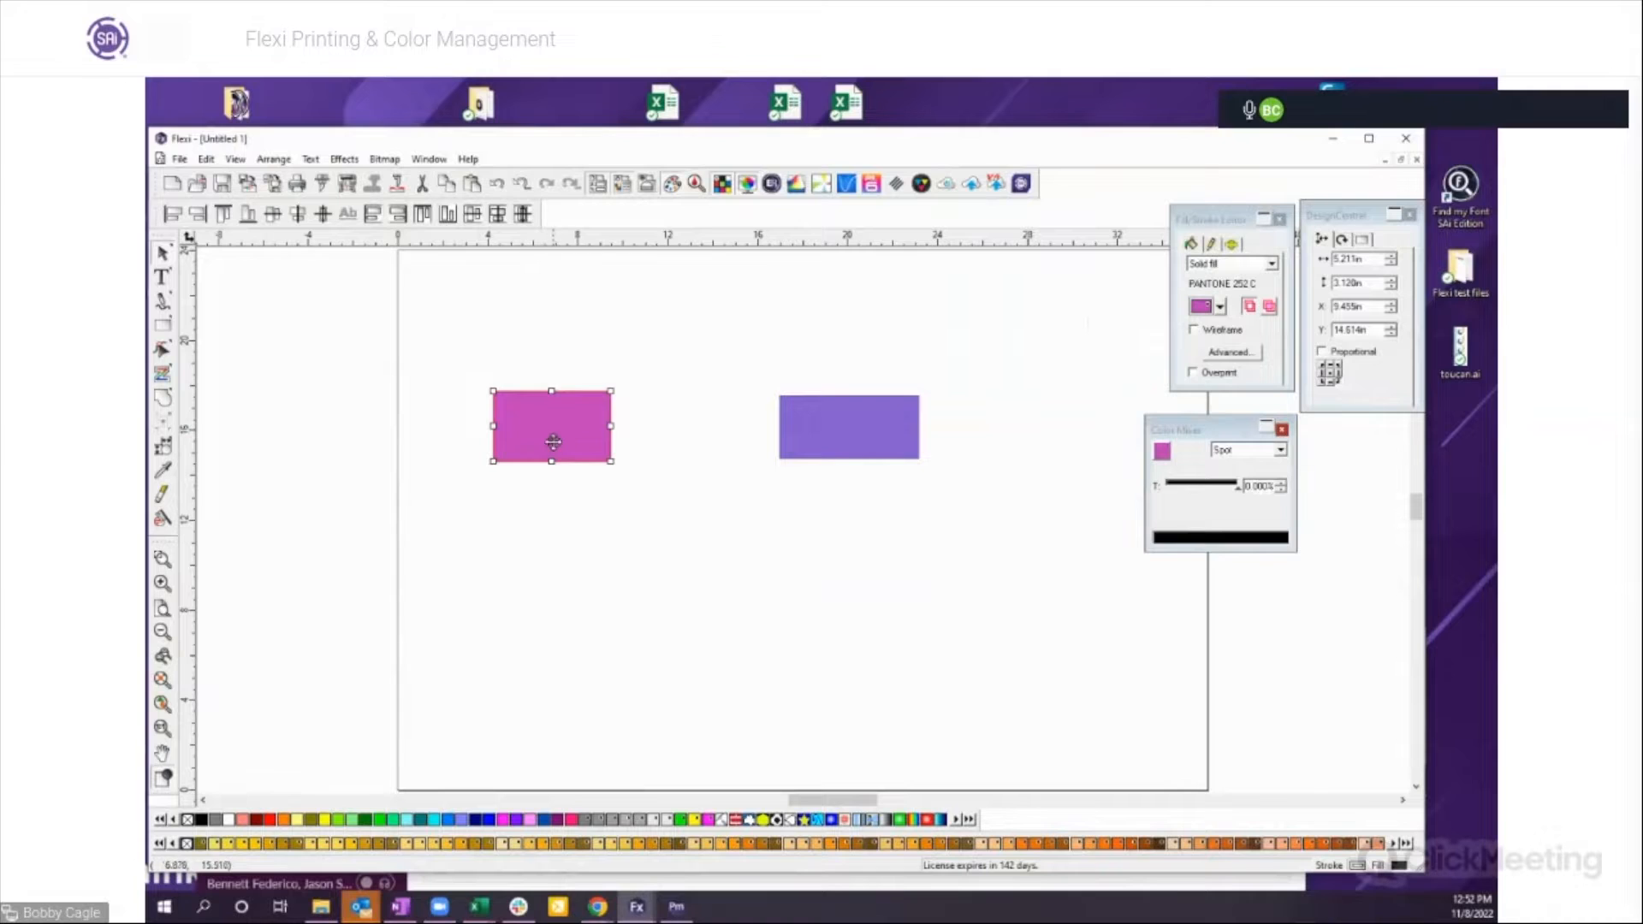
left_click_drag(827, 439, 848, 460)
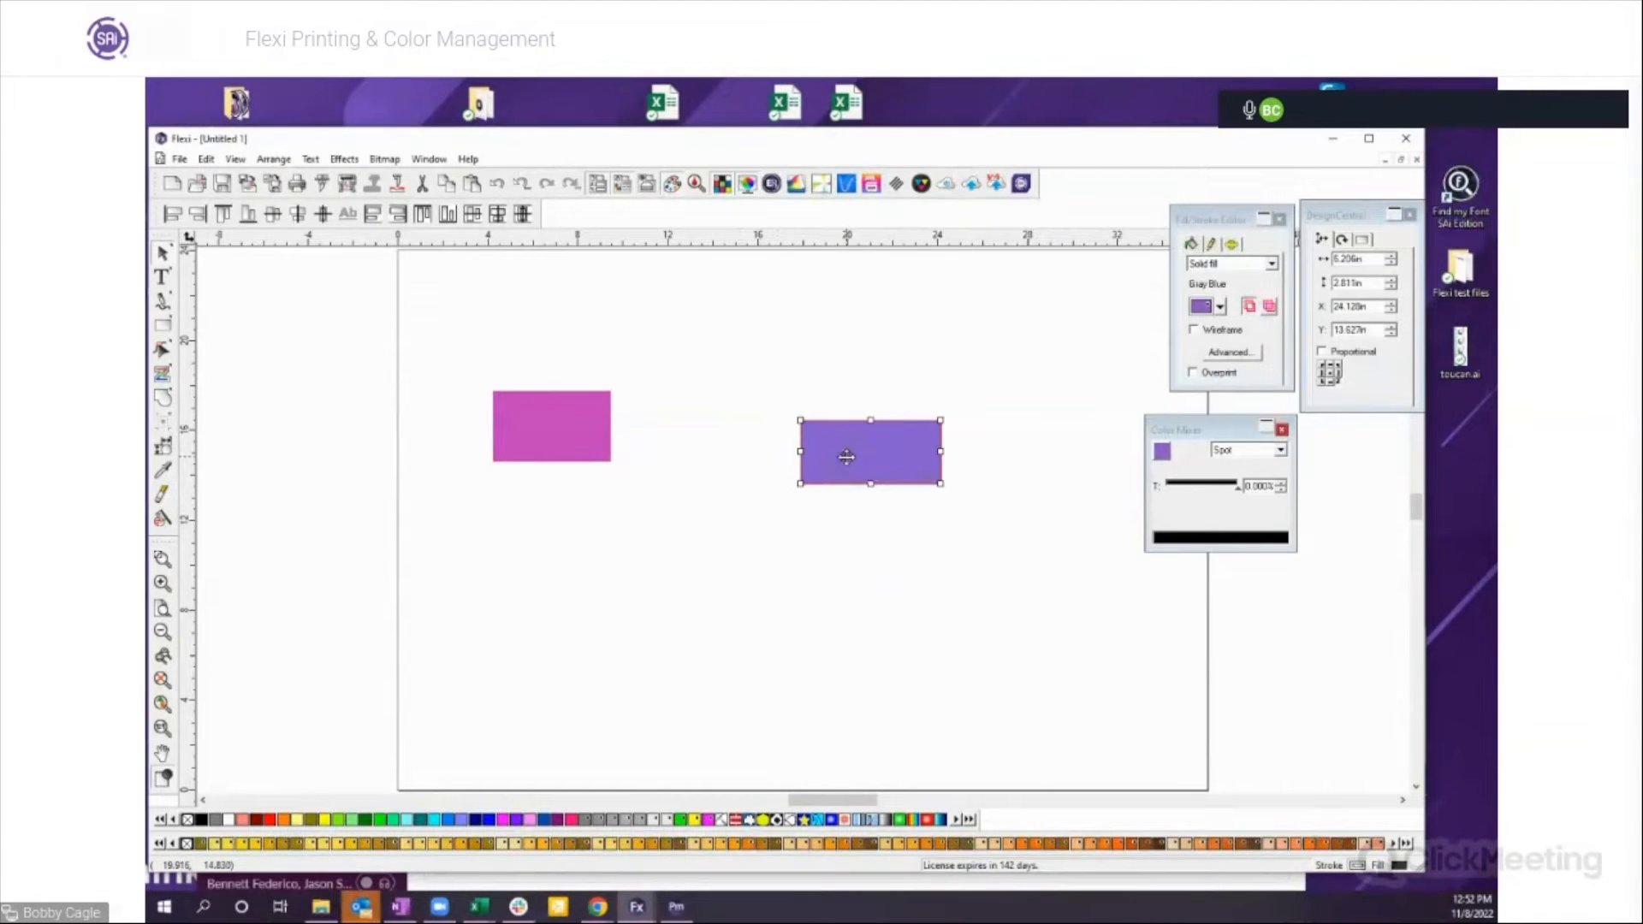
key("Delete")
Step: Open the color search in Color Specs for the PANTONE 252 C rectangle and exclude the Swatch Table from it
left_click_drag(482, 374, 639, 502)
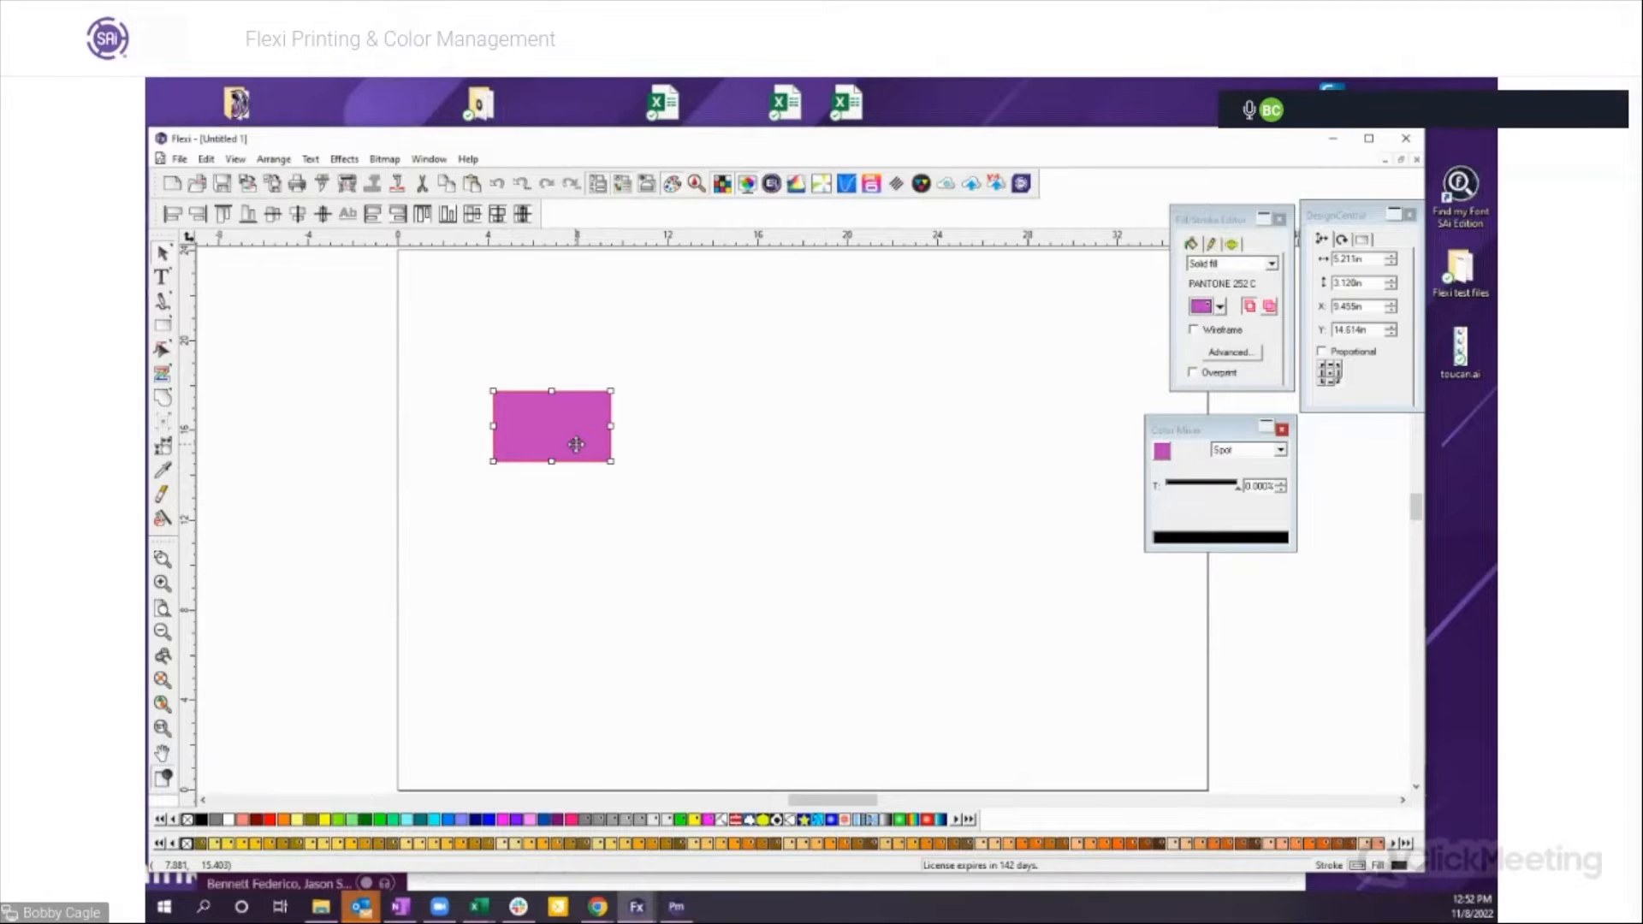
left_click(698, 186)
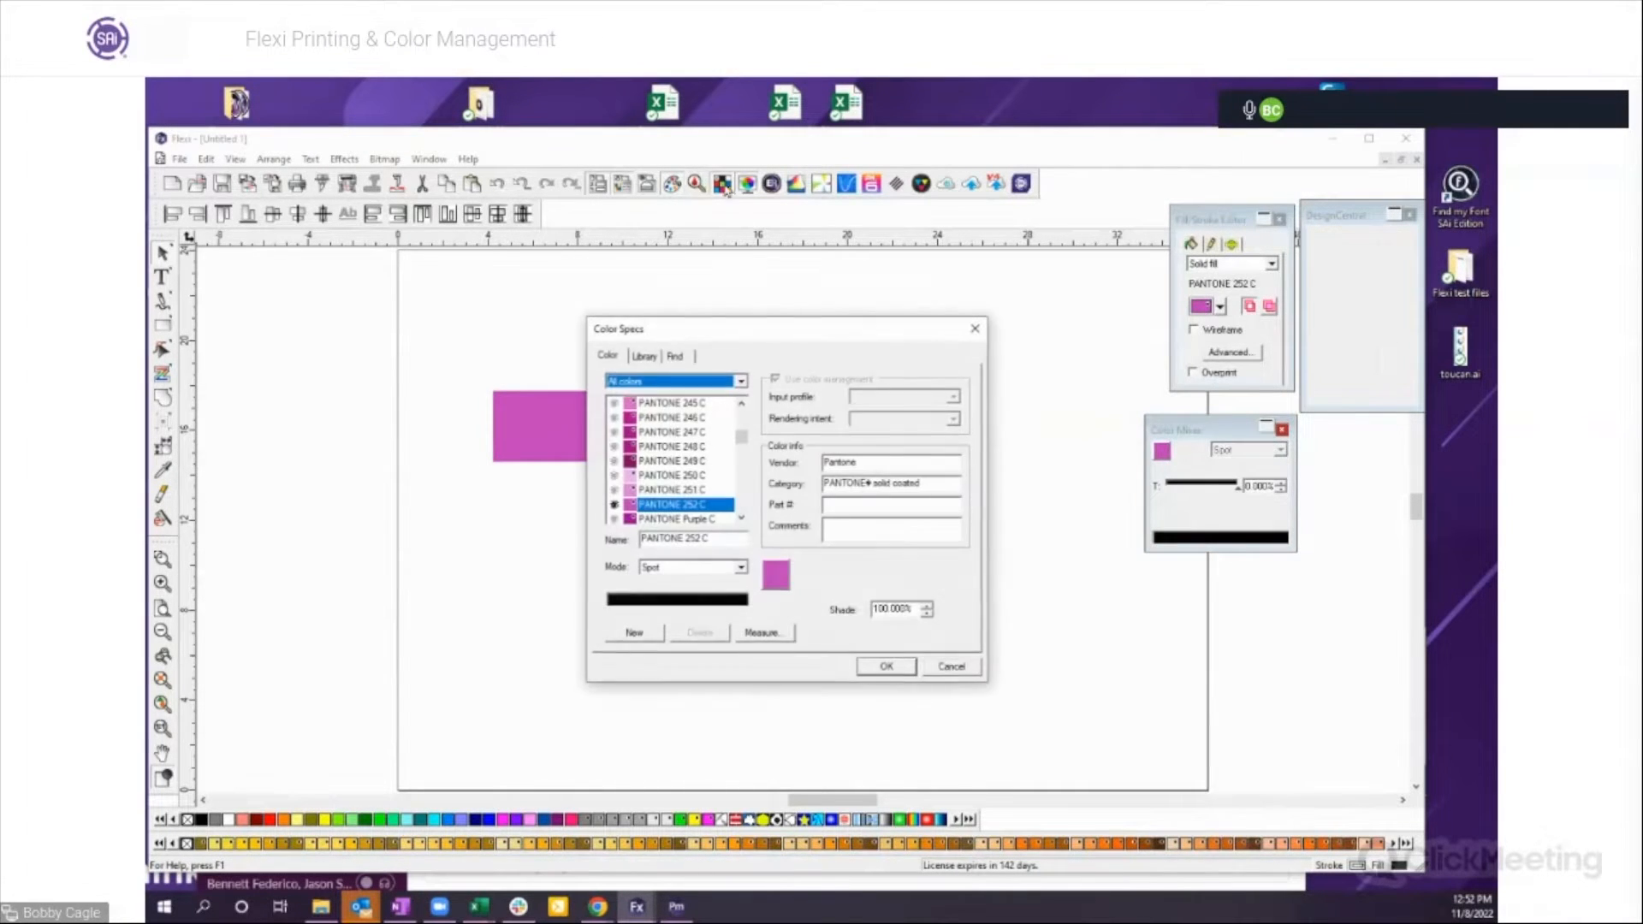
left_click_drag(725, 342, 860, 265)
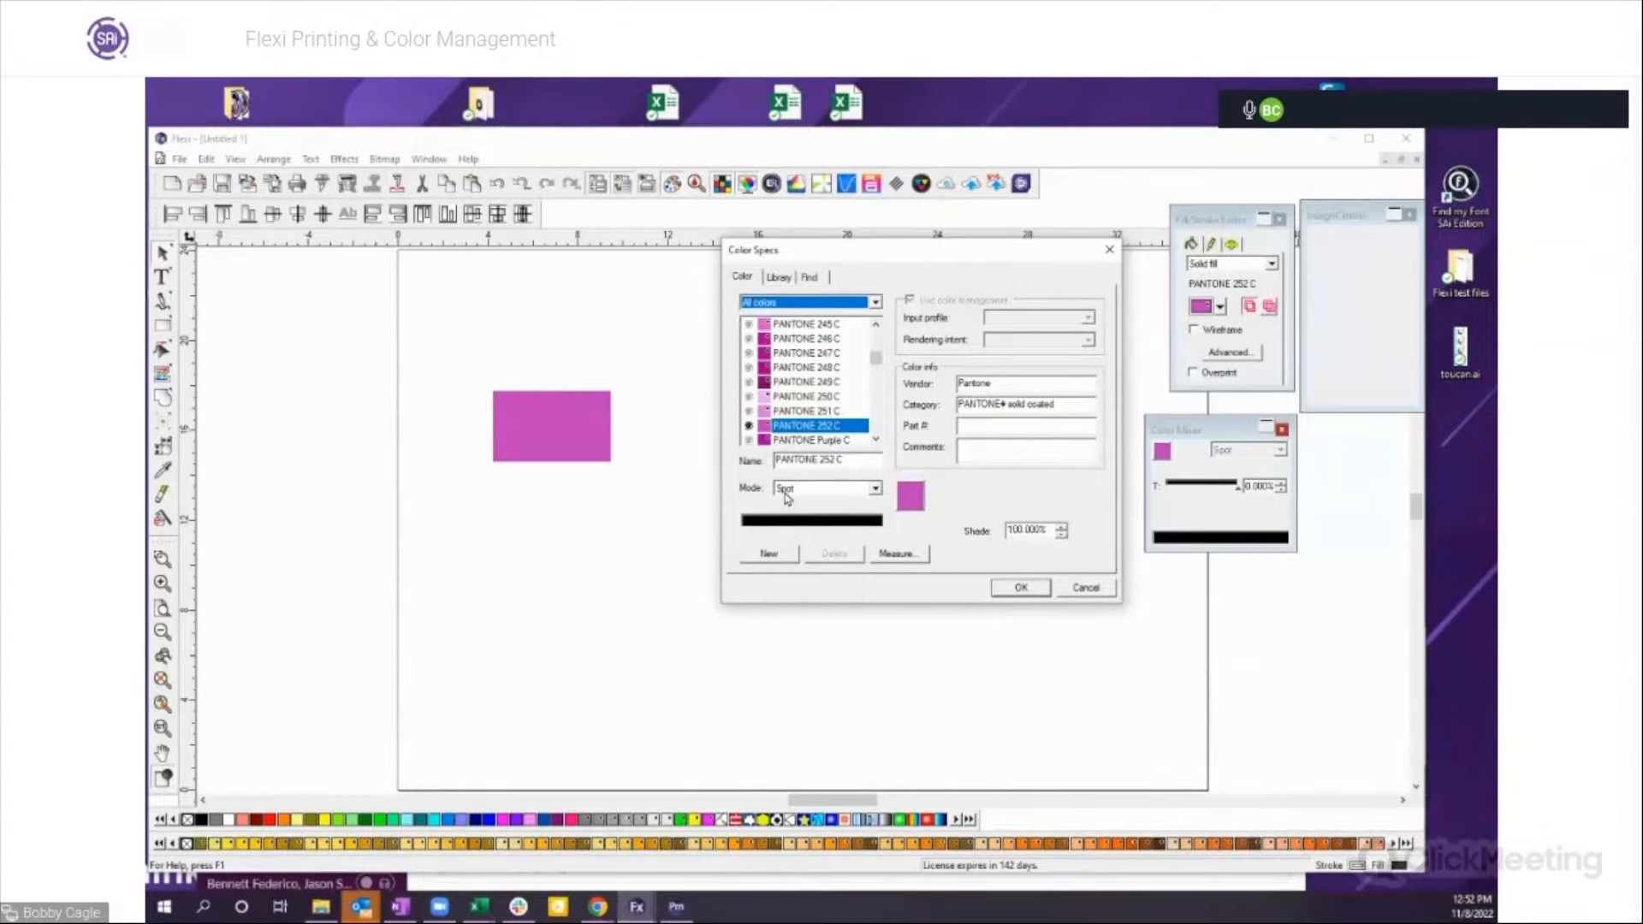
left_click(815, 277)
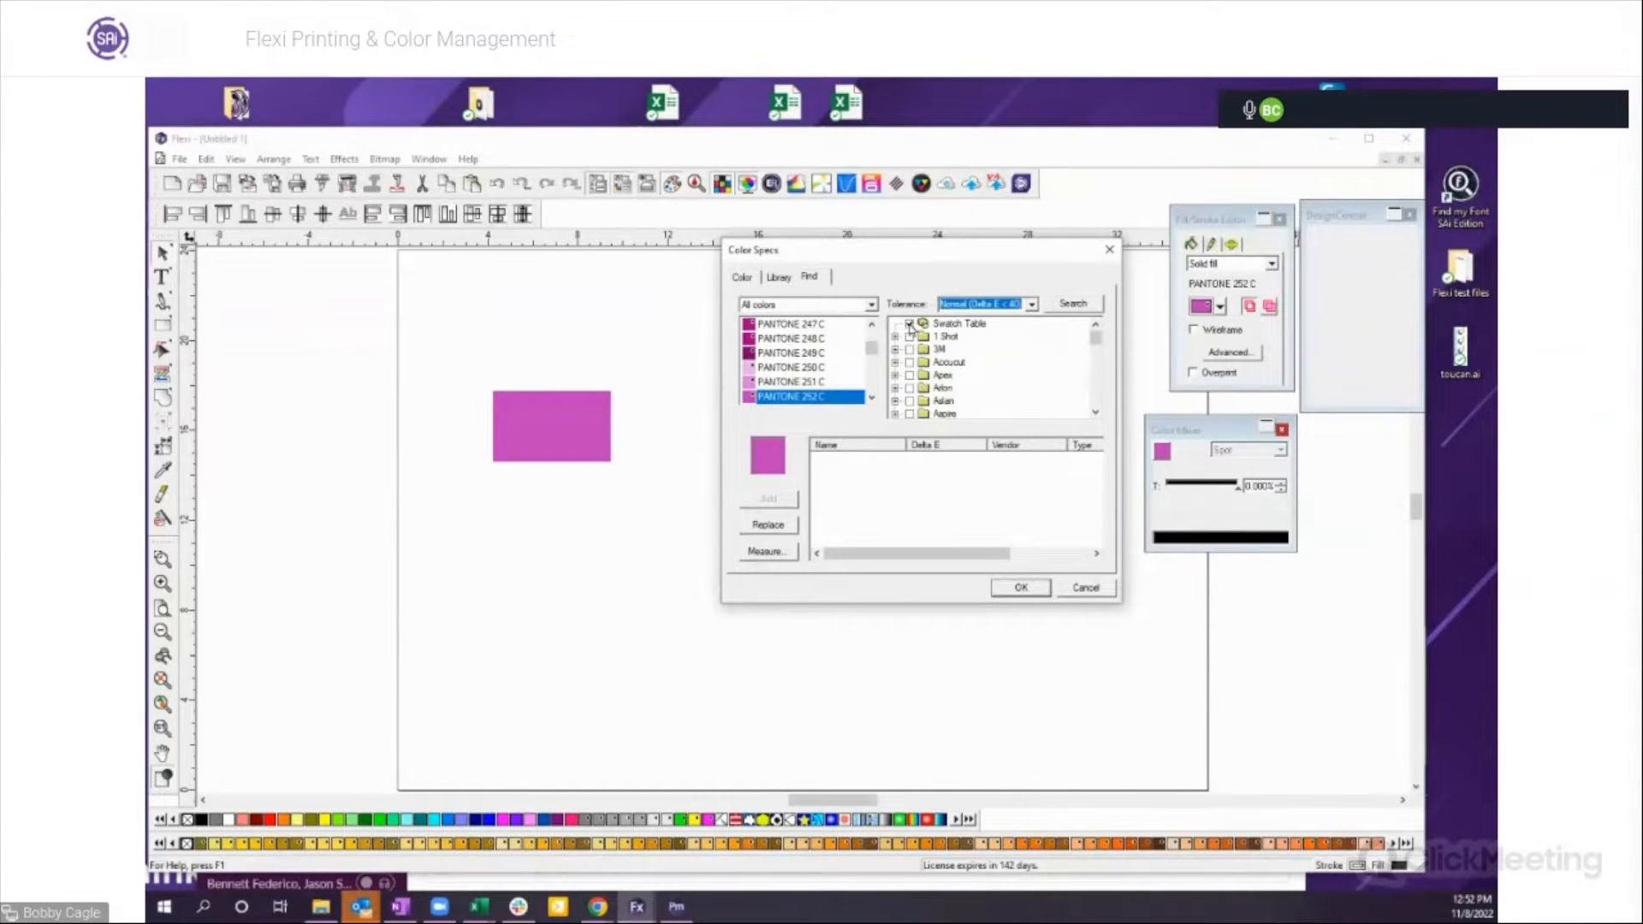
left_click(911, 325)
Step: Try to set the Oracal 851 color library as the only search source, and close Color Specs
scroll(980, 408, "down", 1)
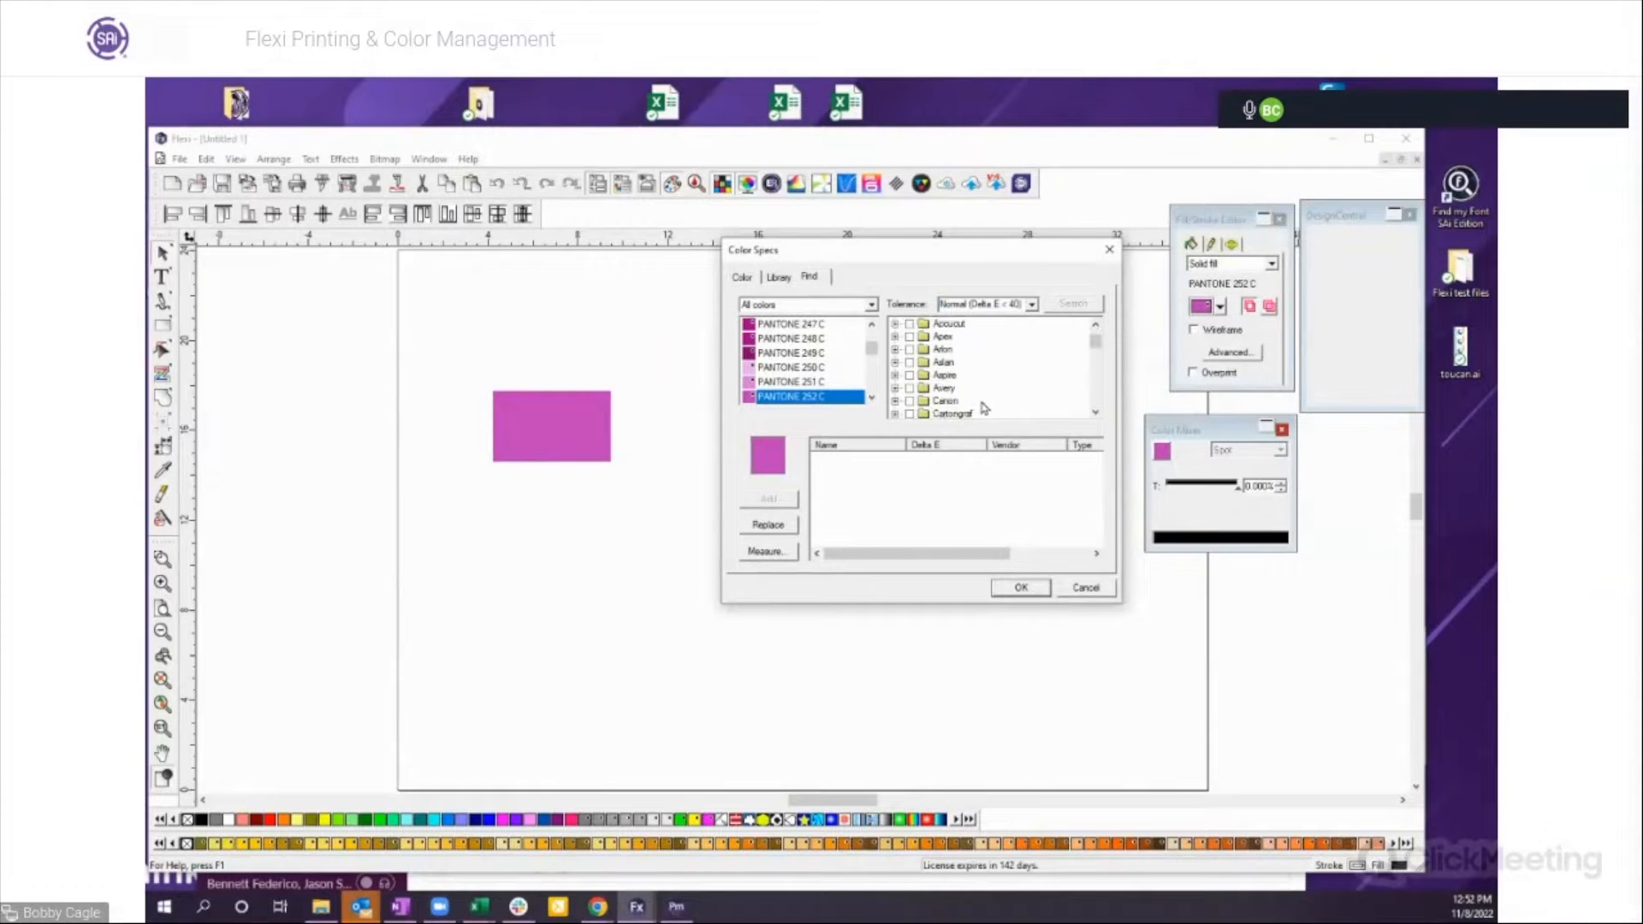
scroll(993, 400, "down", 2)
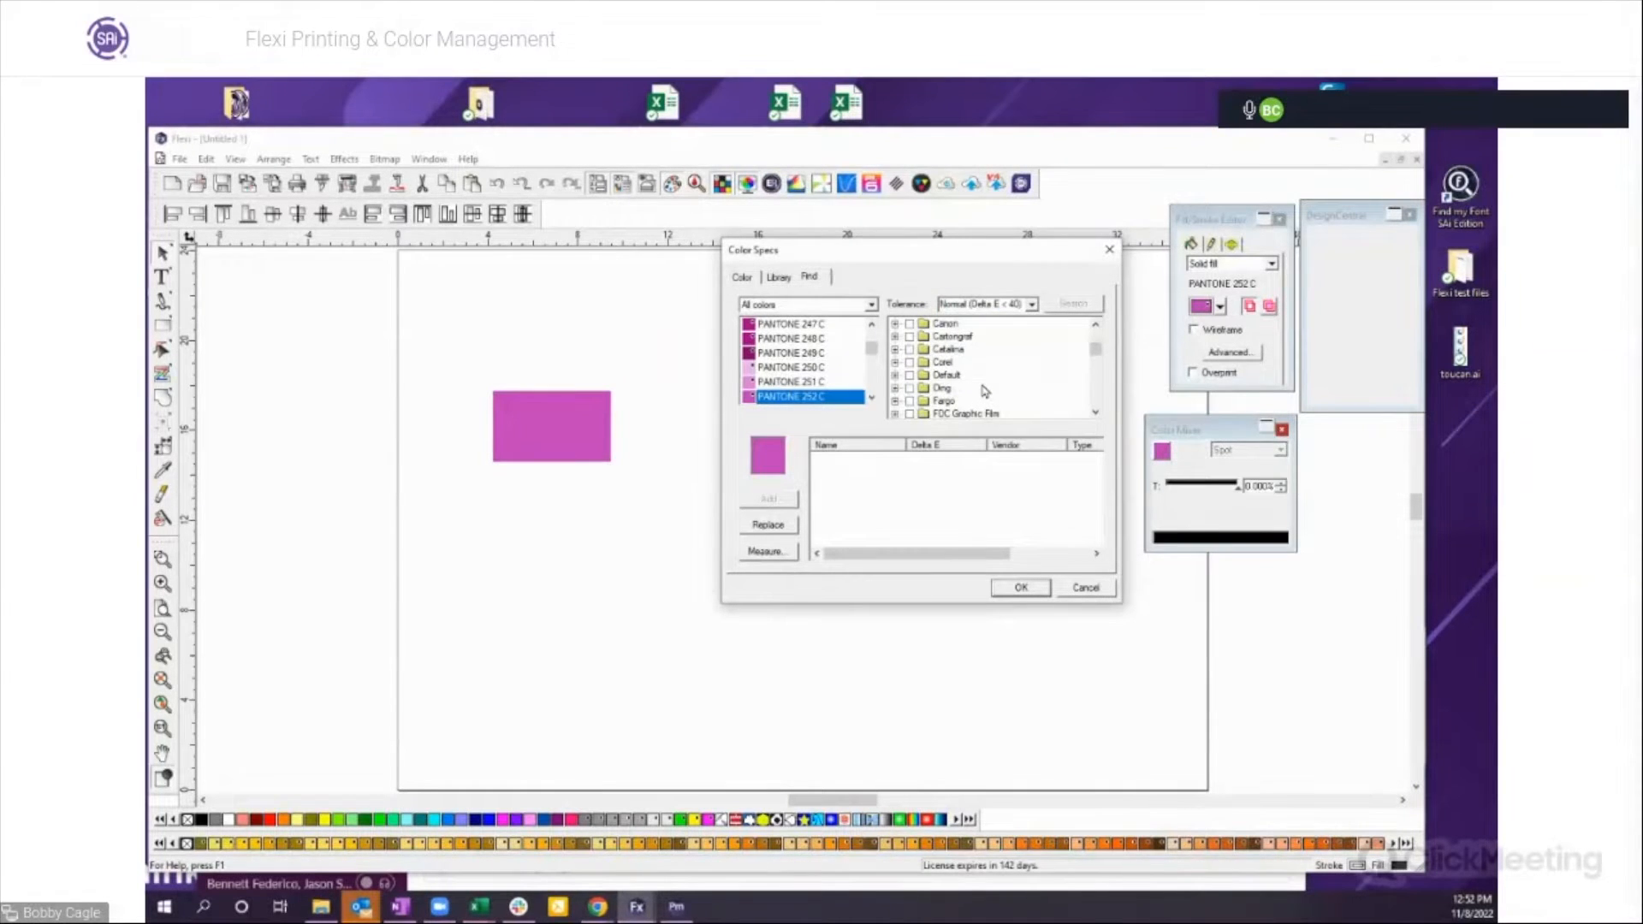
scroll(984, 392, "down", 1)
scroll(984, 392, "down", 4)
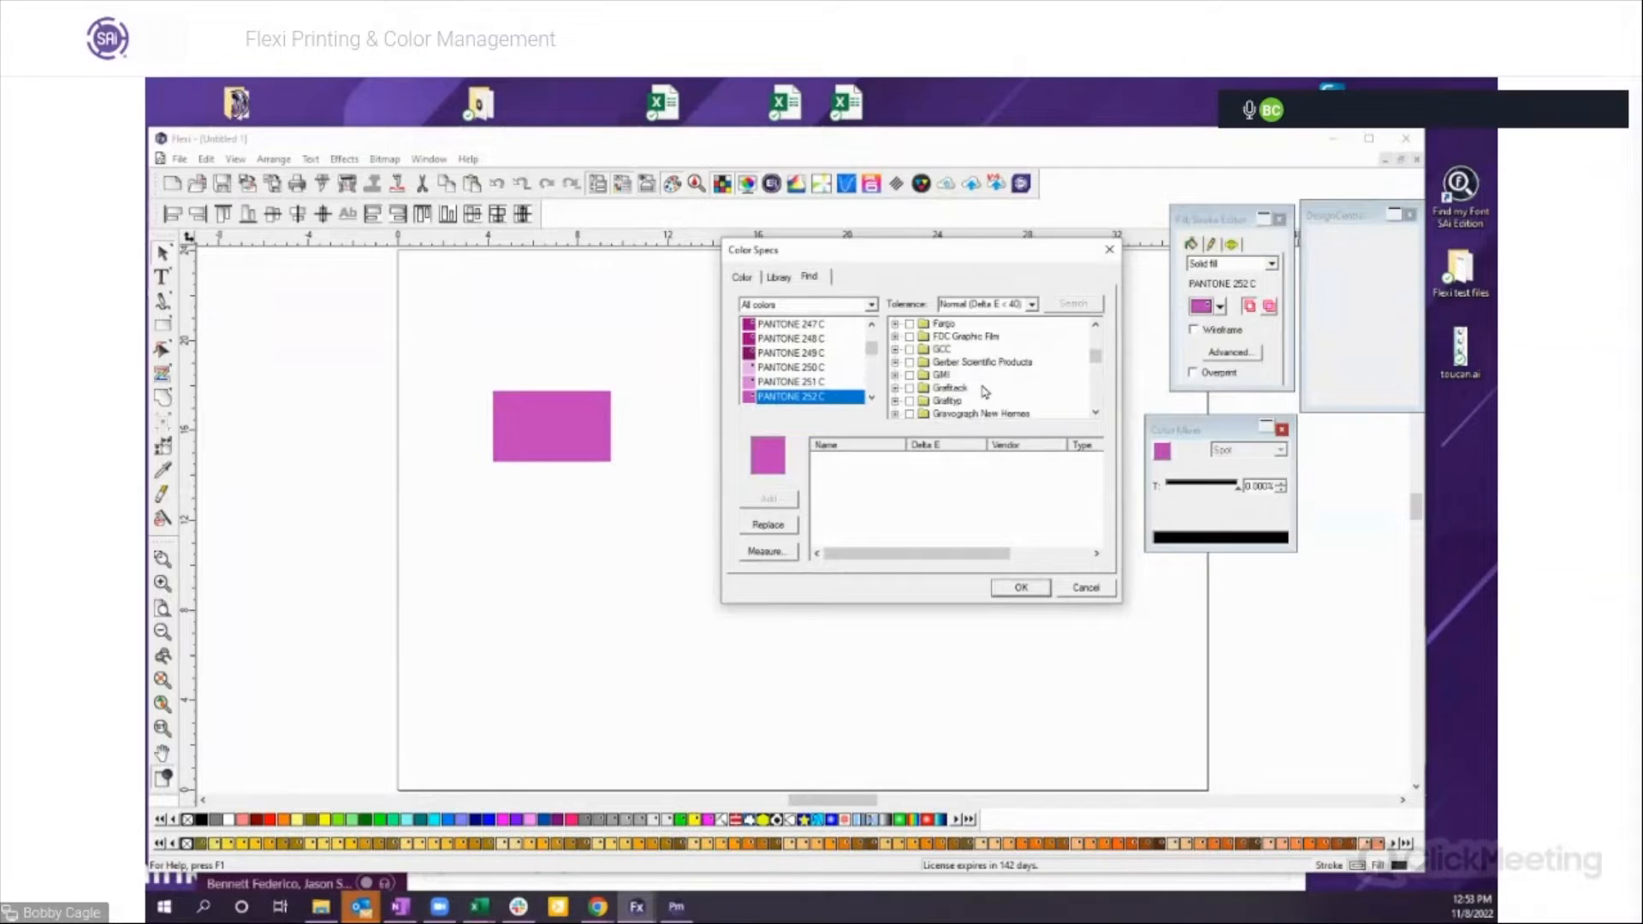
scroll(989, 393, "down", 1)
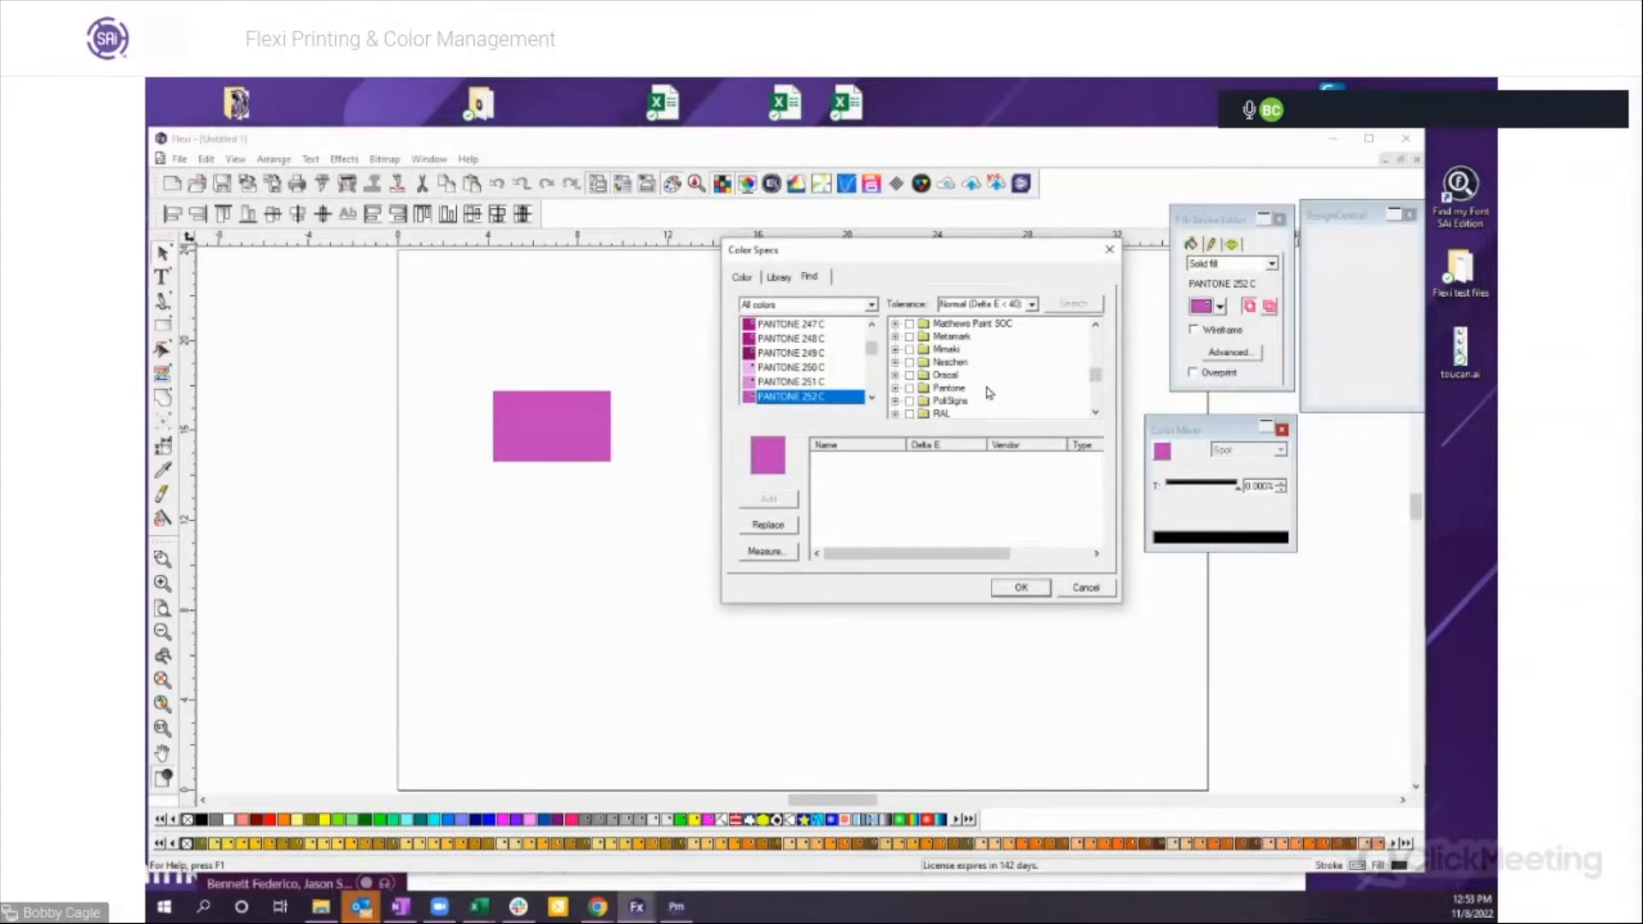
left_click(896, 375)
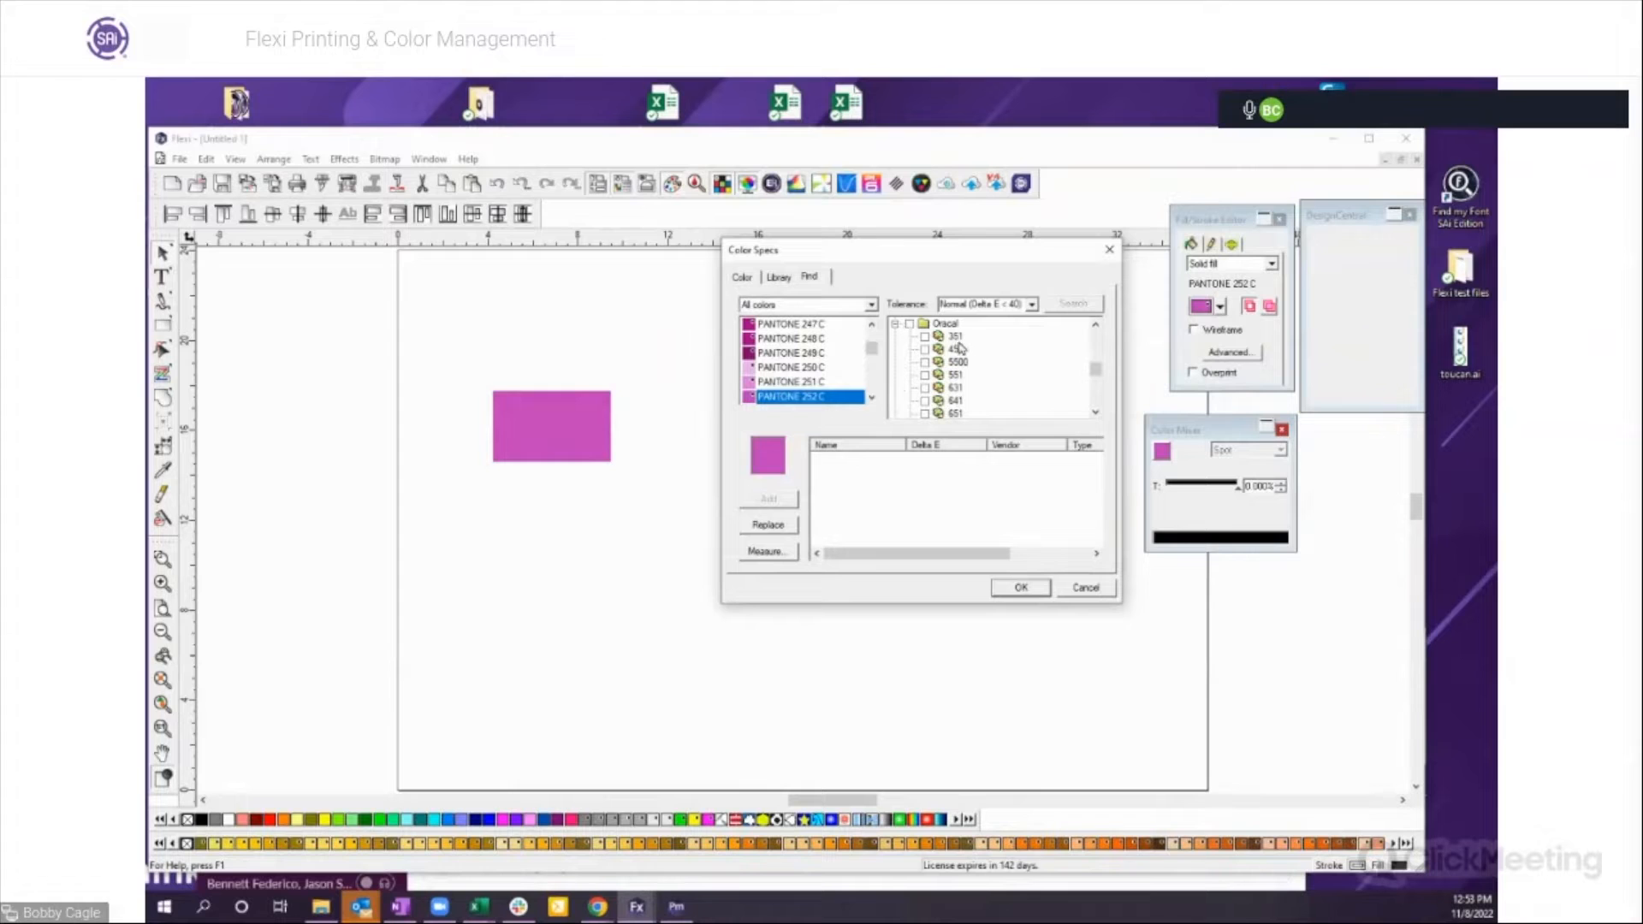
scroll(948, 385, "down", 1)
scroll(971, 407, "down", 1)
left_click(925, 416)
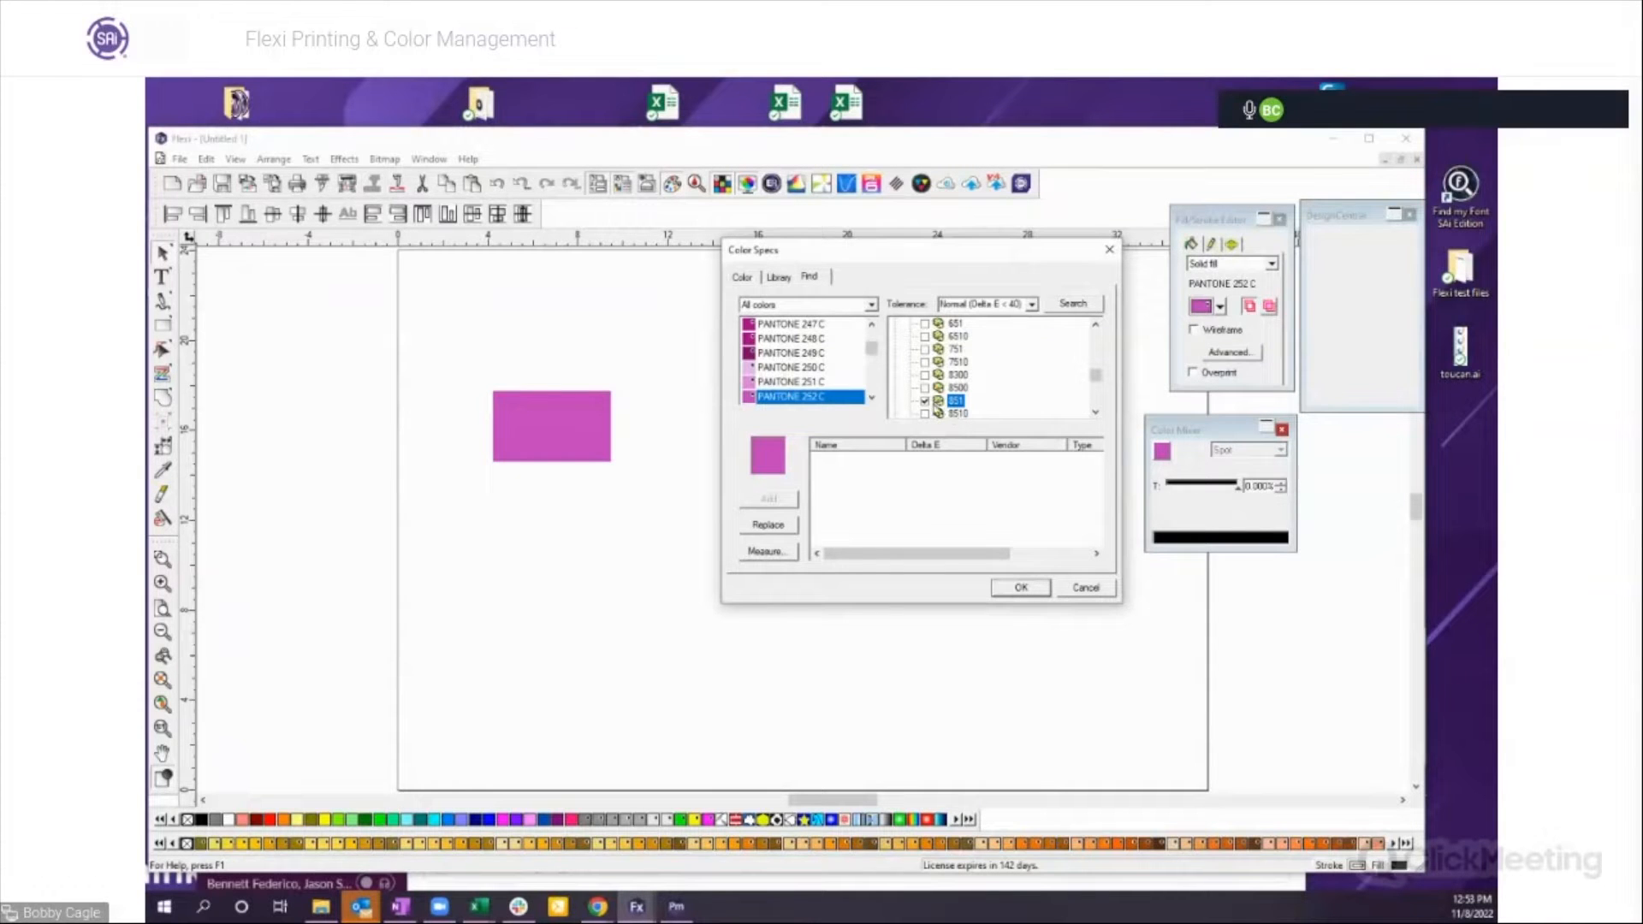
left_click(1021, 590)
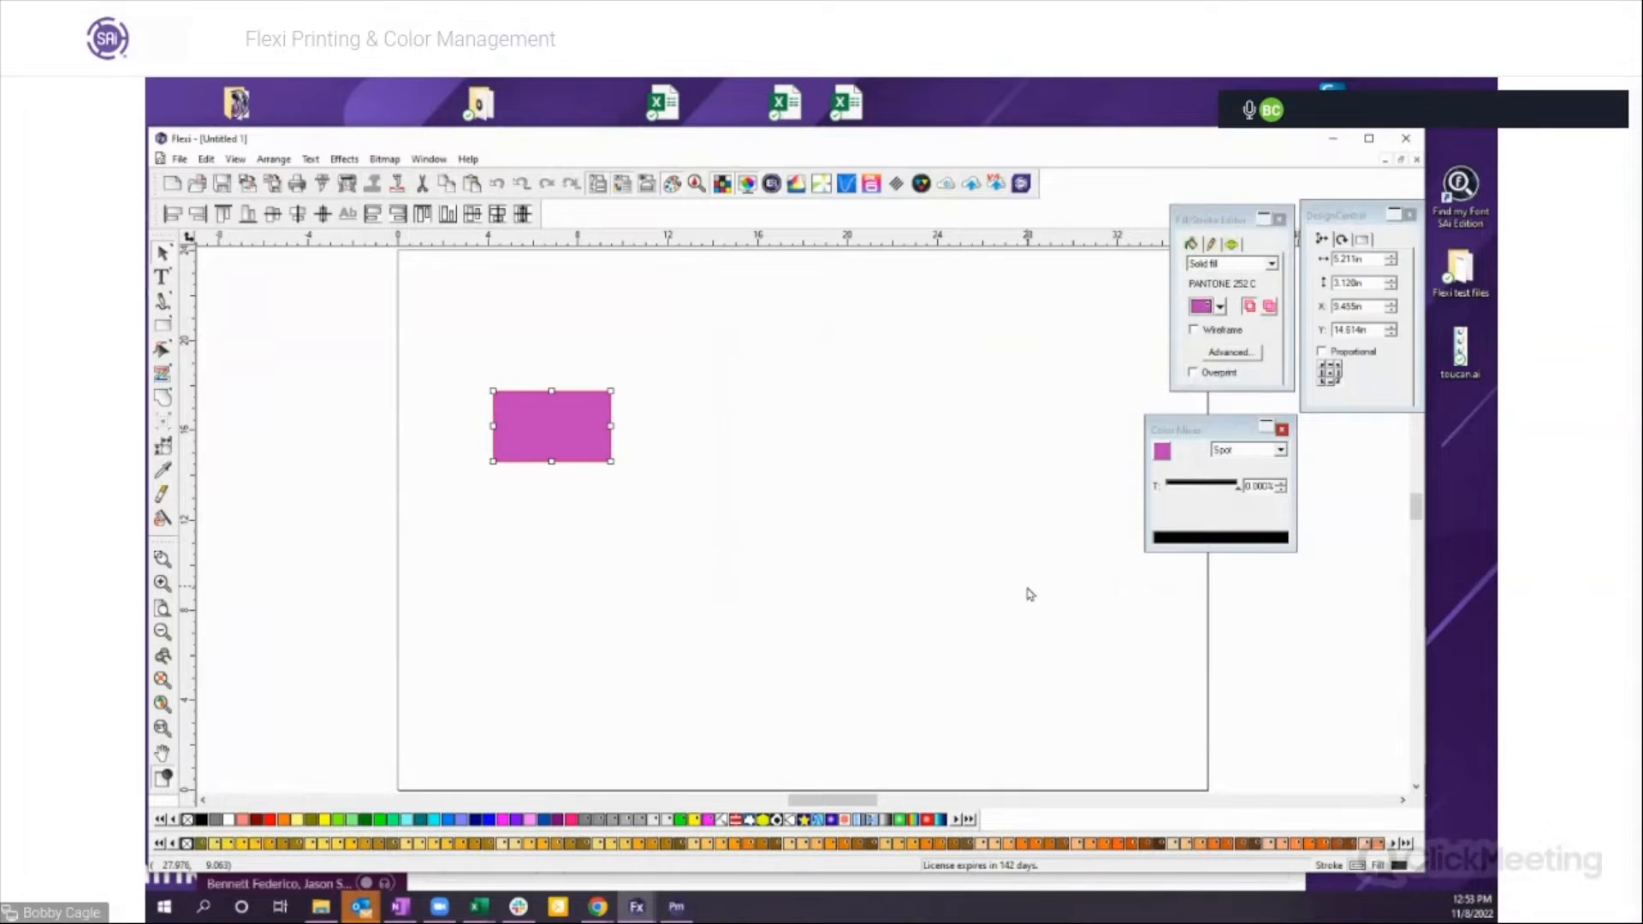
Step: Clear the selection, reopen the color search in Color Specs and search the Swatch Table for matches to Black with Good (Delta E < 20) tolerance
left_click(650, 910)
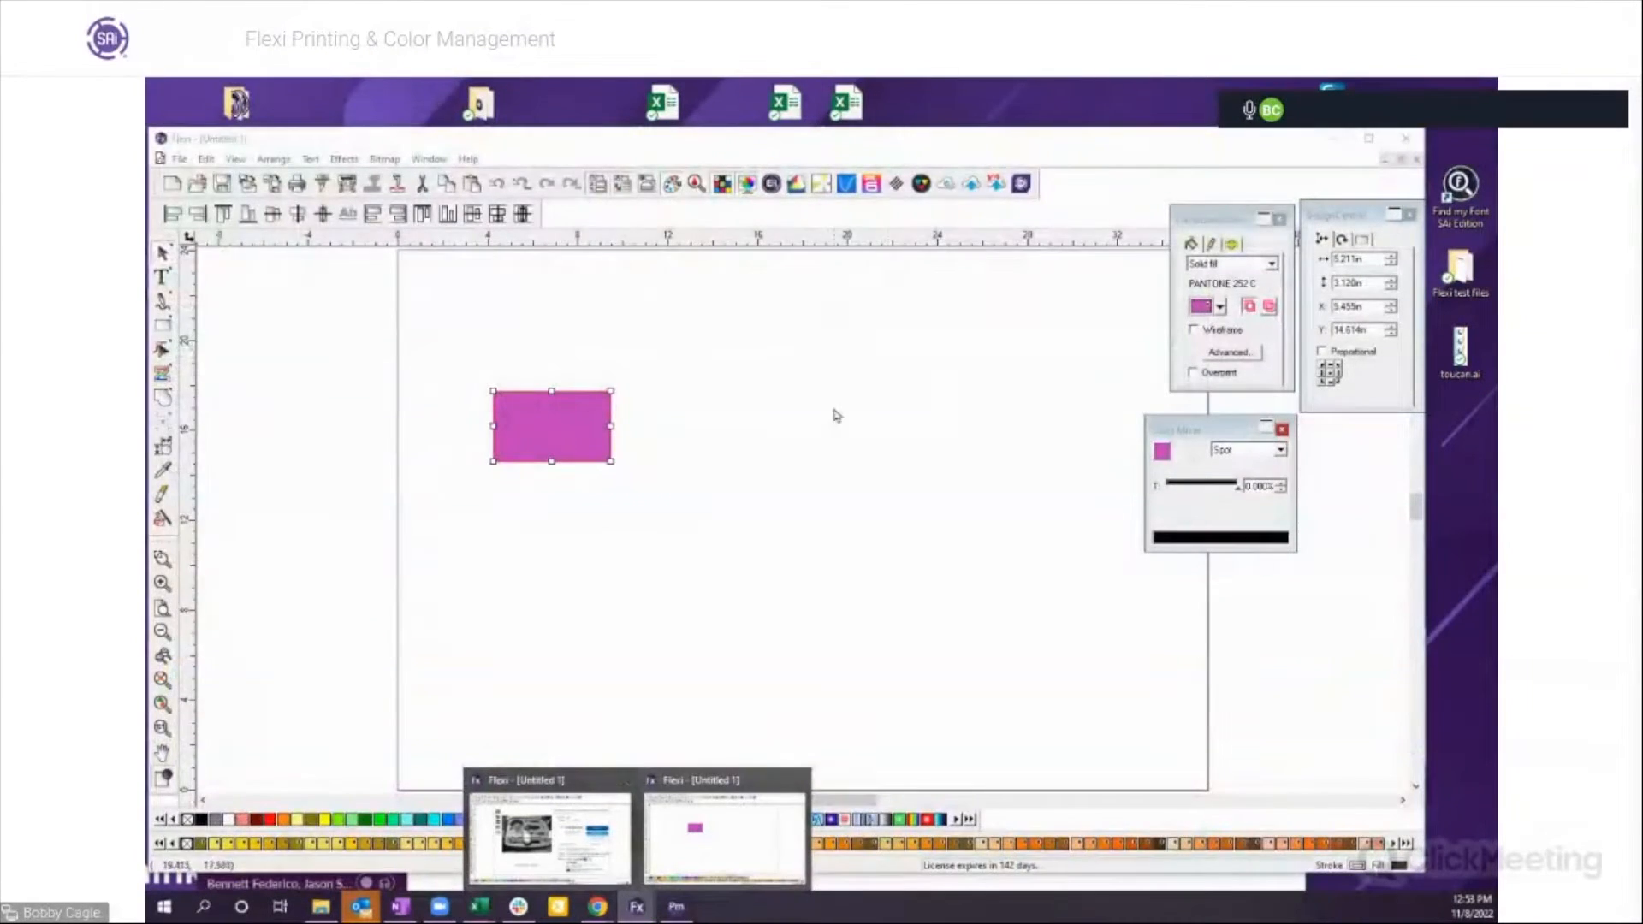
left_click(770, 355)
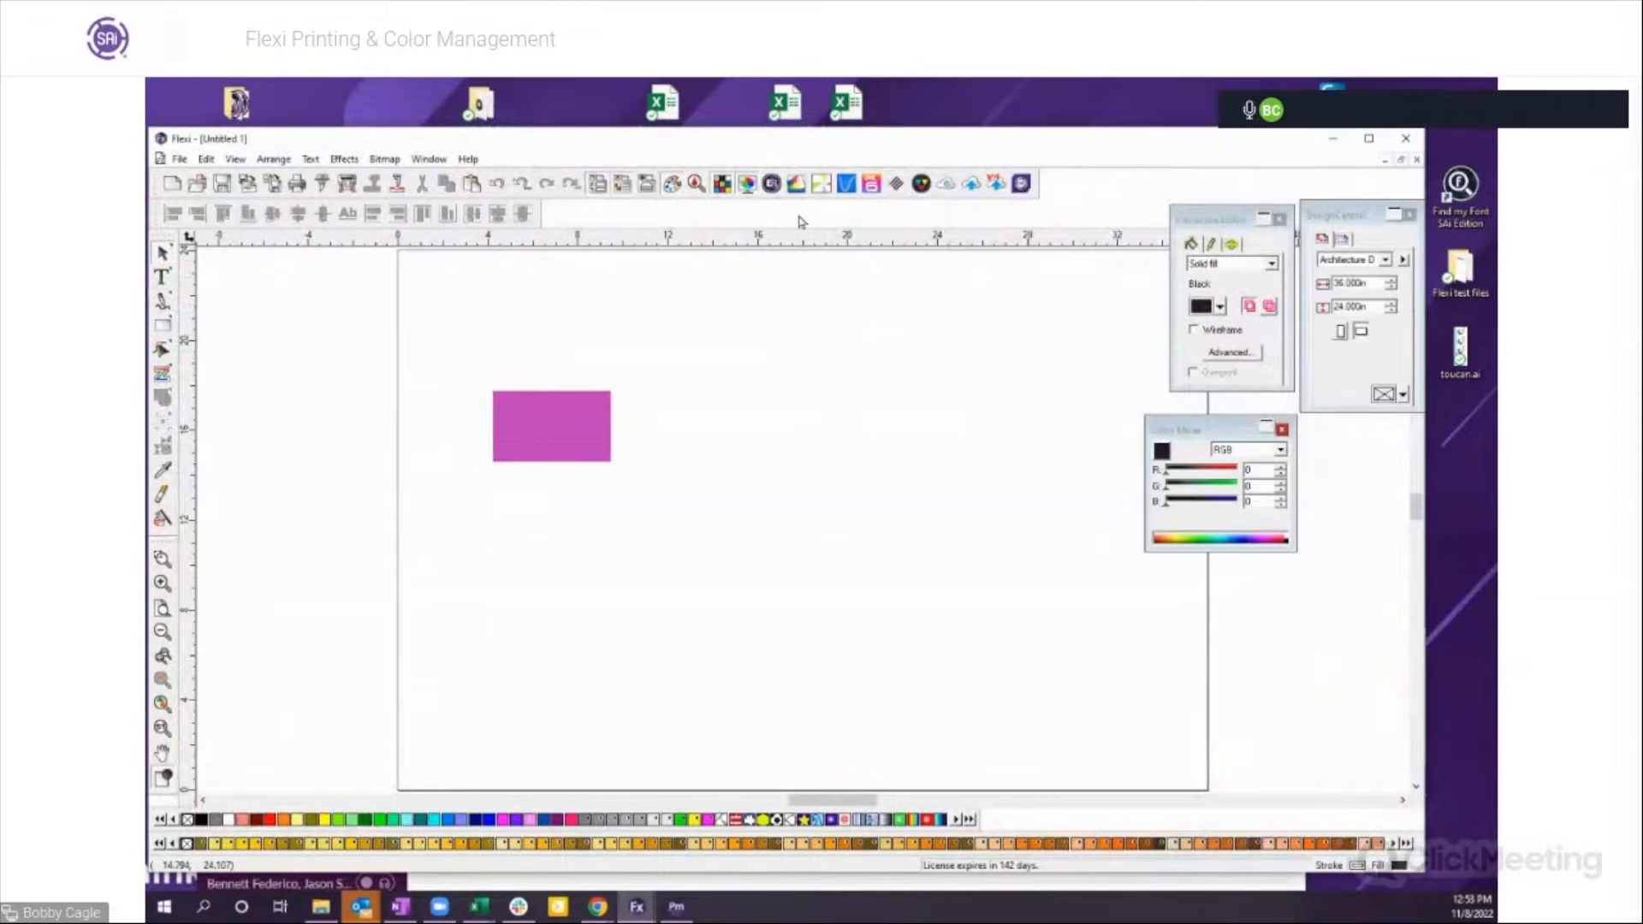
left_click(696, 184)
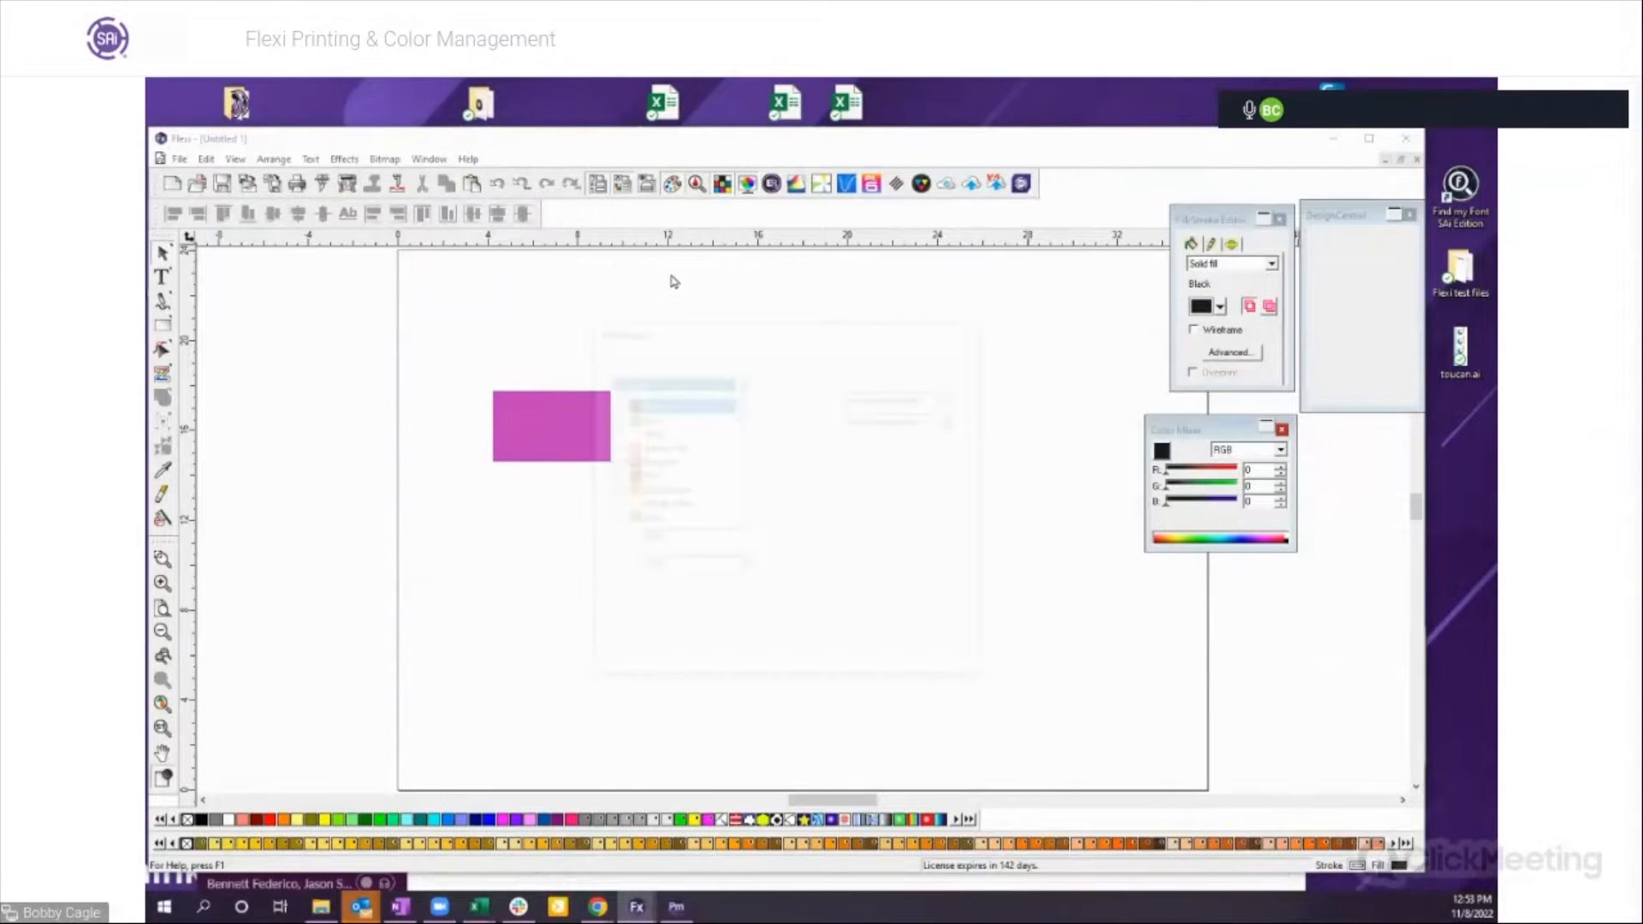
left_click(678, 359)
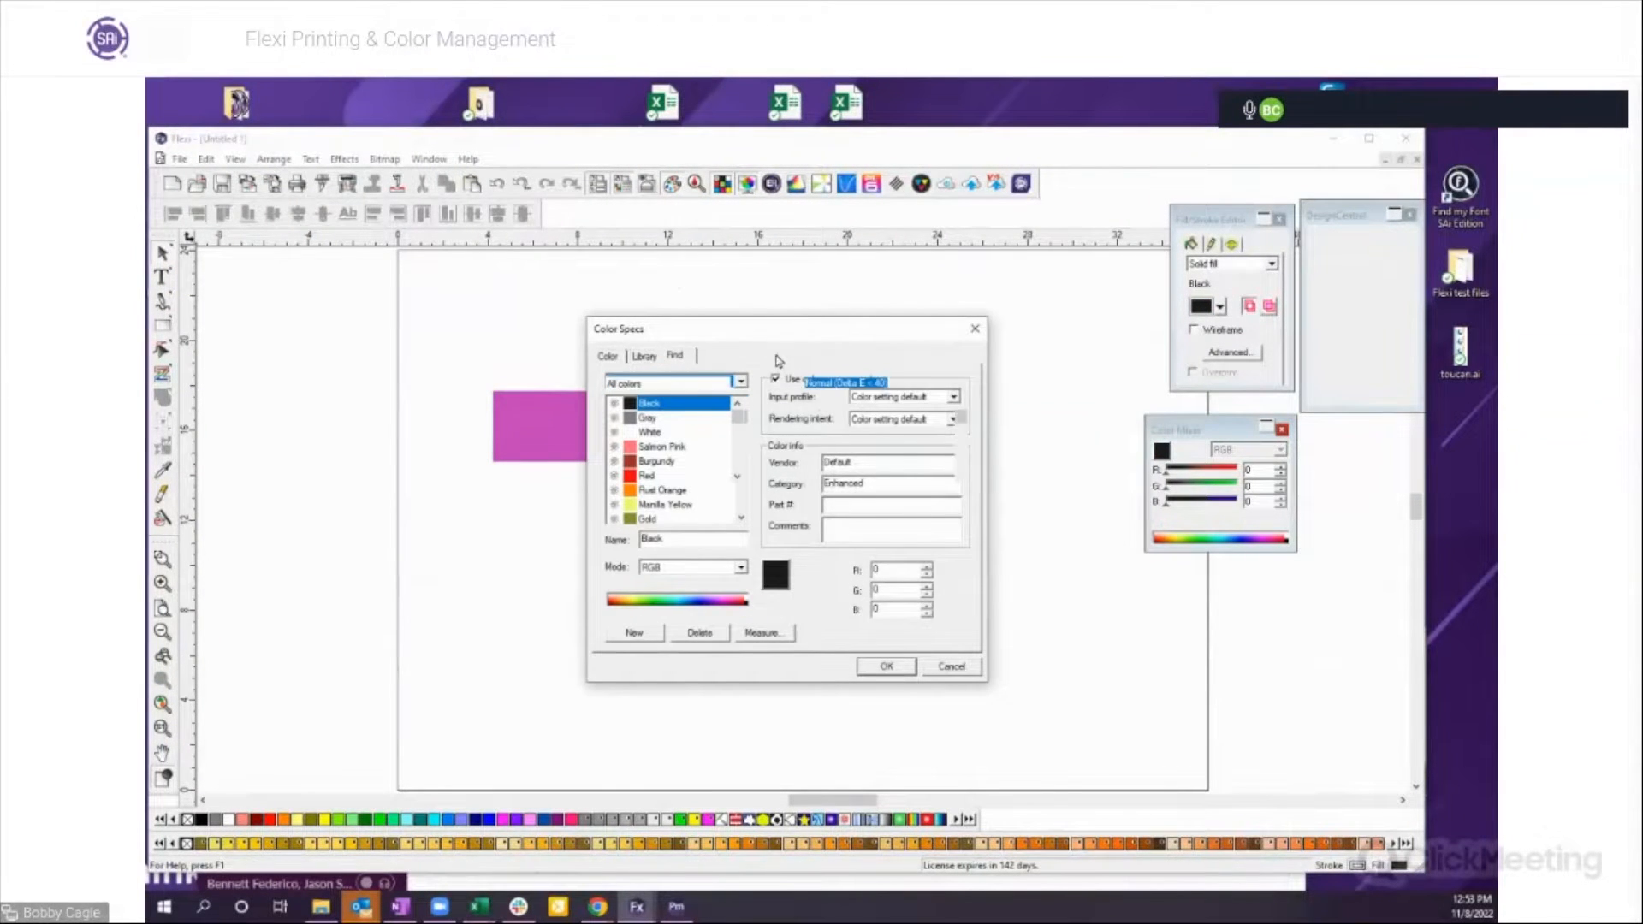
left_click_drag(776, 332, 916, 266)
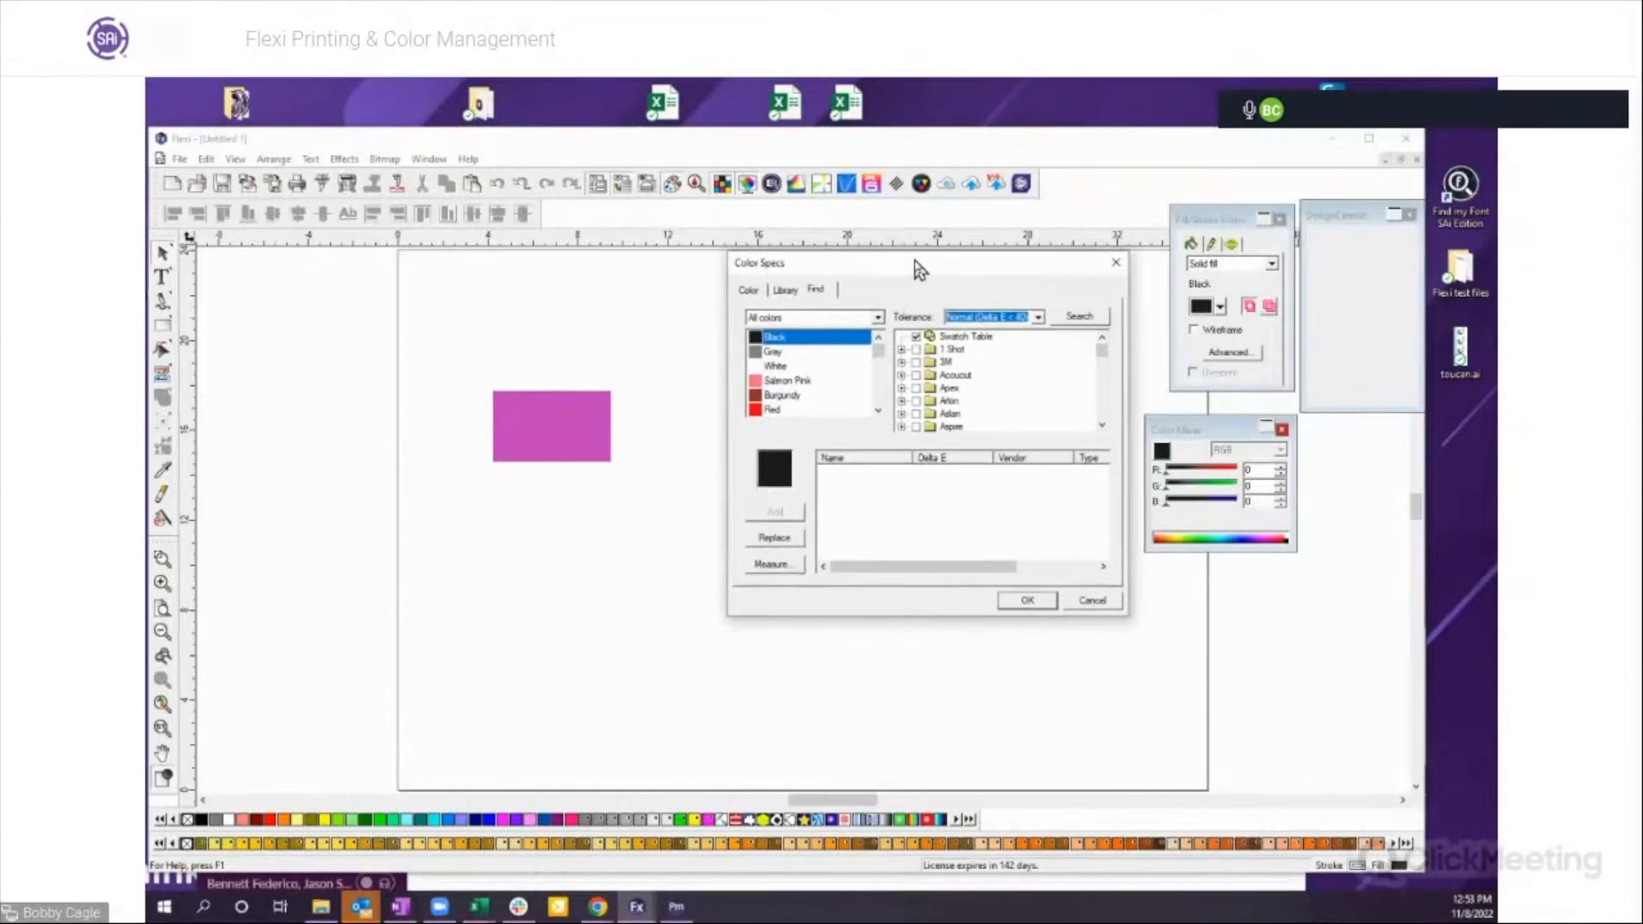
left_click(1039, 317)
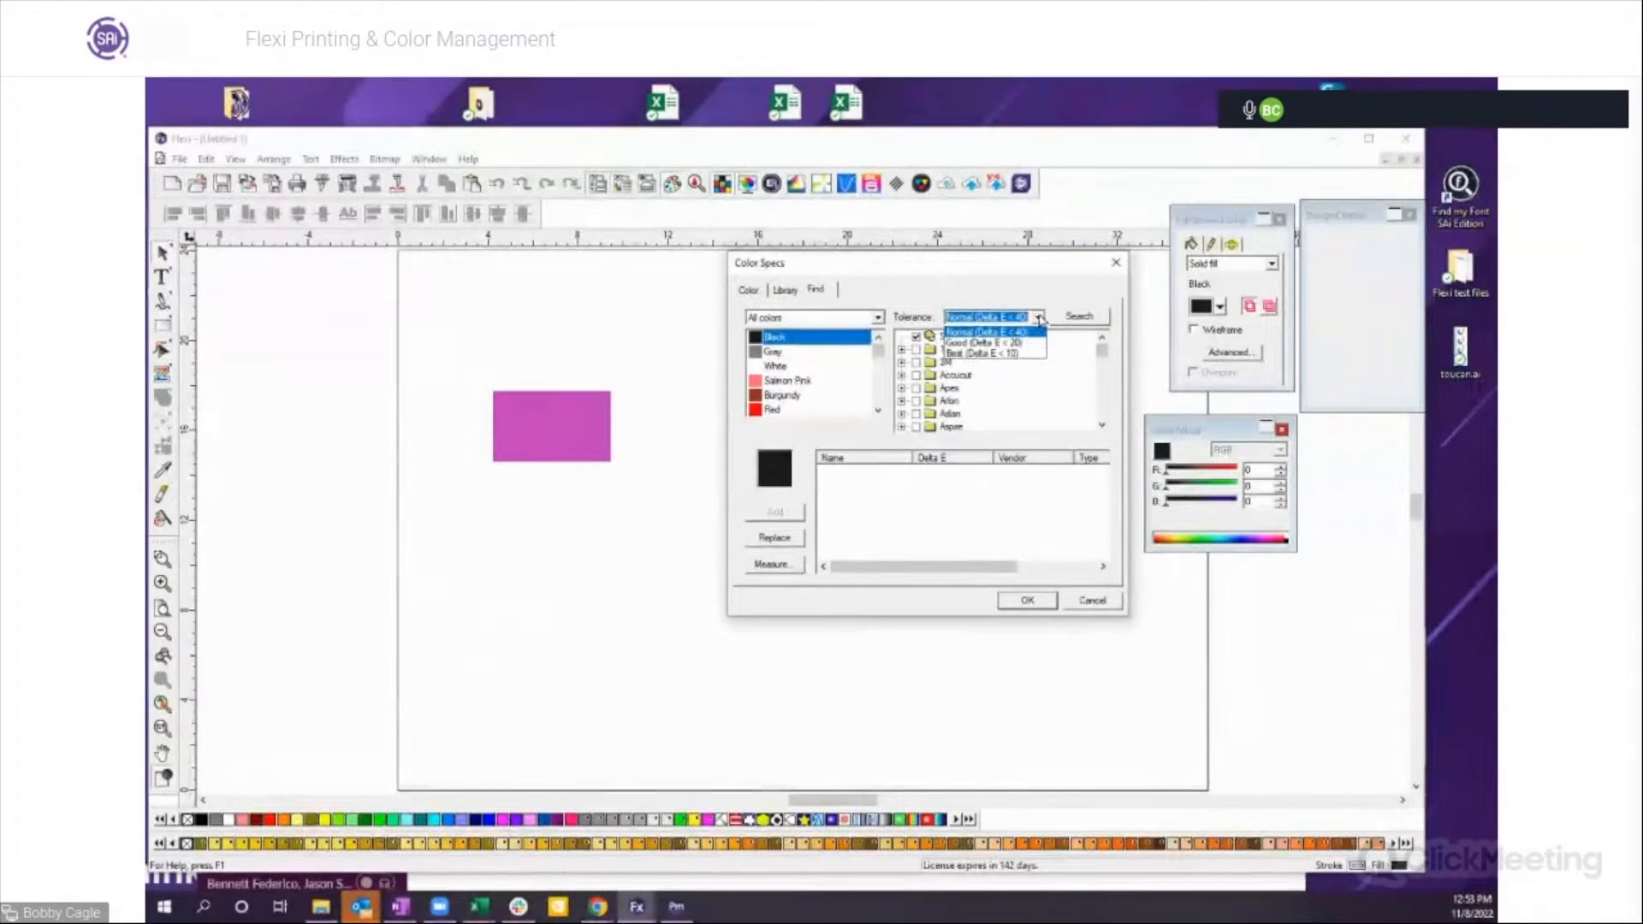
left_click(993, 343)
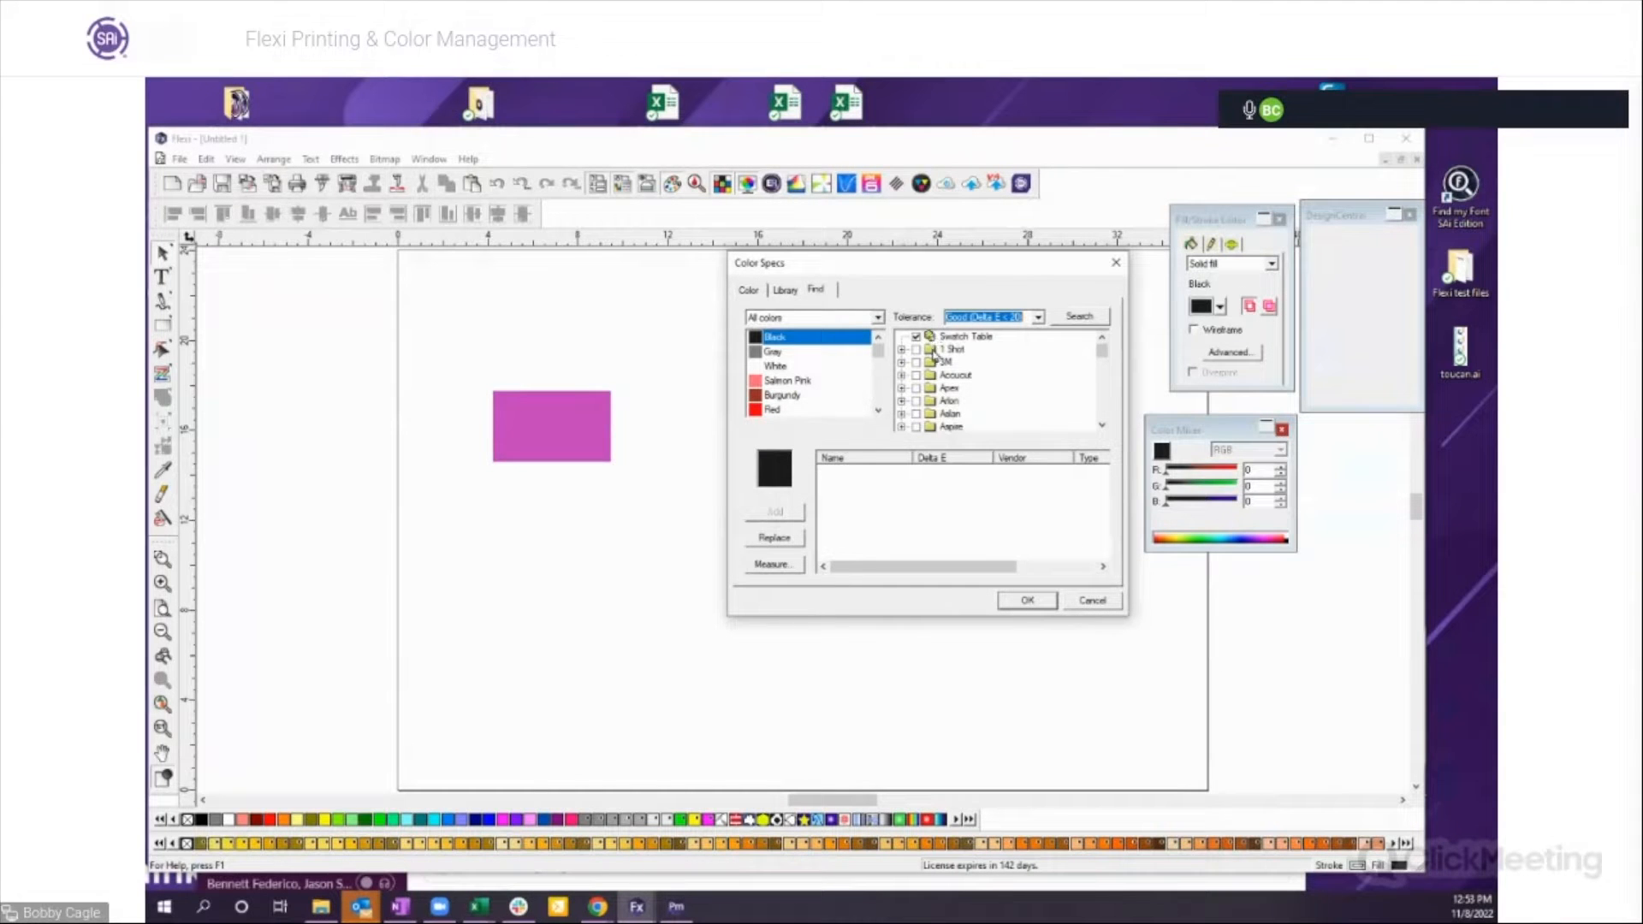
left_click(1079, 318)
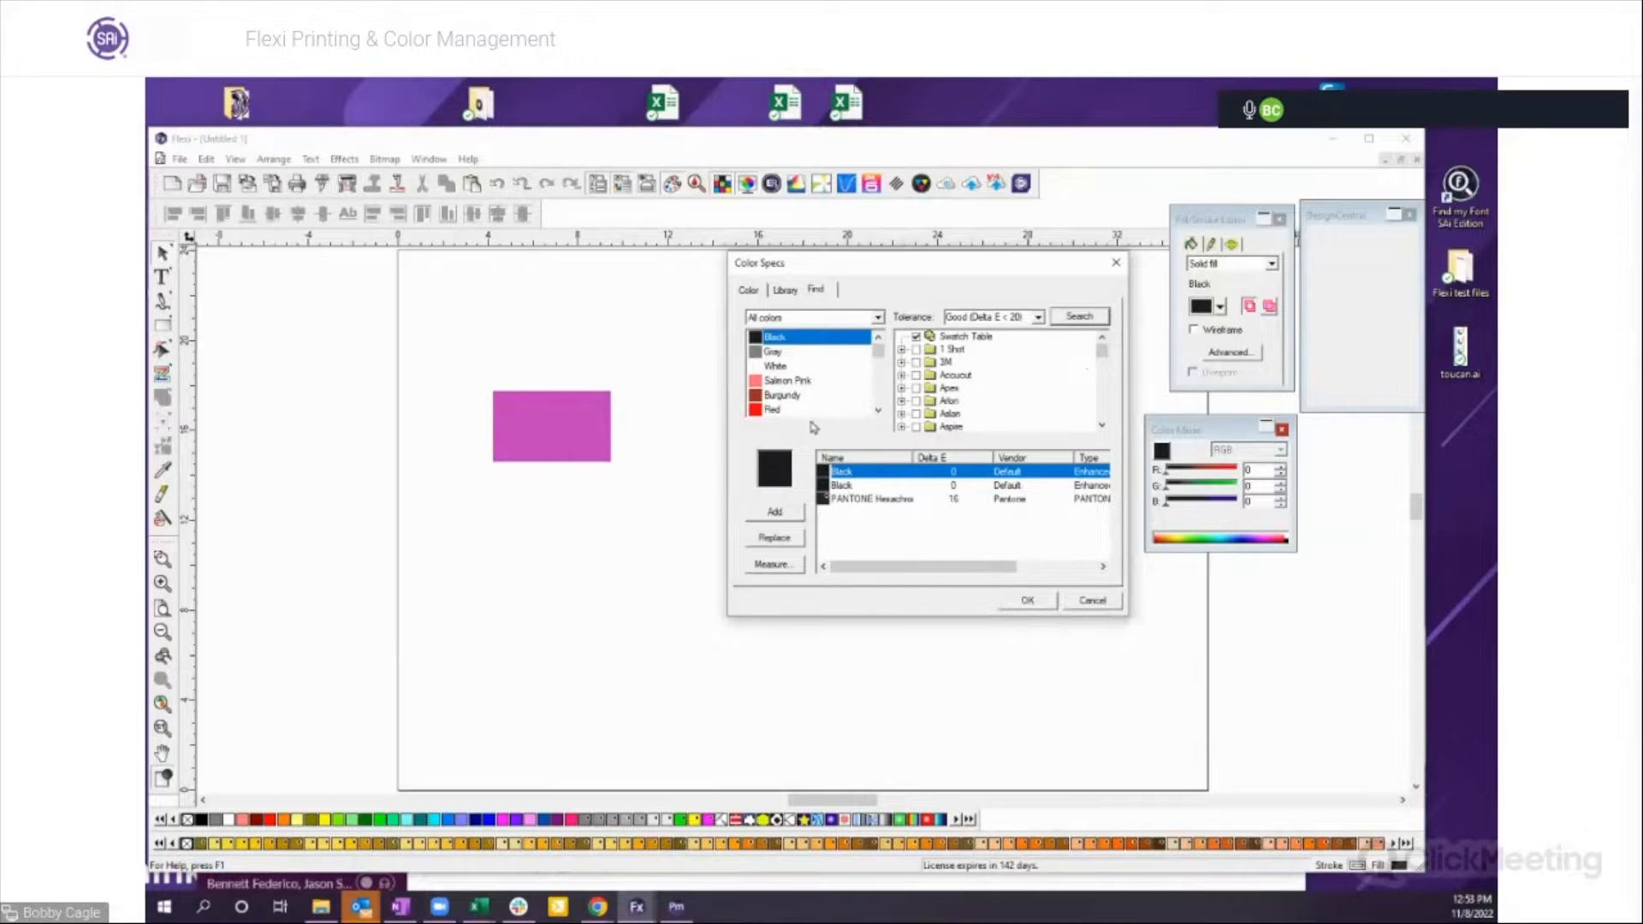
Step: Search the Swatch Table for colors matching PANTONE 272 C and look through the matches
left_click_drag(877, 364, 878, 377)
left_click(790, 366)
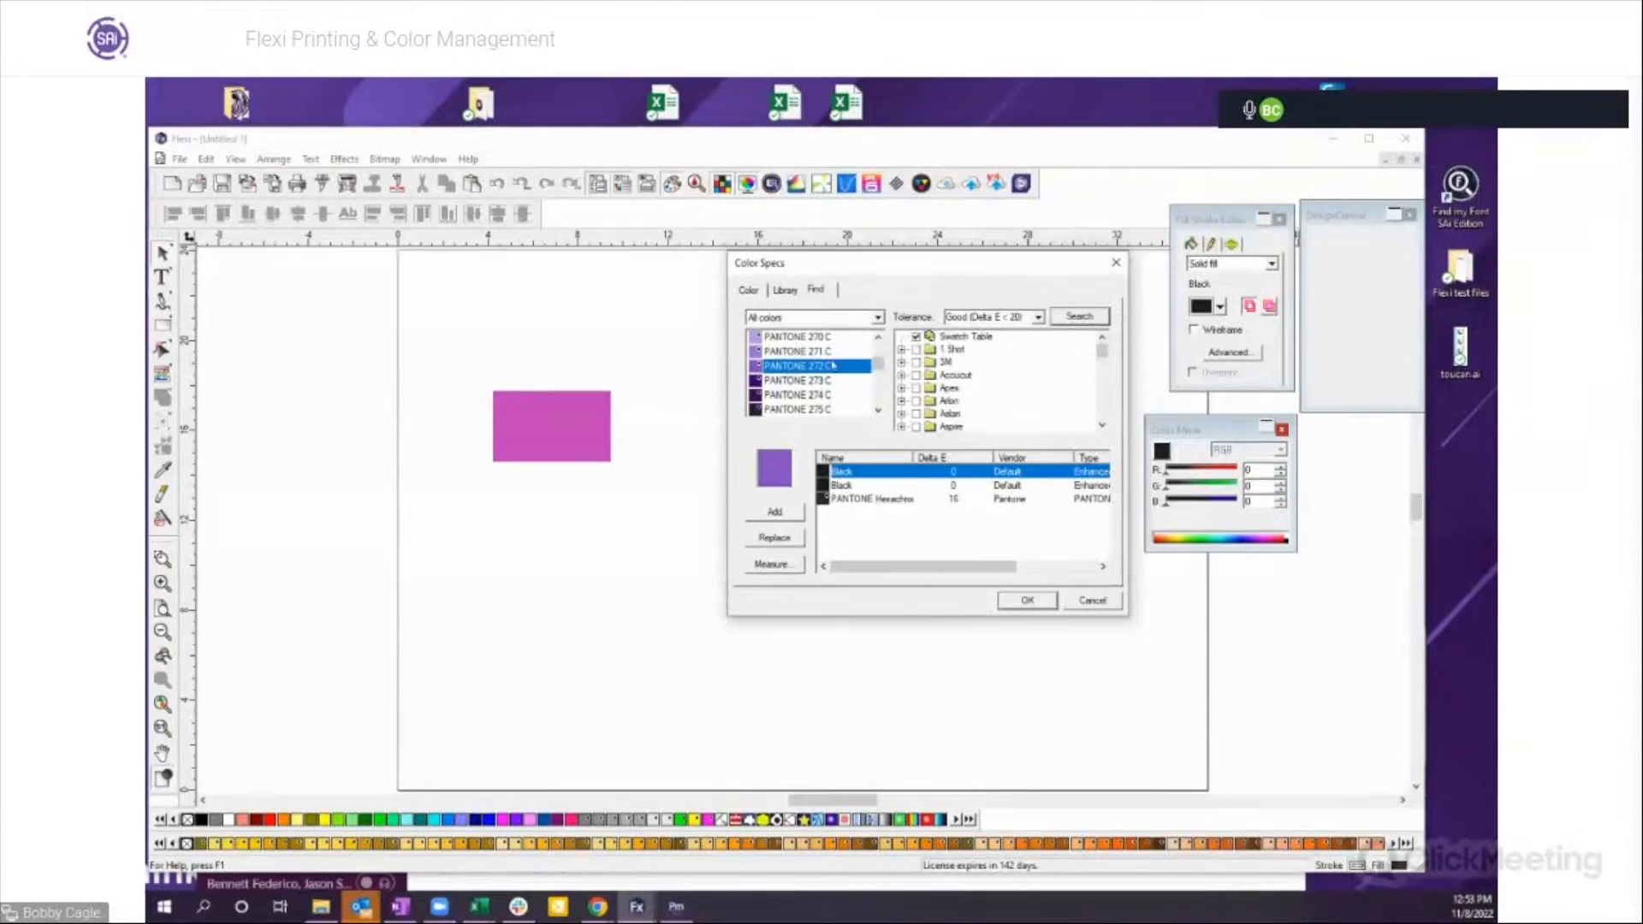
left_click(1066, 321)
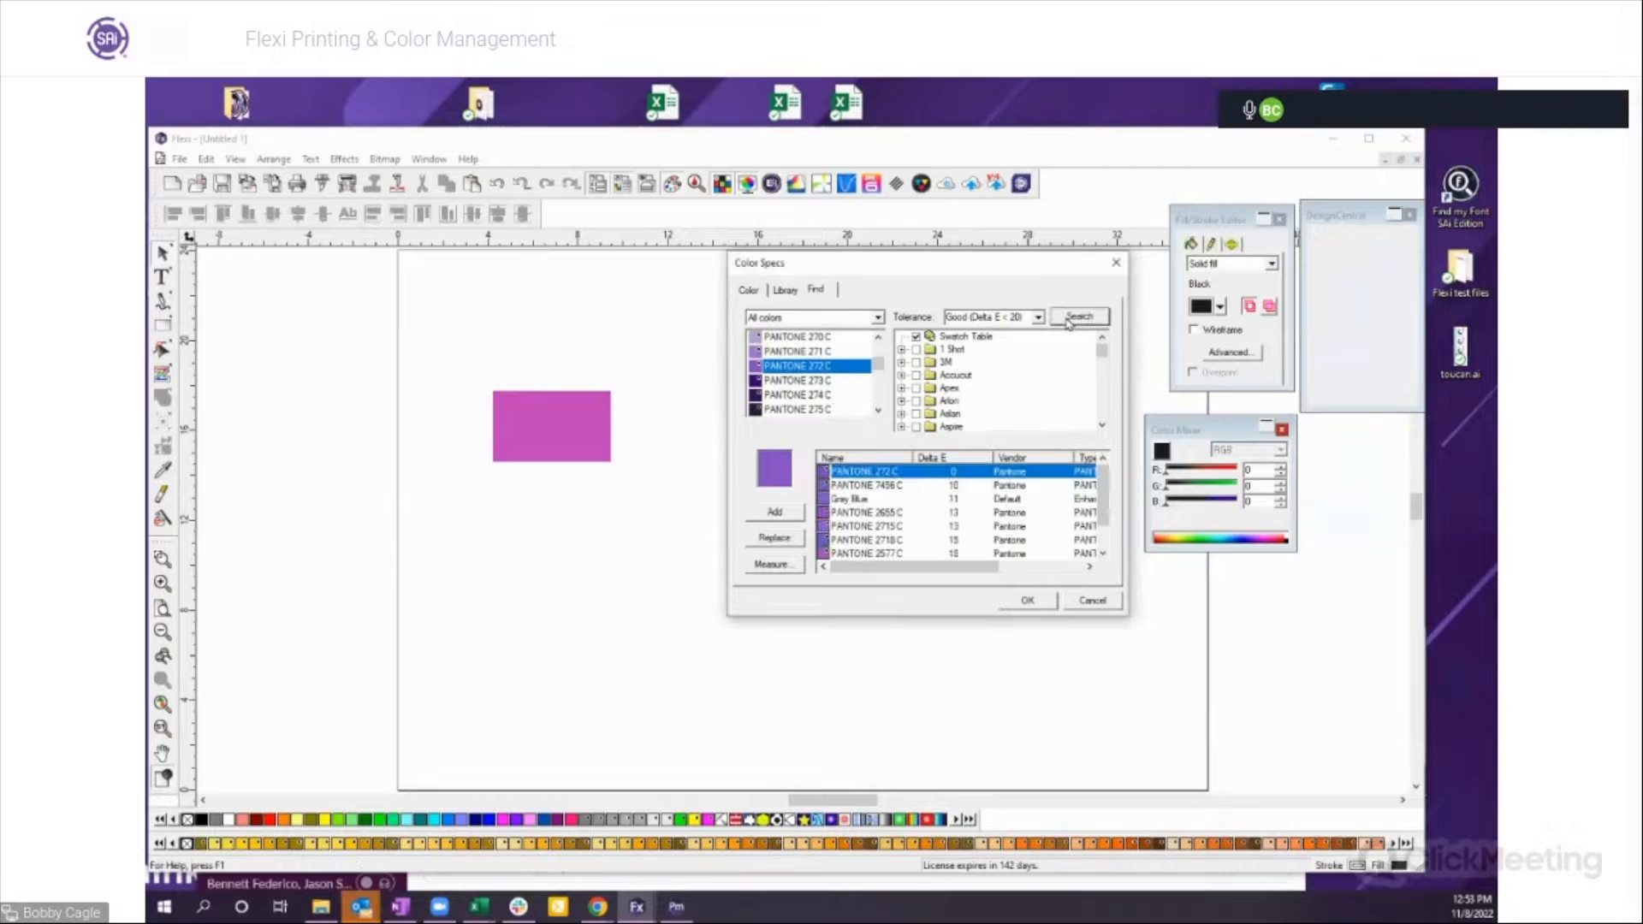
scroll(895, 522, "down", 1)
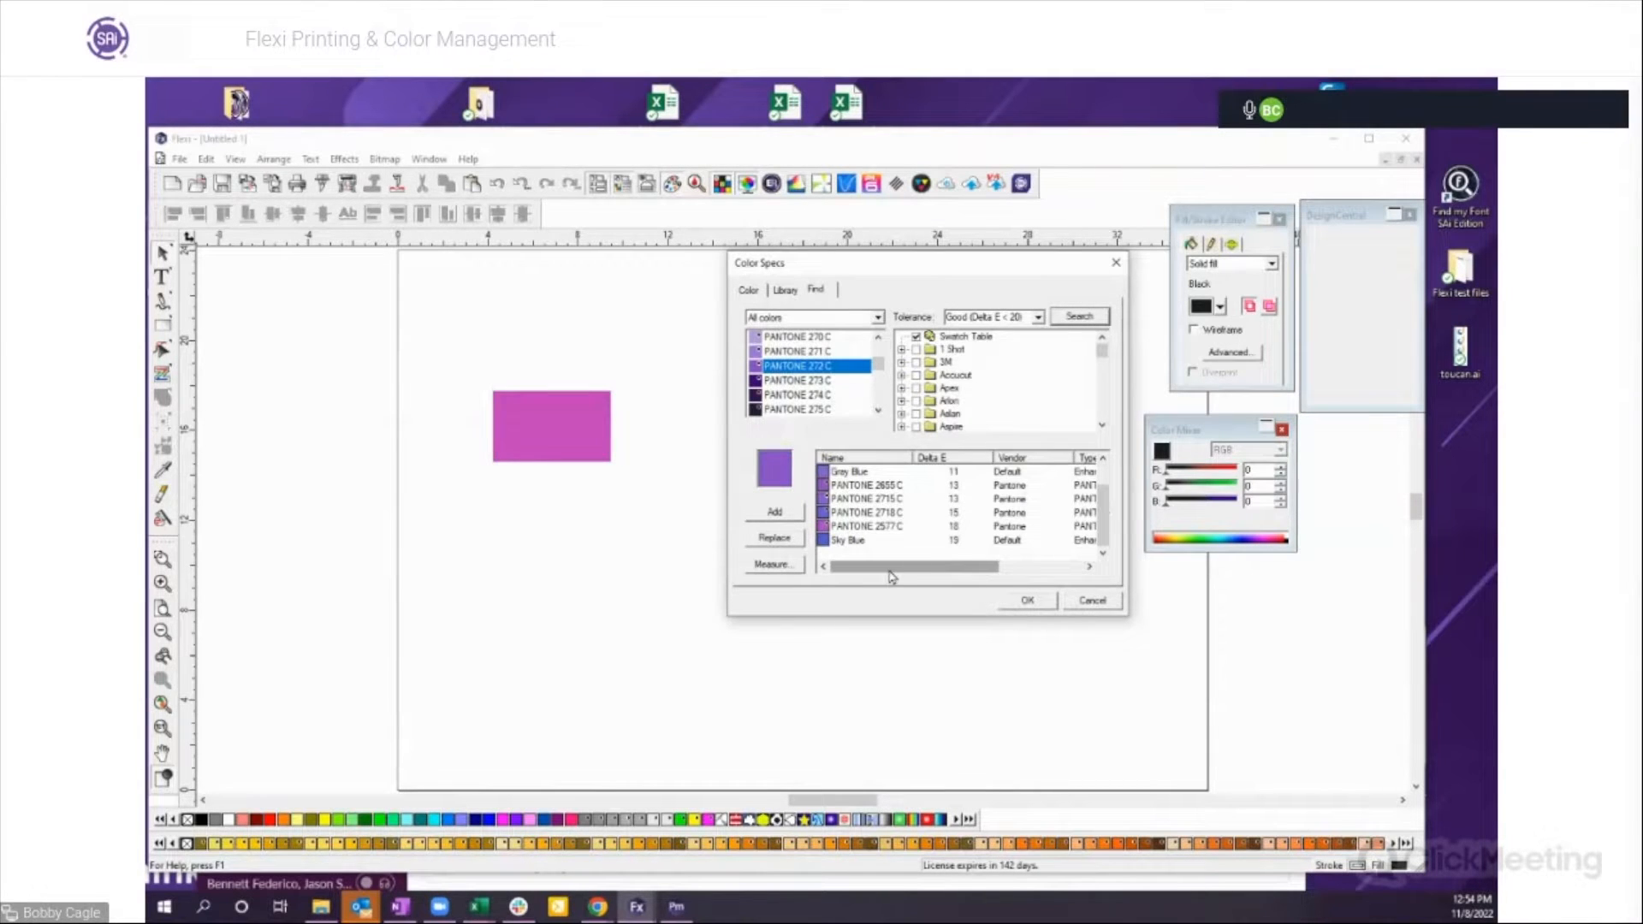
left_click_drag(891, 575, 847, 572)
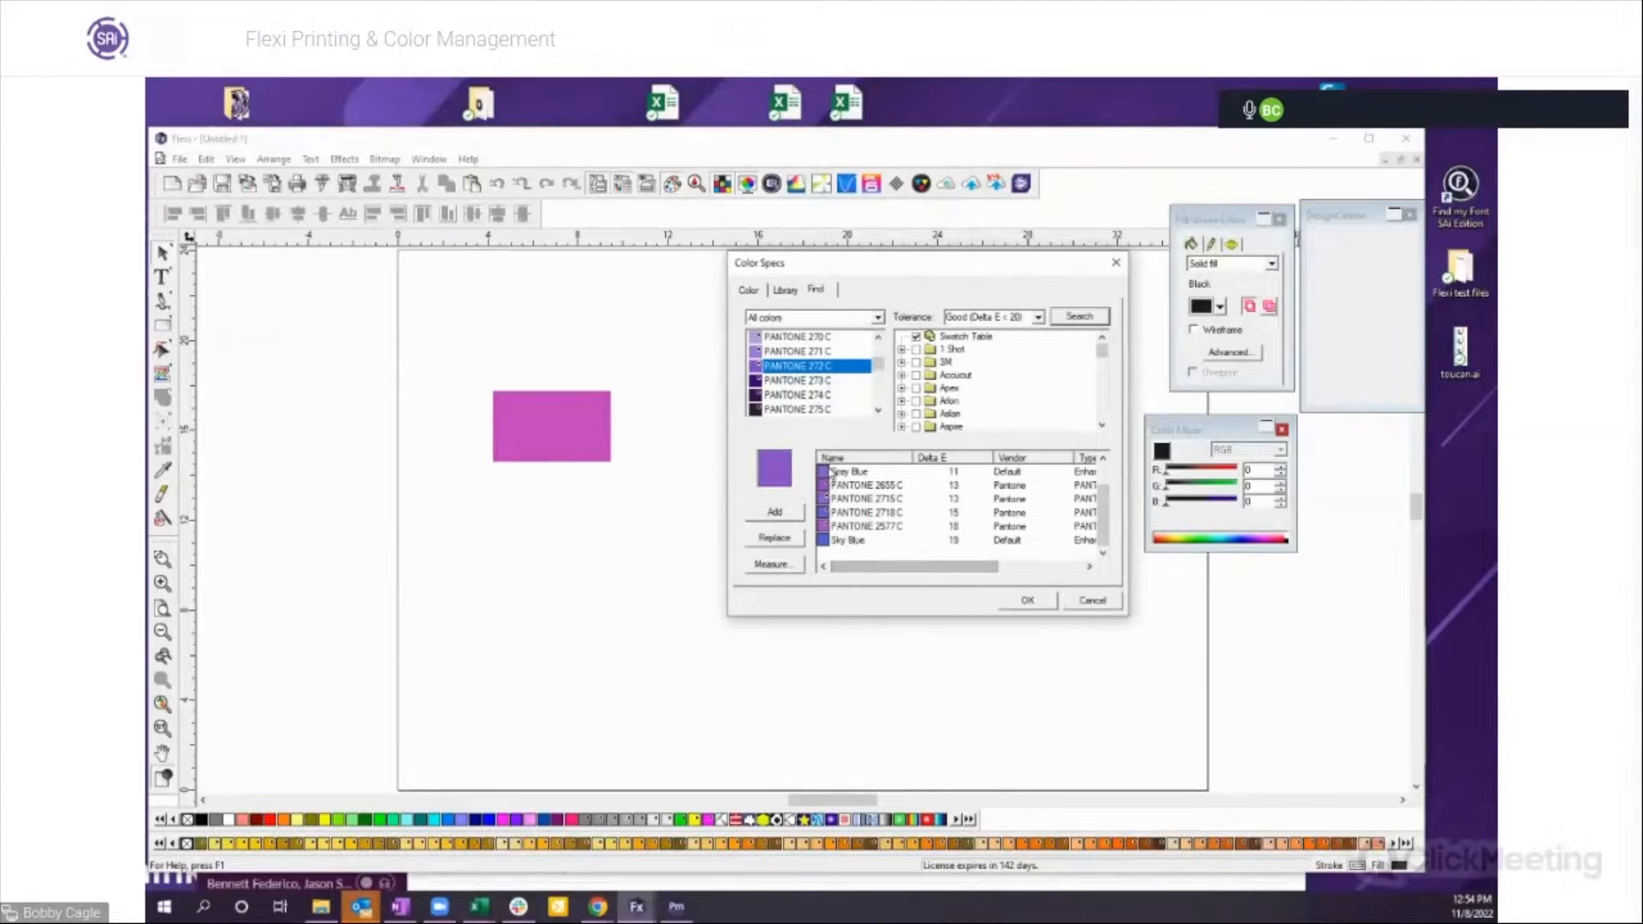
Step: Search the Arlon libraries instead of the Swatch Table for matches to PANTONE 272 C, and cancel Color Specs
left_click(917, 337)
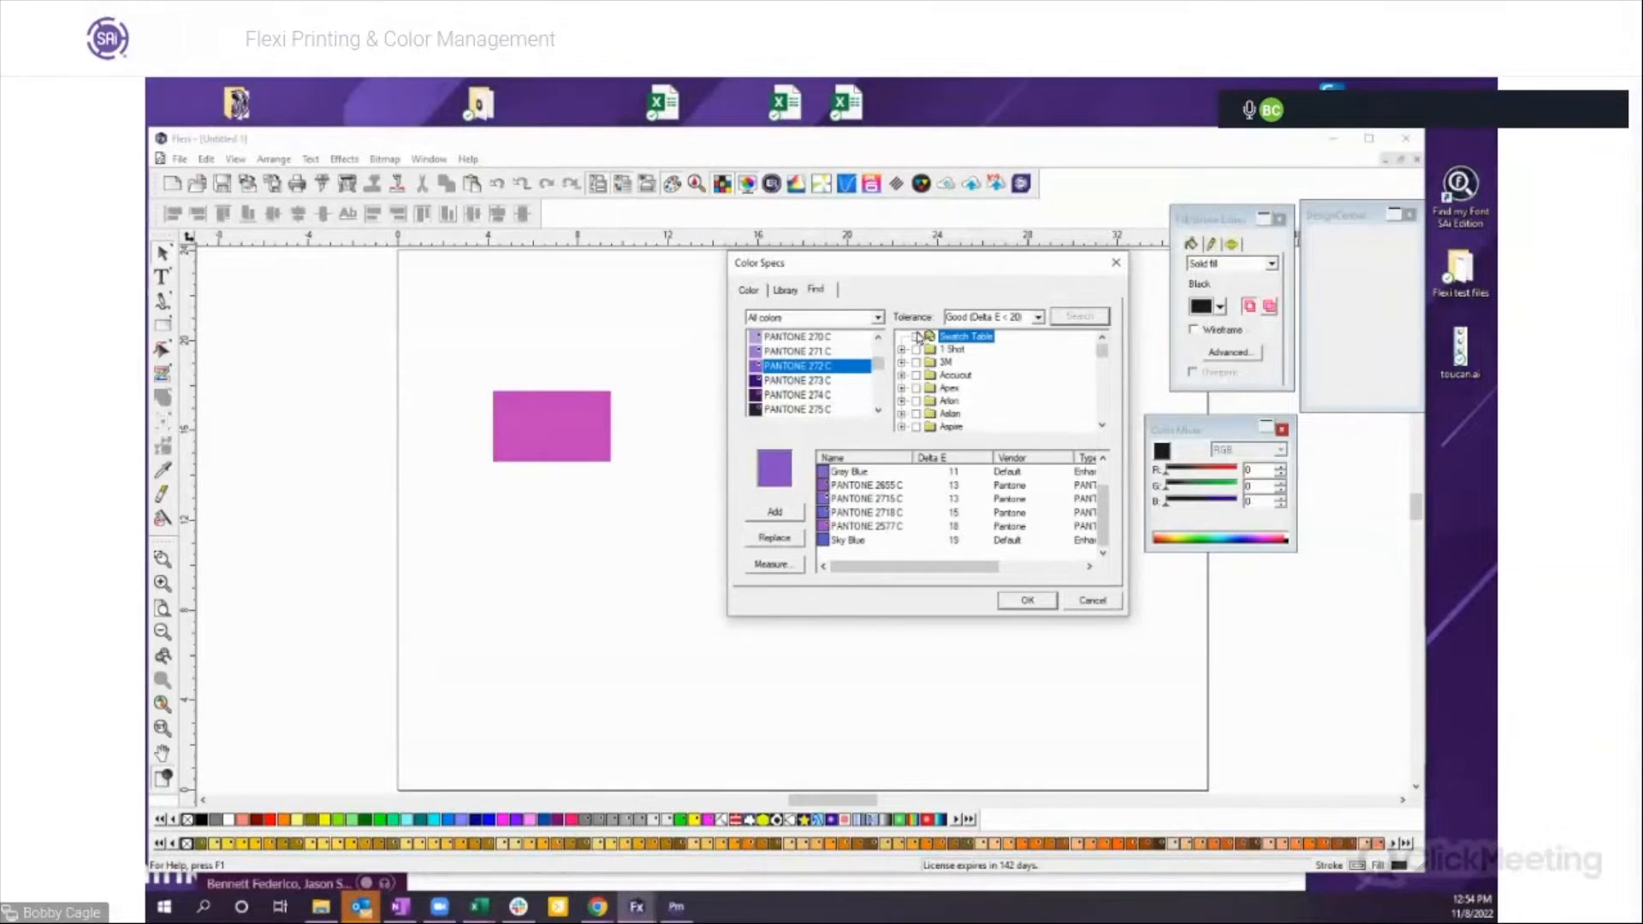
left_click(917, 402)
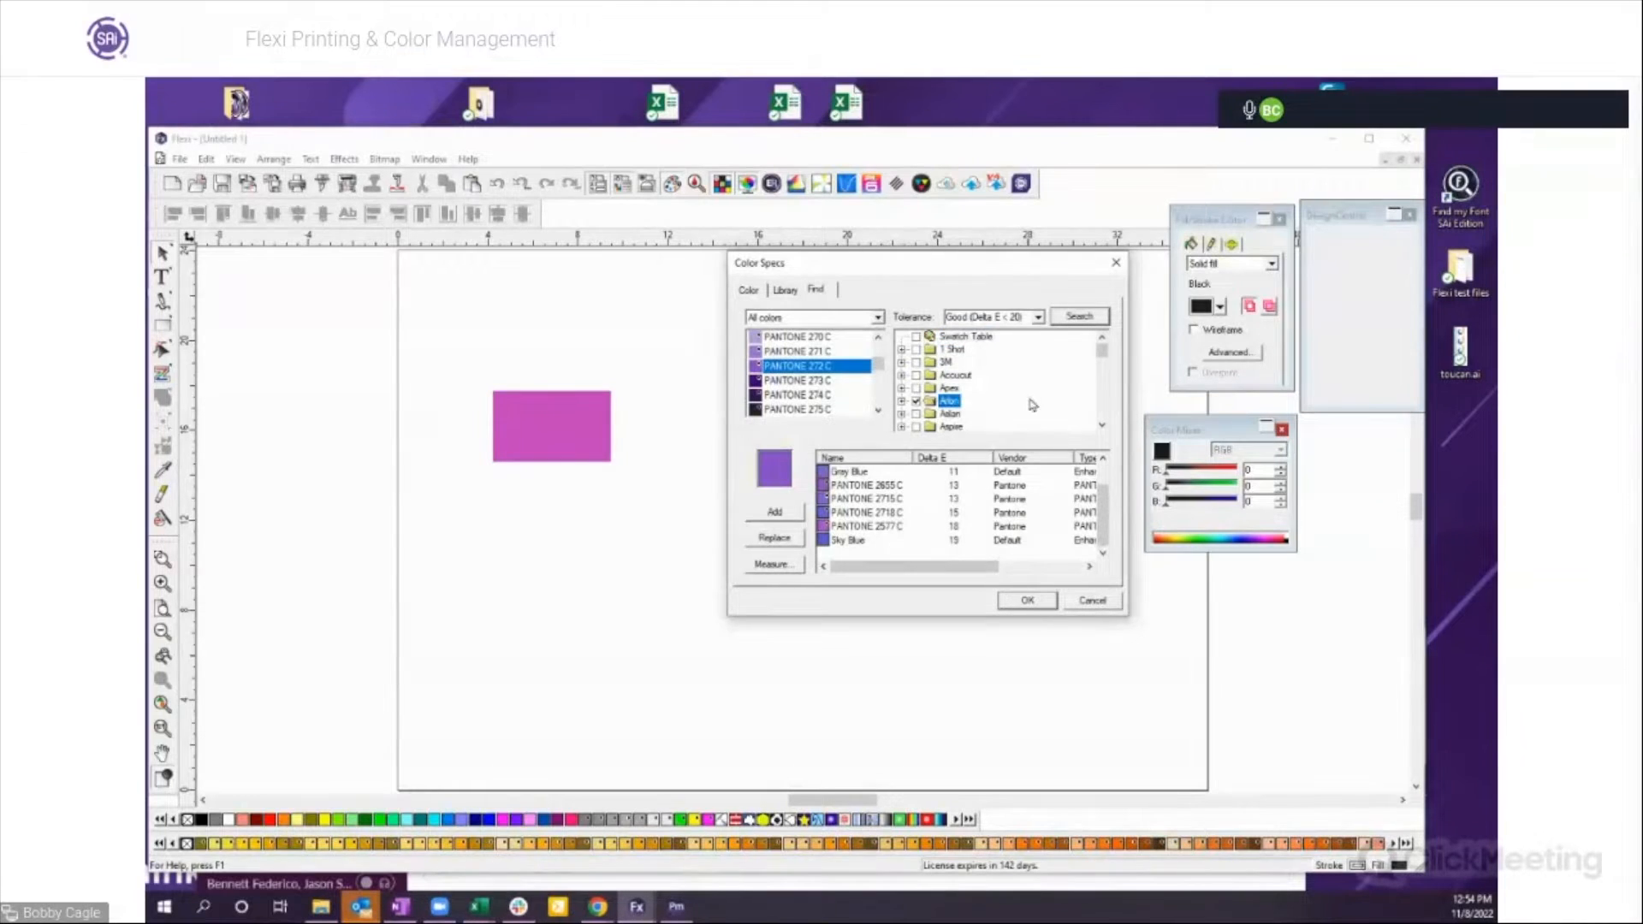
left_click(1081, 317)
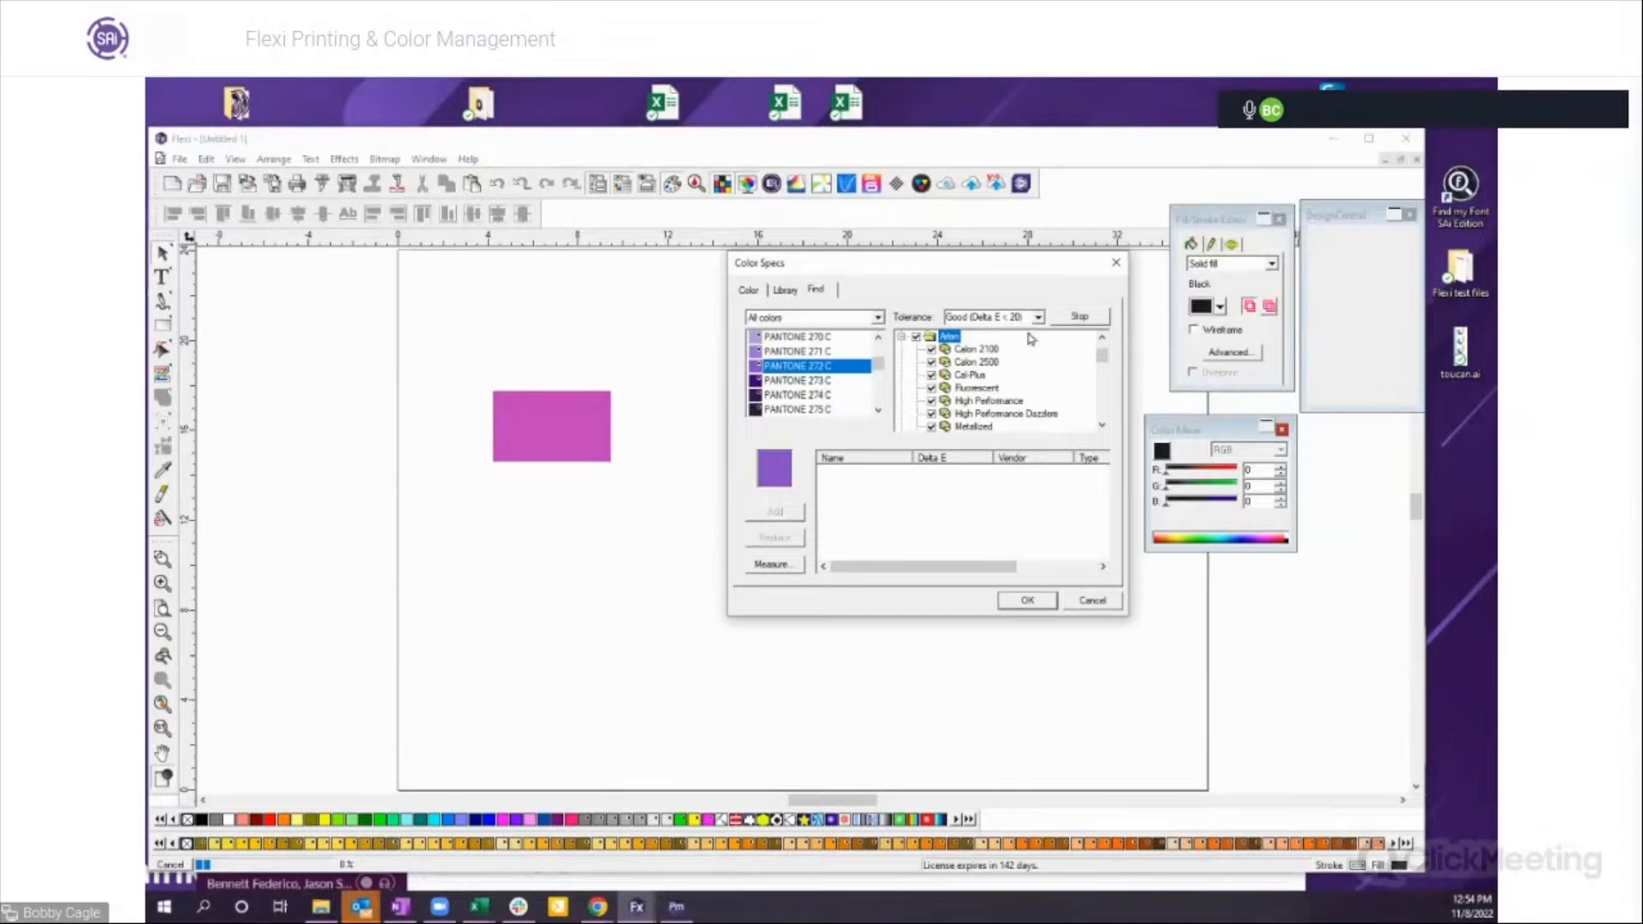
left_click(1097, 601)
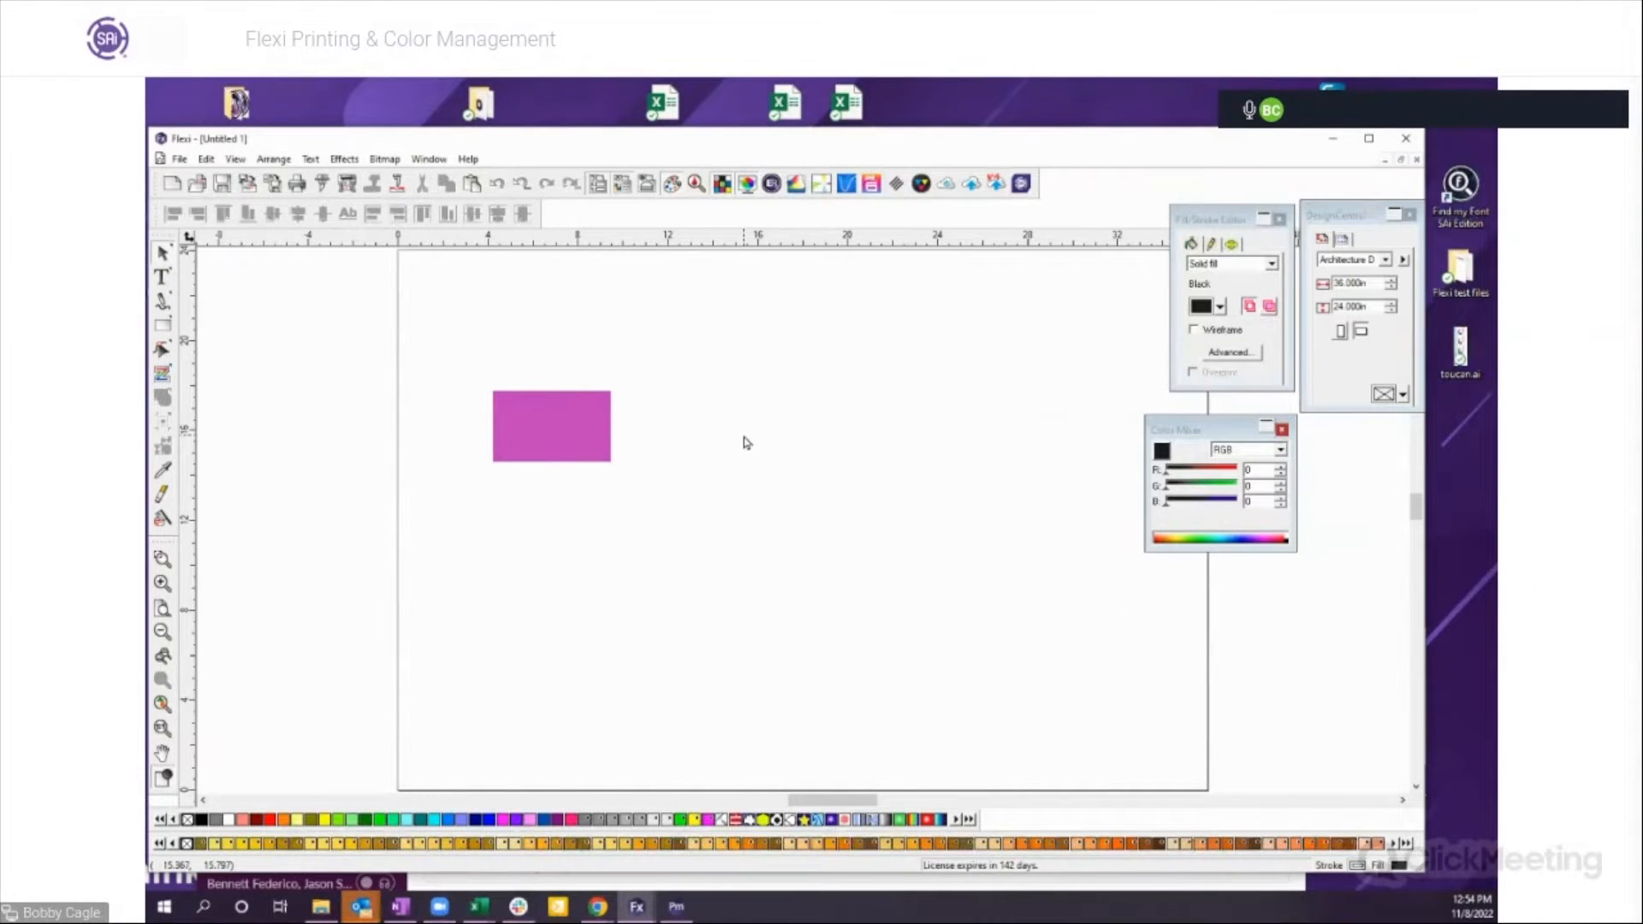
Step: Delete the magenta PANTONE 252 C rectangle from the page
left_click_drag(455, 372, 694, 496)
key("Delete")
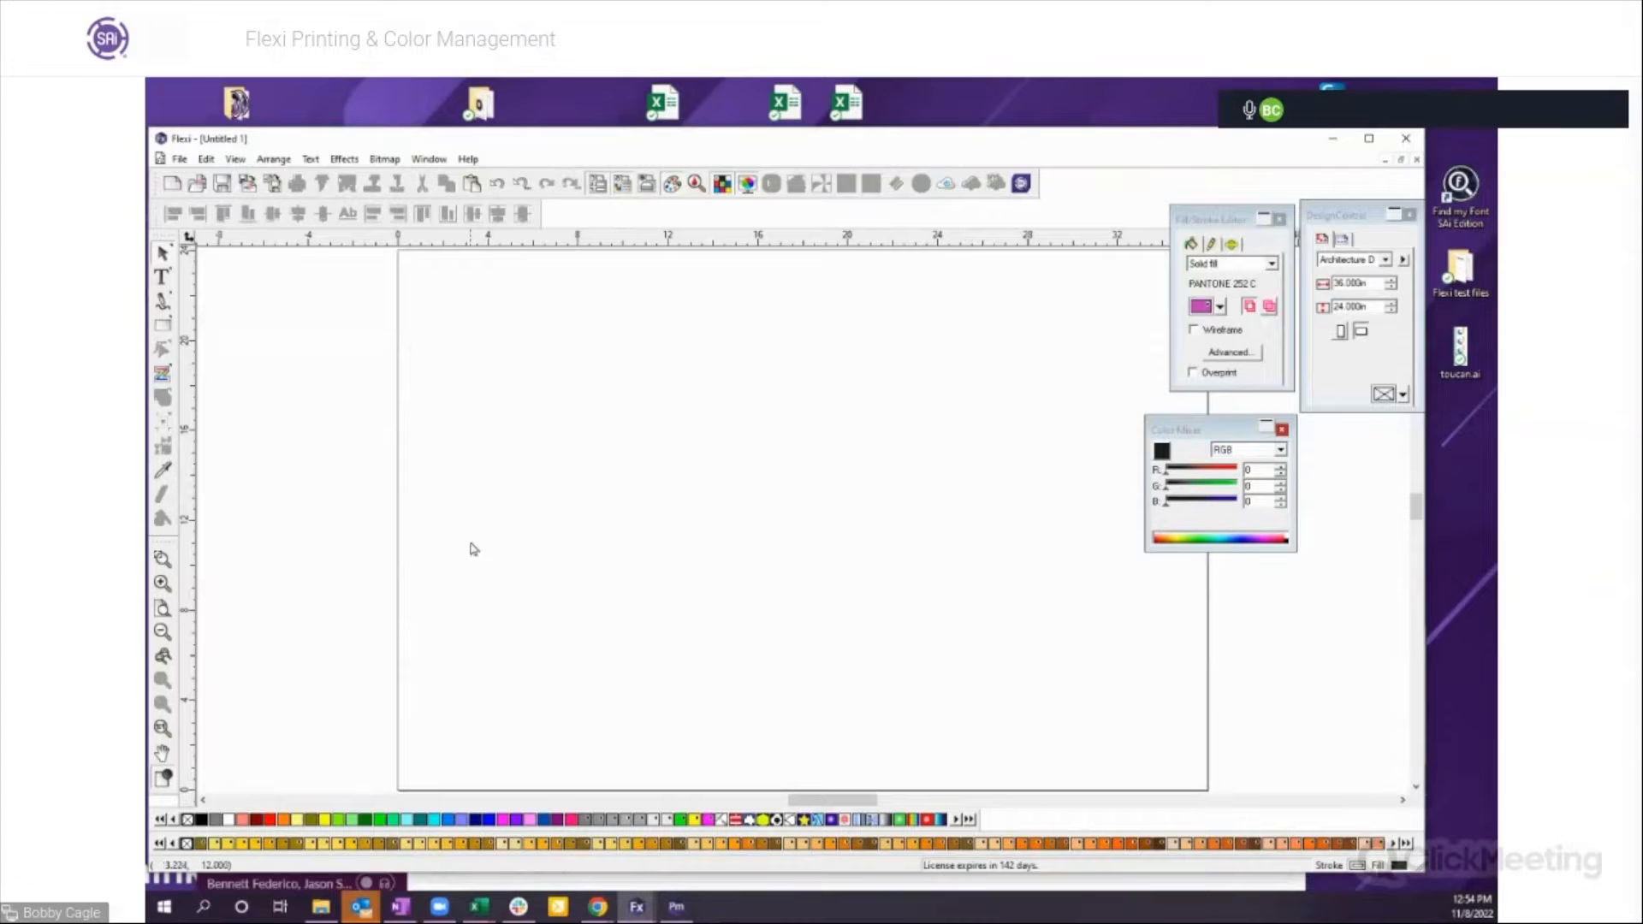
left_click(164, 633)
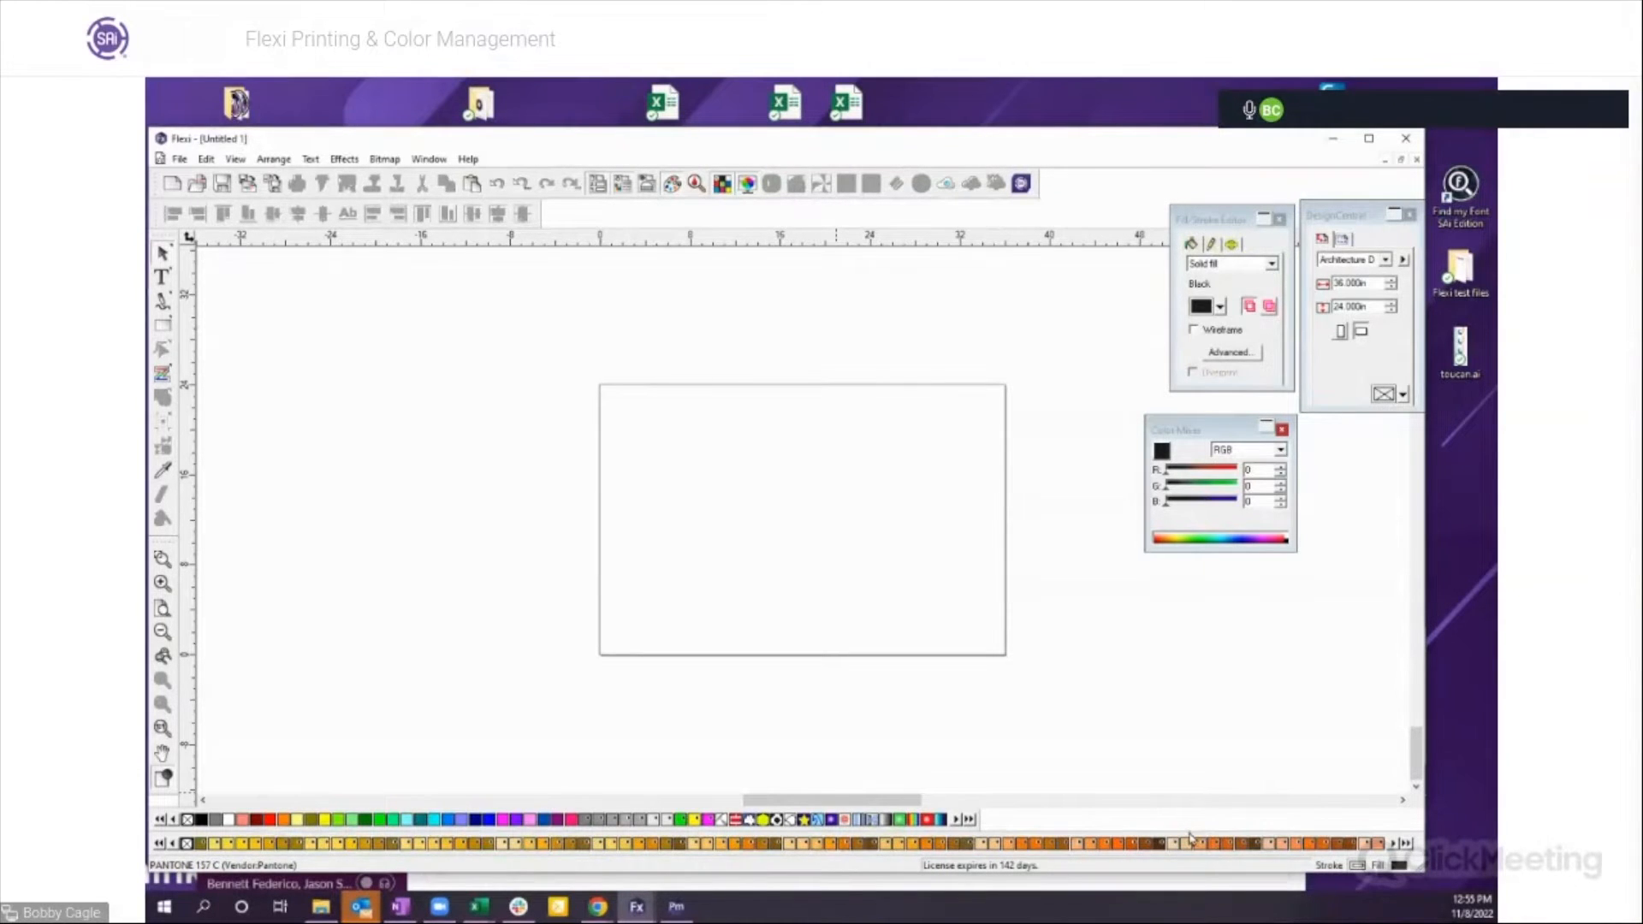
Step: Load the Oracal 851 swatch library as an additional color palette
right_click(1002, 841)
left_click(1045, 572)
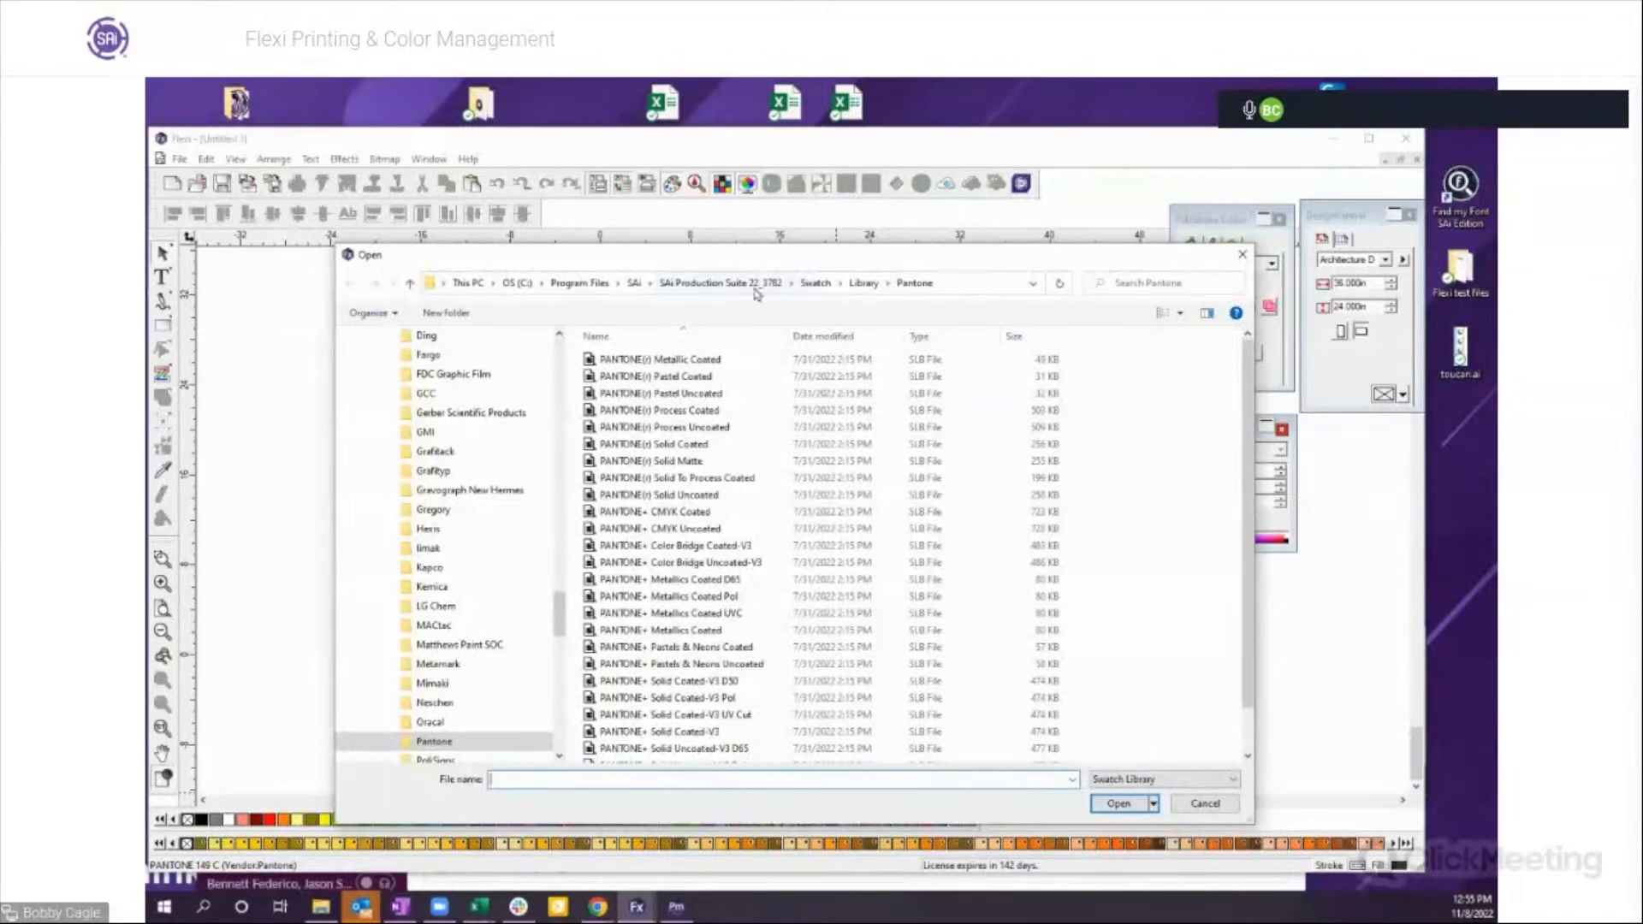
left_click(864, 283)
scroll(698, 612, "down", 1)
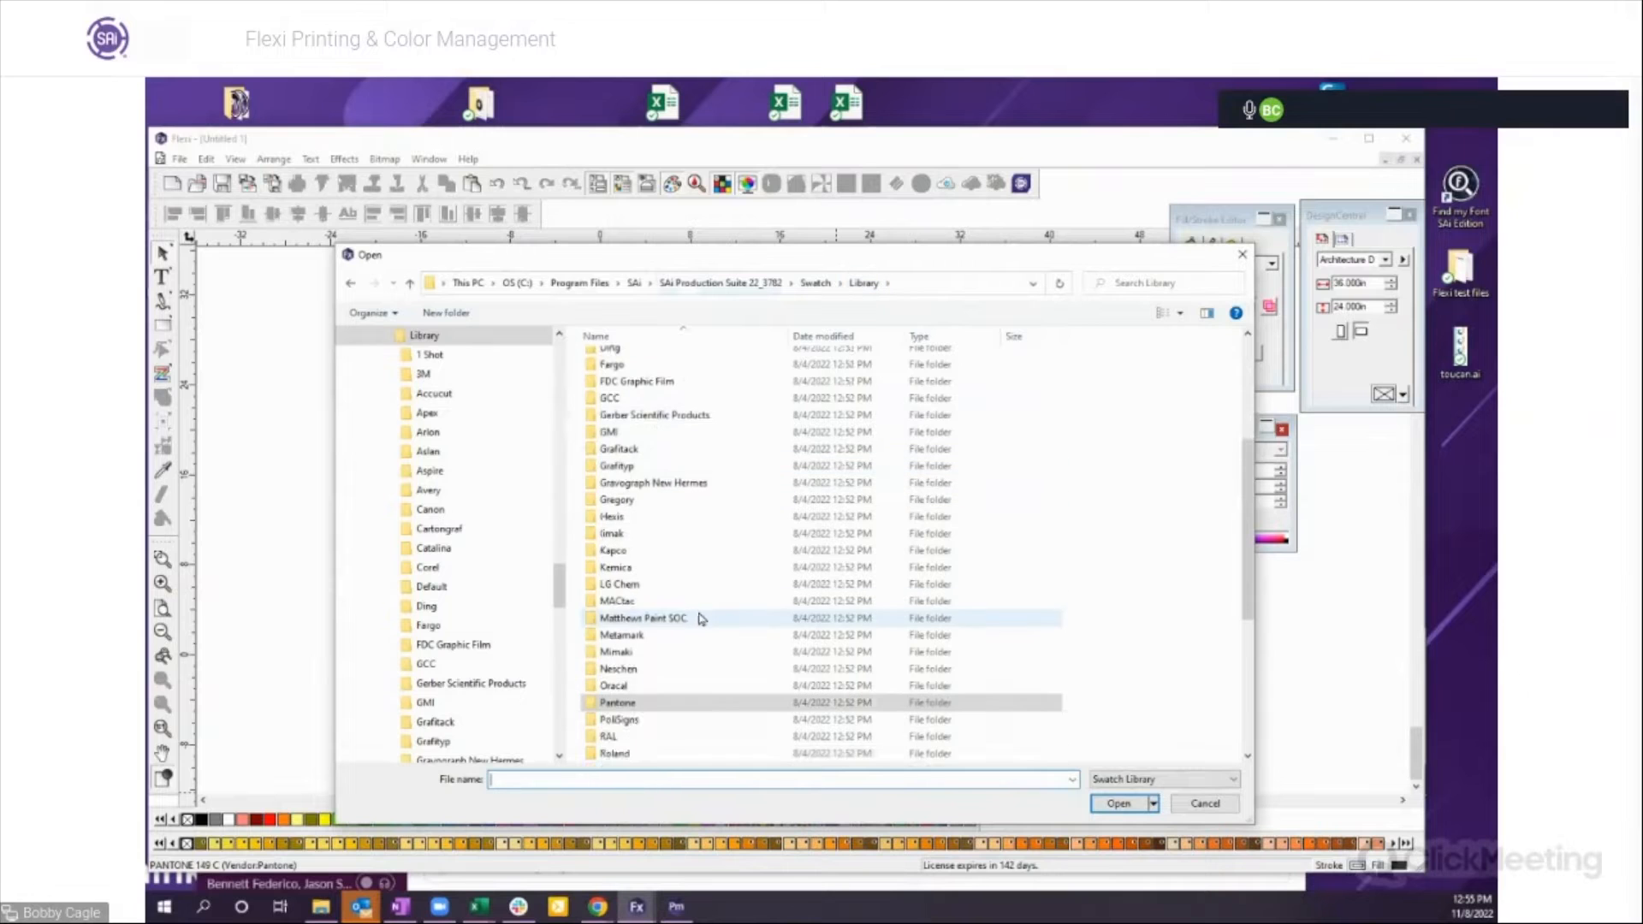
double_click(626, 686)
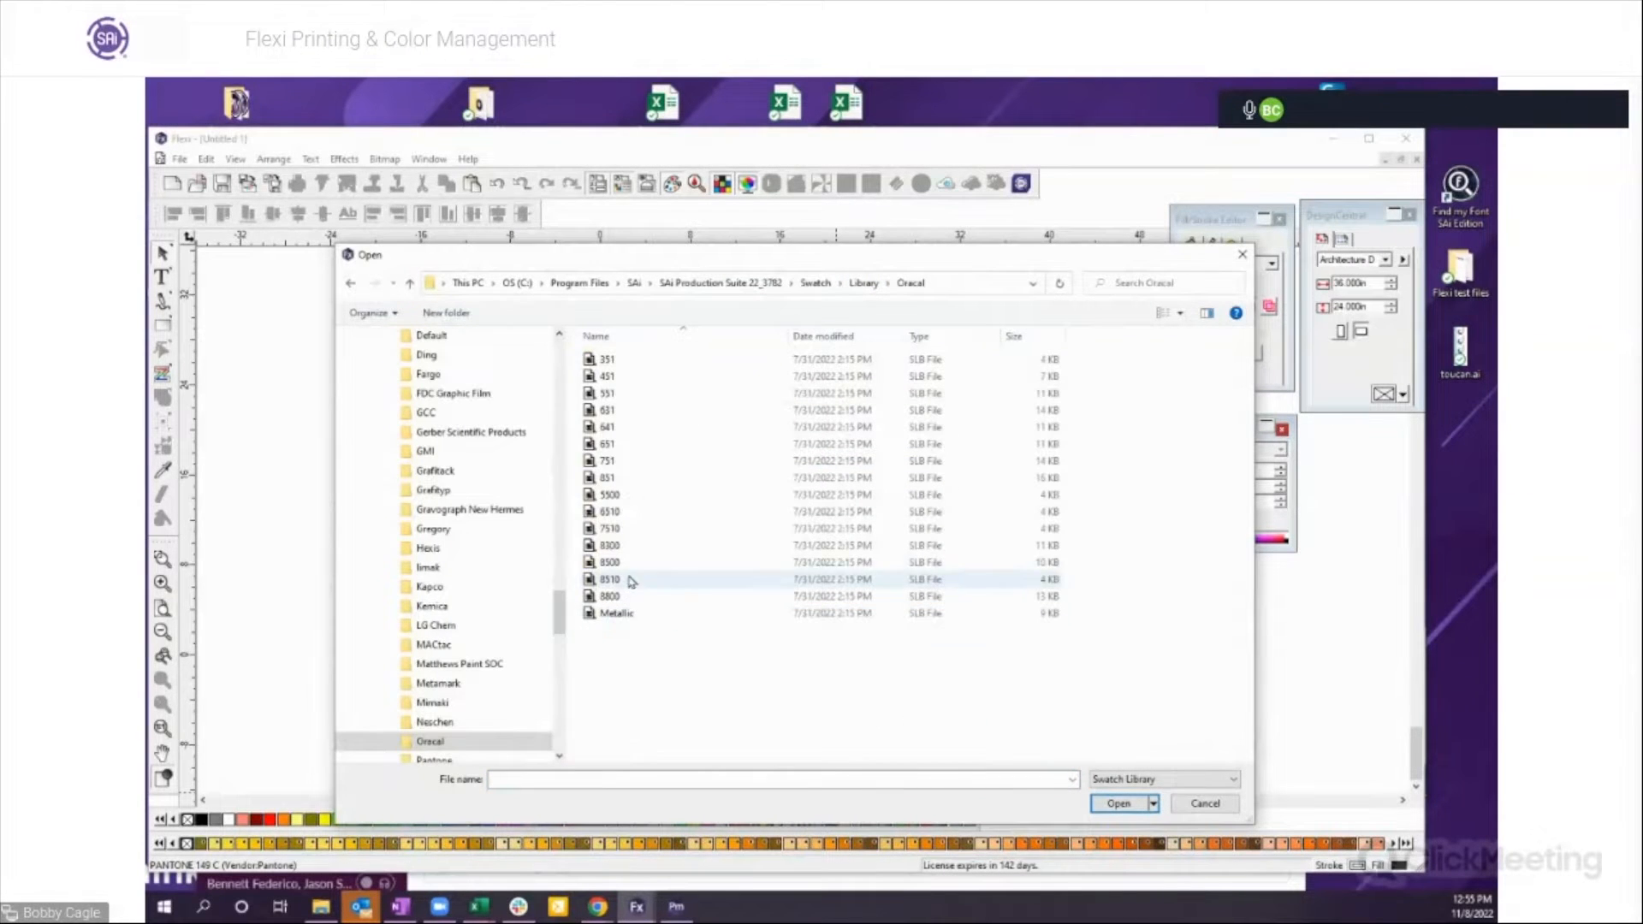
double_click(606, 477)
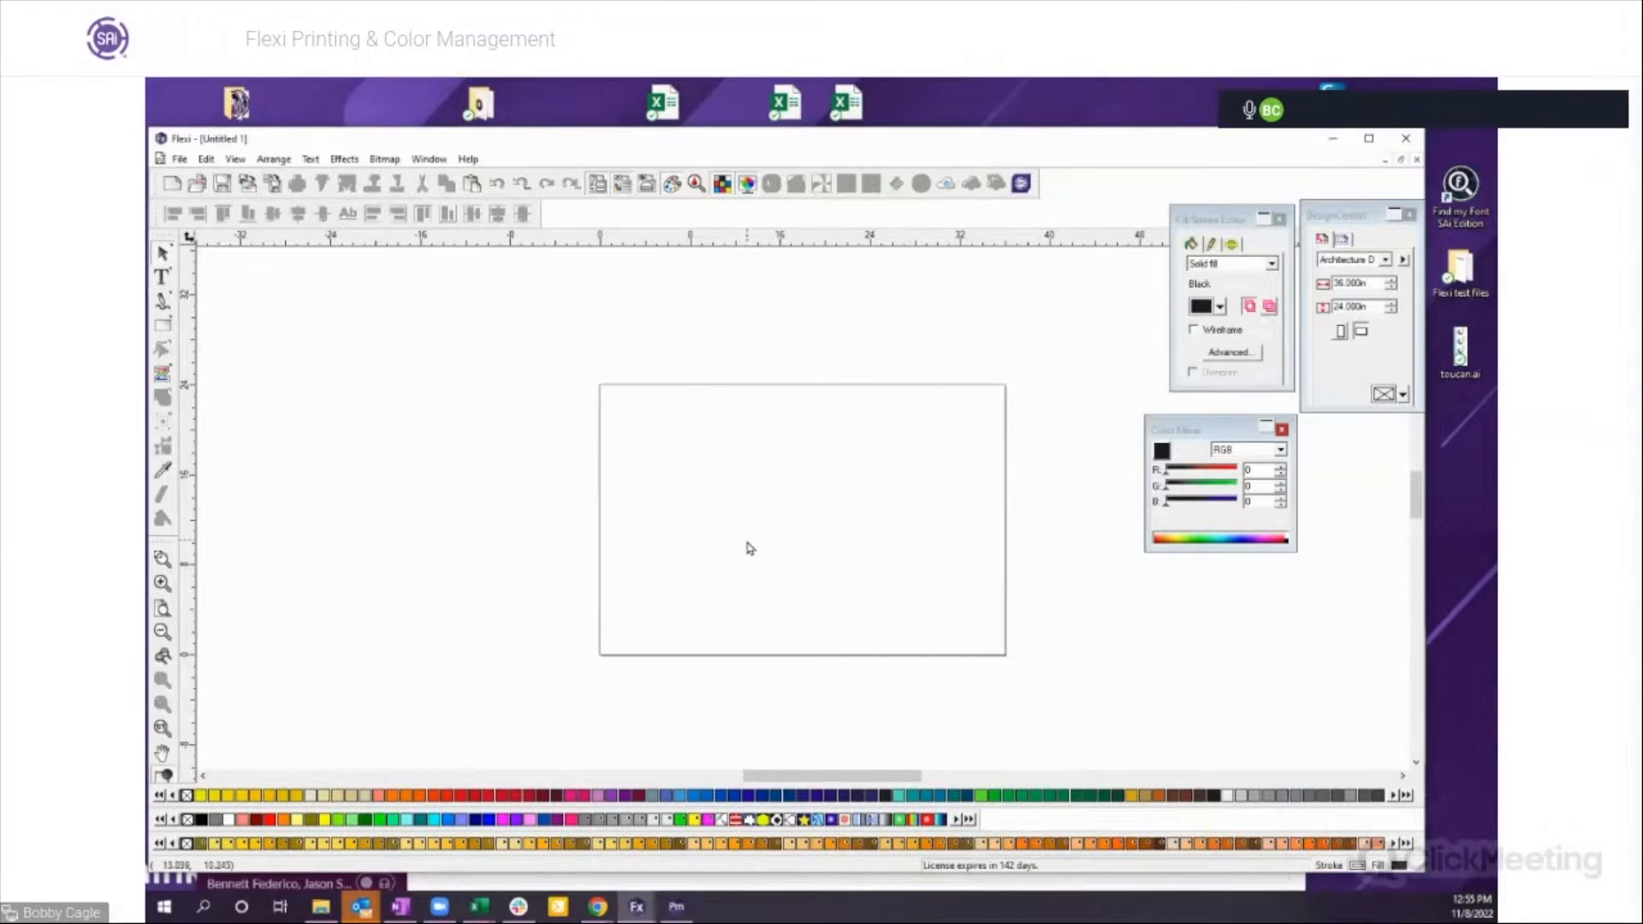
Step: Start a swatch chart from the current palette and choose the PANTONE(r) Solid Coated palette for it
left_click(235, 160)
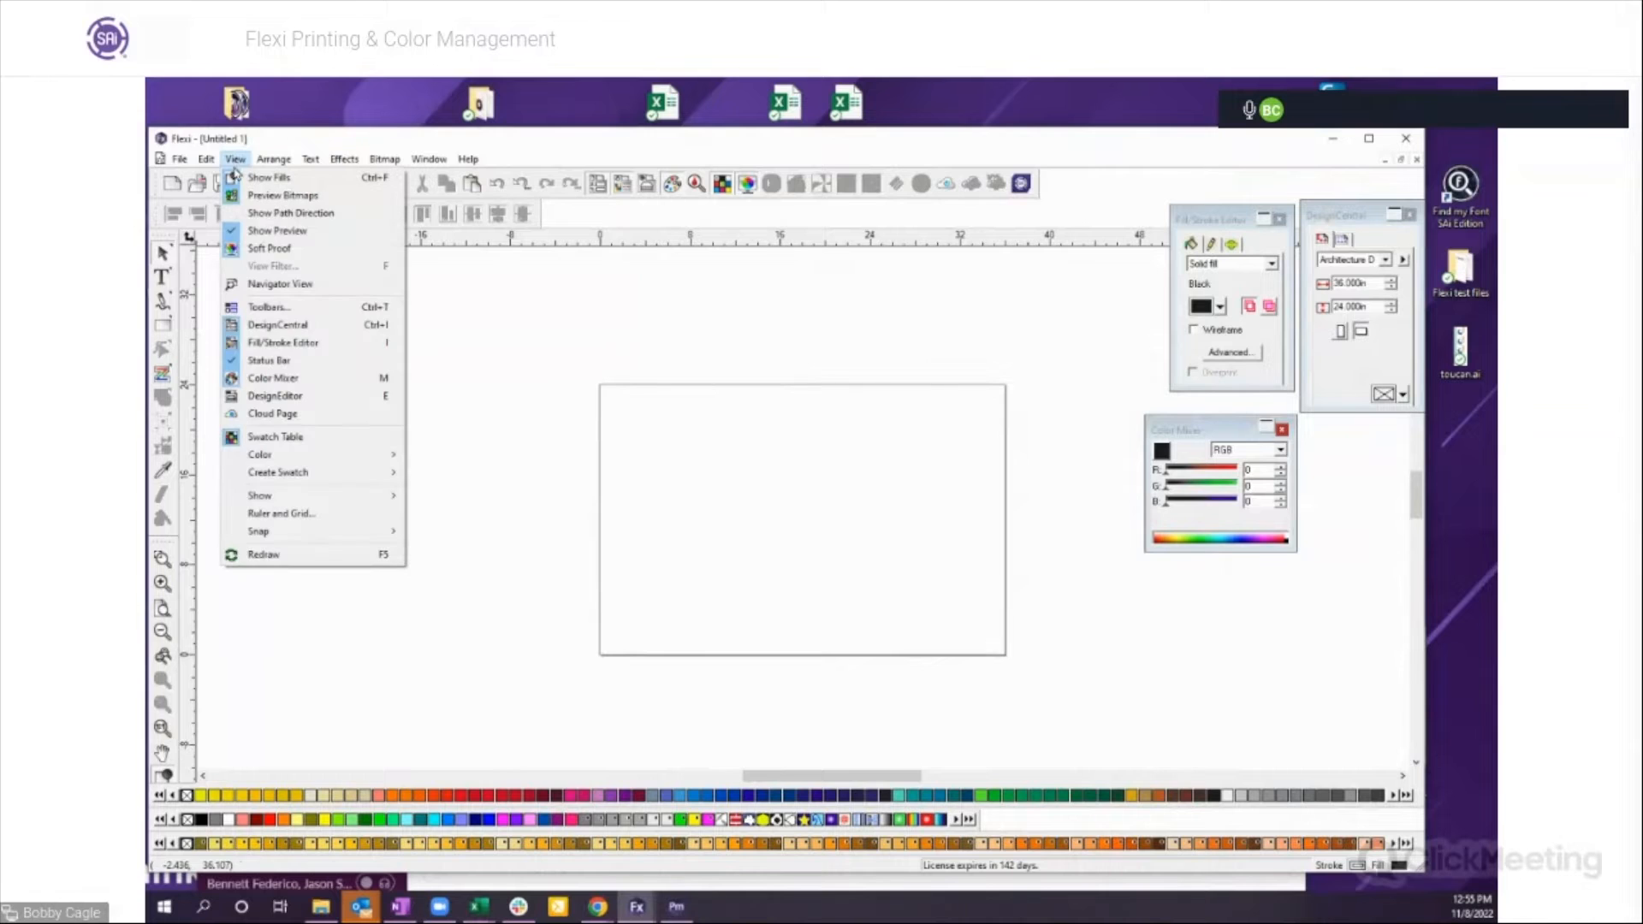
mouse_move(281, 474)
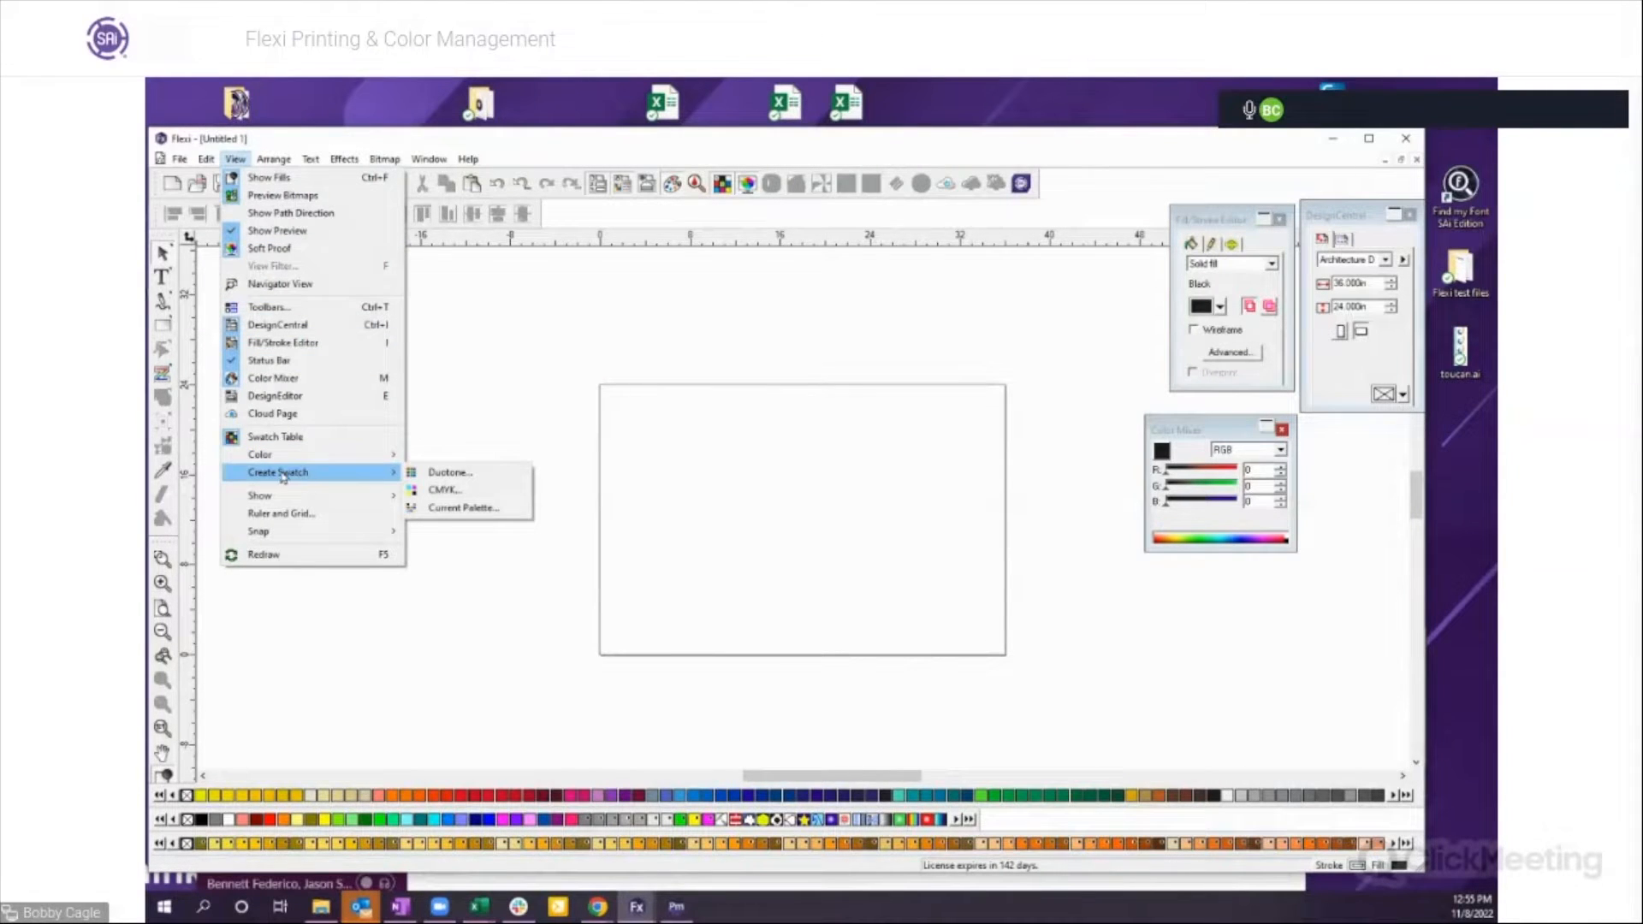
left_click(446, 509)
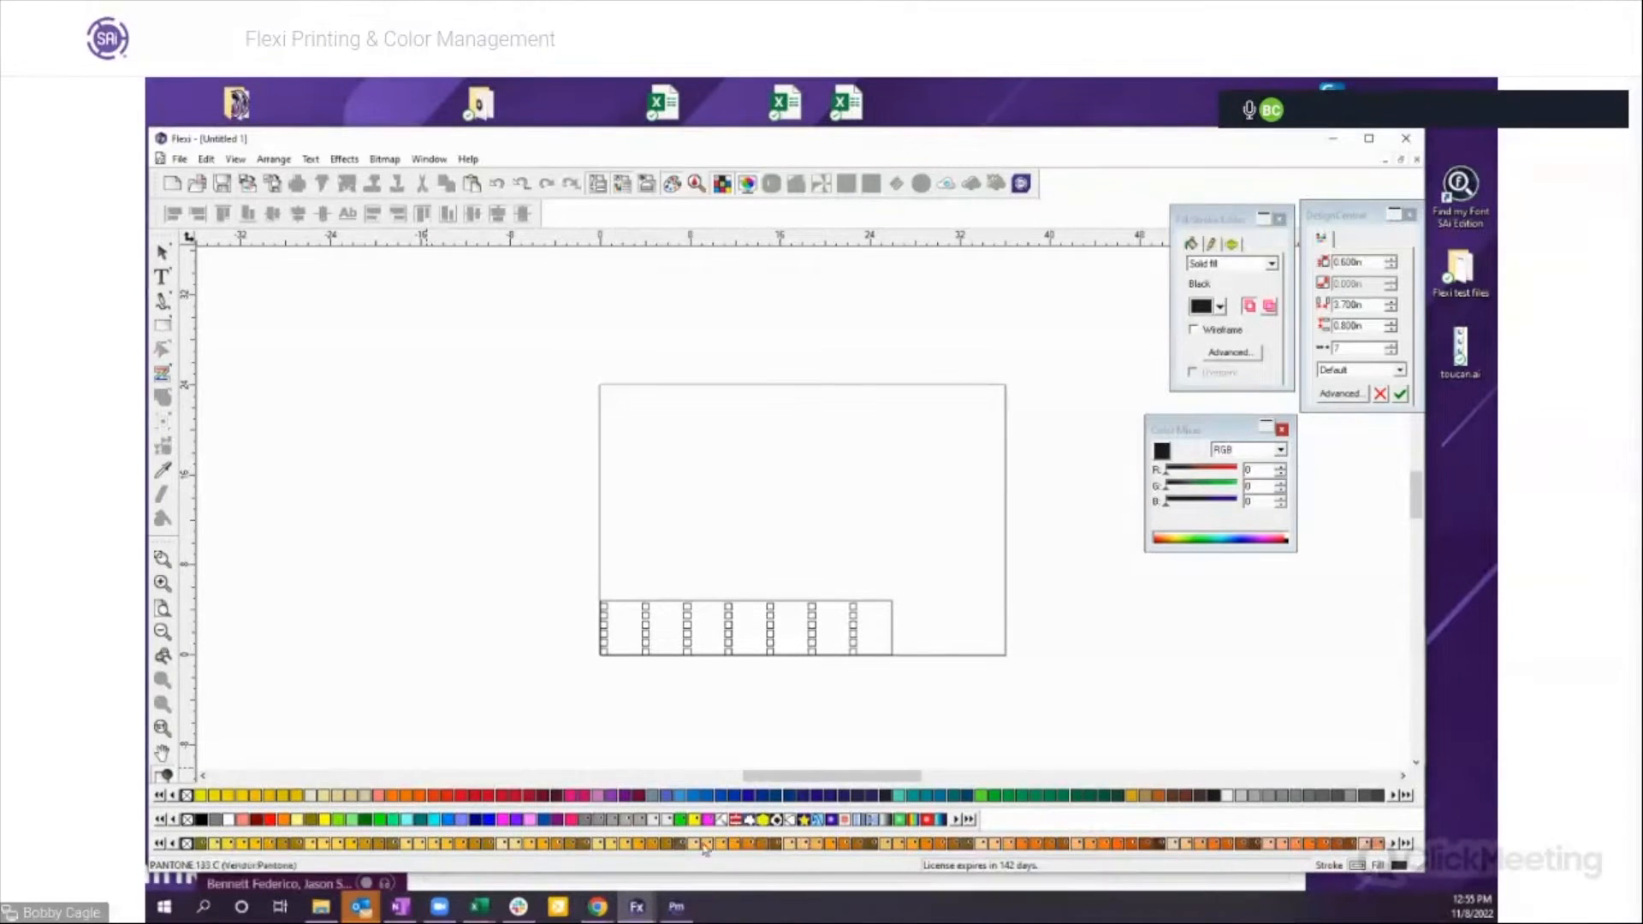
left_click(1401, 371)
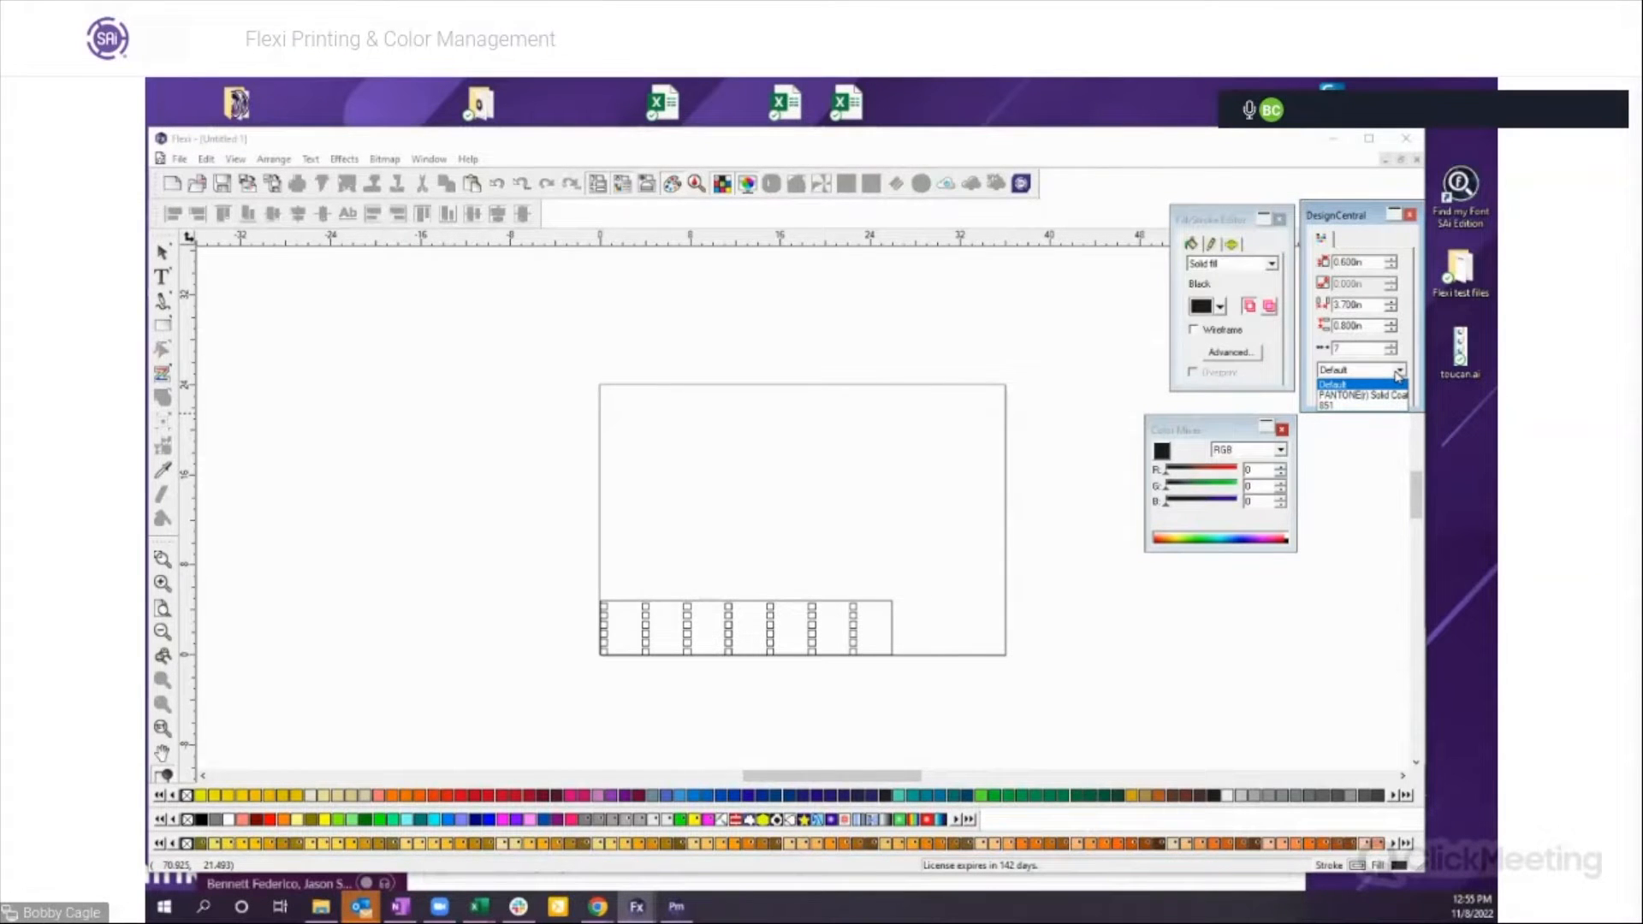
left_click(1359, 396)
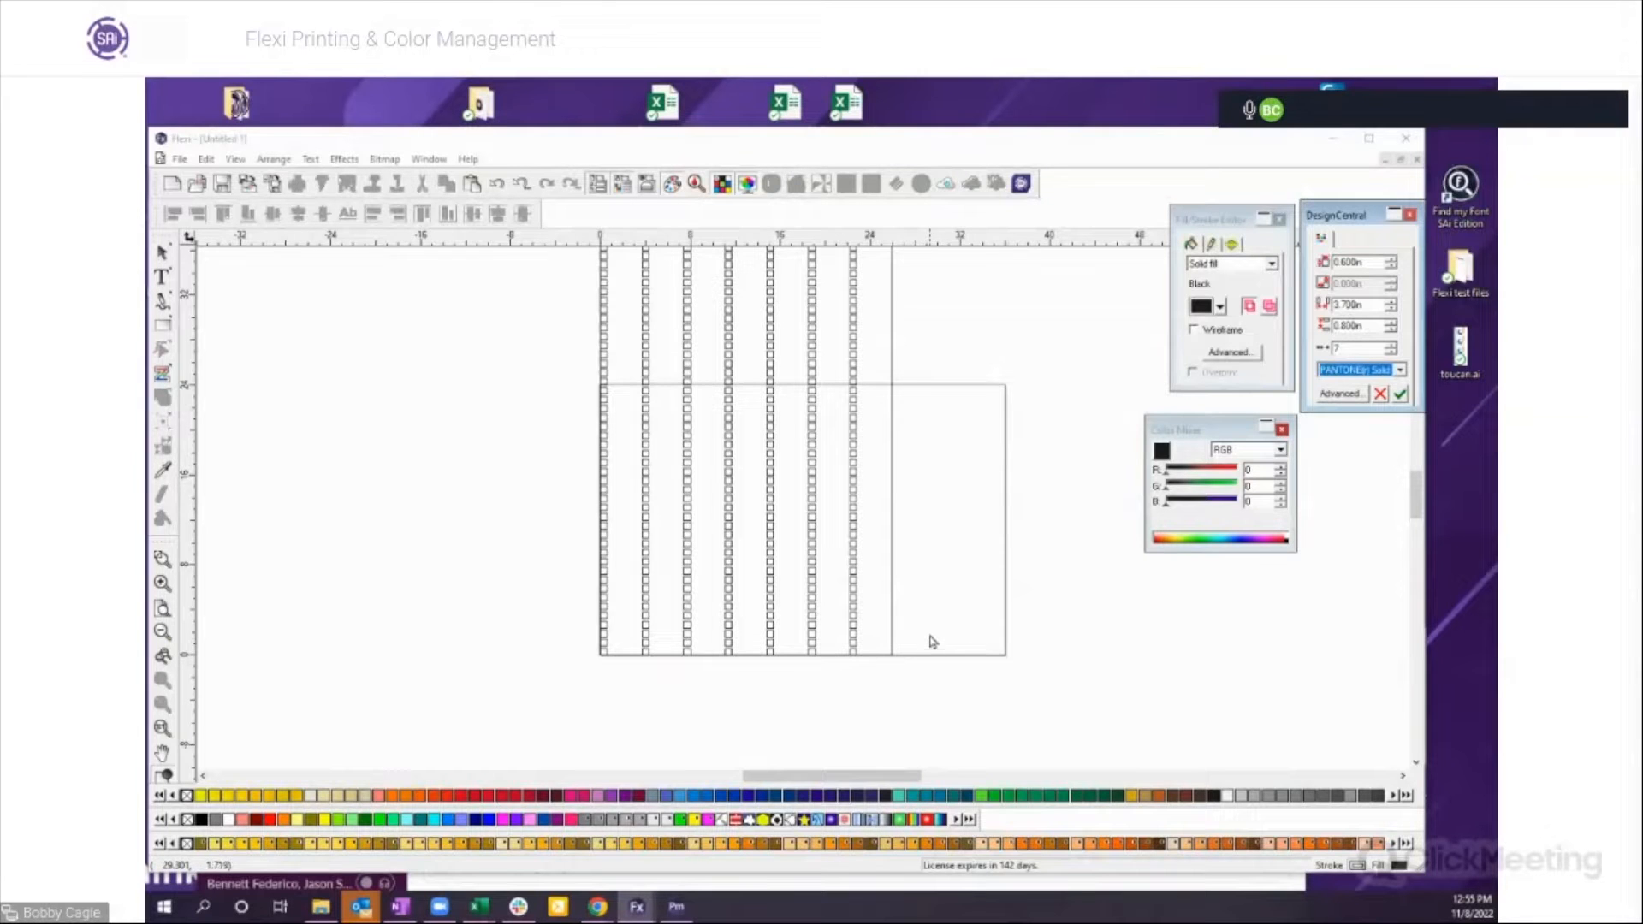
Step: Set the PANTONE swatch chart to 6 columns and generate it
scroll(950, 599, "up", 2)
scroll(955, 598, "up", 1)
scroll(955, 586, "down", 4)
scroll(960, 589, "down", 1)
left_click(1391, 346)
left_click(1391, 347)
left_click(1391, 347)
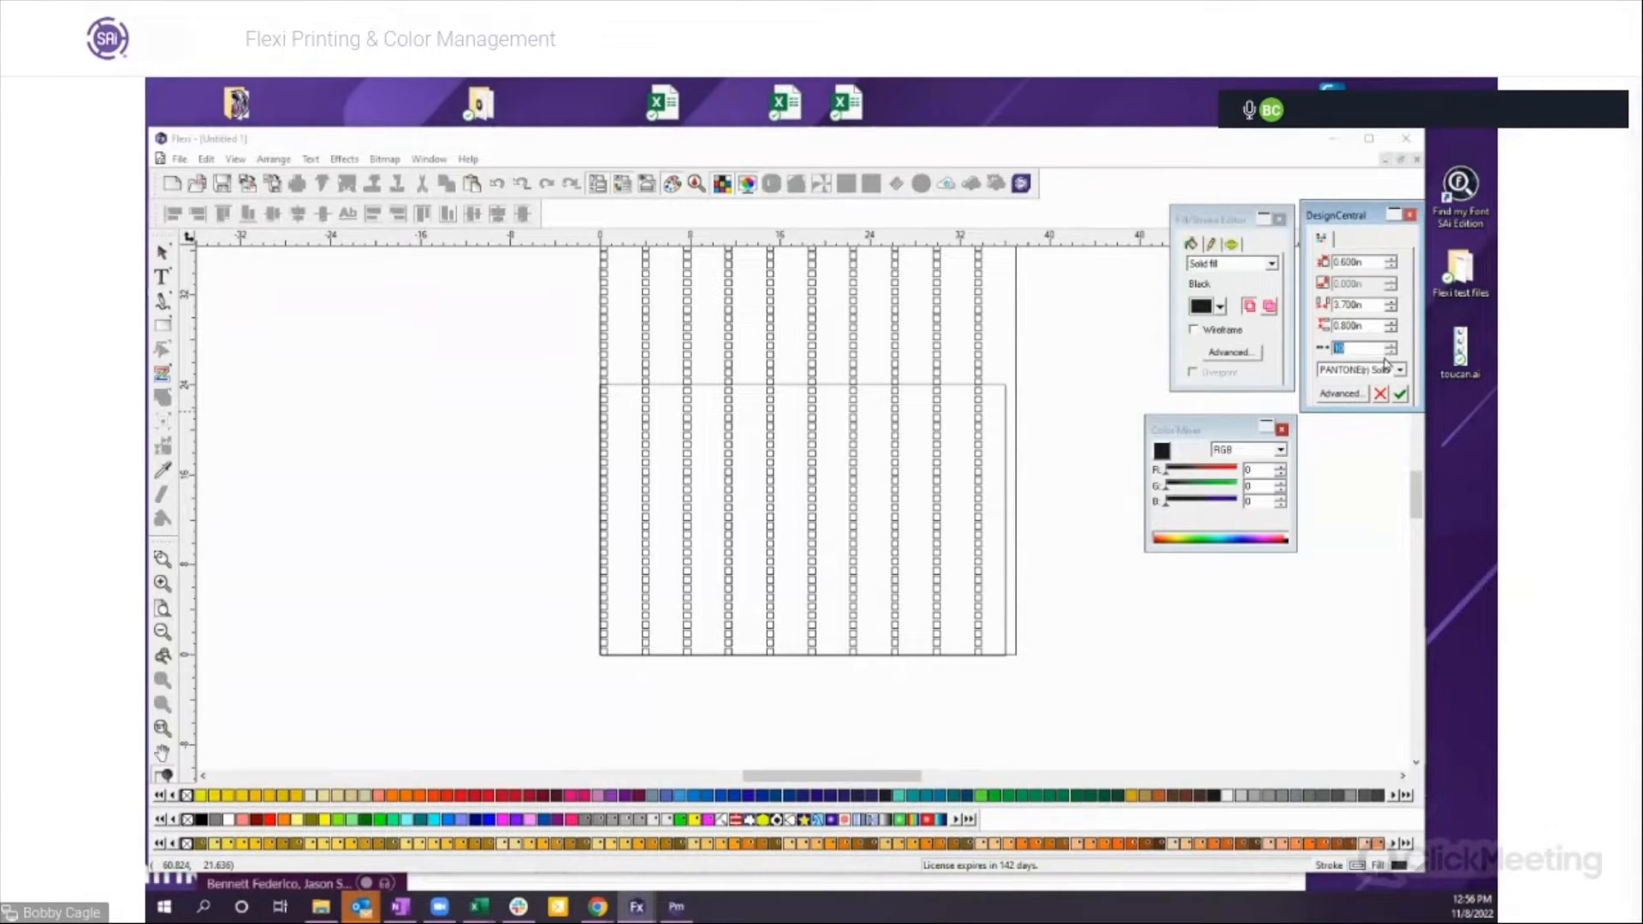
left_click(1391, 352)
left_click(1390, 351)
left_click(1390, 351)
left_click(1391, 352)
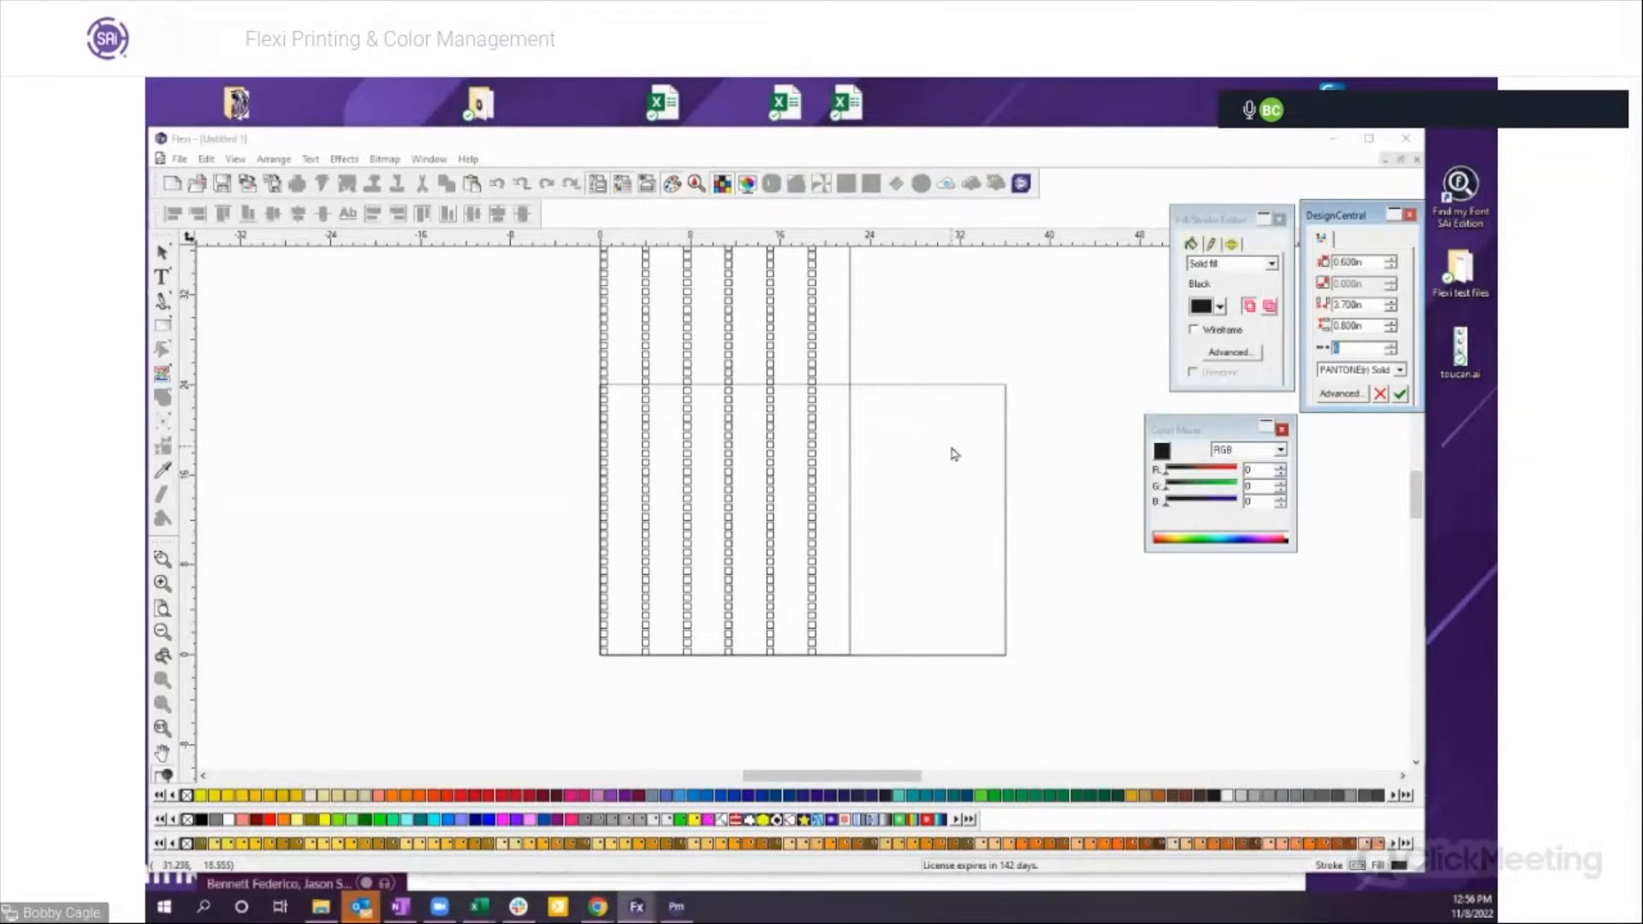
left_click(1402, 396)
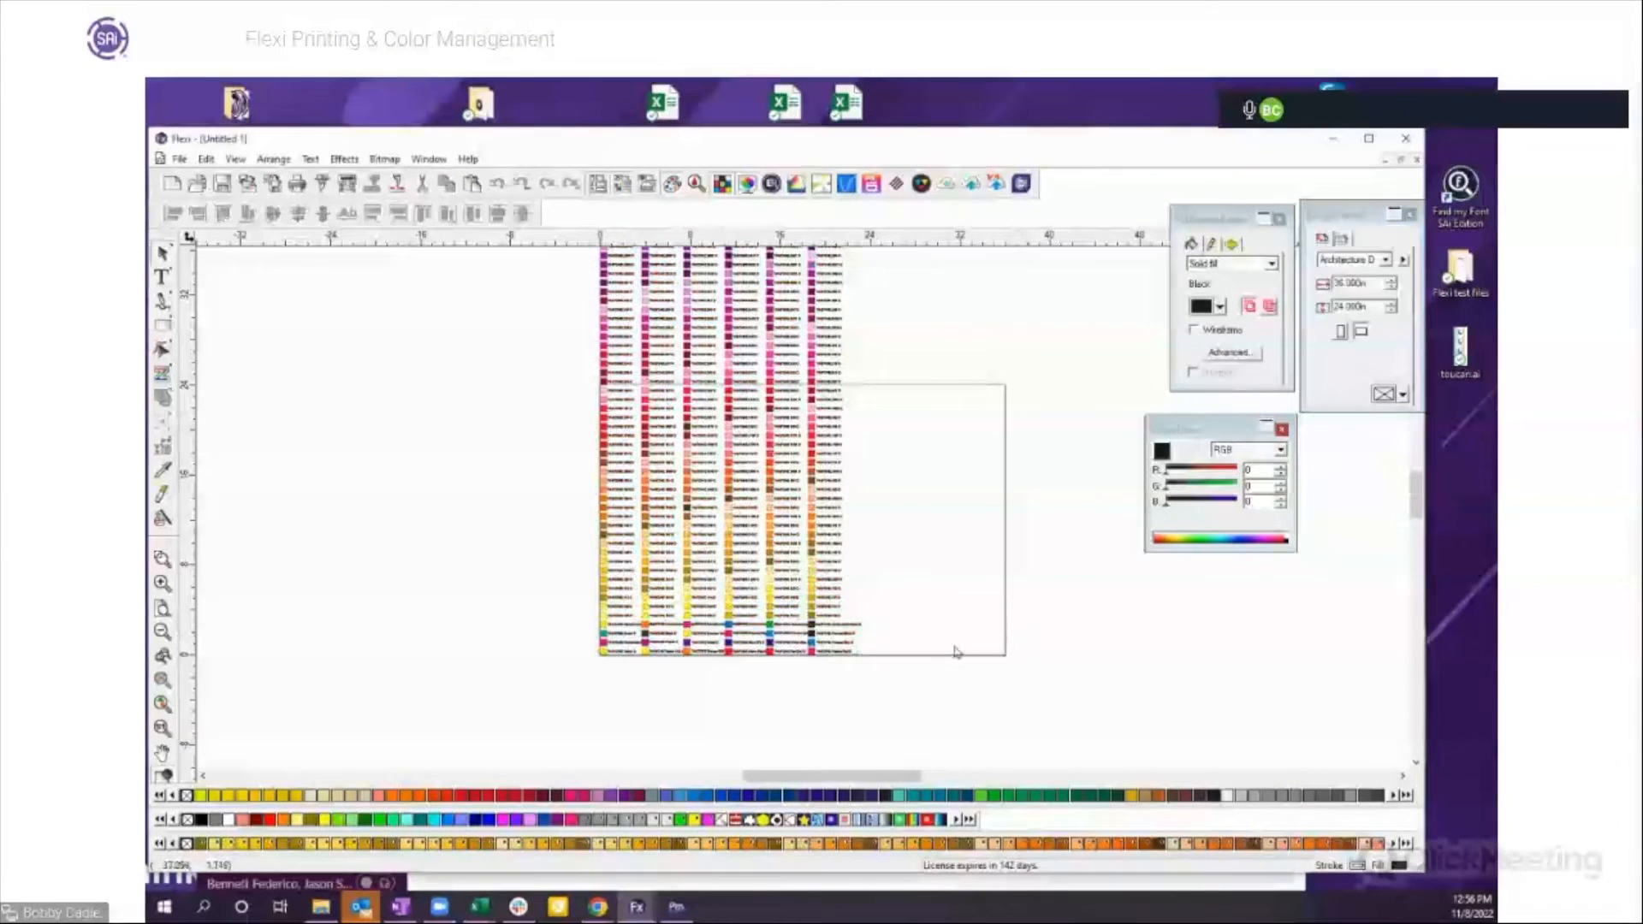
Step: Ungroup the generated PANTONE swatch chart
left_click(162, 559)
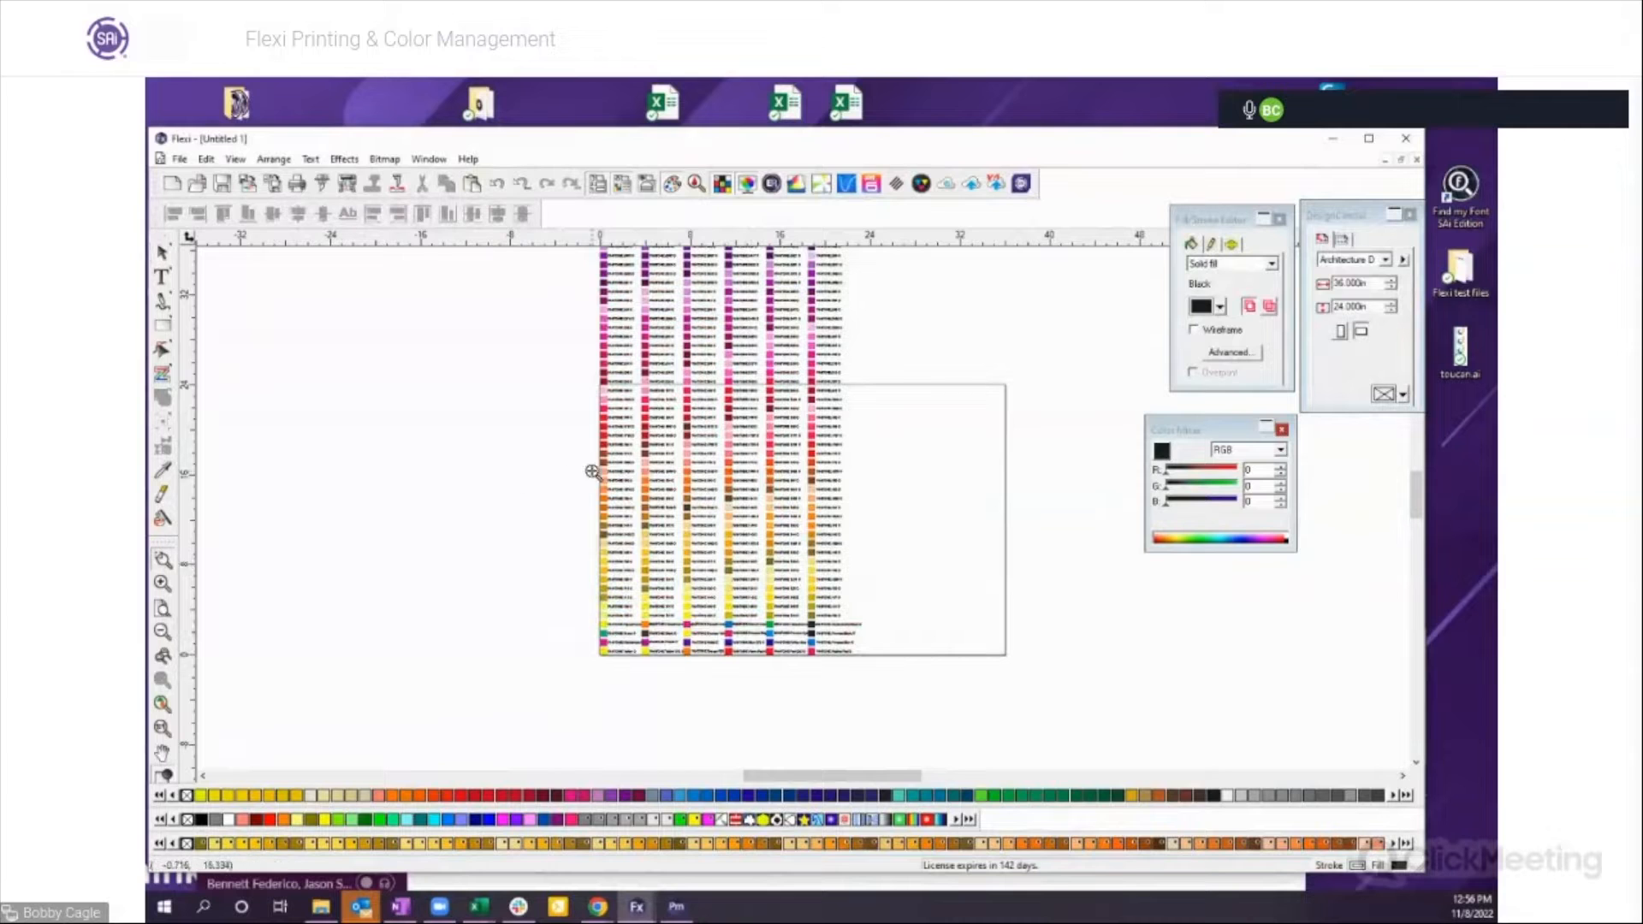
left_click_drag(597, 467, 850, 552)
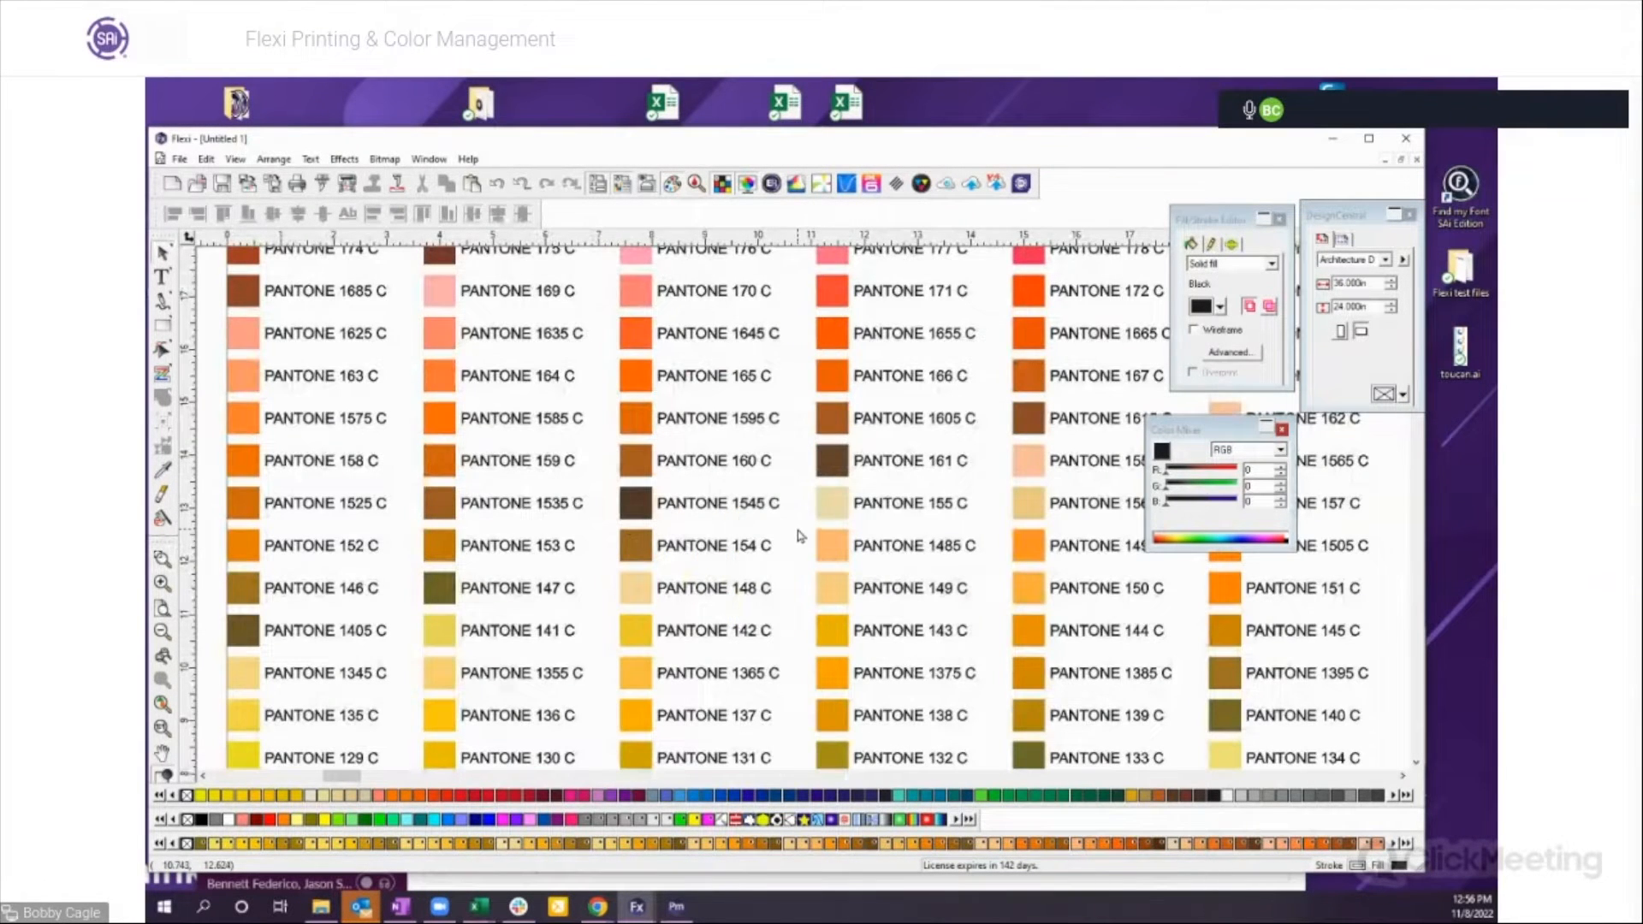
scroll(798, 532, "up", 8)
scroll(798, 530, "up", 10)
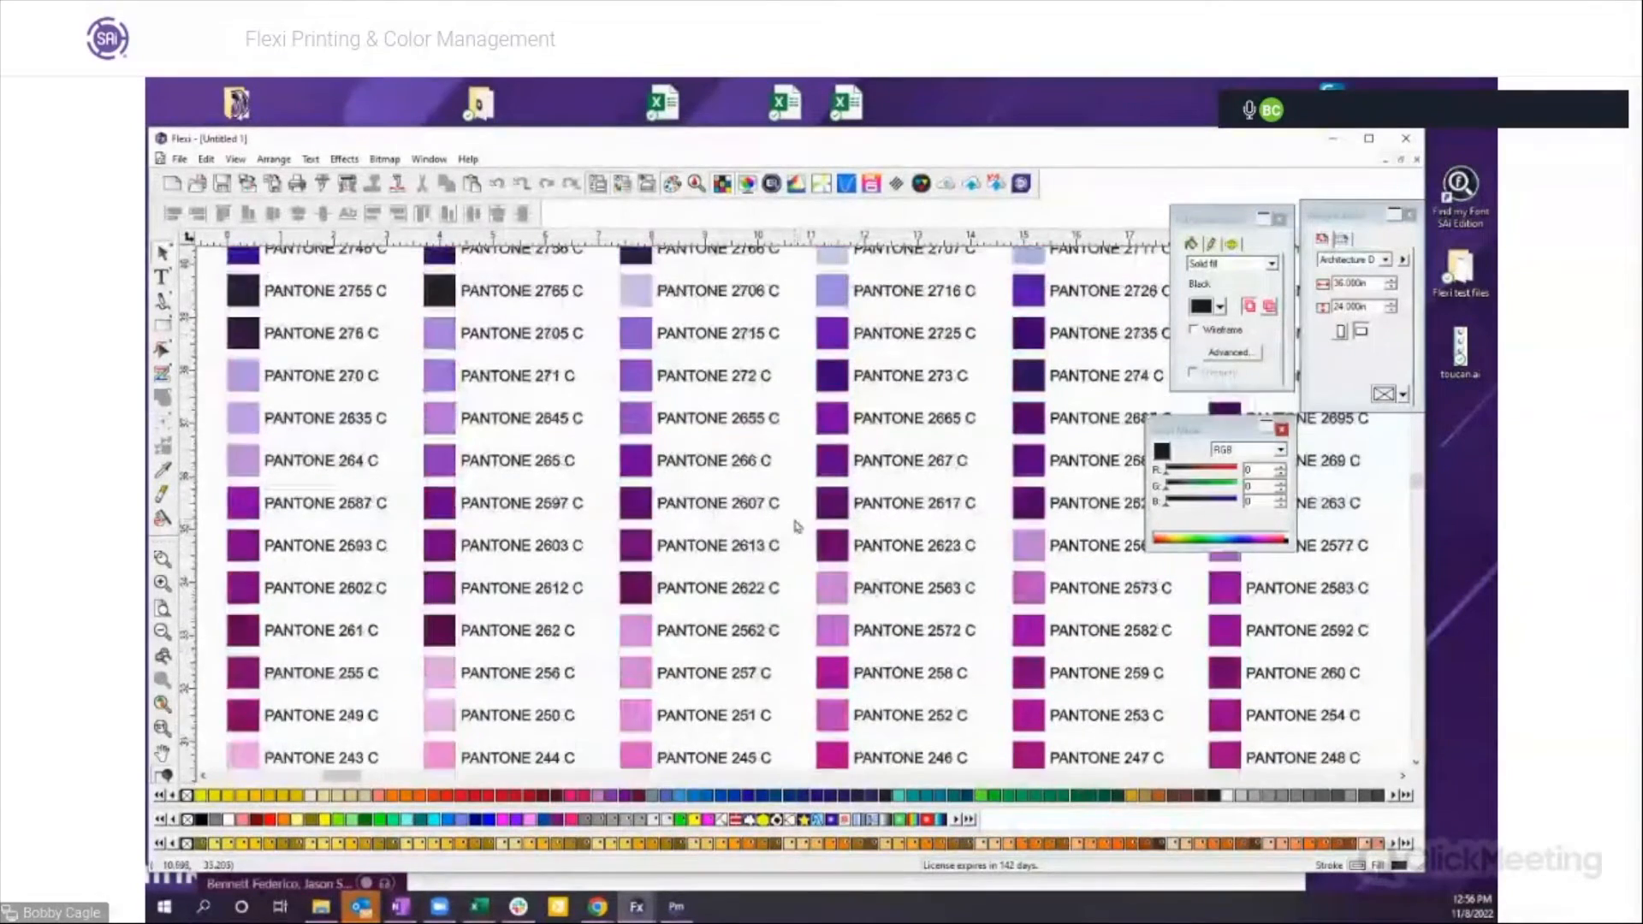
scroll(799, 526, "up", 2)
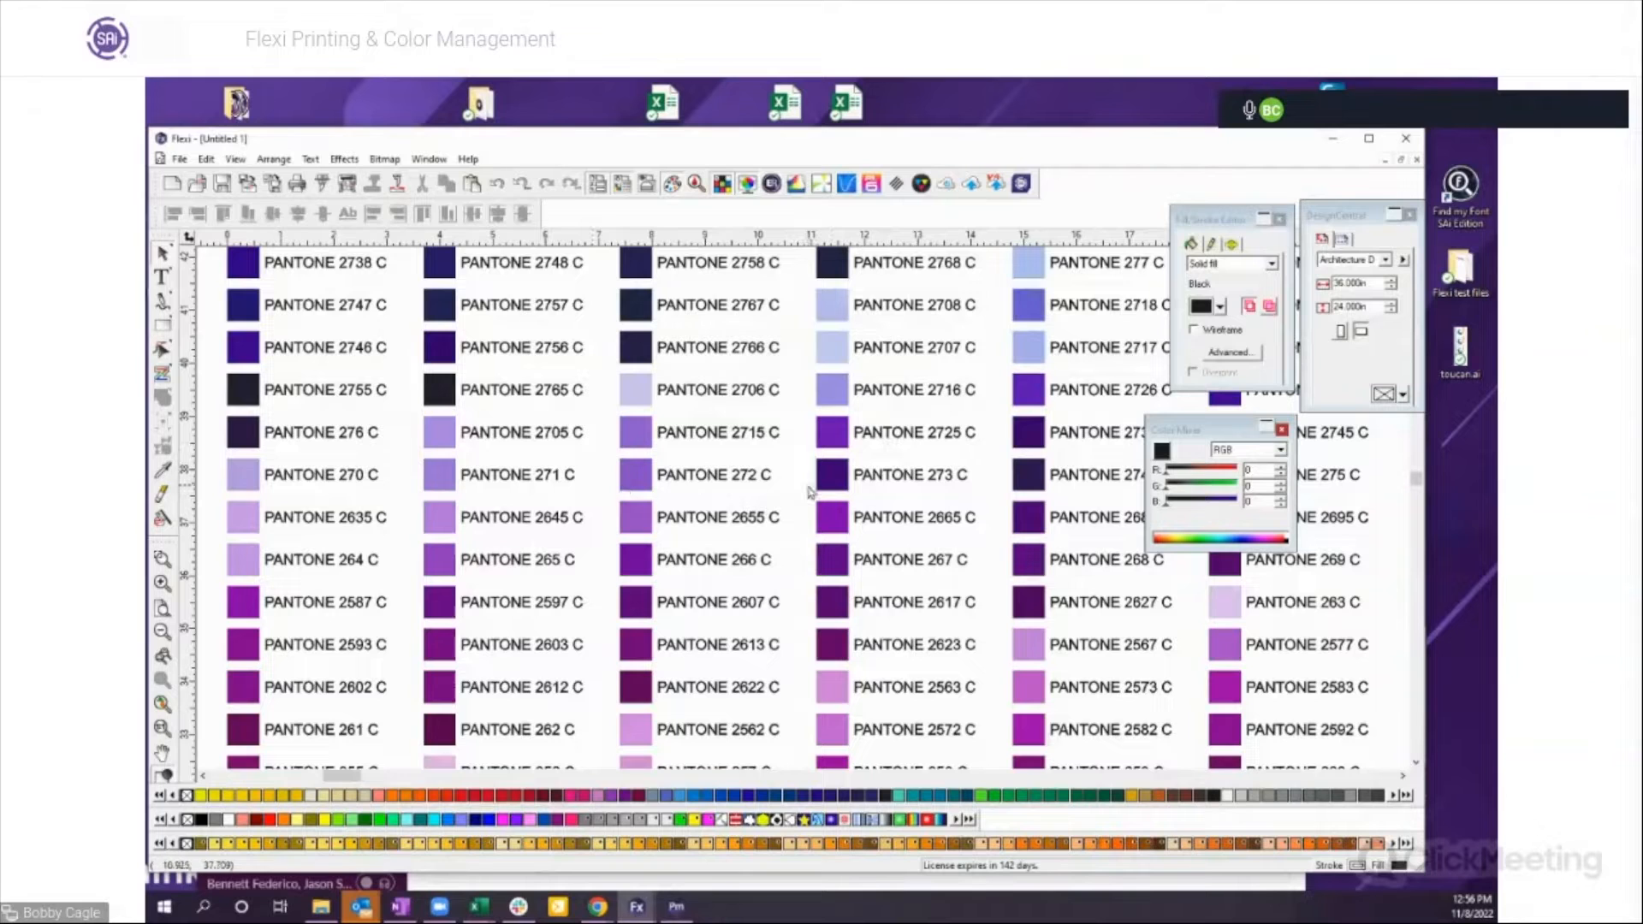
left_click(841, 472)
right_click(841, 473)
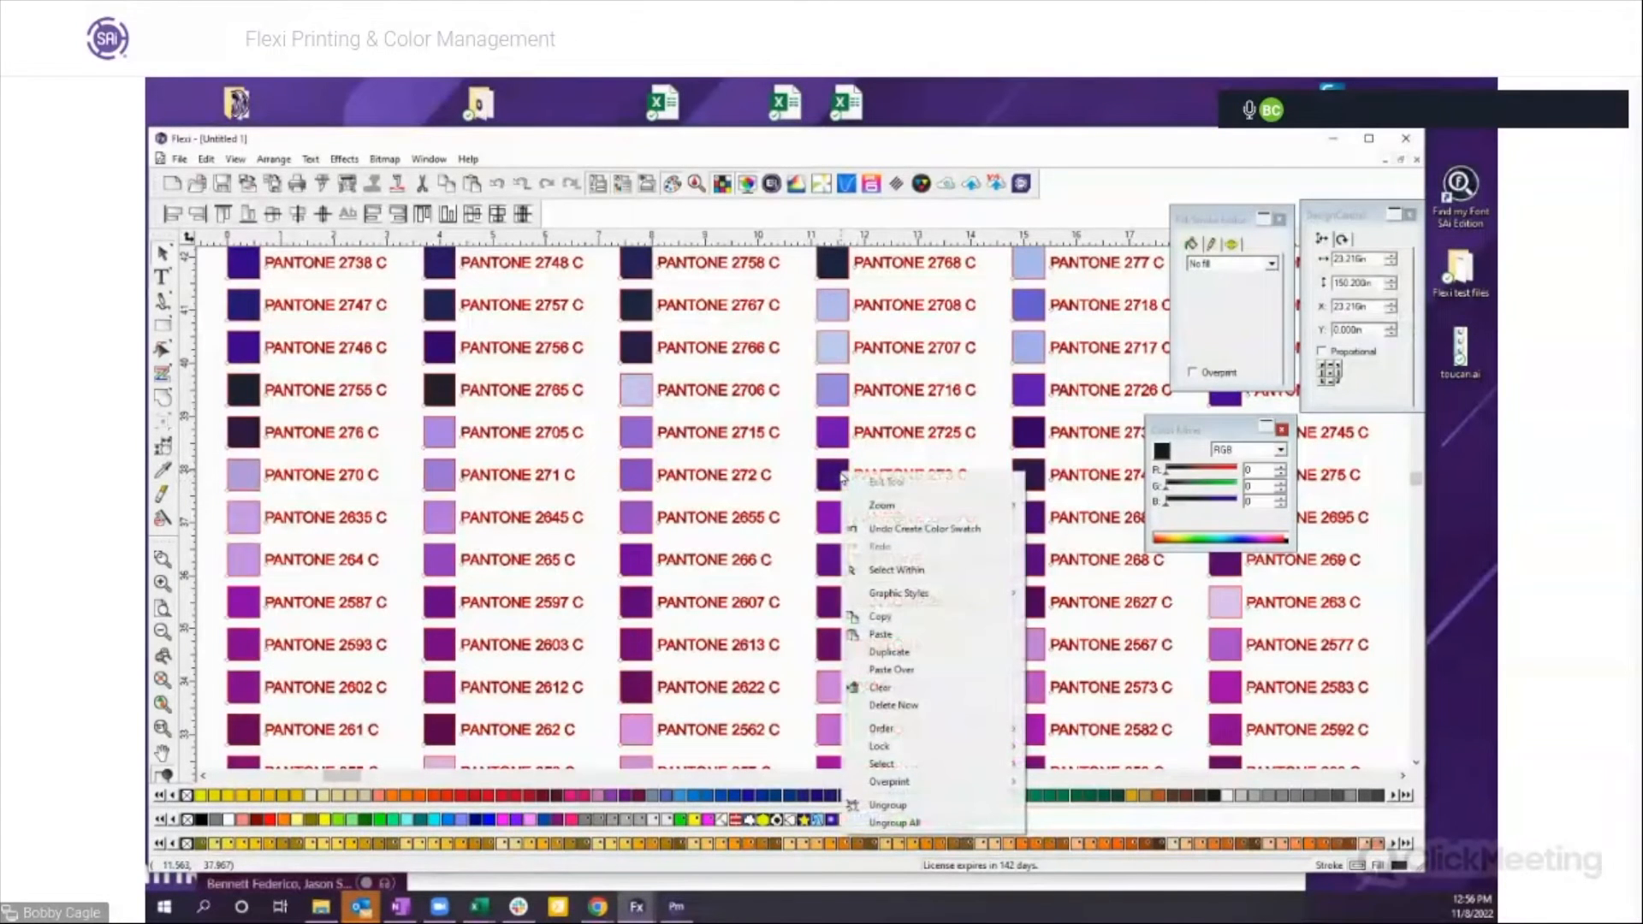
left_click(894, 809)
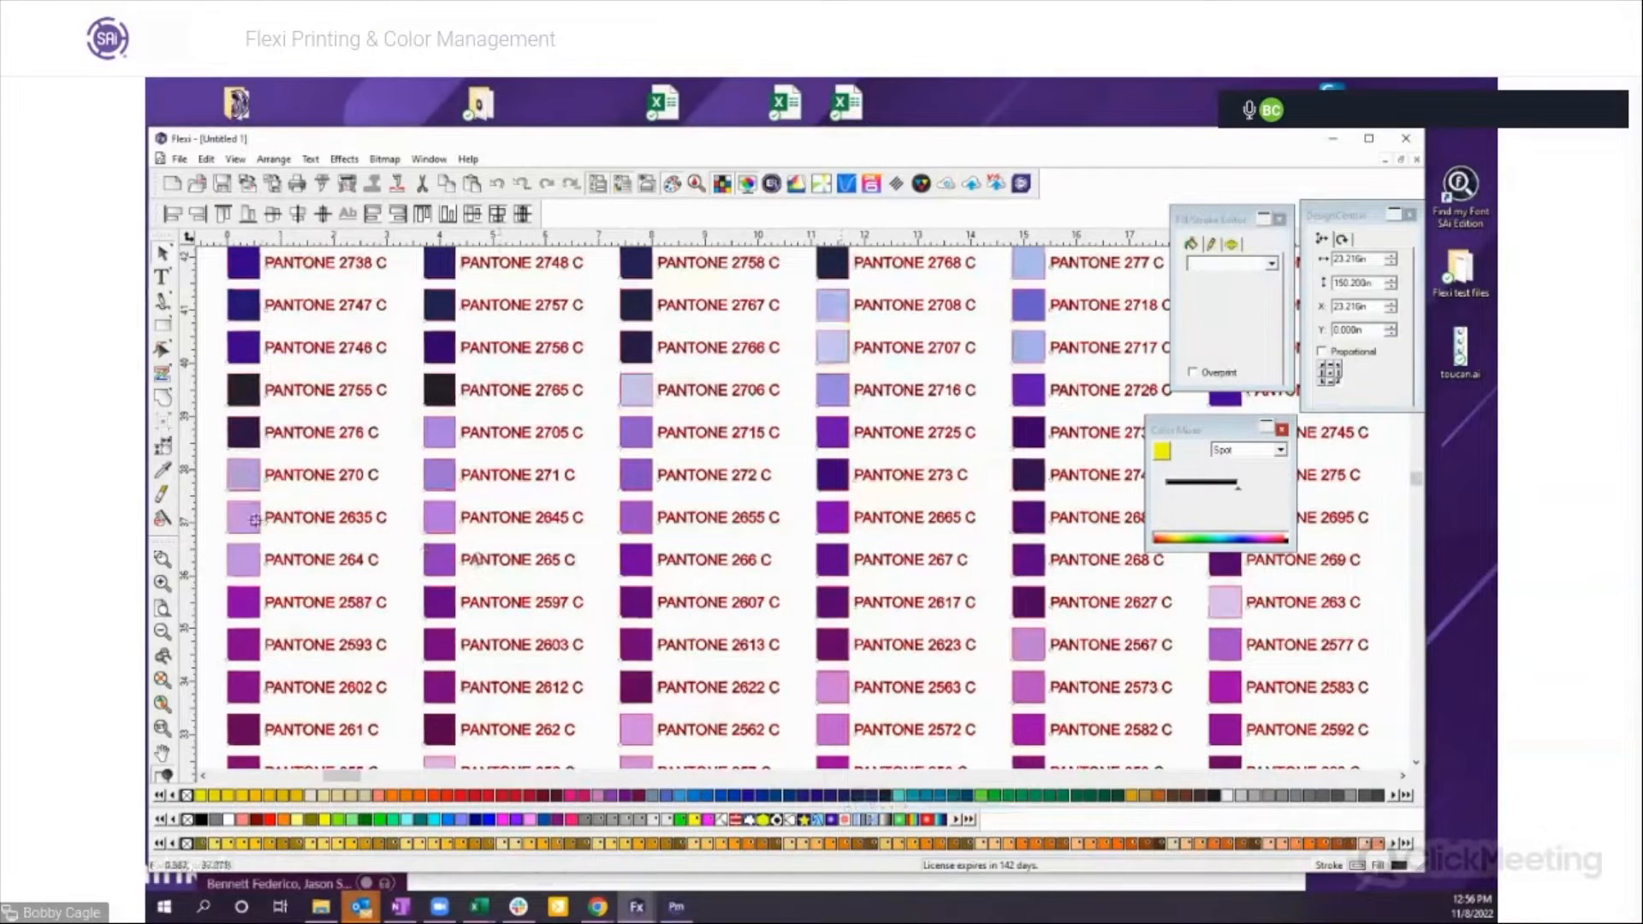
Step: Move the block of blue-to-purple swatch rows out to the left of the chart, and undo the move
left_click(159, 634)
left_click(158, 635)
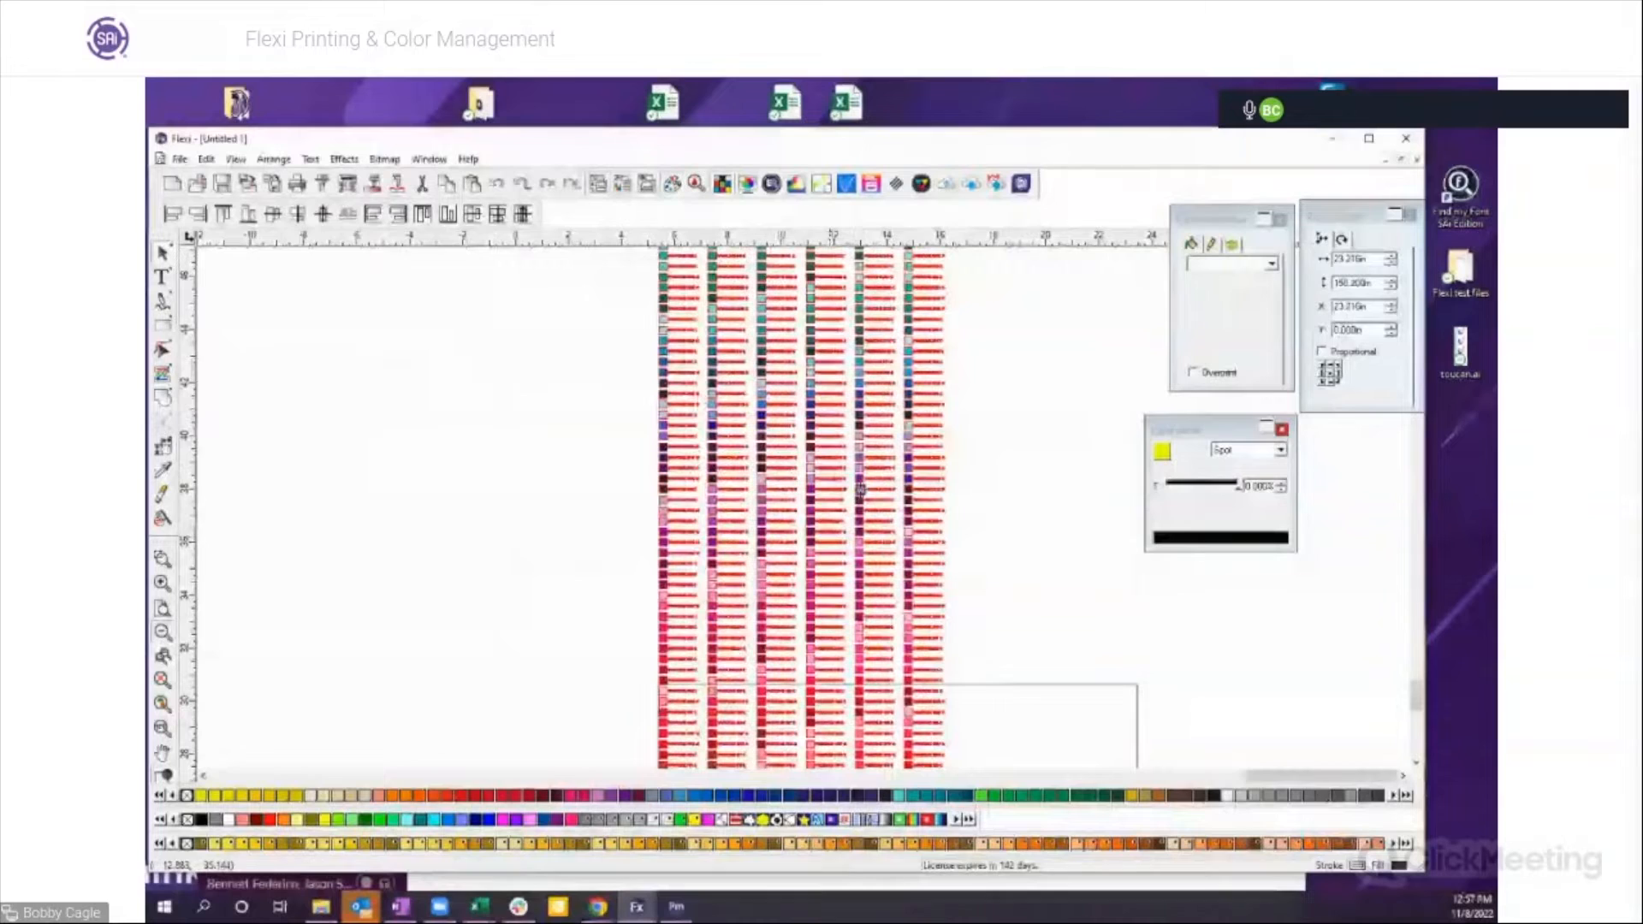
left_click(531, 488)
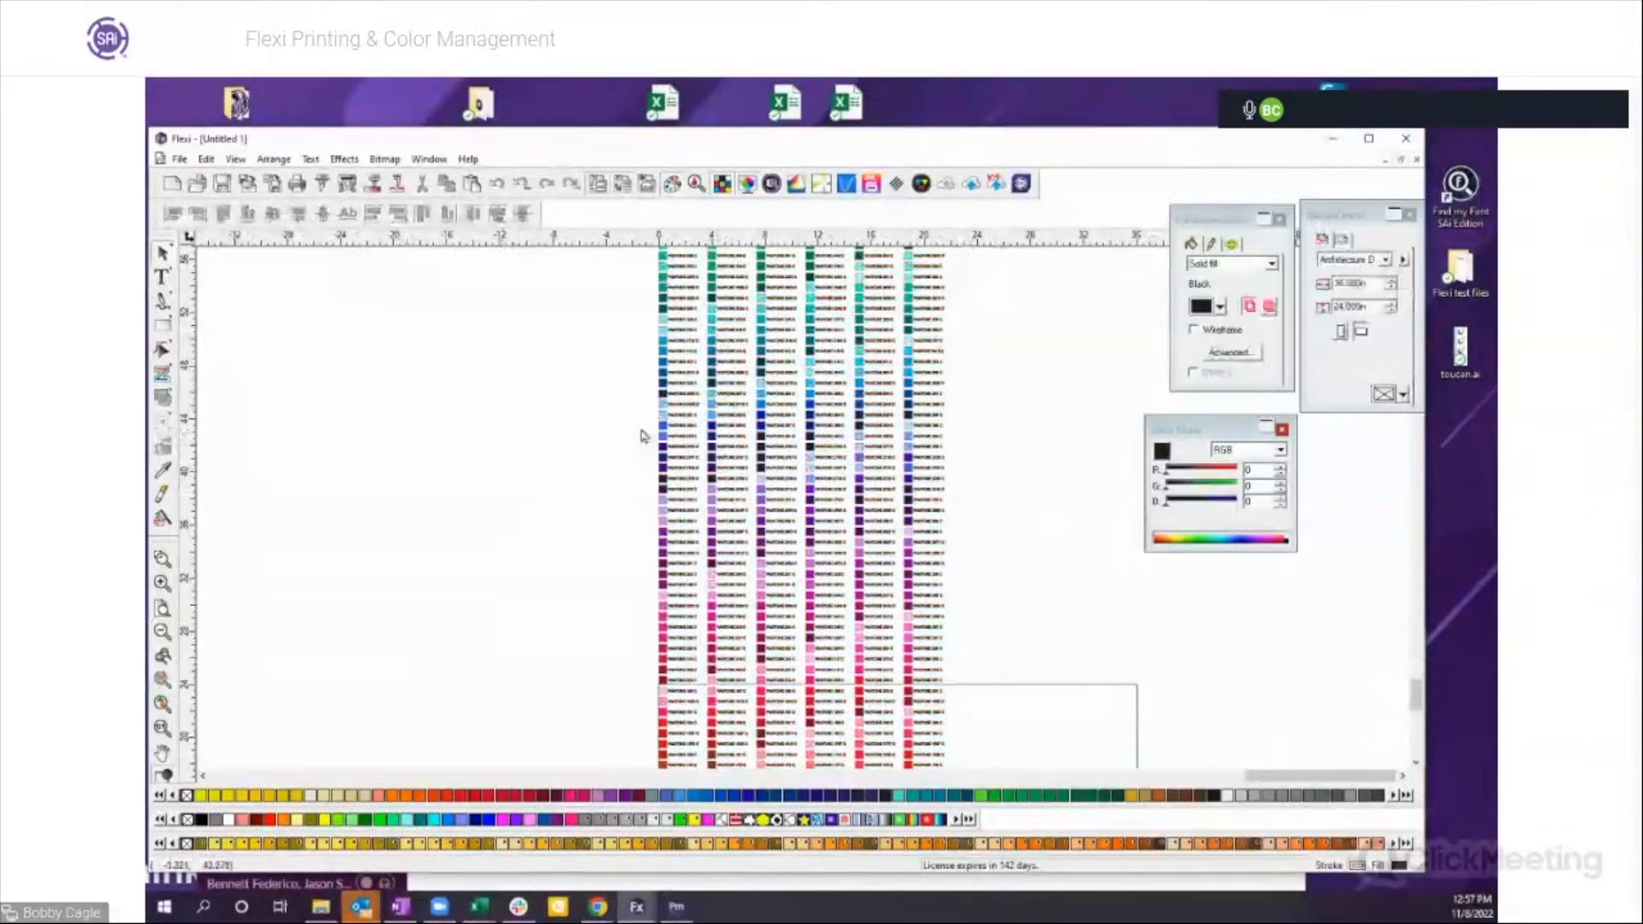
left_click_drag(632, 403, 952, 577)
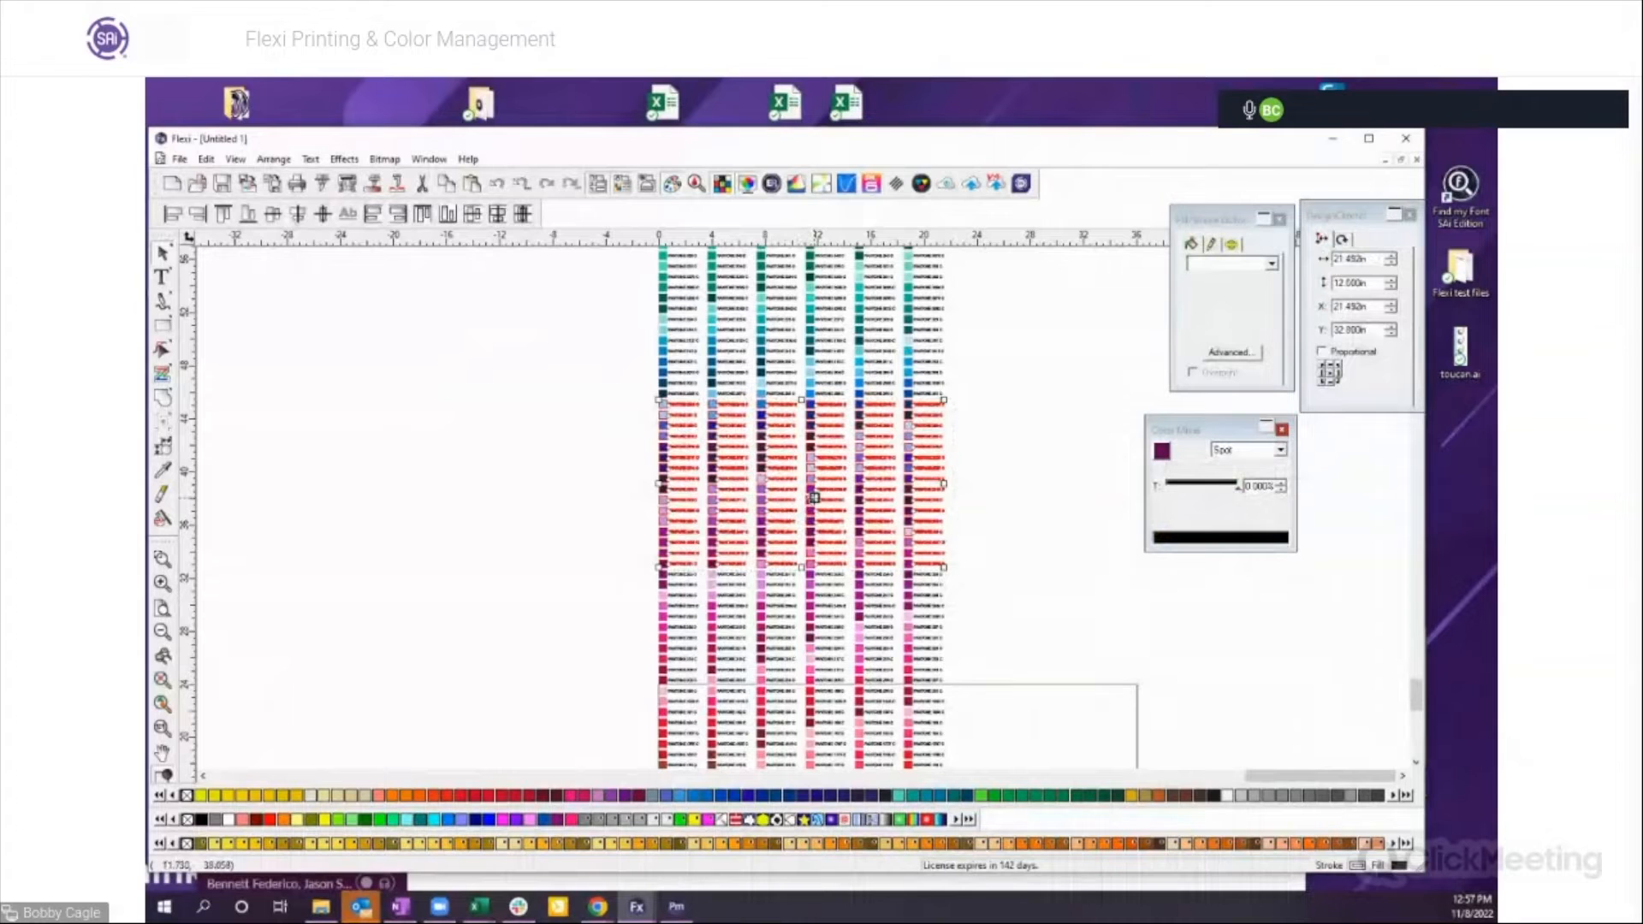
left_click_drag(790, 488, 450, 491)
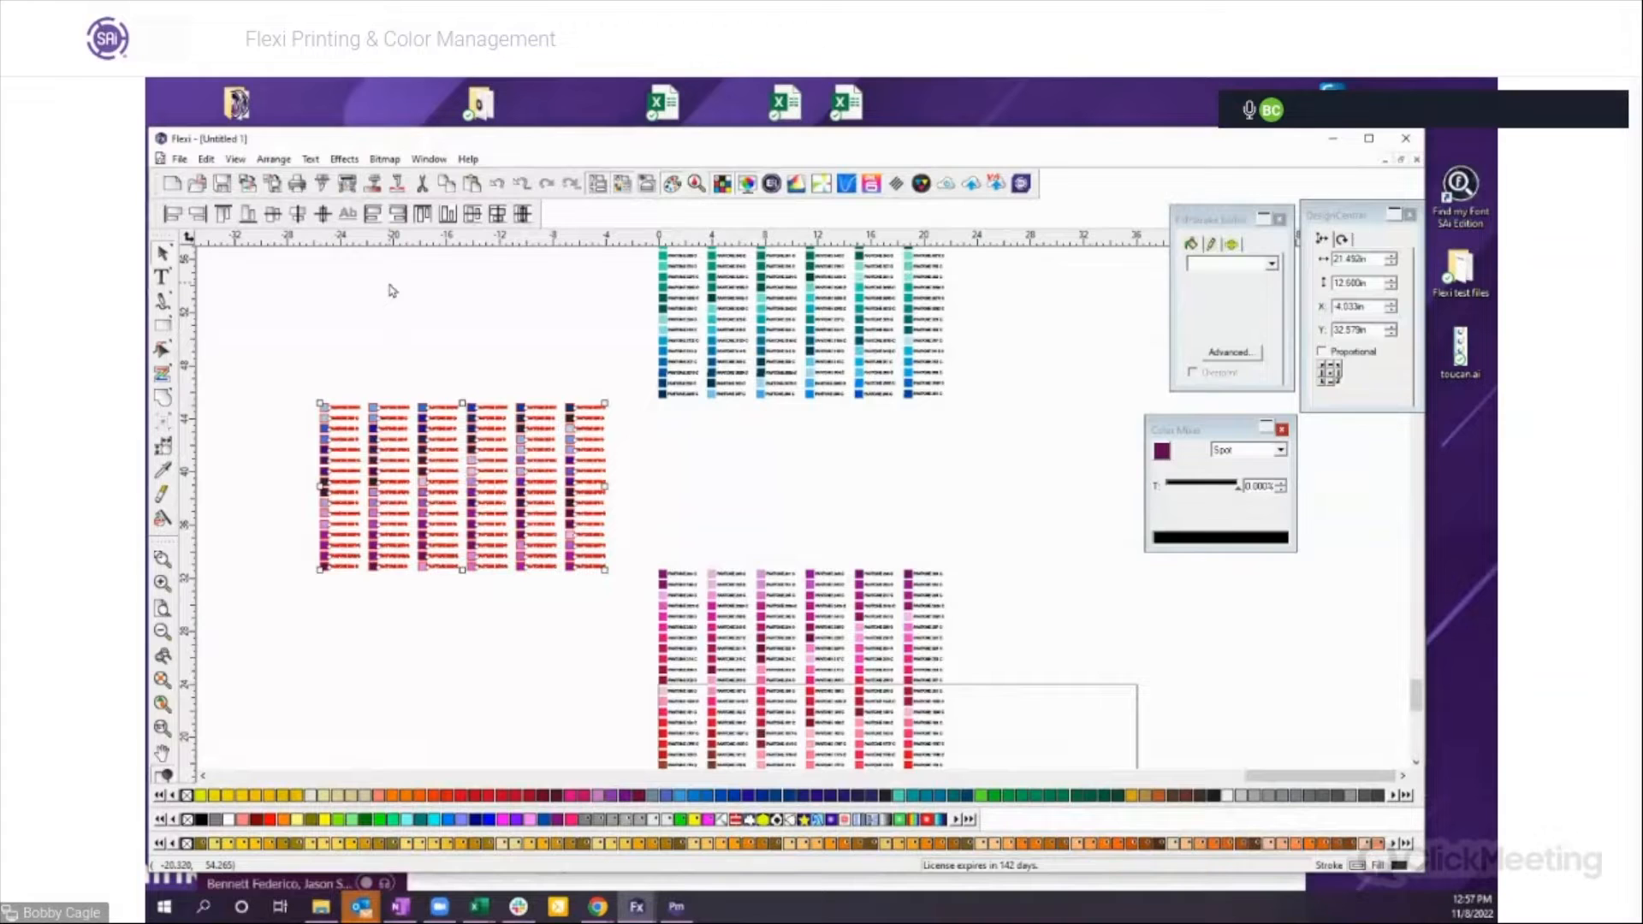
left_click(498, 184)
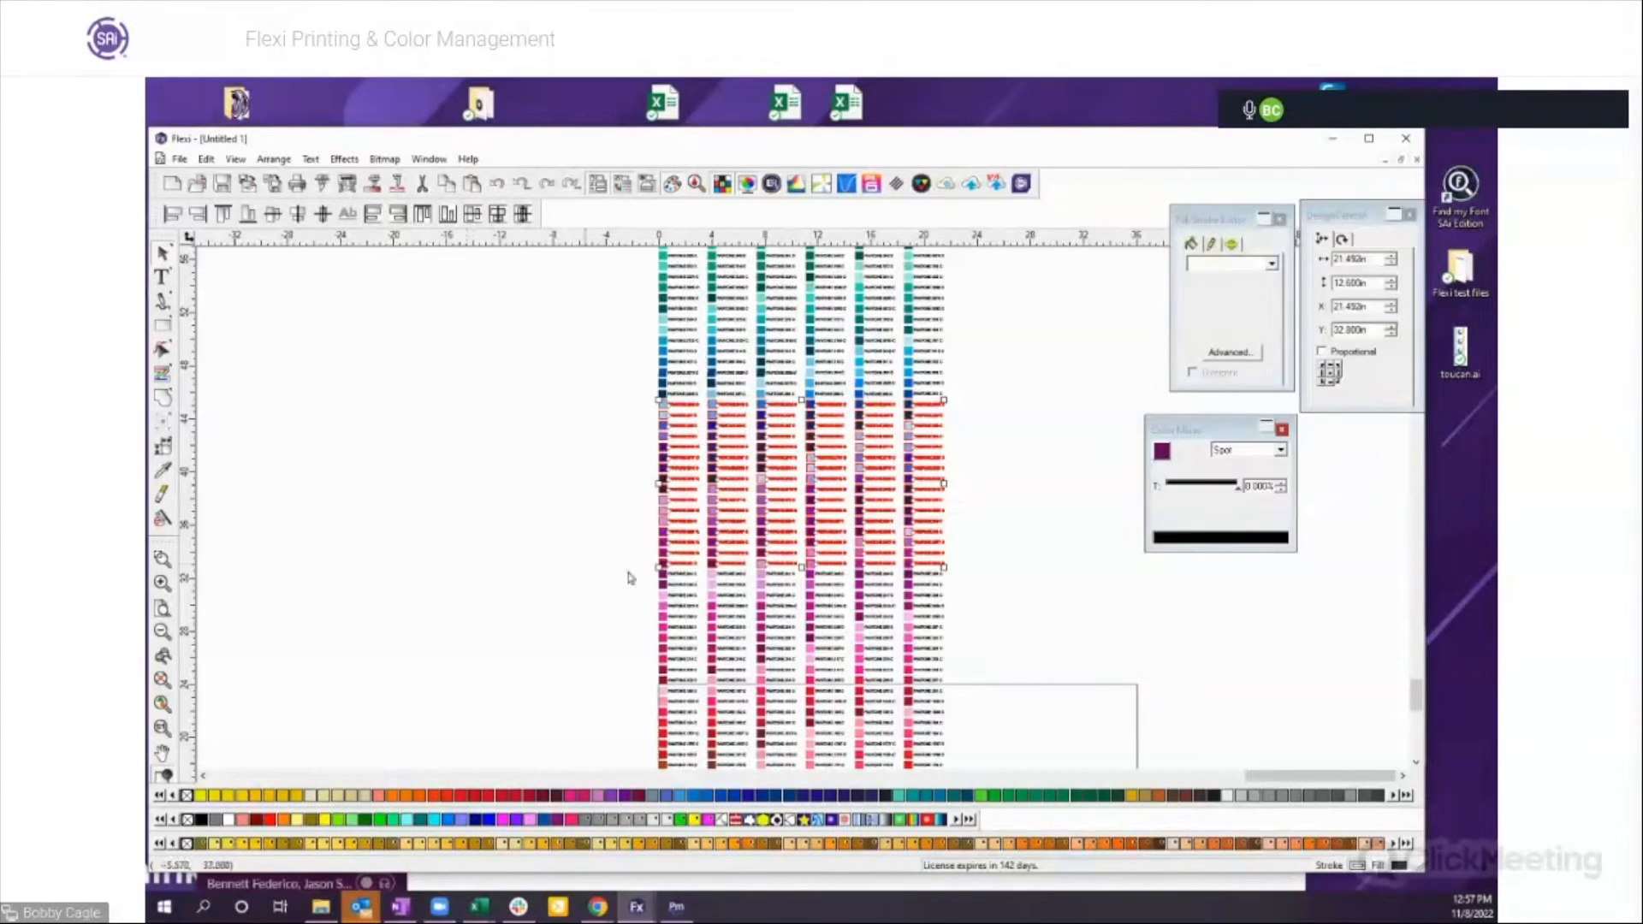
left_click(1079, 593)
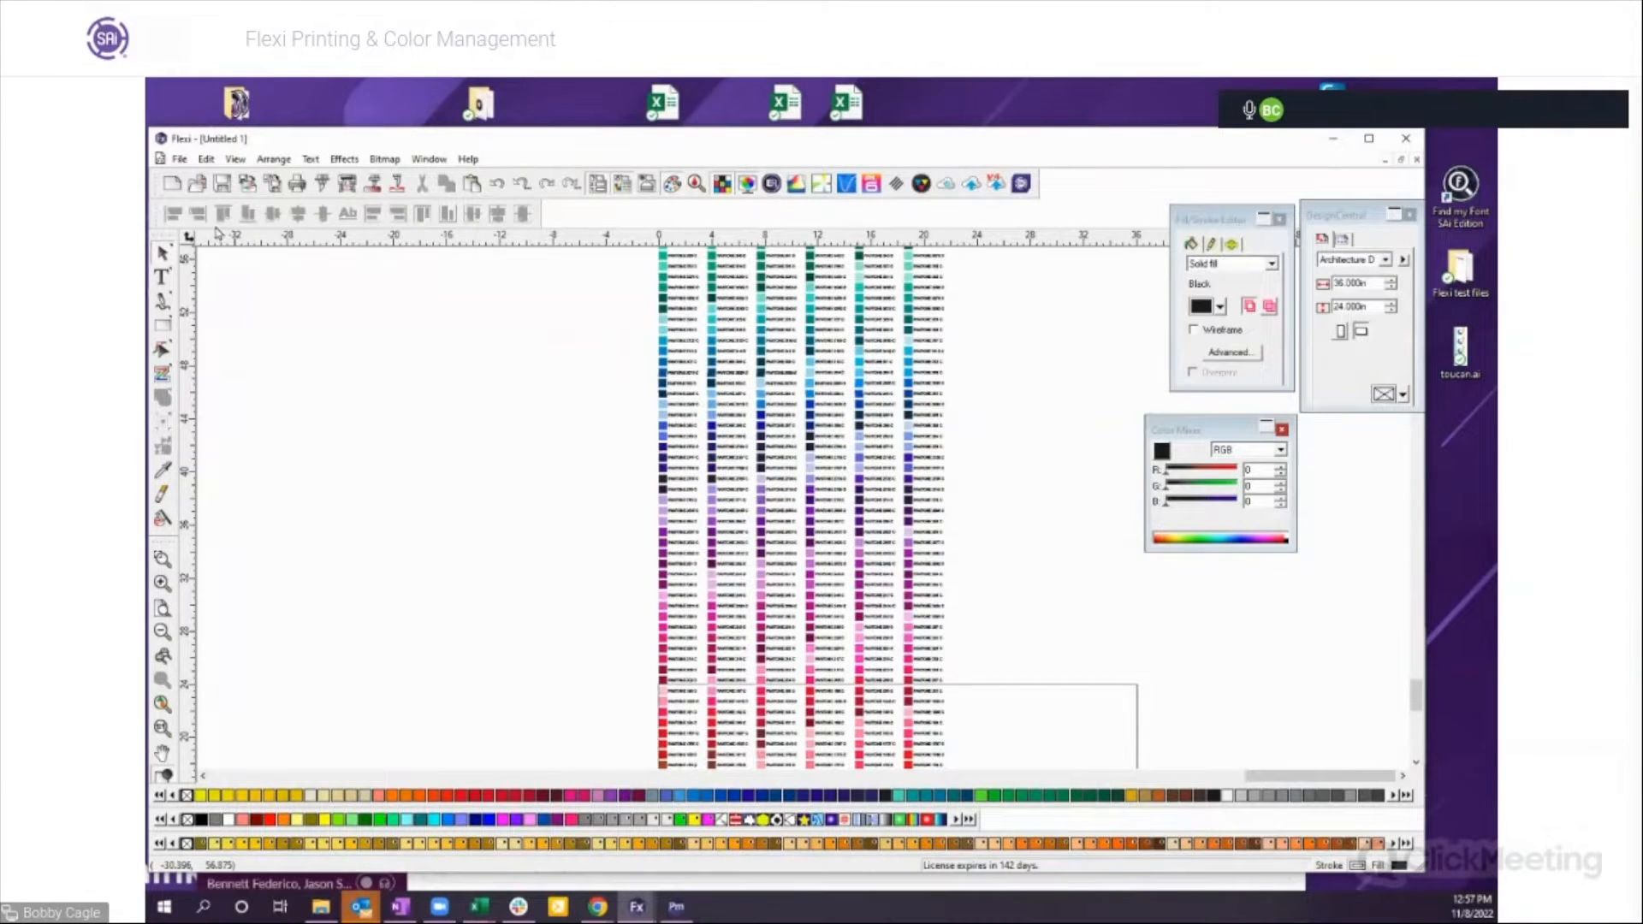
Step: Create a new blank document
left_click(172, 183)
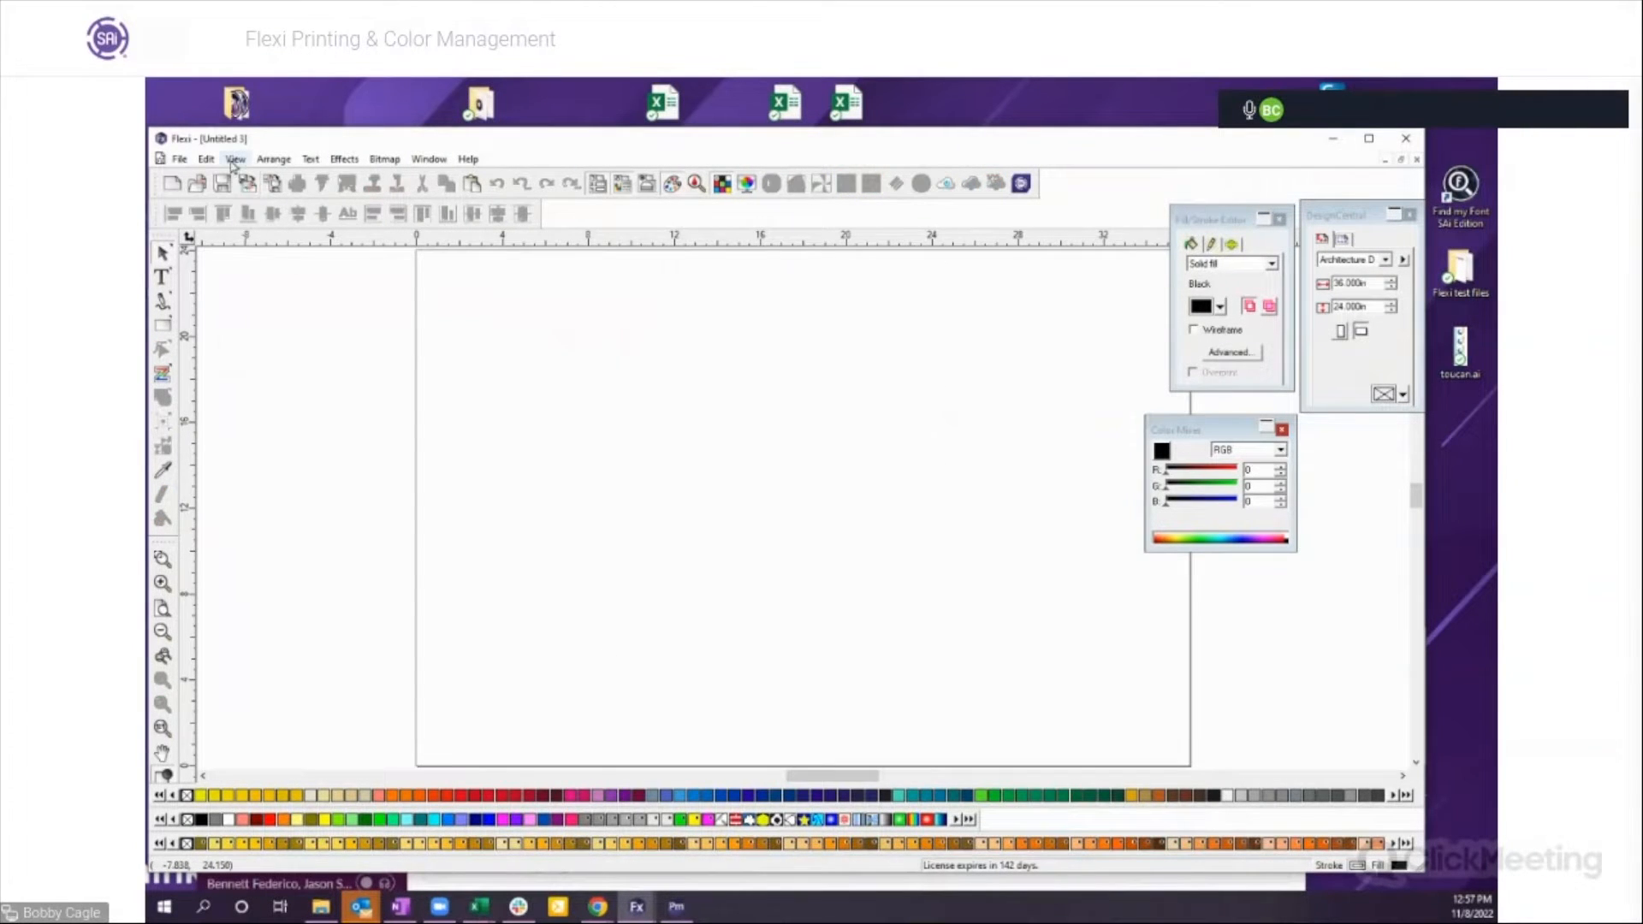
left_click(234, 161)
mouse_move(291, 476)
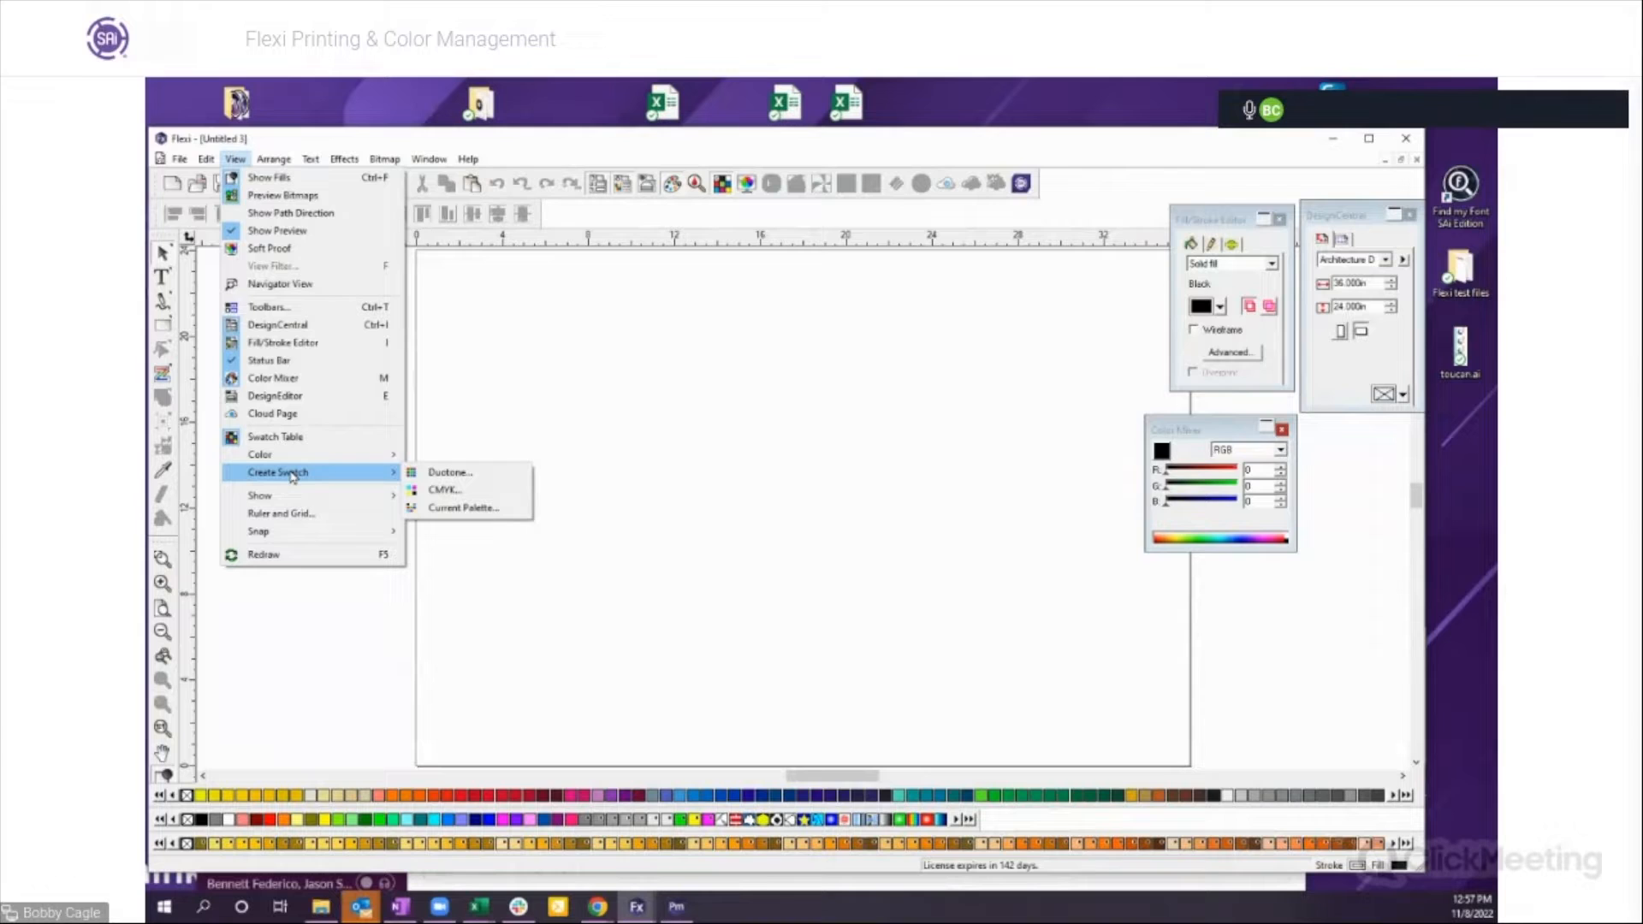
left_click(447, 475)
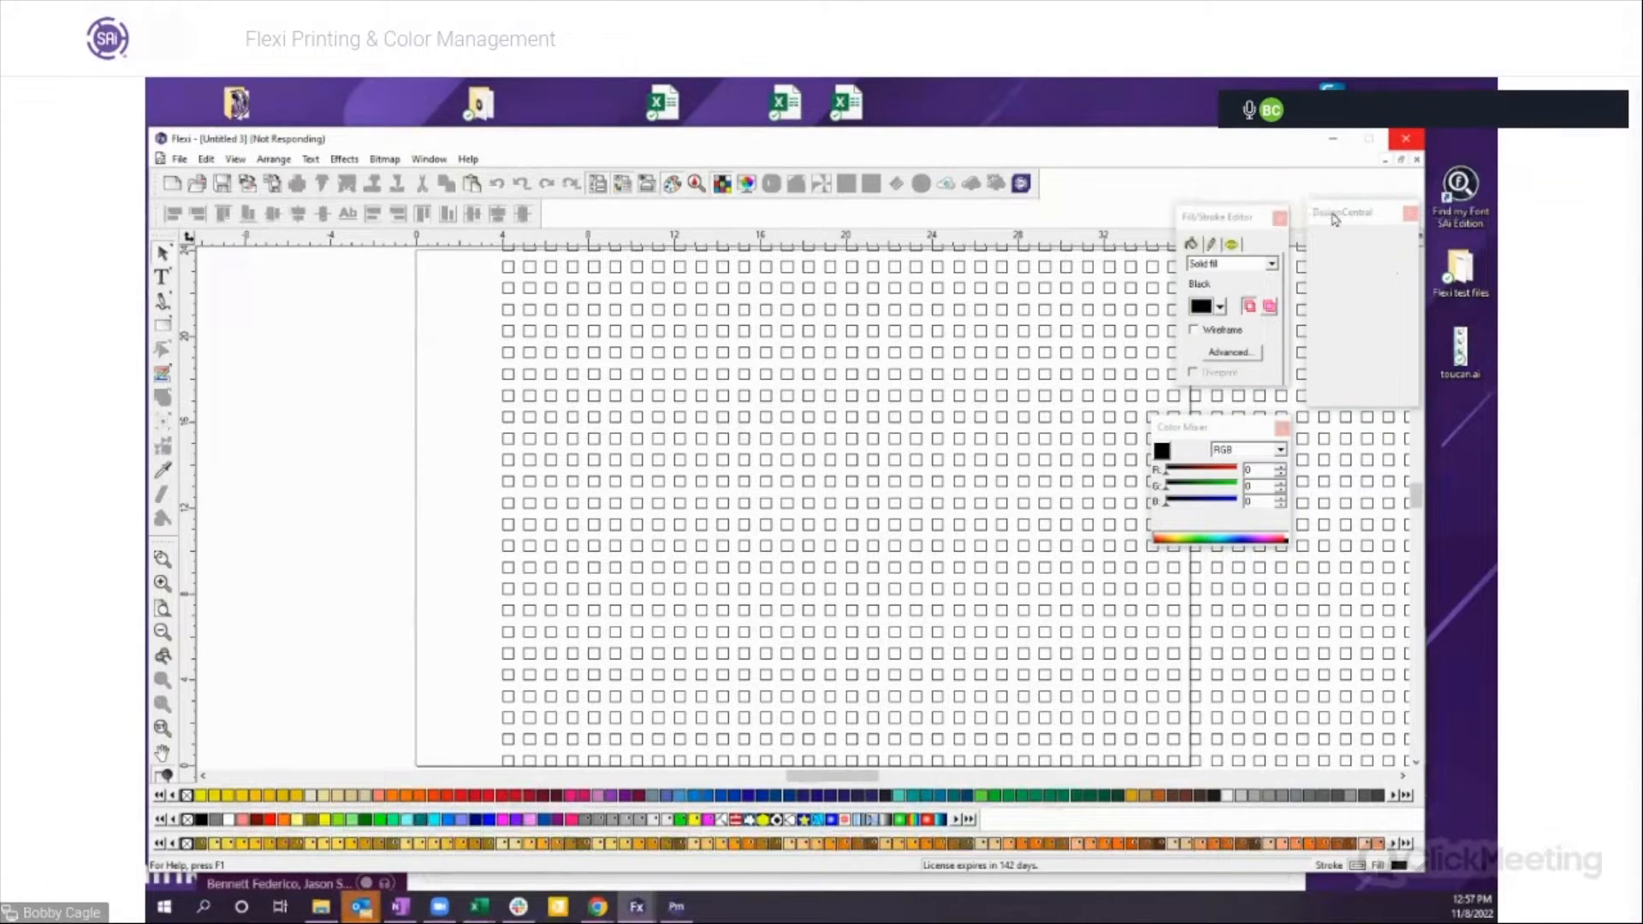
mouse_move(1353, 216)
left_mouse_down()
mouse_move(1125, 221)
mouse_move(1318, 236)
left_mouse_up()
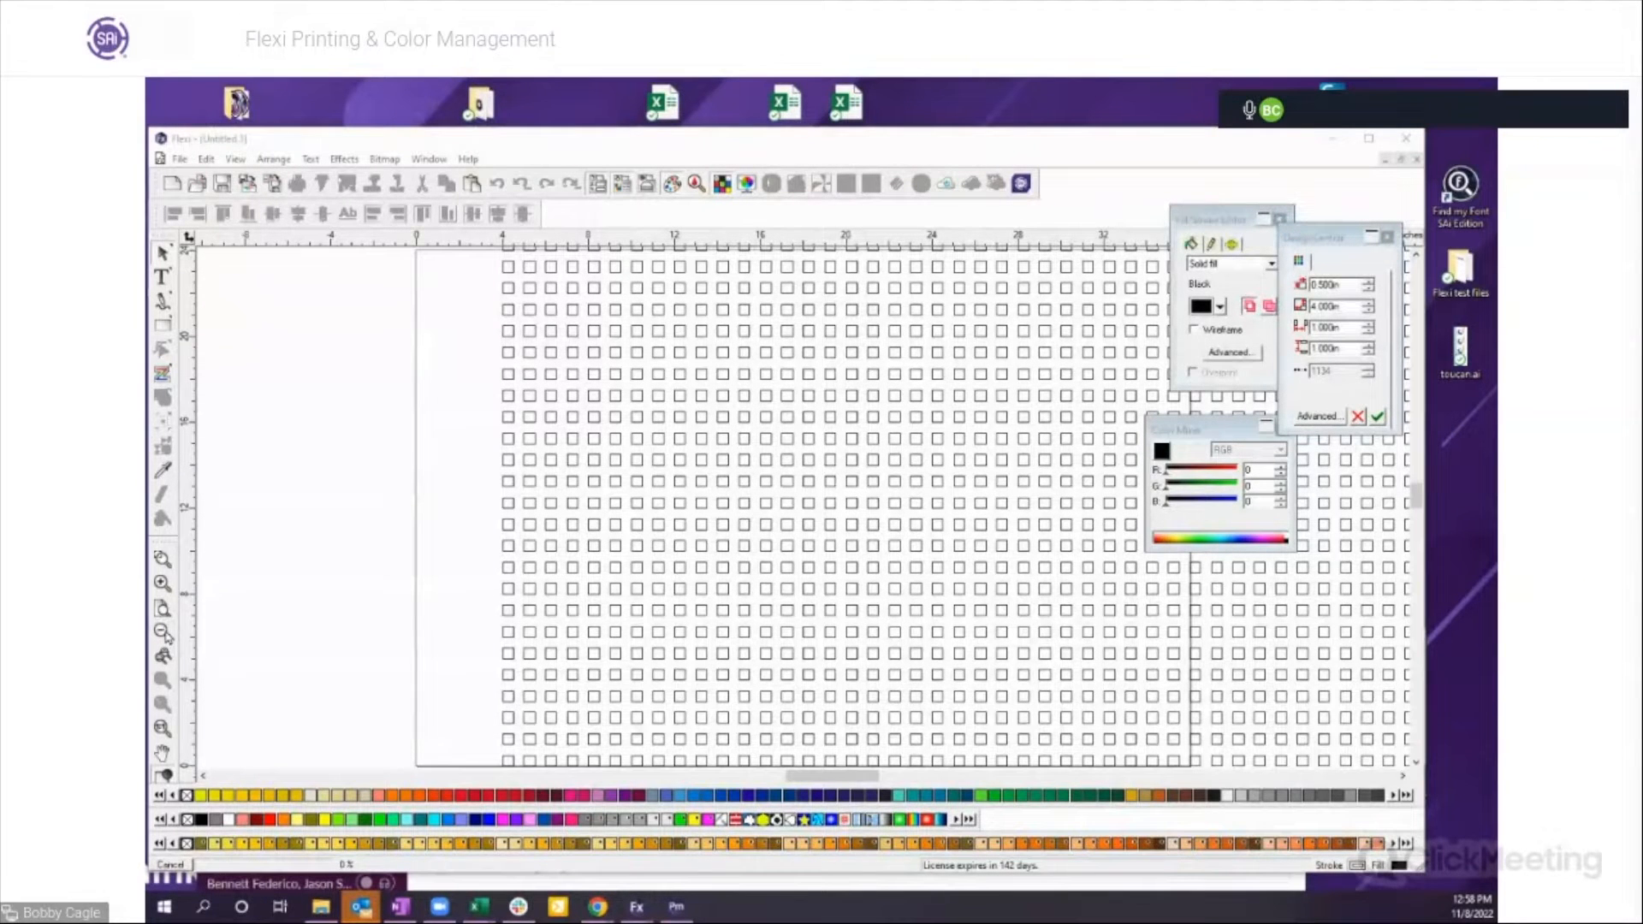
left_click(1315, 419)
left_click(171, 187)
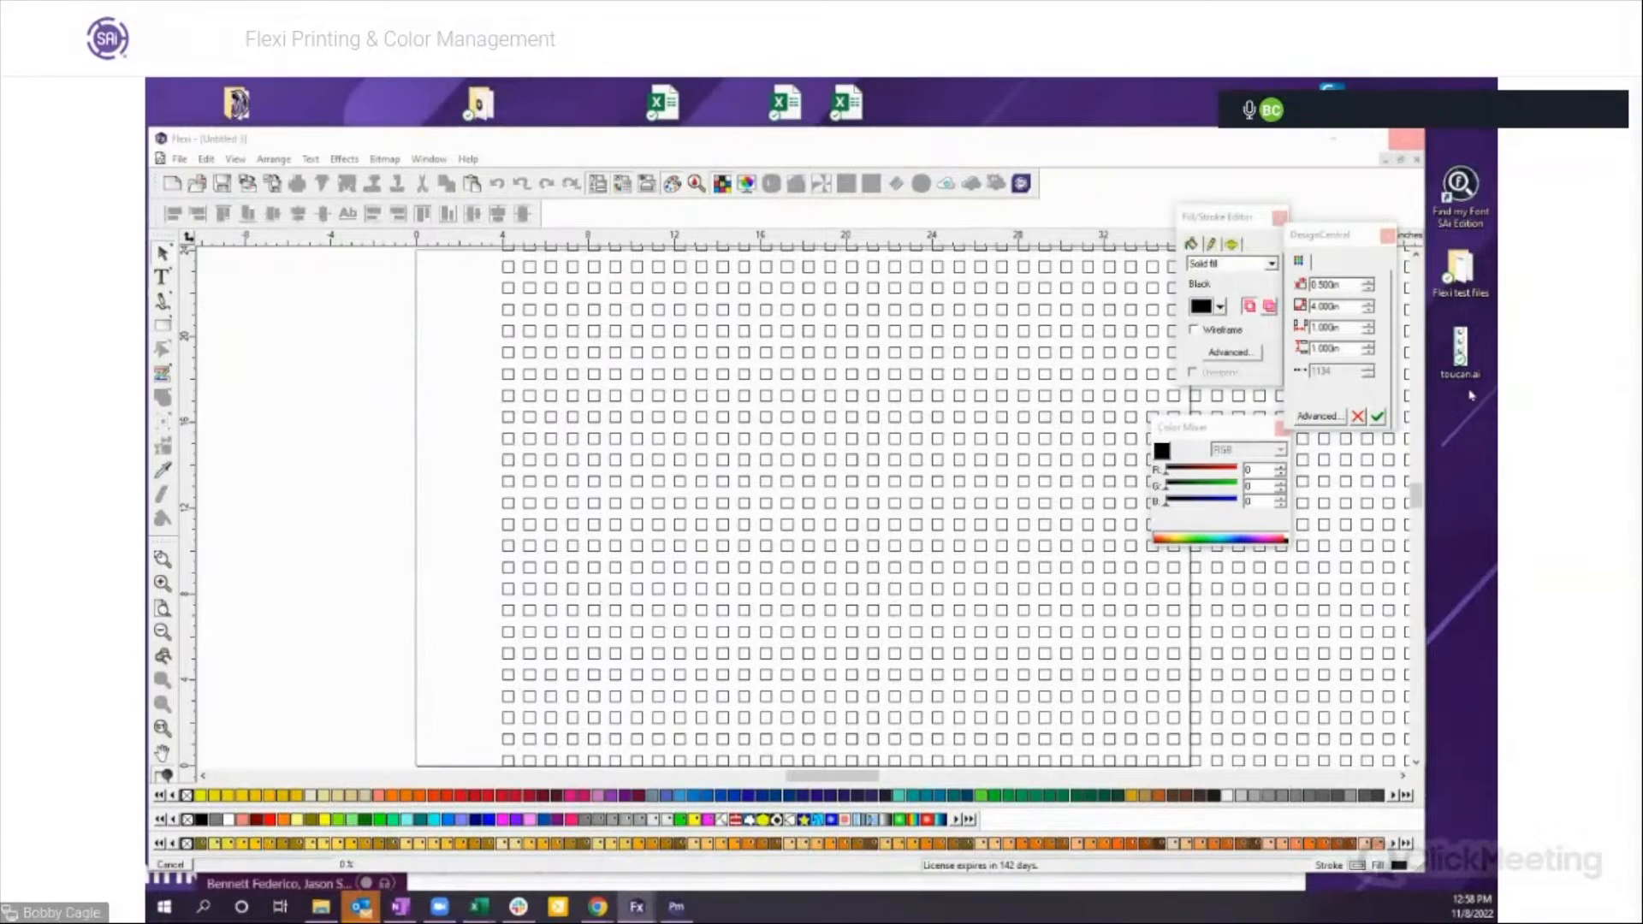
mouse_move(1326, 243)
left_mouse_down()
mouse_move(1048, 247)
mouse_move(1048, 264)
left_mouse_up()
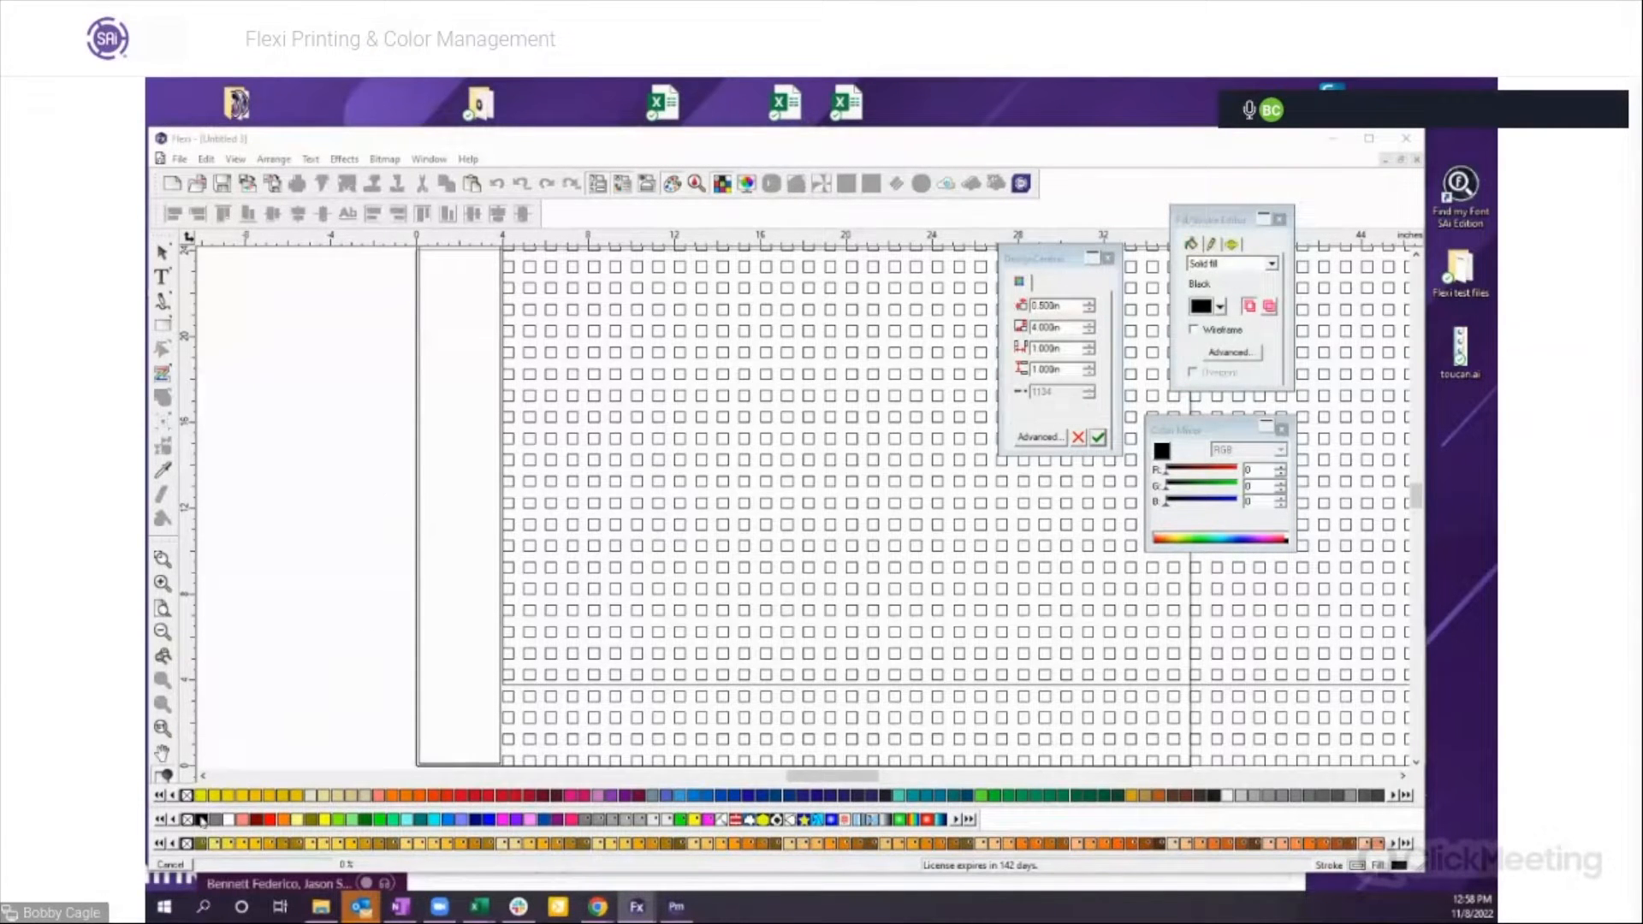
left_click(170, 866)
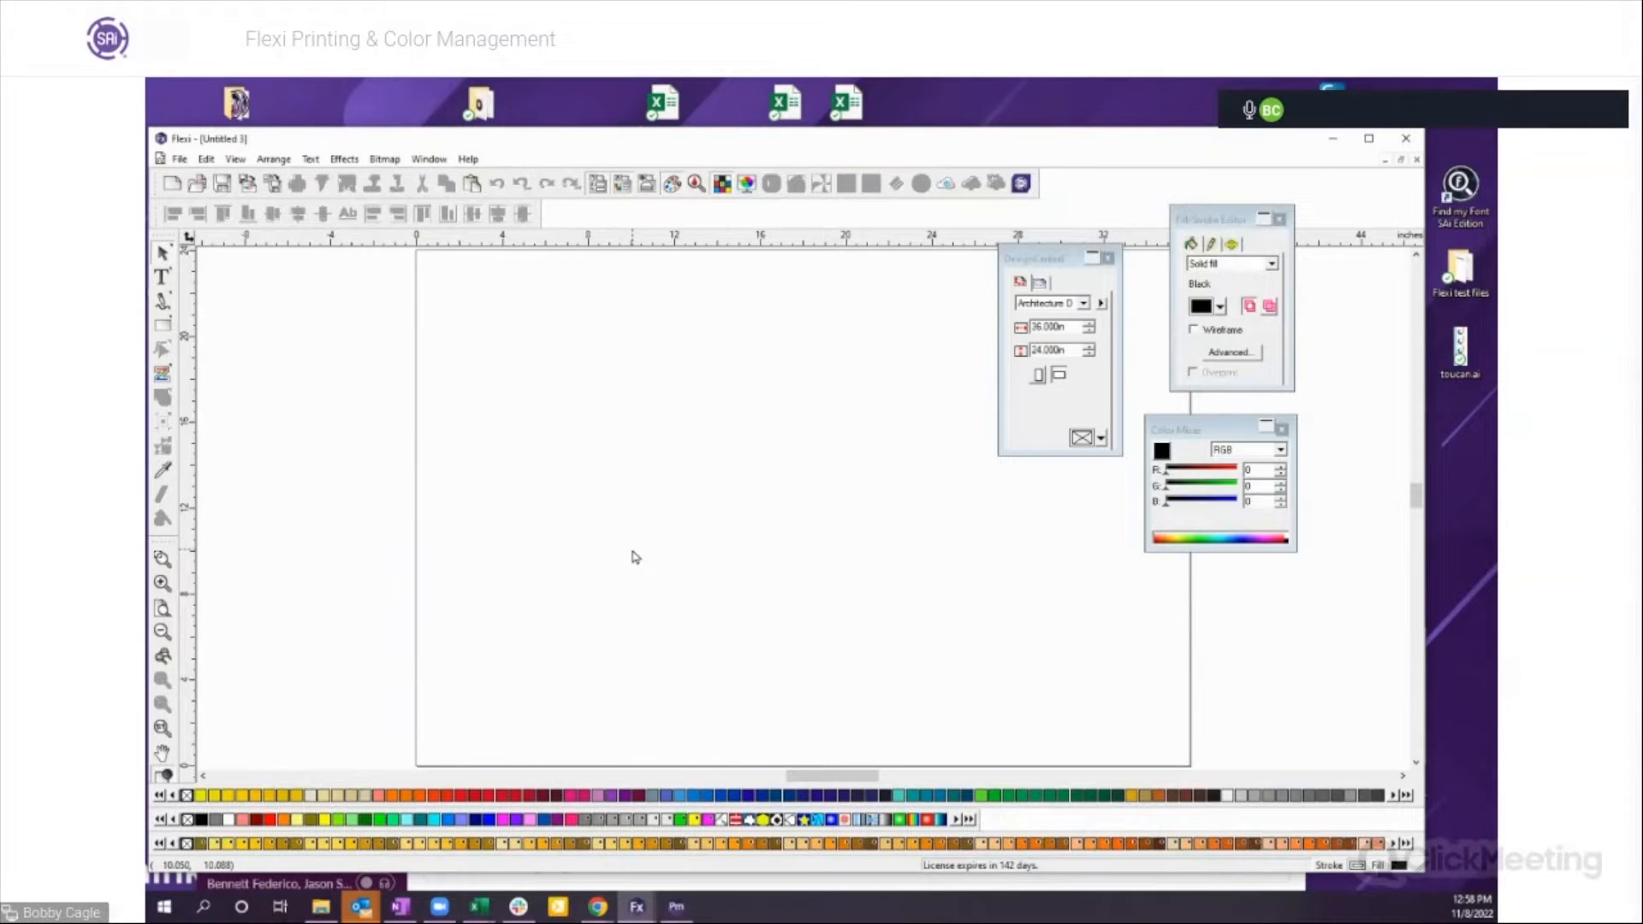
Step: Generate a CMYK swatch chart laid out in 4 columns
left_click(233, 161)
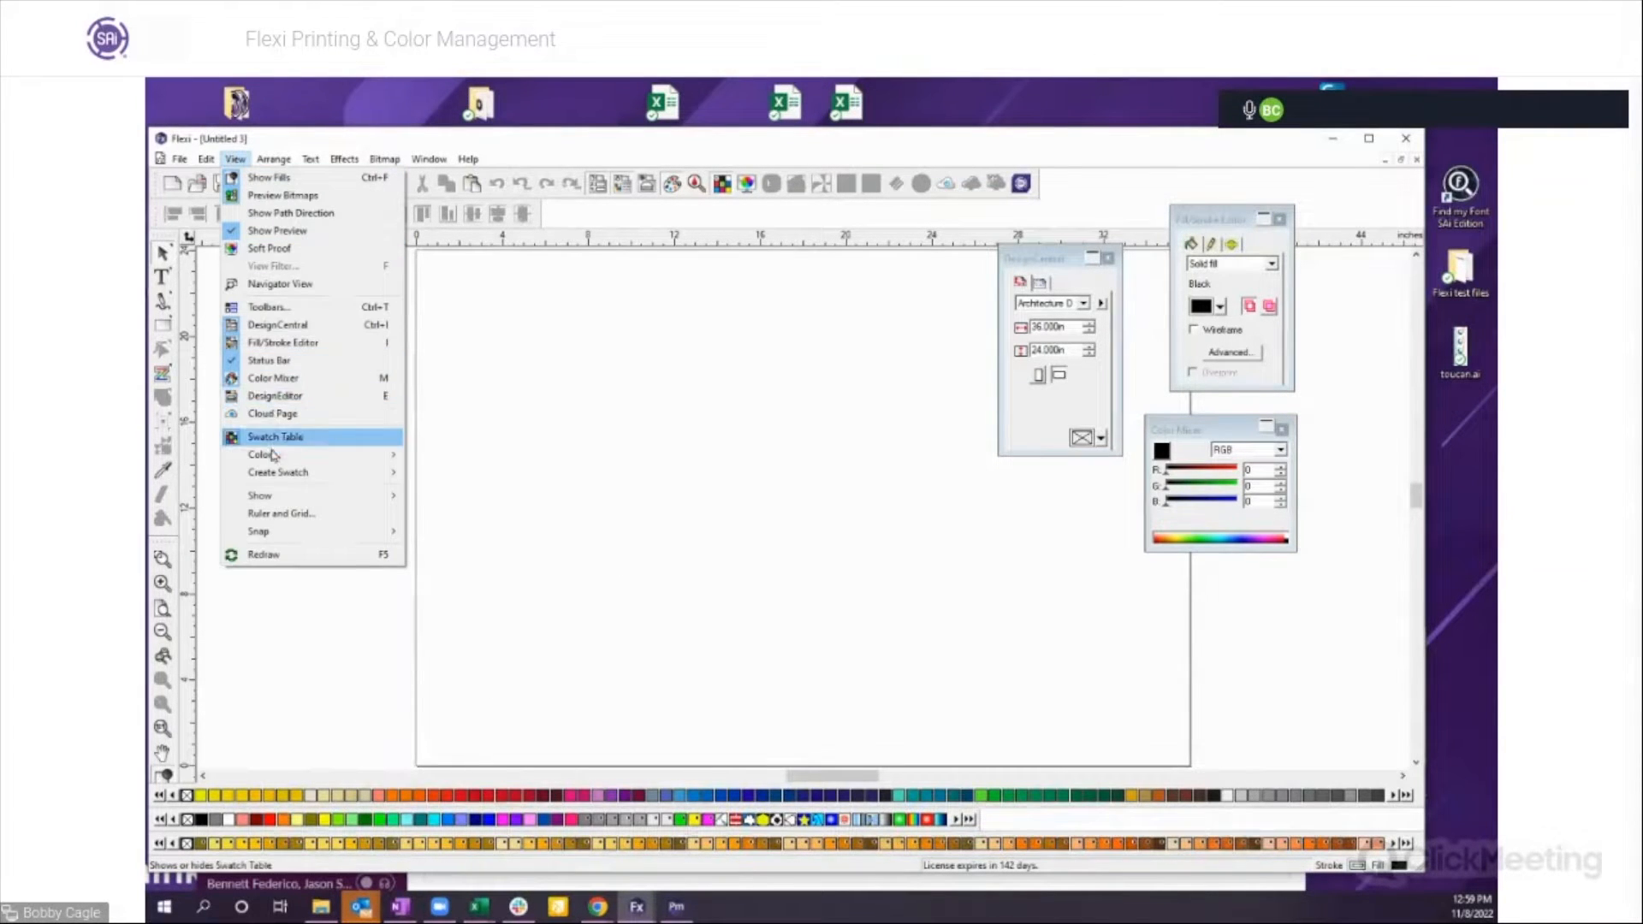
mouse_move(368, 473)
left_click(449, 493)
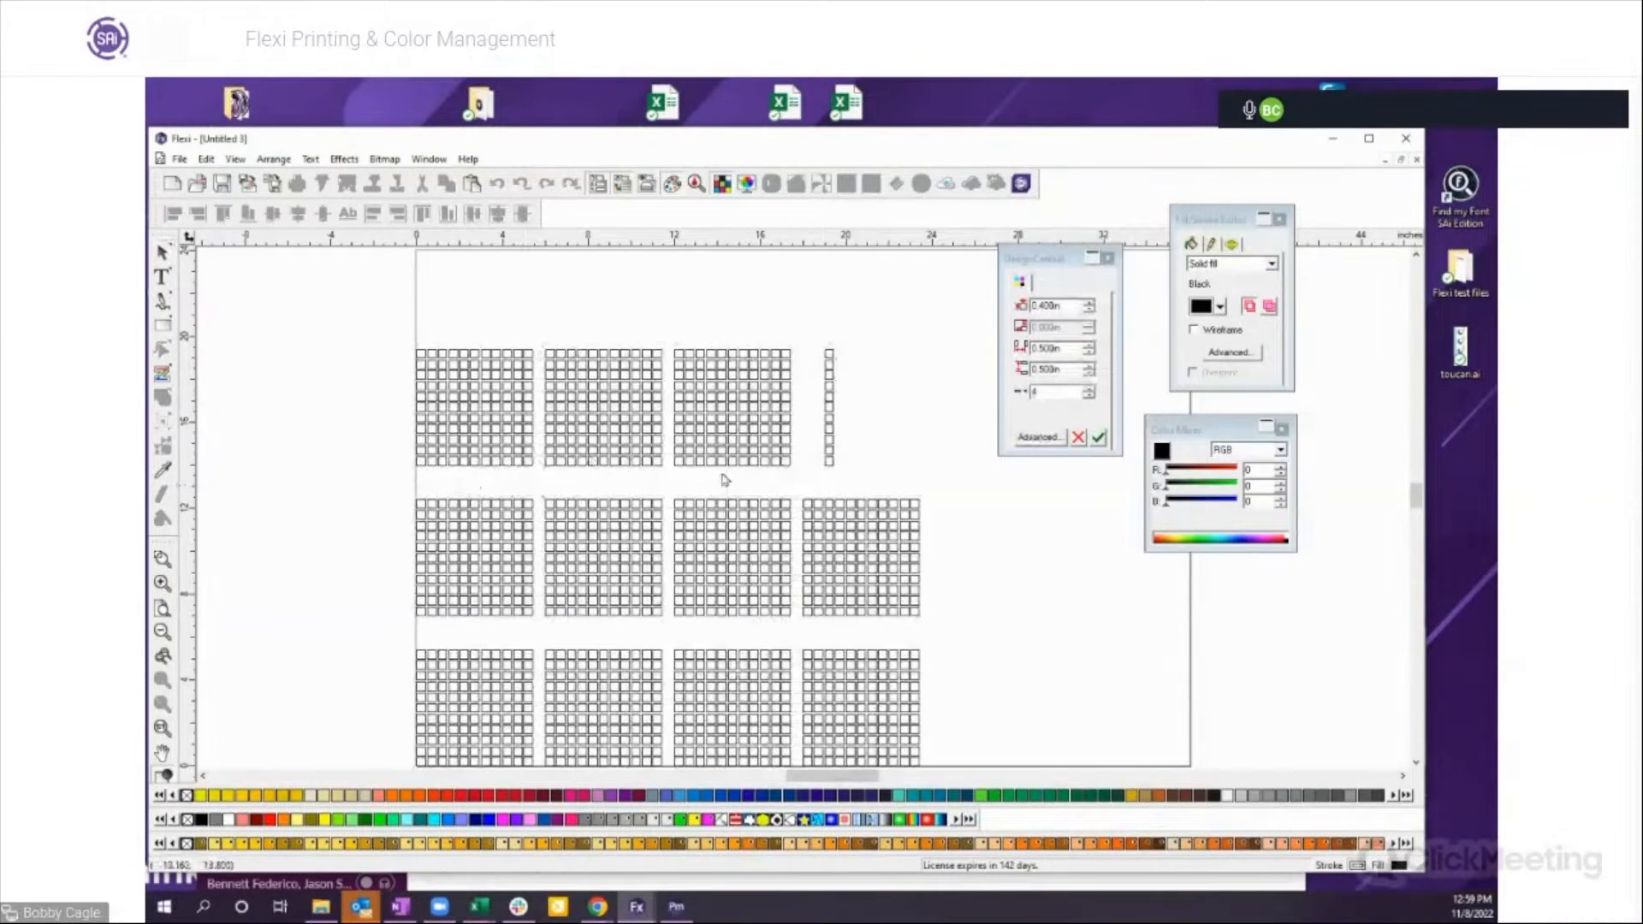
left_click(1101, 441)
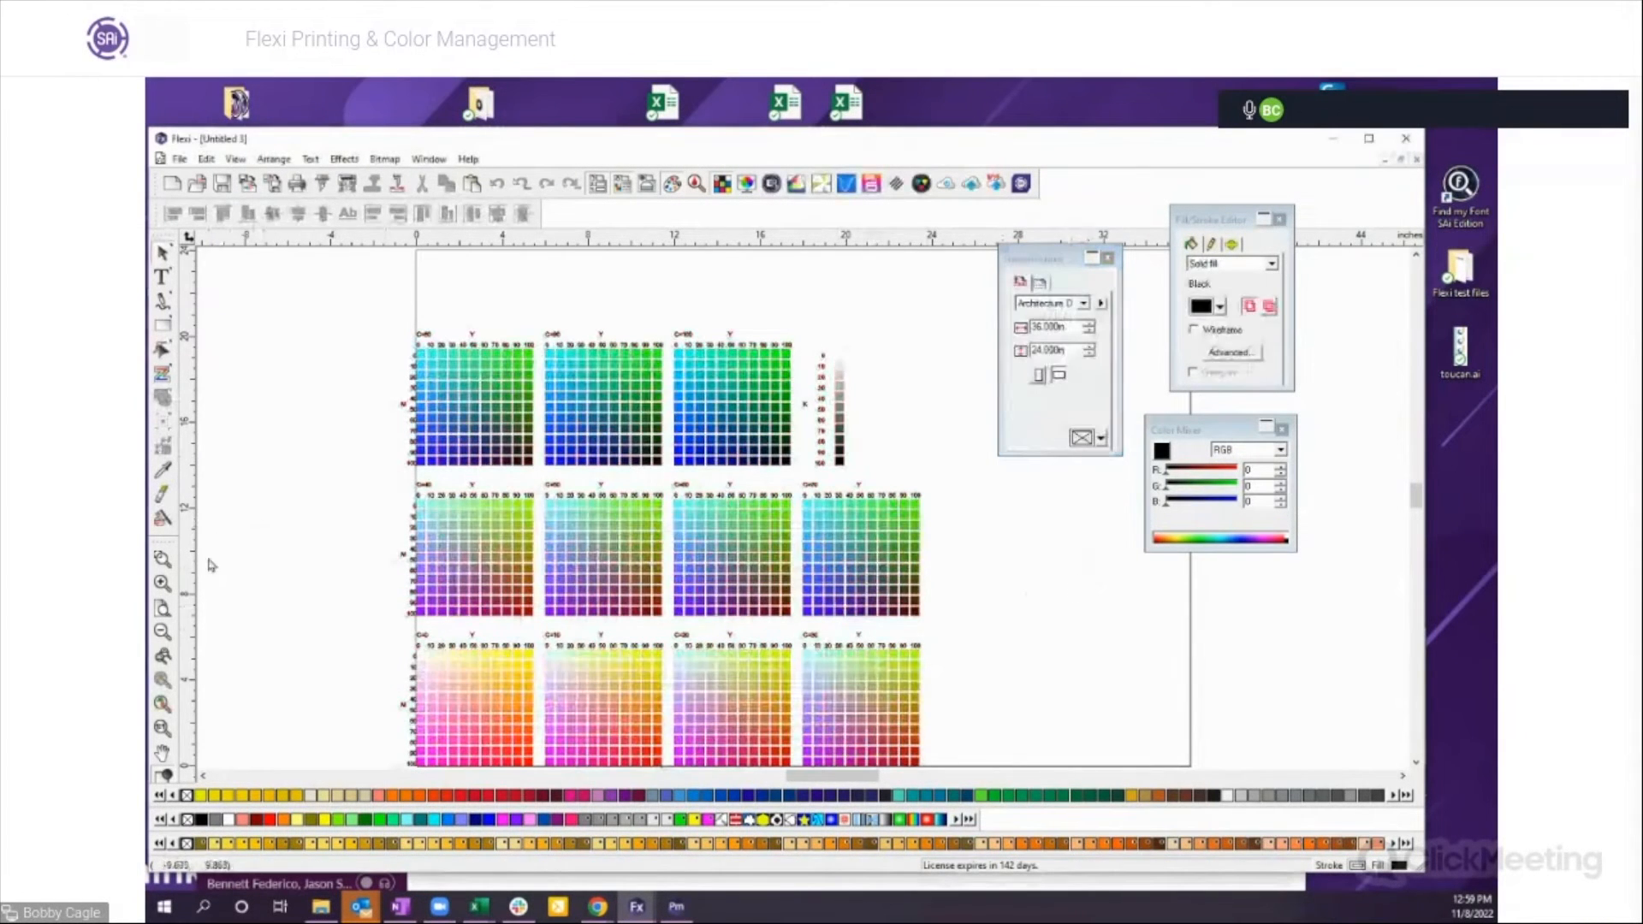
Step: Ungroup all nested groups in the CMYK swatch chart
left_click(162, 559)
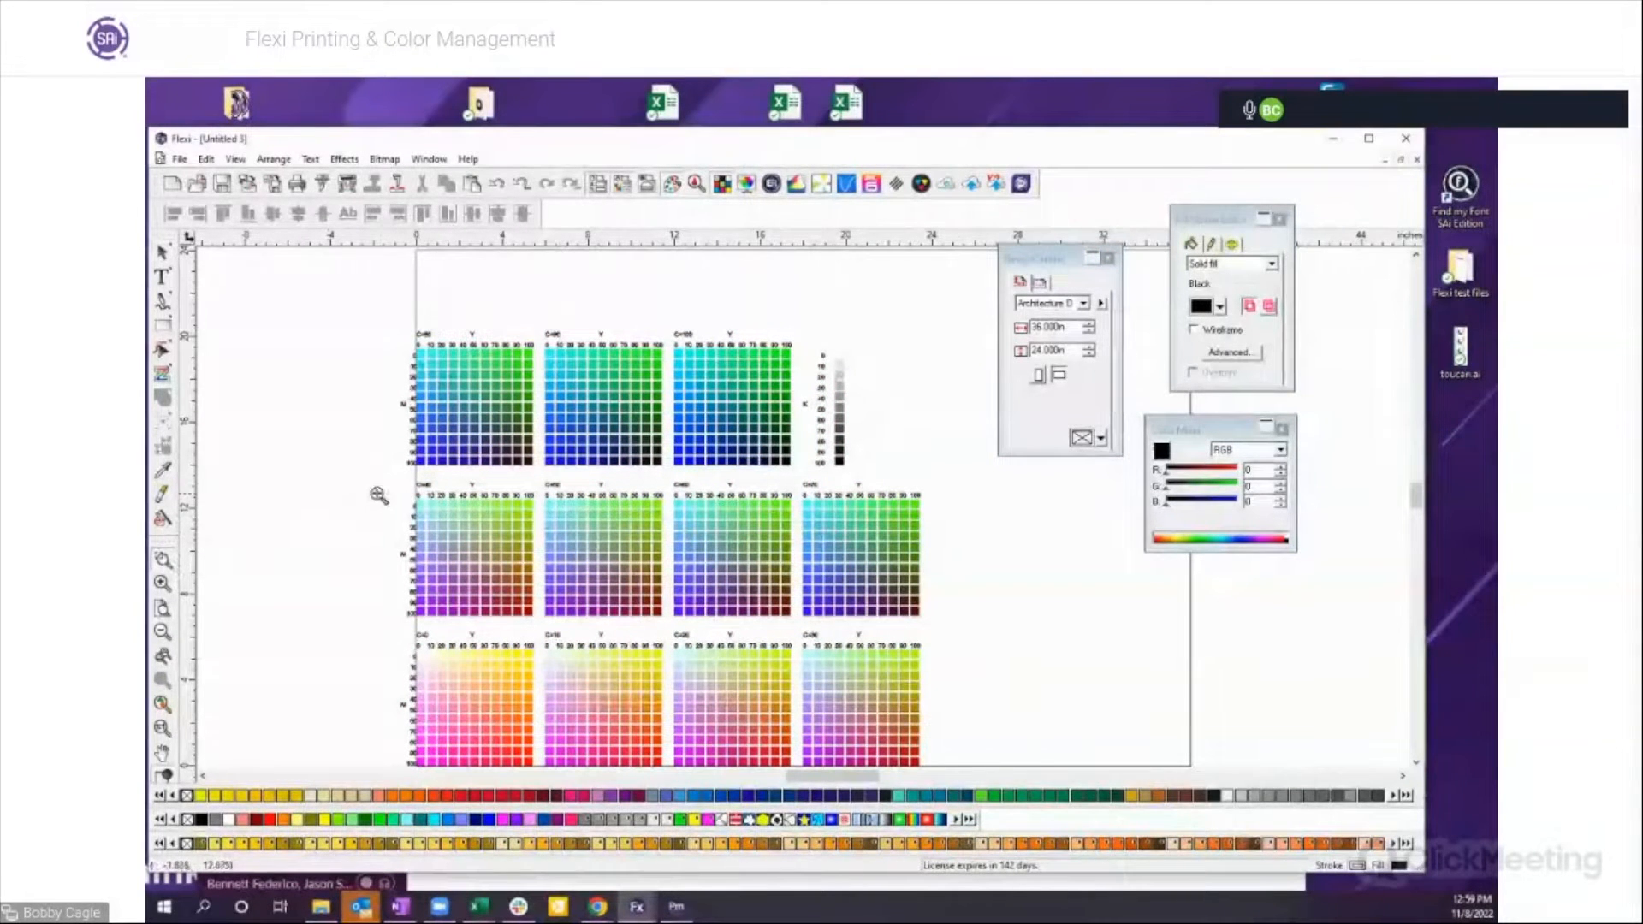
left_click_drag(390, 489, 978, 710)
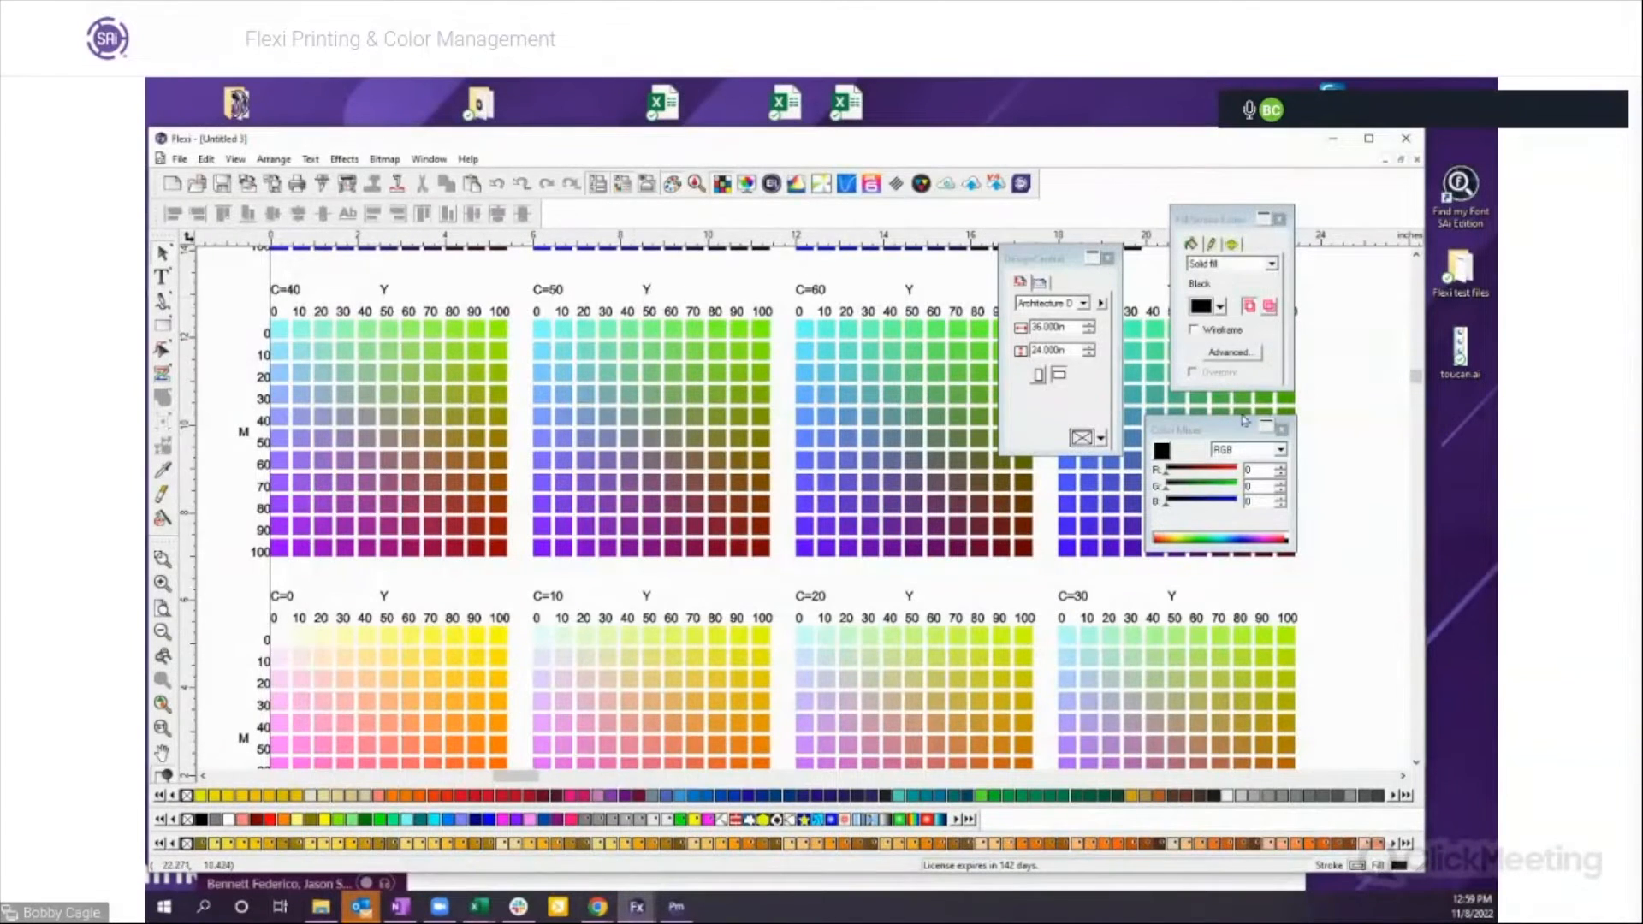
left_click_drag(1244, 420, 1263, 419)
left_click(617, 502)
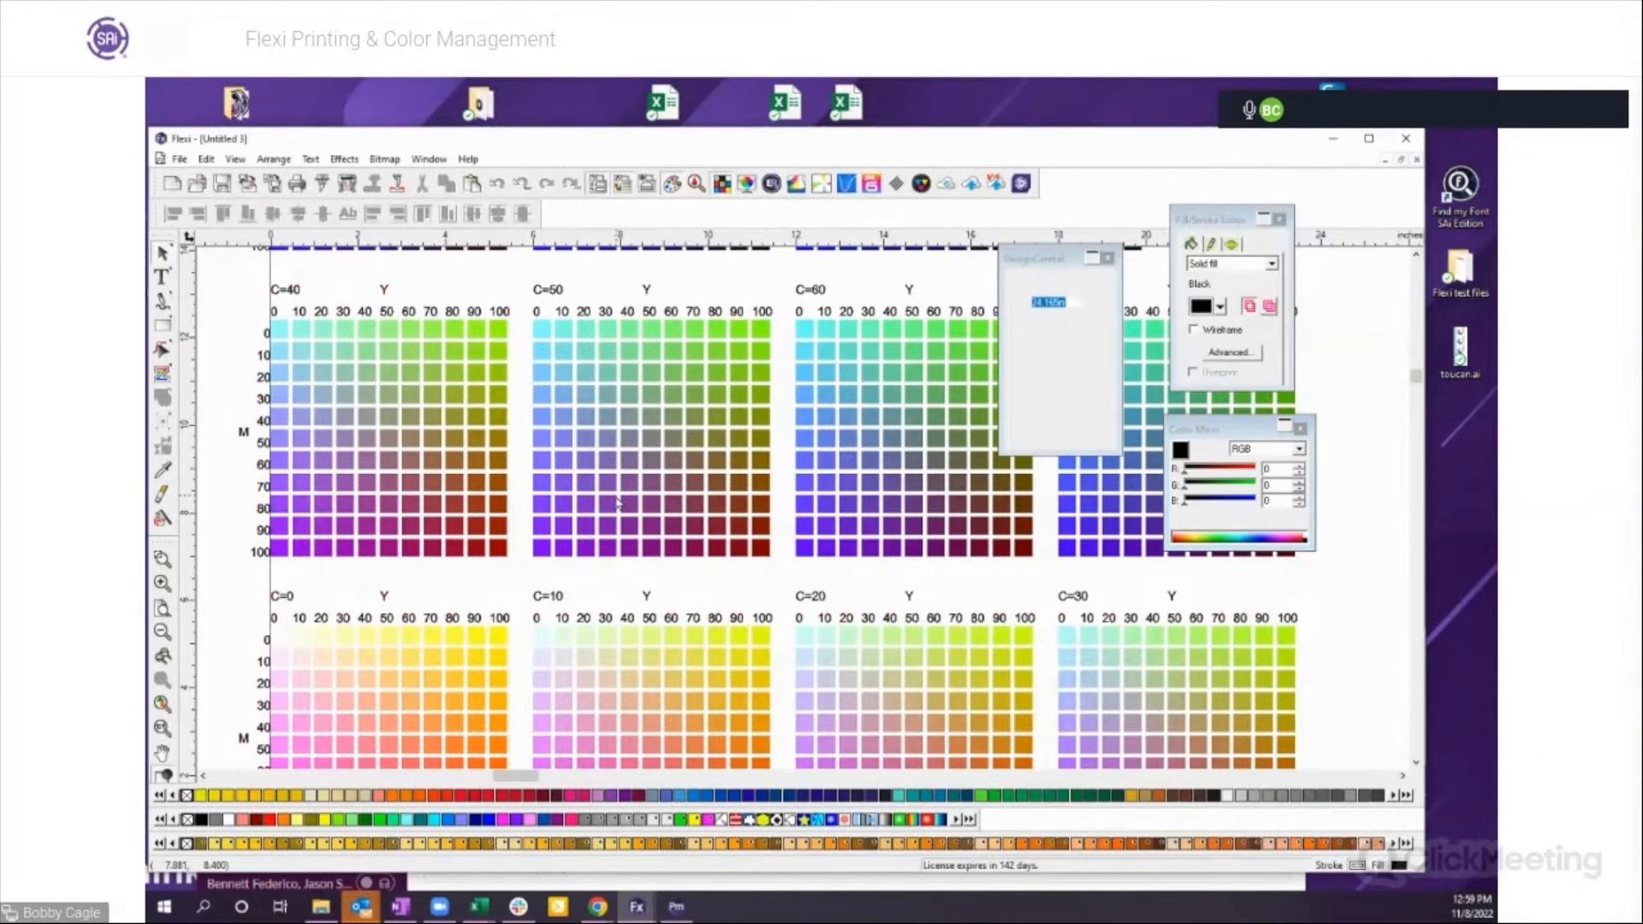
right_click(602, 490)
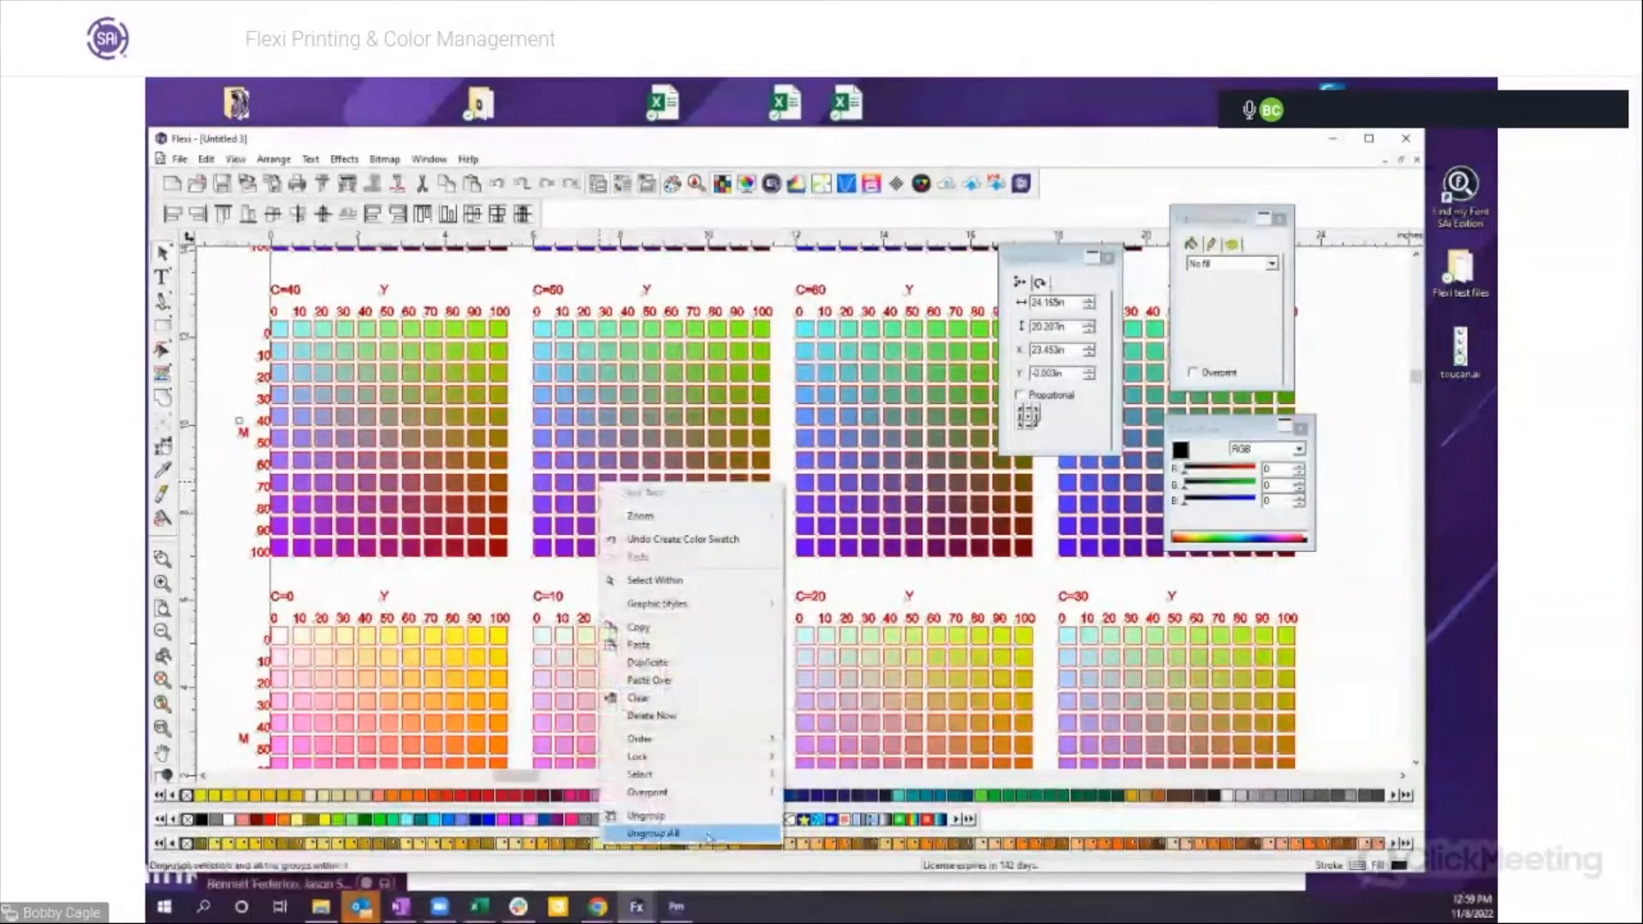
left_click(671, 833)
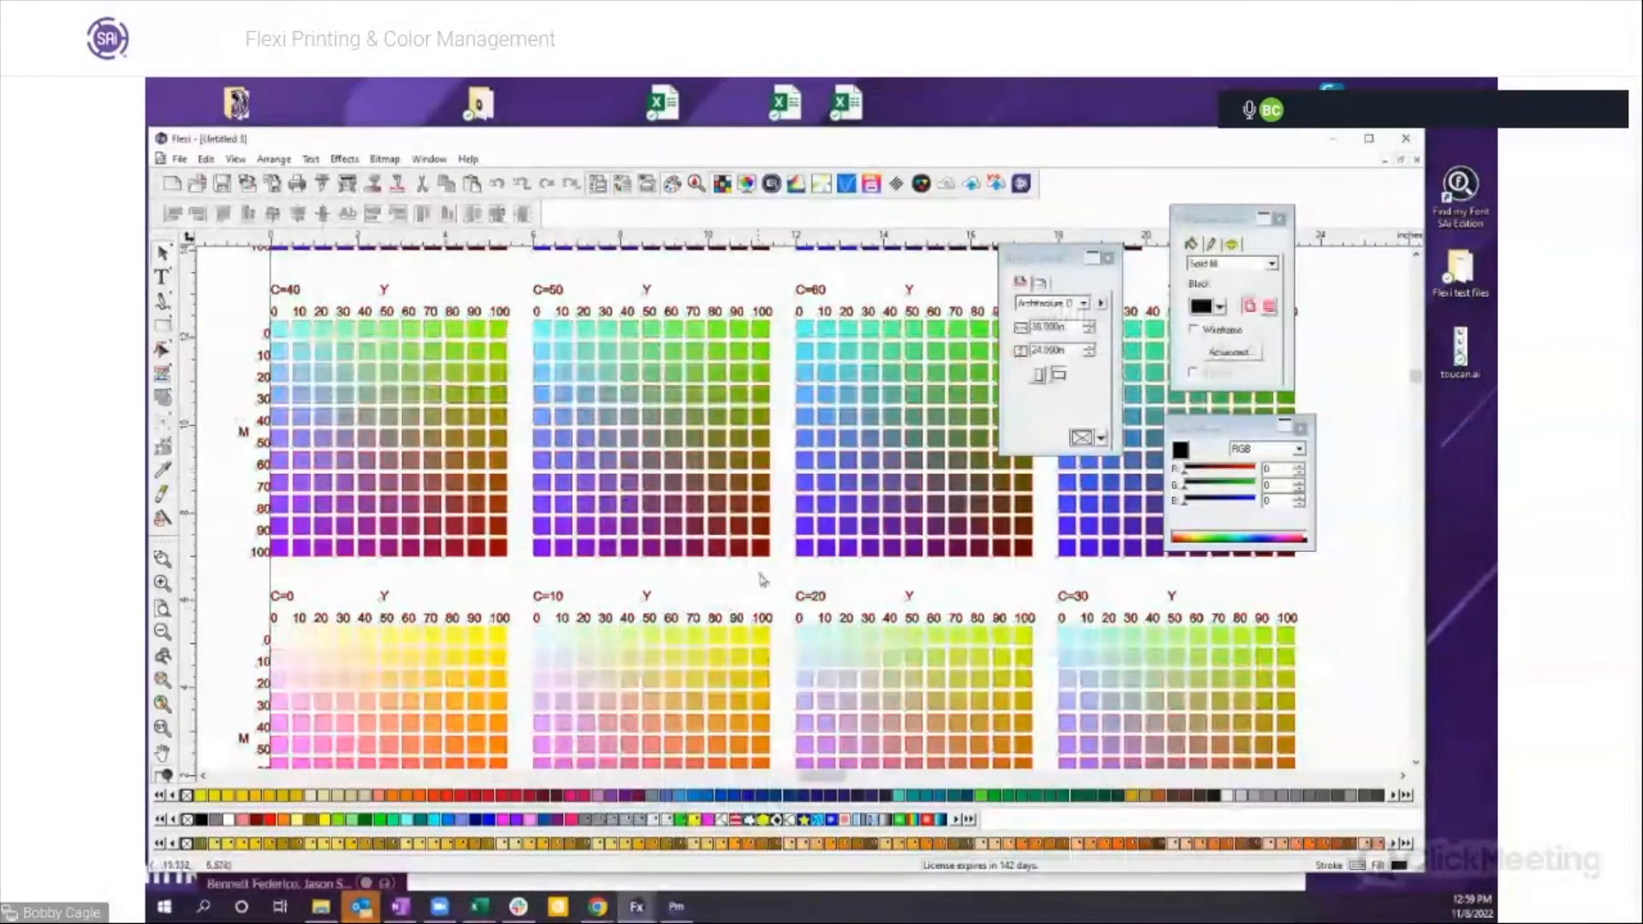
Step: Examine the color values of the M=90, Y=90 swatches in the C=50 and C=30 blocks
left_click(739, 525)
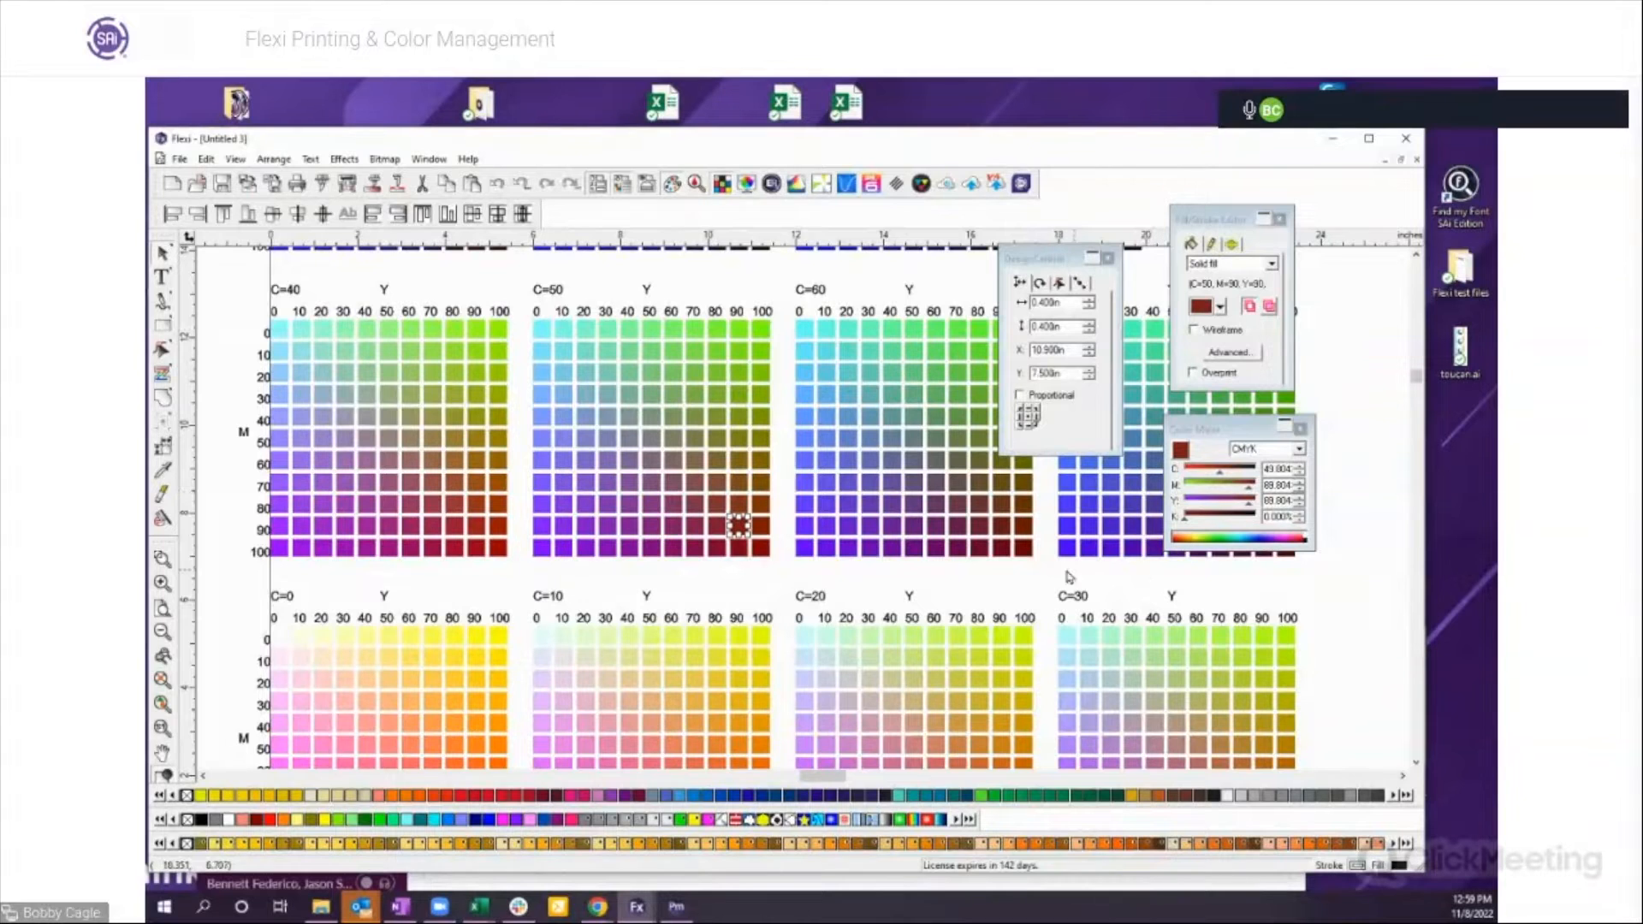
scroll(781, 591, "down", 1)
scroll(781, 590, "down", 1)
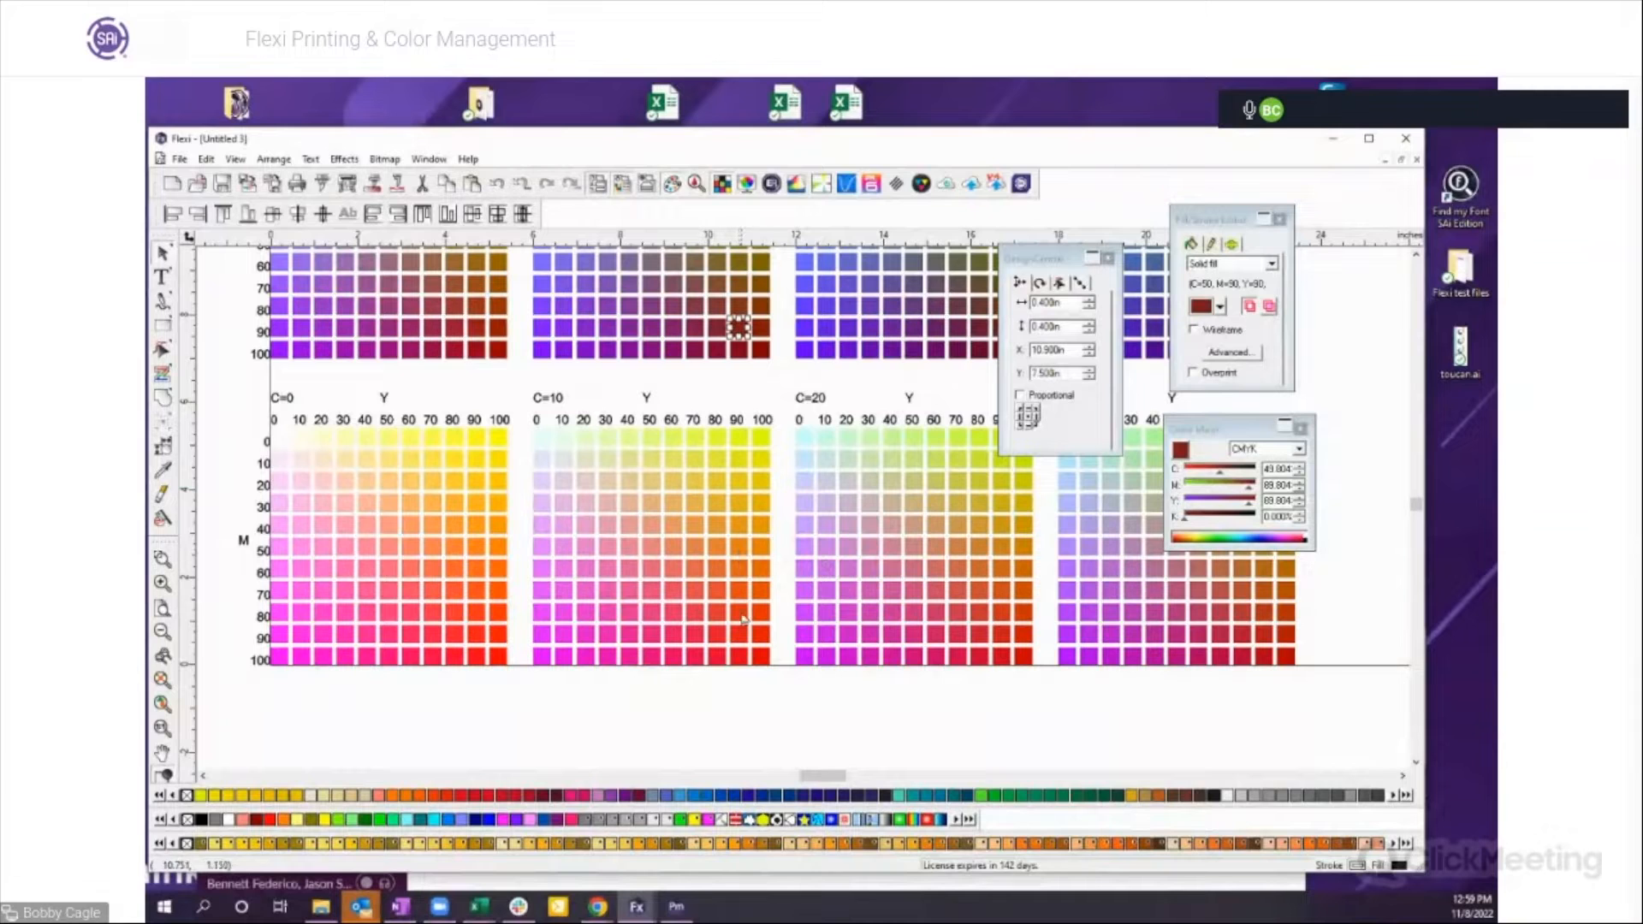
left_click(1263, 636)
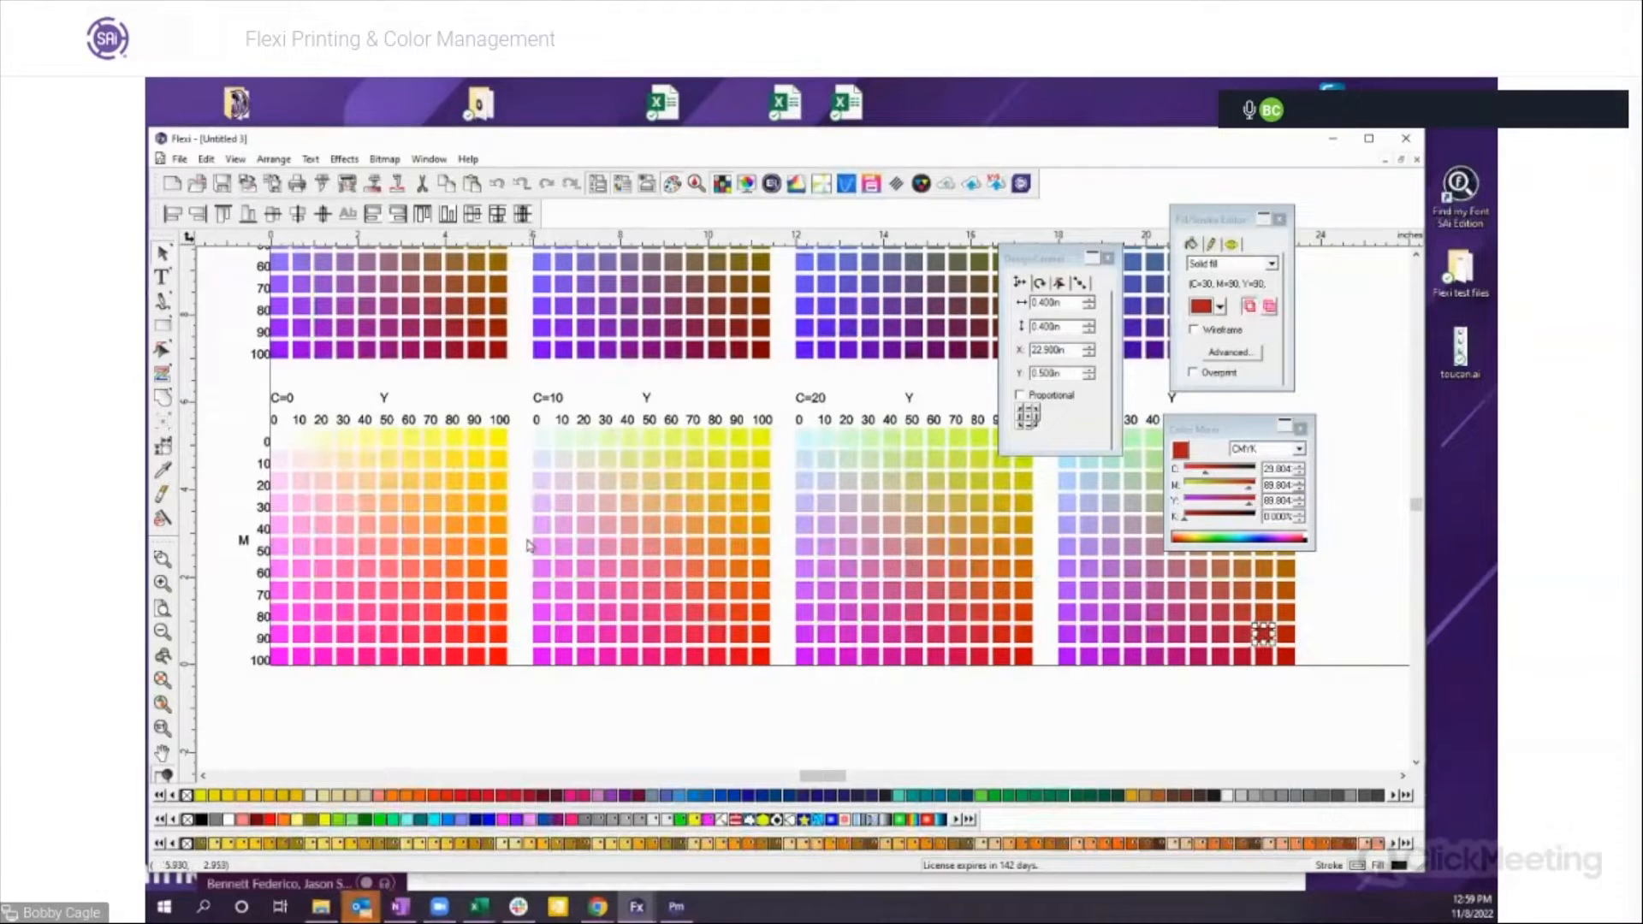
Step: Select the C=40, M=20, Y=20 swatch to check its color values, and move the DesignCentral panel off the chart
left_click(162, 634)
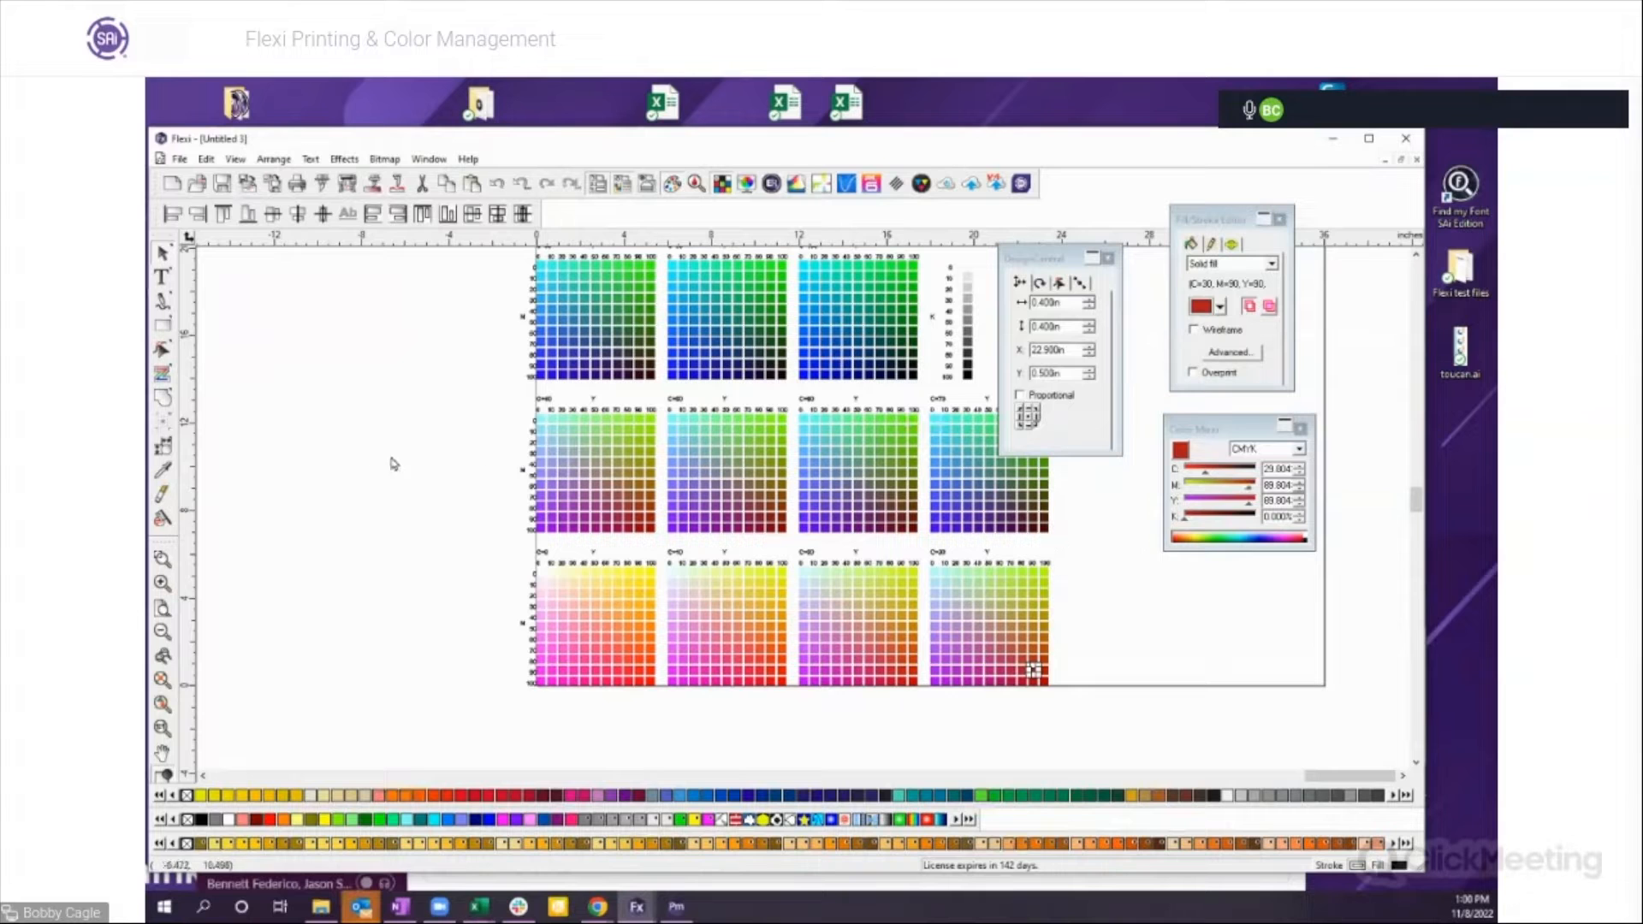
left_click(562, 441)
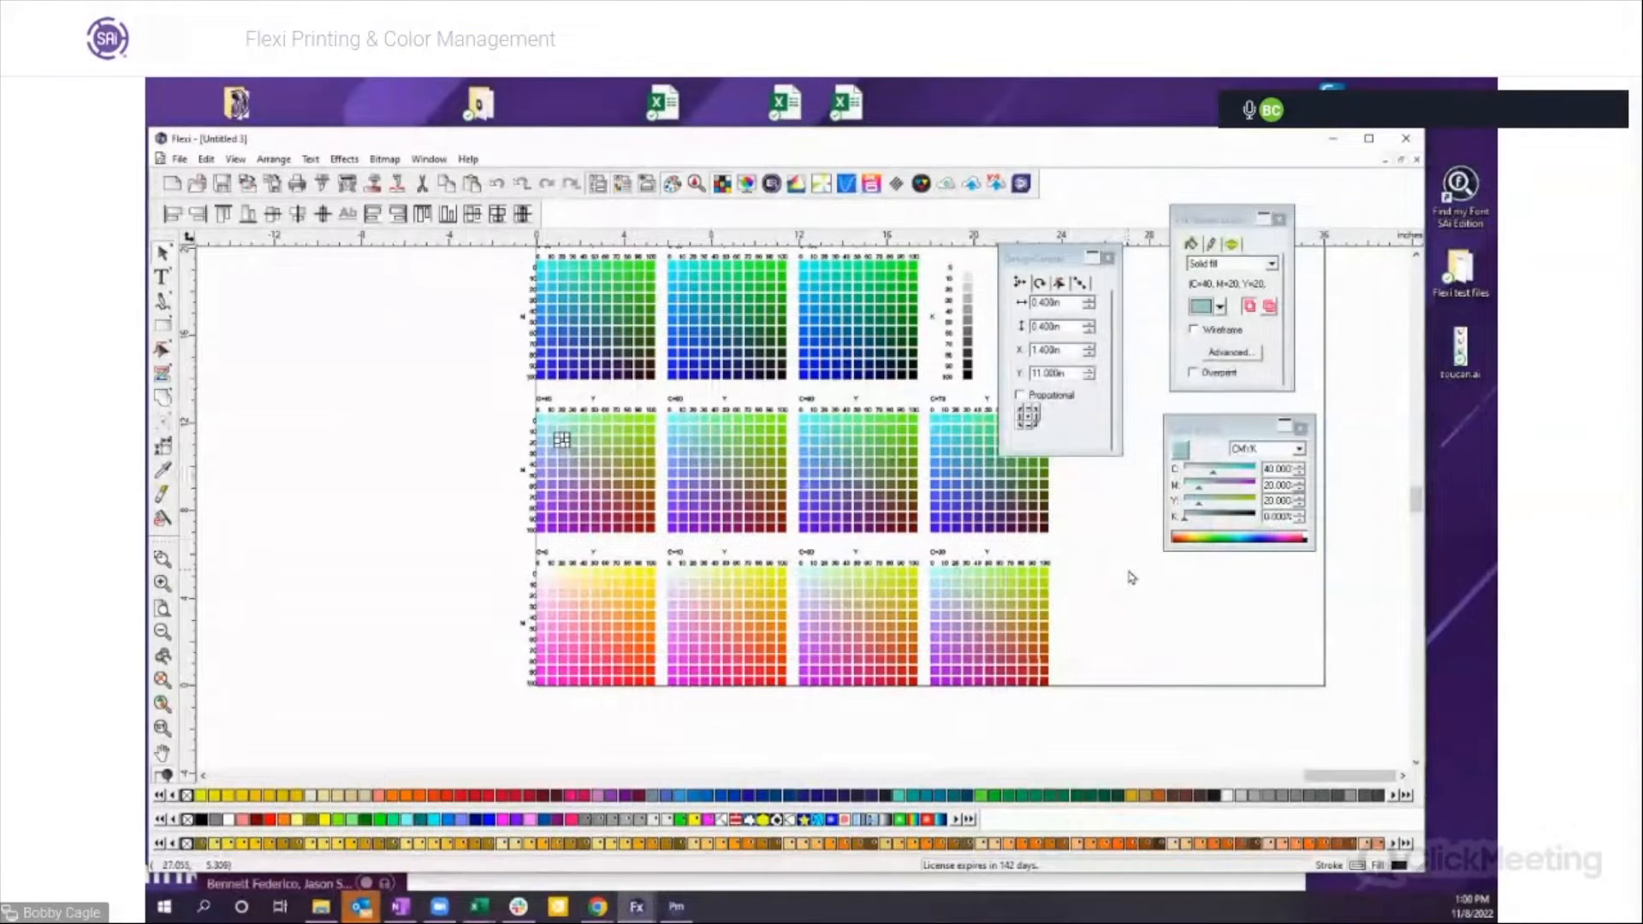
left_click_drag(1070, 260, 1367, 270)
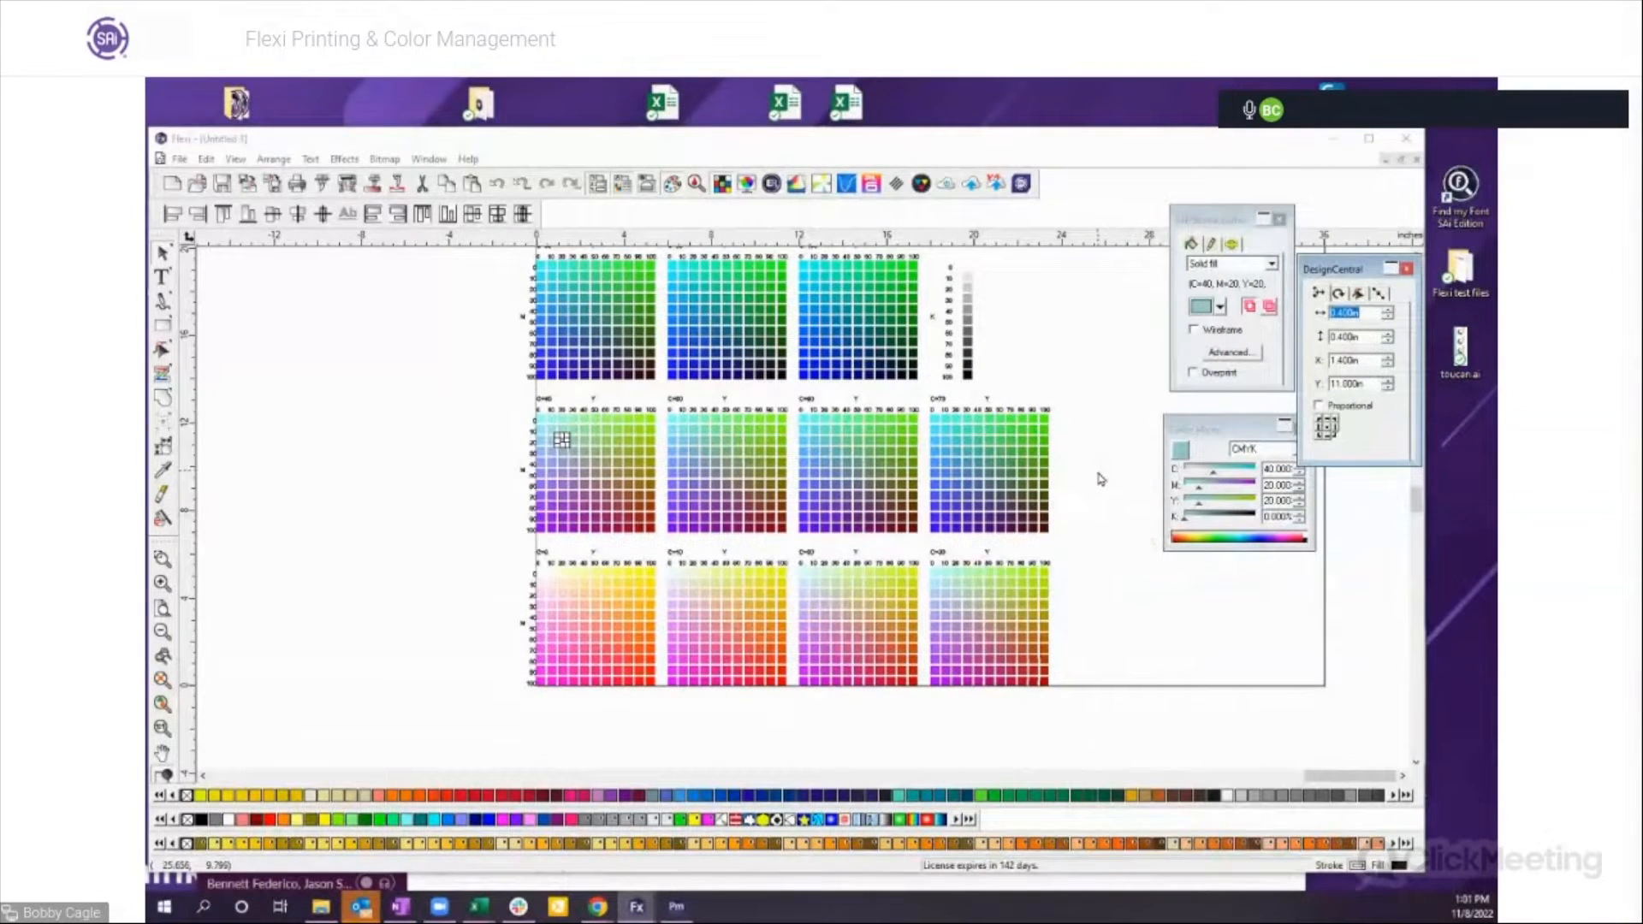
Step: Draw a black rectangle beside the CMYK chart and a five-pointed star with an outer radius of about 2.8 in below it
scroll(1100, 477, "up", 2)
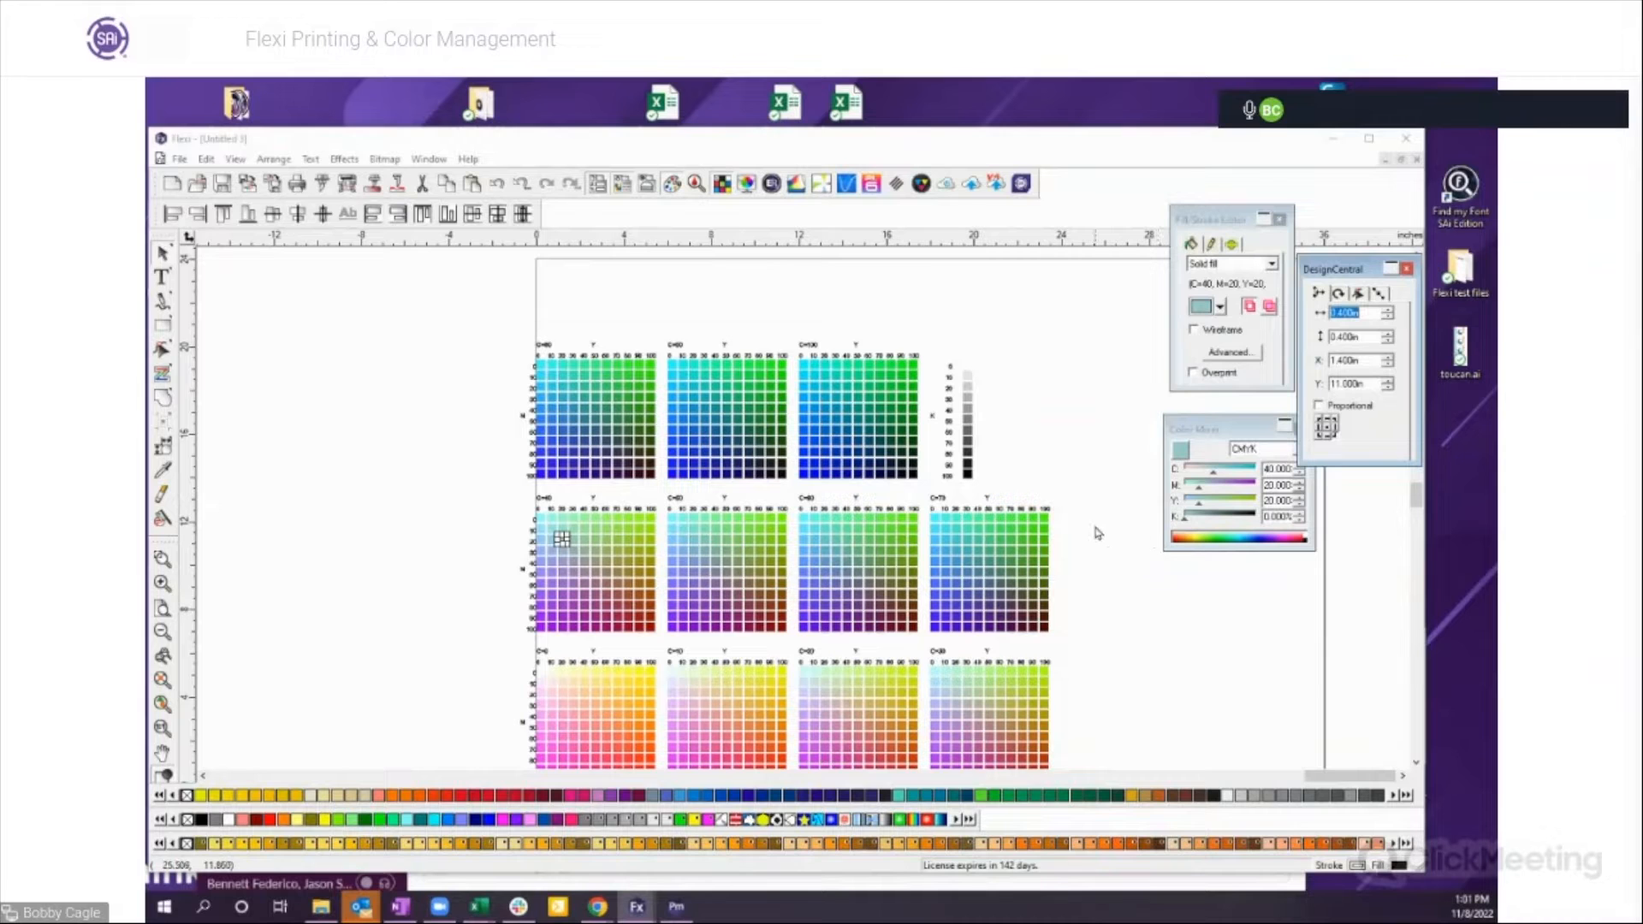
left_click(162, 325)
left_click_drag(315, 408, 502, 629)
left_click_drag(162, 326, 300, 339)
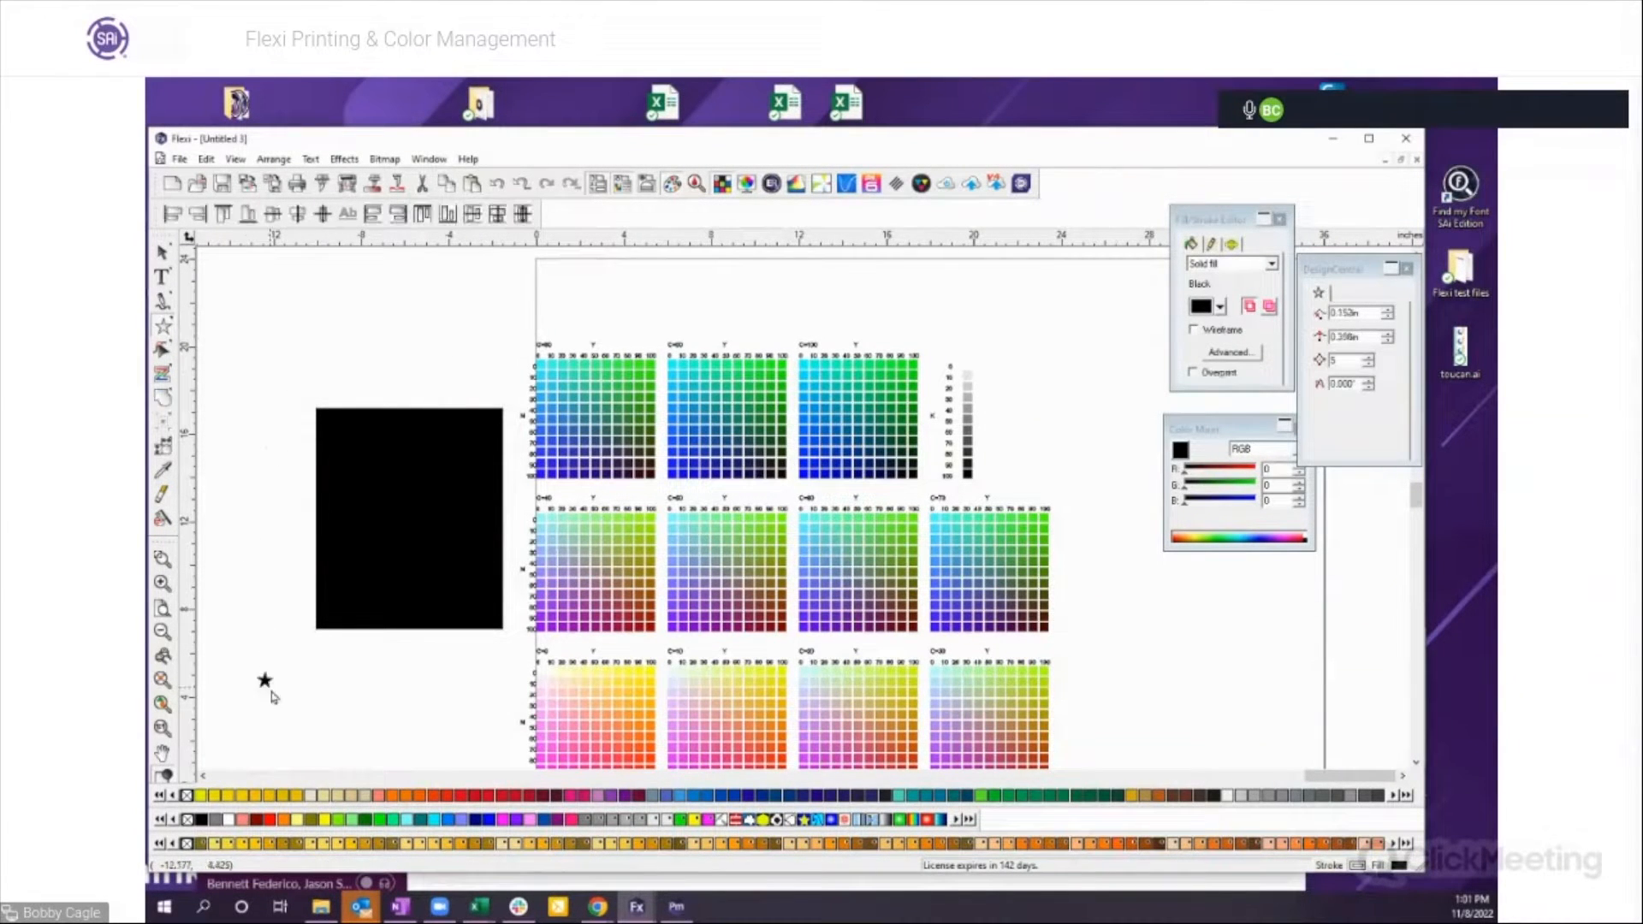
left_click_drag(270, 691, 308, 726)
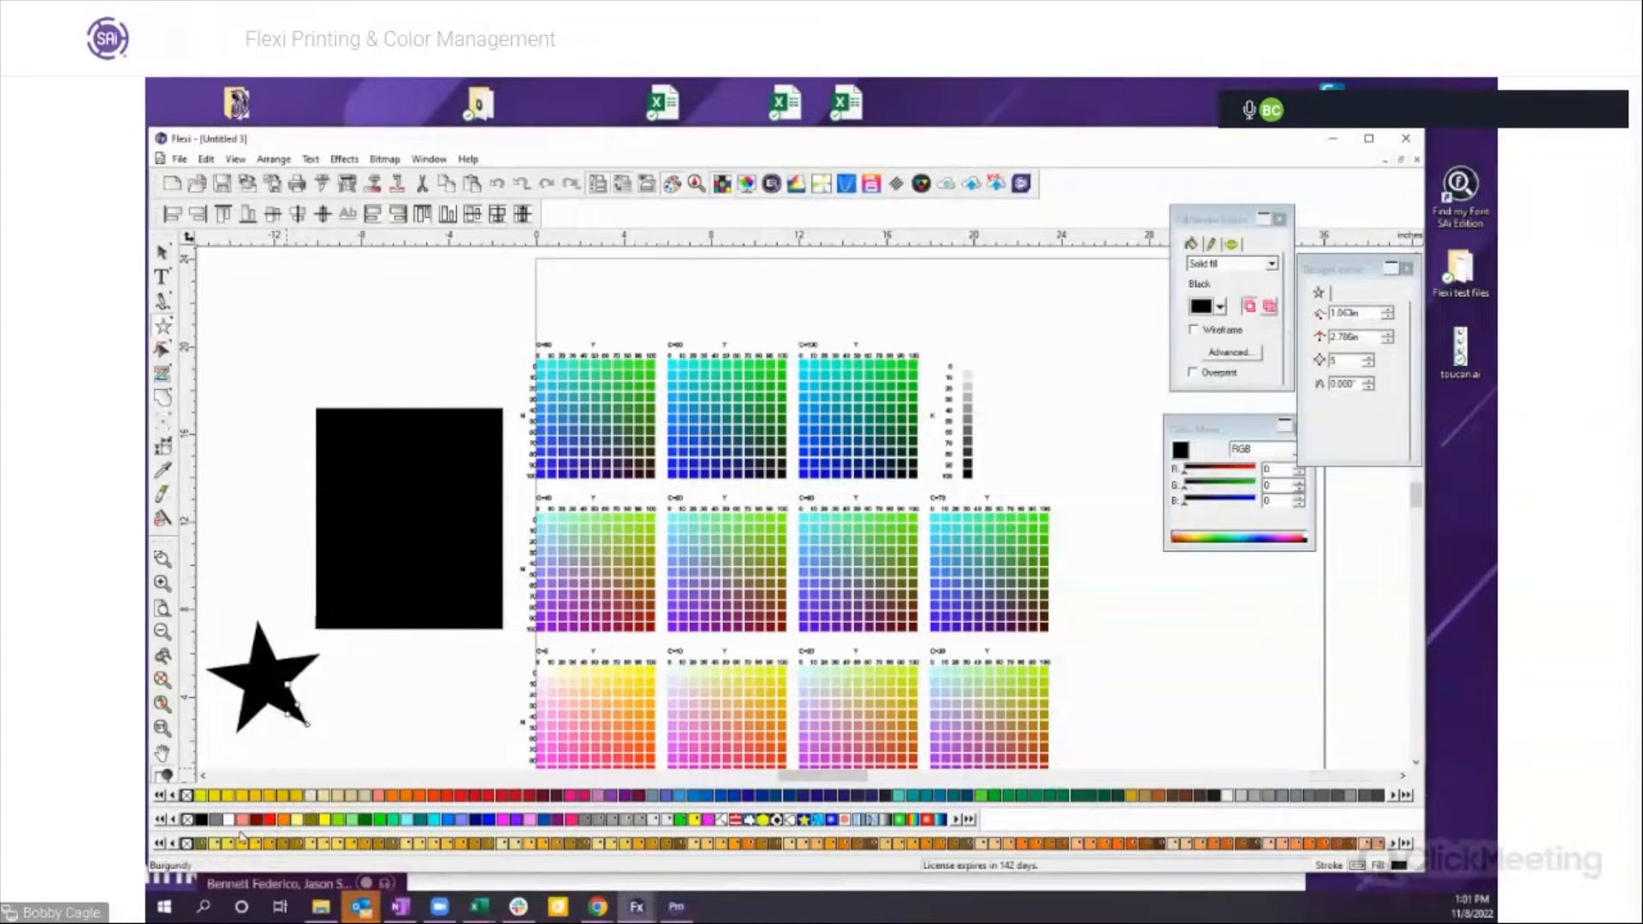
Step: Place the star on the black rectangle and fill it with the CutContour3 spot color
left_click(215, 819)
left_click_drag(266, 678, 410, 522)
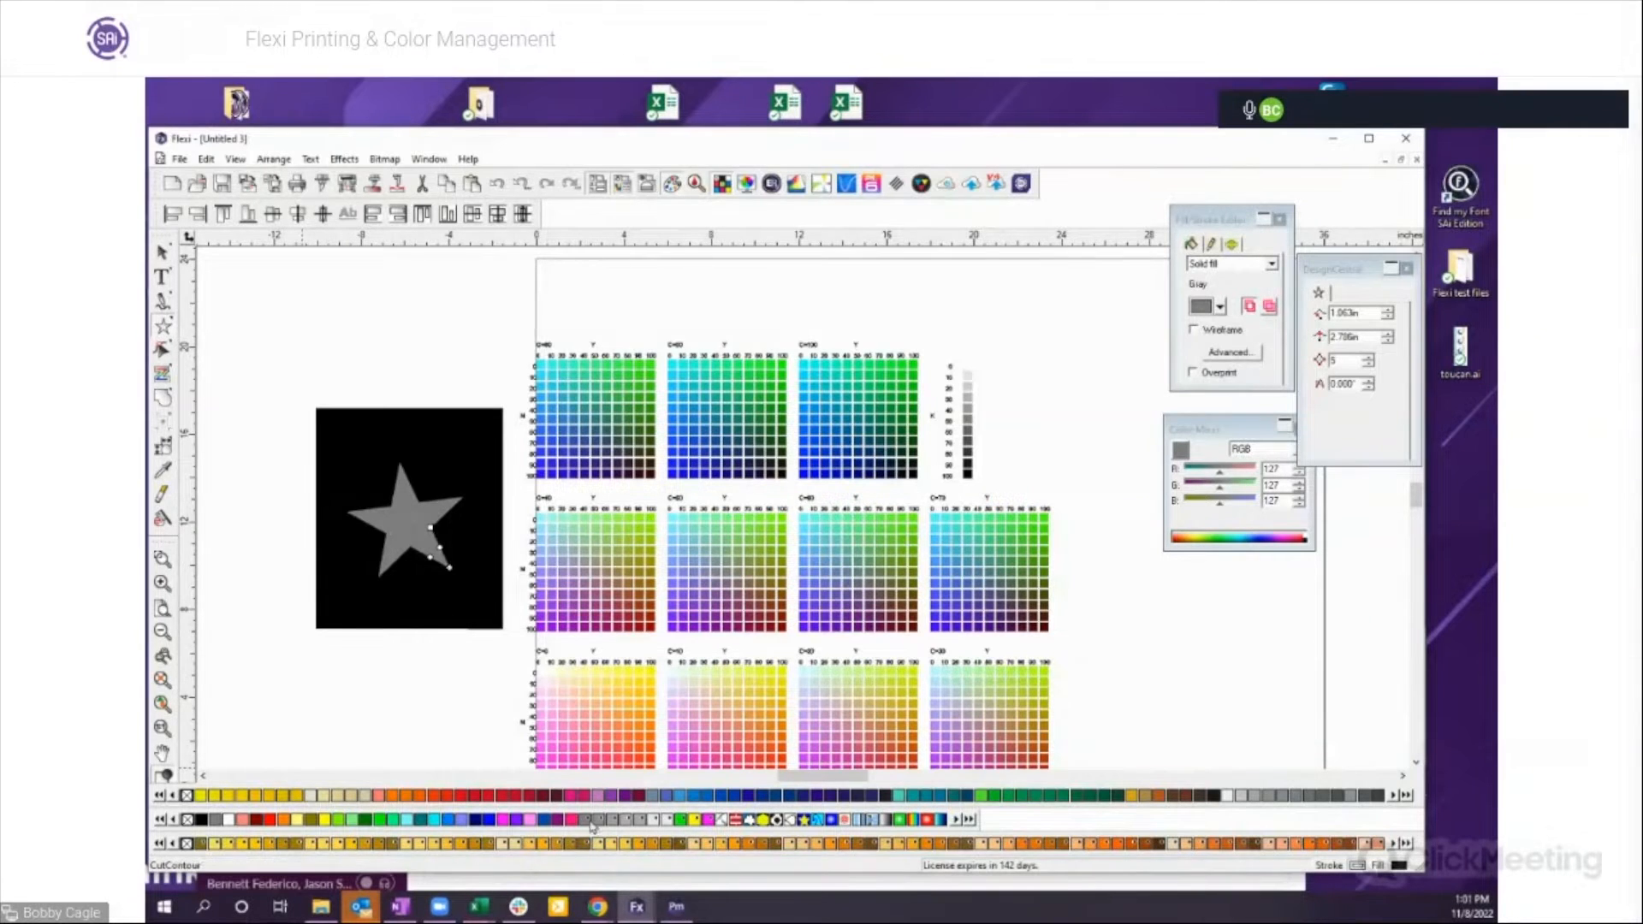
left_click(626, 822)
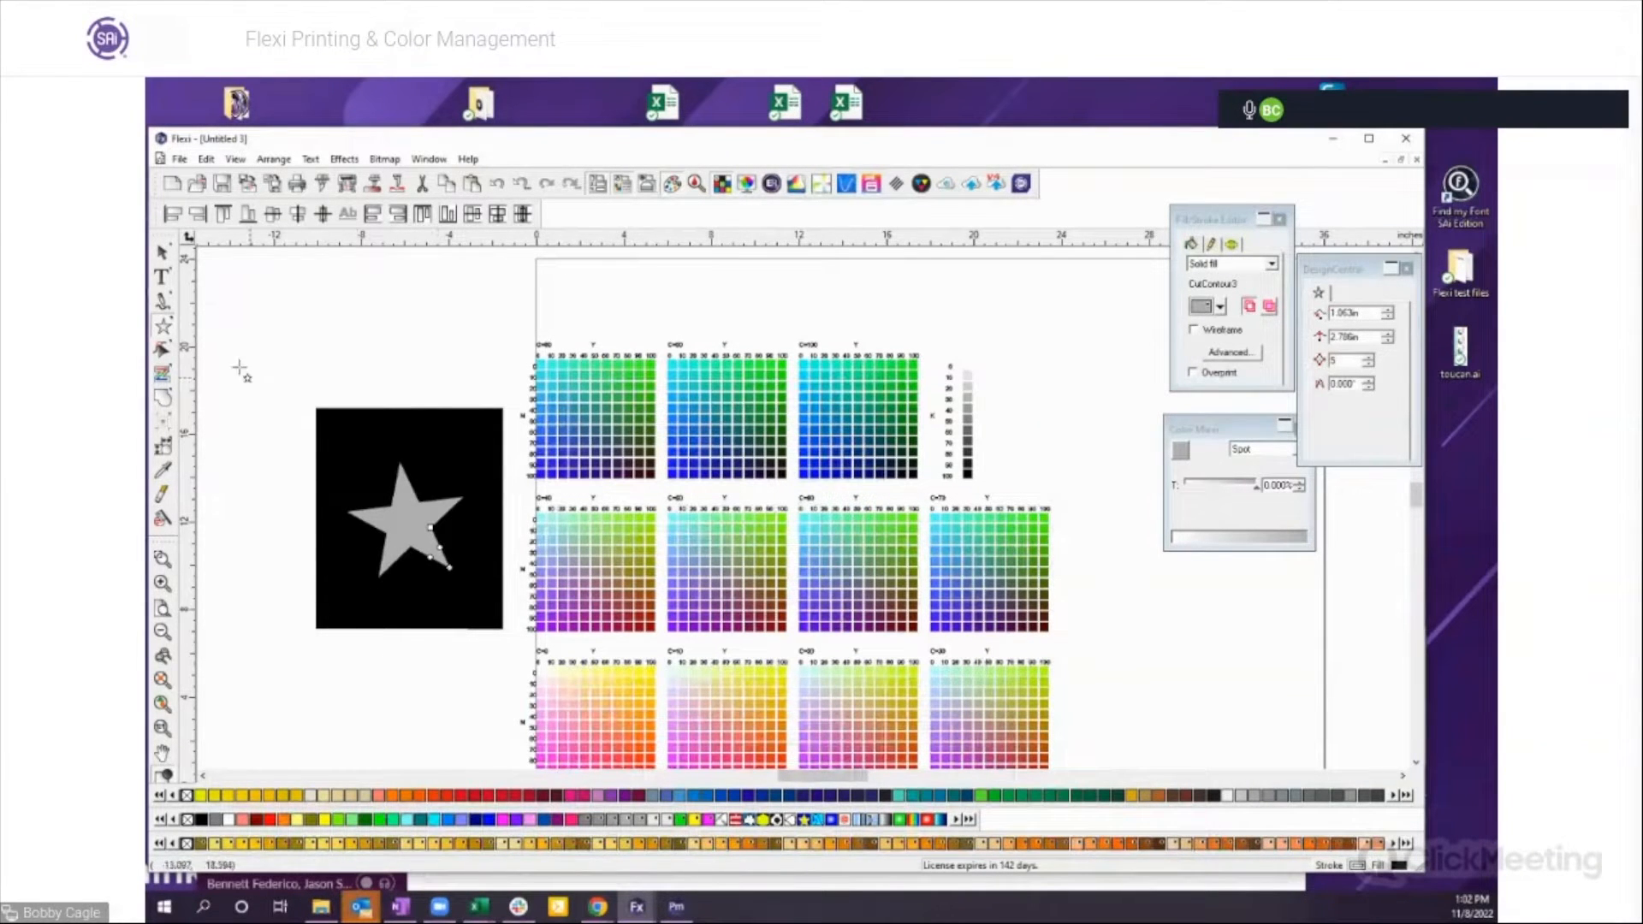
Step: Delete the black rectangle and the star on it
left_click(161, 256)
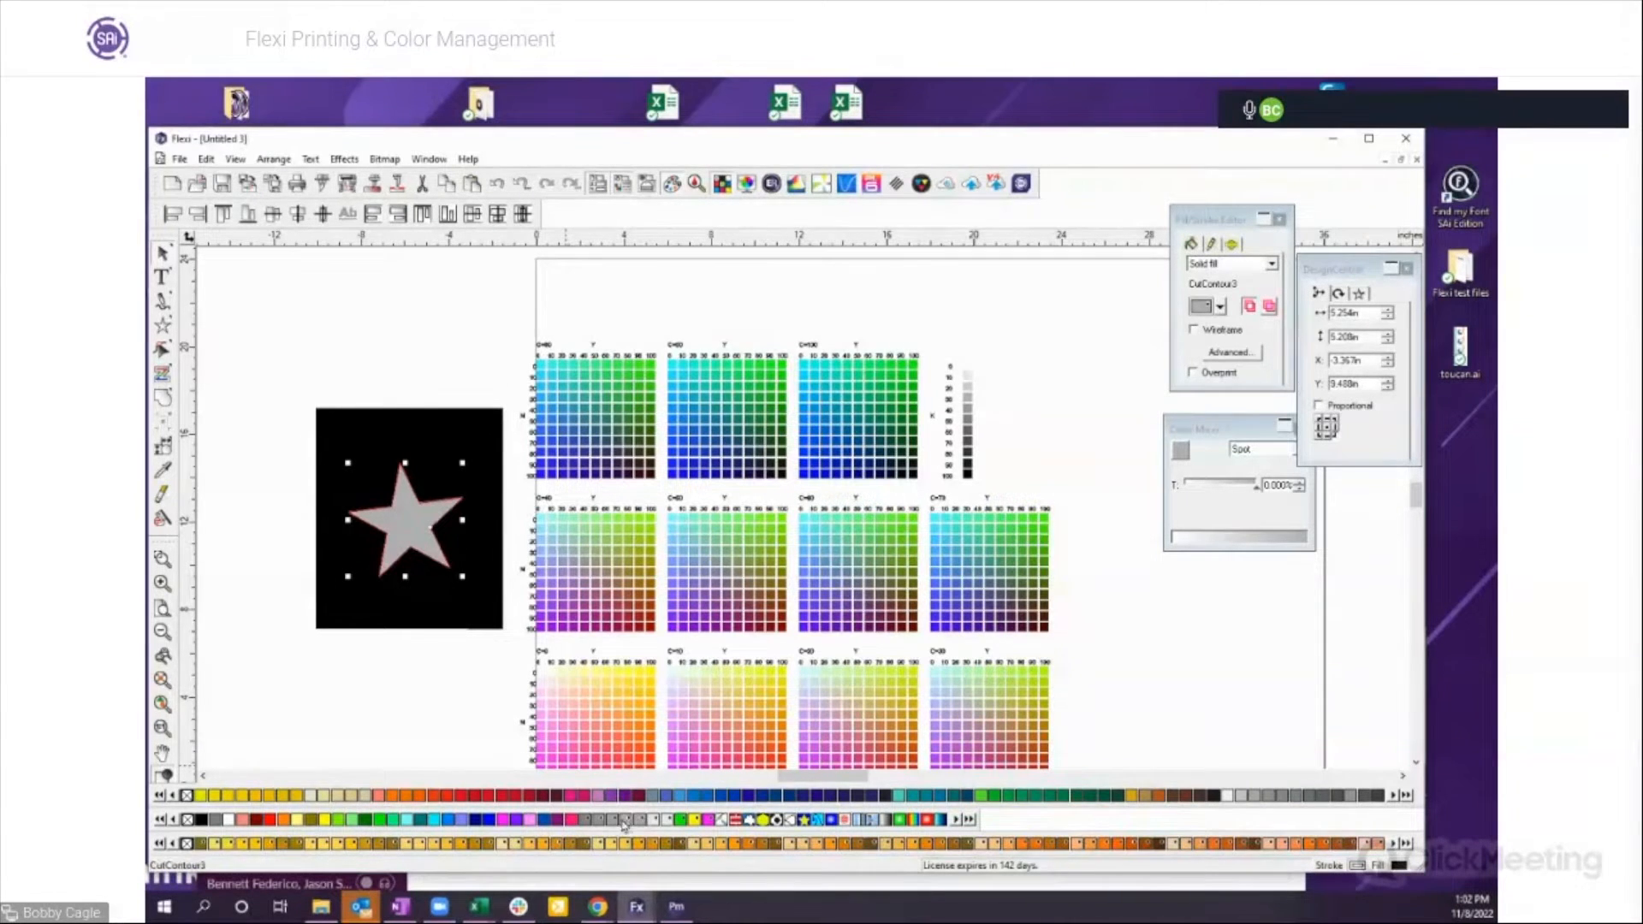
left_click(278, 428)
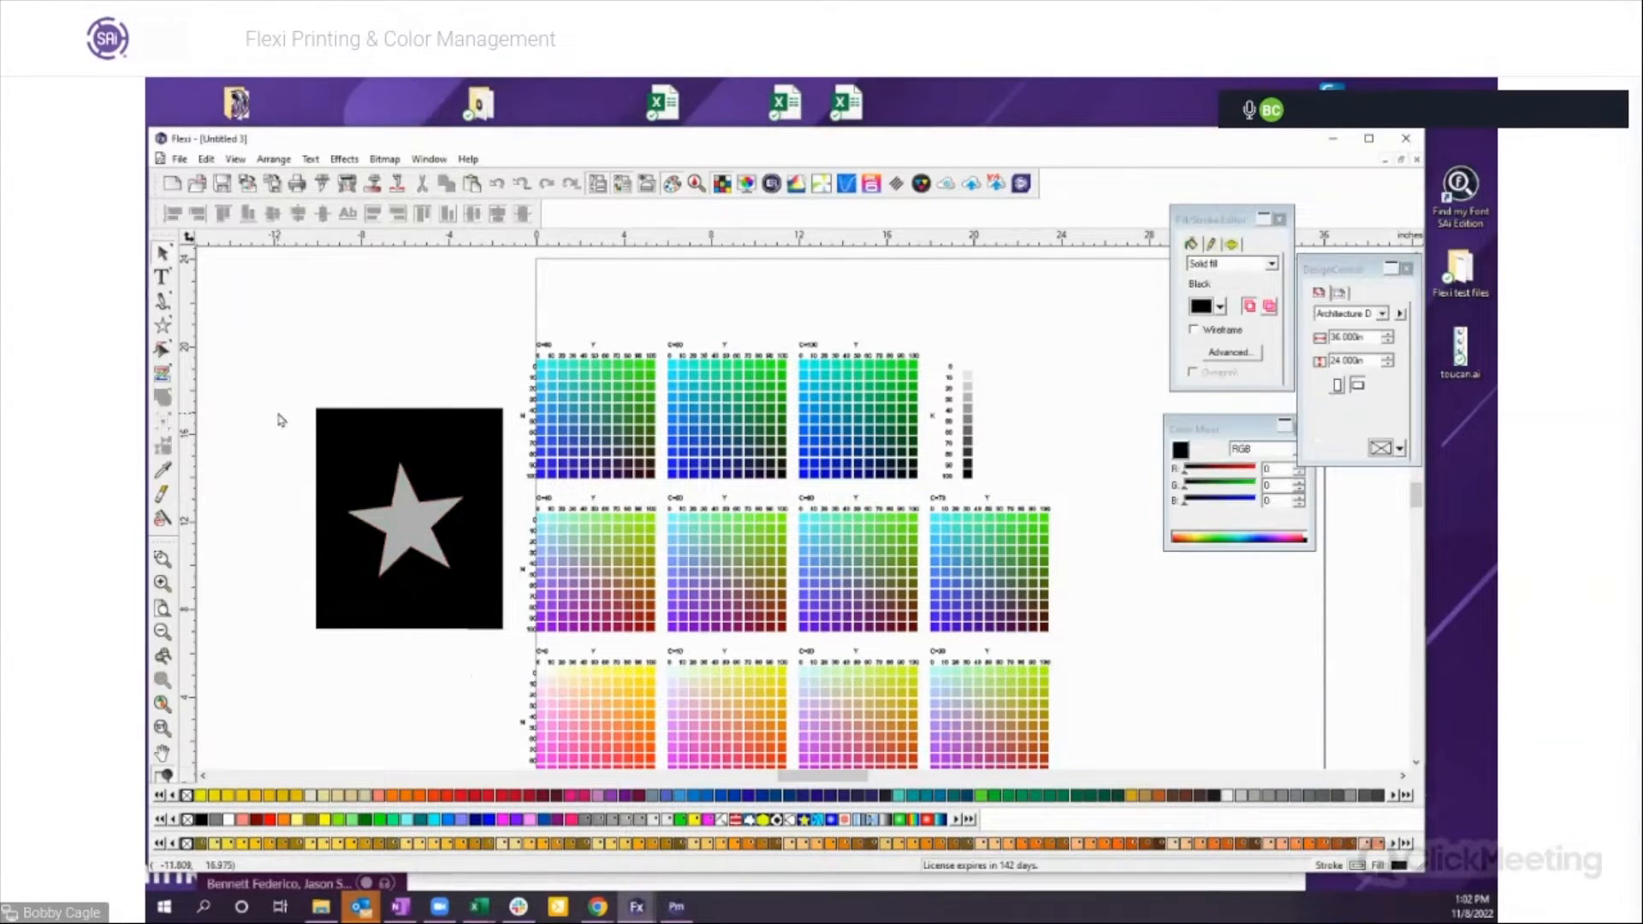
left_click_drag(295, 388, 437, 650)
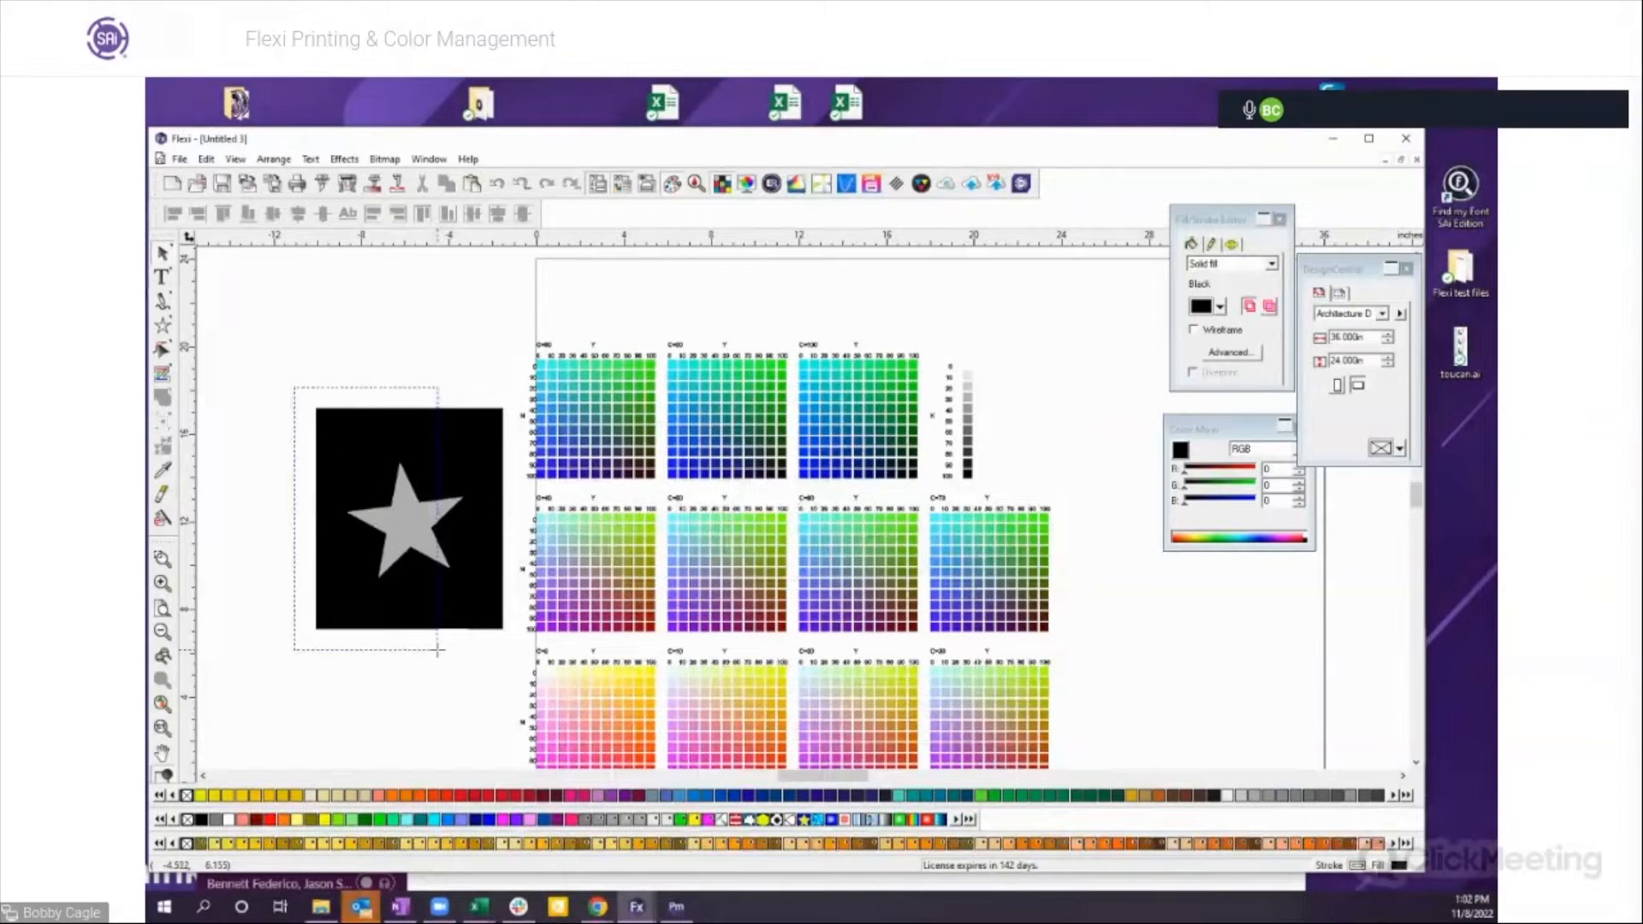
key("Delete")
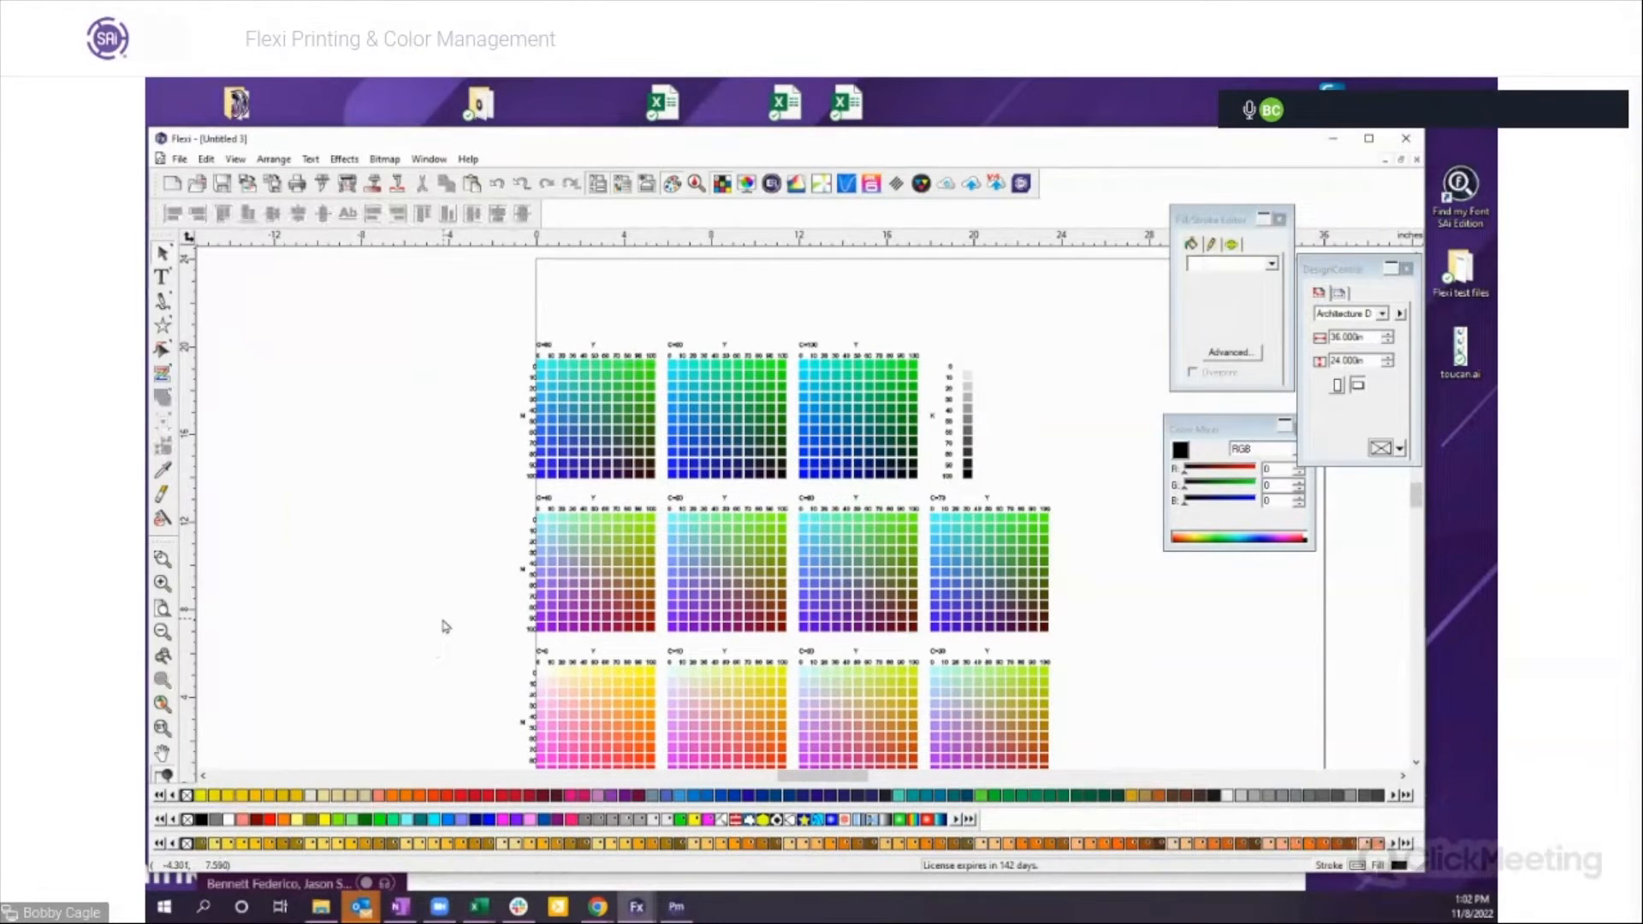
Step: Delete the whole CMYK swatch chart, including its leftover lowest row of swatches
left_click_drag(511, 308, 1089, 781)
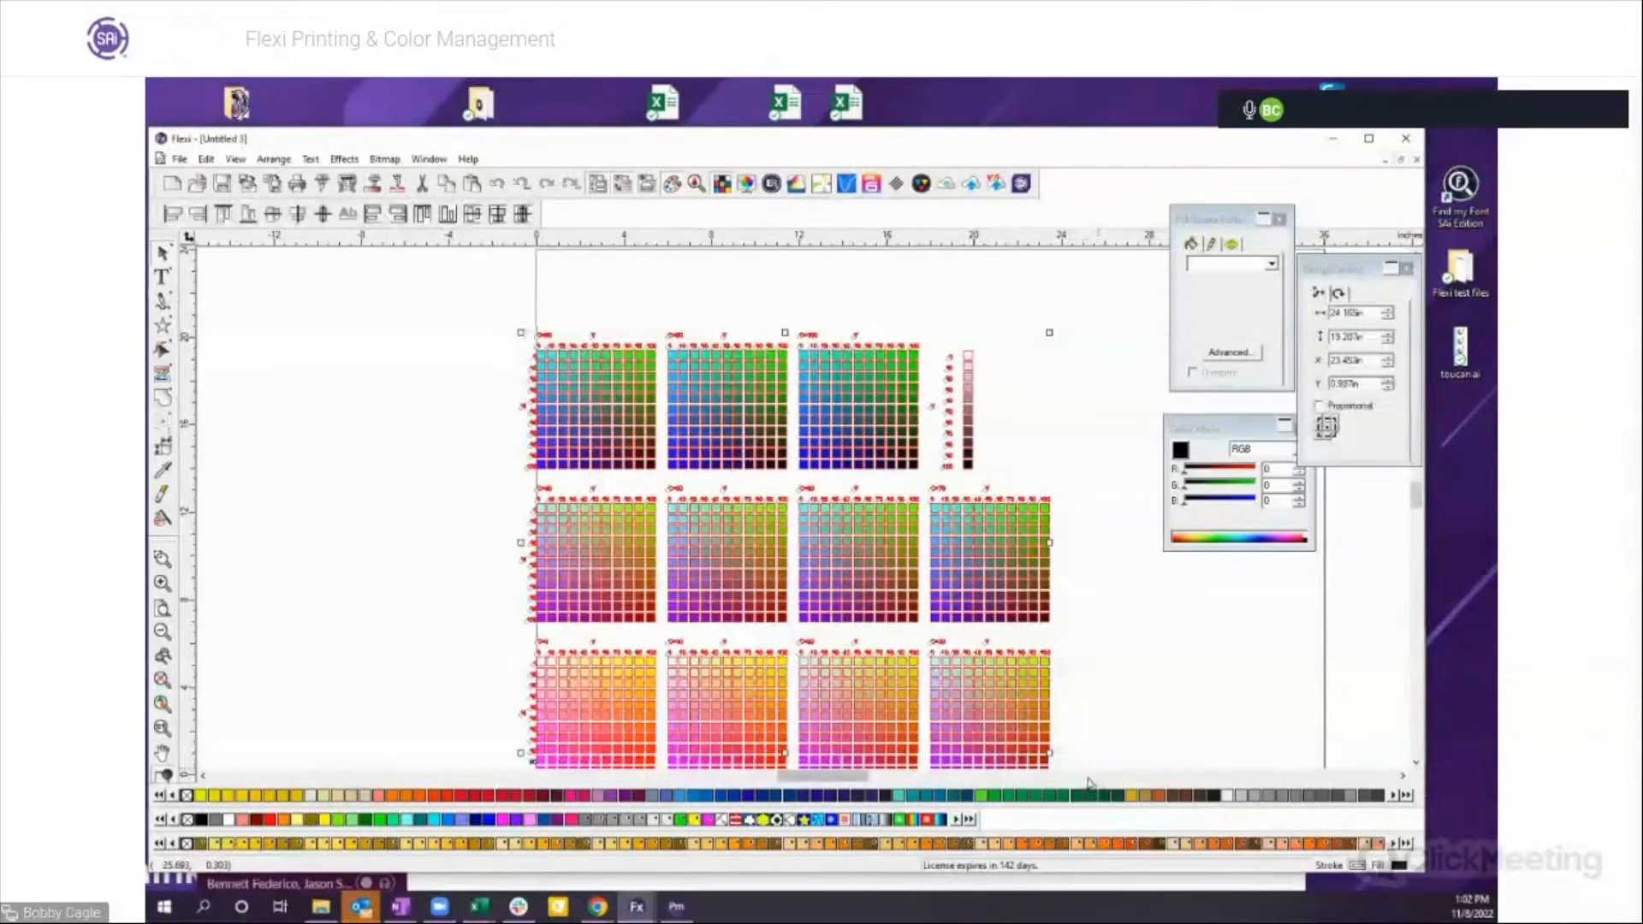
key("Delete")
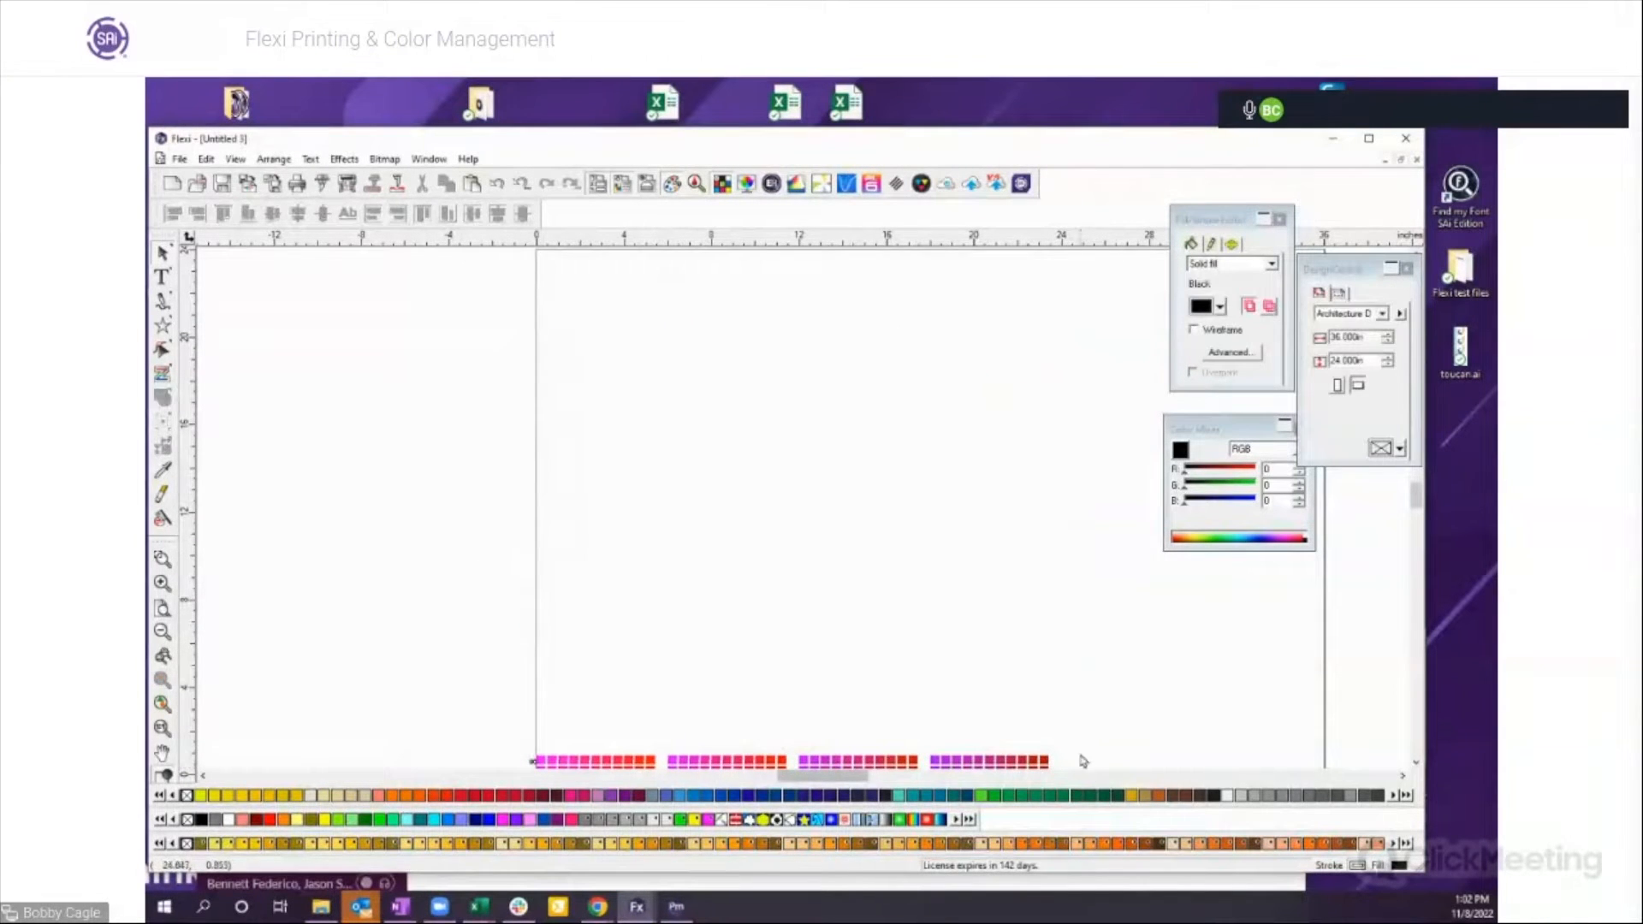
left_click(163, 631)
left_click_drag(625, 617, 995, 666)
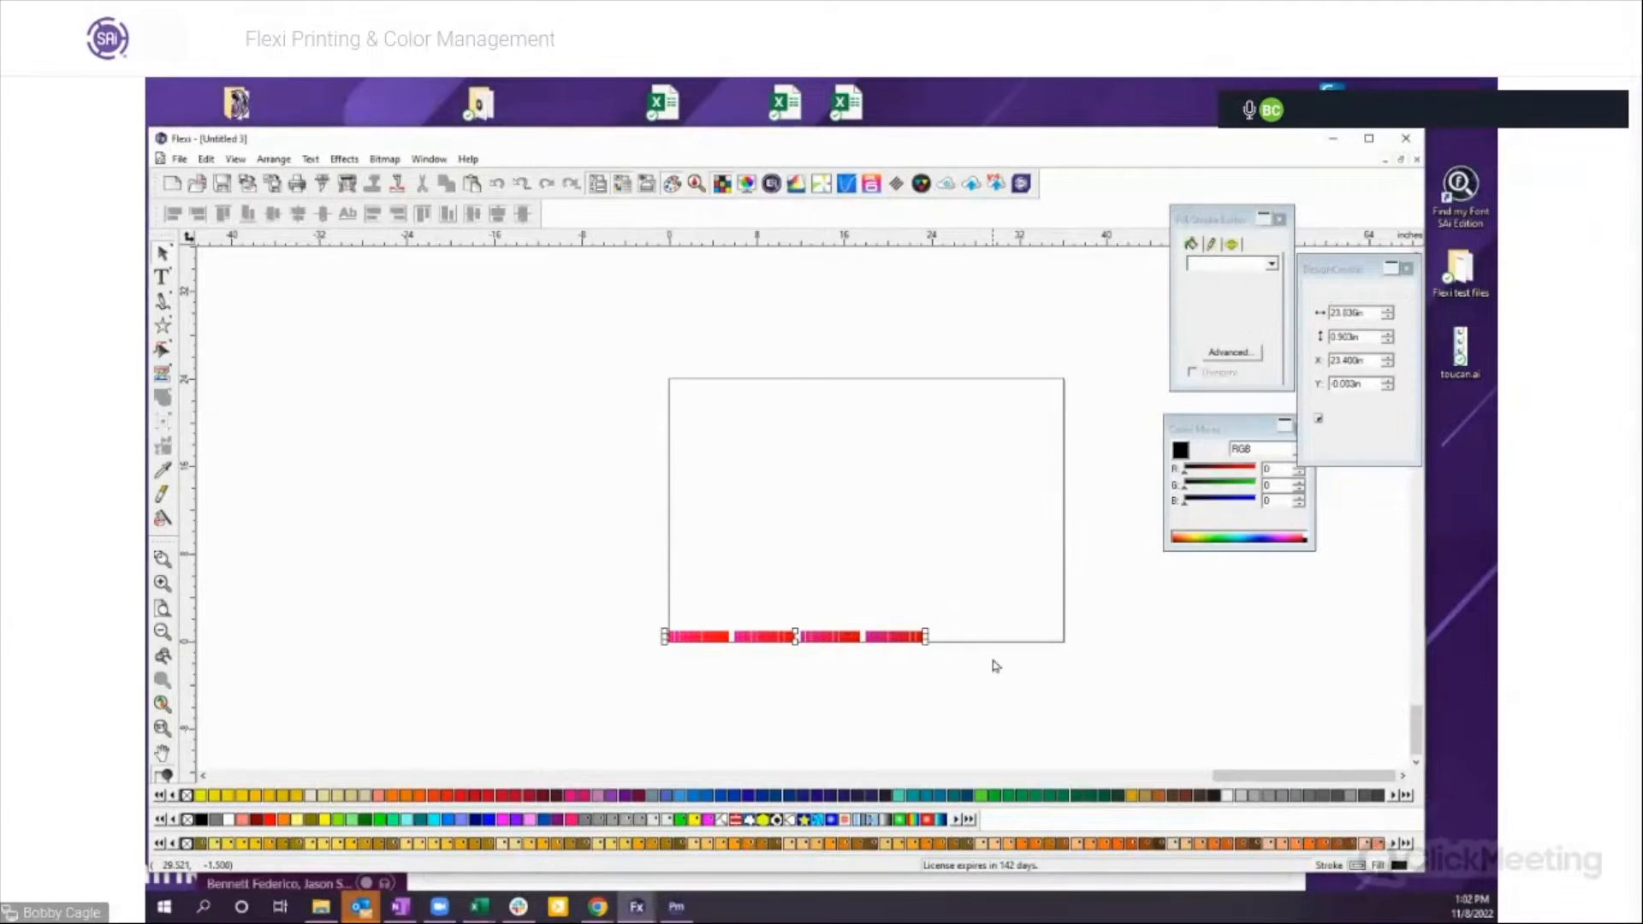
key("Delete")
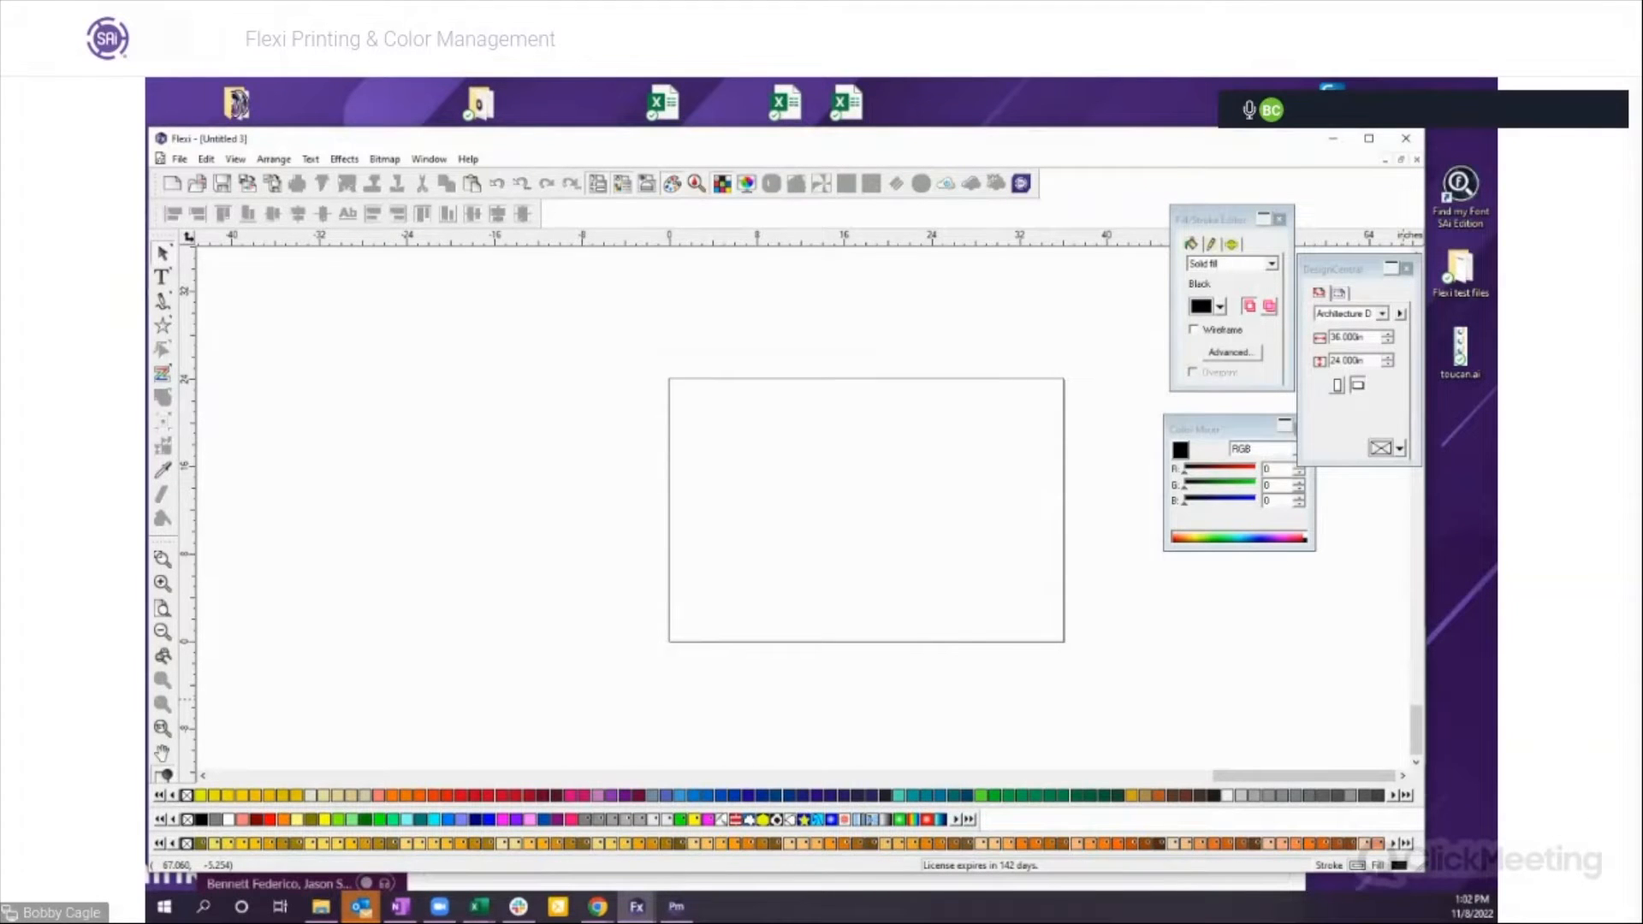
Step: Draw a black five-pointed star with an outer radius of about 4.7 in in the page's upper-left area
left_click(162, 325)
mouse_move(715, 481)
left_mouse_down()
mouse_move(755, 508)
mouse_move(760, 474)
left_mouse_up()
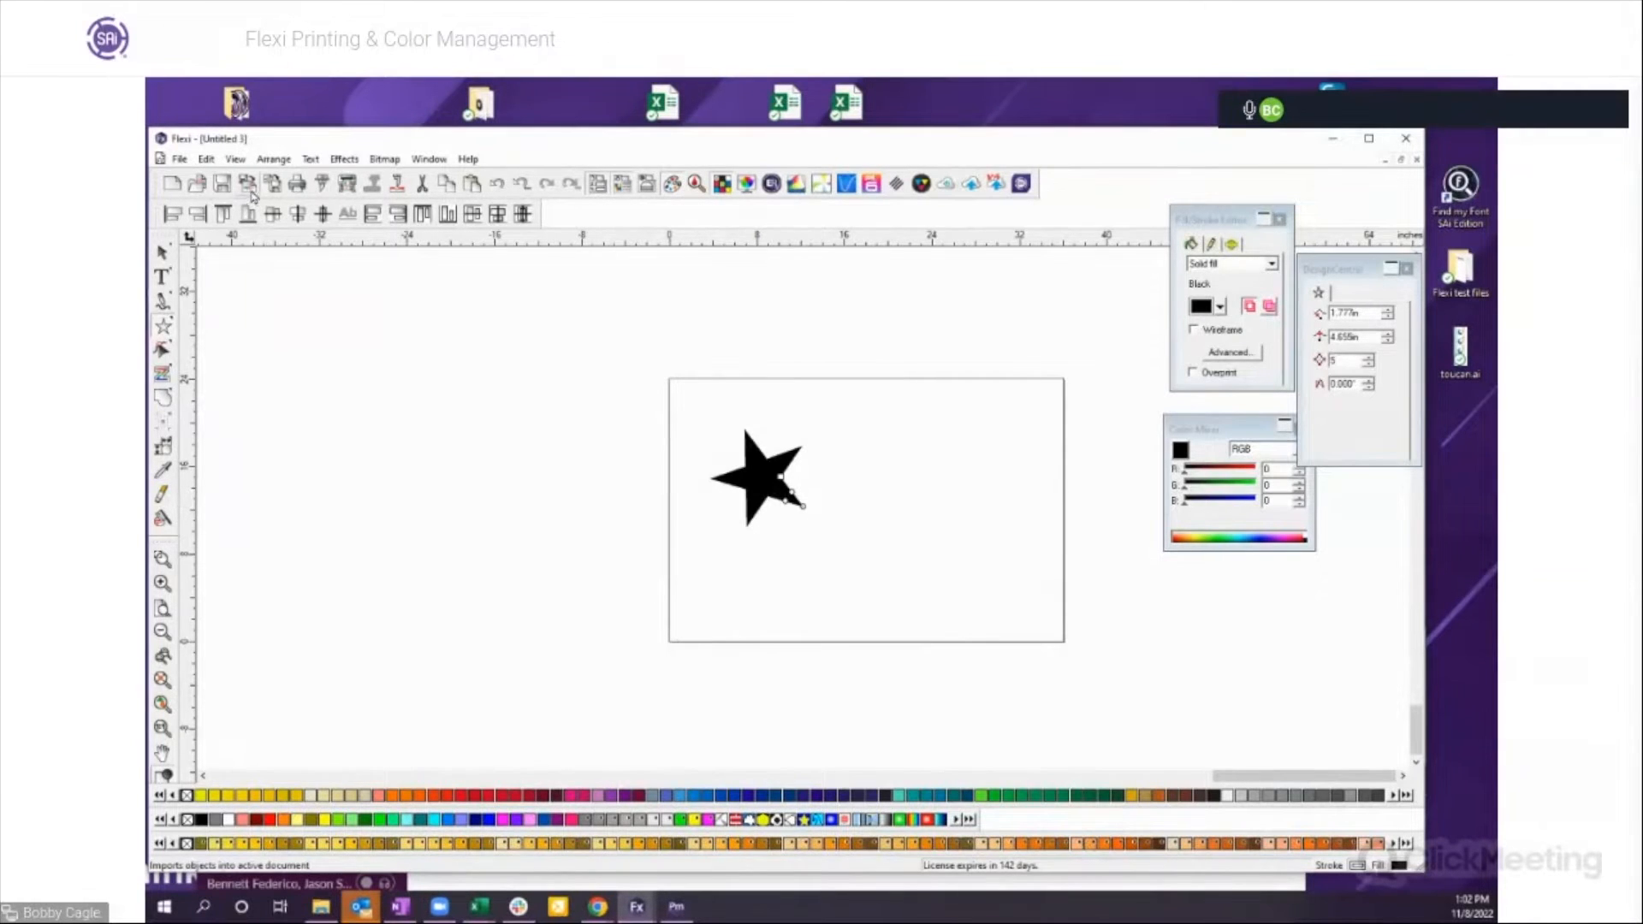
Step: Examine the Pure Hue options for vector objects under the default rendering intents in Color Settings, without keeping any changes
left_click(206, 160)
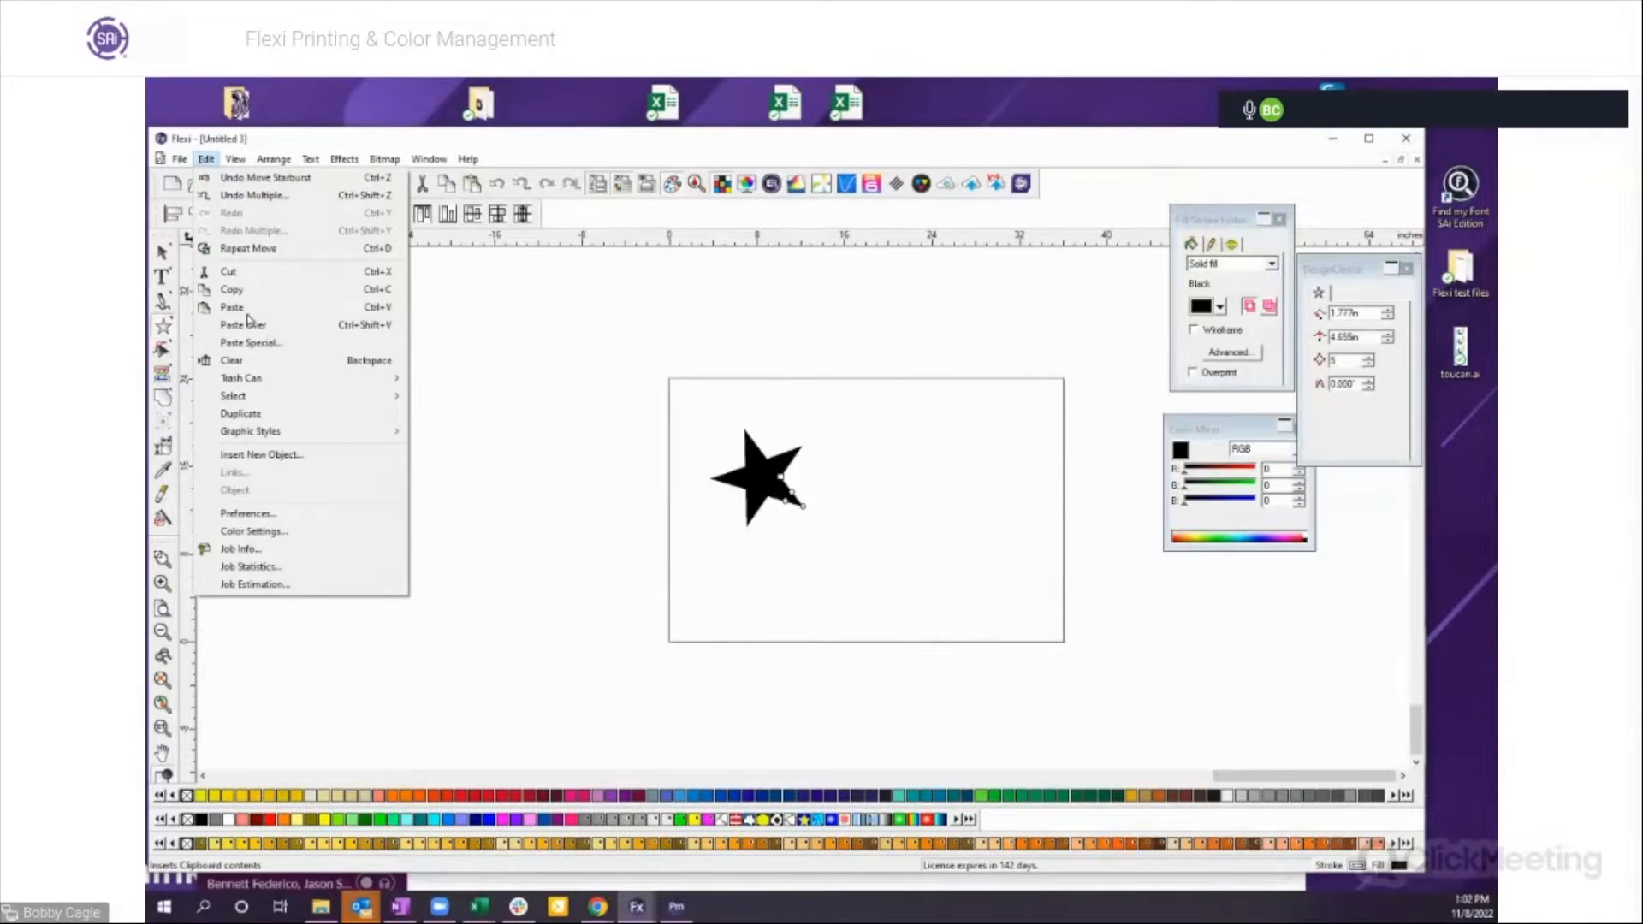
left_click(256, 535)
left_click(764, 420)
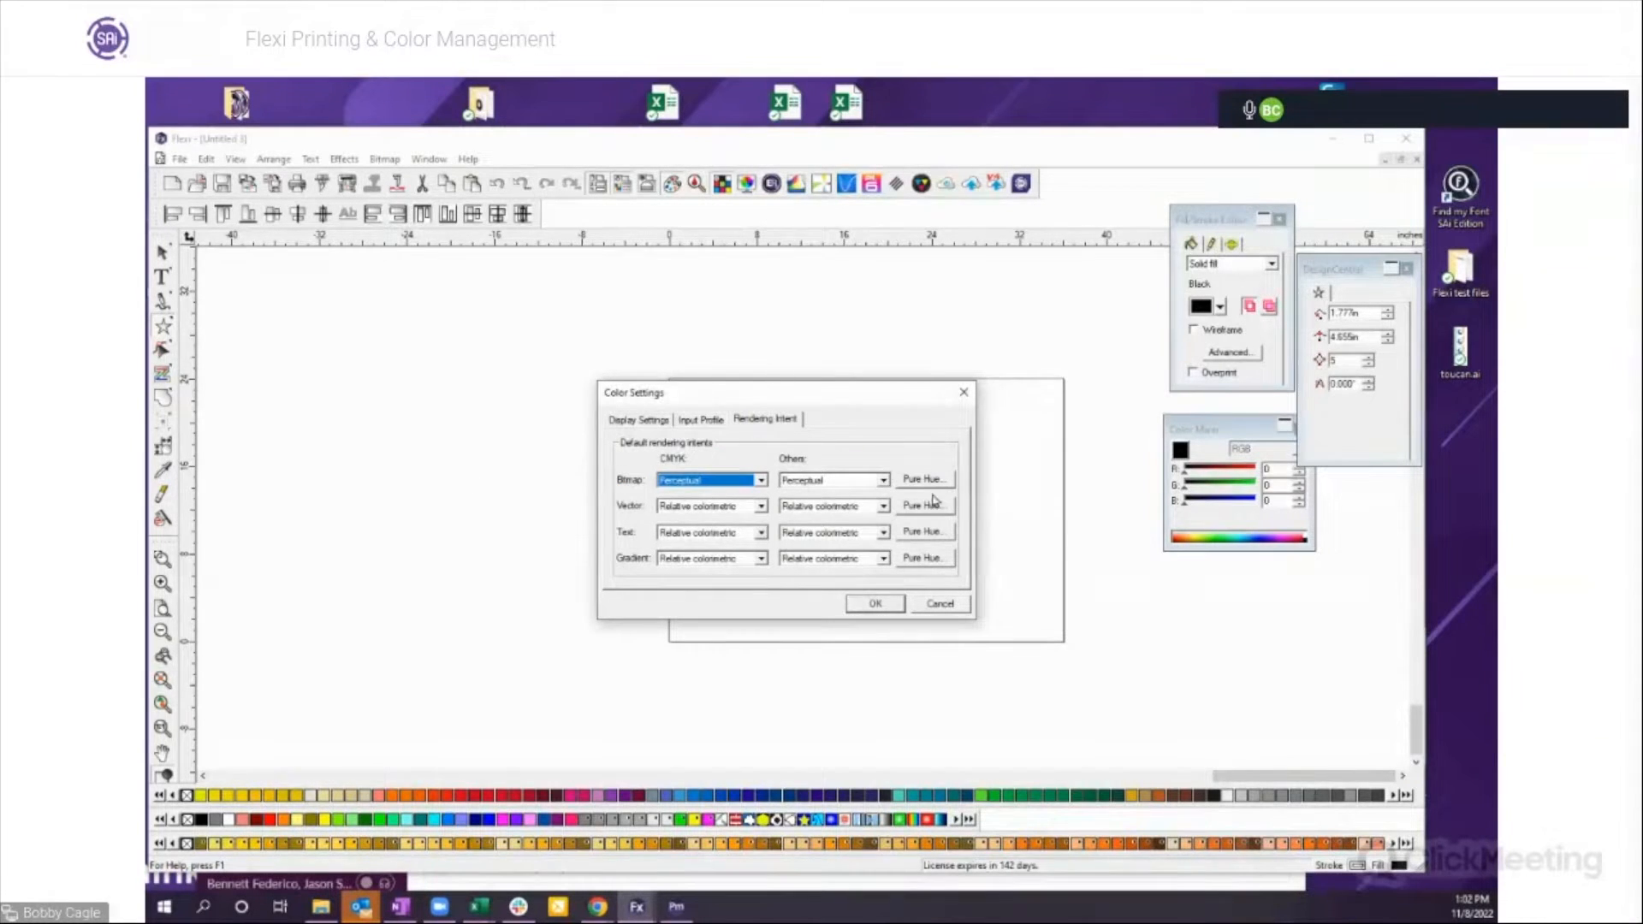
left_click(920, 508)
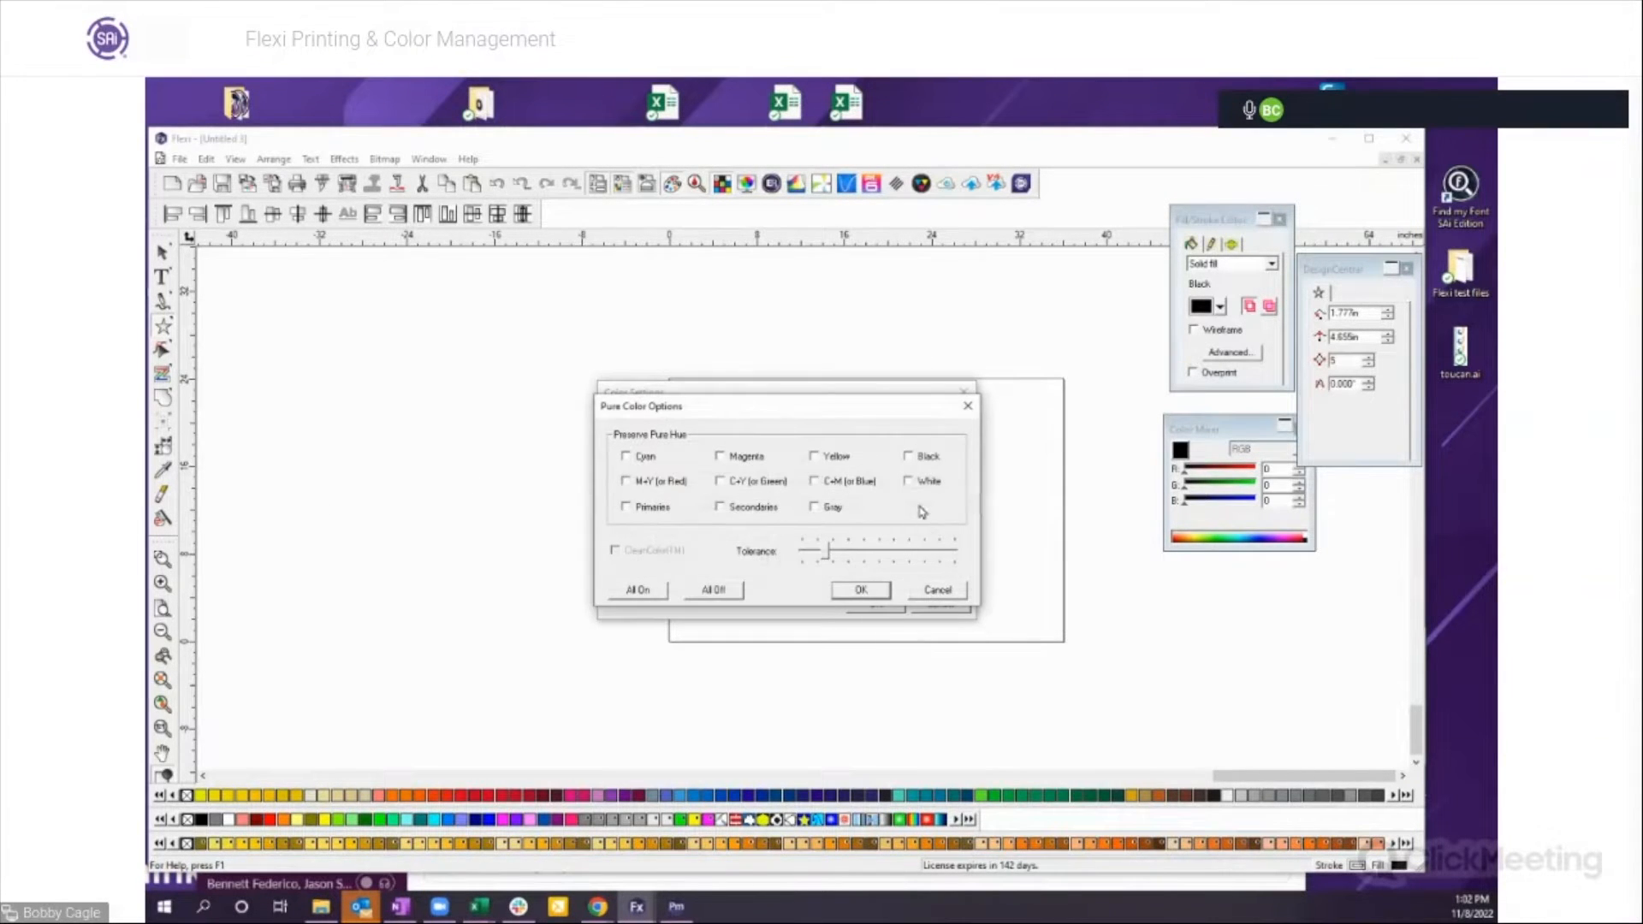
left_click_drag(835, 417, 835, 555)
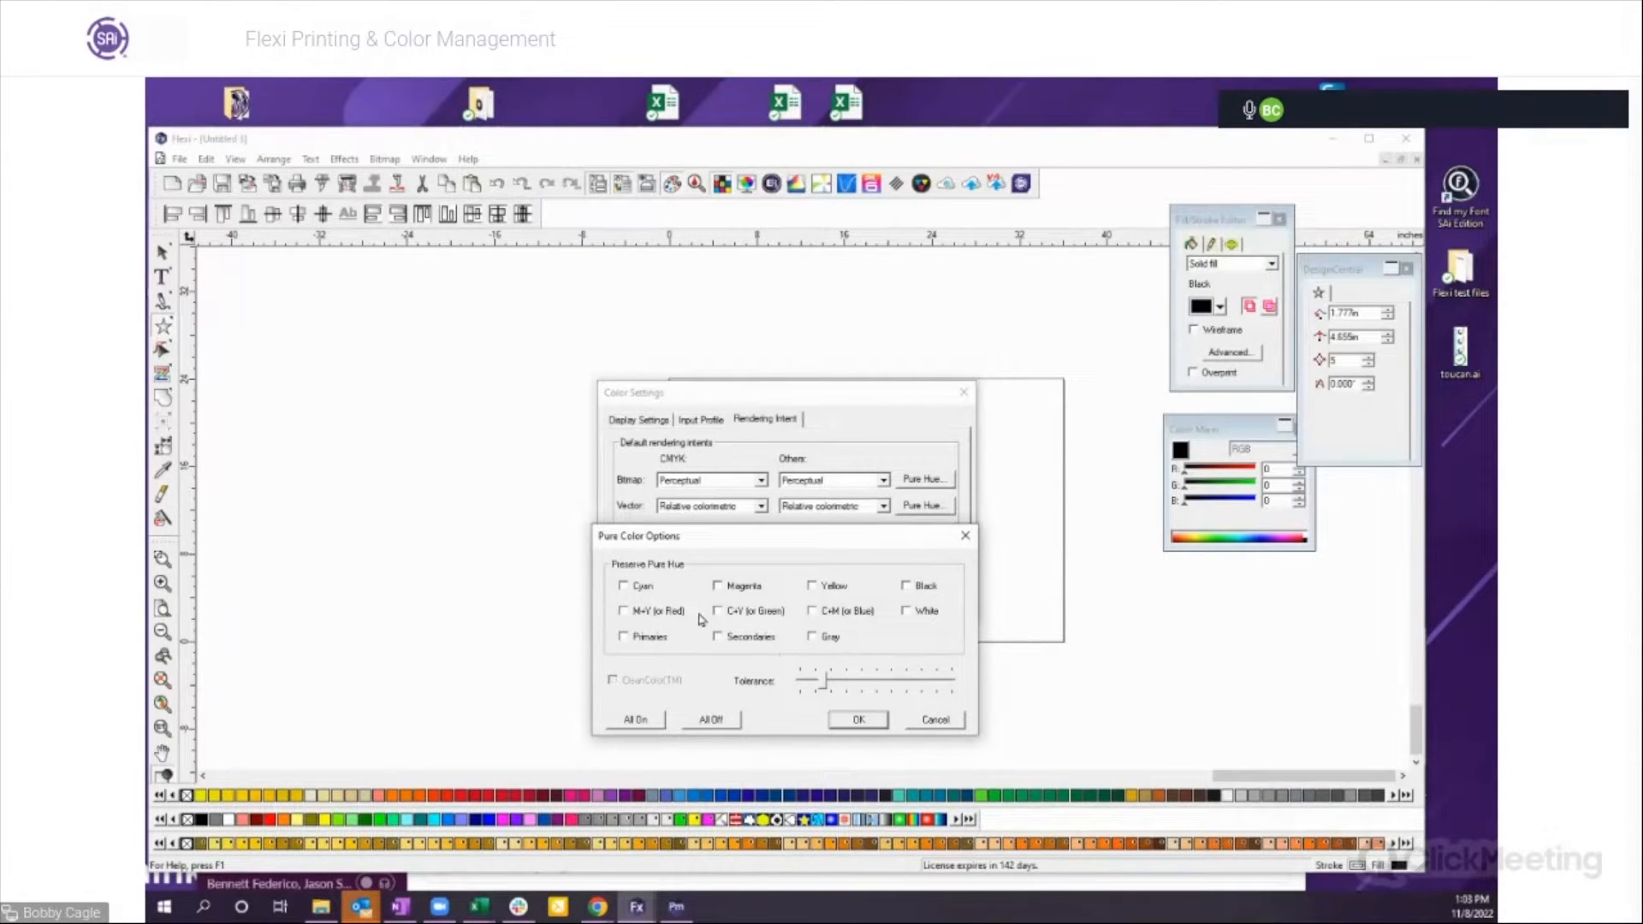
left_click(815, 591)
left_click(613, 681)
left_click(613, 682)
left_click(947, 726)
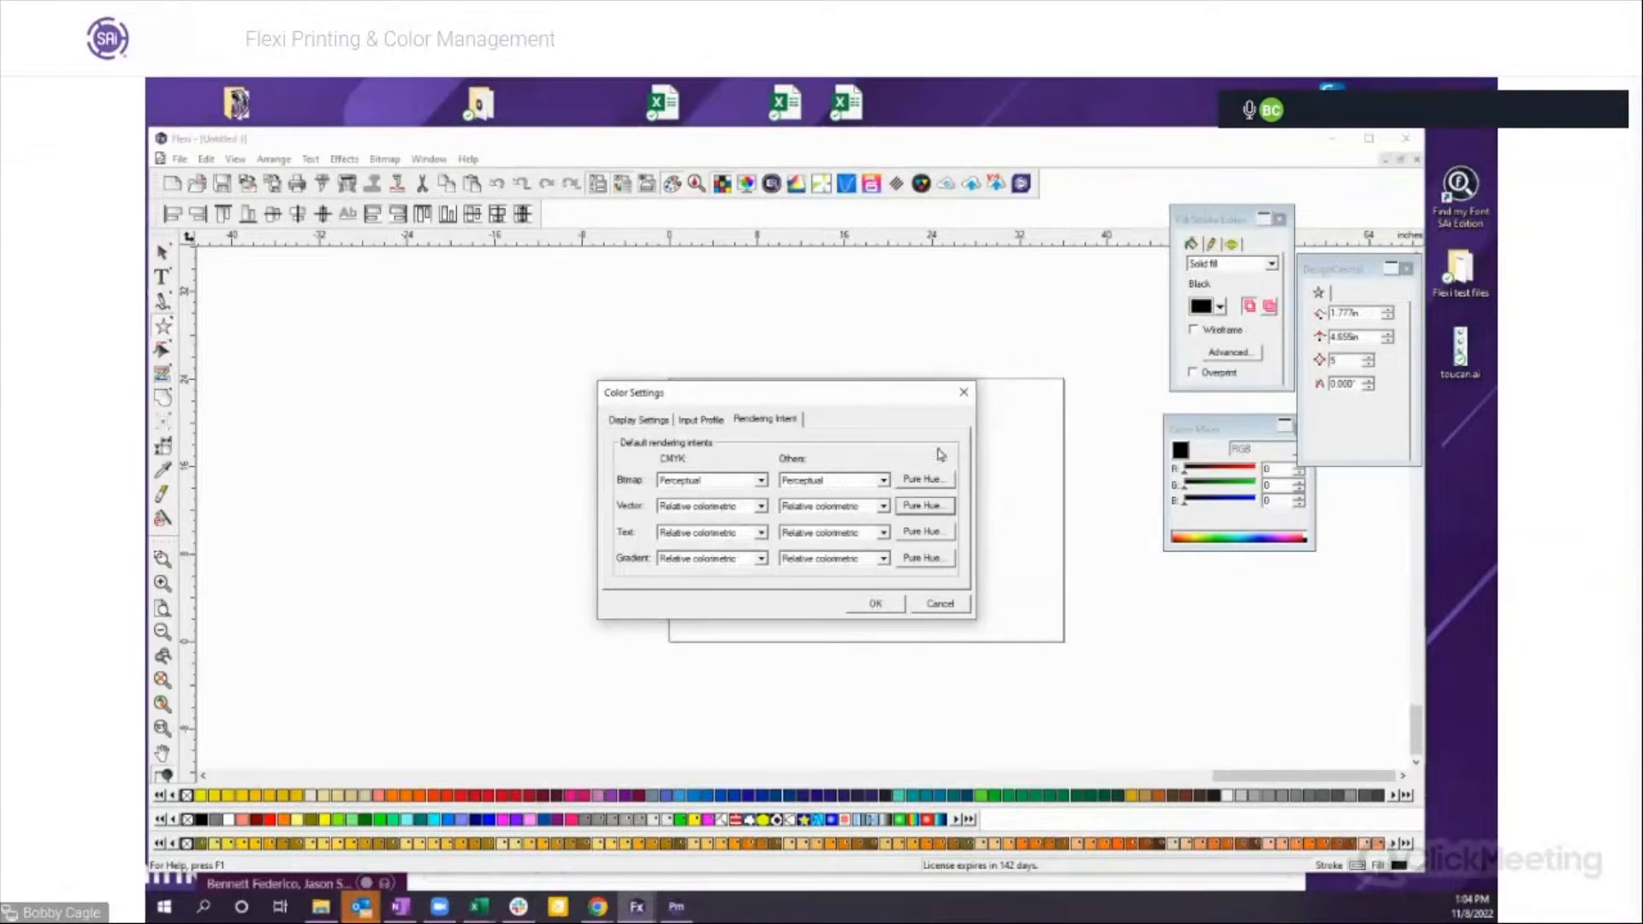
left_click(876, 603)
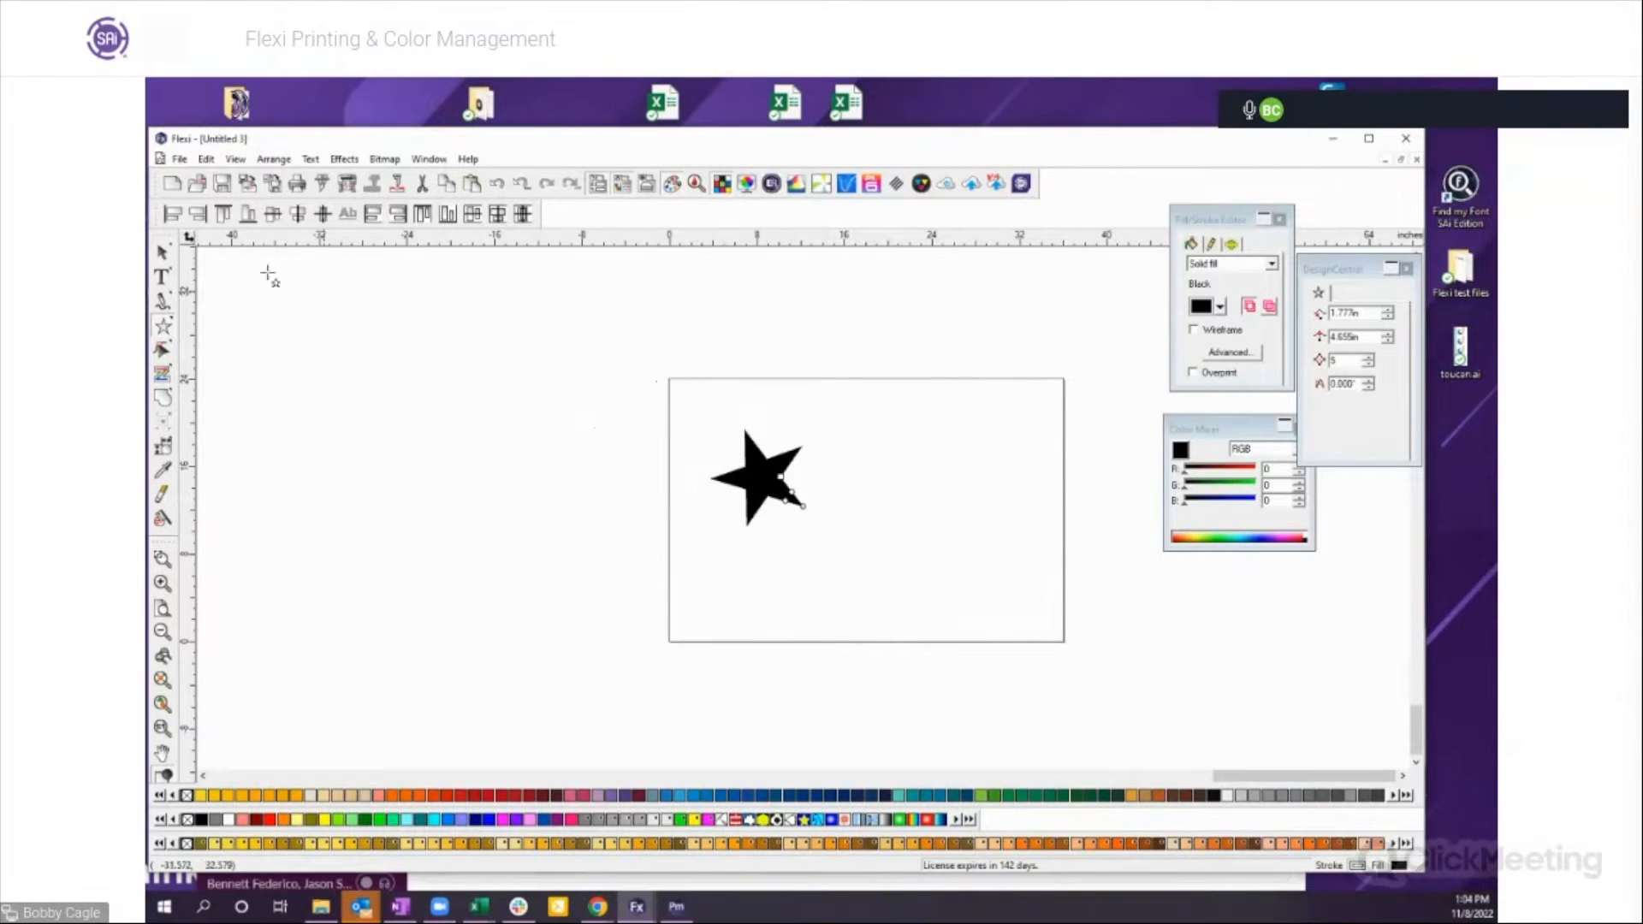
Step: Delete the black star from the page
left_click(163, 253)
left_click(849, 517)
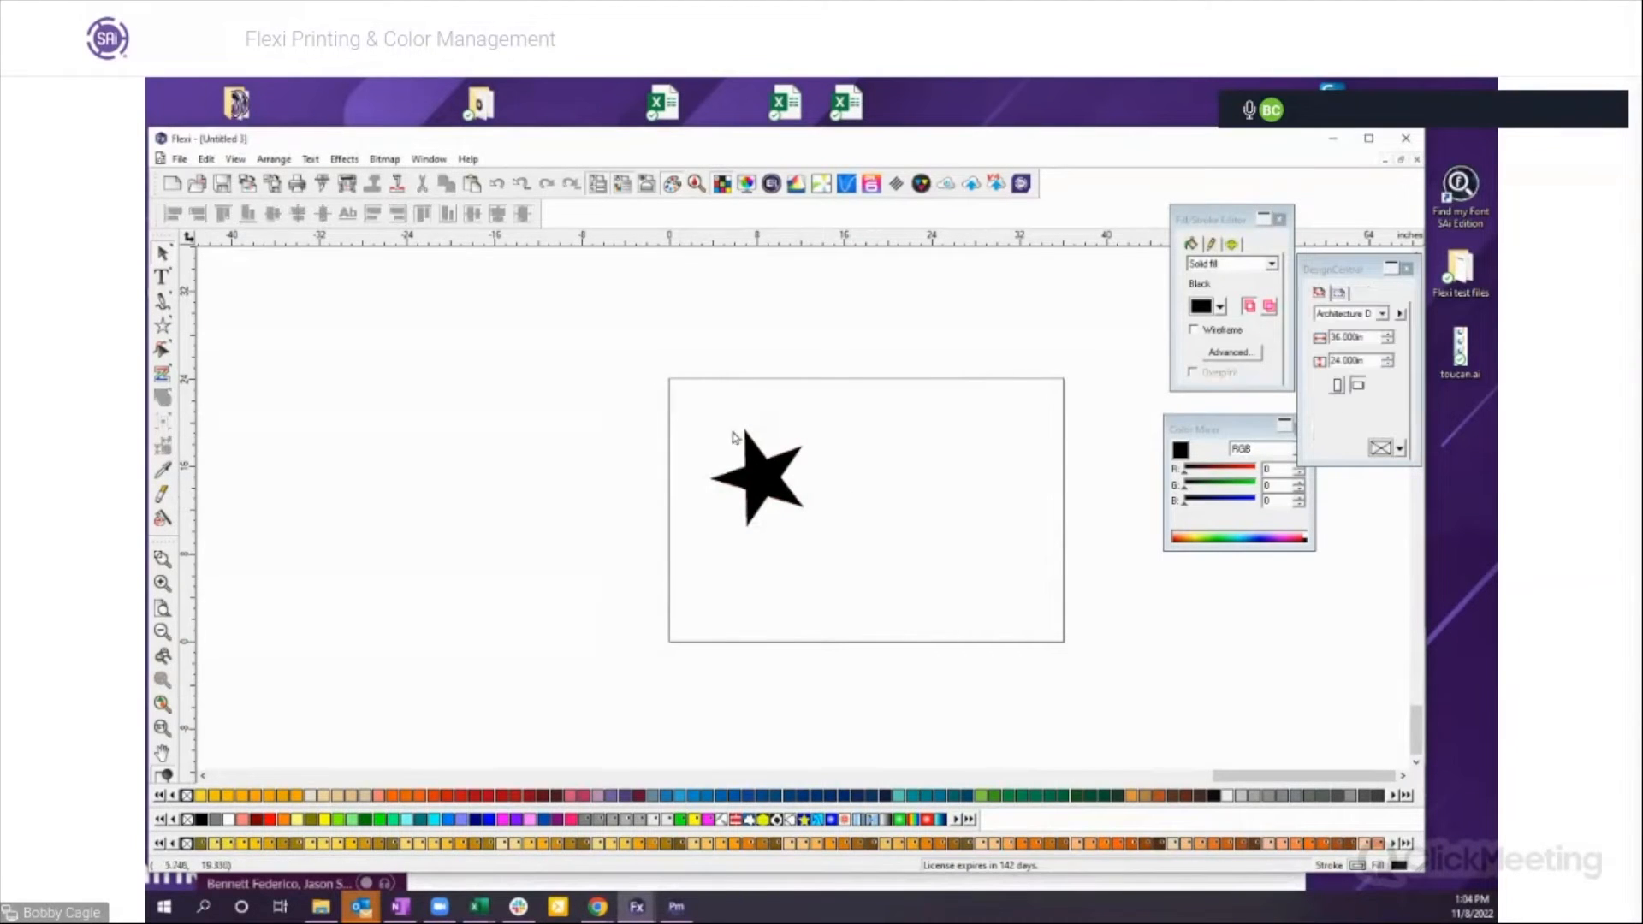
left_click_drag(702, 417, 853, 543)
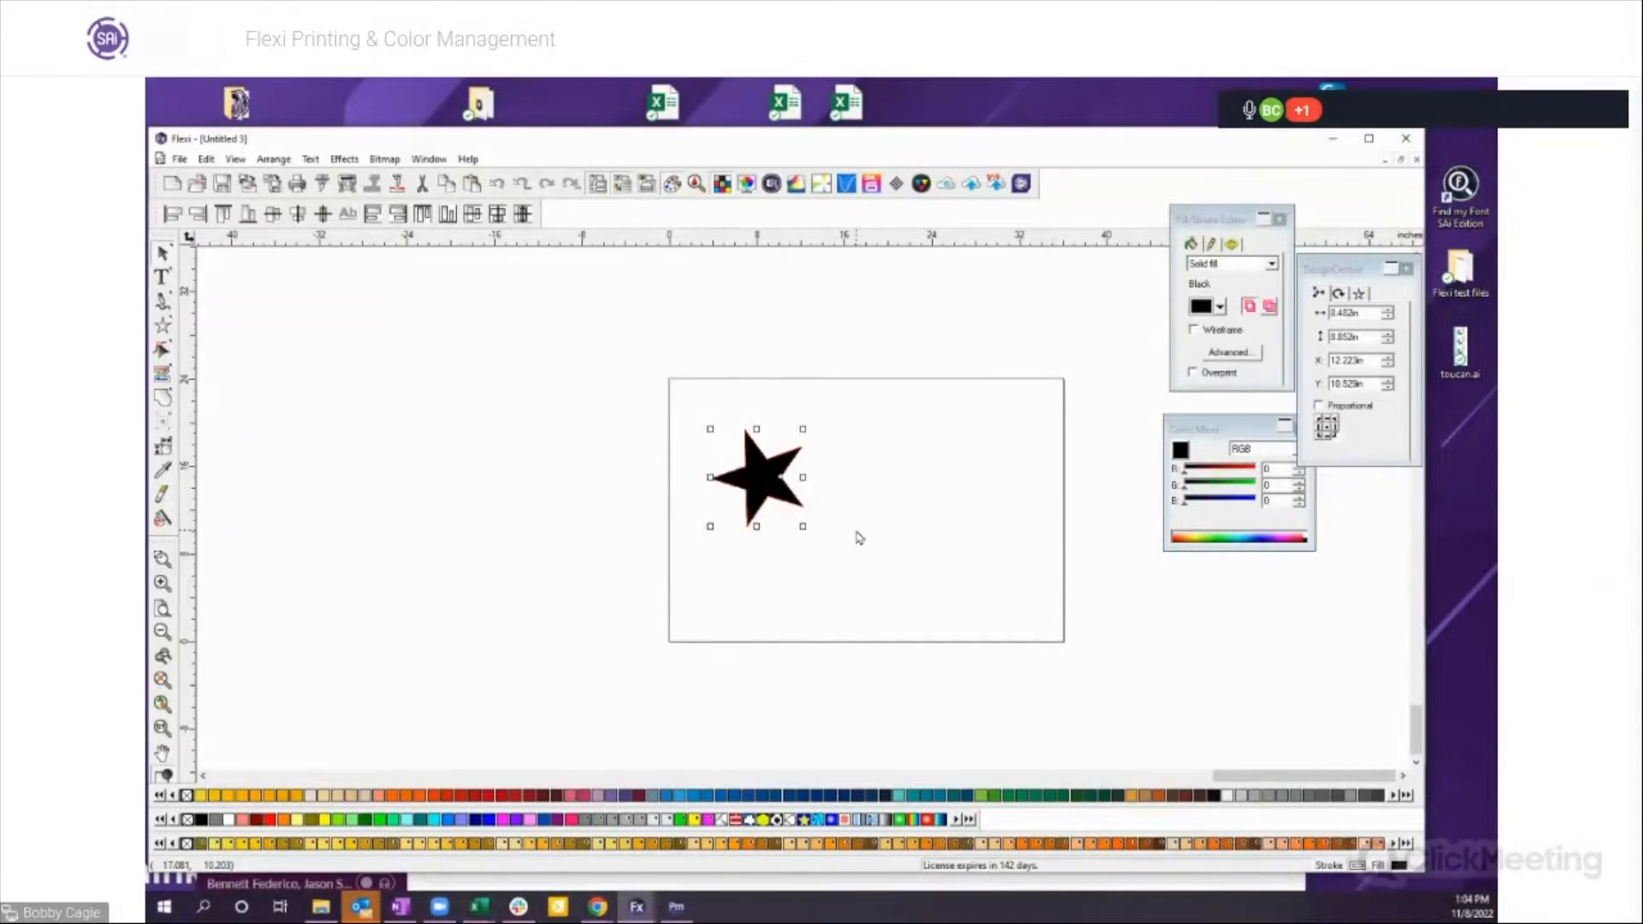
left_click(649, 401)
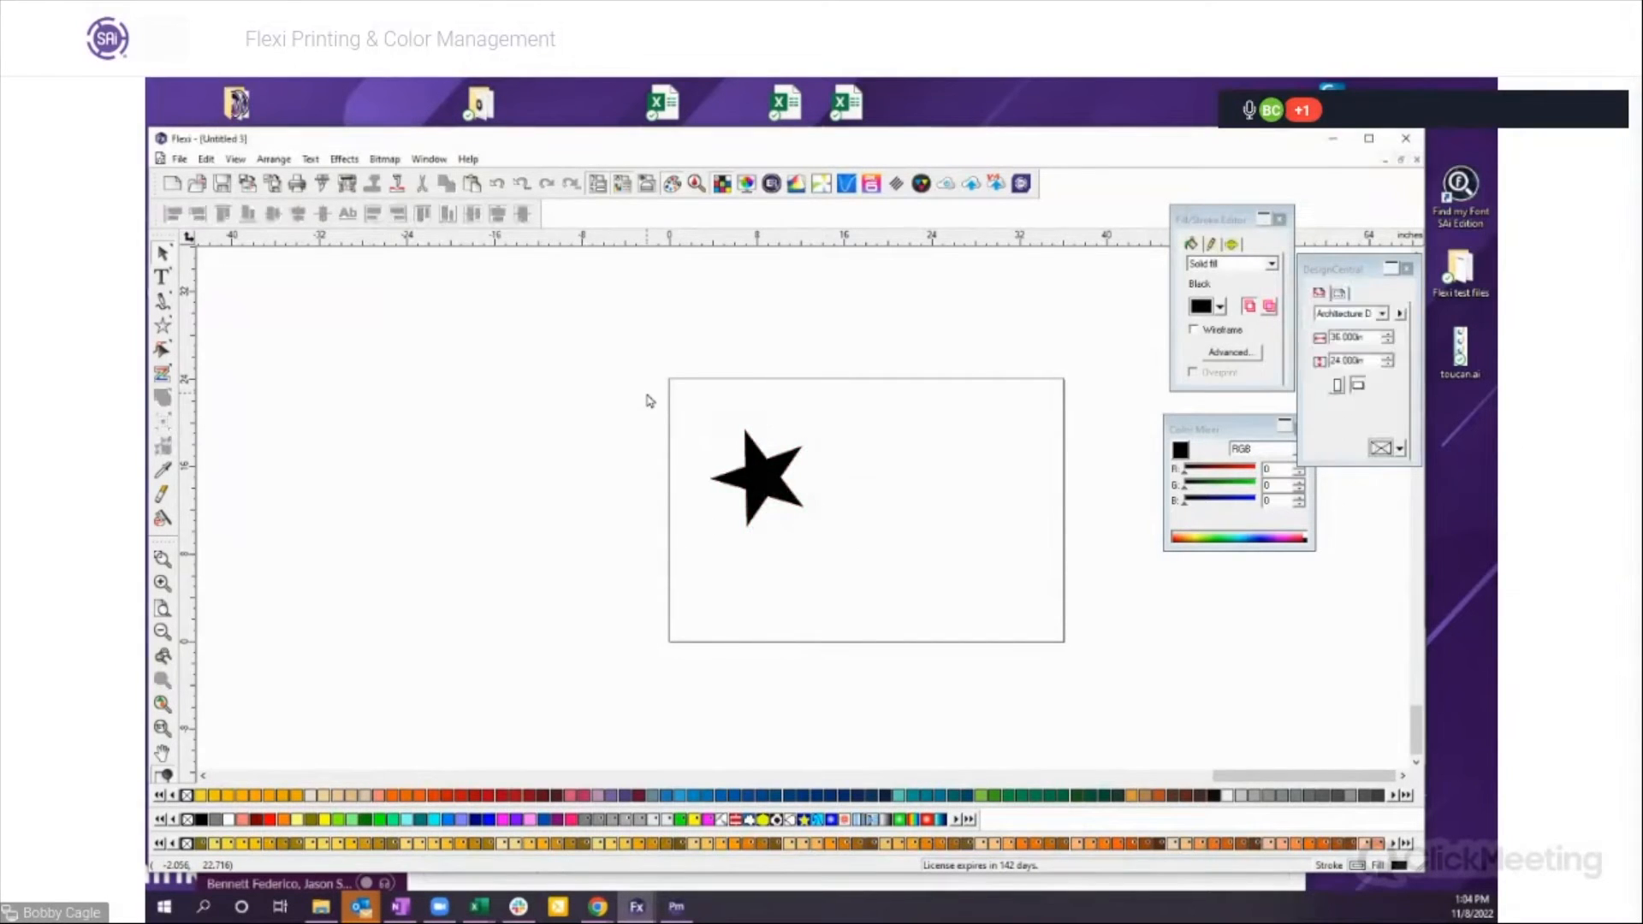
left_click_drag(649, 400, 903, 560)
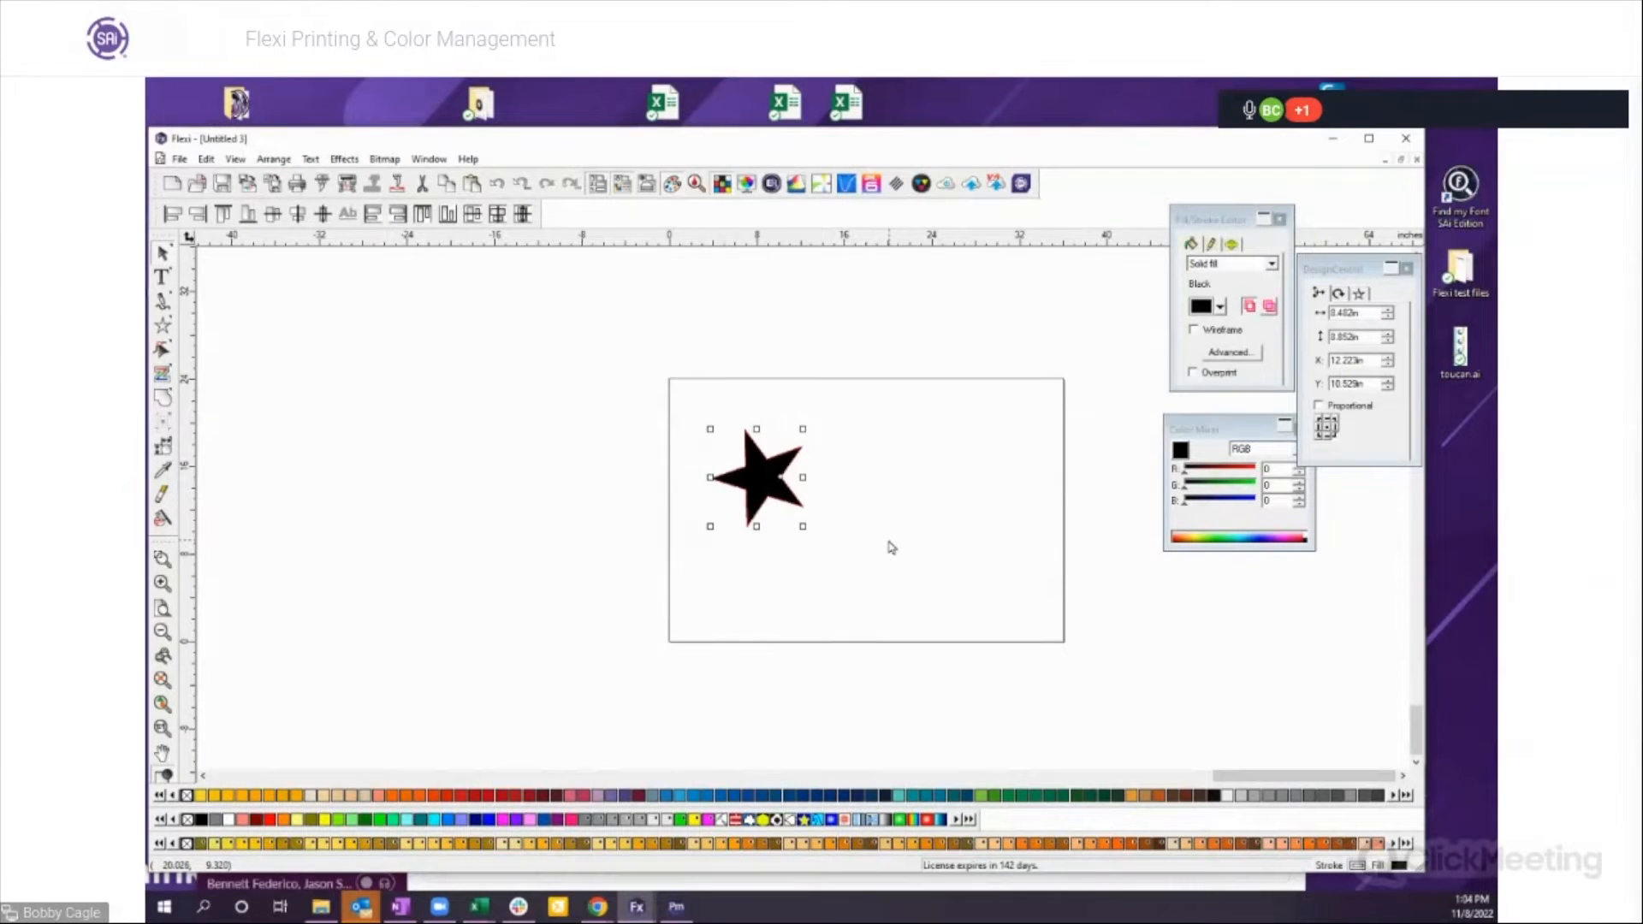
key("Delete")
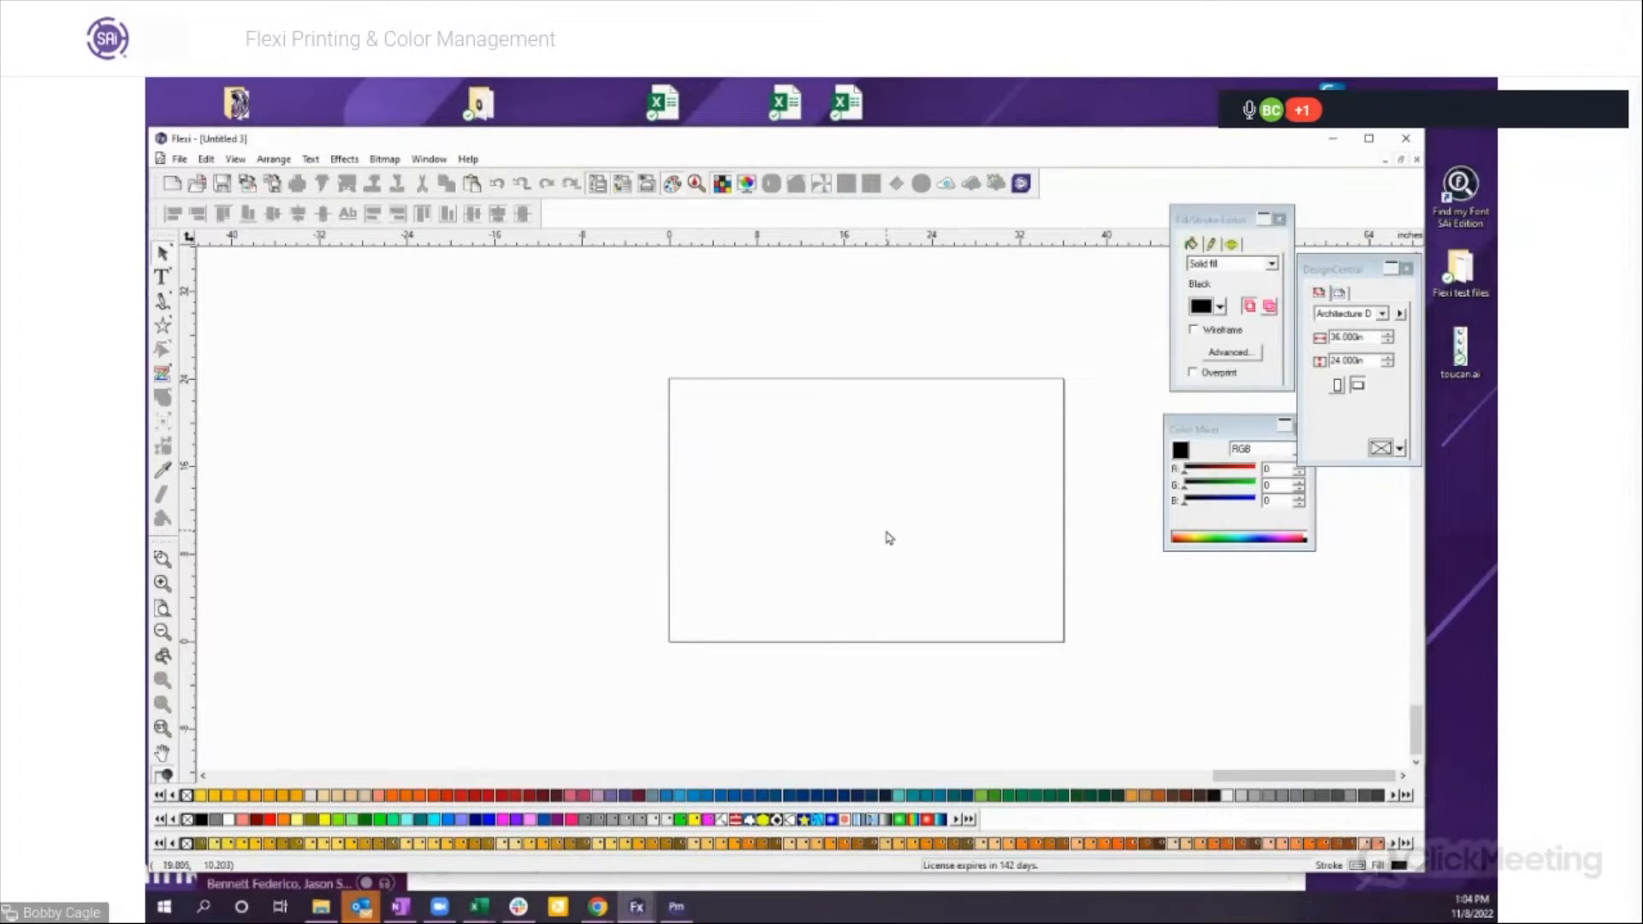
Step: Switch to the Coyote Cafe document and compare its outline view with the full-color fill view
left_click(430, 160)
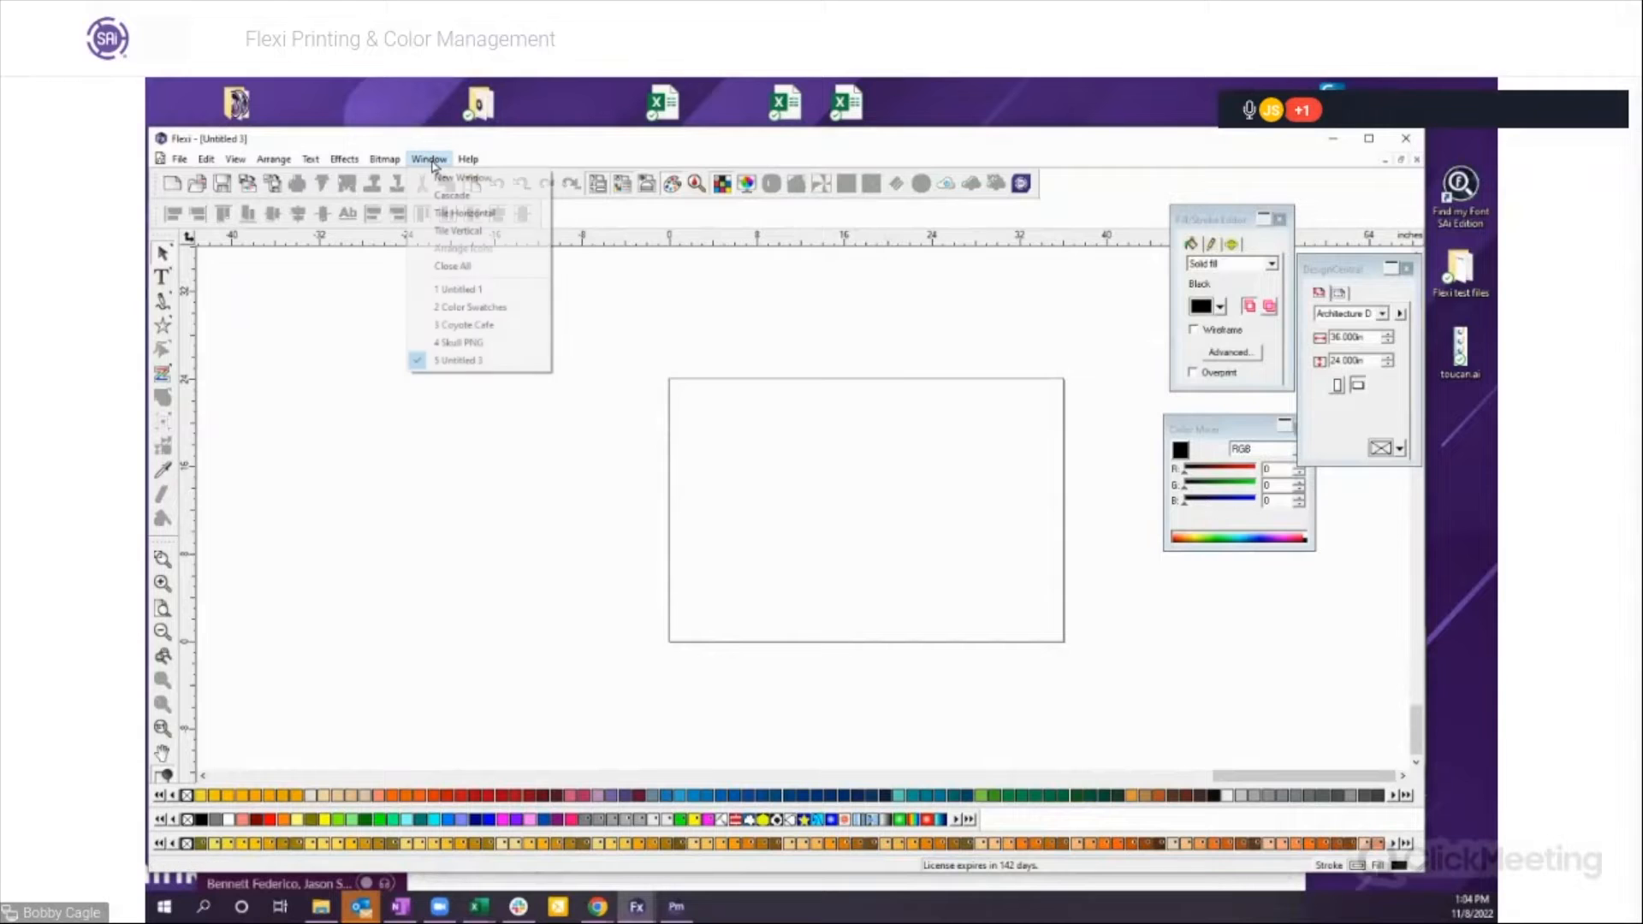
left_click(470, 325)
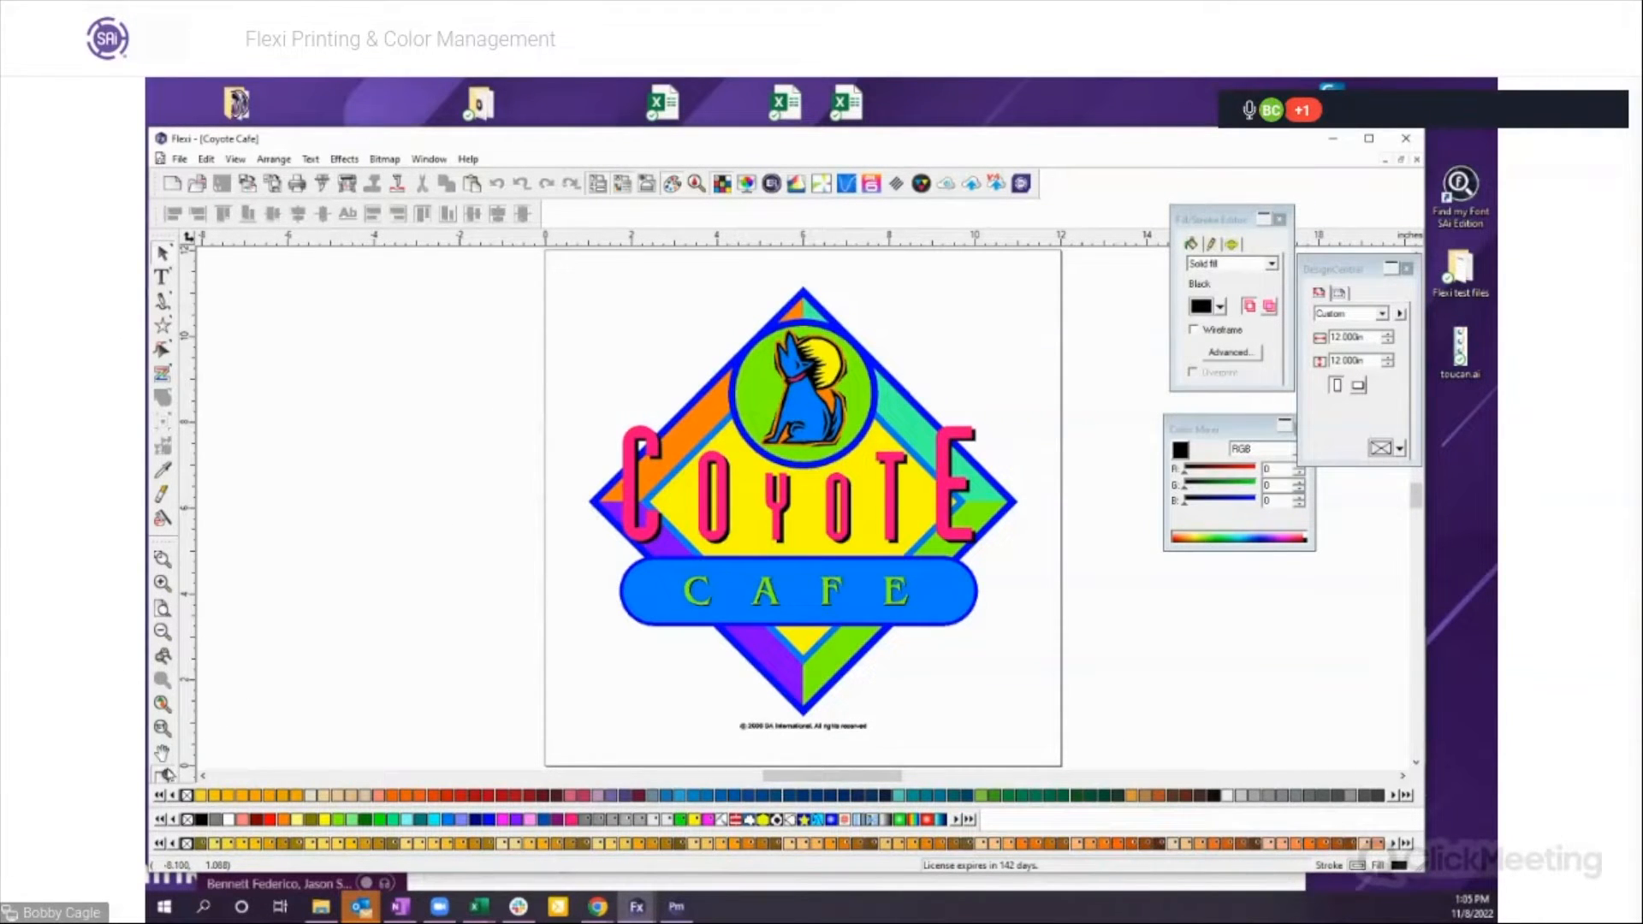
left_click(165, 774)
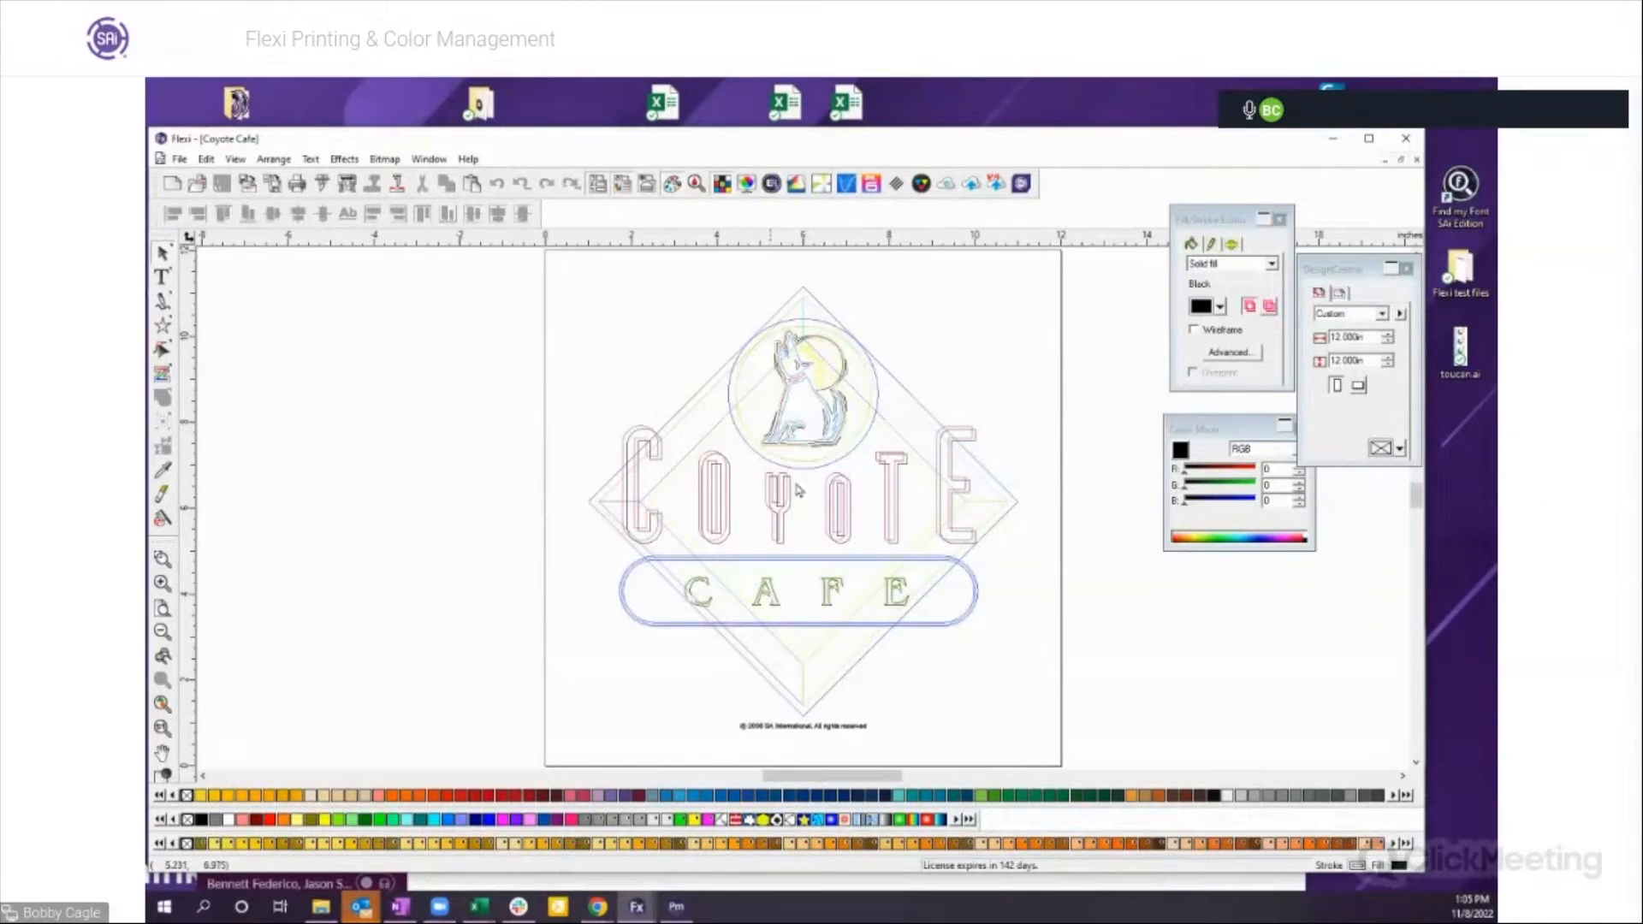
left_click(165, 775)
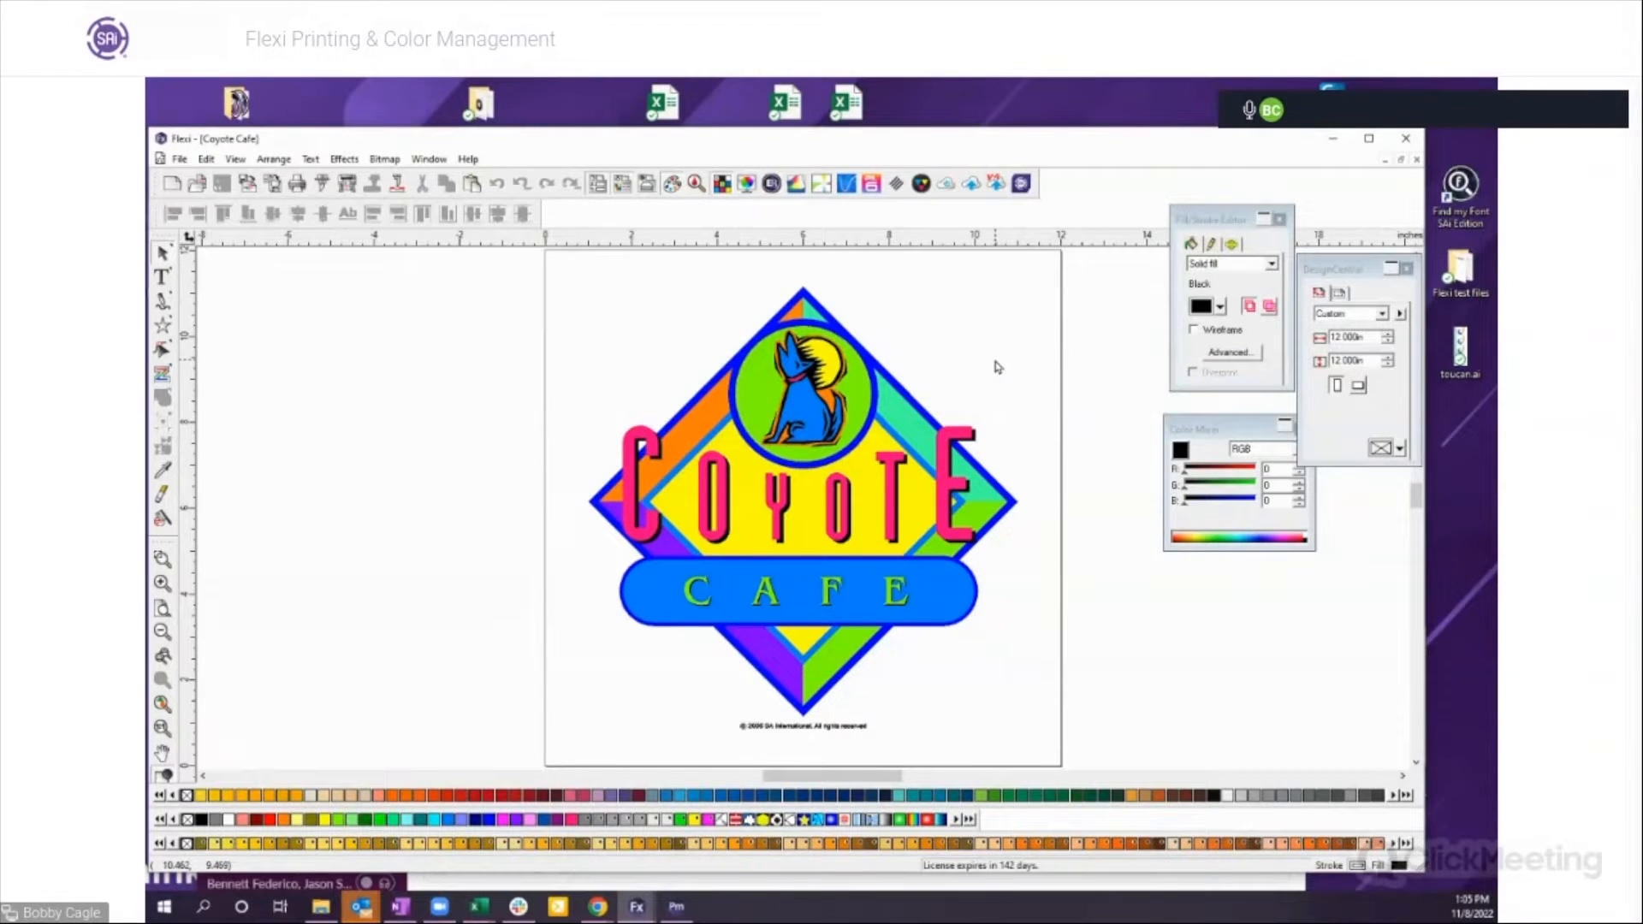
Step: Create a new empty swatch table and place it in its own row above the existing swatch tables
right_click(292, 794)
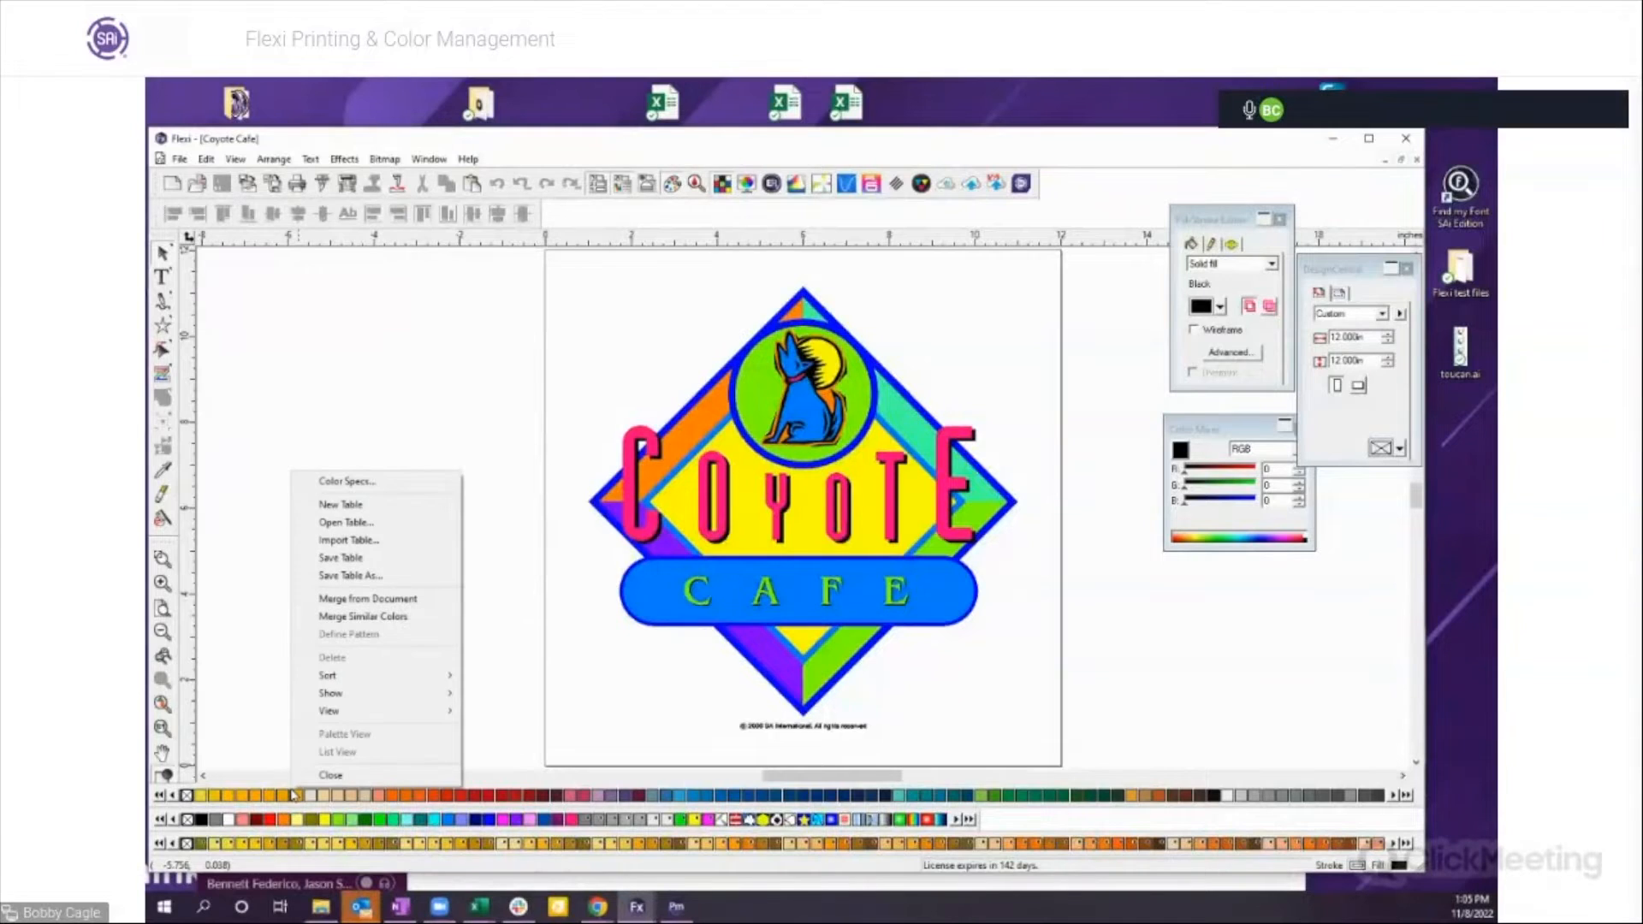
left_click(341, 507)
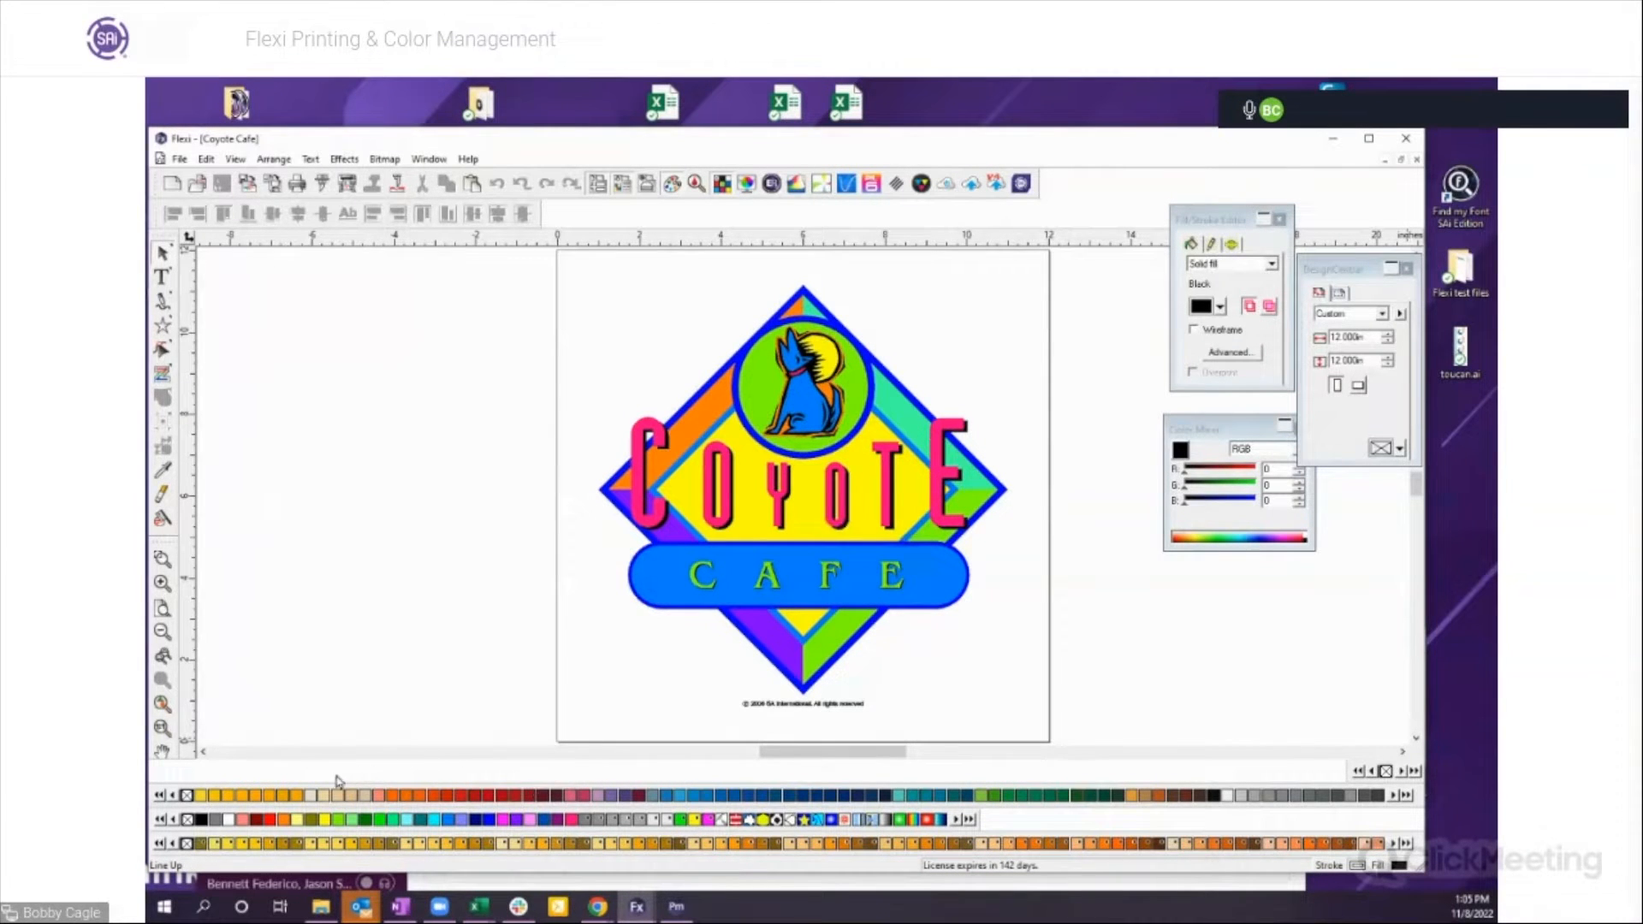
left_click_drag(330, 780, 331, 779)
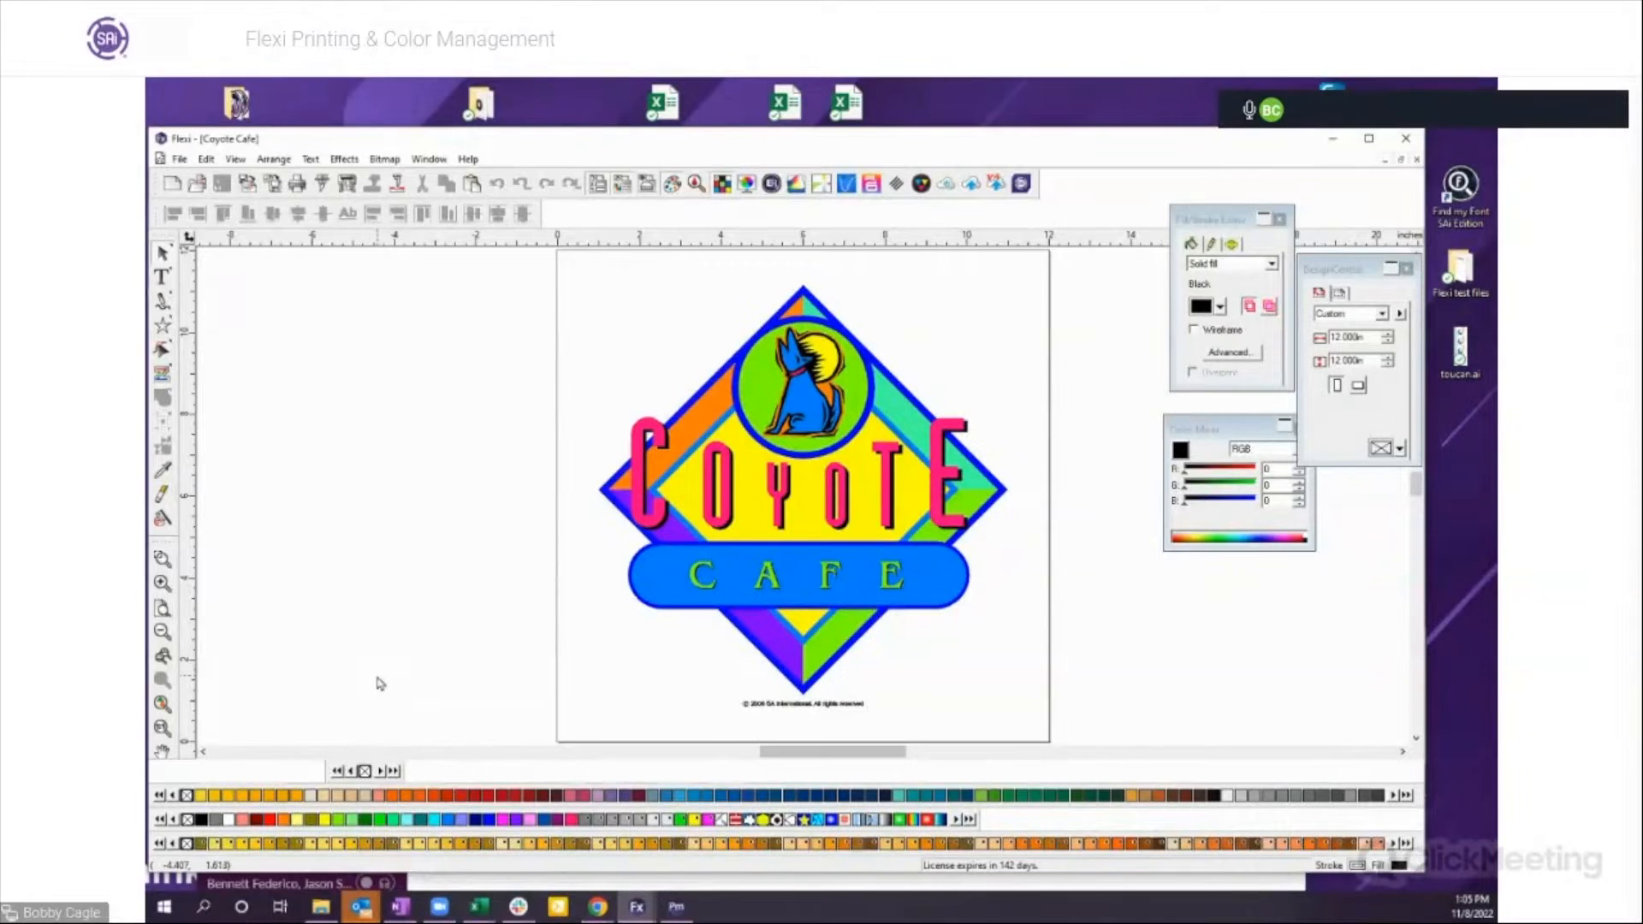
Step: Ungroup the Coyote Cafe logo and move the Color Mixer closer to the artwork
left_click(914, 501)
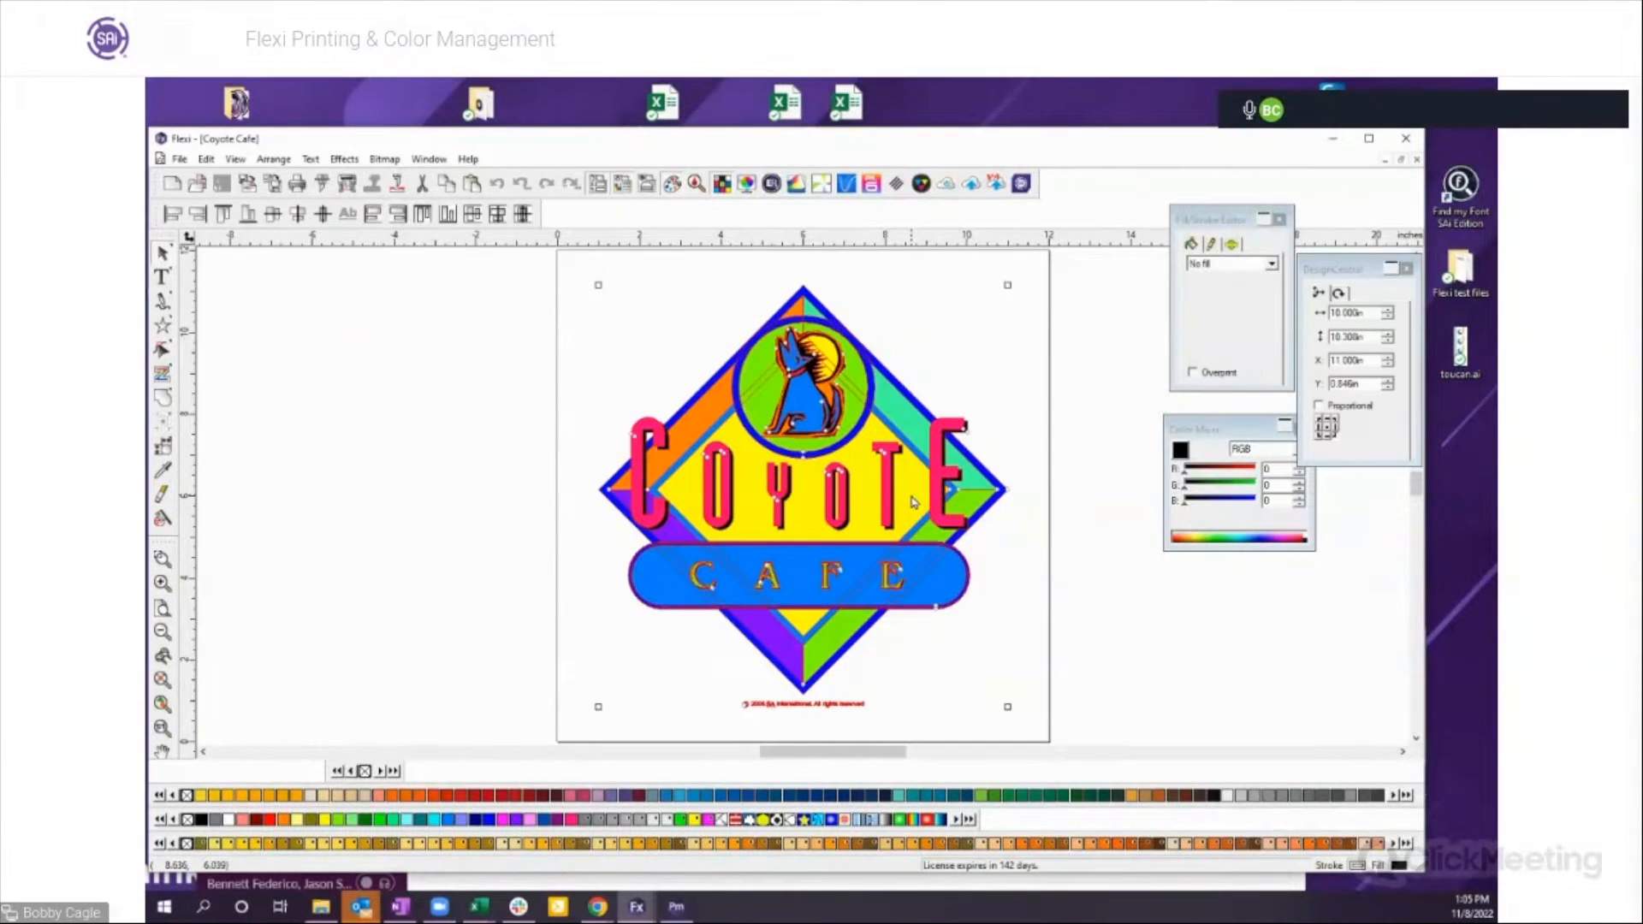
right_click(859, 444)
left_click(1082, 349)
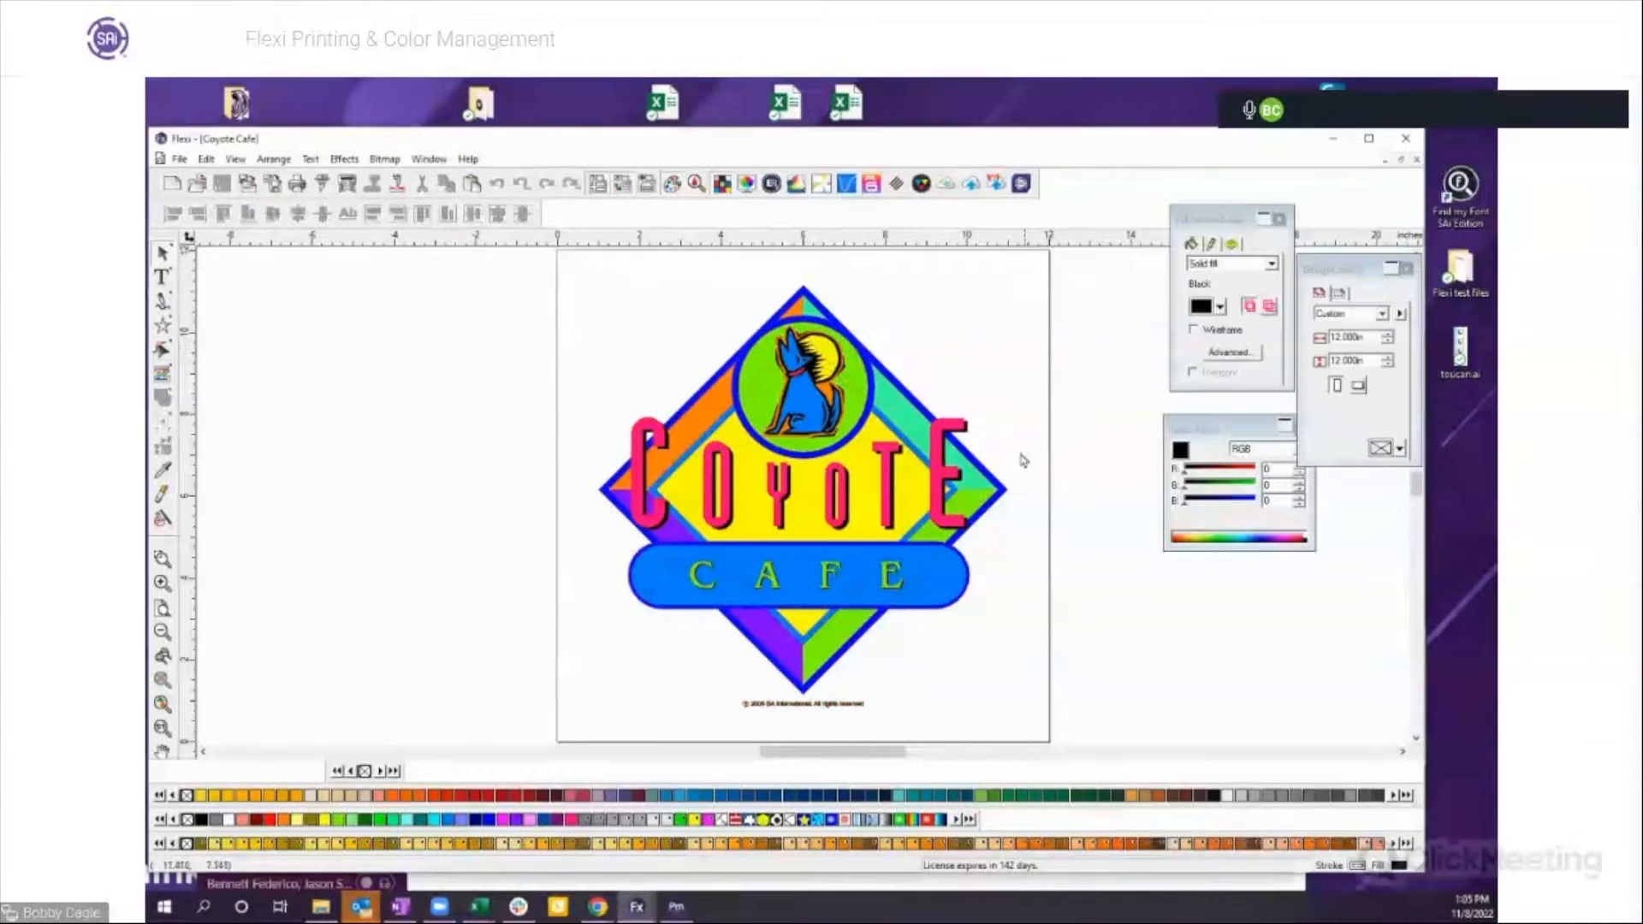
left_click(909, 489)
left_click_drag(1196, 428, 1162, 474)
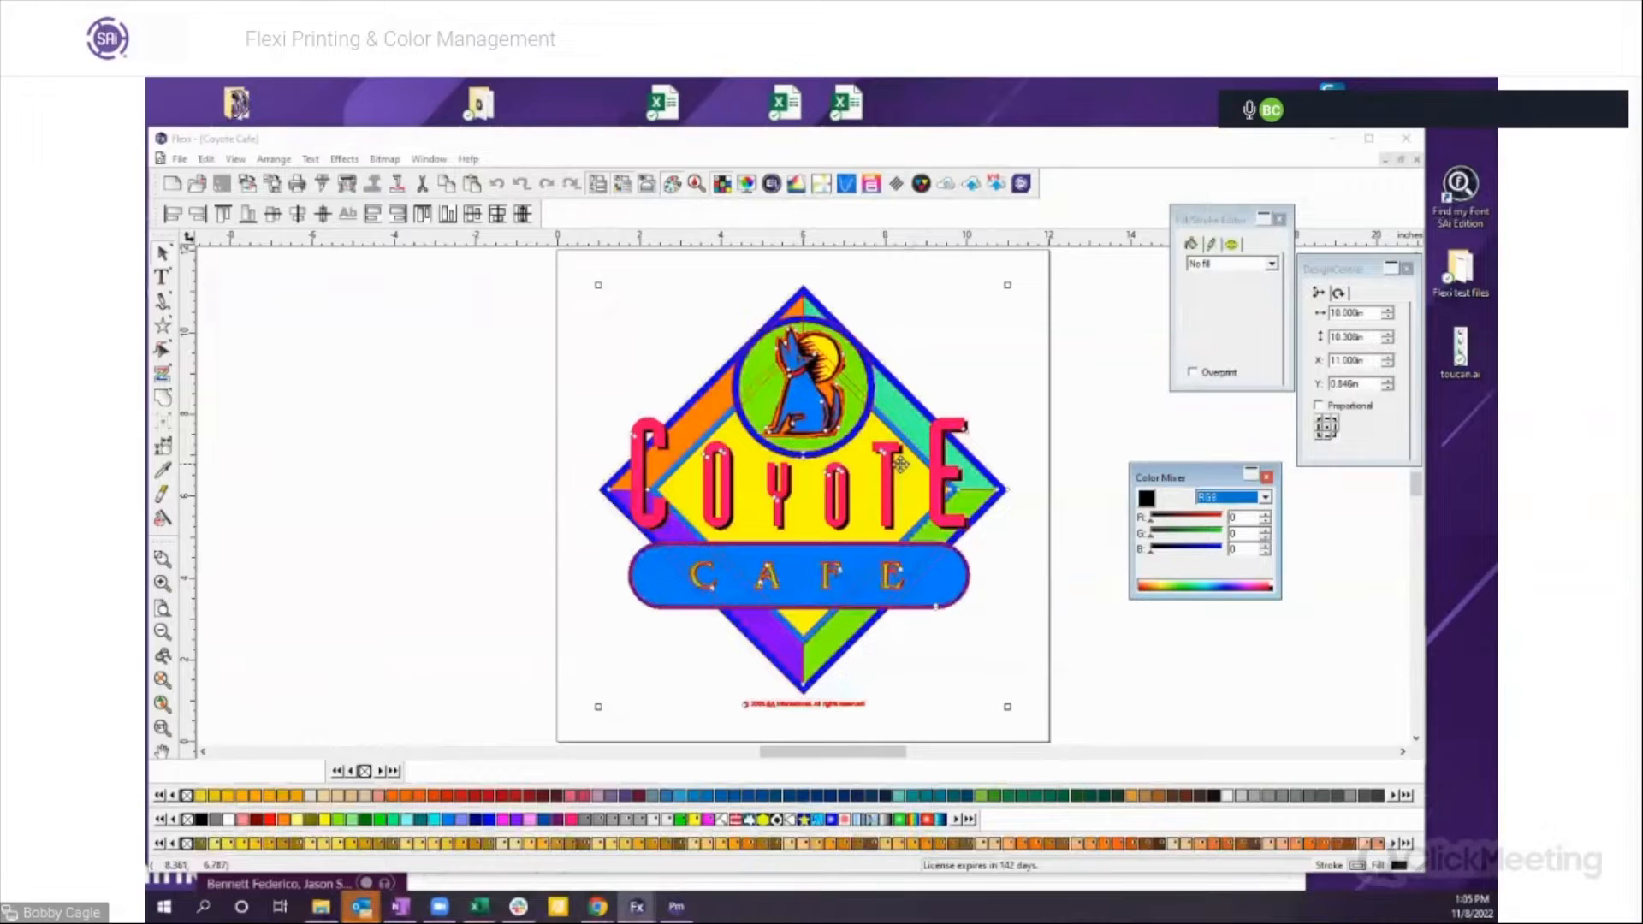
right_click(877, 480)
left_click(922, 809)
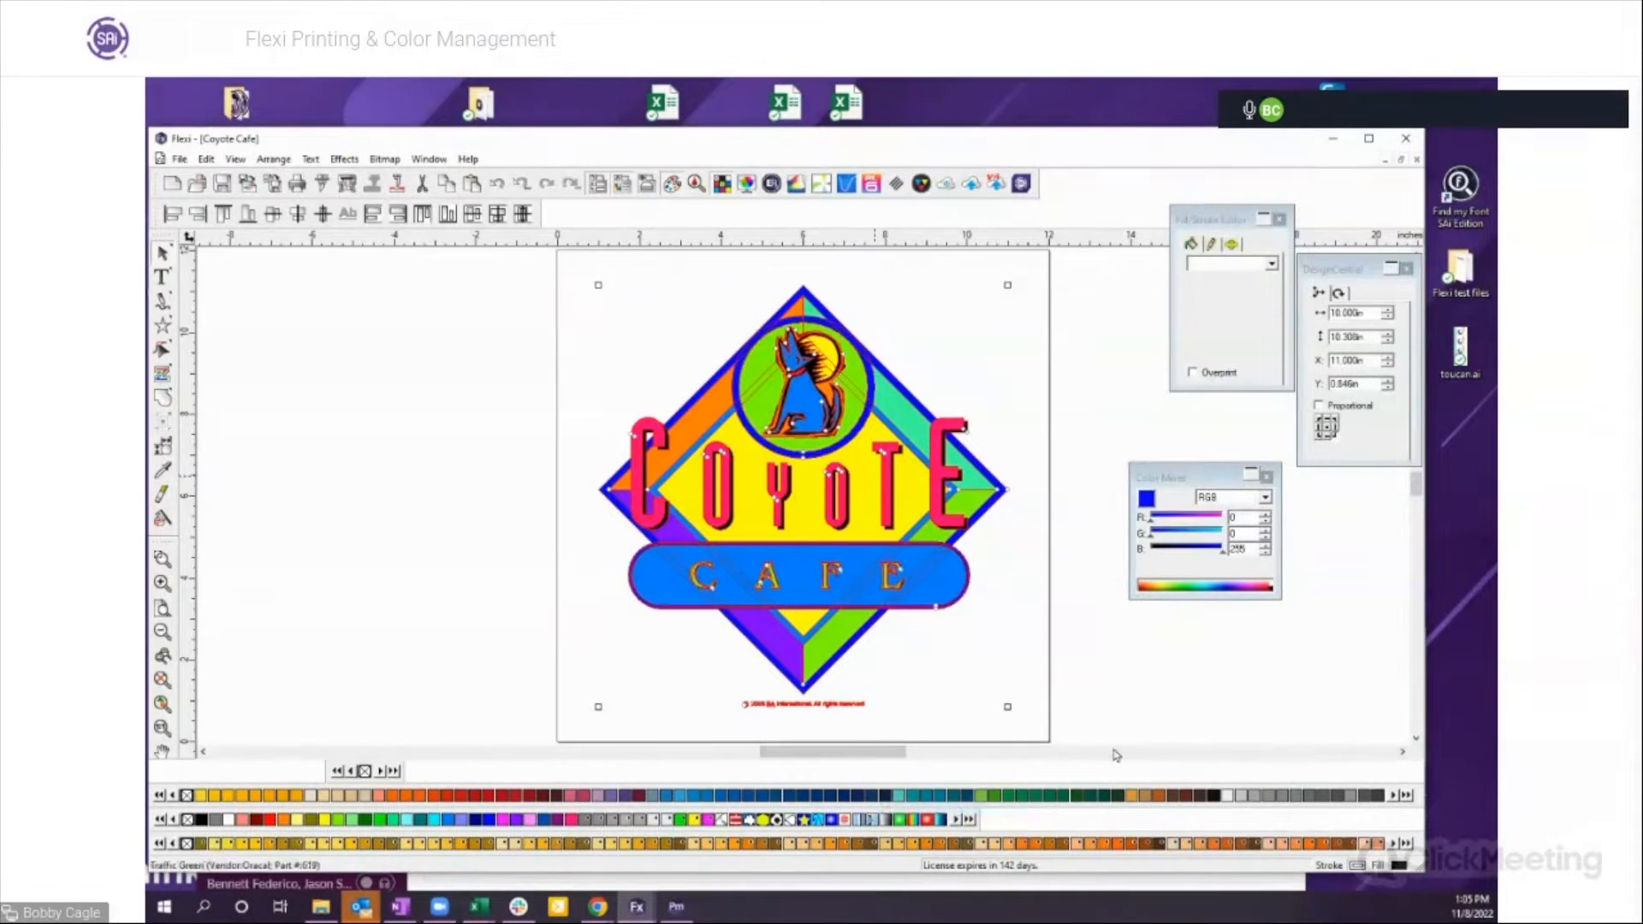
left_click(1023, 616)
Step: Add the yellow fill of the logo's inner diamond to the new swatch table from the Color Mixer
left_click(864, 513)
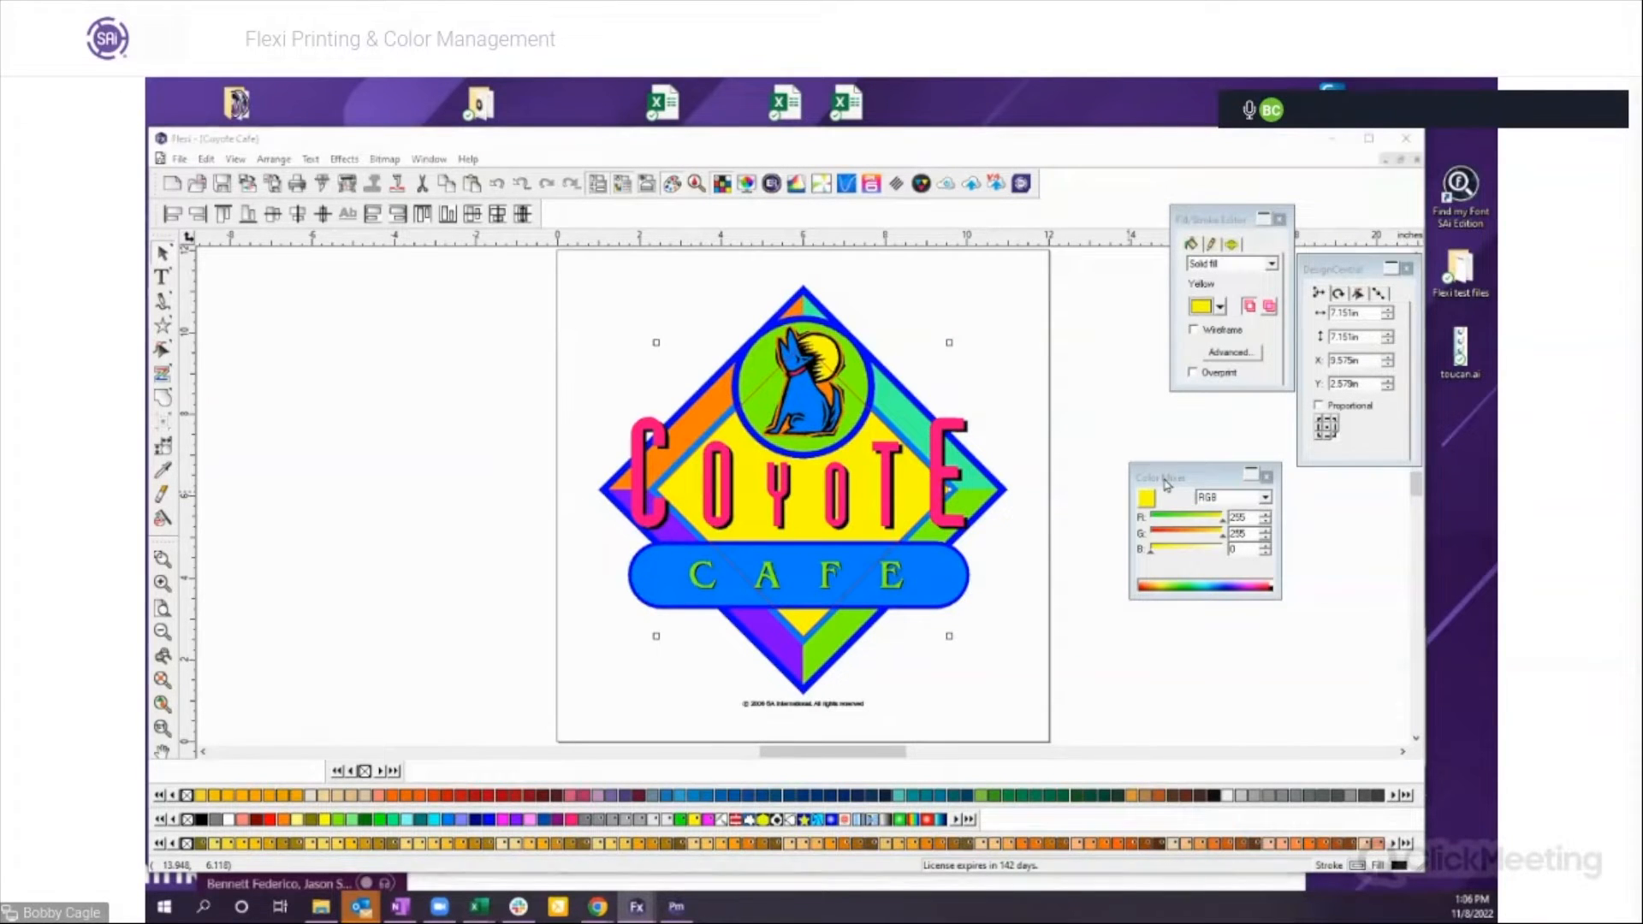
left_click_drag(1141, 505, 1118, 487)
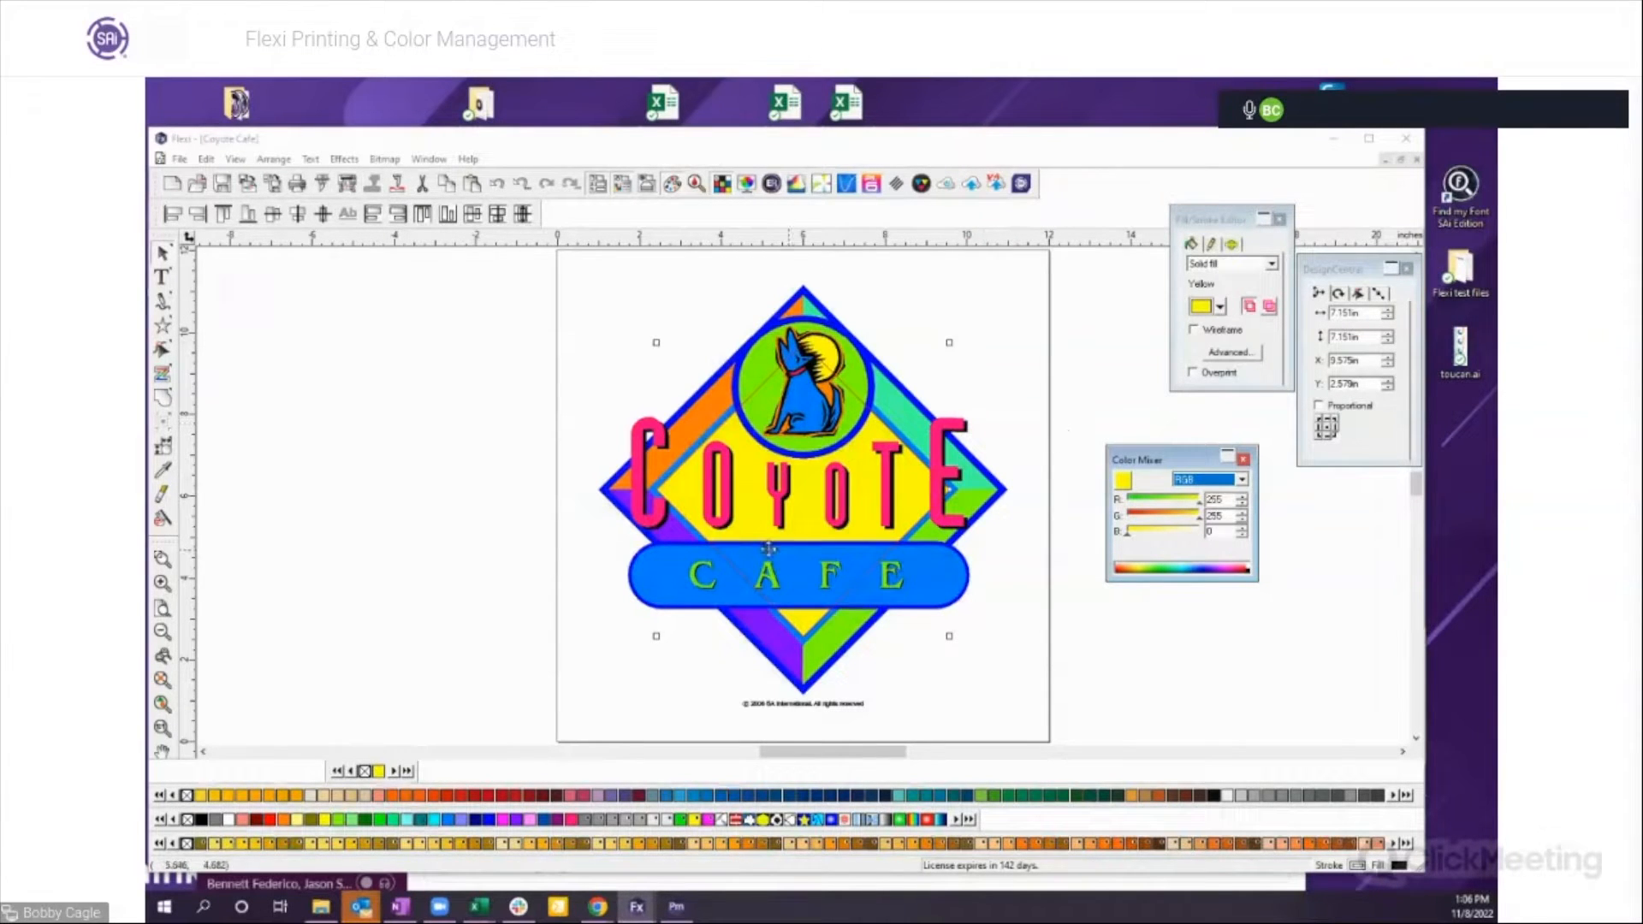
Step: Merge all the document's colors into the new swatch table and undock it as a floating list beside the logo
right_click(372, 775)
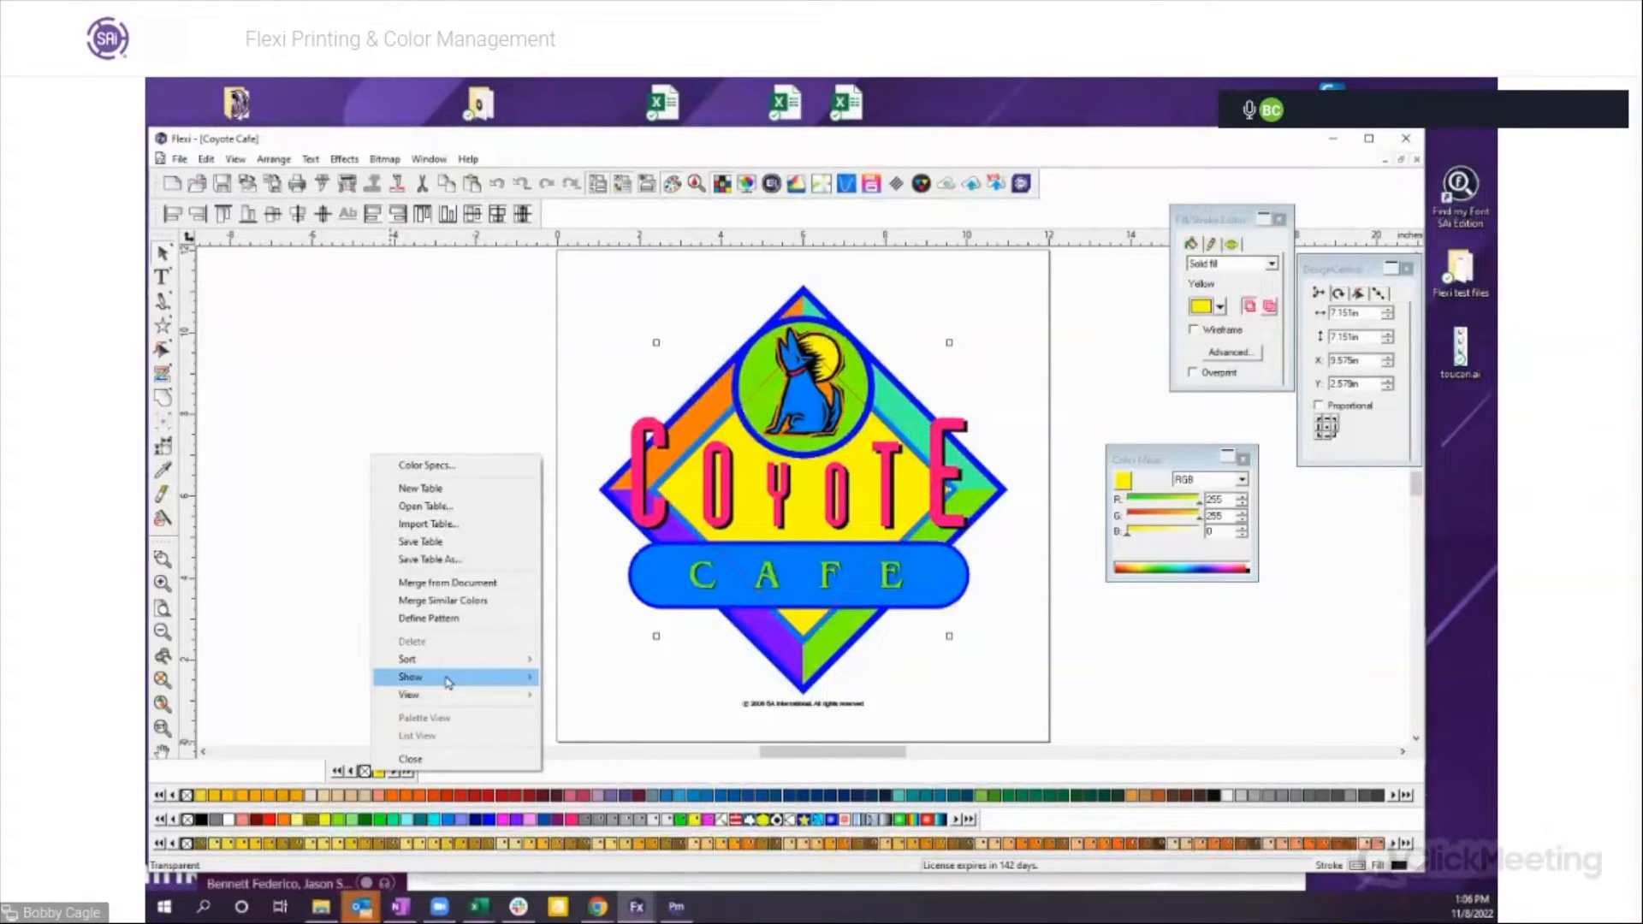
left_click(449, 584)
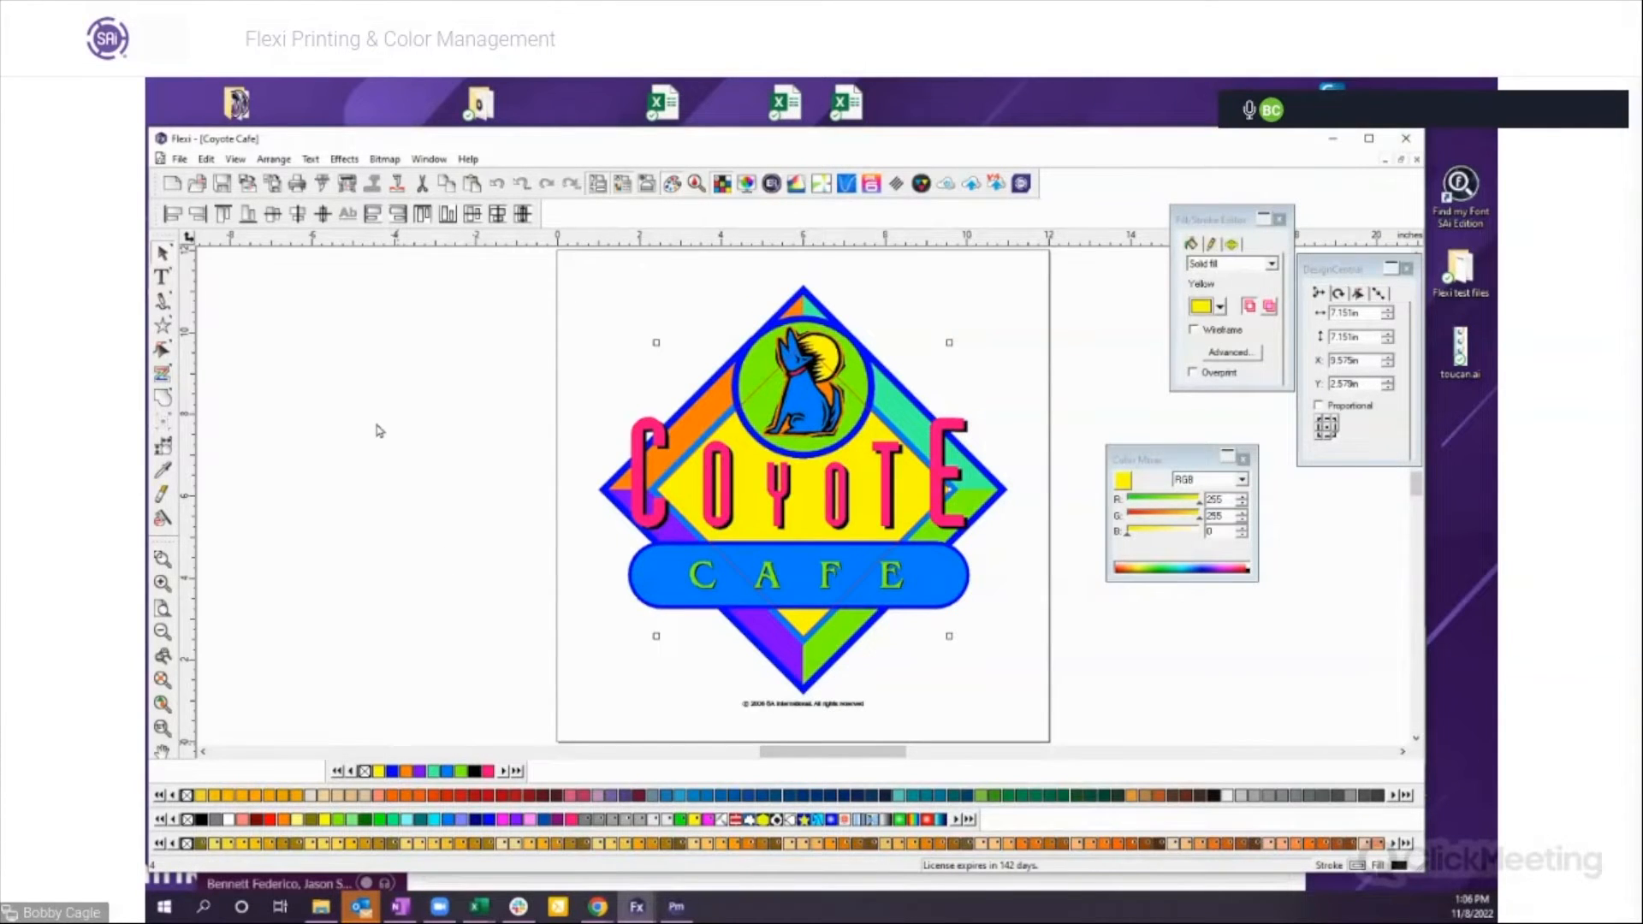
left_click_drag(377, 426, 376, 431)
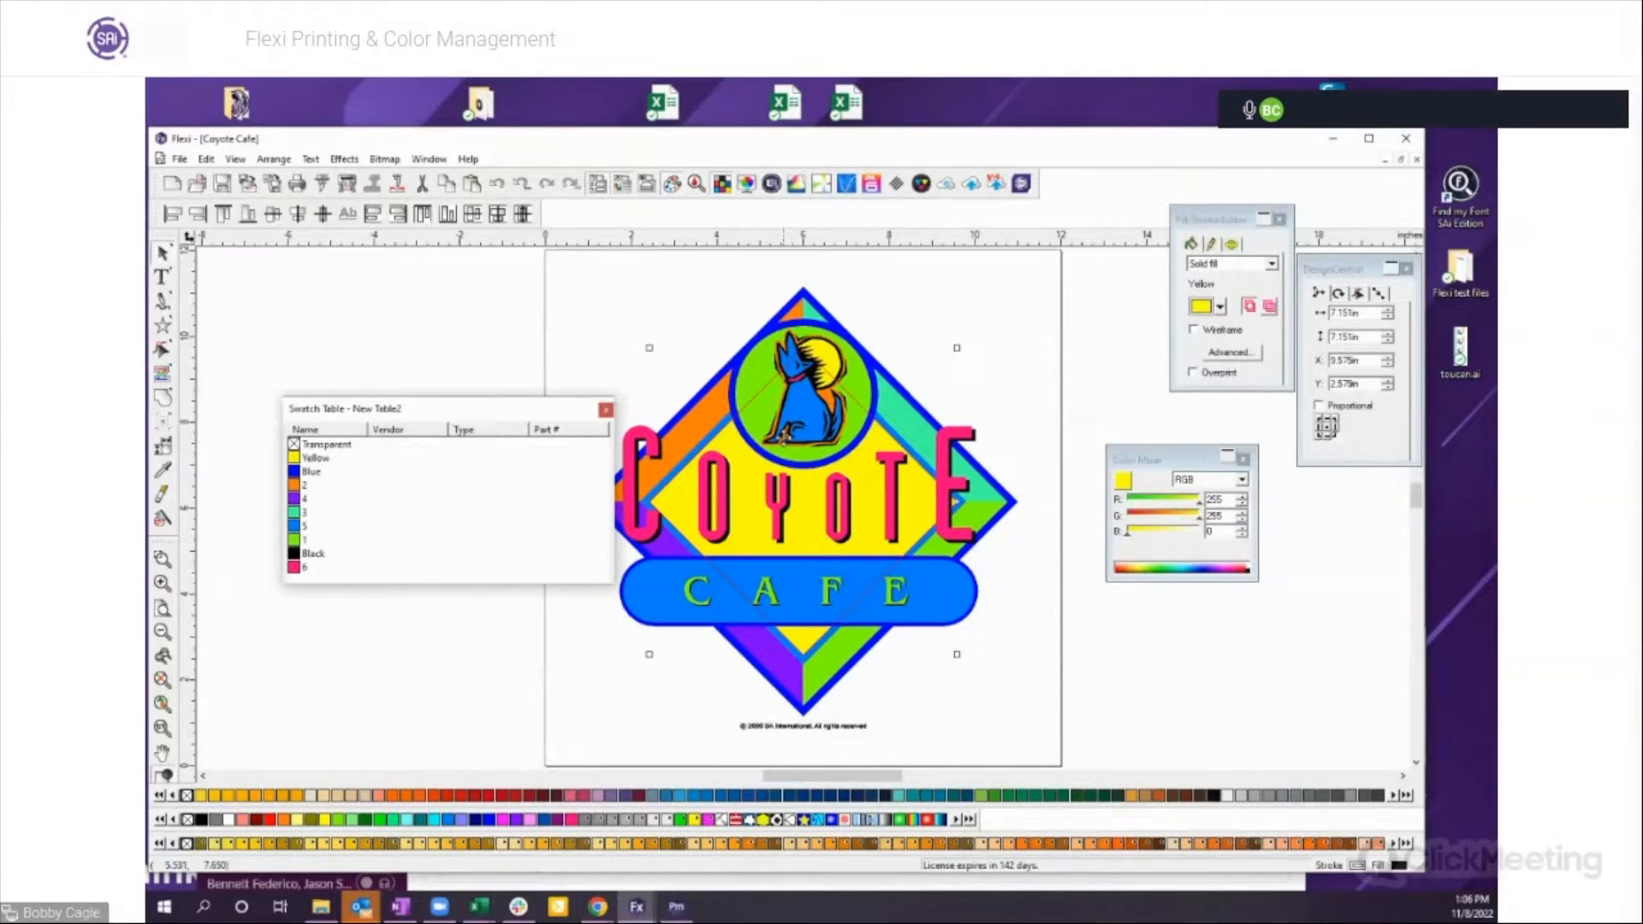
Step: Rename the logo's orange color to Coyote Orange in Color Specs, with the dialog moved clear of the swatch list
left_click(696, 184)
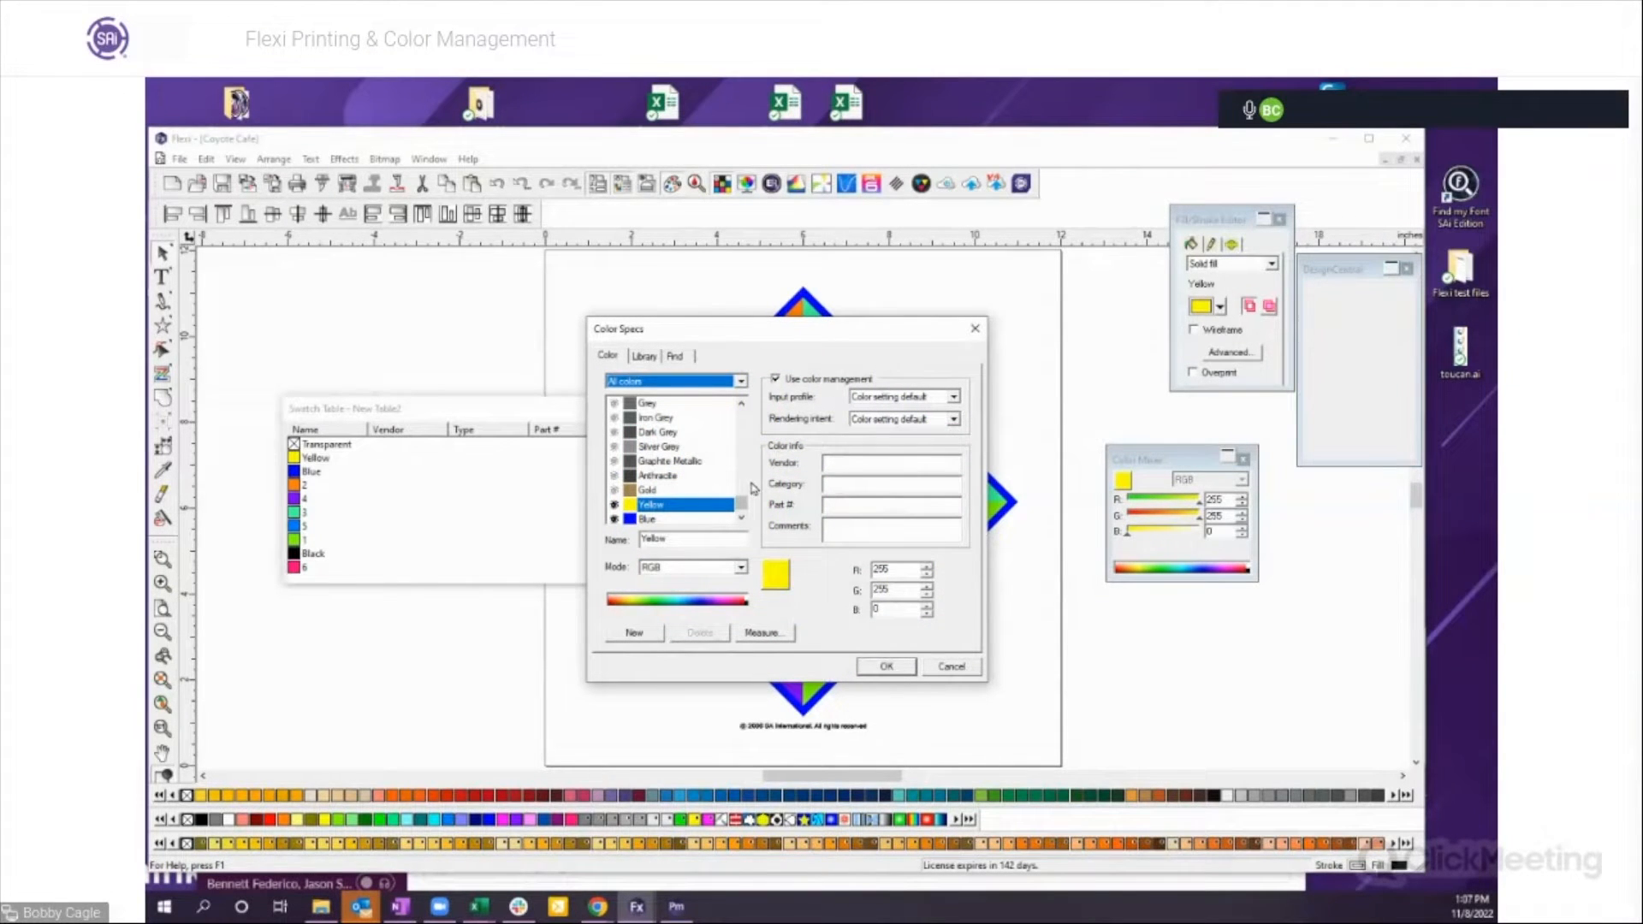
scroll(745, 511, "up", 5)
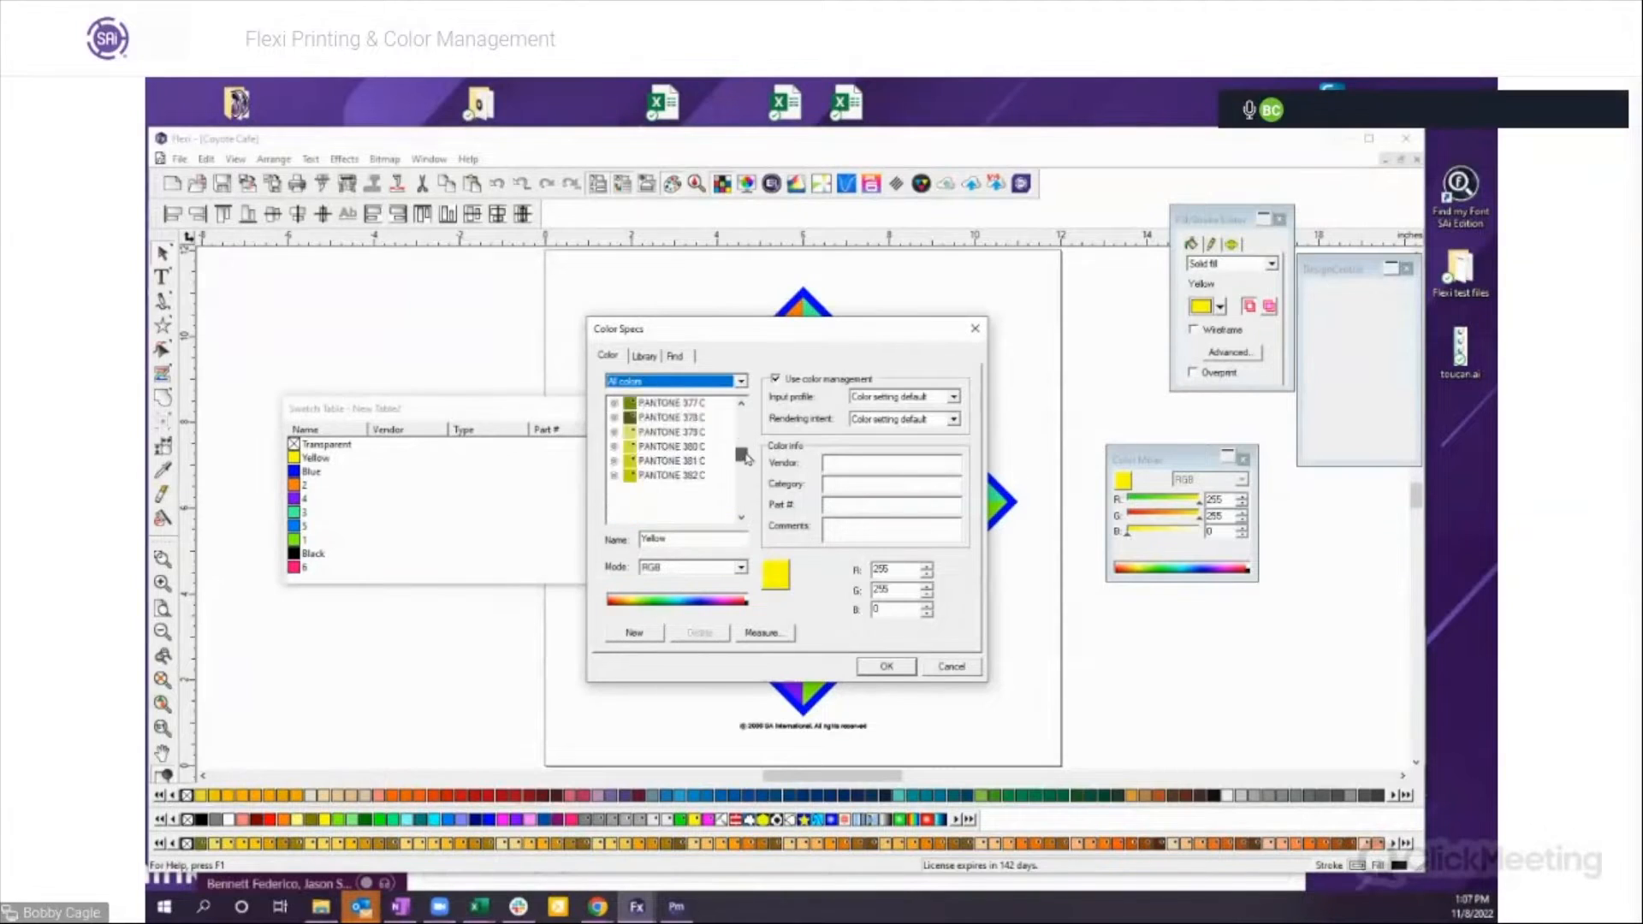
left_click_drag(741, 420, 740, 521)
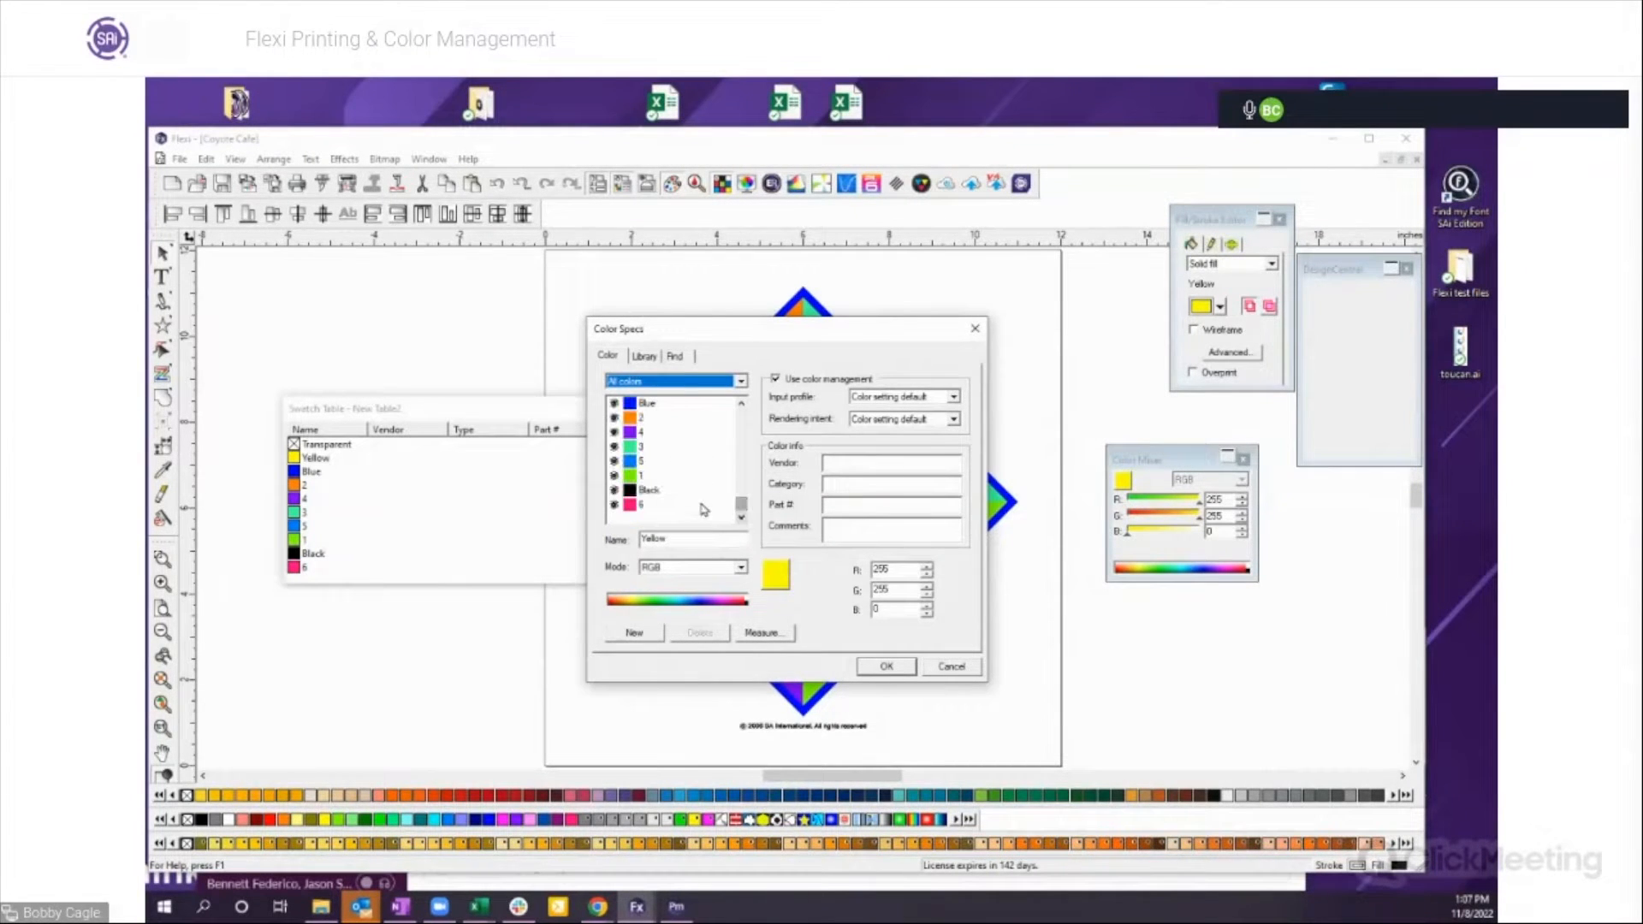
left_click(645, 418)
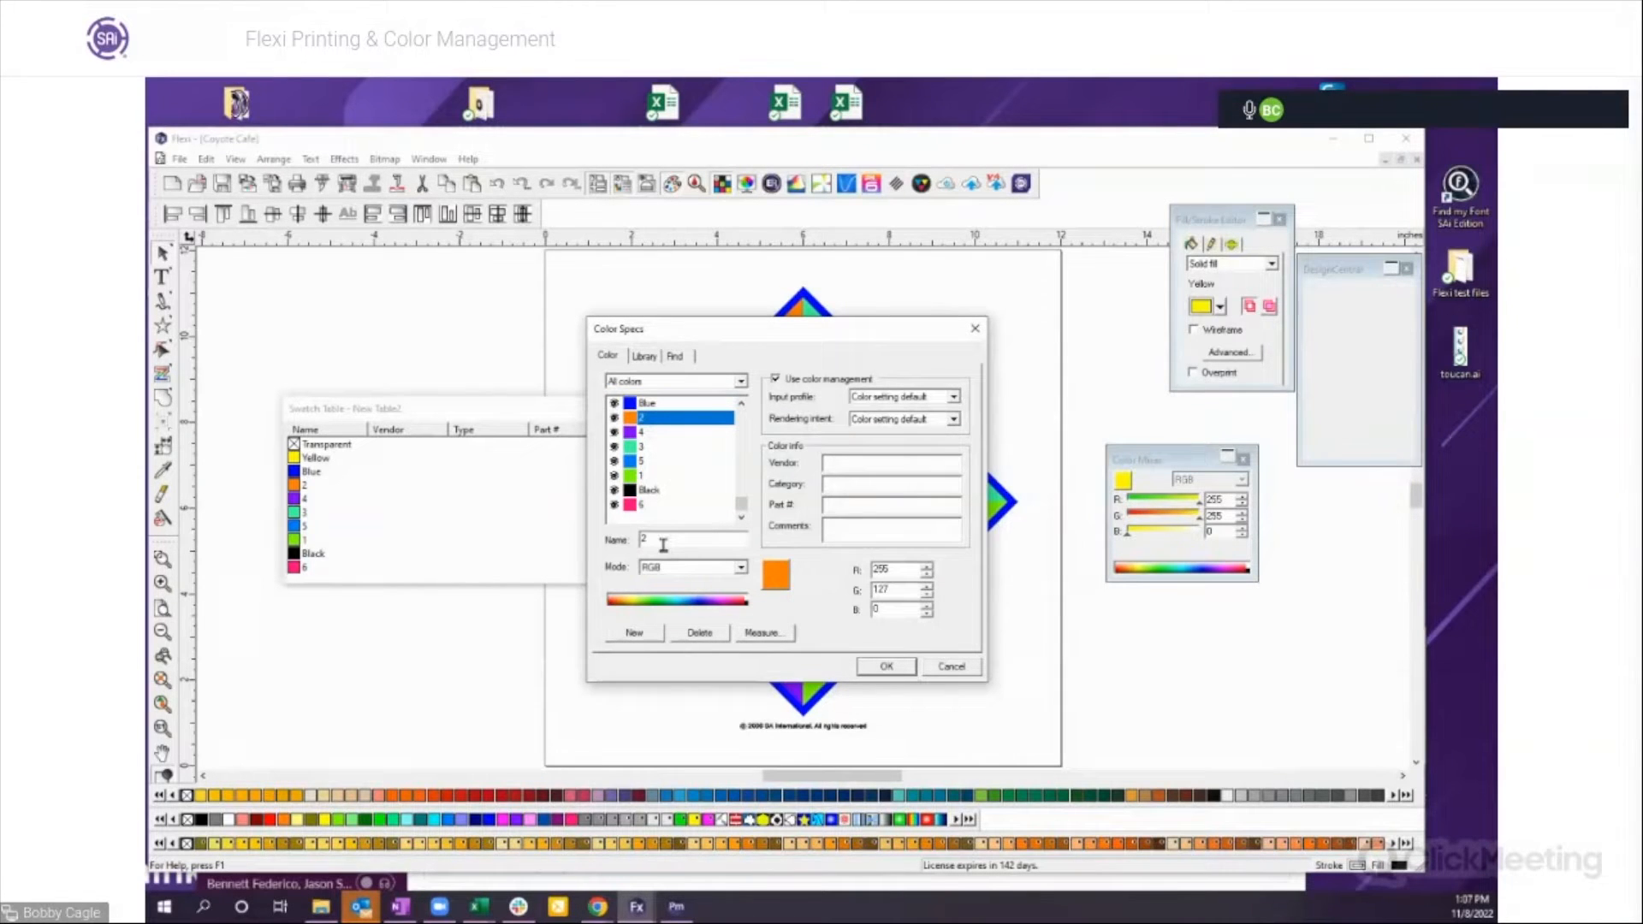
left_click_drag(665, 543, 612, 543)
type("O")
left_click_drag(747, 334, 1031, 351)
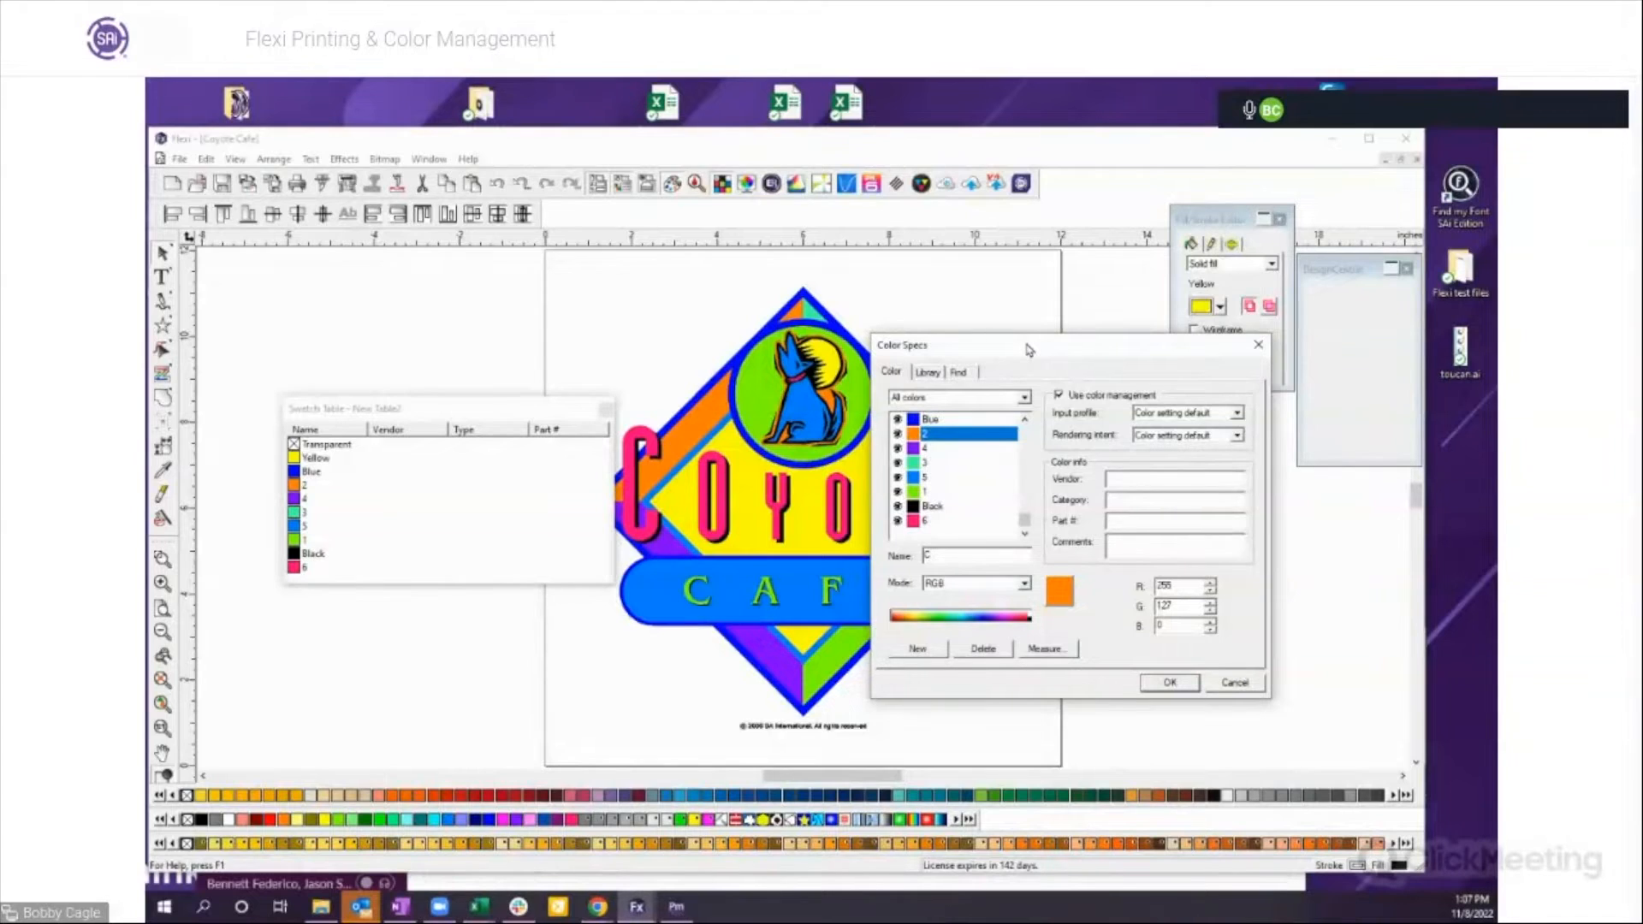
type("e Orange")
Step: Rename the logo's violet color to Purple and select the turquoise color below it
left_click(925, 452)
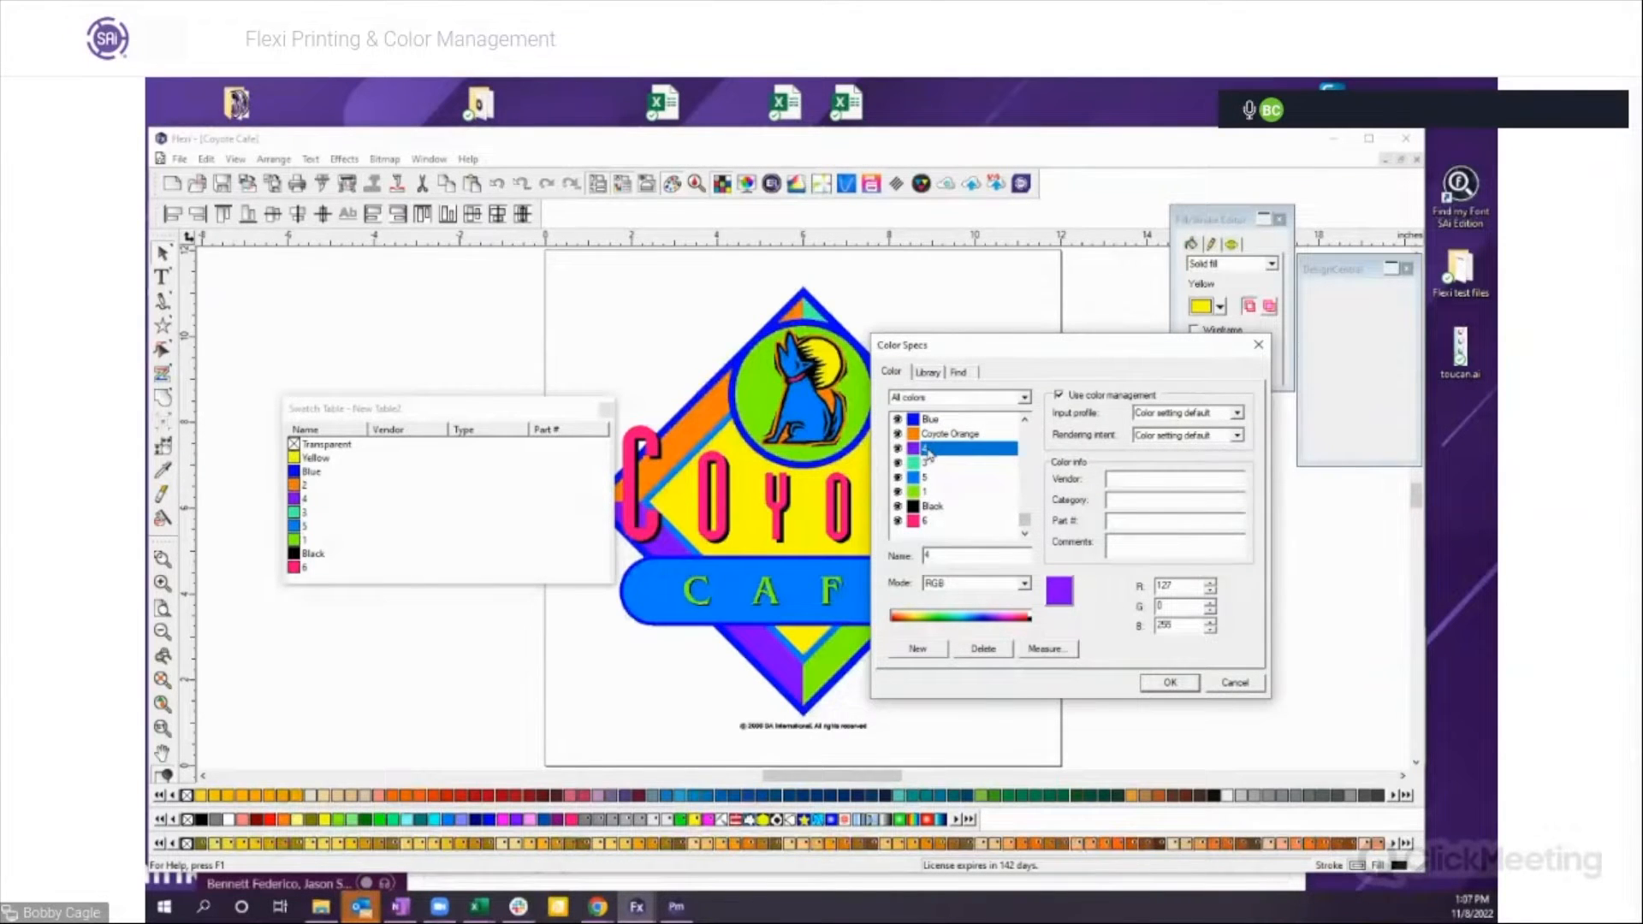
double_click(928, 554)
left_click(926, 463)
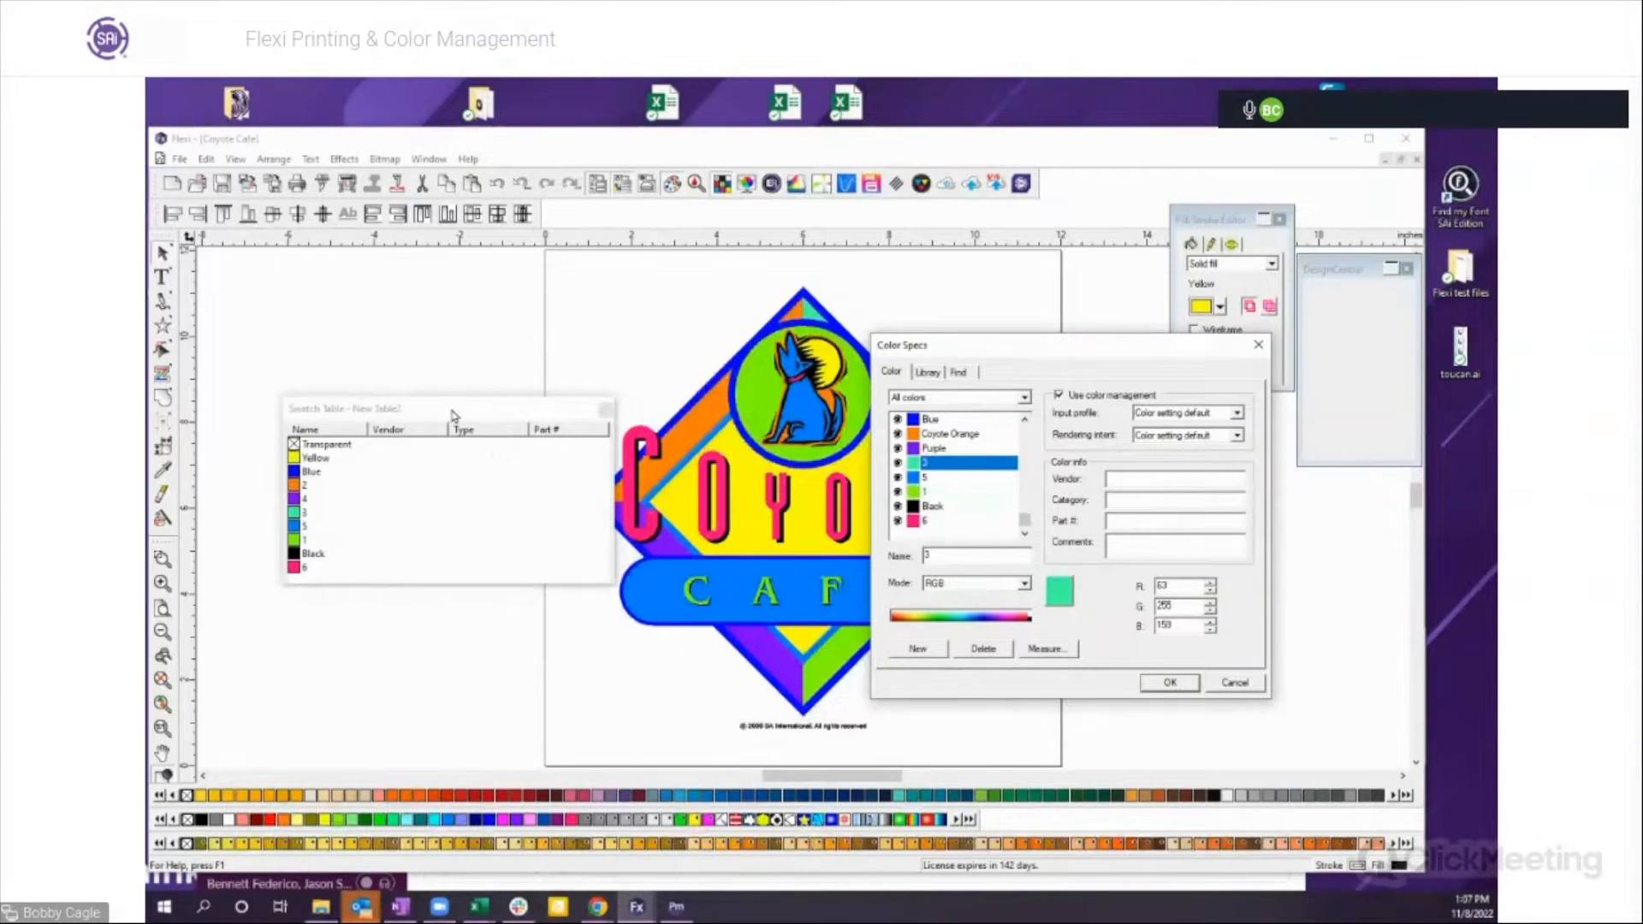
Step: Cancel Color Specs and recolor the logo's inner diamond in CMYK mode to a tan of about C 12, M 33, Y 74, K 0
left_click(1228, 682)
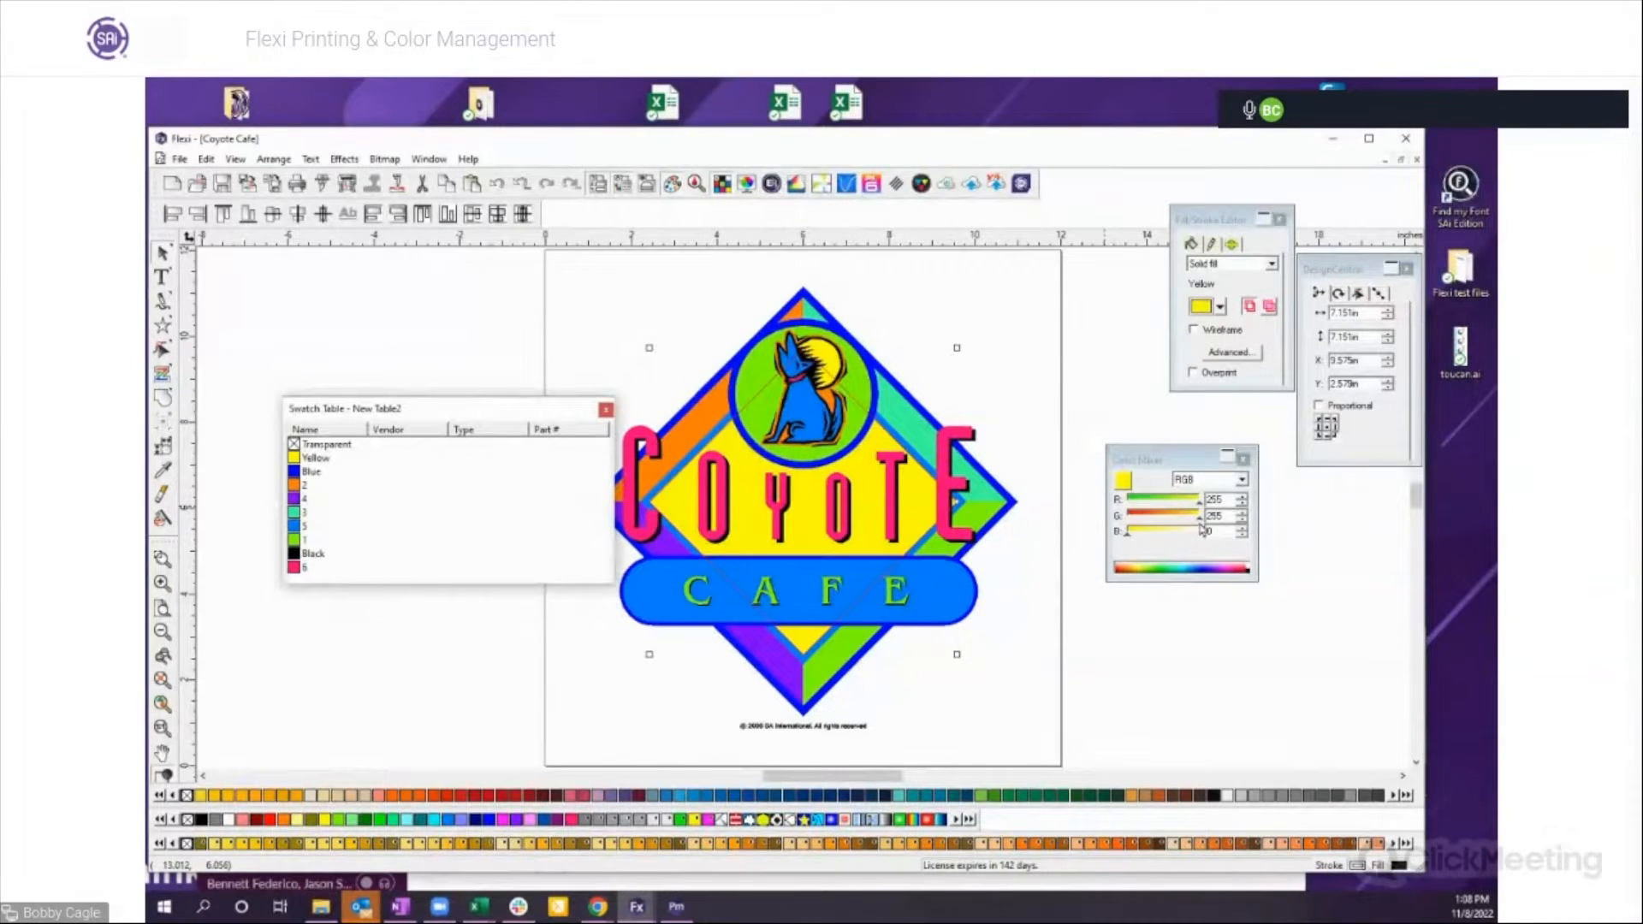
left_click(1241, 480)
left_click(1211, 507)
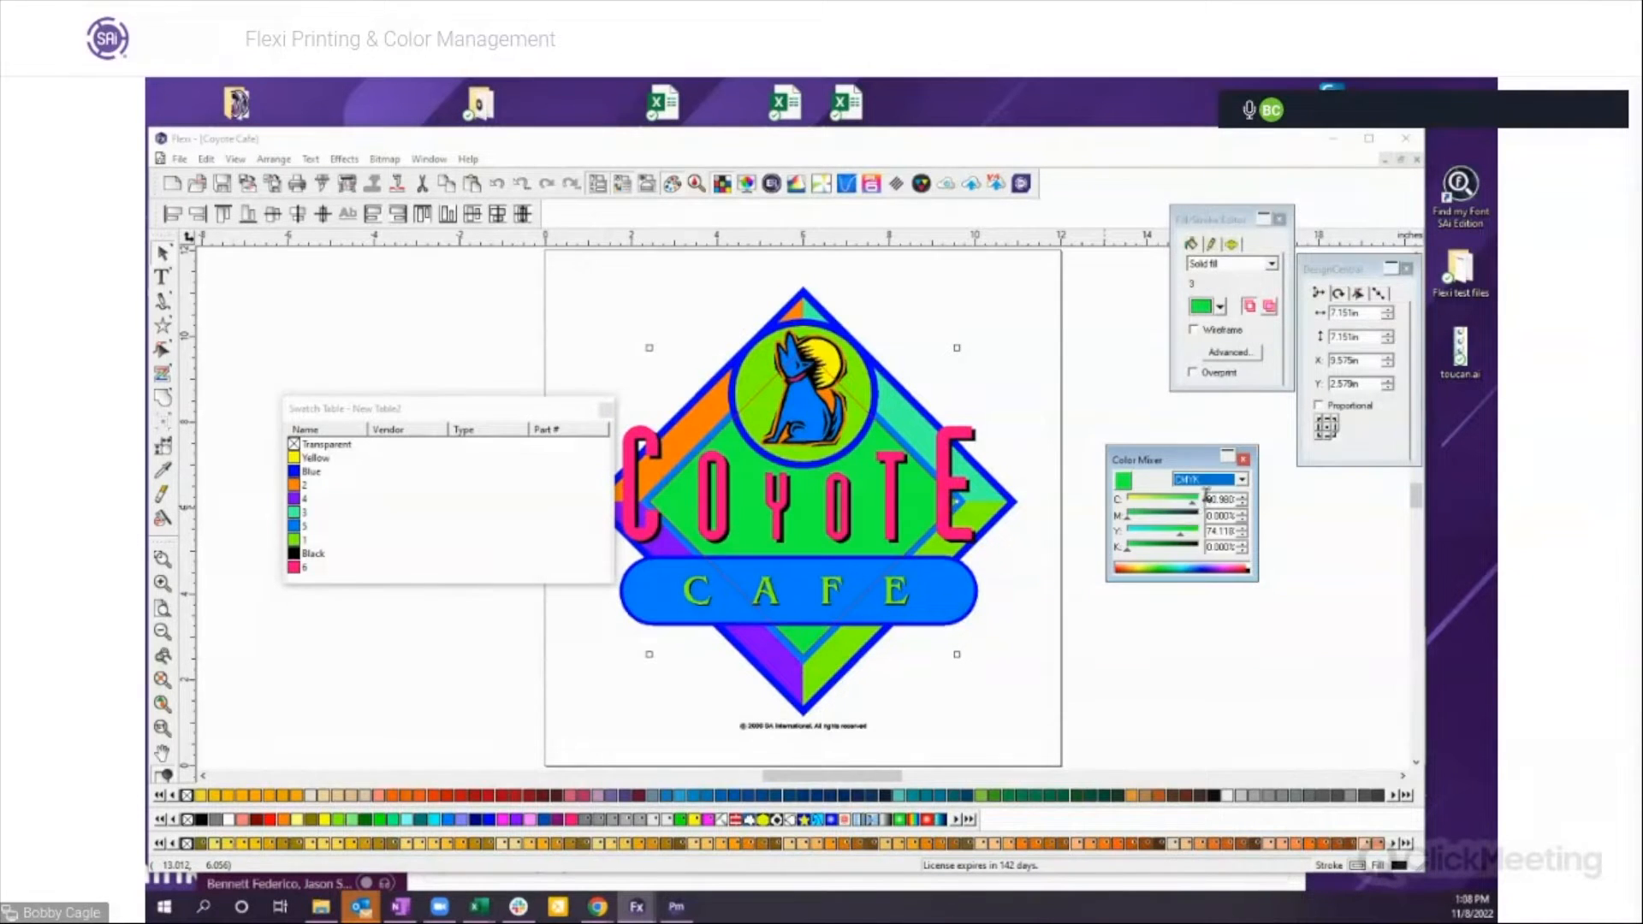
mouse_move(1193, 506)
left_mouse_down()
mouse_move(1136, 506)
mouse_move(1151, 518)
left_mouse_up()
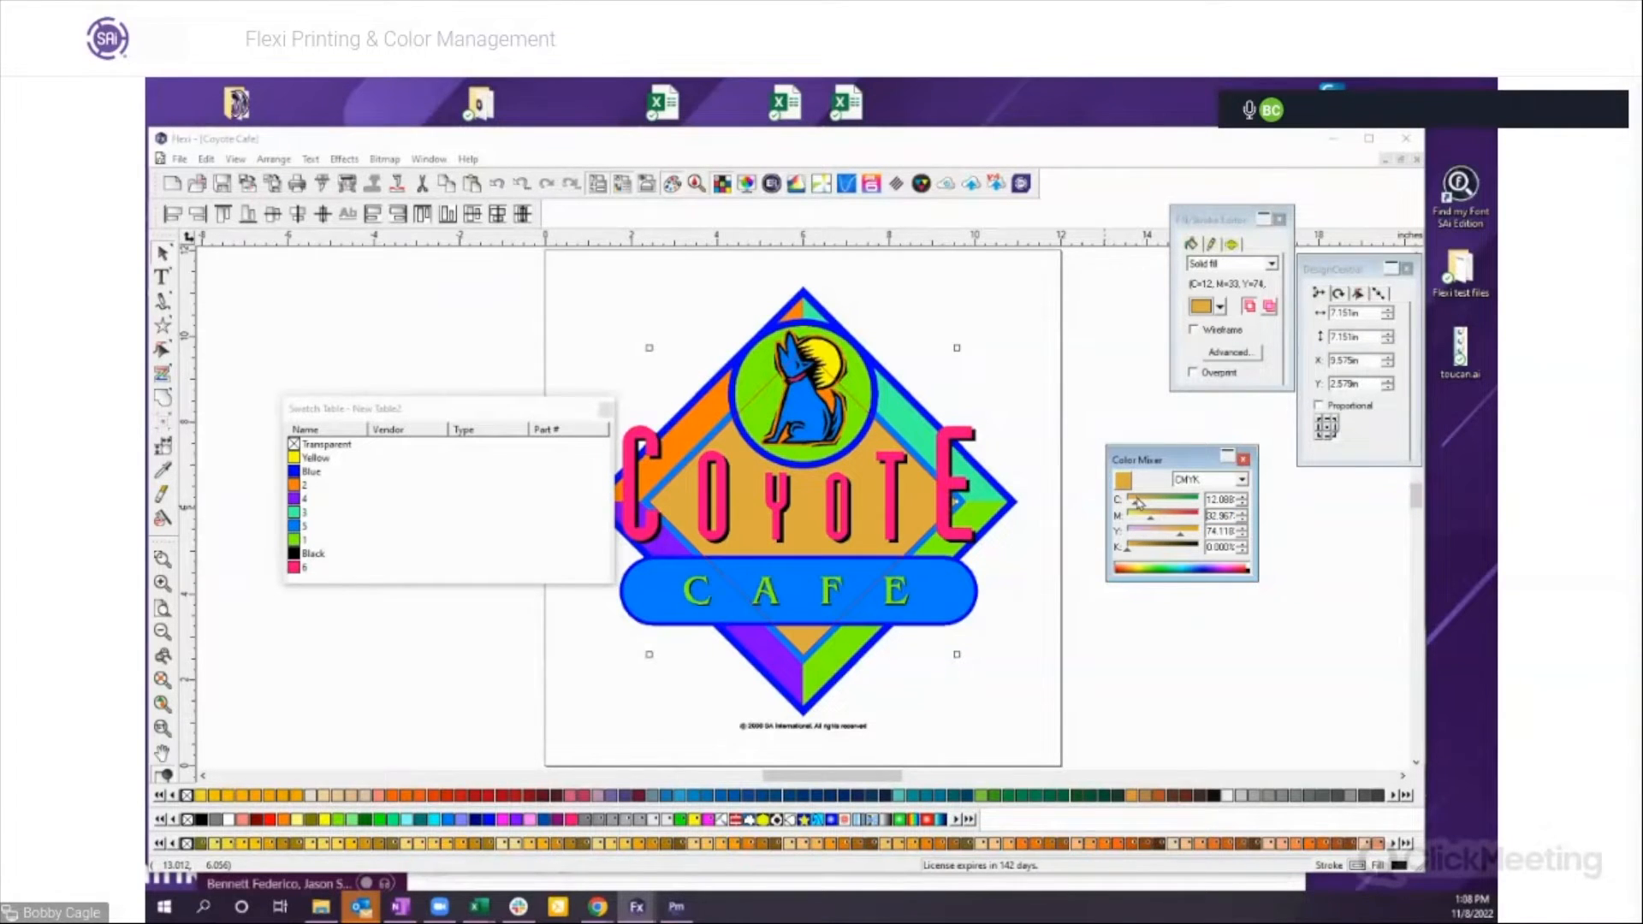
left_click_drag(1161, 457, 1145, 444)
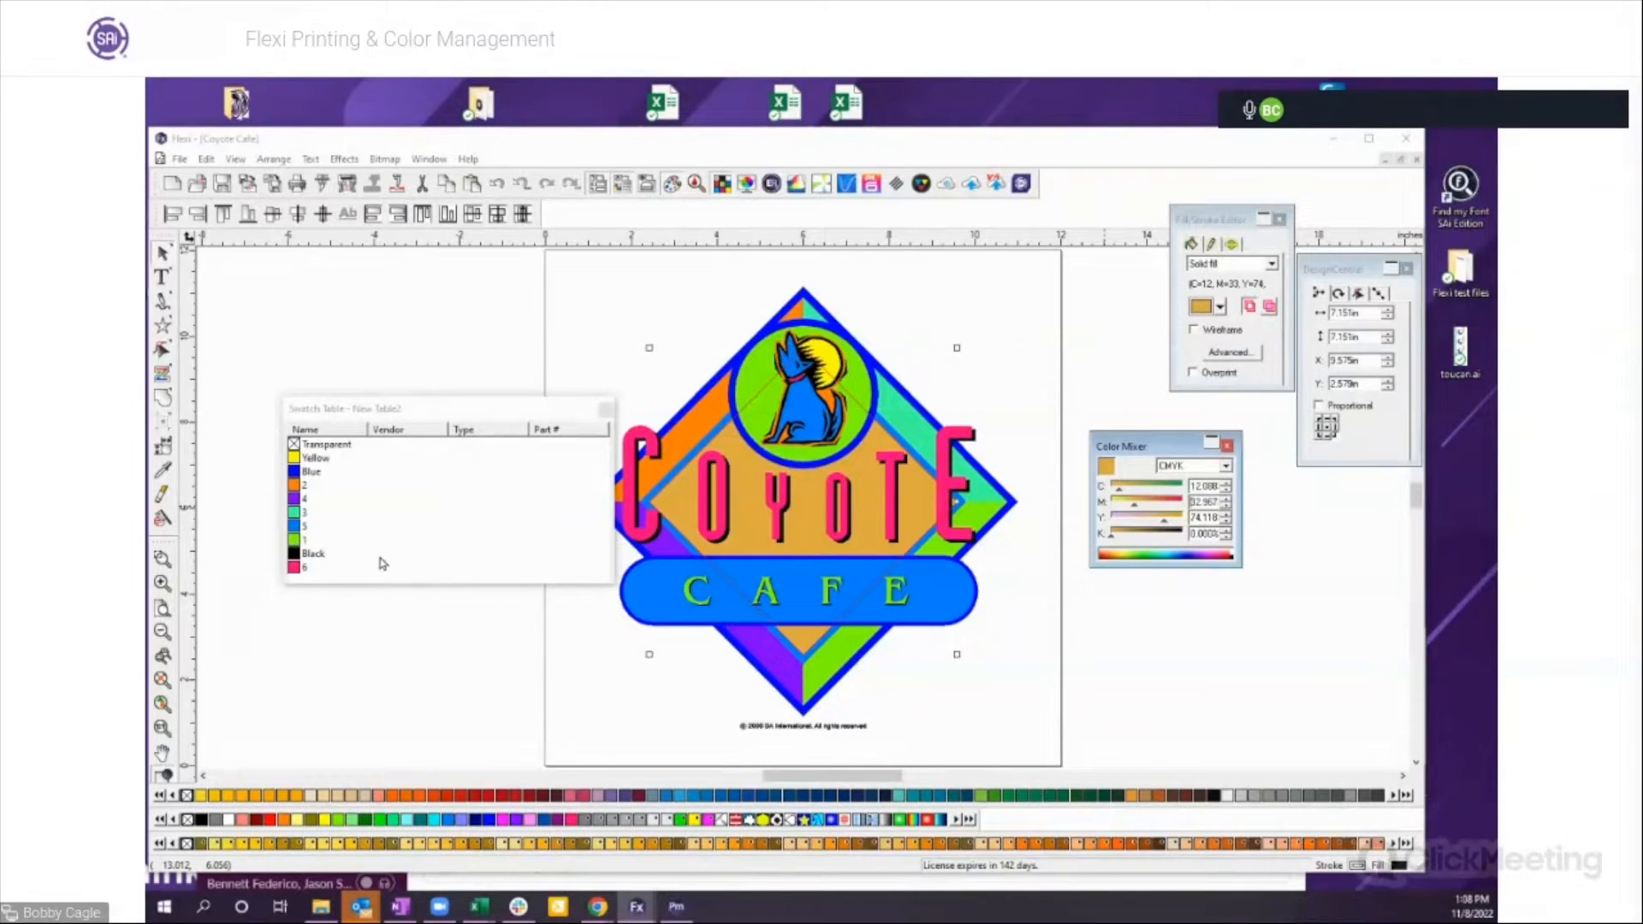
Step: Add the mixed CMYK tan from the Color Mixer to the new swatch table and close the floating table
left_click_drag(365, 535, 304, 553)
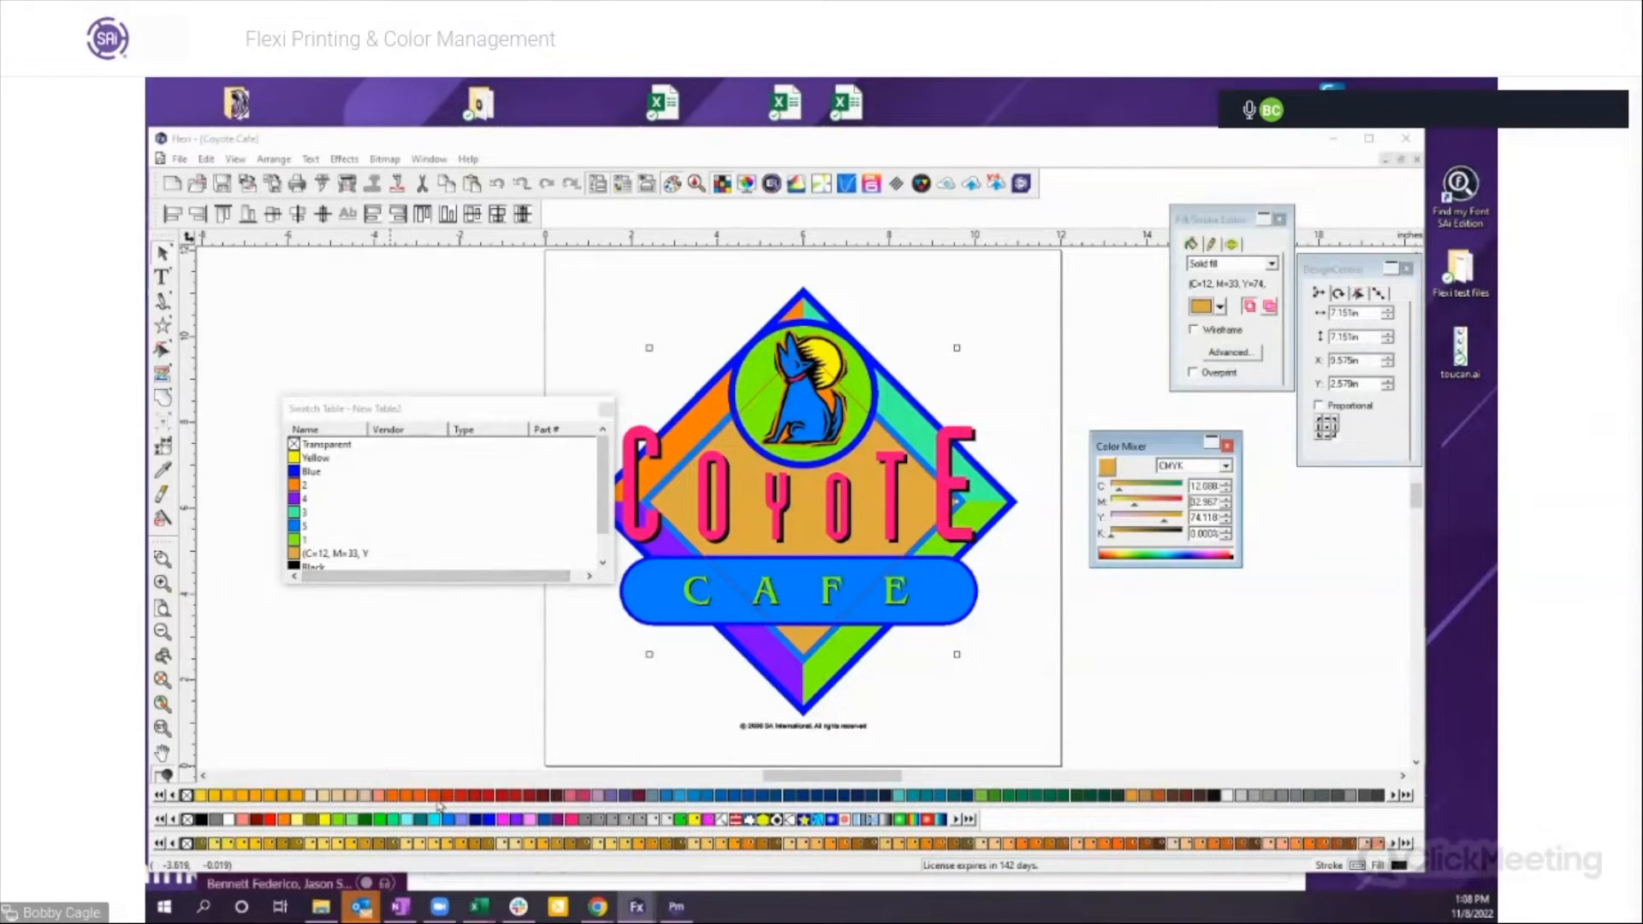
right_click(443, 473)
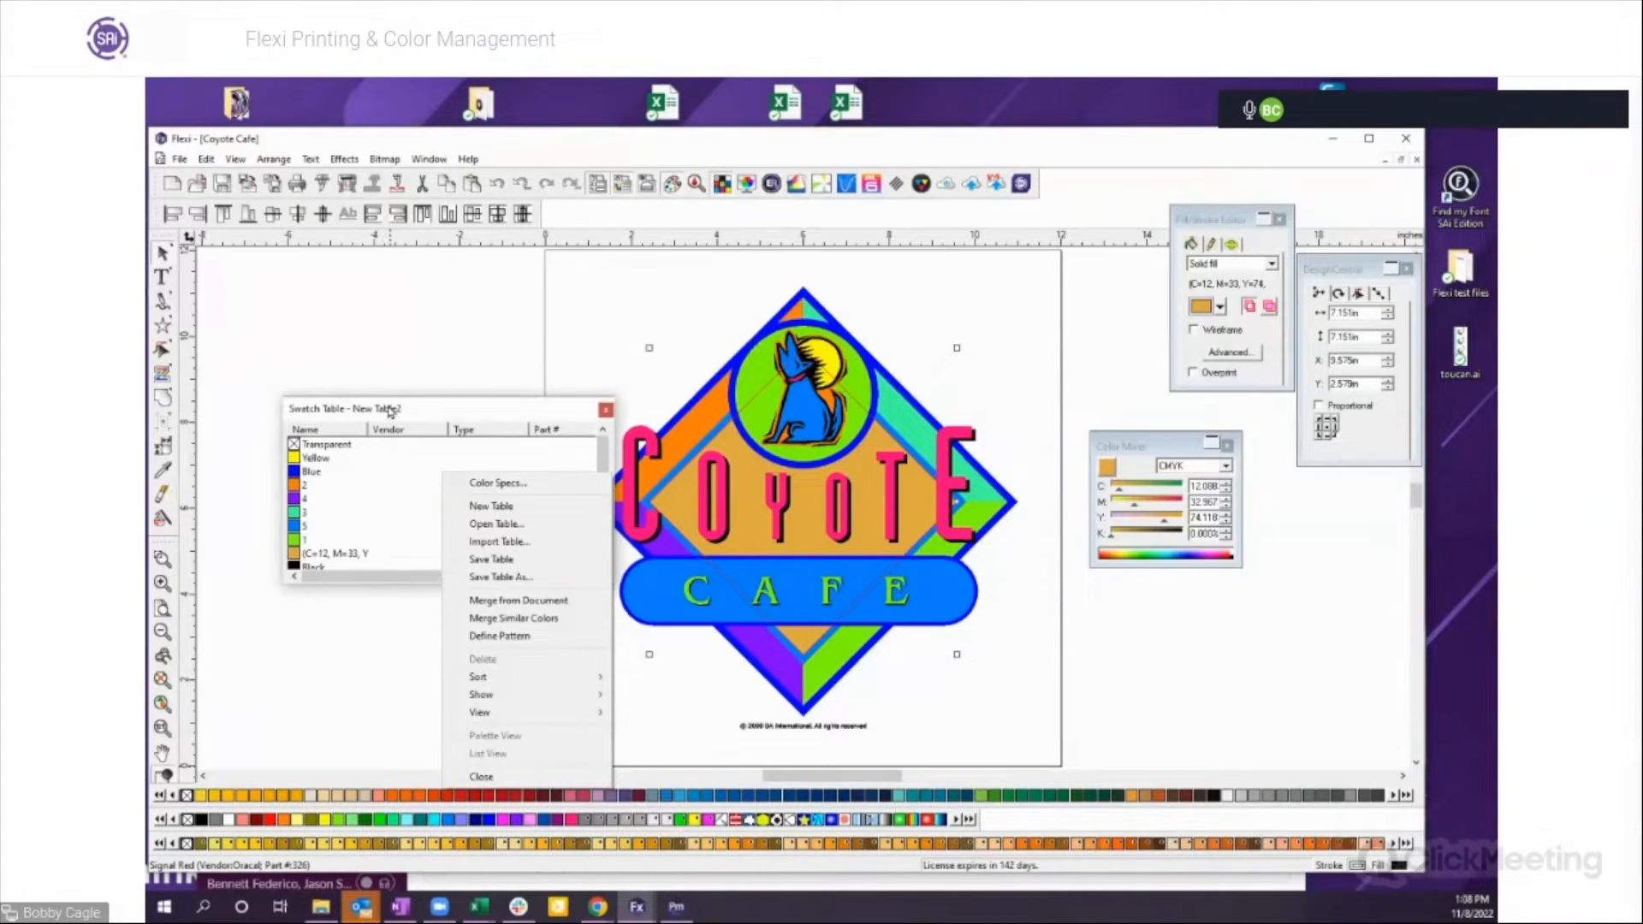
left_click(606, 410)
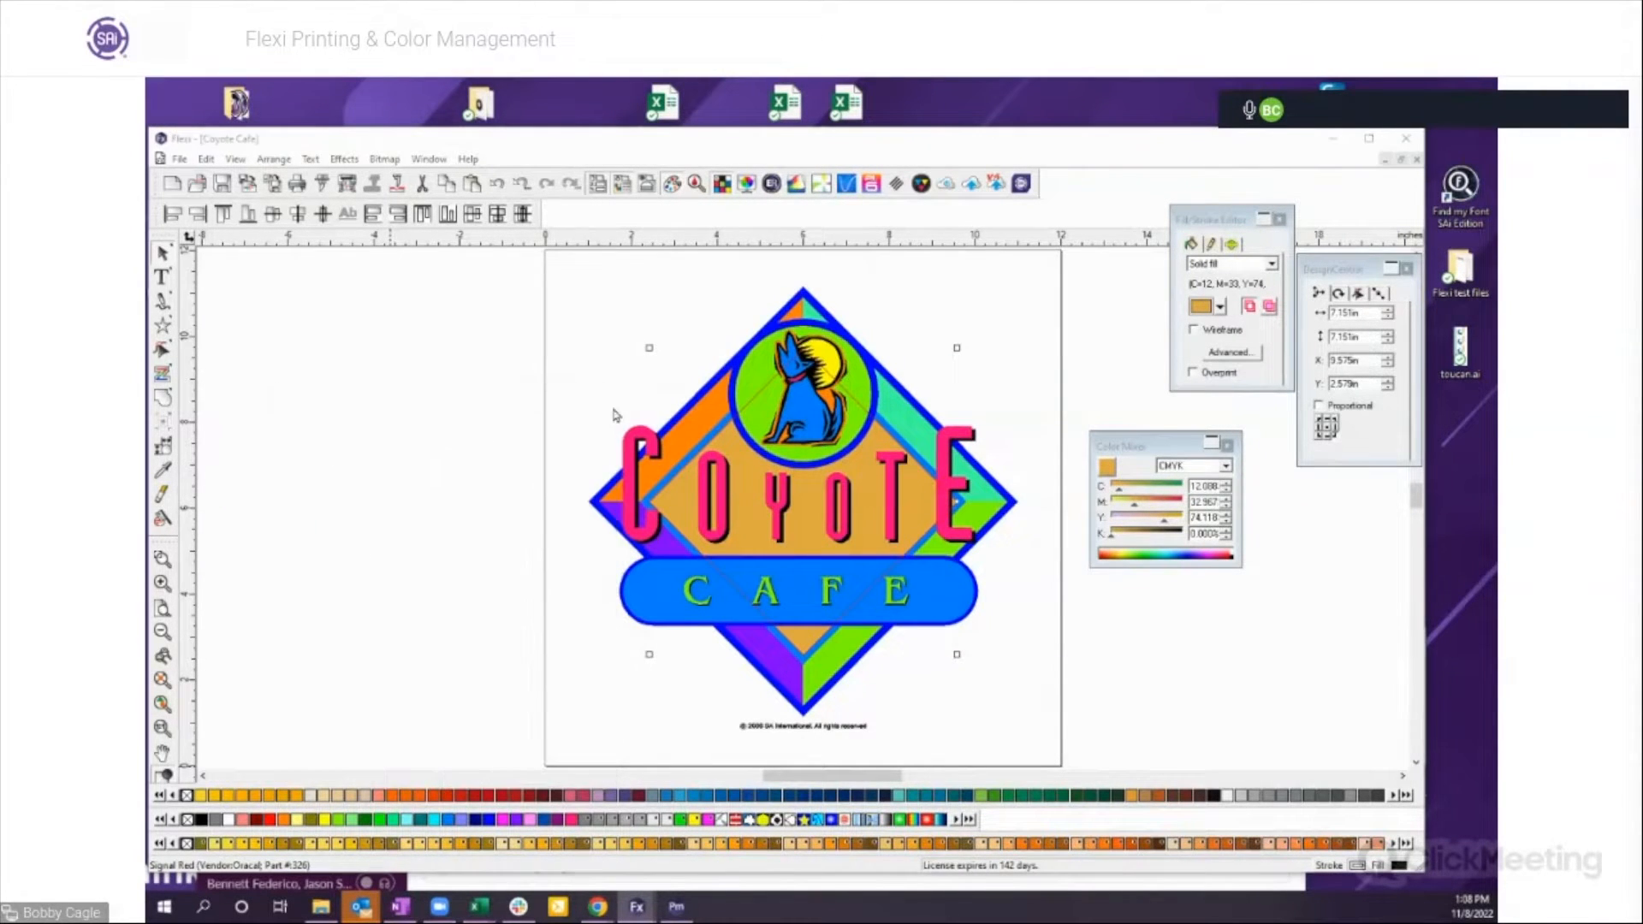
Step: Close the Coyote Cafe document without saving changes and bring up the Skull PNG document
left_click(912, 548)
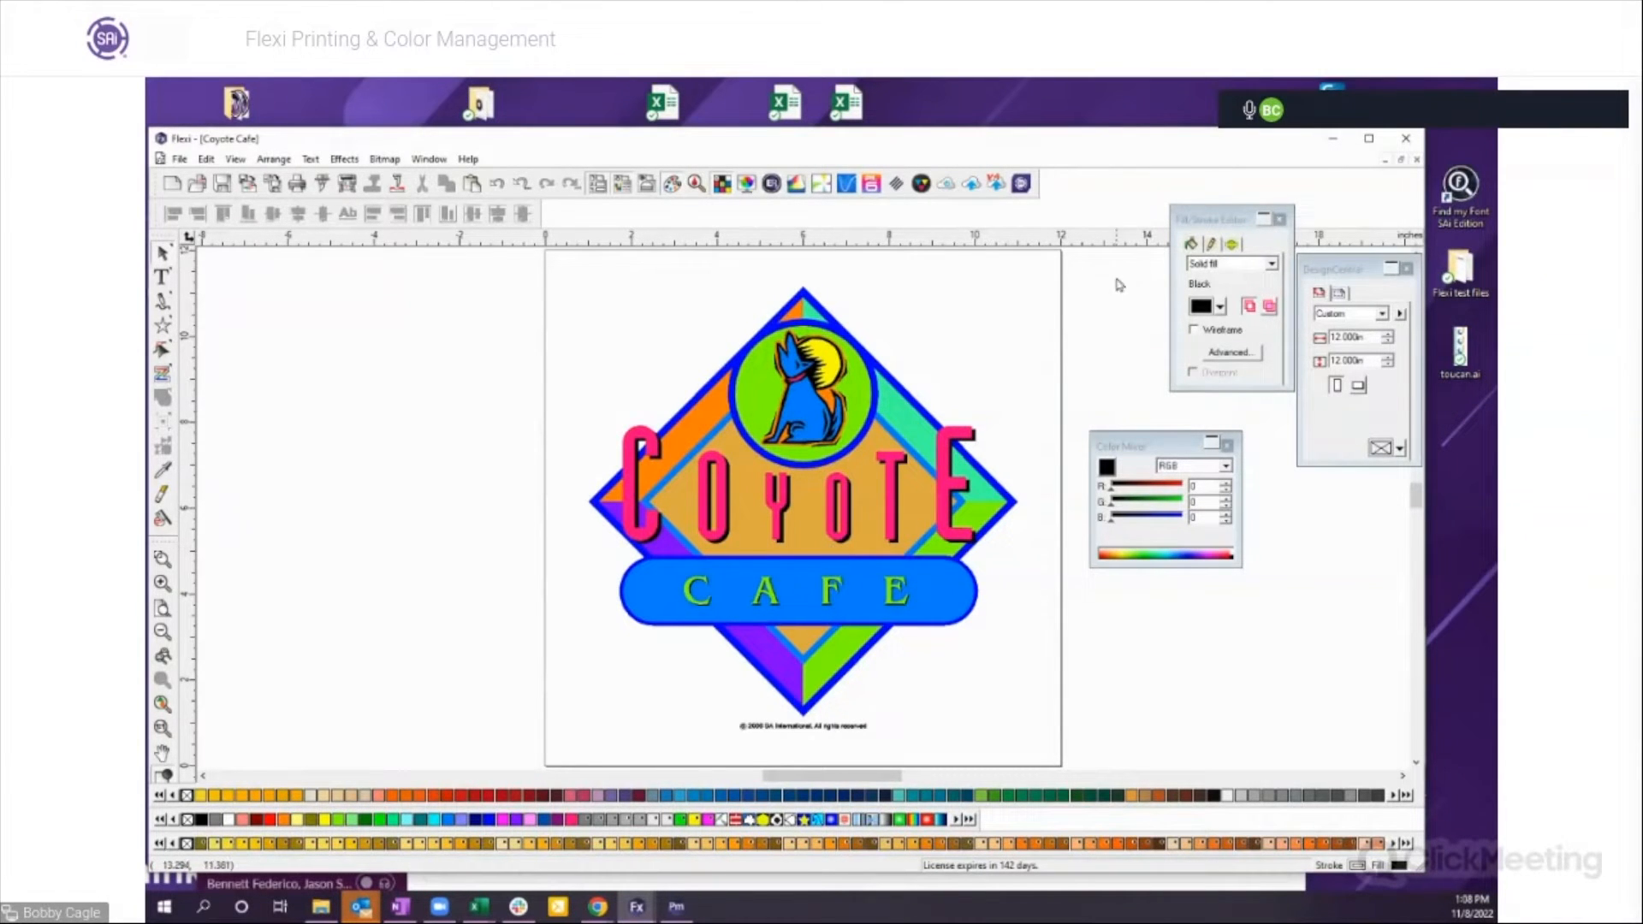
left_click(1416, 161)
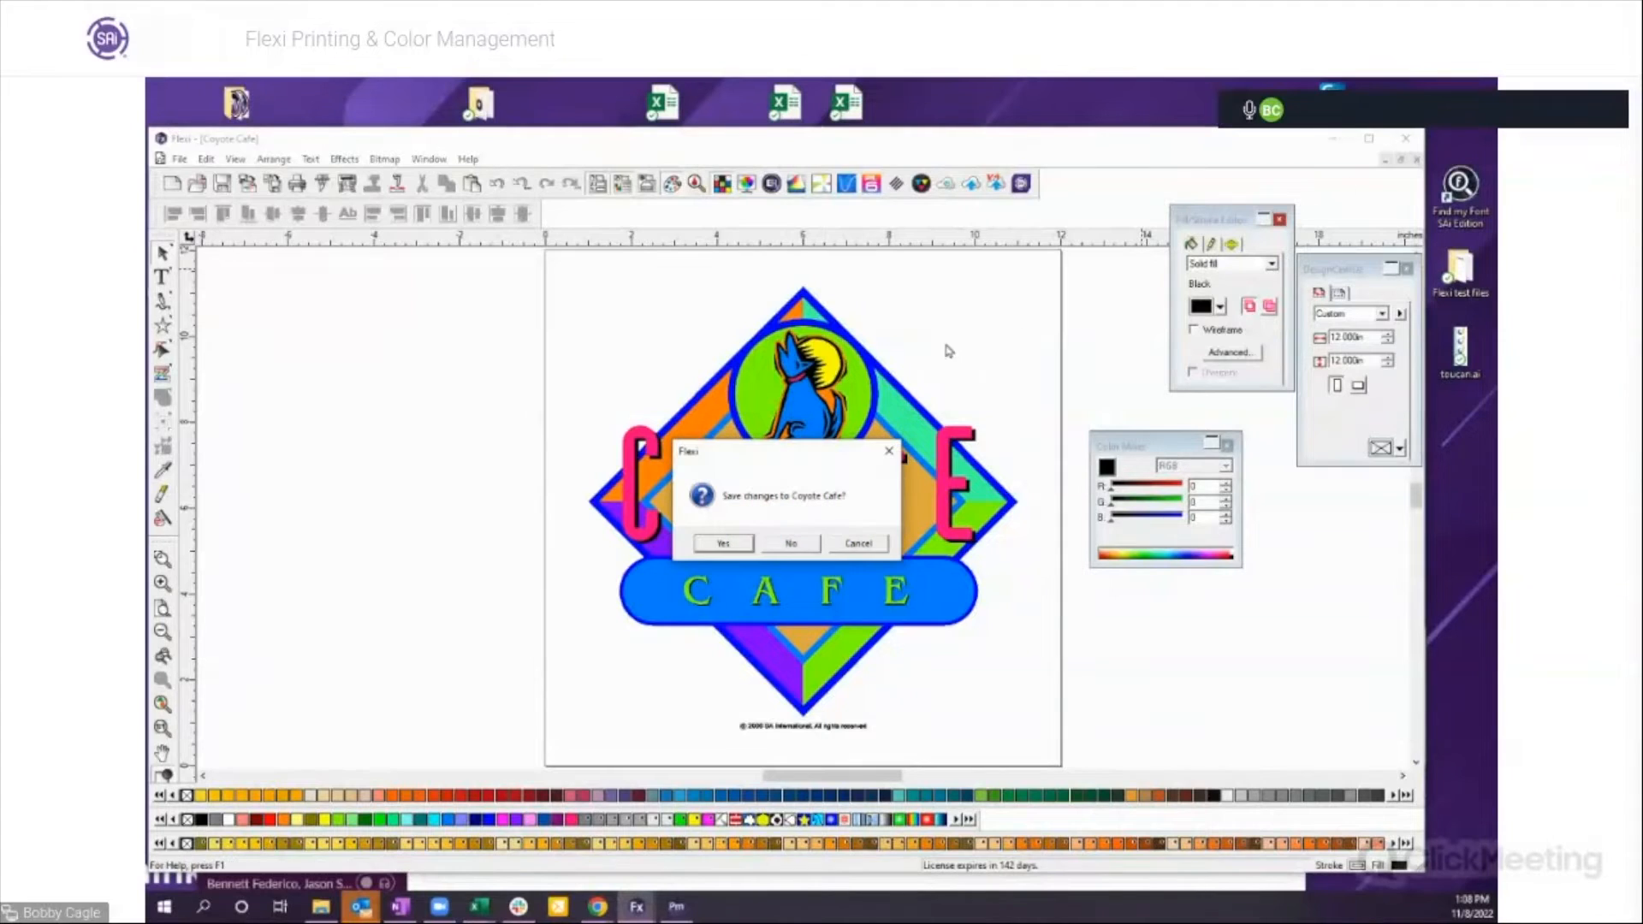
left_click(808, 546)
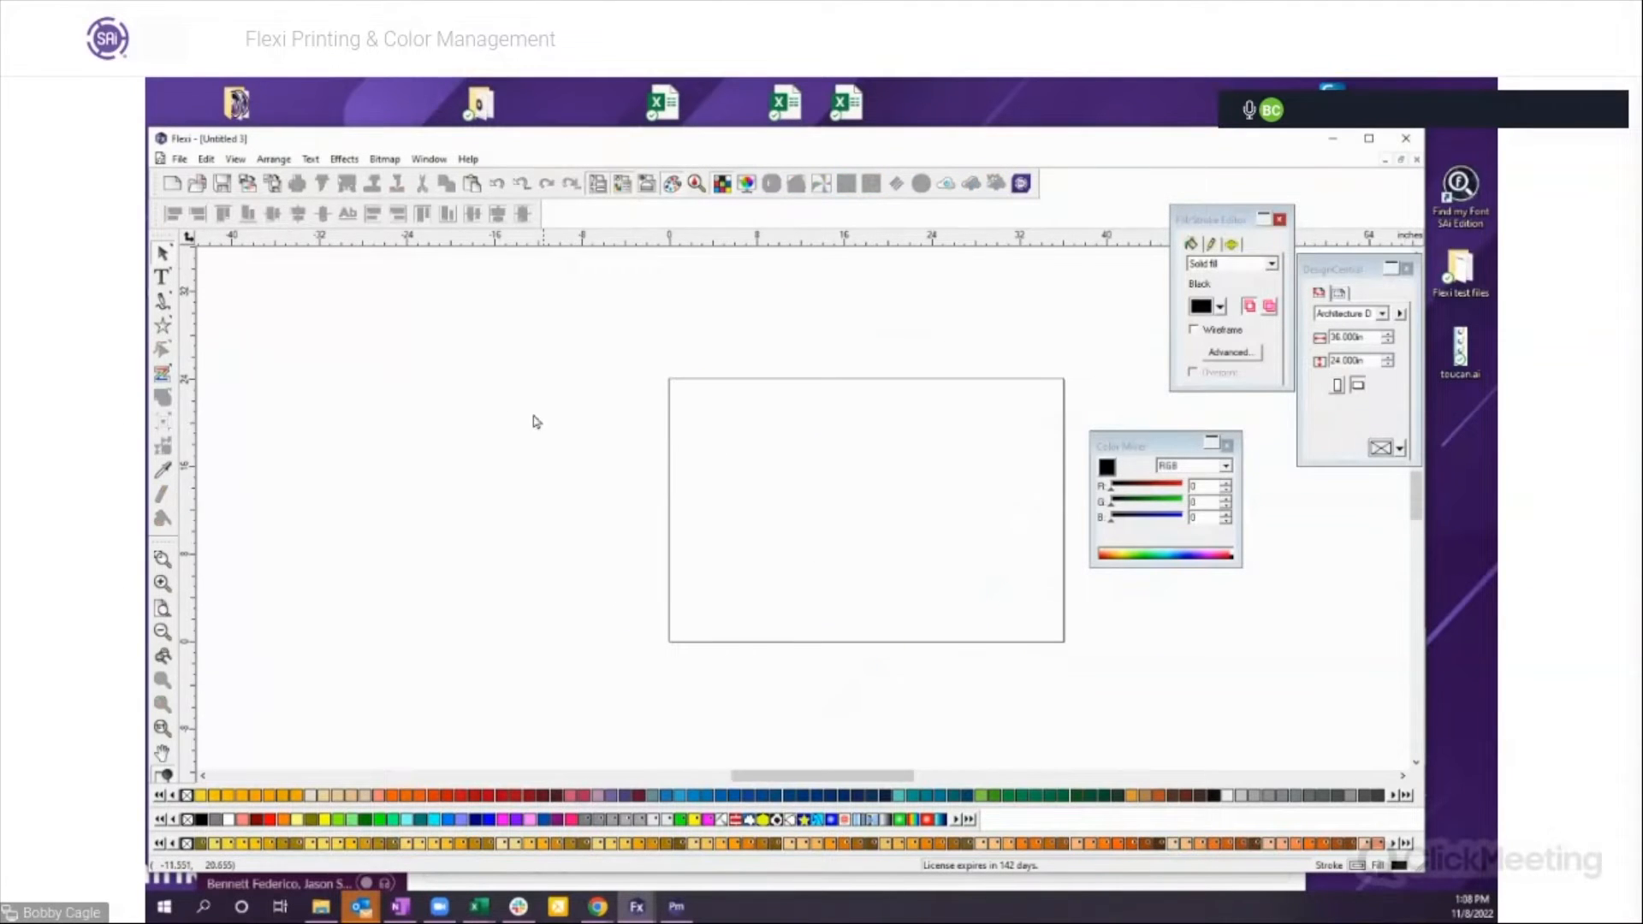
left_click(438, 164)
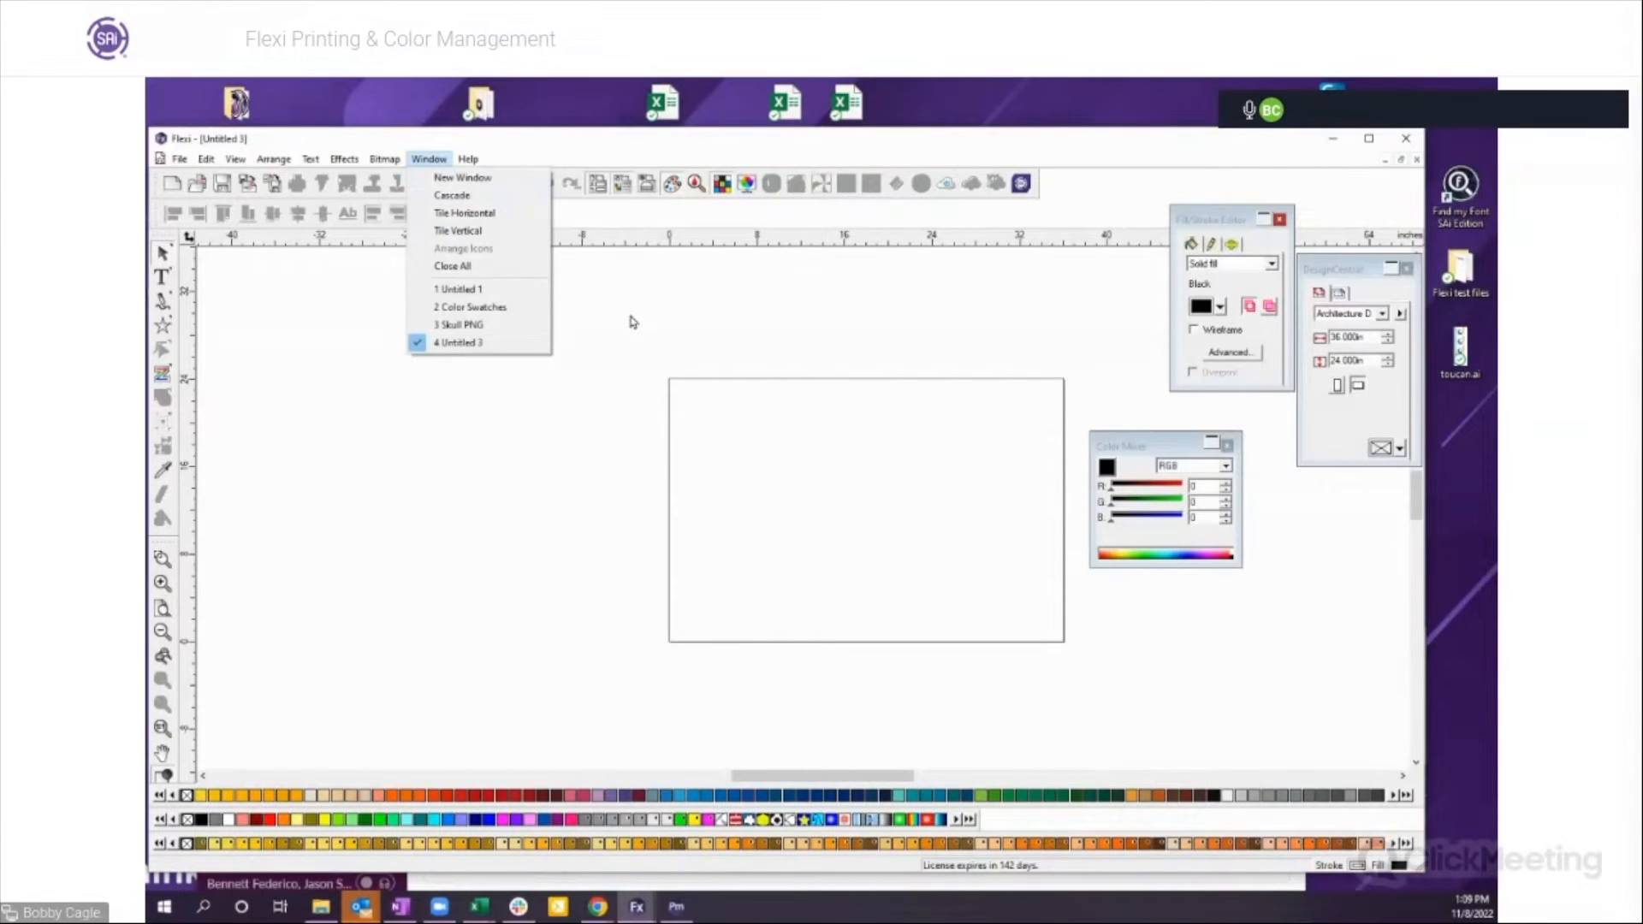
left_click(463, 329)
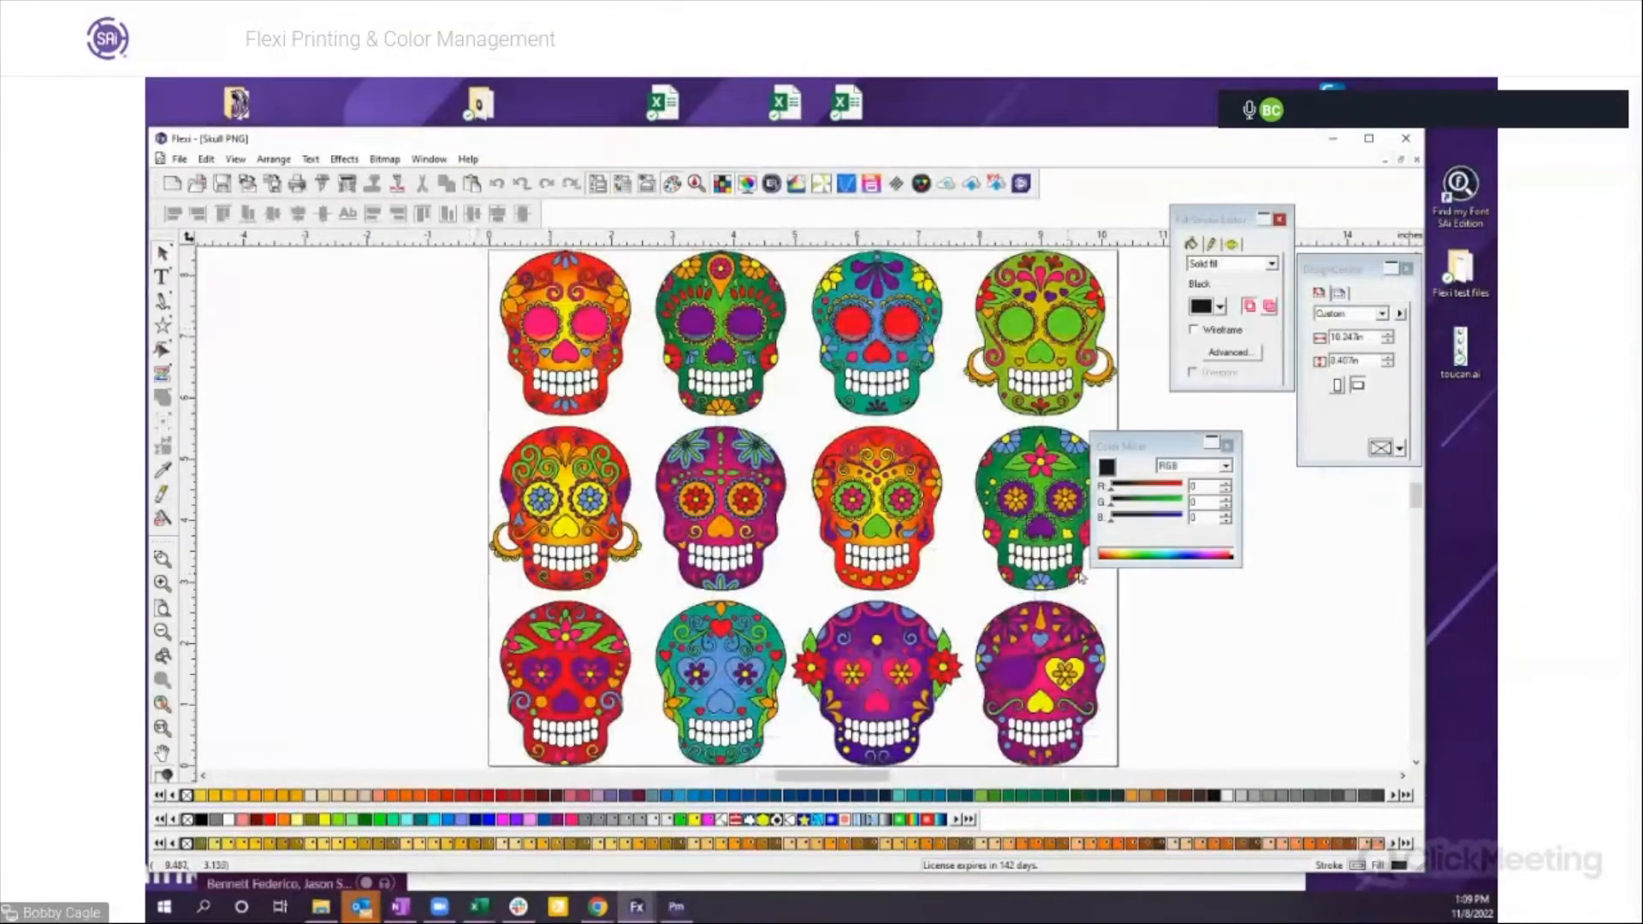
Step: Move the Color Mixer and Fill/Stroke Editor clear of the skull artwork and toggle the color-corrected display
left_click_drag(1180, 452, 1269, 482)
left_click_drag(1235, 220, 1292, 199)
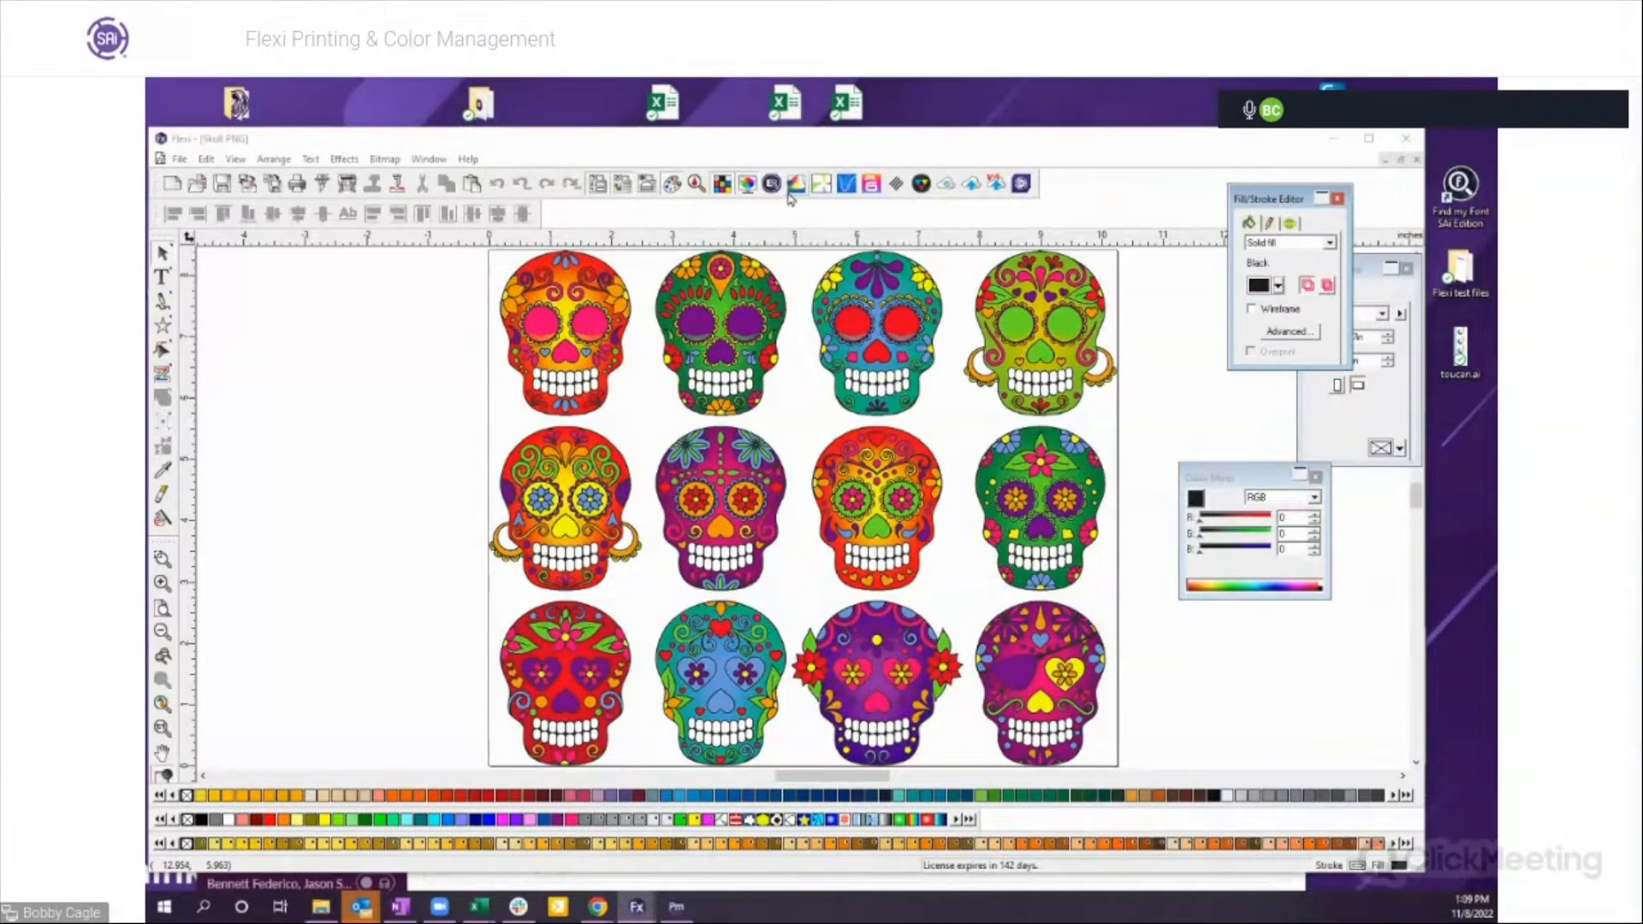
left_click(745, 188)
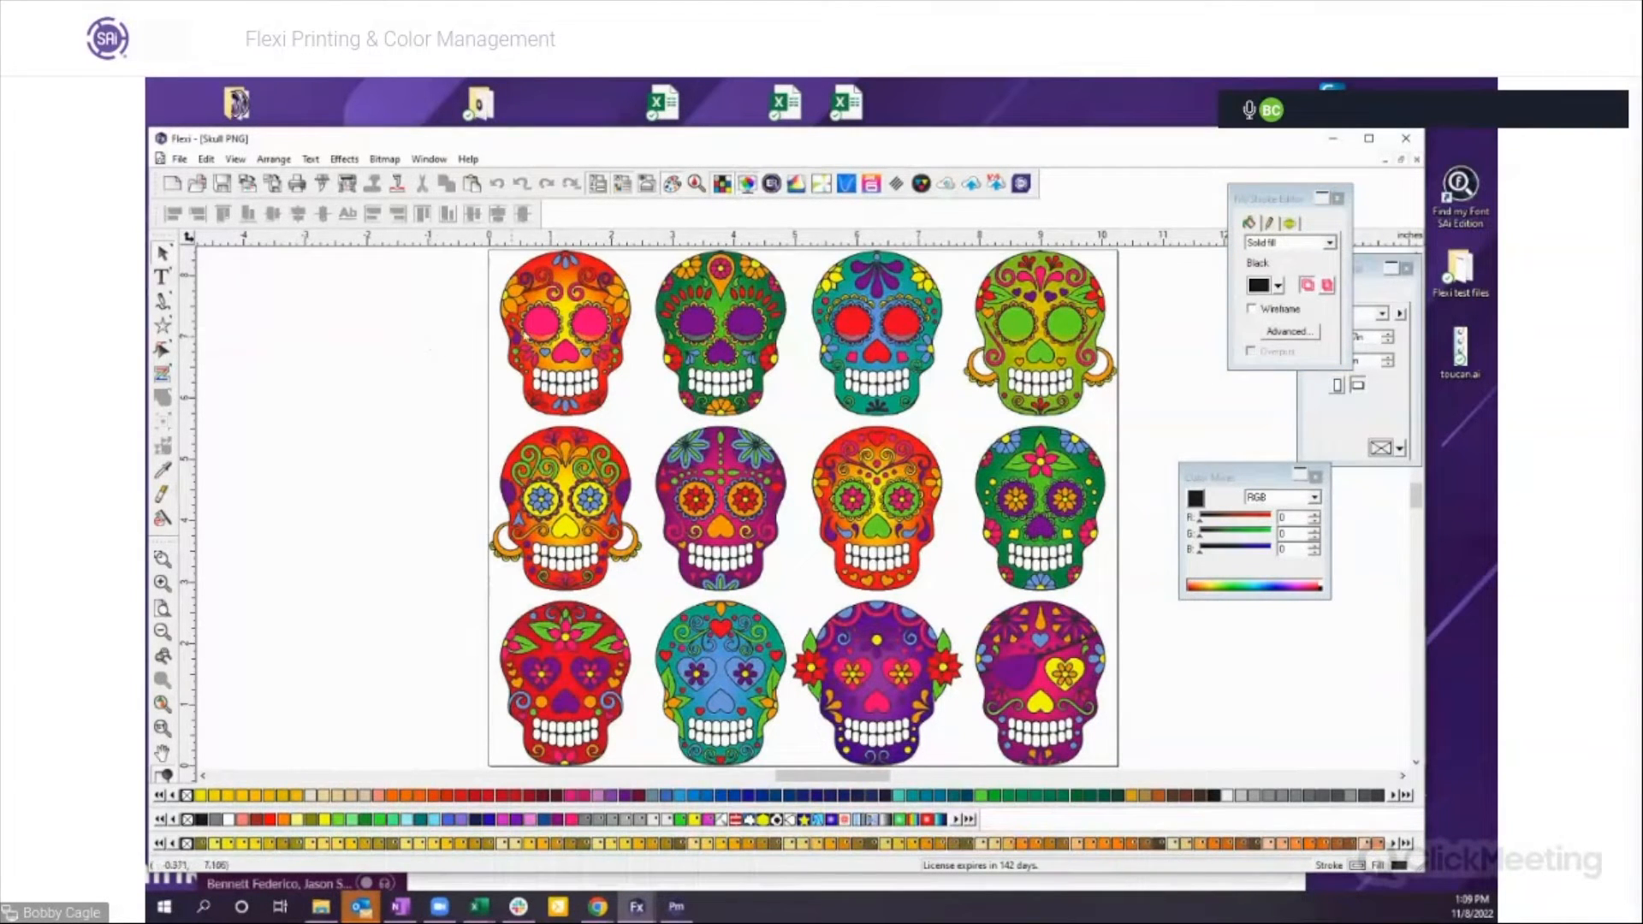
Step: Set the display printer to Roland TrueVIS VG2 in Color Settings, after trying HP Latex 800 W
left_click(207, 159)
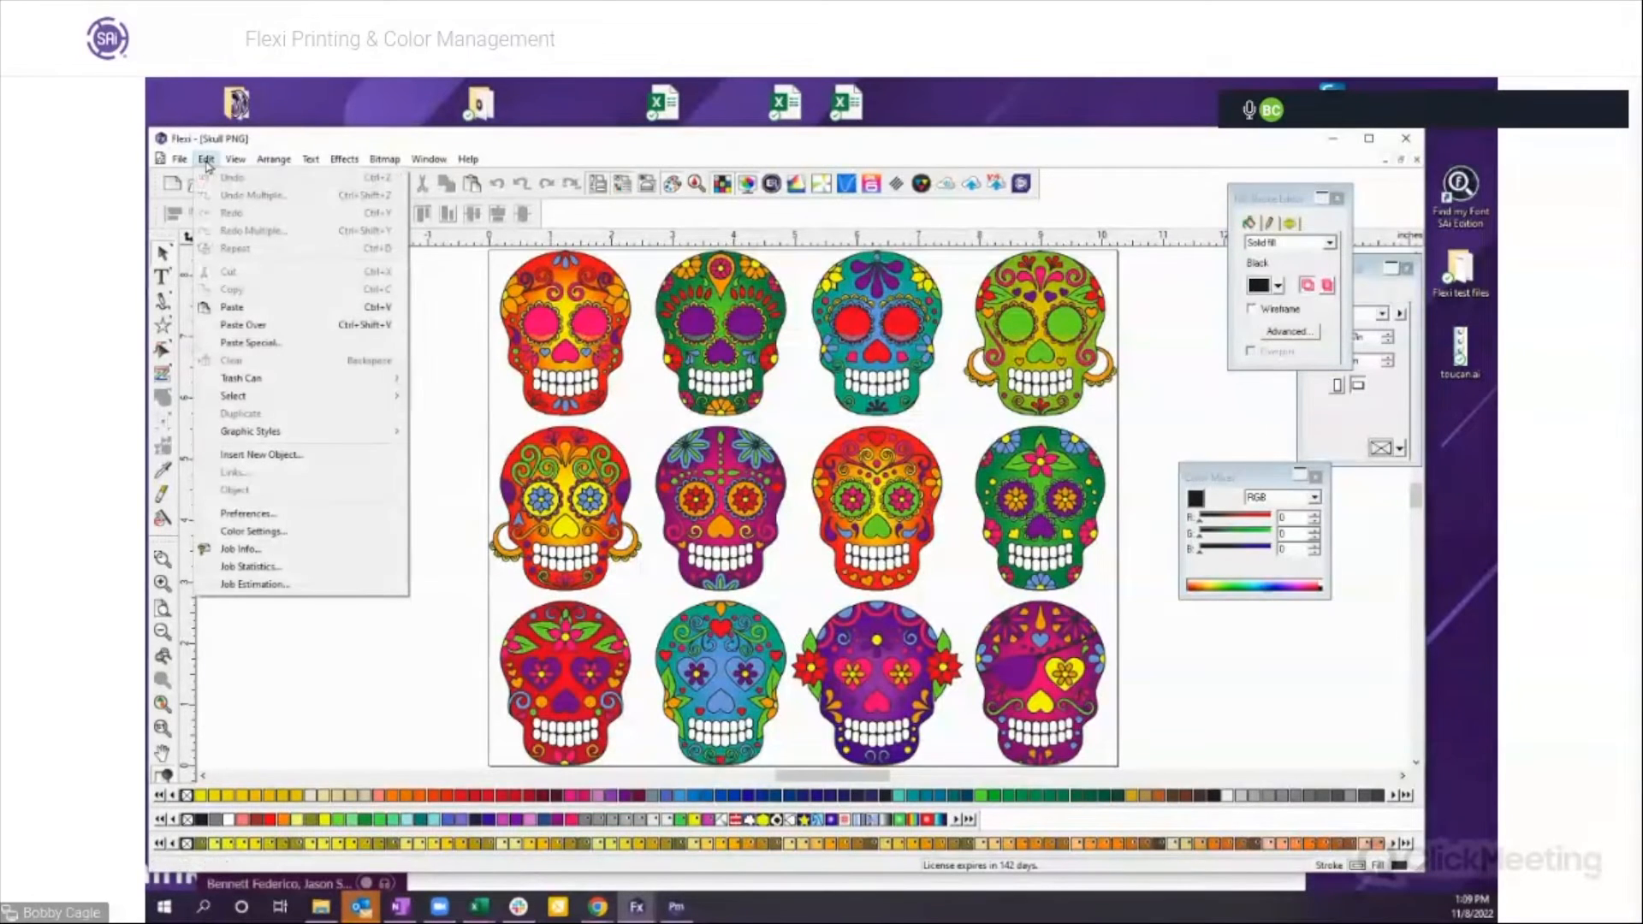
left_click(238, 532)
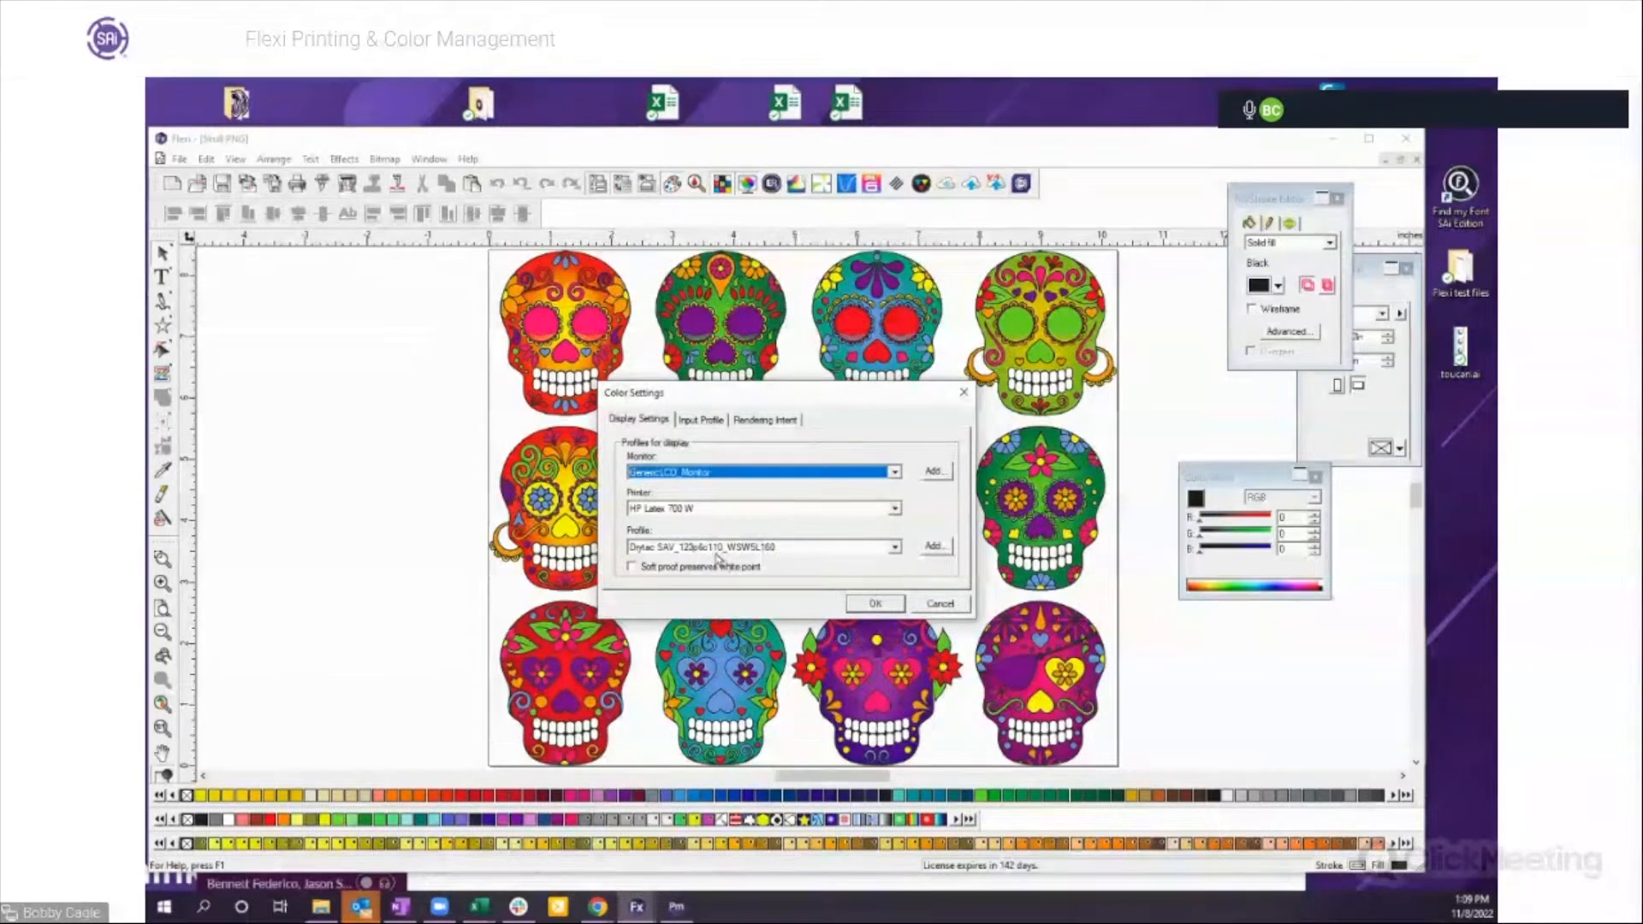
left_click(702, 511)
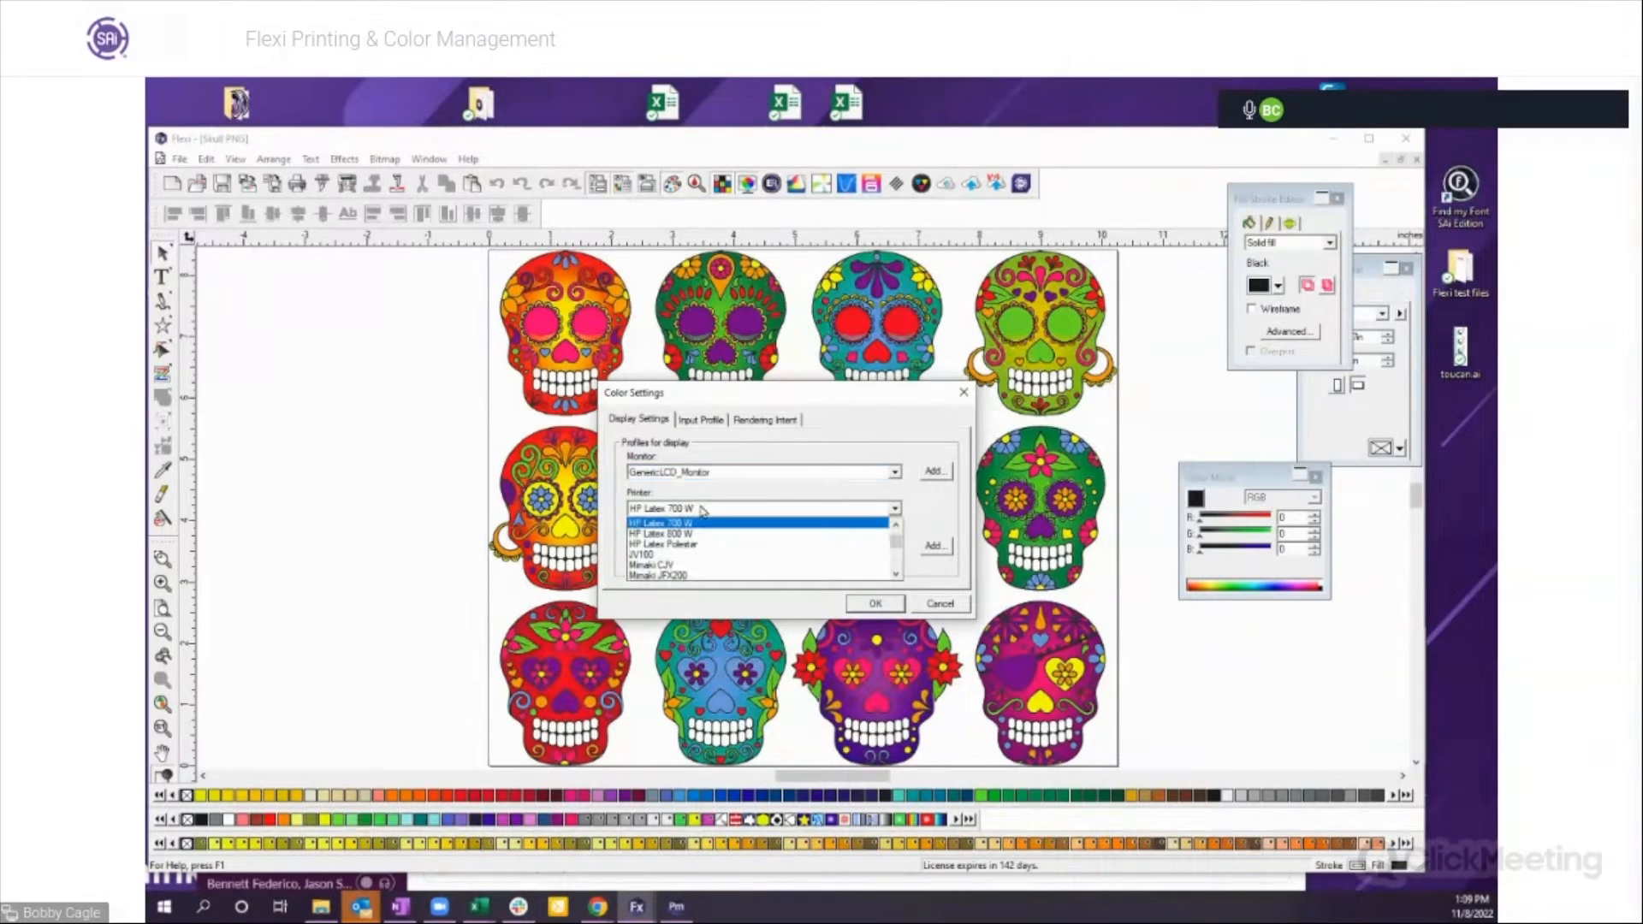
left_click(683, 534)
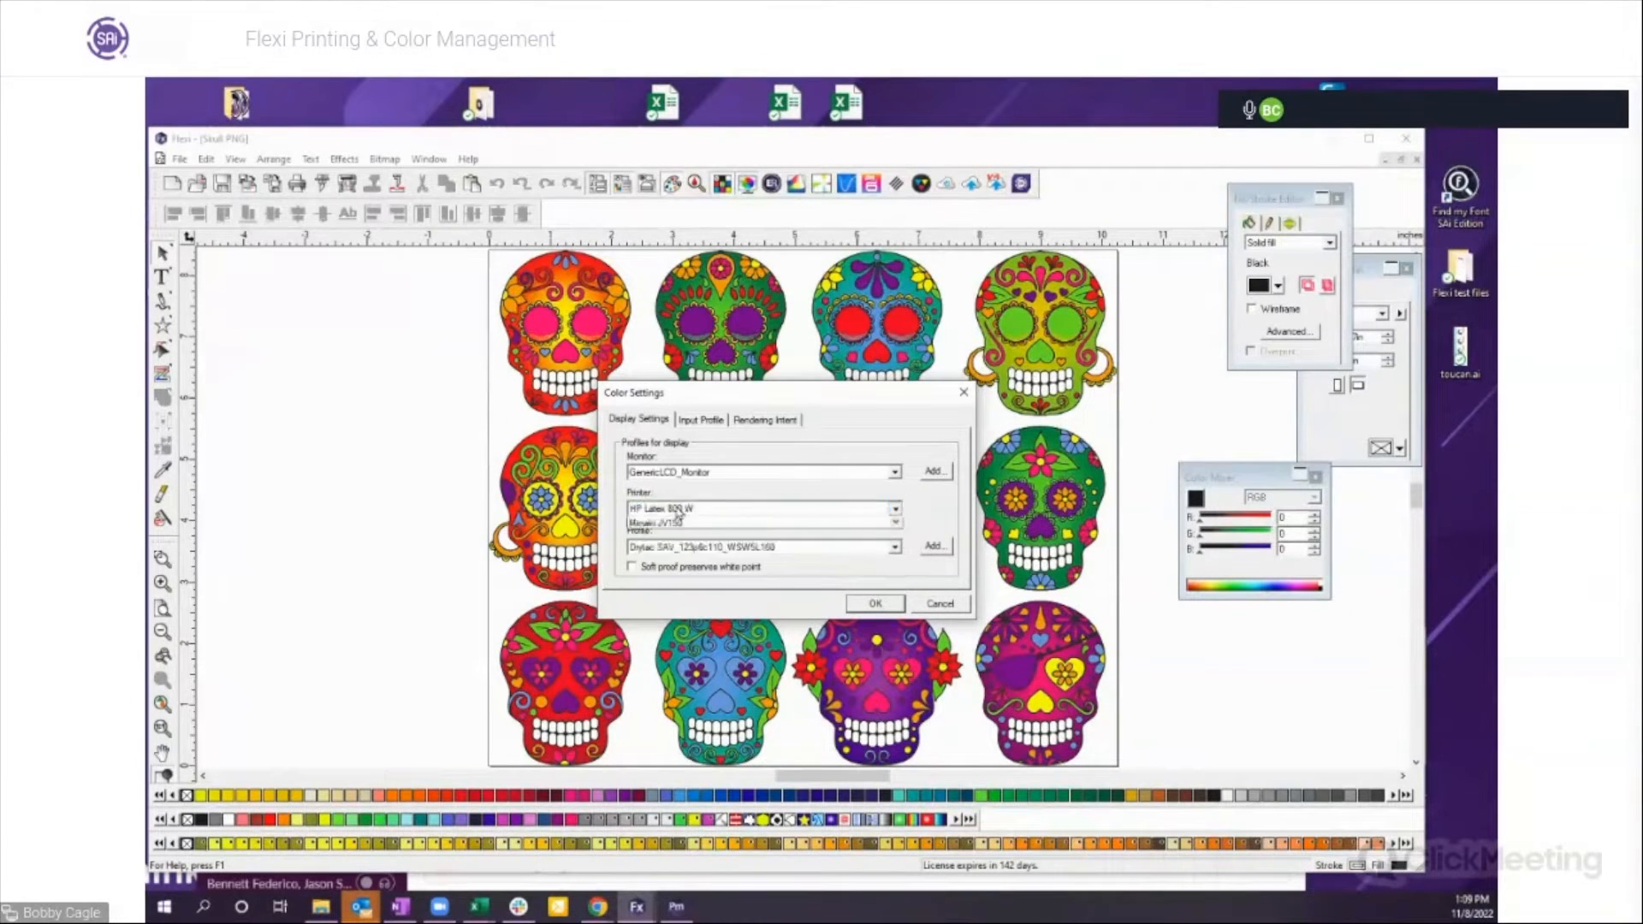
left_click(691, 513)
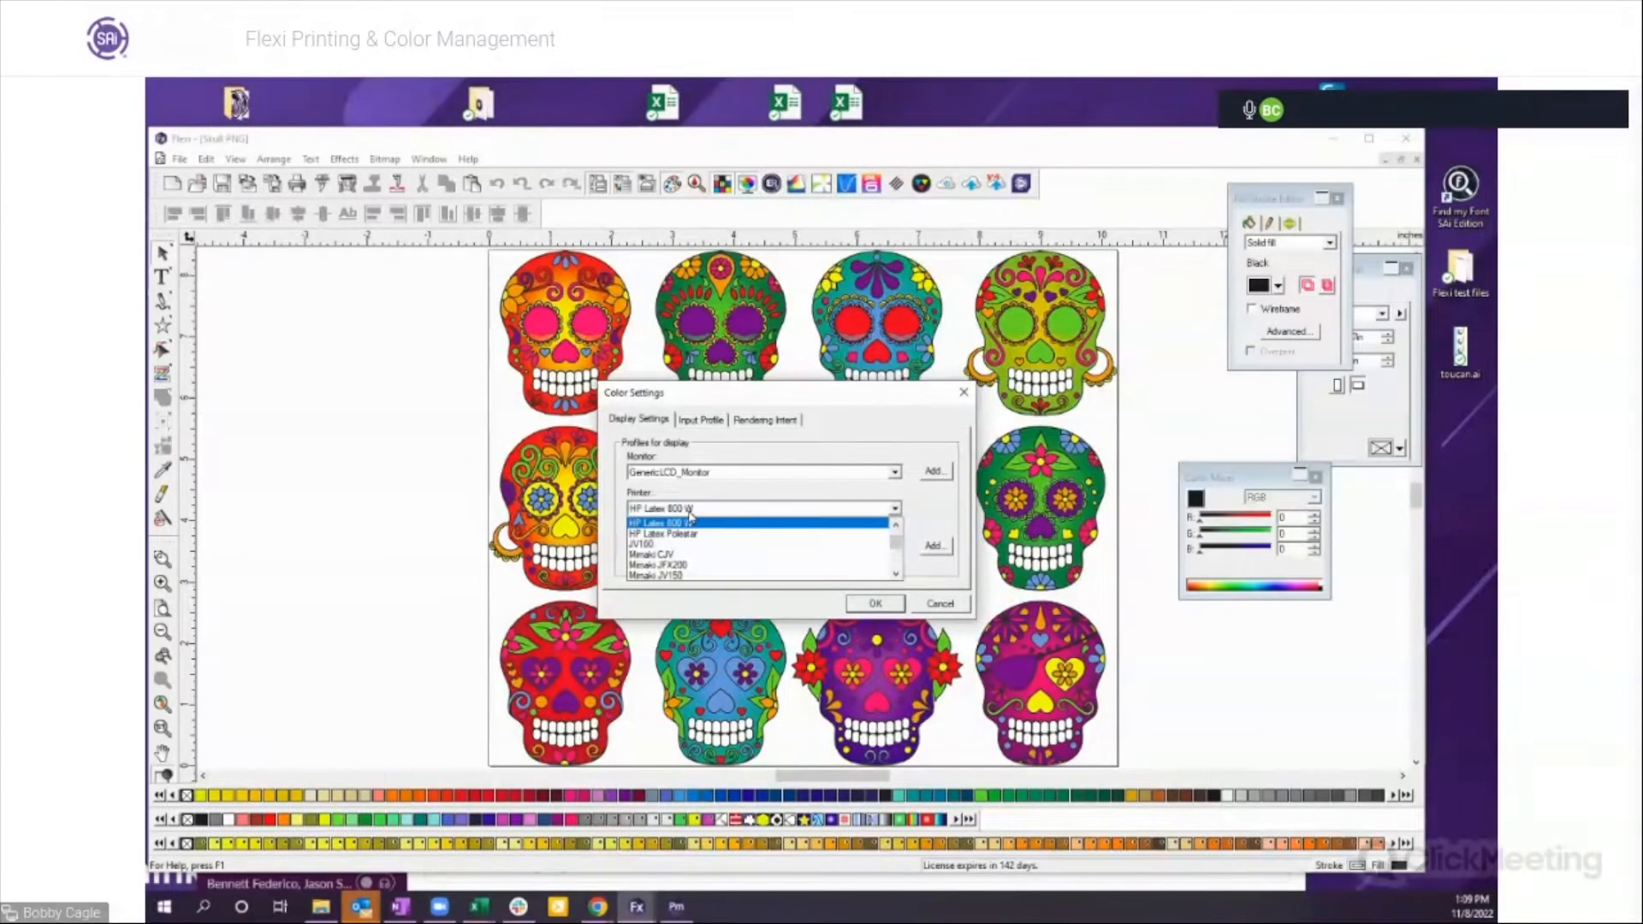
scroll(693, 534, "down", 5)
scroll(693, 536, "down", 5)
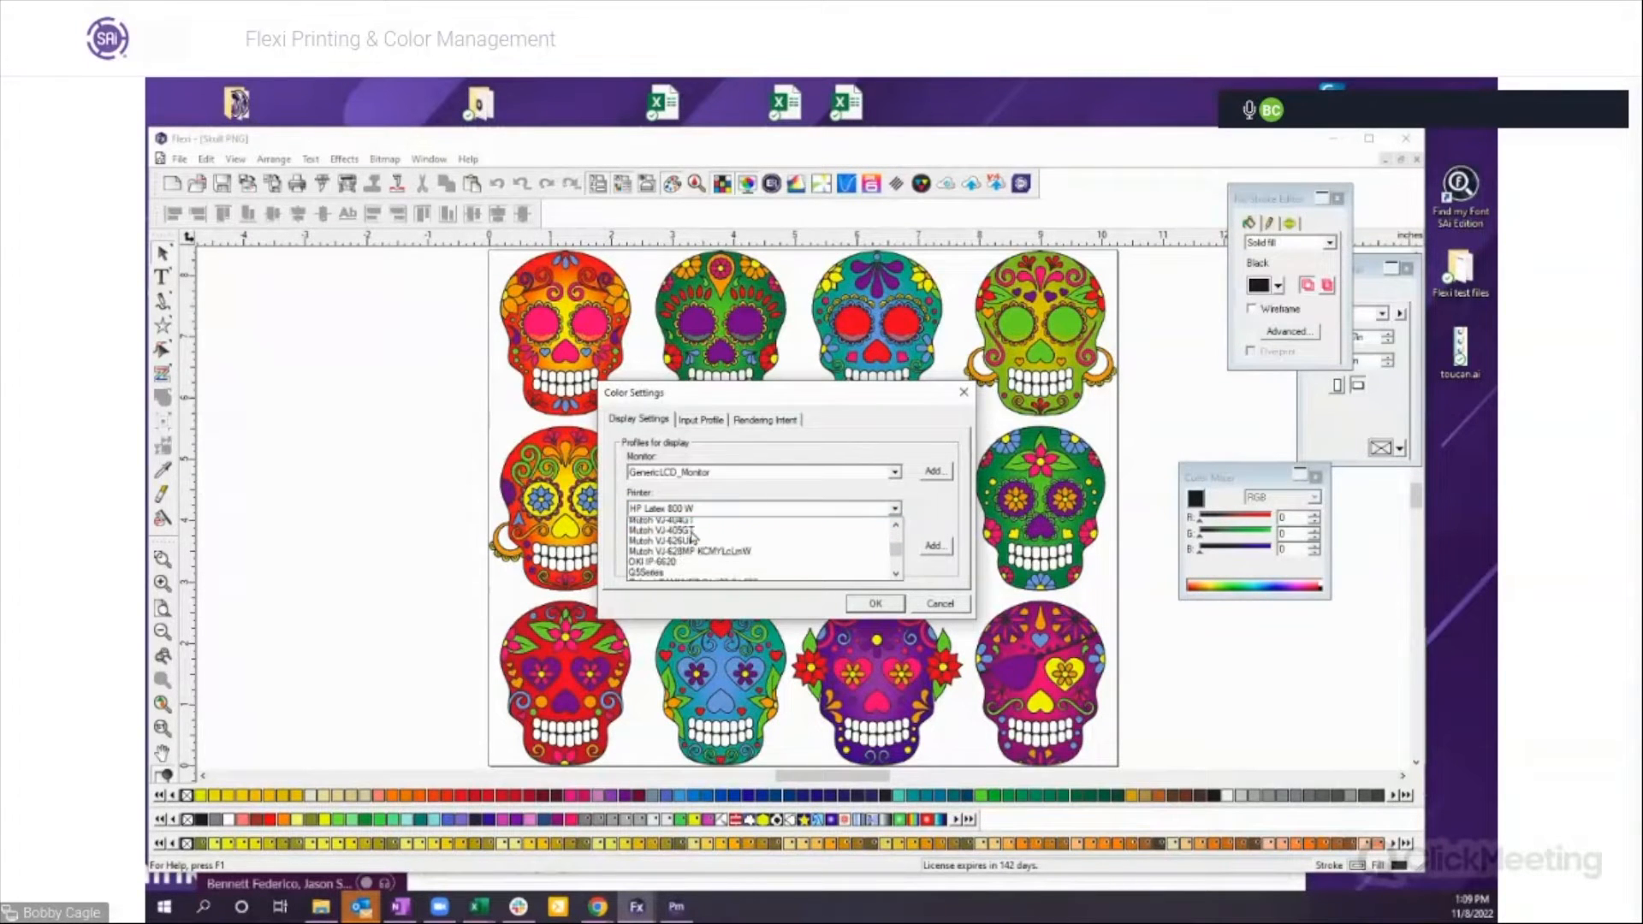
scroll(689, 577, "down", 2)
left_click(683, 557)
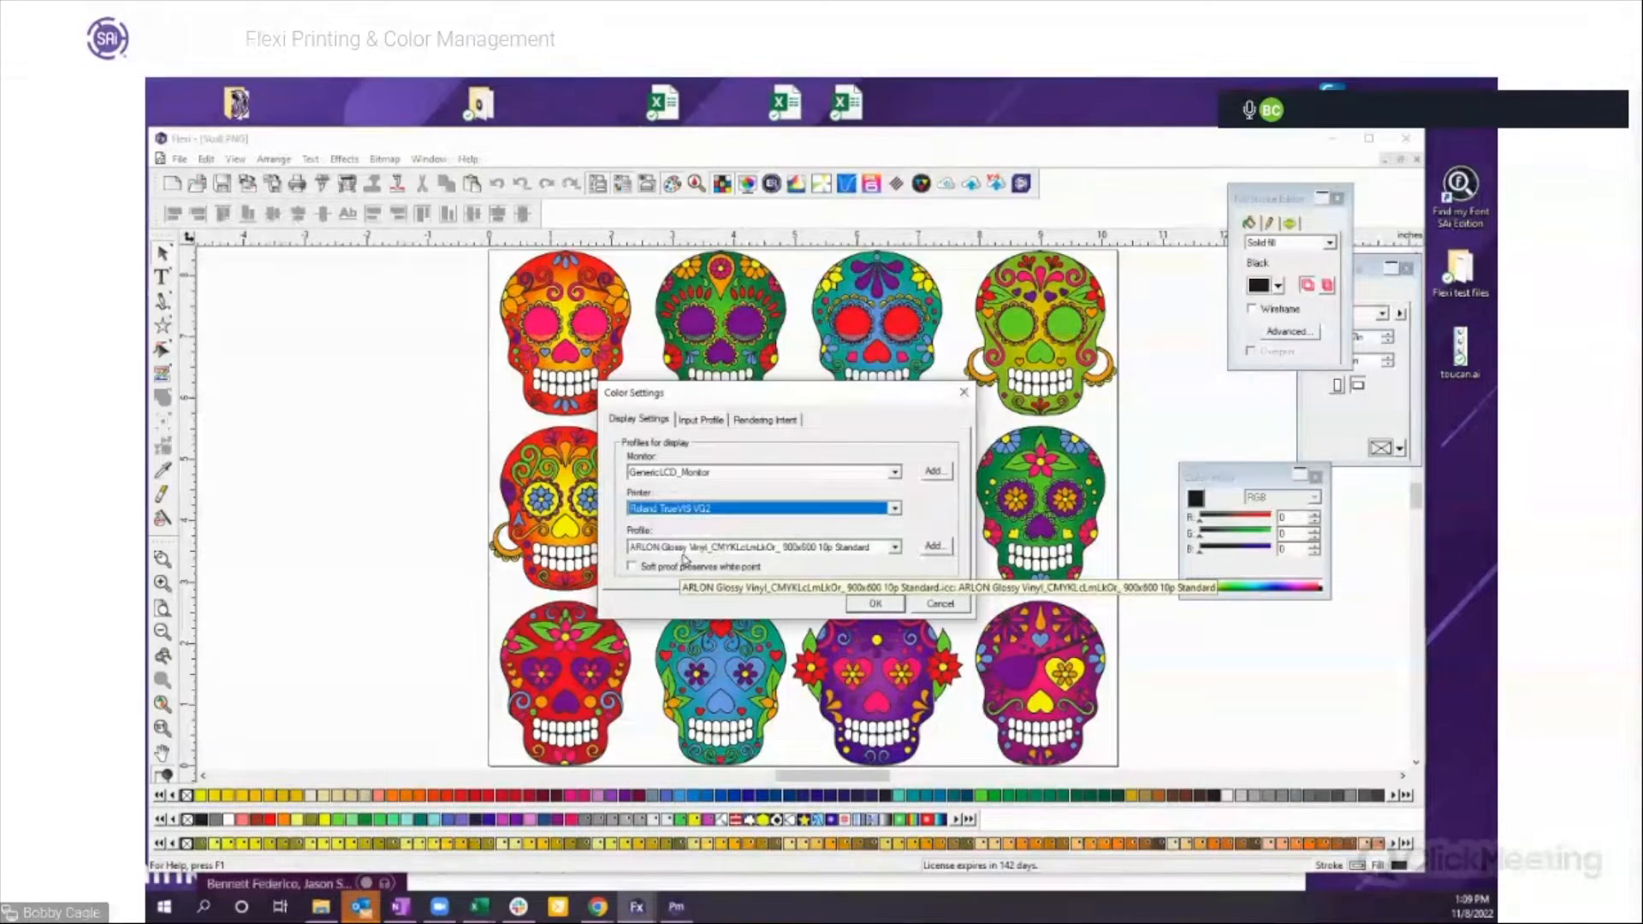
left_click(875, 603)
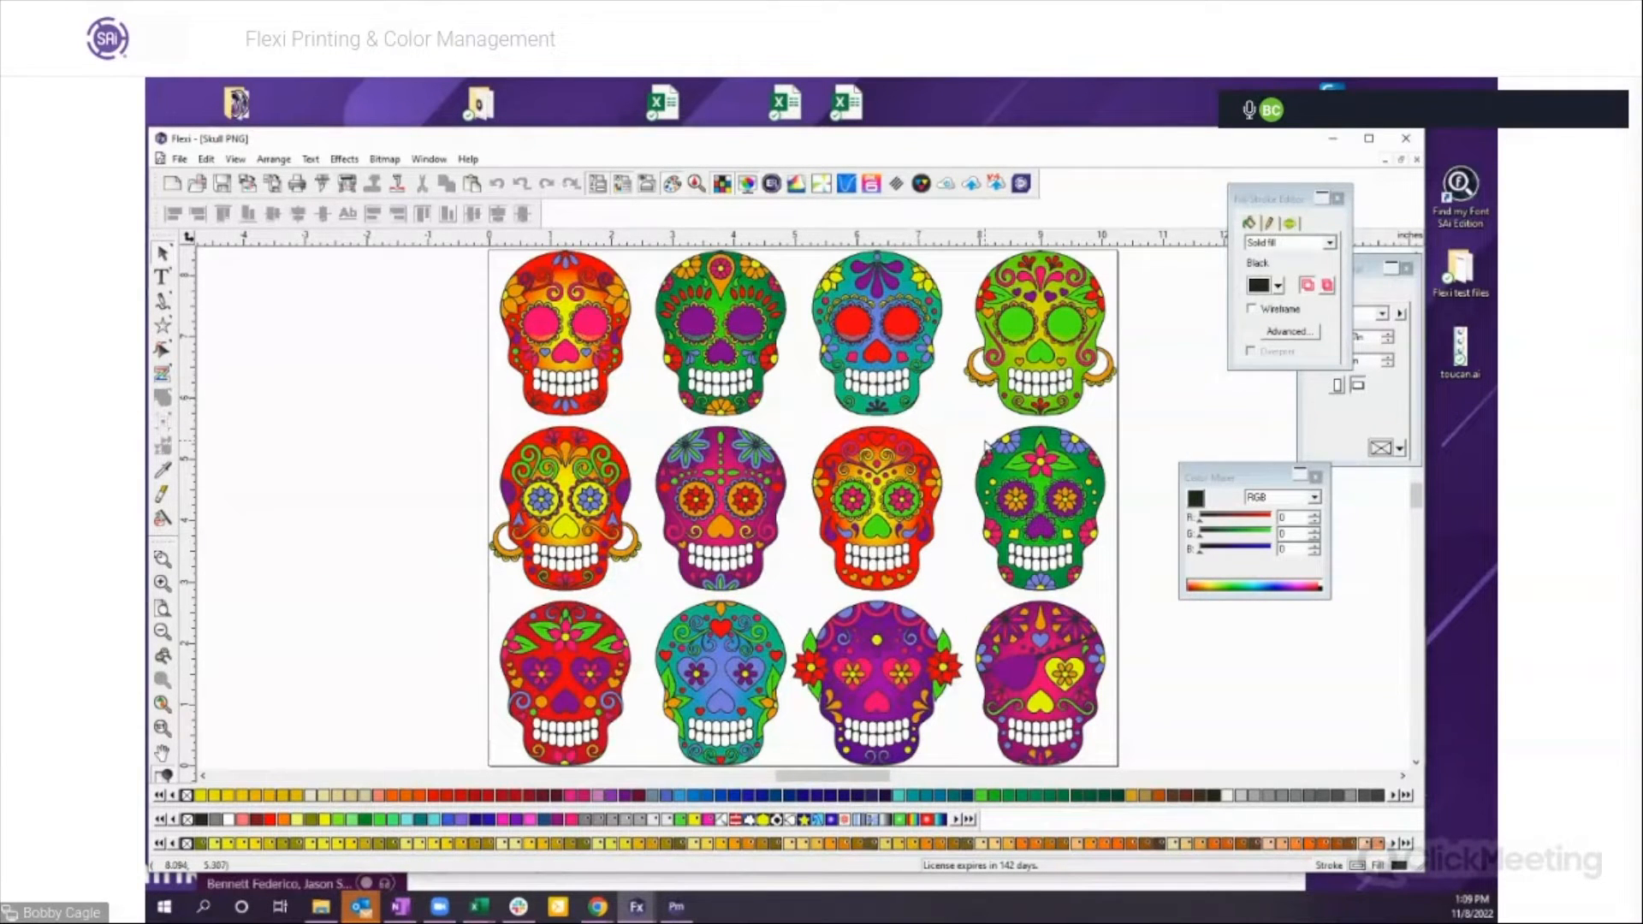
Step: Toggle the color-corrected display and examine the colors of the yellow-faced skull with earrings up close
left_click(748, 187)
left_click(163, 559)
left_click_drag(493, 443, 679, 528)
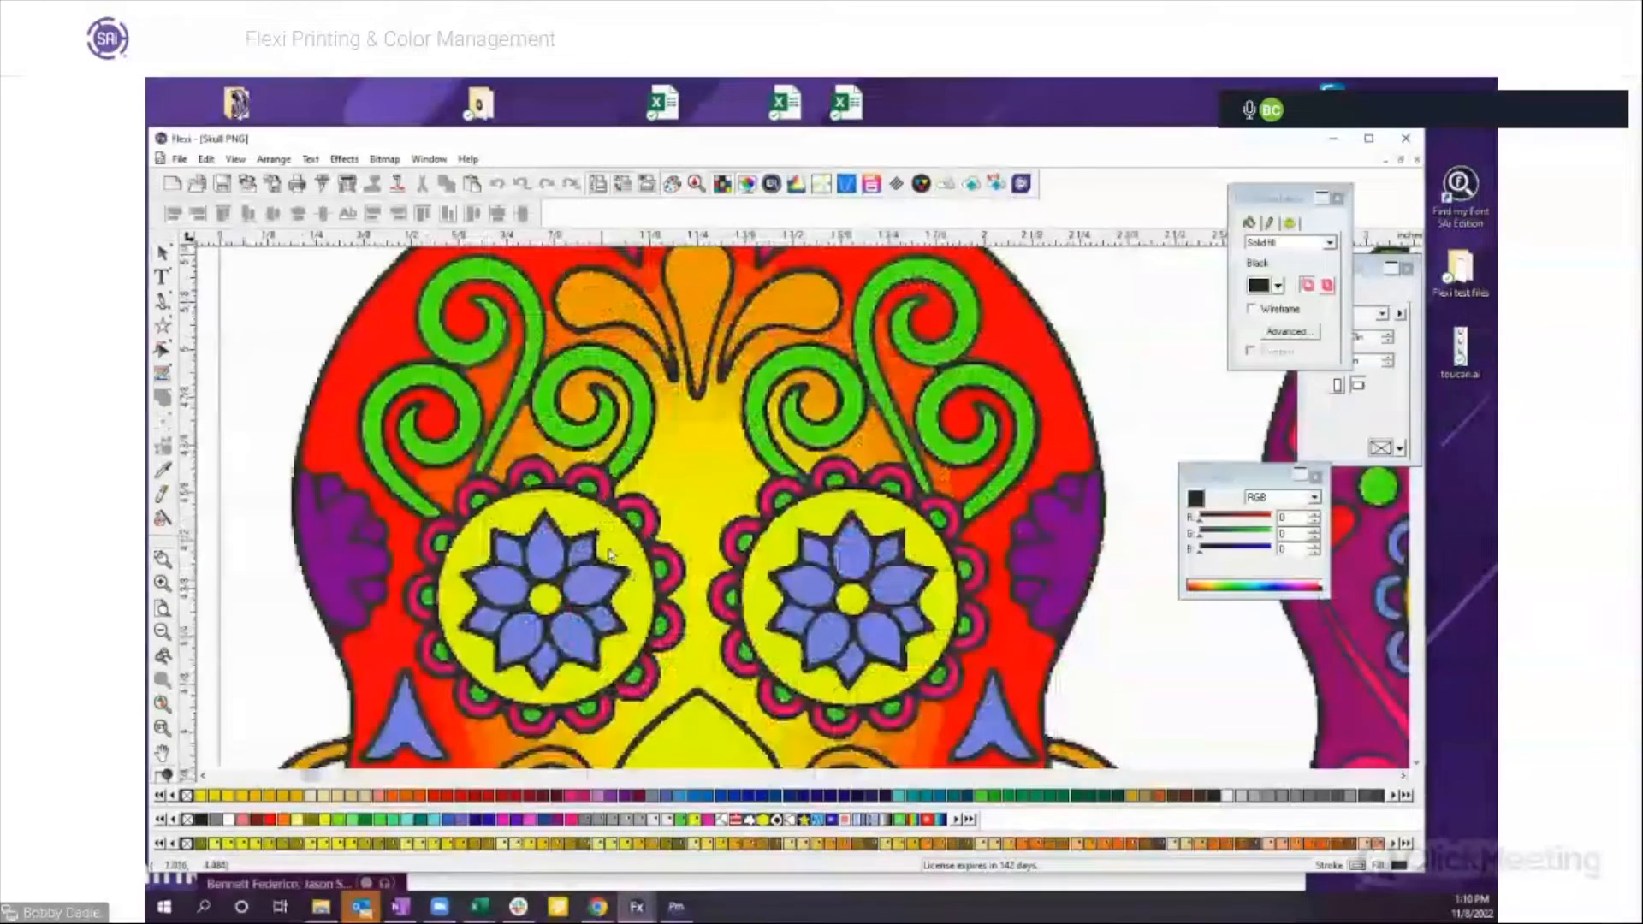
left_click(162, 633)
left_click(163, 633)
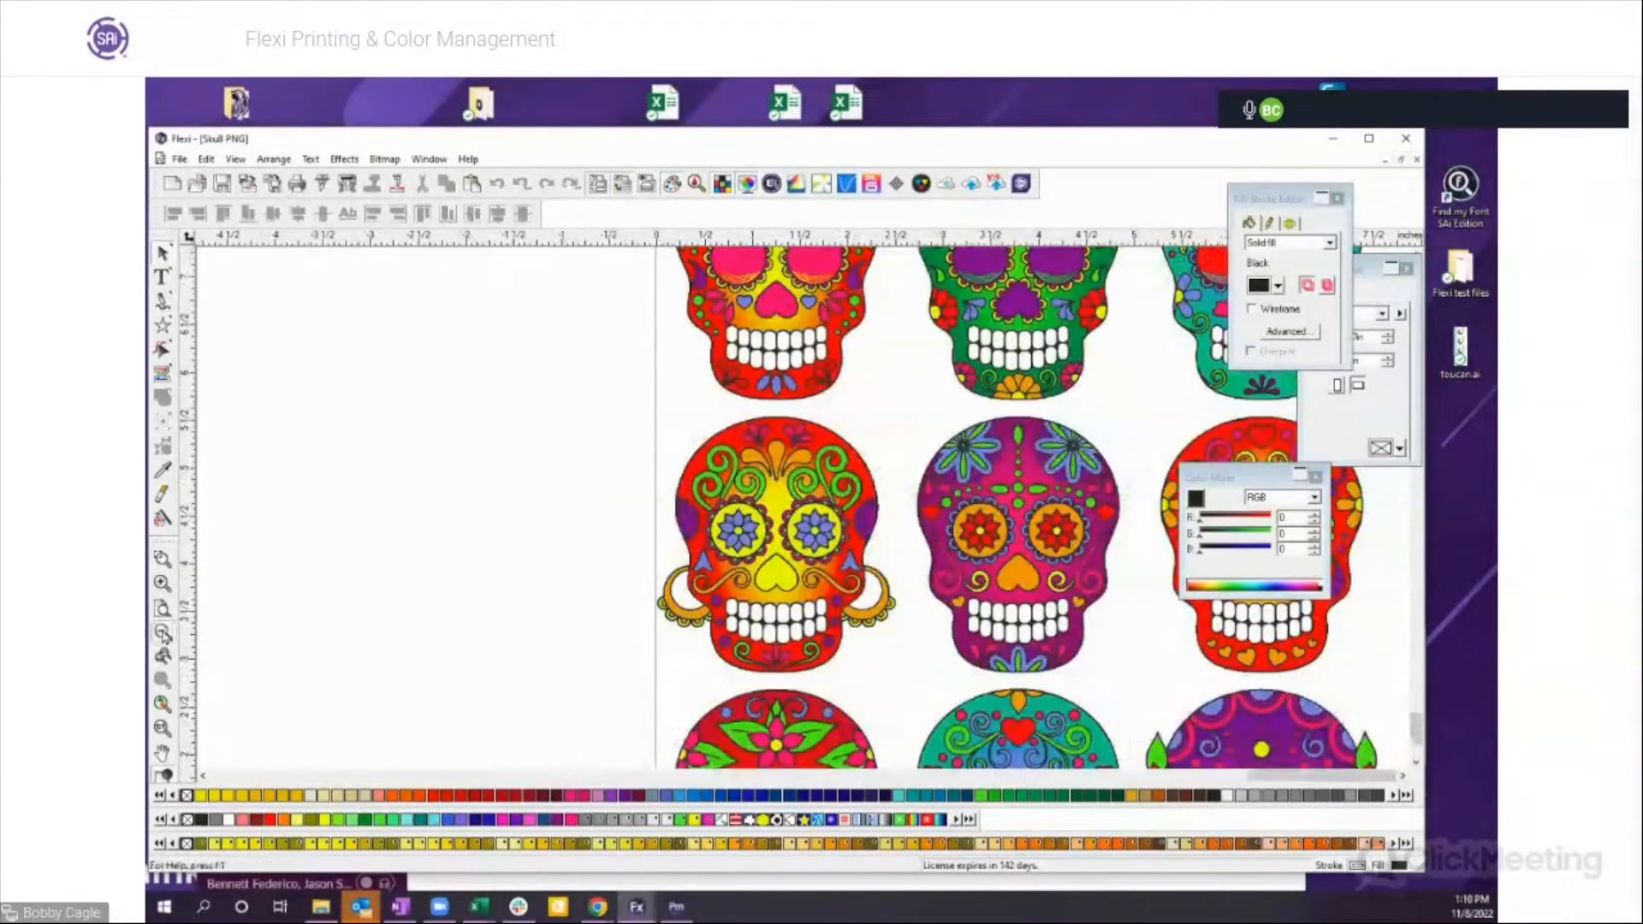
left_click(162, 634)
Step: Move the Color Mixer clear of the artwork and select the whole skull bitmap
left_click_drag(1239, 481, 1294, 489)
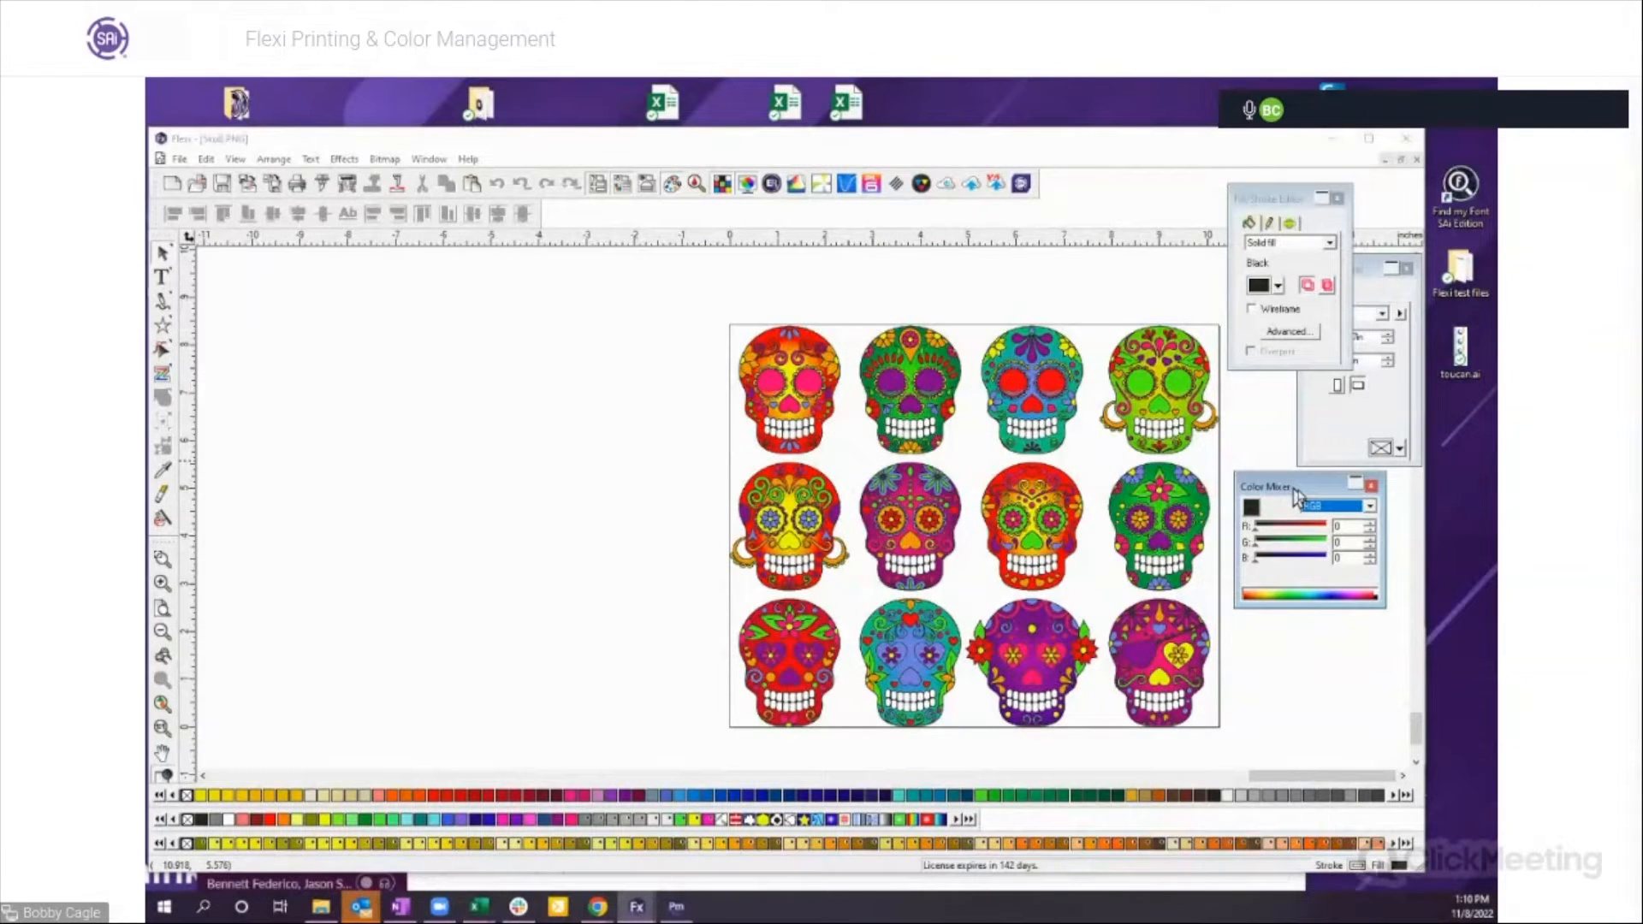
left_click_drag(1296, 497, 1325, 518)
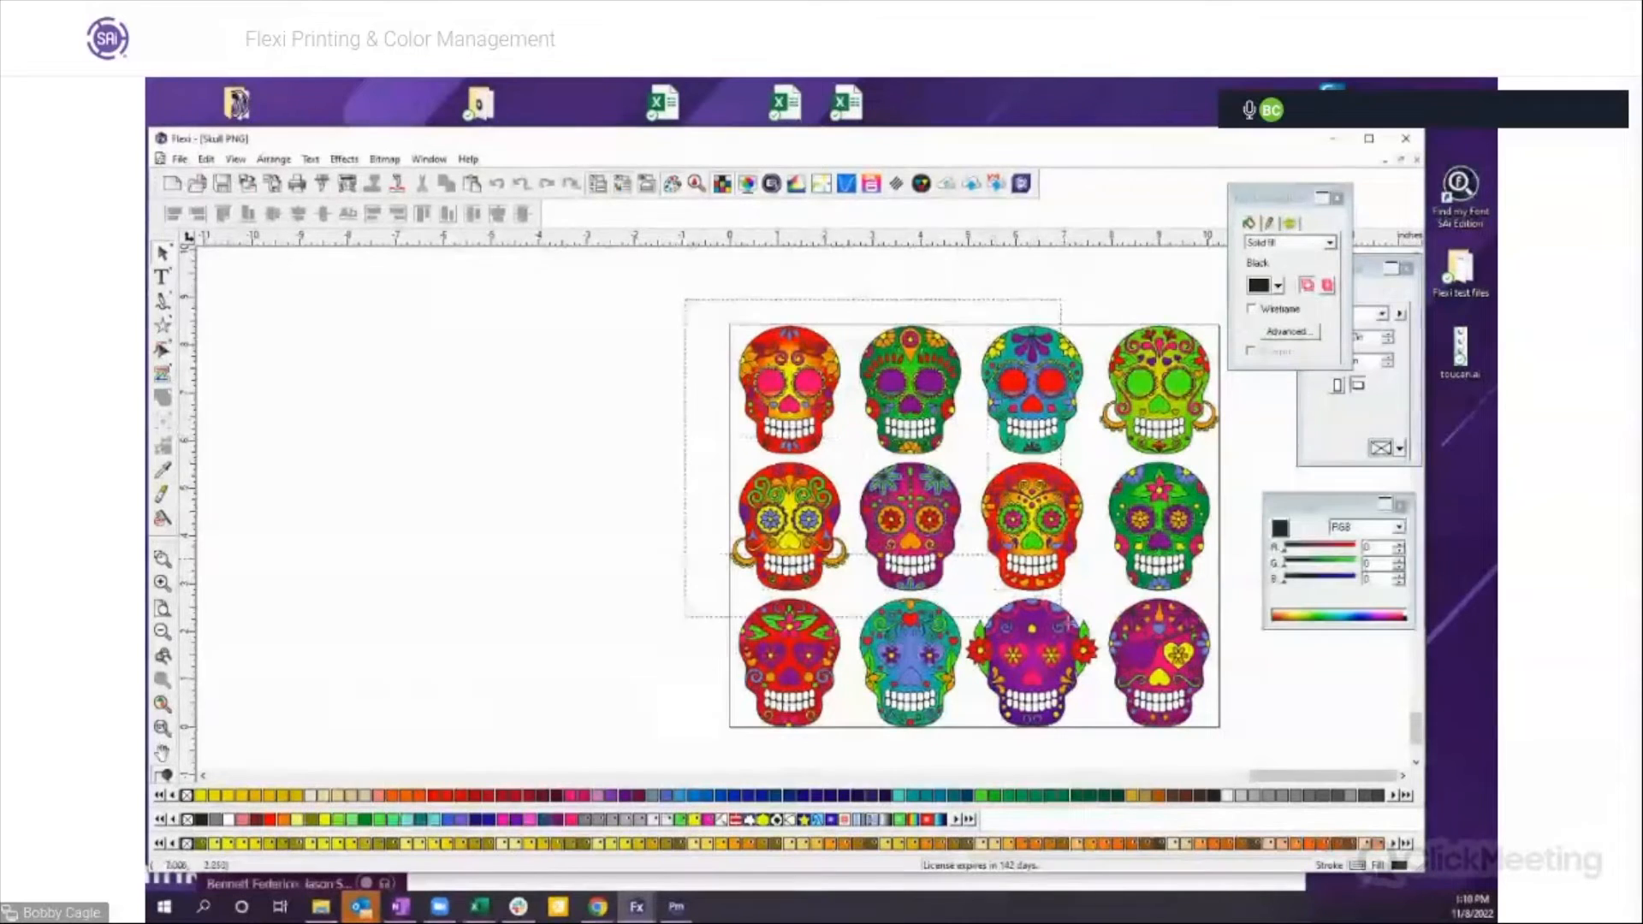
left_click(1070, 597)
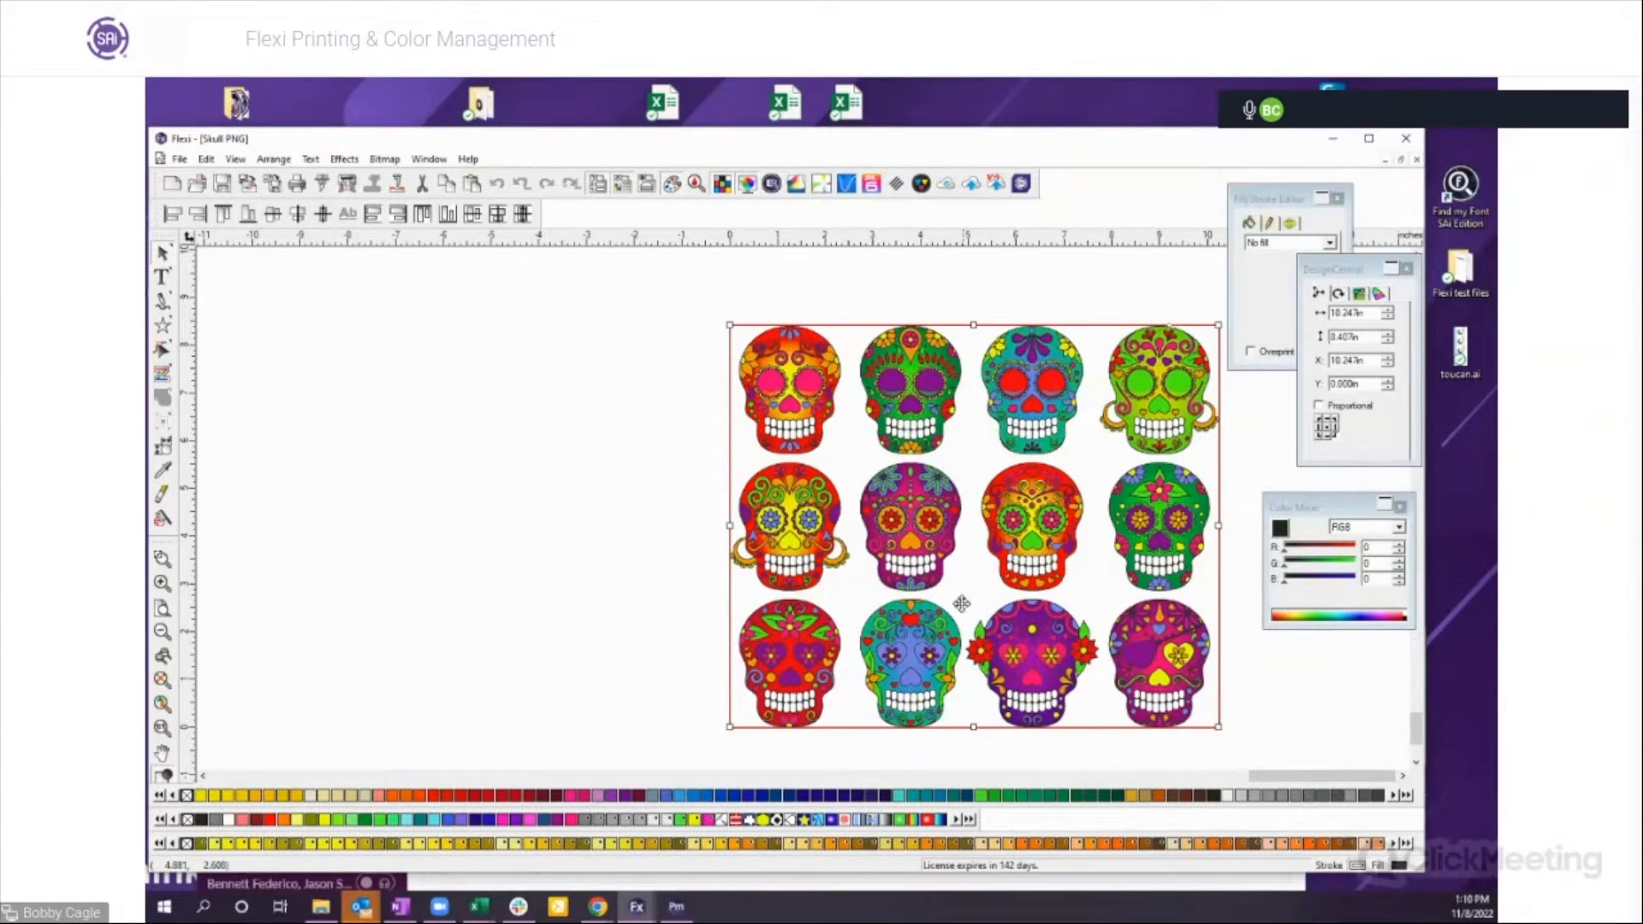
Step: Switch to Production Manager and view the job properties of the held Untitled.pdf job without changing them
left_click(676, 906)
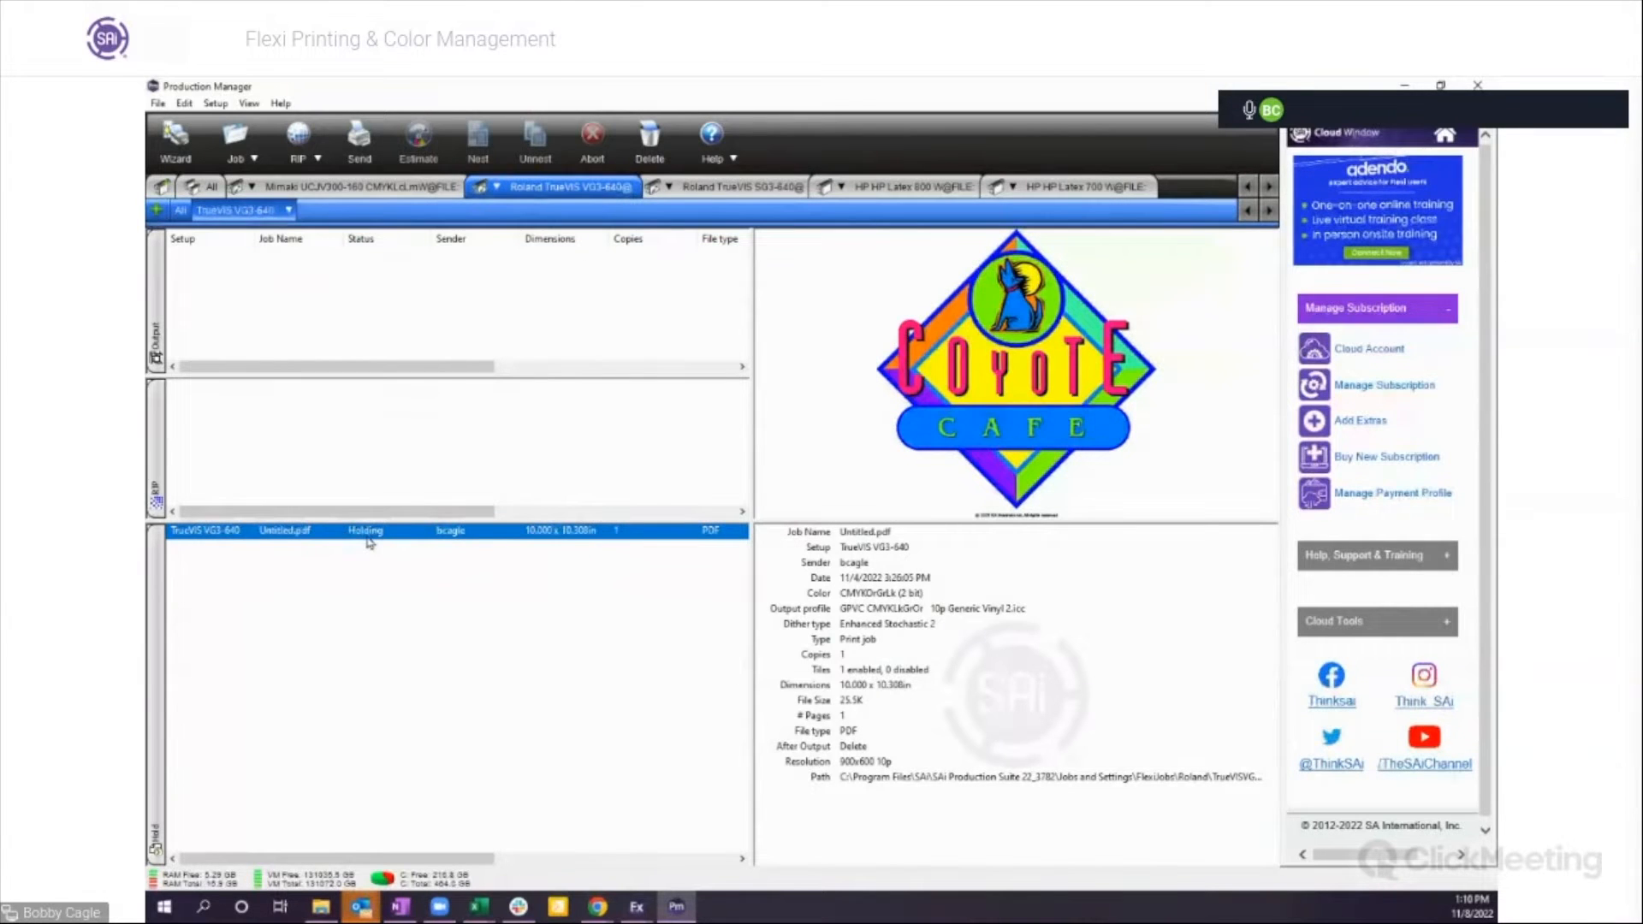
double_click(398, 537)
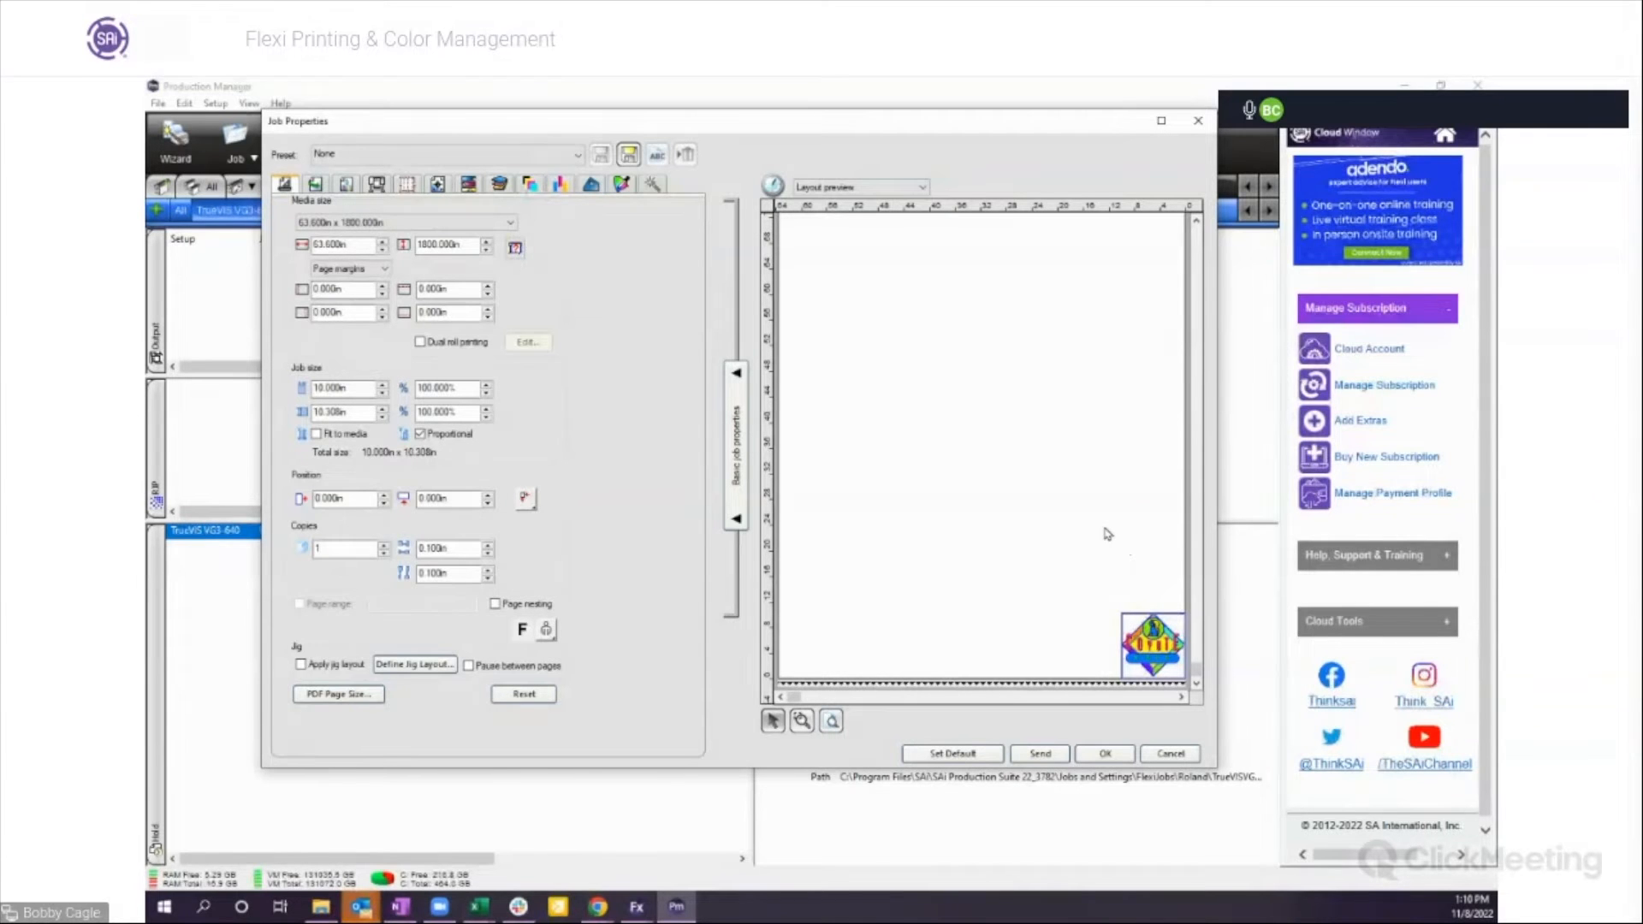
left_click_drag(478, 126, 459, 156)
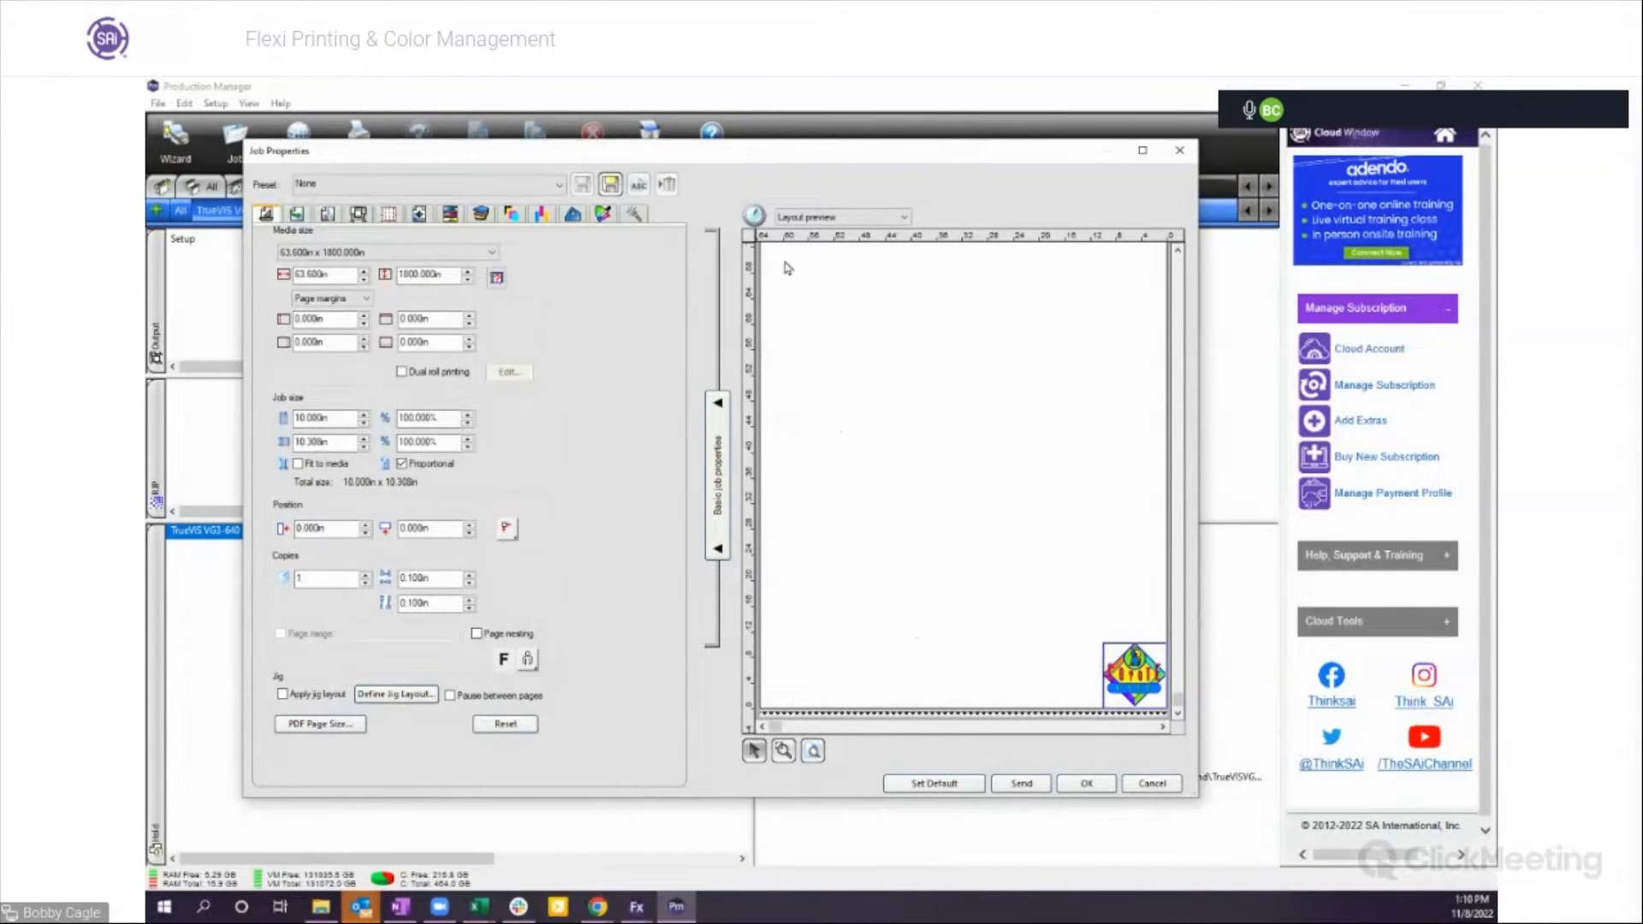
left_click(1152, 783)
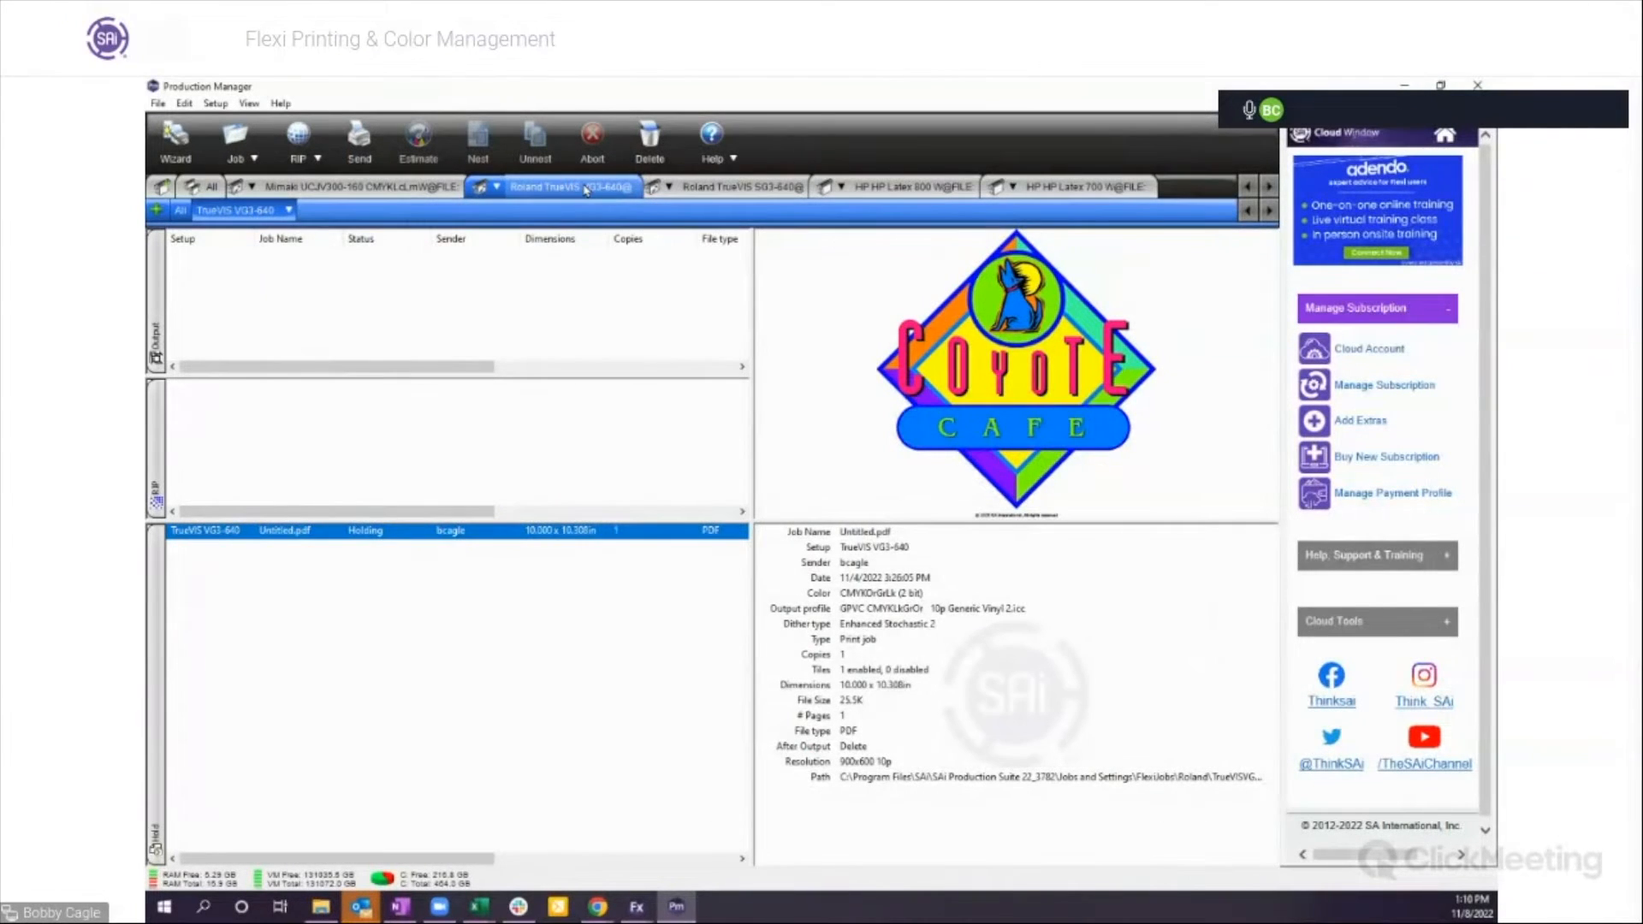
Step: Look through the Mimaki UCJV300-160, Roland SG3-640, HP Latex 800 W and 700 W queues, returning to the Roland TrueVIS VG3-640 queue
left_click(342, 188)
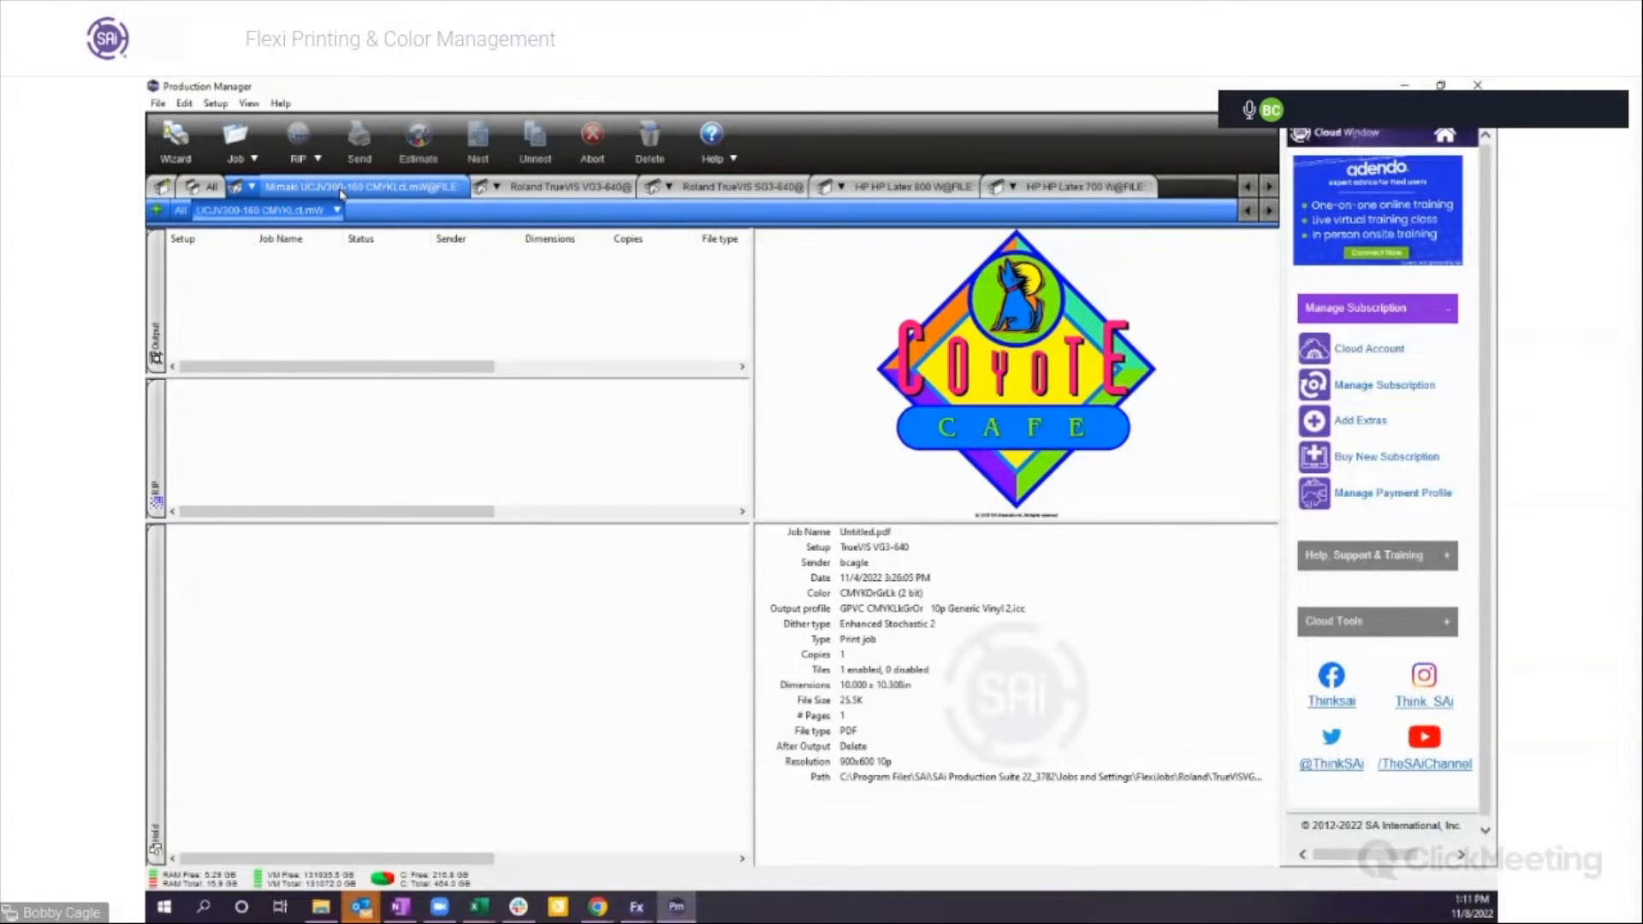
left_click(742, 187)
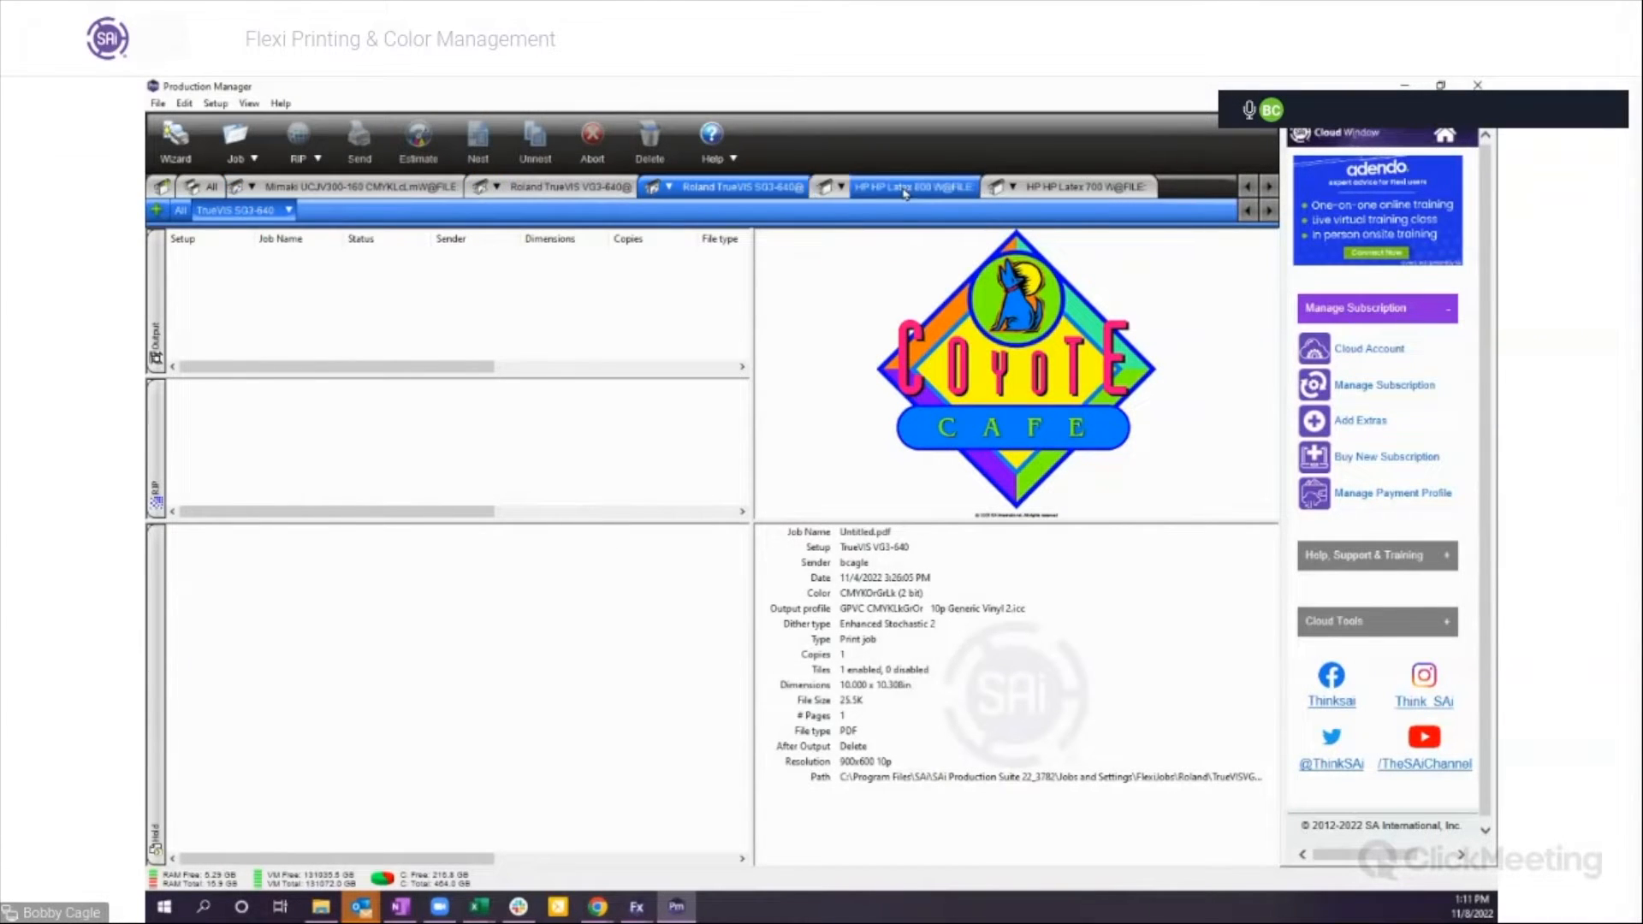
left_click(904, 190)
left_click(1074, 188)
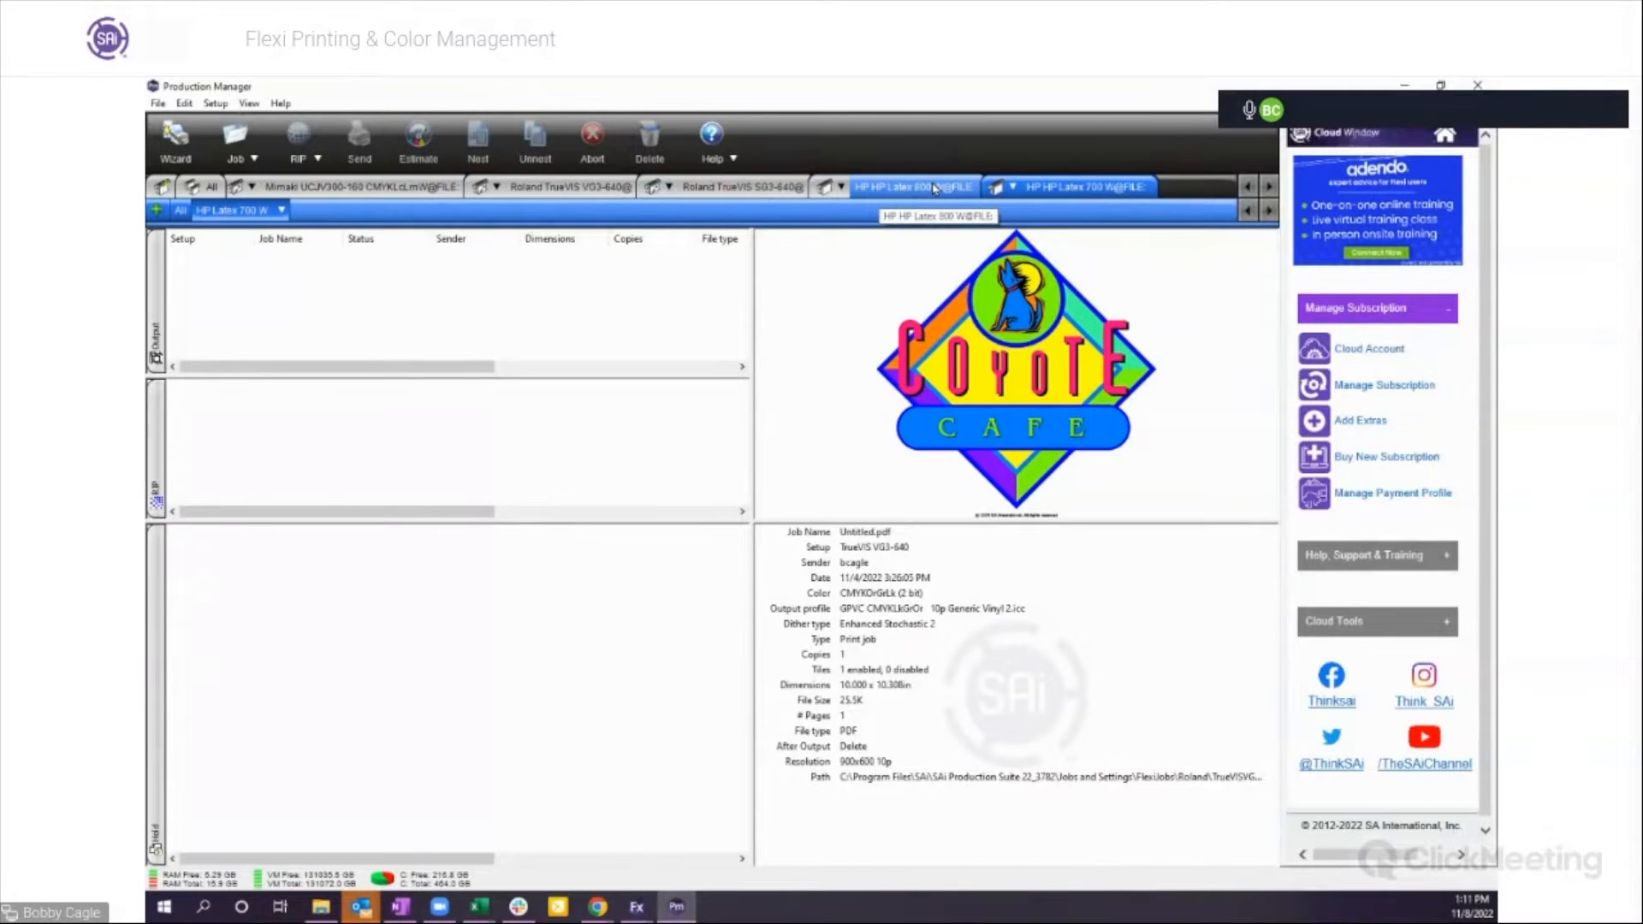
left_click(560, 186)
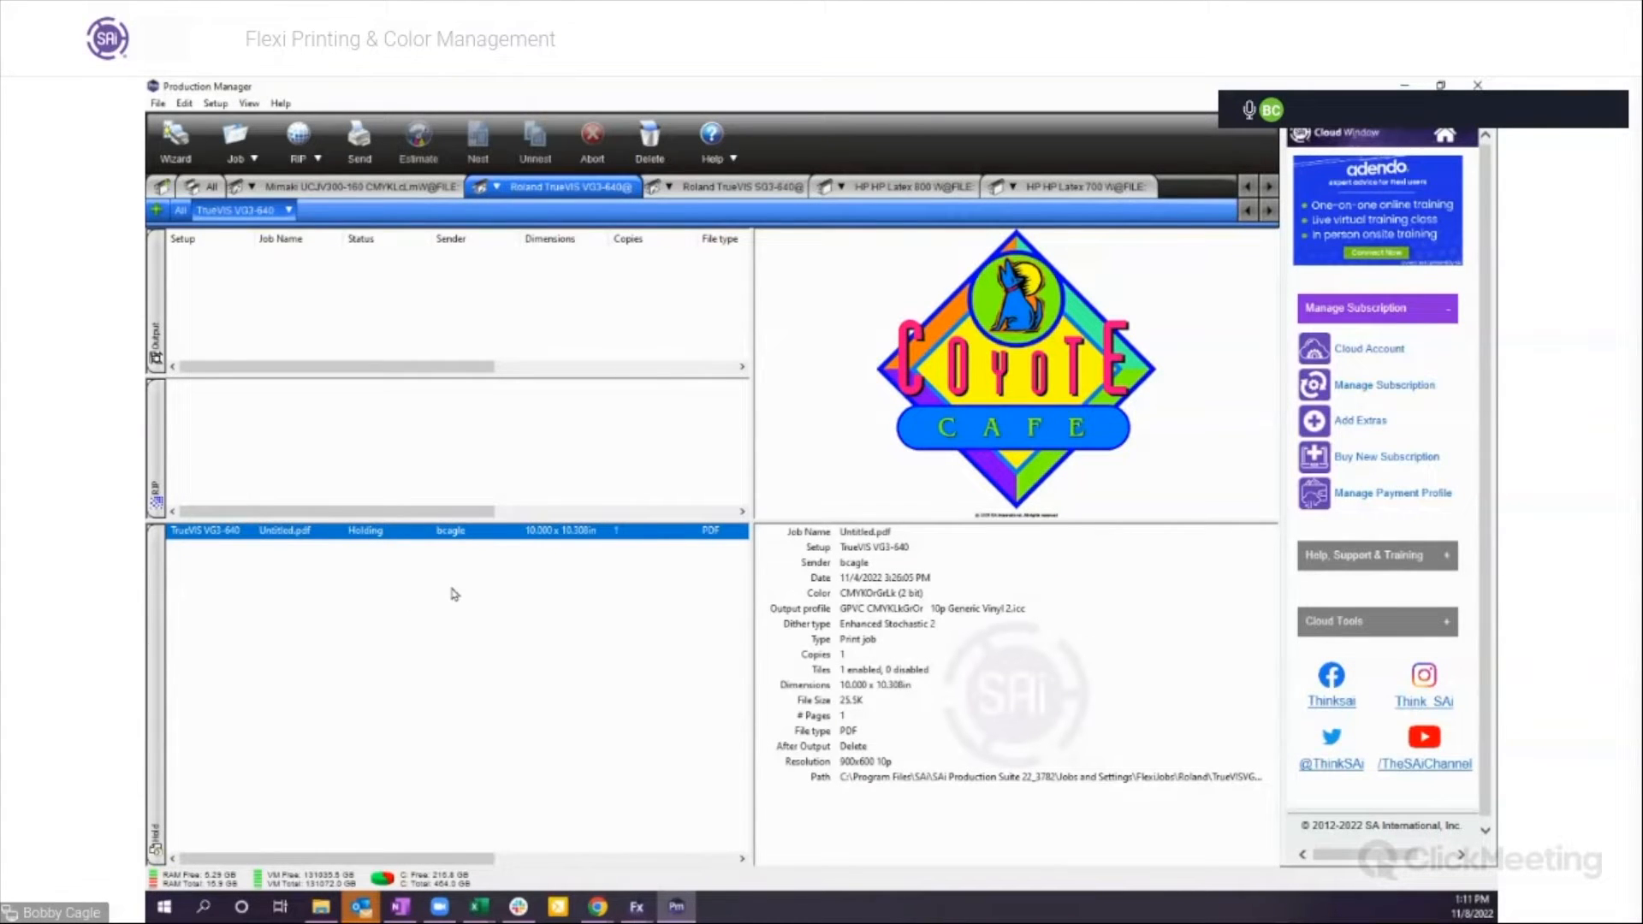
Step: Open the default job properties of the TrueVIS VG3-640 setup and set its after-output action to Hold
left_click(287, 210)
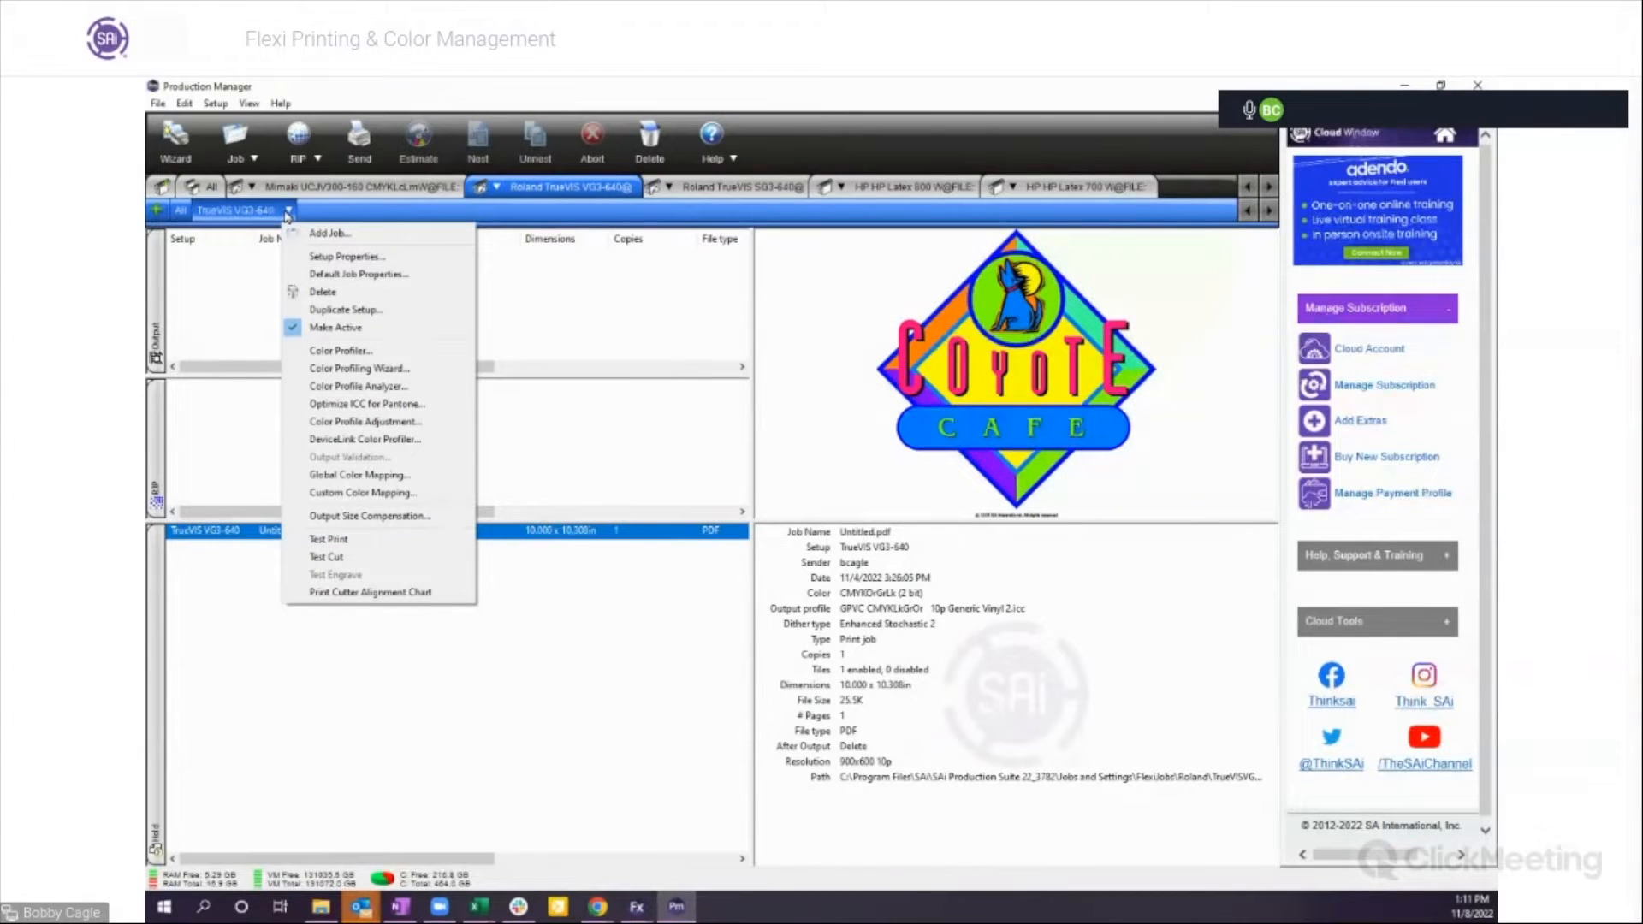
left_click(364, 276)
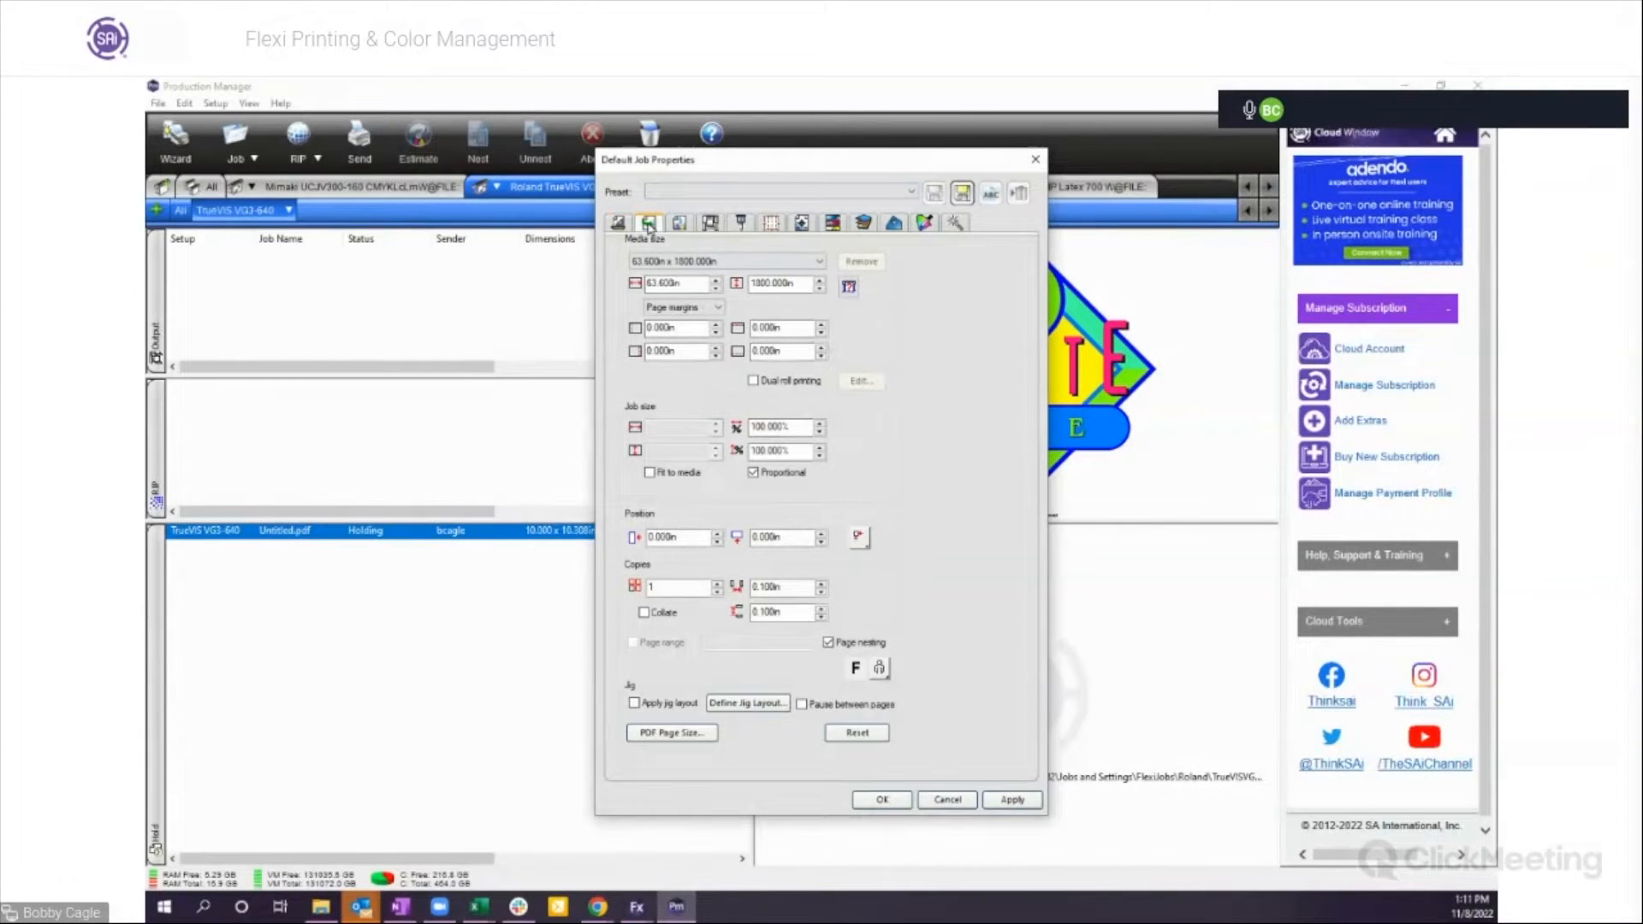
left_click(650, 224)
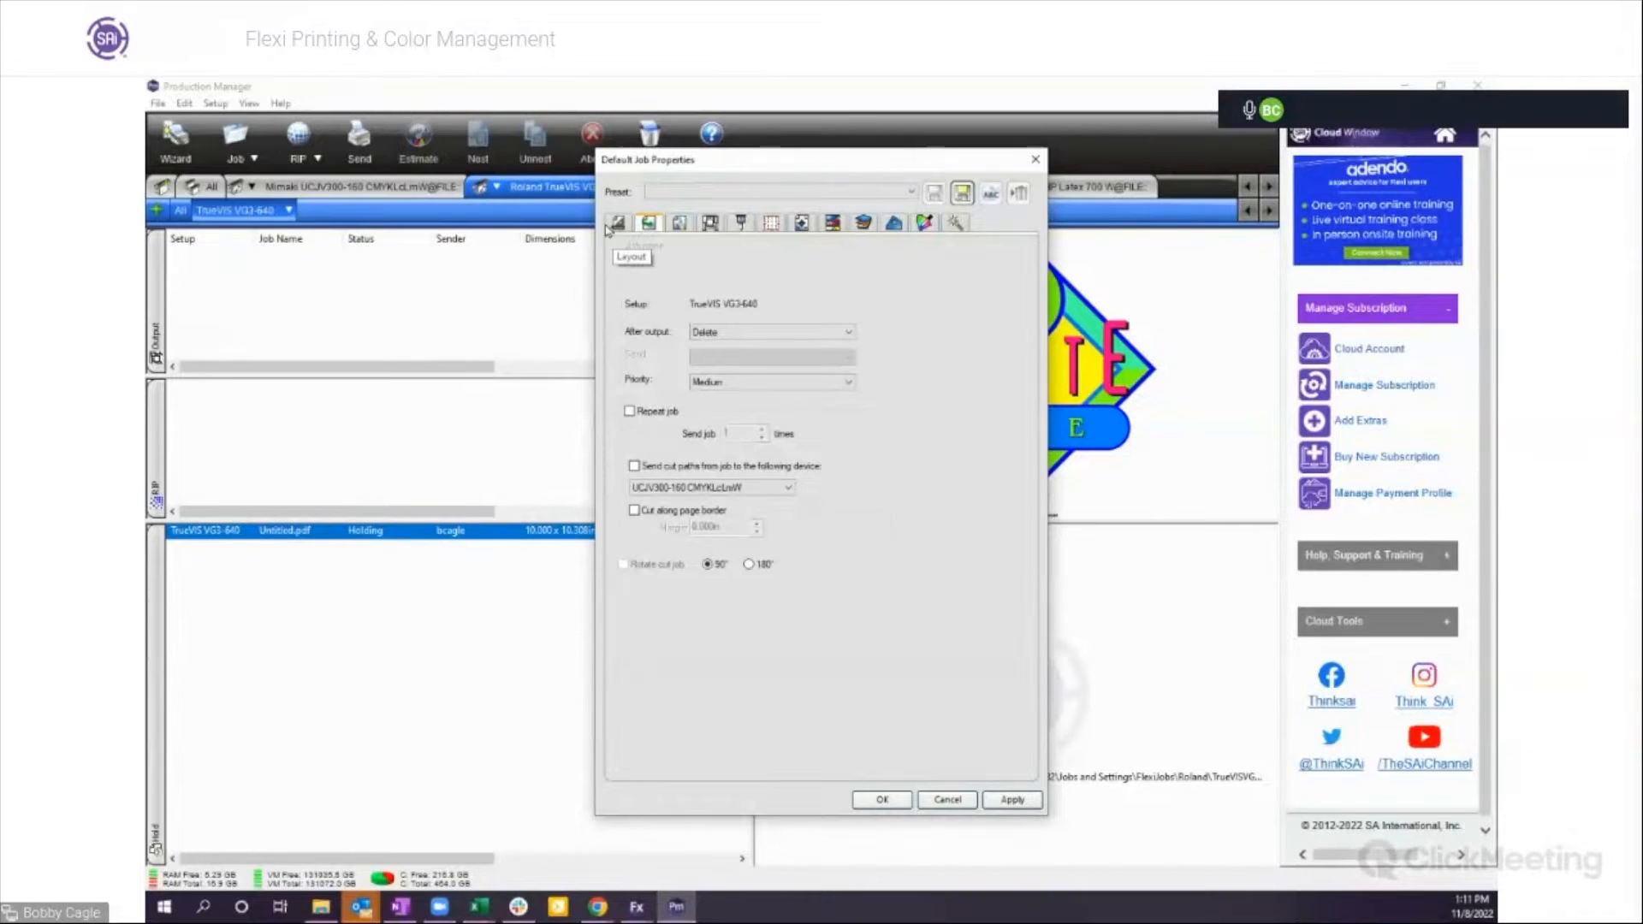
left_click(723, 334)
left_click(702, 357)
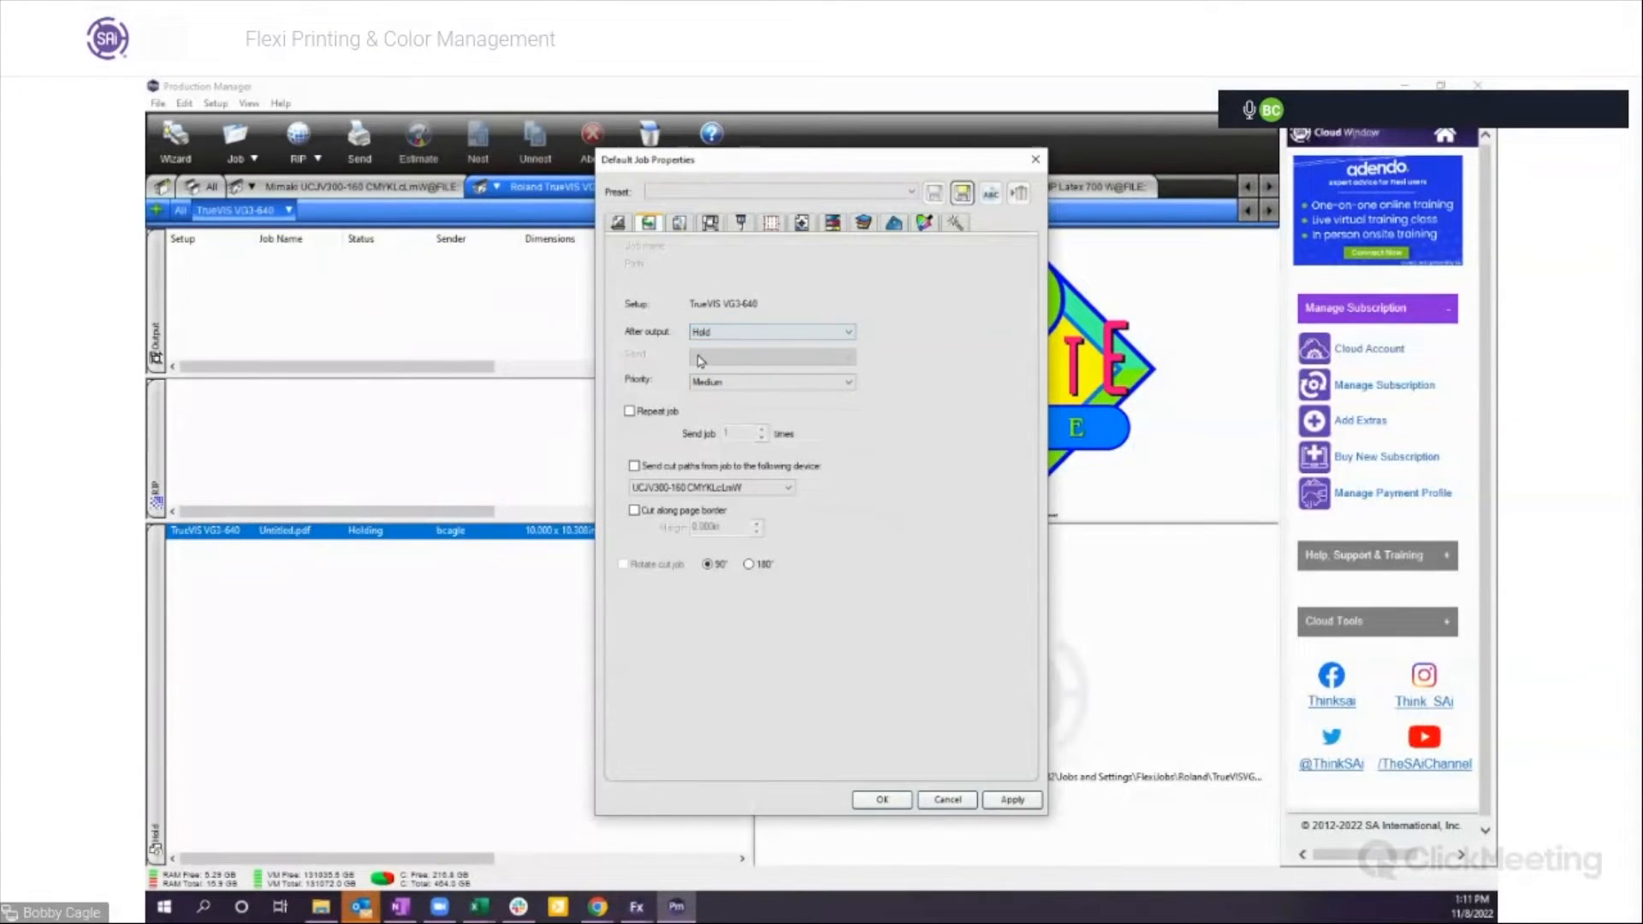
Step: Set the setup's default color correction to No color correction and move the dialog clear of the job preview
left_click(680, 224)
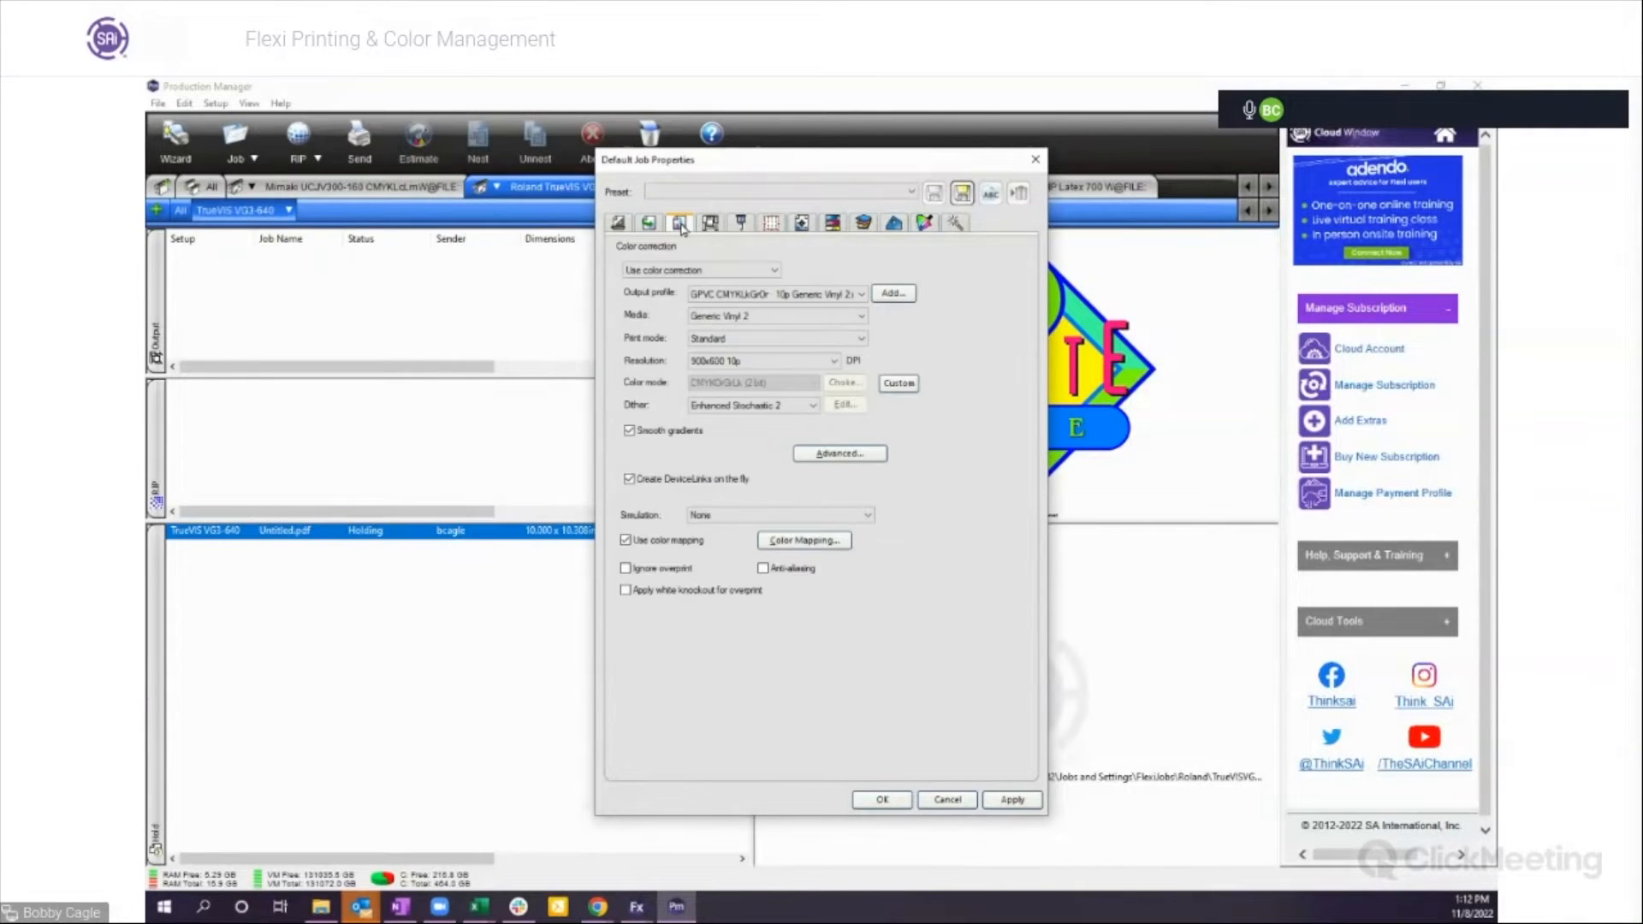
left_click(779, 270)
left_click(702, 291)
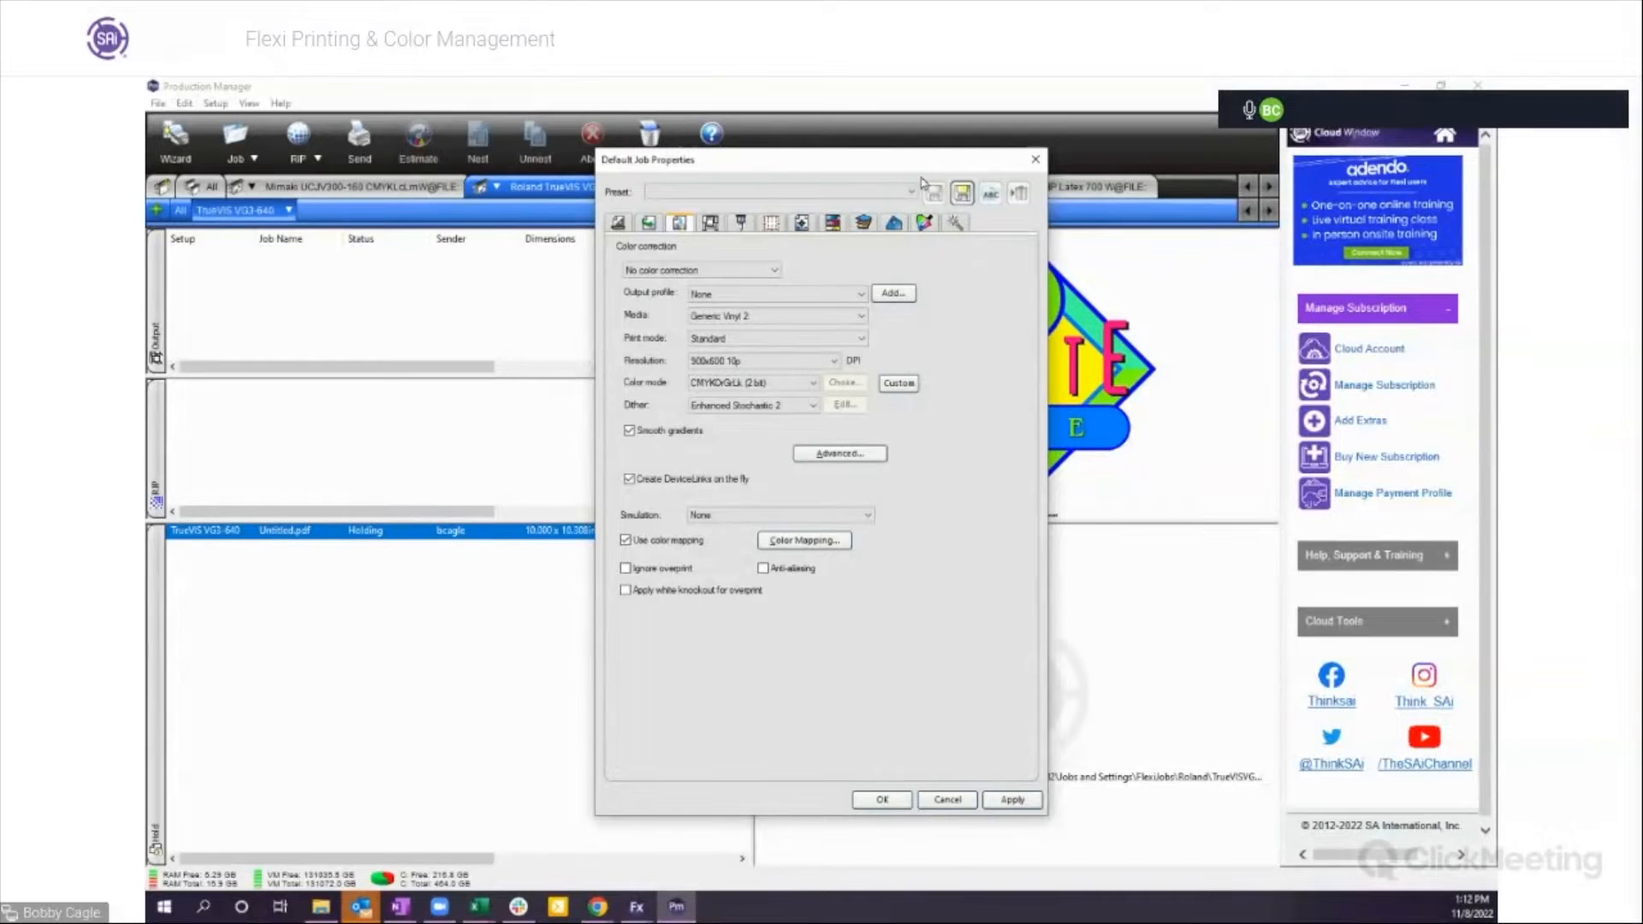
left_click_drag(893, 176, 709, 183)
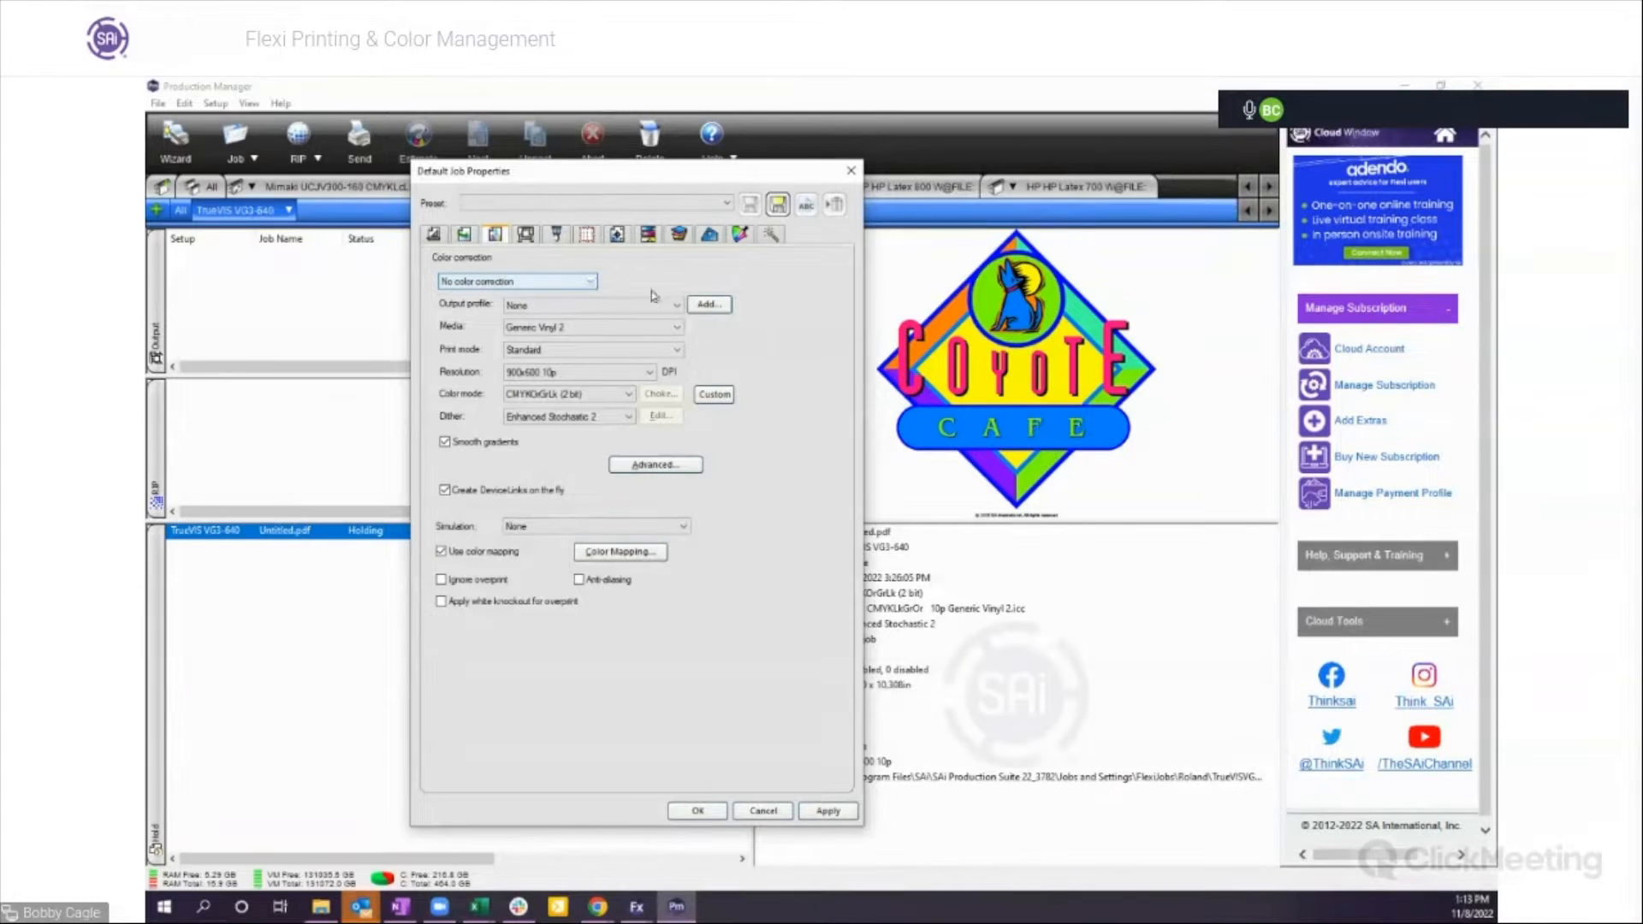
Step: Set the default color correction to Use color correction and look through the available output profiles without choosing another
left_click(591, 282)
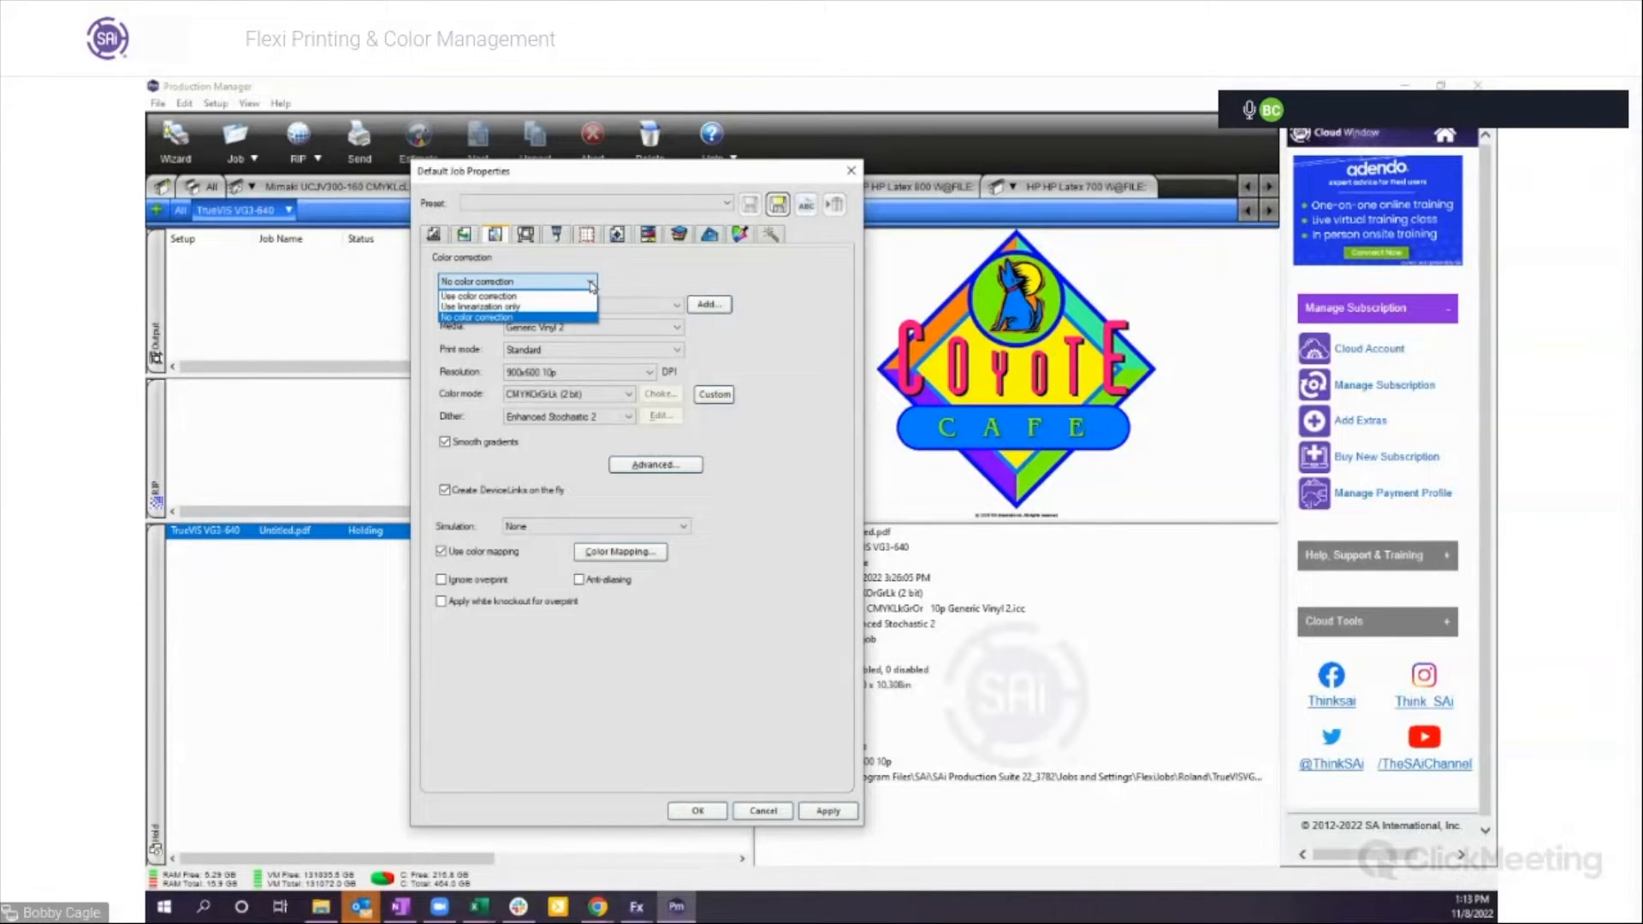
left_click(470, 297)
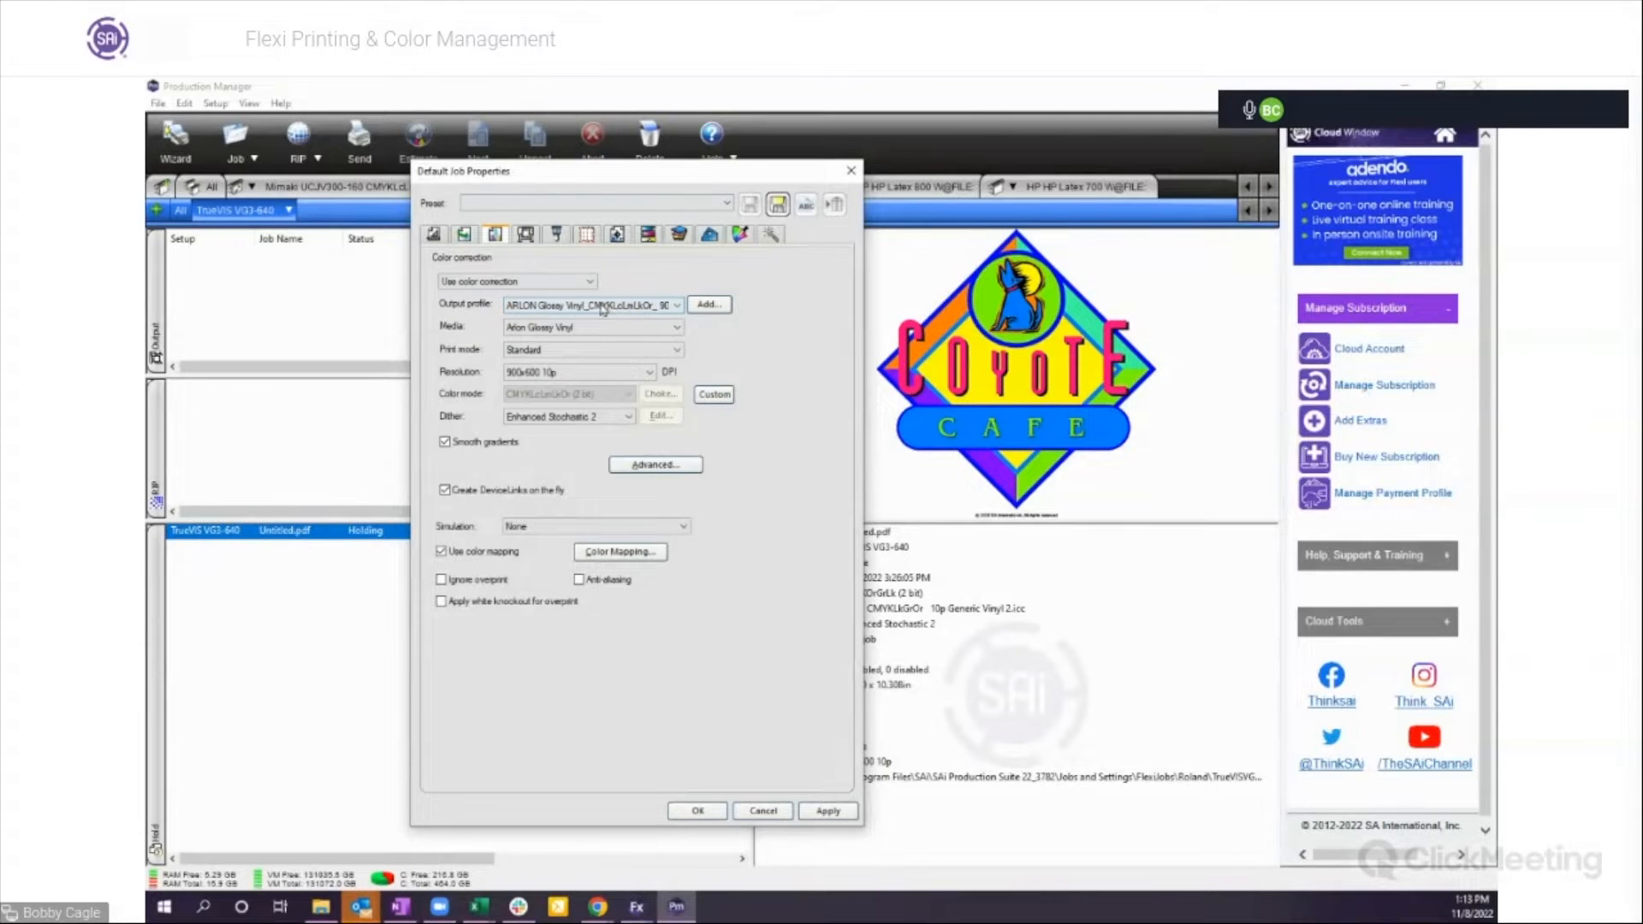
left_click(677, 306)
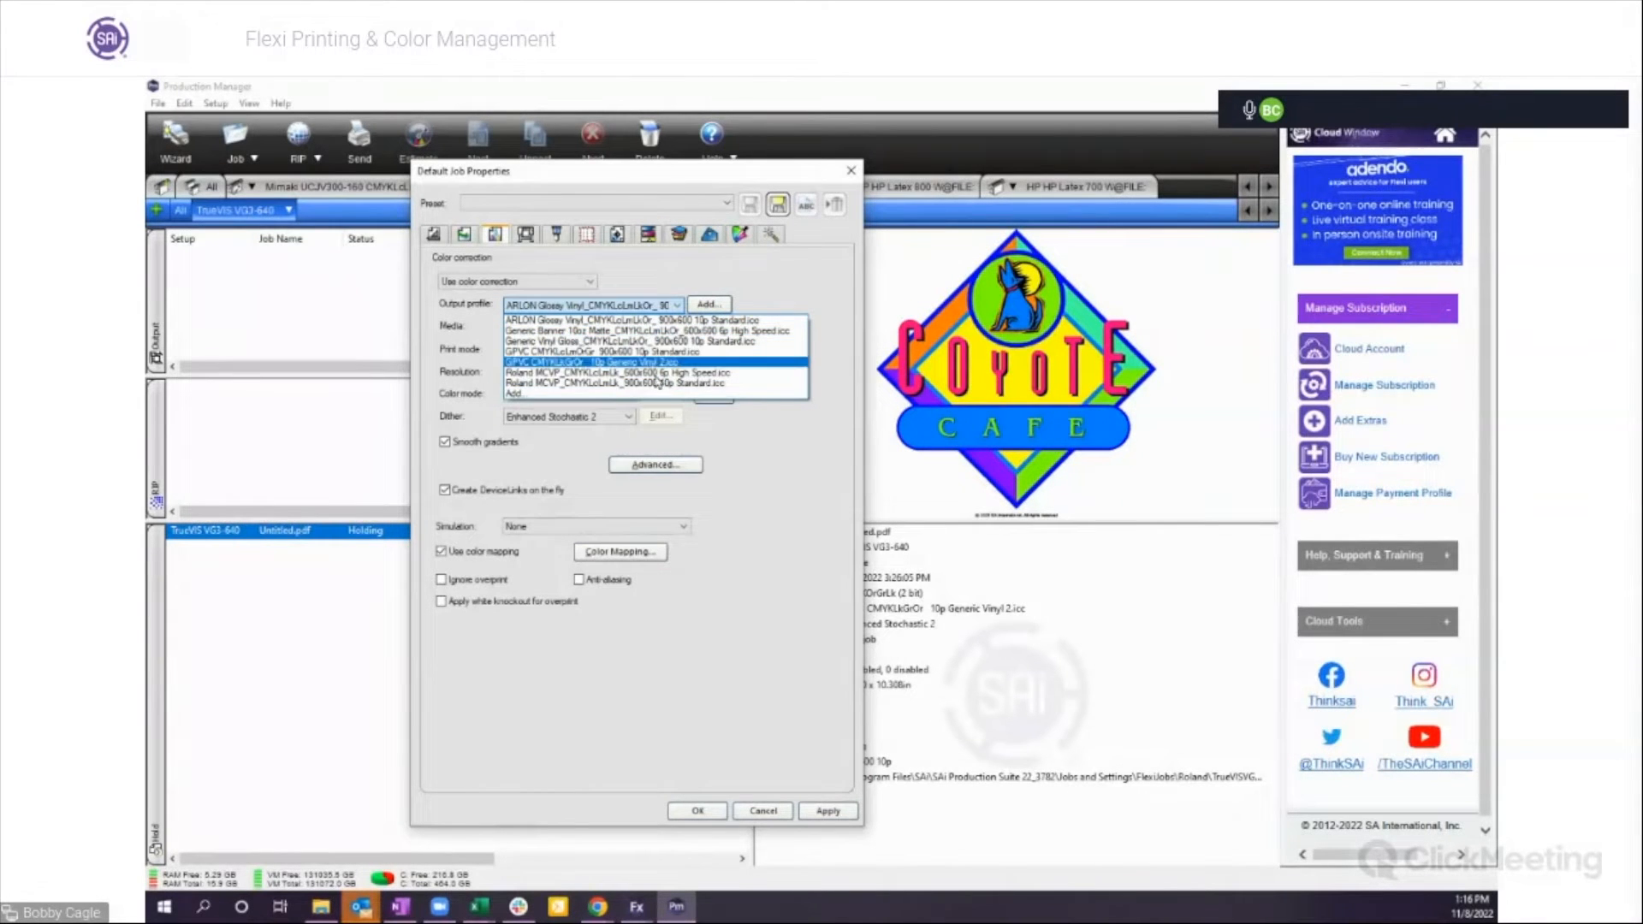
left_click(795, 437)
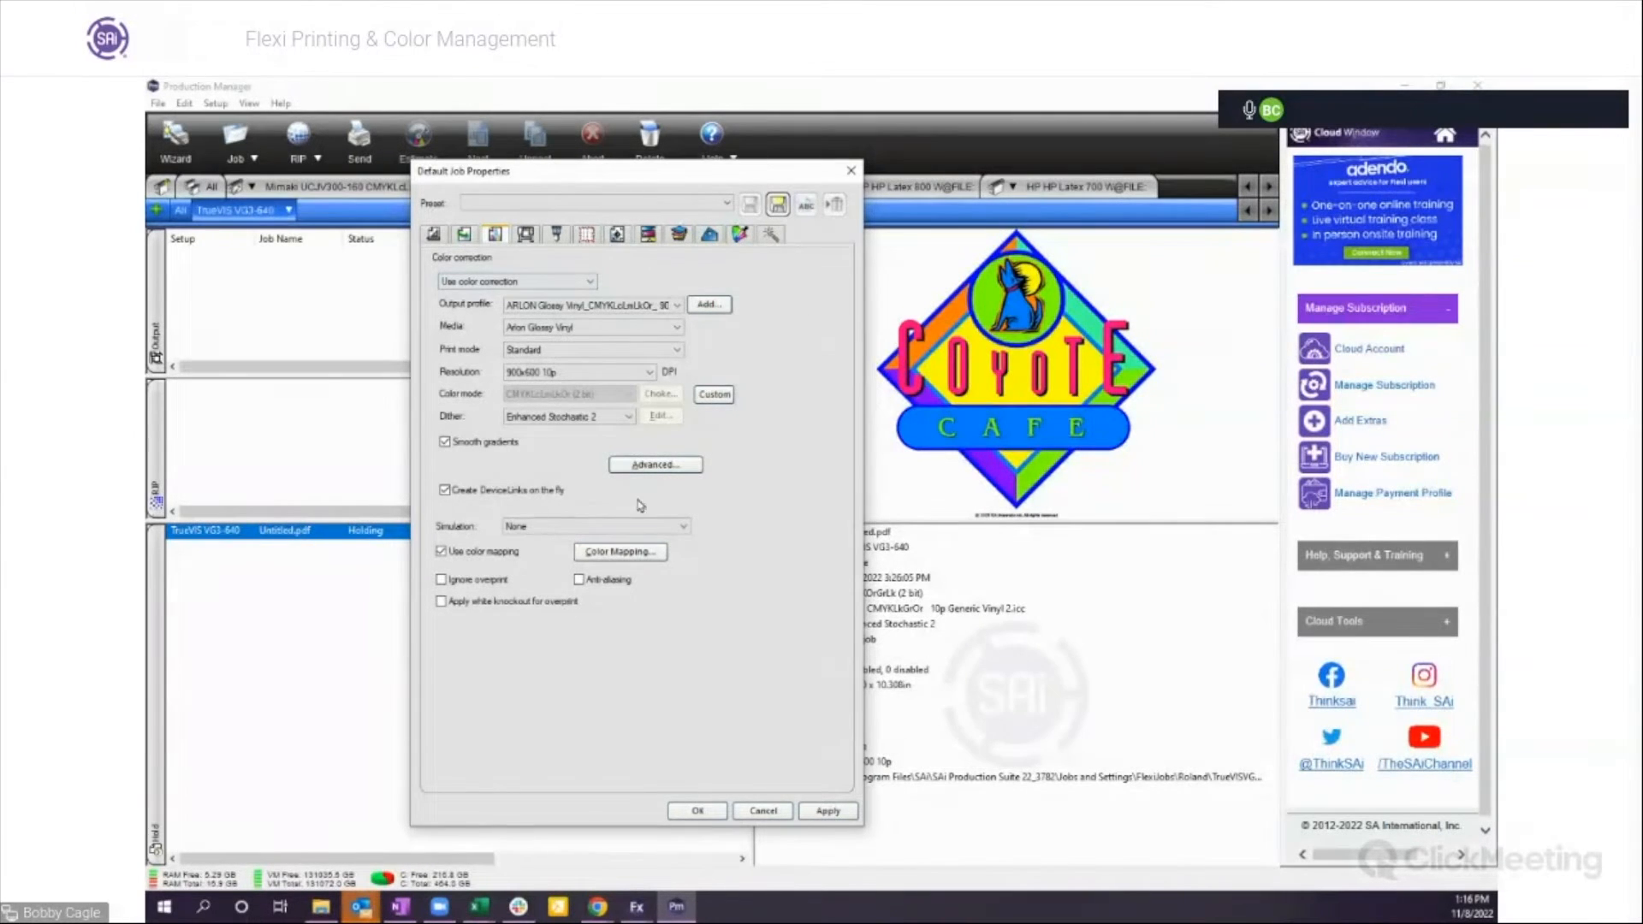
Step: View the default printer options such as print direction and heater settings, and discard all changes to the default job properties
left_click(525, 234)
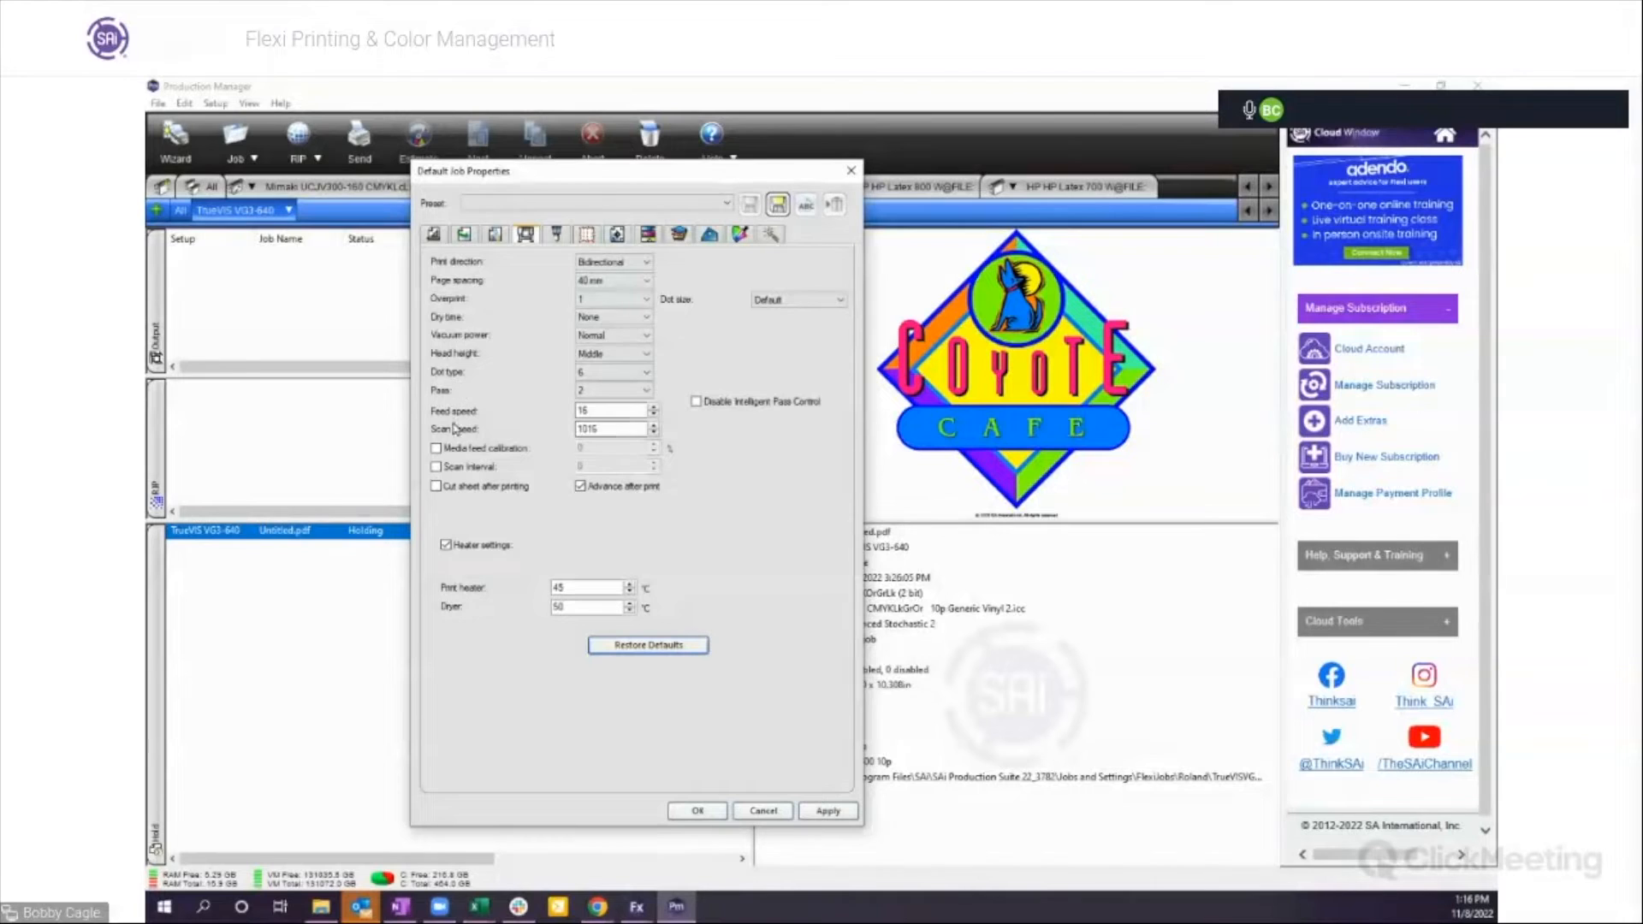
left_click(499, 237)
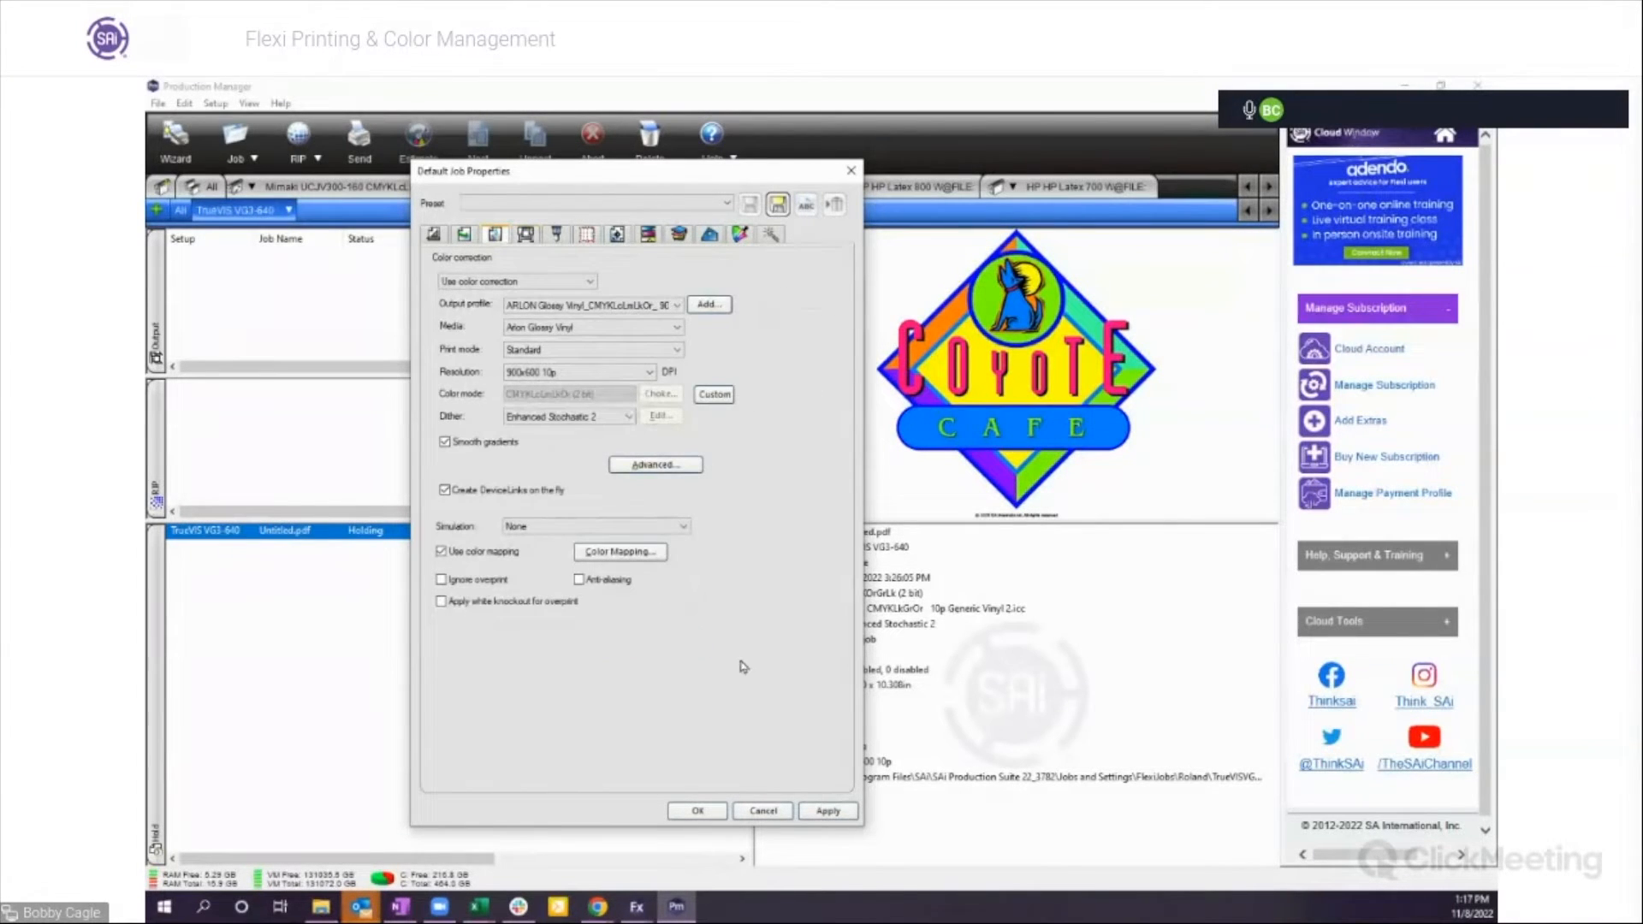
left_click(777, 813)
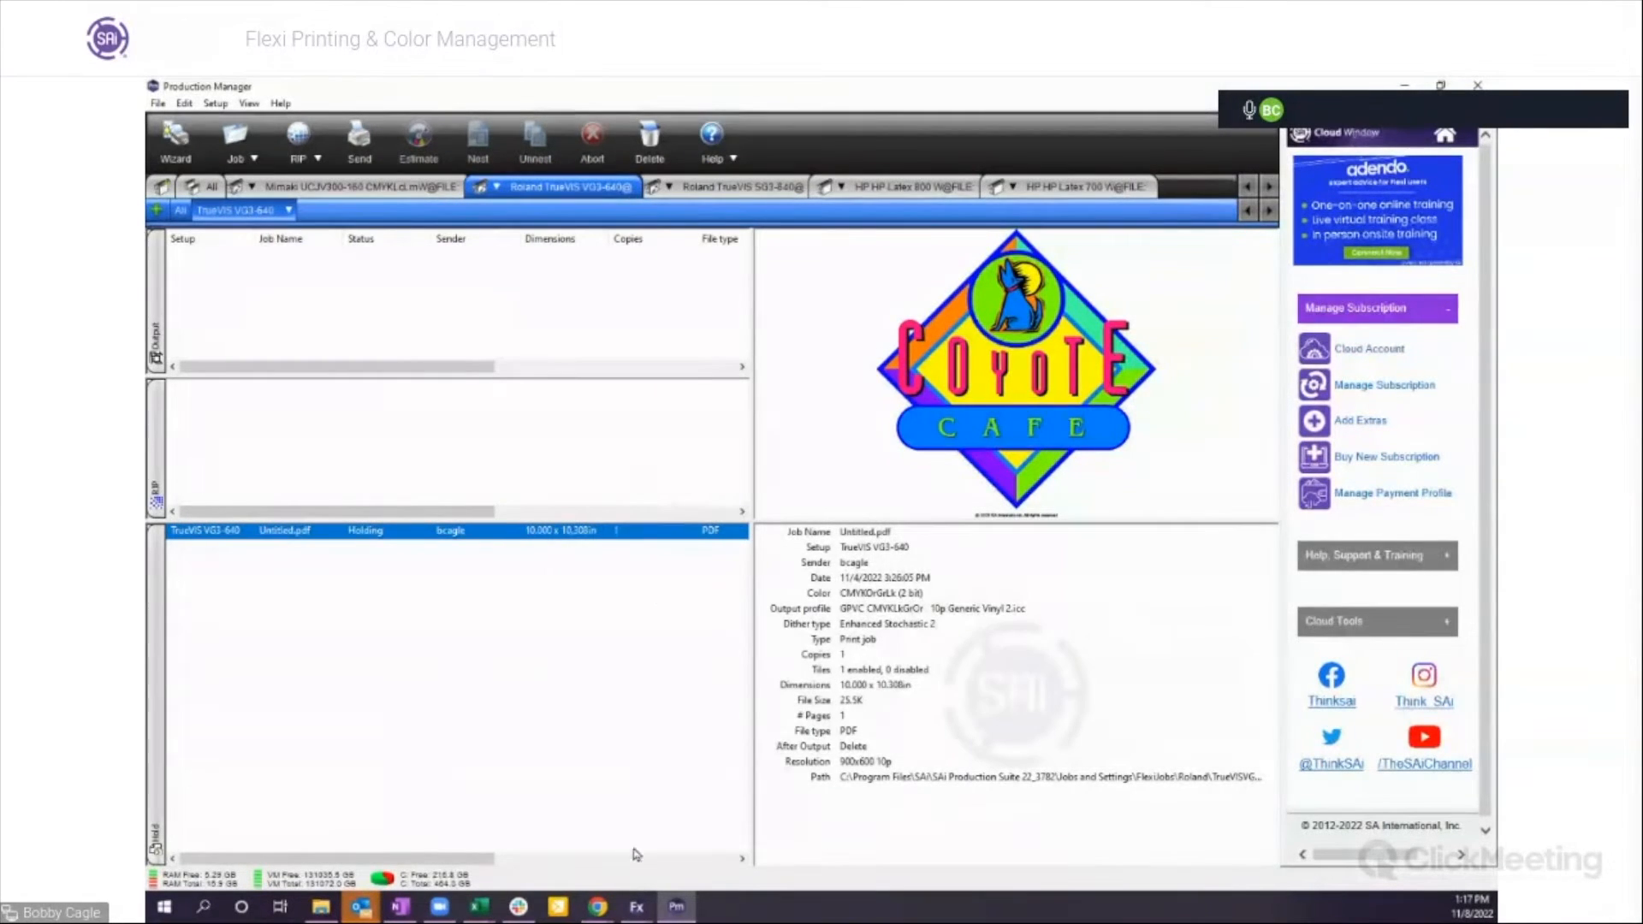
Step: Switch to the Skull PNG document in Flexi and view its RIP and Print settings without sending the job
left_click(647, 909)
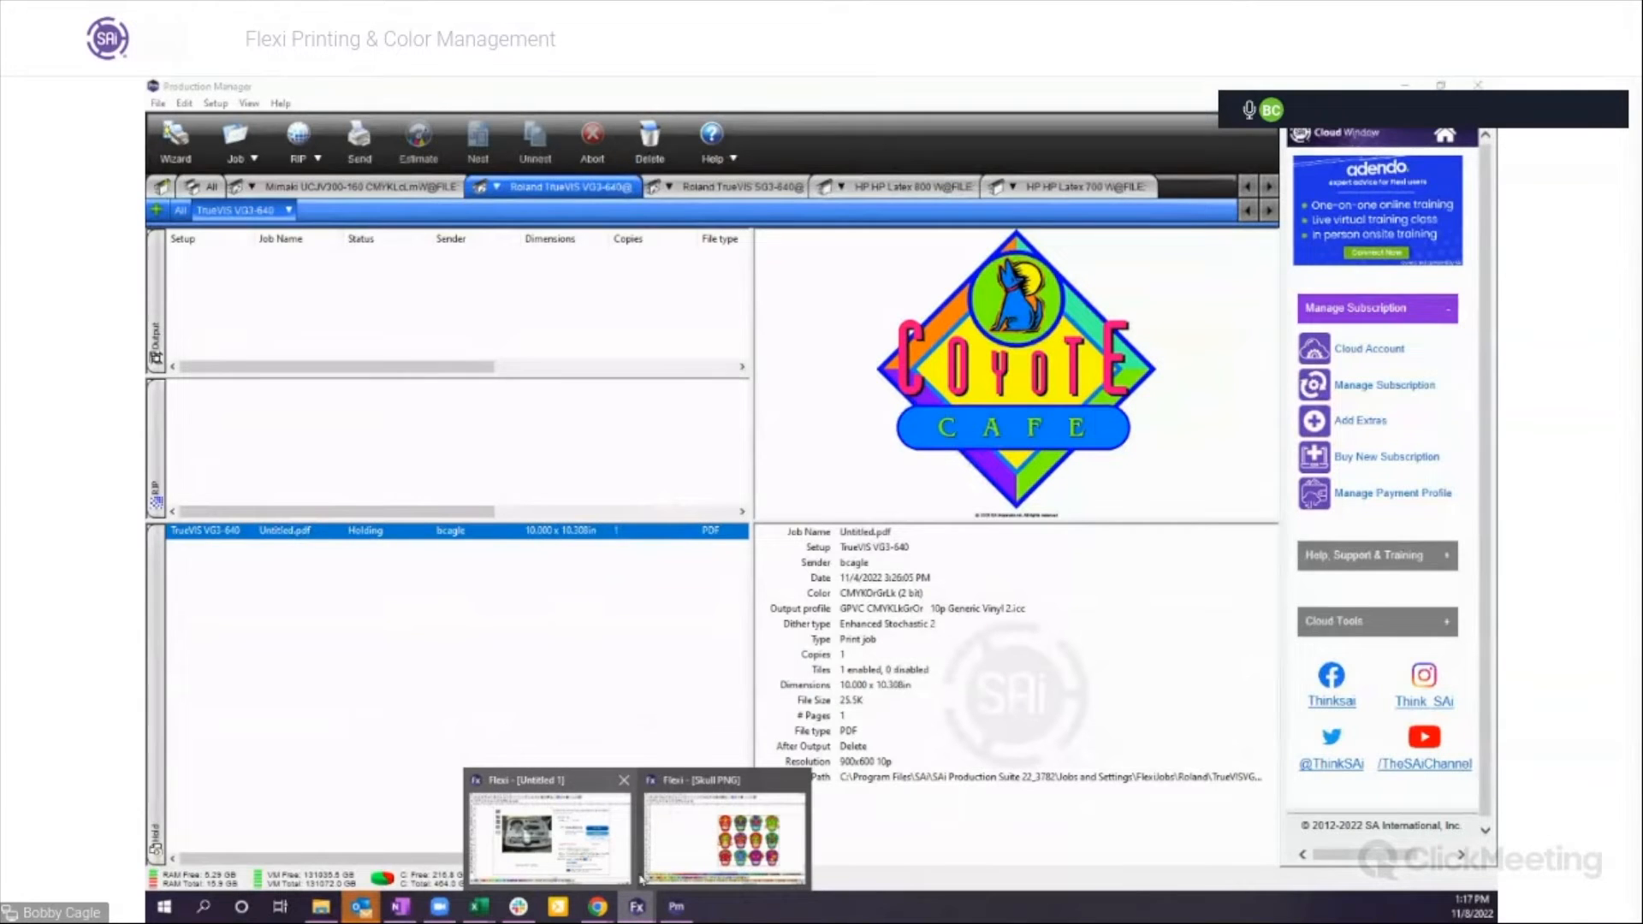
left_click(724, 835)
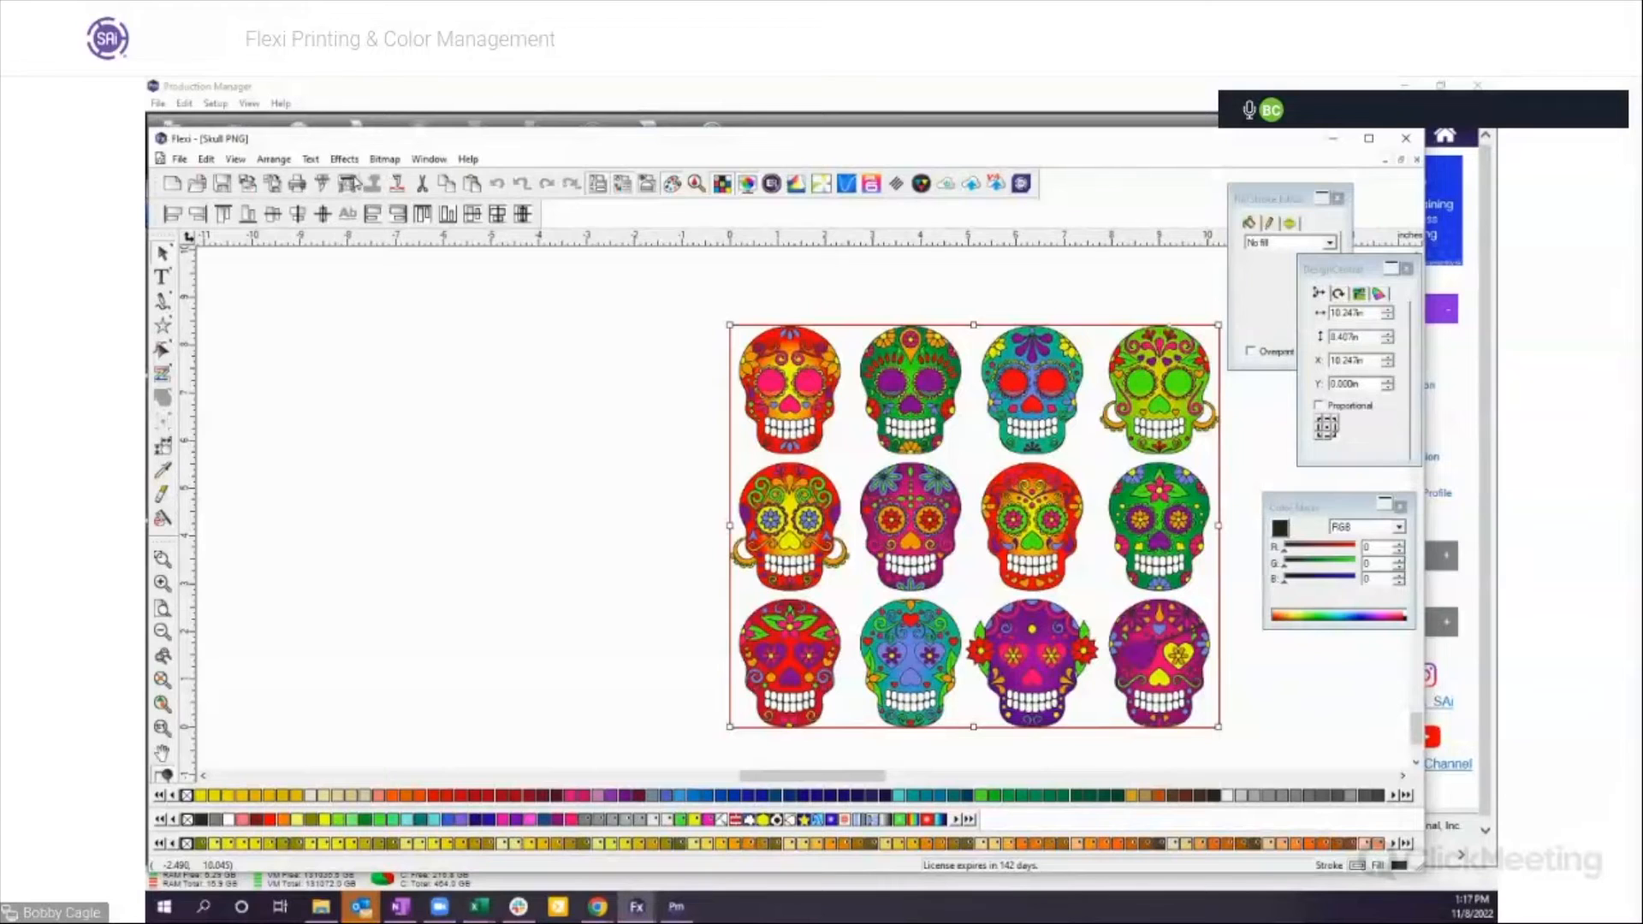
left_click(347, 185)
left_click(347, 185)
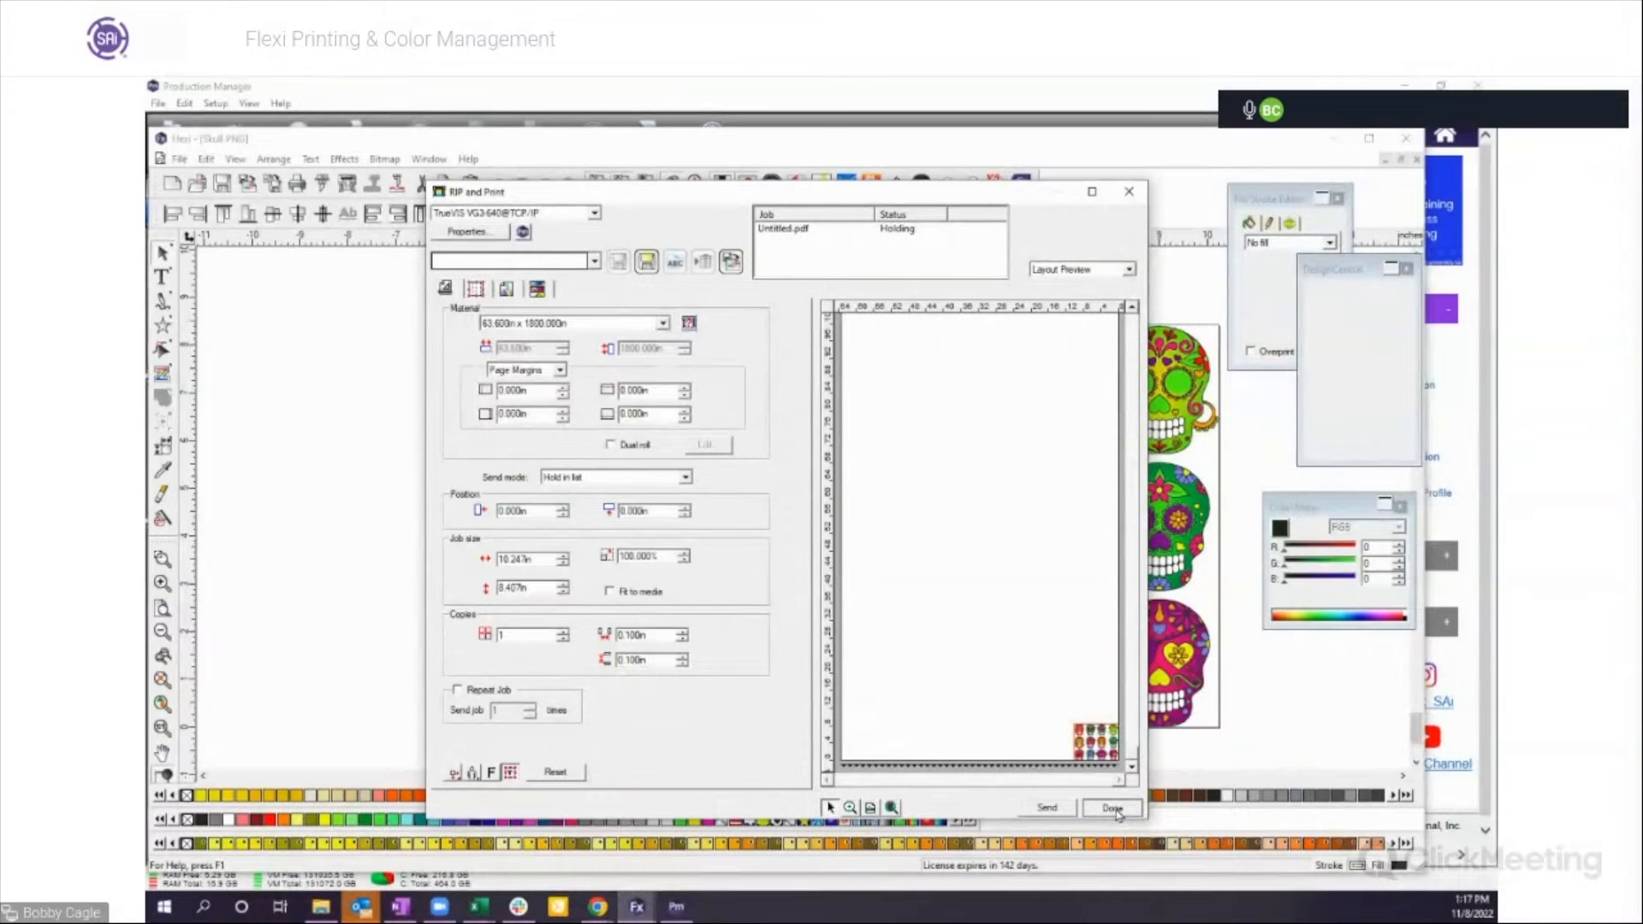
left_click(1114, 809)
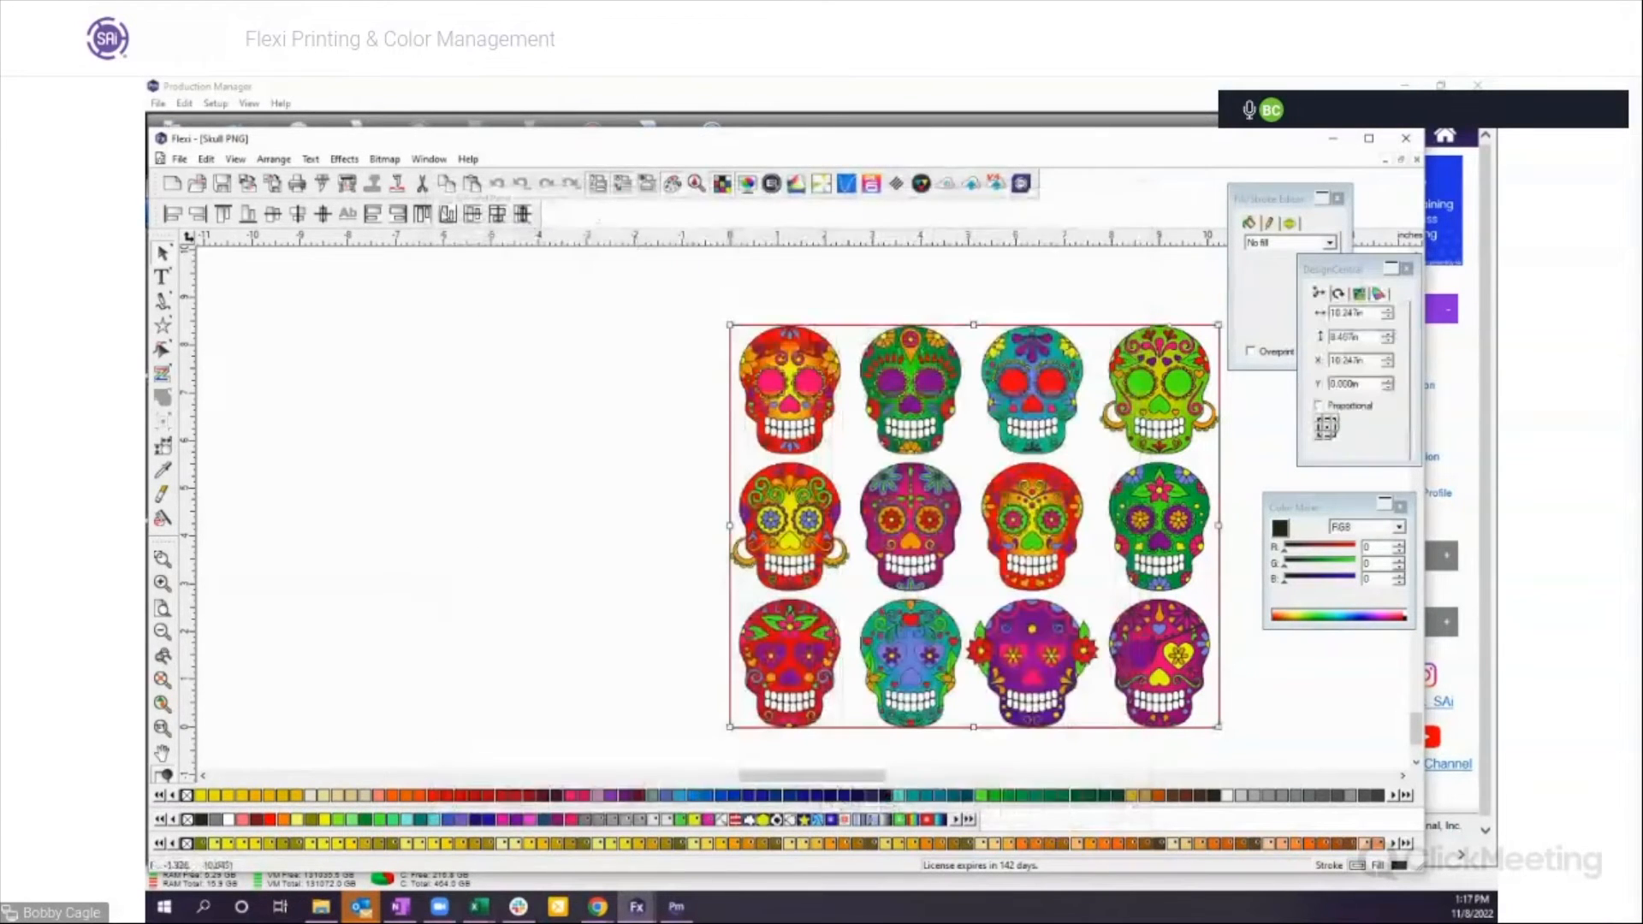
Step: Set the display printer in Color Settings to the Roland VersaUV LEC2-640 and check the RIP and Print setup without sending
left_click(344, 160)
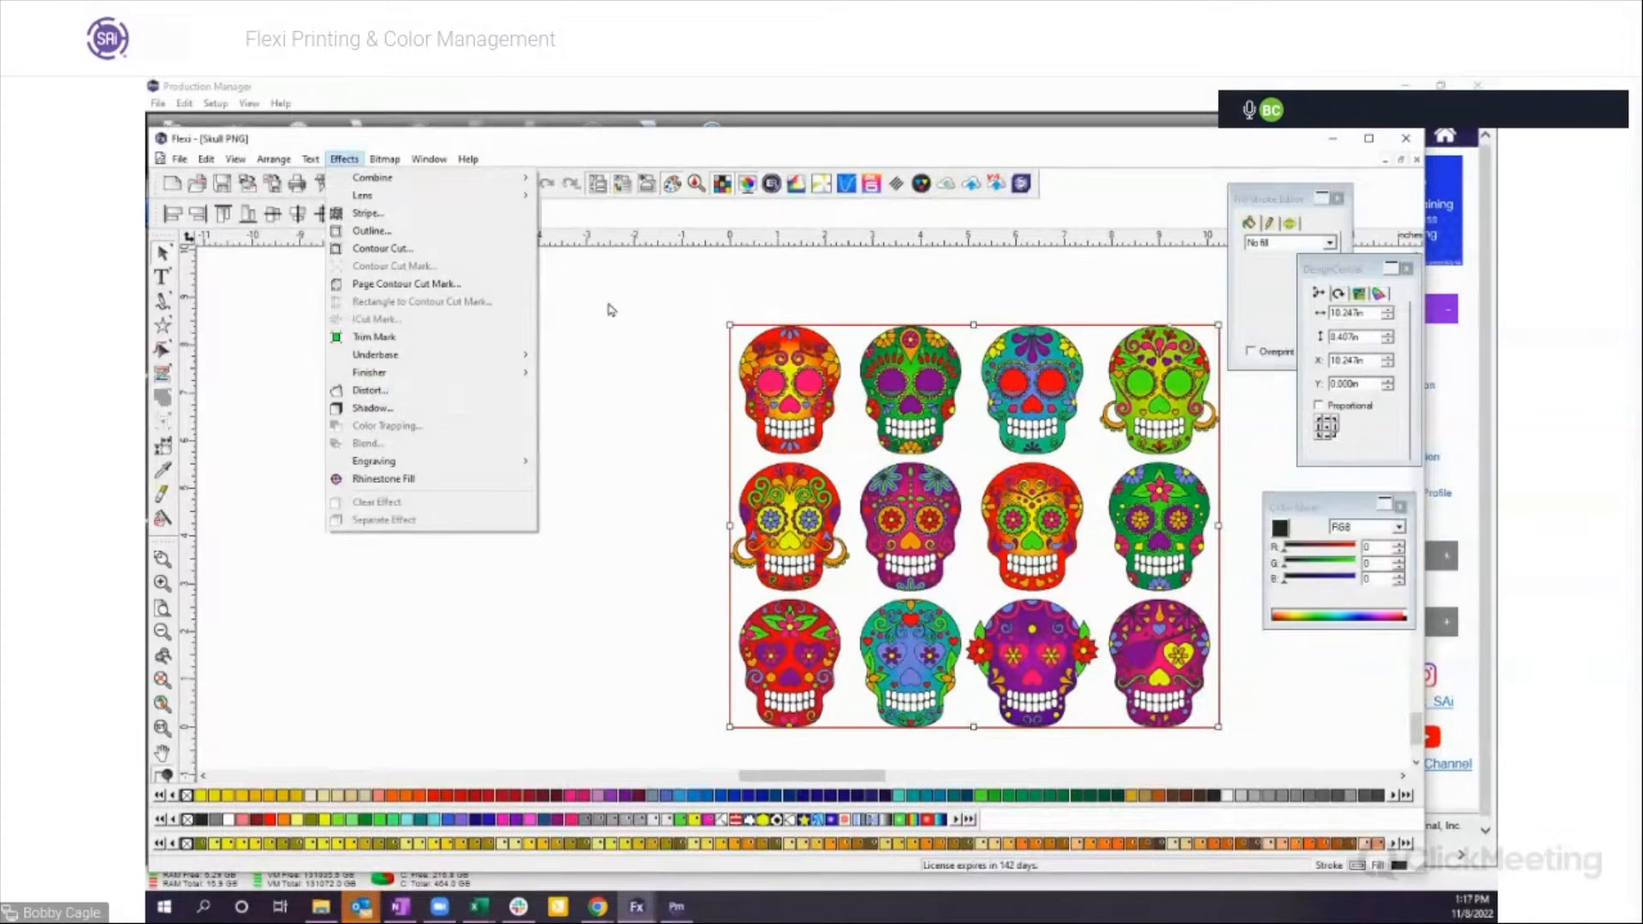
left_click(205, 160)
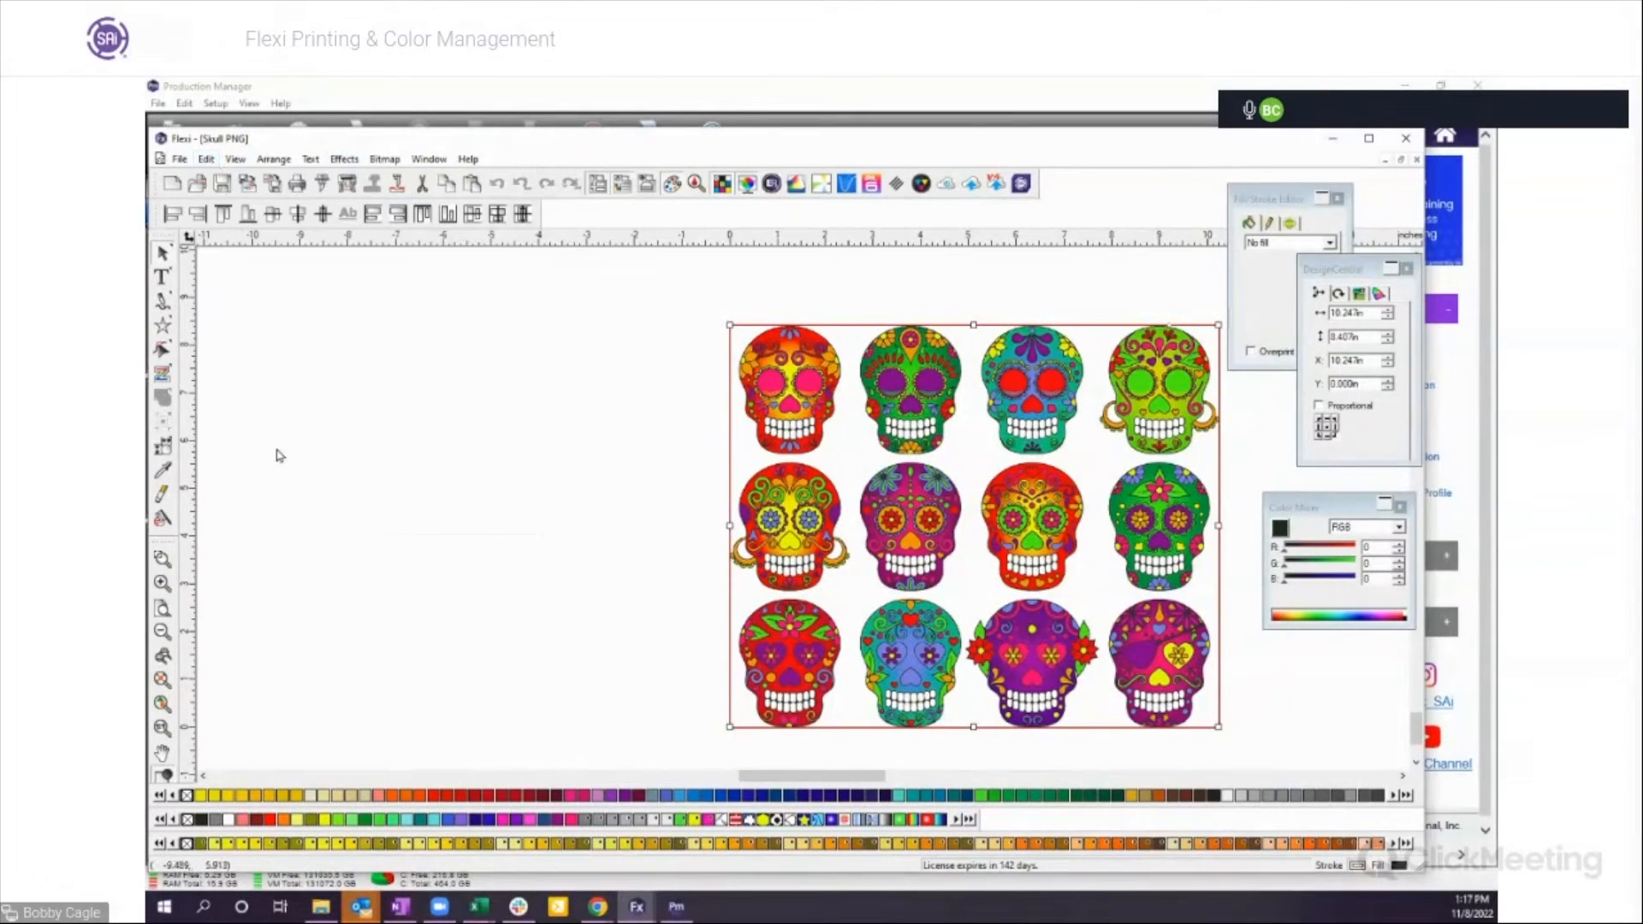
left_click(205, 159)
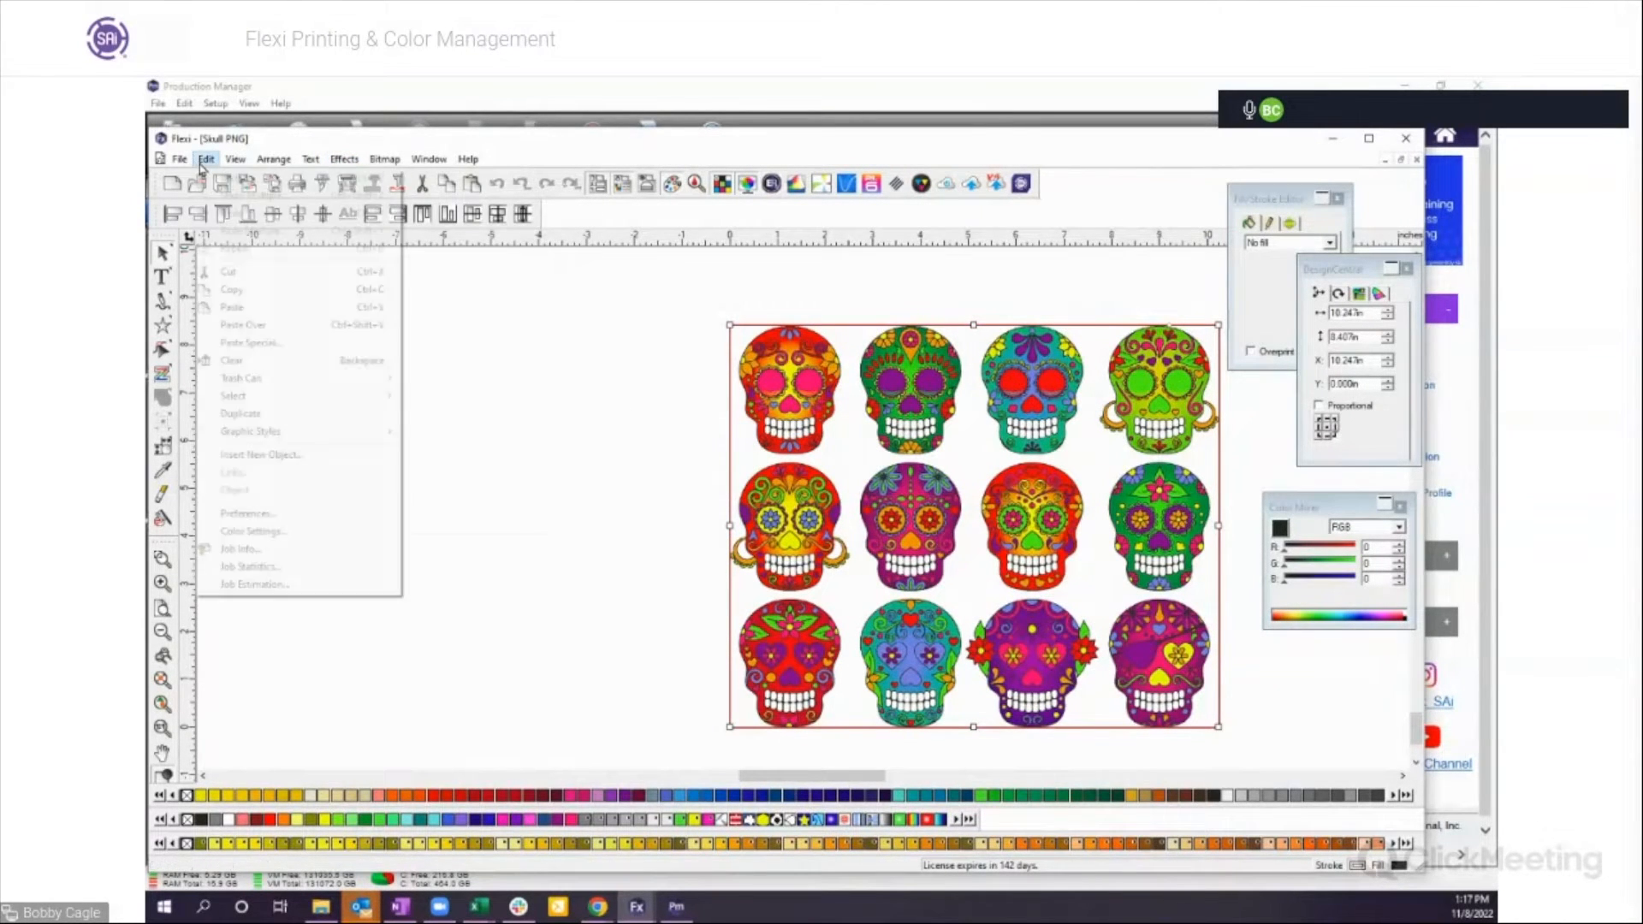
left_click(254, 538)
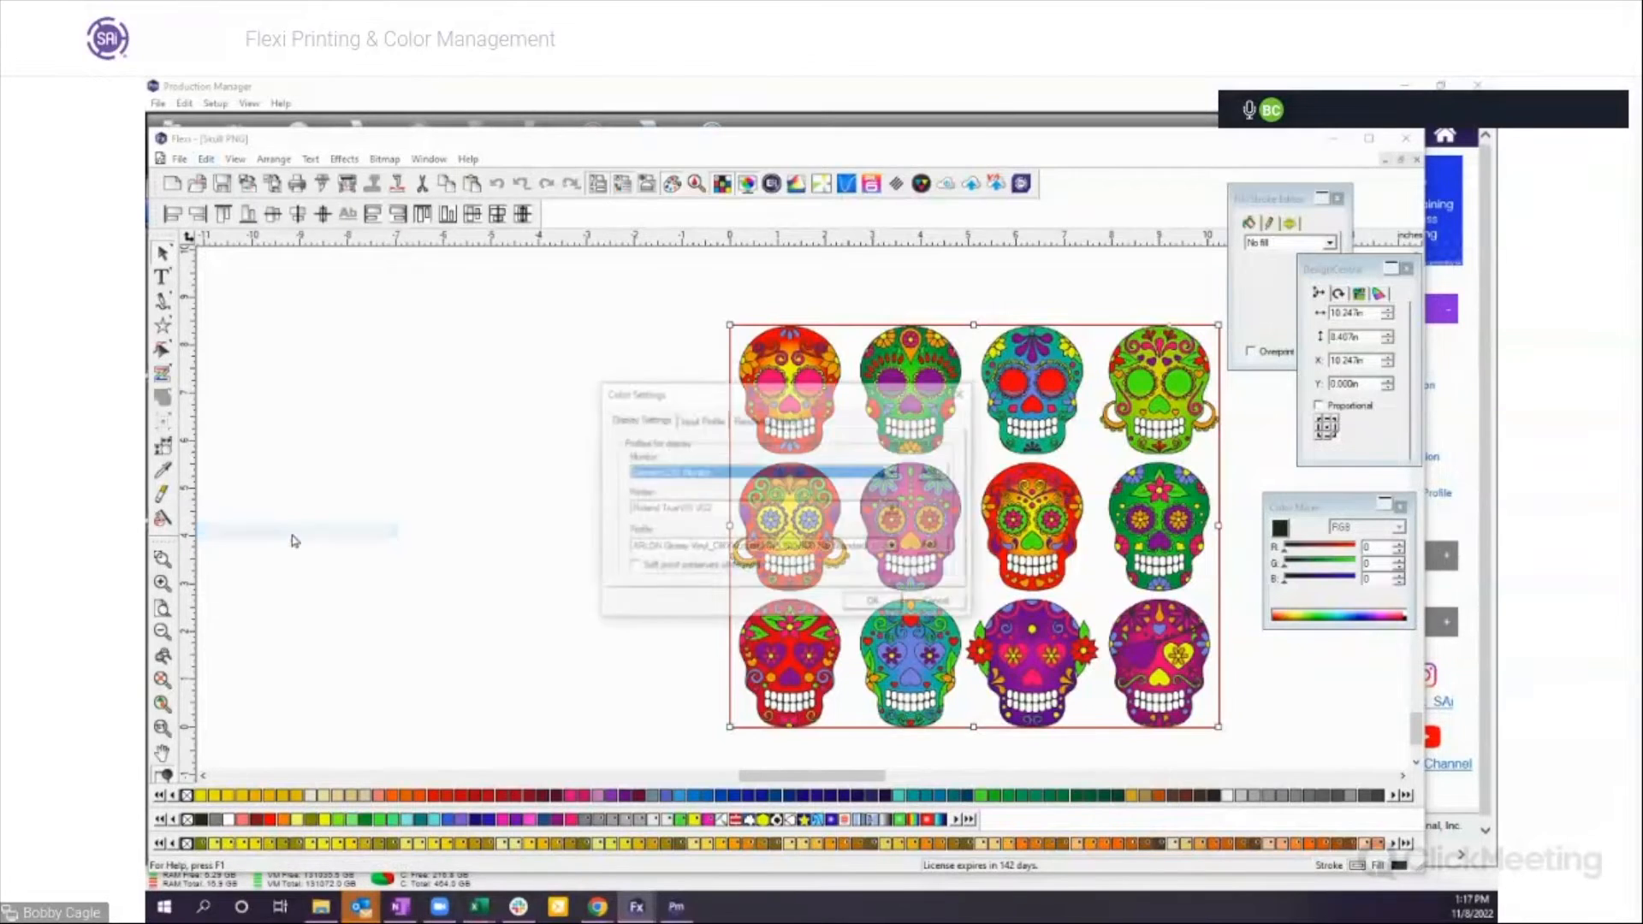
left_click(729, 512)
left_click(724, 564)
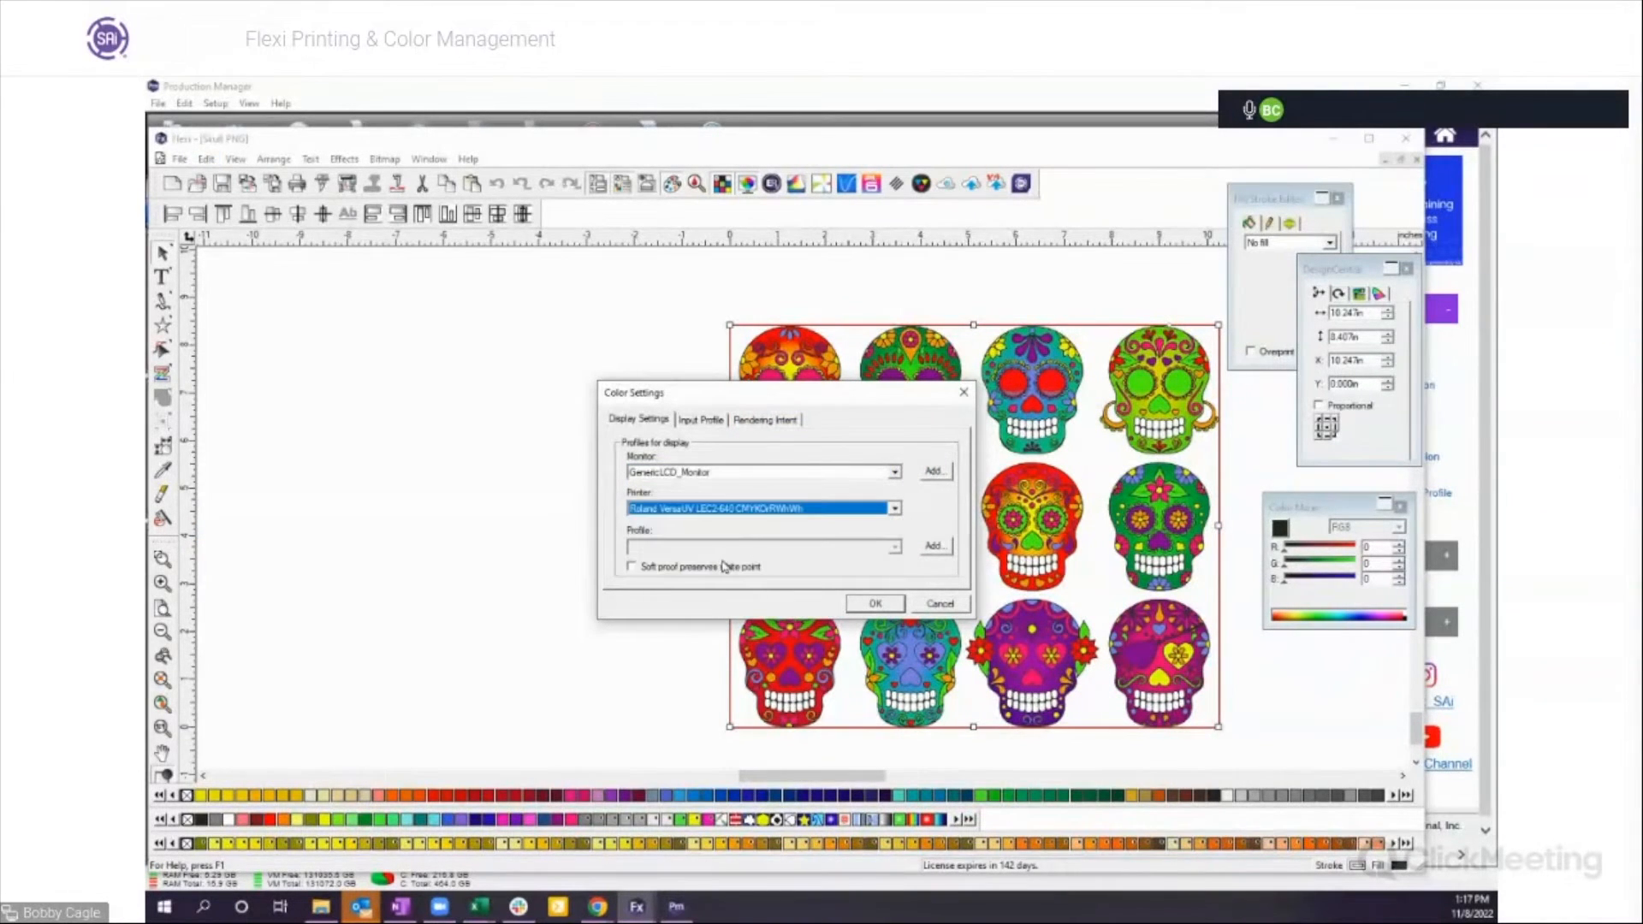
left_click(875, 603)
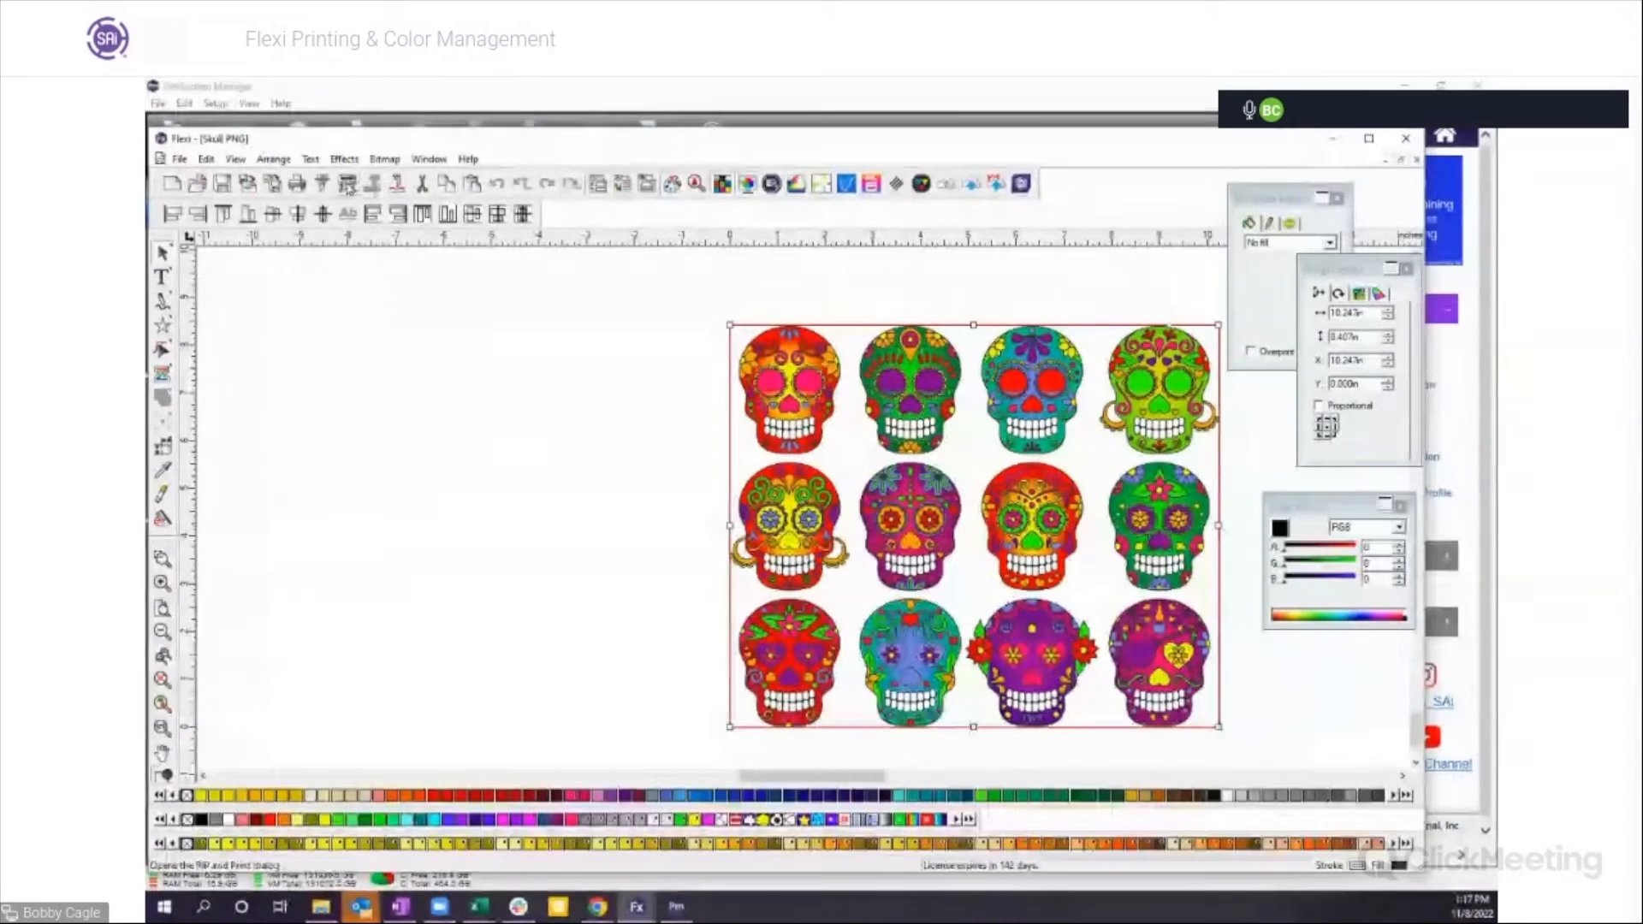
left_click(349, 185)
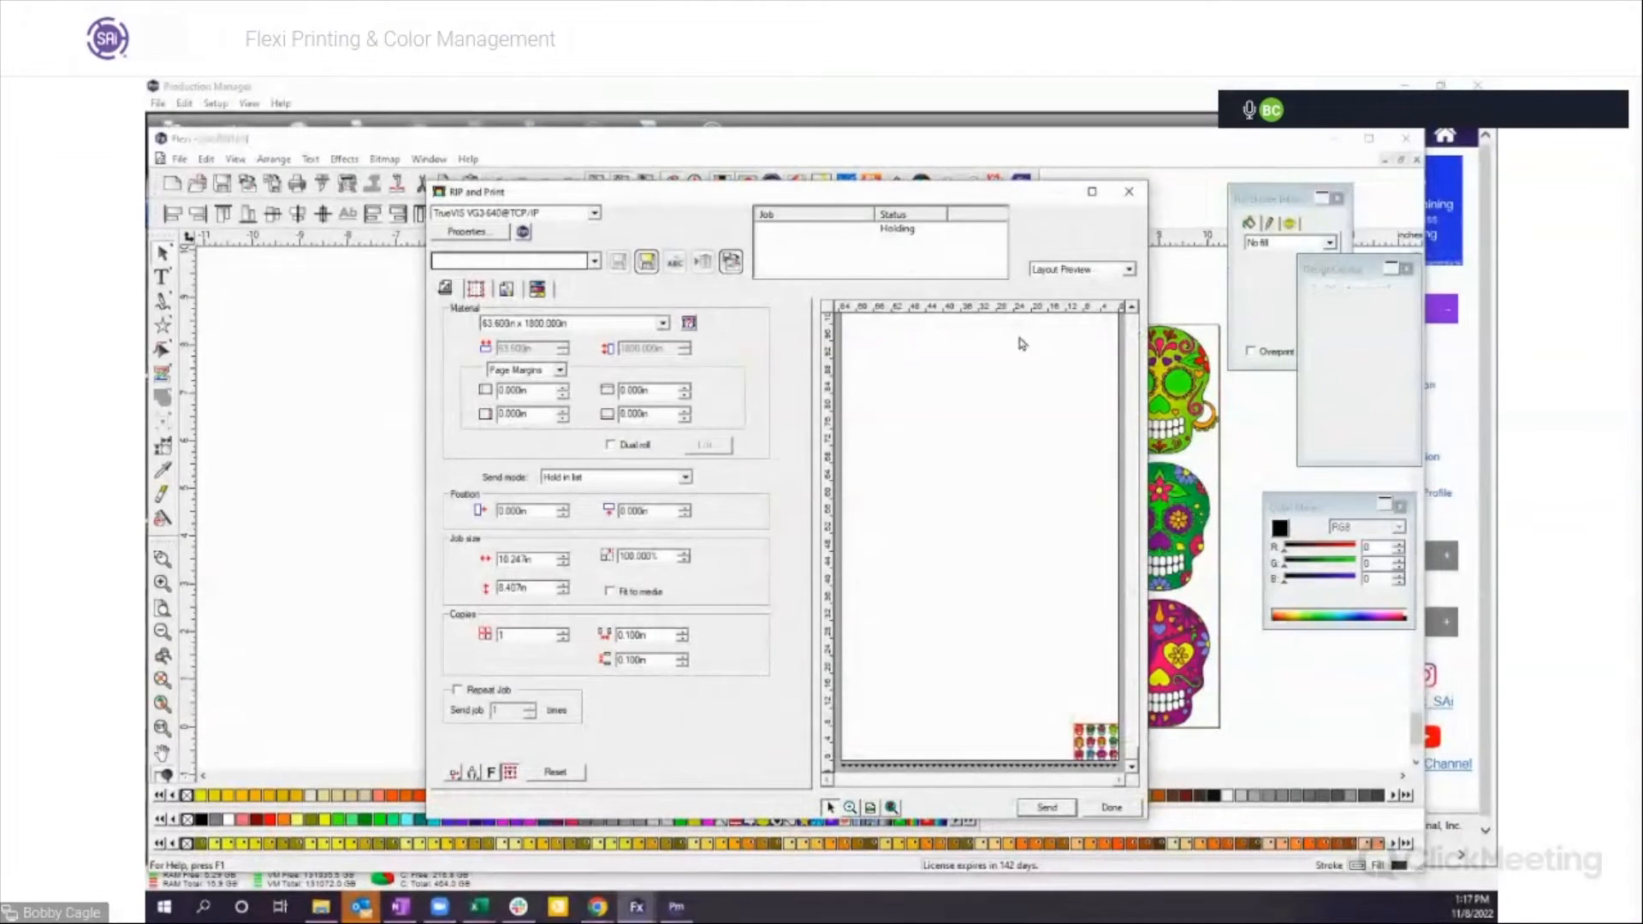
left_click(1121, 806)
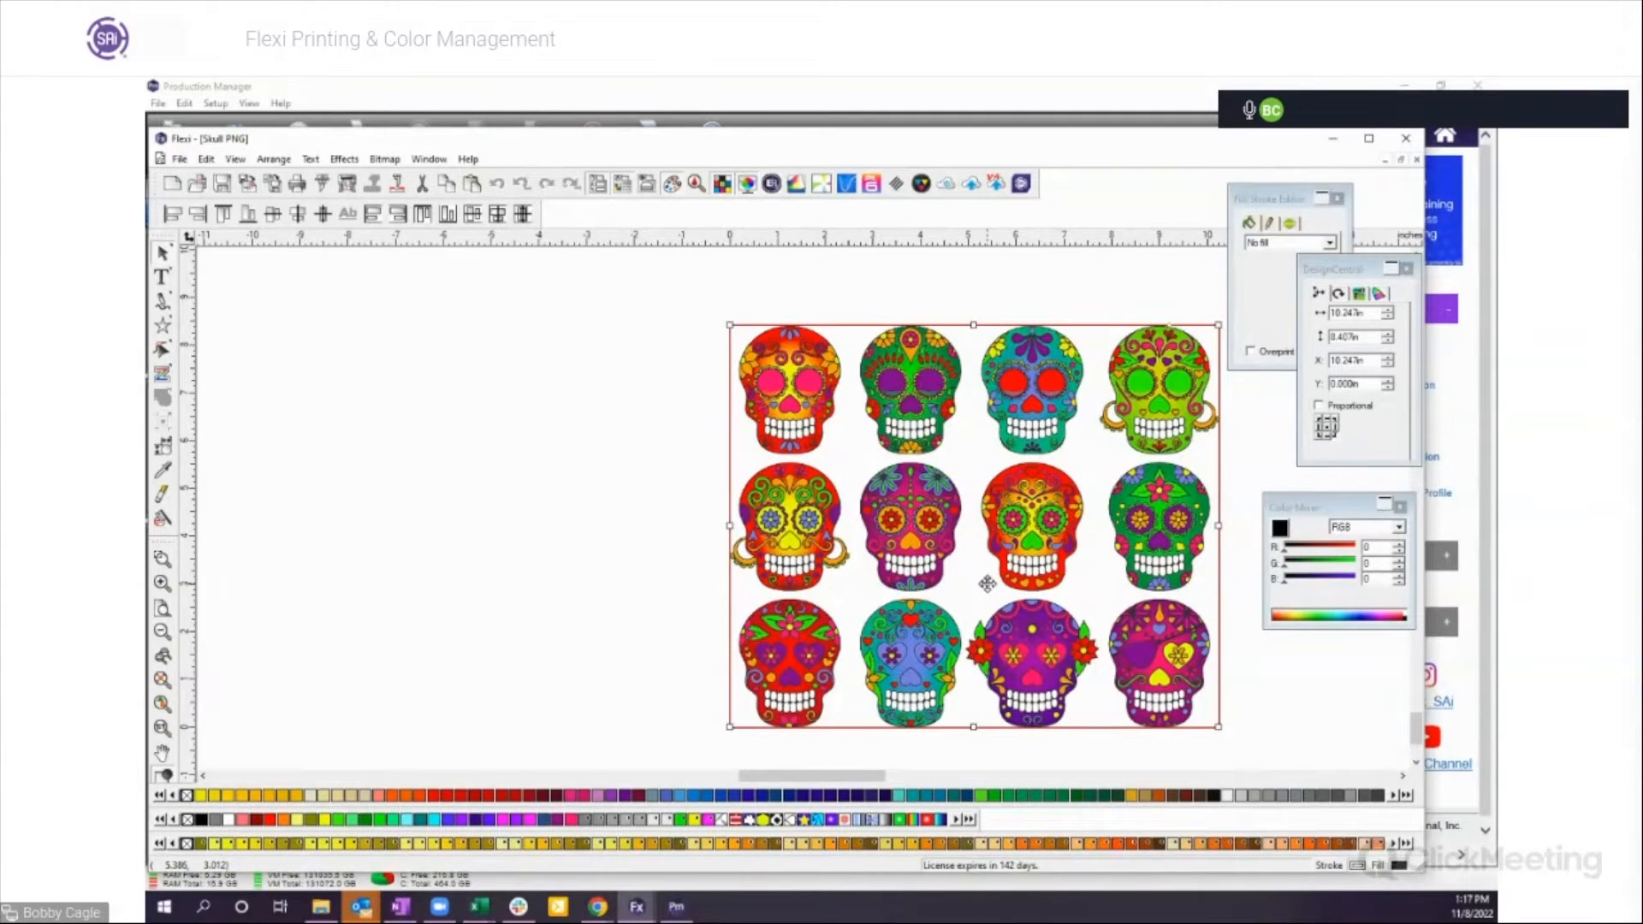
Step: Open Flexi's general preferences
left_click(209, 162)
left_click(251, 522)
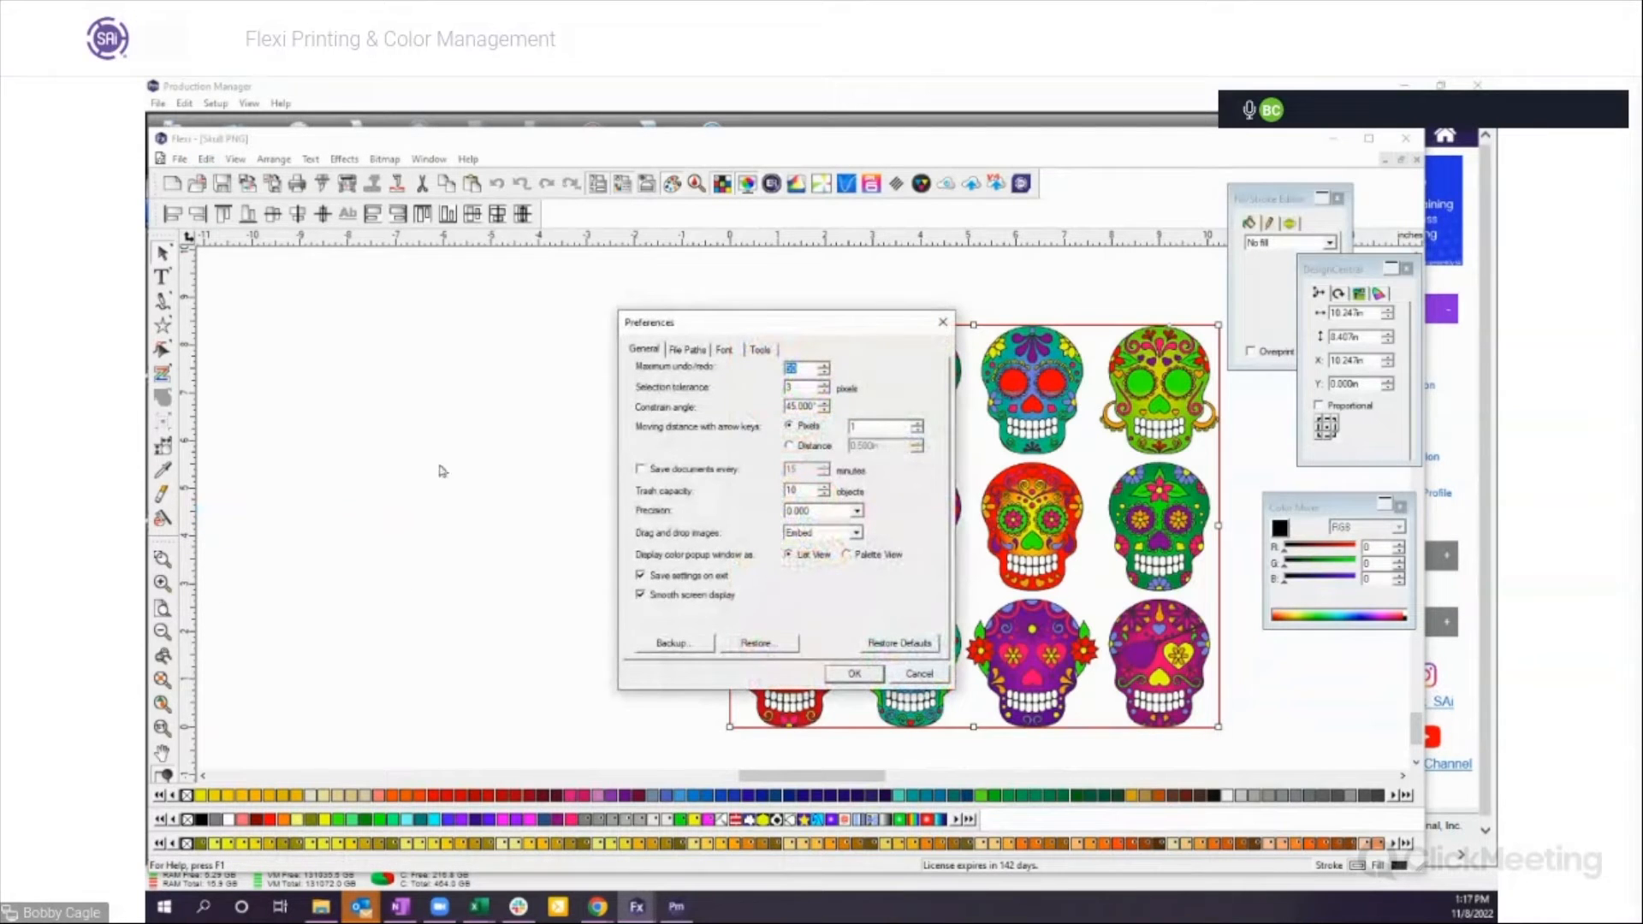
Step: Review the File Paths, Font, Tools and General preferences, and close them without changes
left_click(689, 351)
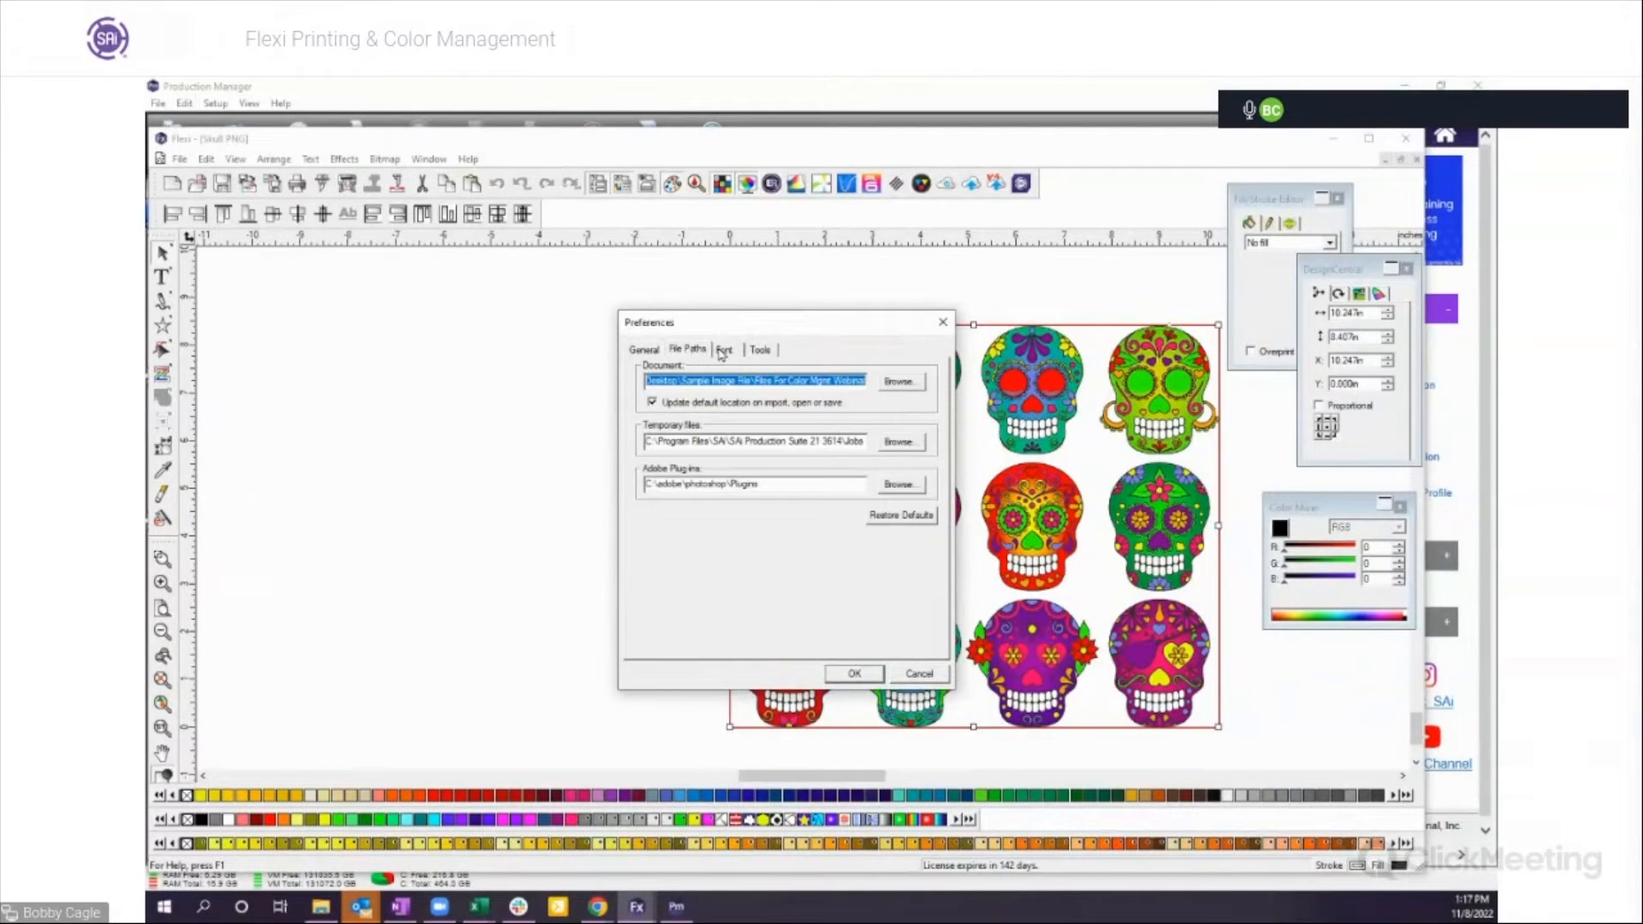
left_click(723, 352)
left_click(763, 352)
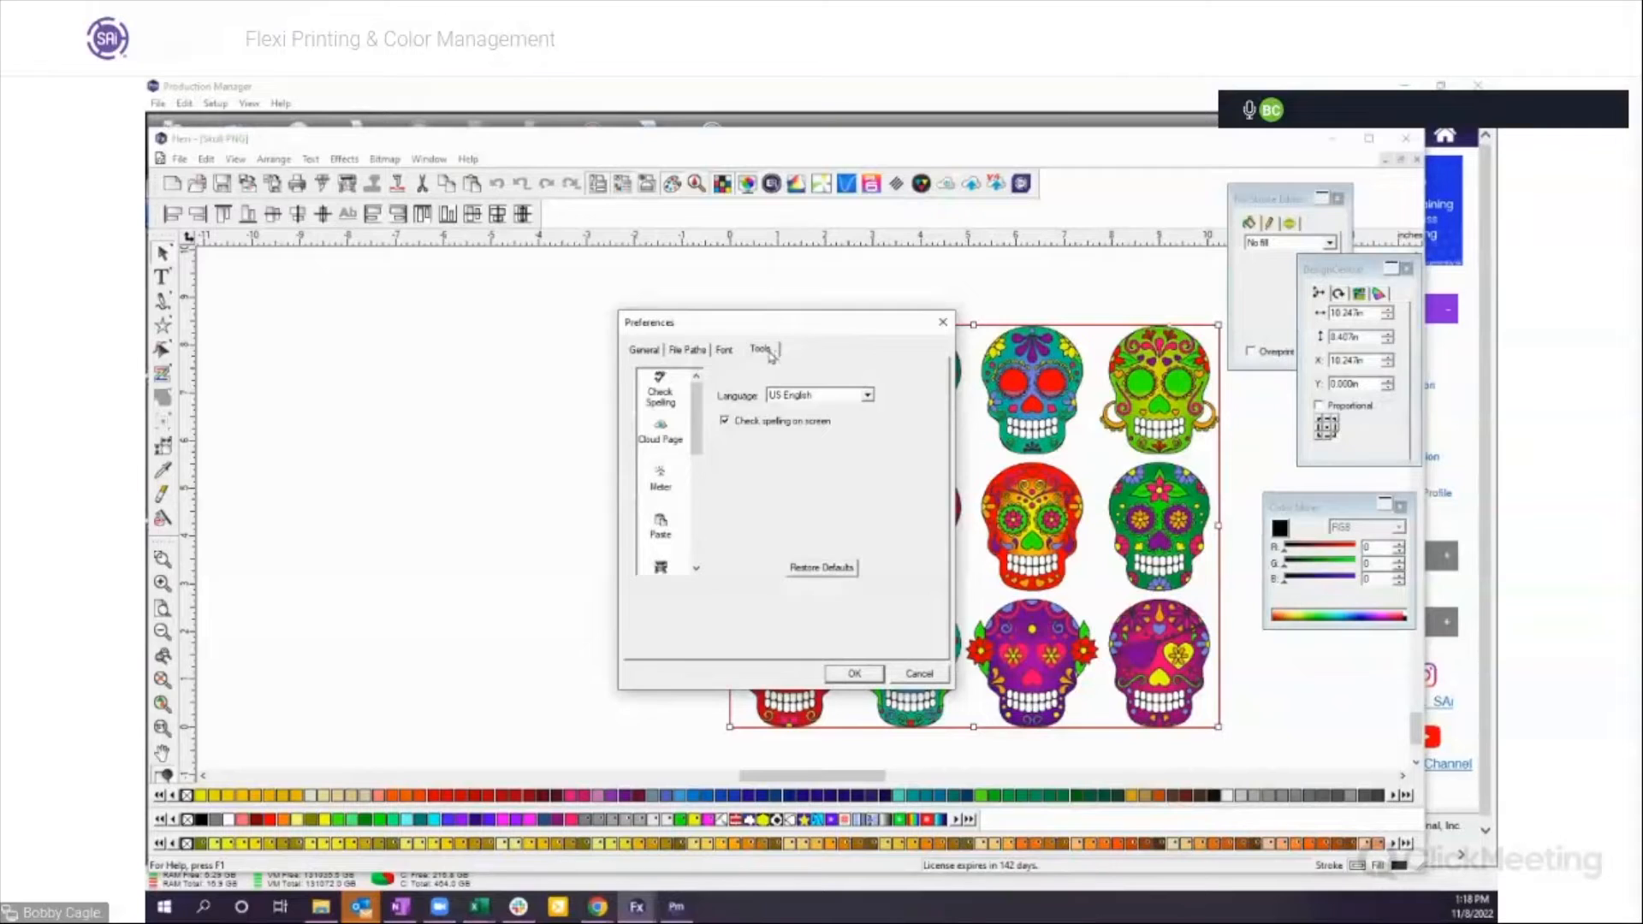
left_click(644, 349)
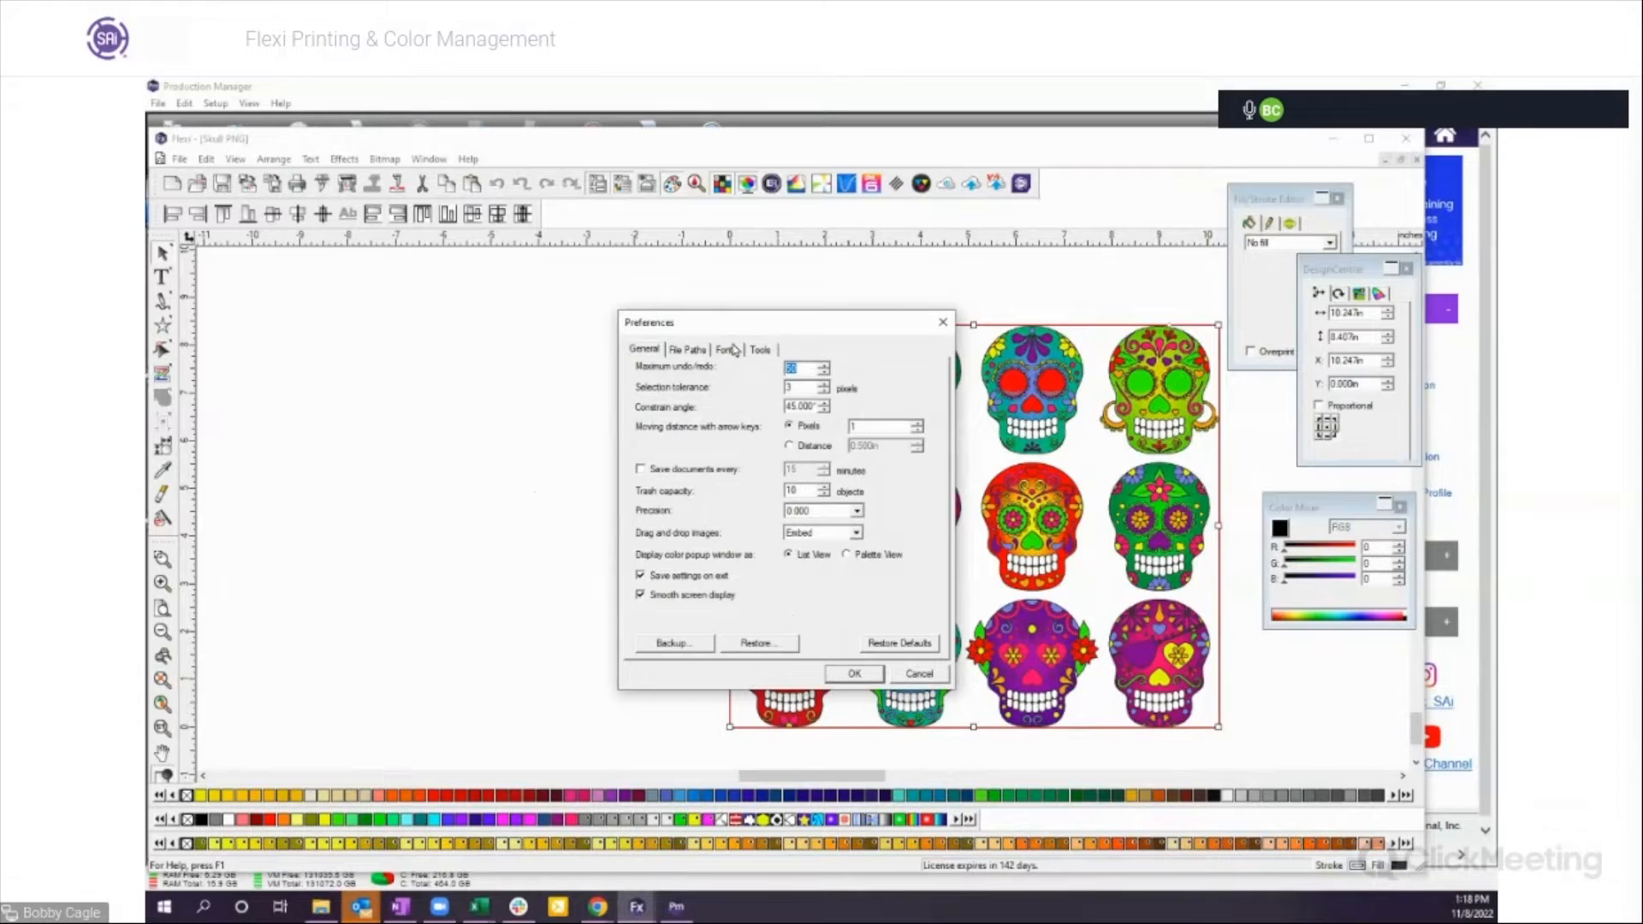
left_click(921, 675)
Step: In the color settings, set the display printer to HP Latex 315 and apply the change
left_click(206, 159)
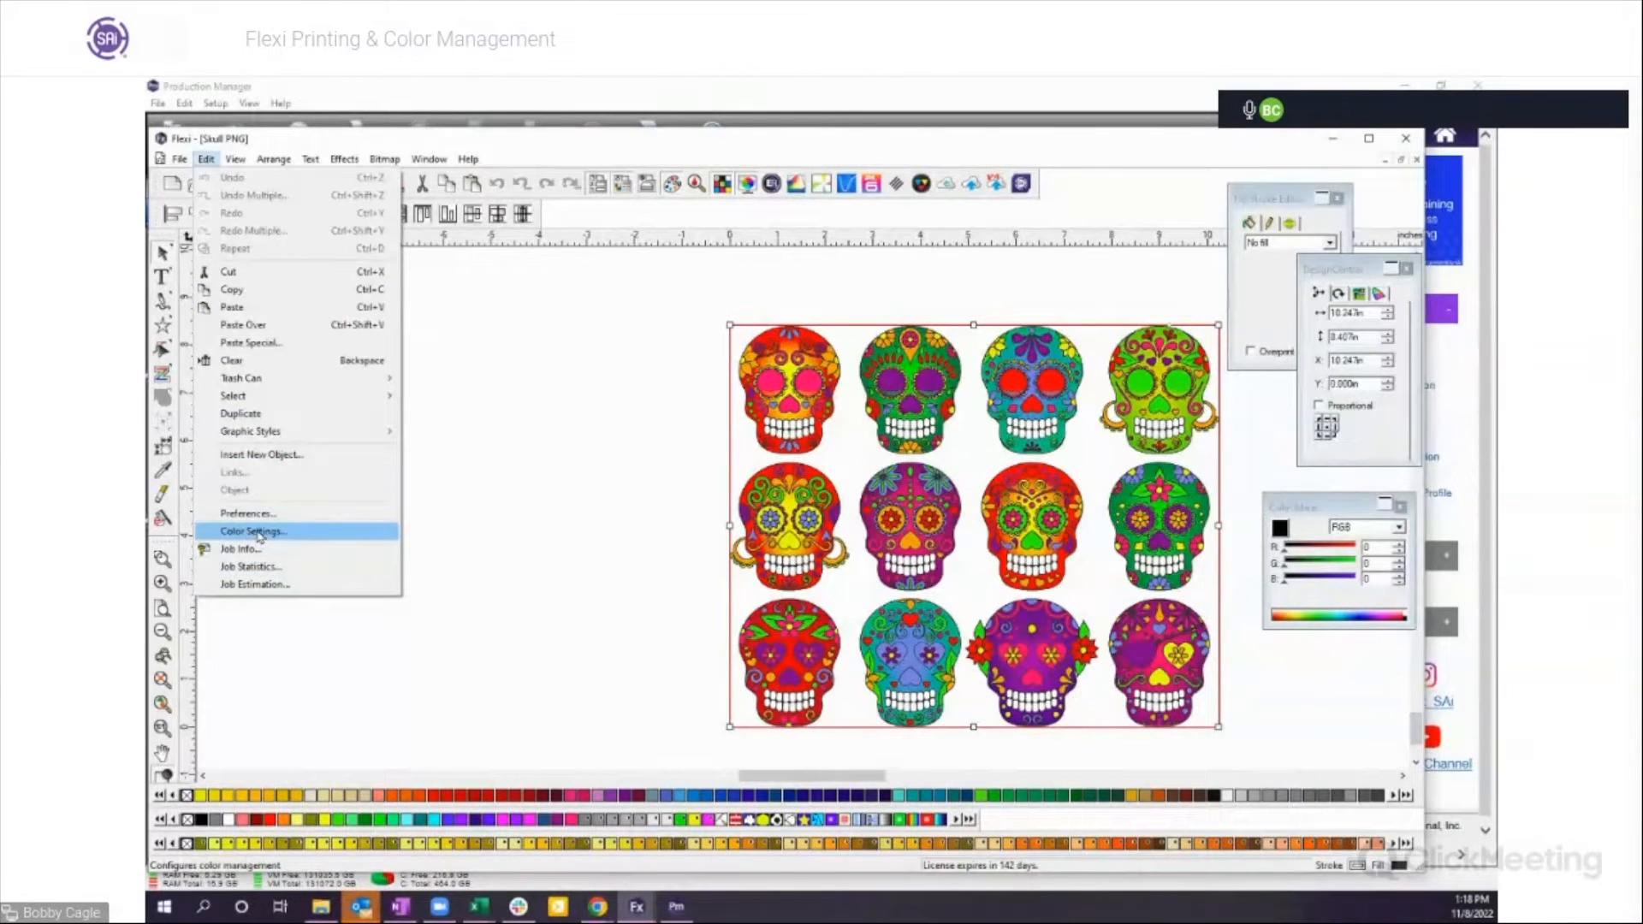
left_click(259, 533)
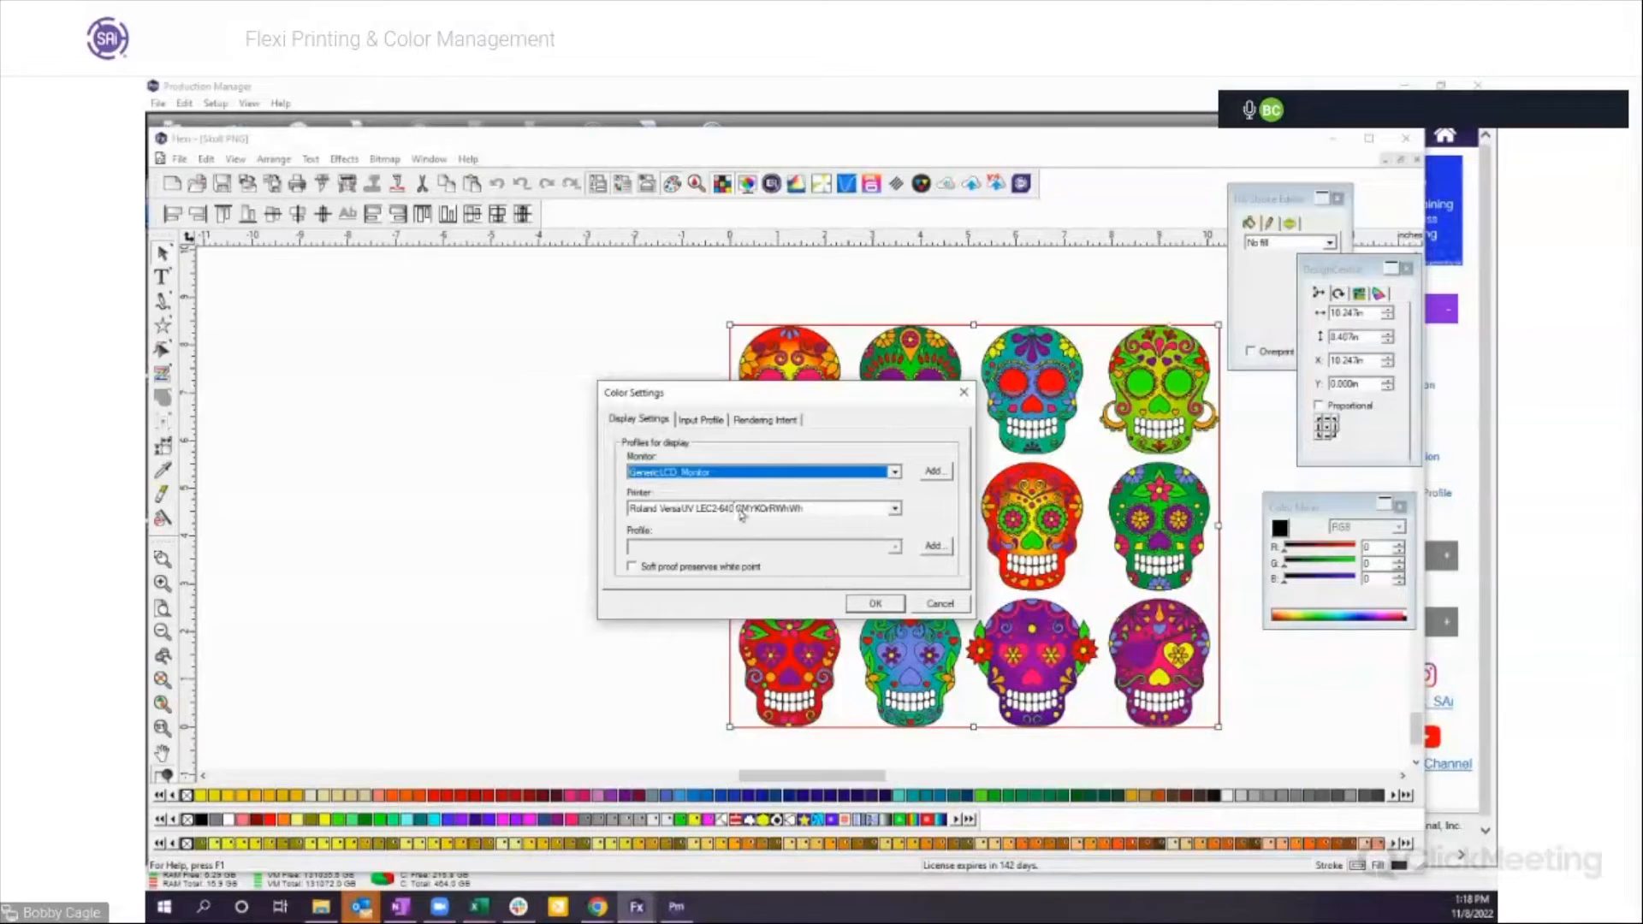
left_click(895, 508)
left_click_drag(895, 561, 896, 532)
left_click(670, 556)
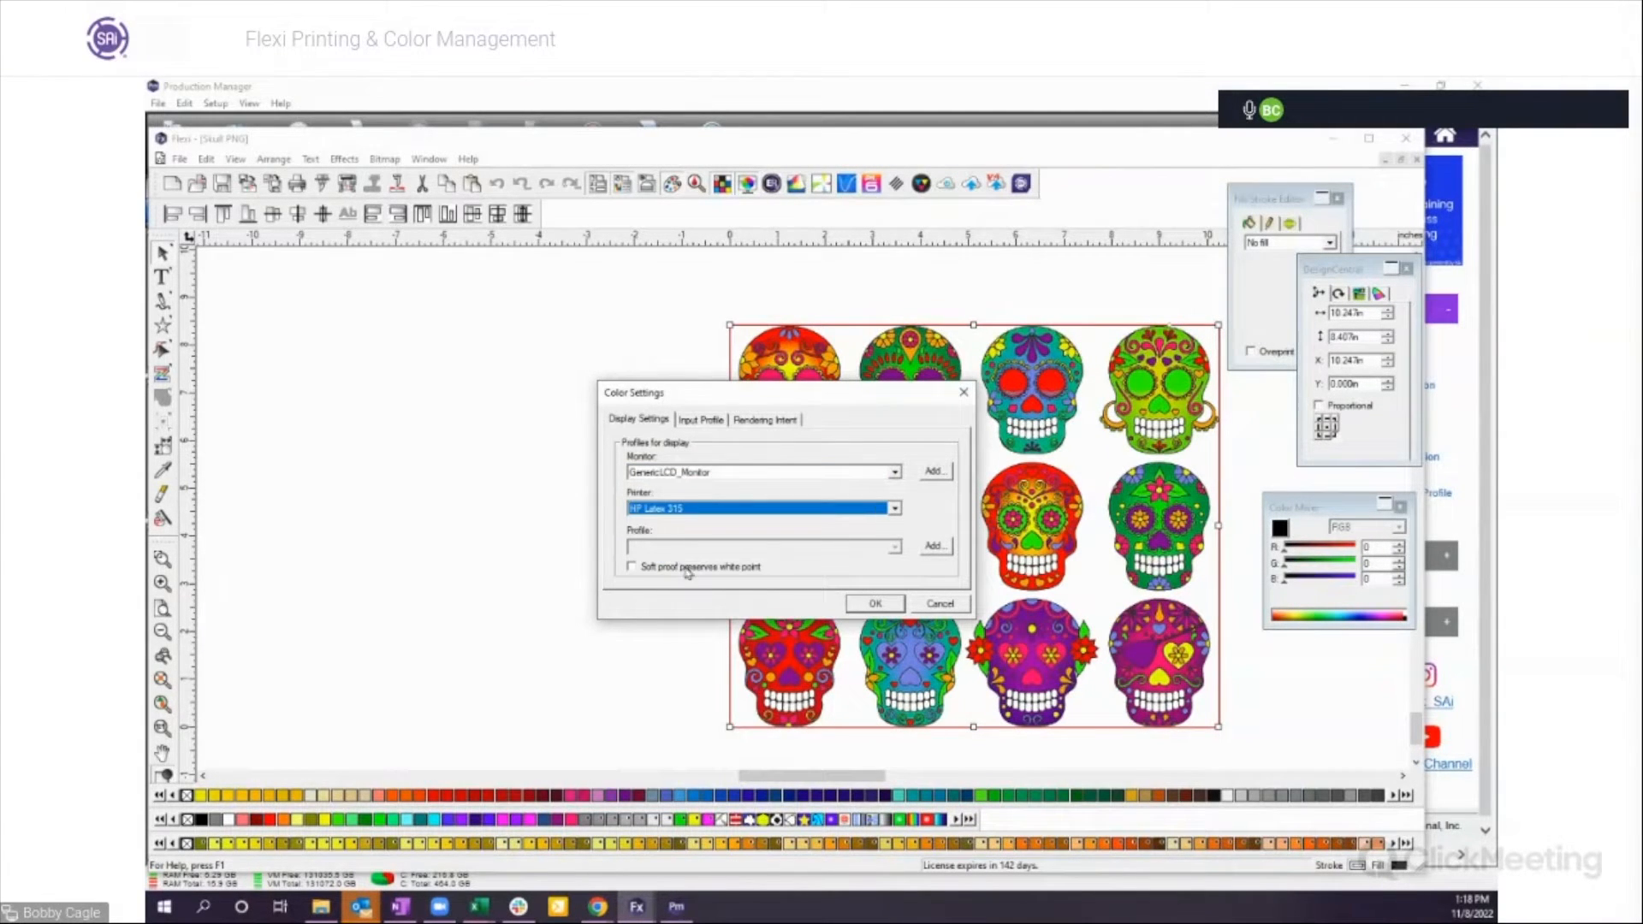
left_click(876, 604)
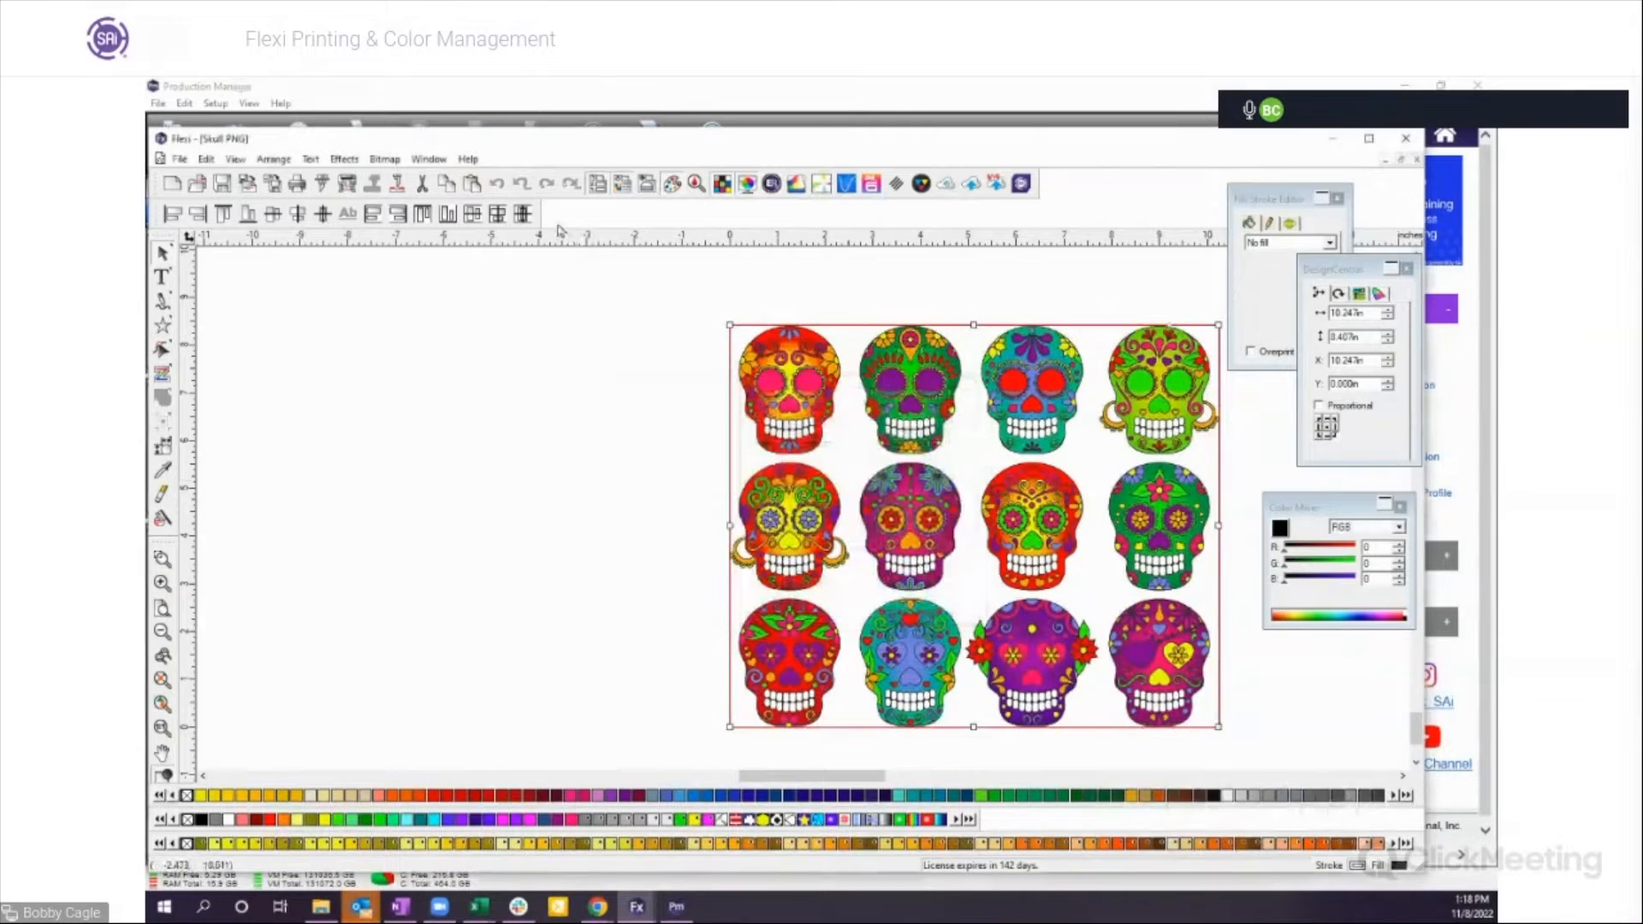
Step: View the RIP and Print settings for the skull artwork and close them without sending the job
left_click(348, 184)
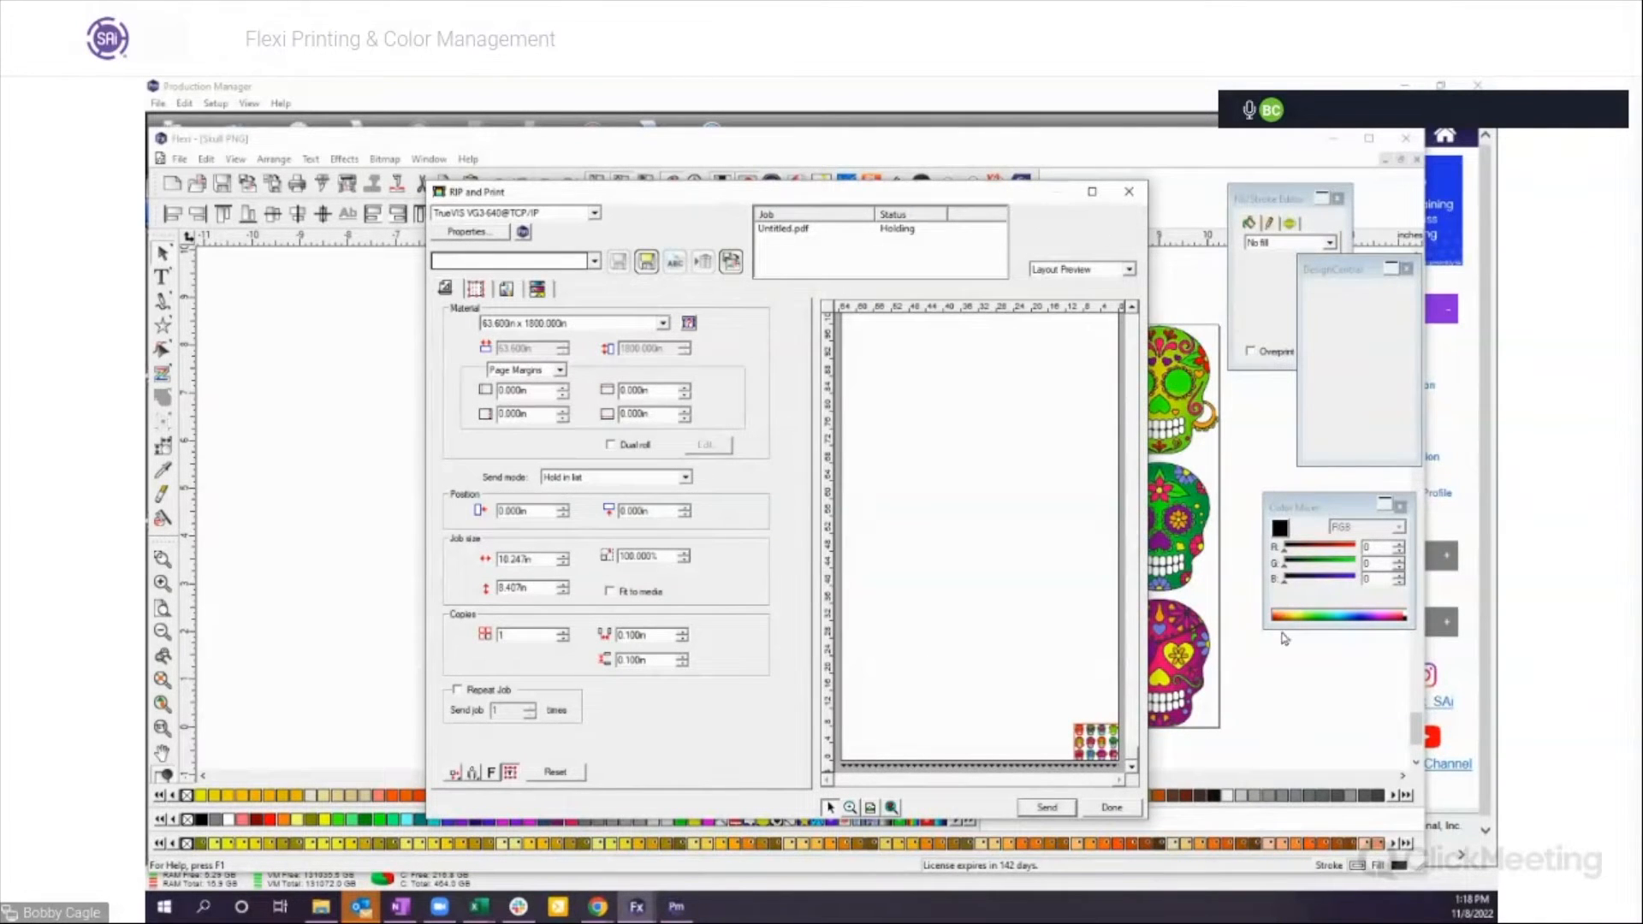
left_click(1111, 807)
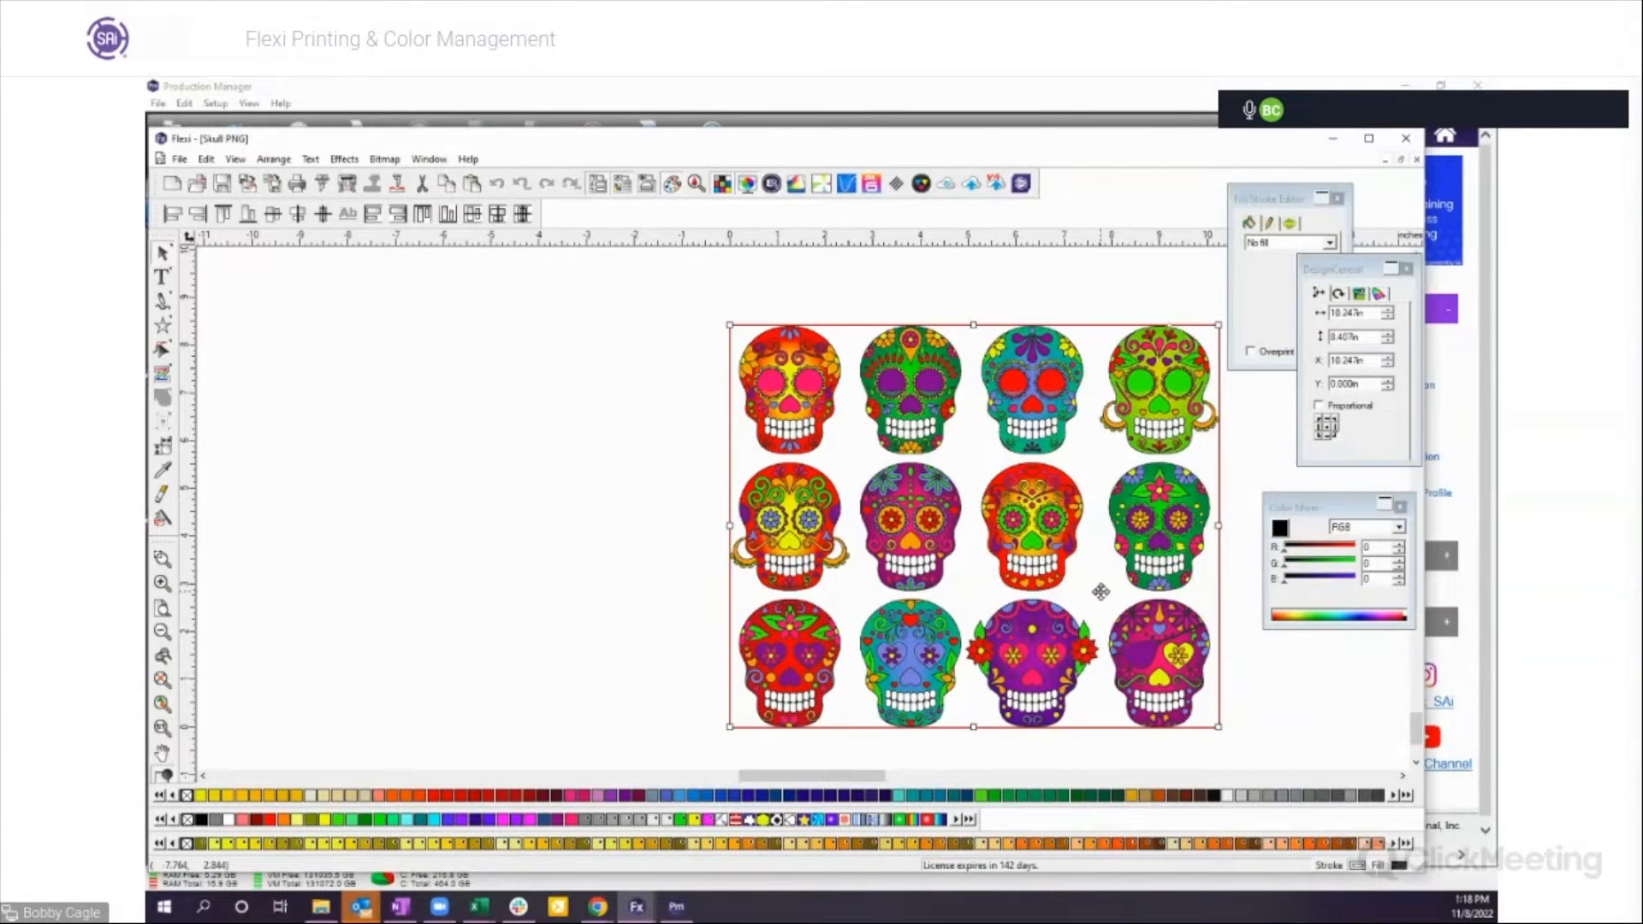
Step: Switch to Production Manager and open GPVC CMYK SG2 900x600 12p Standard from the webinar's Profiles folder in the TrueVIS VG3-640 Color Profile Analyzer
left_click(677, 907)
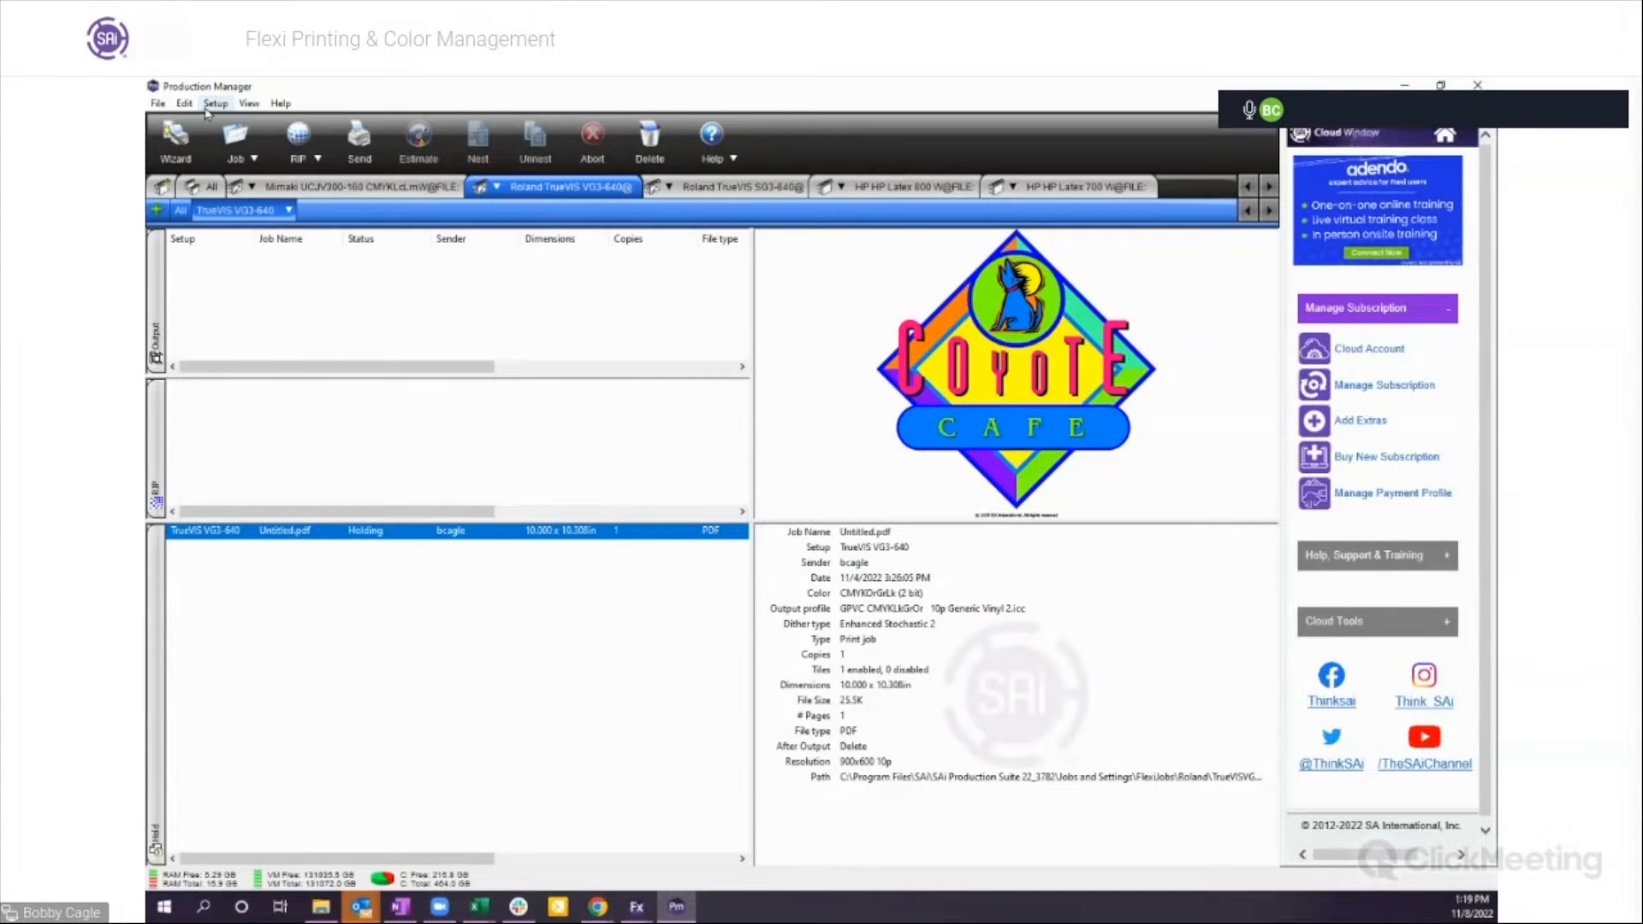
left_click(289, 209)
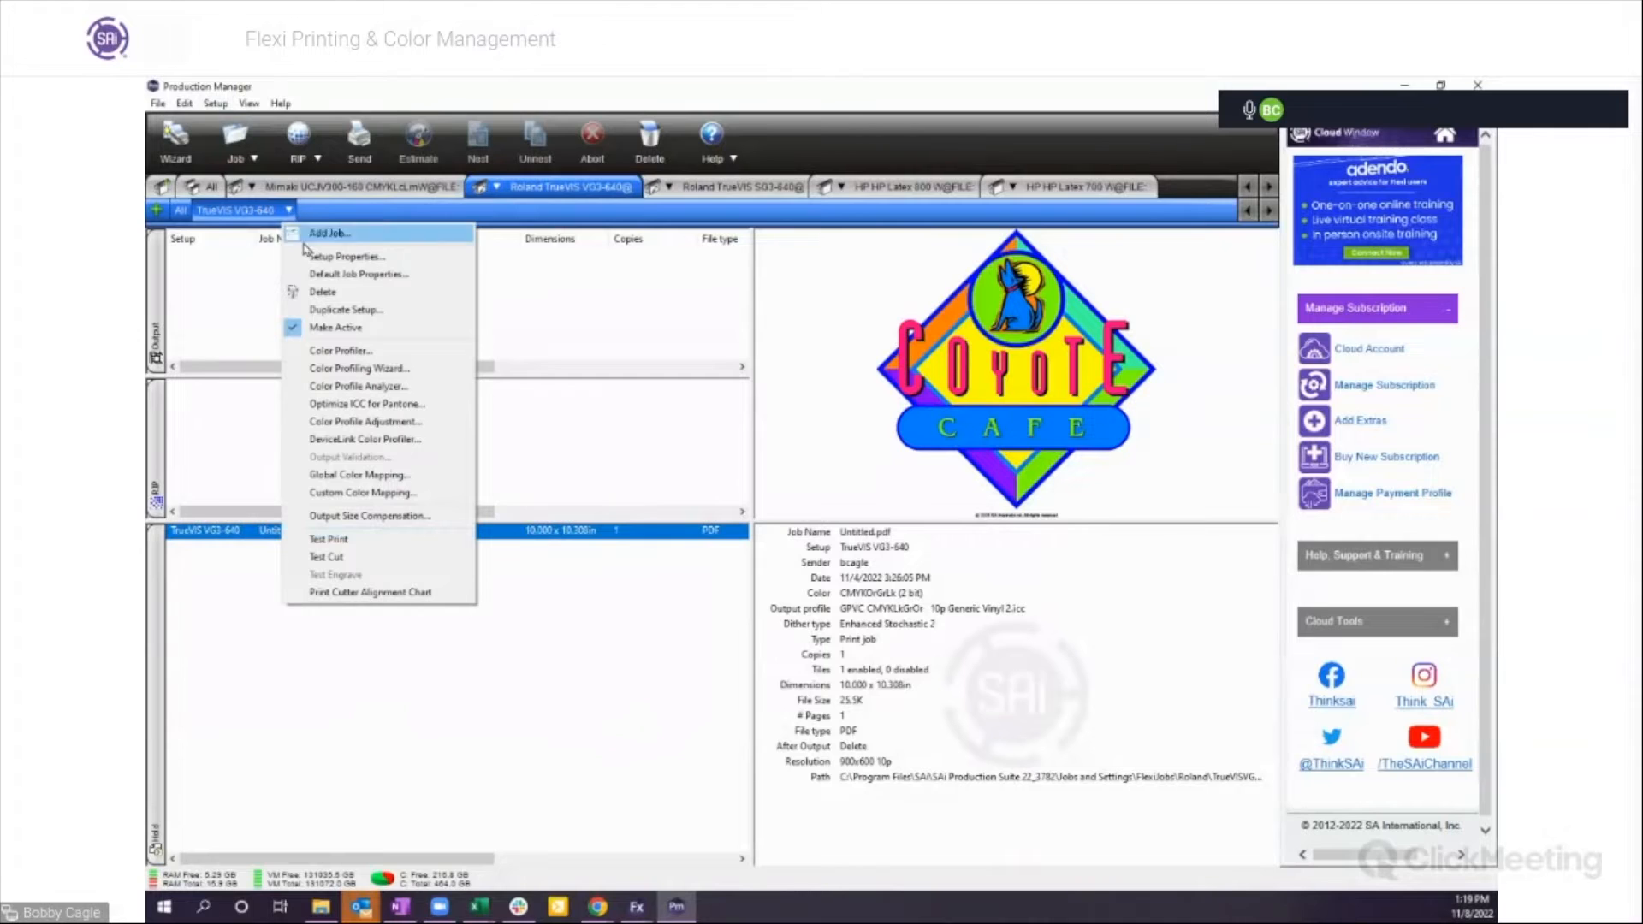
left_click(348, 389)
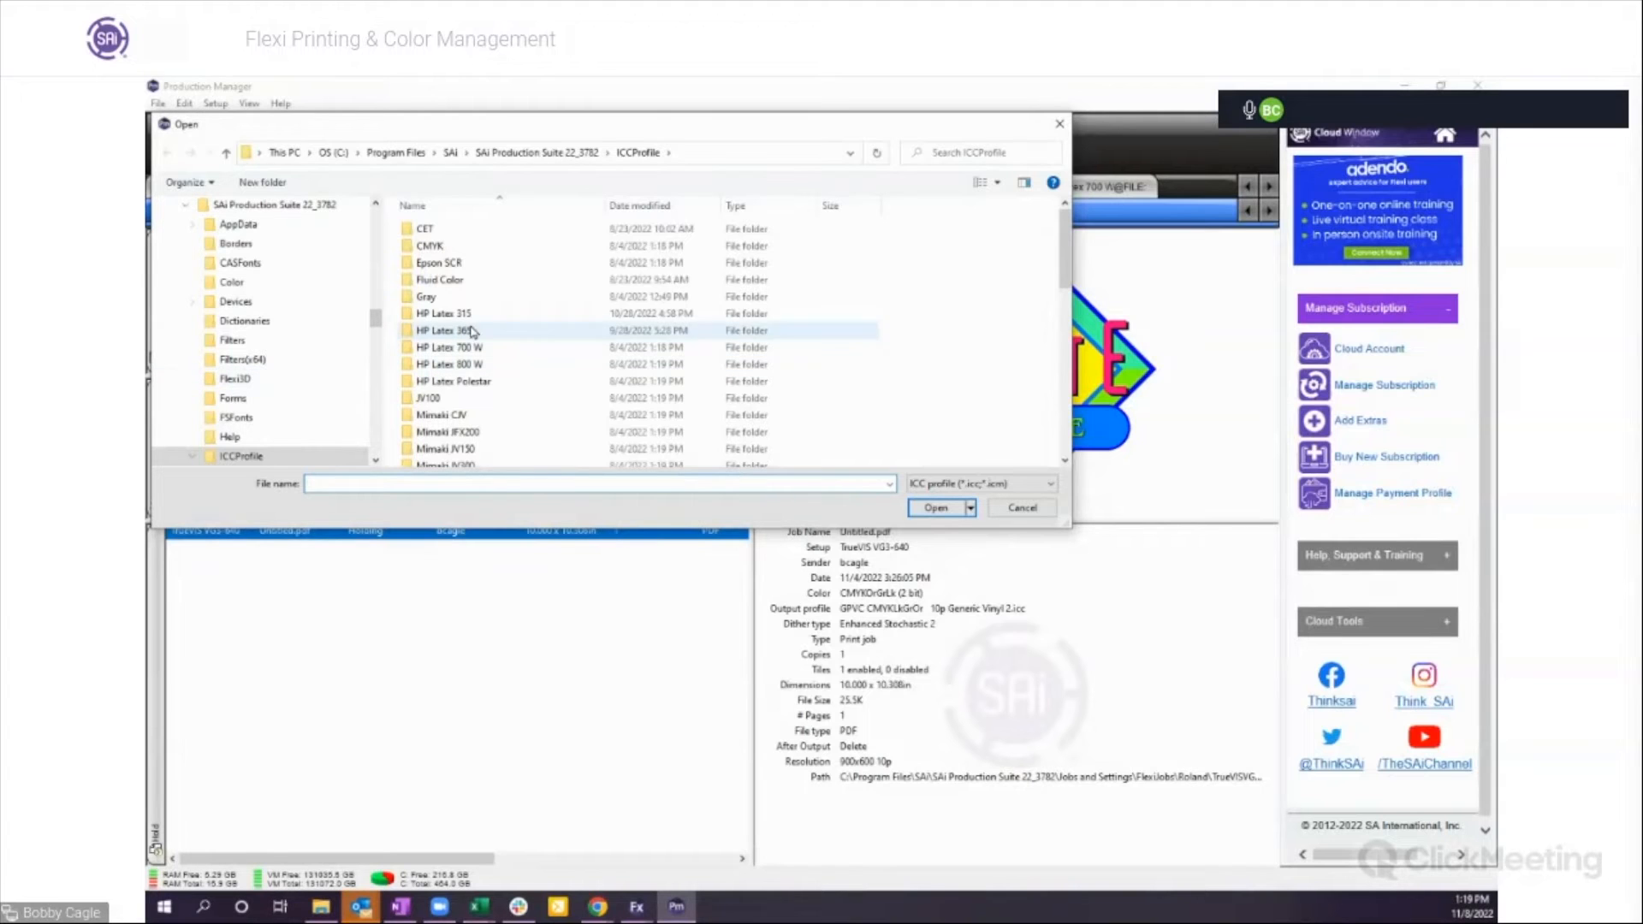
left_click_drag(378, 315, 365, 178)
left_click(229, 391)
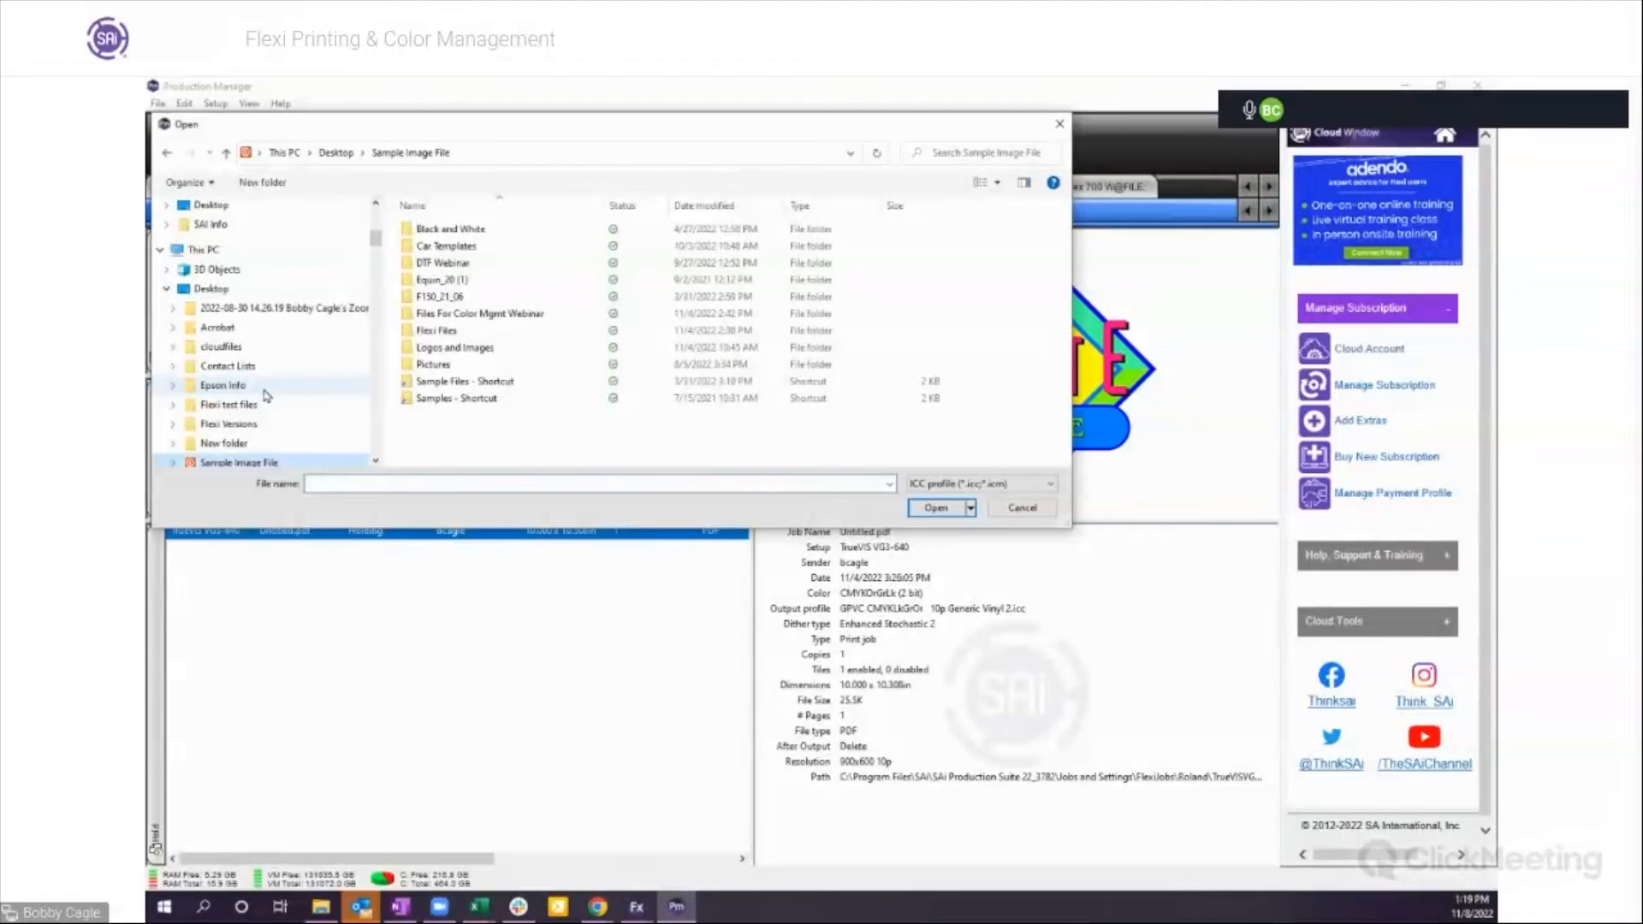
double_click(498, 317)
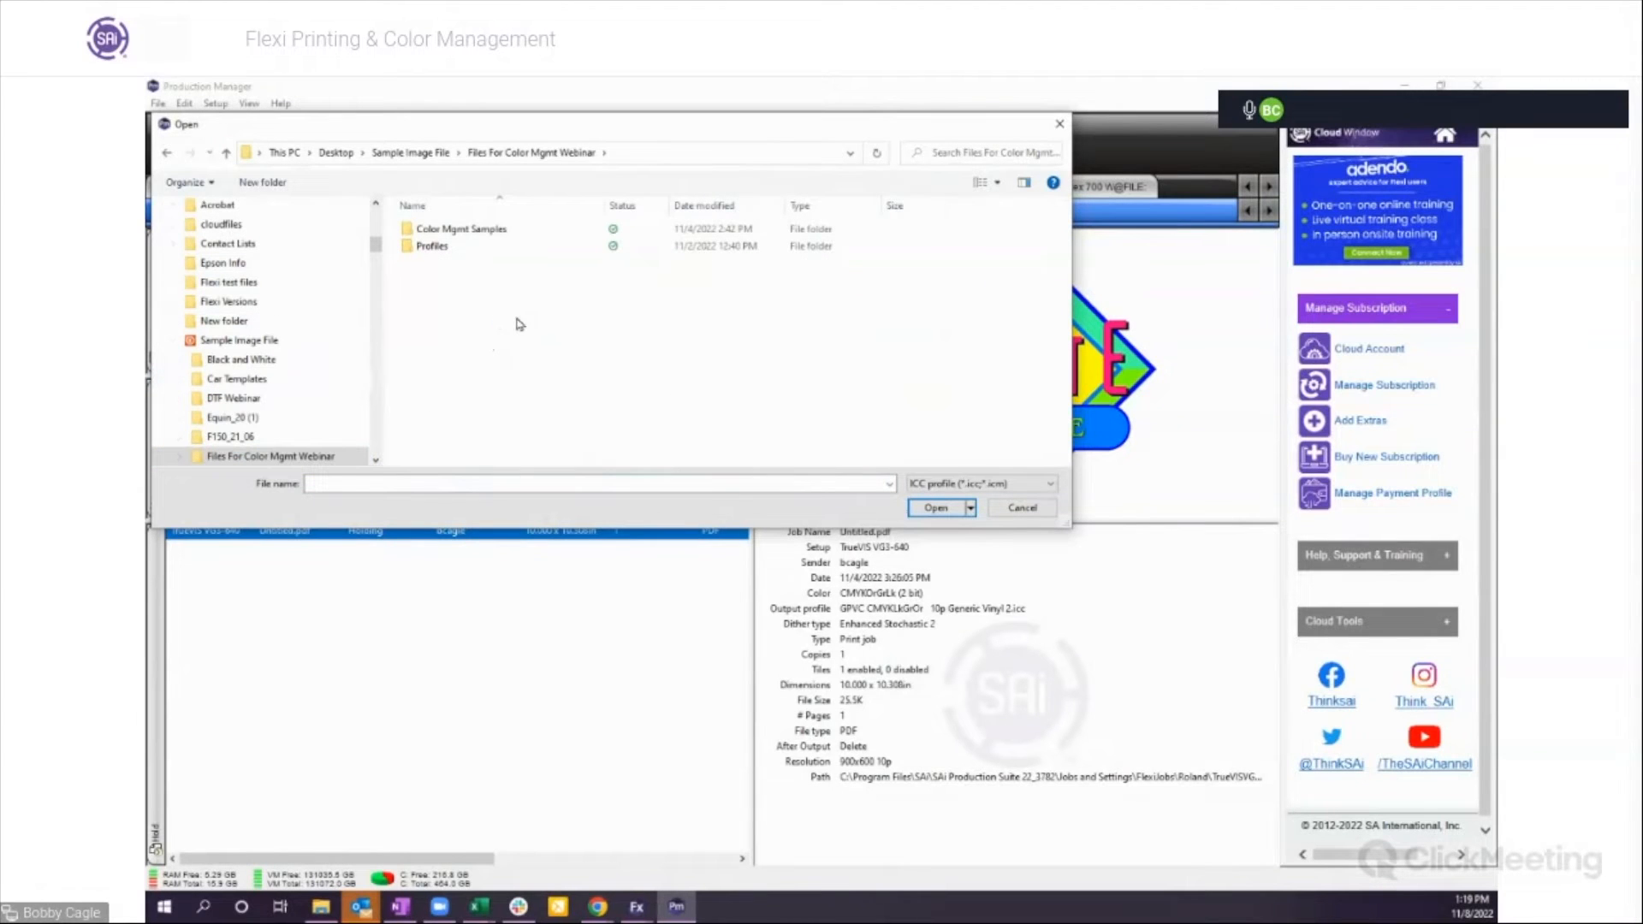
double_click(439, 250)
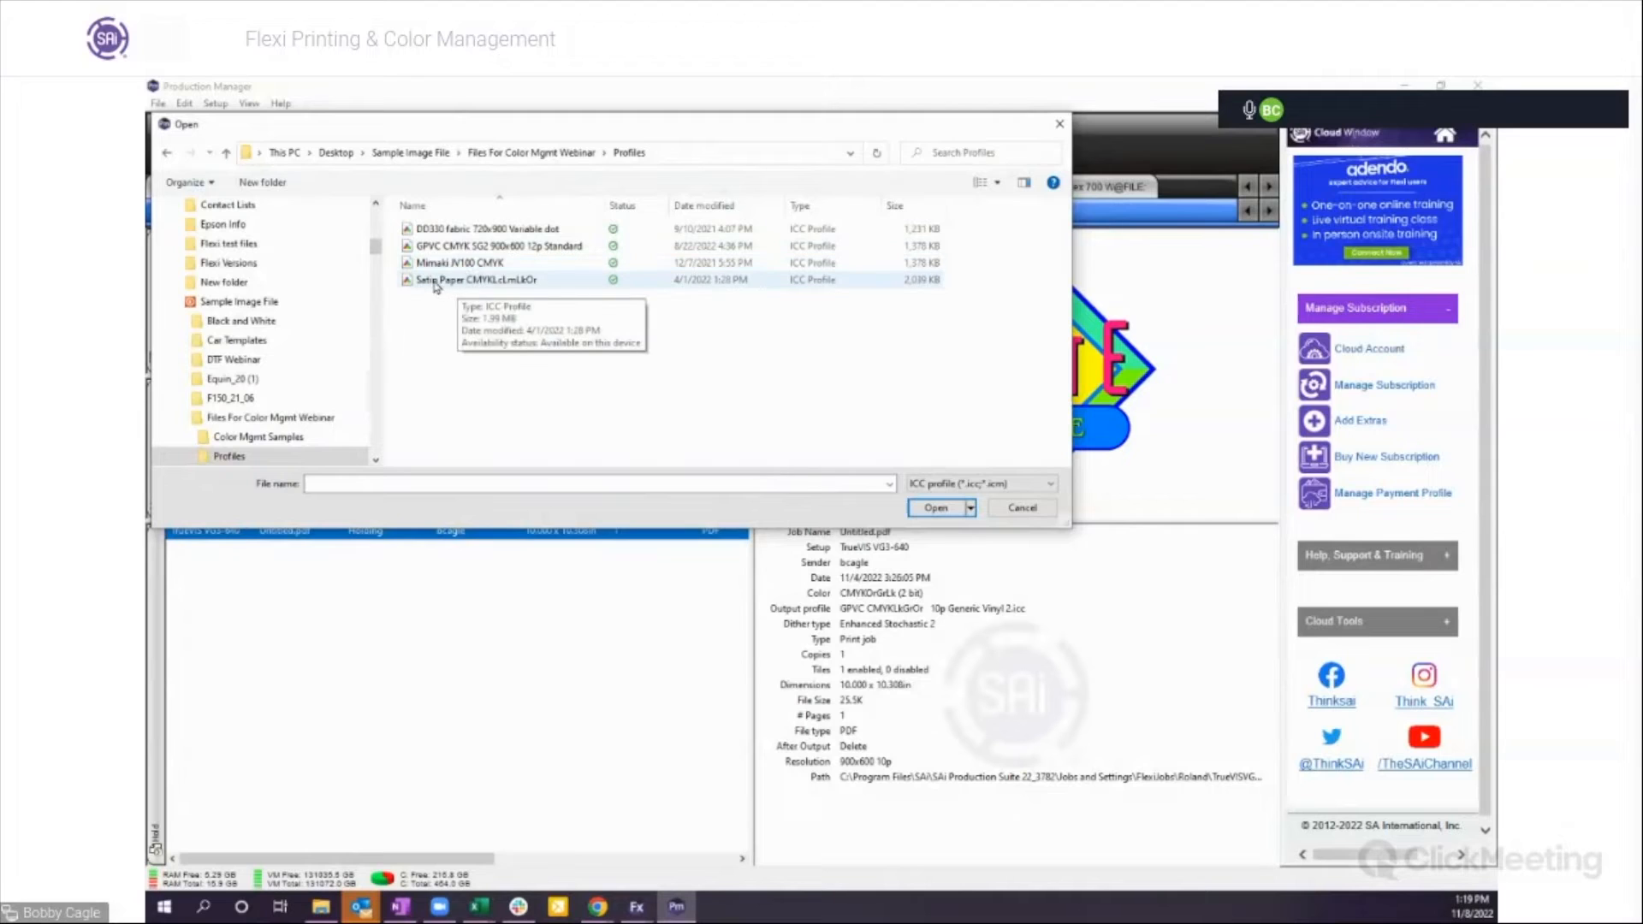
double_click(467, 246)
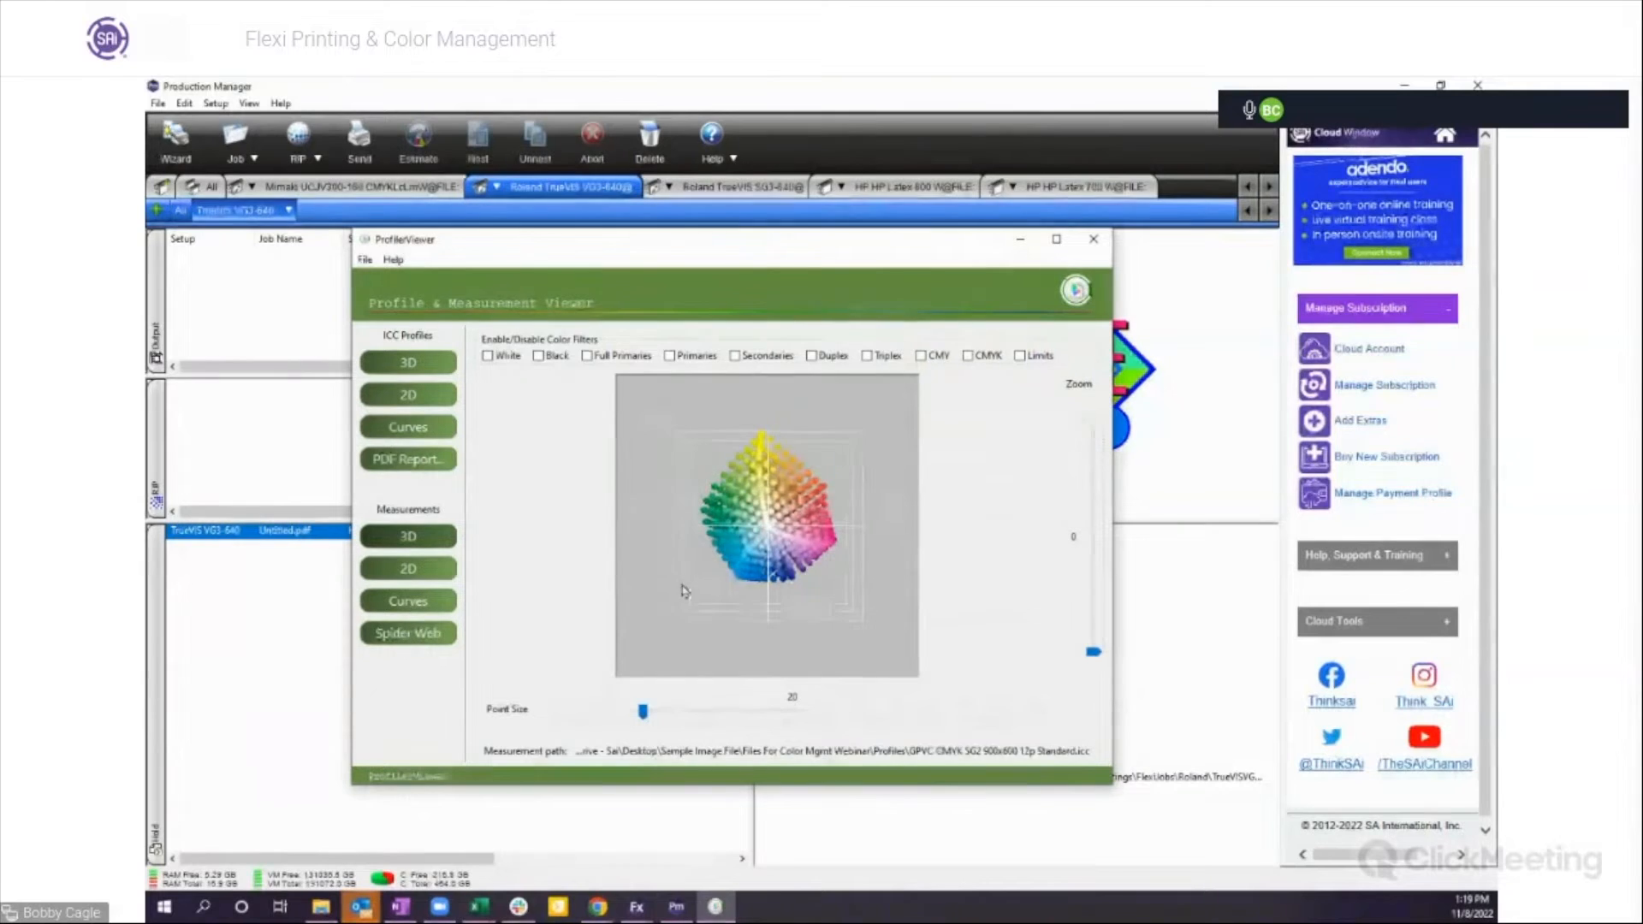
Step: Examine the profile's 3D measurement plot from several angles
left_click_drag(824, 573, 669, 520)
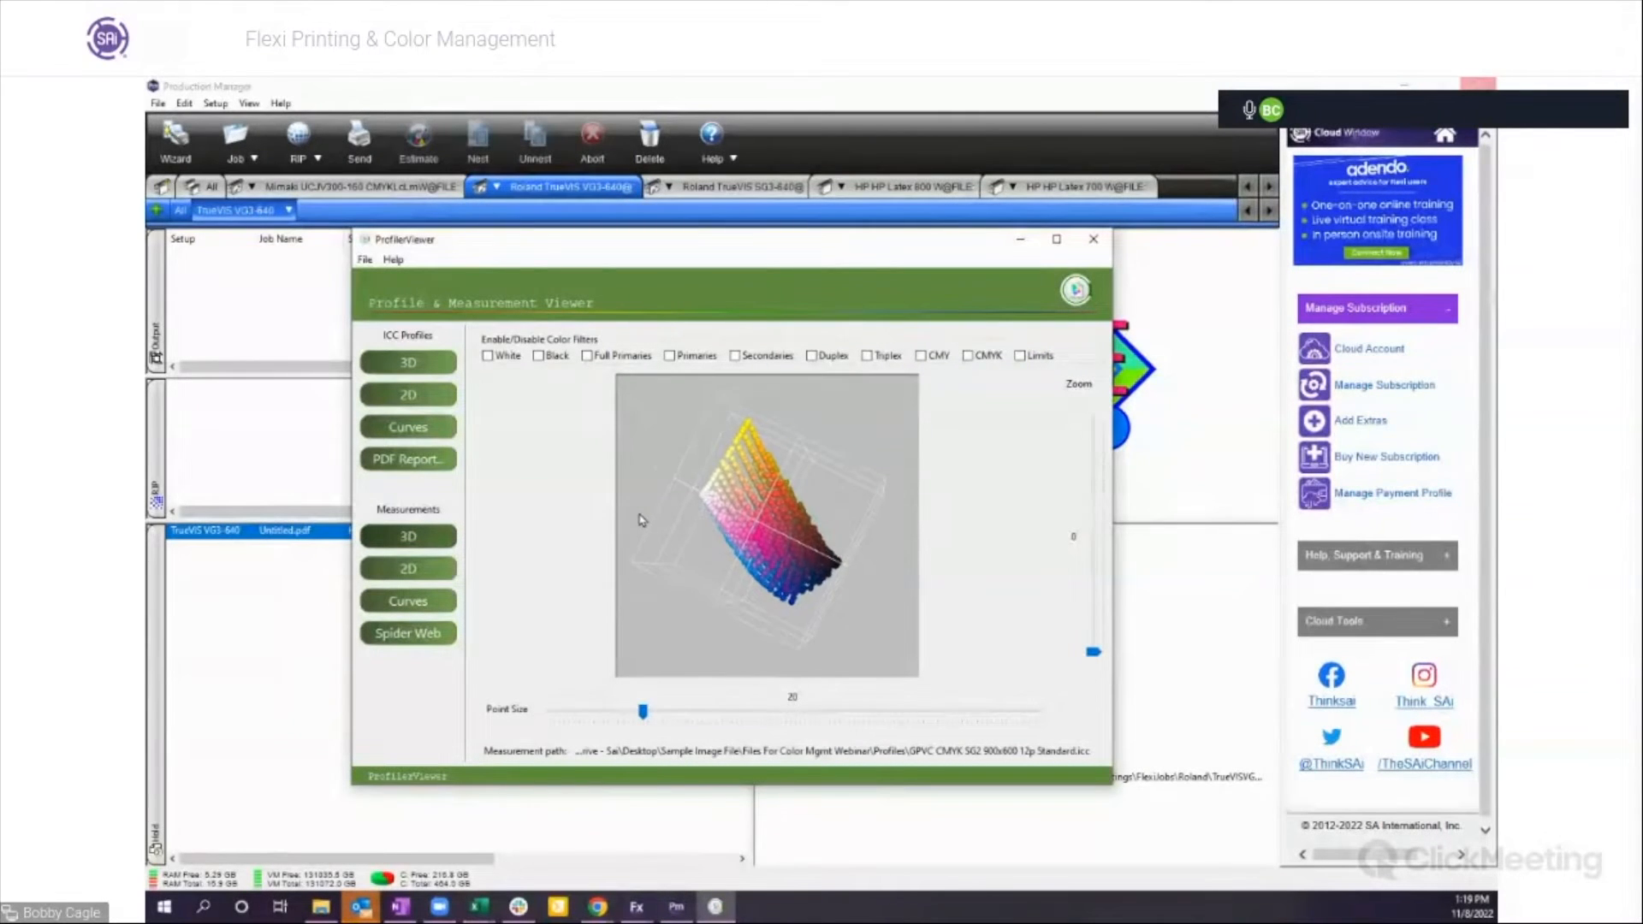
left_click_drag(788, 575, 723, 482)
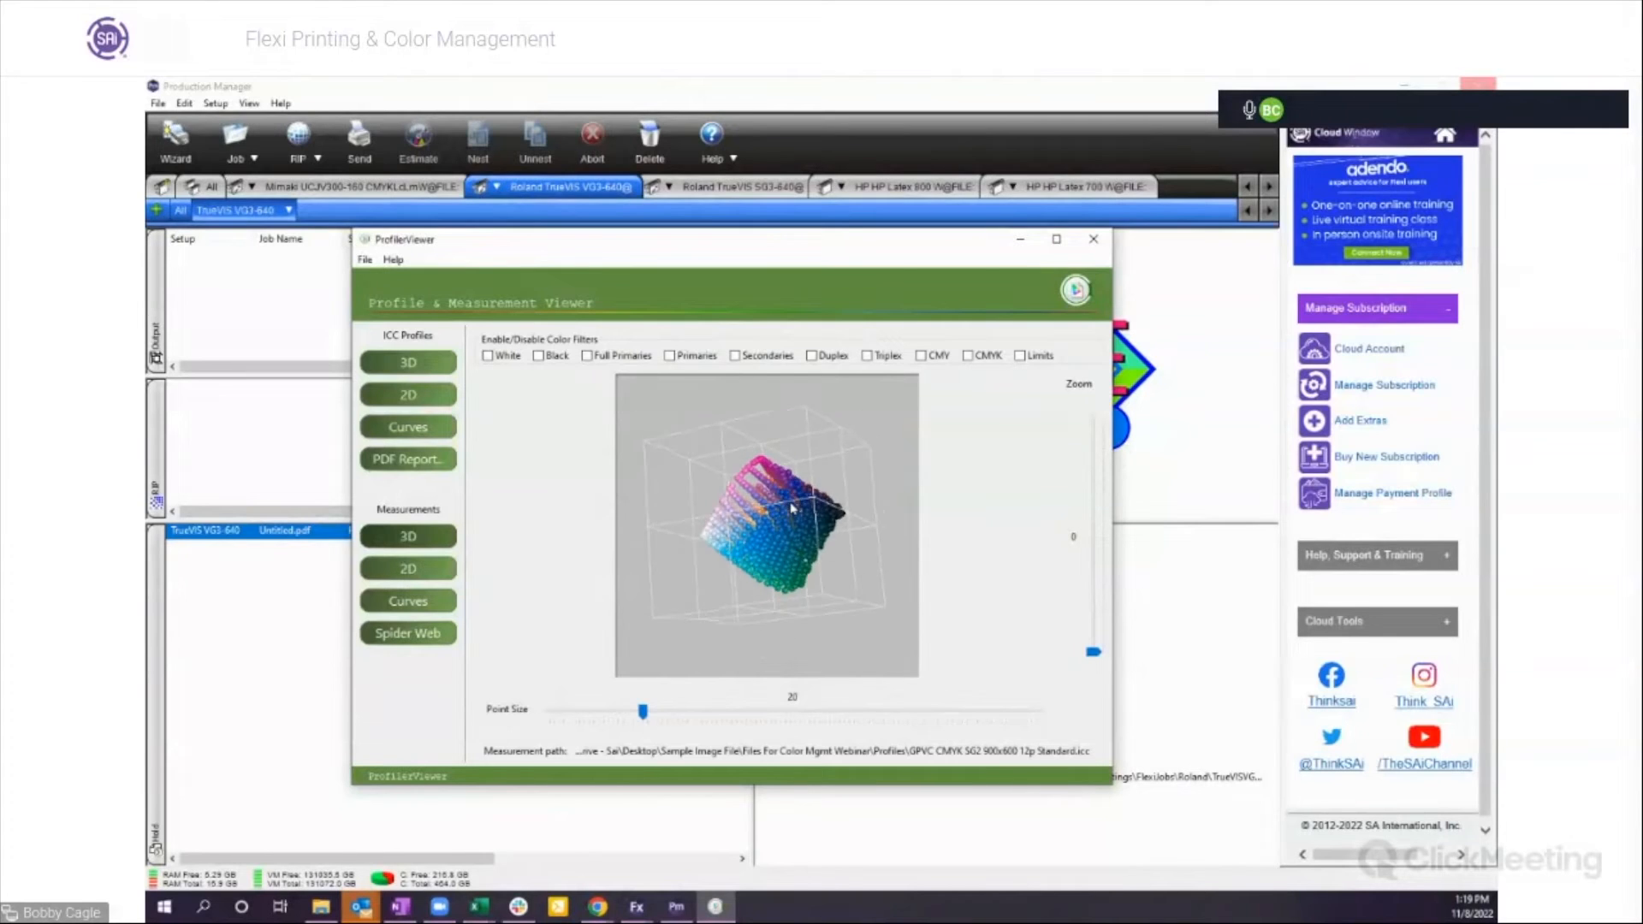
left_click_drag(706, 462, 794, 501)
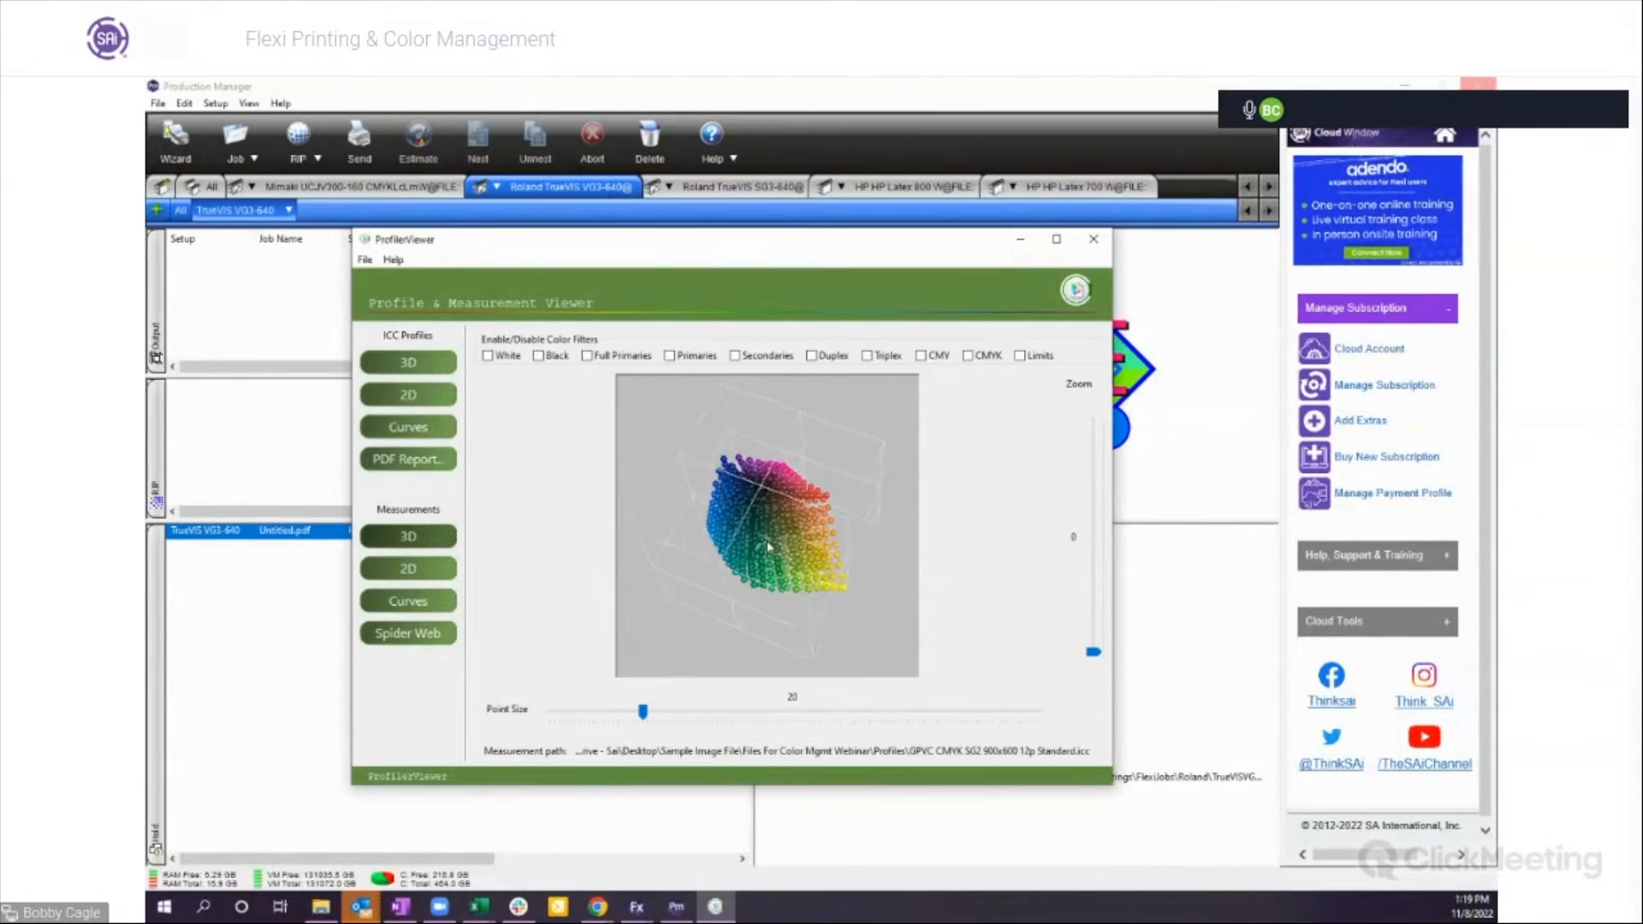
left_click_drag(721, 590, 775, 465)
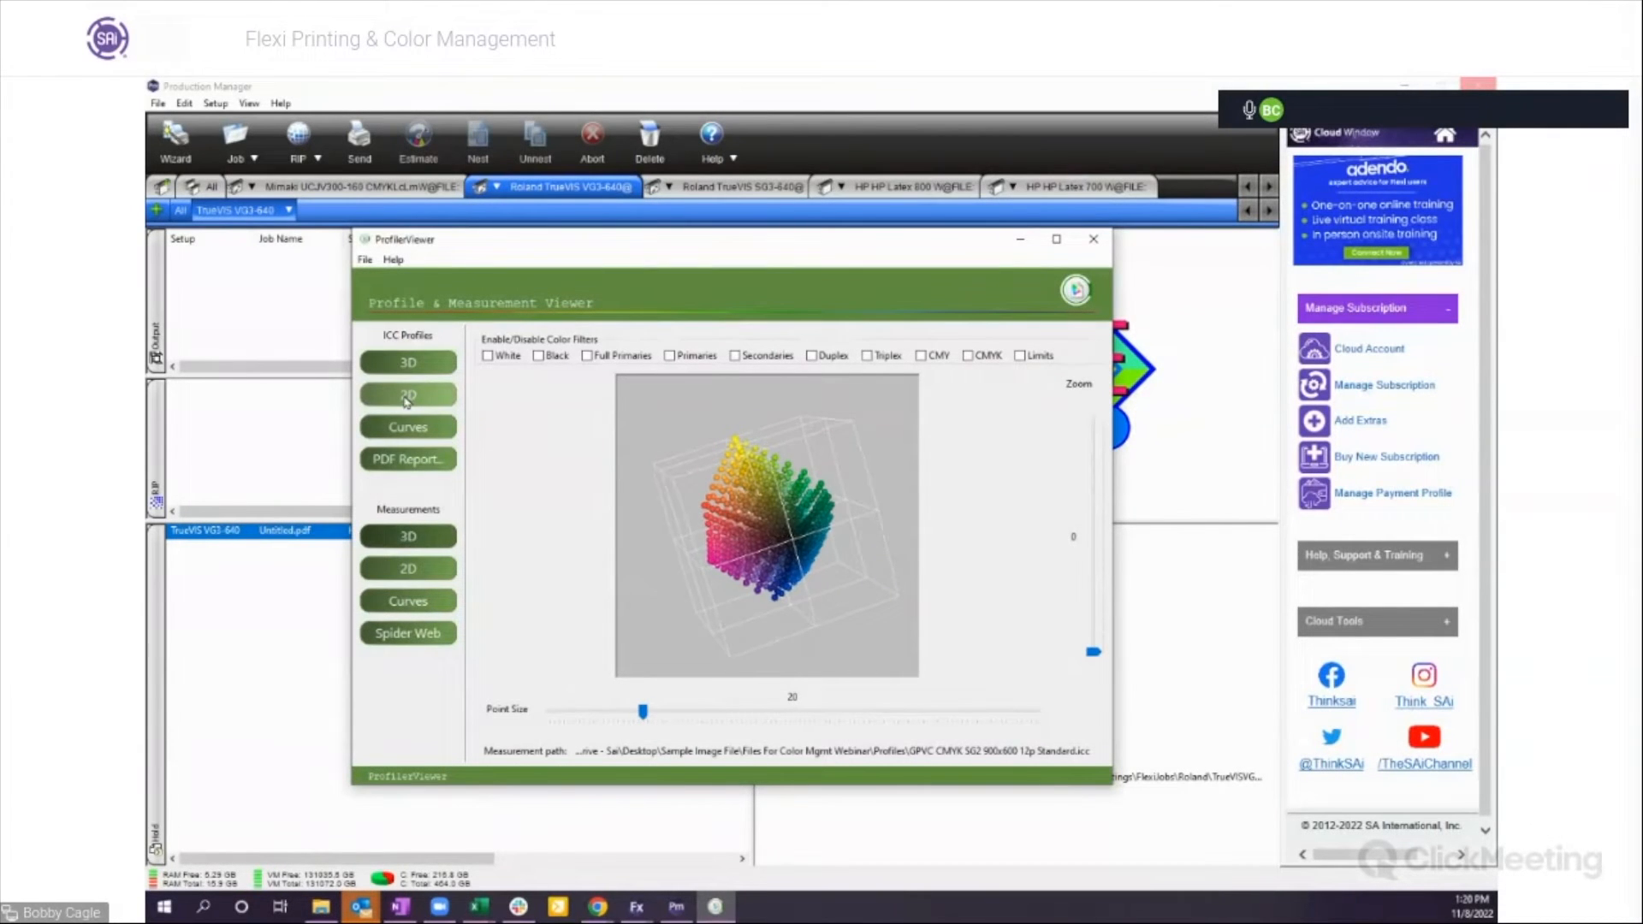
Step: Show the profile's 2D gamut and load the JPEG Colorful Skulls from the Files For Color Mgmt Webinar folder as sample data
left_click(407, 398)
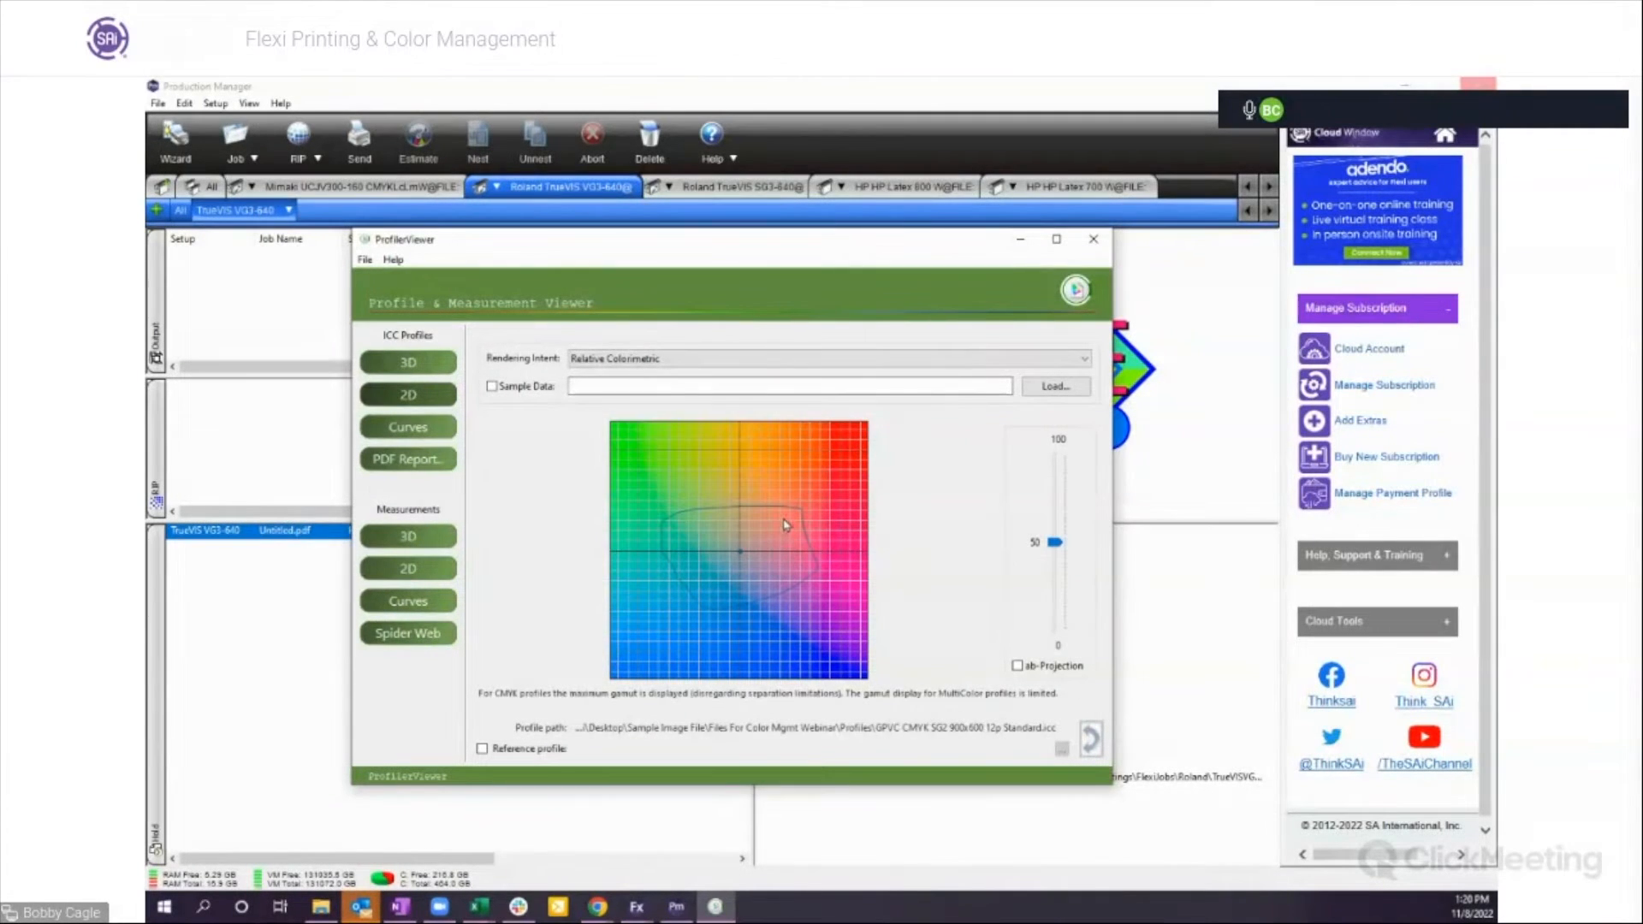
left_click(1049, 390)
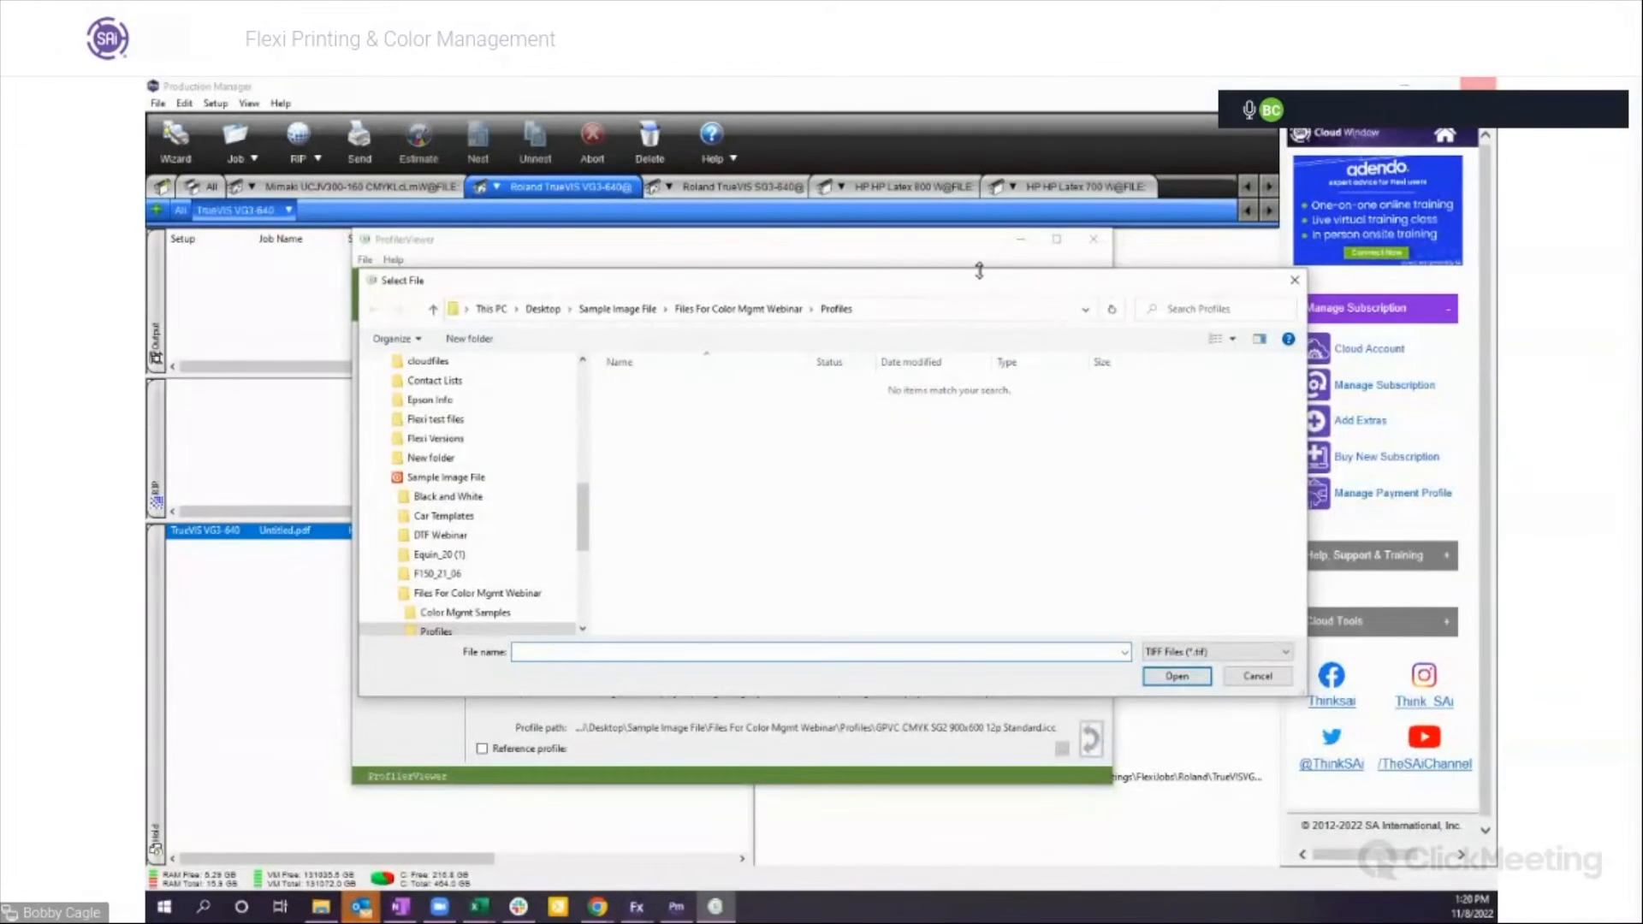
left_click_drag(968, 294, 915, 244)
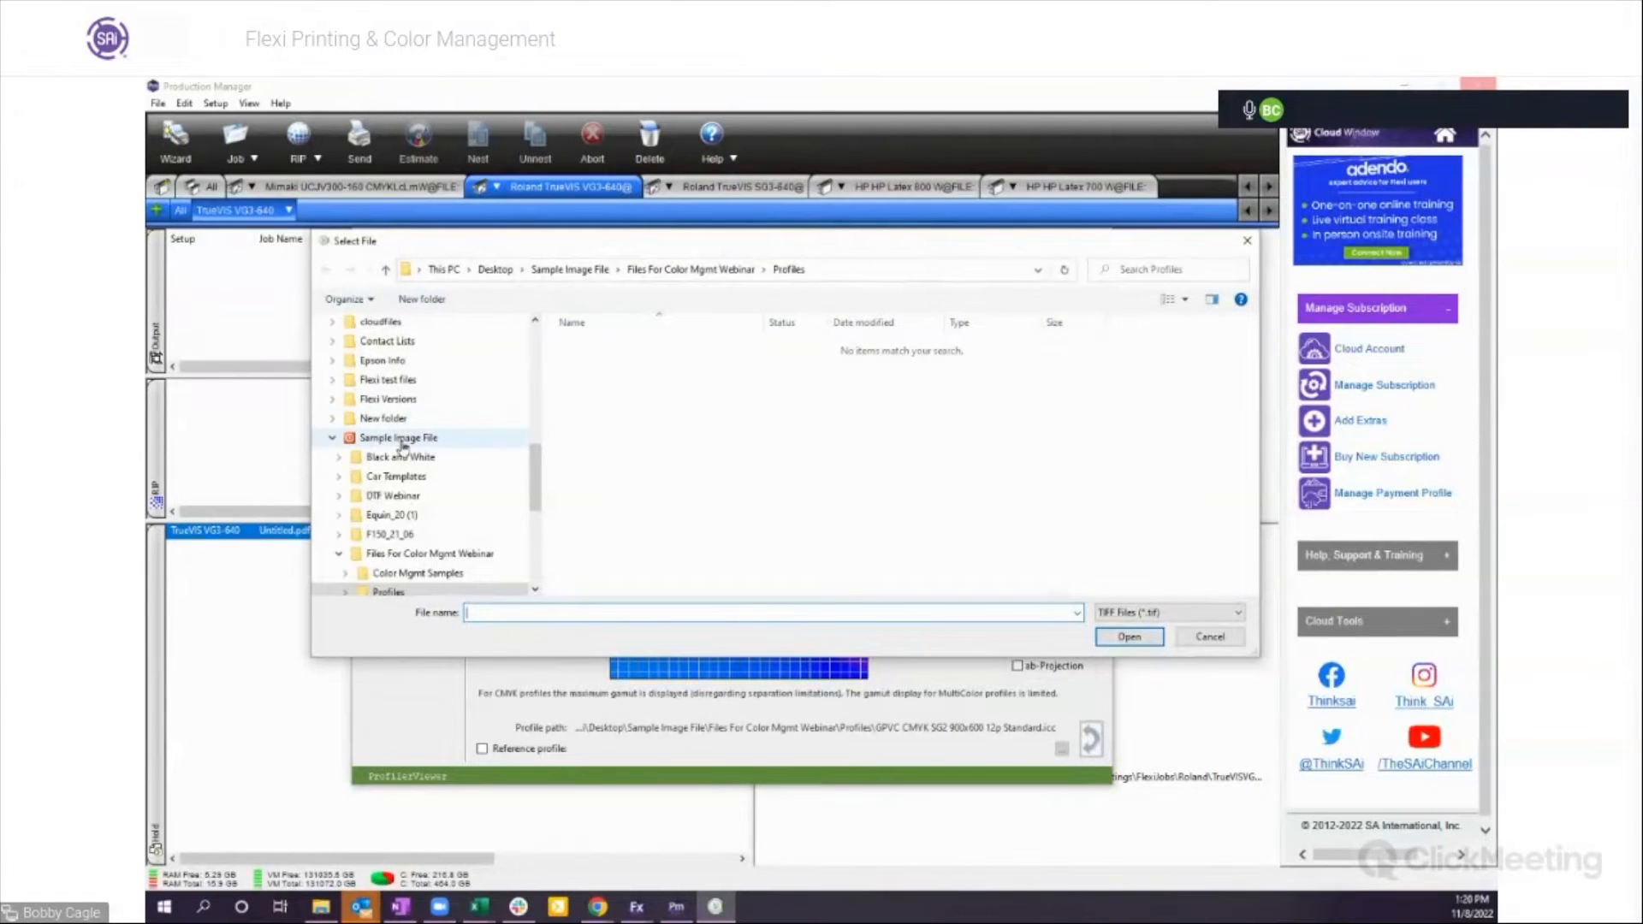
left_click(432, 557)
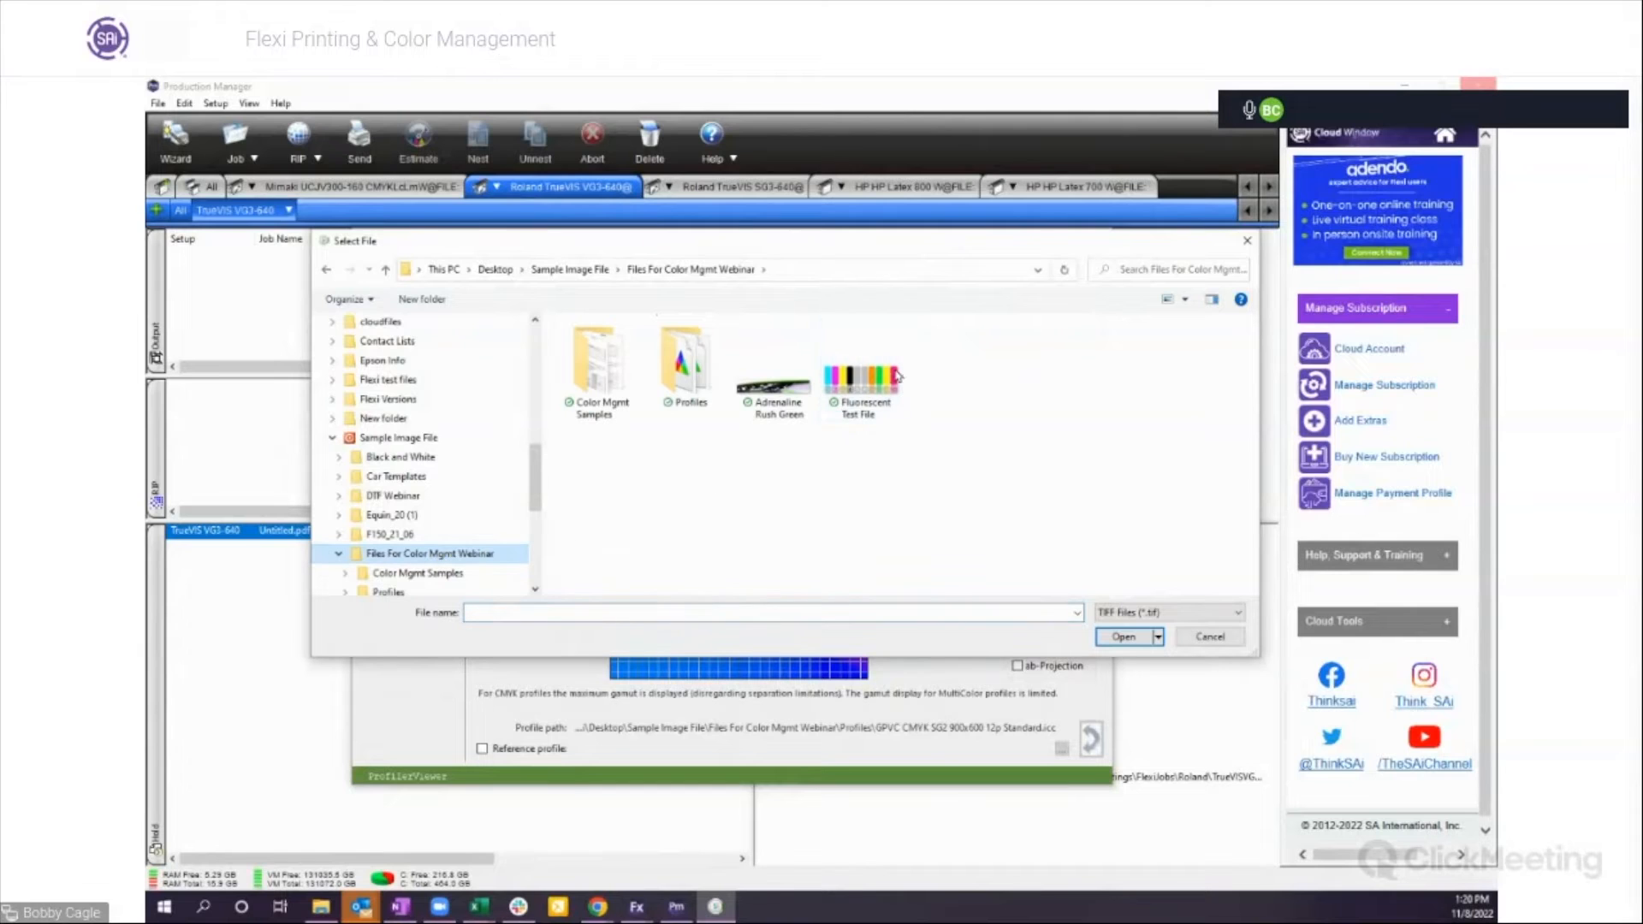
double_click(602, 381)
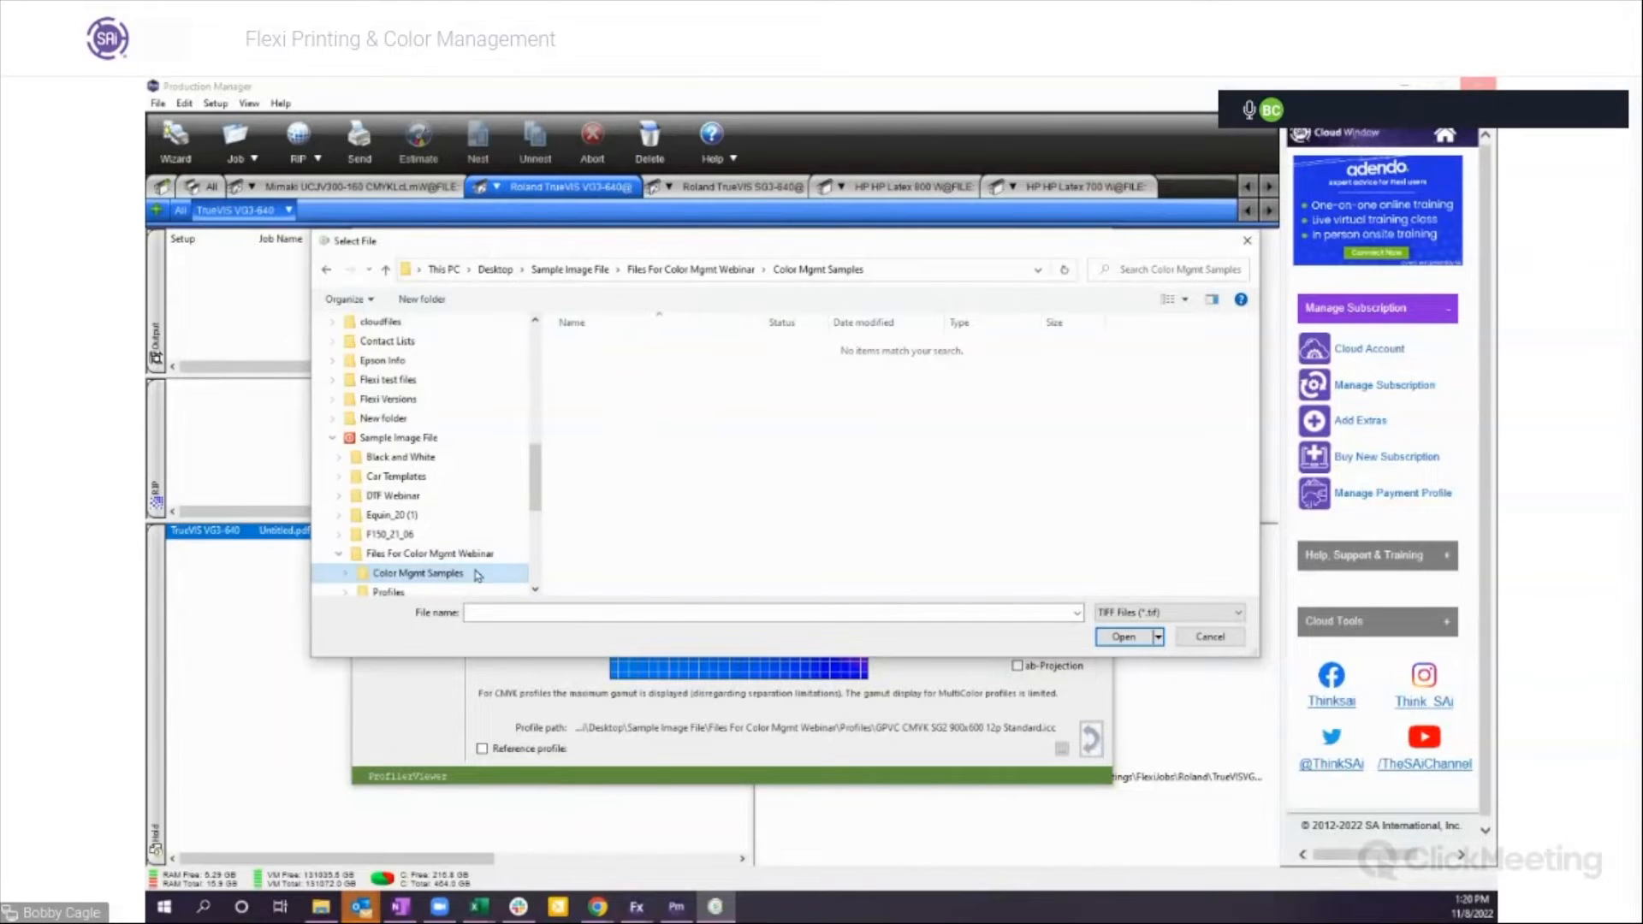
left_click(419, 554)
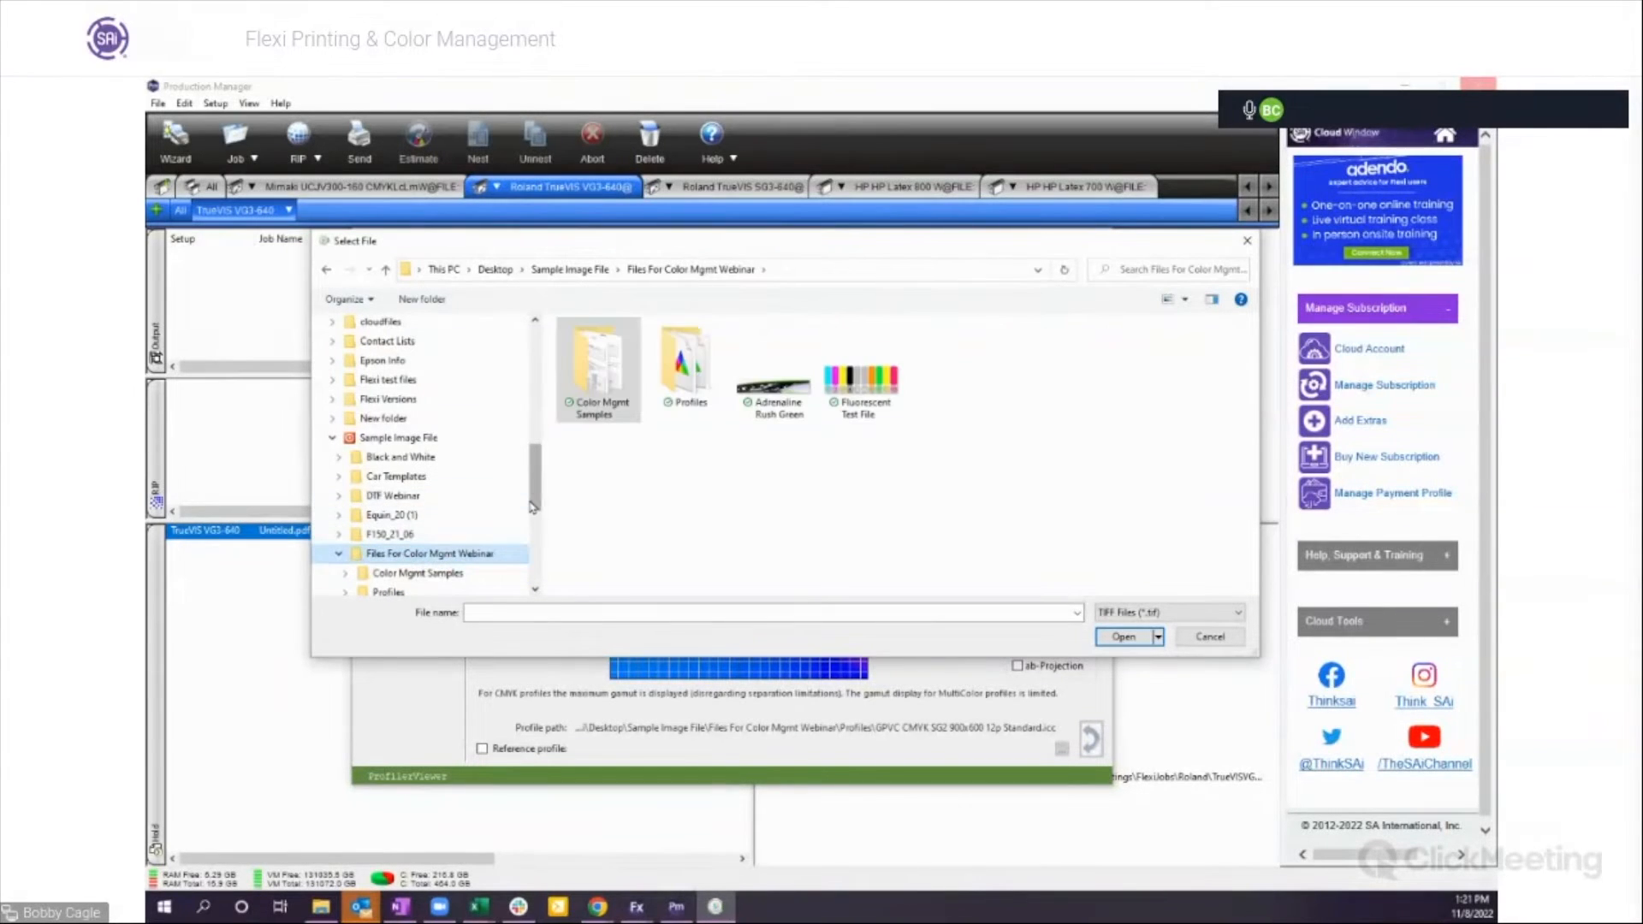
left_click_drag(531, 506, 532, 529)
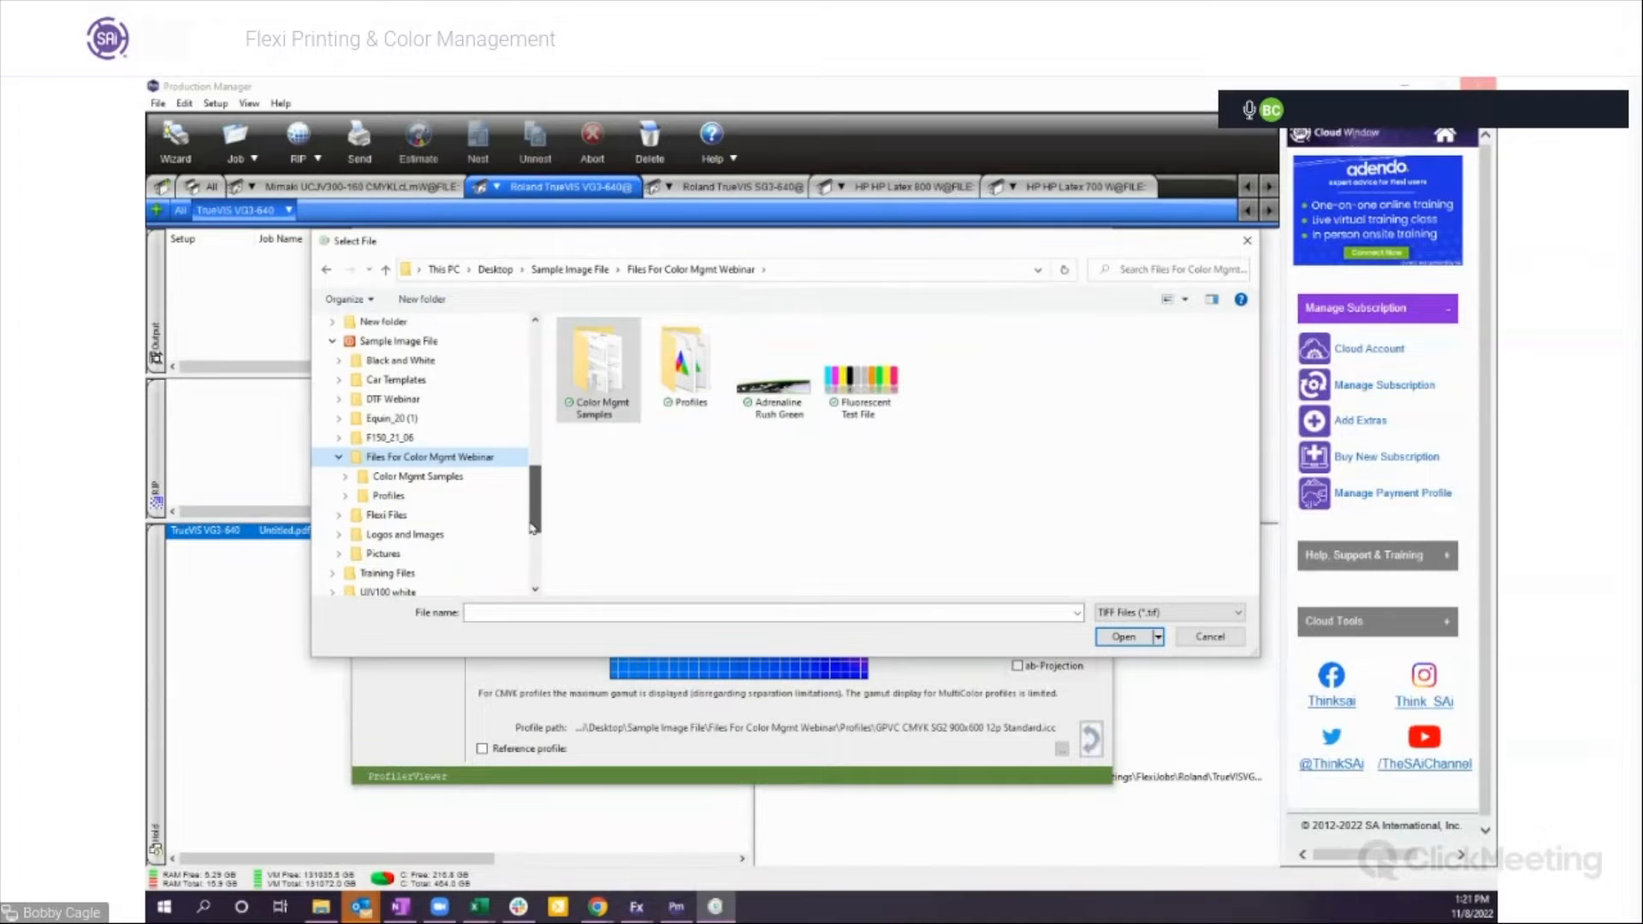
left_click(445, 476)
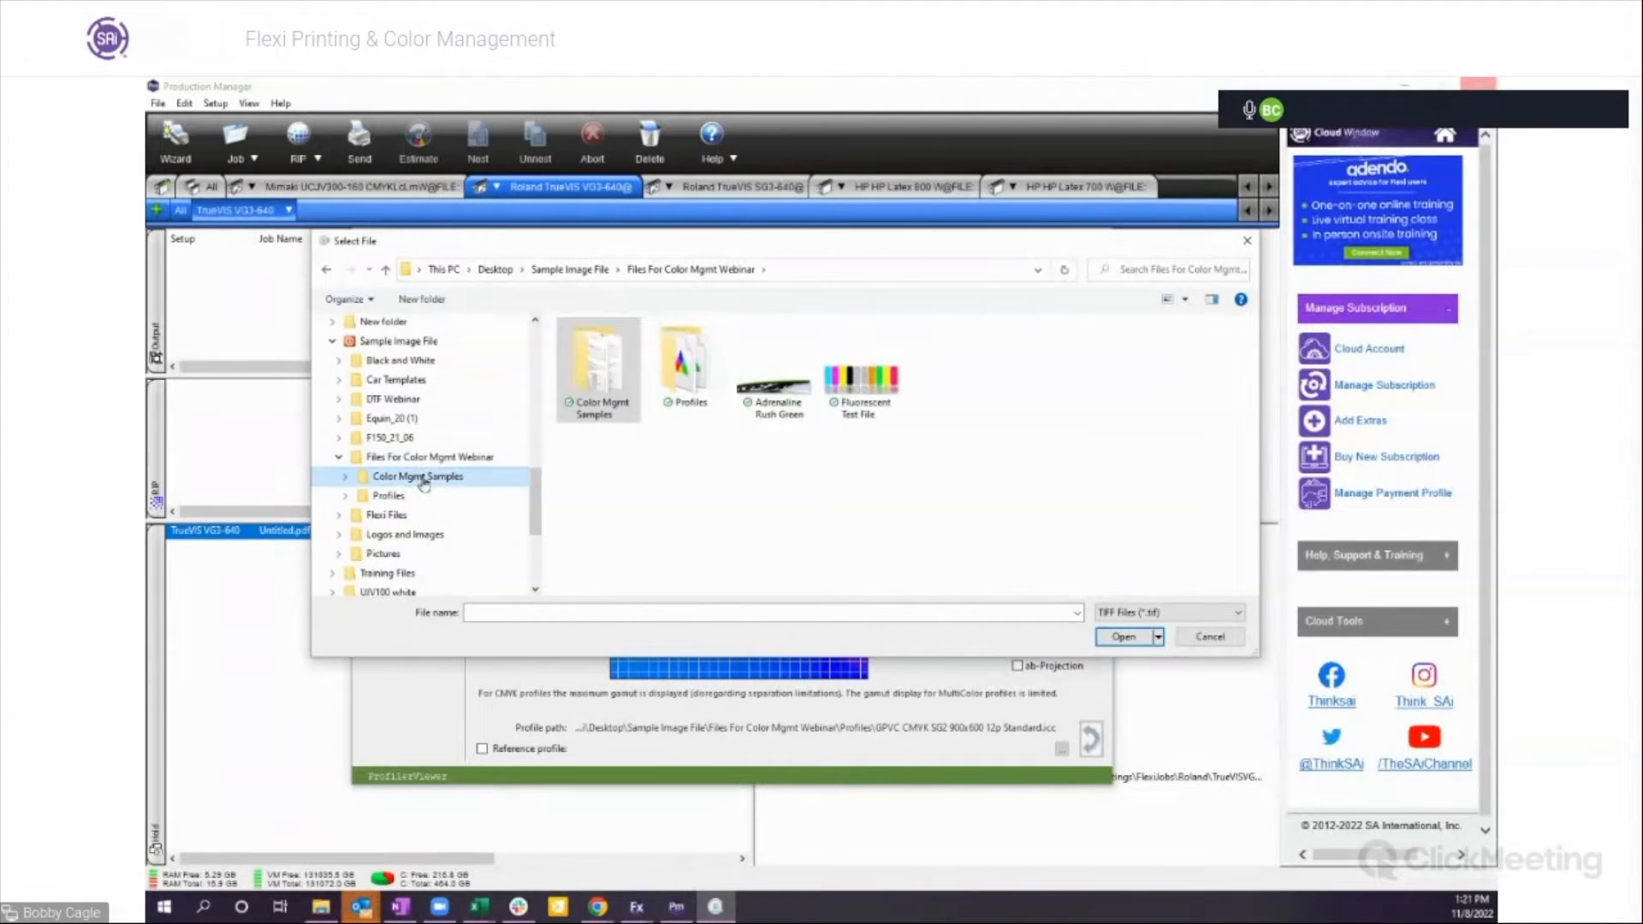
left_click(1204, 617)
left_click(1129, 642)
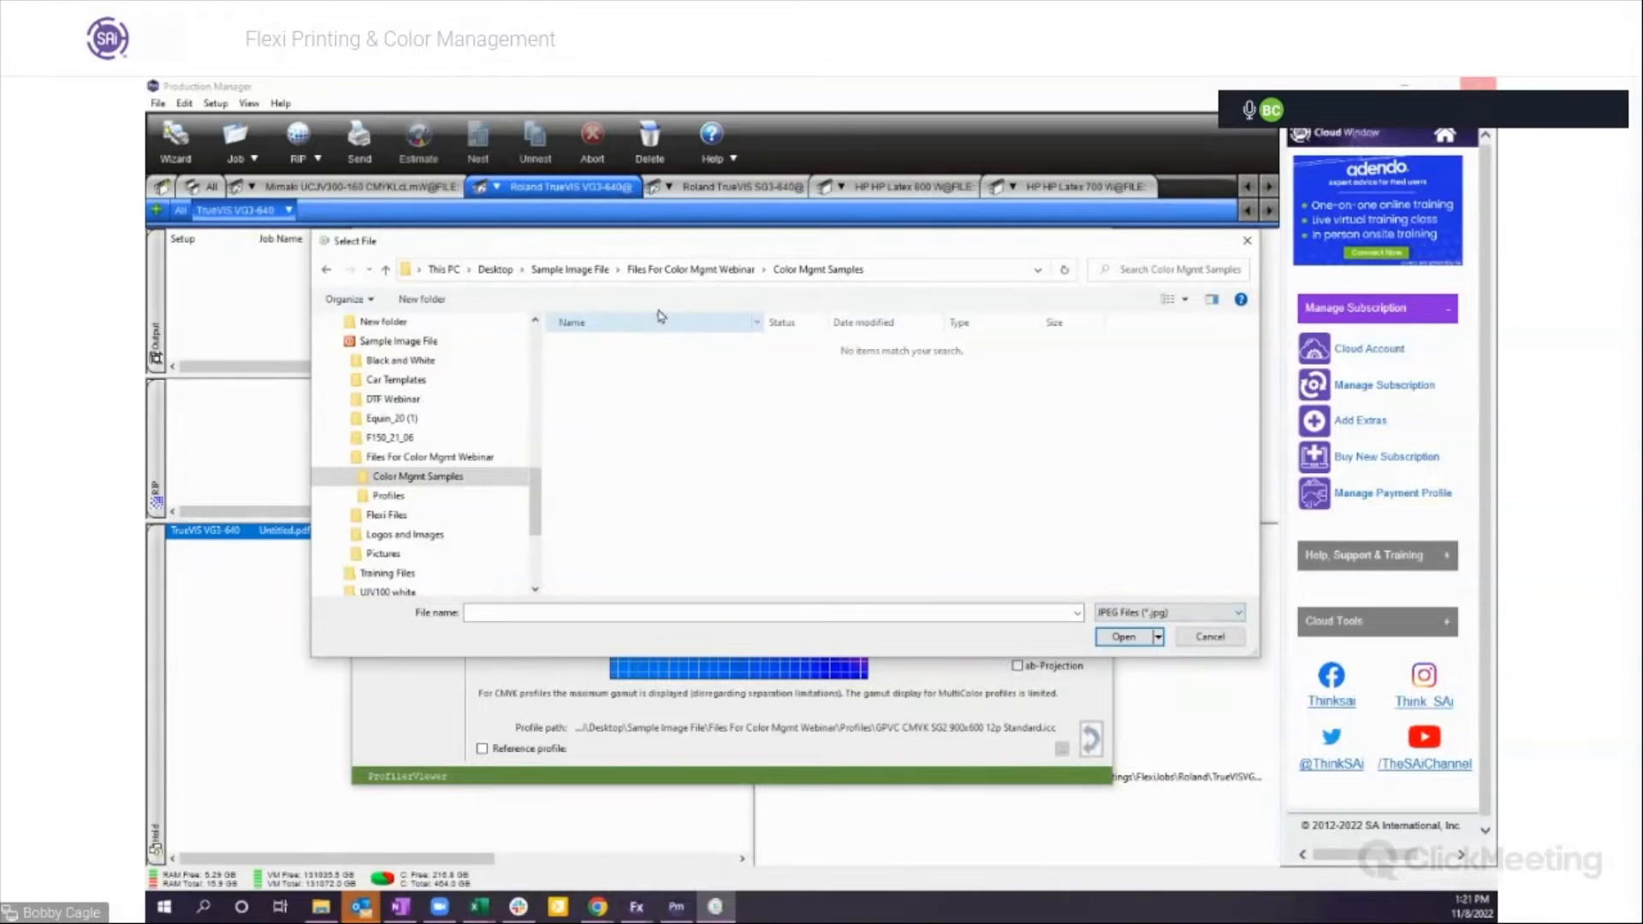
left_click(443, 460)
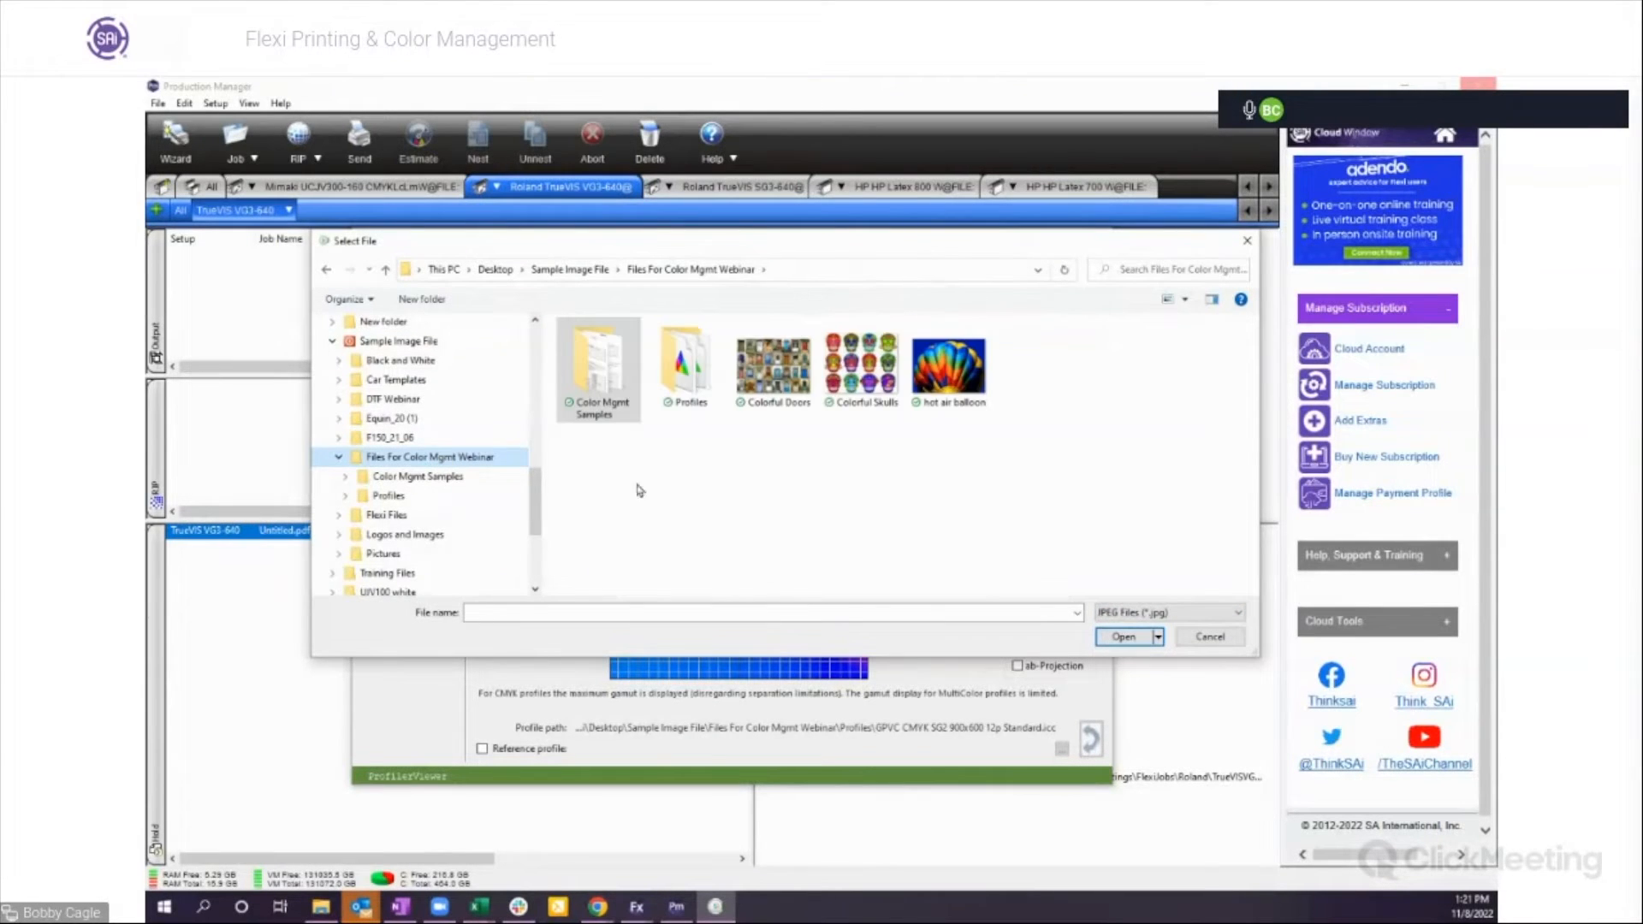
double_click(859, 366)
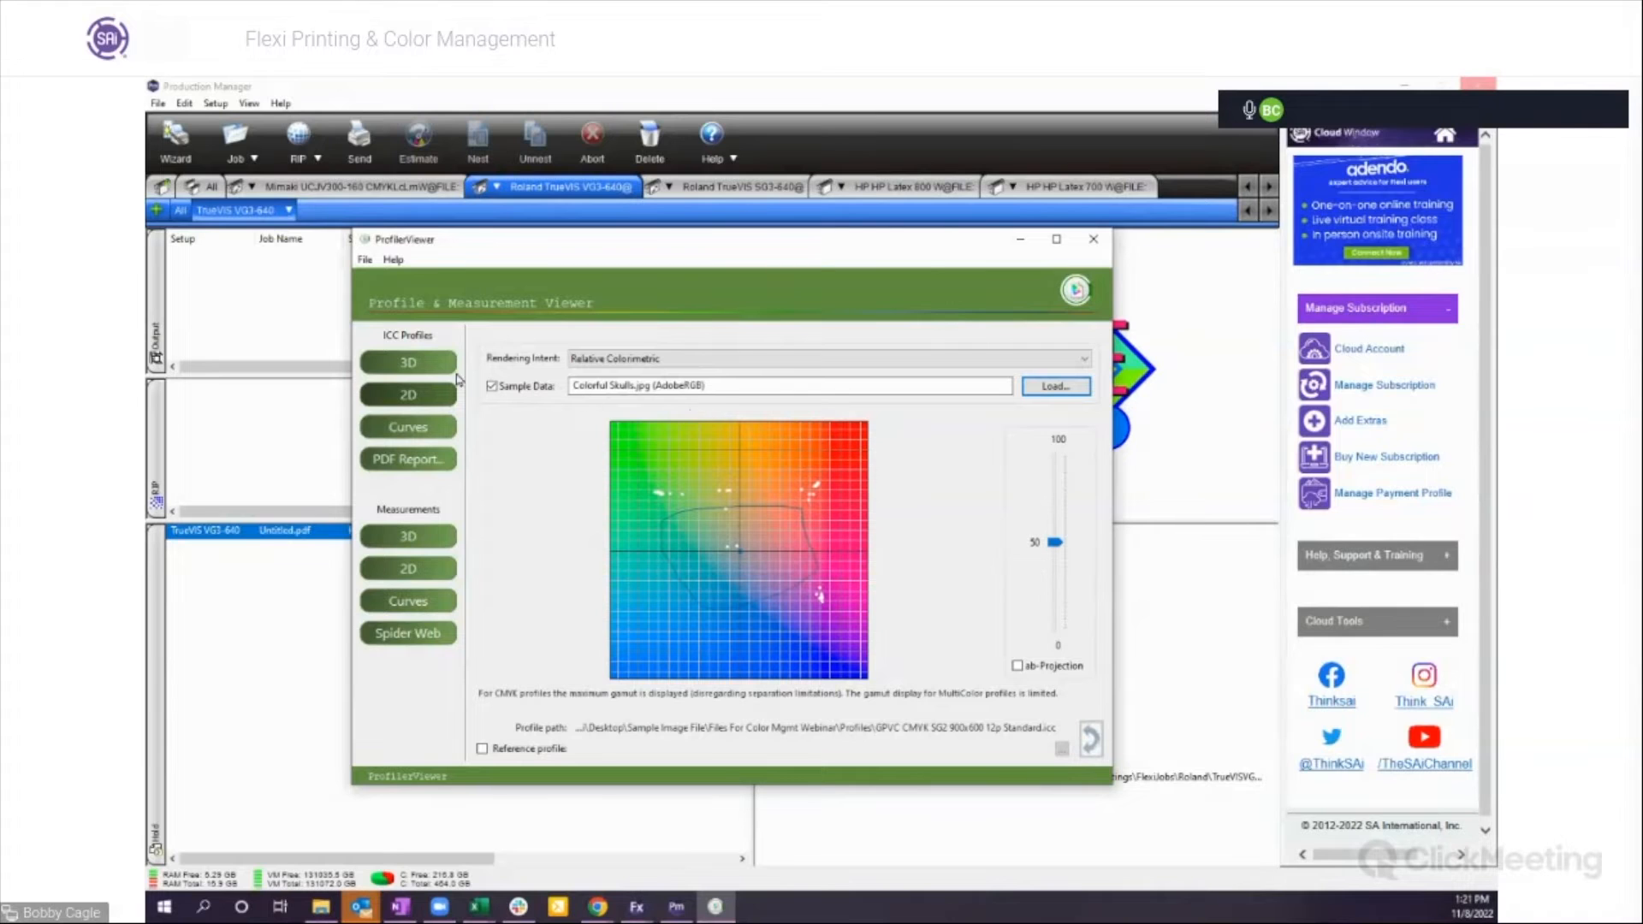
Step: Show the ICC profile in 3D and compare the Colorful Skulls sample colors with its gamut from several angles
left_click(402, 365)
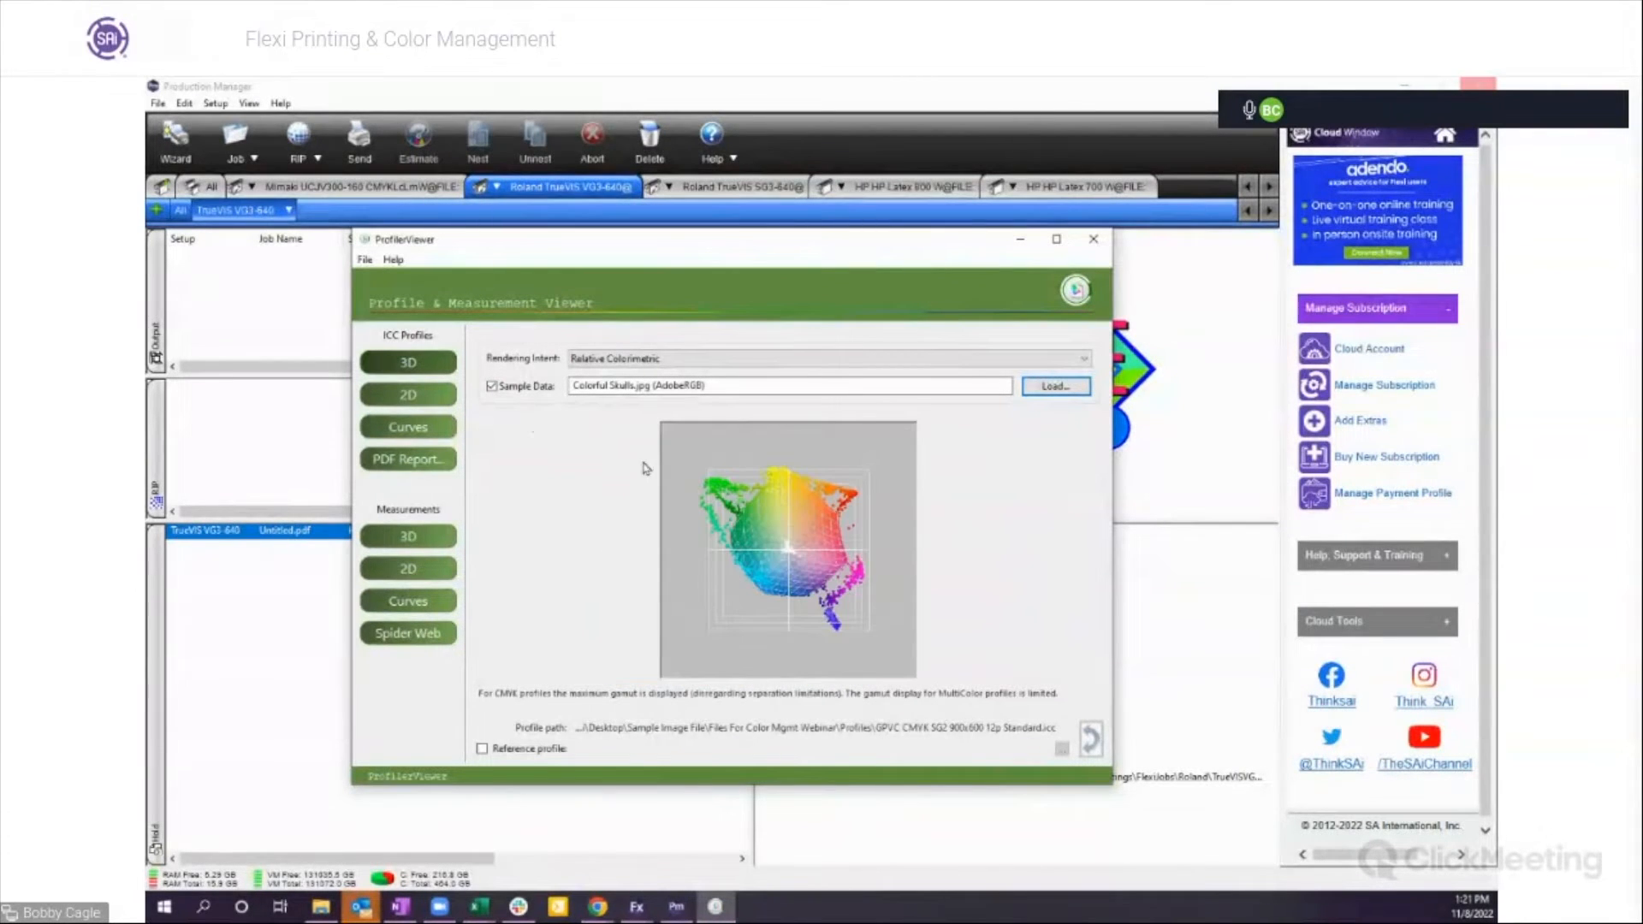
left_click_drag(758, 565, 849, 564)
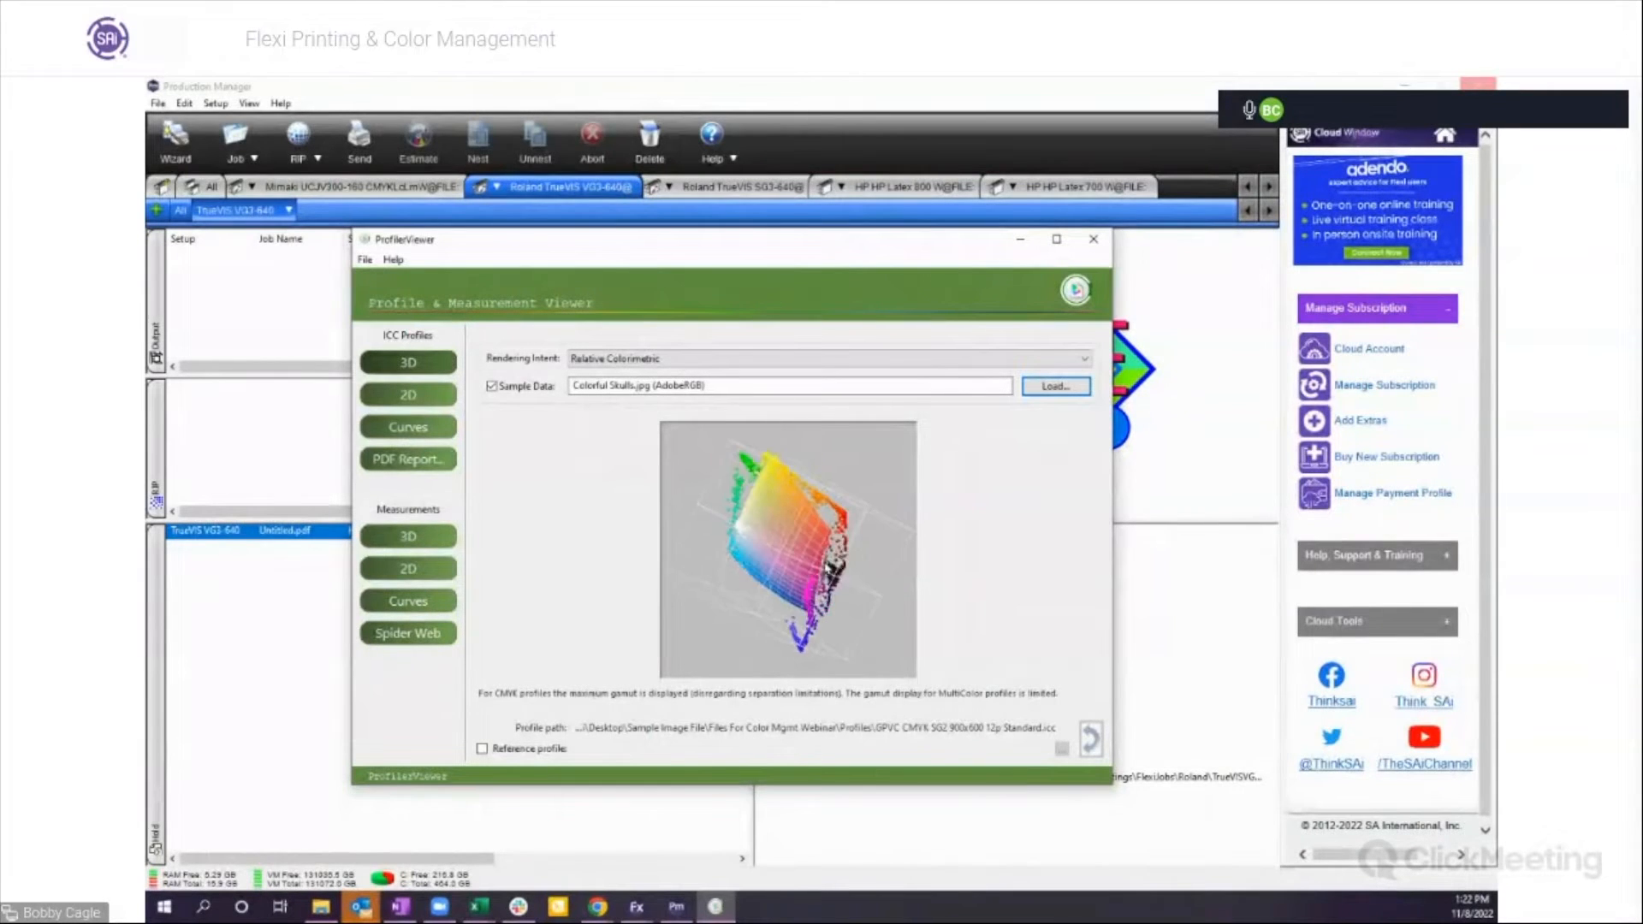
left_click_drag(809, 480, 719, 537)
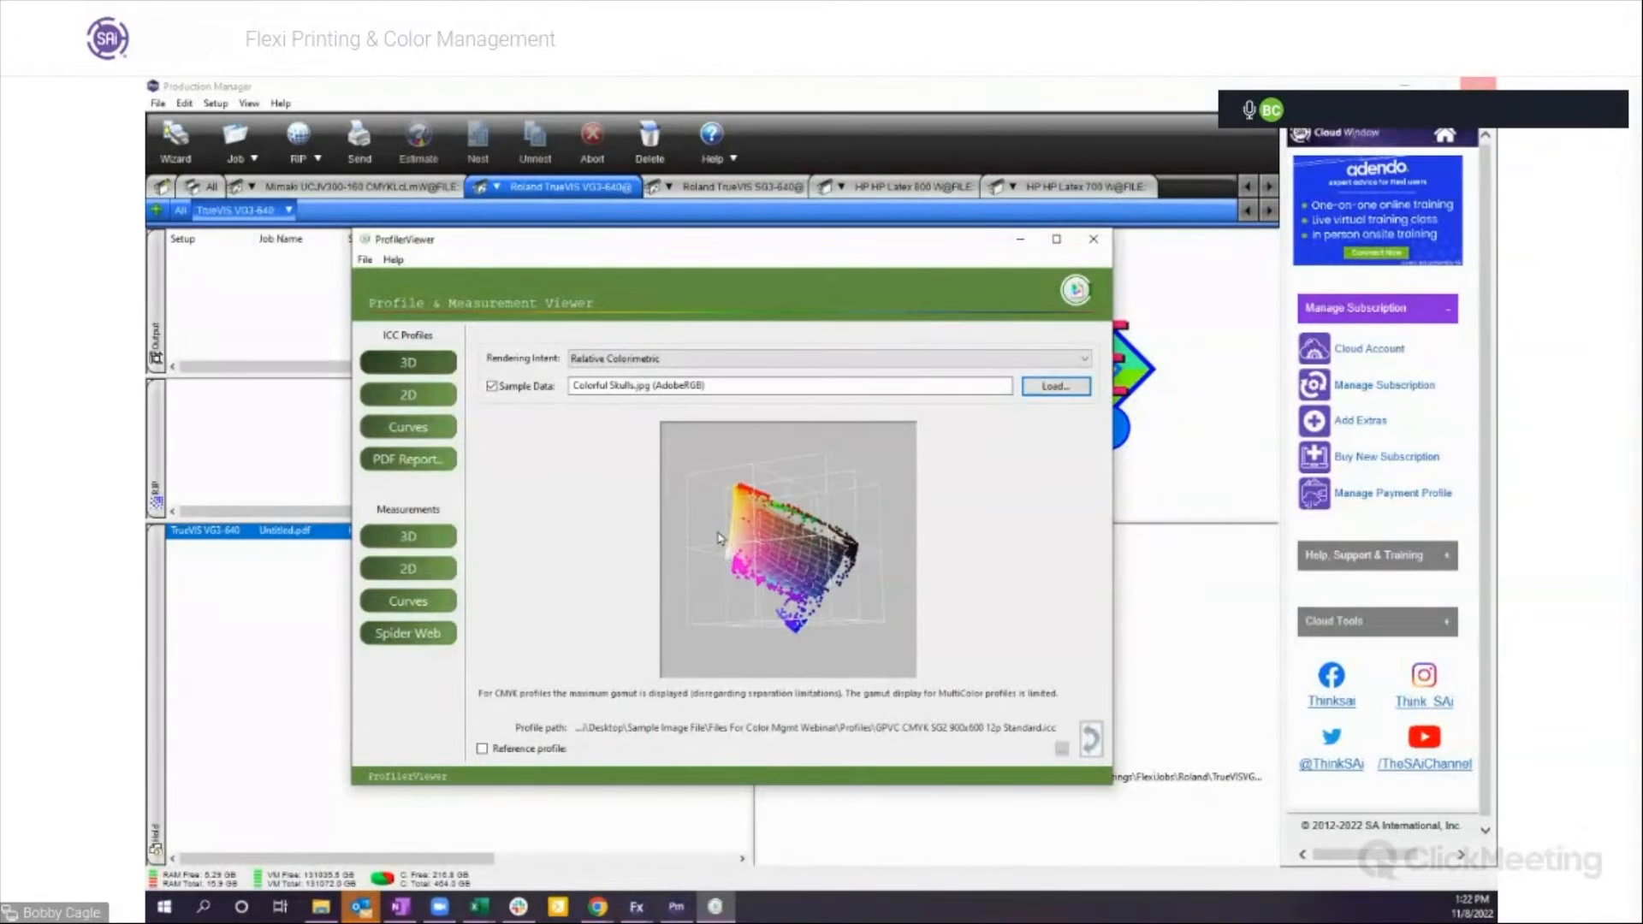
left_click_drag(802, 507, 830, 552)
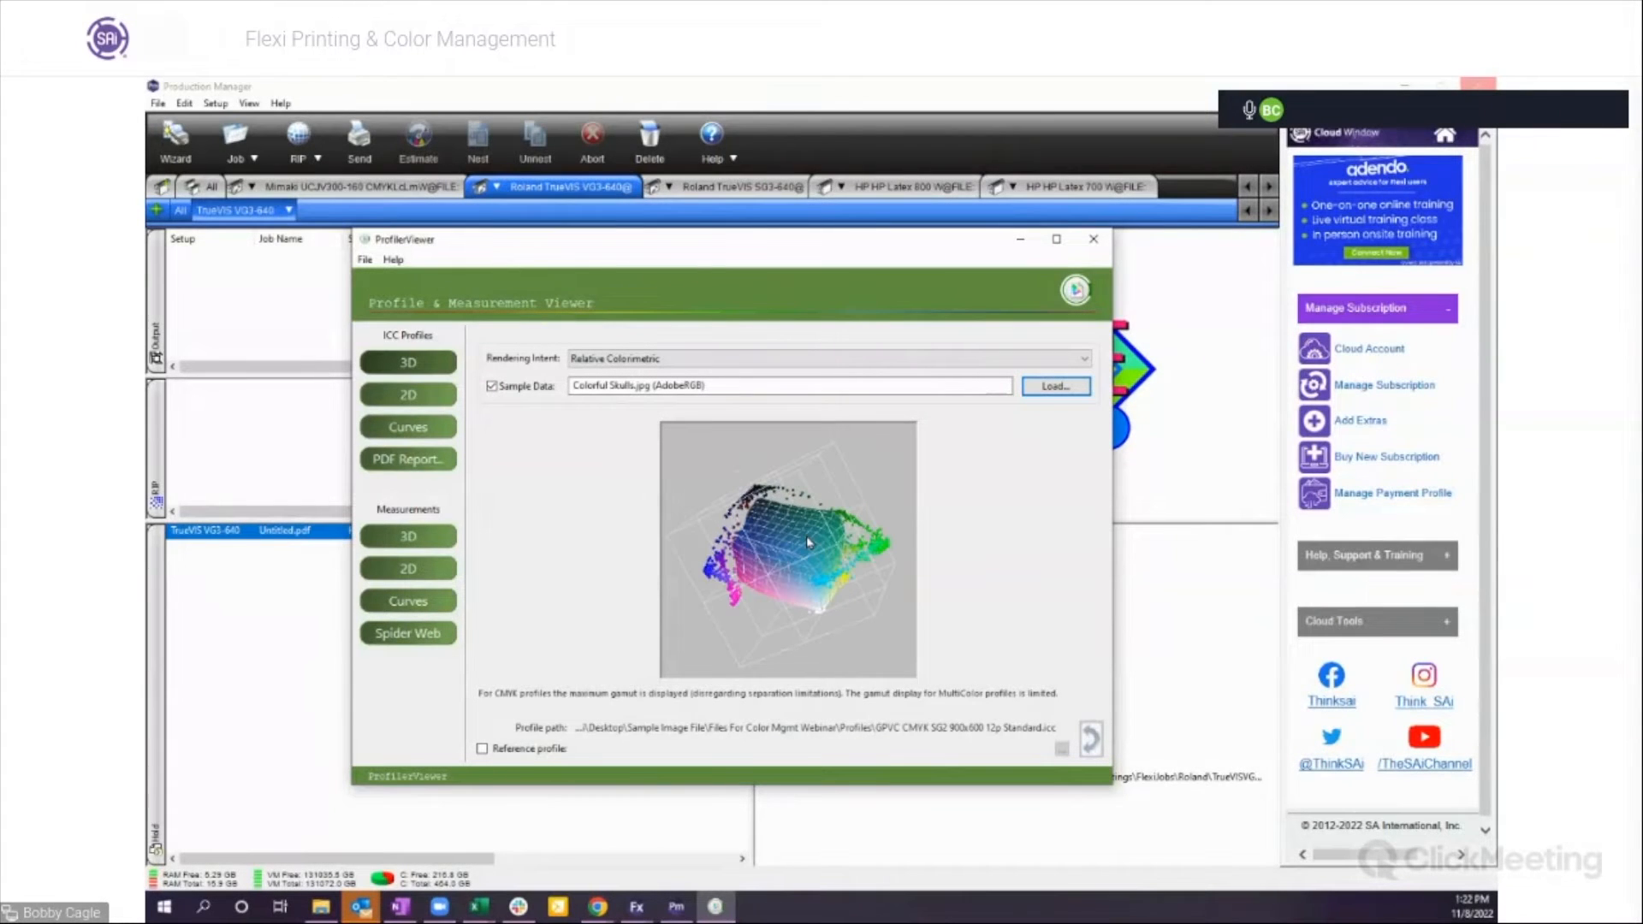
Step: Load Adrenaline Rush Green.tif from the Files For Color Mgmt Webinar folder as sample data and show it against the profile's 2D gamut
left_click_drag(859, 588, 793, 528)
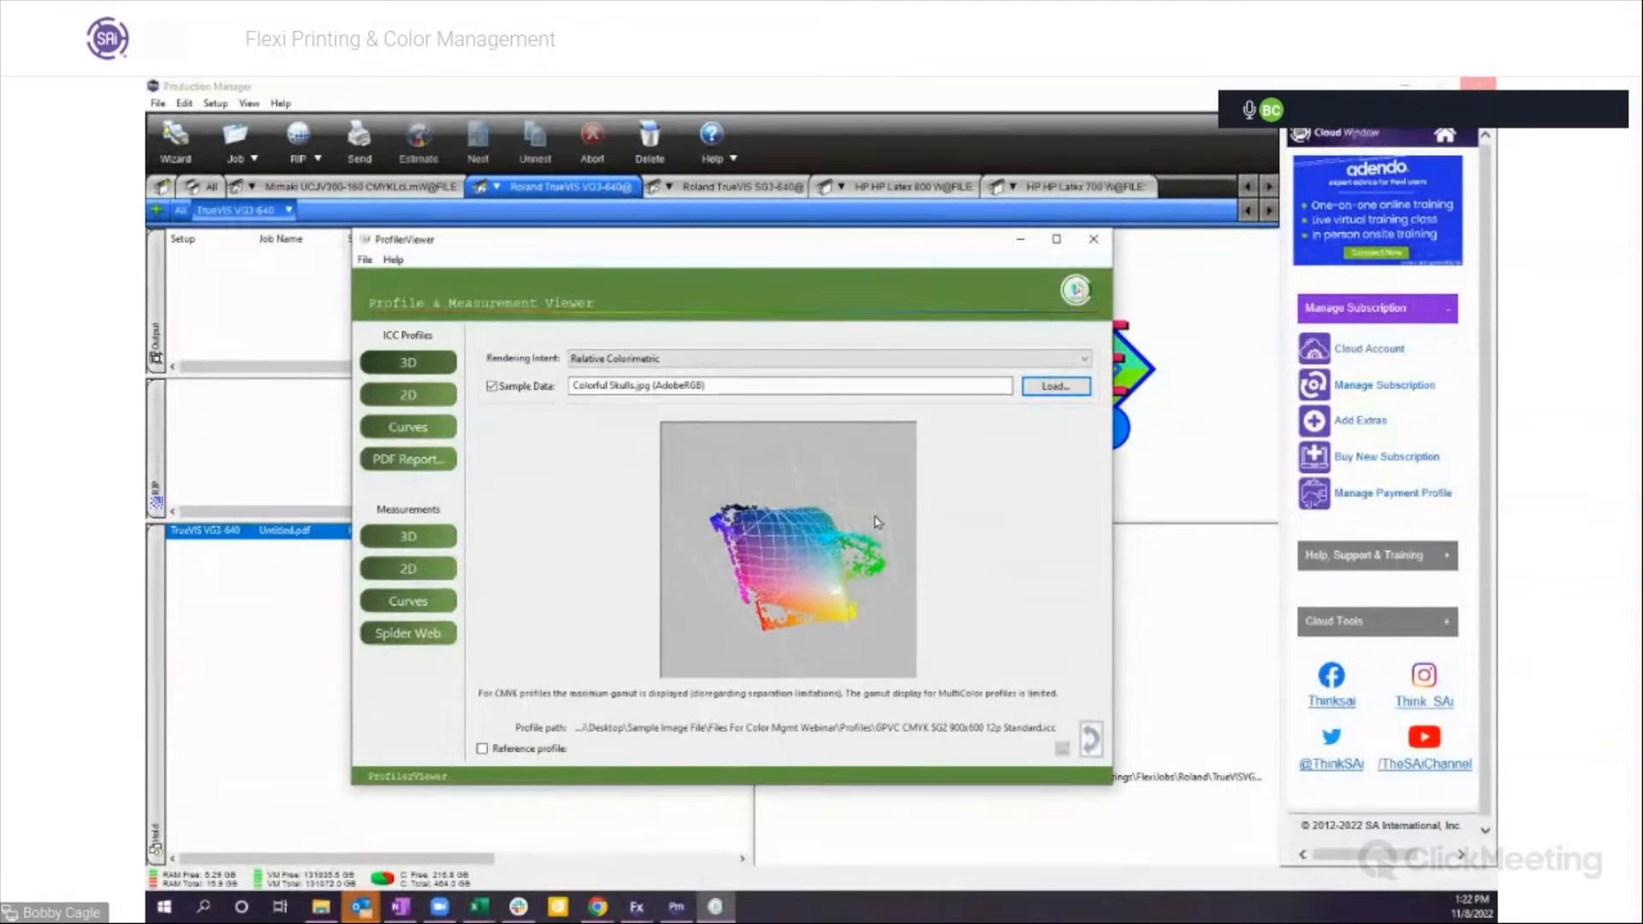
left_click_drag(856, 577, 789, 546)
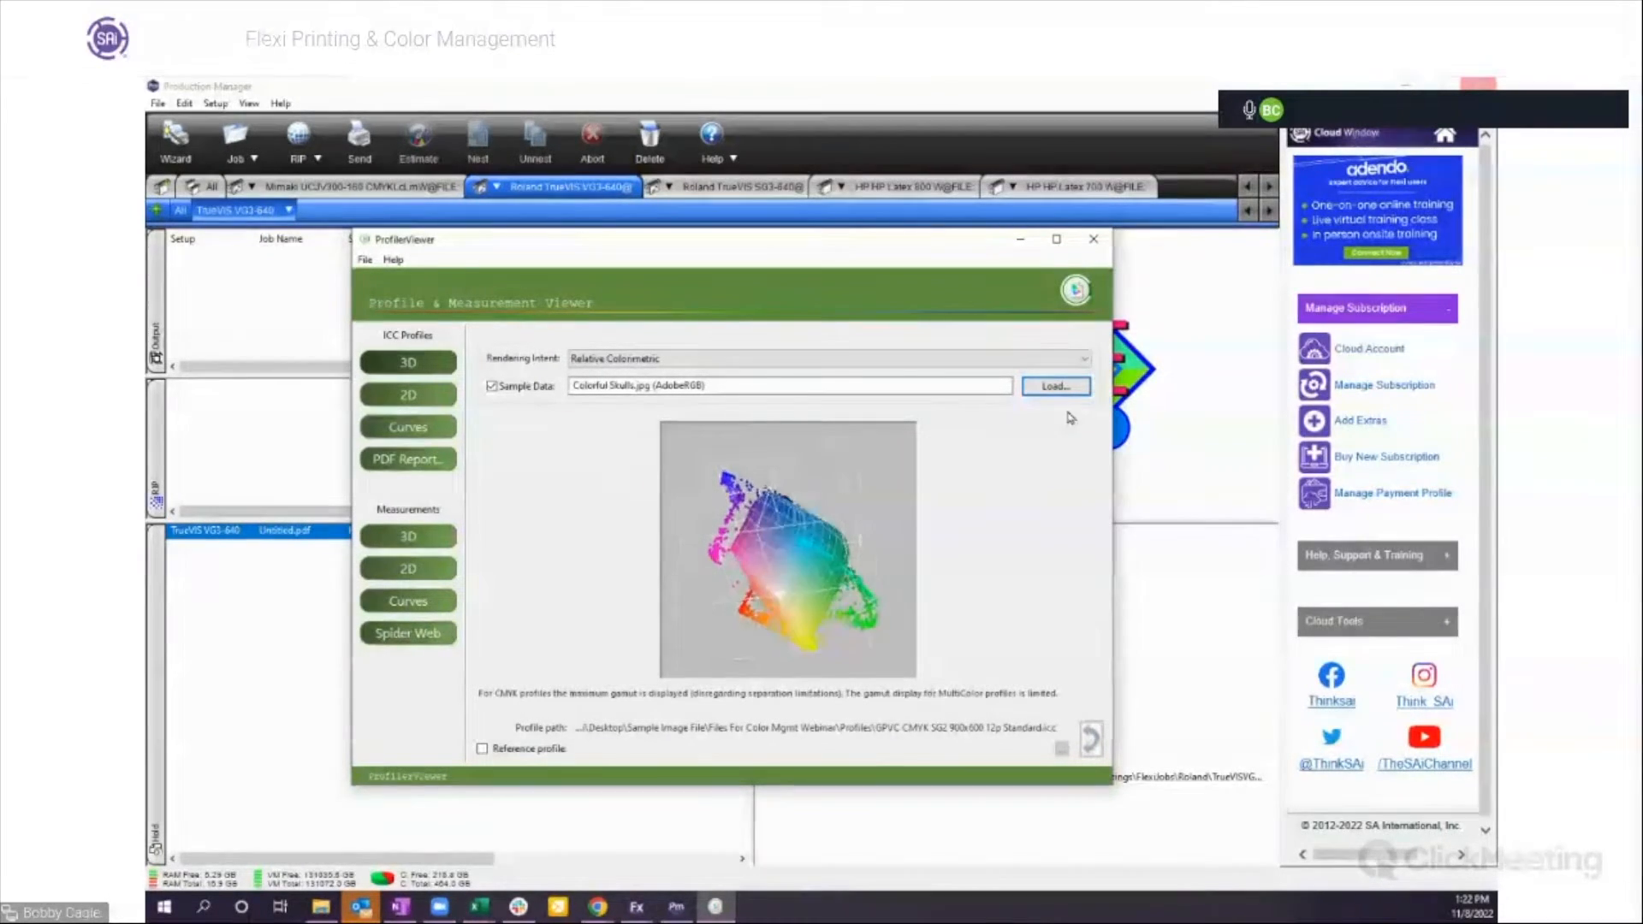
left_click(1062, 388)
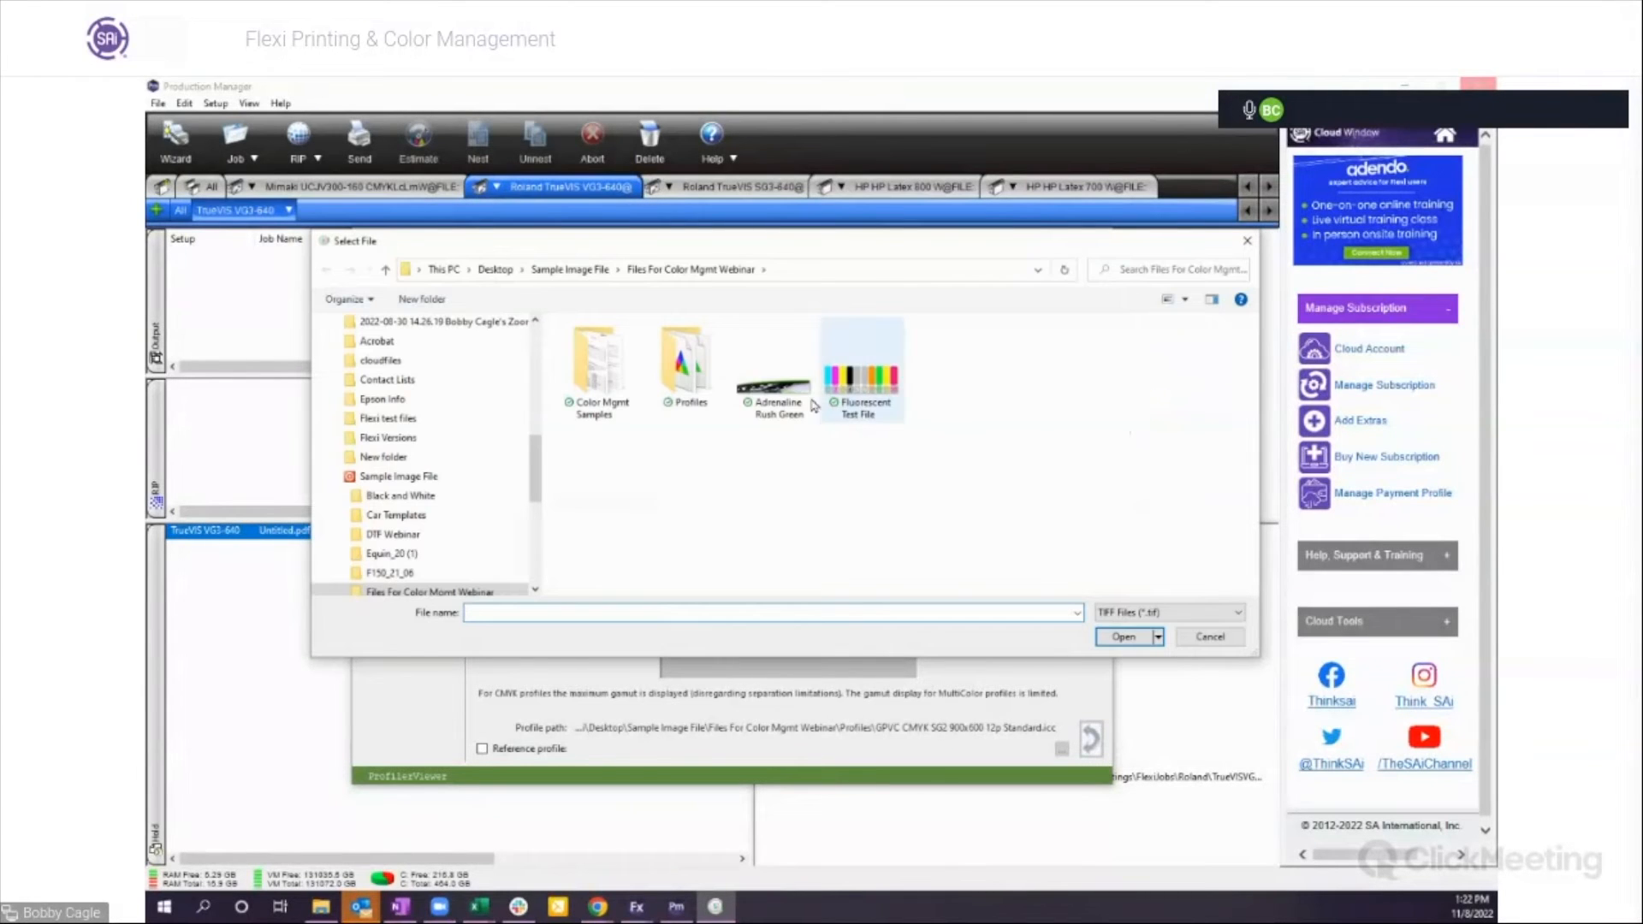
double_click(778, 391)
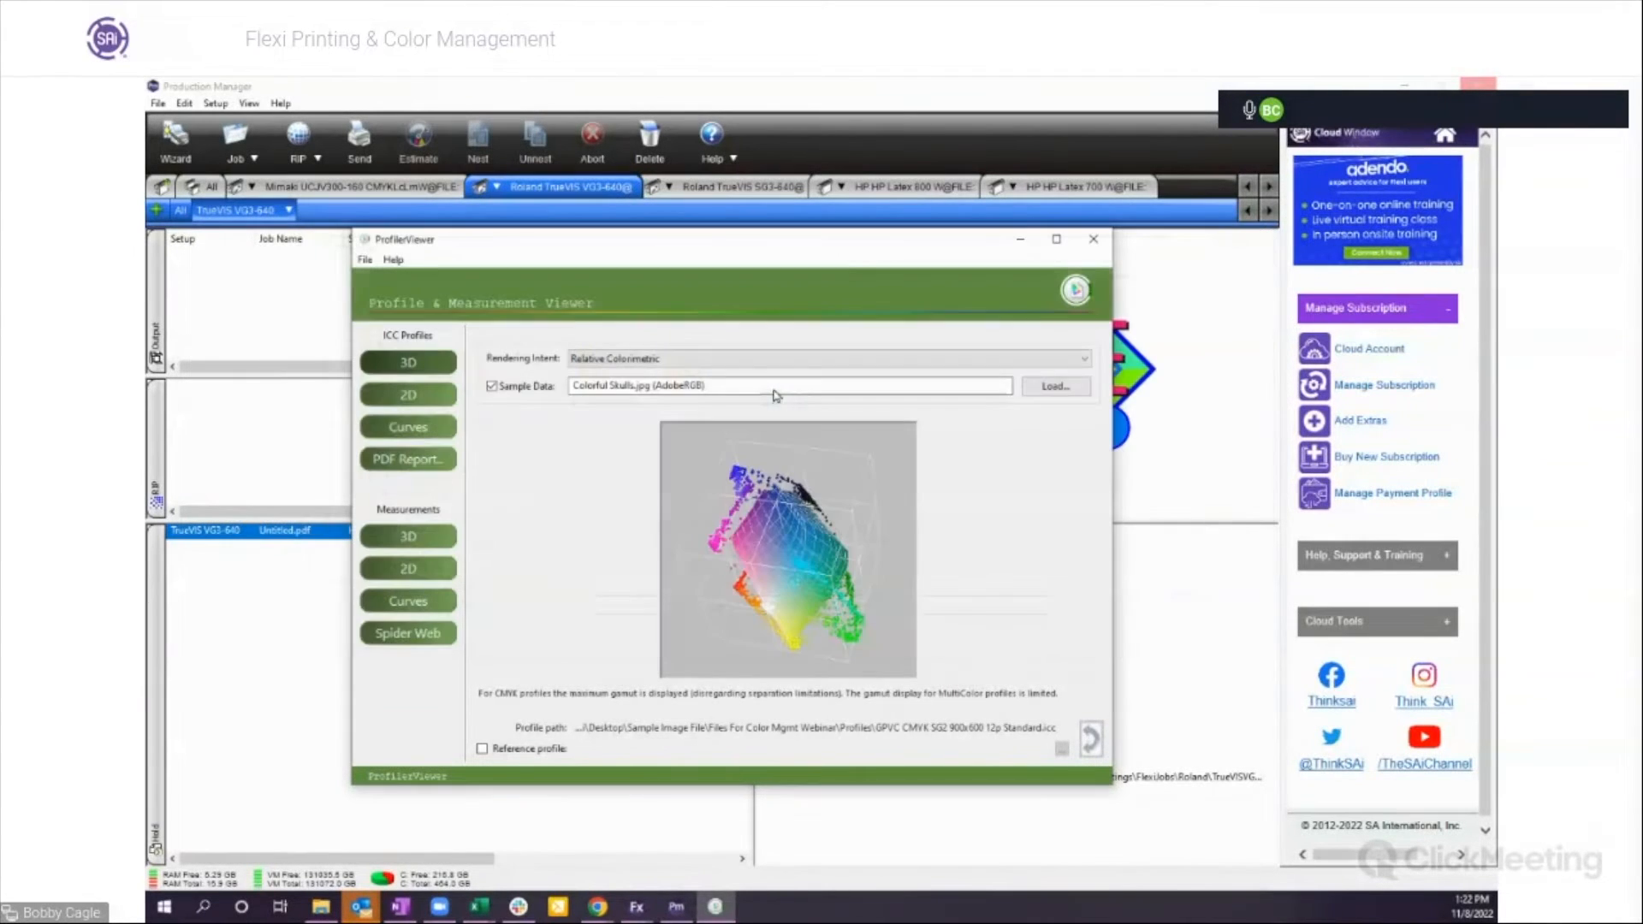
left_click(408, 395)
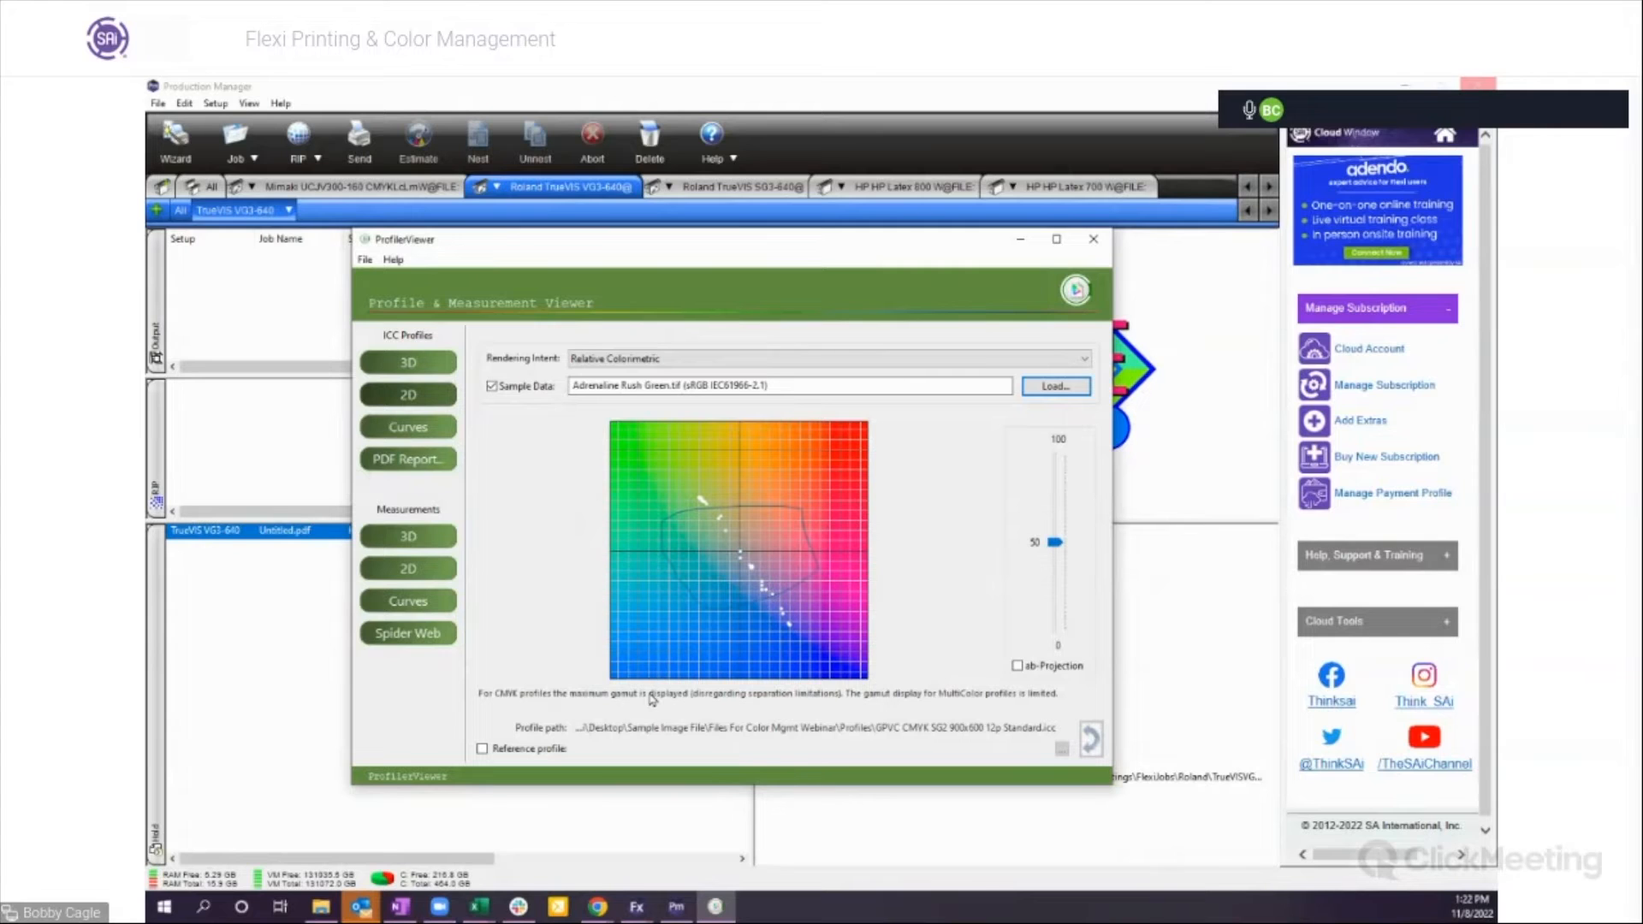
Step: Switch to the Skull PNG document in Flexi and delete the skull artwork
left_click(637, 906)
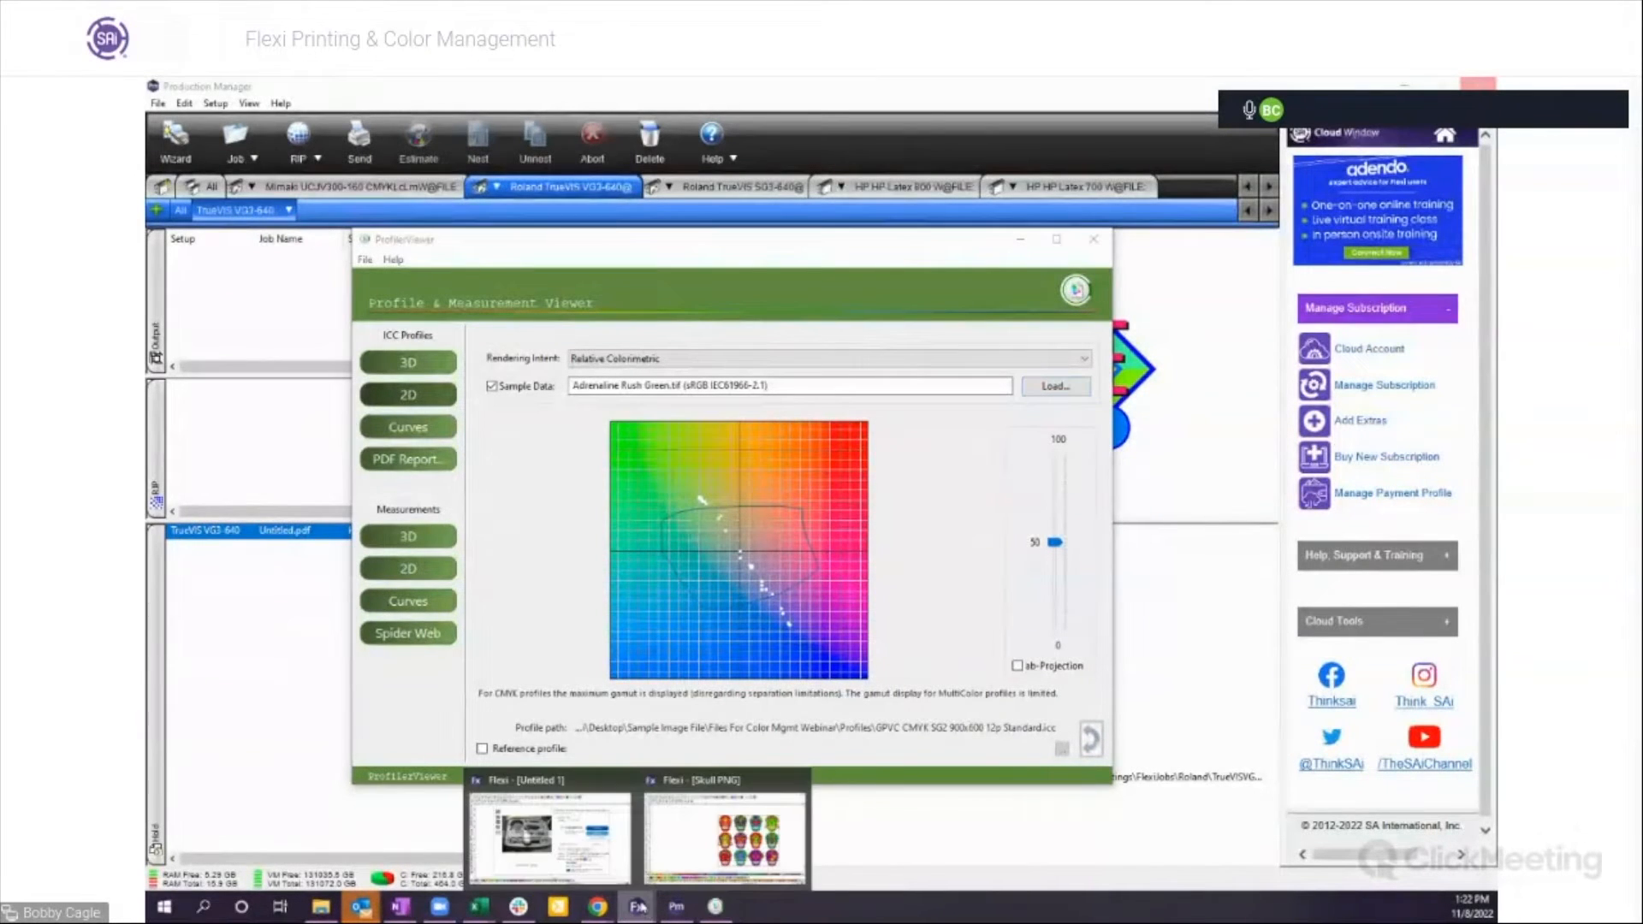
left_click(723, 843)
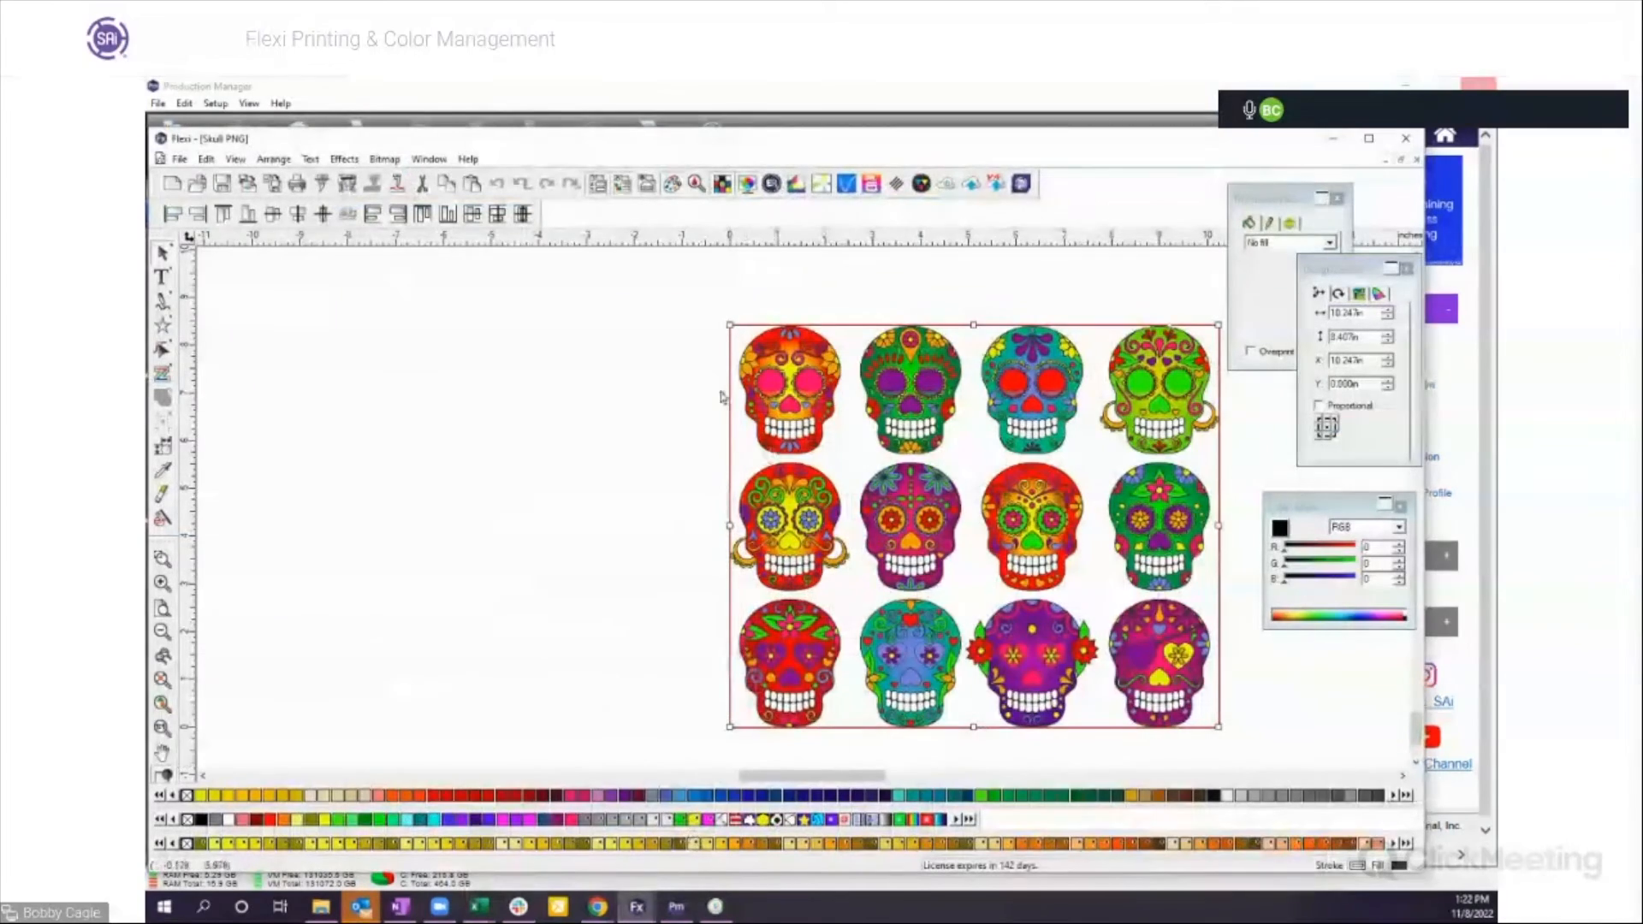
left_click_drag(802, 382, 1275, 686)
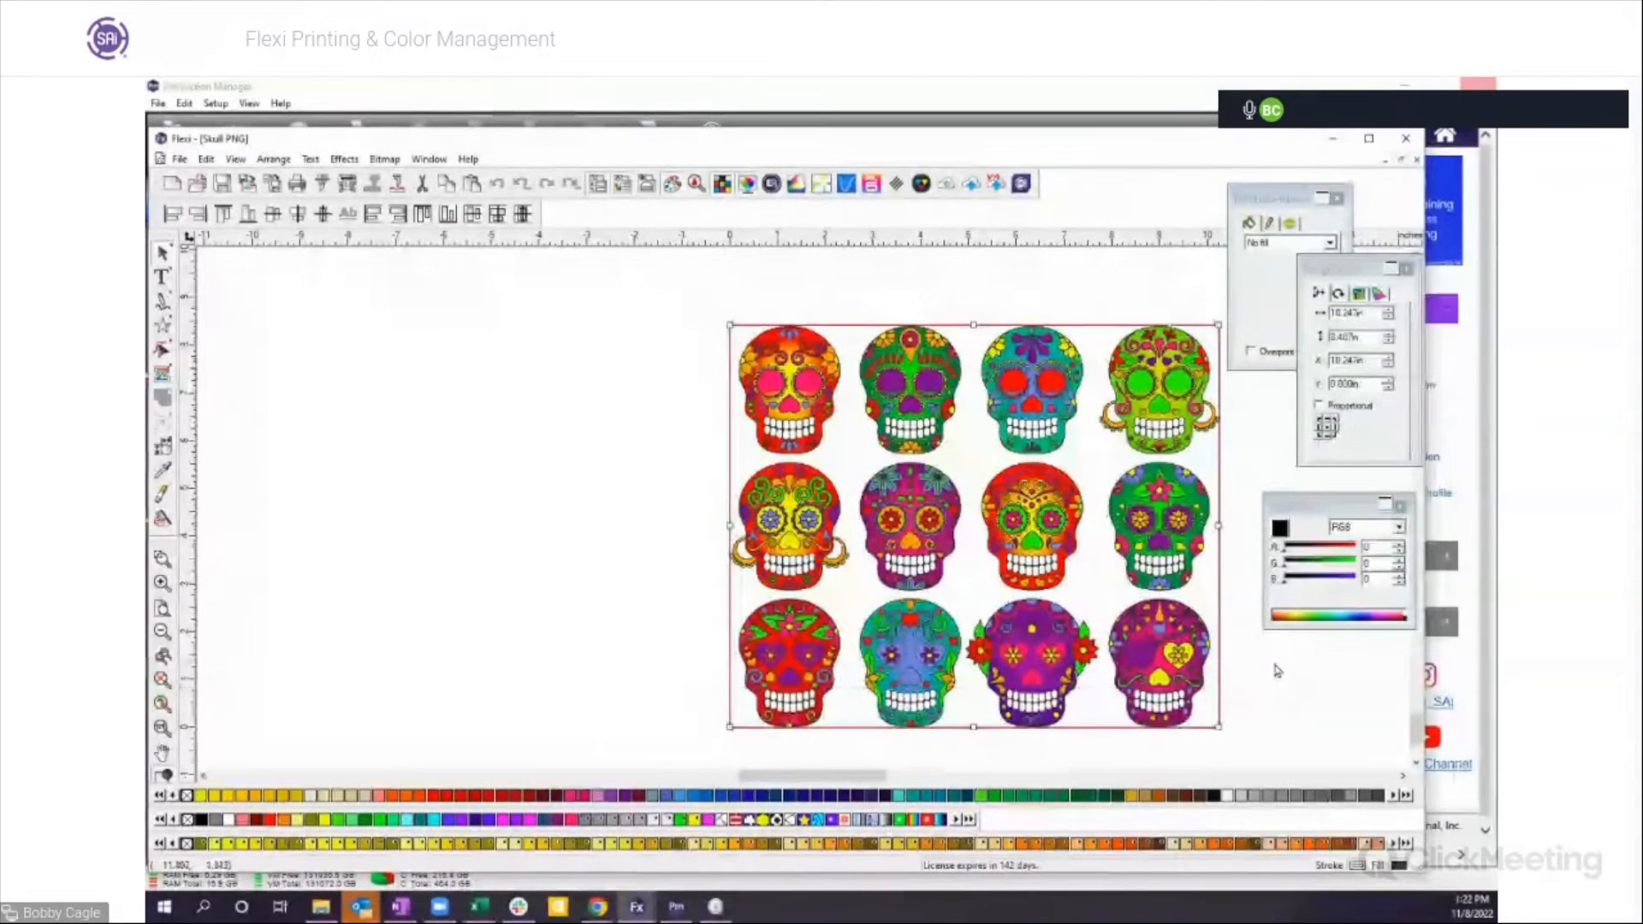
key("Delete")
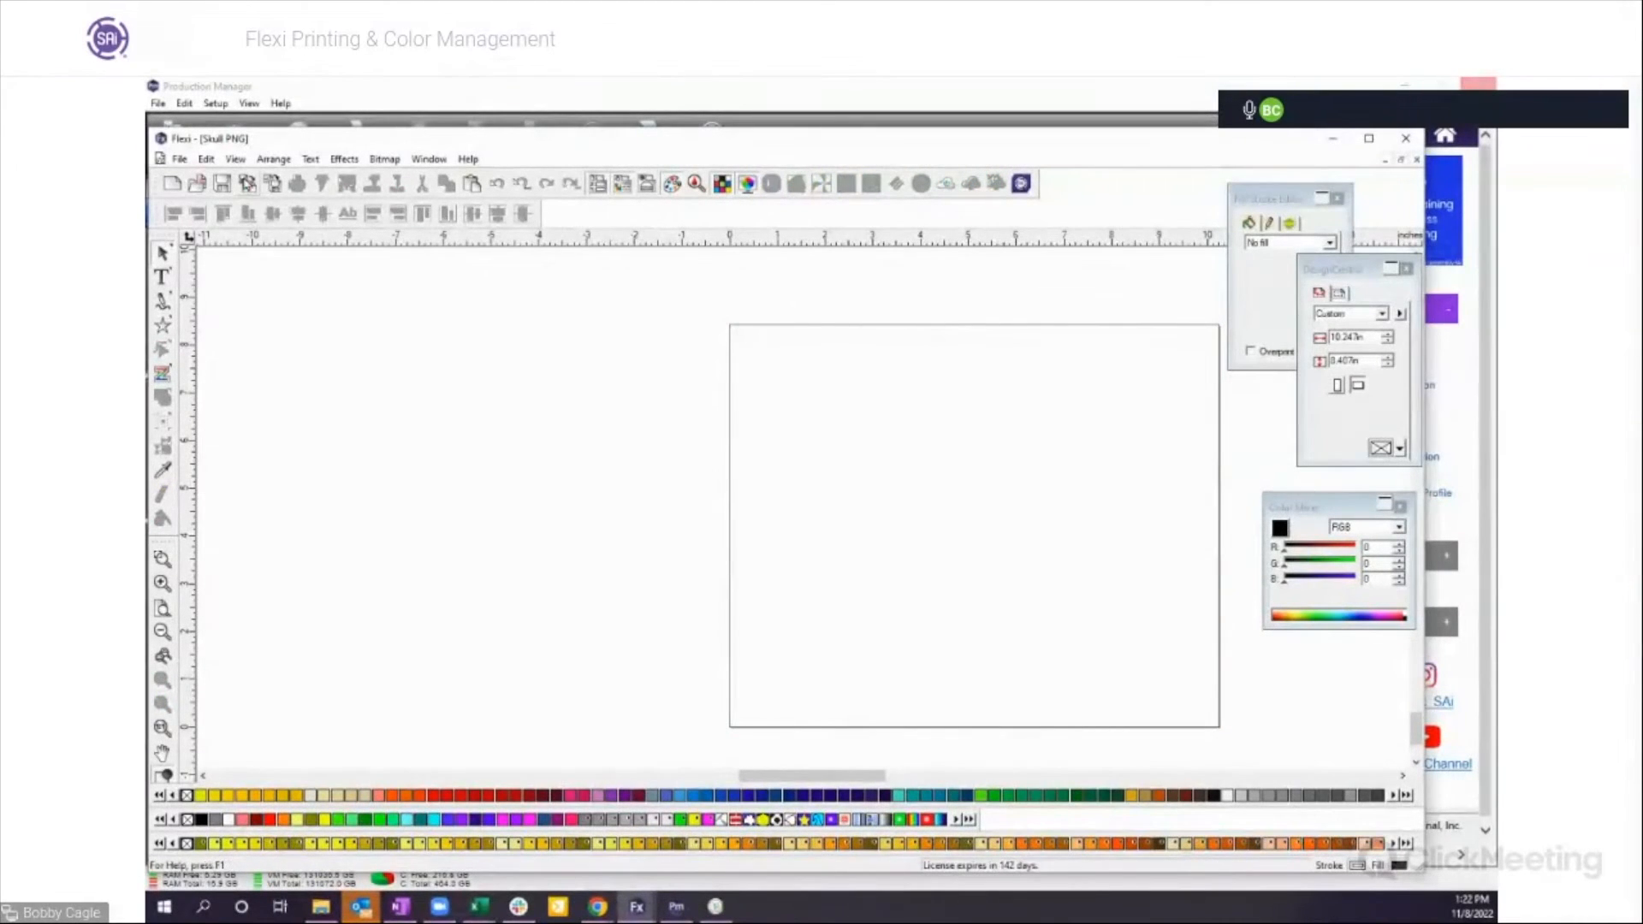
Step: Import the Adrenaline Rush Green TIFF from the Files For Color Mgmt Webinar folder into the document and deselect it
left_click(247, 184)
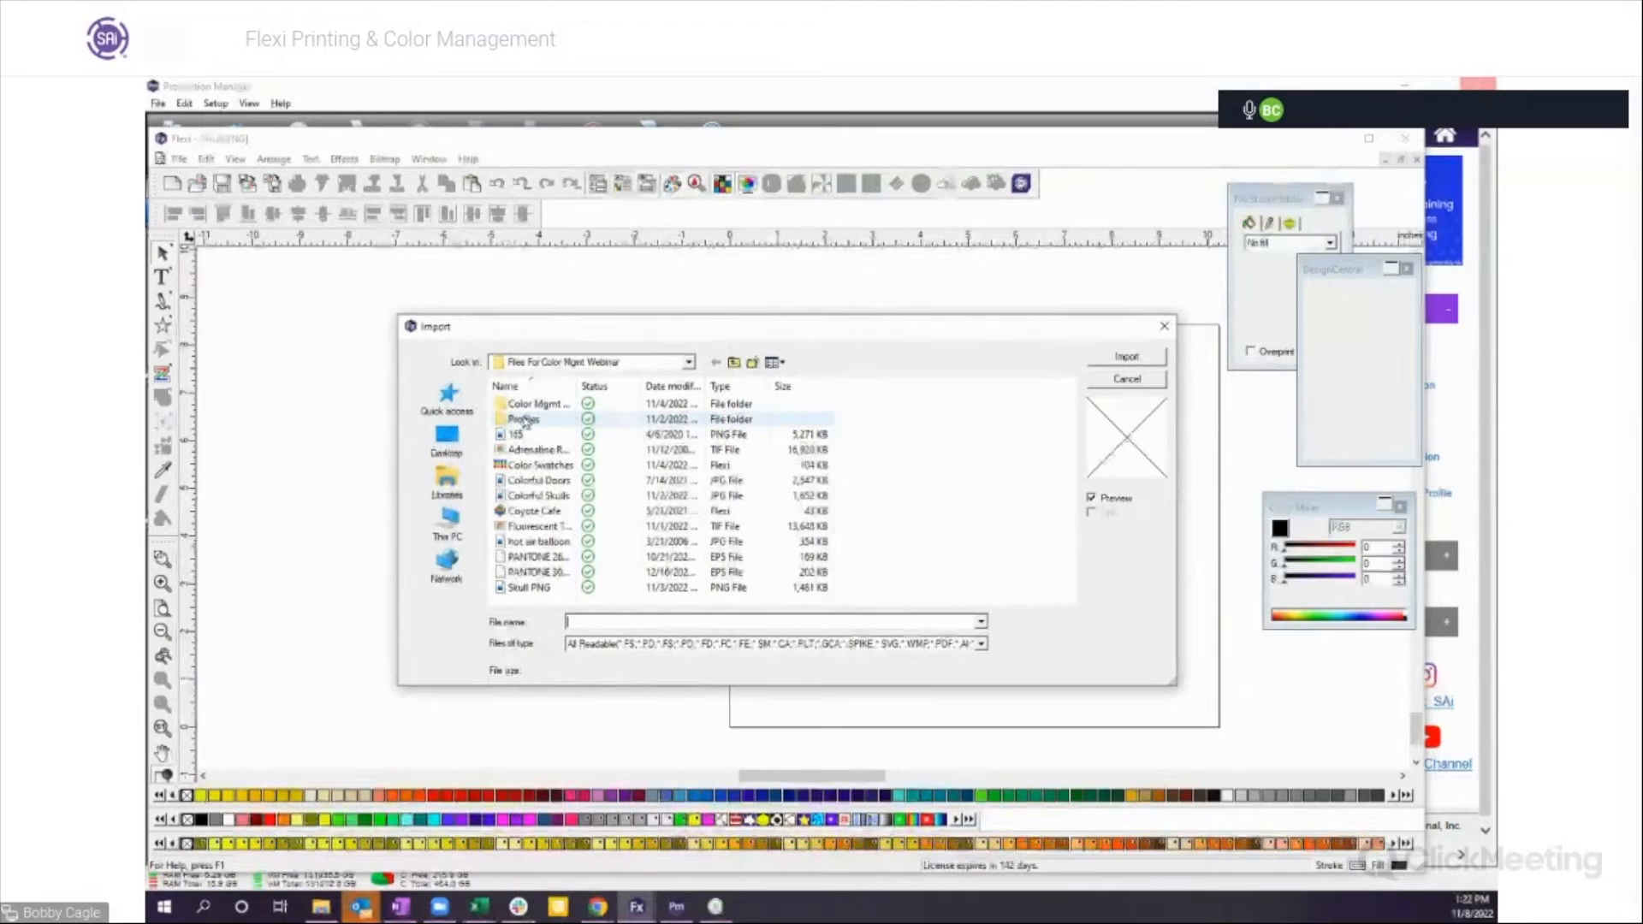
left_click(534, 408)
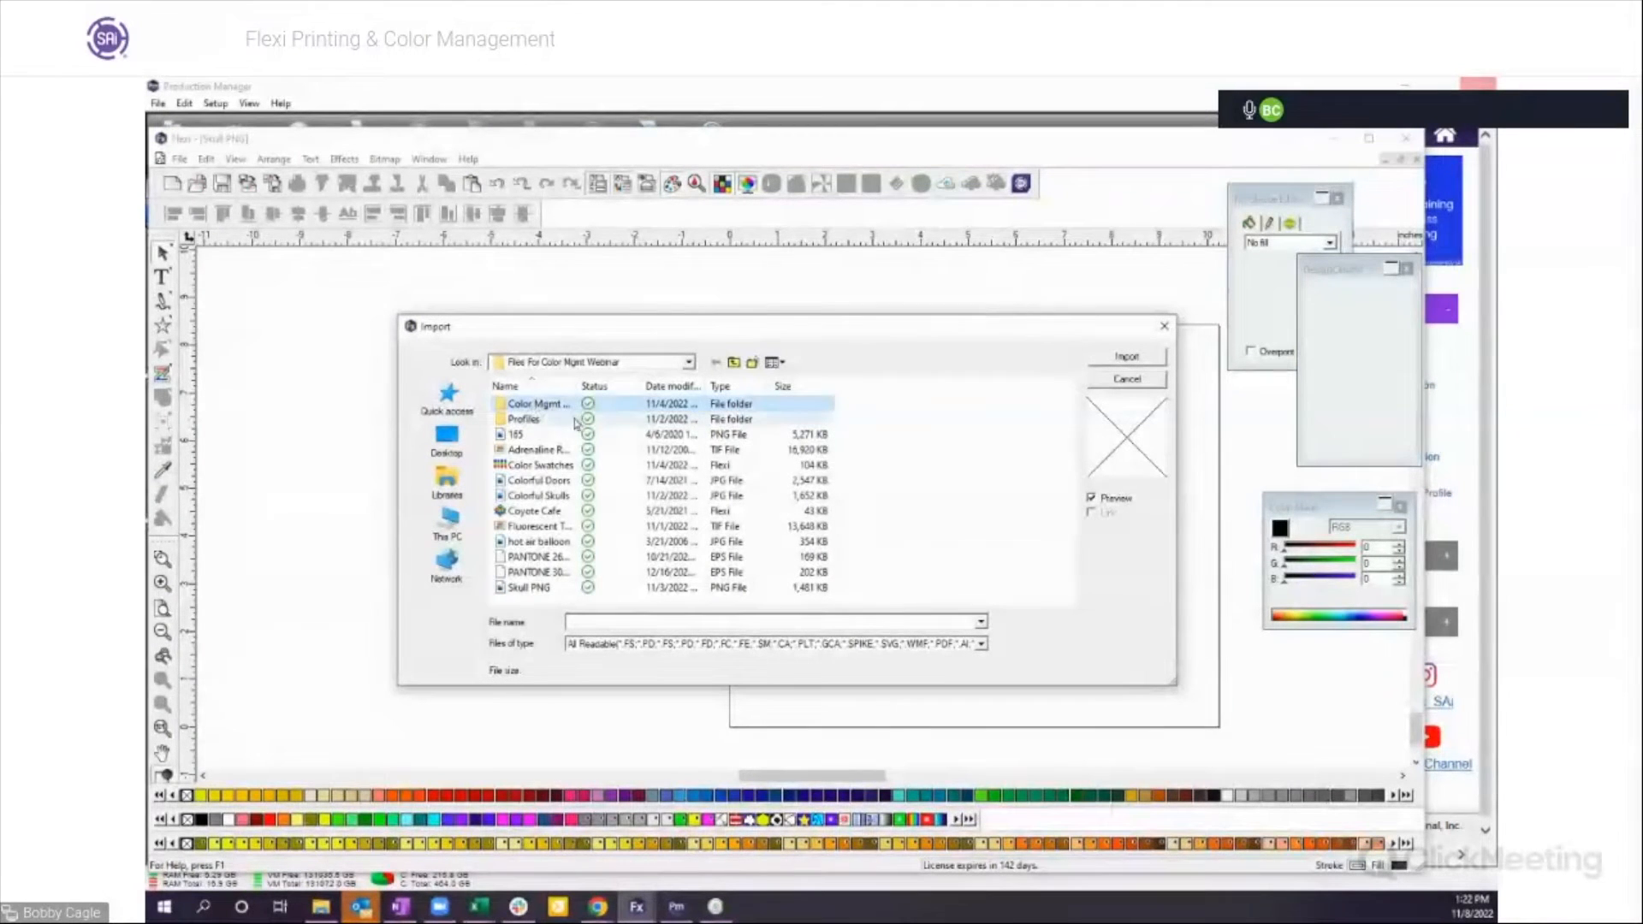
double_click(535, 452)
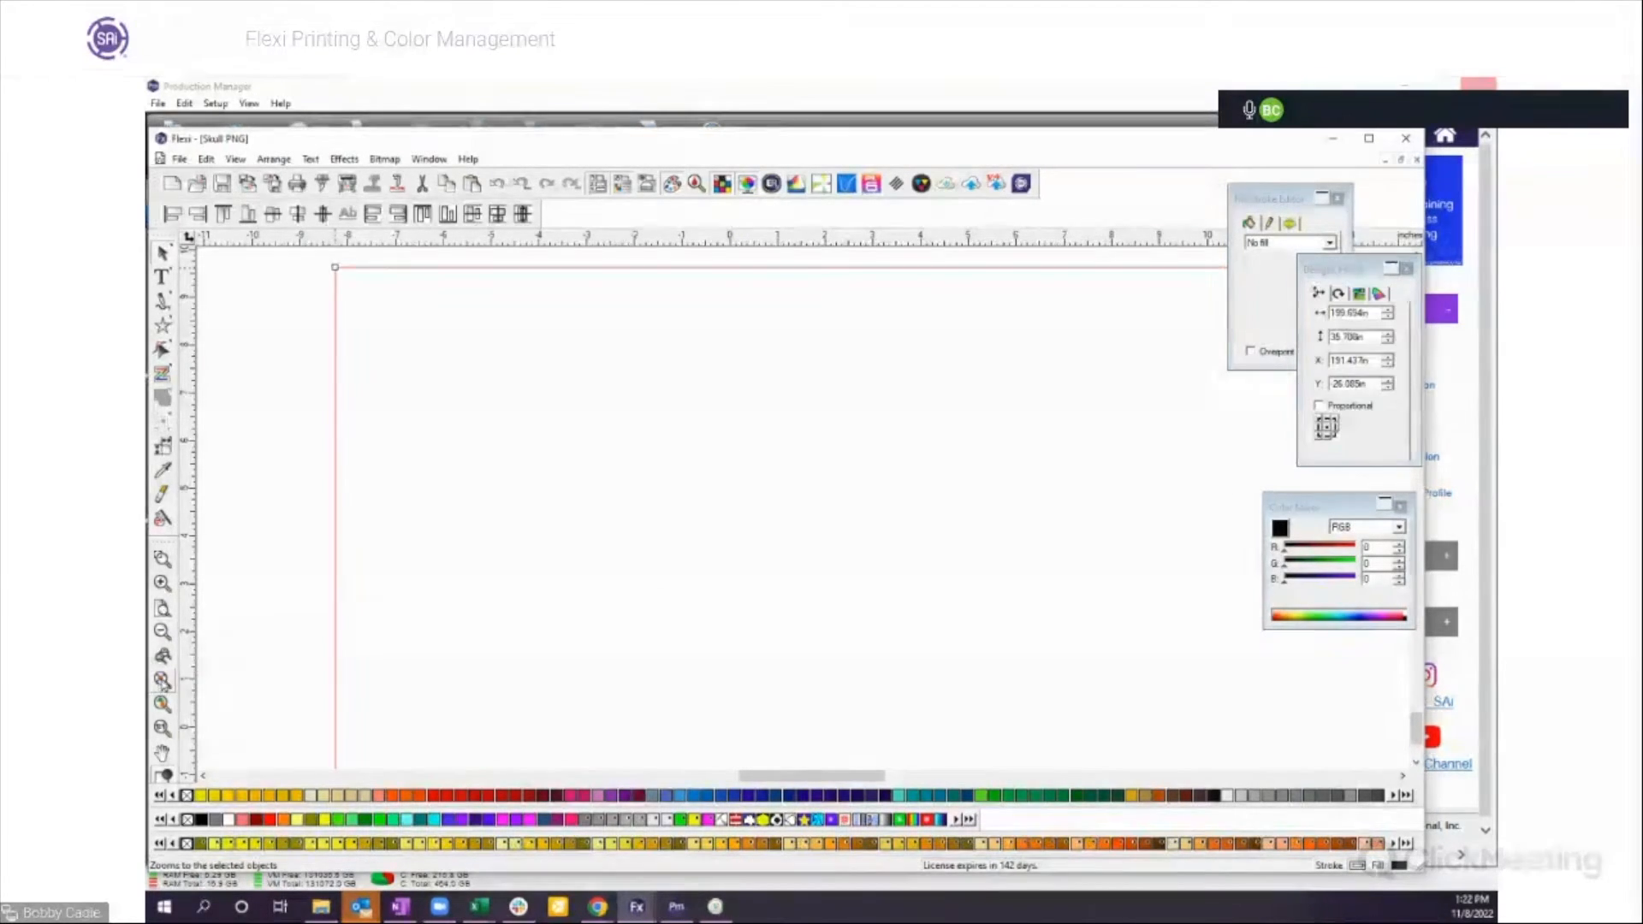
left_click(162, 681)
left_click(571, 736)
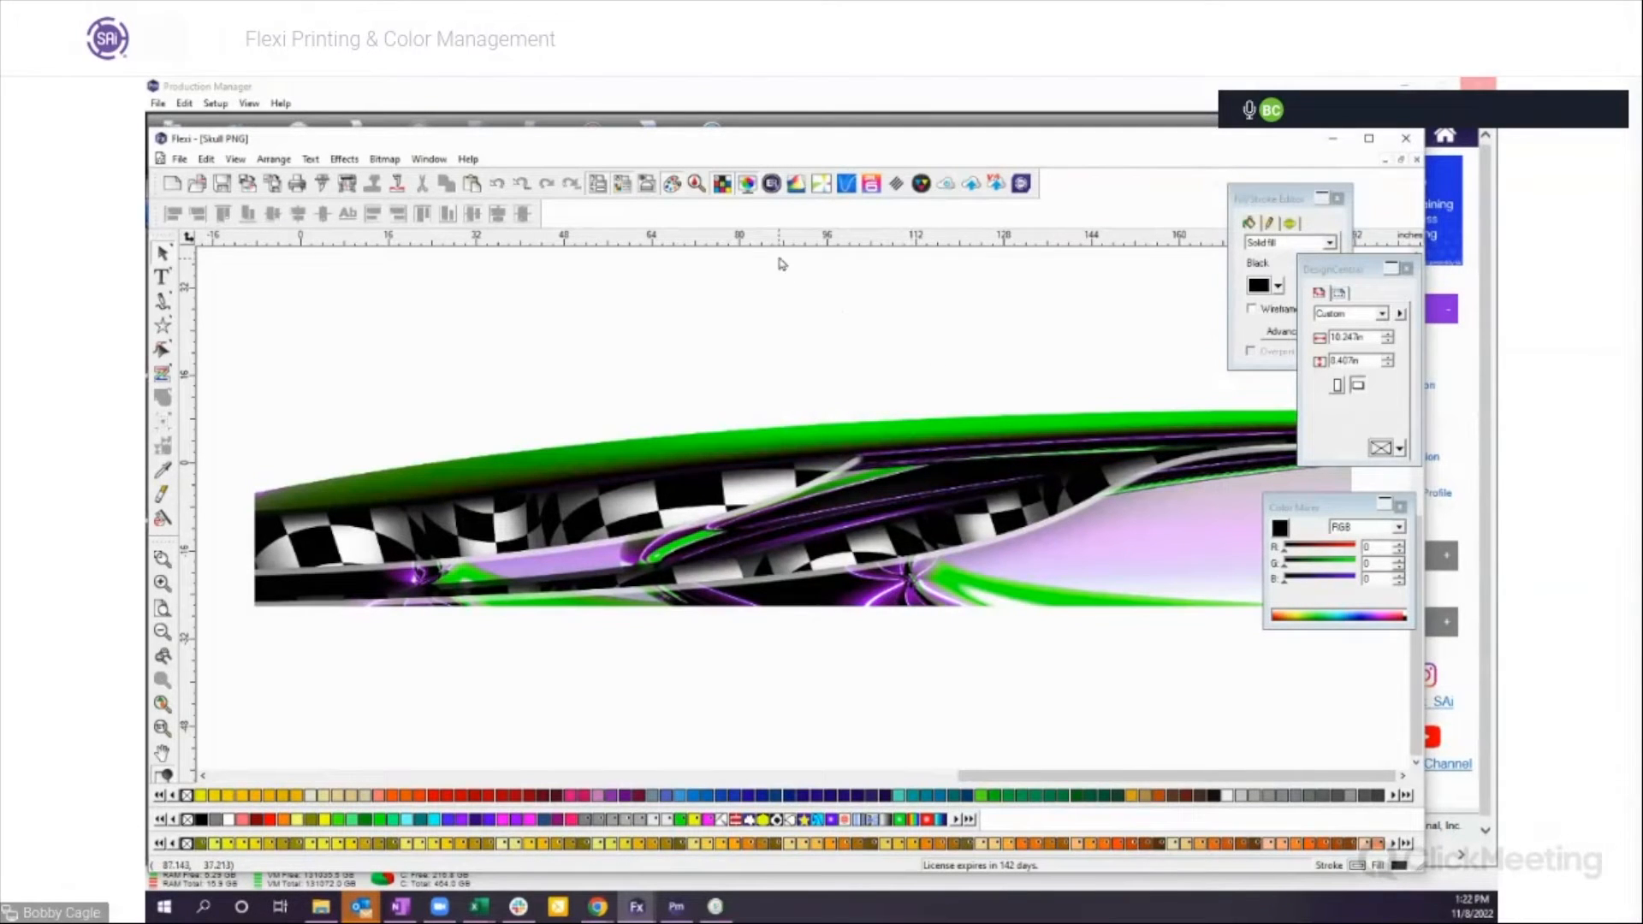
Step: Compare the purple and green areas of the imported graphic with and without the printer output simulation
left_click(748, 184)
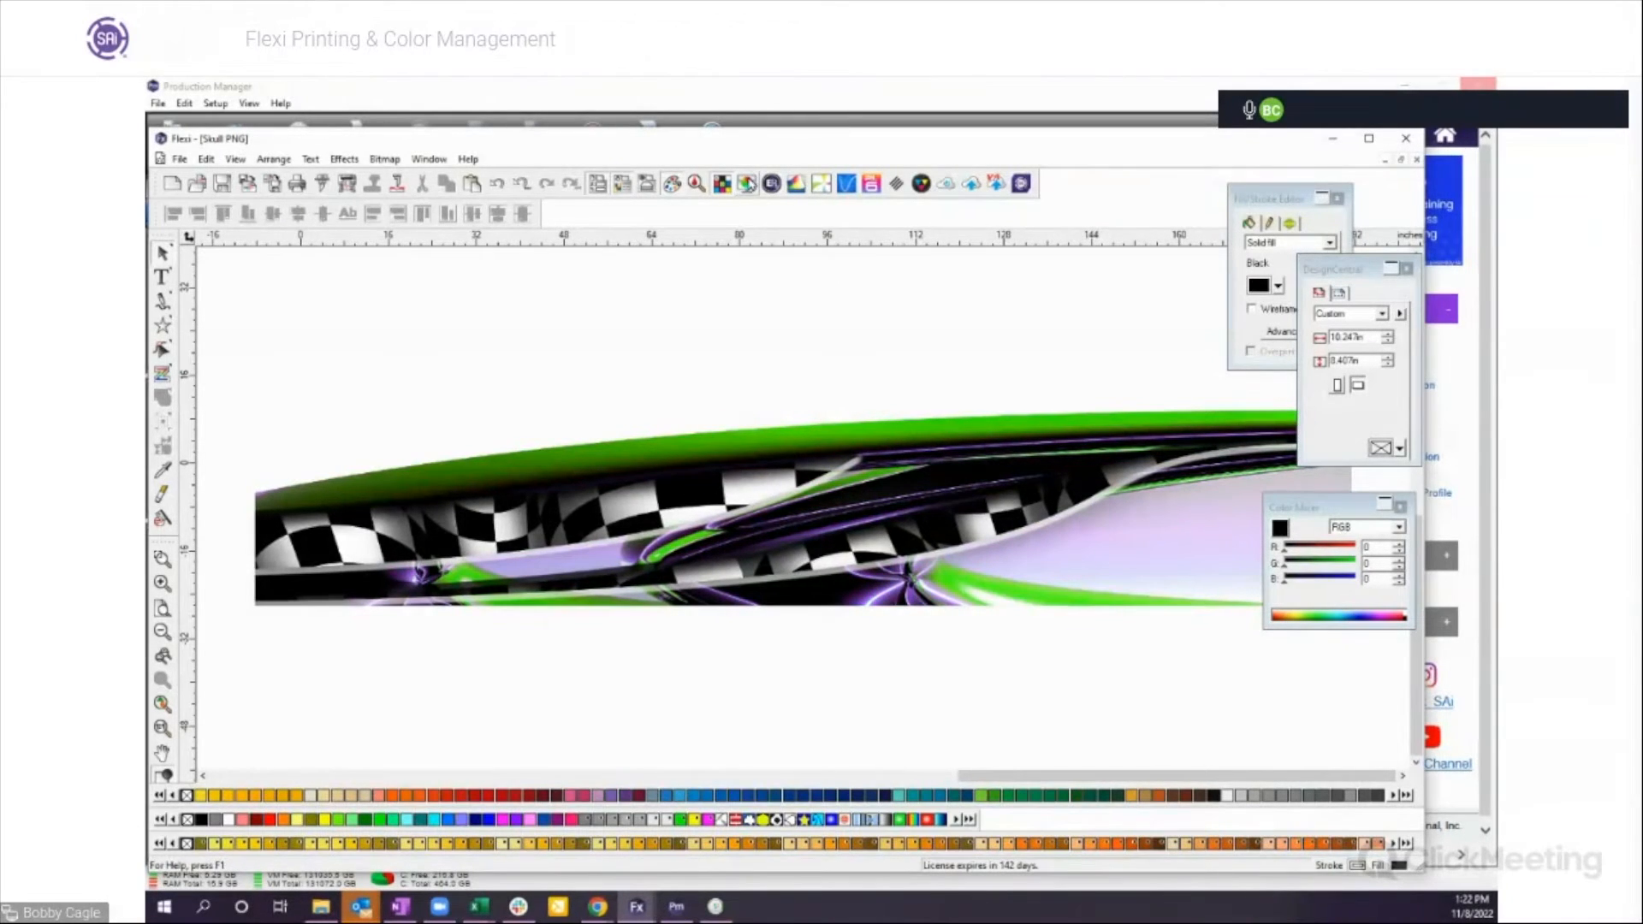
left_click(162, 559)
left_click_drag(879, 553, 976, 621)
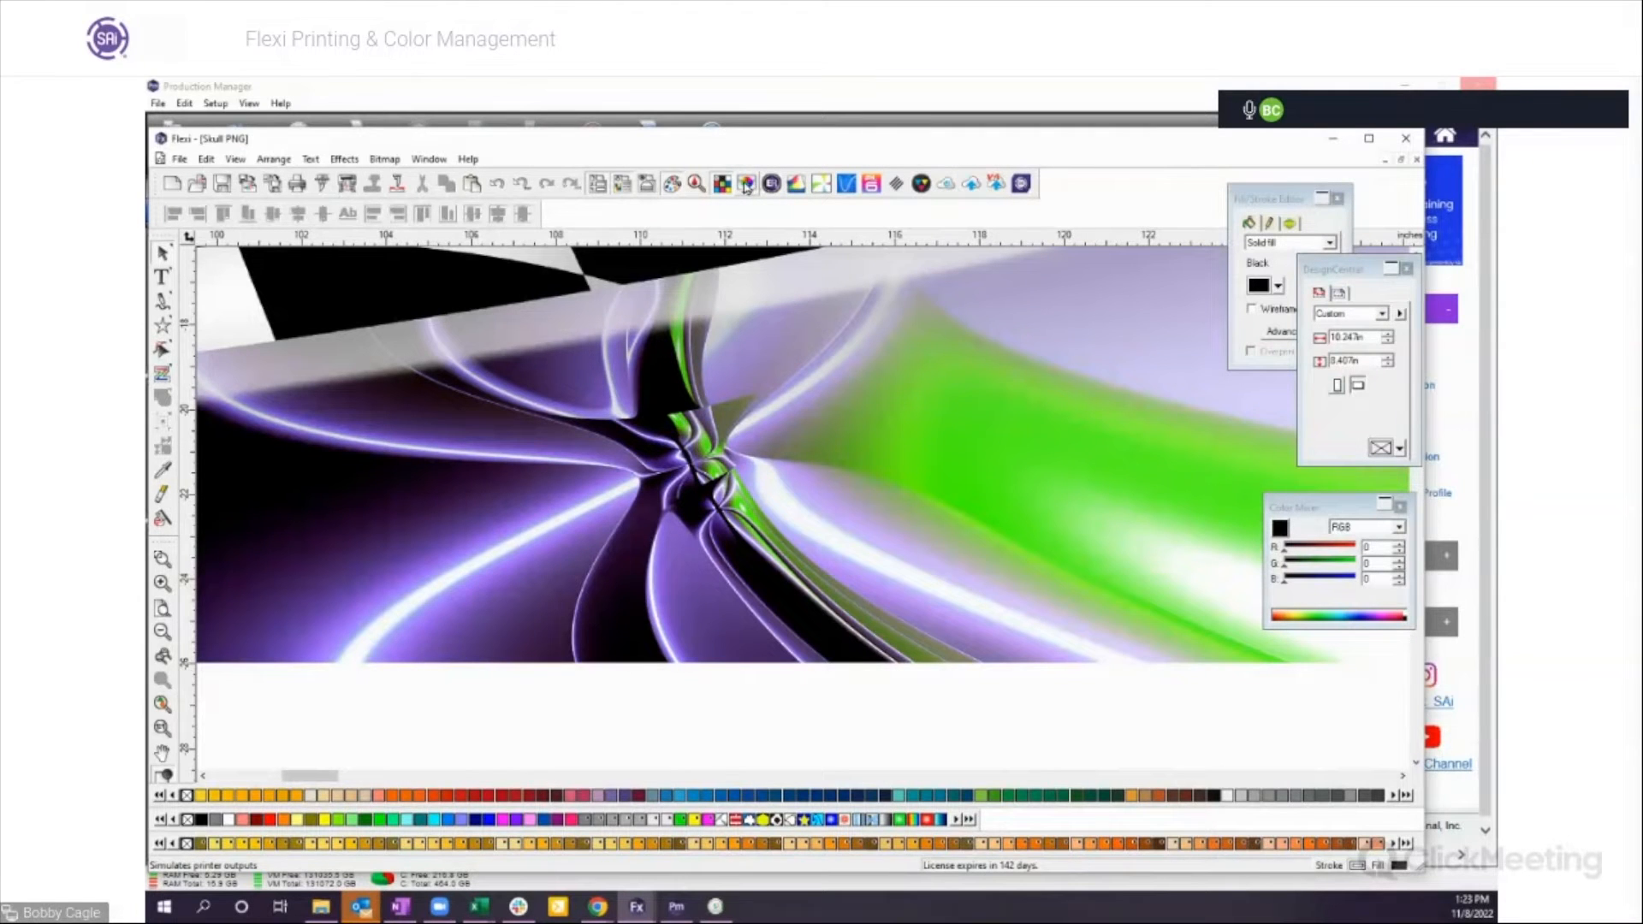
left_click(747, 185)
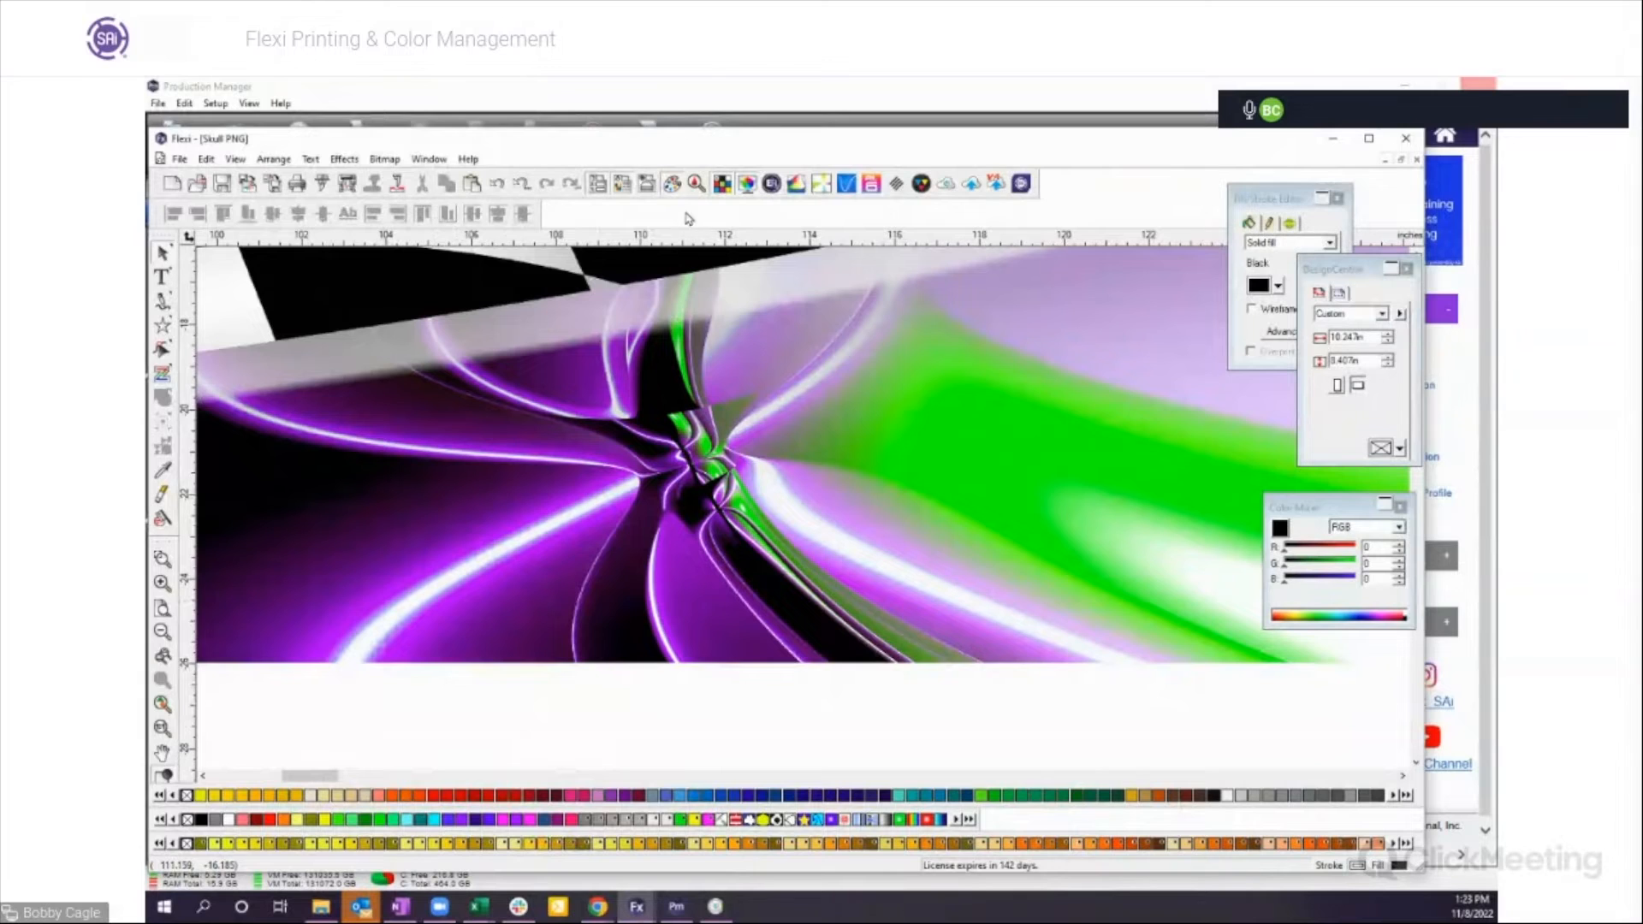
left_click(746, 185)
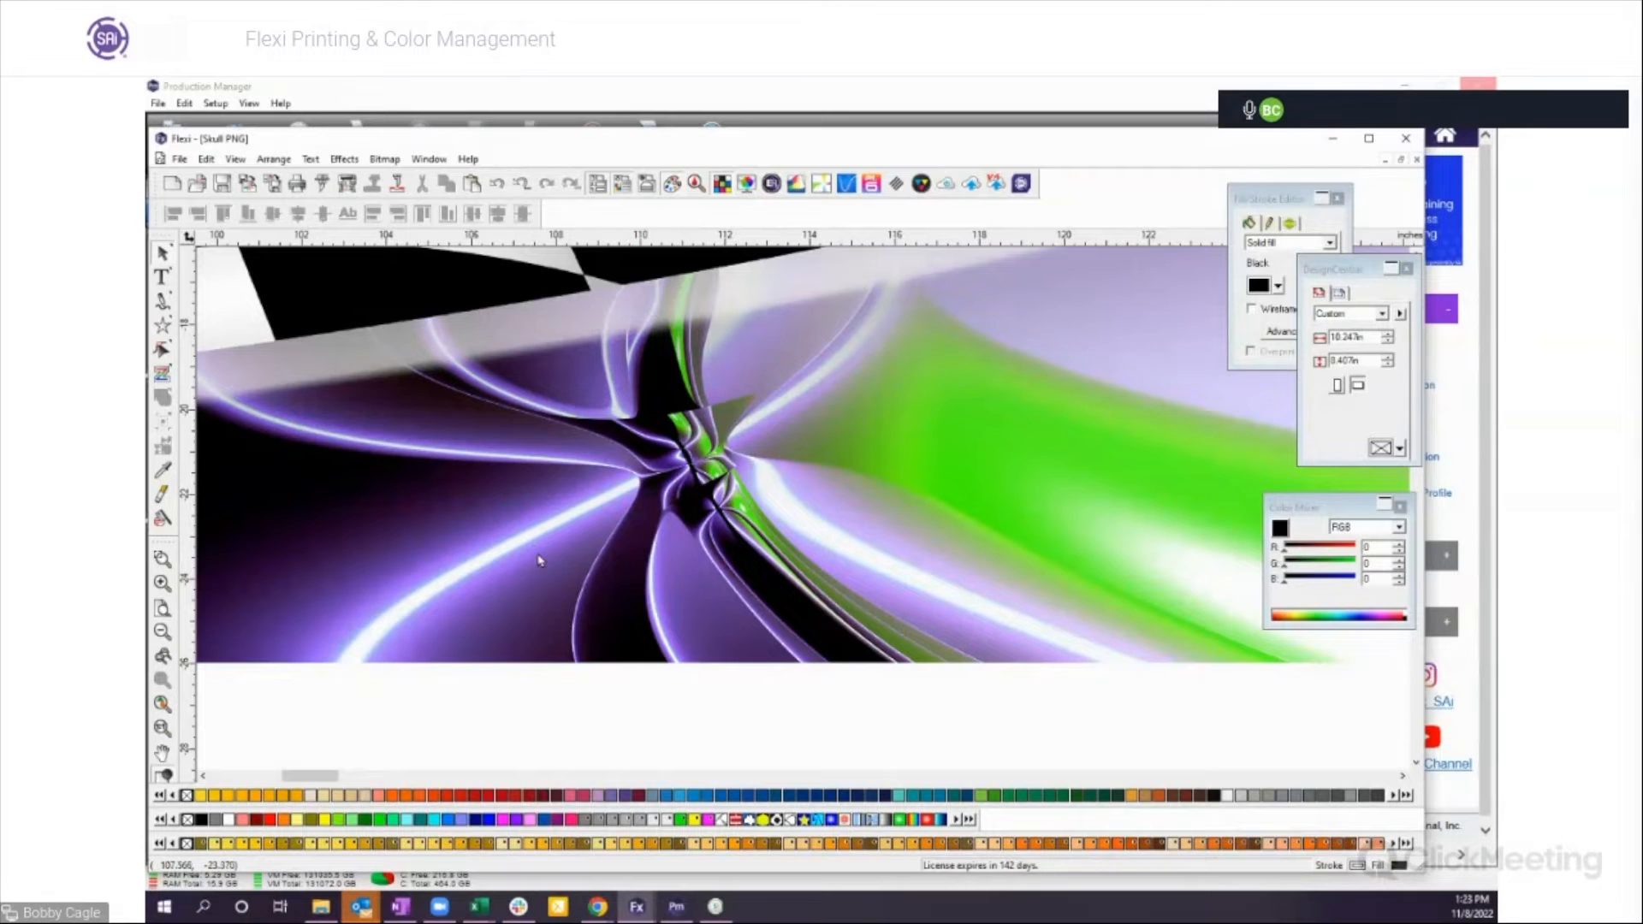
left_click(747, 185)
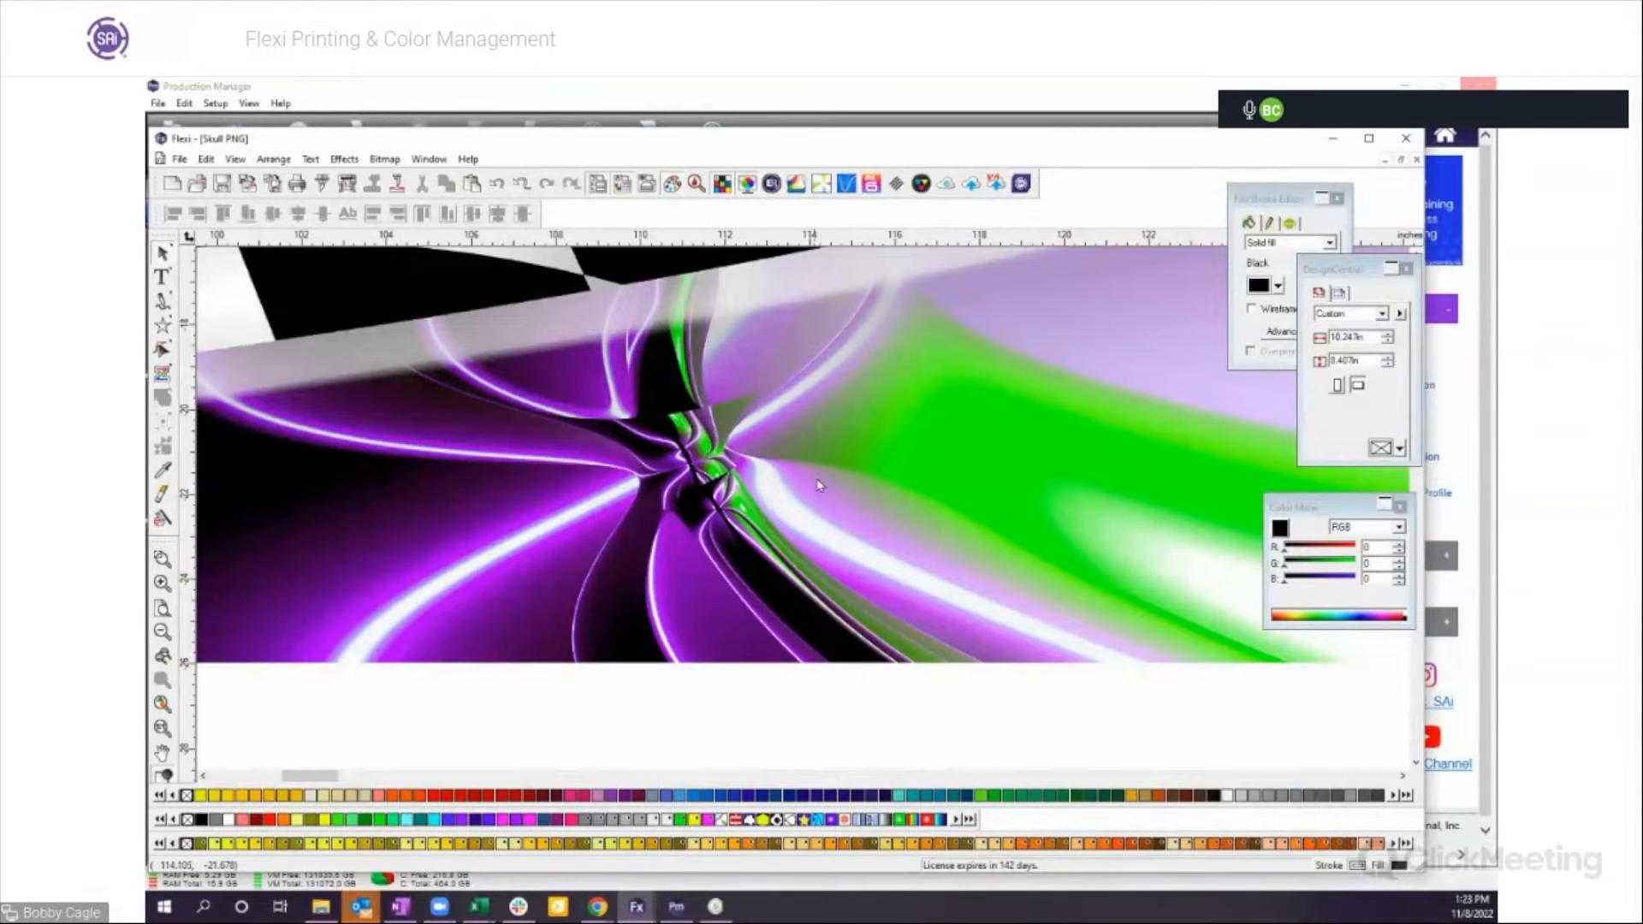
left_click(747, 185)
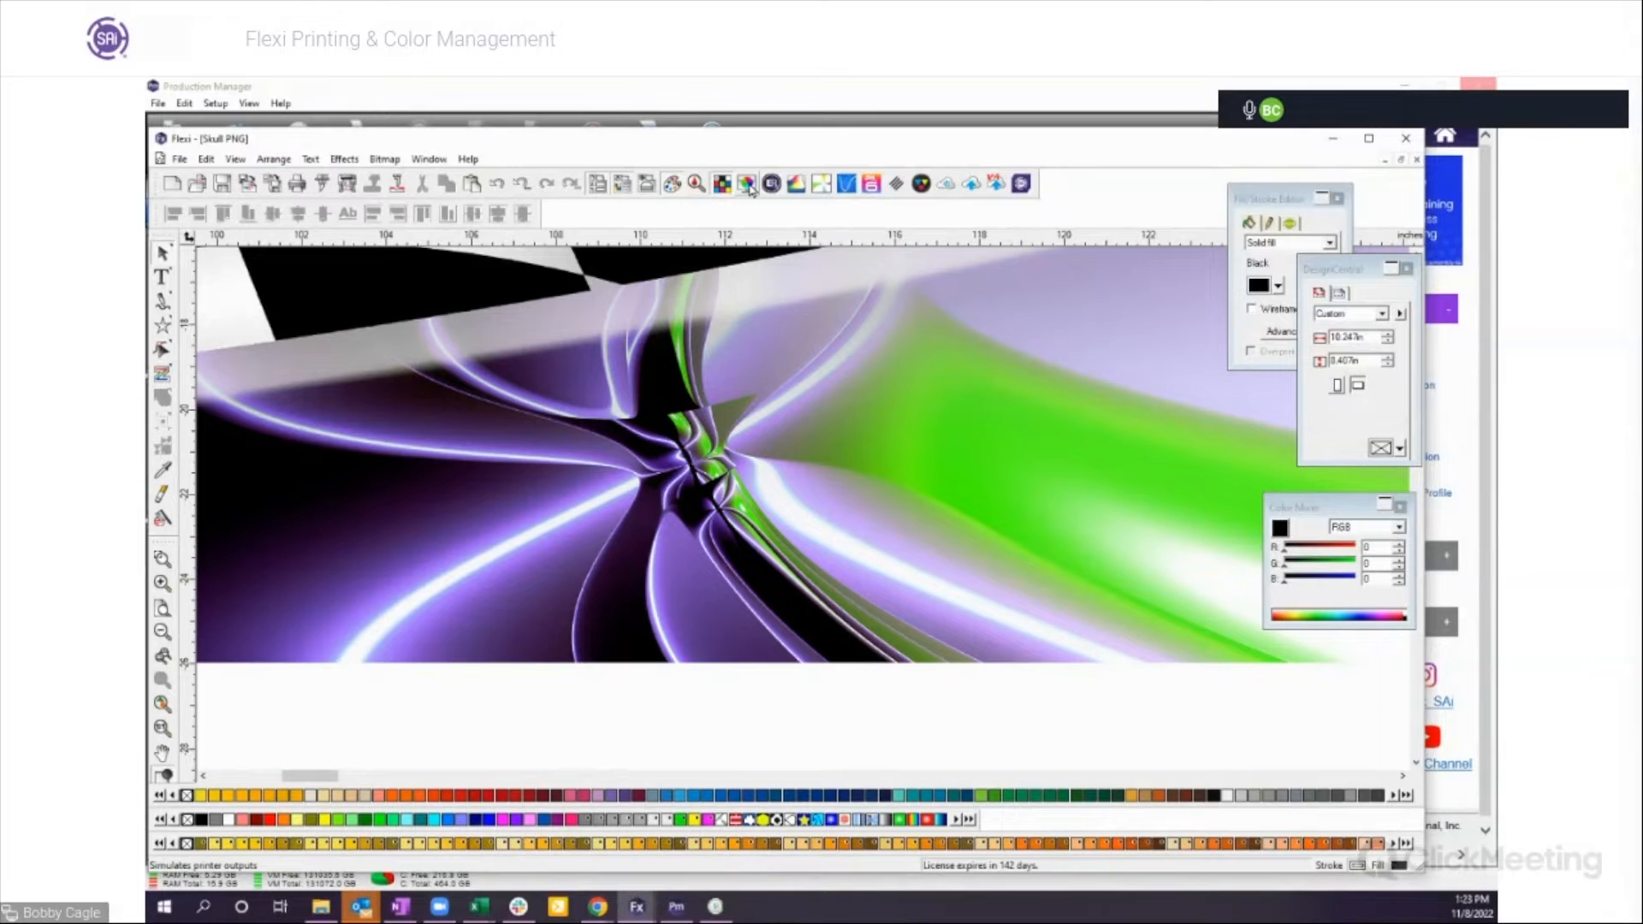
left_click(747, 184)
left_click(747, 184)
Step: Return to ProfilerViewer and load Mimaki JV100 CMYK from the webinar's Profiles folder as the reference profile
left_click(1336, 142)
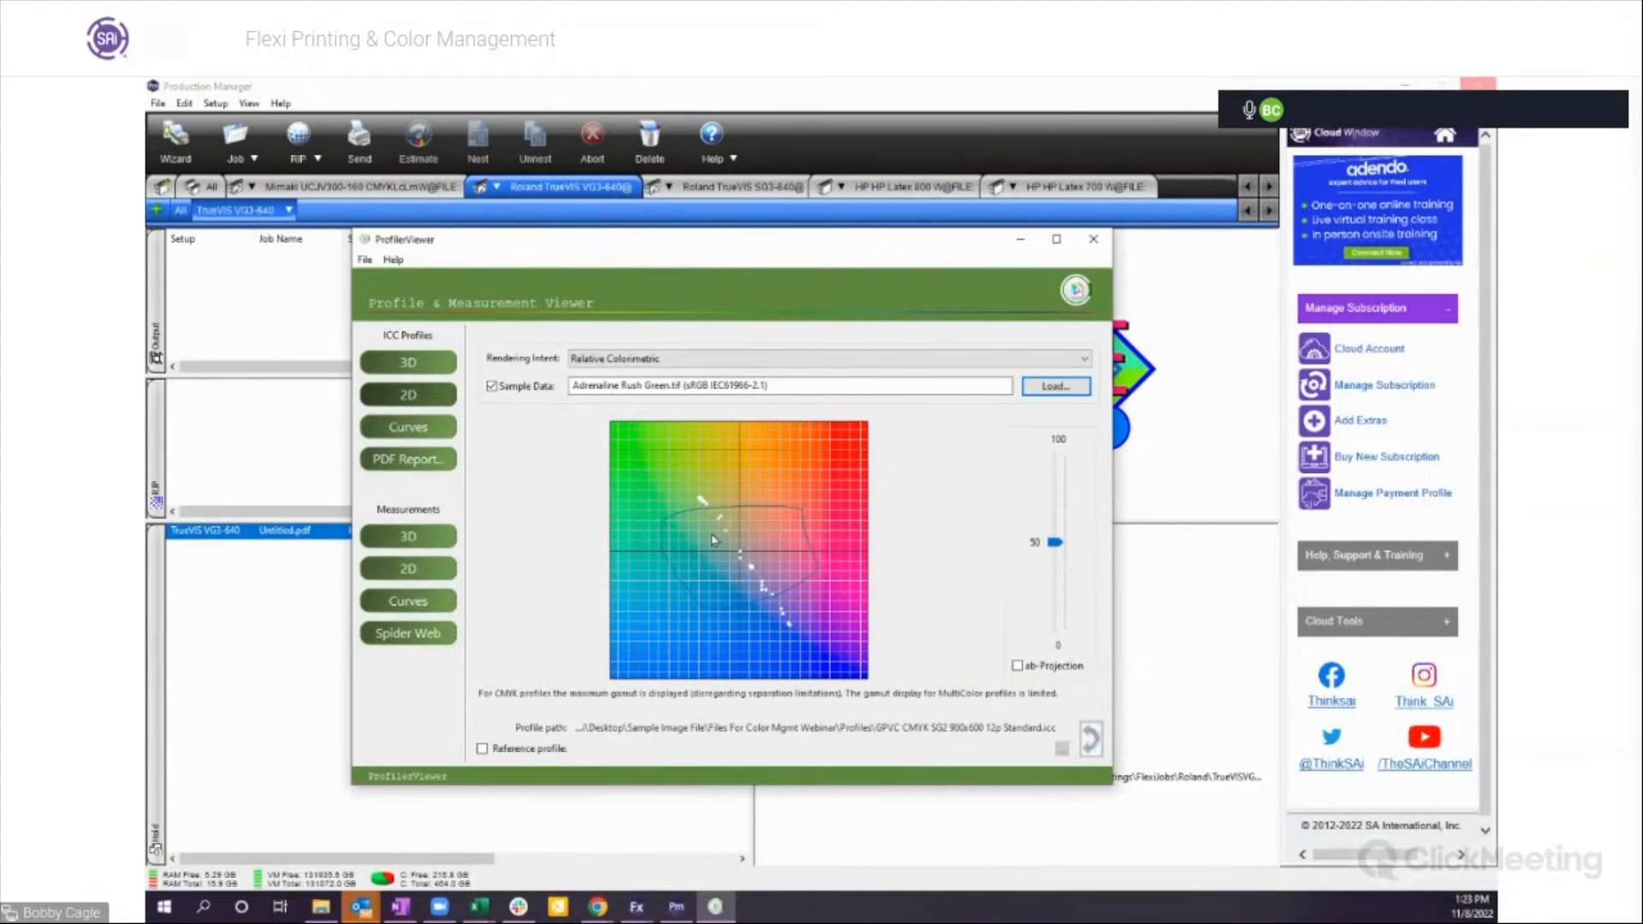
left_click(482, 750)
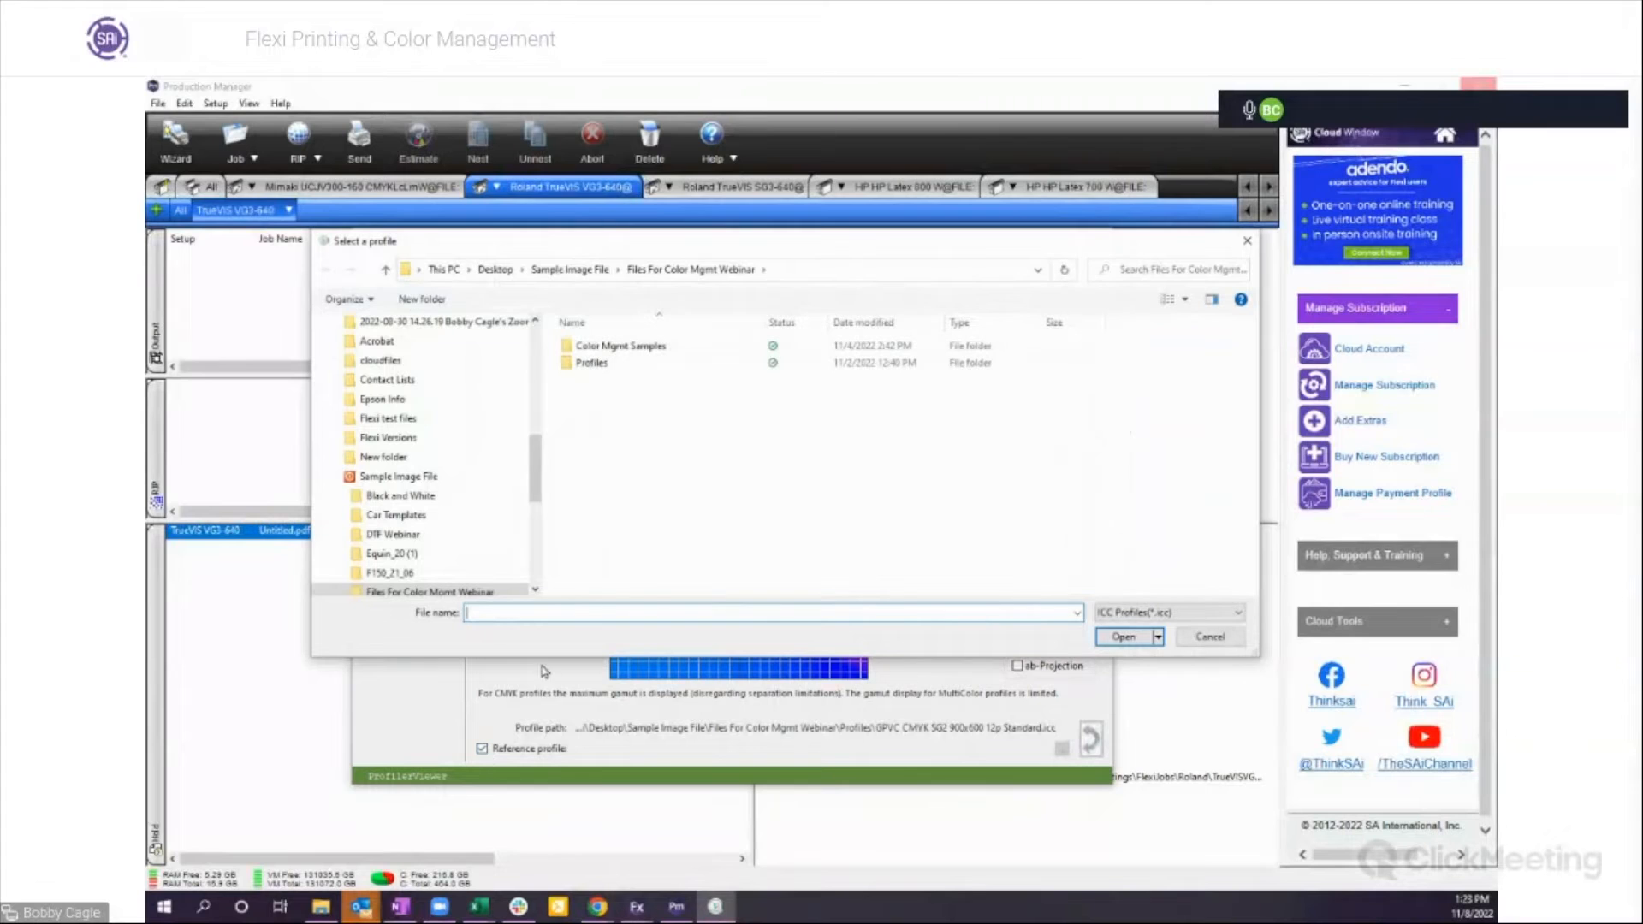
left_click(604, 366)
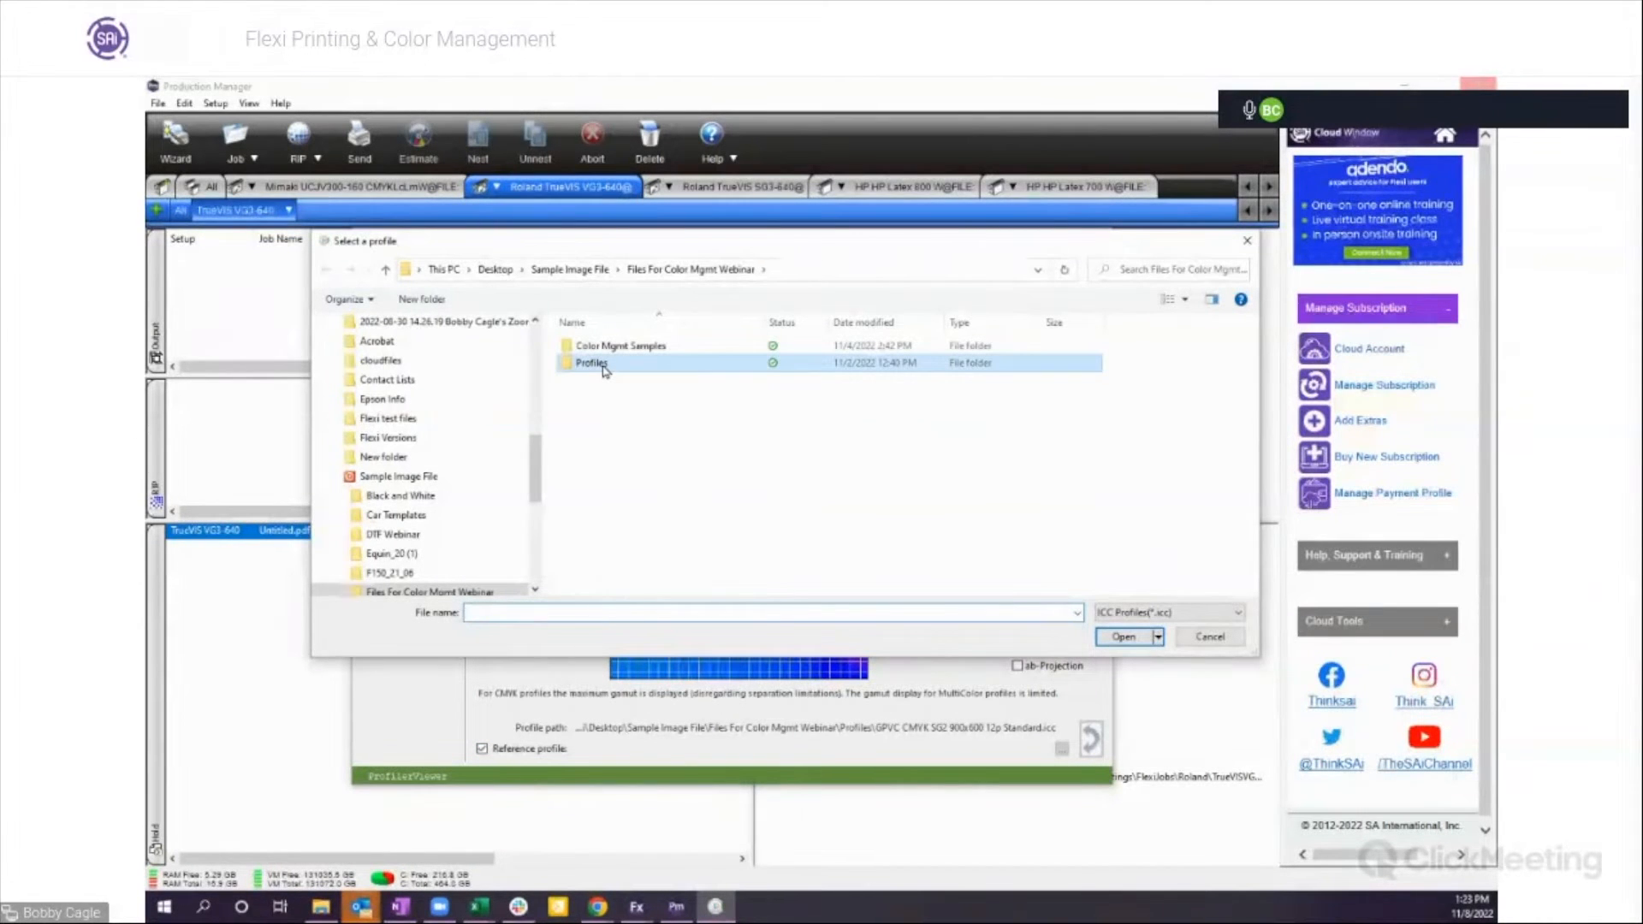
double_click(605, 368)
double_click(597, 382)
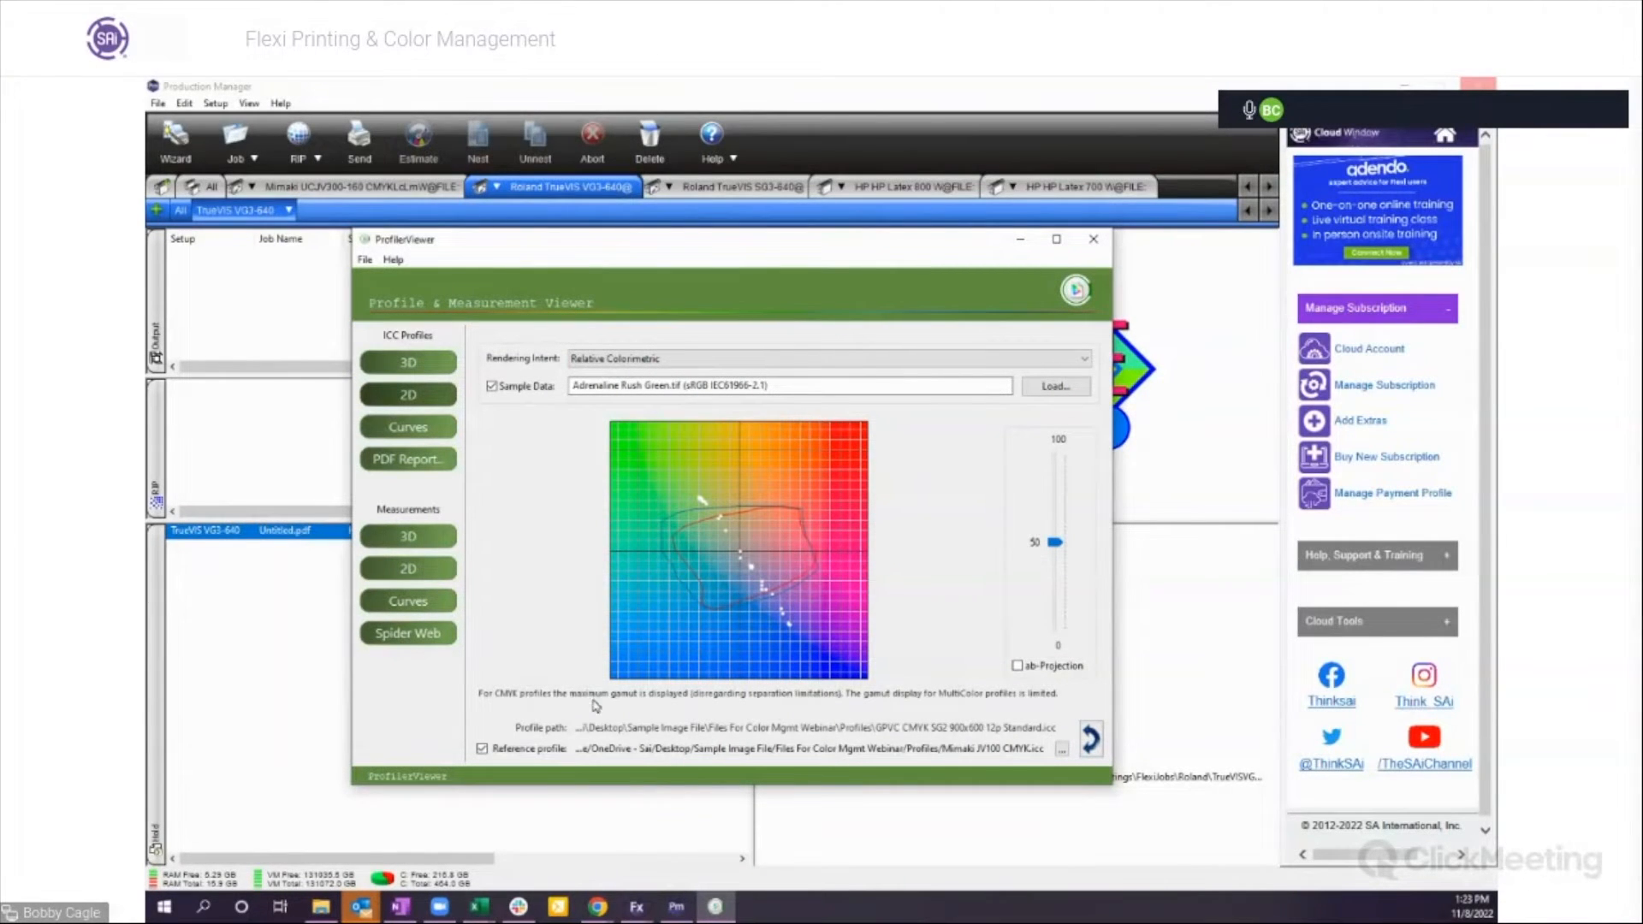
Step: Compare the 2D gamut with and without the Mimaki reference profile, and examine both profiles with the sample colors in 3D from several angles
left_click(483, 749)
left_click(483, 750)
left_click(483, 749)
left_click(483, 750)
left_click(428, 368)
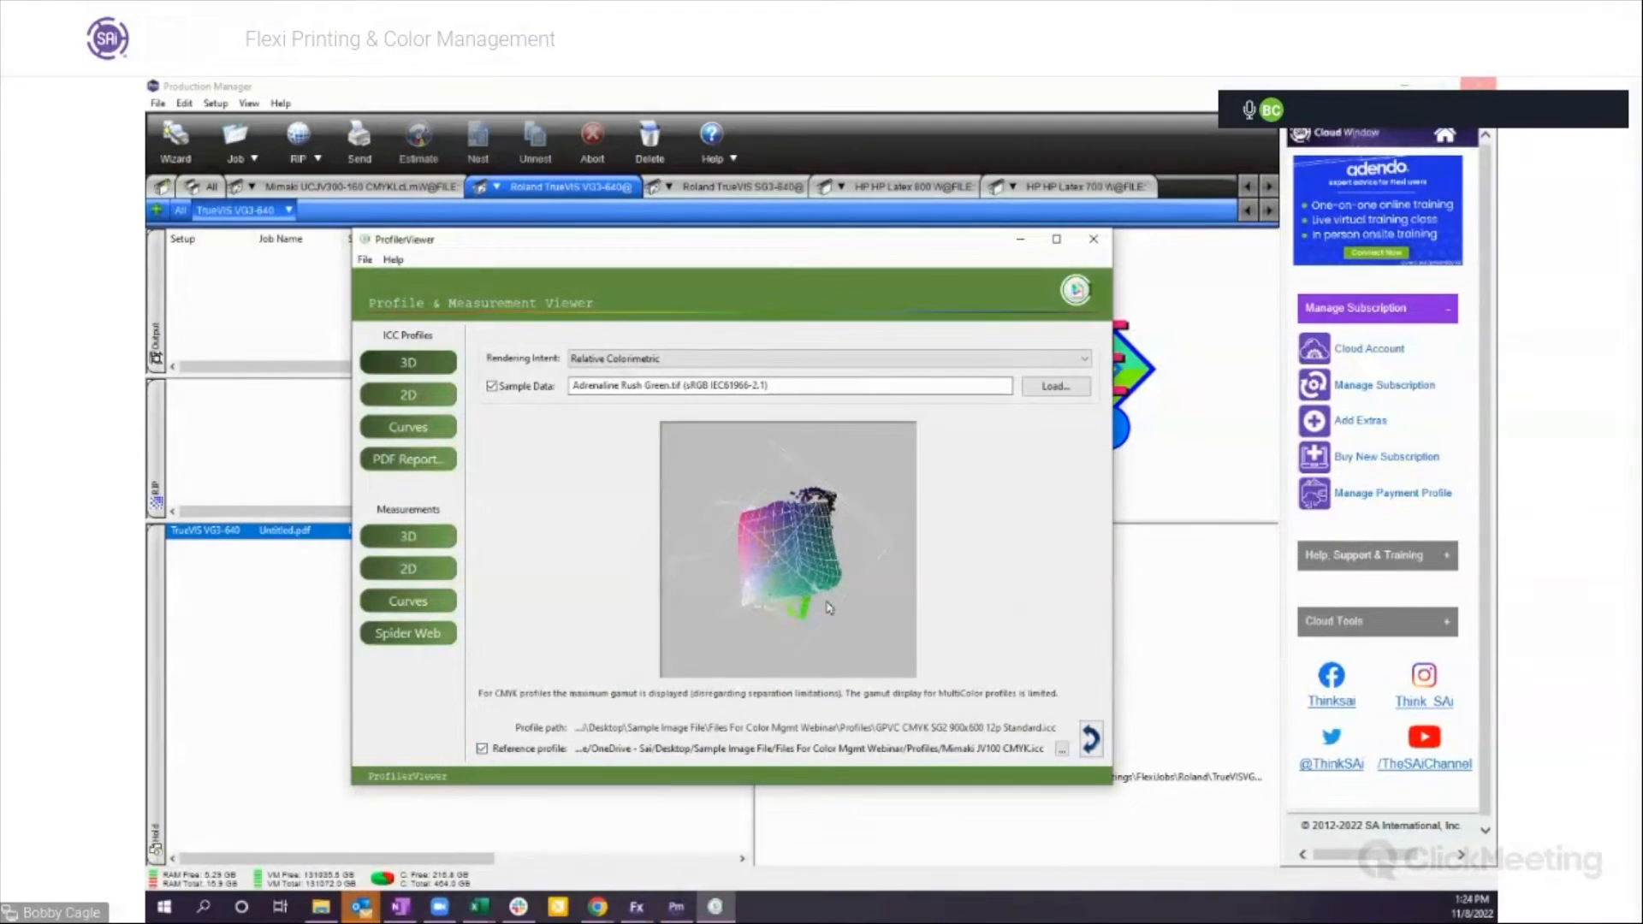
left_click_drag(816, 596, 660, 497)
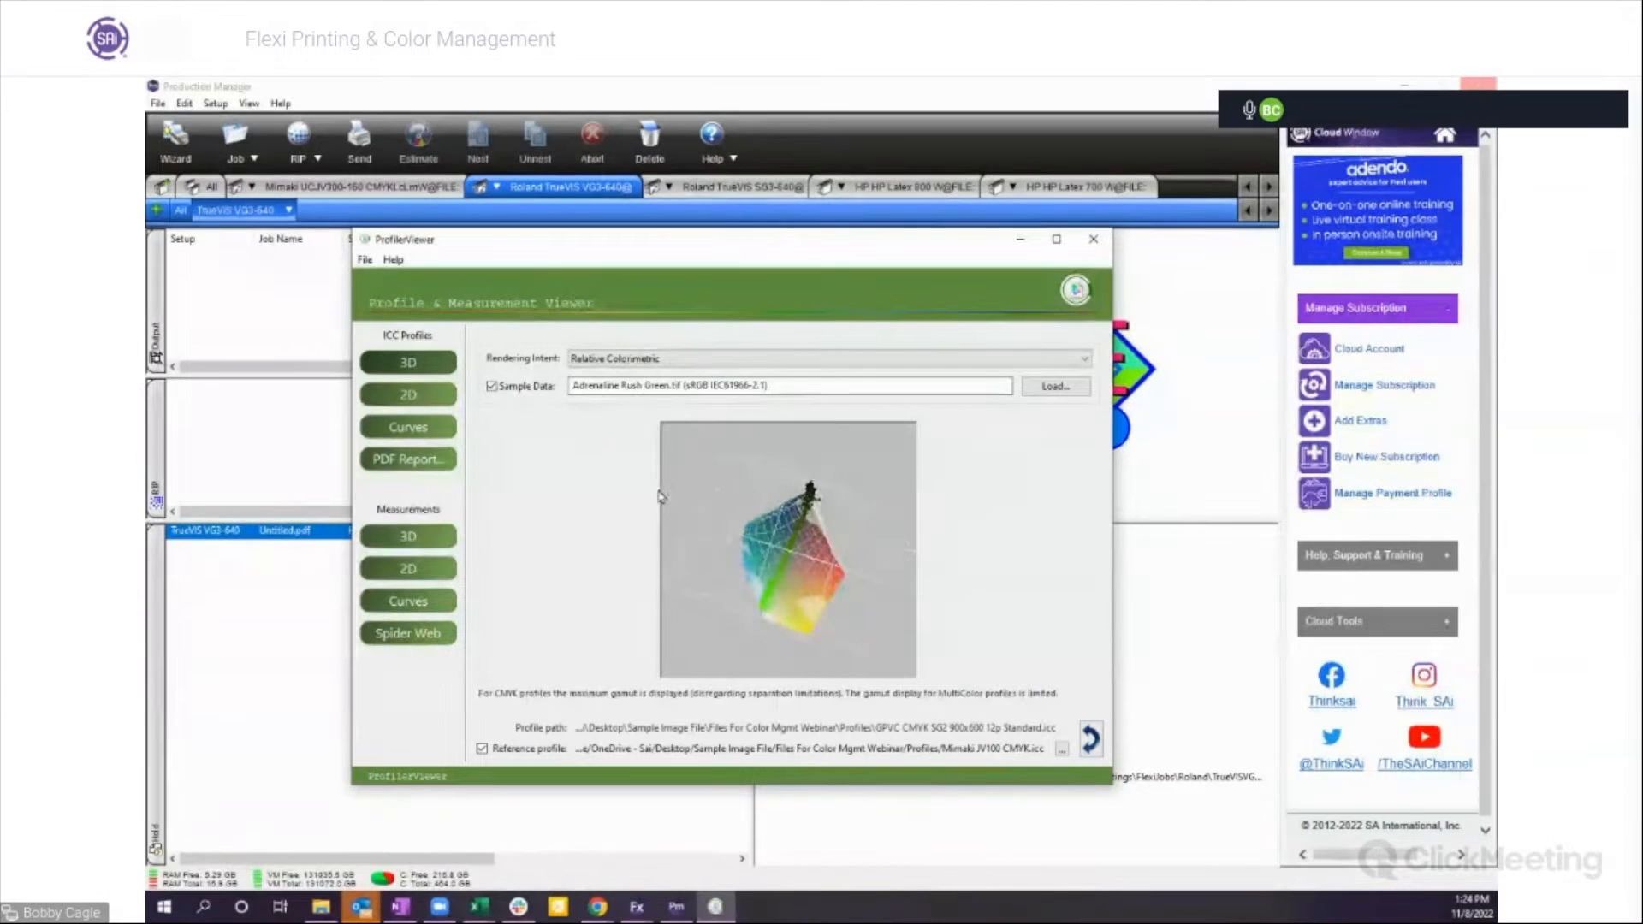
left_click_drag(834, 605, 777, 517)
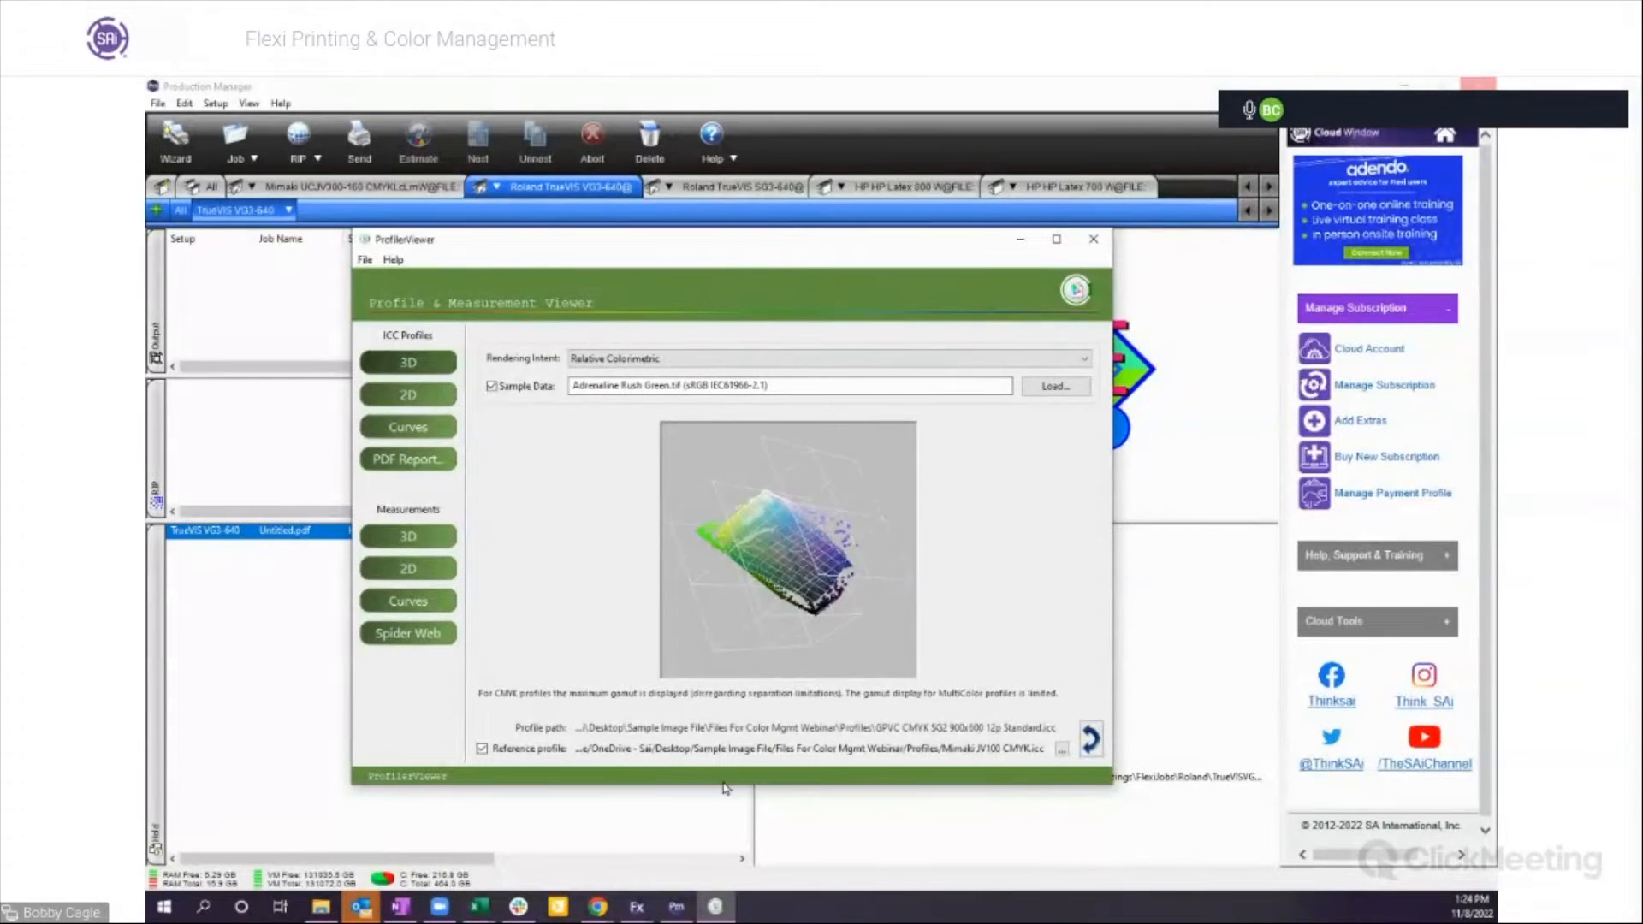
Step: Minimize ProfilerViewer and force the unresponsive Production Manager to close, skipping the Windows problem report
left_click(1021, 238)
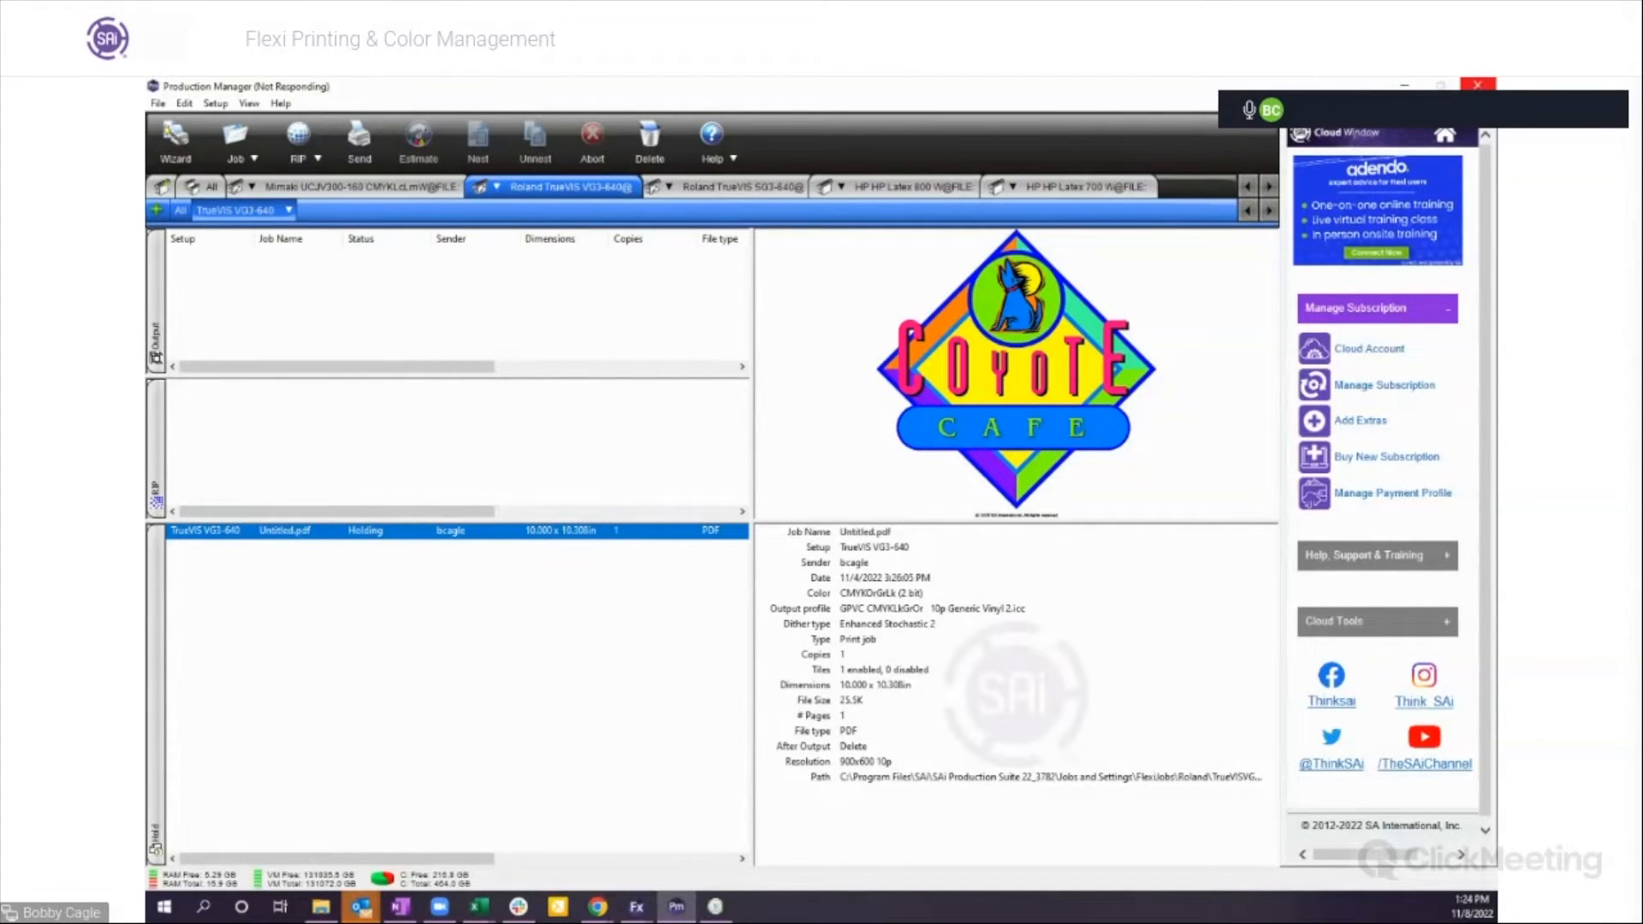
left_click(1477, 85)
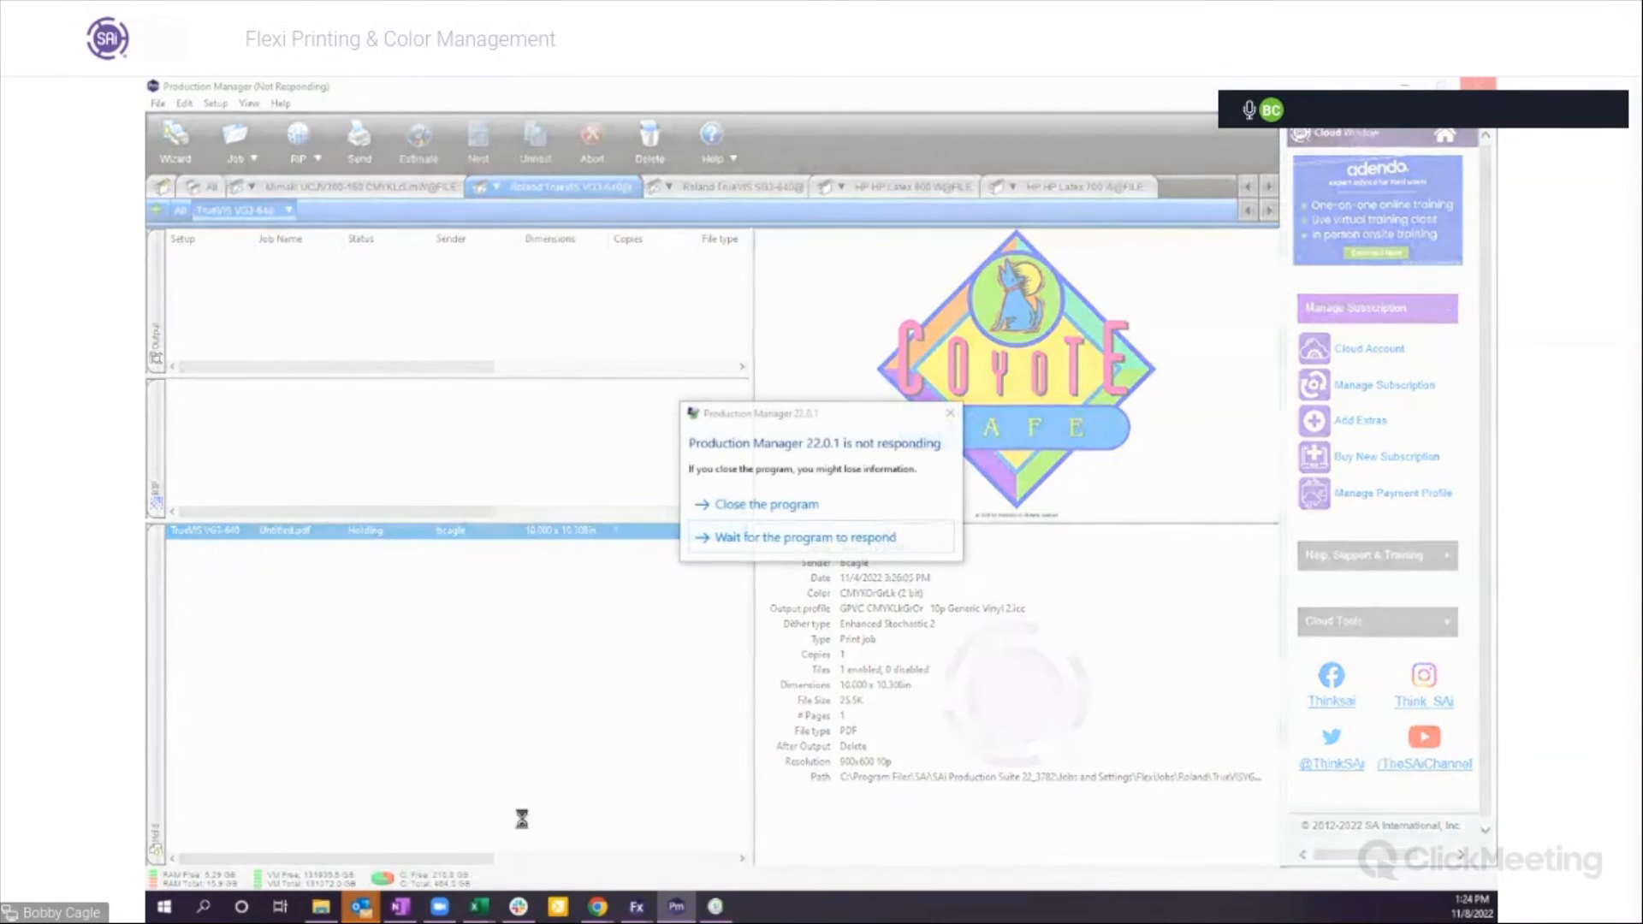
left_click(773, 505)
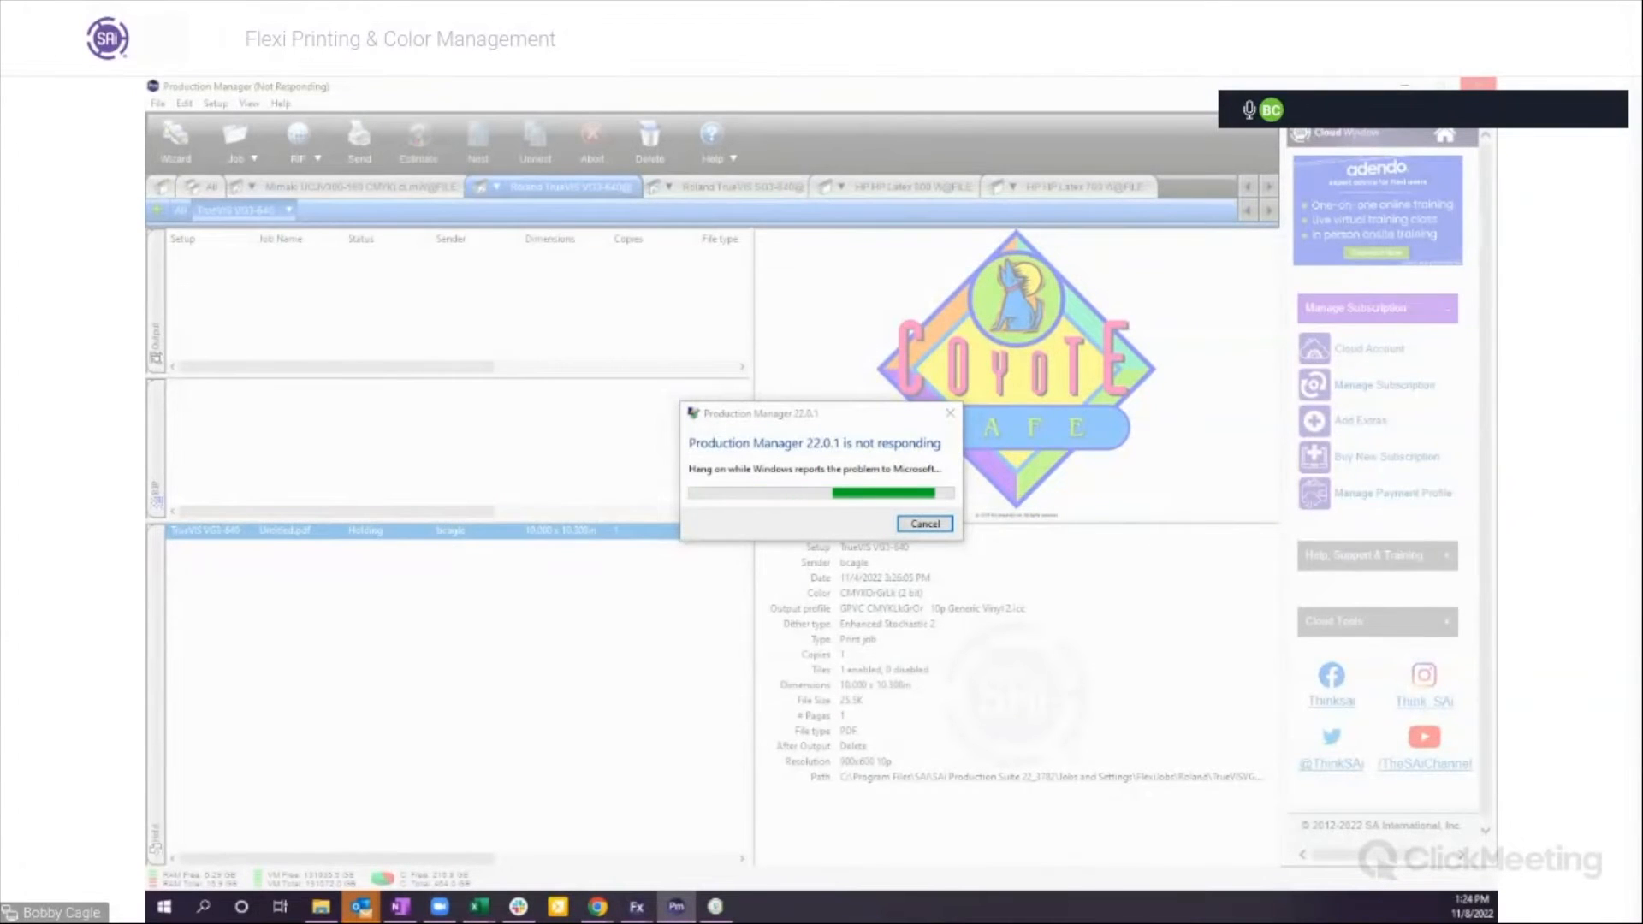
mouse_move(360, 908)
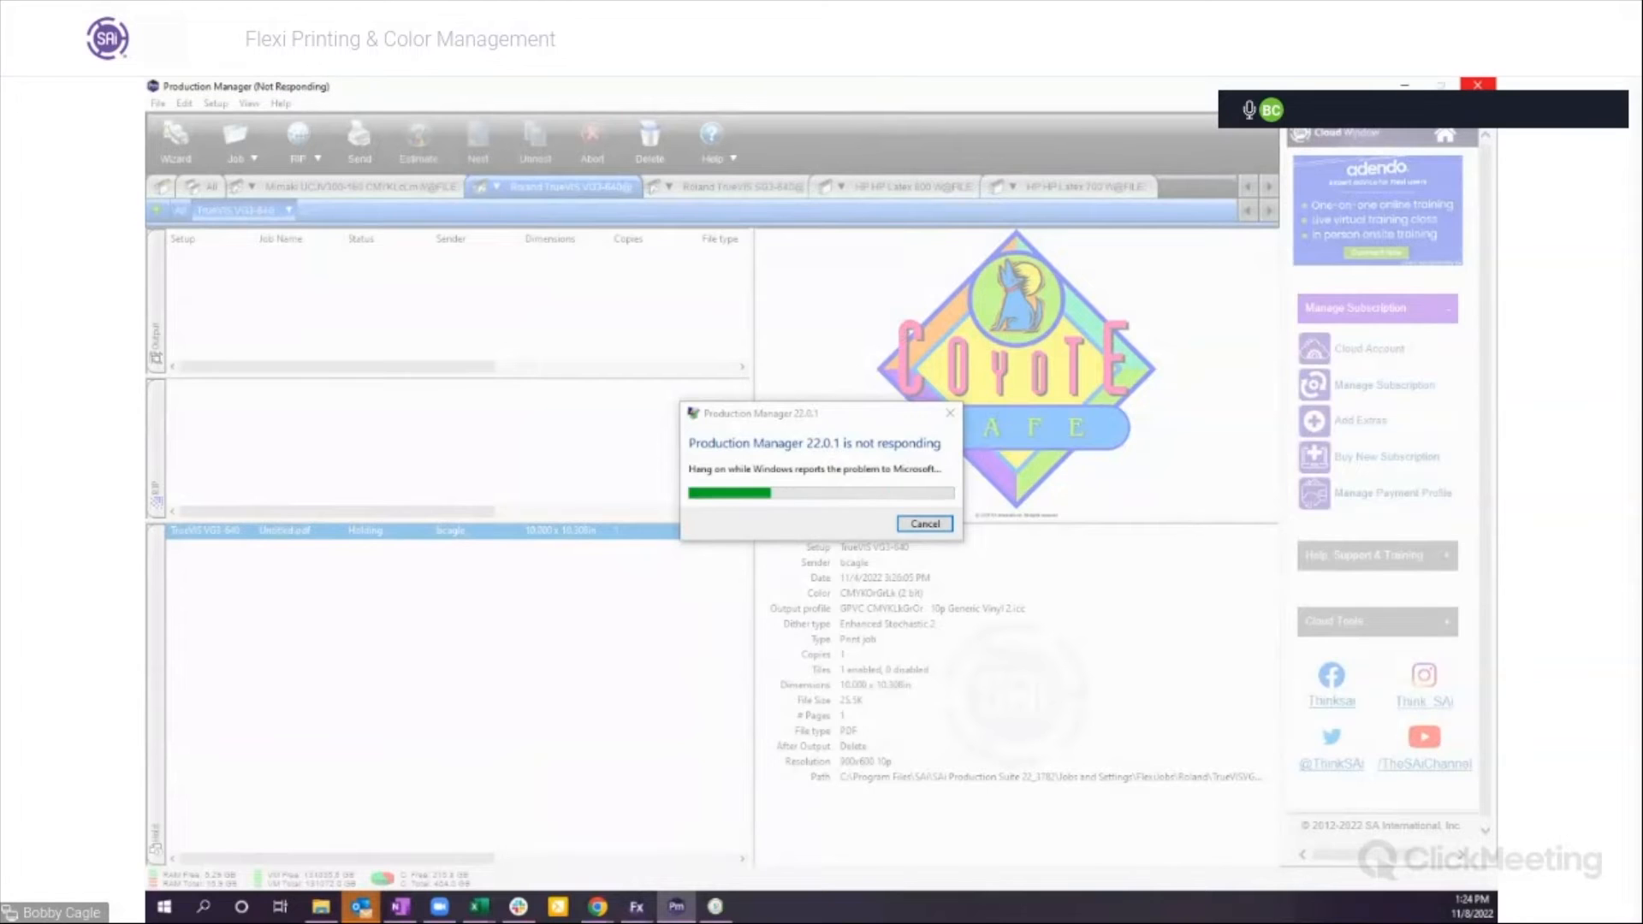
left_click(925, 525)
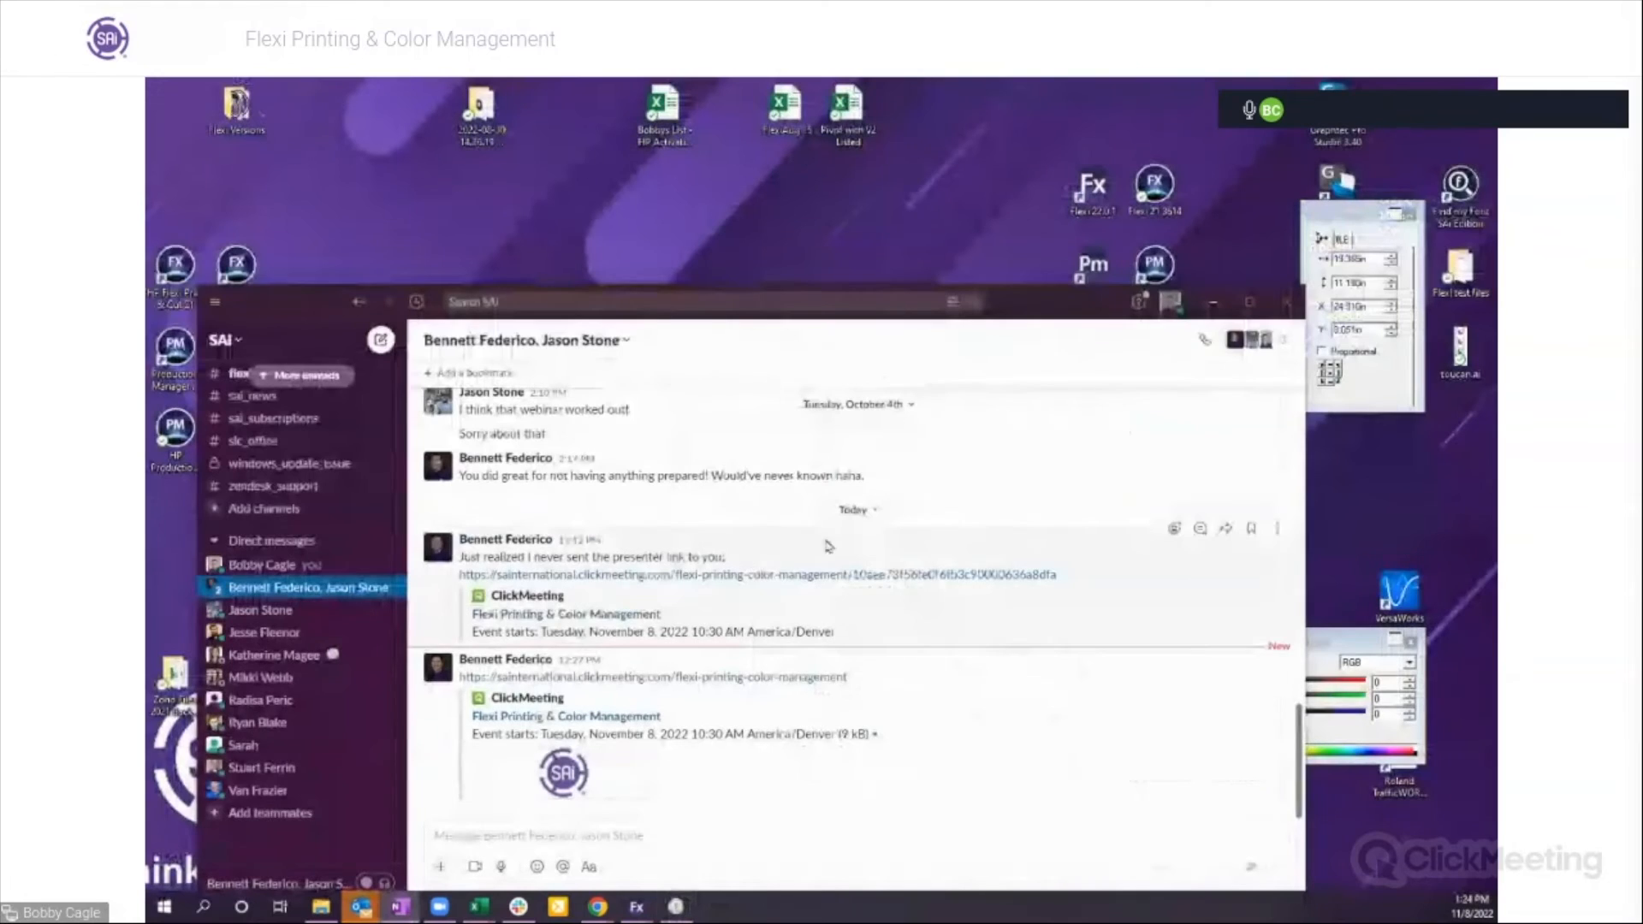
Step: Relaunch Production Manager from the desktop, bring up the Skull PNG document in Flexi, and place the Production Manager window over it
double_click(1092, 265)
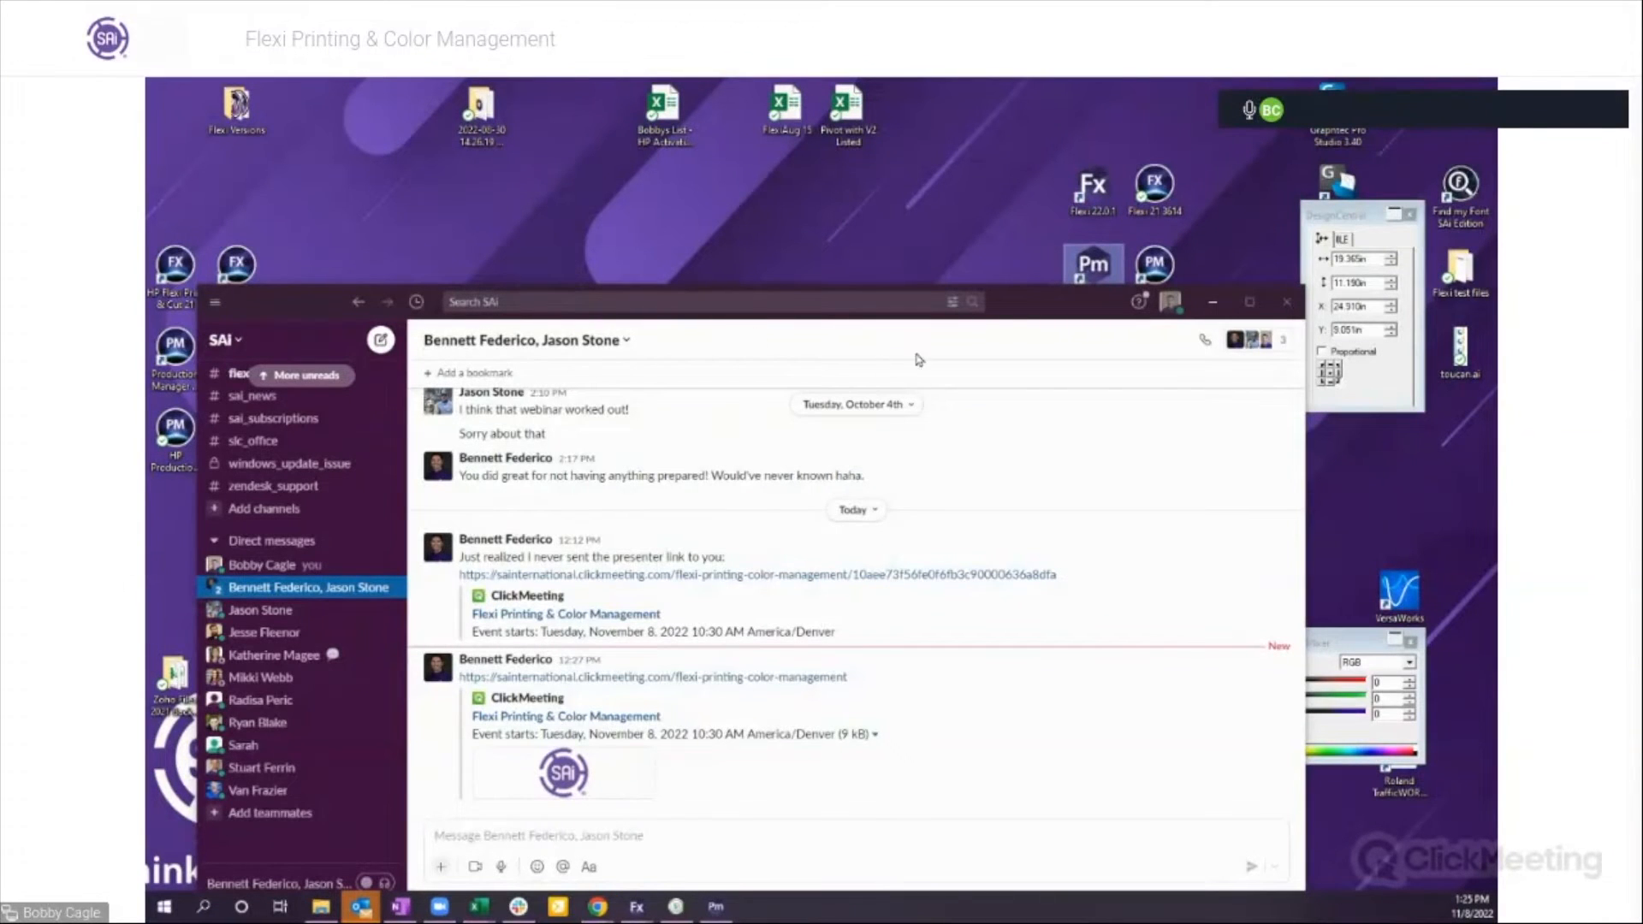
left_click(1018, 310)
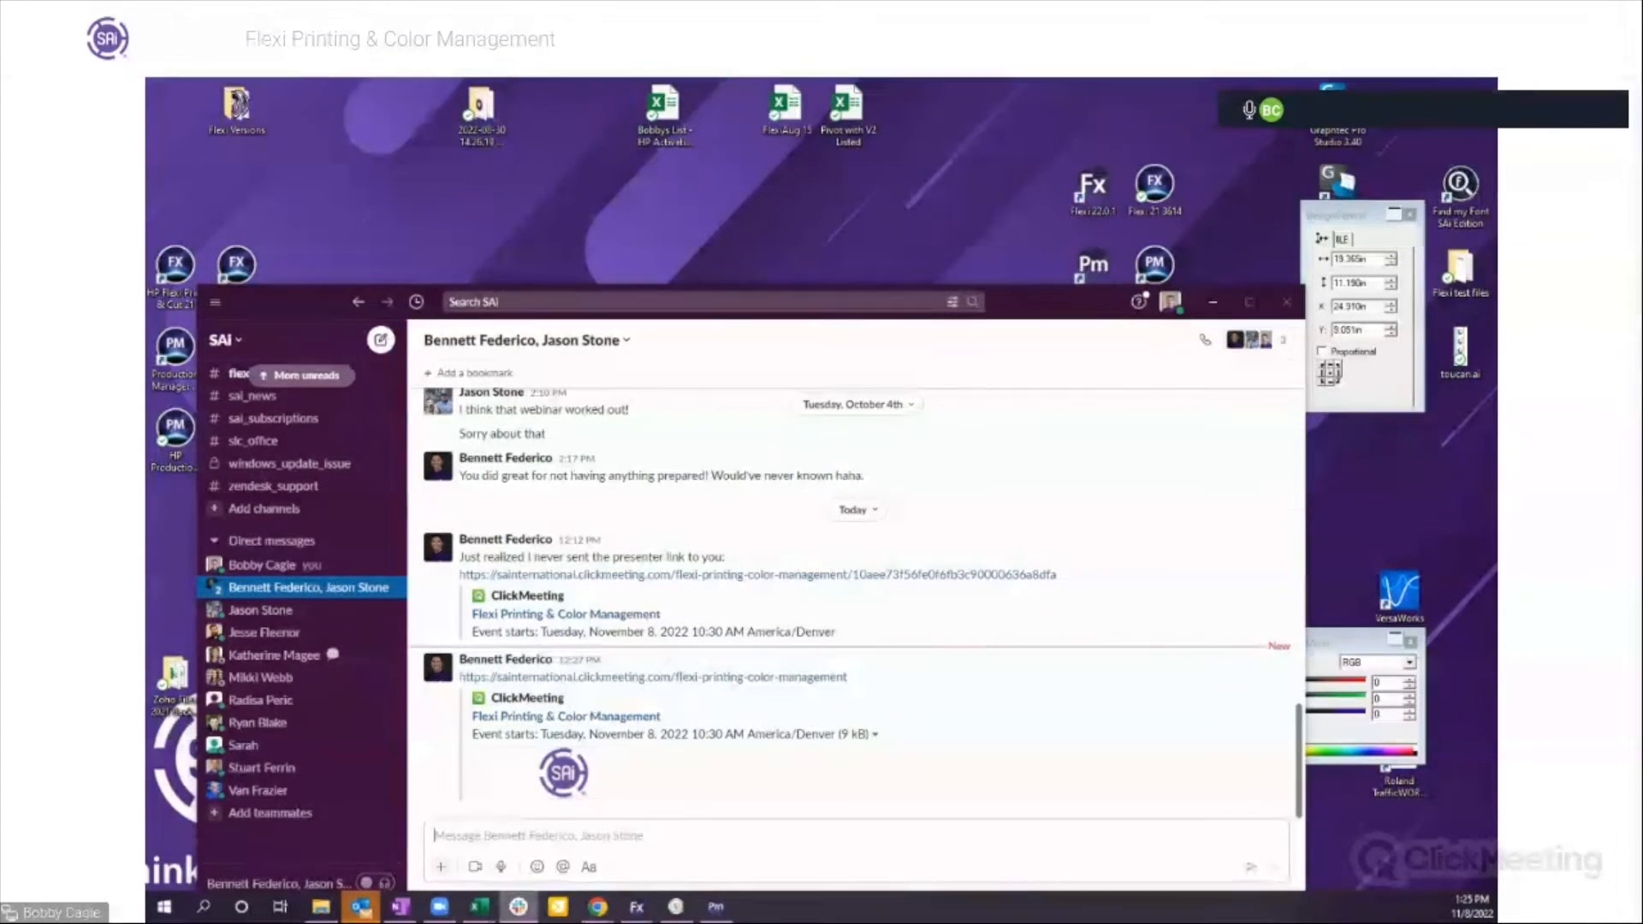
mouse_move(637, 909)
left_click(715, 856)
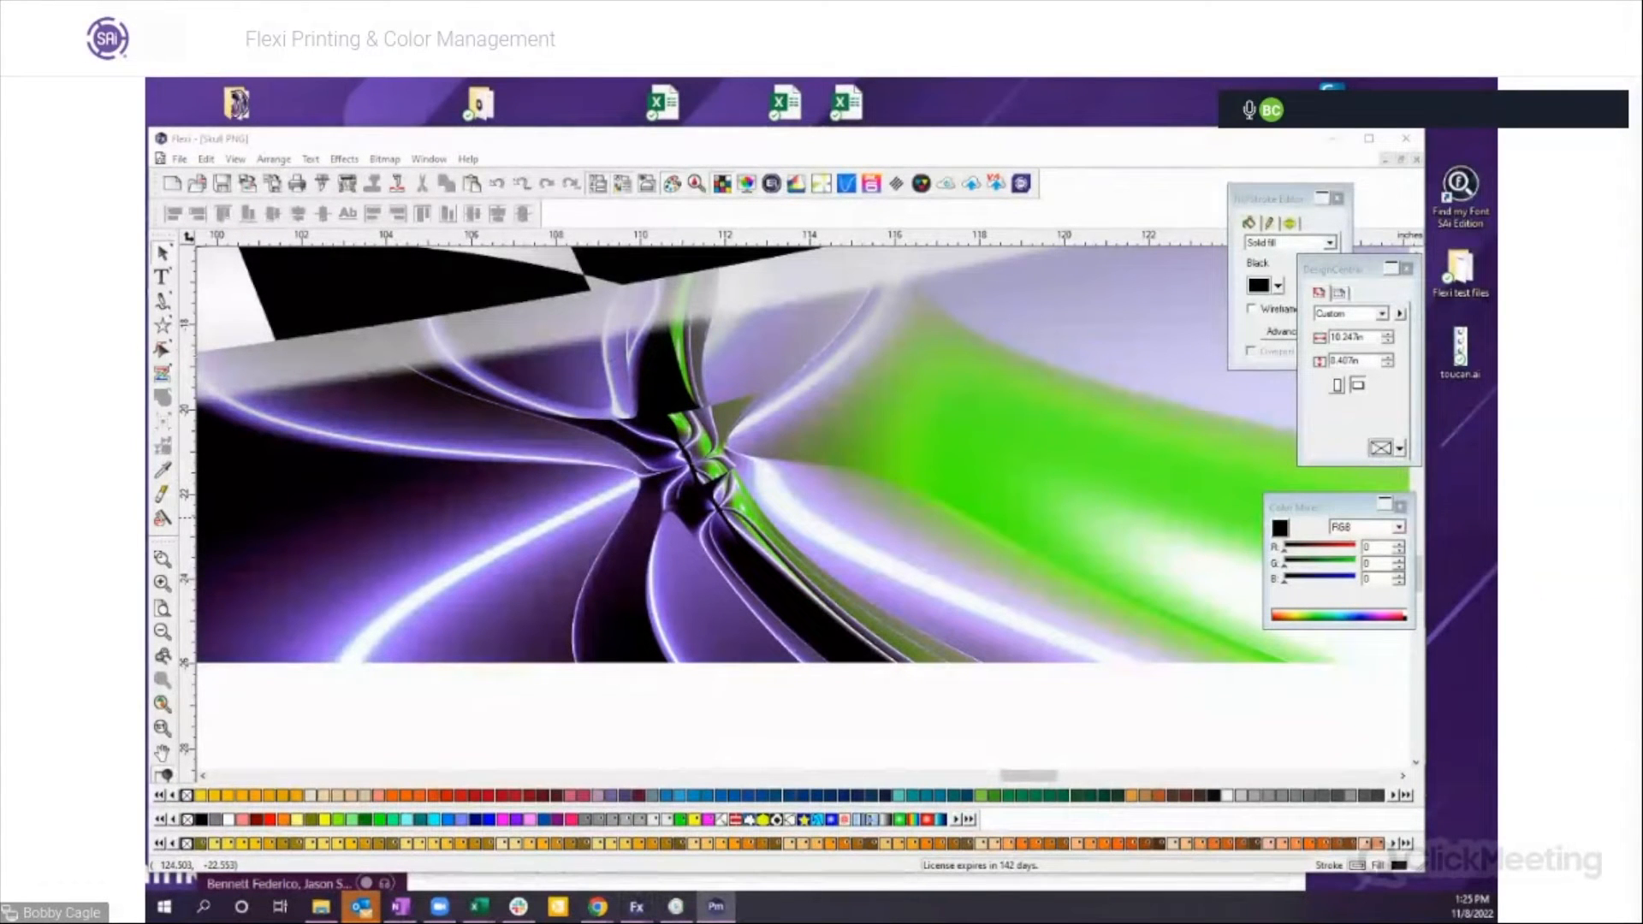
left_click_drag(1494, 128, 627, 159)
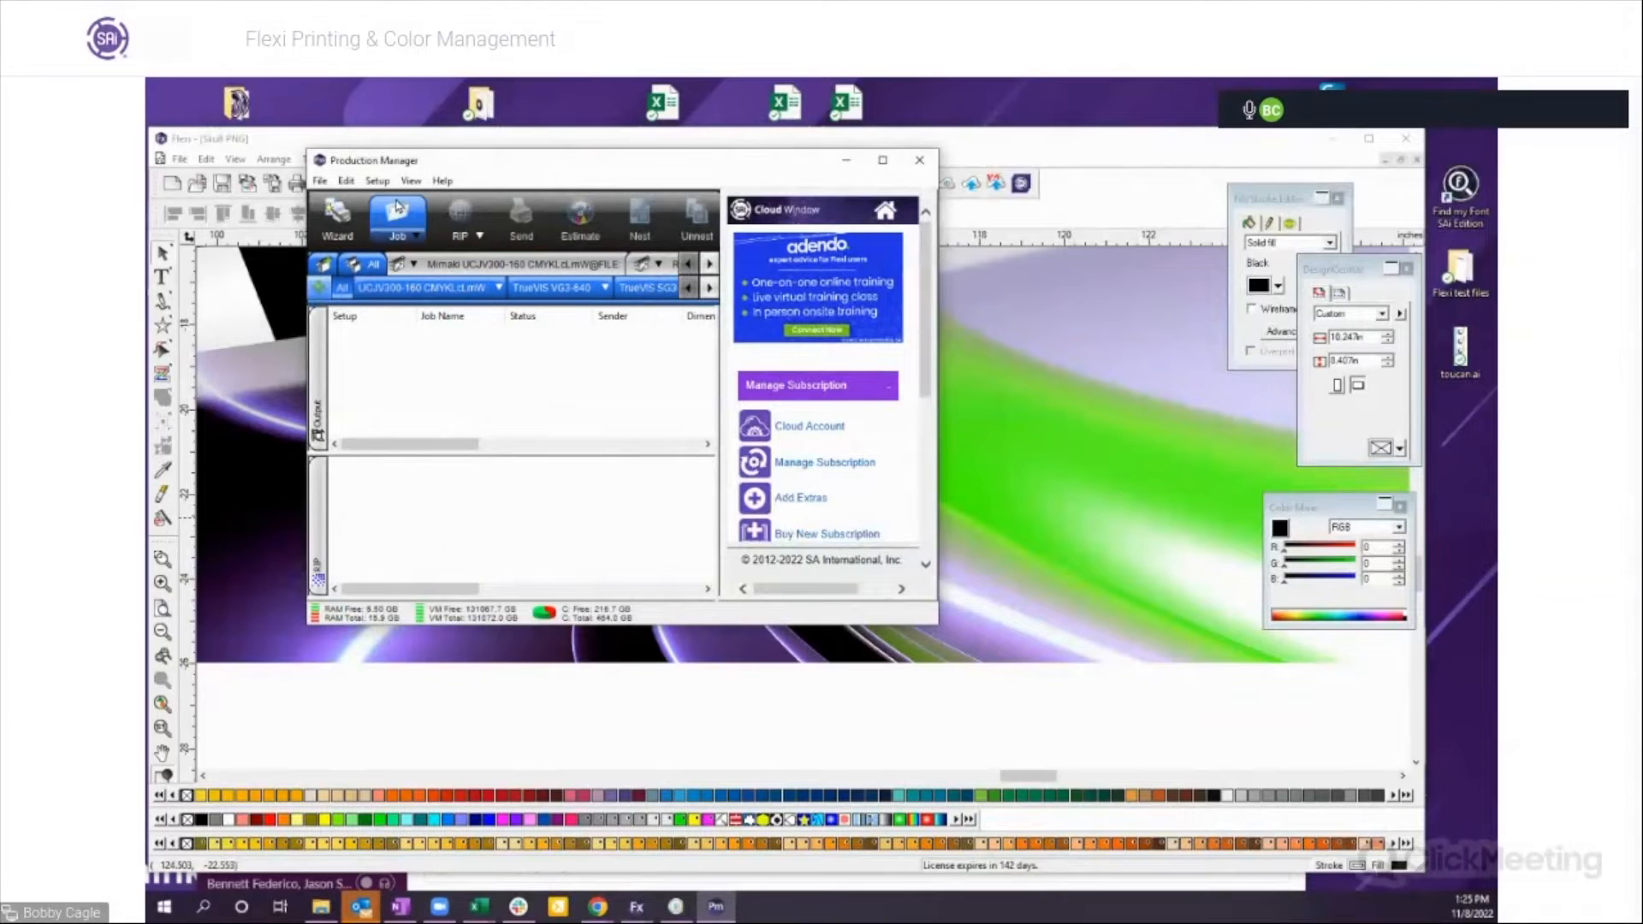
Step: Open the Color Profile Analyzer for the TrueVIS VG3-640 setup with the DD330 fabric 720x900 Variable dot profile from the webinar's Profiles folder
right_click(600, 293)
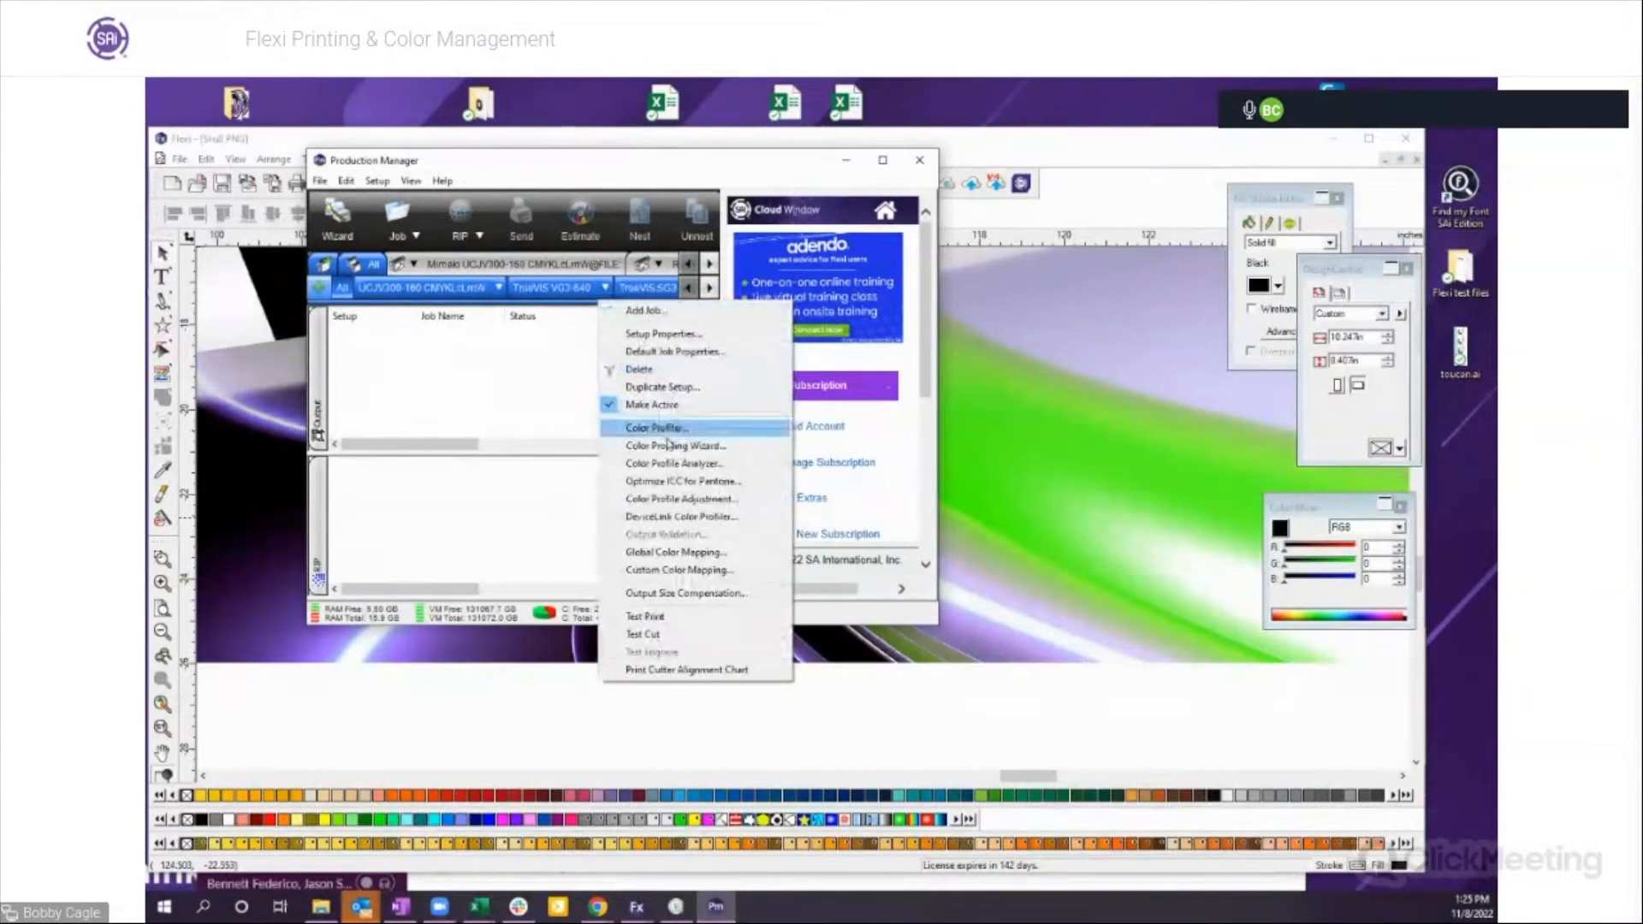
left_click(683, 465)
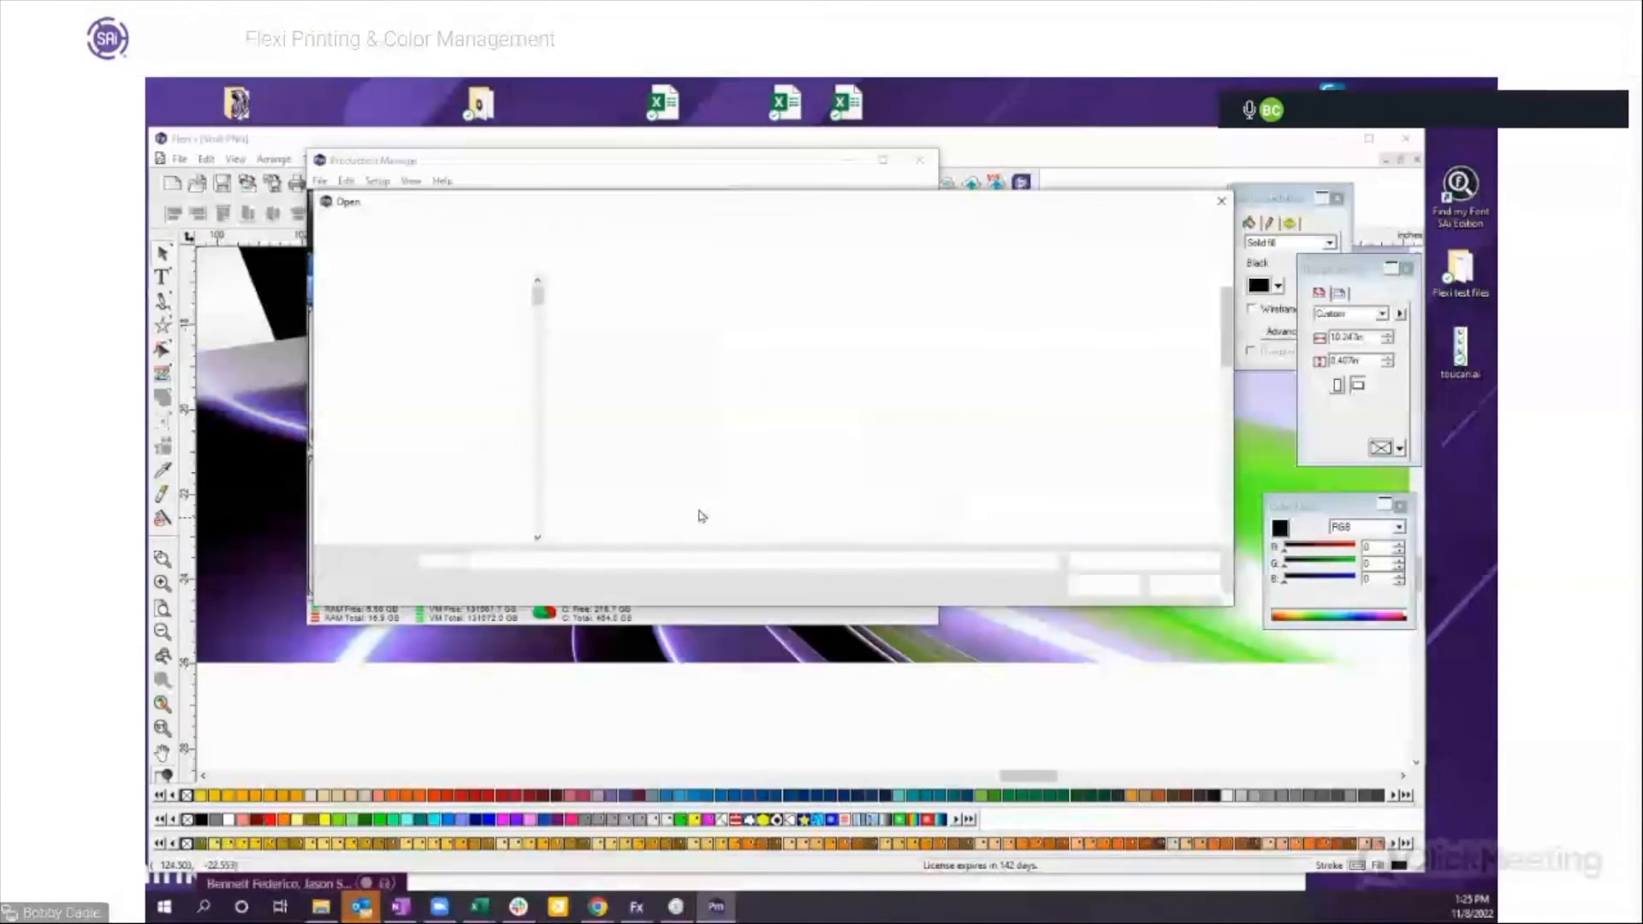
left_click_drag(536, 397, 553, 288)
left_click(399, 470)
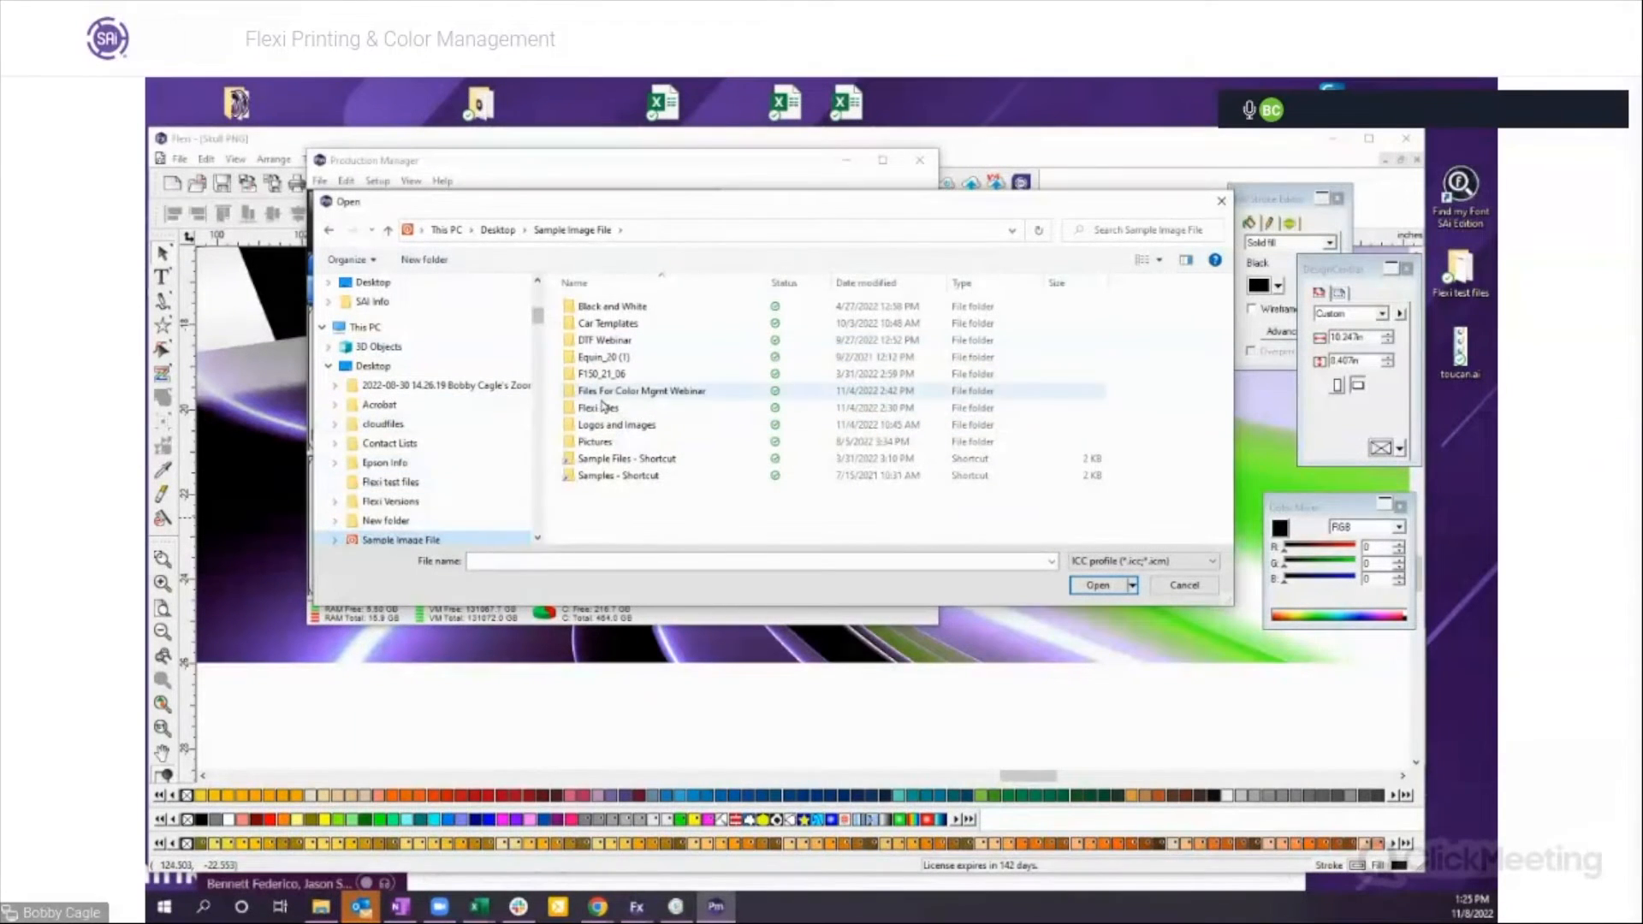
double_click(607, 391)
left_click(593, 324)
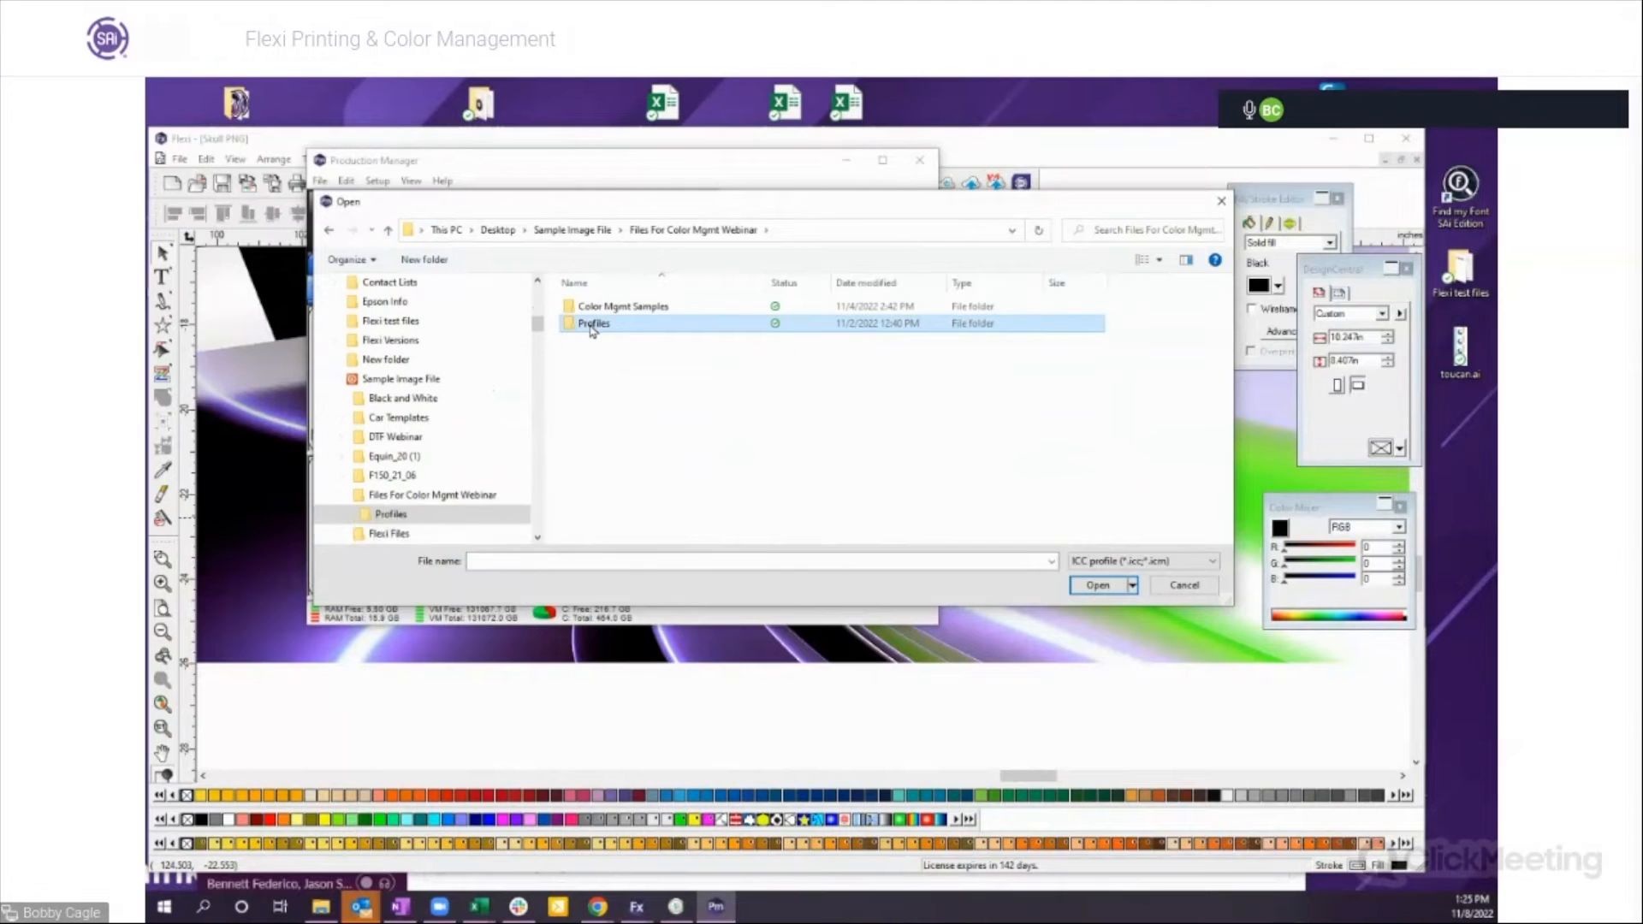
double_click(592, 325)
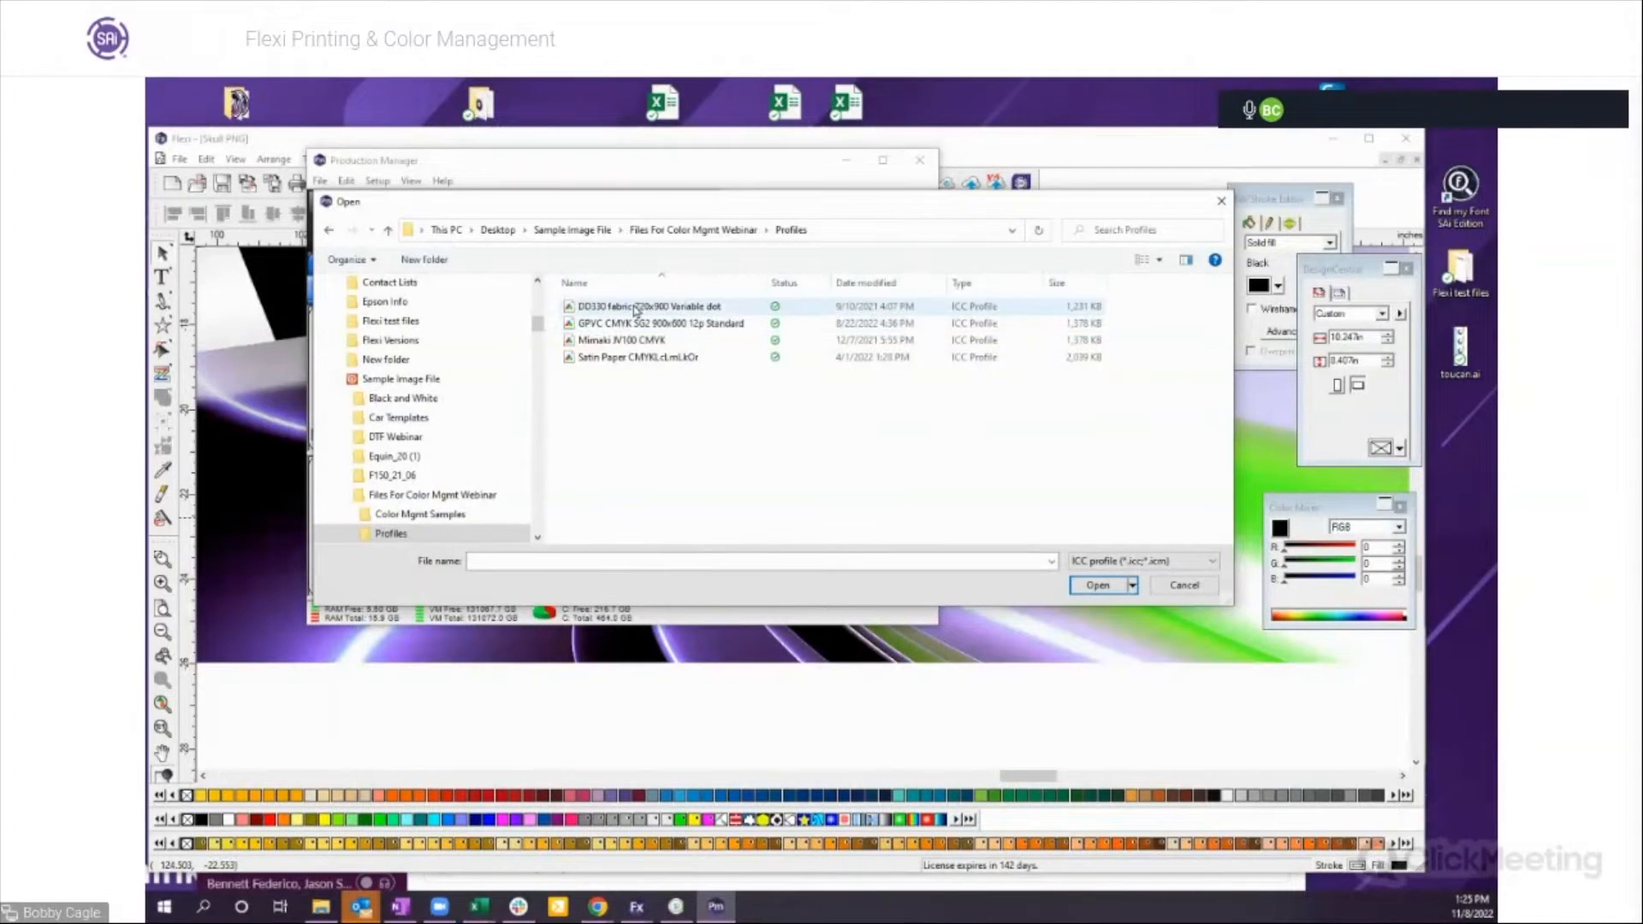
double_click(615, 308)
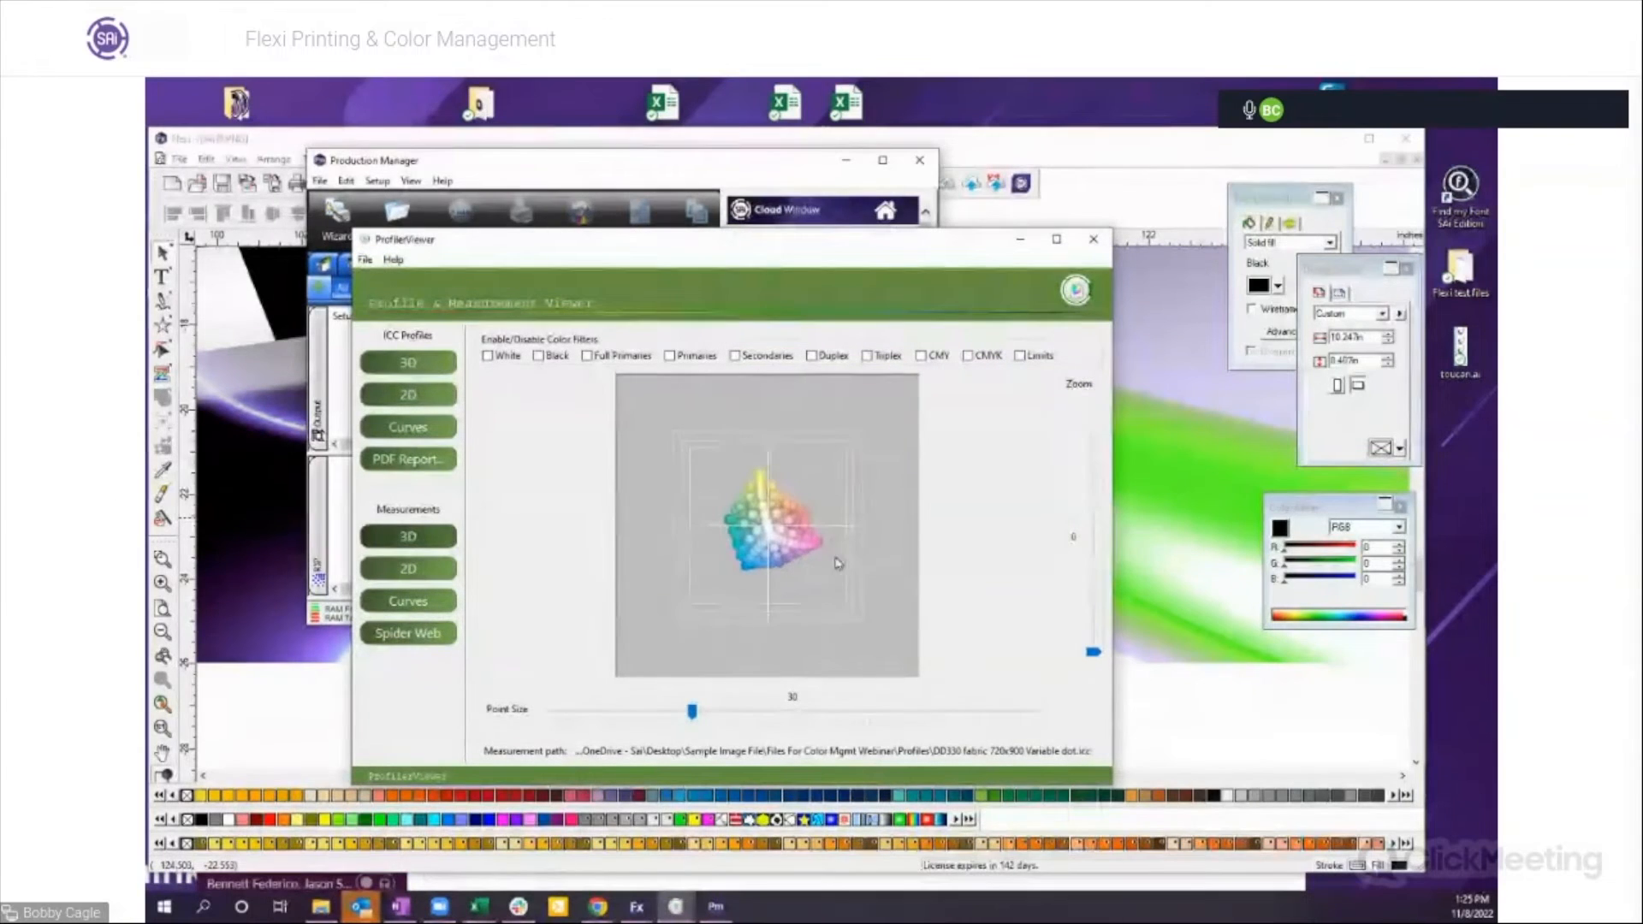
Step: Rotate the fabric profile's 3D color plot, examine its 2D gamut, and close the profile viewer
left_click_drag(761, 554, 696, 508)
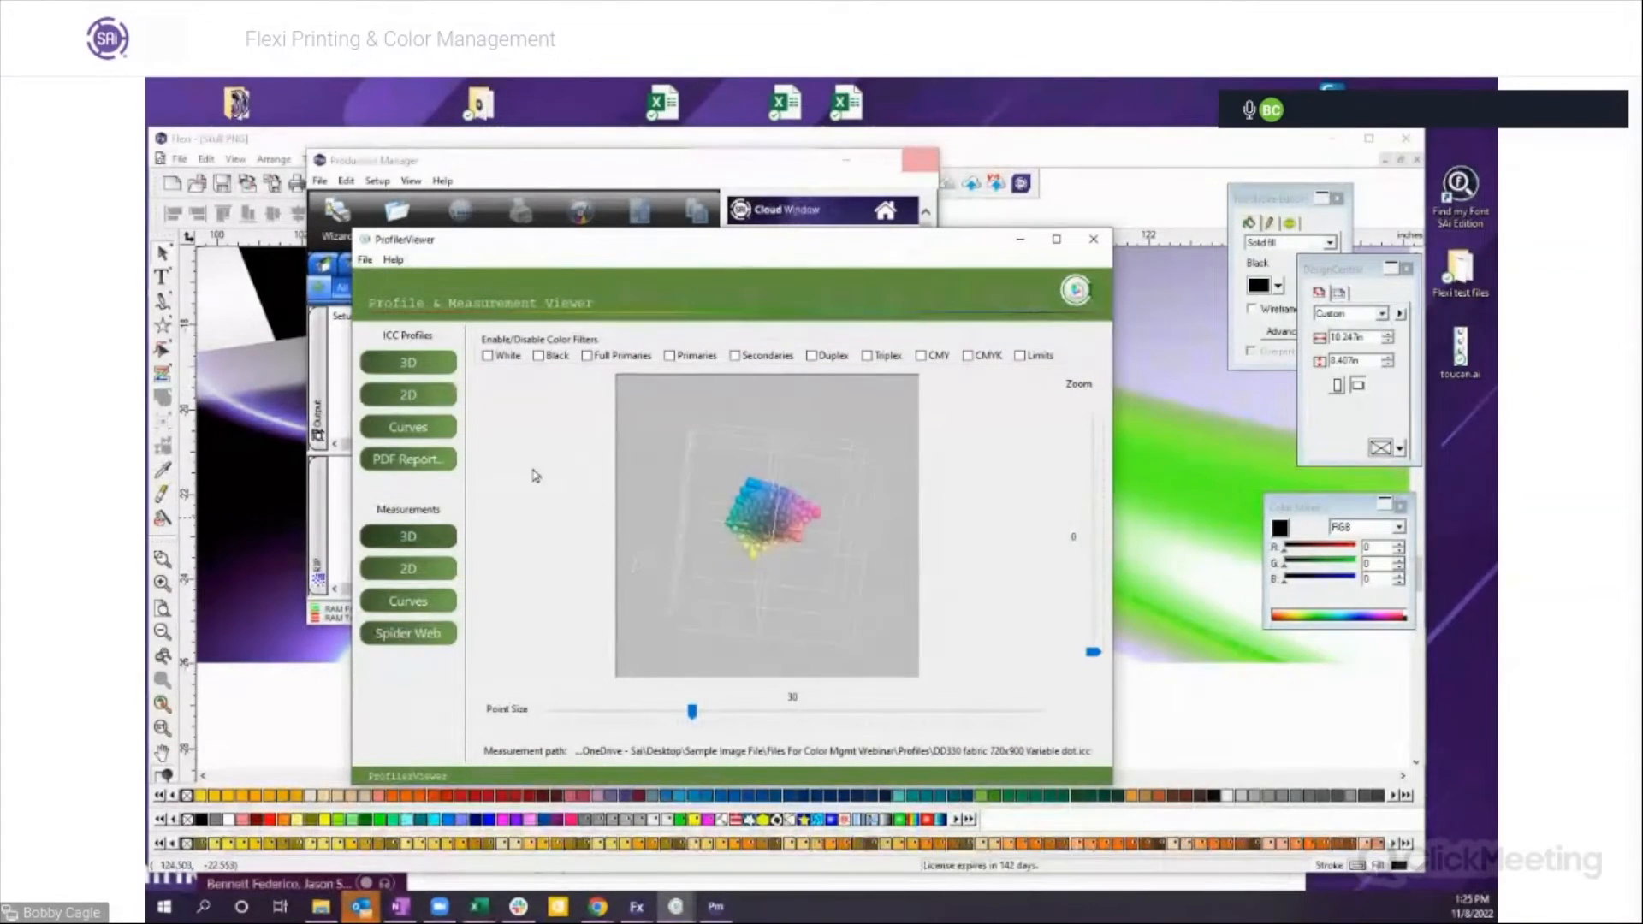
left_click(406, 396)
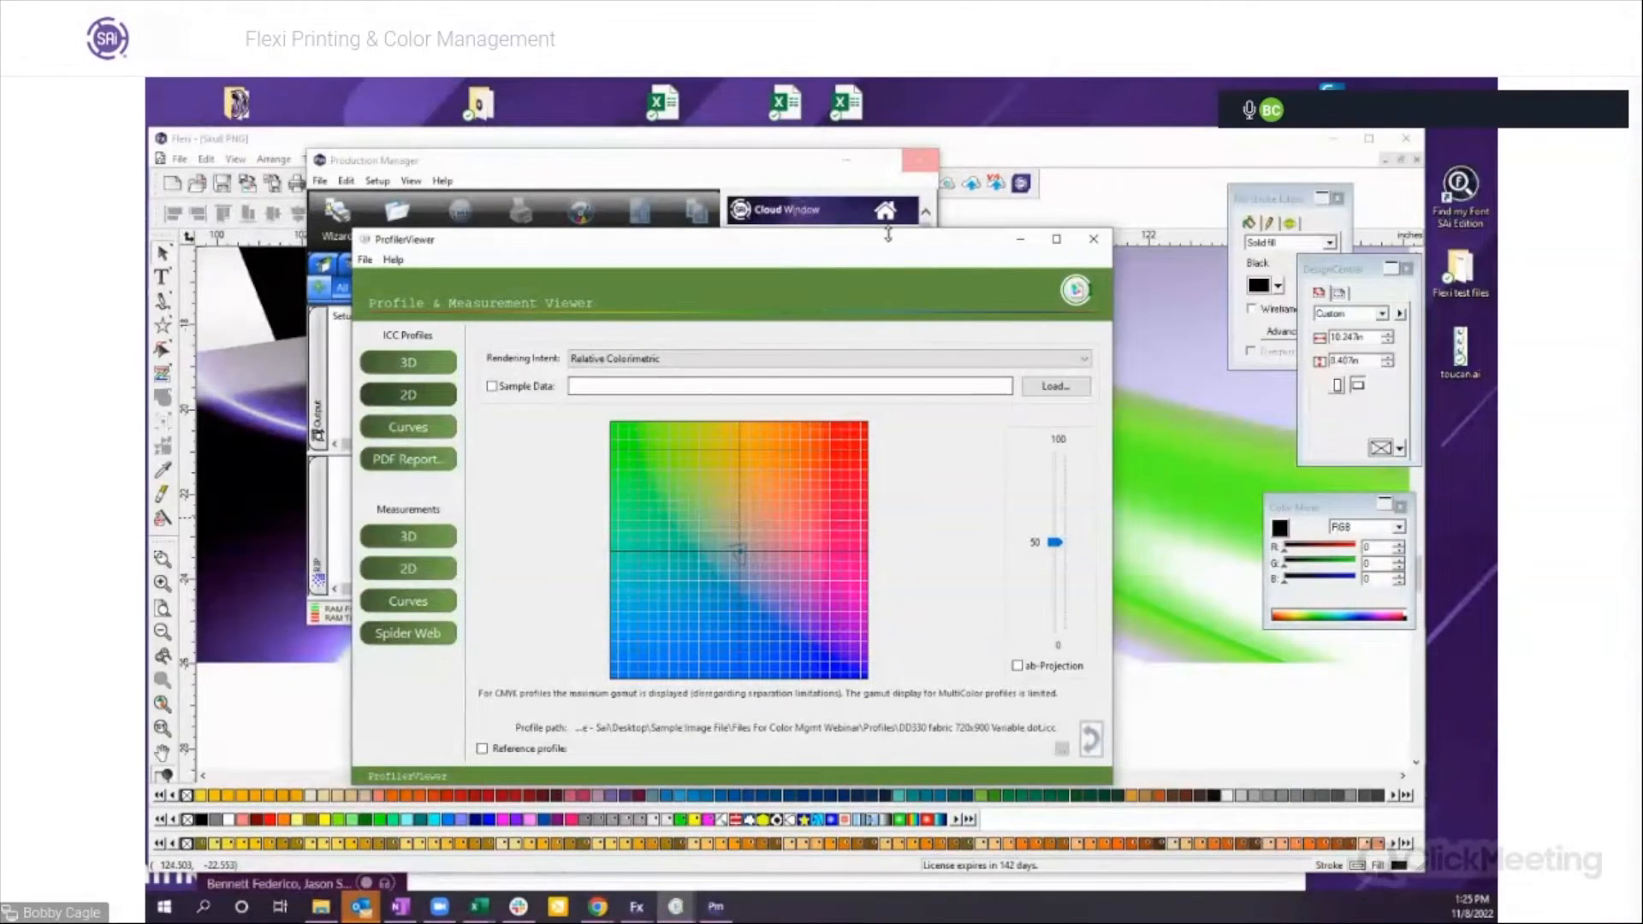
left_click(1094, 240)
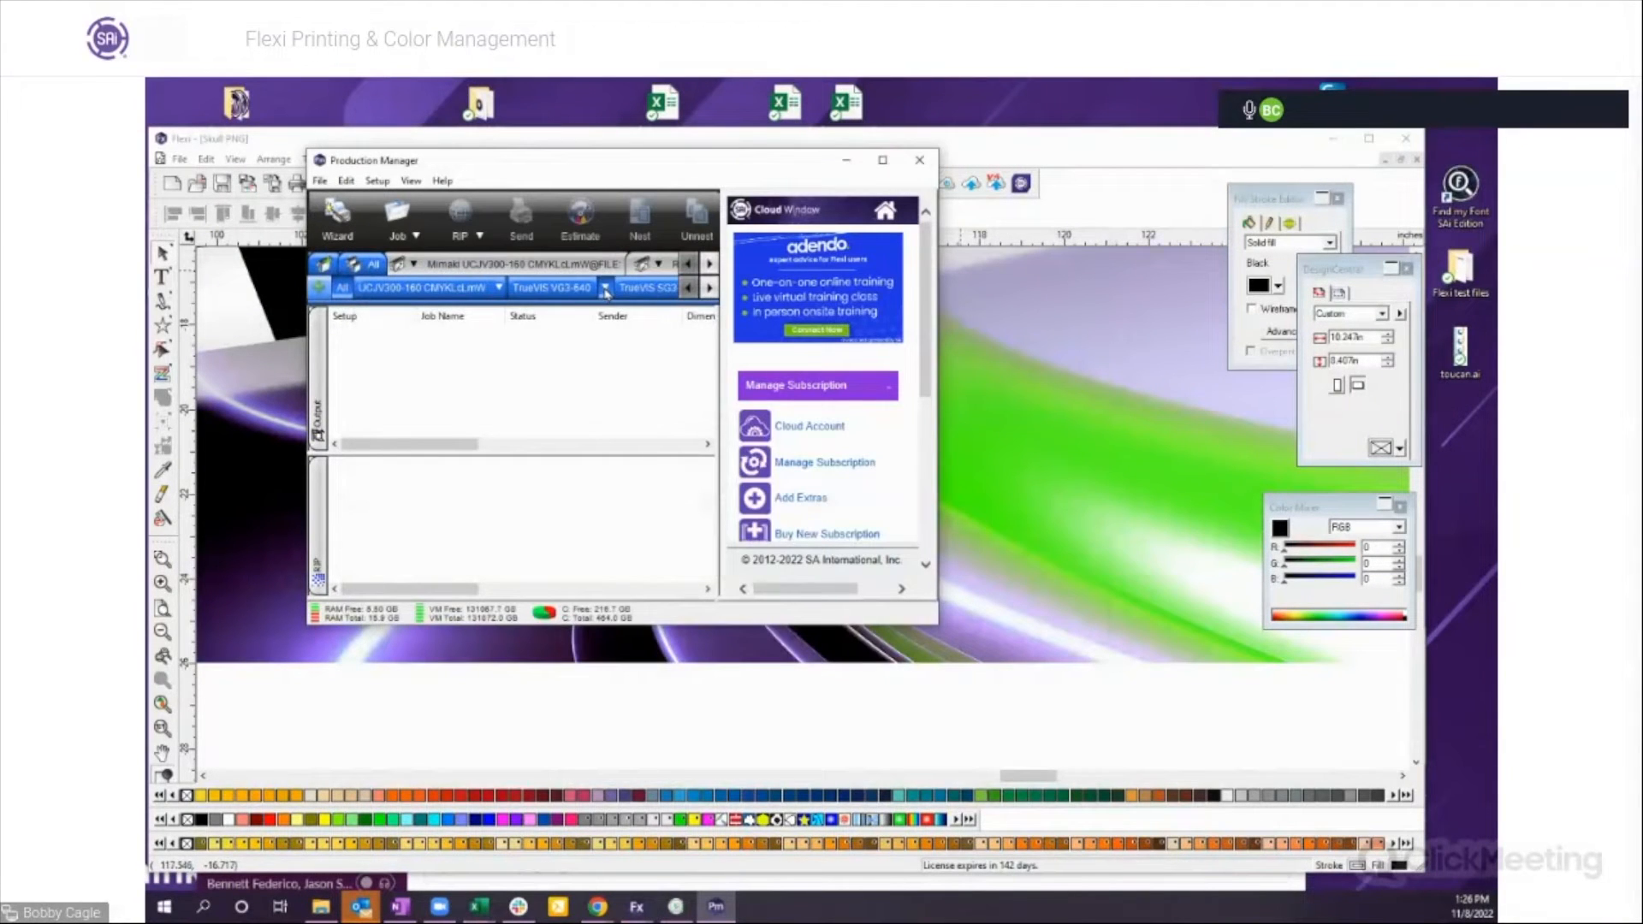
right_click(599, 298)
left_click(668, 352)
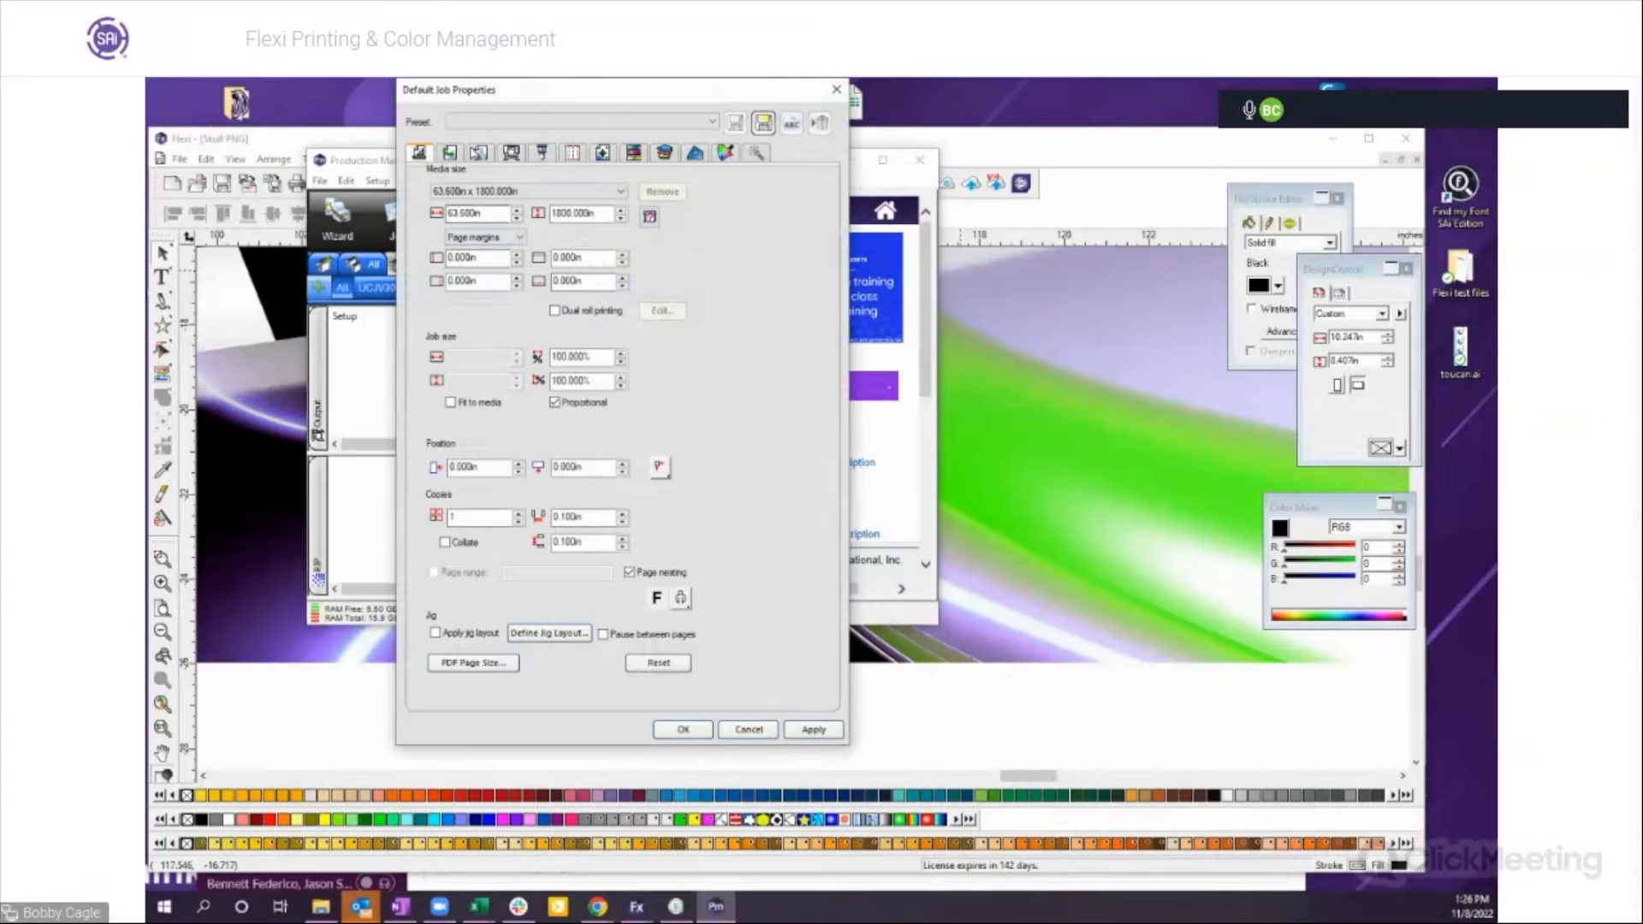
left_click(749, 729)
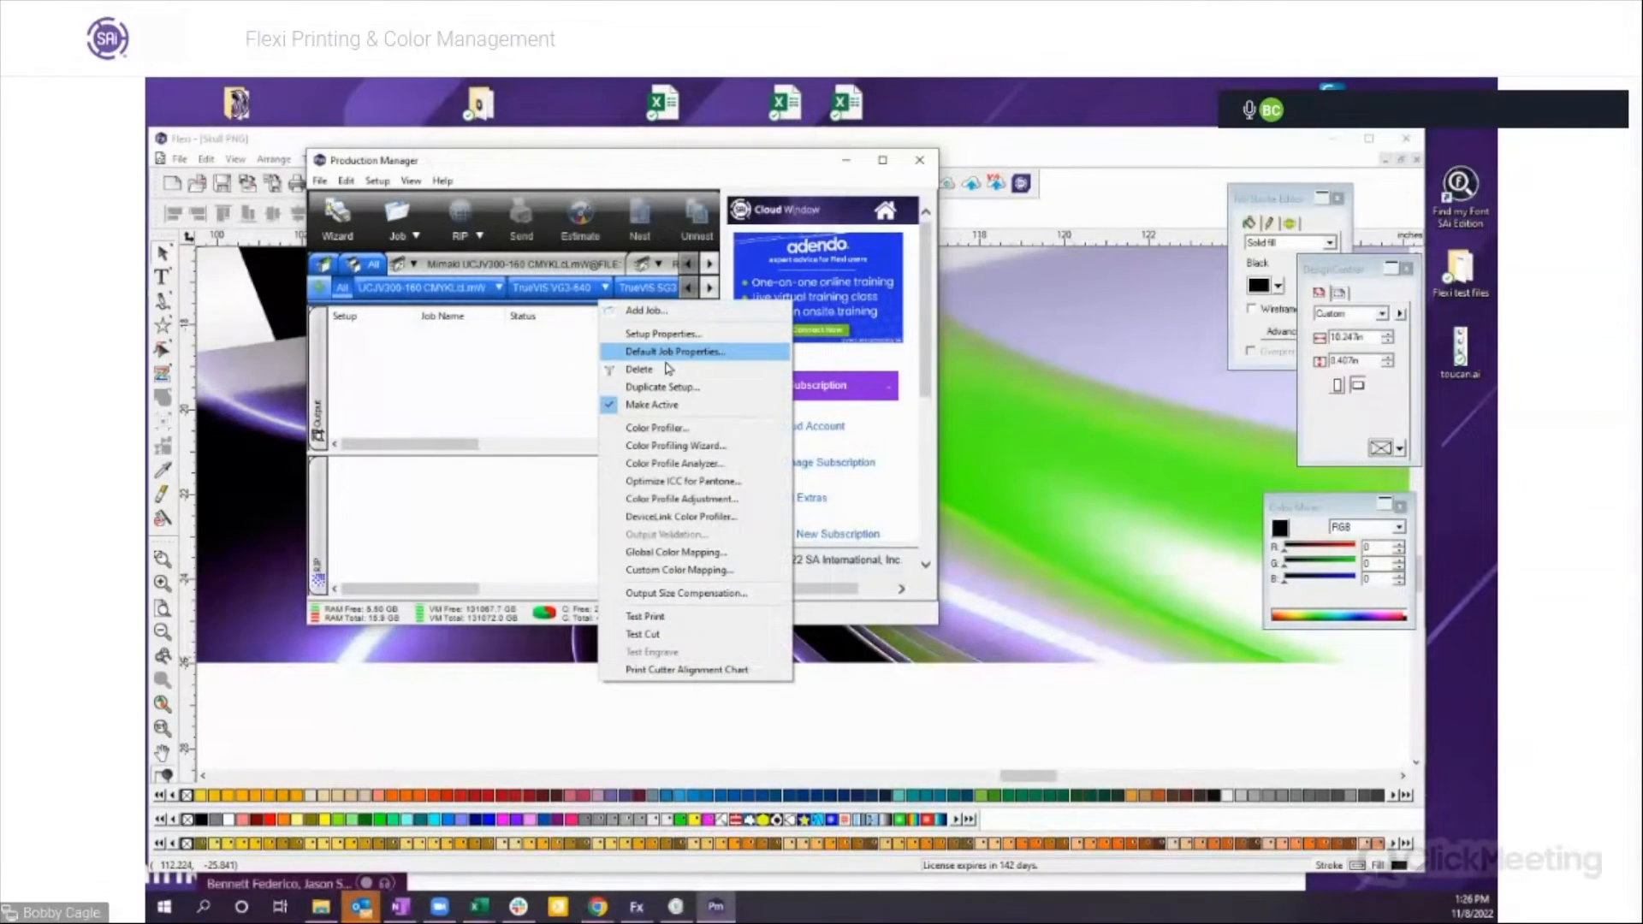
Step: Analyze the Satin Paper CMYKLcLmLkOr profile from the webinar's Profiles folder in the Color Profile Analyzer
left_click(677, 463)
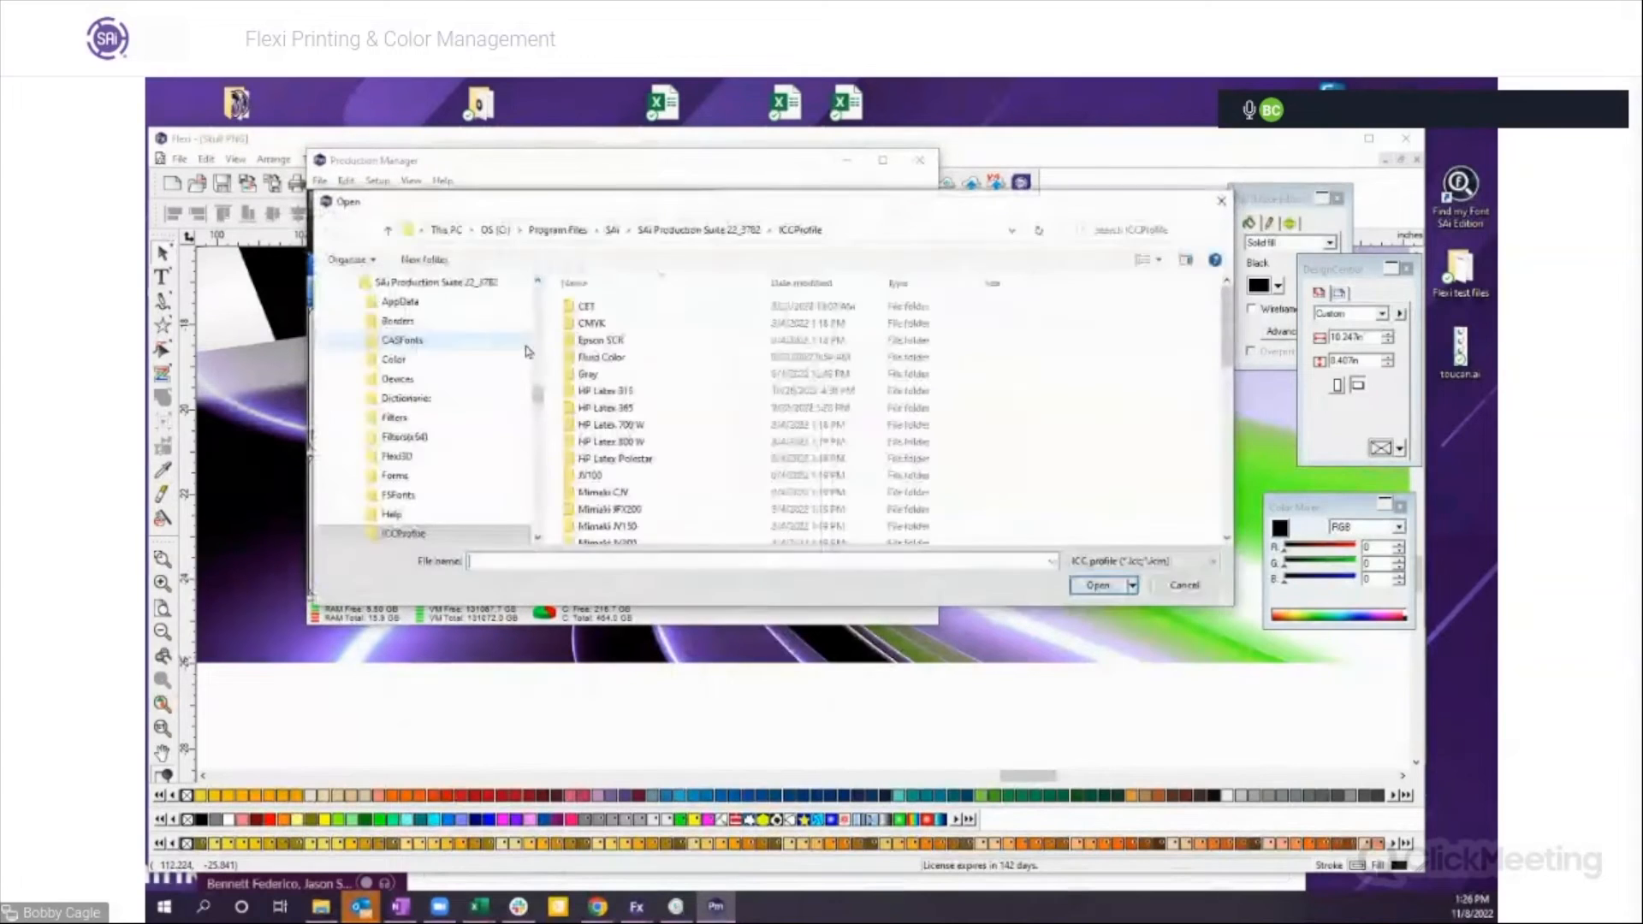
left_click_drag(537, 395, 537, 310)
left_click(411, 367)
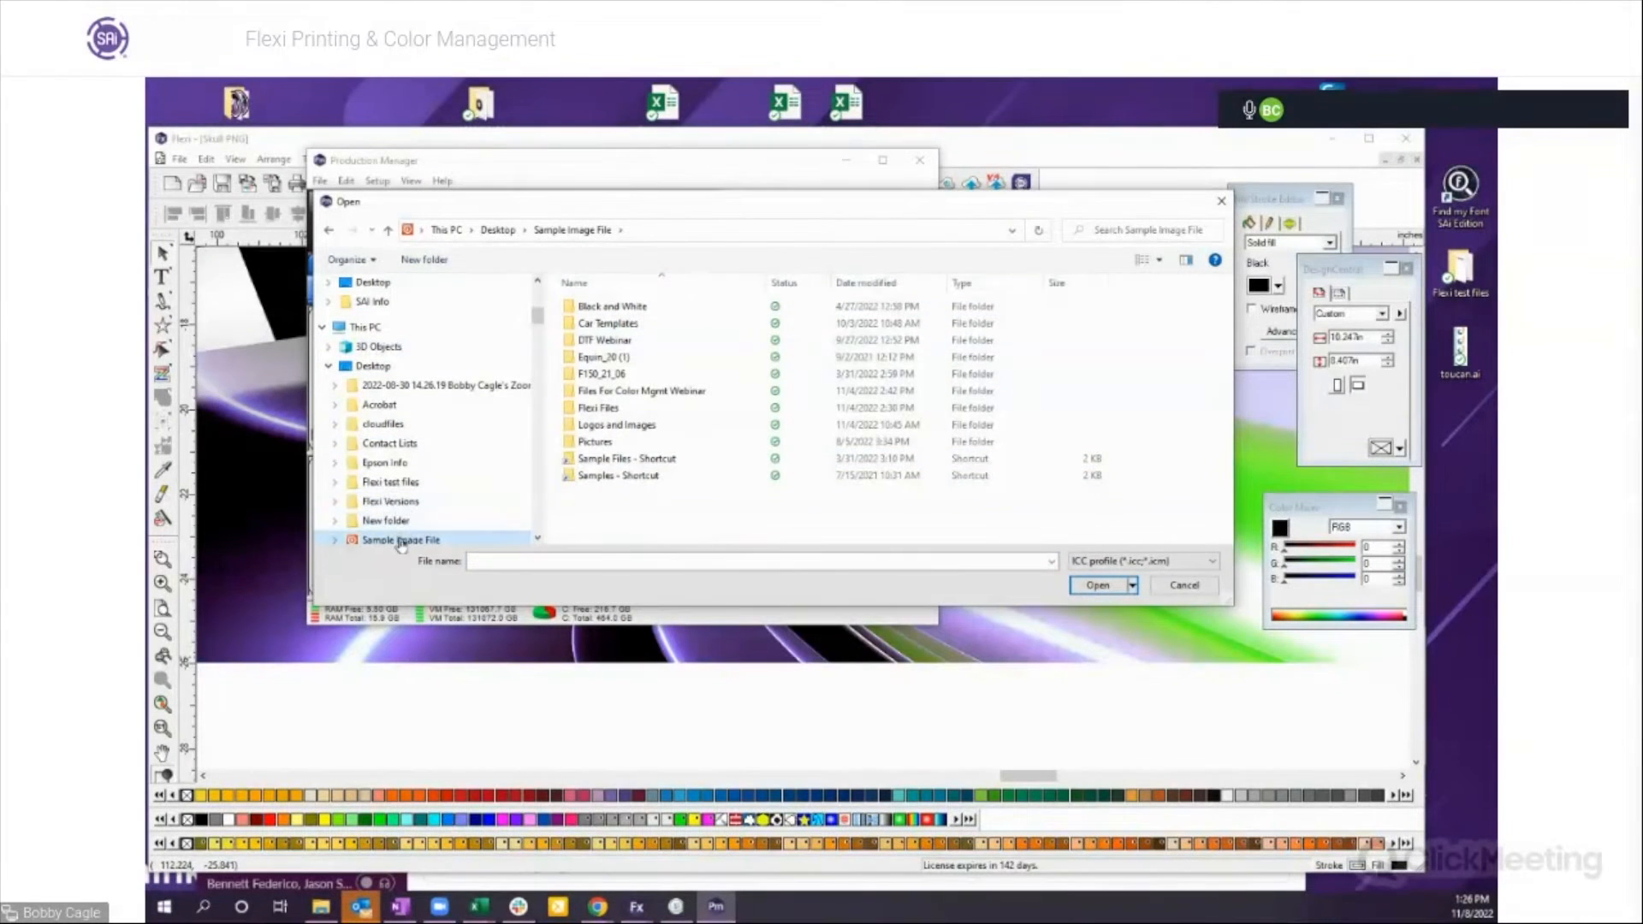
double_click(655, 392)
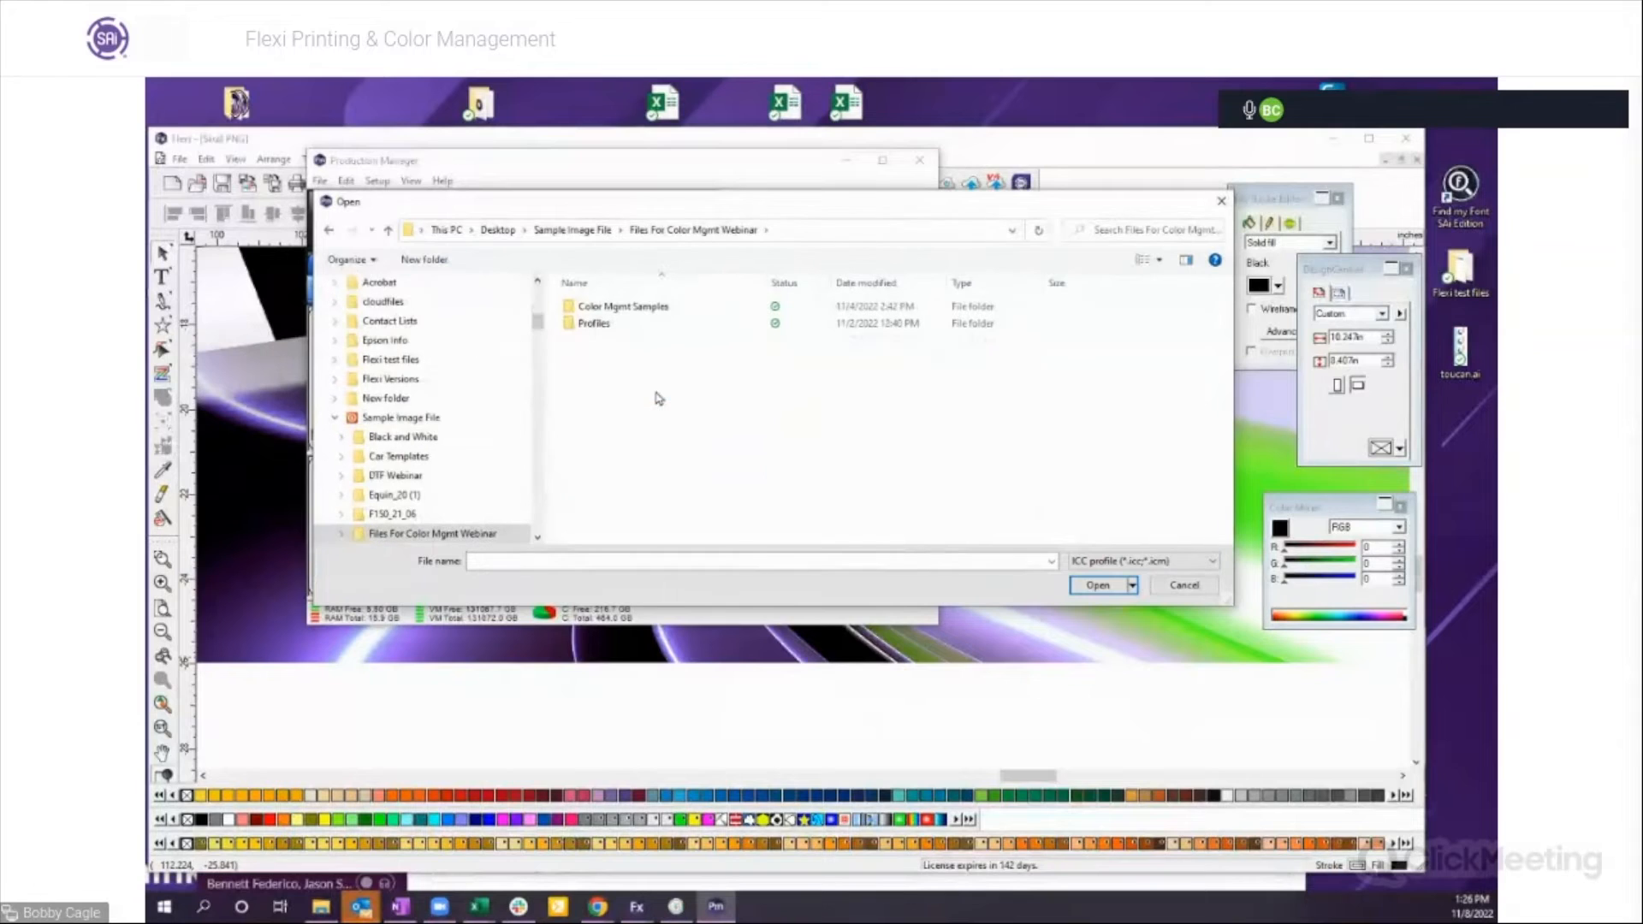
double_click(599, 324)
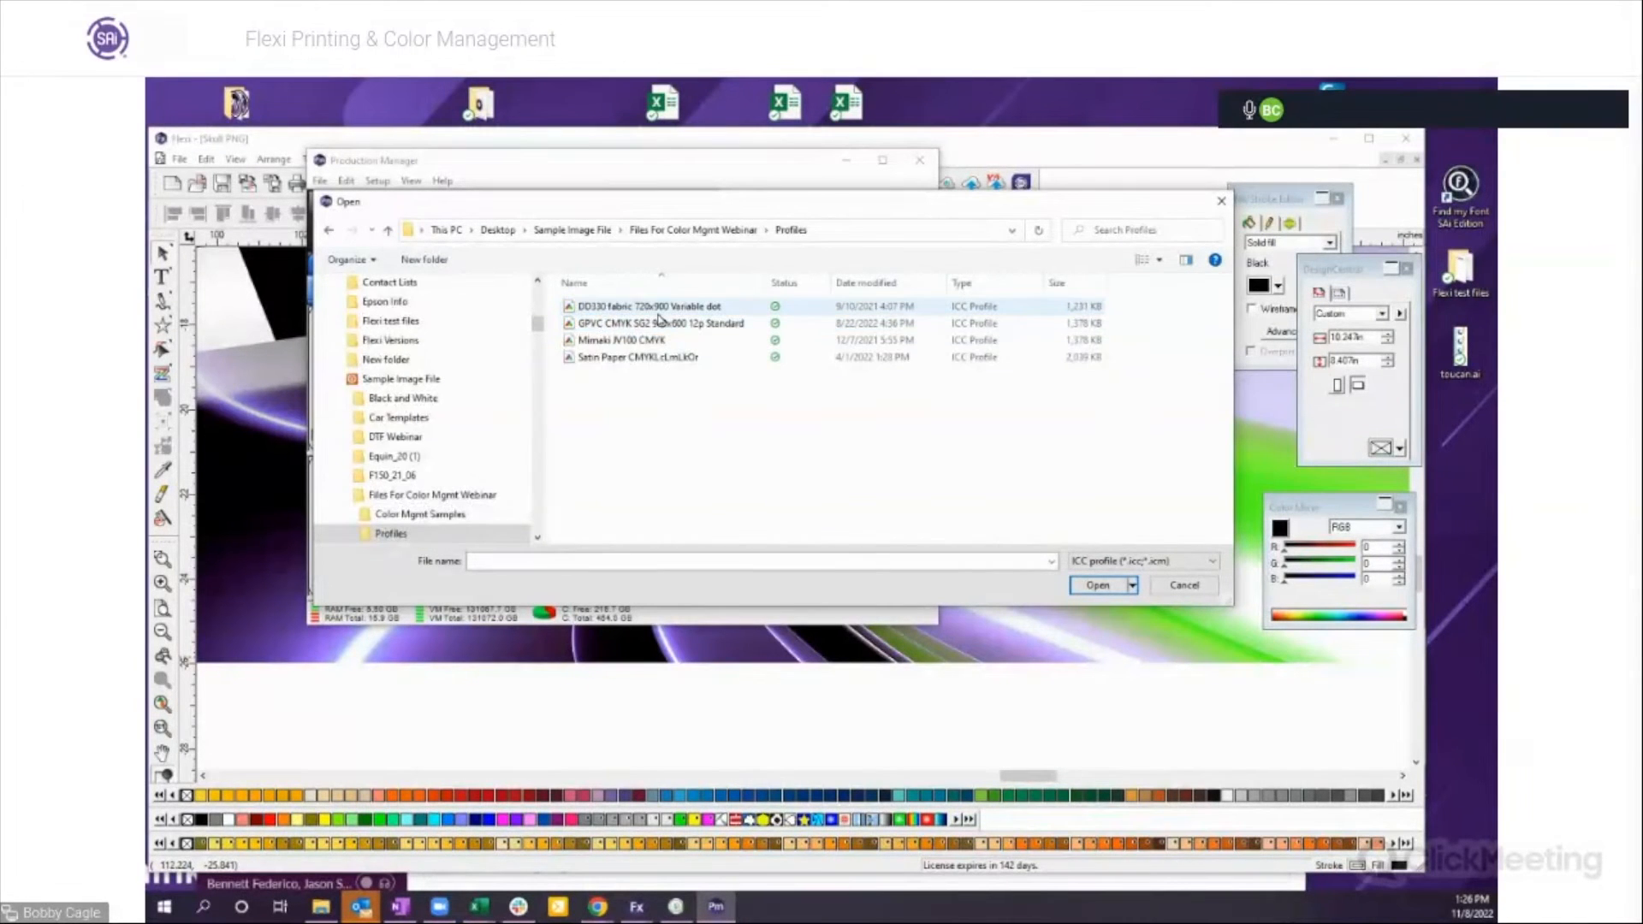
double_click(658, 360)
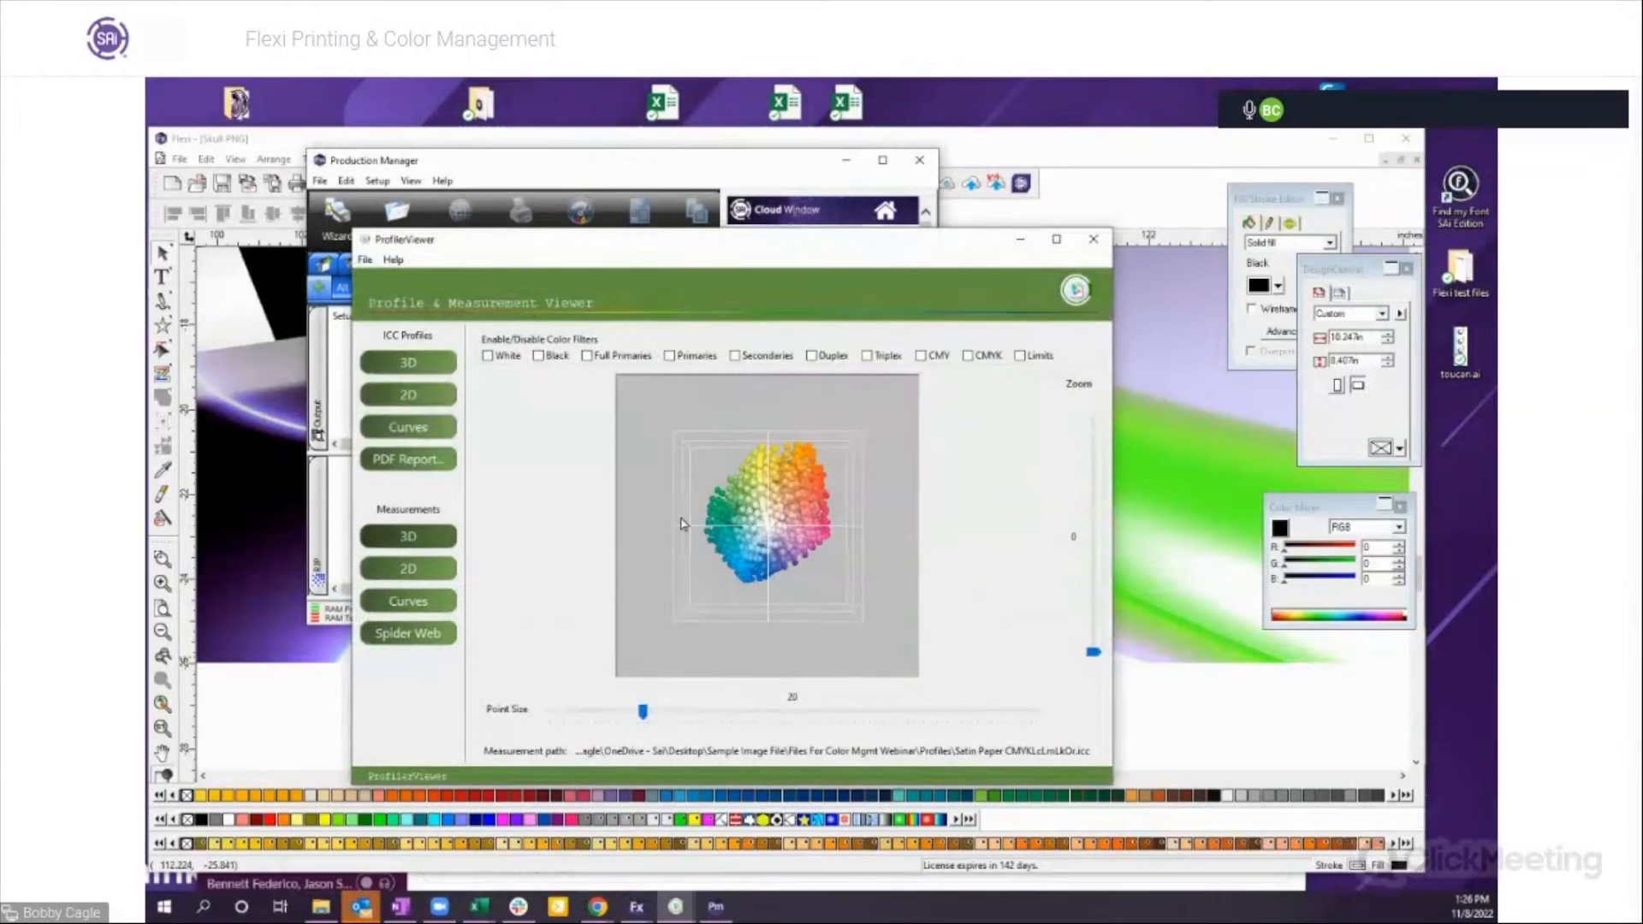
Step: Examine the satin paper profile's 2D gamut at higher lightness levels including 83, return to 50, and close the viewer
left_click(408, 395)
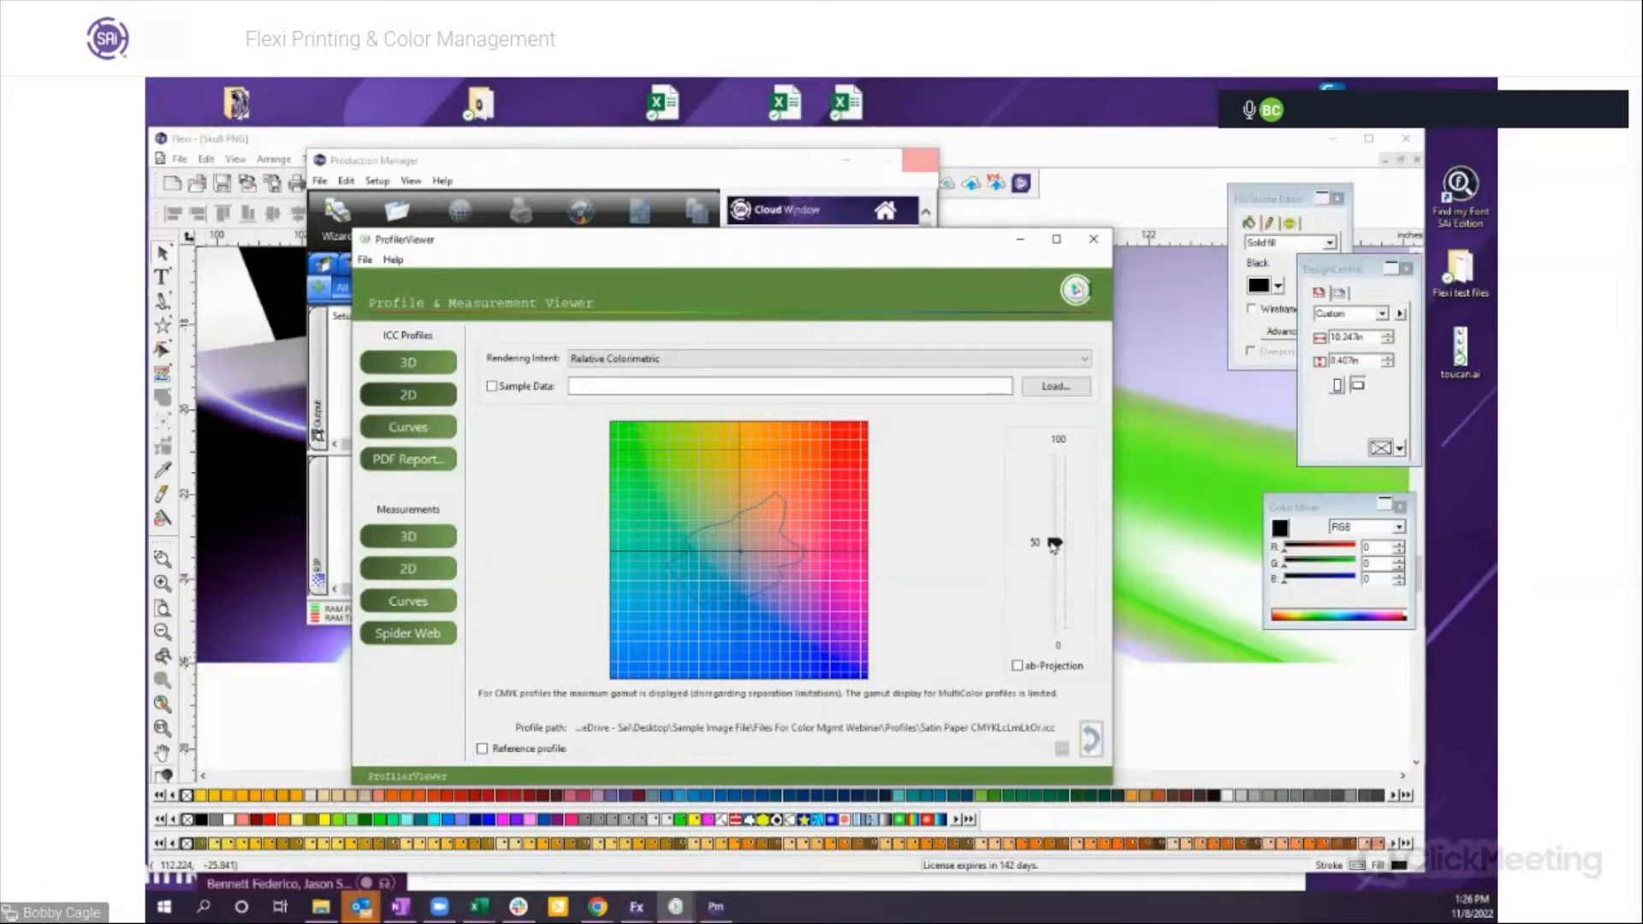
left_click_drag(1054, 546, 1057, 463)
mouse_move(1057, 465)
left_mouse_down()
mouse_move(1063, 514)
mouse_move(1062, 492)
left_mouse_up()
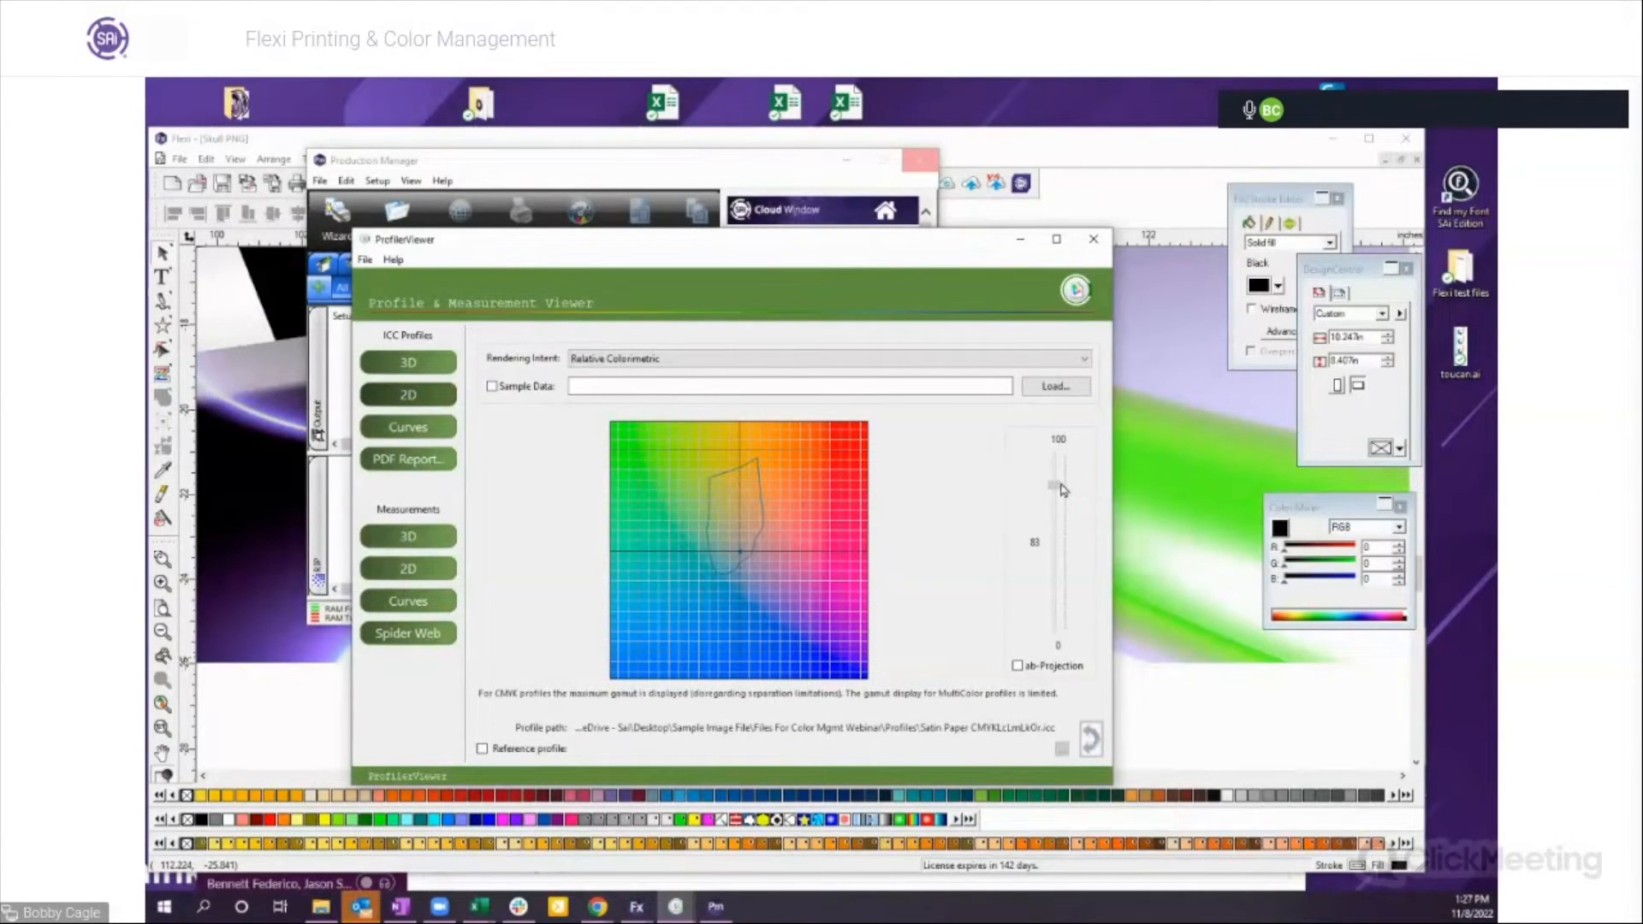
mouse_move(1062, 493)
left_mouse_down()
mouse_move(1057, 608)
mouse_move(1064, 548)
left_mouse_up()
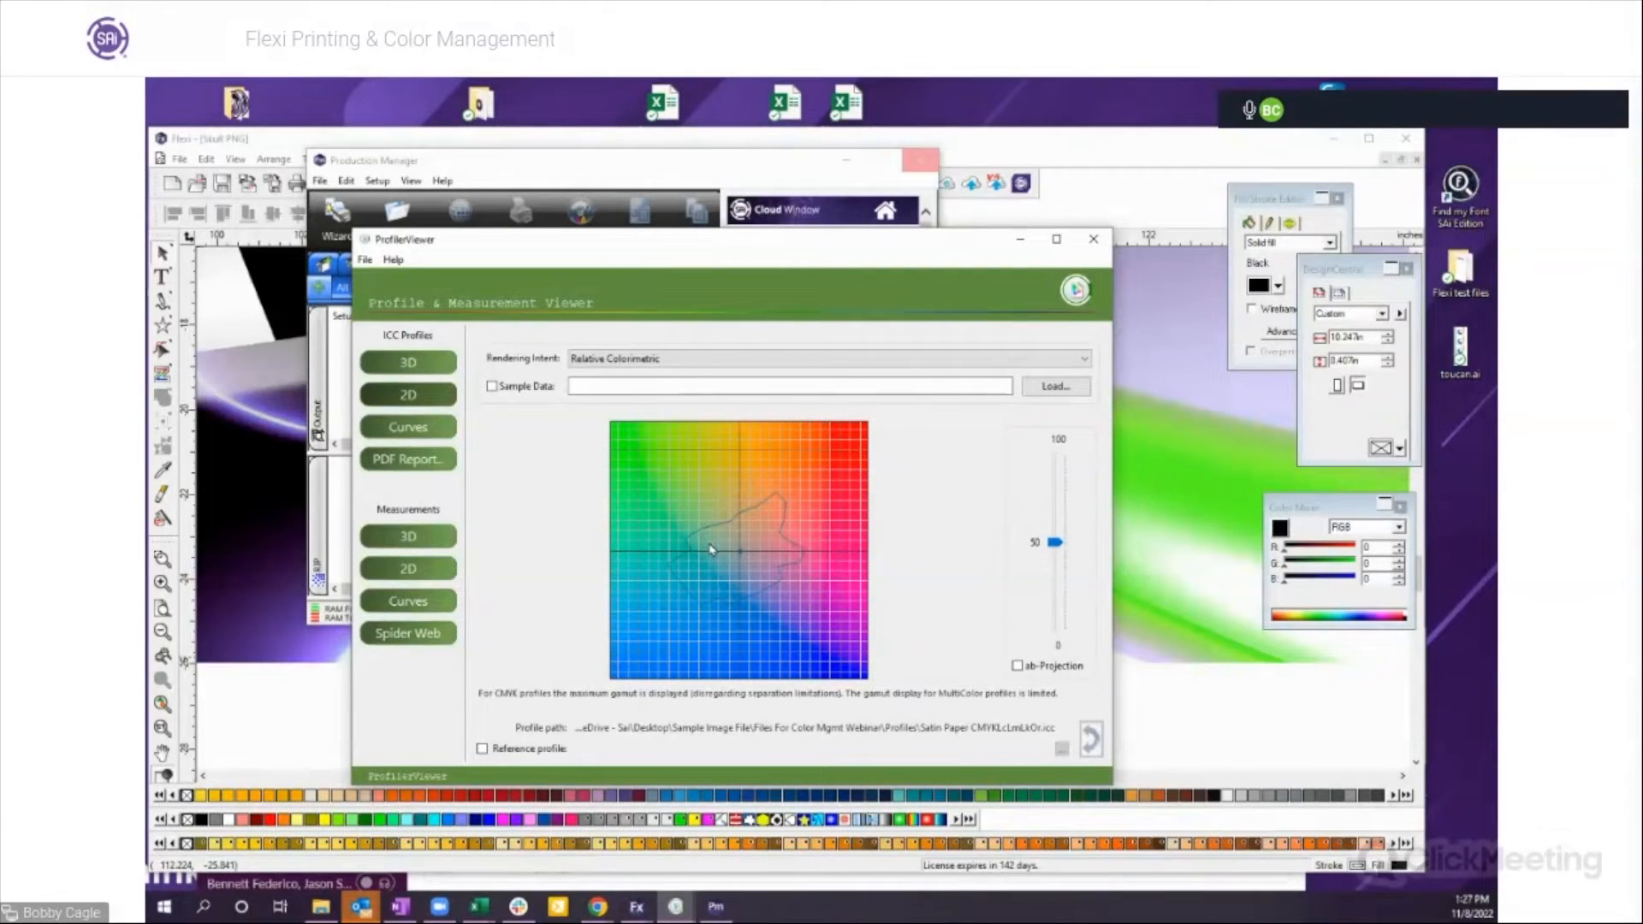
left_click(1092, 242)
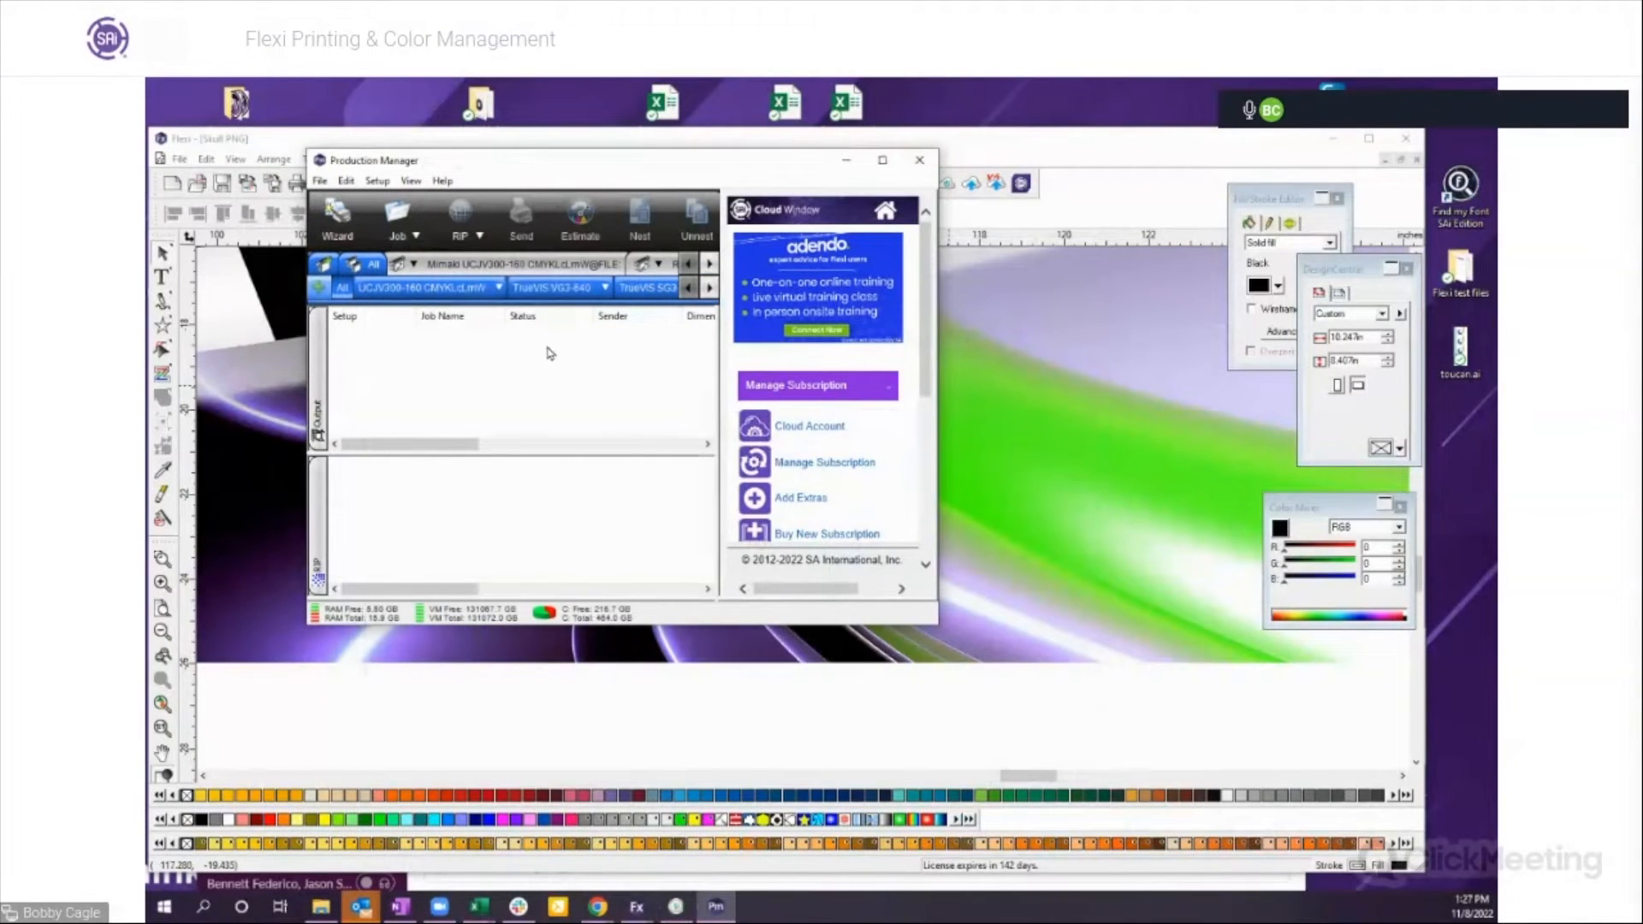
Step: Open the Color Profiler for the TrueVIS VG3-640 setup
left_click(605, 288)
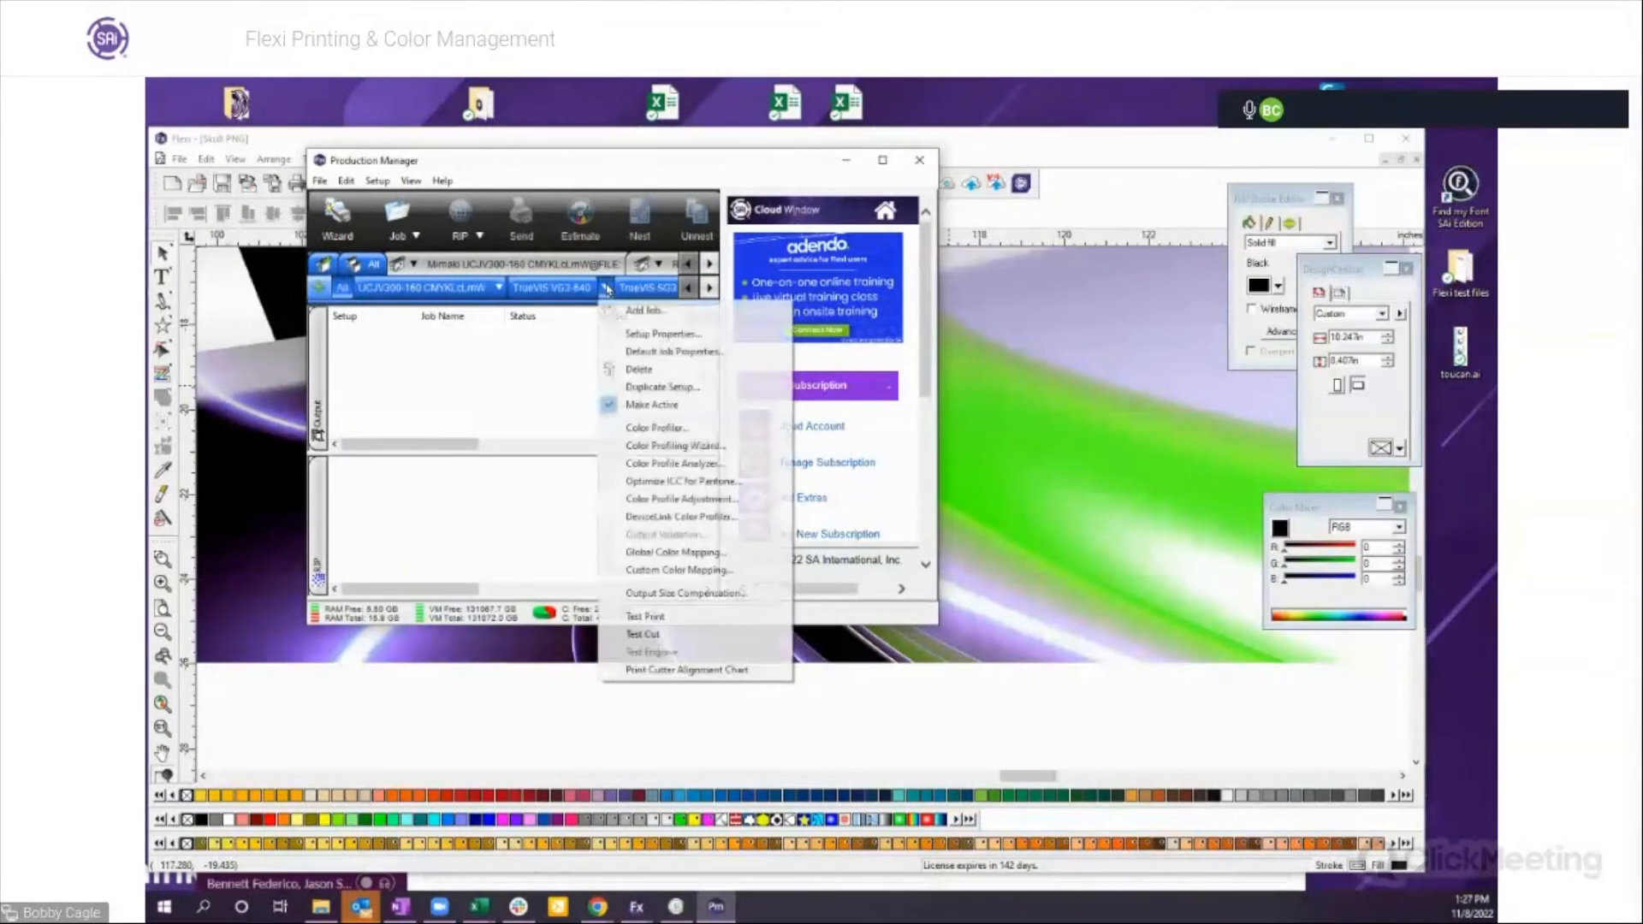
left_click(649, 429)
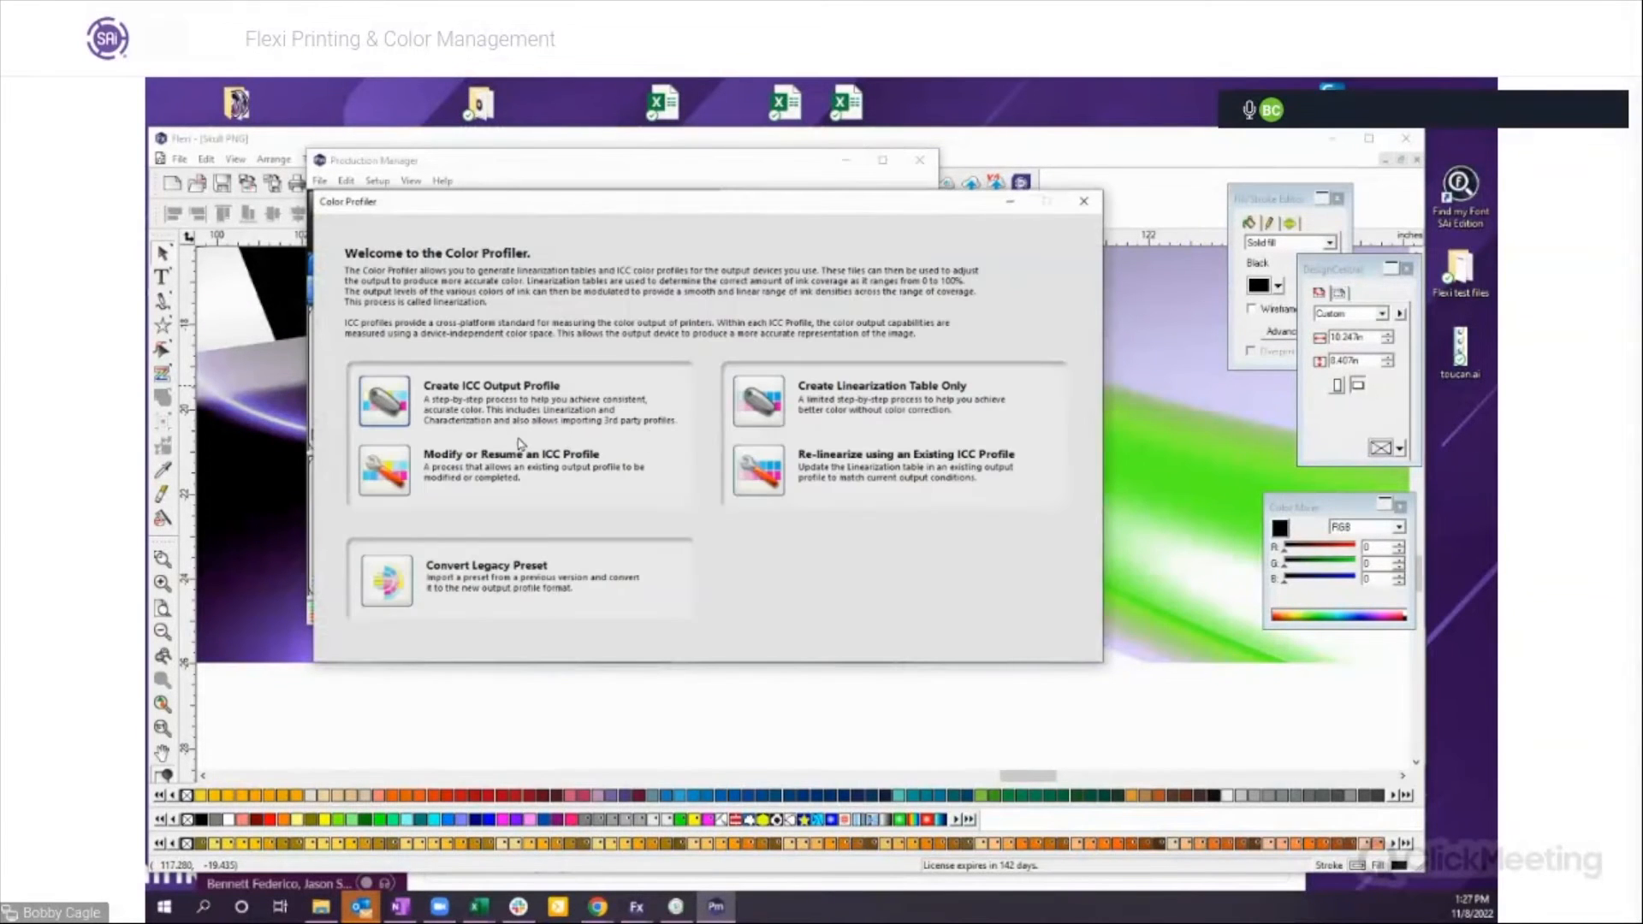
Step: Bring the Untitled 1 Flexi document forward to examine its X-Rite i1 spectrophotometer listing, and minimize it again
left_click(636, 907)
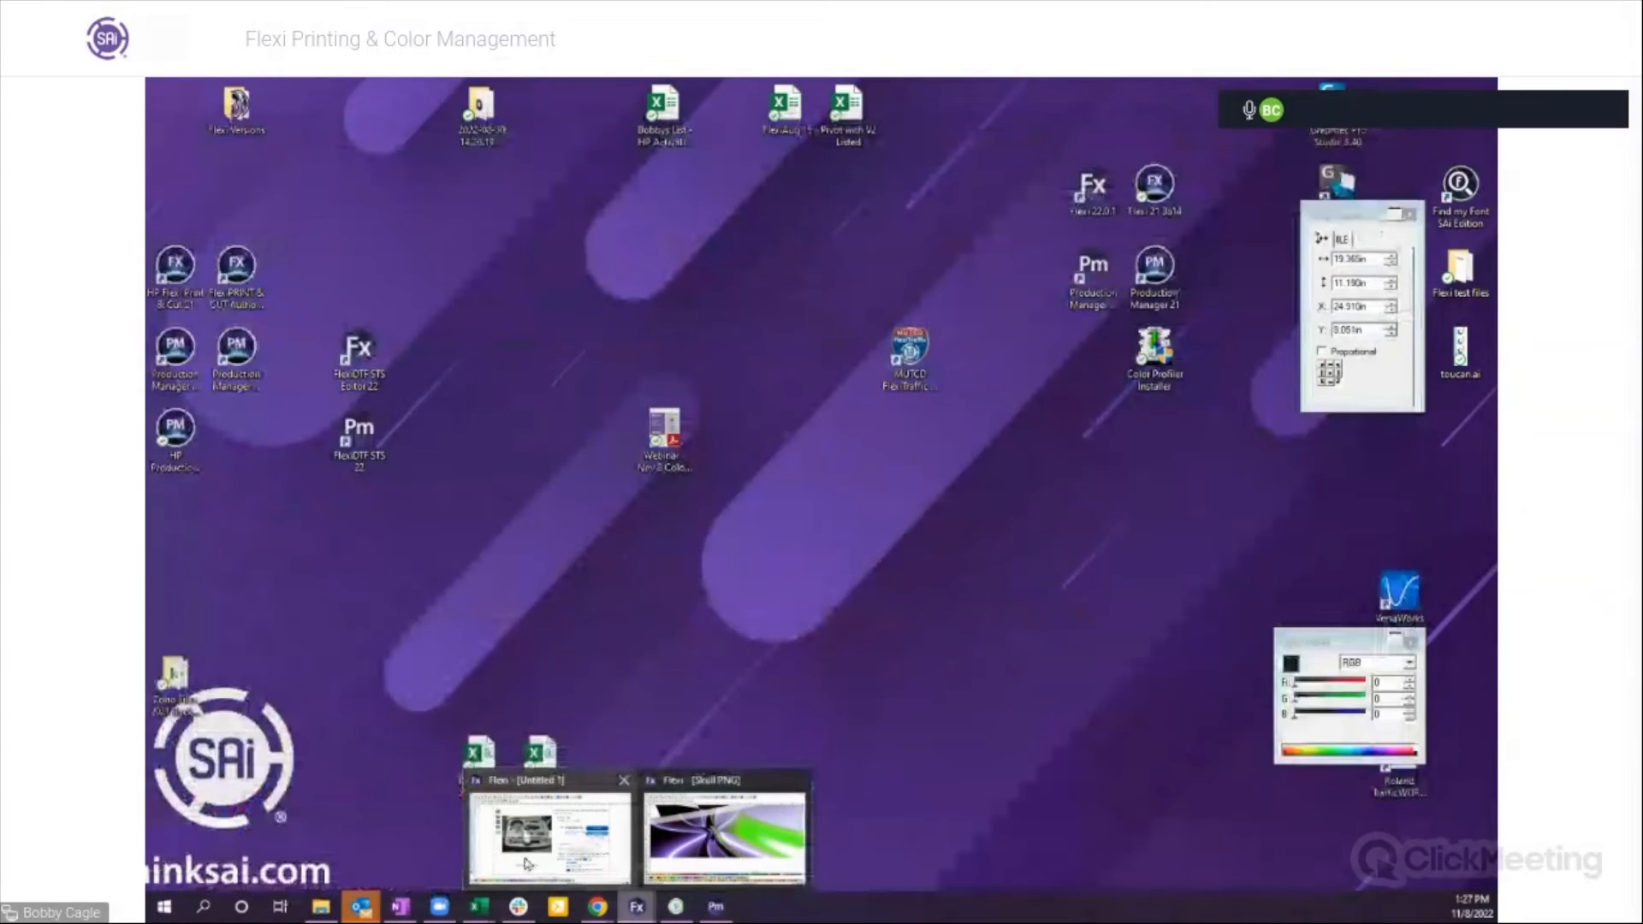
left_click(605, 816)
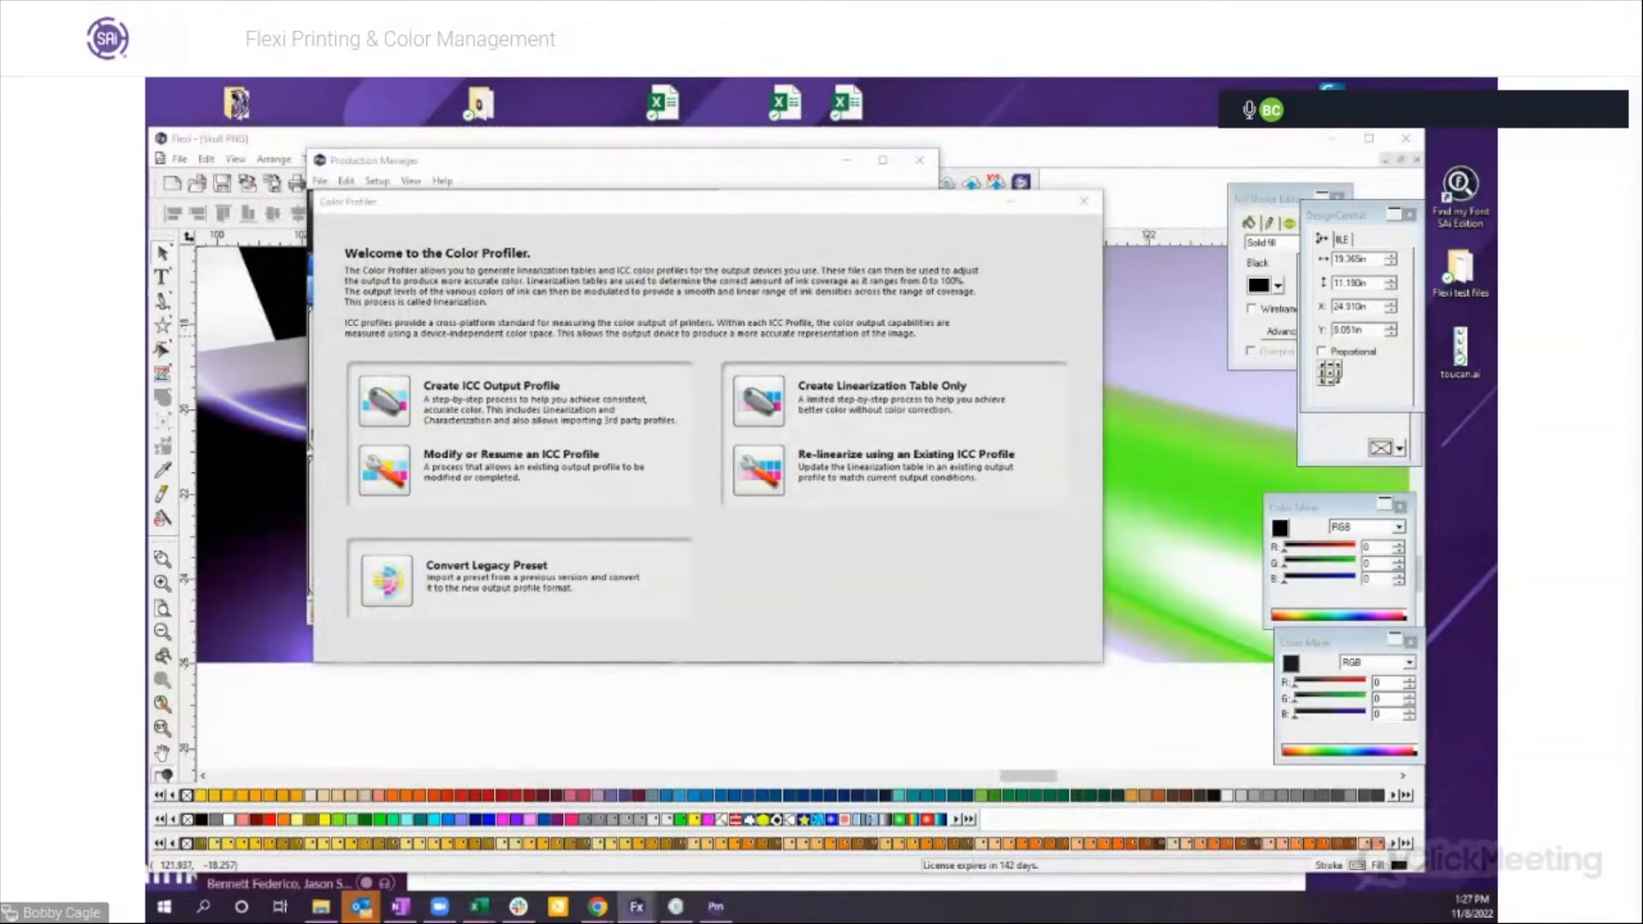
left_click_drag(1205, 268, 501, 237)
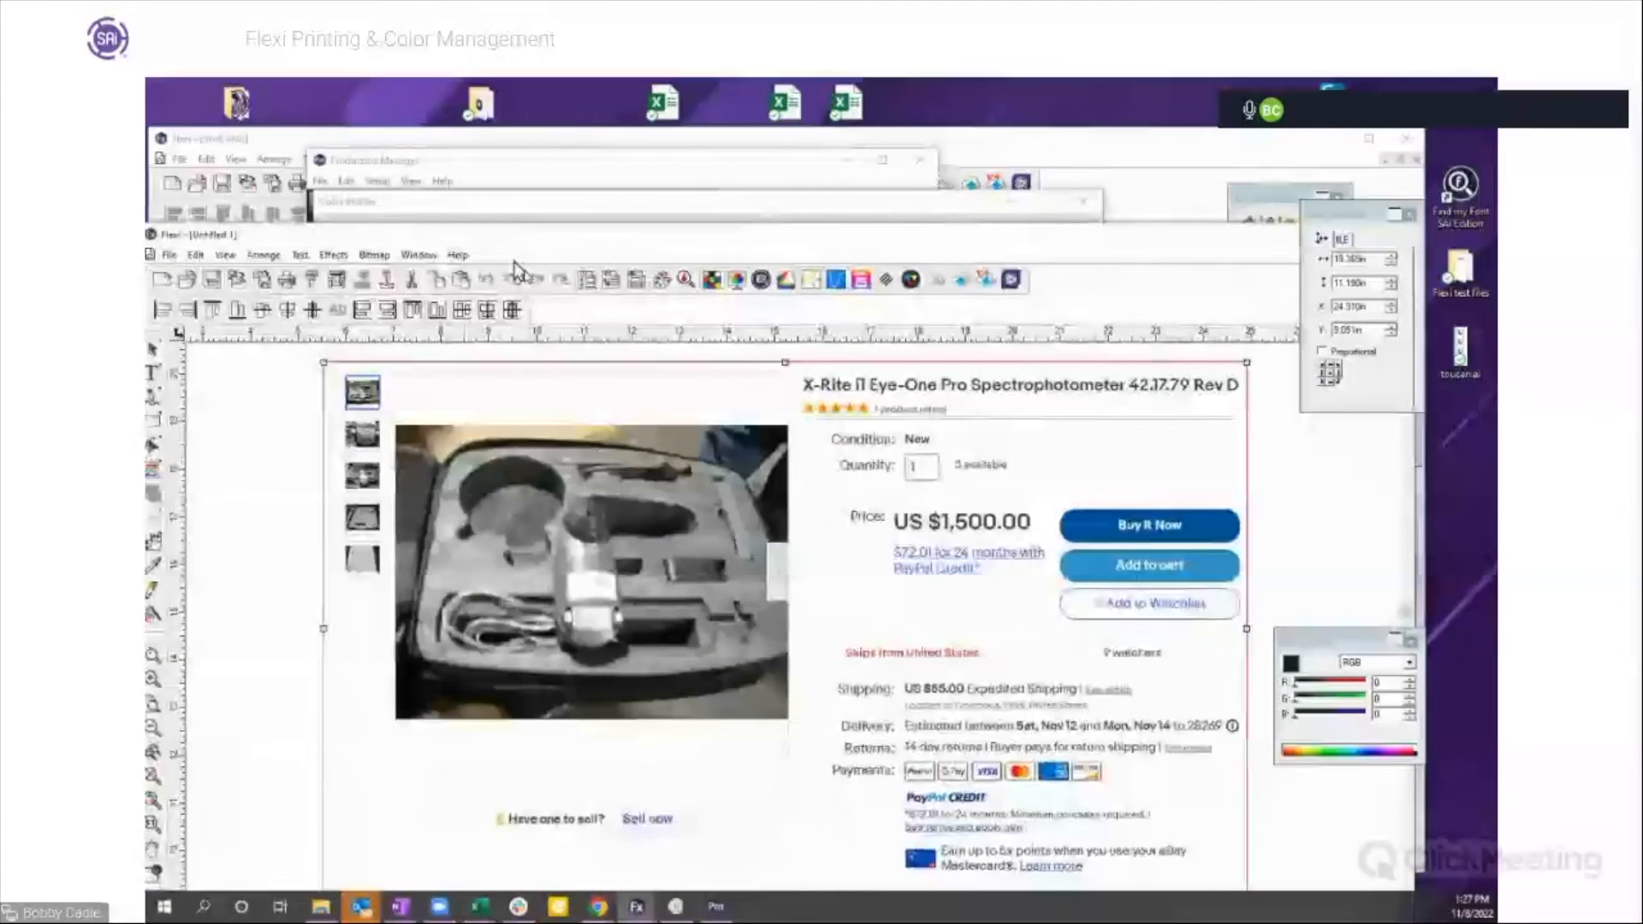
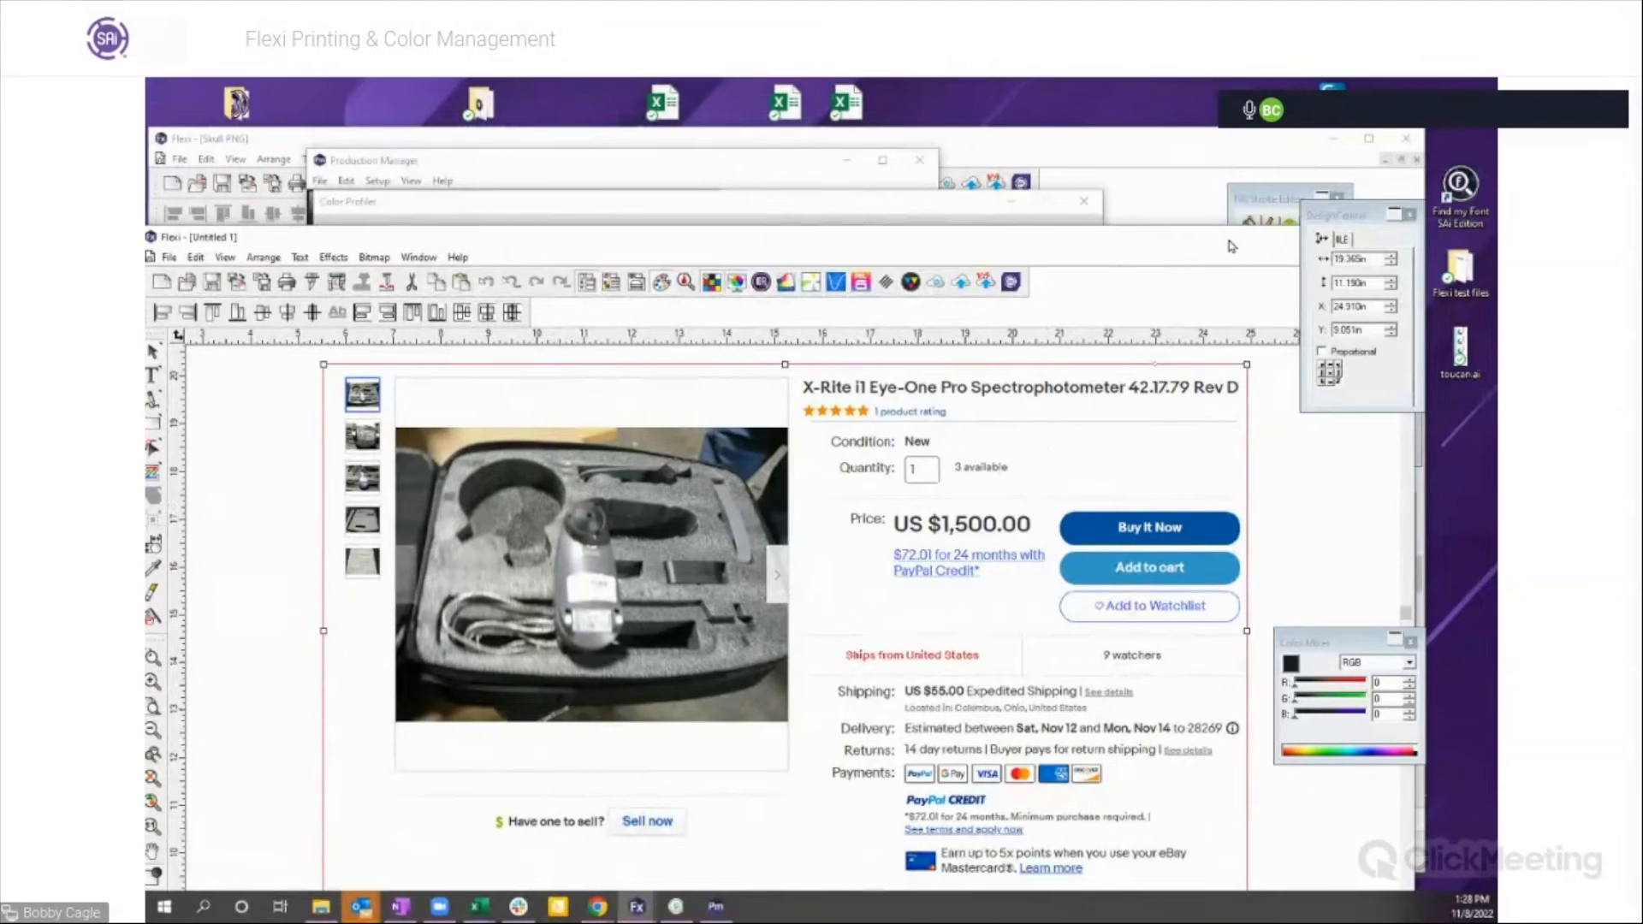
left_click_drag(1228, 241, 1149, 264)
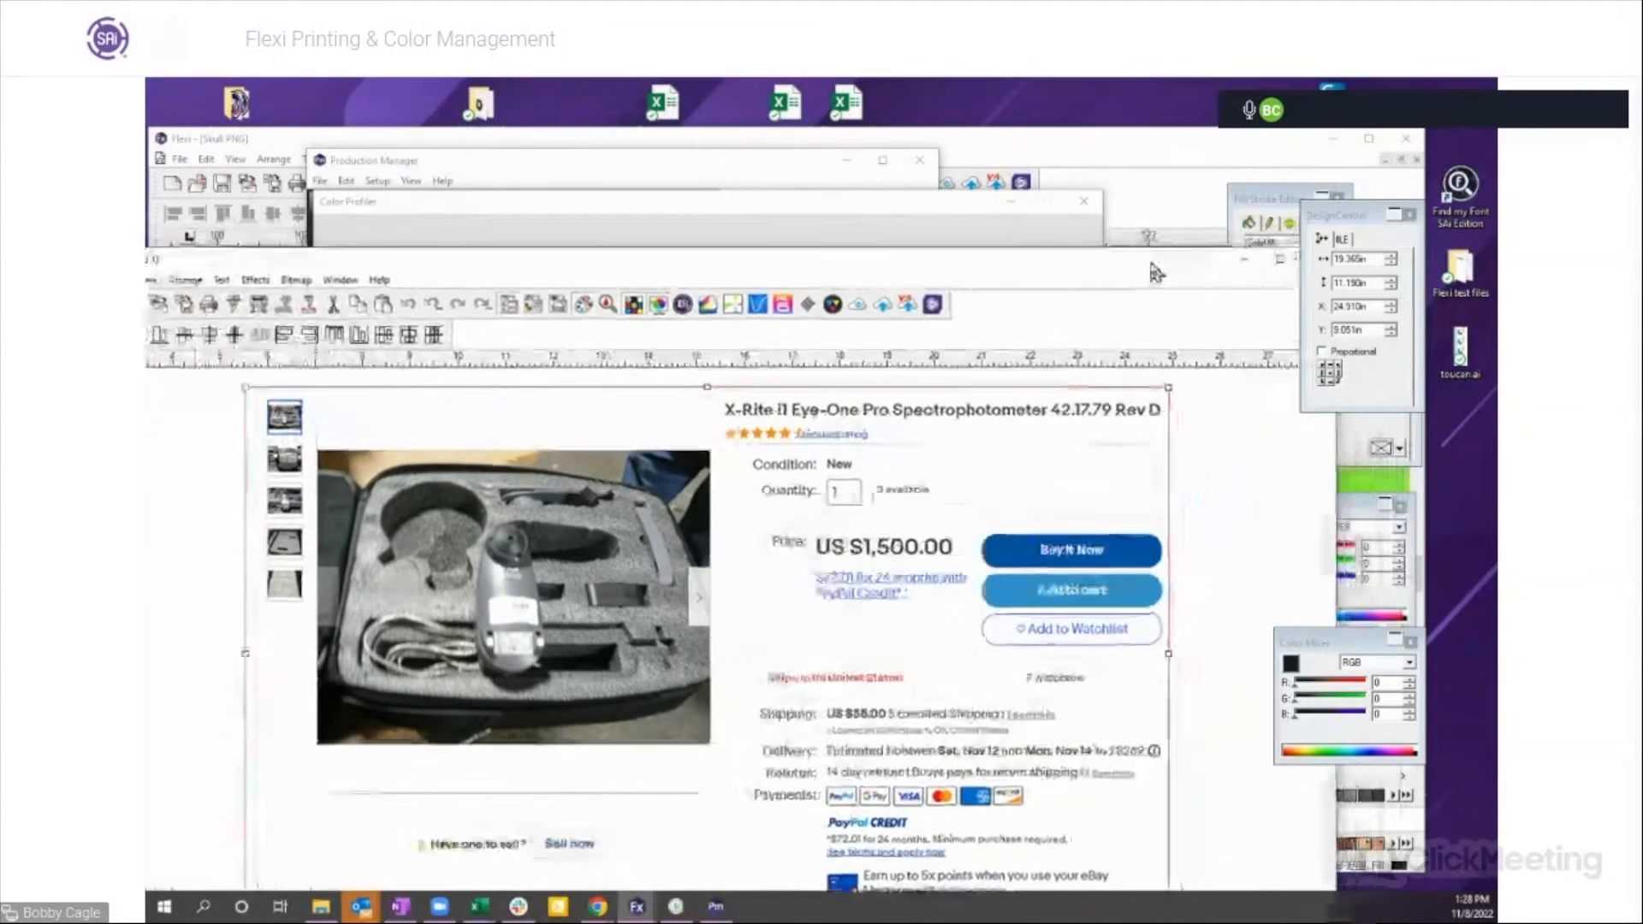
left_click(1247, 258)
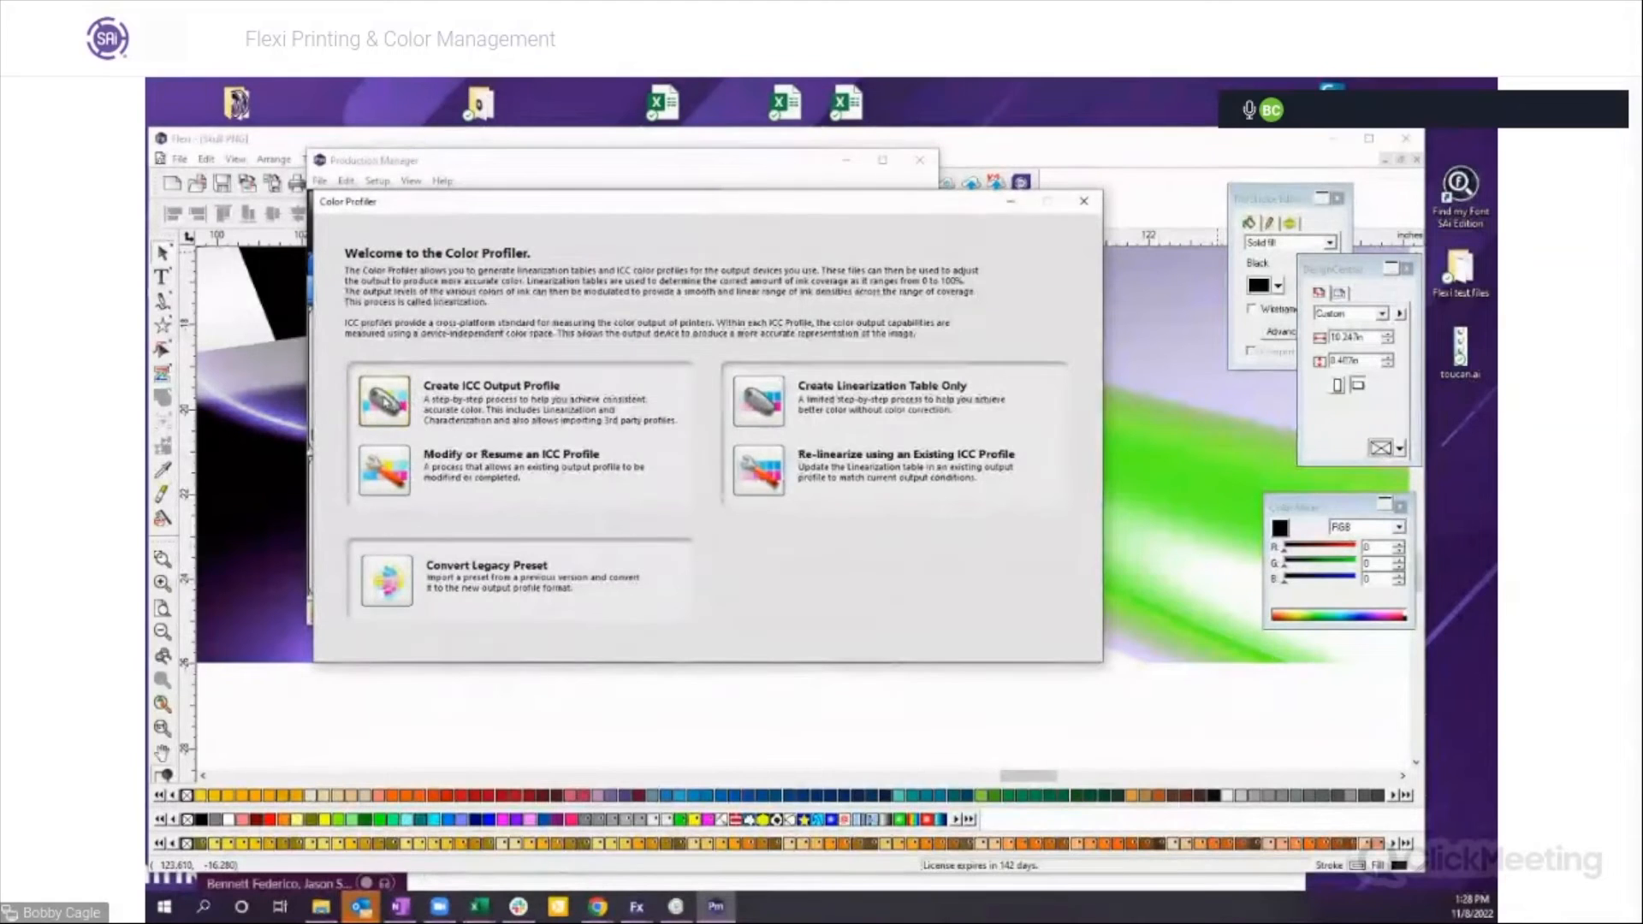
Step: Start creating an ICC output profile using color mode CMYKOrGrLk (2 bit) and resolution 900x600 10p
left_click(387, 401)
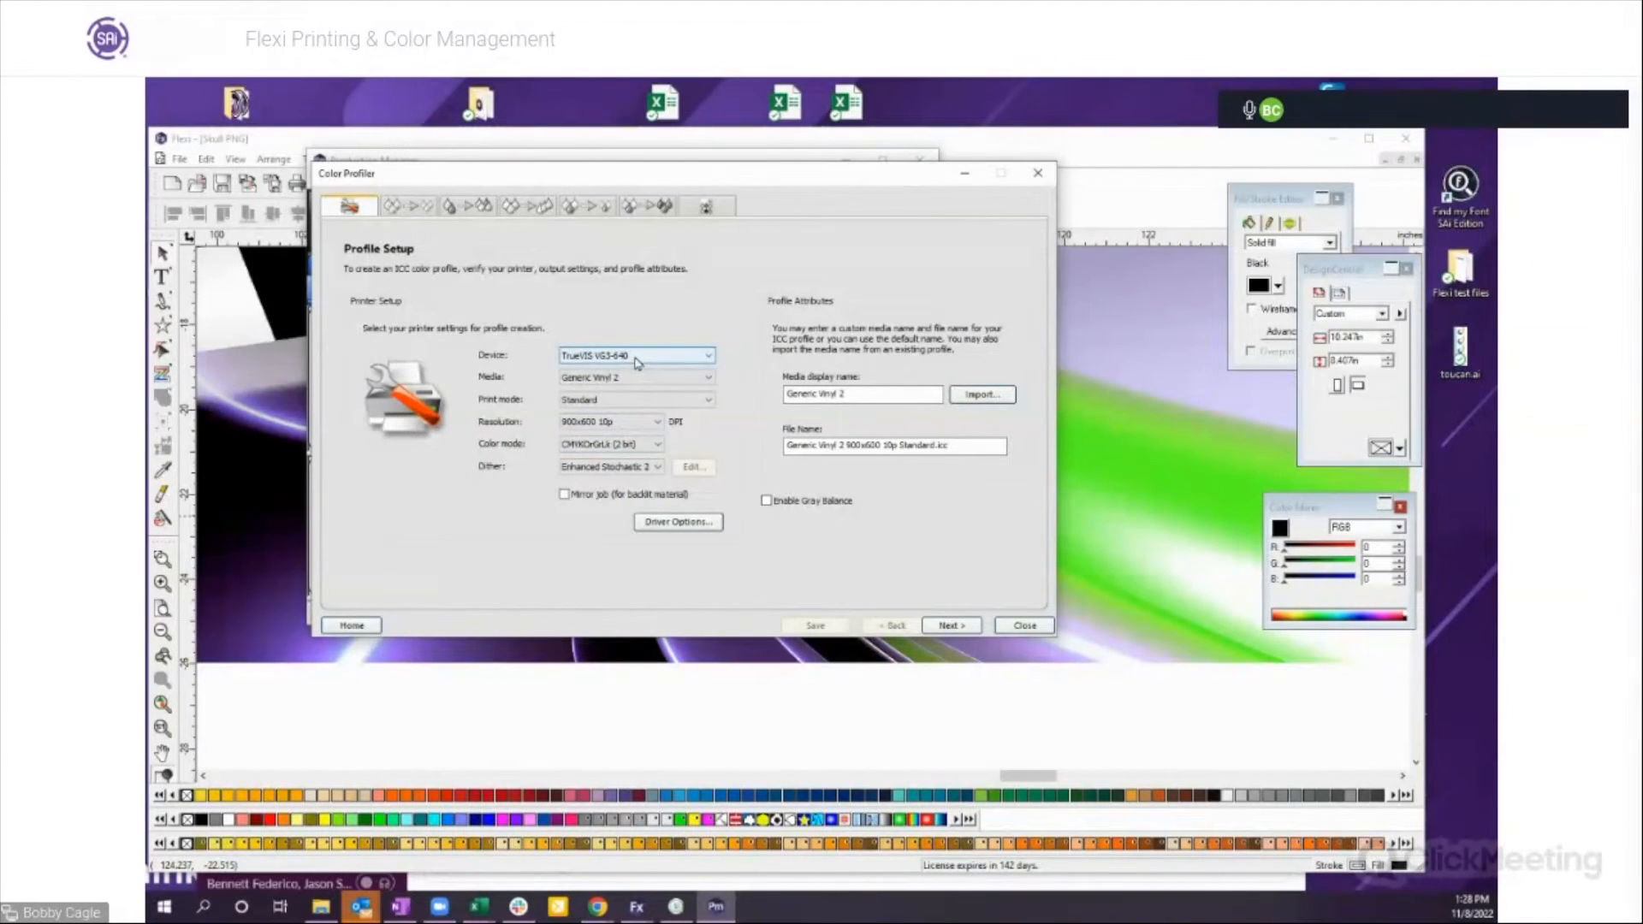
left_click(658, 446)
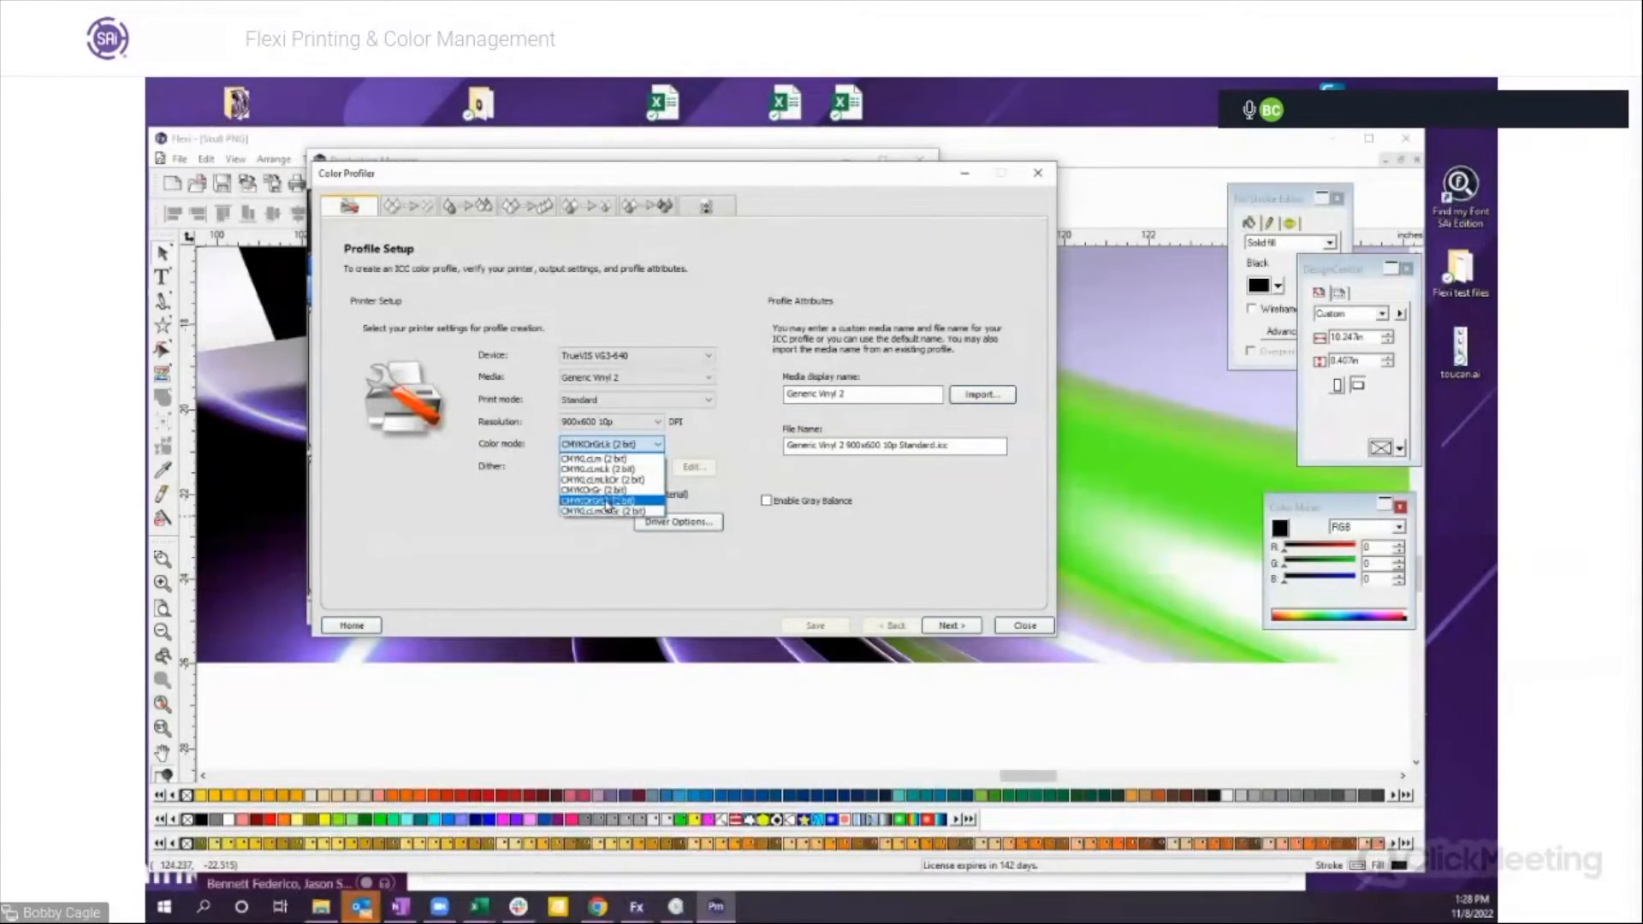
left_click(606, 501)
left_click(659, 422)
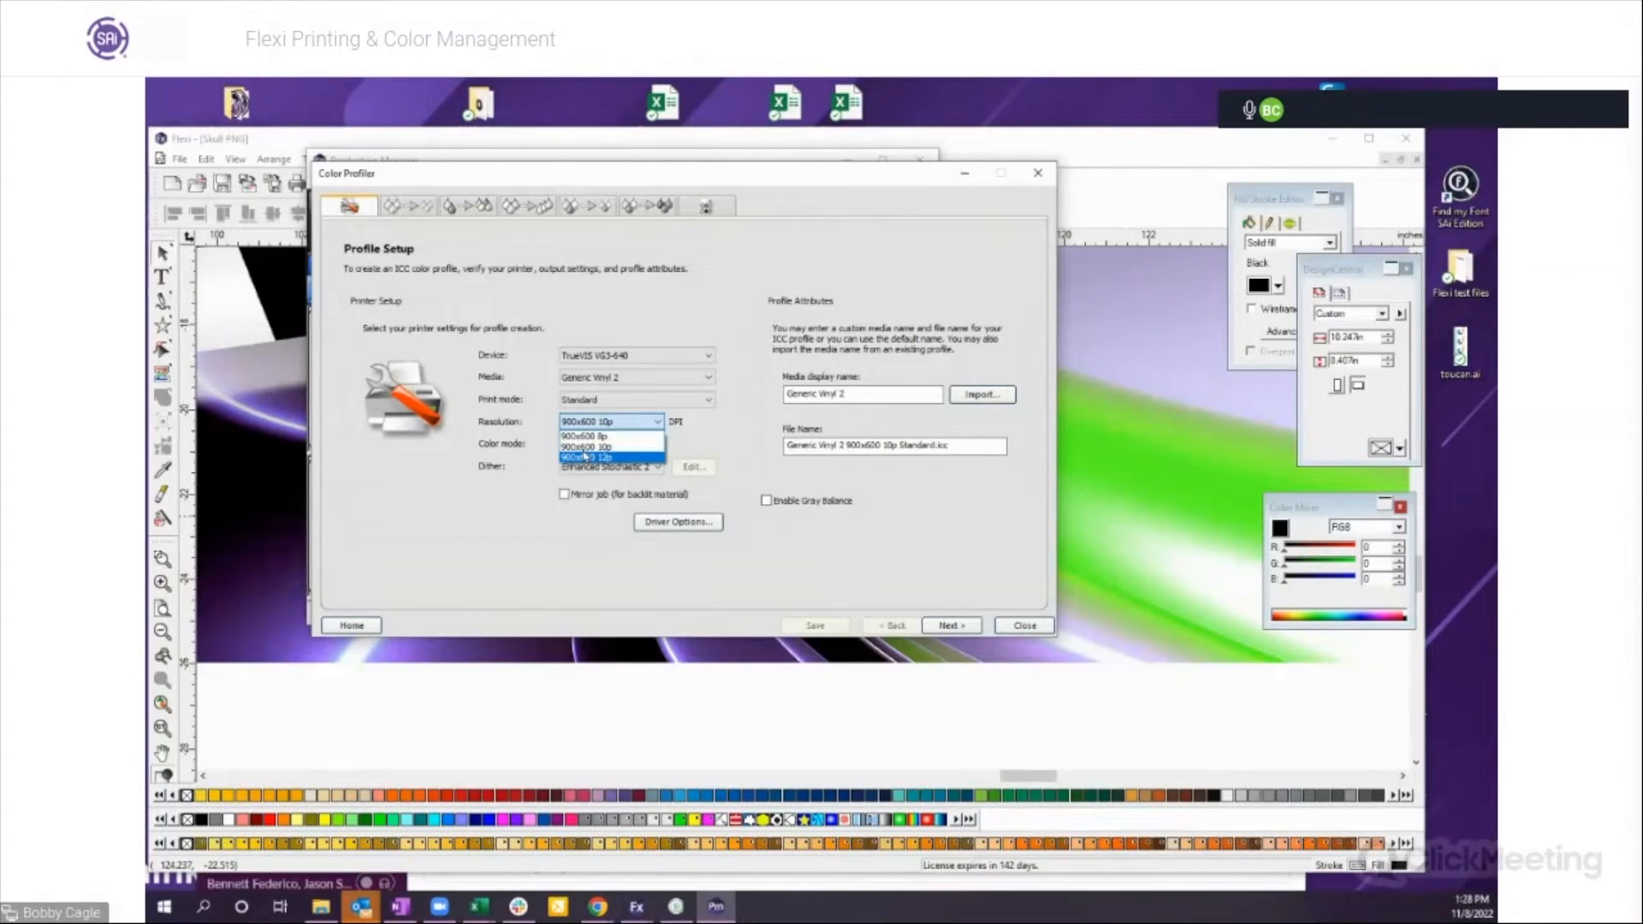
left_click(590, 447)
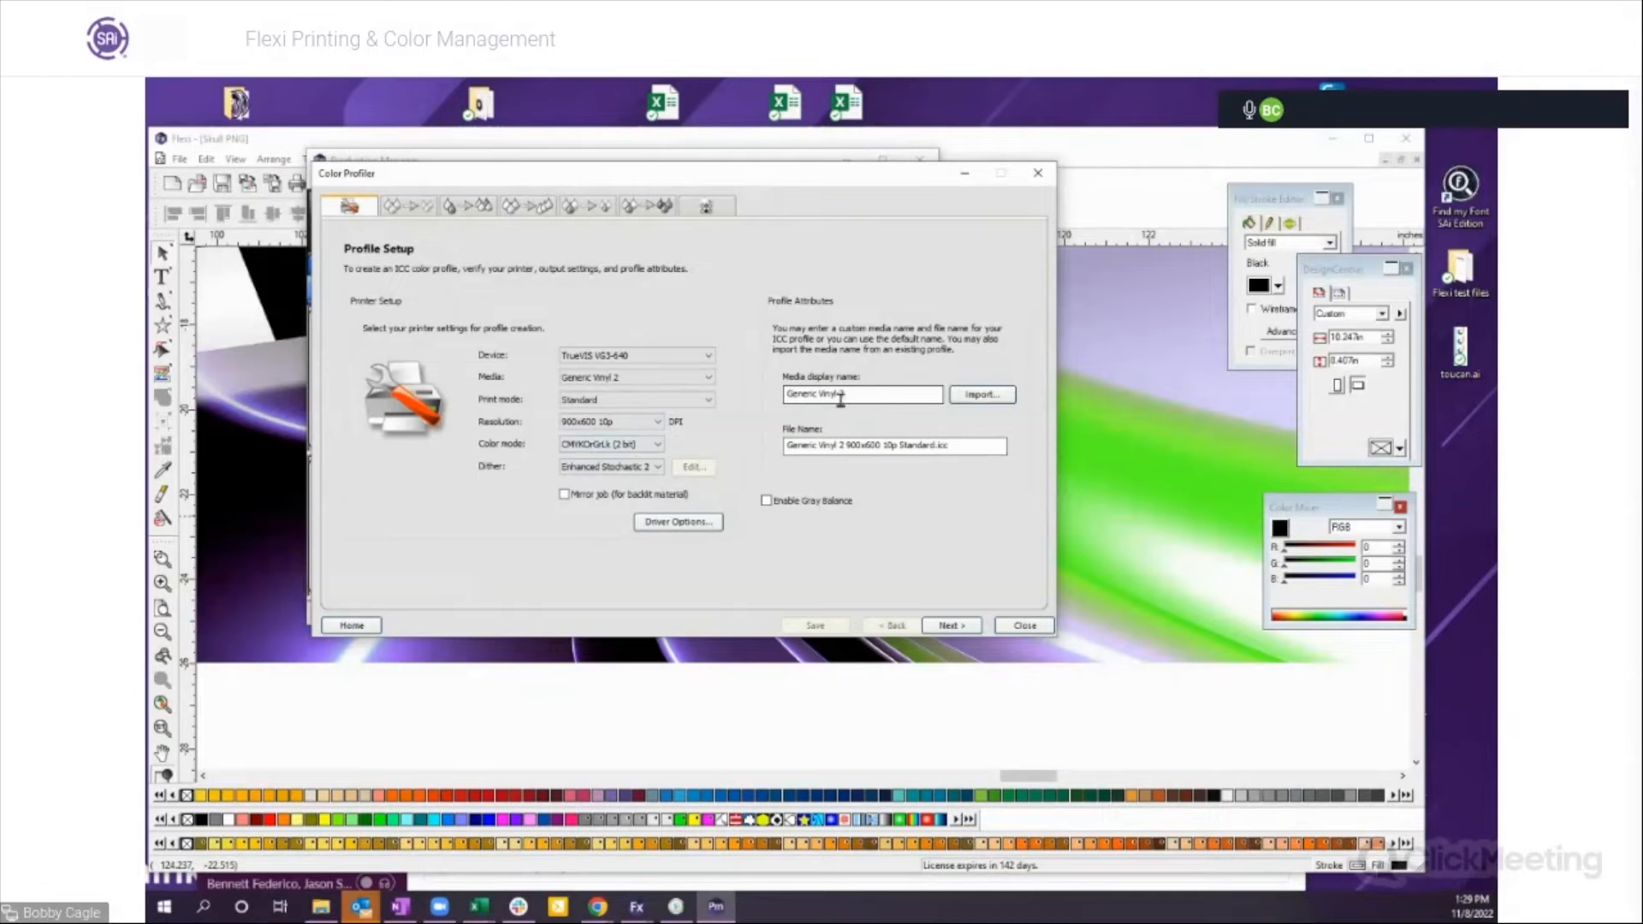
Step: Review the profile's driver options, leave them without changes, and advance to the Ink Limit stage
left_click(676, 523)
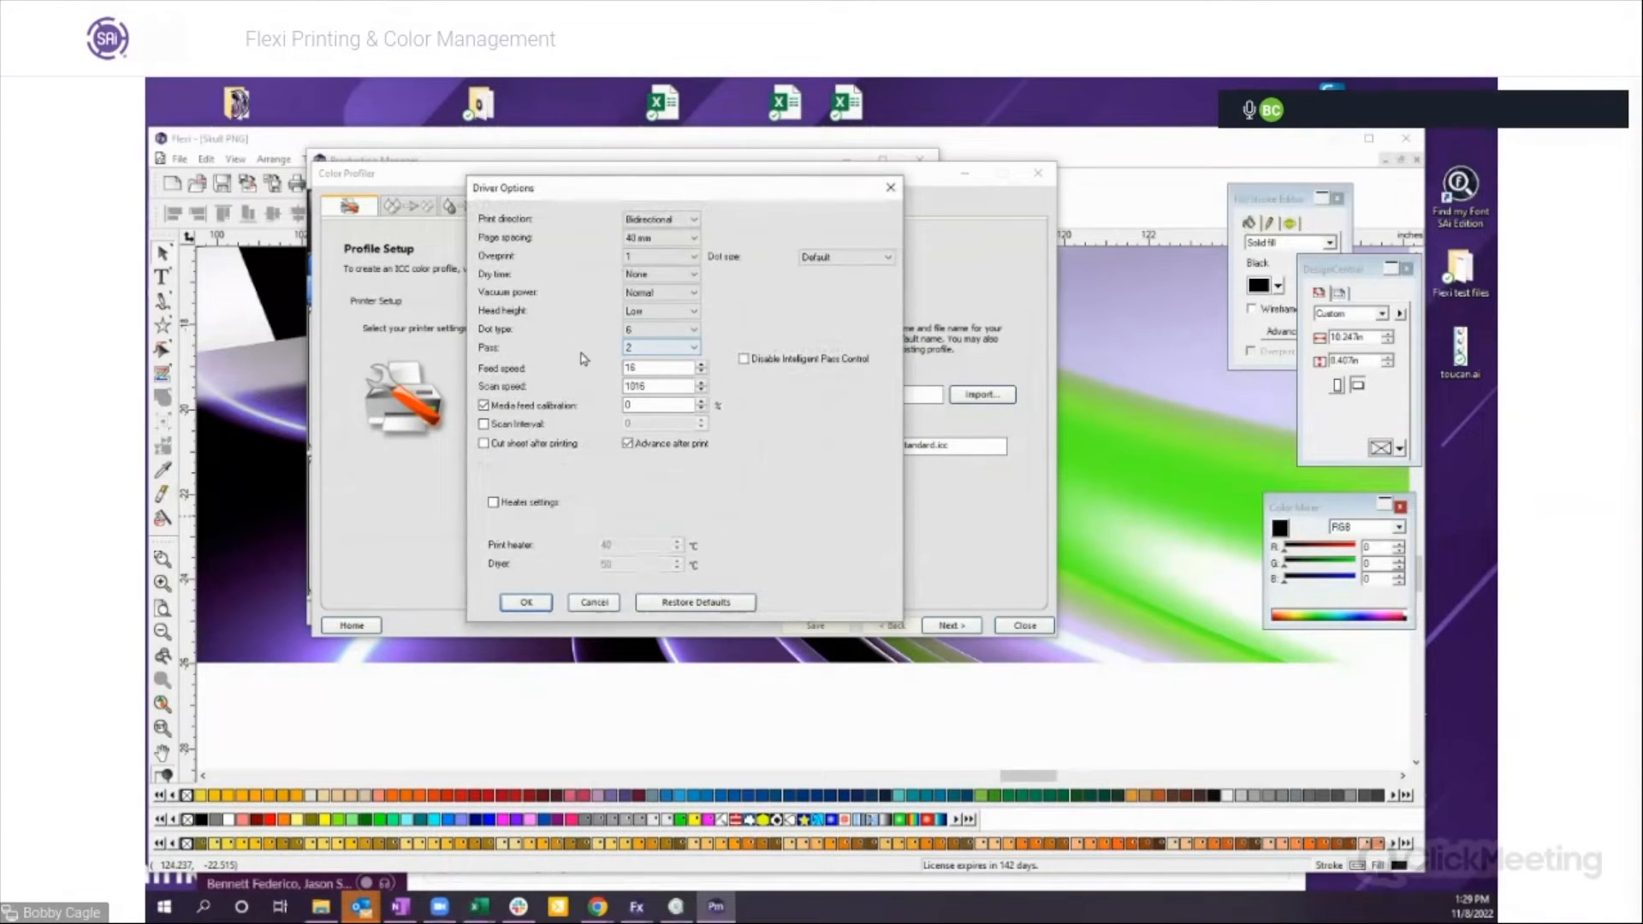
left_click(594, 603)
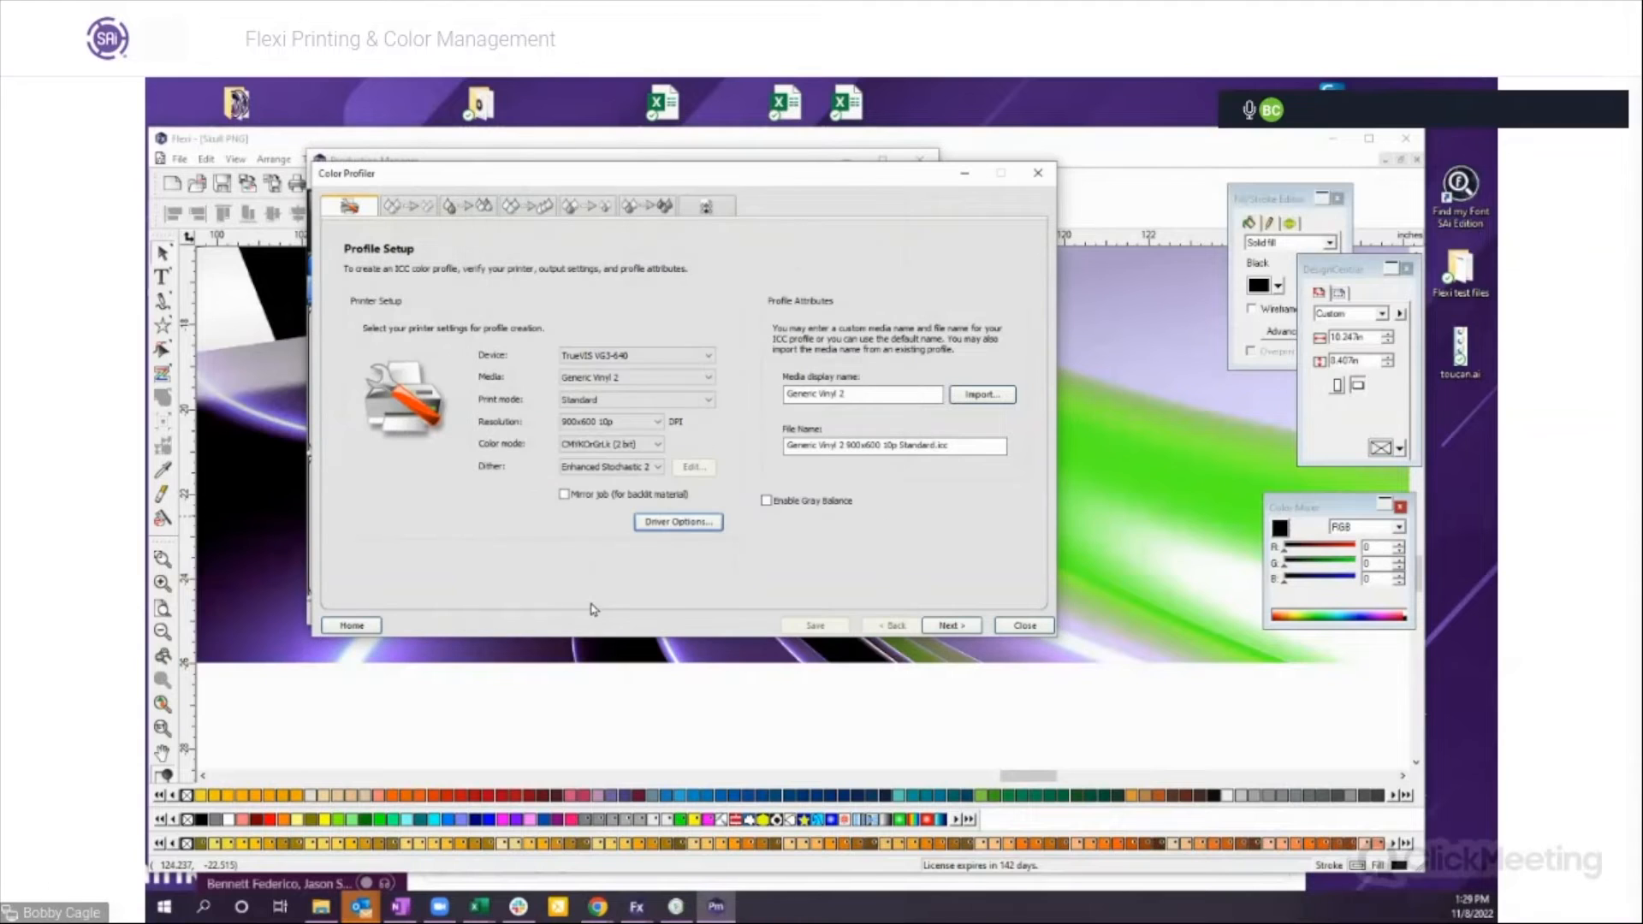
left_click(949, 626)
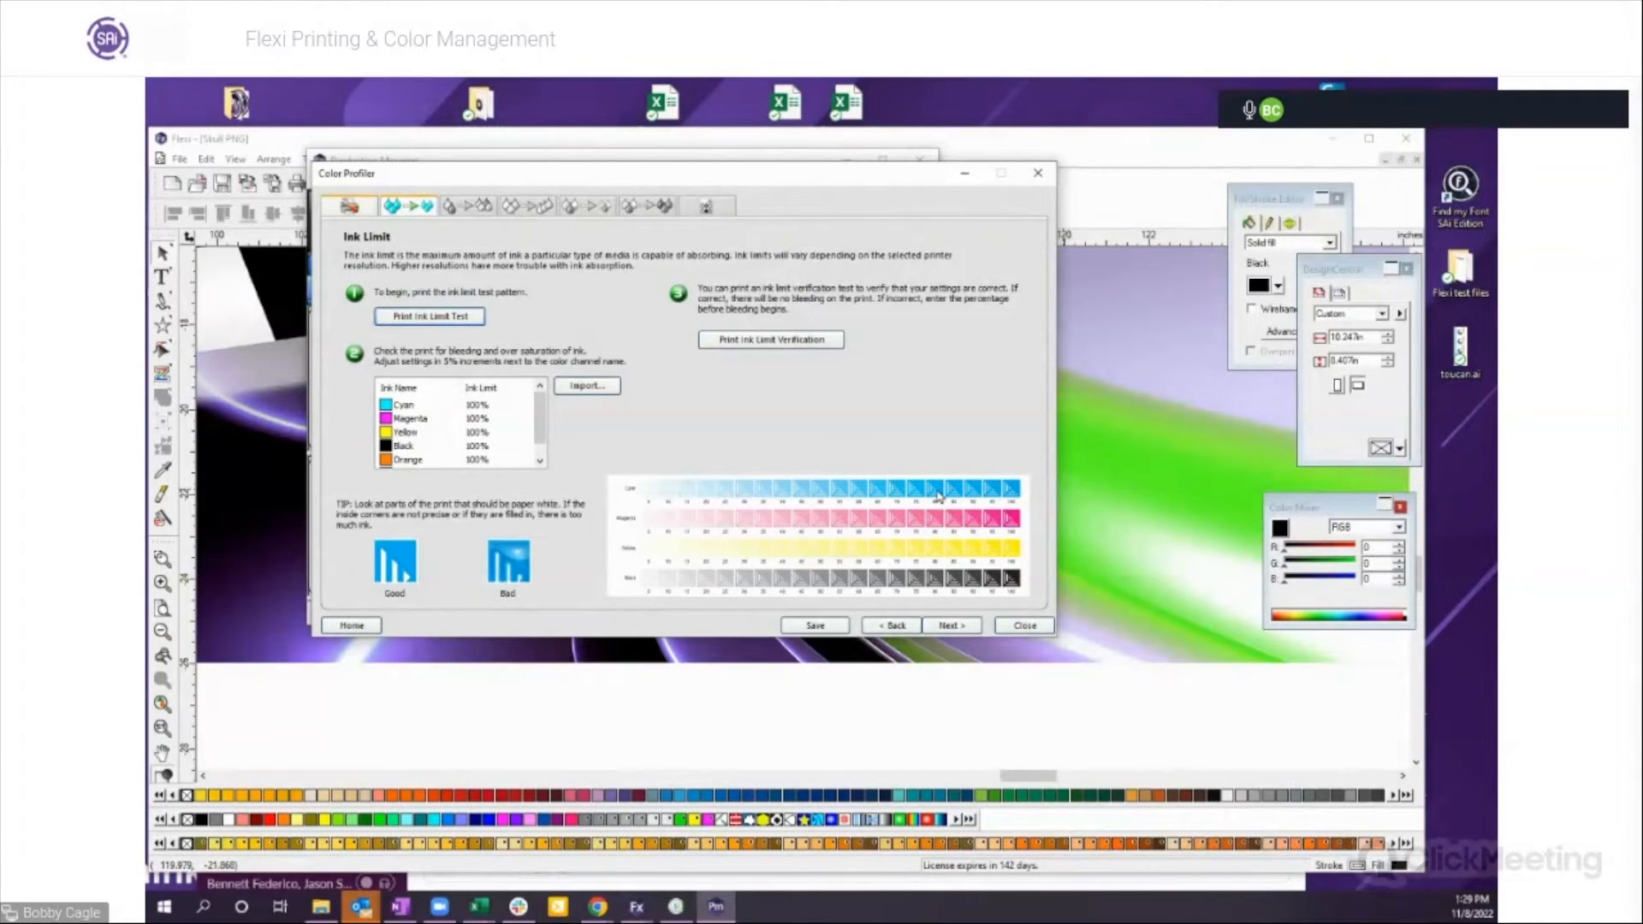
Step: Advance to the Ink Split stage and review the channel and interpolation options, keeping Black and Linear
left_click(950, 625)
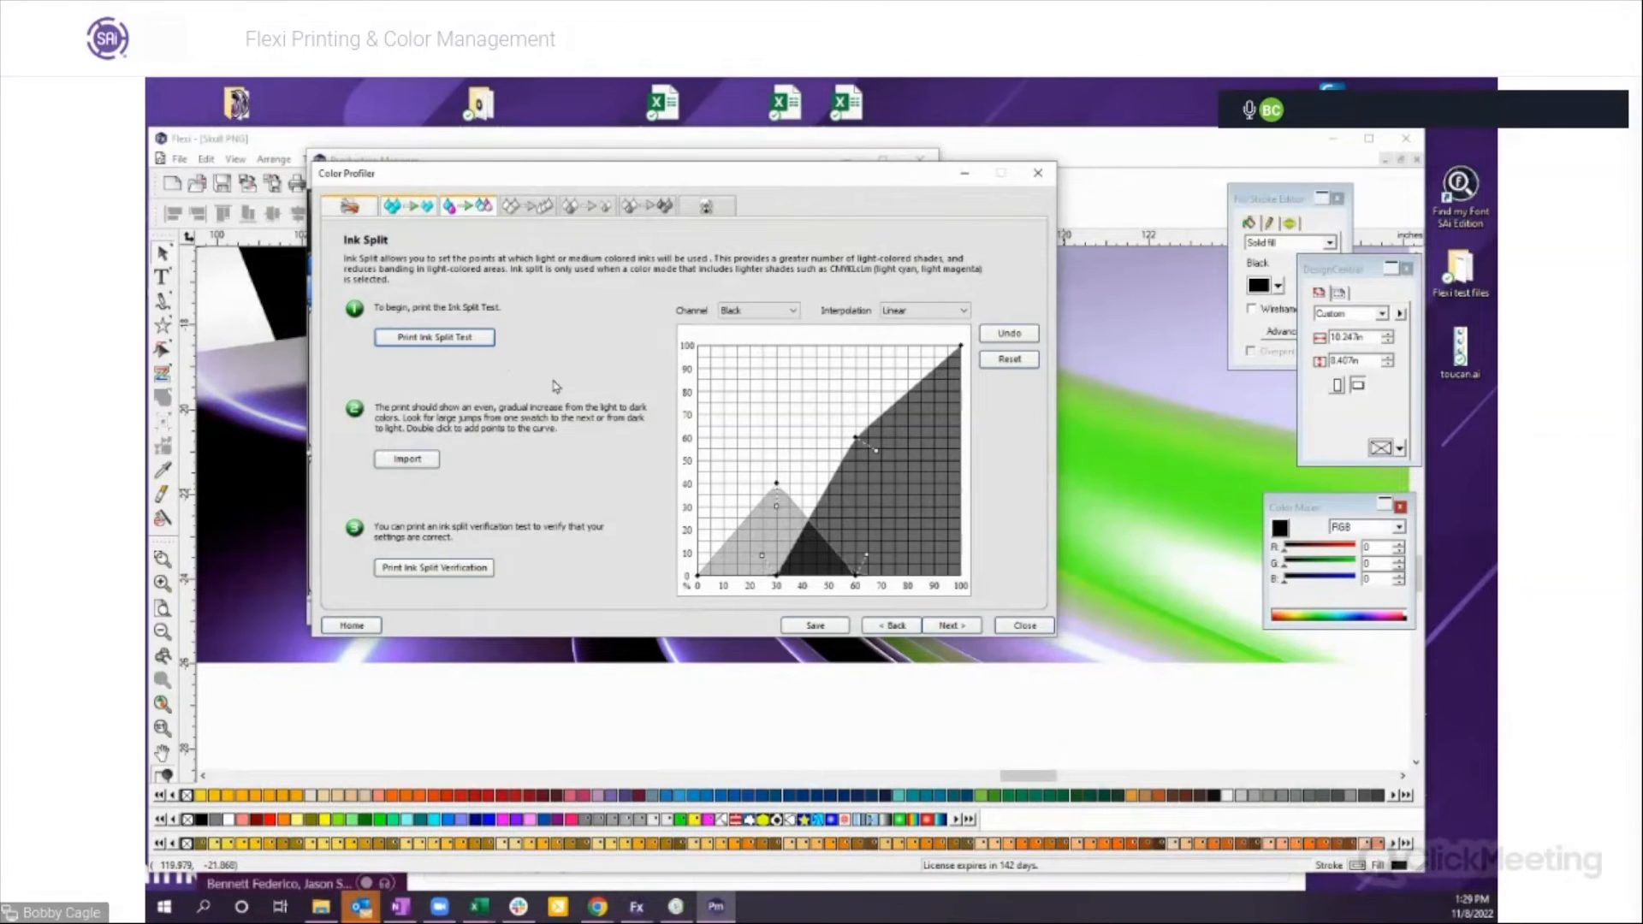
left_click(777, 486)
left_click(791, 314)
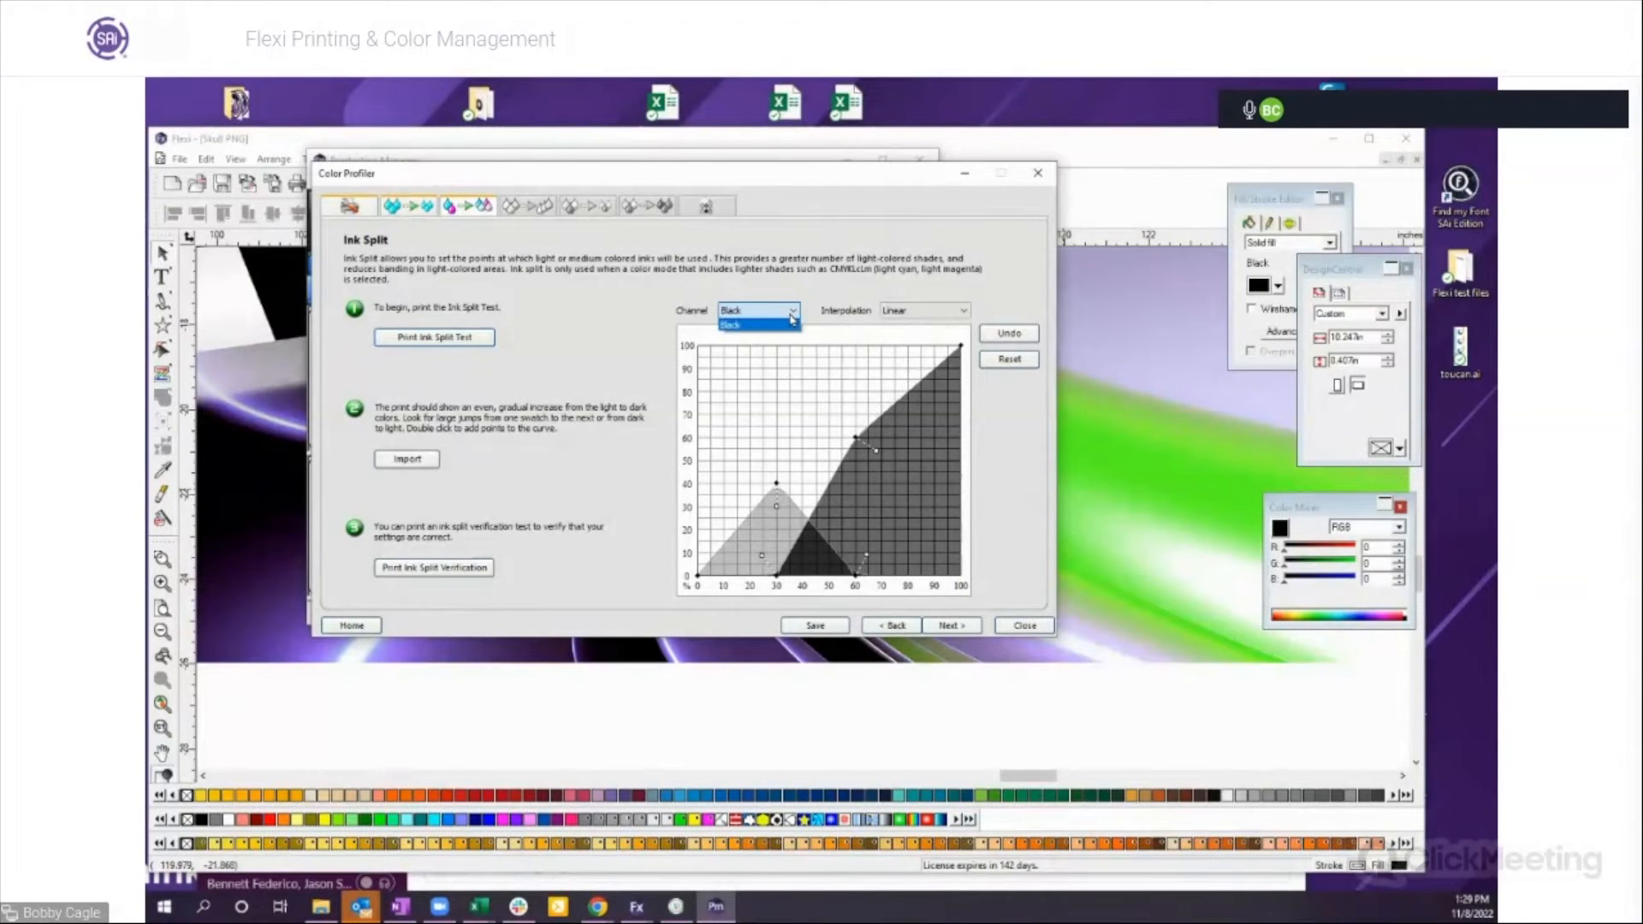
left_click(920, 313)
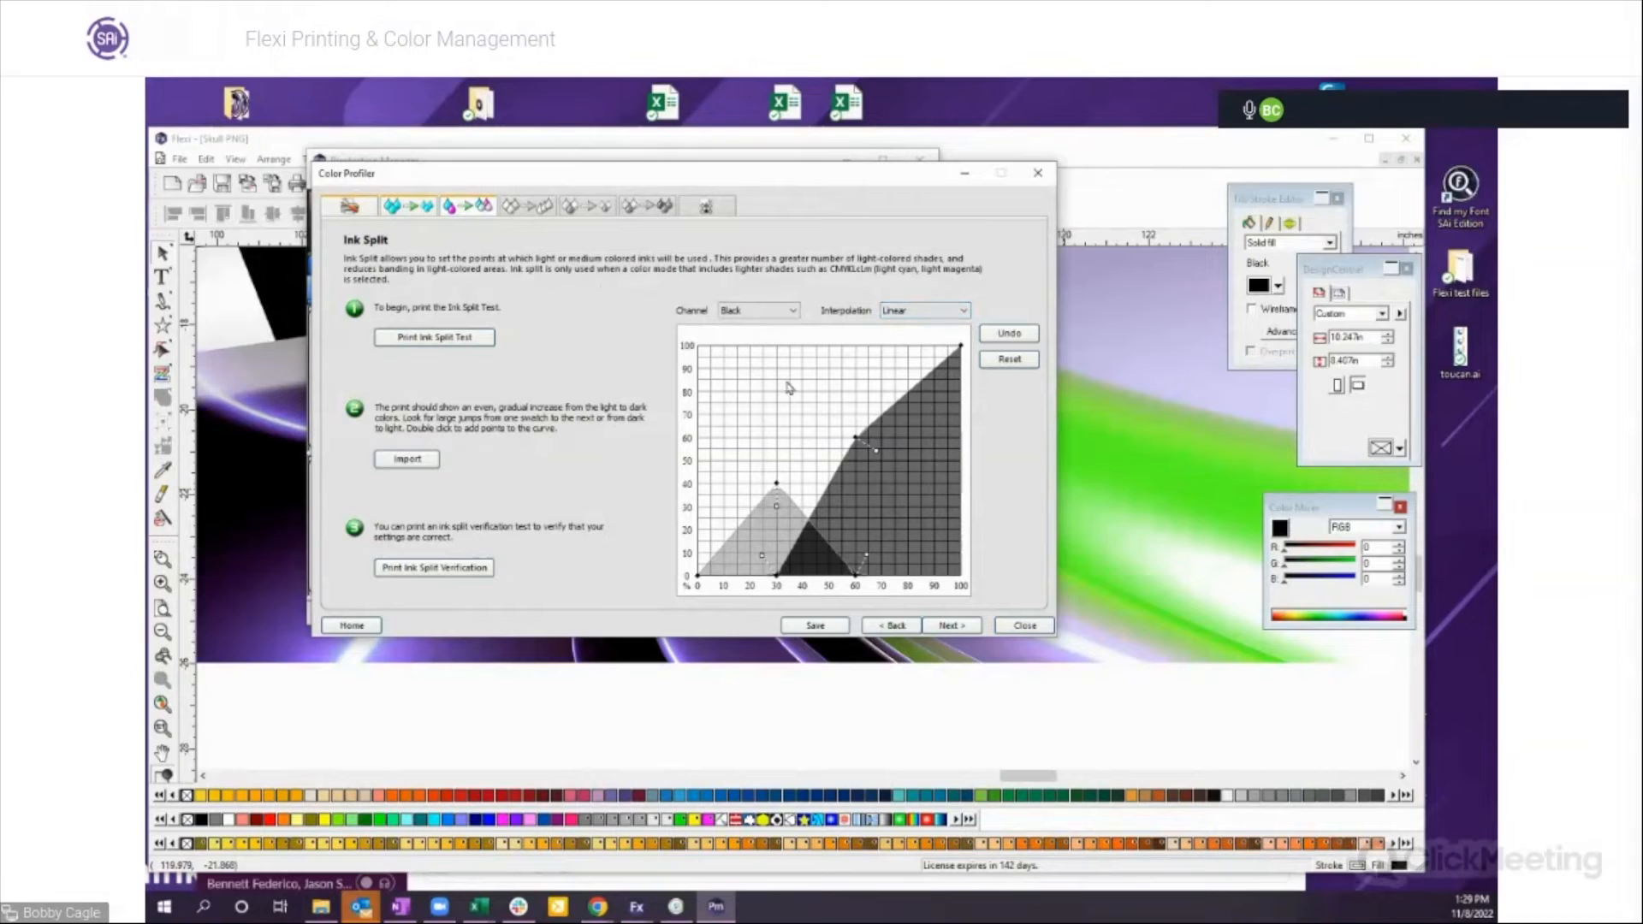
left_click(966, 313)
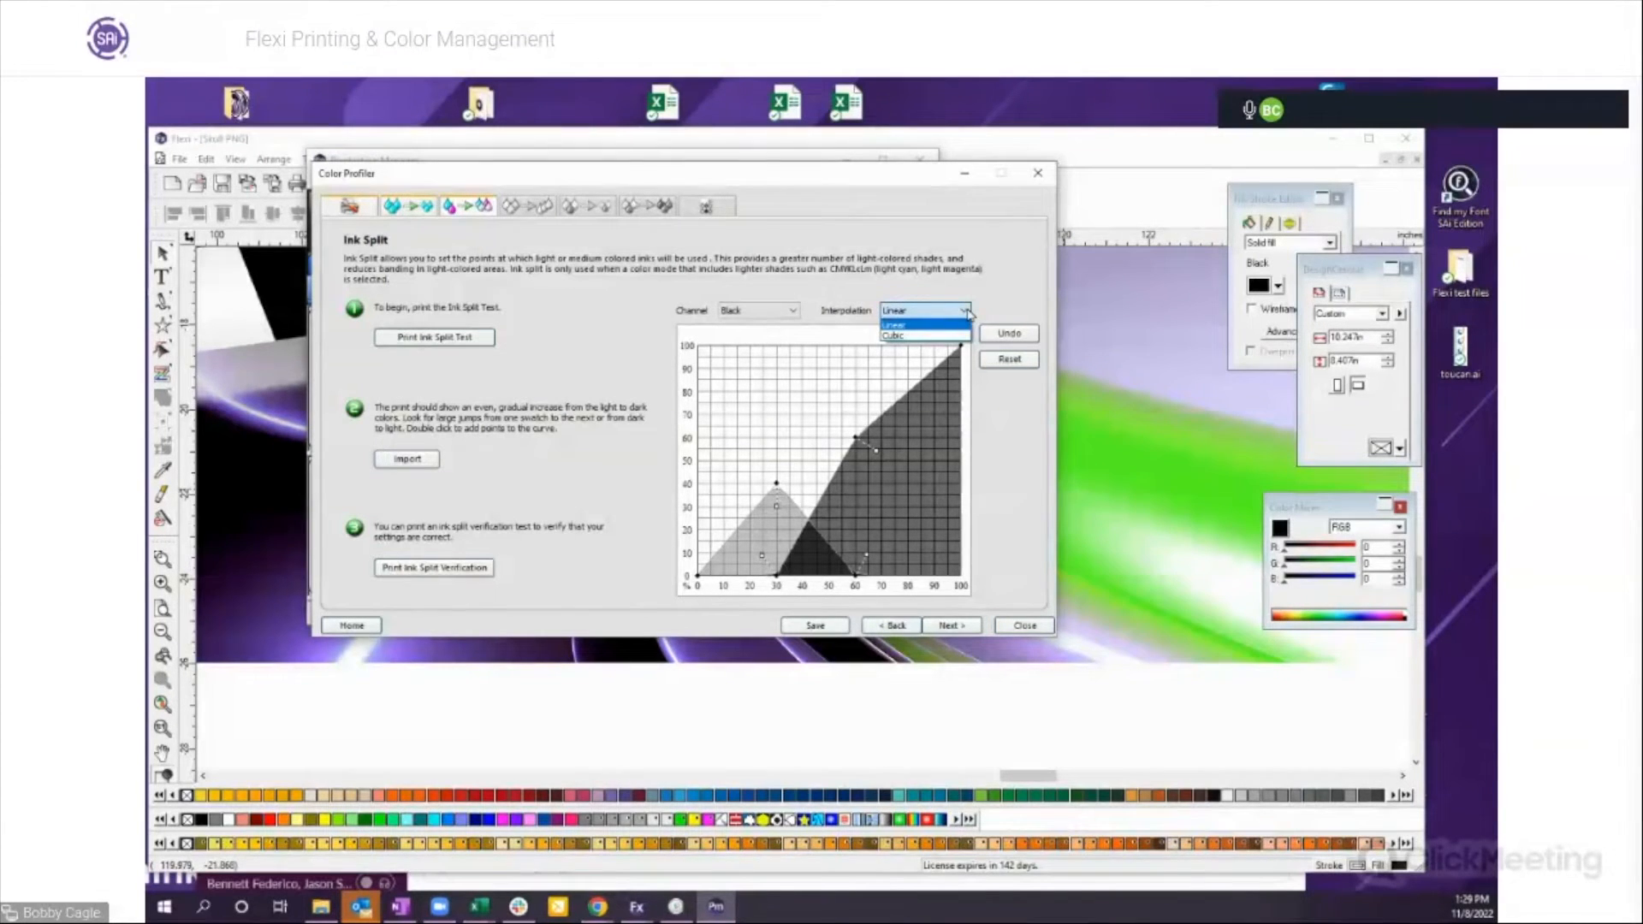
left_click(962, 324)
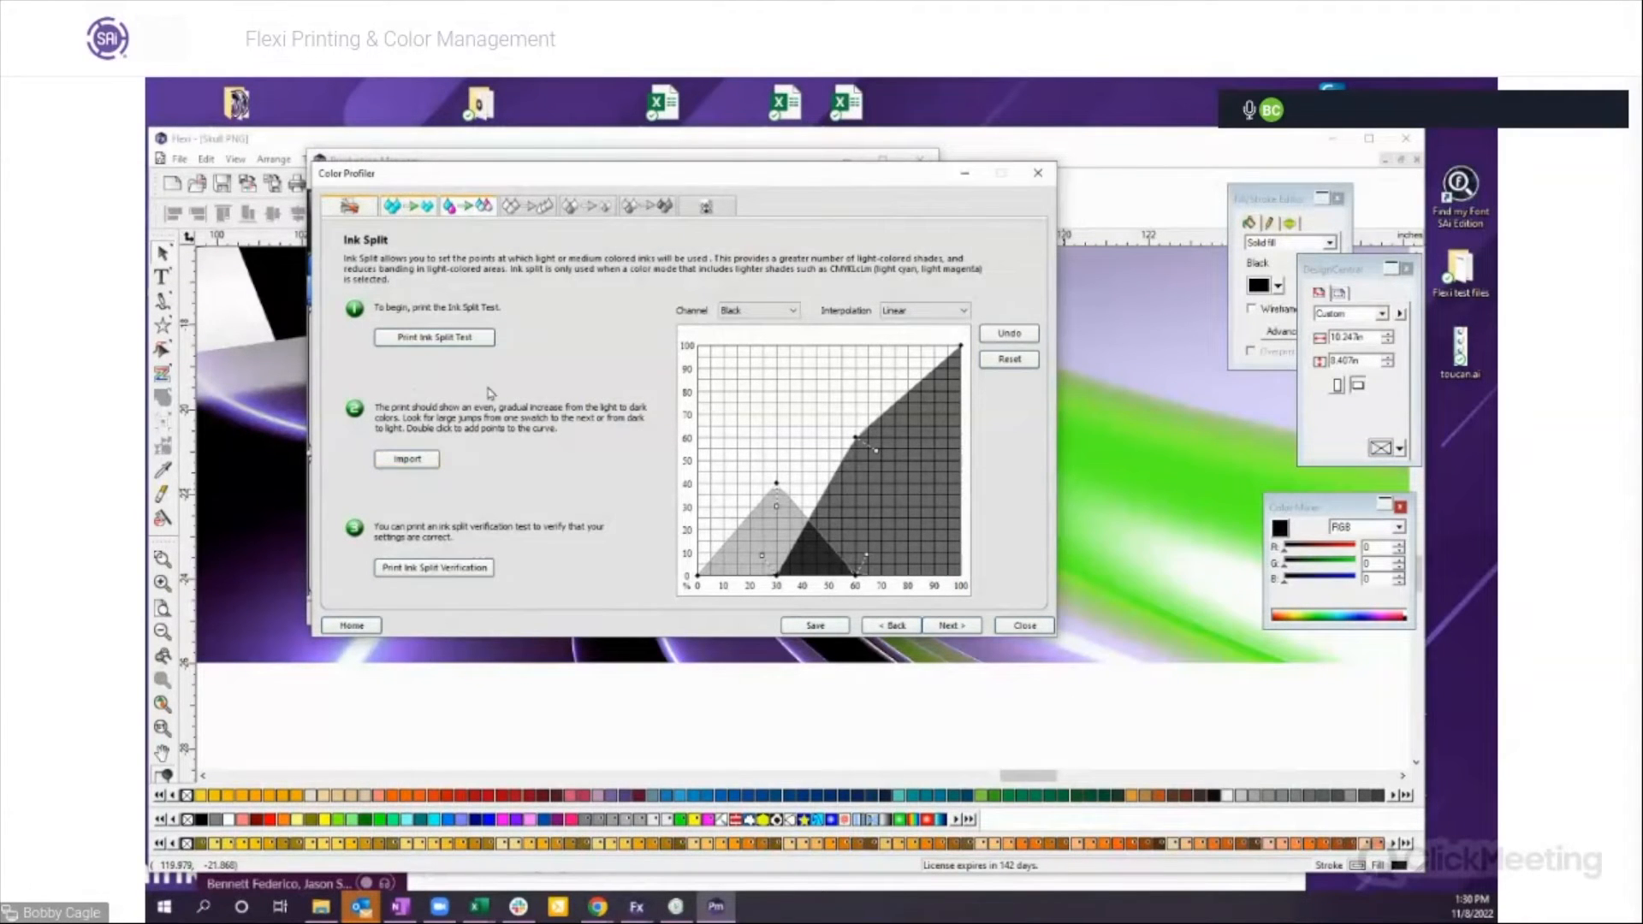
Step: Advance to the Linearization stage and look through the whole set of target swatches
left_click(953, 627)
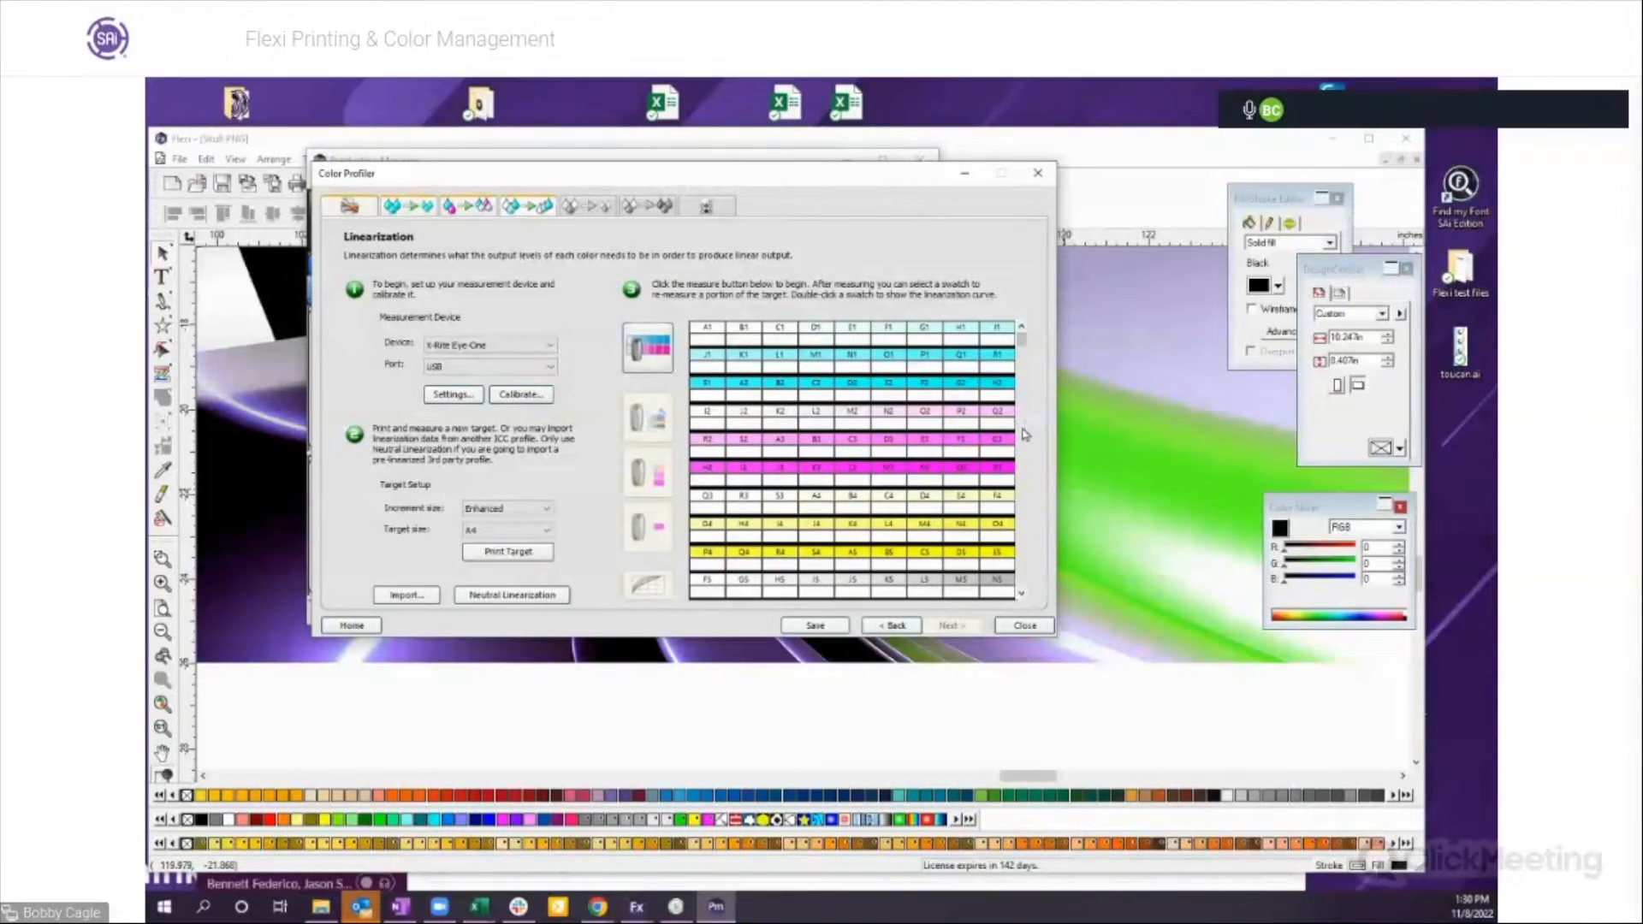
scroll(1025, 447, "down", 3)
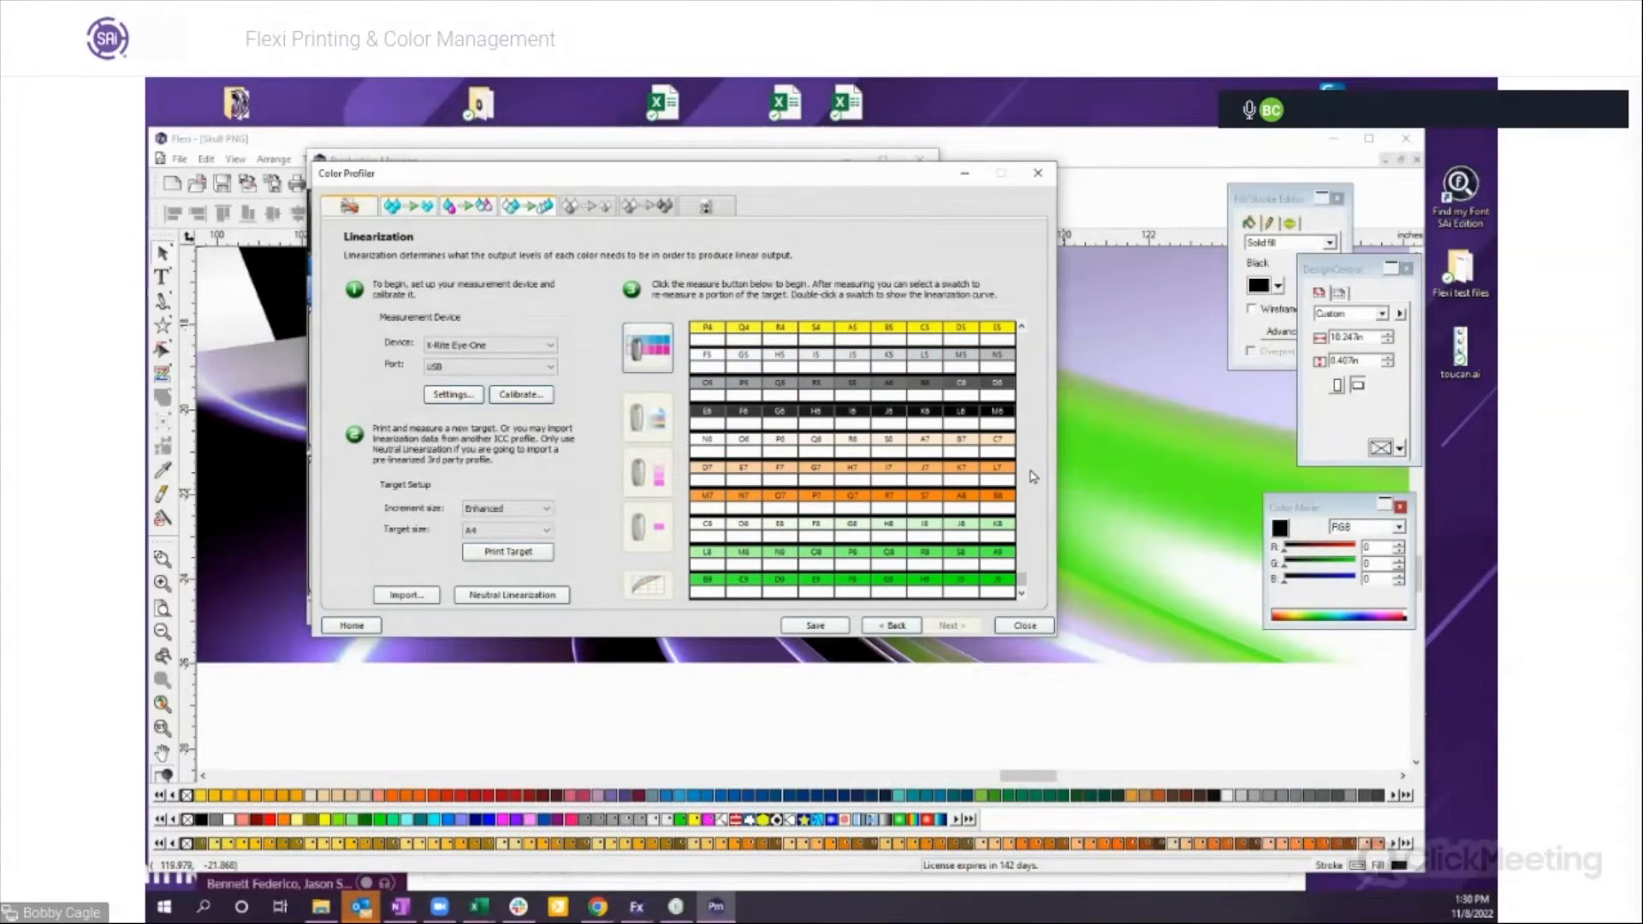
left_click_drag(1024, 576, 1019, 332)
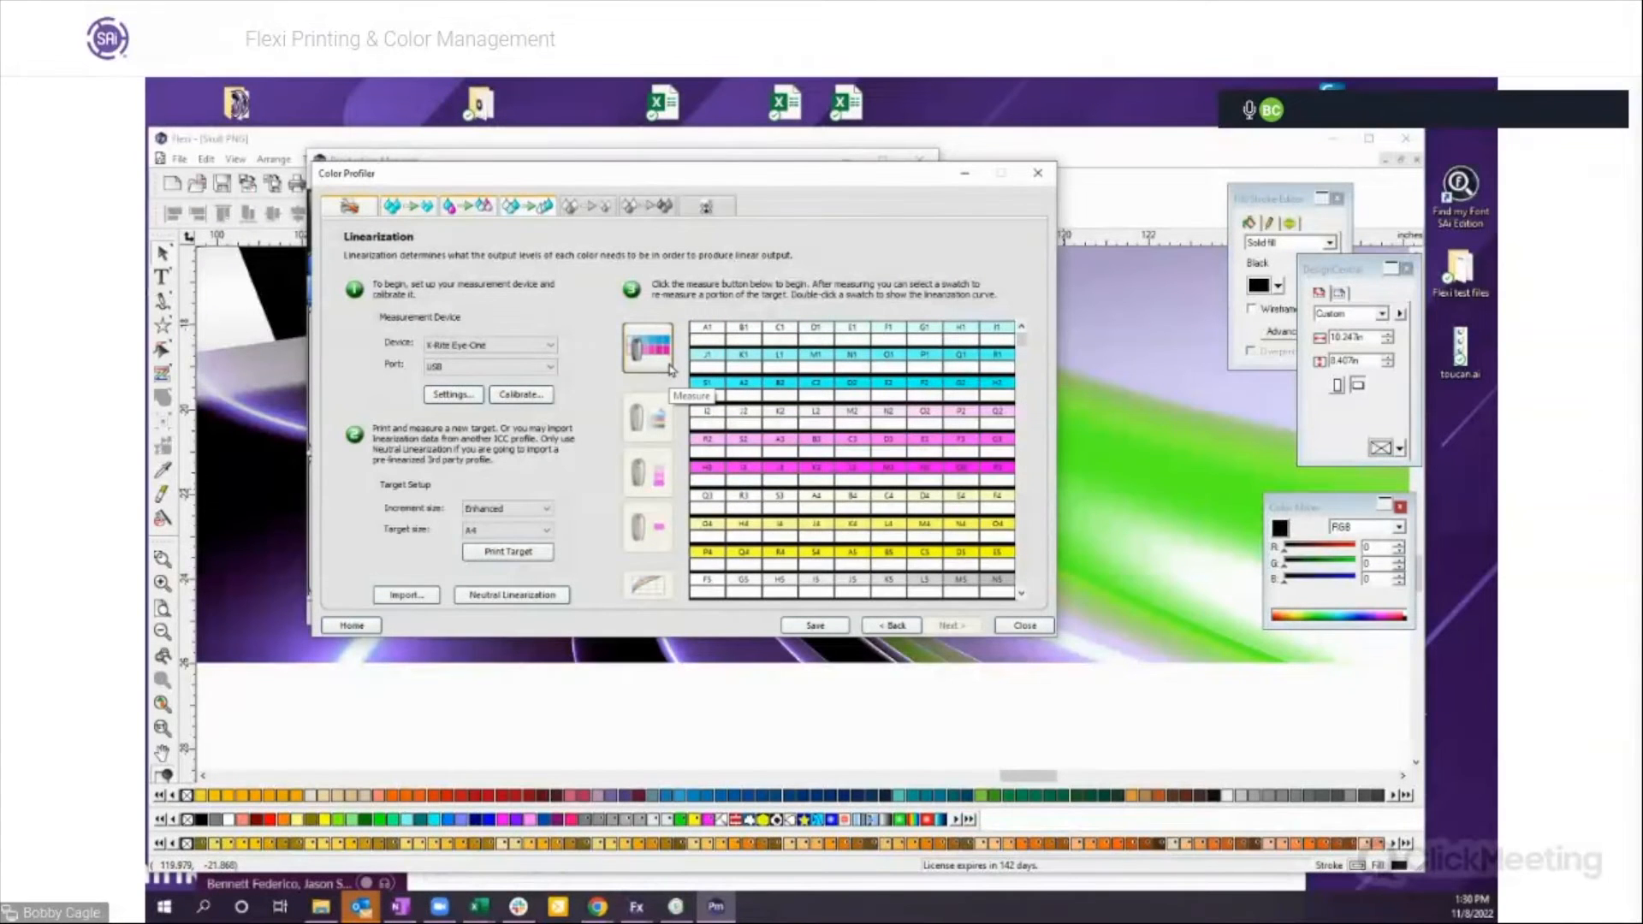
Step: Print the Enhanced A4 linearization target and try to measure it with the X-Rite Eye-One
left_click(511, 553)
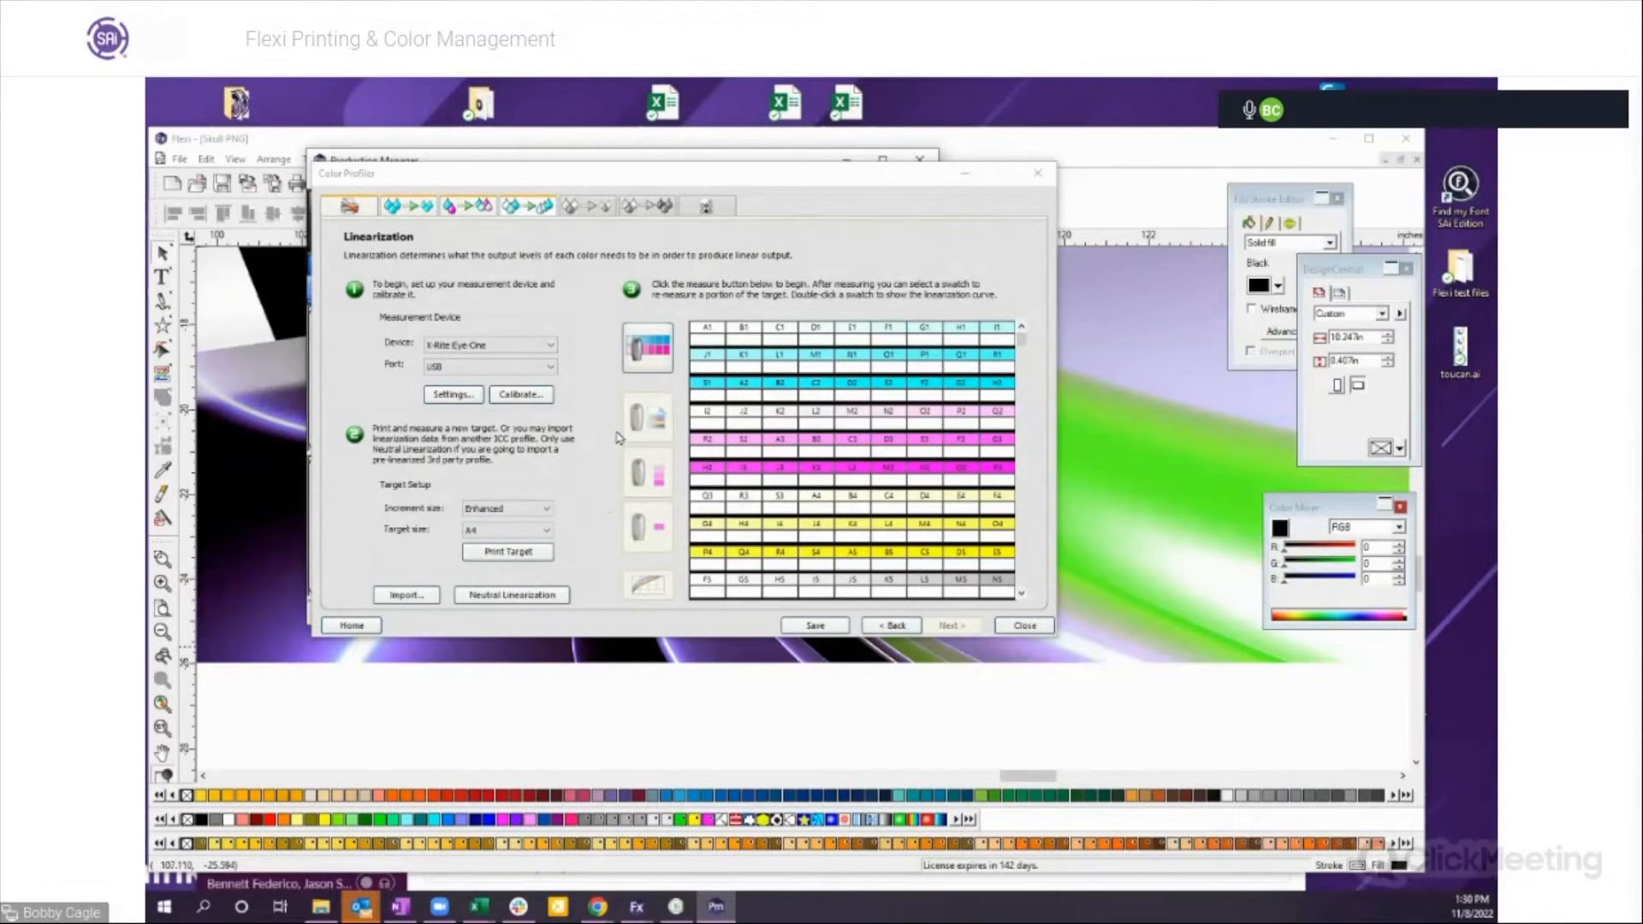
left_click(648, 351)
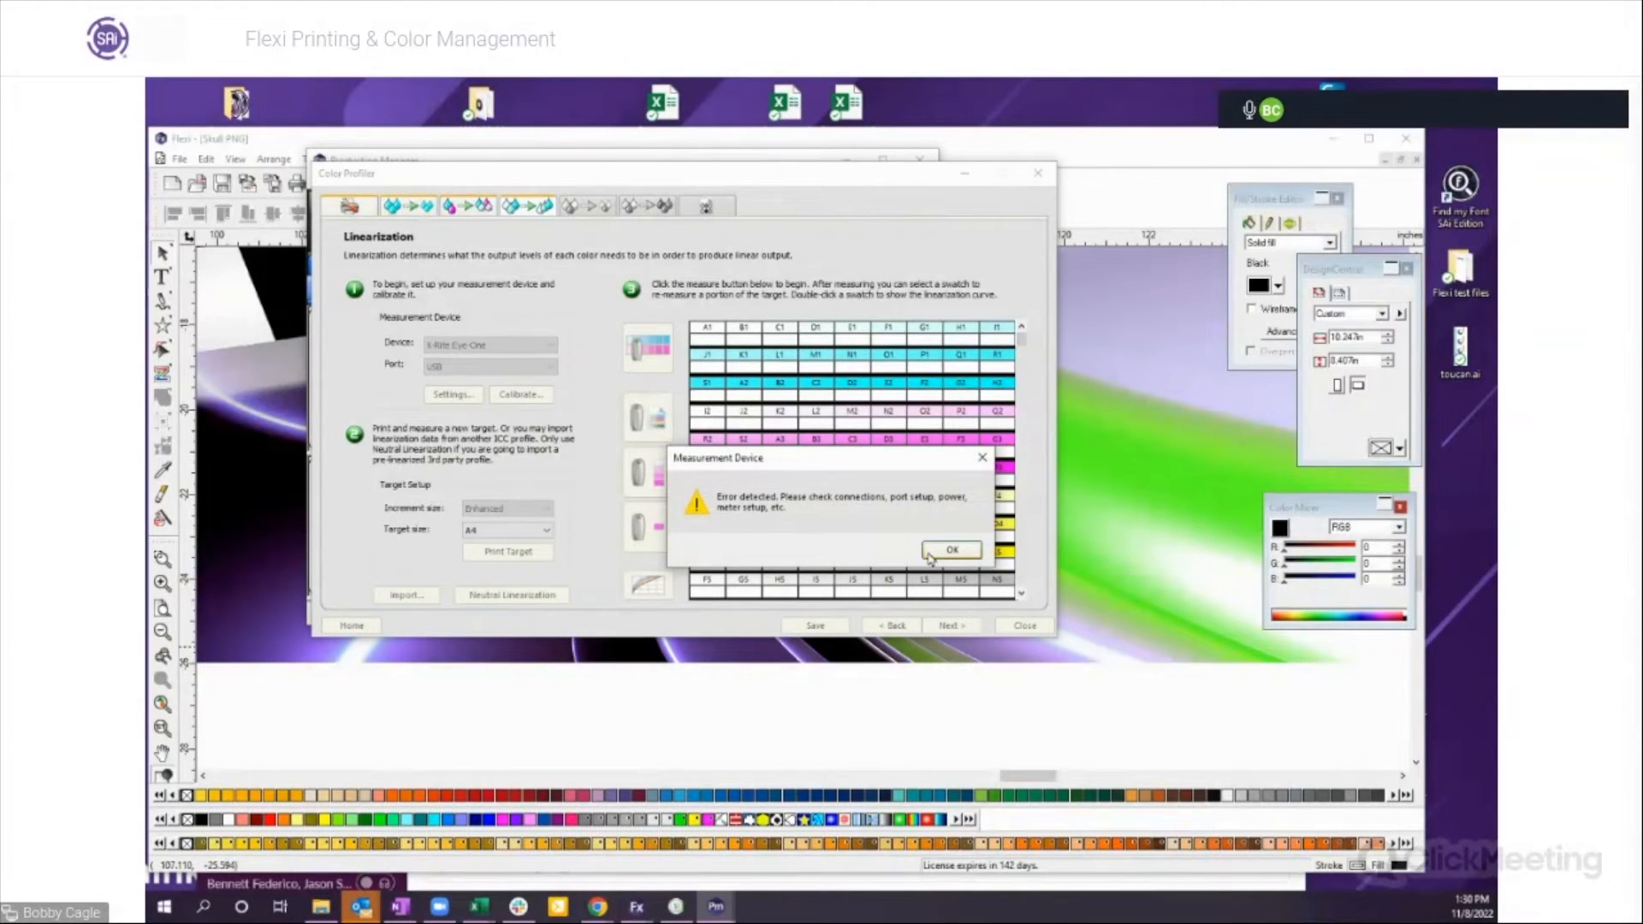
left_click(950, 550)
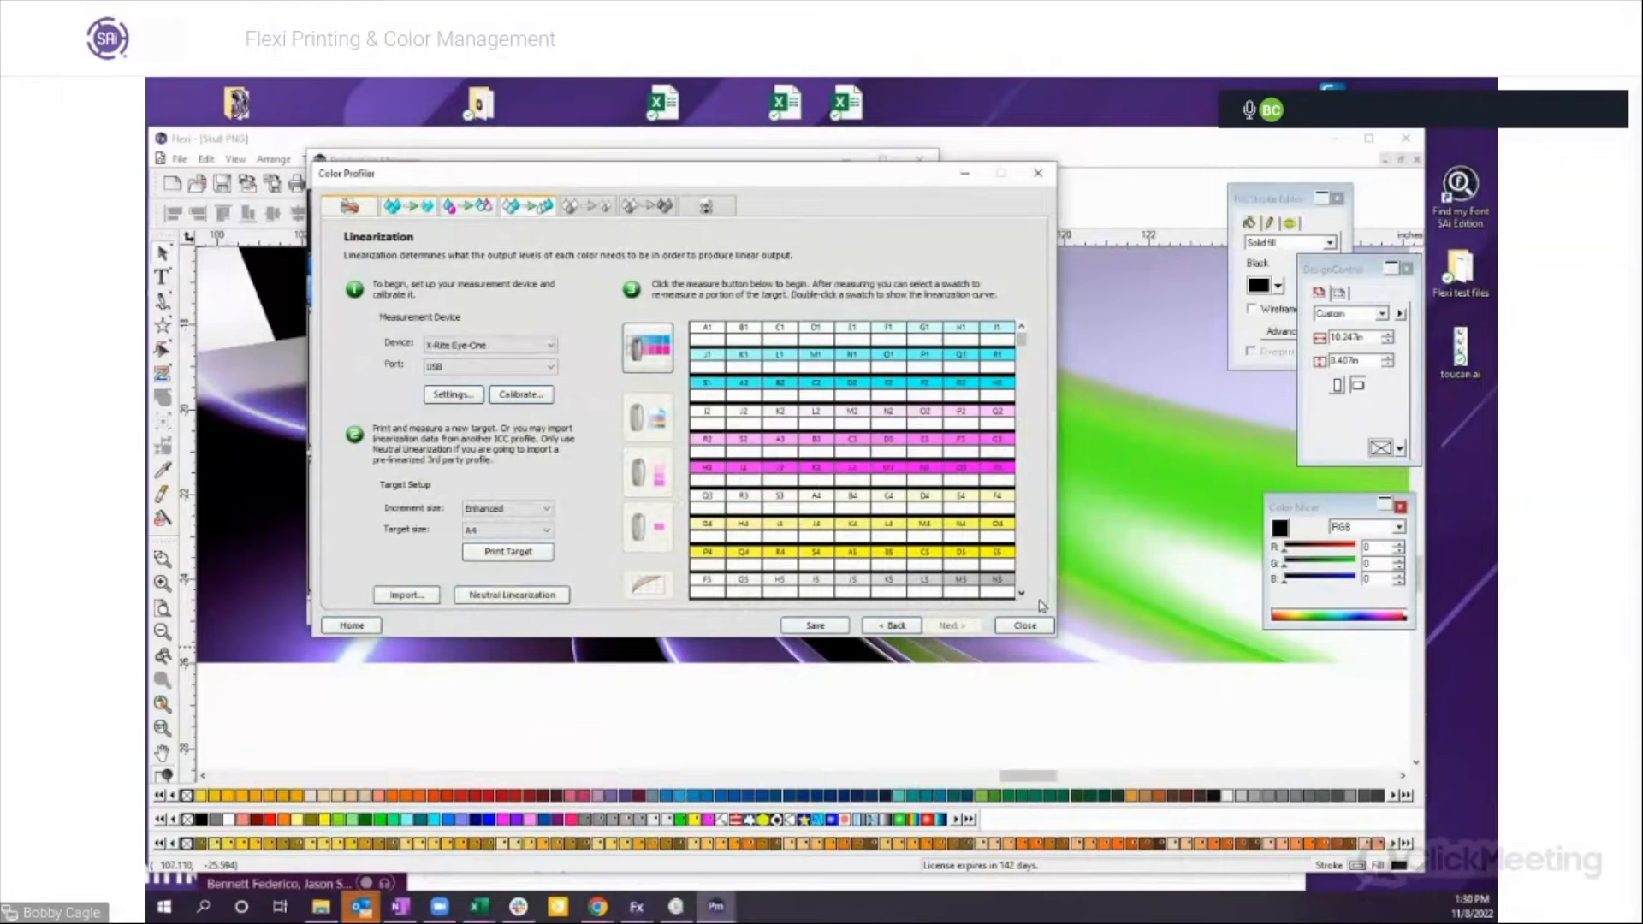
Step: Close the Color Profiler and discard the unsaved profile data
left_click(1027, 627)
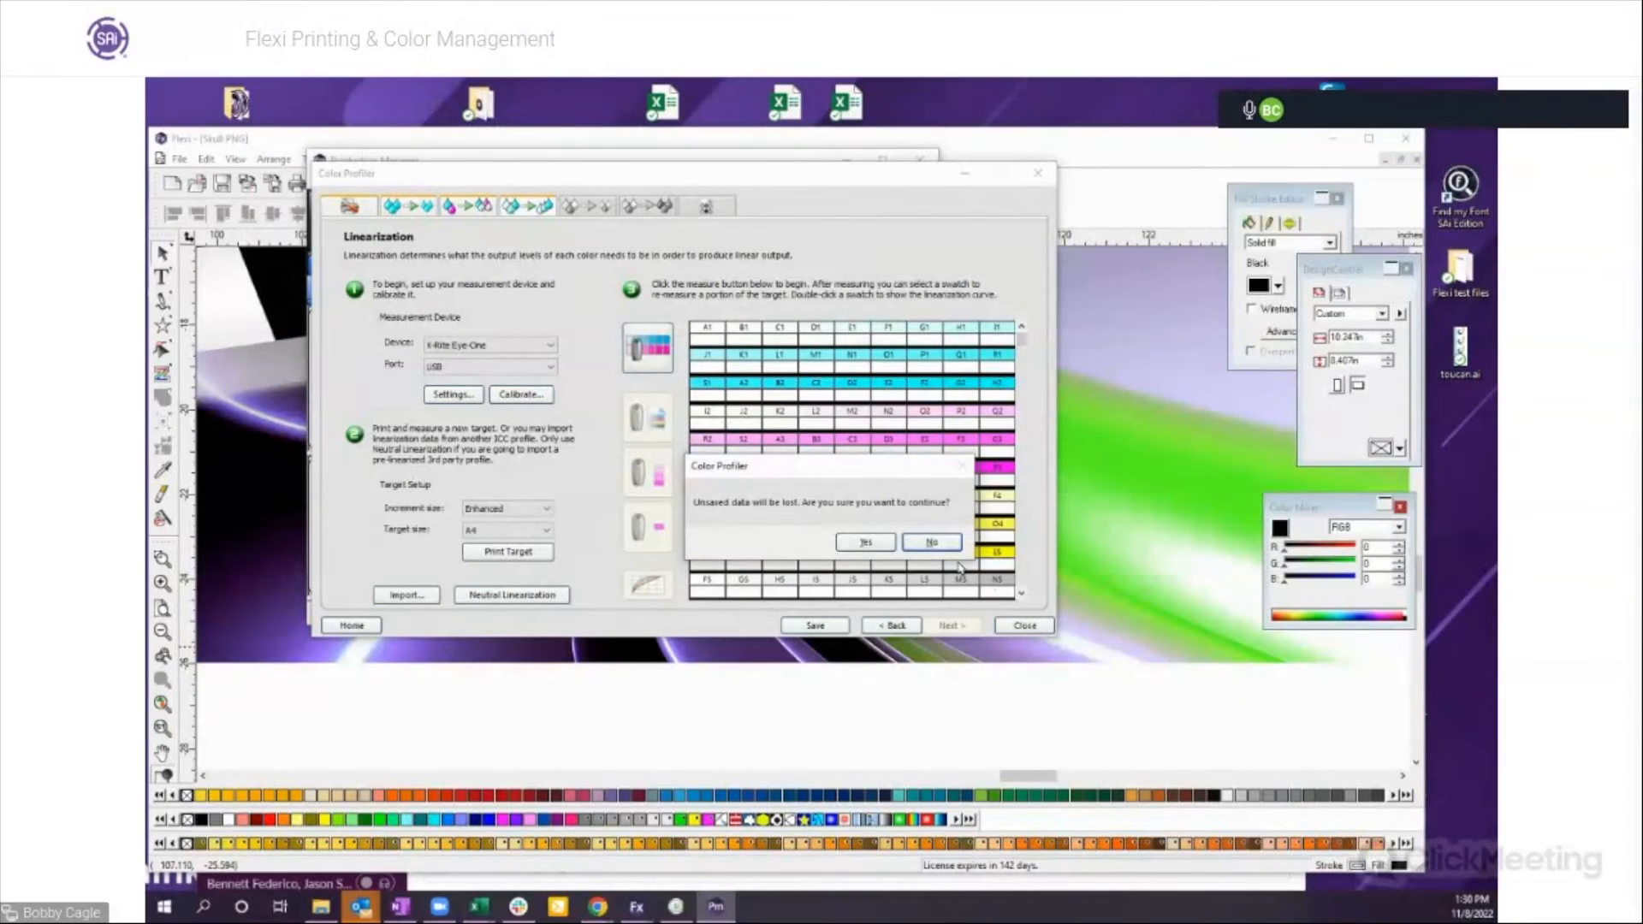
left_click(948, 547)
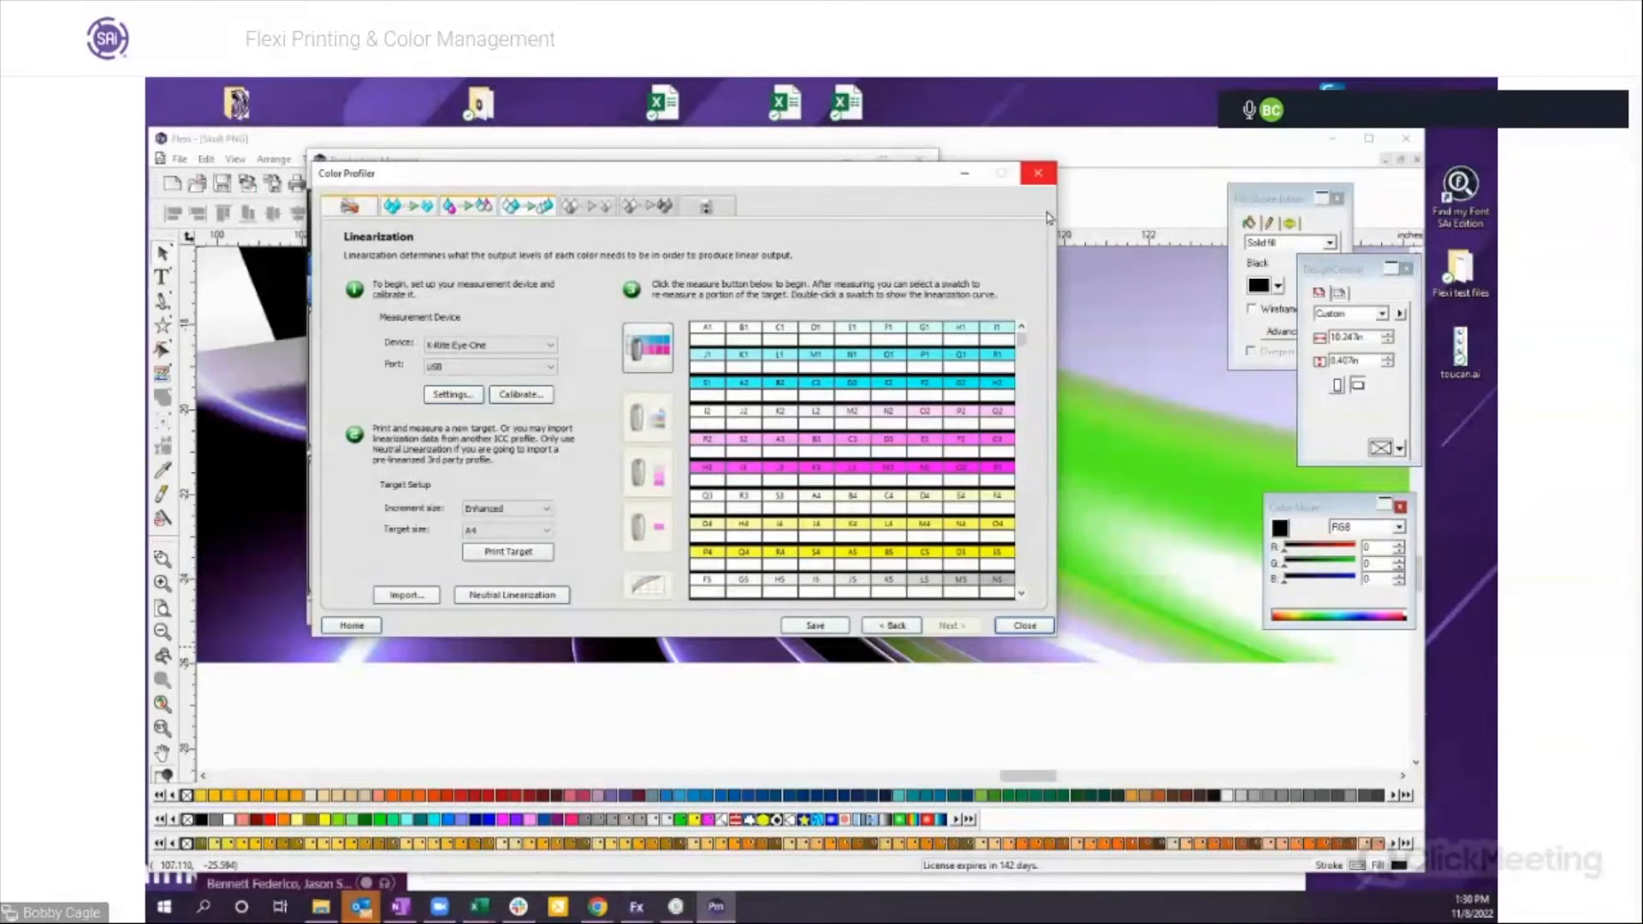
left_click(1012, 631)
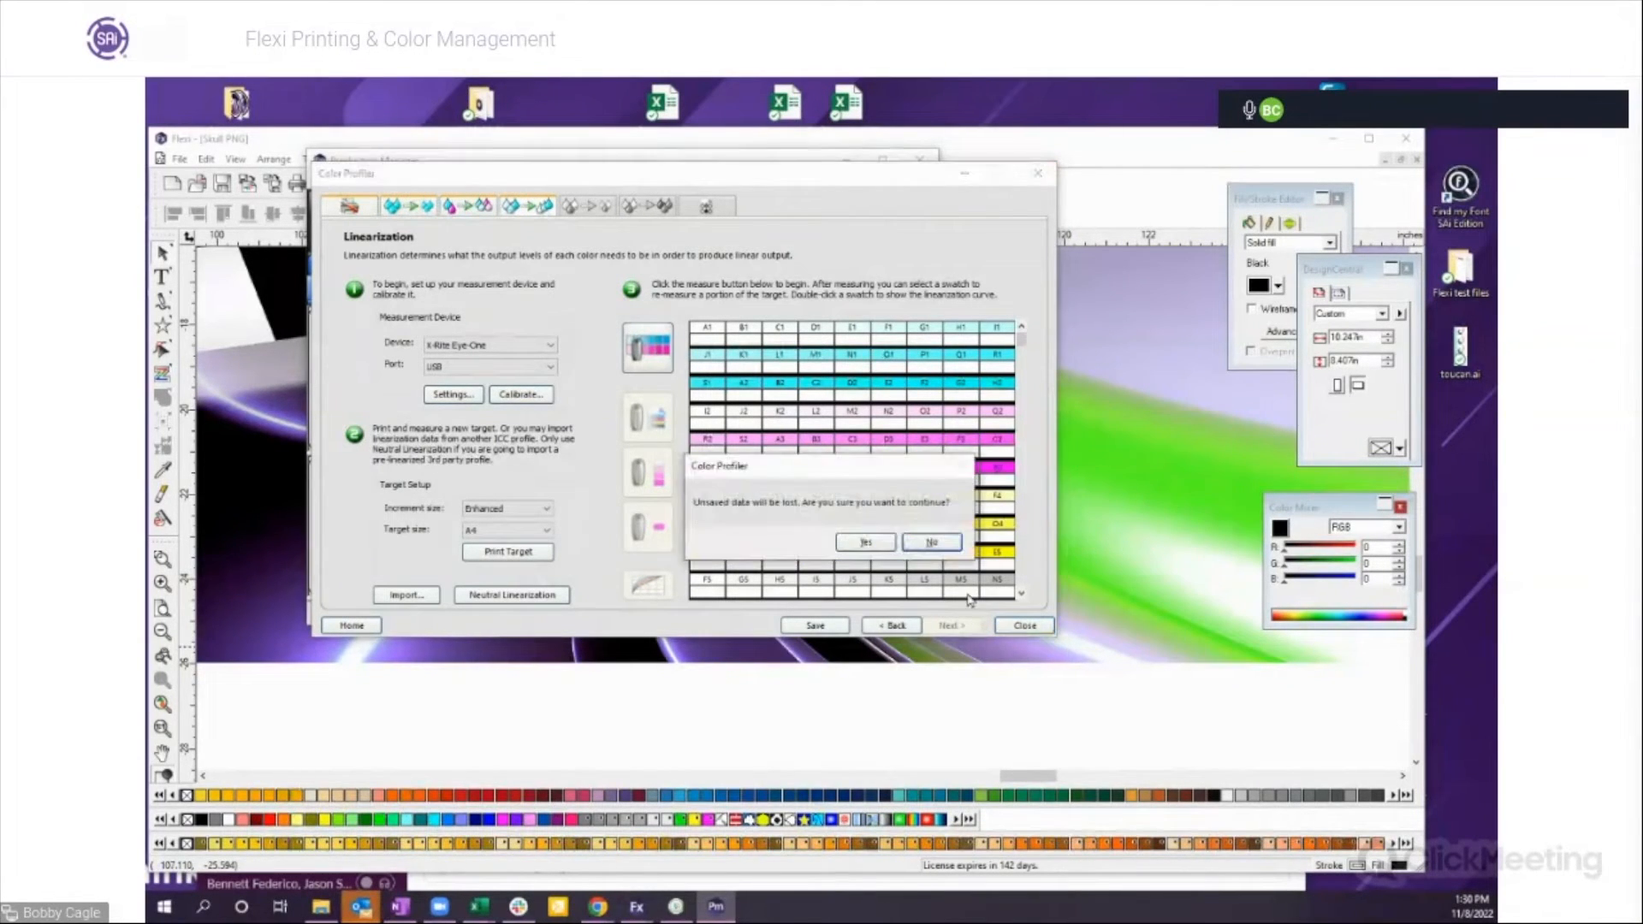
left_click(891, 541)
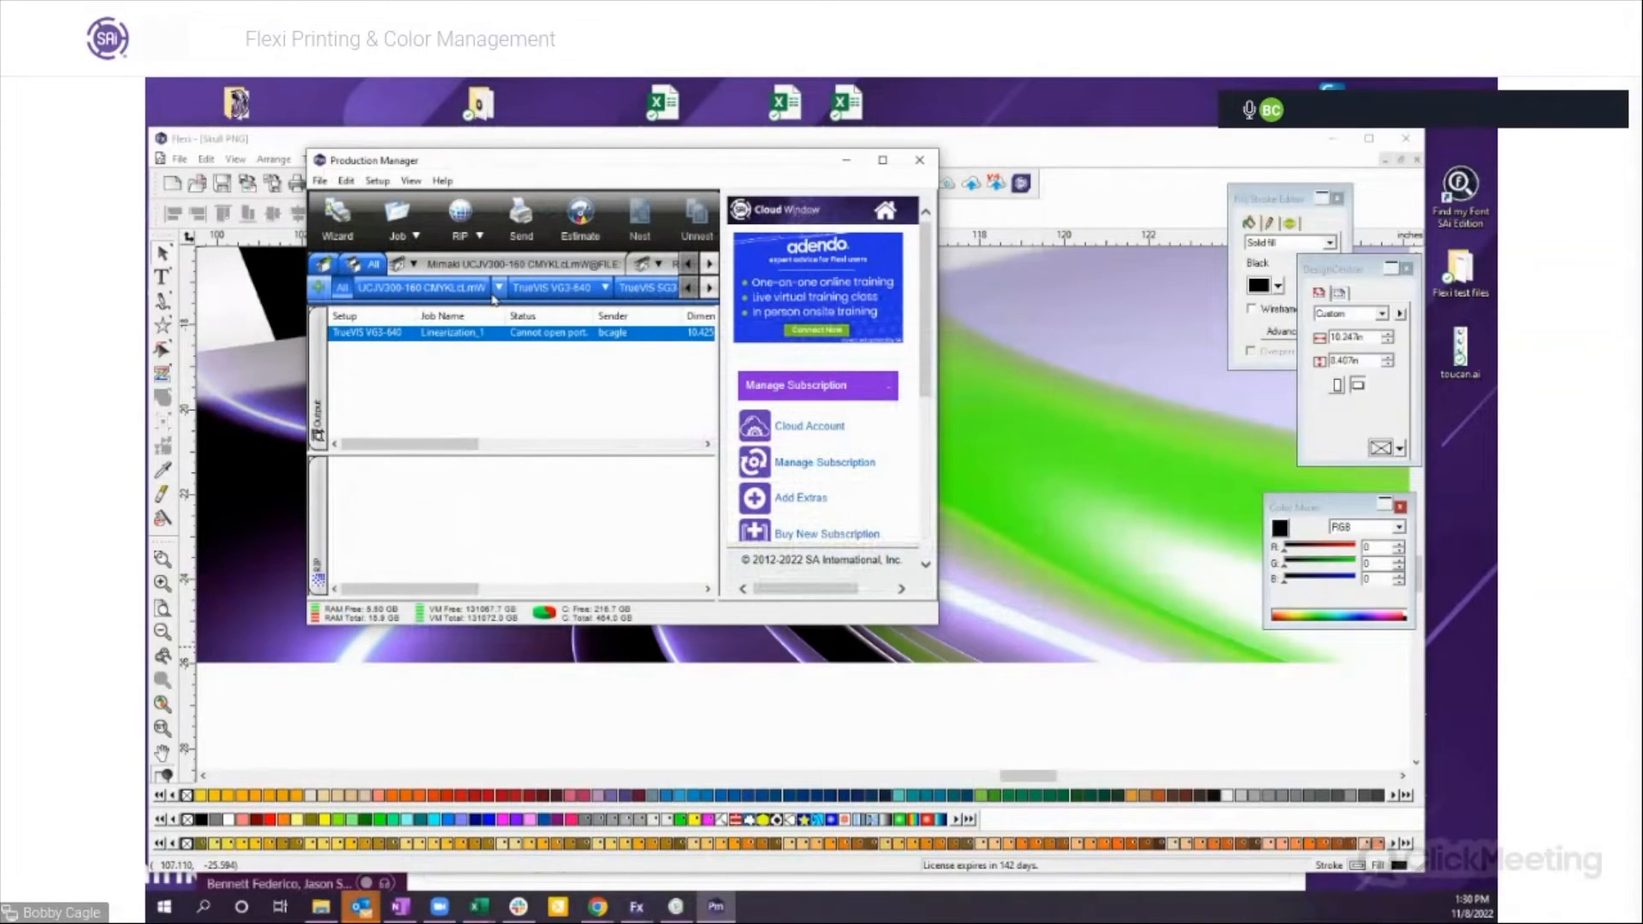
Step: Open the Color Profiling Wizard for the UCJV300-160 setup, examine its Linearization stage, and close it without saving
right_click(495, 295)
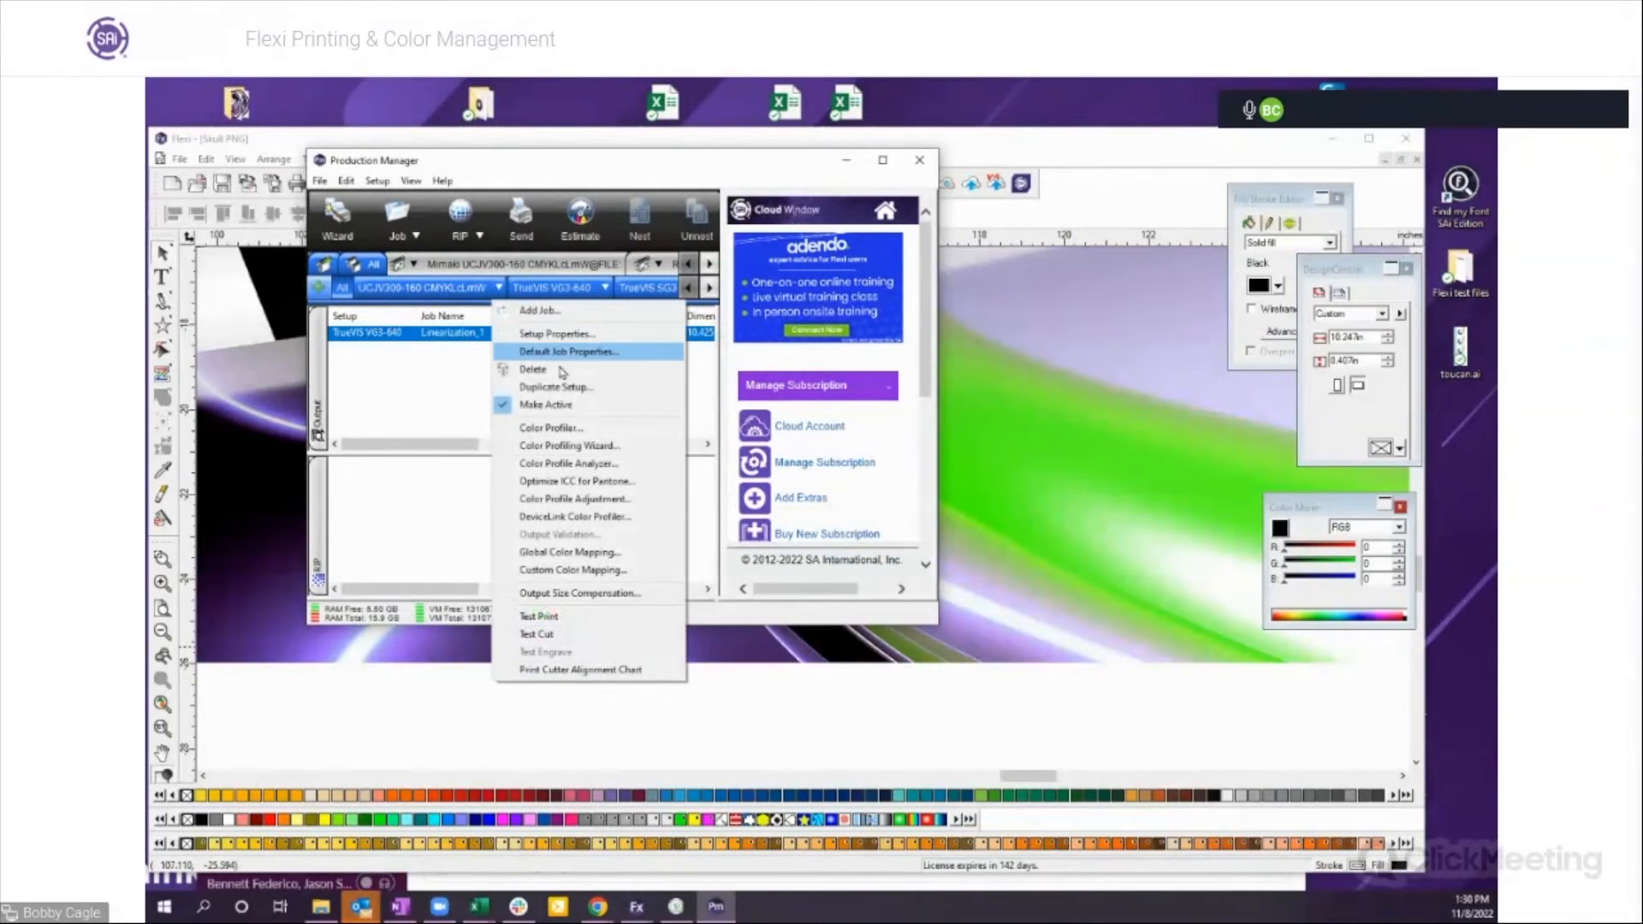
left_click(558, 447)
left_click(384, 401)
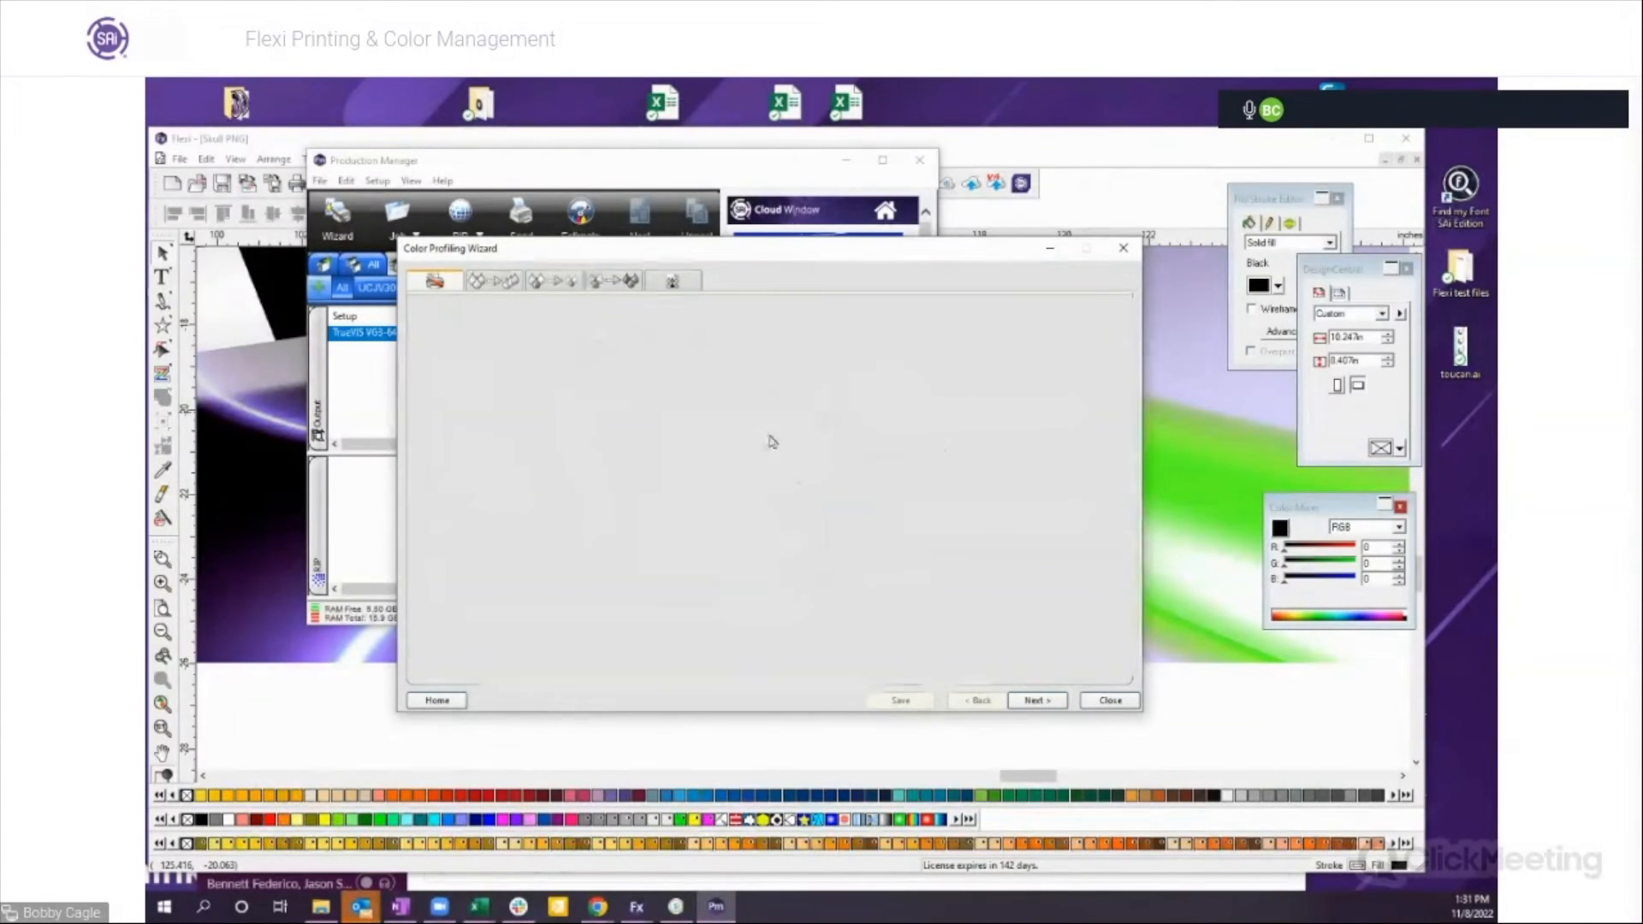
left_click(1036, 700)
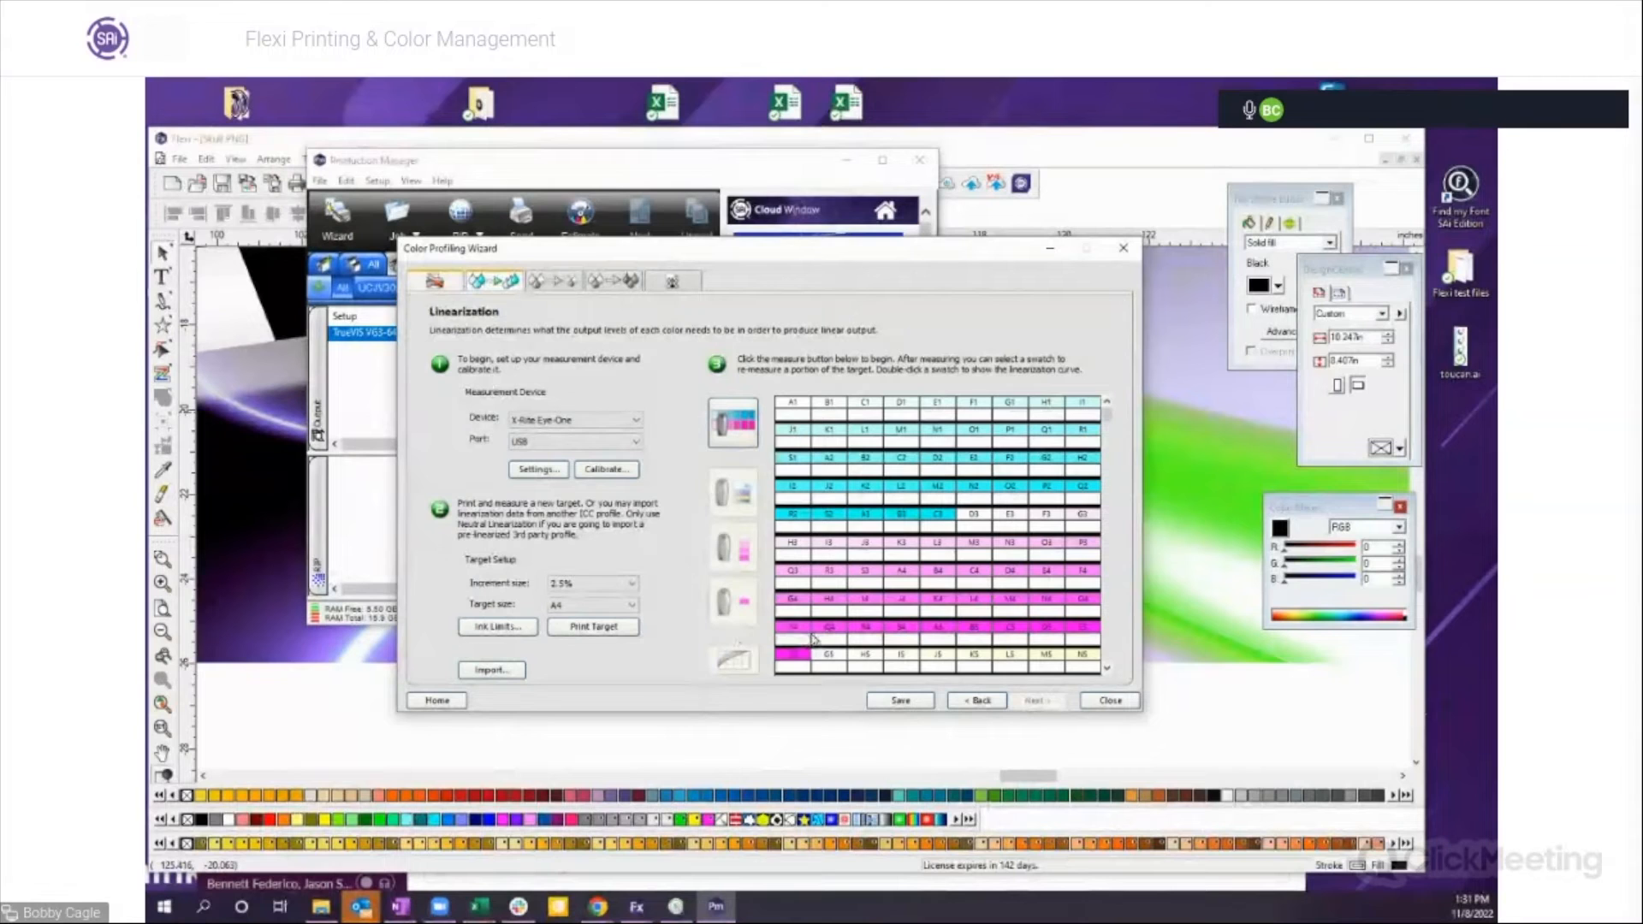
left_click(1111, 702)
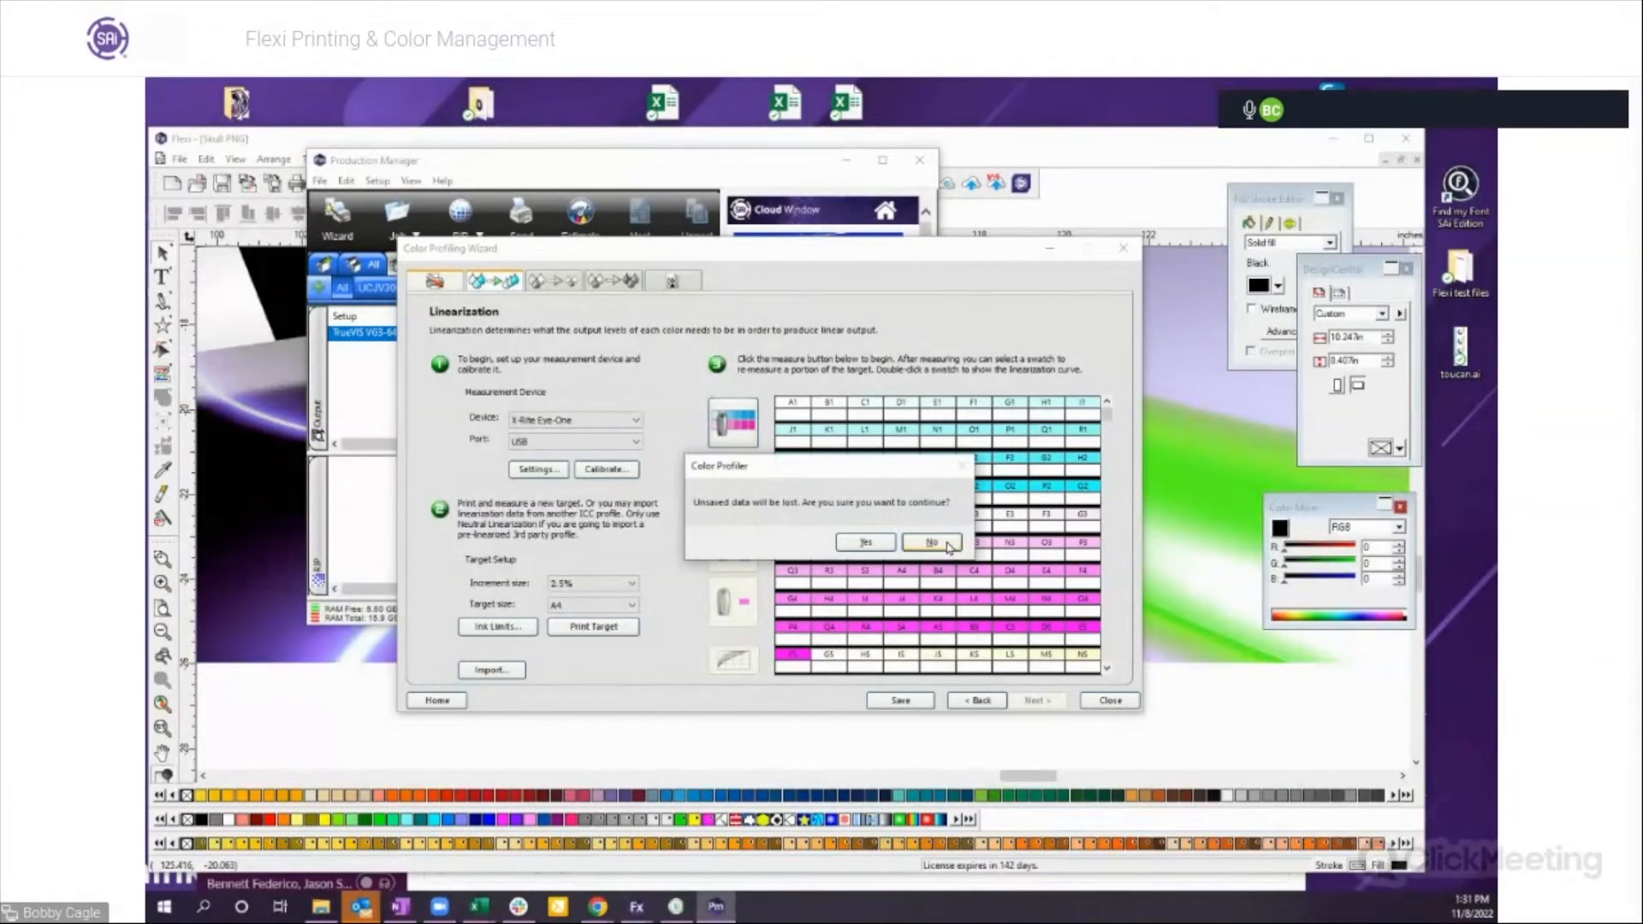
left_click(933, 543)
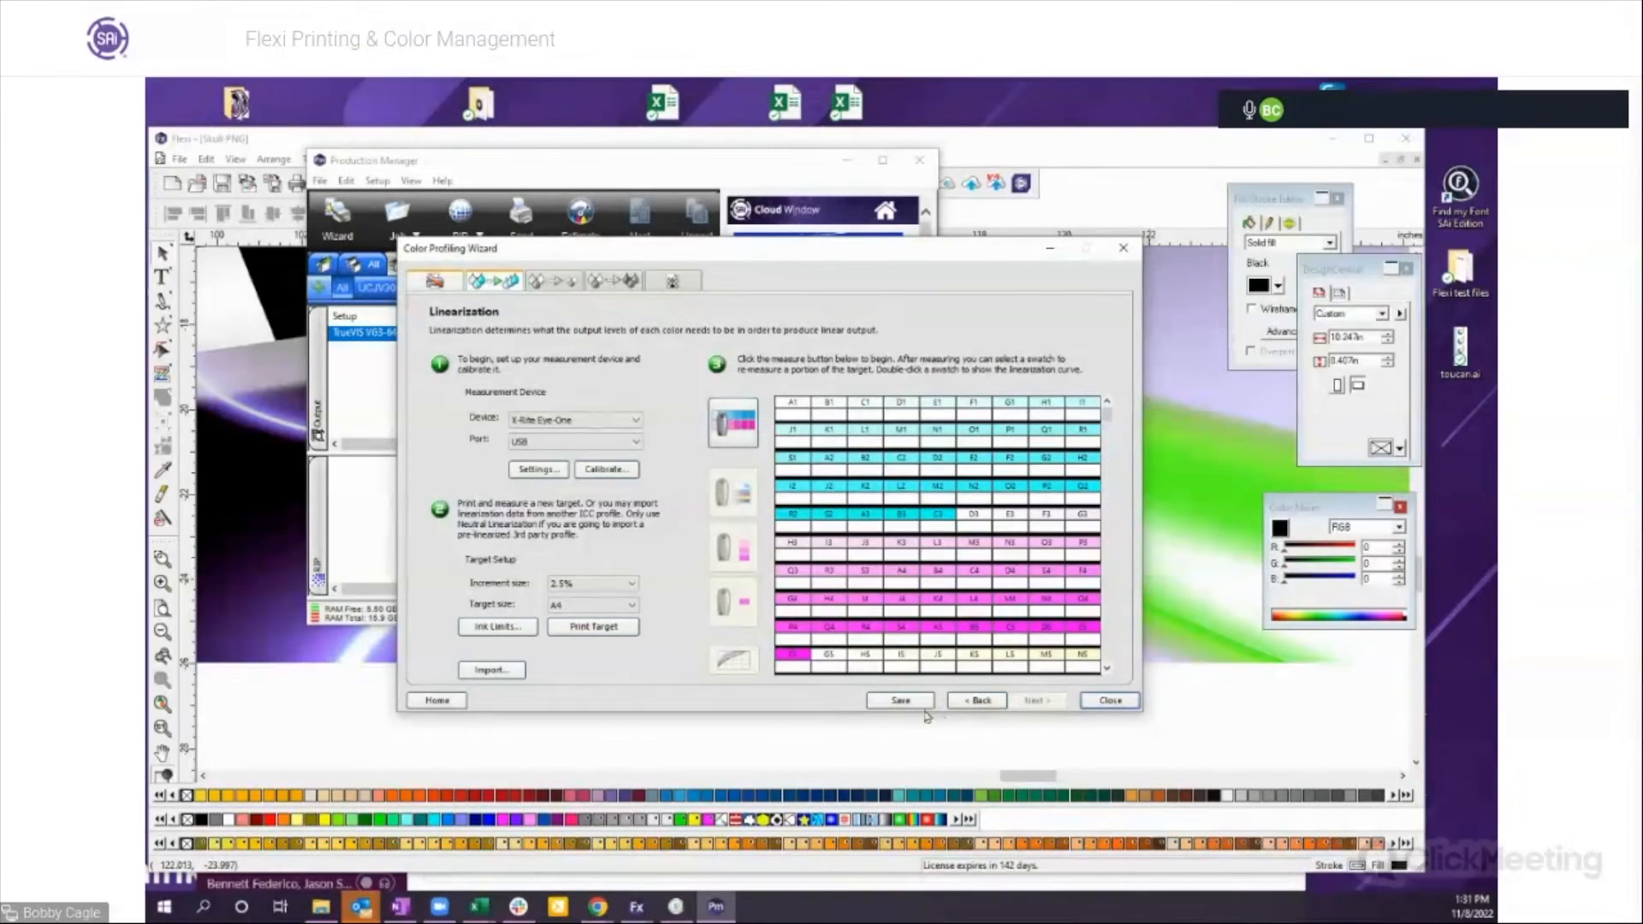
left_click(1118, 701)
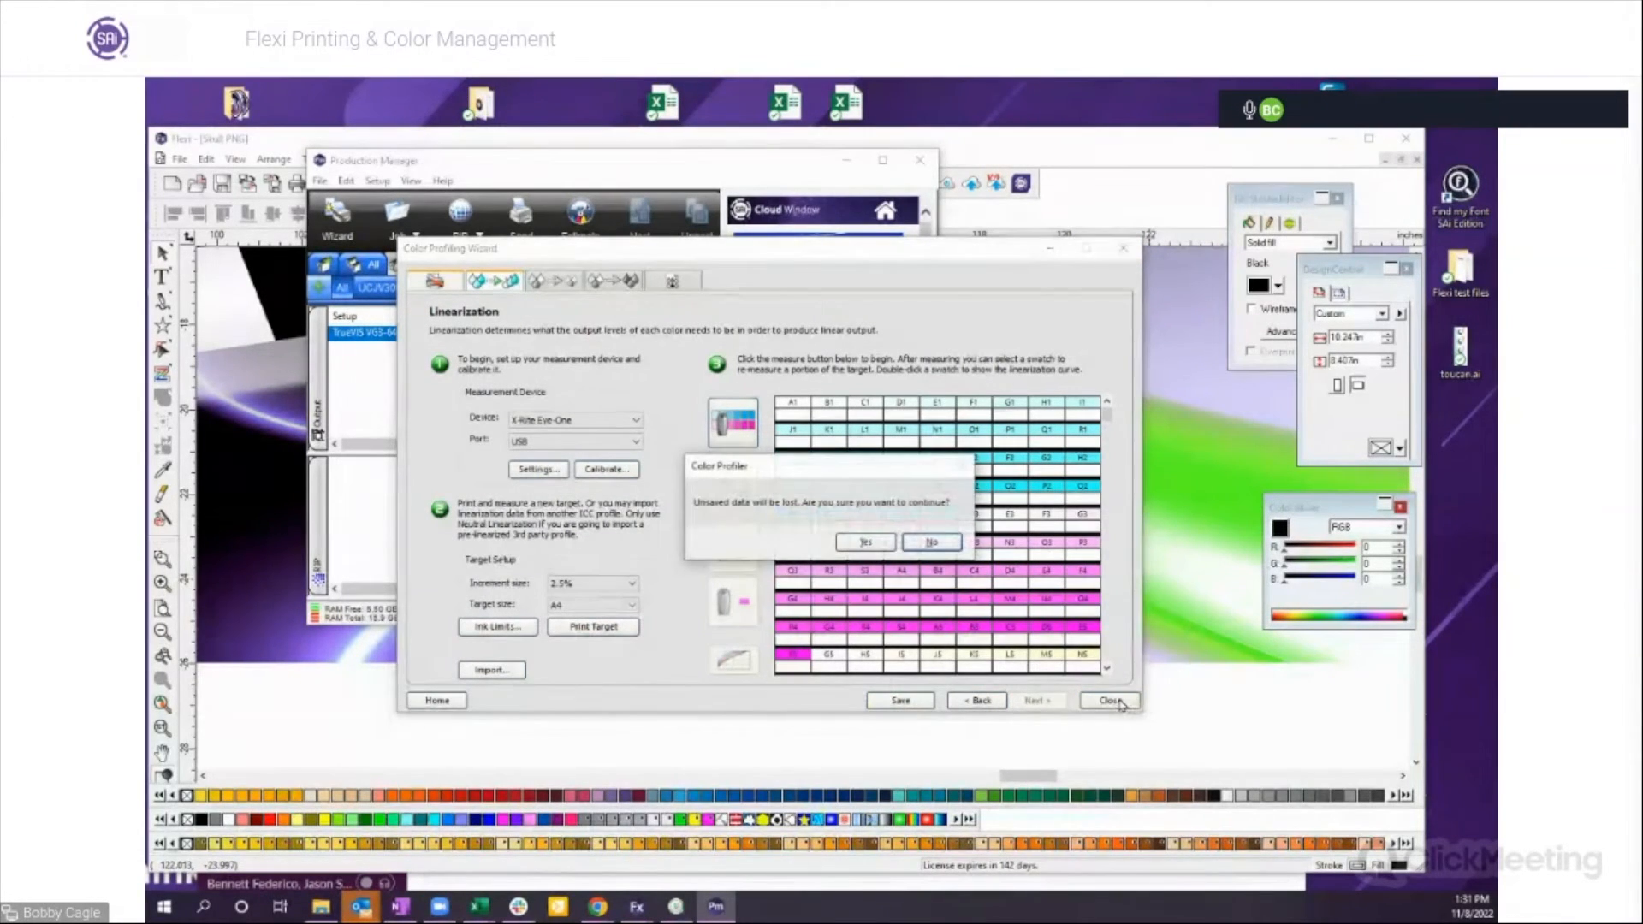
left_click(865, 542)
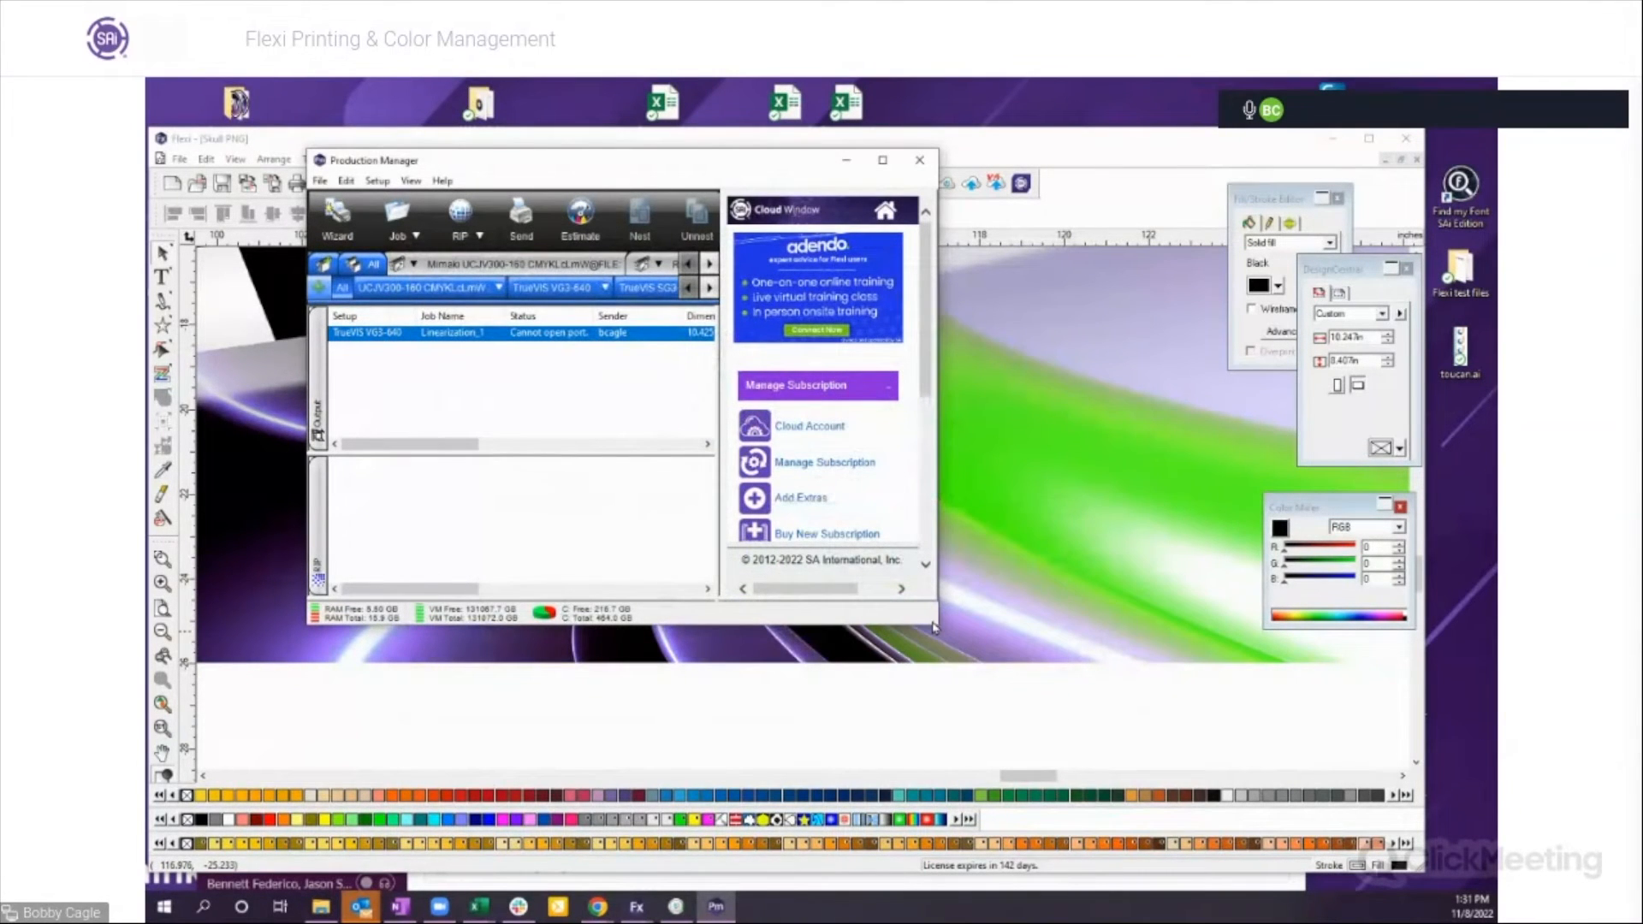
Step: Enlarge the Production Manager window and open the color correction settings in the TrueVIS VG3-640 default job properties
left_click_drag(935, 627, 1212, 729)
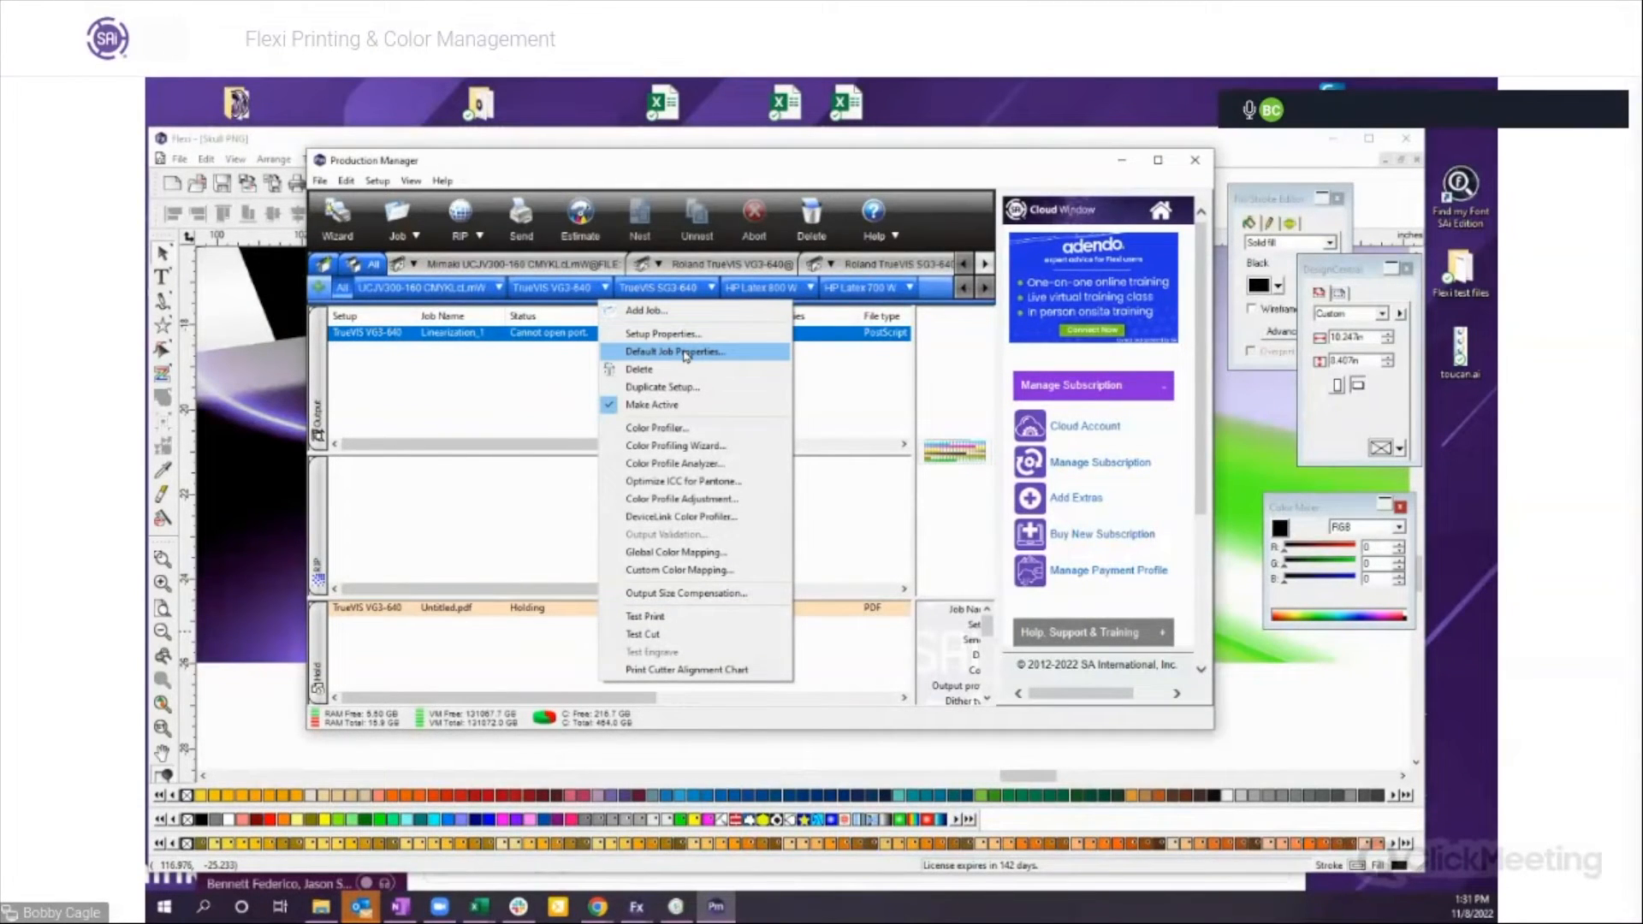
left_click(686, 352)
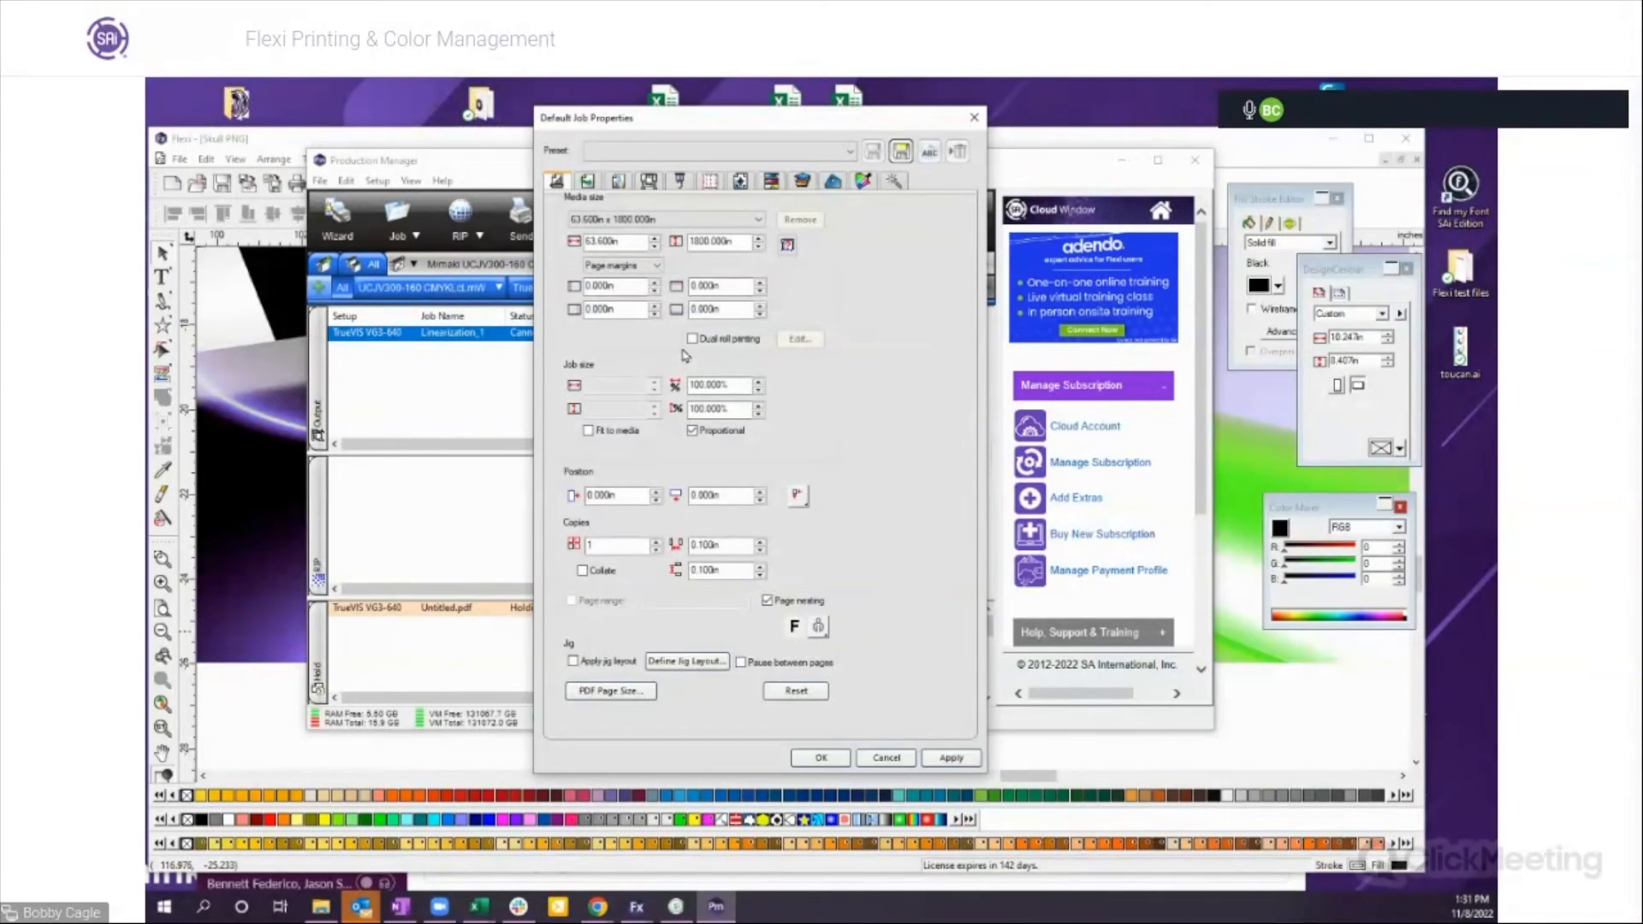
left_click(619, 181)
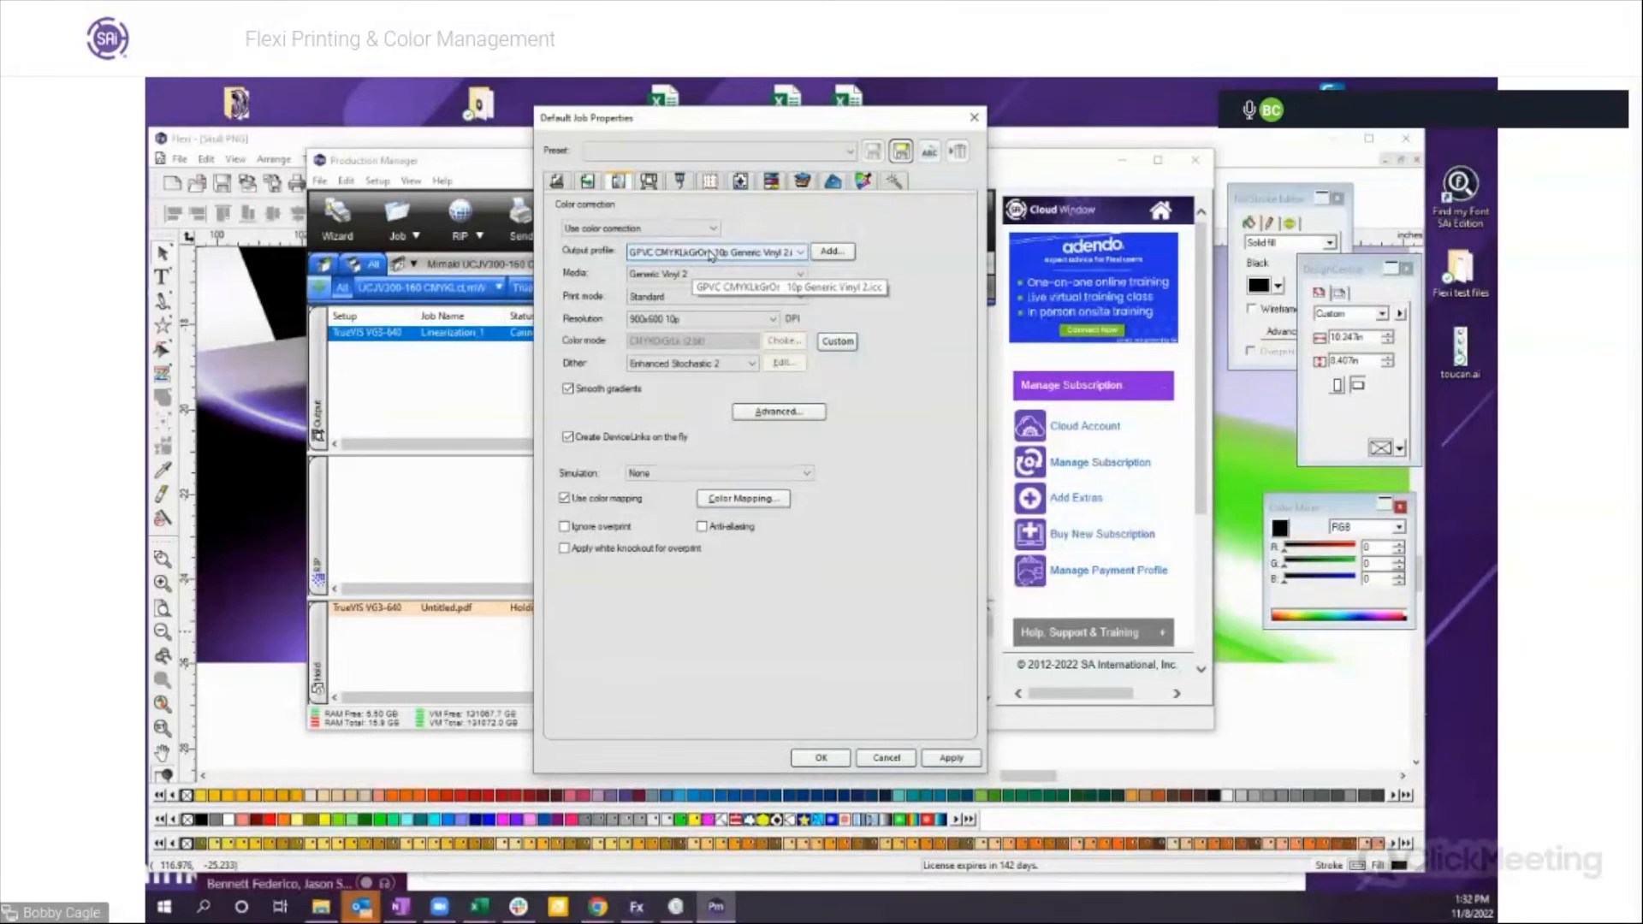
Step: Open the custom spot color mapping, view the form for adding a new color, and cancel that entry
left_click(758, 505)
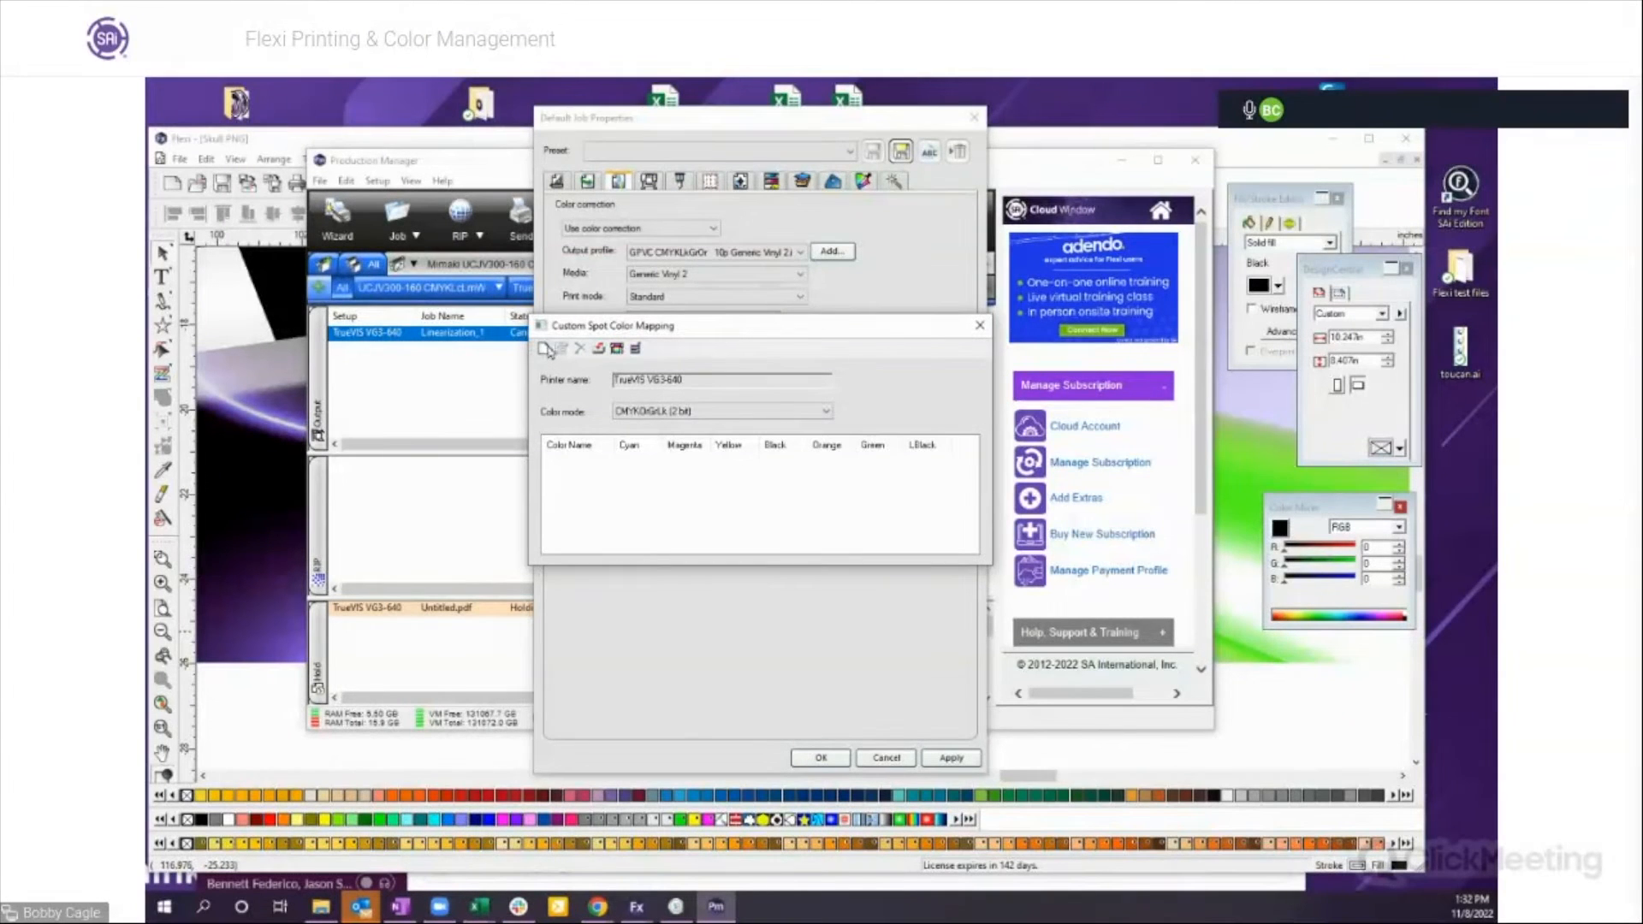
left_click(544, 349)
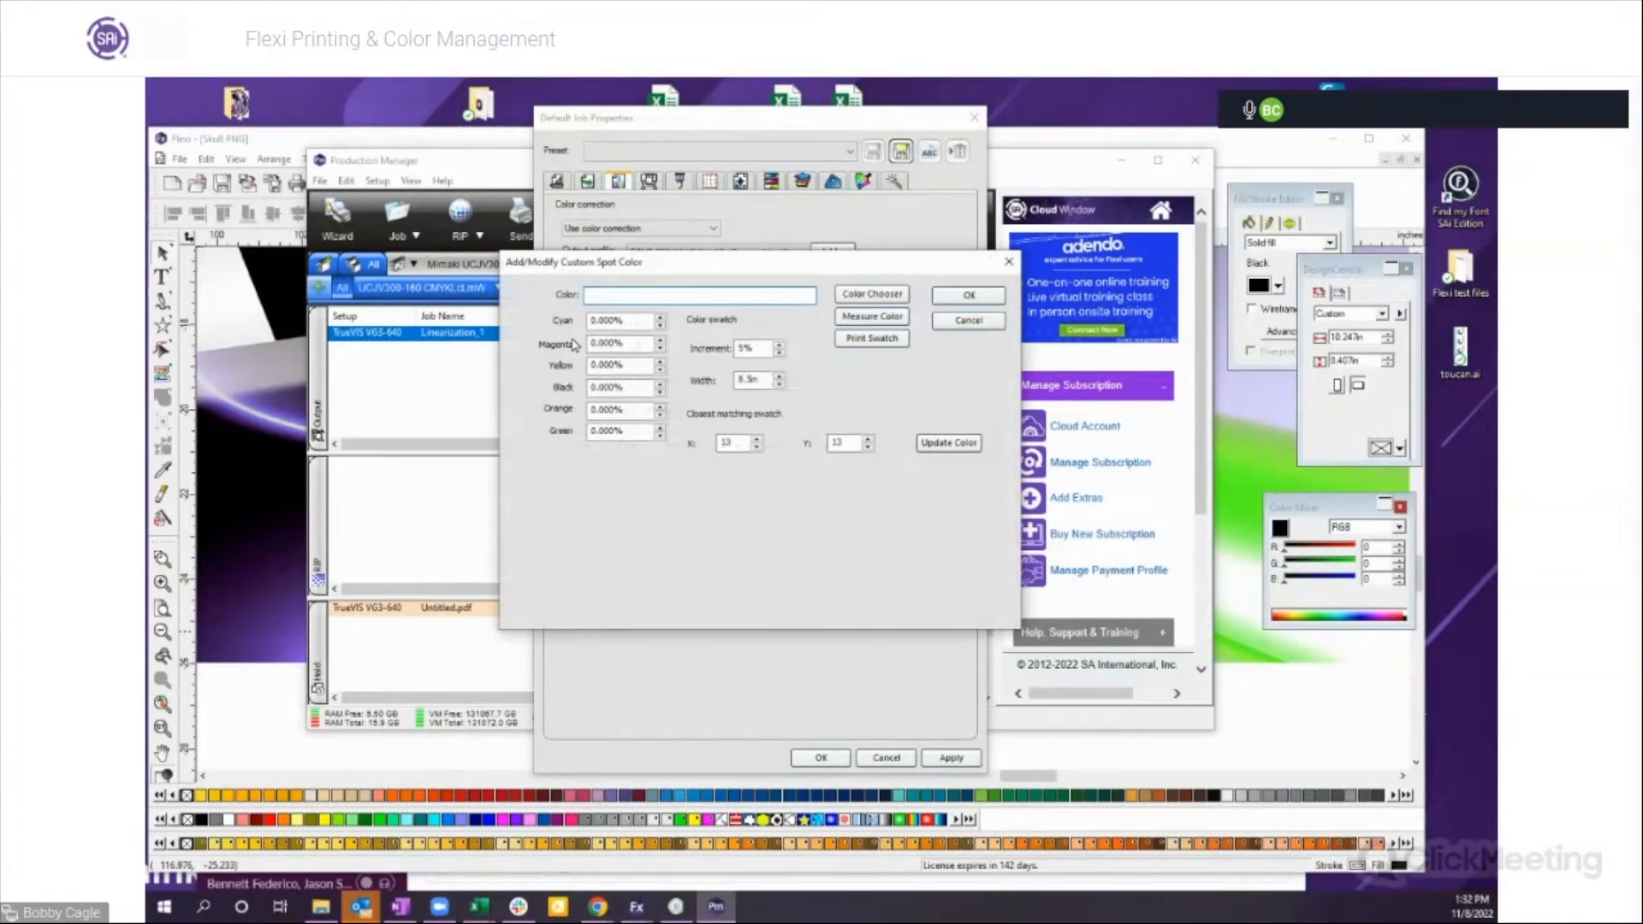
left_click(952, 322)
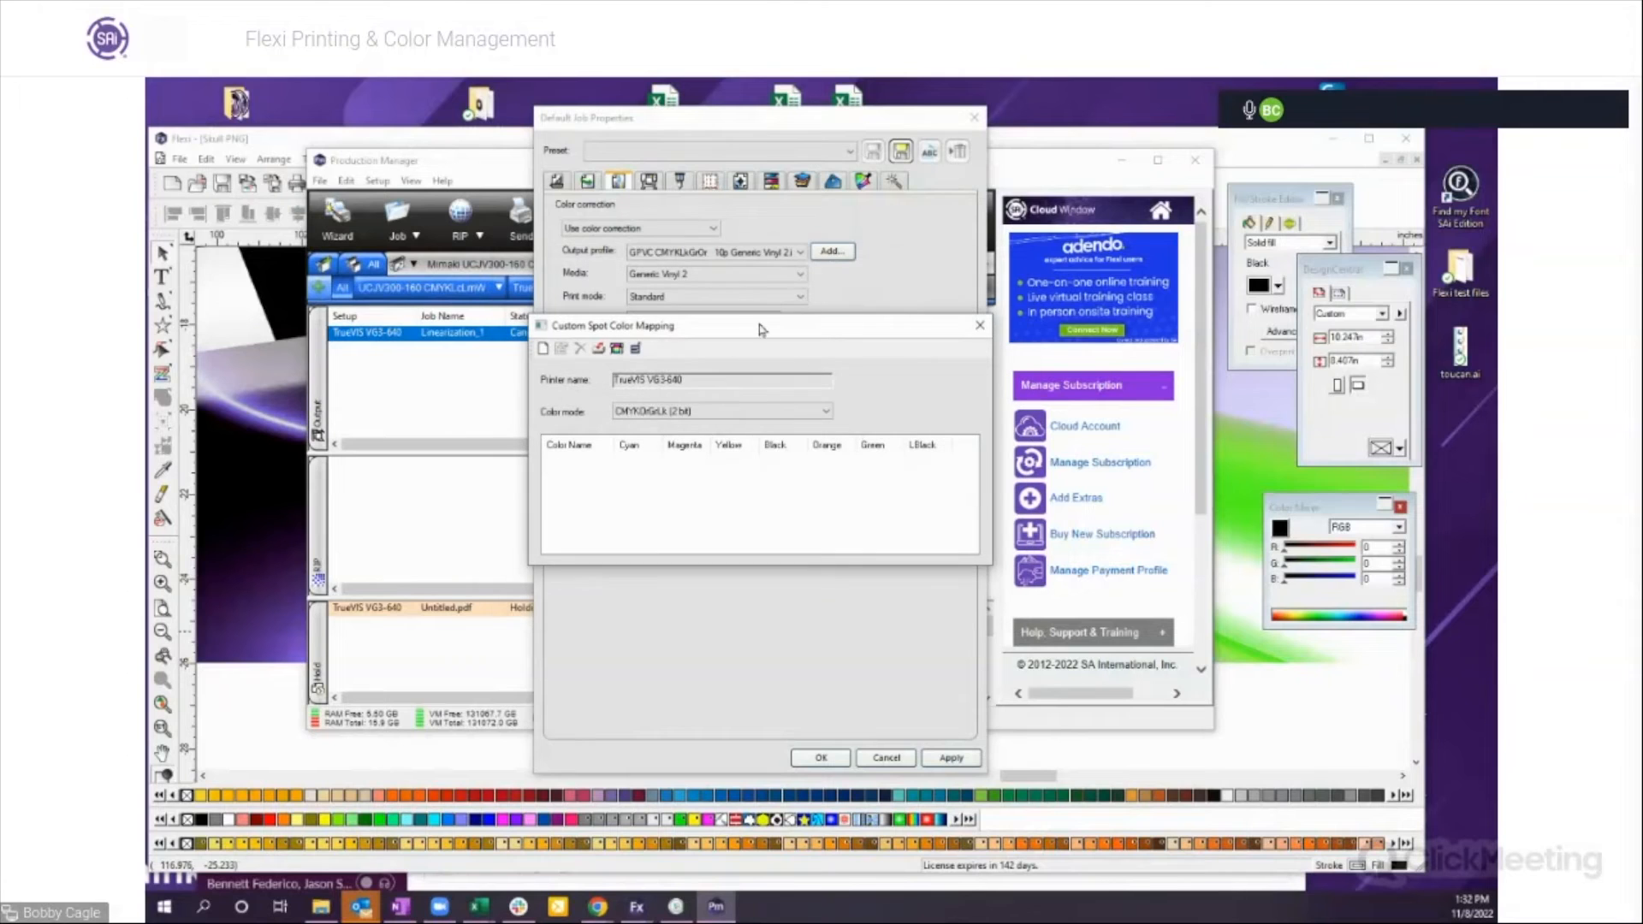
Step: Import the spot color from PANTONE 300C.eps in the Files For Color Mgmt Webinar folder into the custom mapping
left_click(599, 351)
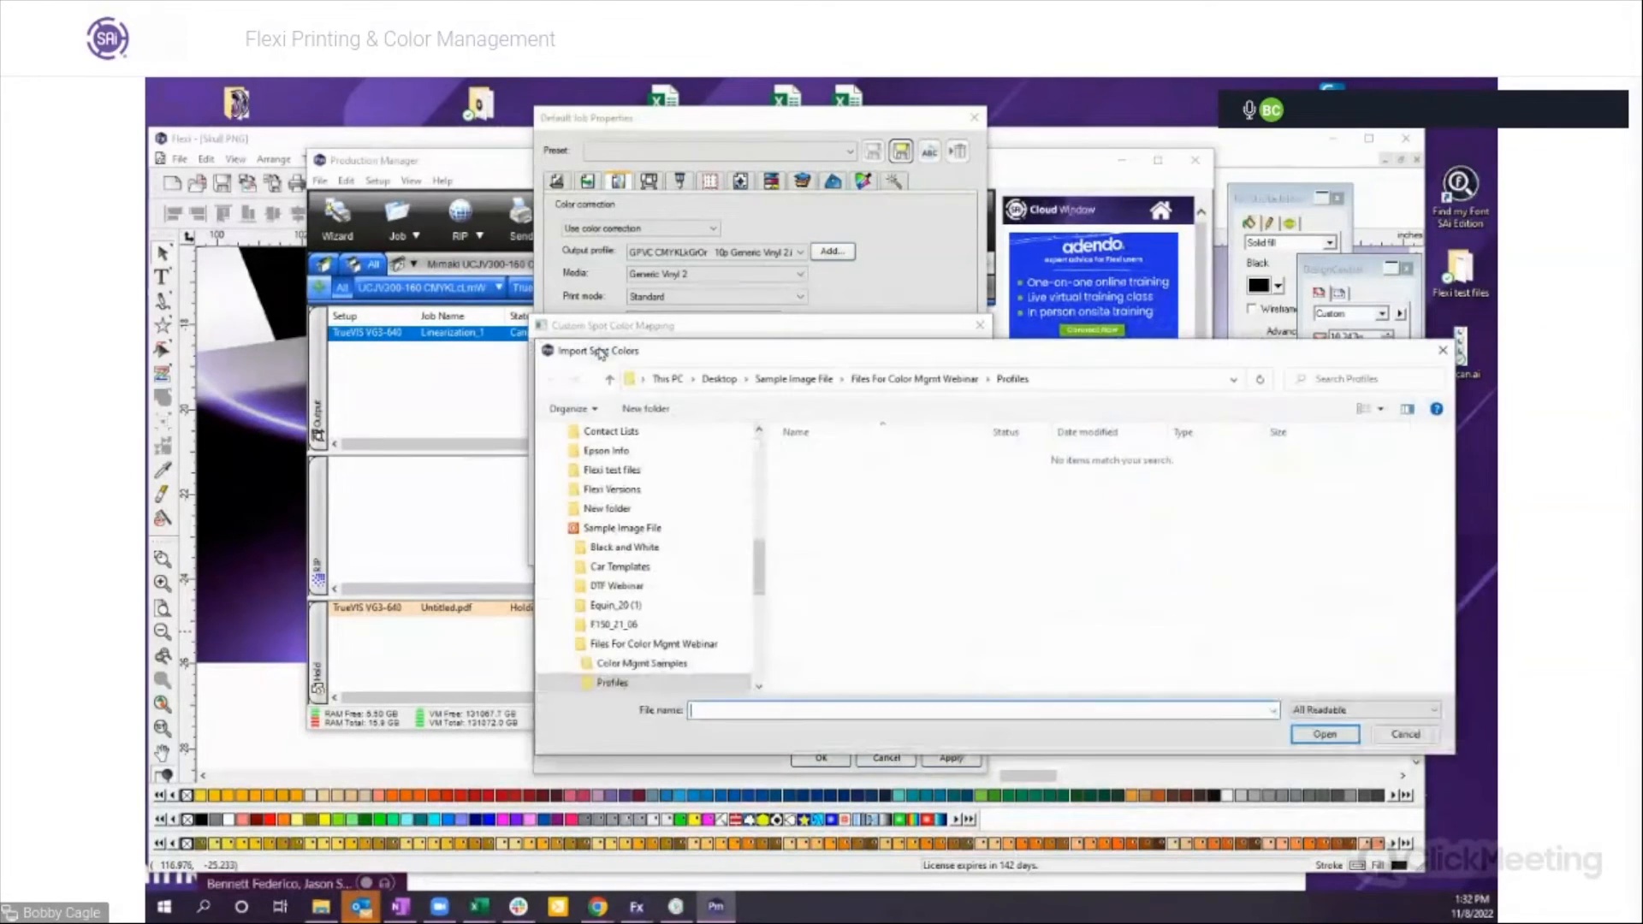
left_click(622, 529)
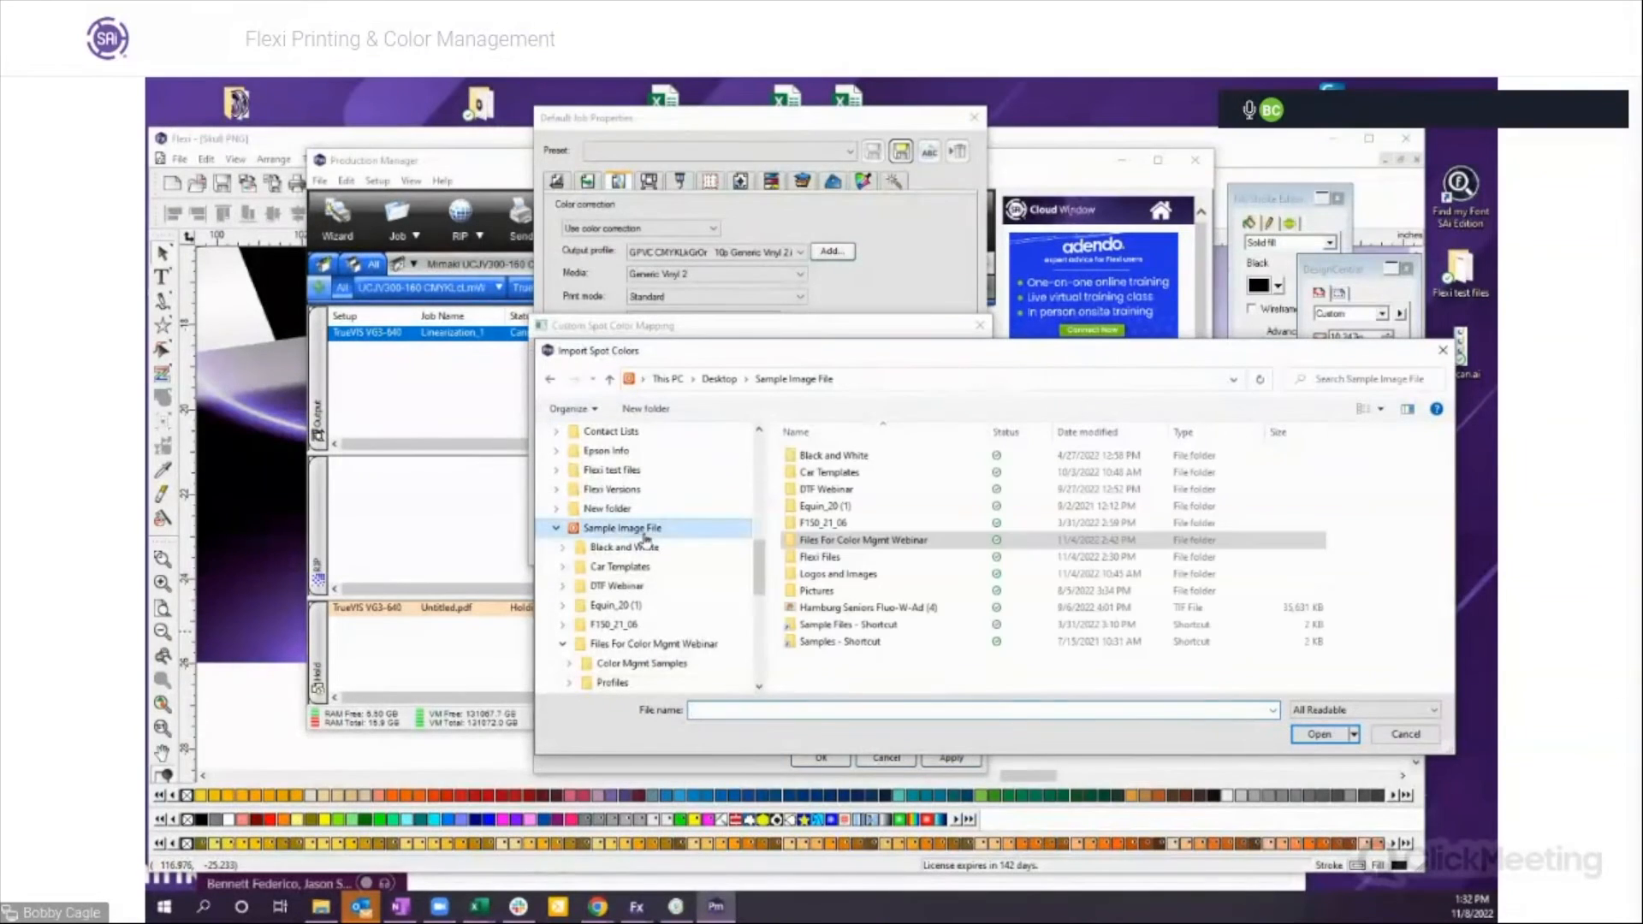
left_click(673, 652)
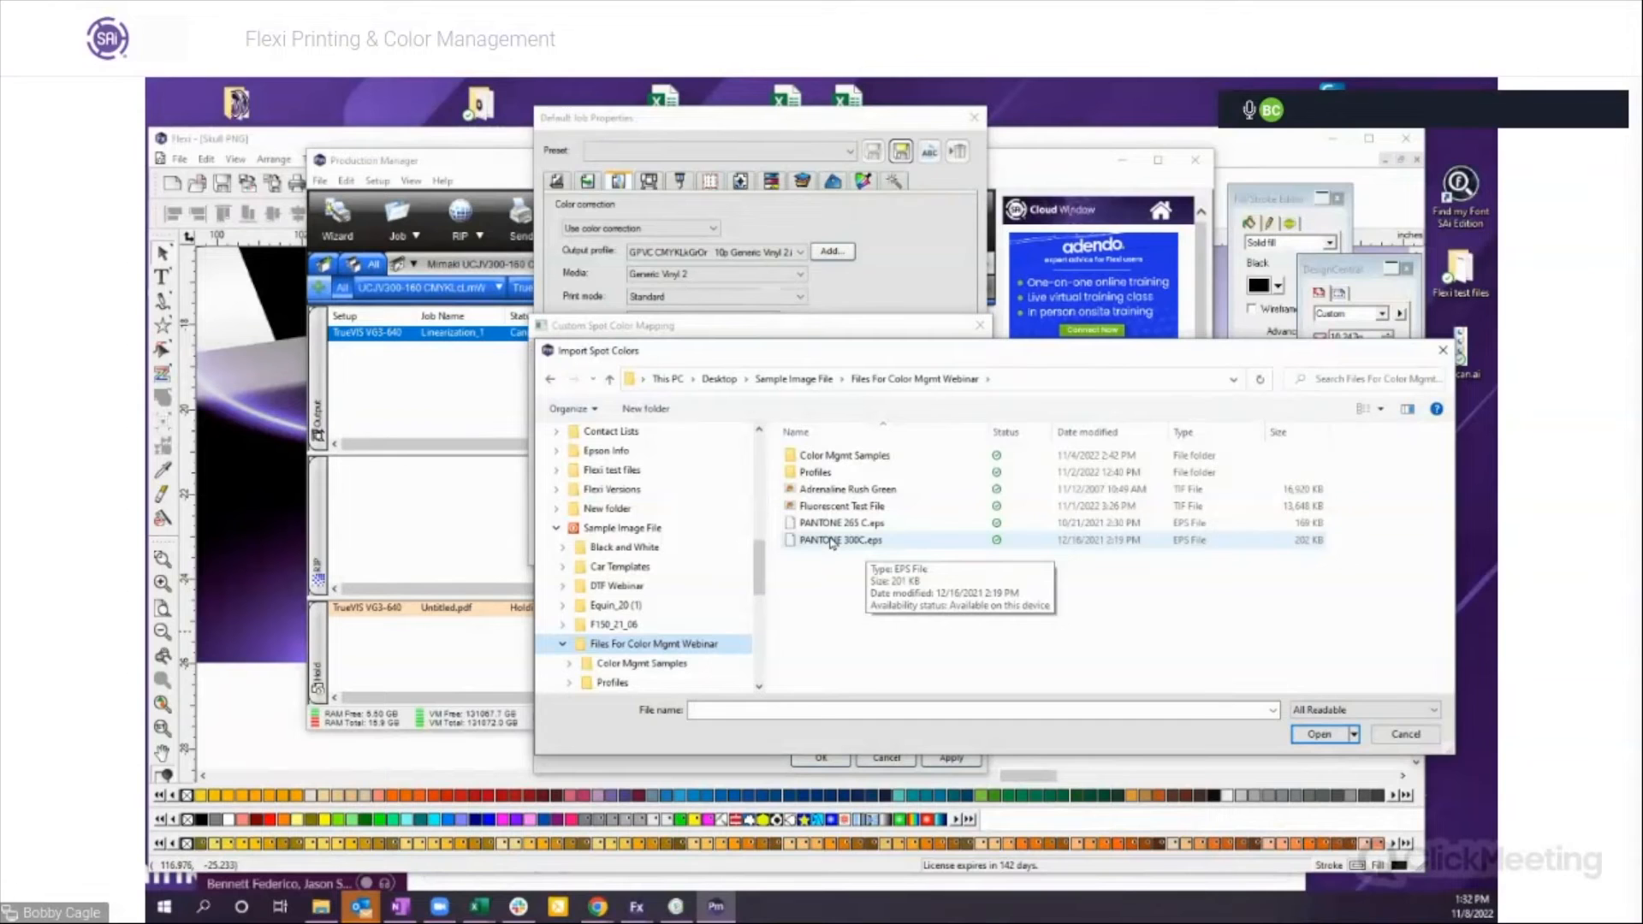
double_click(832, 541)
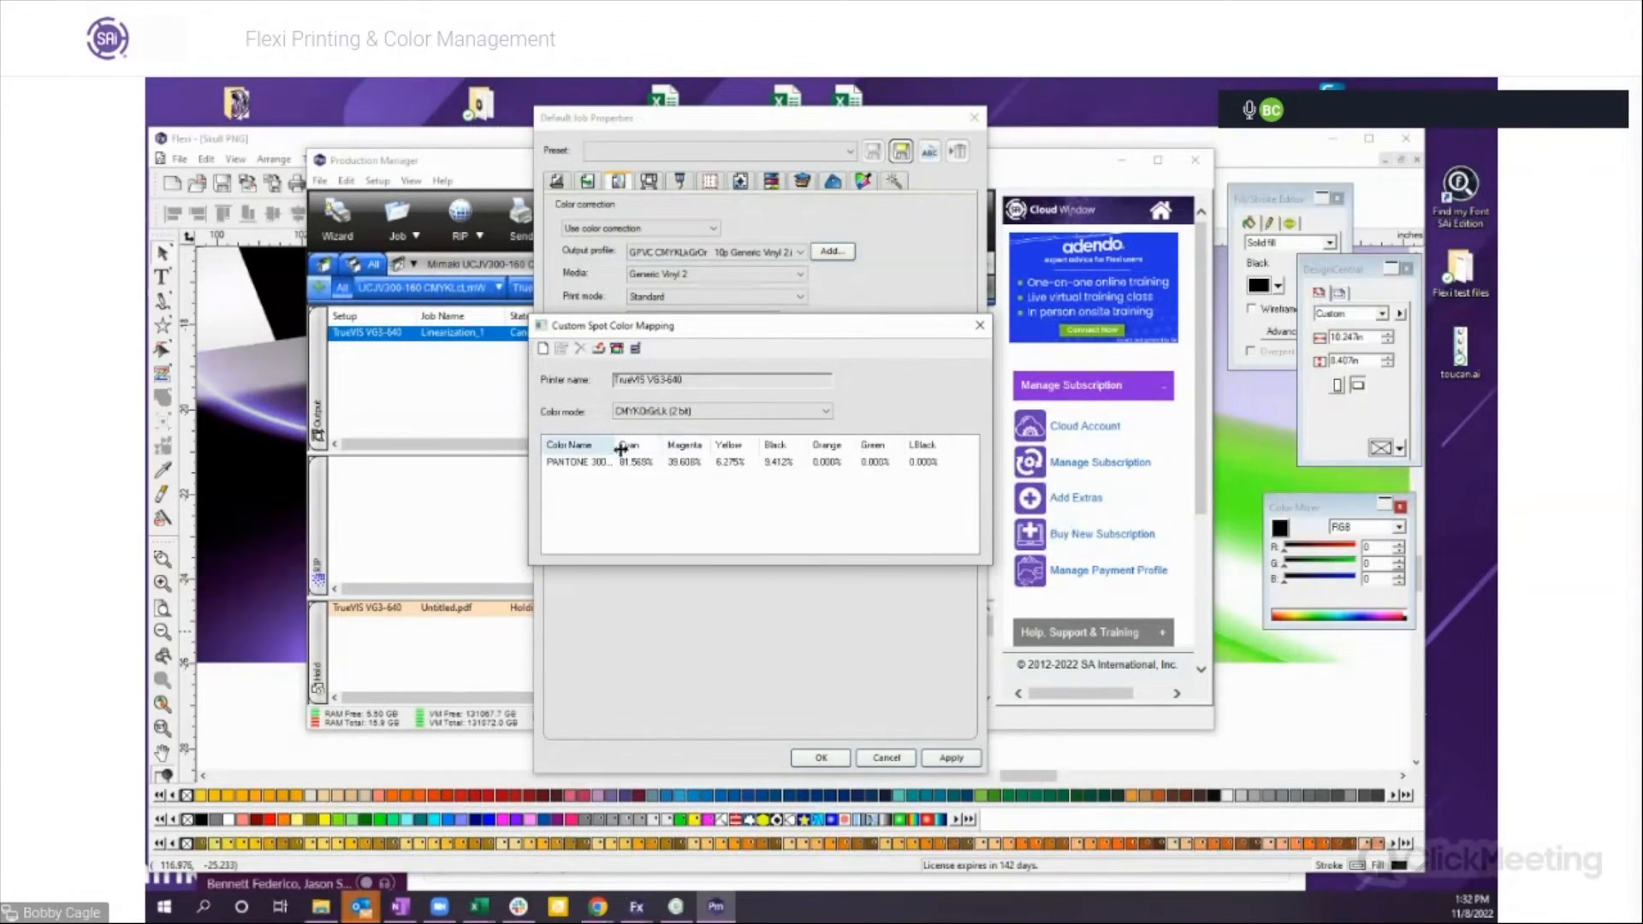
Step: Print a color swatch chart for the PANTONE 300 C mapping using the Times-Roman font, and close the mapping and default job properties
double_click(578, 463)
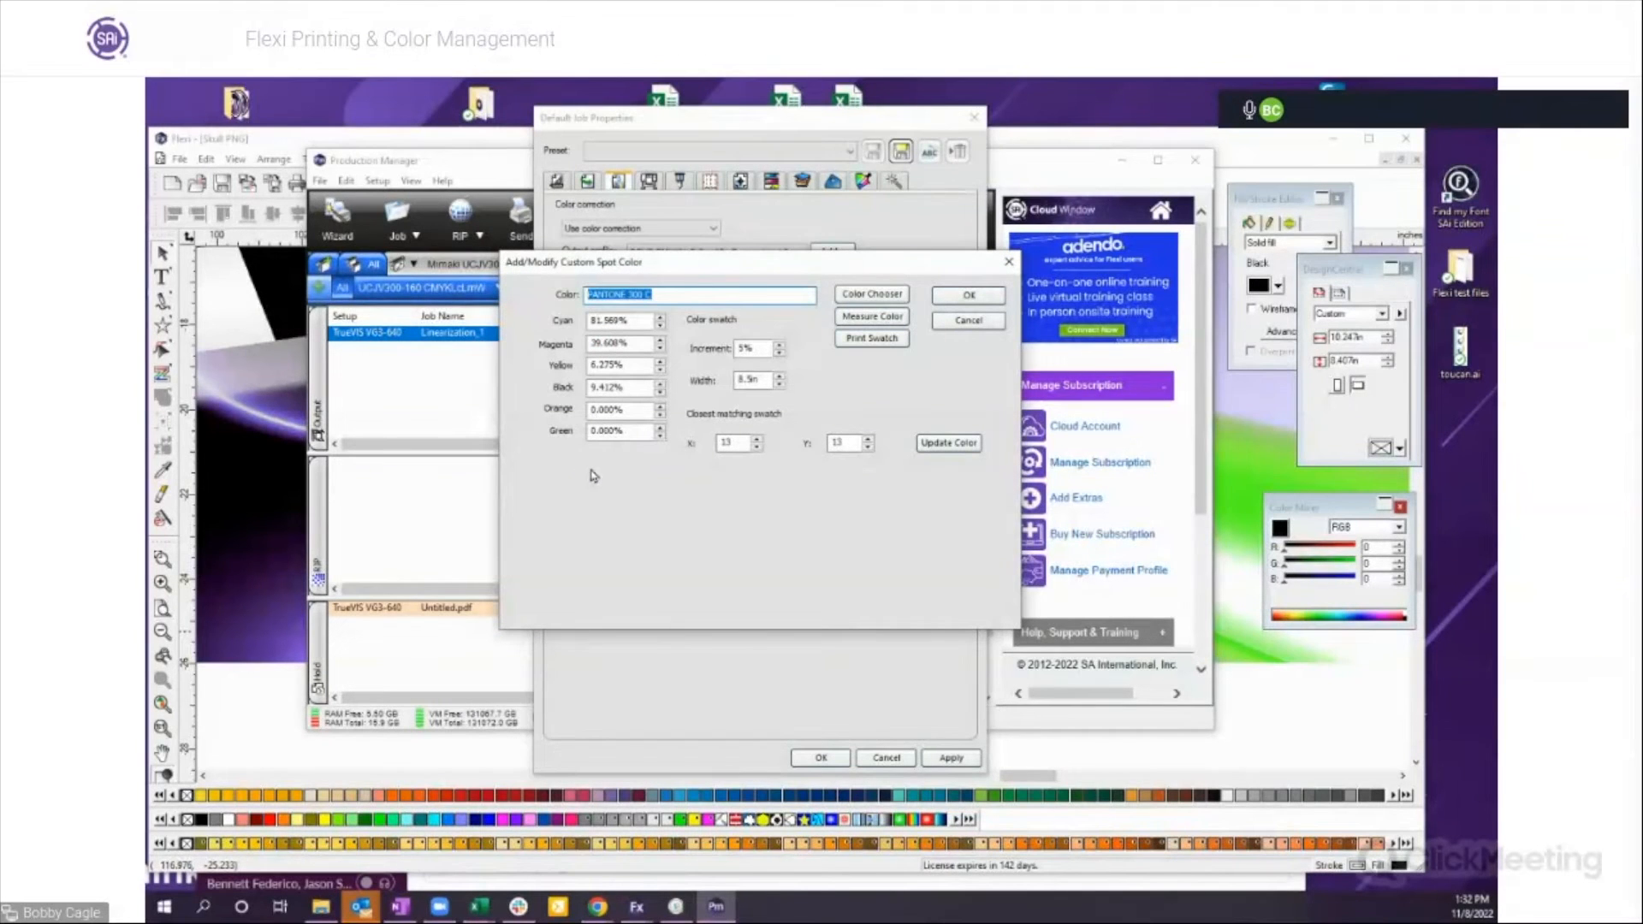
left_click_drag(726, 269, 733, 277)
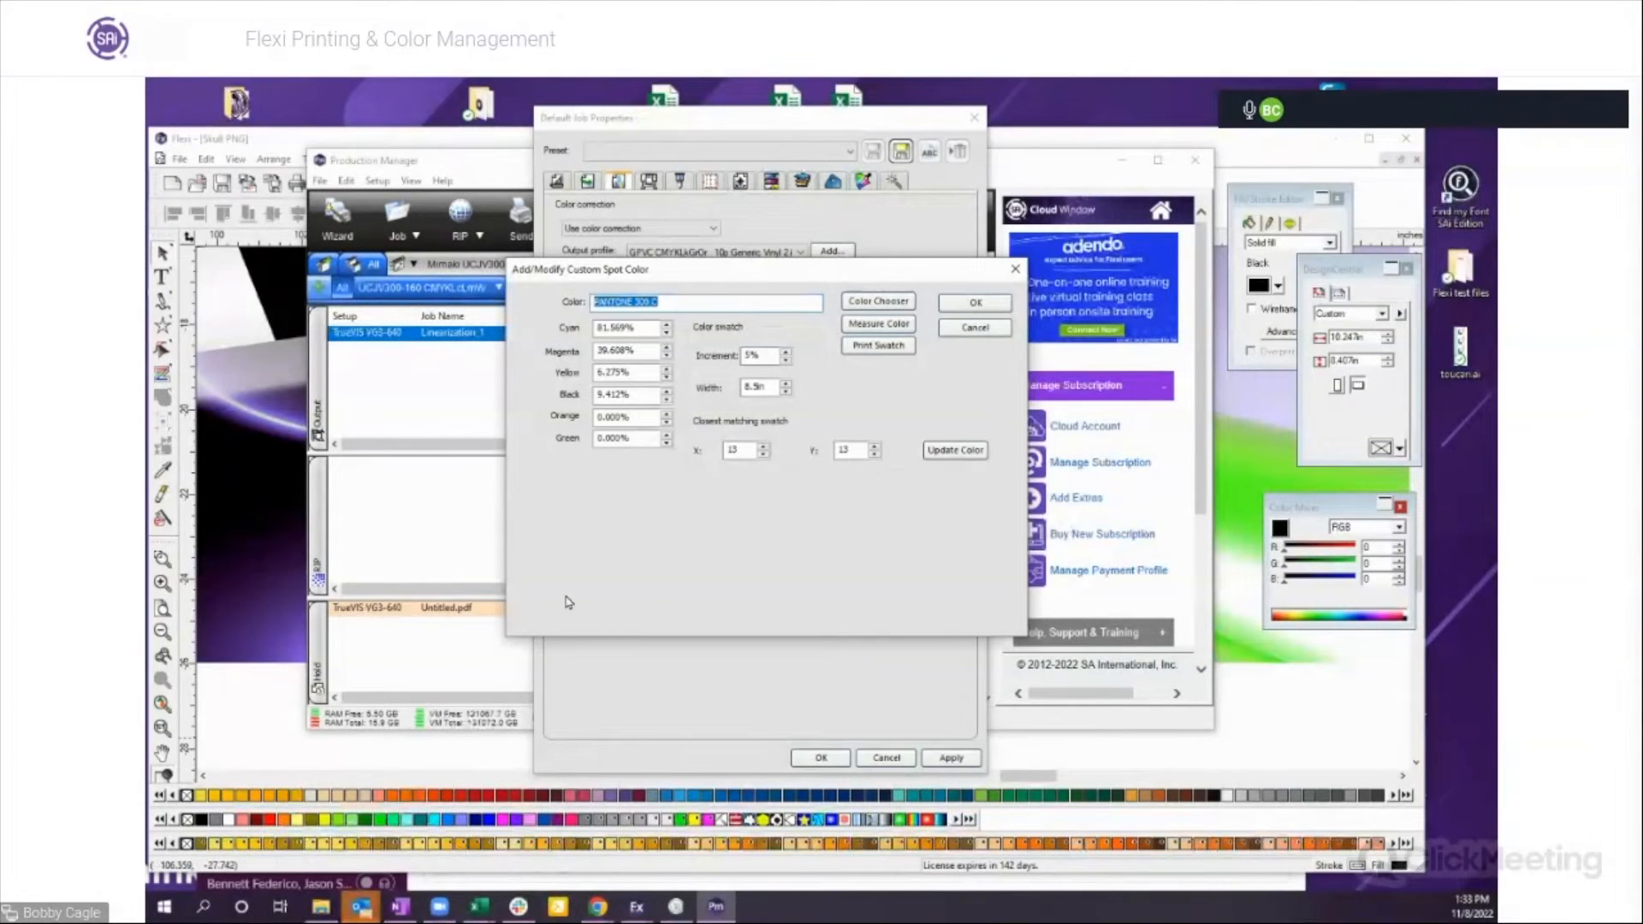
left_click(880, 348)
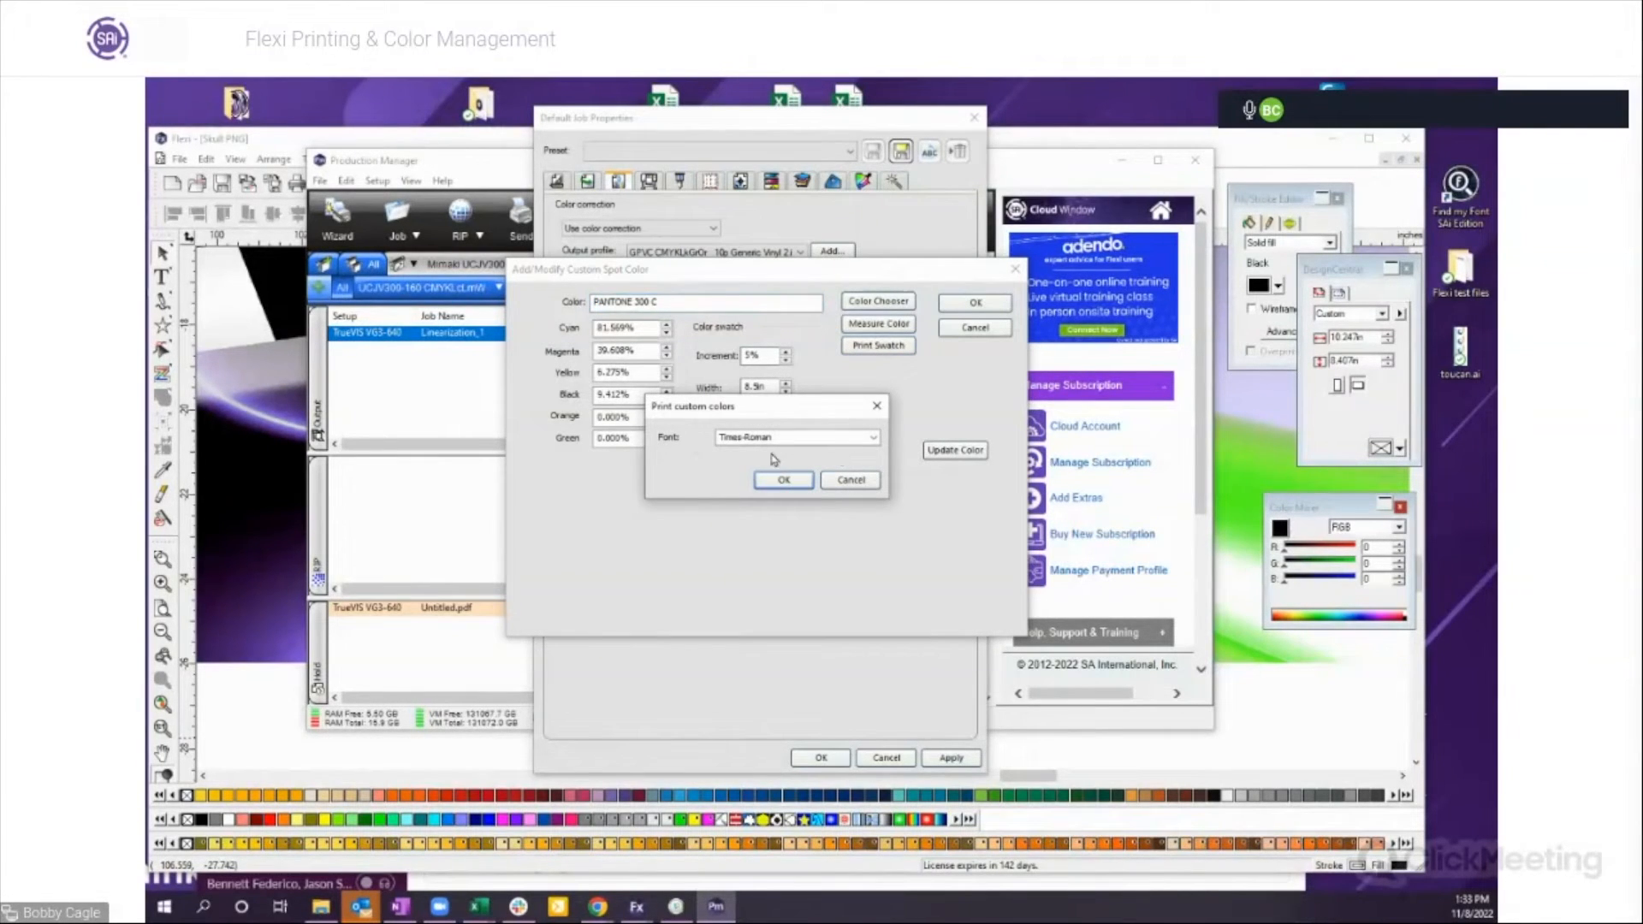
left_click(785, 483)
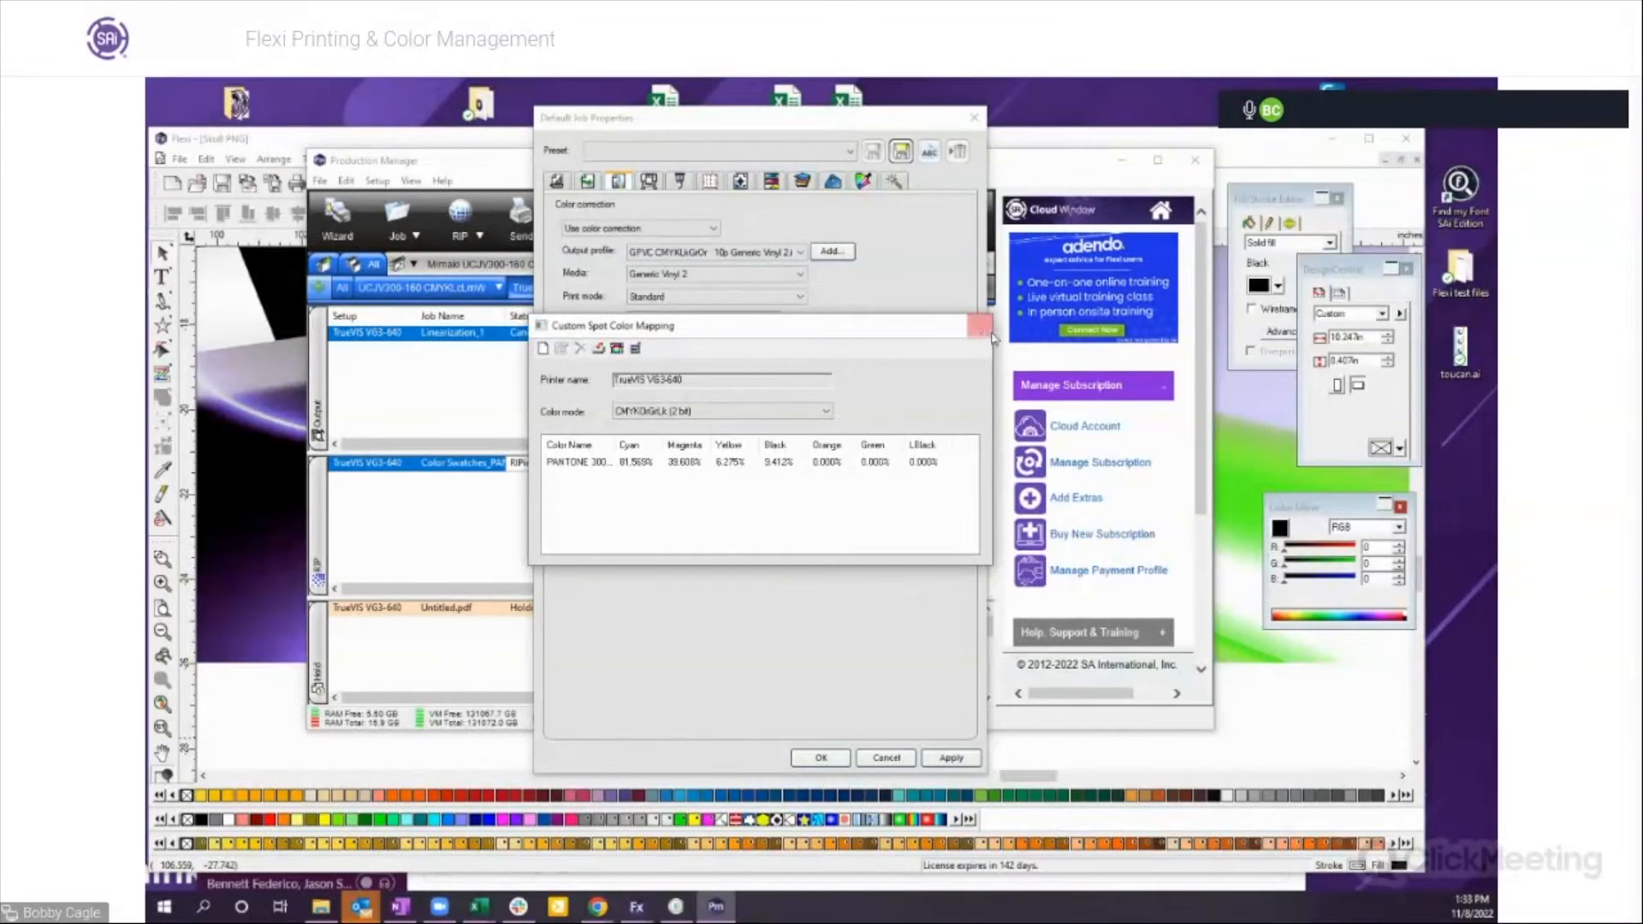
left_click(981, 327)
left_click(887, 758)
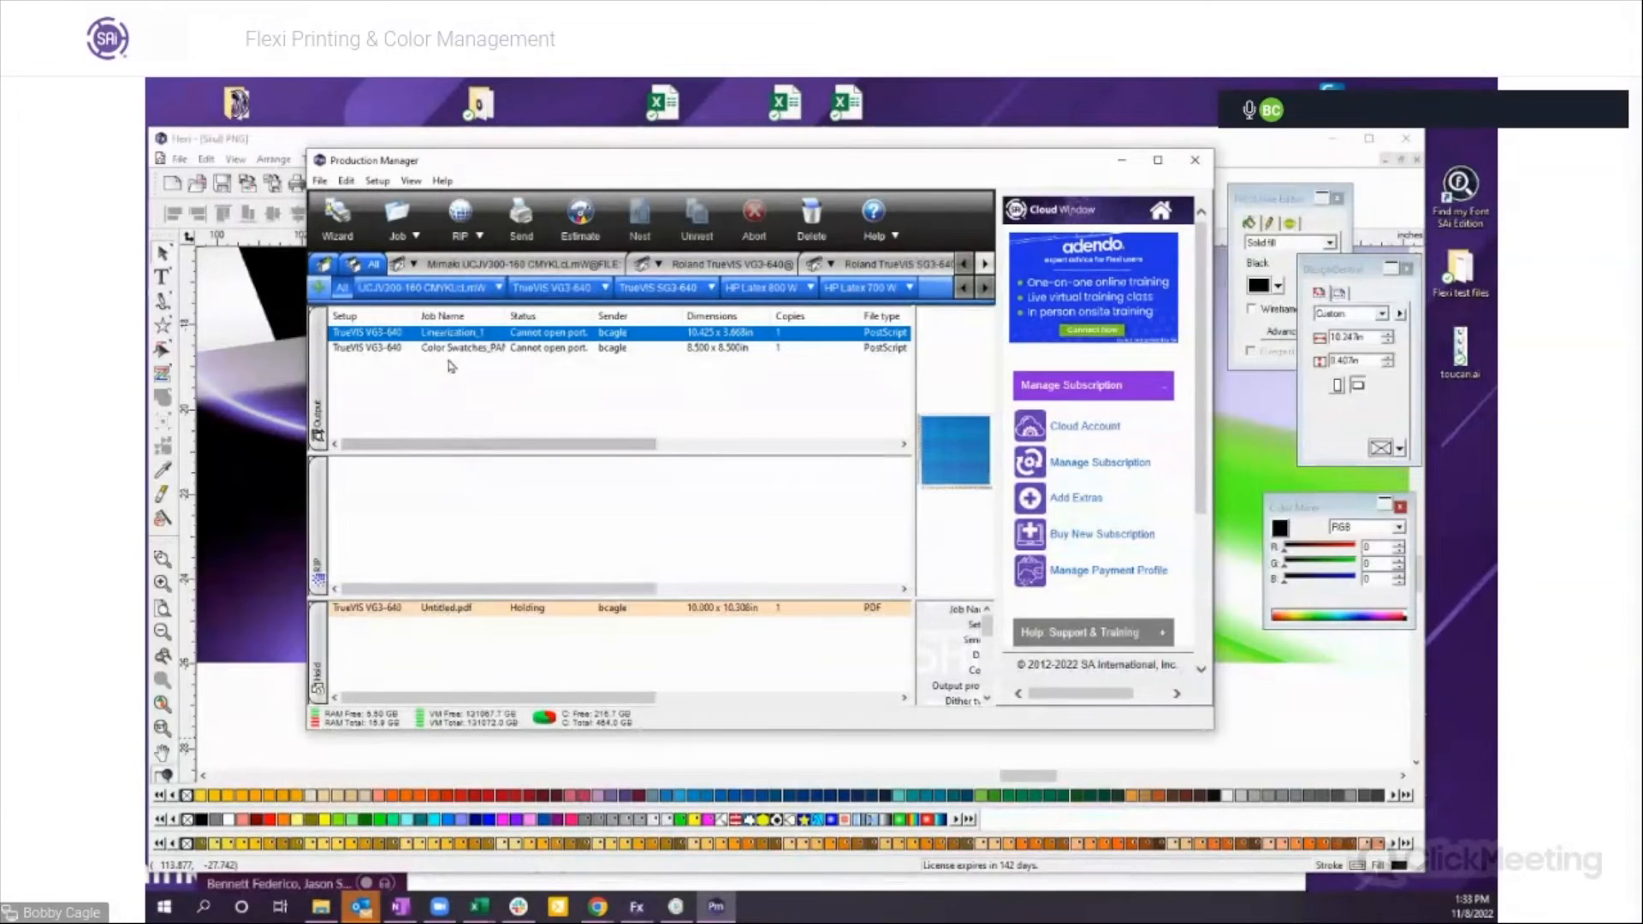
Step: Examine the Color Swatches job's chart up close in its layout preview and close the job properties without saving
left_click(469, 349)
double_click(469, 351)
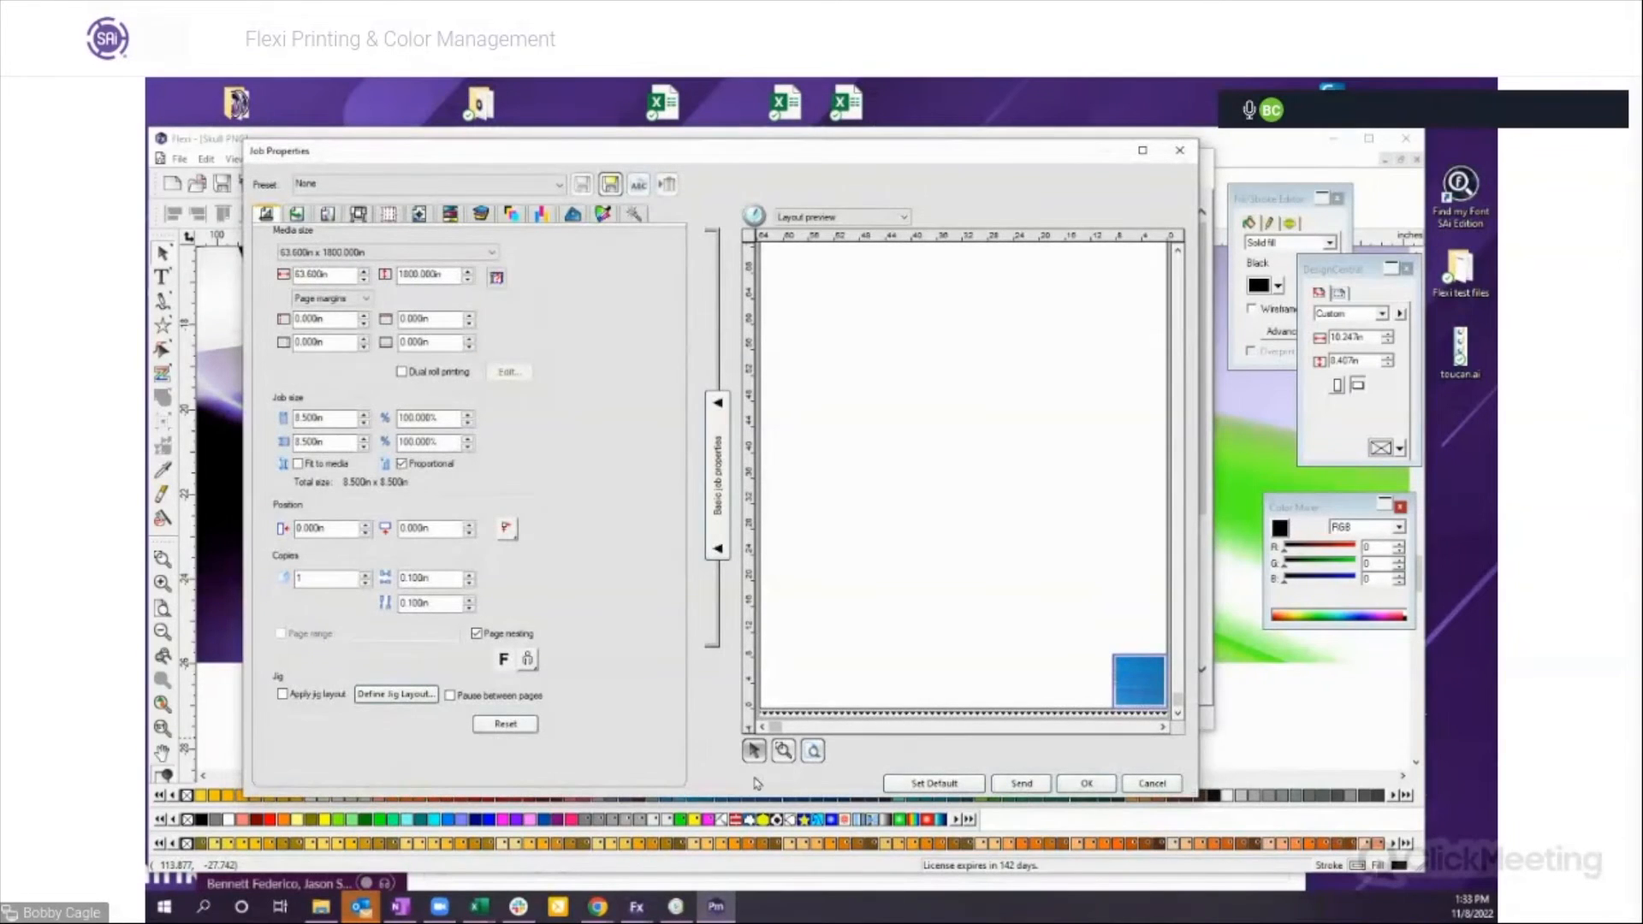
left_click(783, 751)
left_click_drag(1099, 641, 1175, 724)
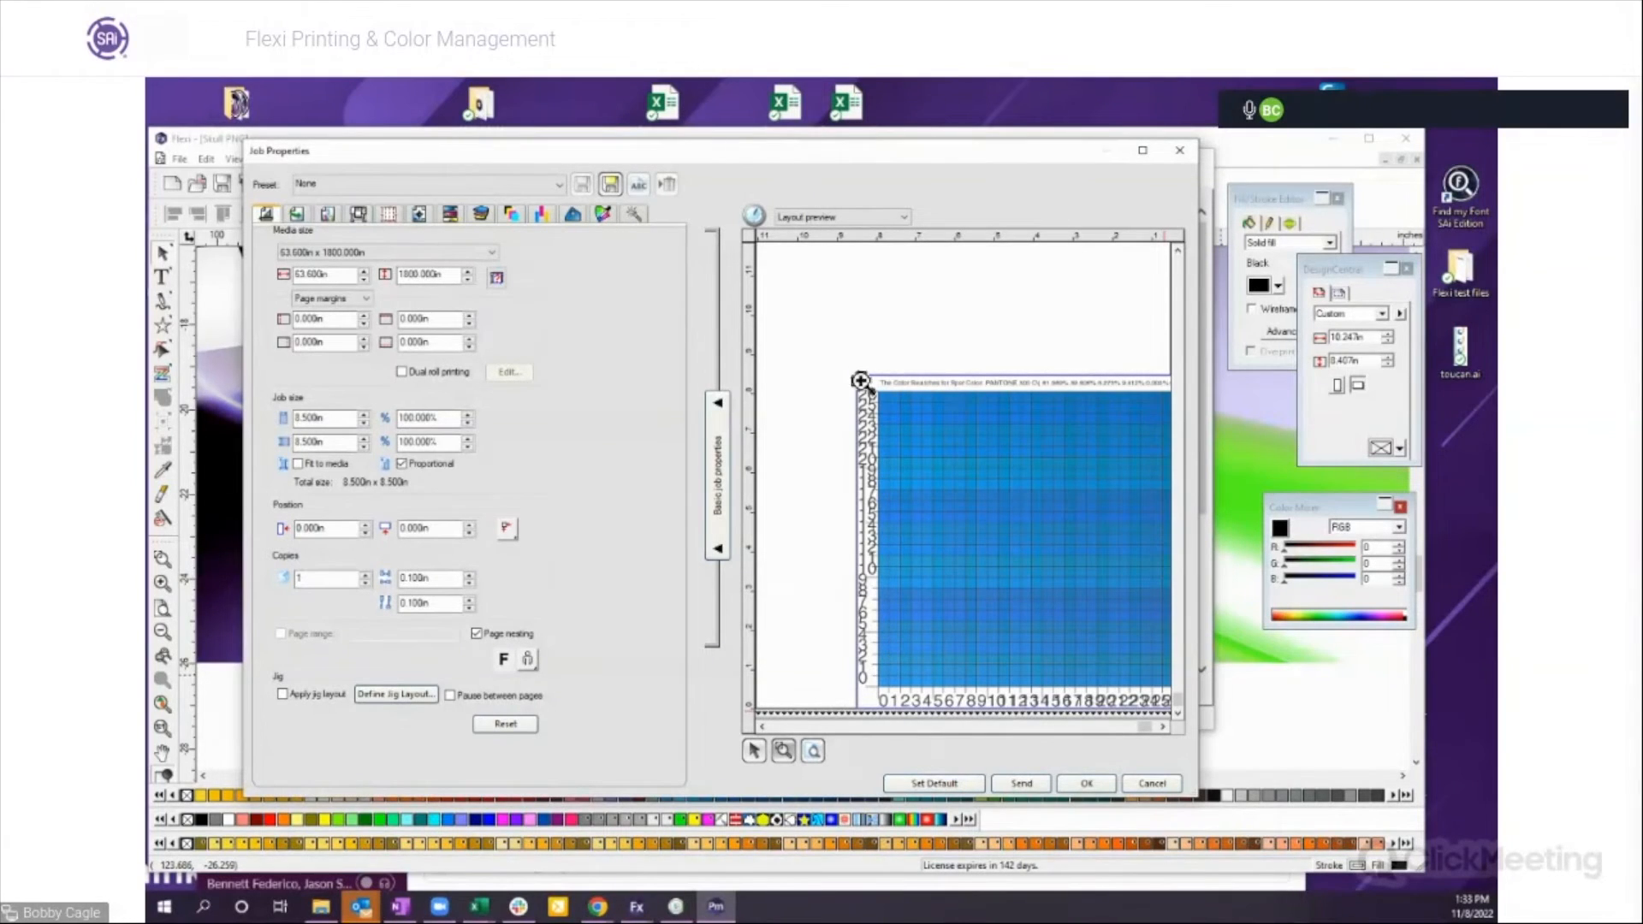
left_click(1040, 541)
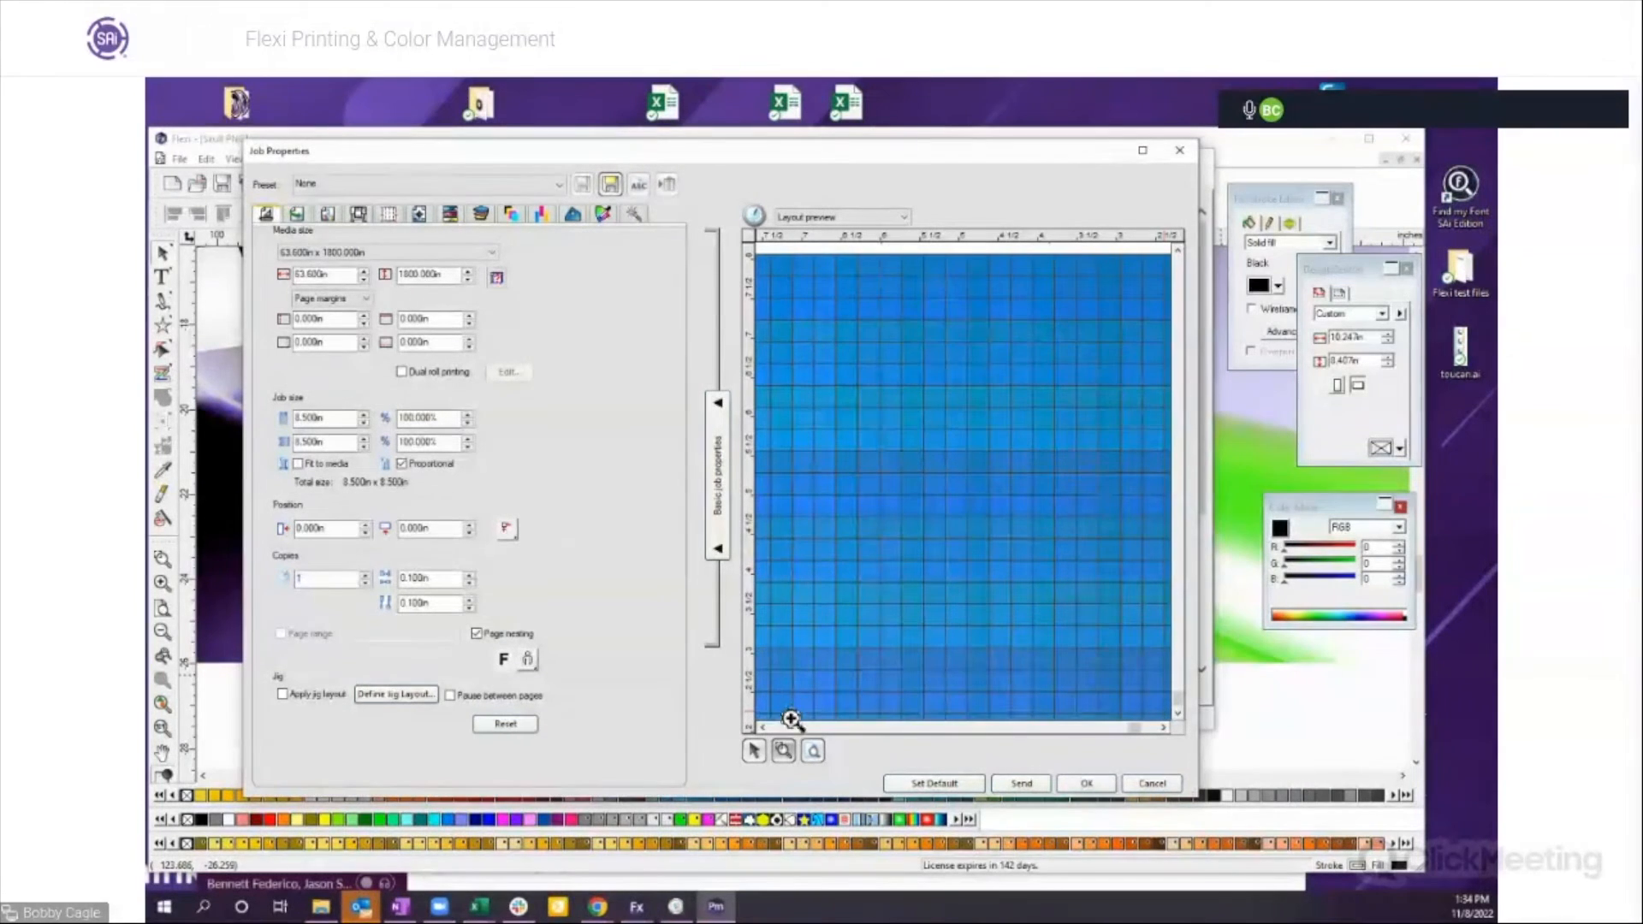
left_click(813, 751)
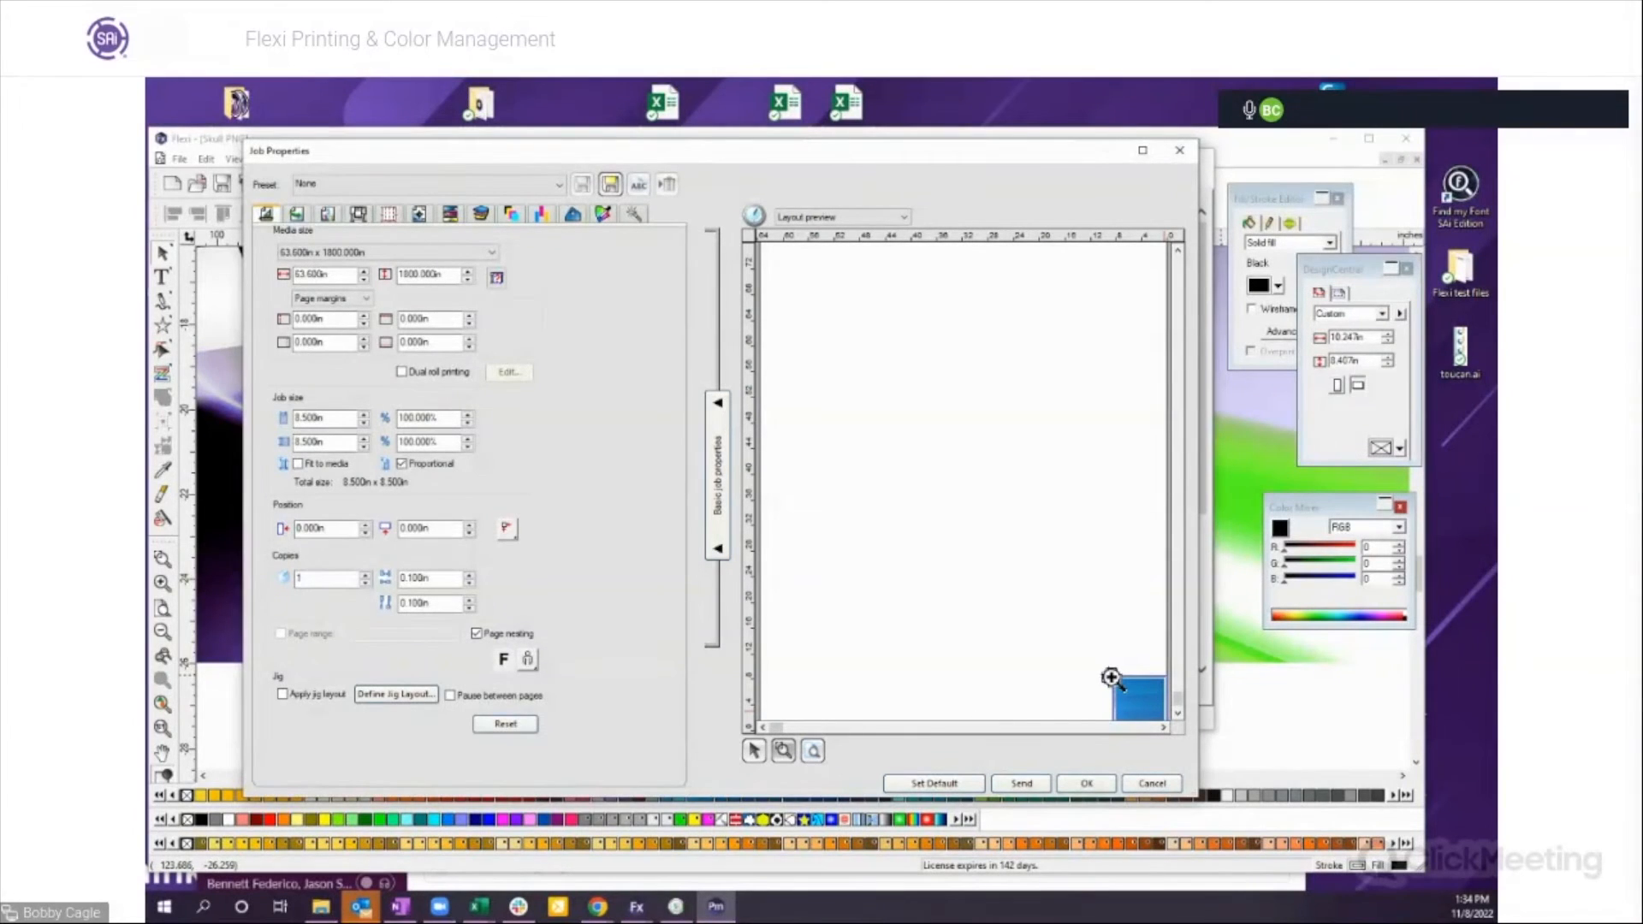
left_click_drag(1091, 657, 1180, 745)
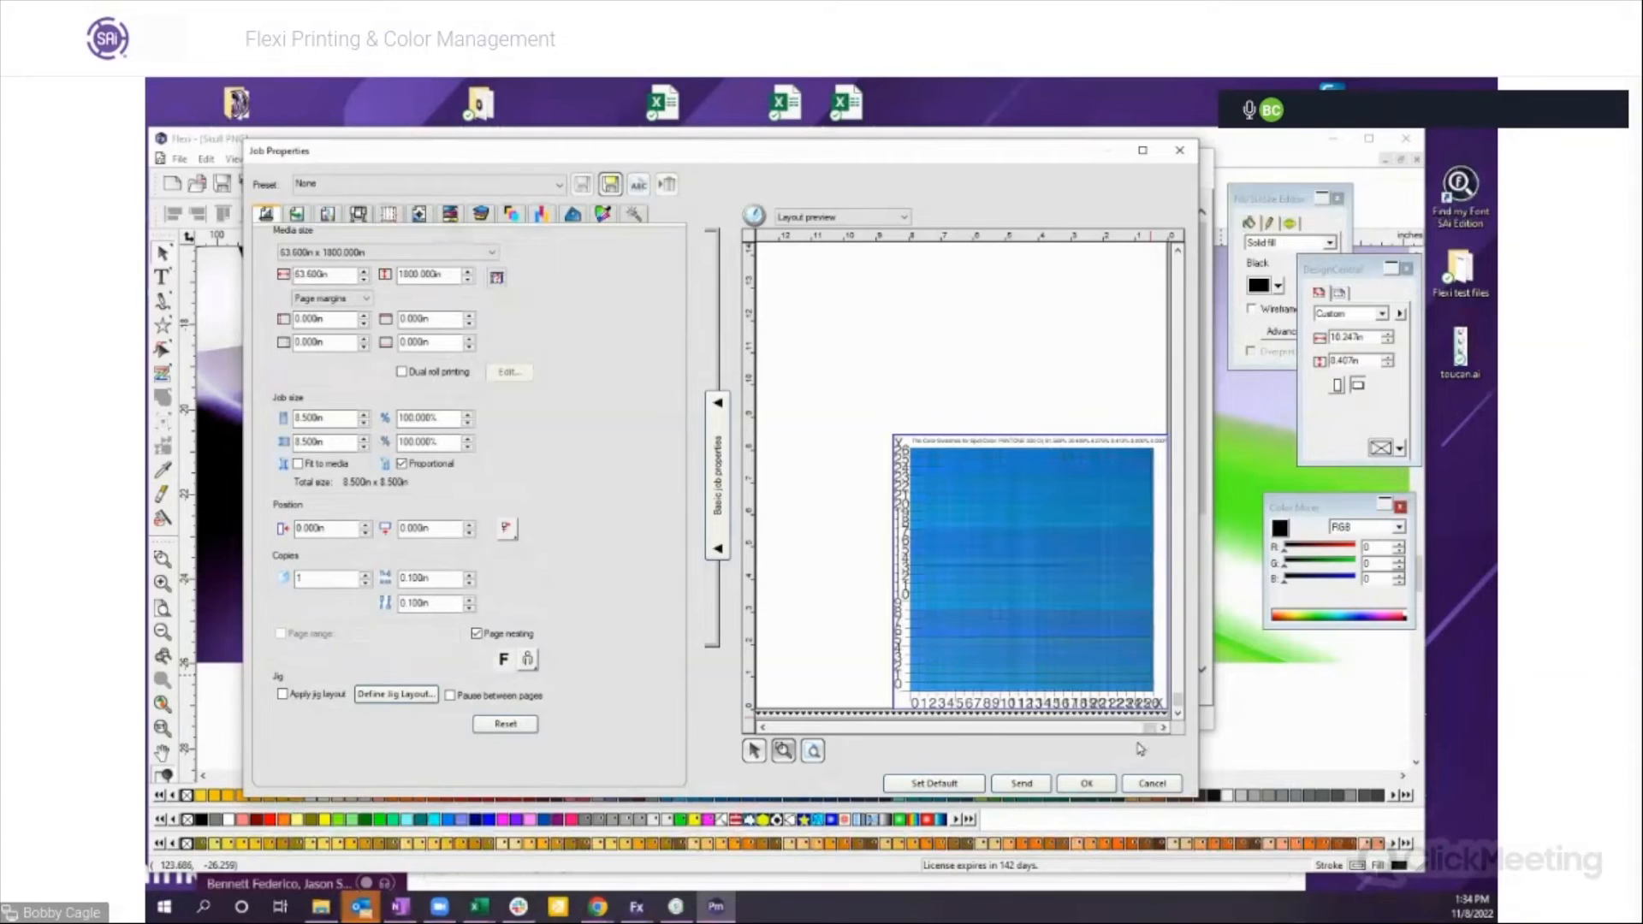
left_click(1150, 783)
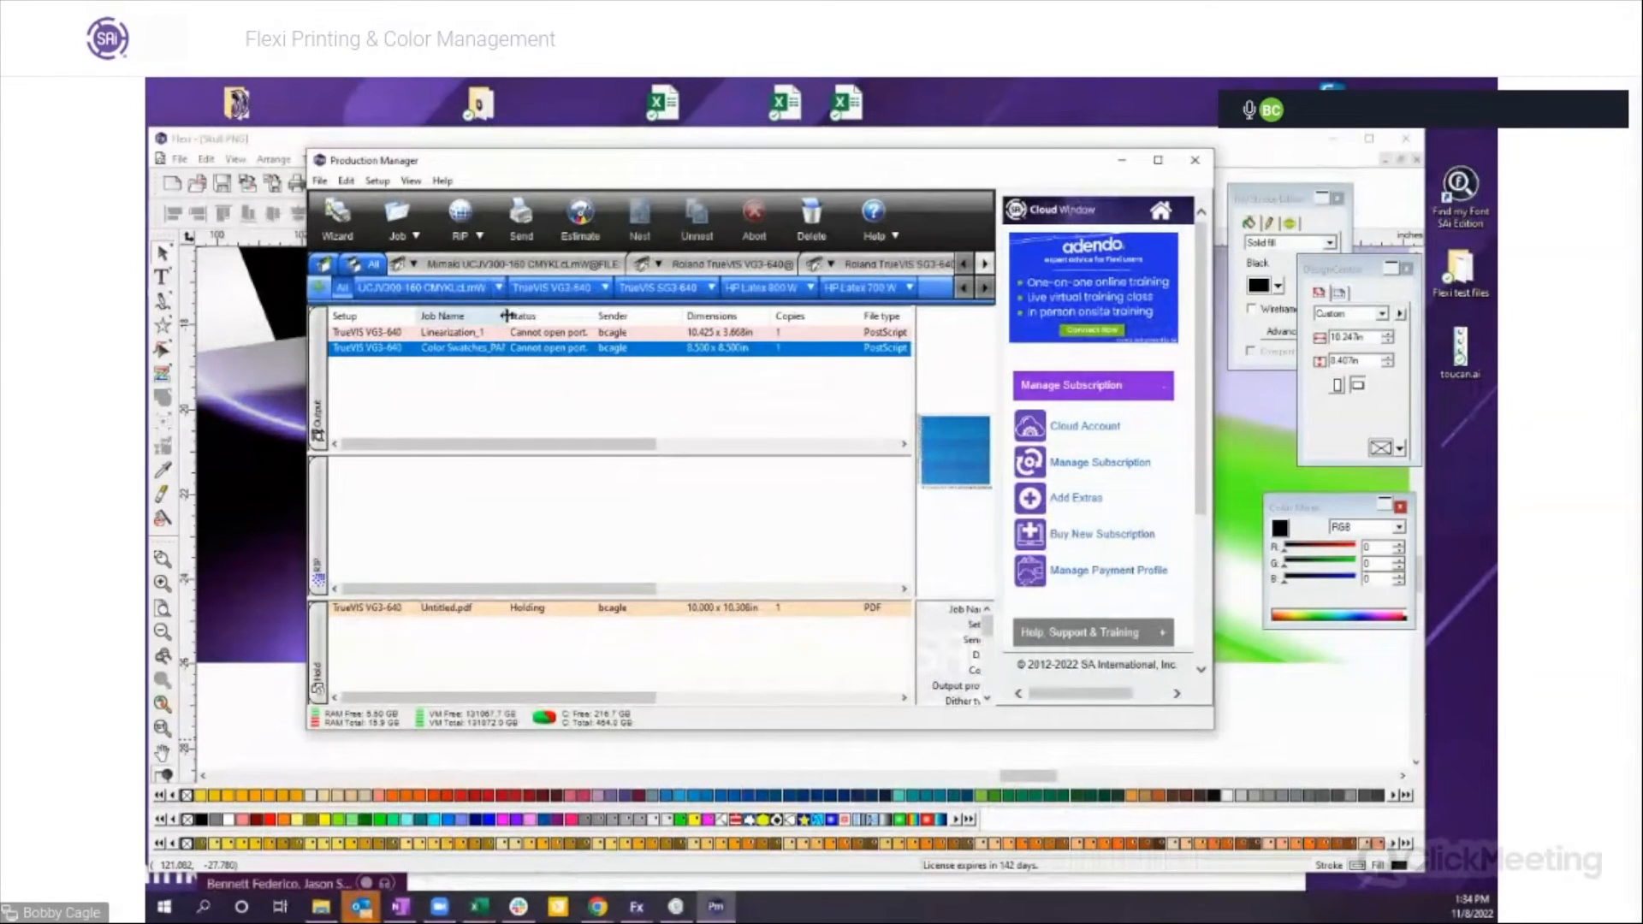
Step: Open the custom spot color mapping from the color correction settings in the TrueVIS VG3-640 default job properties
left_click(607, 291)
left_click(710, 352)
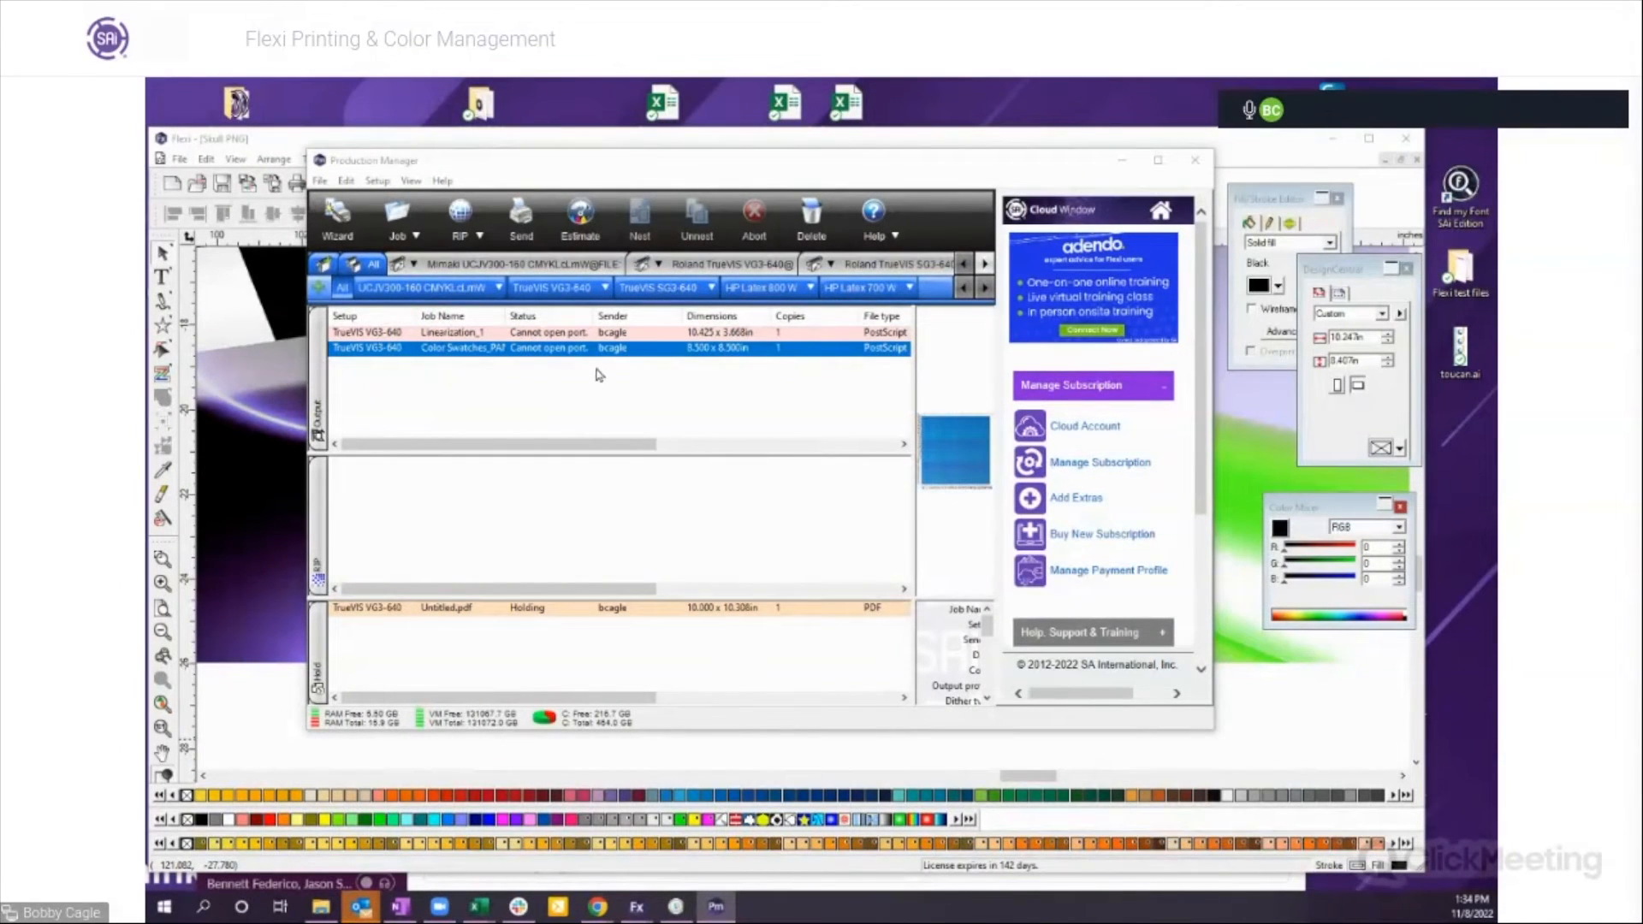
double_click(532, 267)
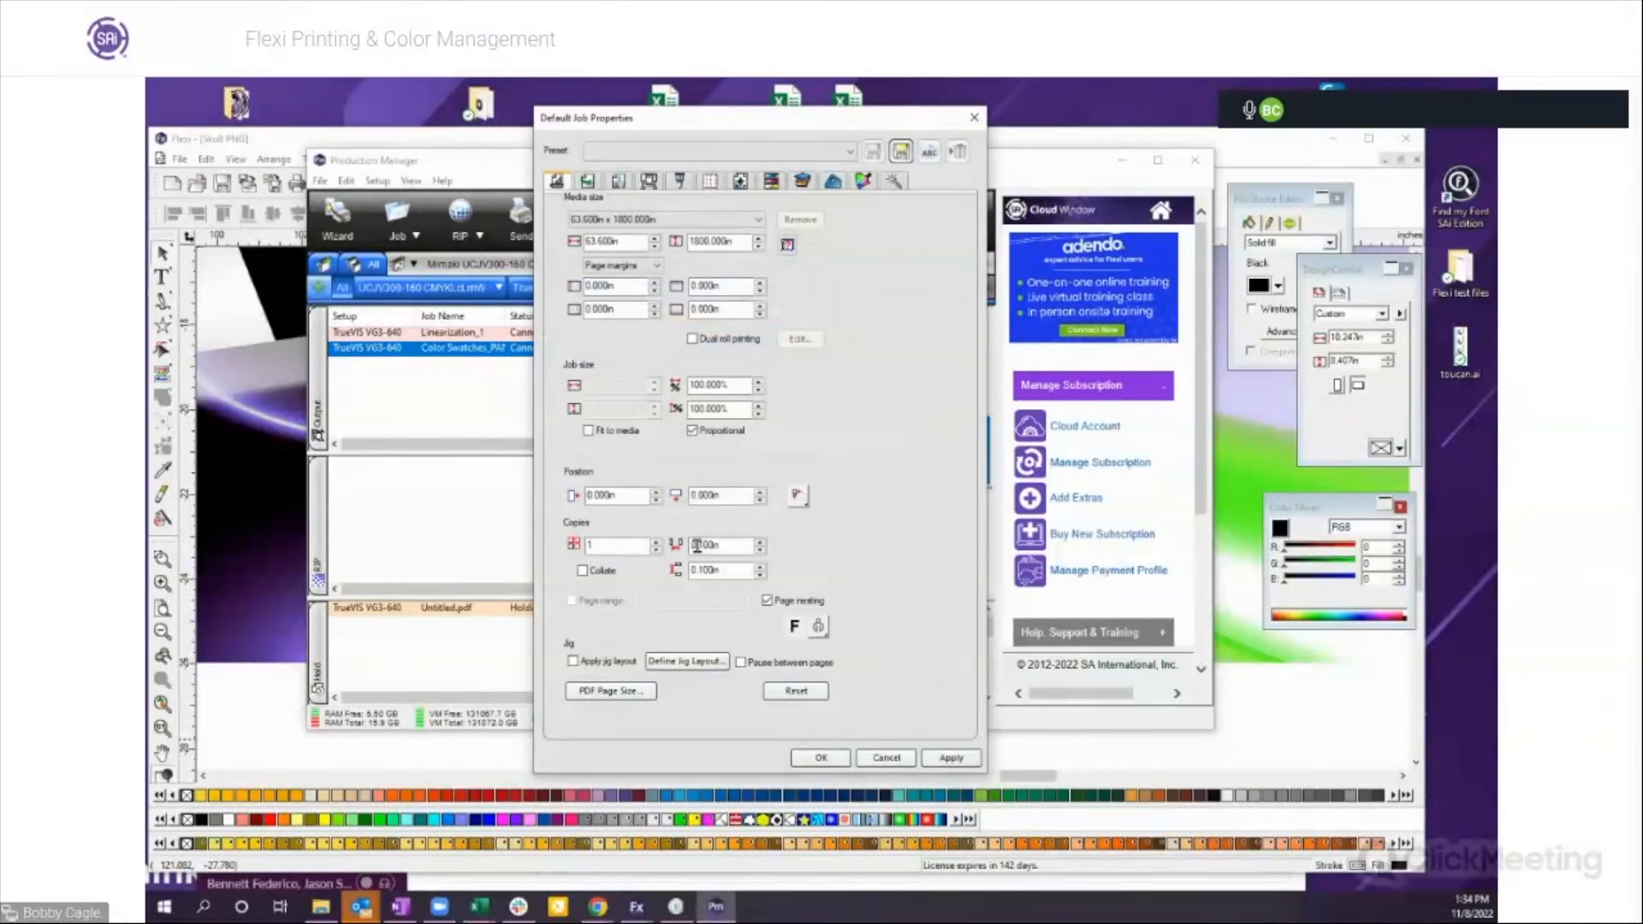
left_click(615, 181)
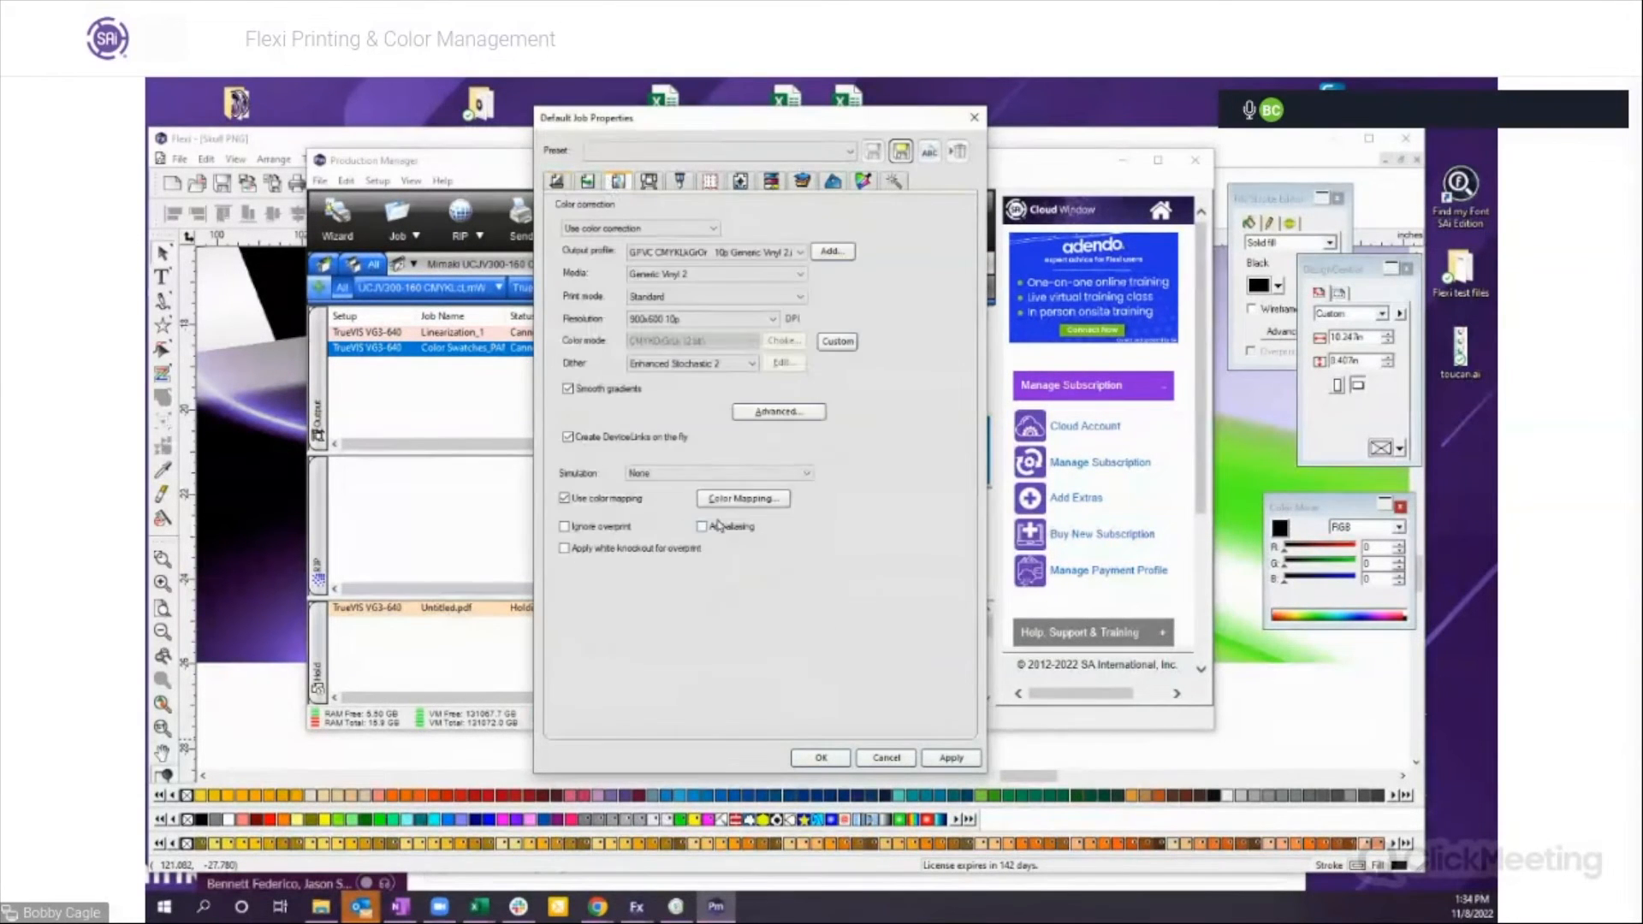
left_click(741, 501)
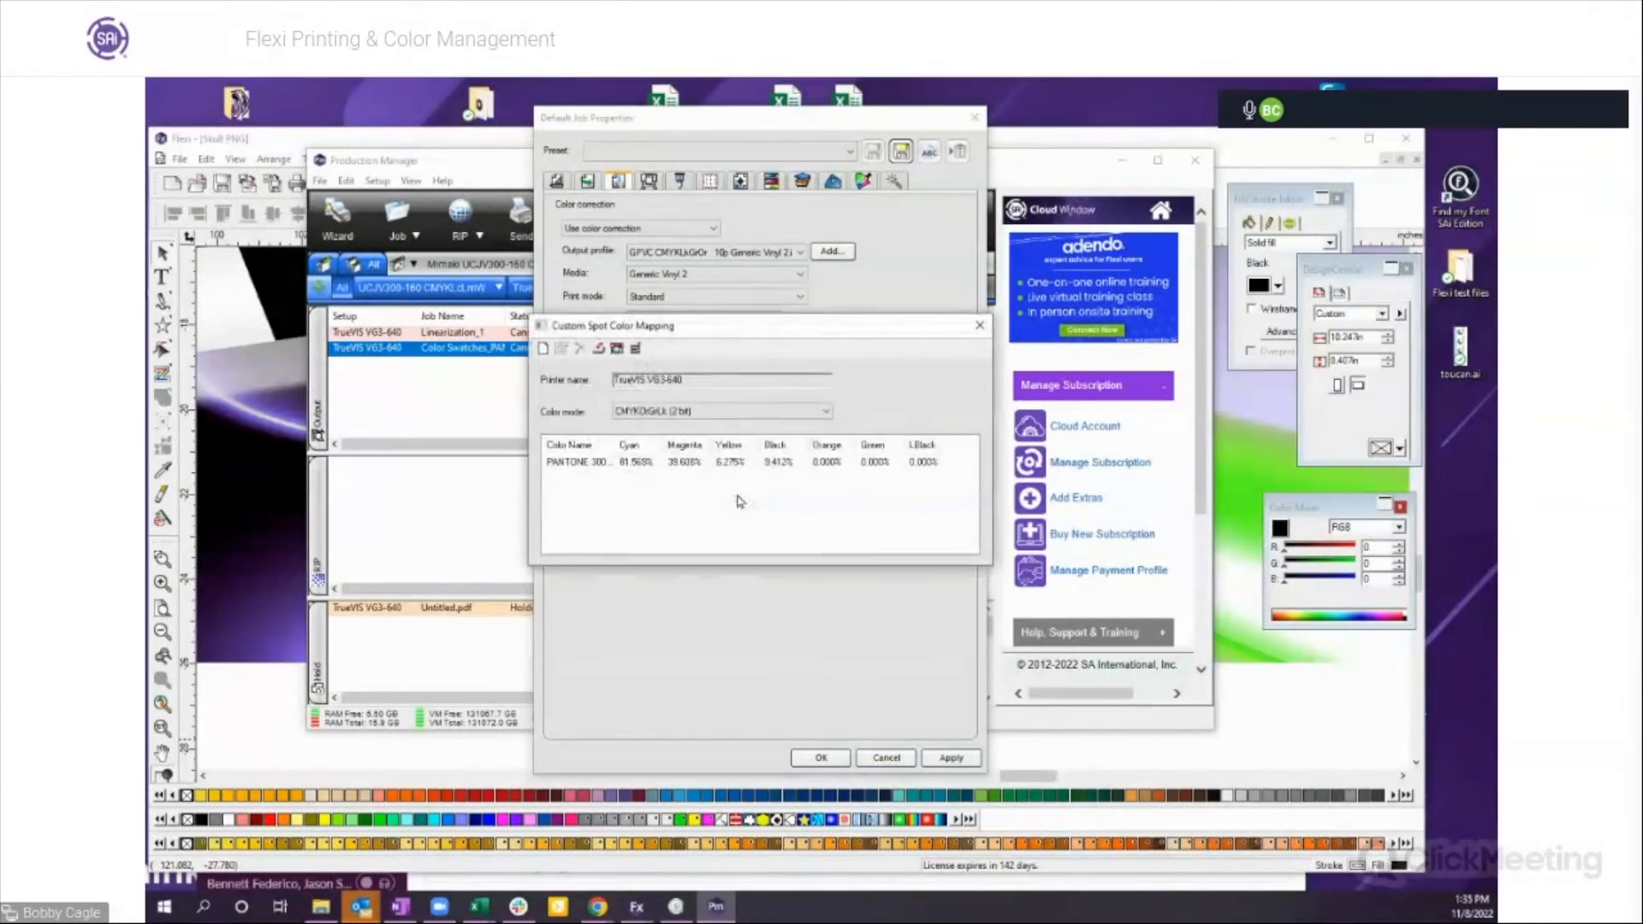
Step: Update PANTONE 300 C to the closest matching swatch at X 20, Y 25, save it, and close the mapping and default job properties
double_click(587, 463)
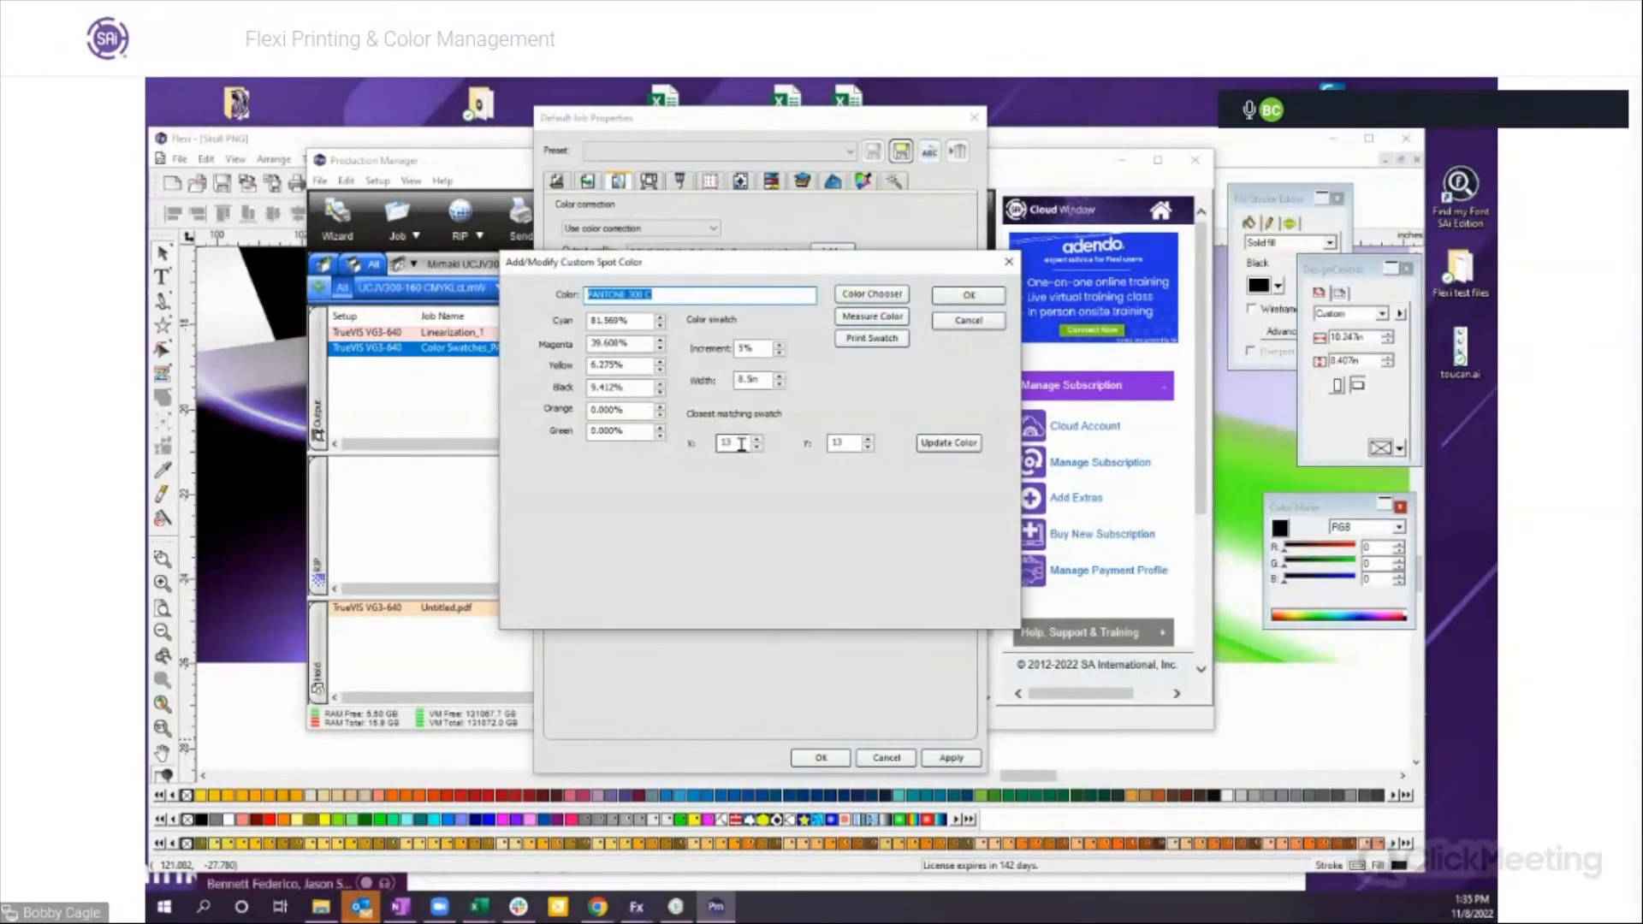
left_click_drag(738, 441, 699, 443)
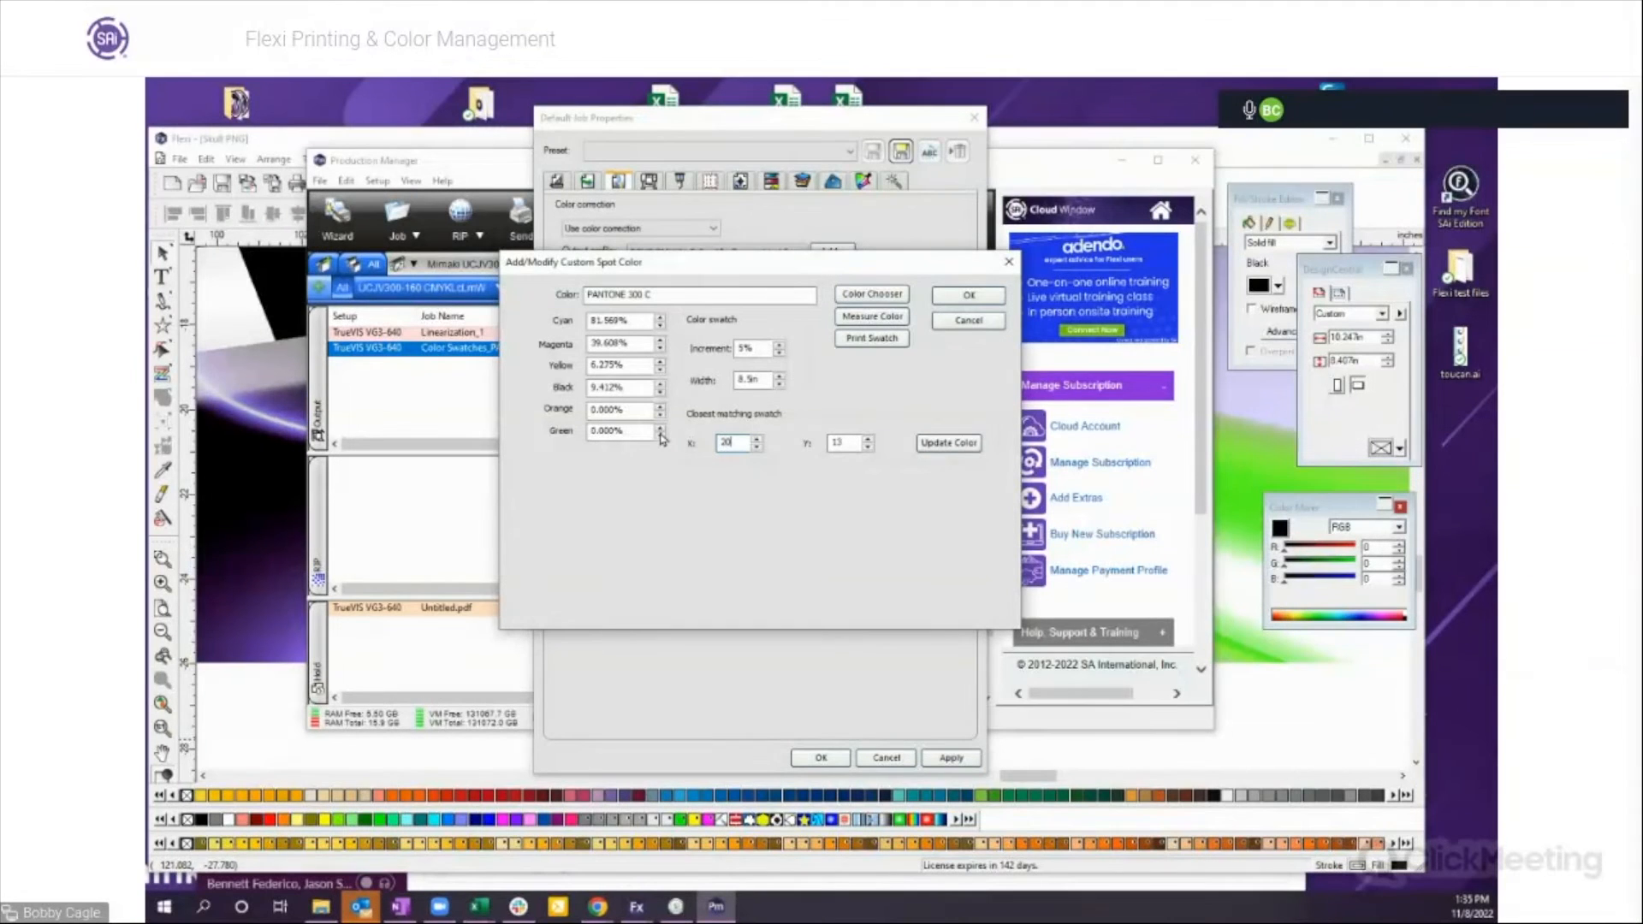
left_click_drag(852, 443, 826, 443)
left_click(950, 443)
left_click_drag(653, 296, 585, 294)
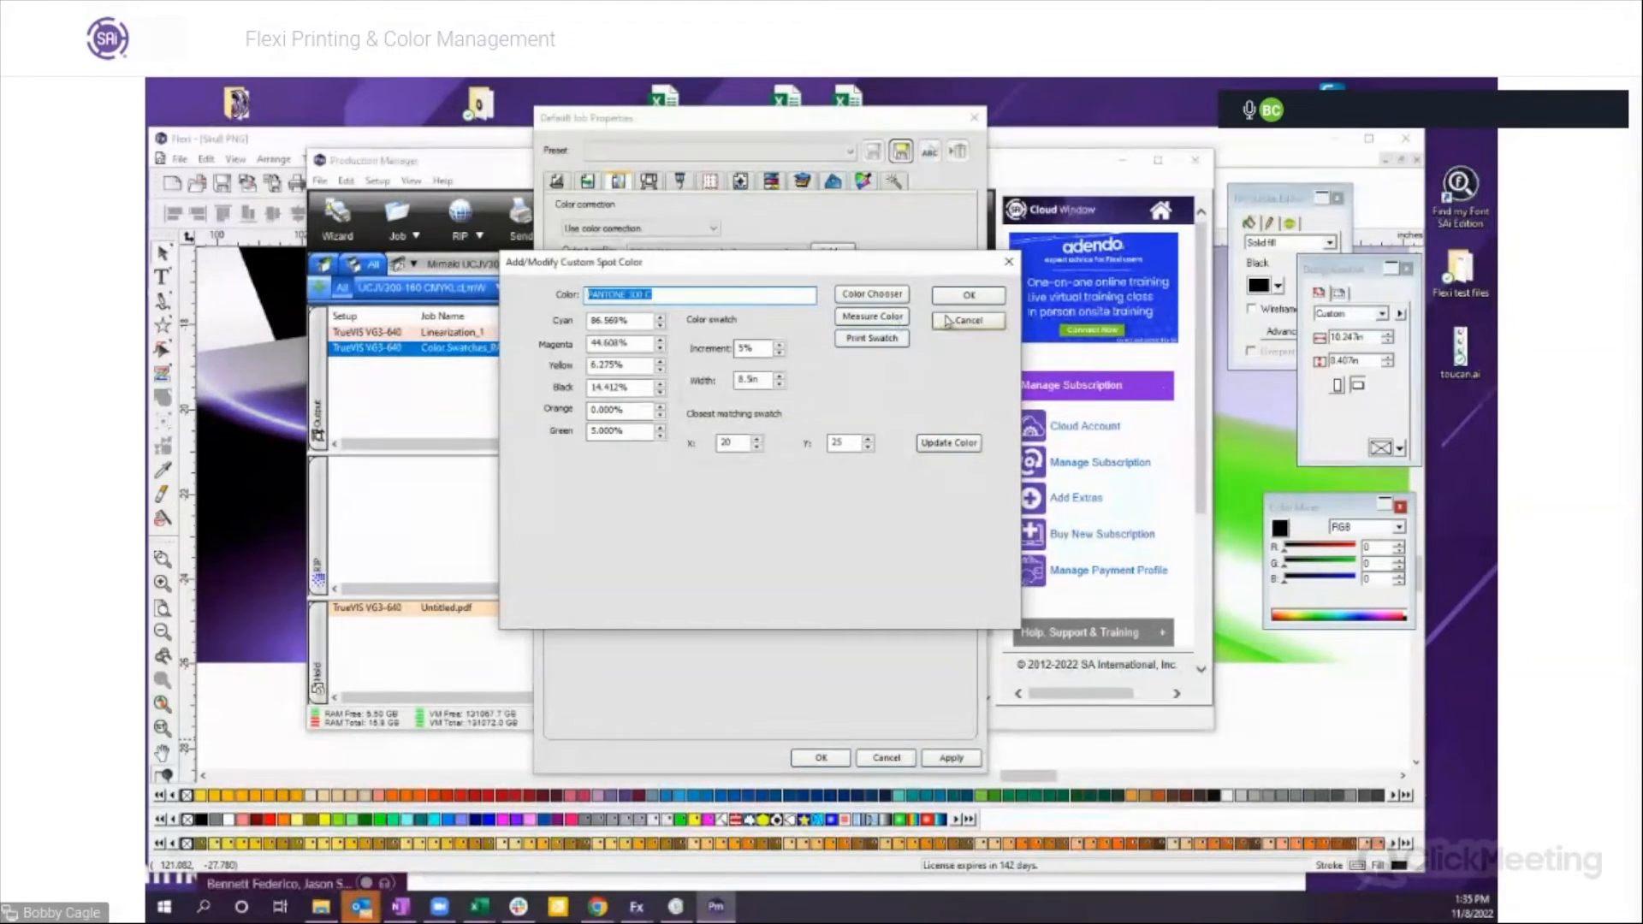
left_click(970, 296)
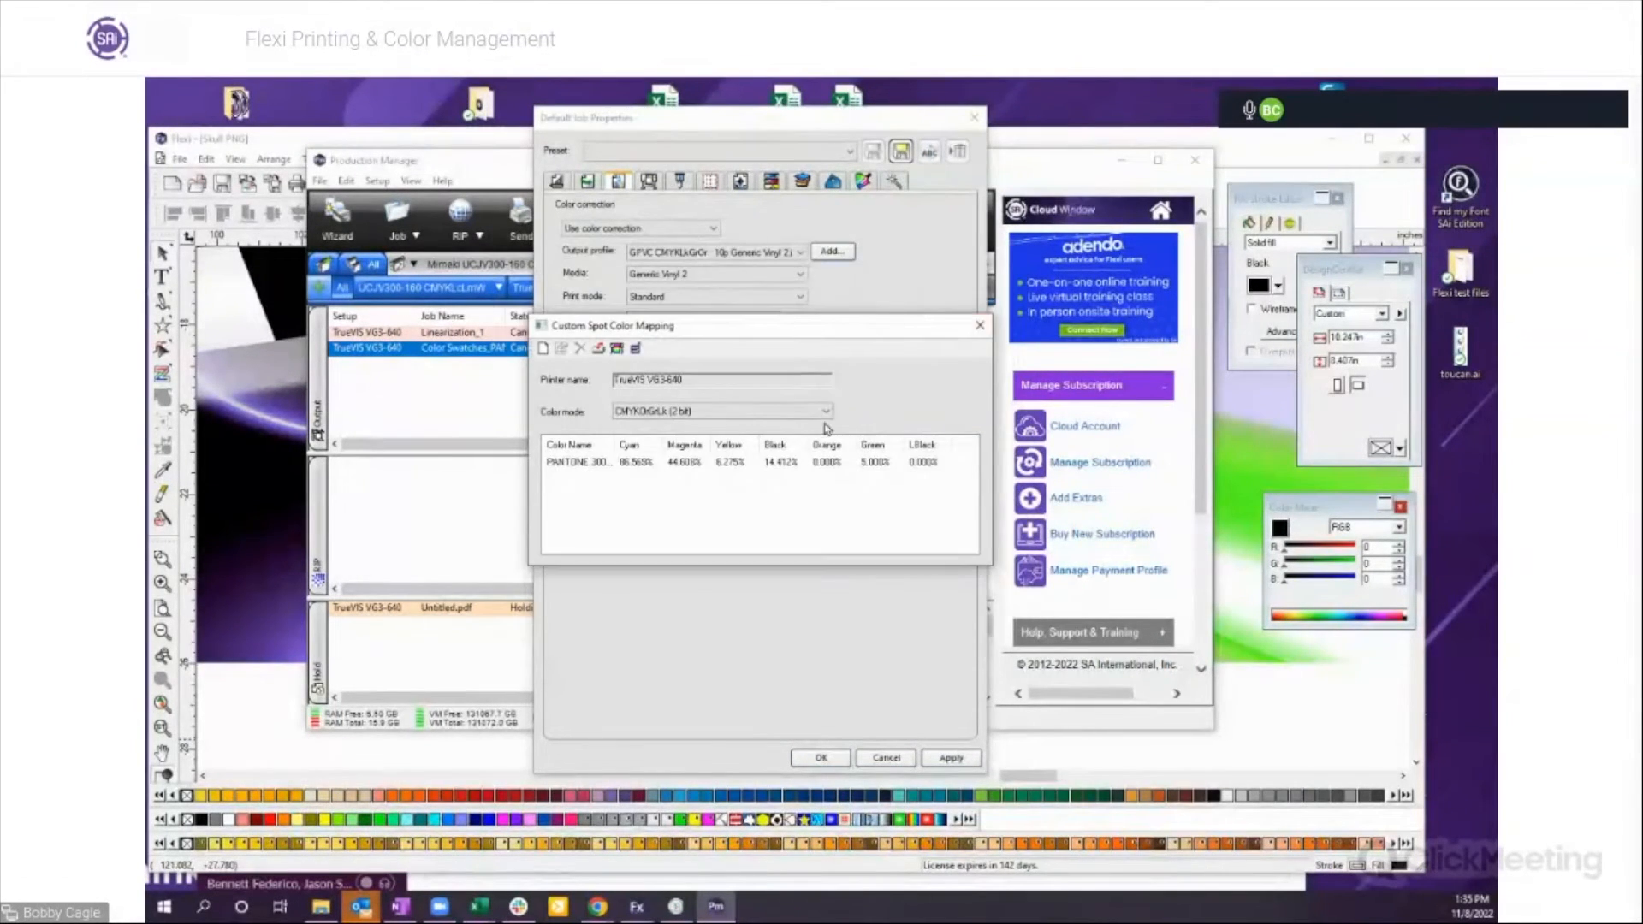
left_click(660, 470)
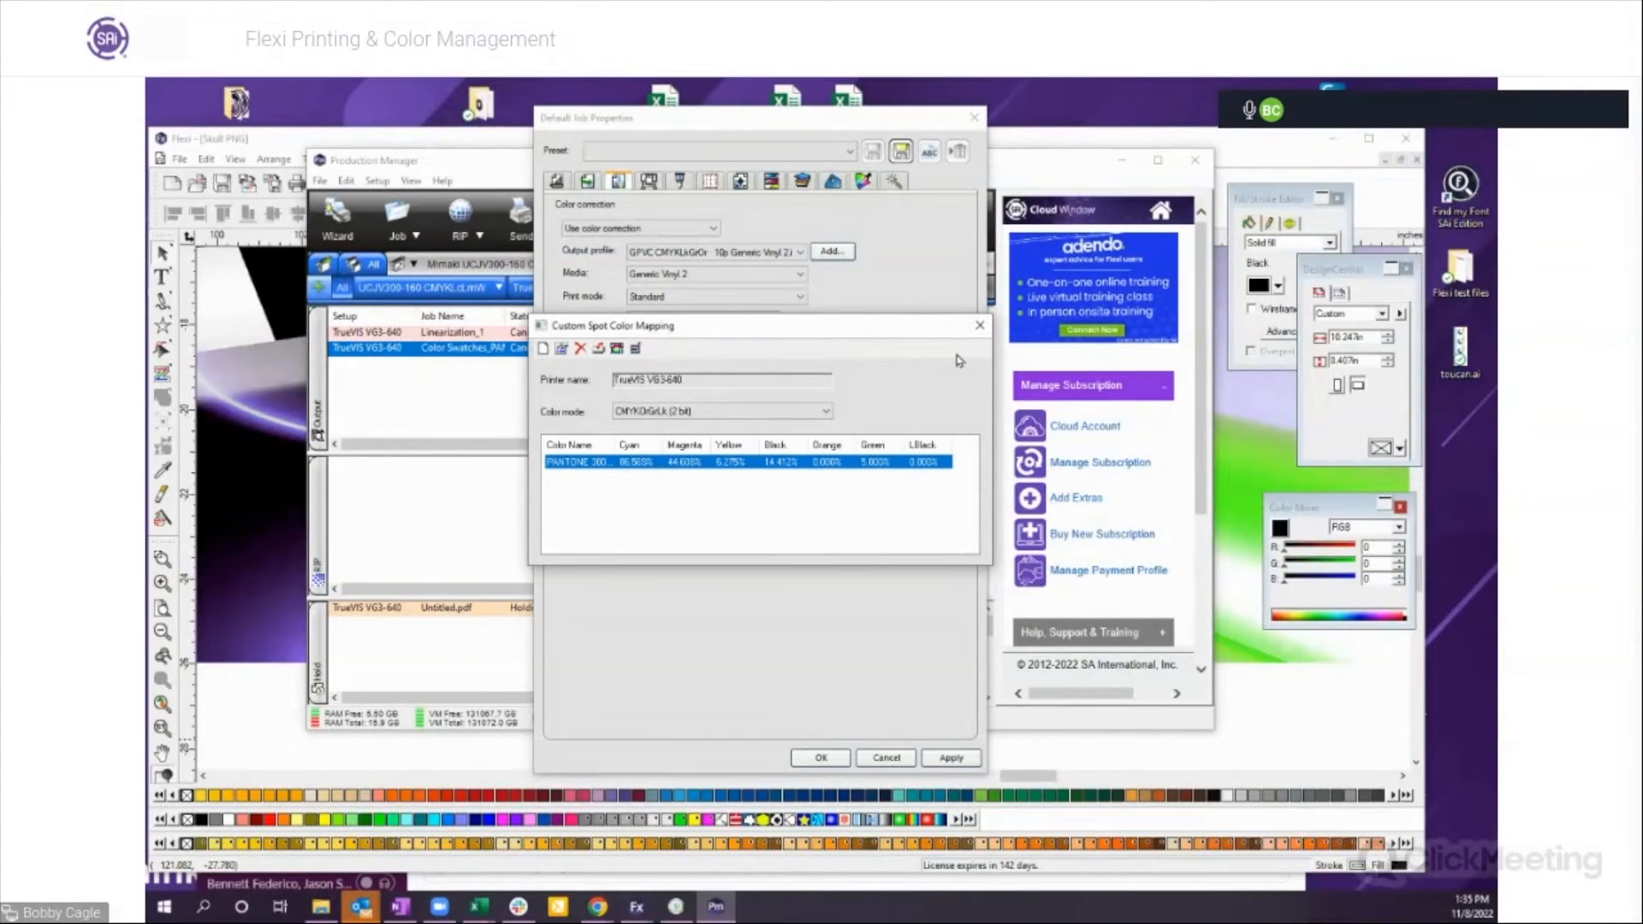
left_click(981, 326)
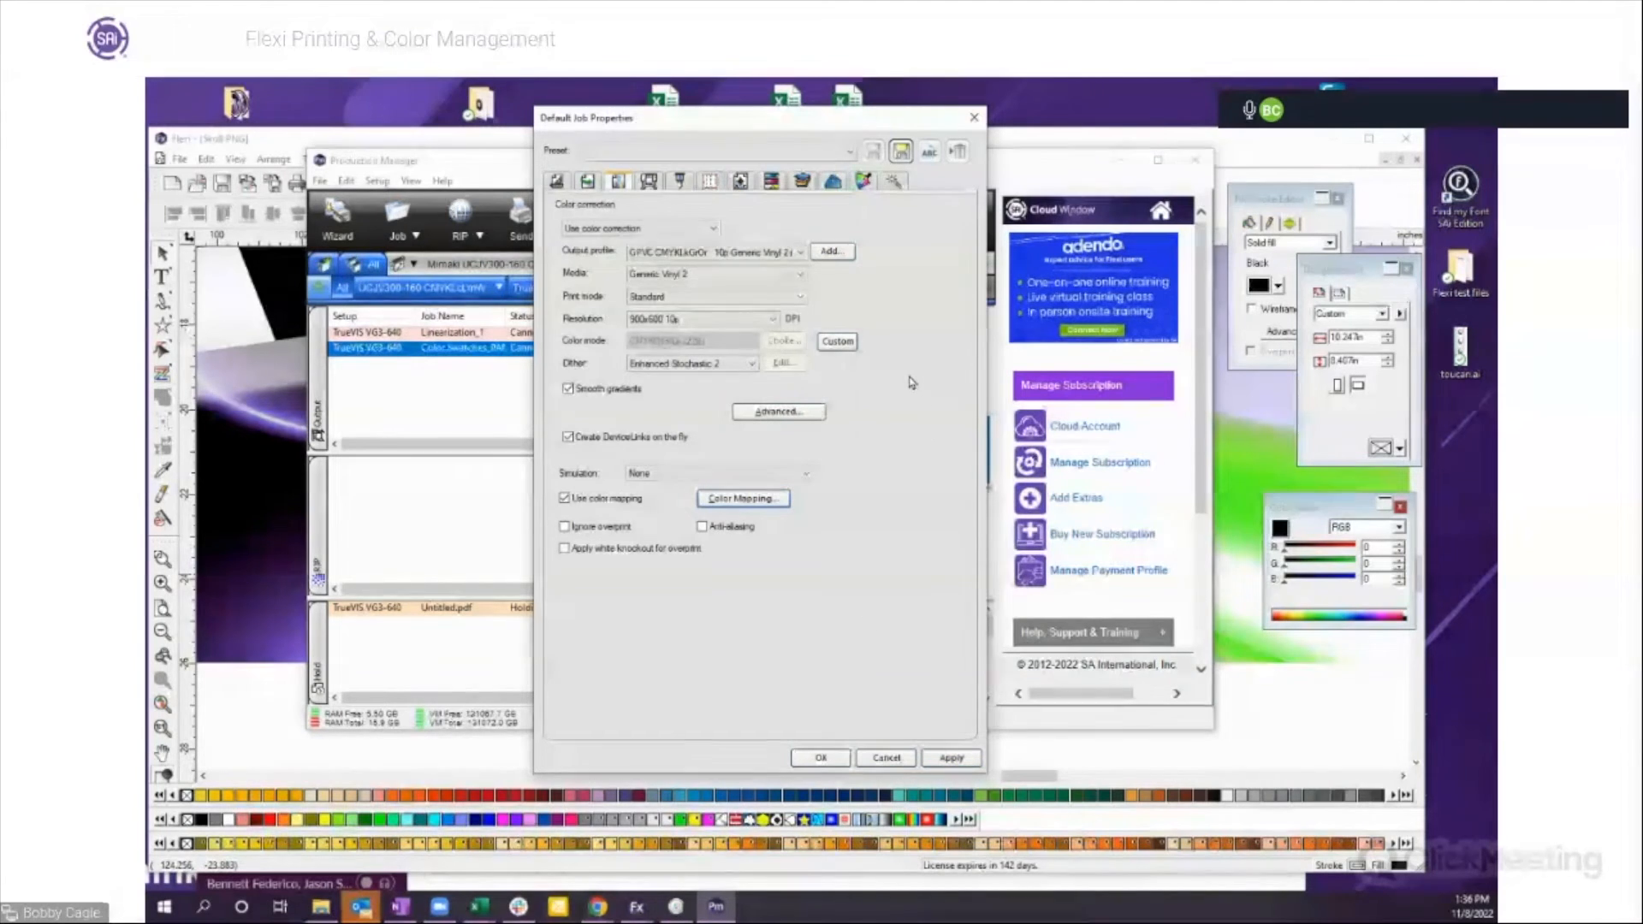
left_click(889, 757)
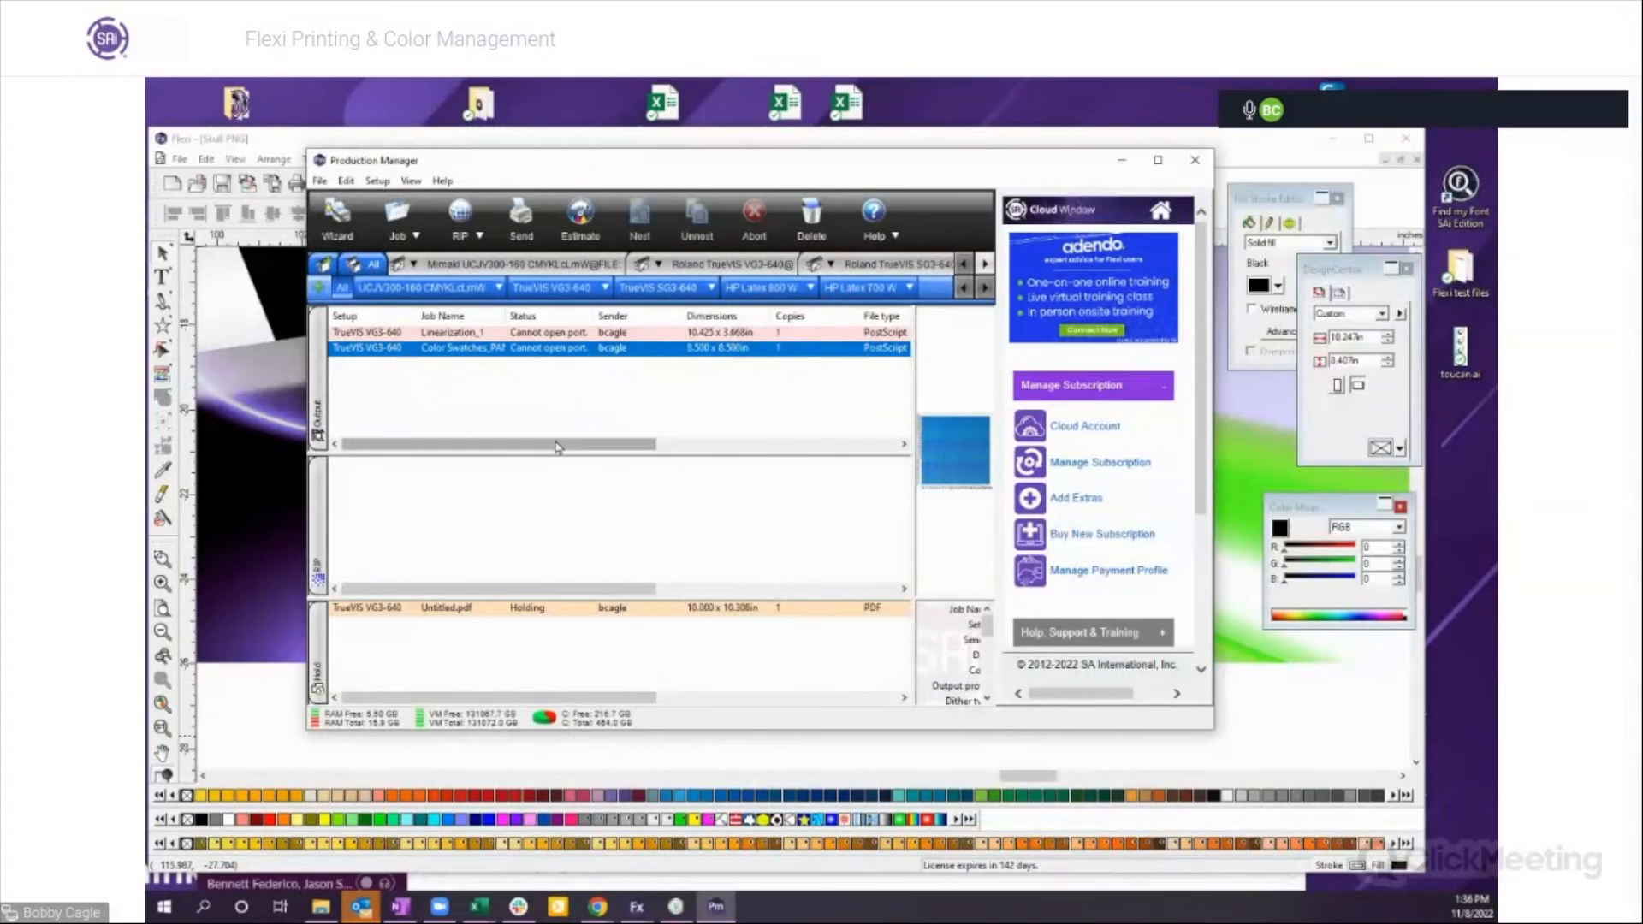
Step: Open the Optimize ICC for Pantone tool for the TrueVIS VG3-640 setup
left_click(605, 289)
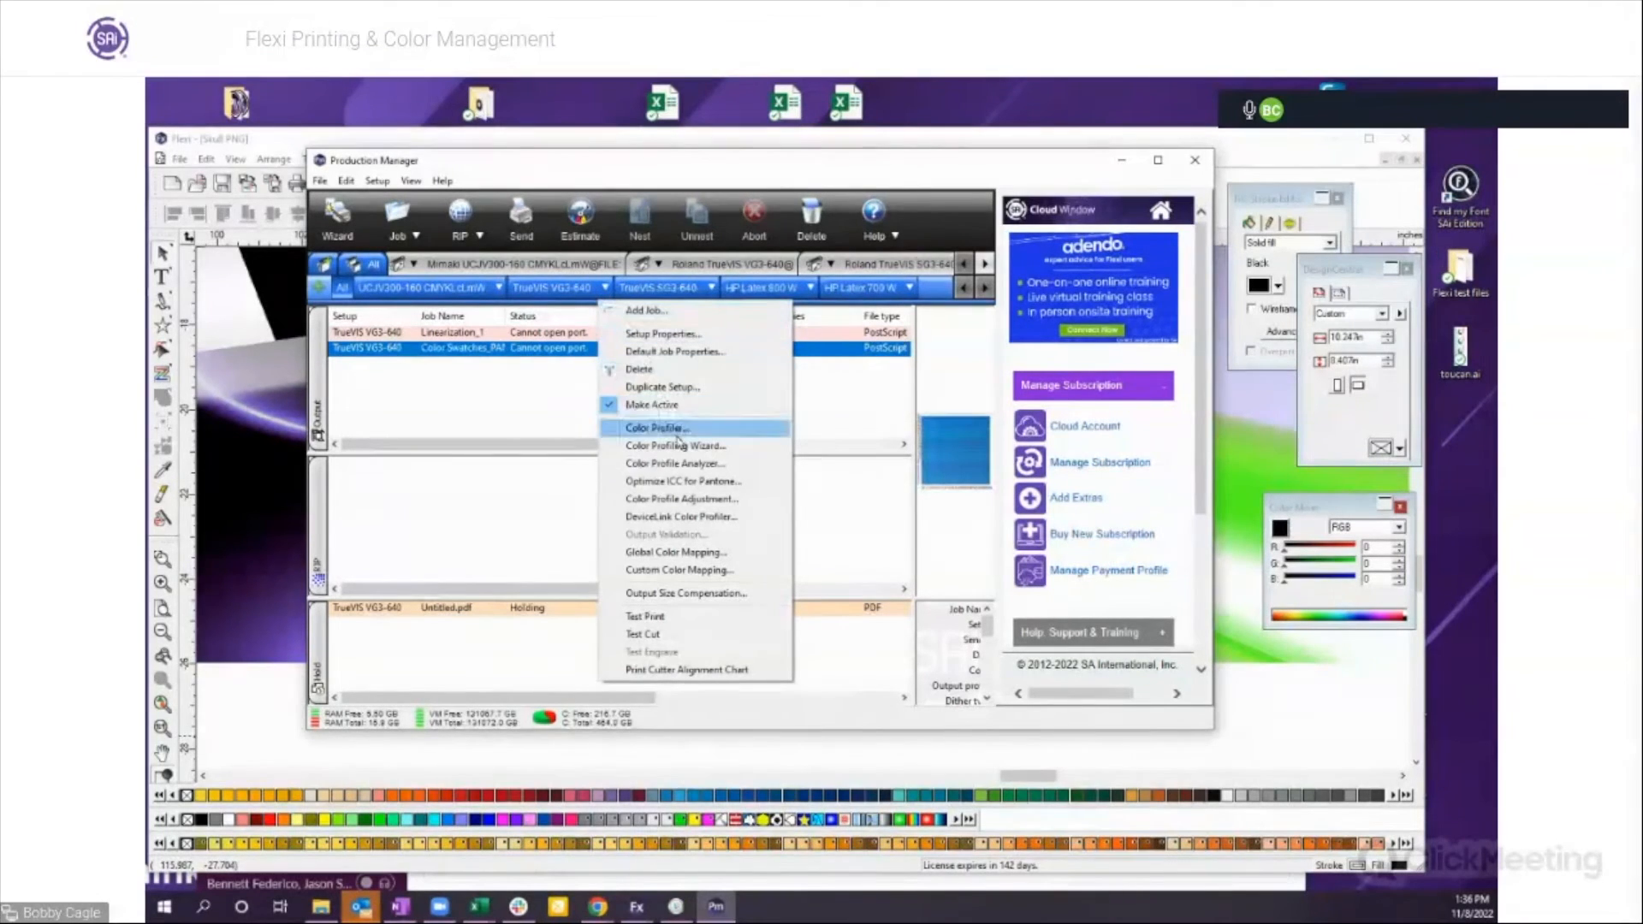
left_click(644, 483)
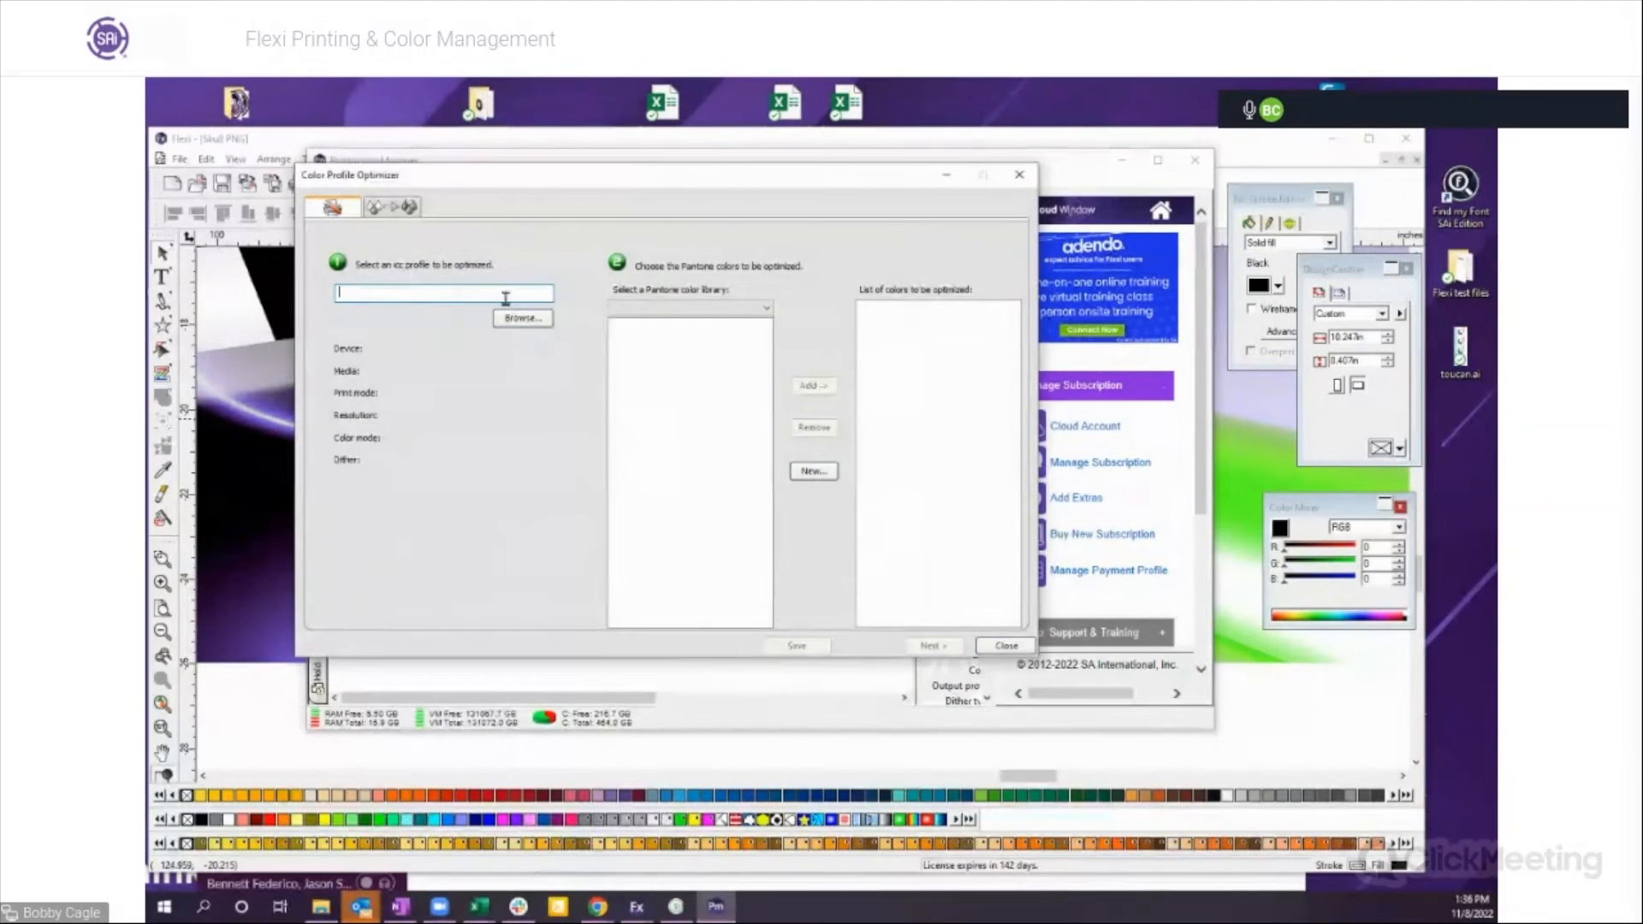
Step: Try to load the Mimaki JV100 CMYK profile from the Profiles folder in Files For Color Mgmt Webinar for optimization
left_click(524, 319)
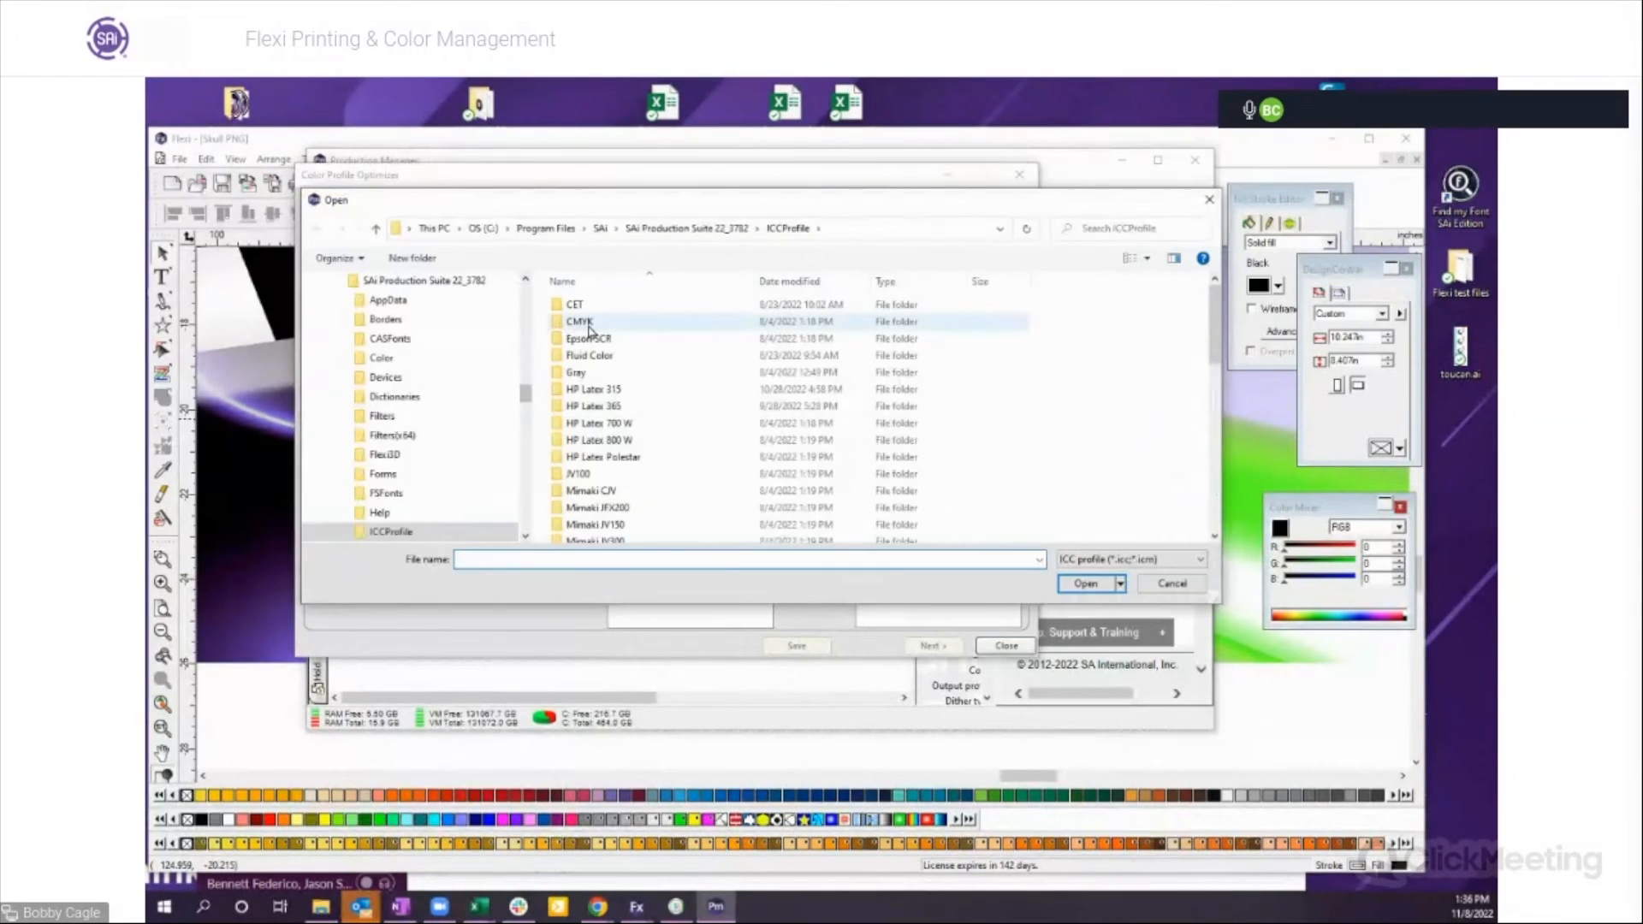
scroll(414, 446, "up", 5)
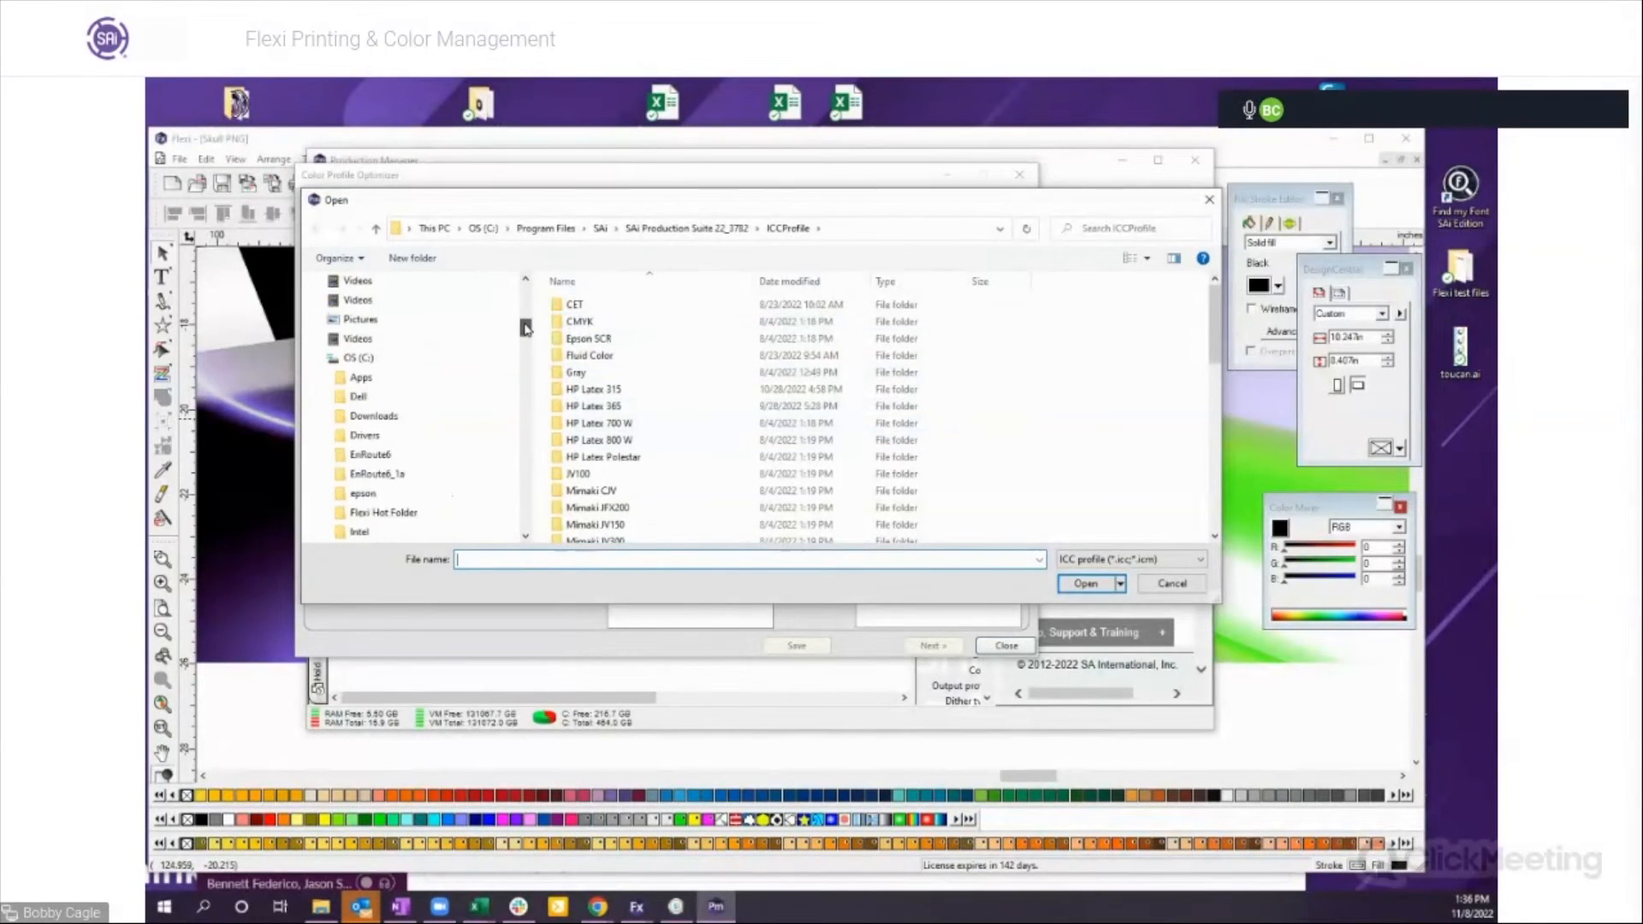
left_click(384, 467)
left_click(631, 390)
double_click(630, 389)
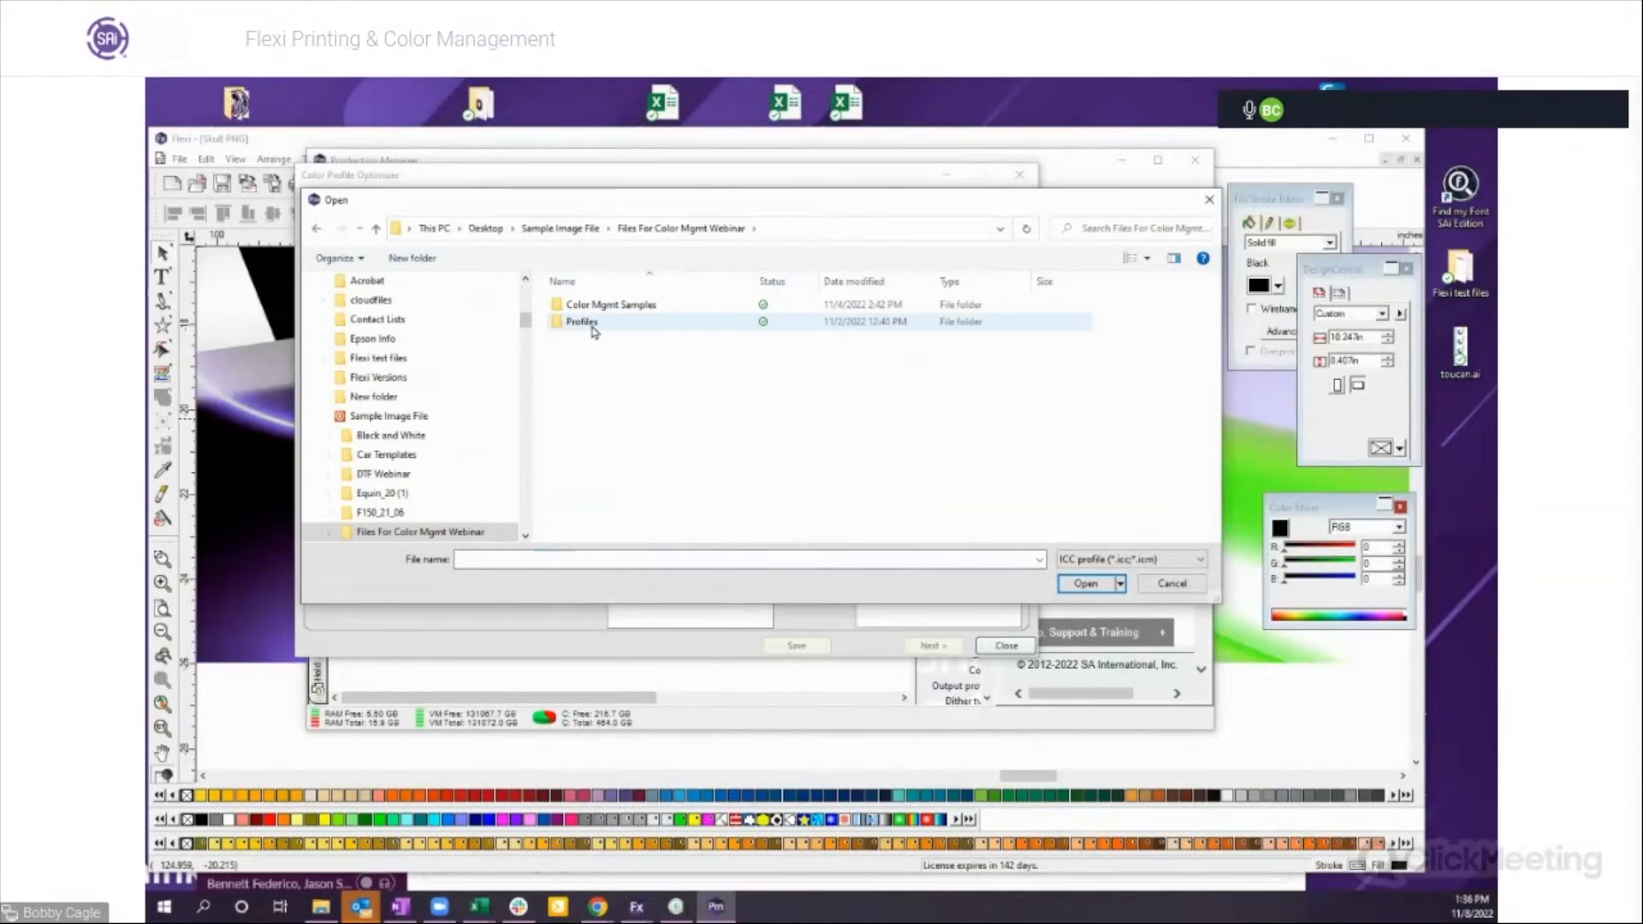
double_click(596, 324)
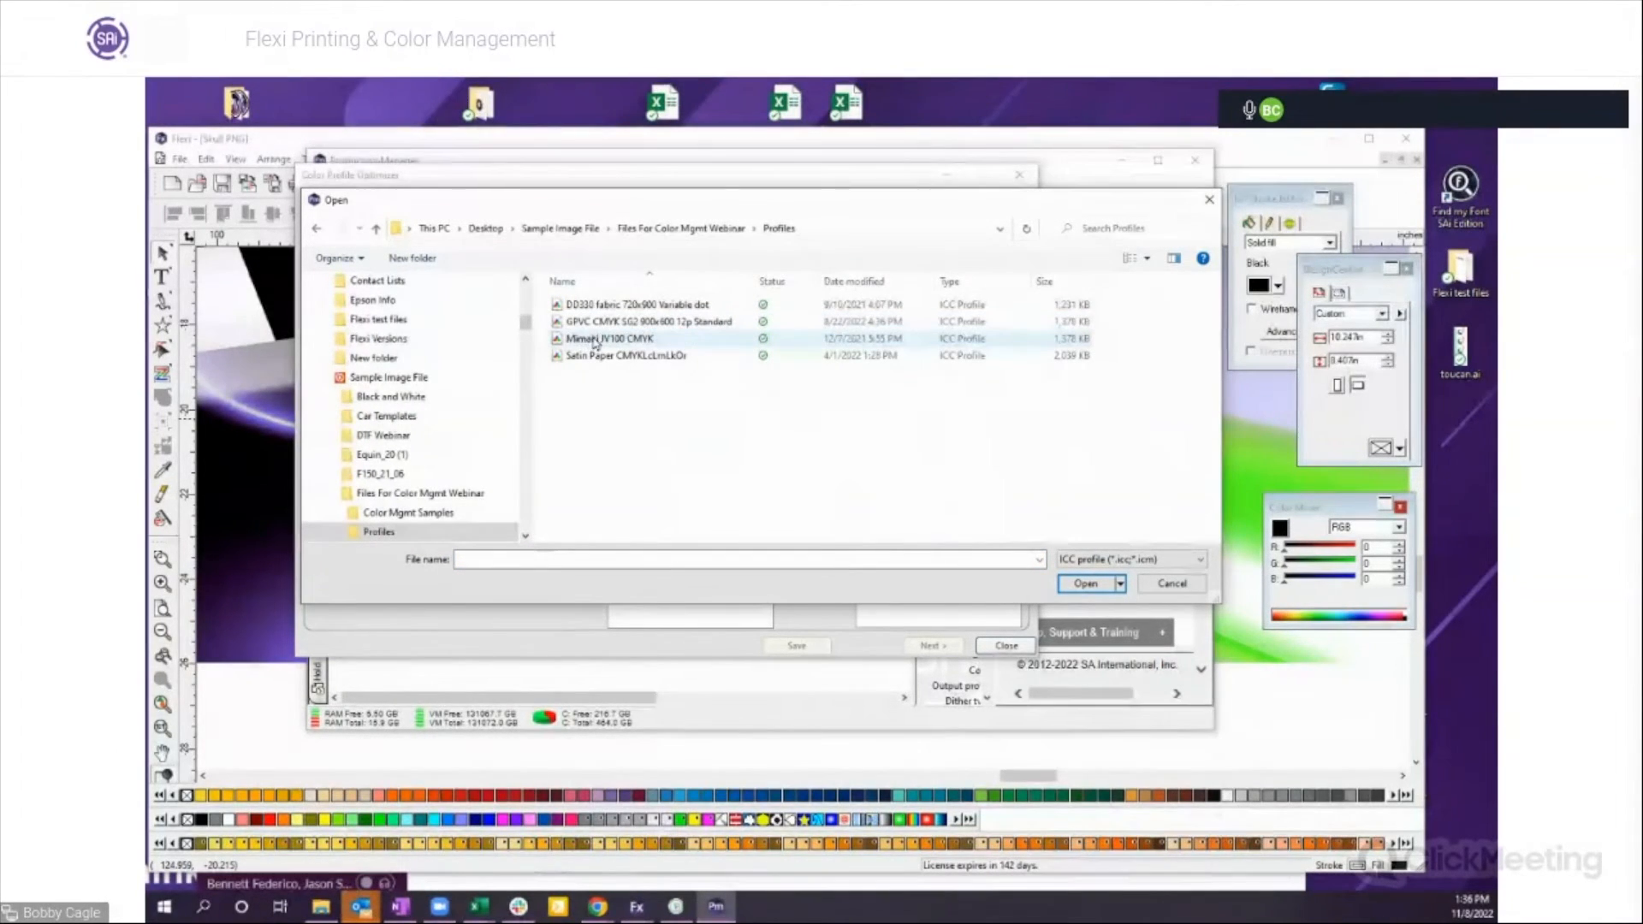
double_click(602, 344)
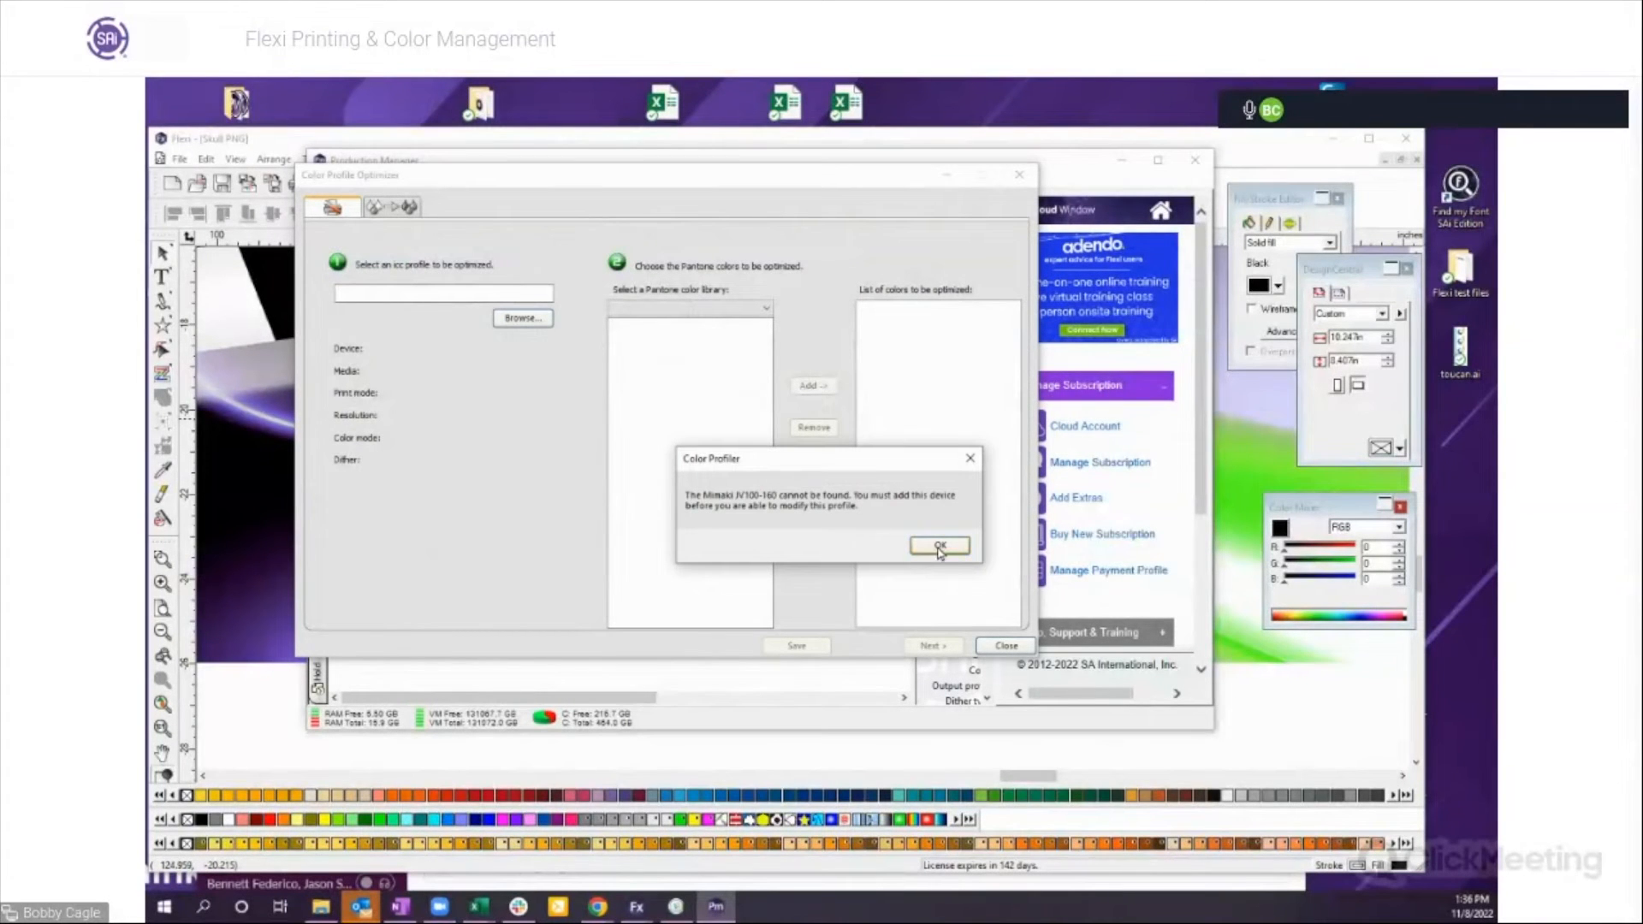
left_click(937, 545)
Step: Load the GPVC vinyl 900x600 12p Standard 540 - 640 profile from the Roland TrueVIS SG3 folder for optimization
left_click(512, 320)
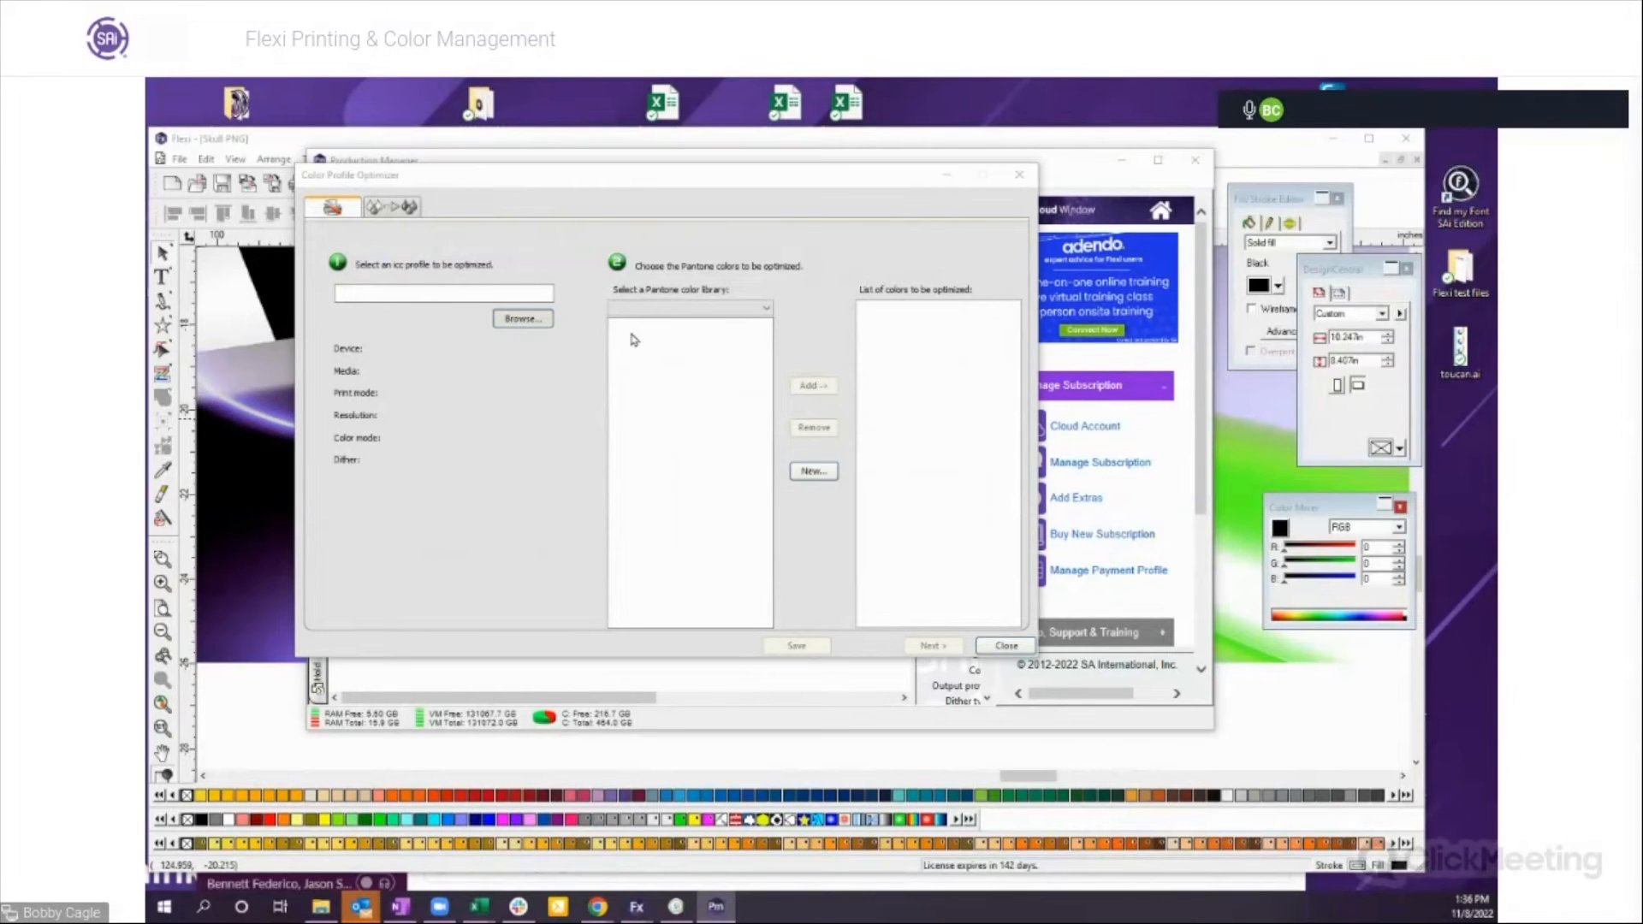
scroll(595, 445, "down", 3)
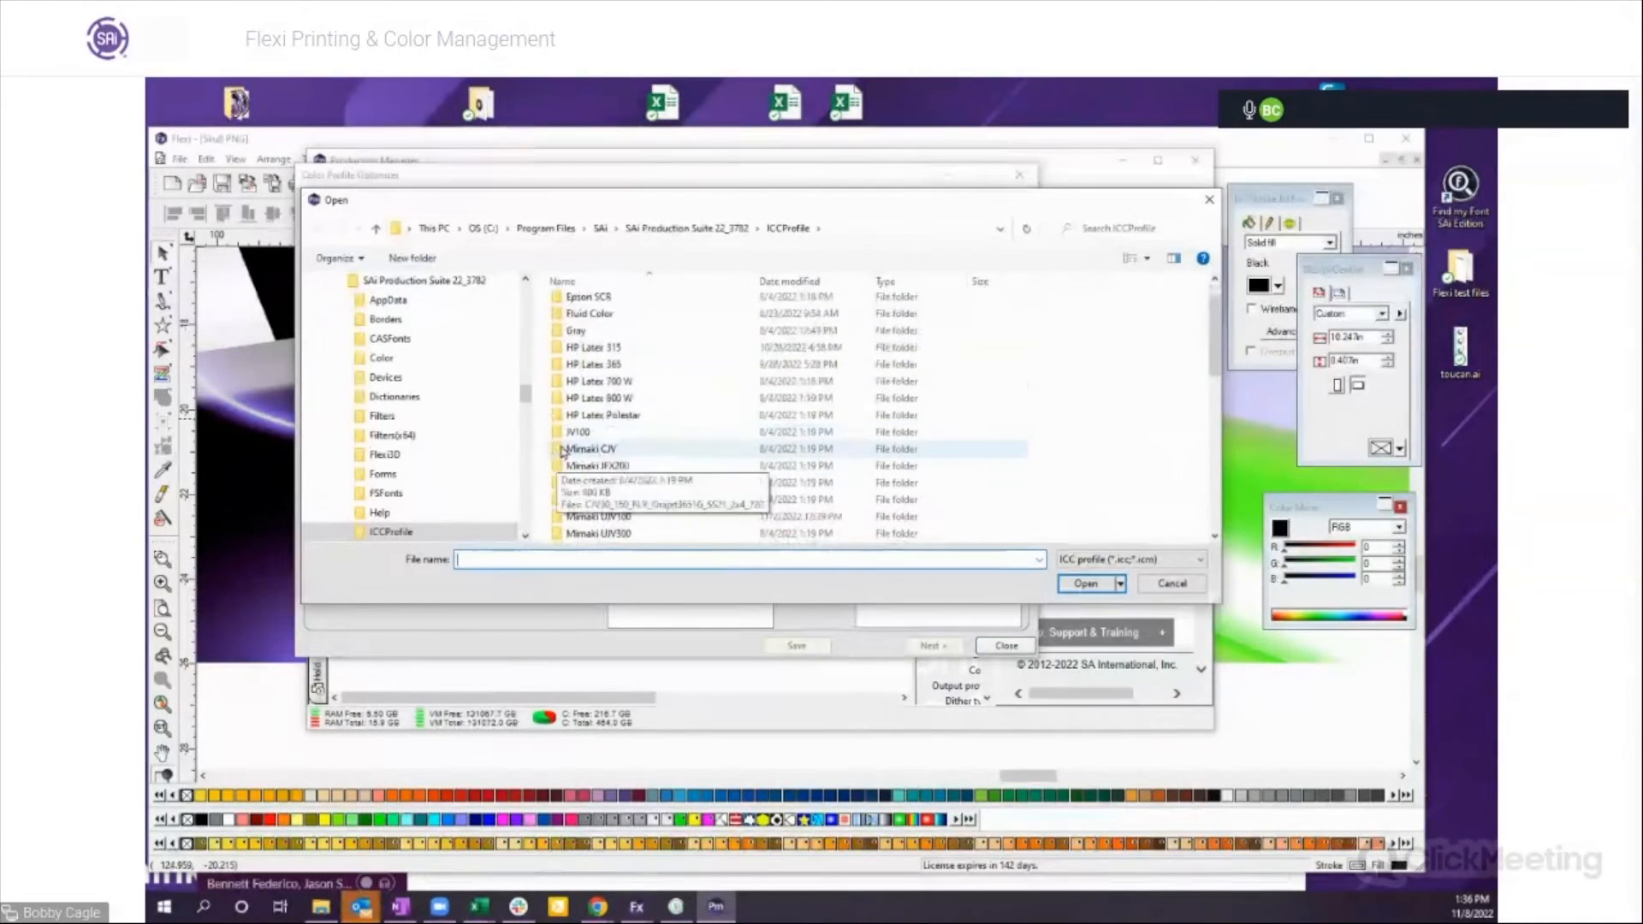
scroll(593, 447, "down", 5)
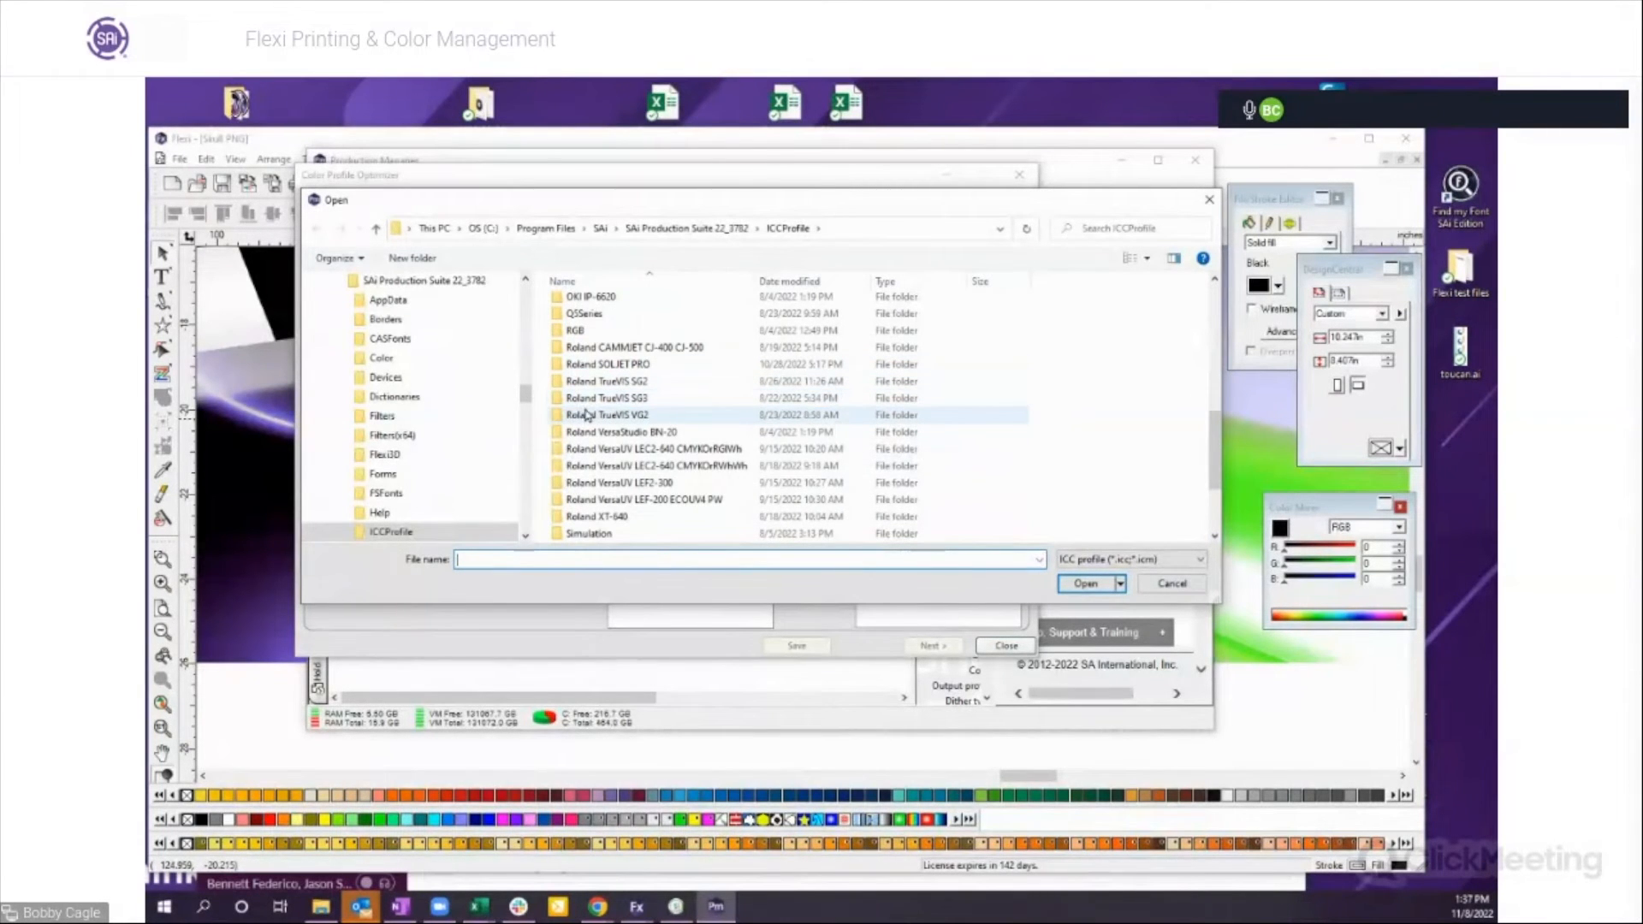
double_click(603, 400)
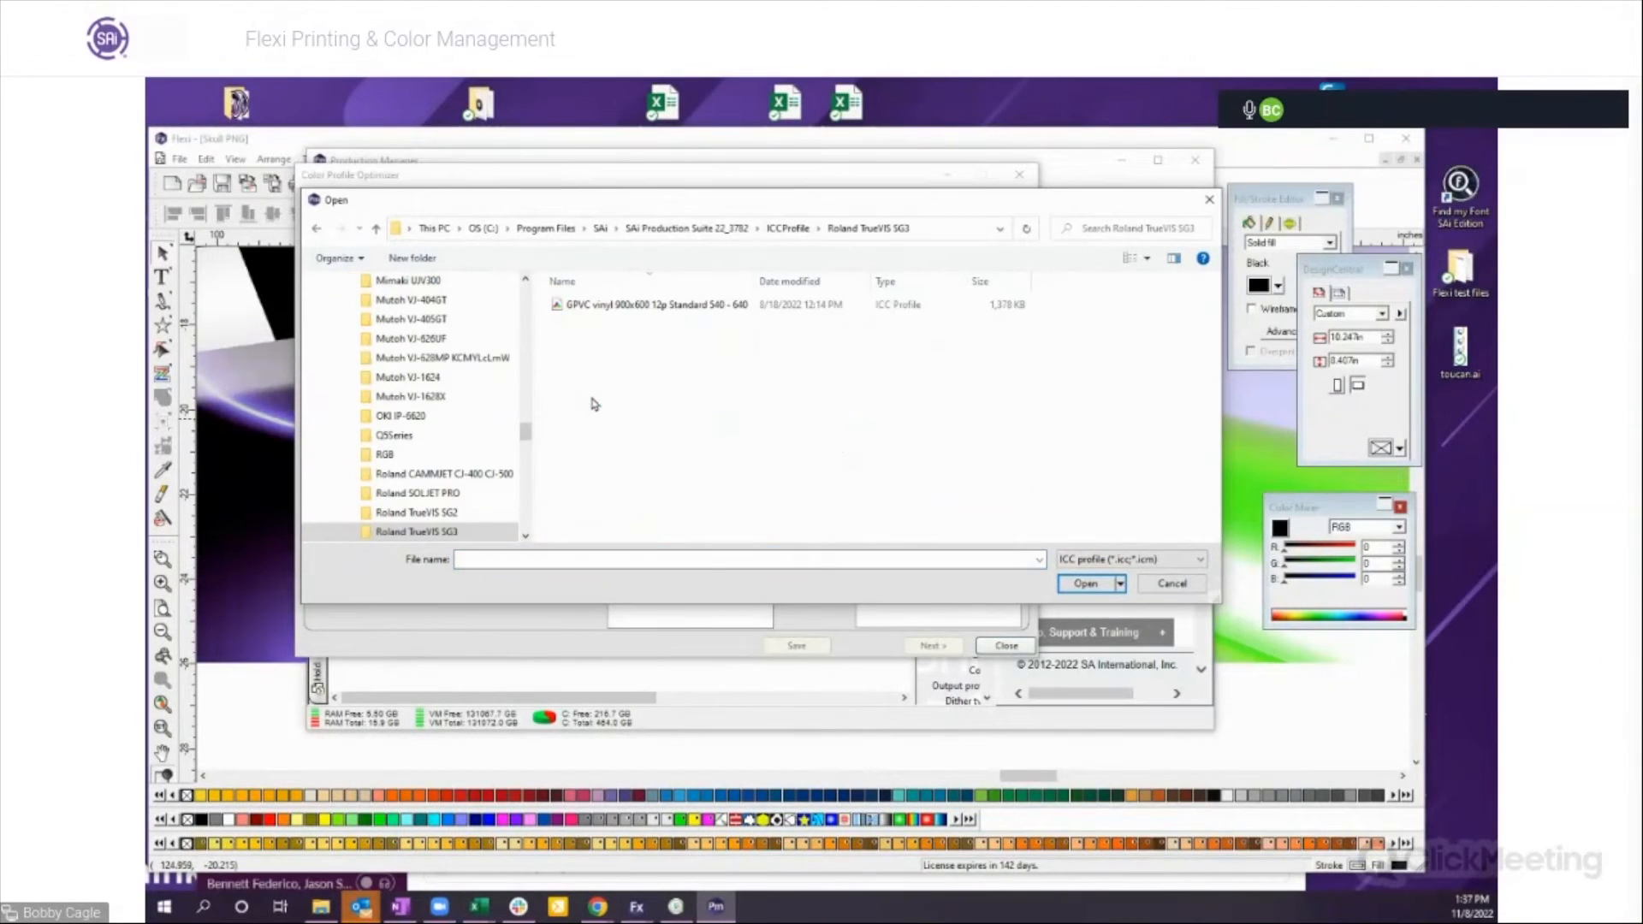
double_click(590, 306)
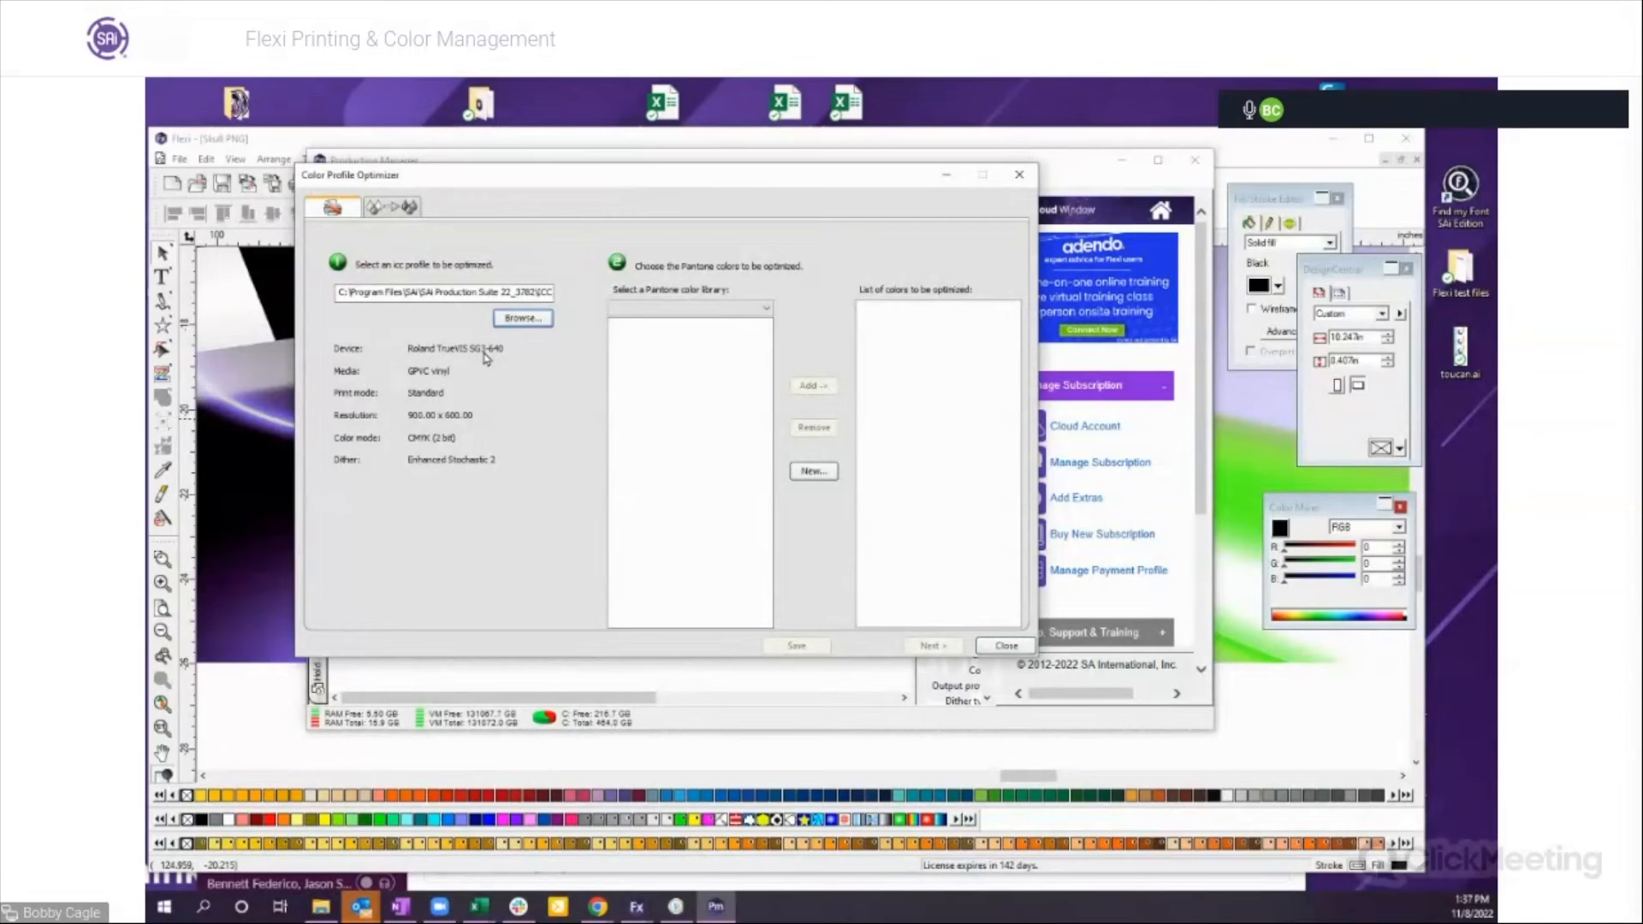
Step: Choose the PANTONE(r) Solid Coated library and add PANTONE 120 C, 1345 C, 153 C and 164 C to the colors for optimization
left_click(767, 309)
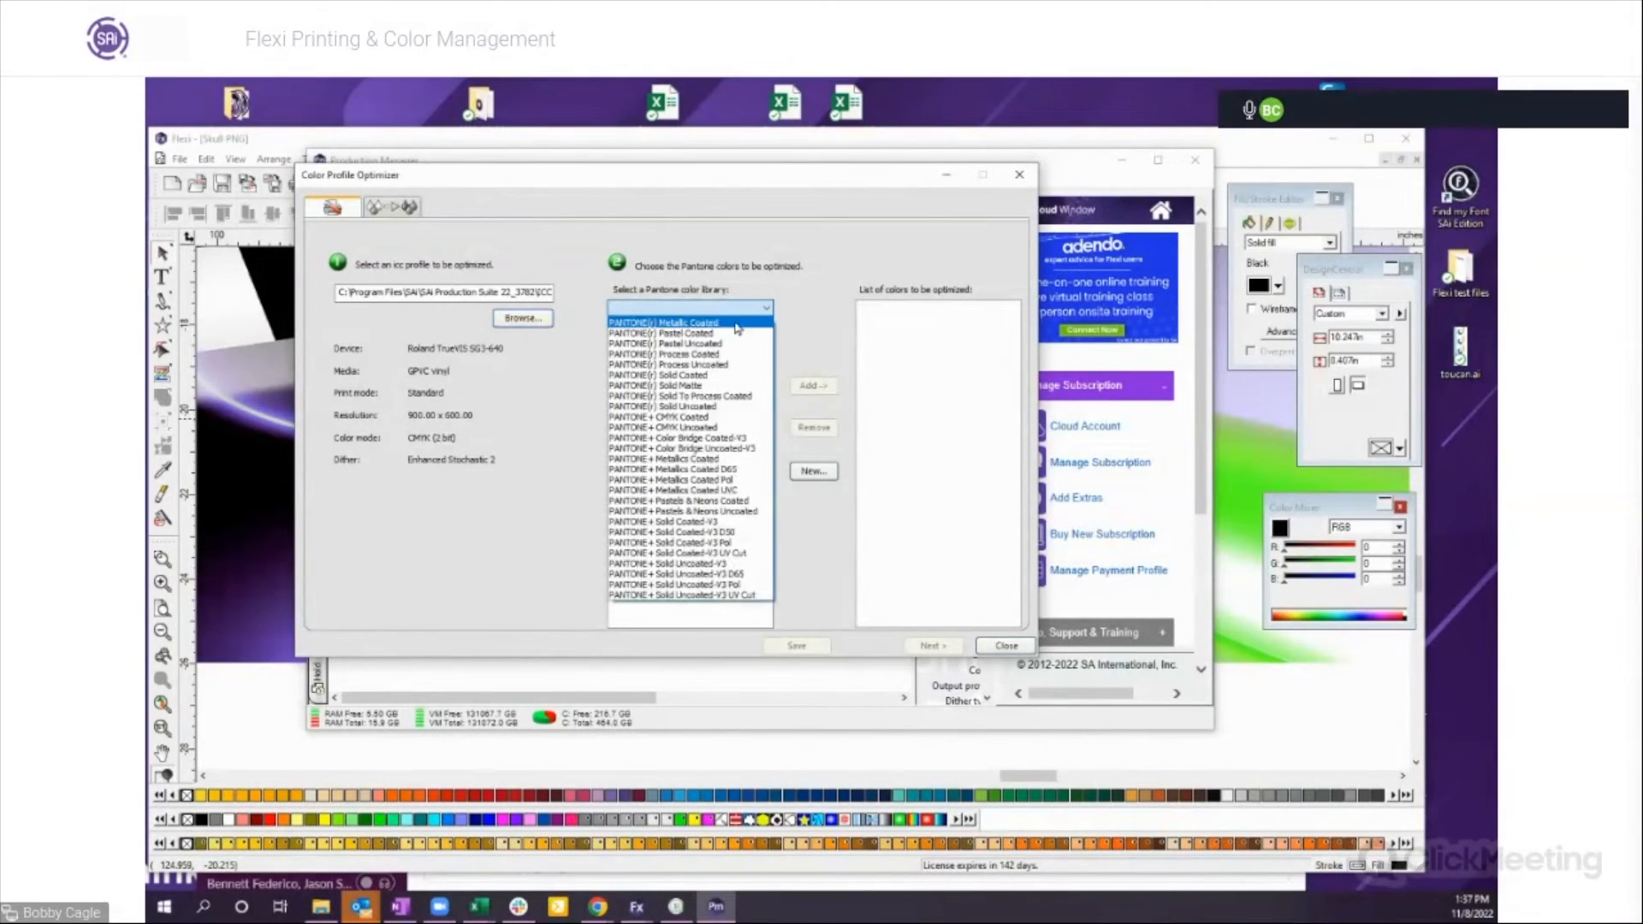
left_click(680, 376)
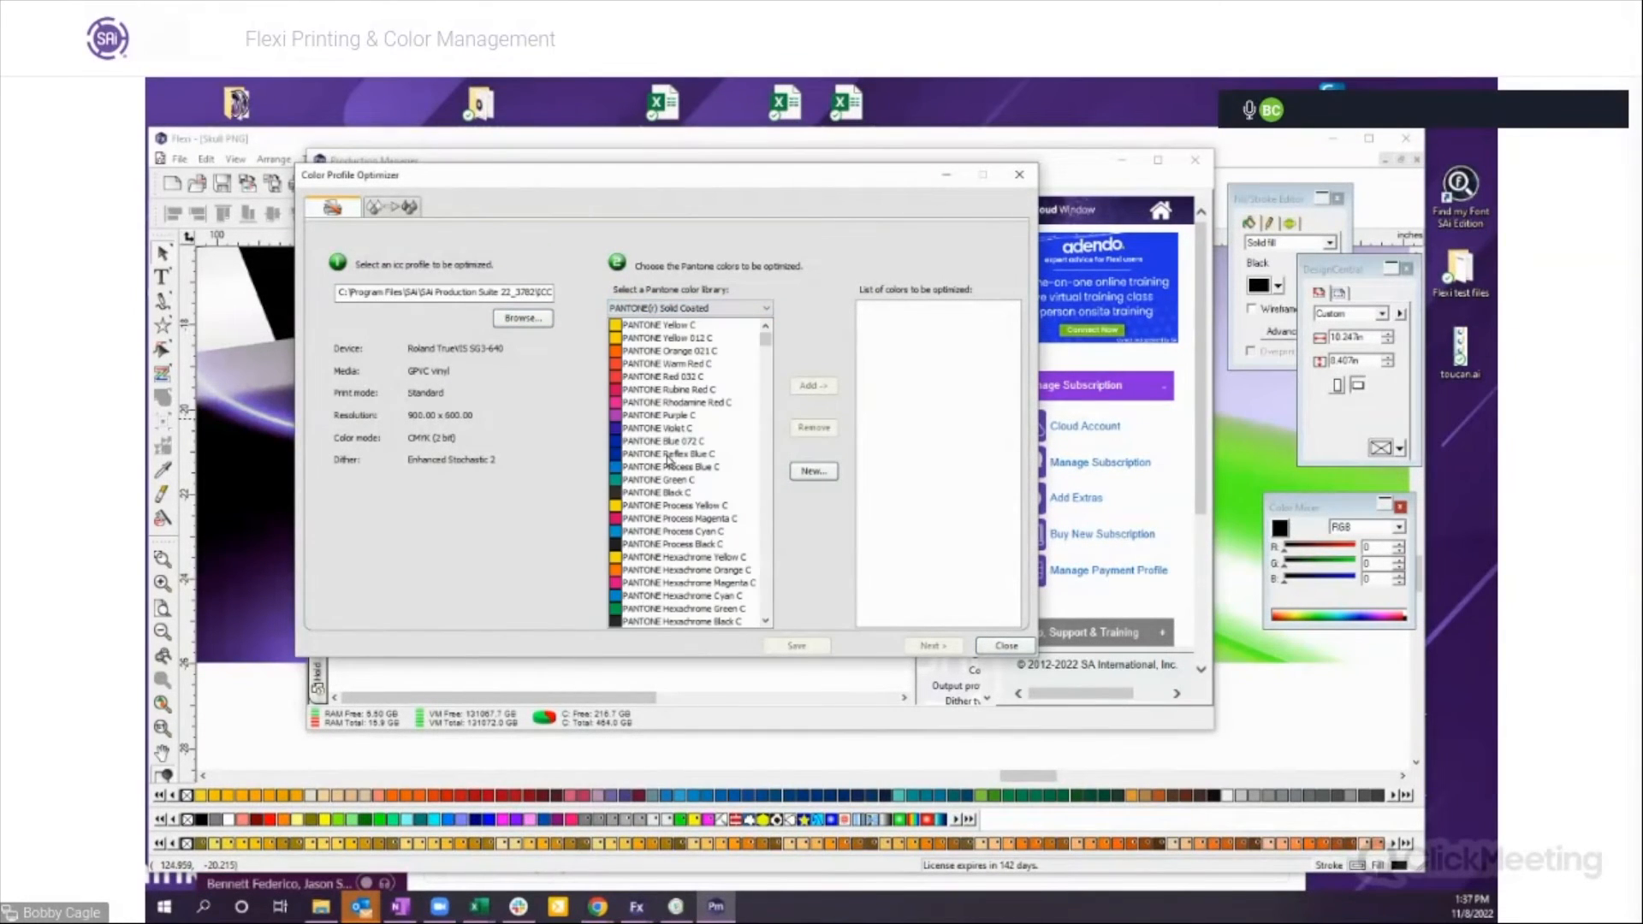
scroll(671, 504, "down", 15)
scroll(668, 502, "up", 3)
double_click(660, 480)
scroll(651, 533, "down", 8)
left_click(632, 532)
double_click(632, 534)
scroll(640, 561, "down", 5)
double_click(637, 583)
scroll(633, 573, "down", 8)
double_click(651, 596)
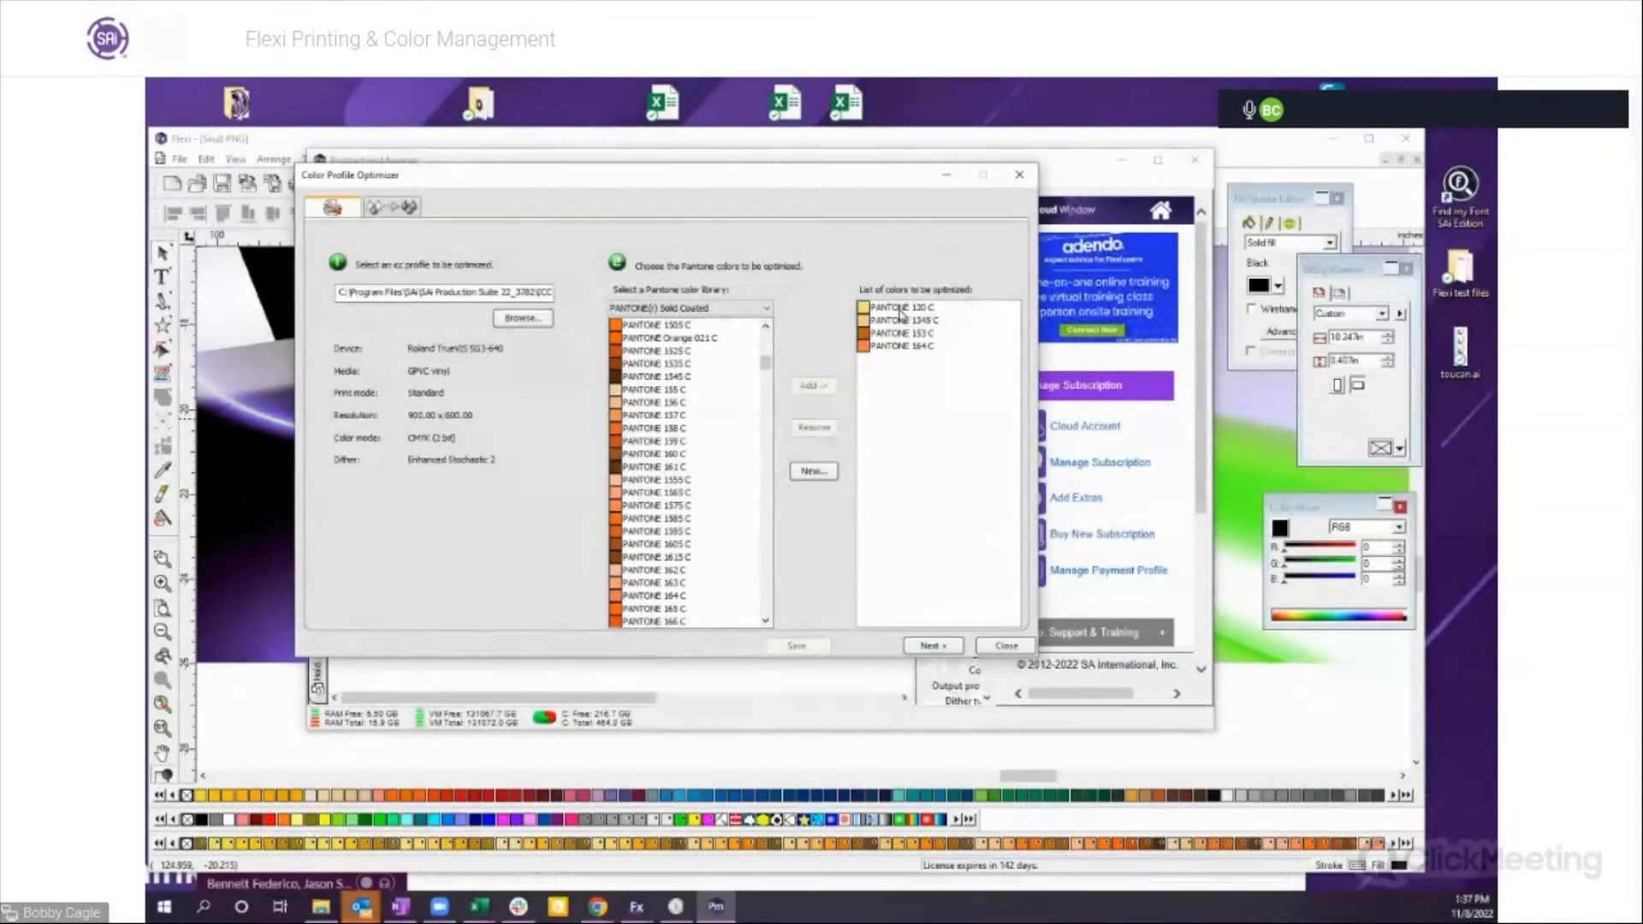
Step: Print the measurement target for the four chosen Pantone colors, and close the optimizer, discarding its unsaved data
left_click(942, 647)
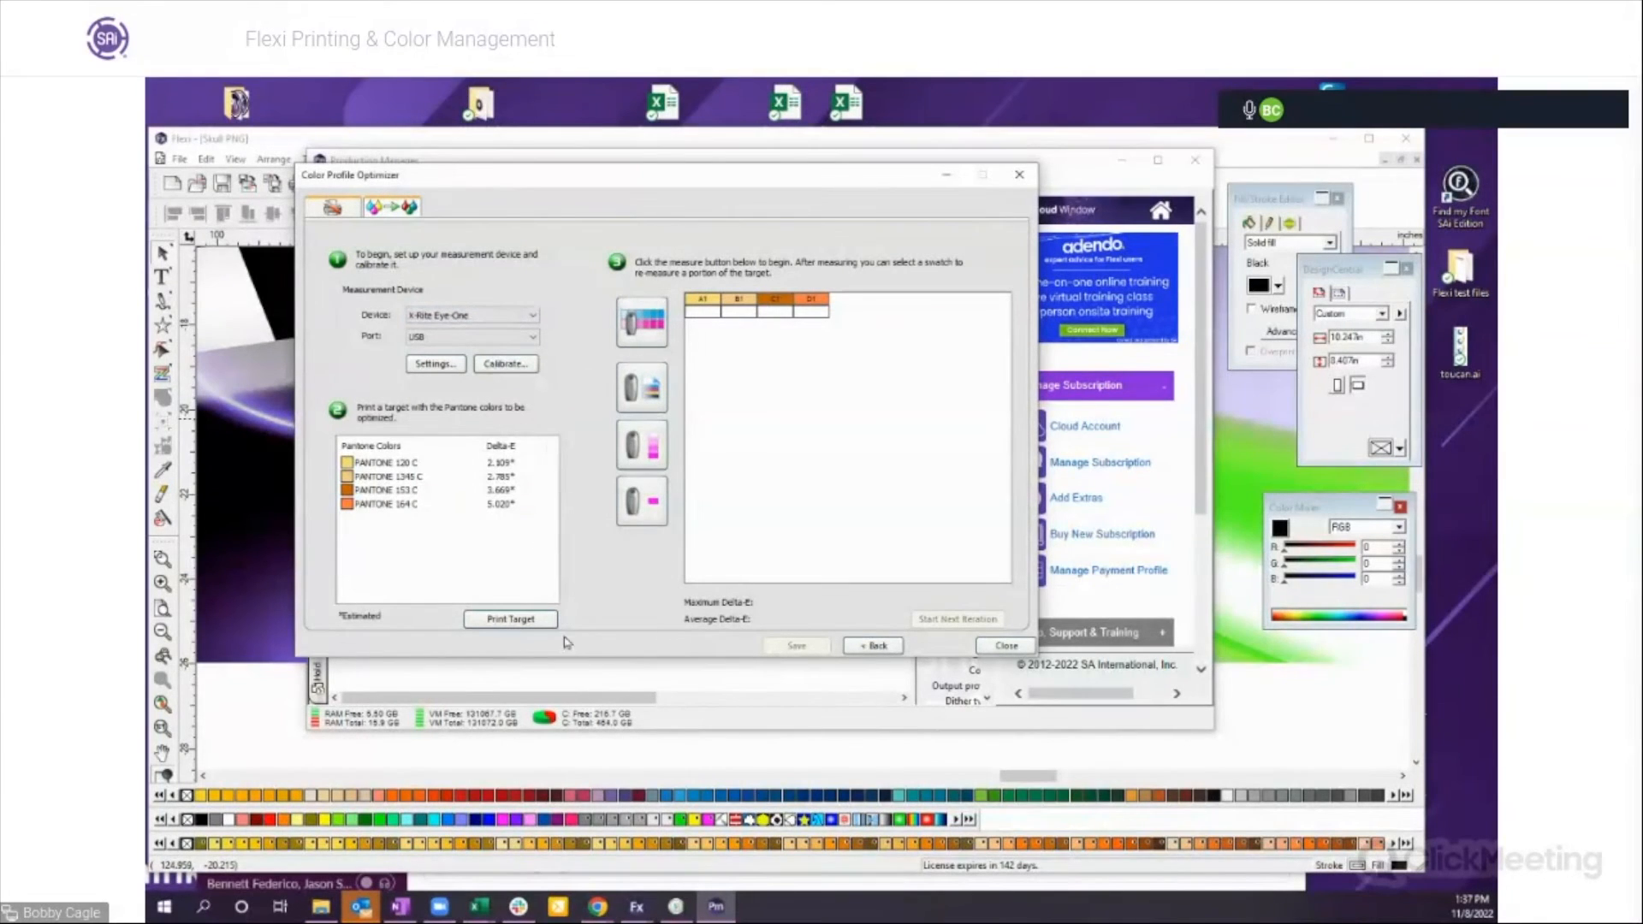
left_click(525, 619)
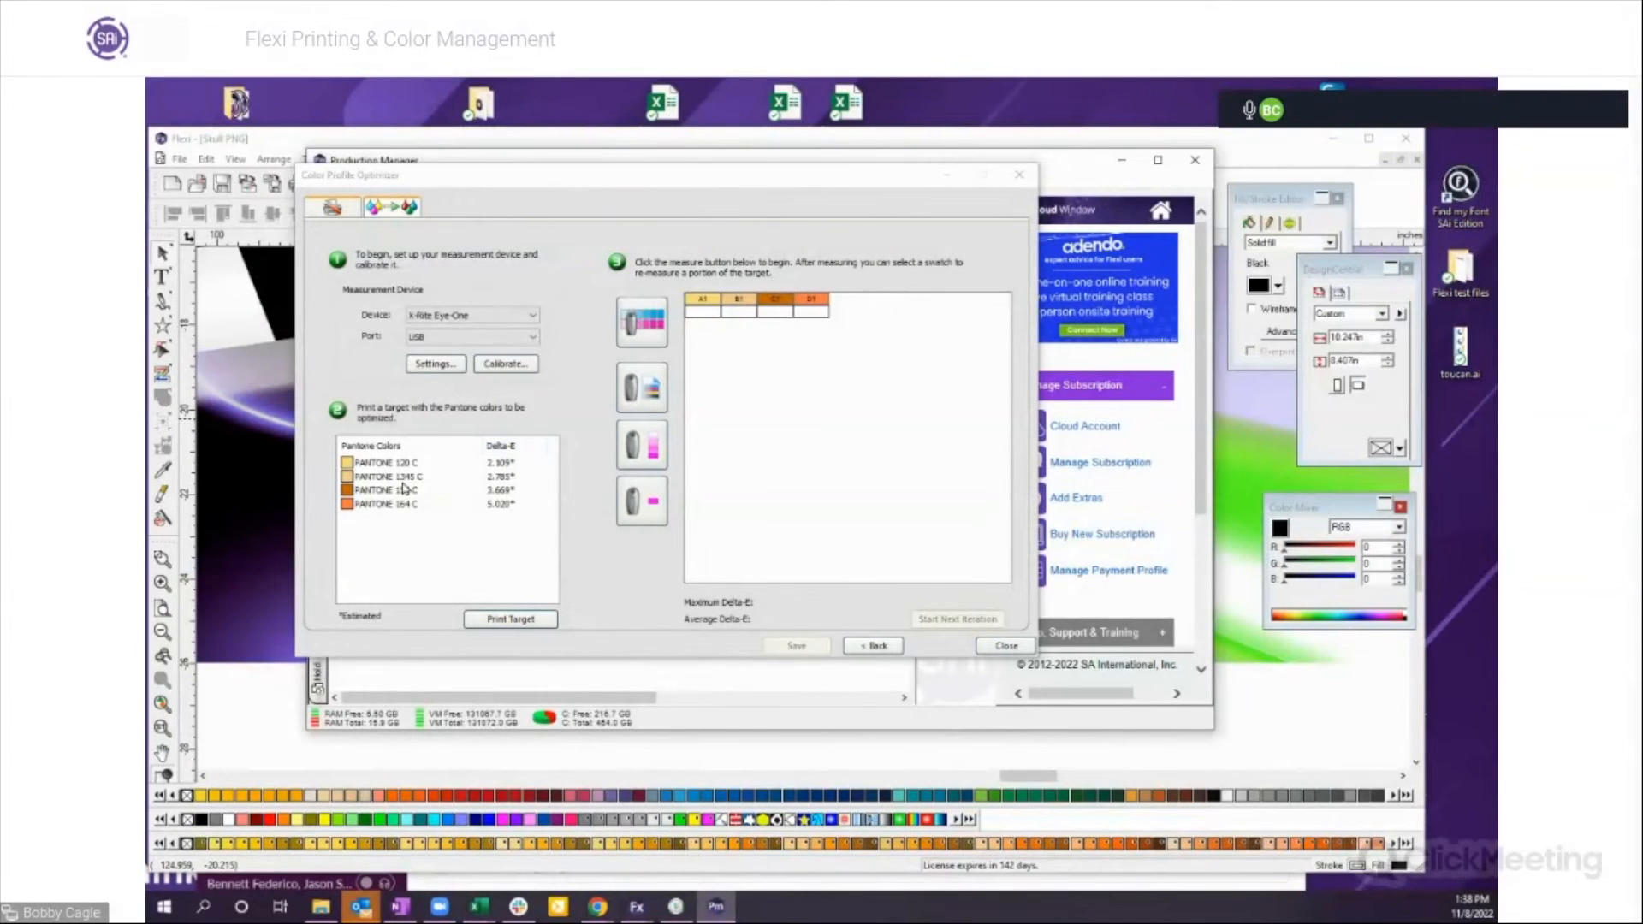
left_click(989, 651)
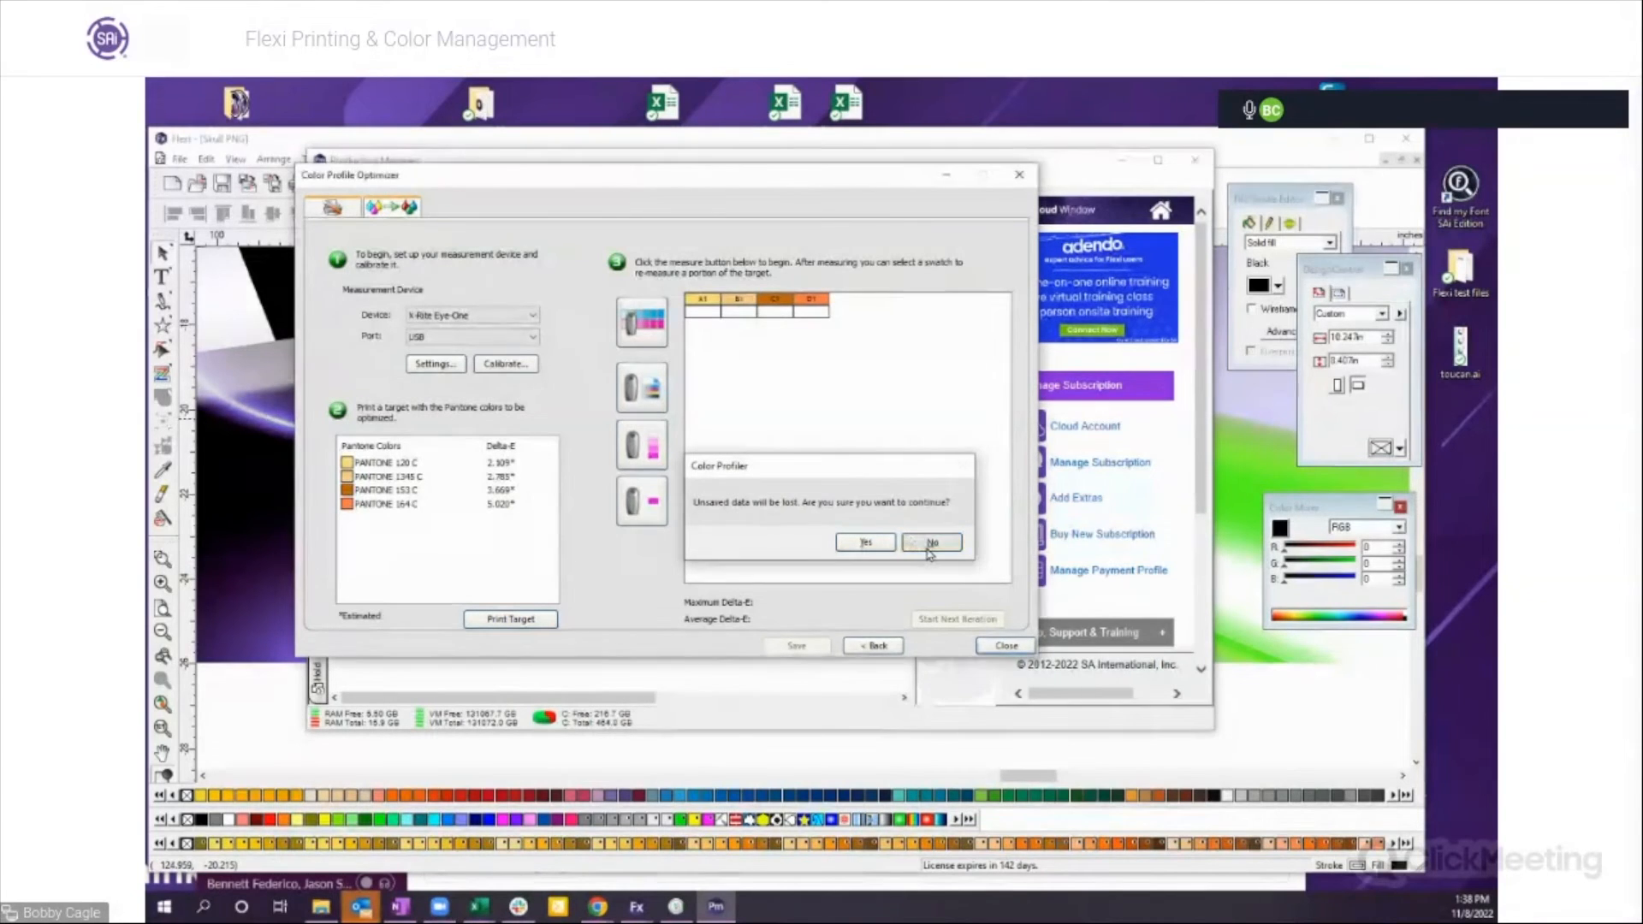
left_click(909, 542)
left_click(982, 649)
left_click(867, 542)
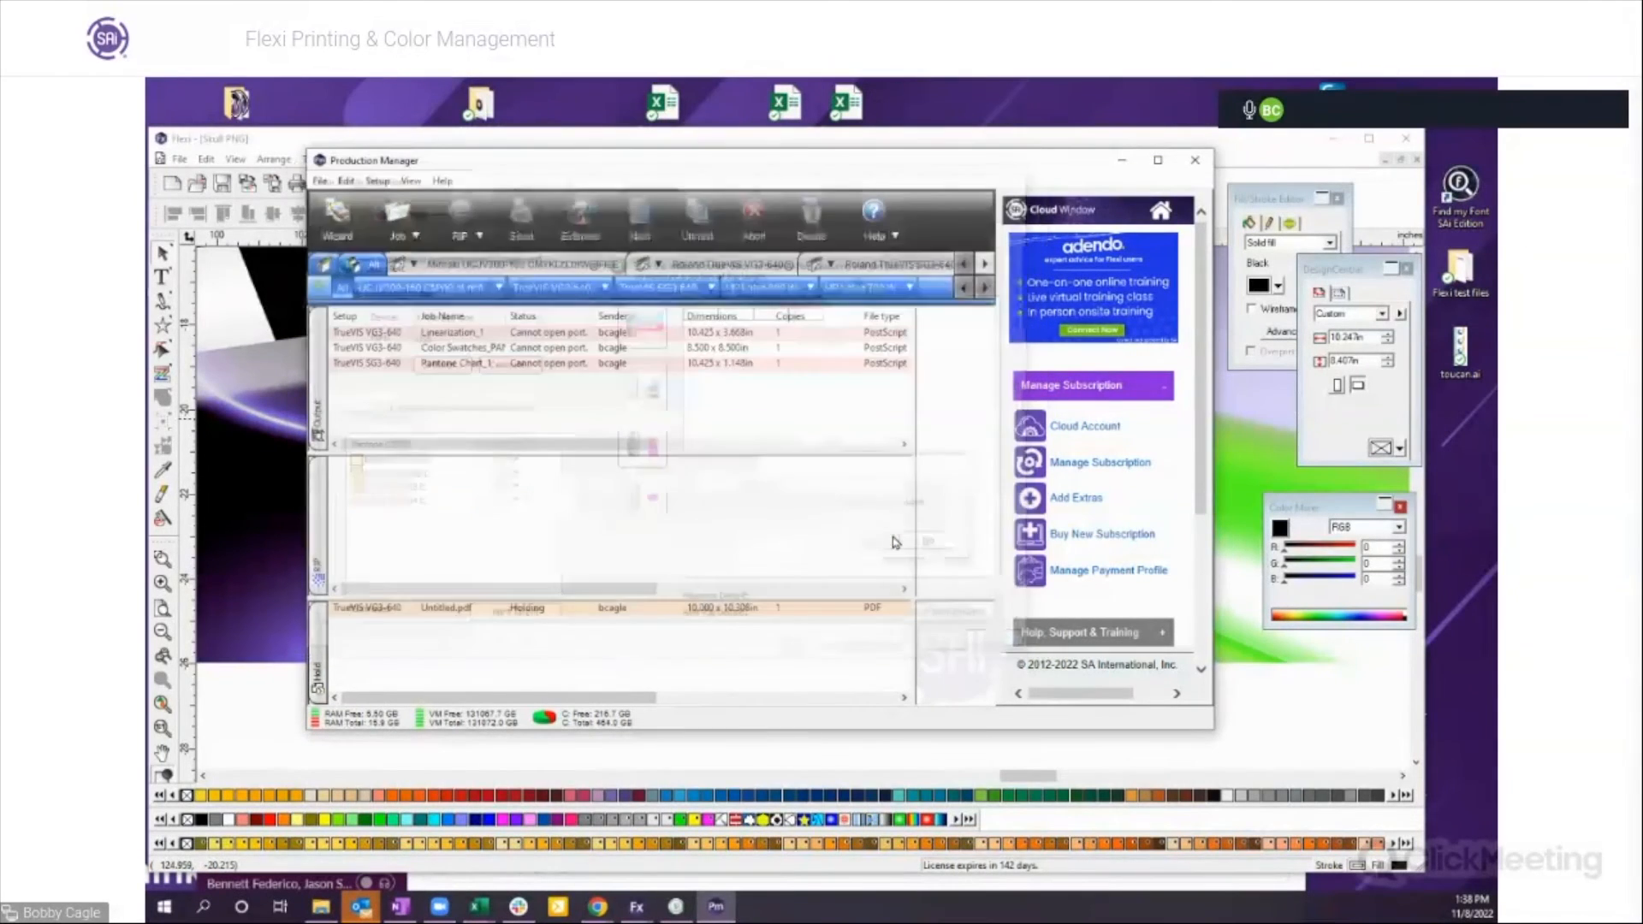
Step: Open the Pantone Chart_1 job's properties, examine the chart in the layout preview, and cancel without changes
left_click(551, 366)
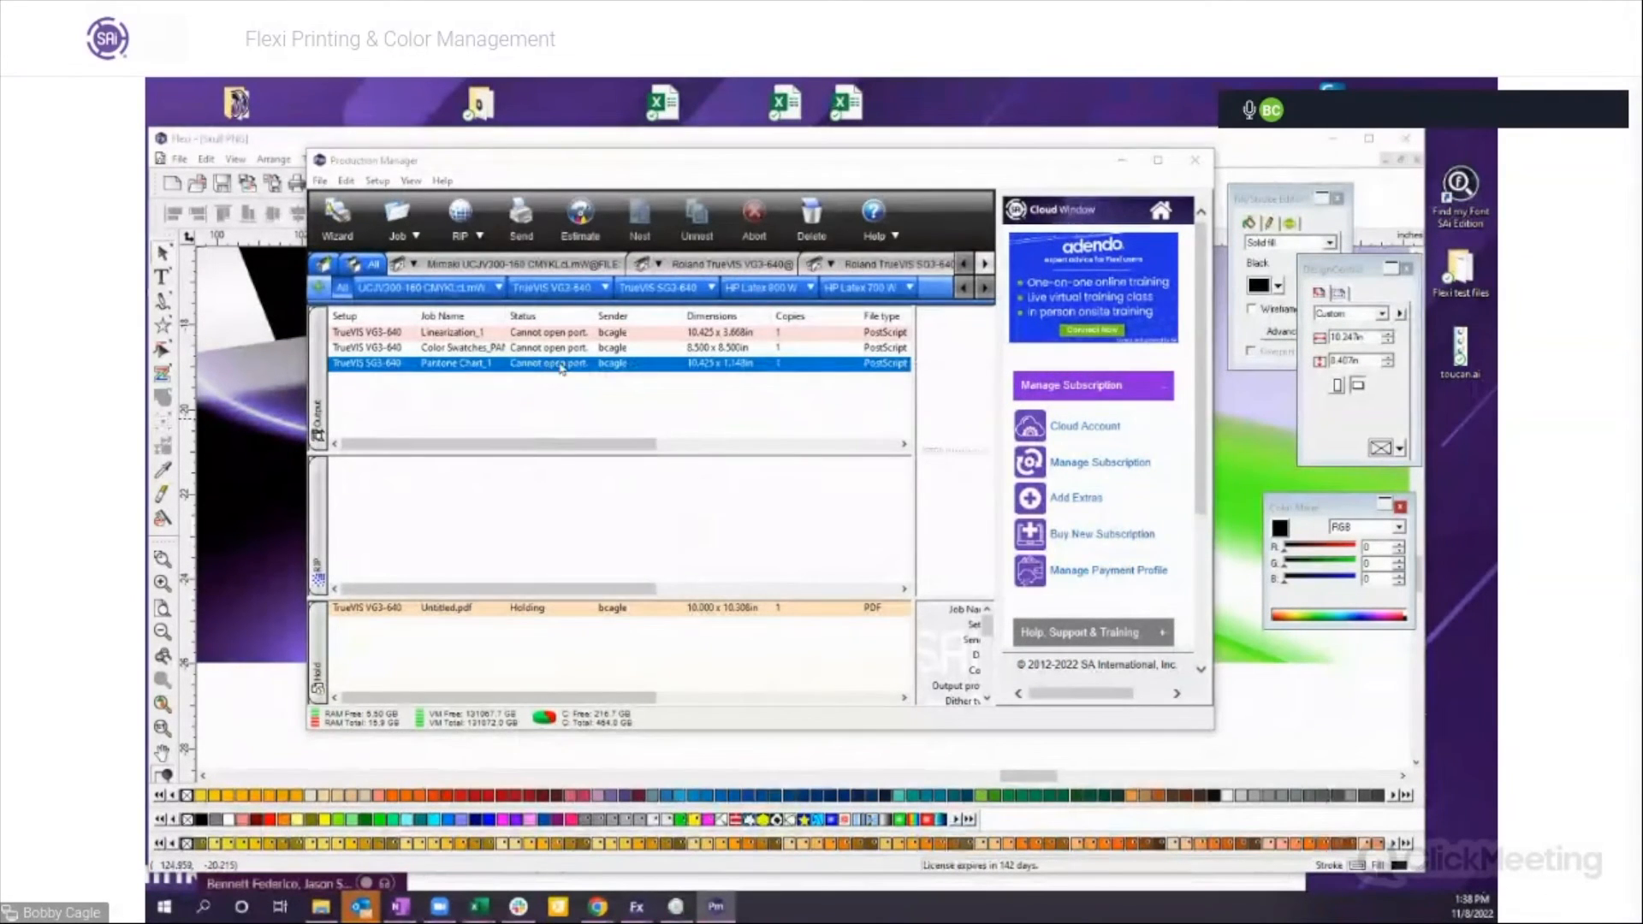
double_click(550, 366)
left_click(783, 750)
left_click_drag(1079, 680, 1155, 719)
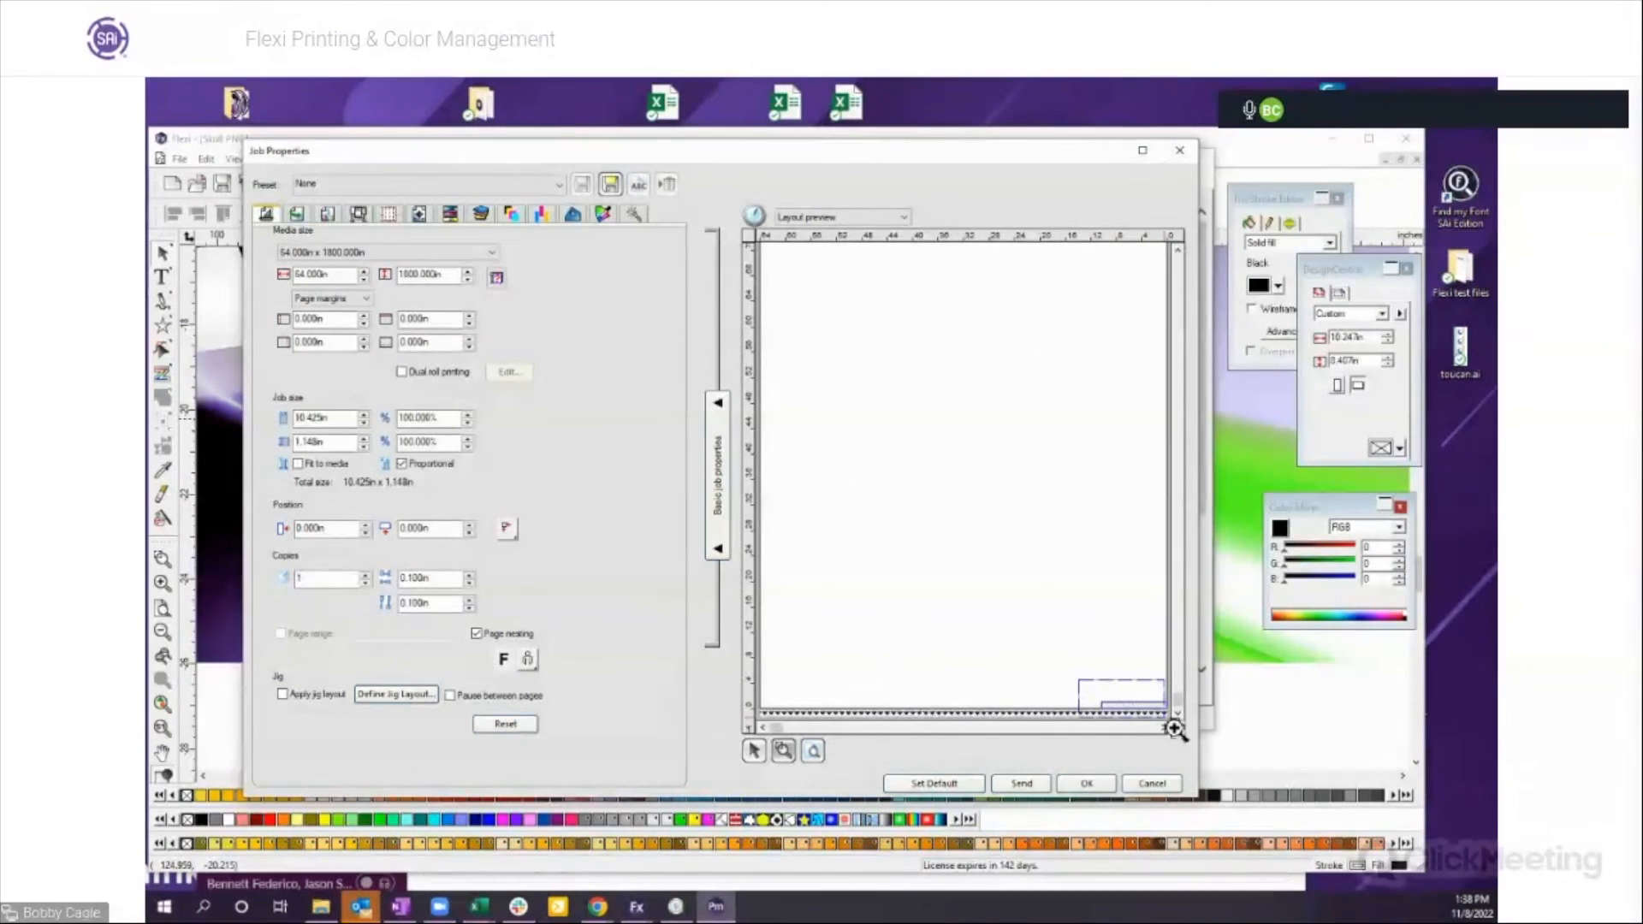
left_click_drag(840, 642, 1083, 706)
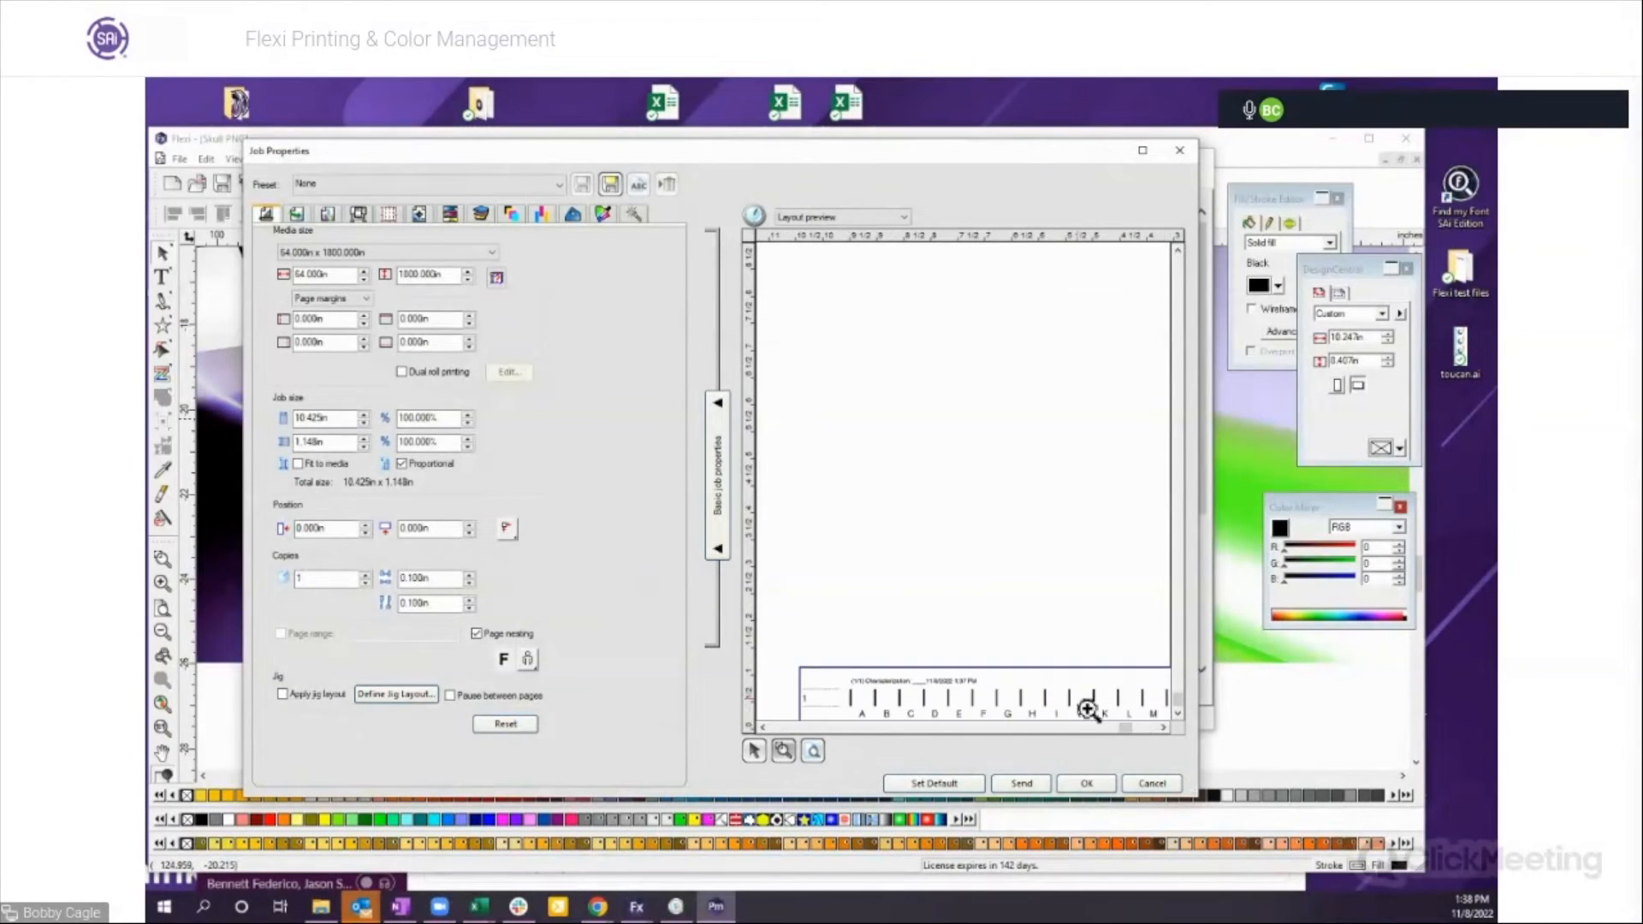
left_click(1164, 728)
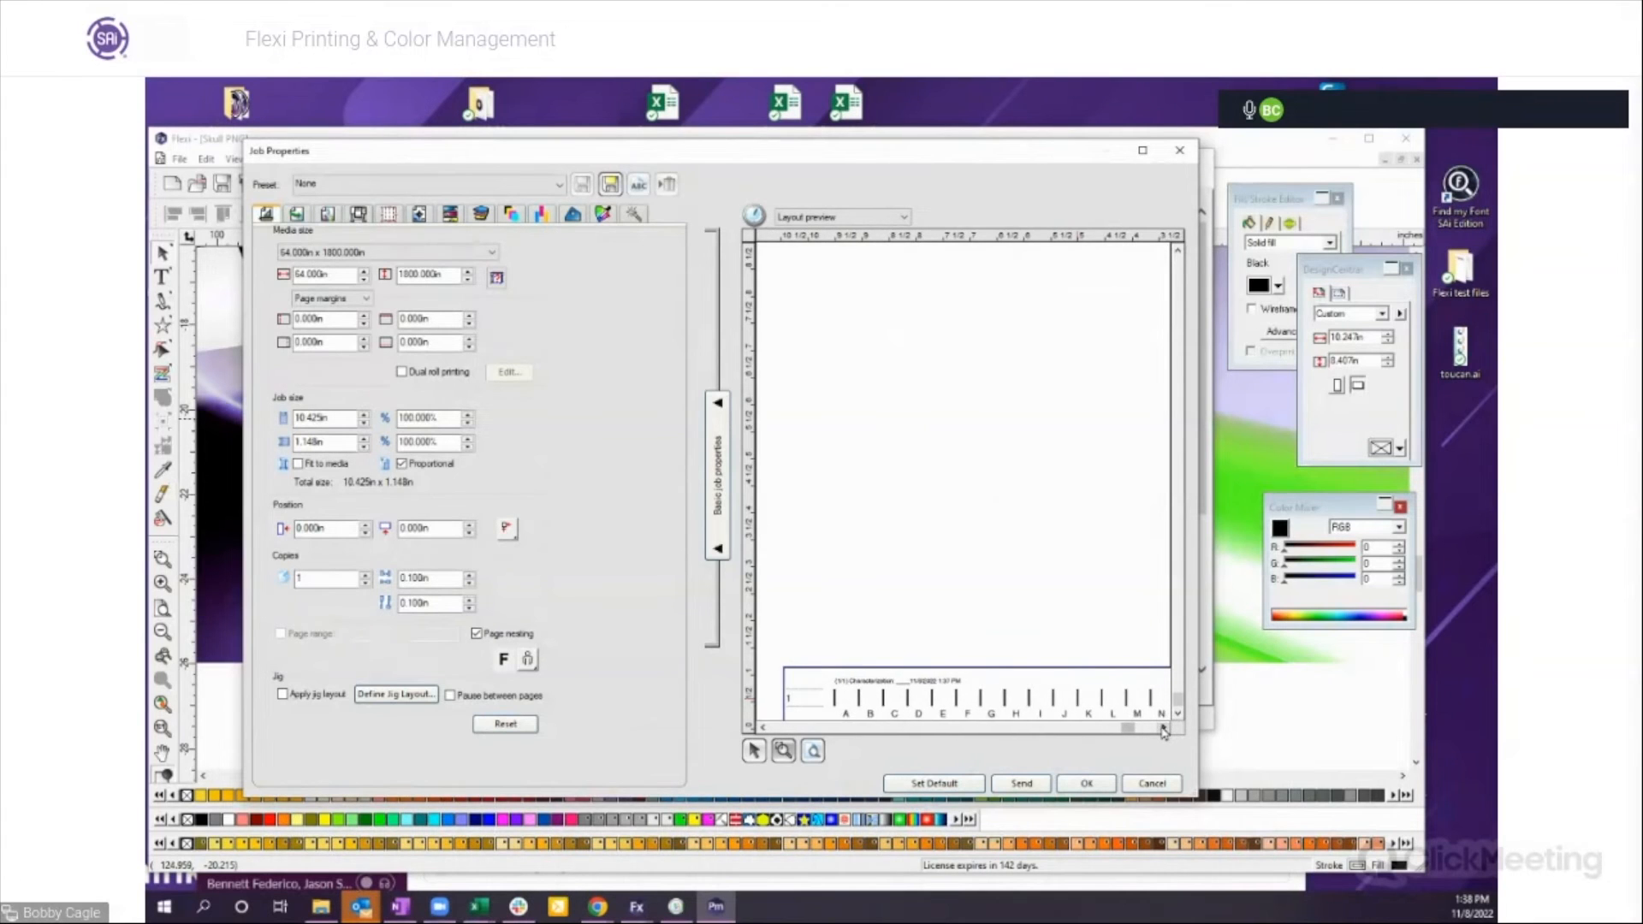
mouse_move(1133, 729)
left_mouse_down()
mouse_move(1098, 733)
mouse_move(1116, 734)
left_mouse_up()
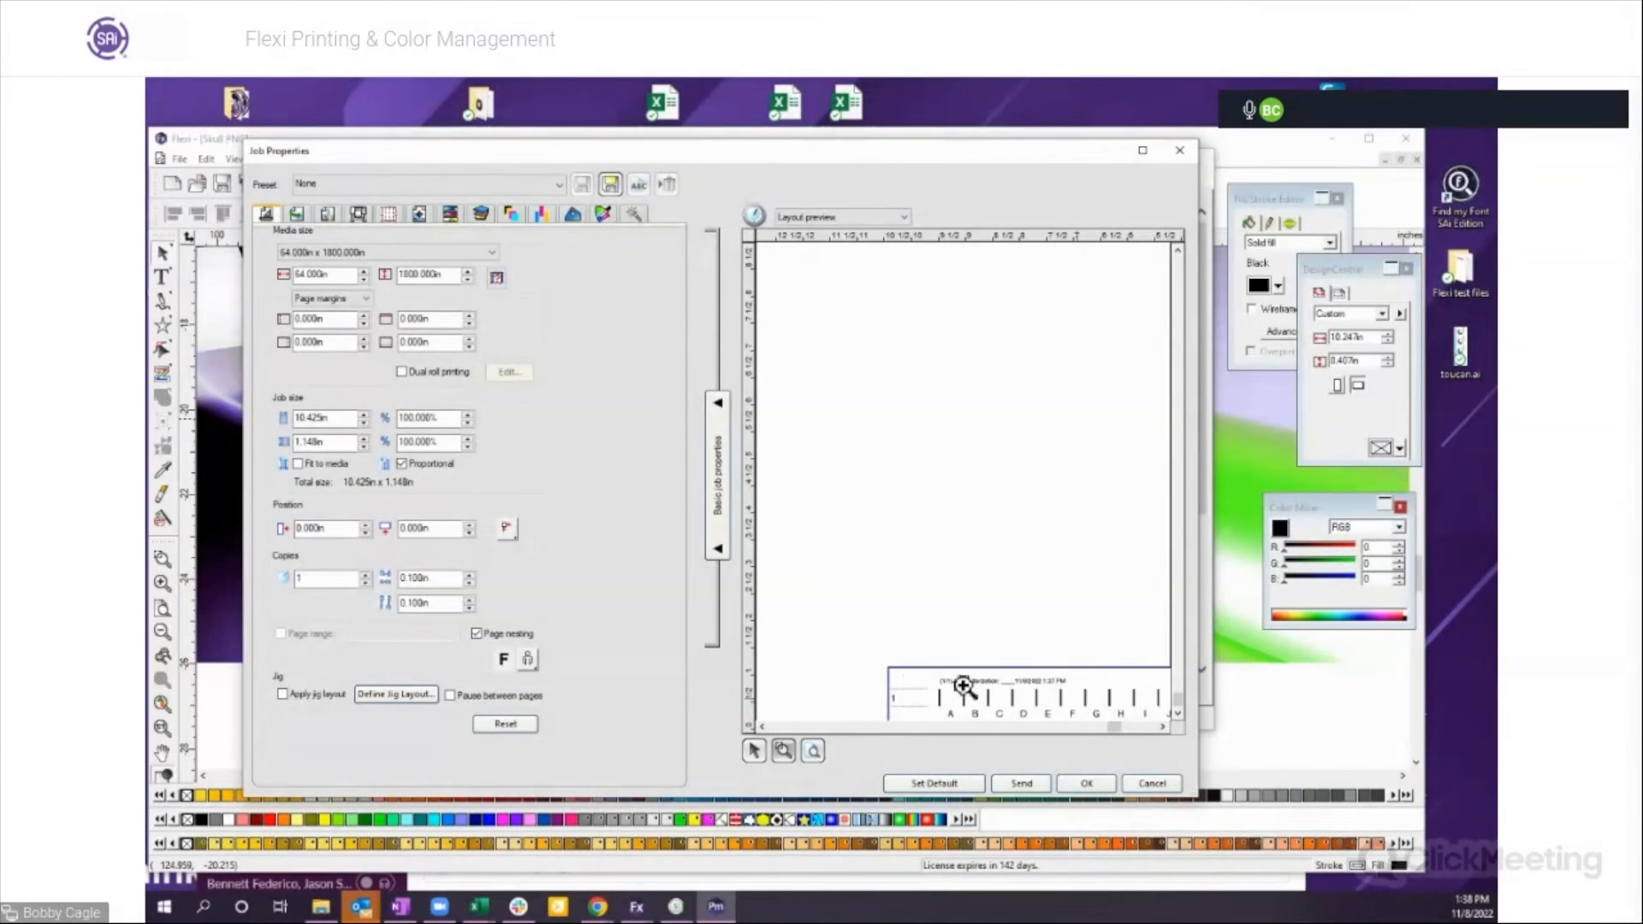
left_click(1153, 783)
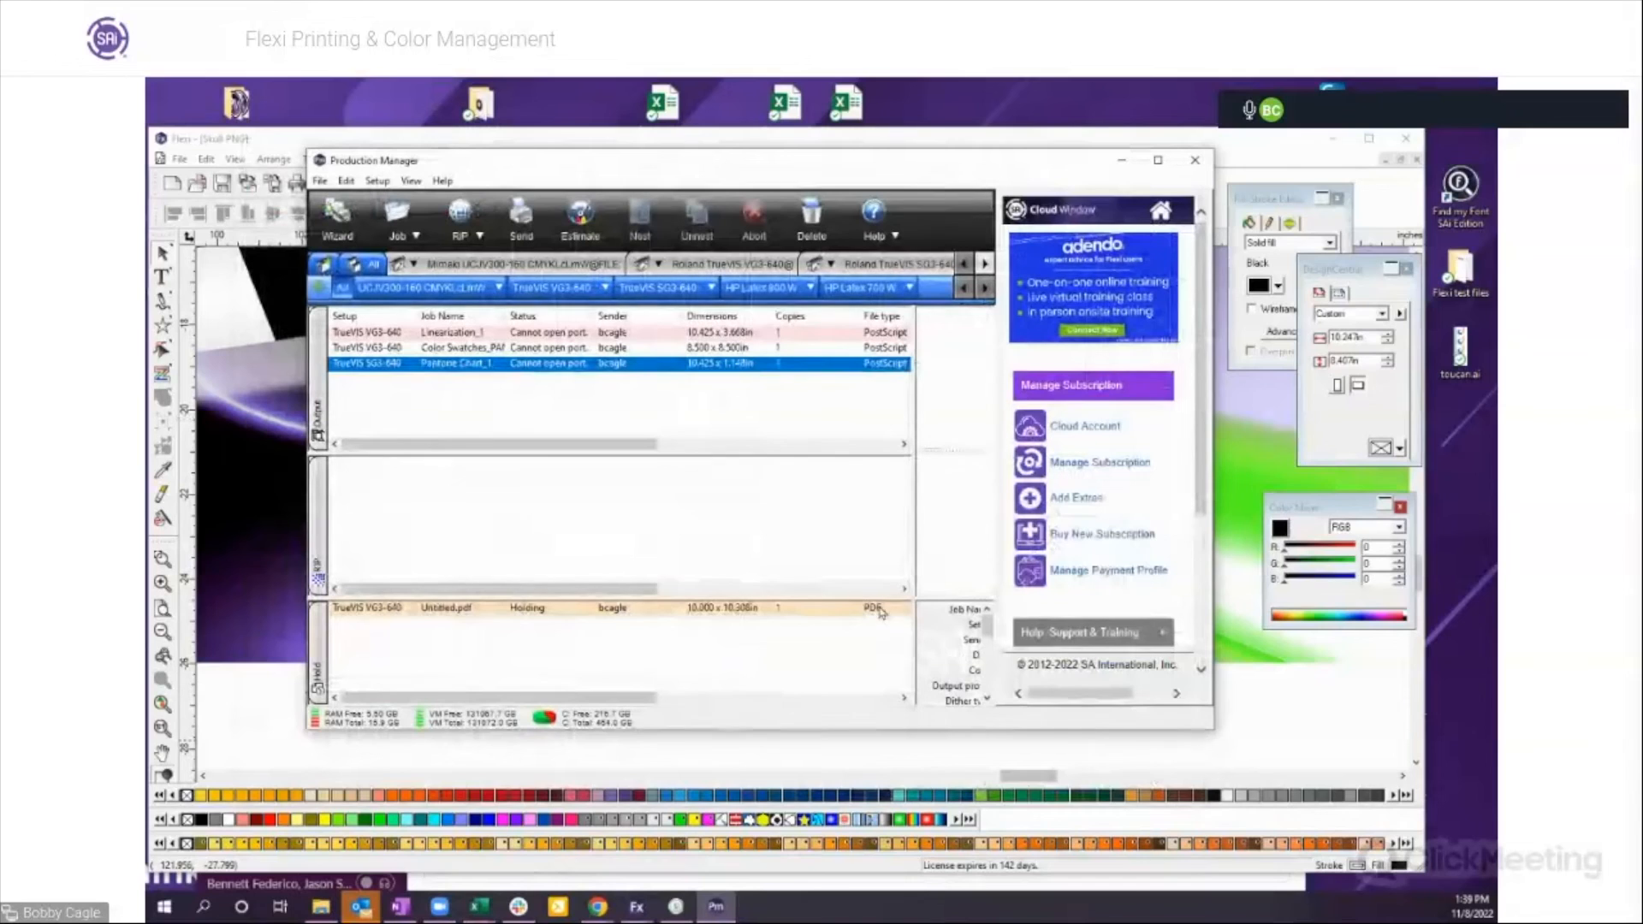
Step: Compare the thumbnails of the Linearization_1, Color Swatches and Pantone Chart_1 jobs and look over the available color management tools
left_click(627, 355)
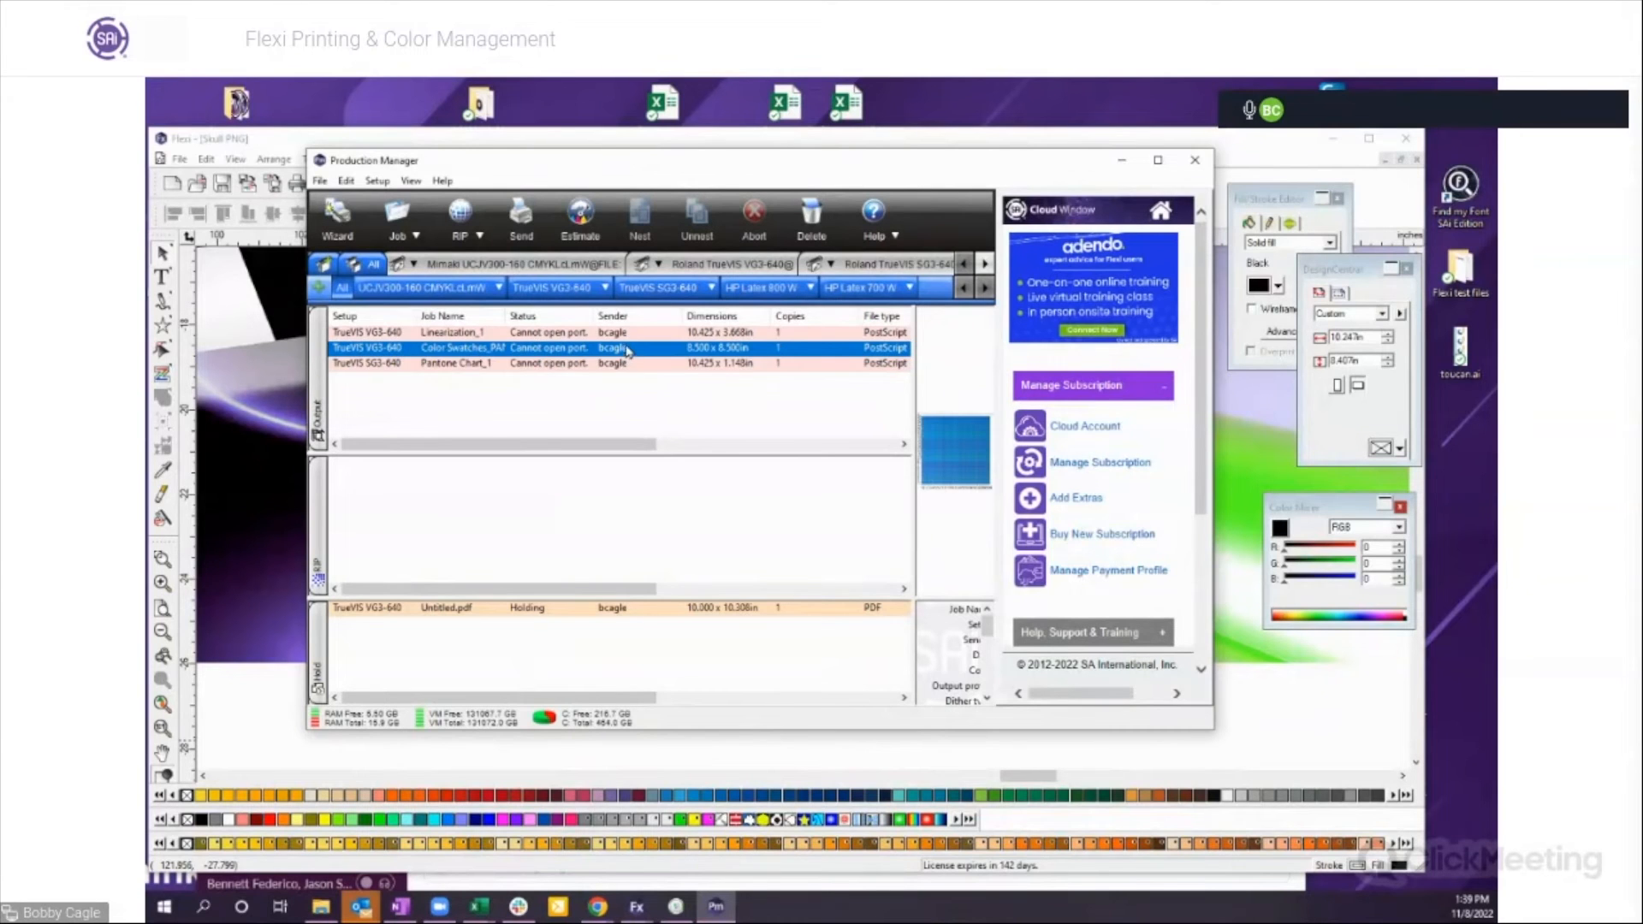
left_click(629, 336)
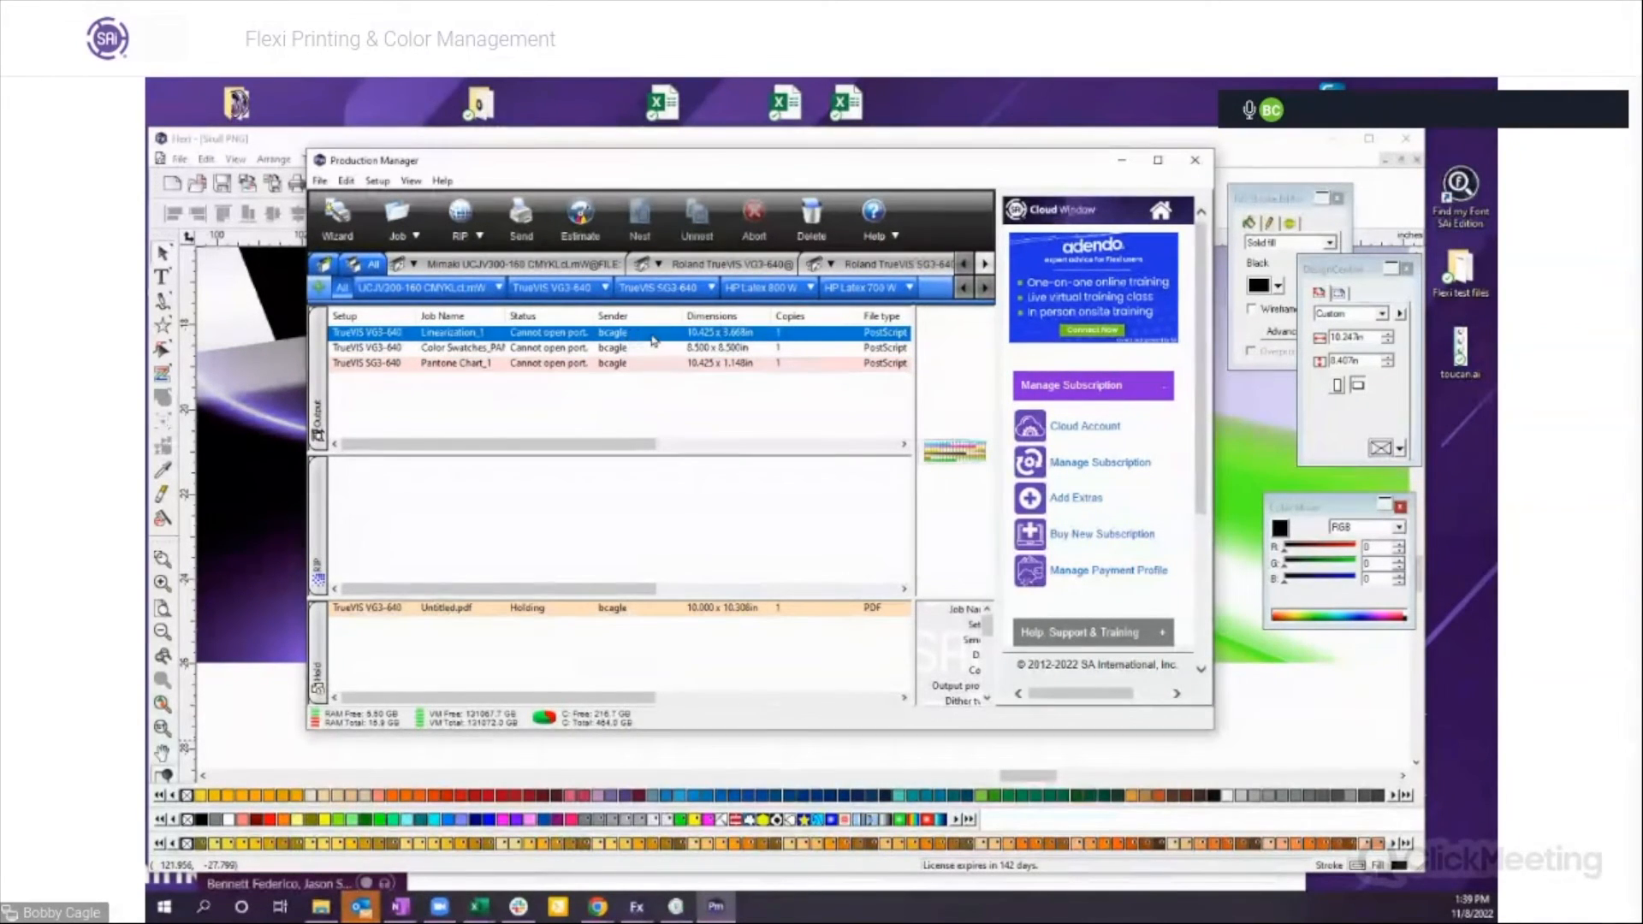
left_click(743, 351)
left_click(739, 365)
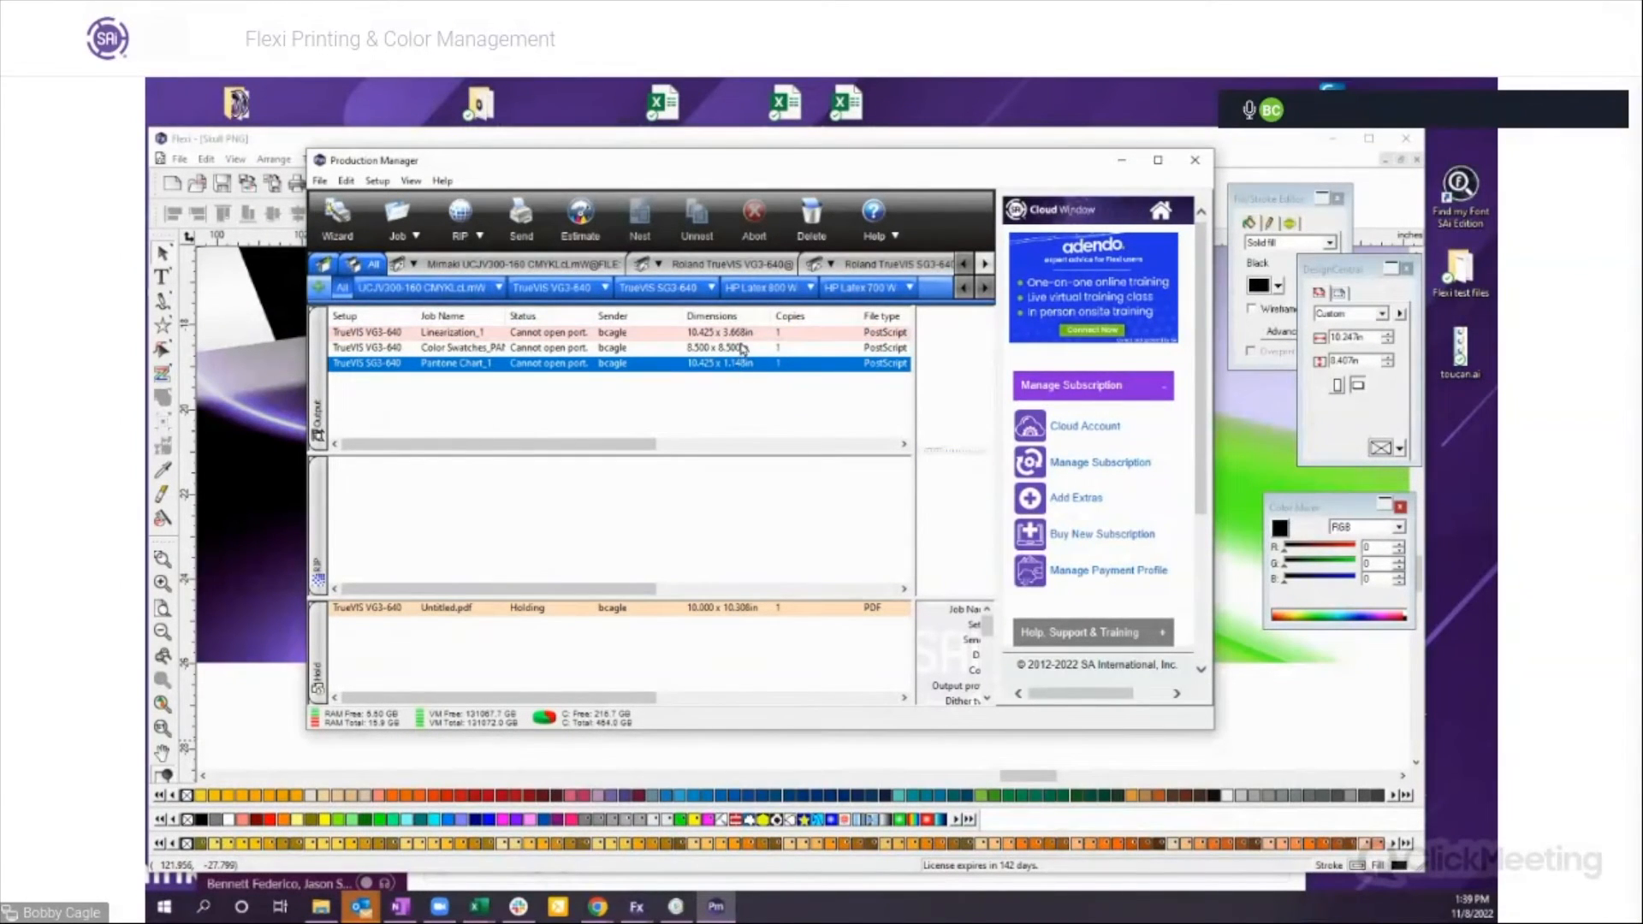
left_click(743, 349)
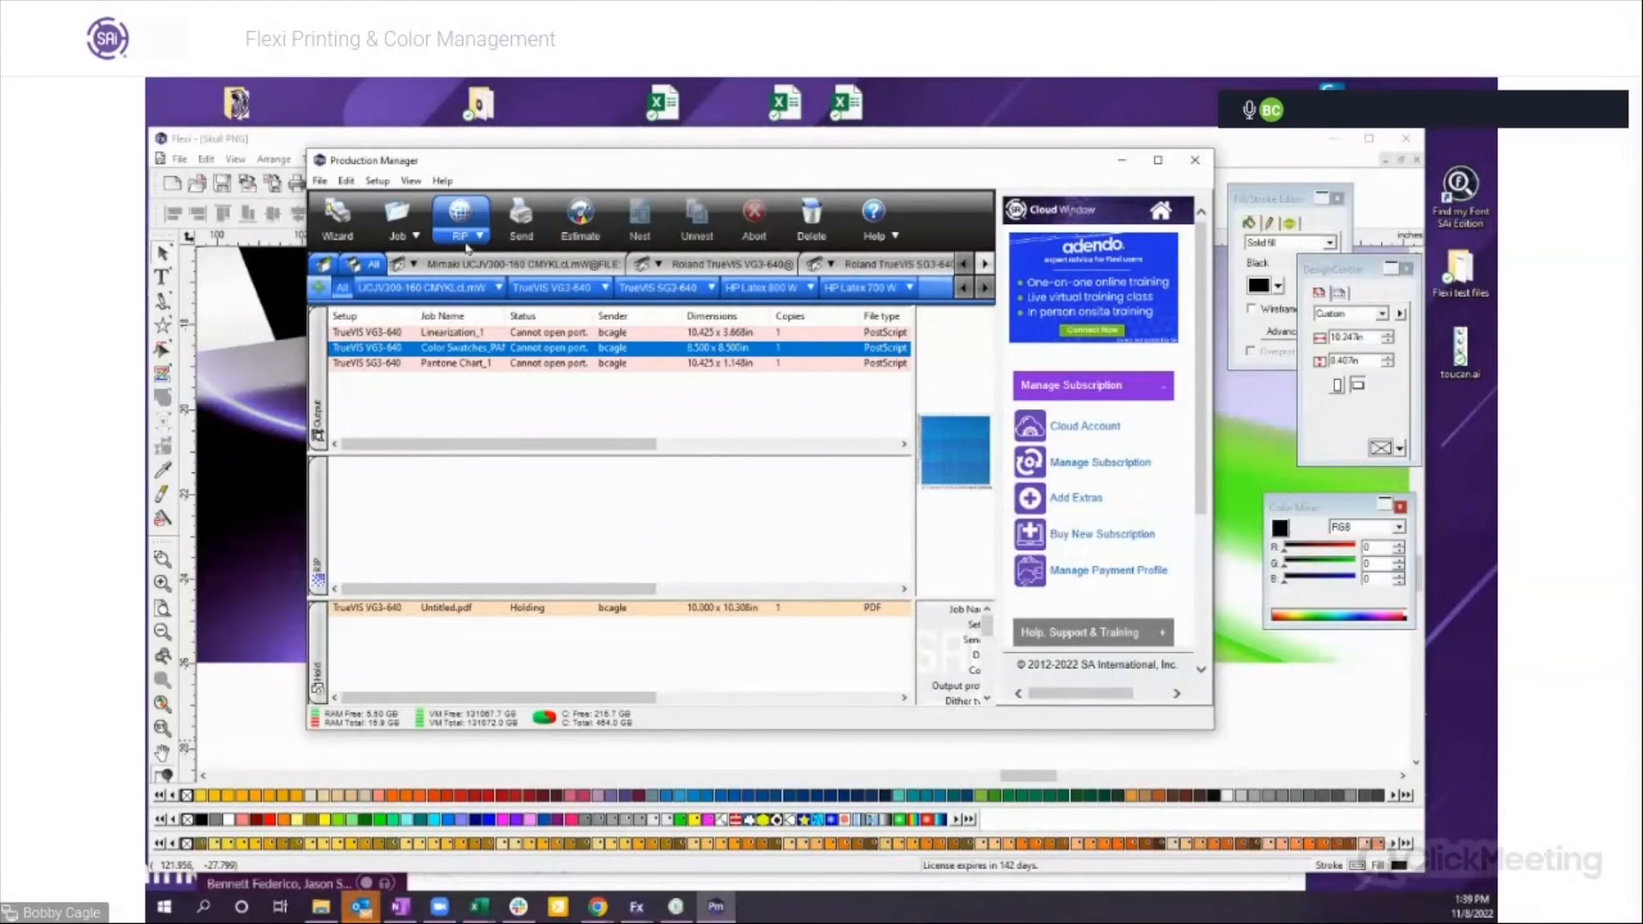
left_click(382, 182)
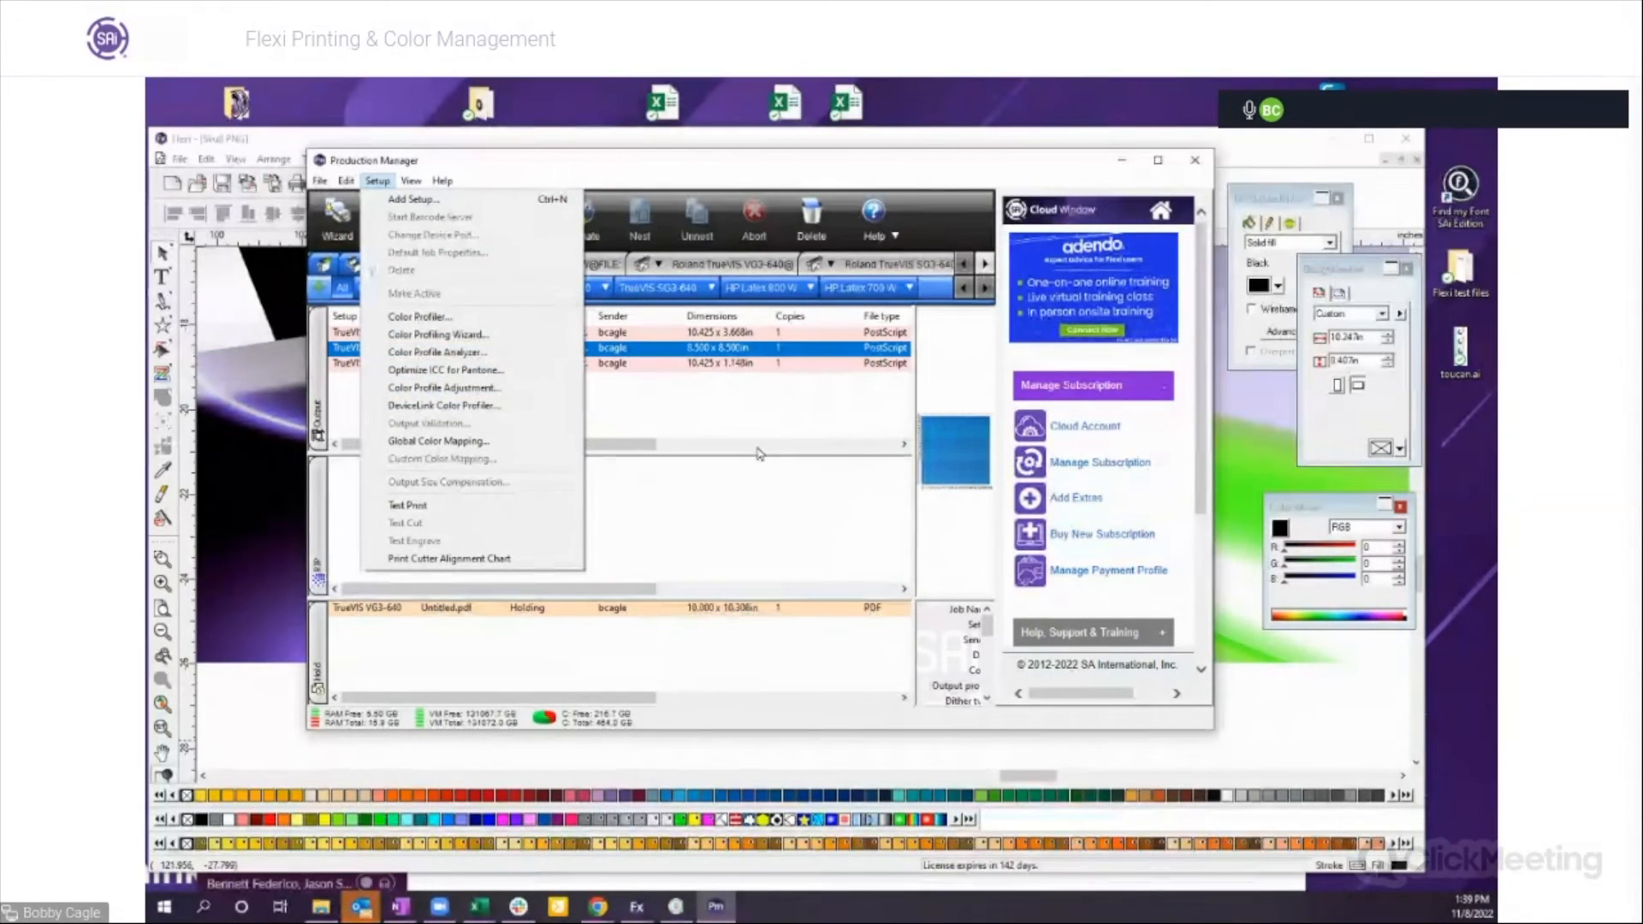
left_click(723, 498)
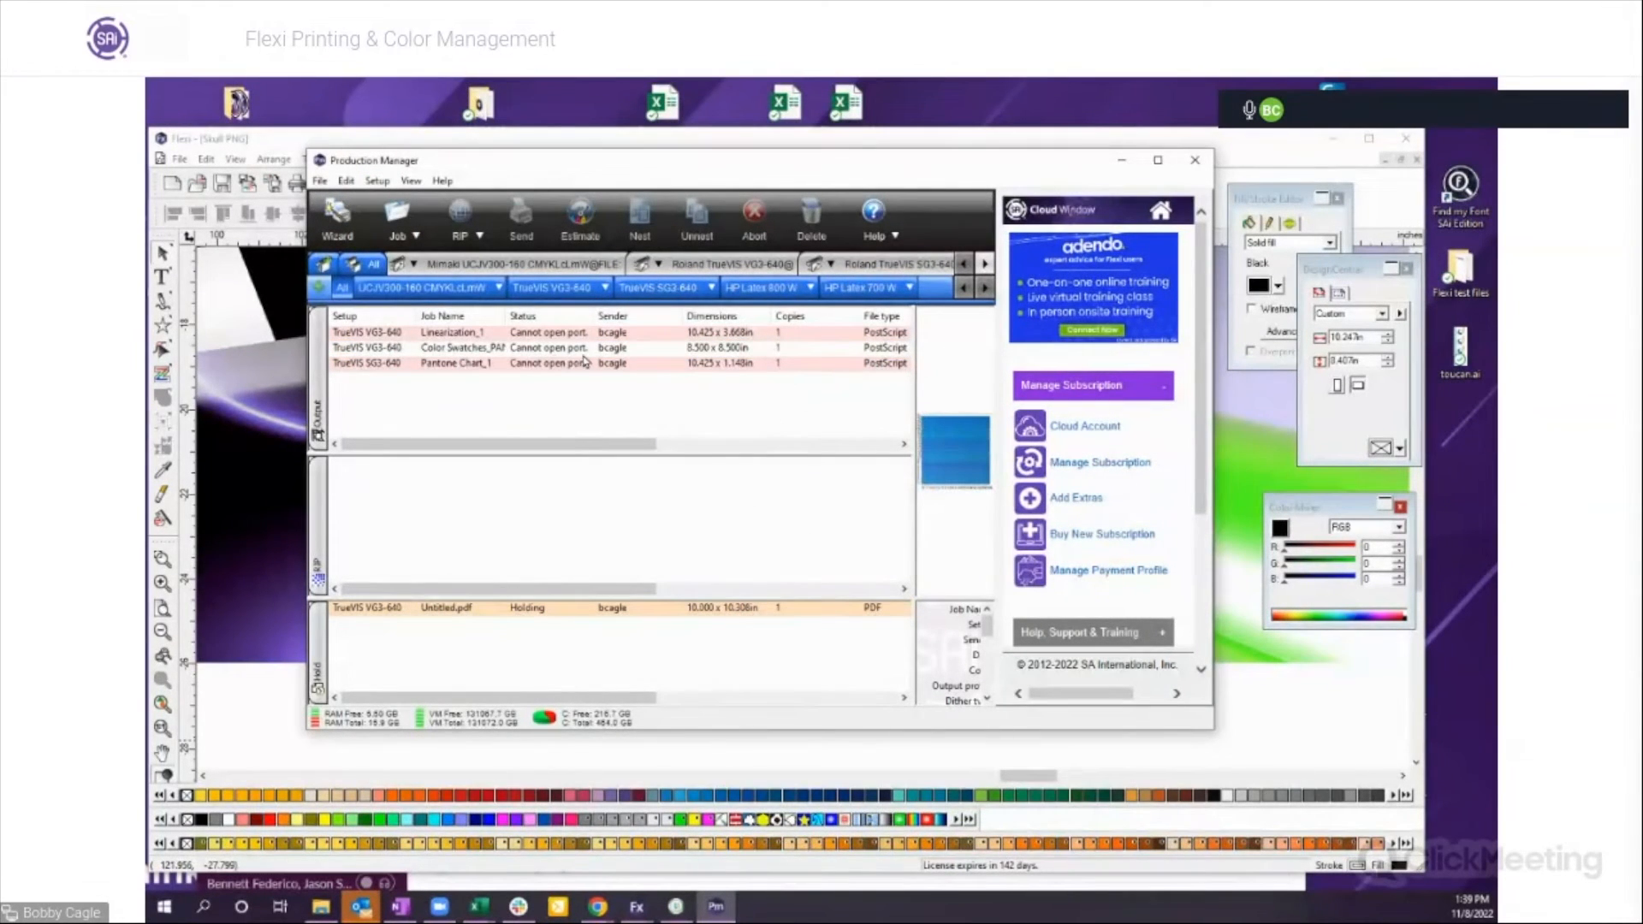
left_click(555, 368)
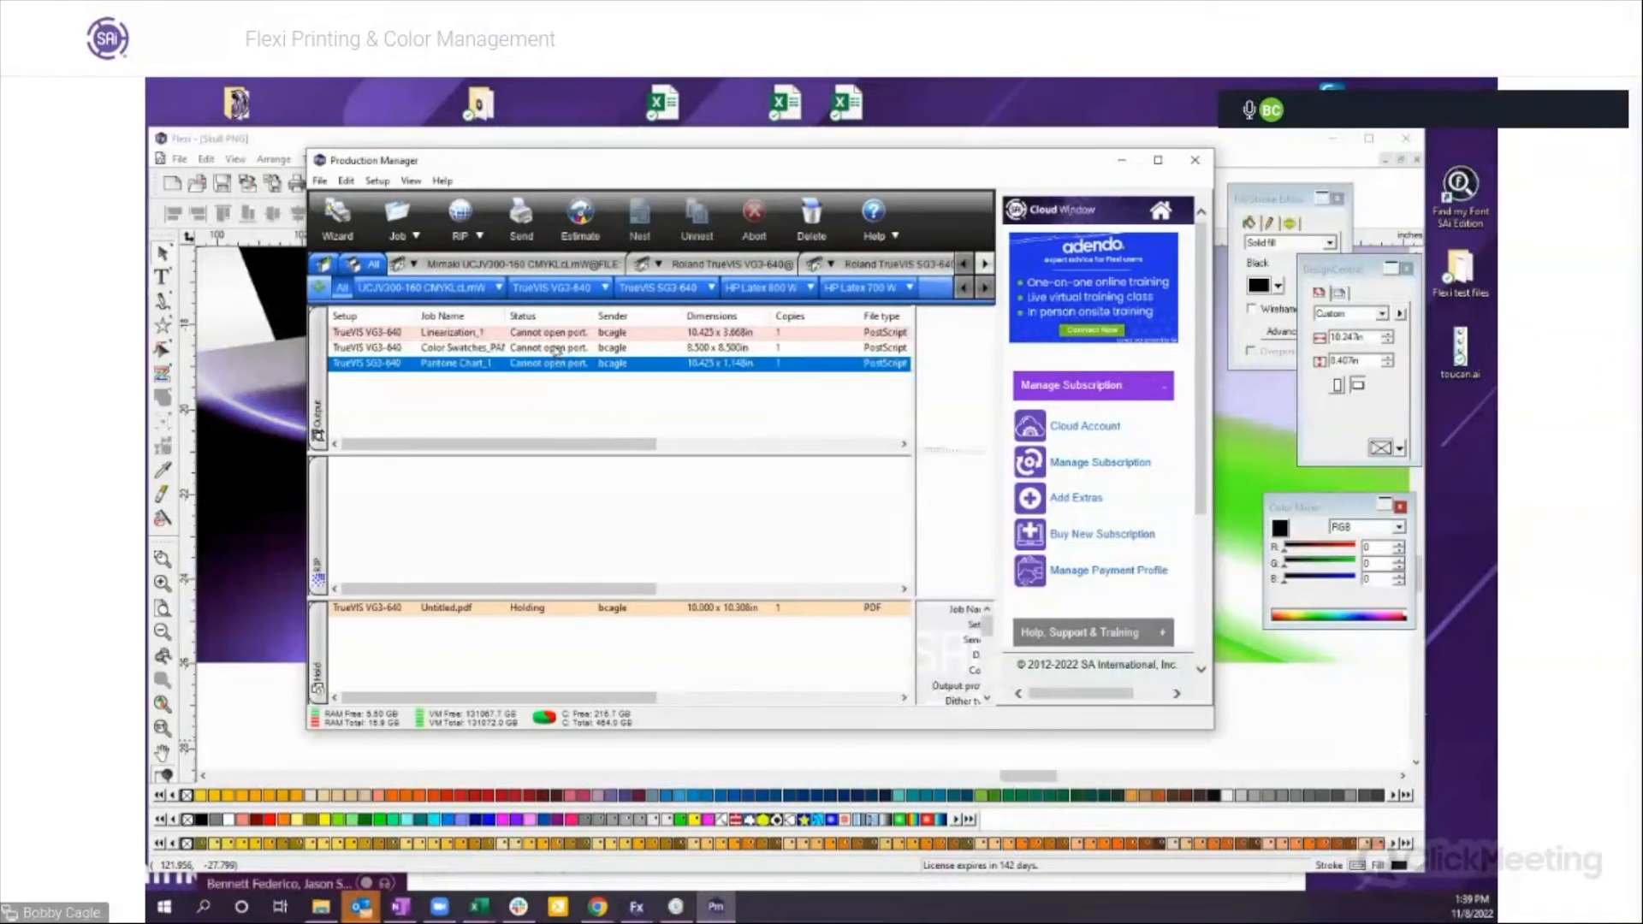
left_click(556, 349)
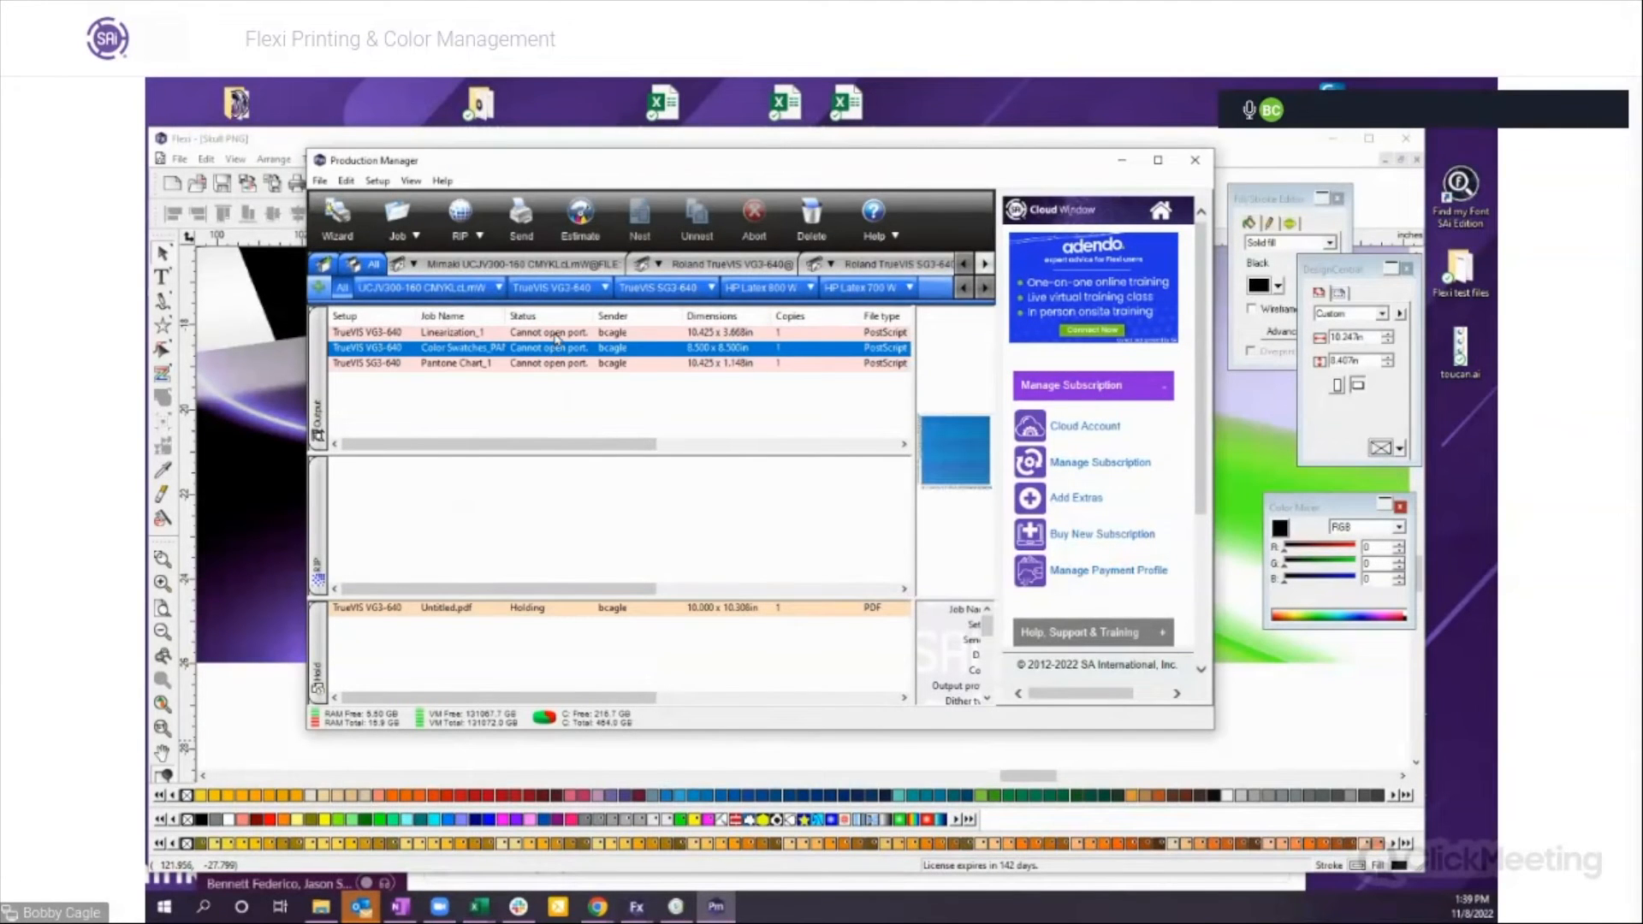
left_click(556, 334)
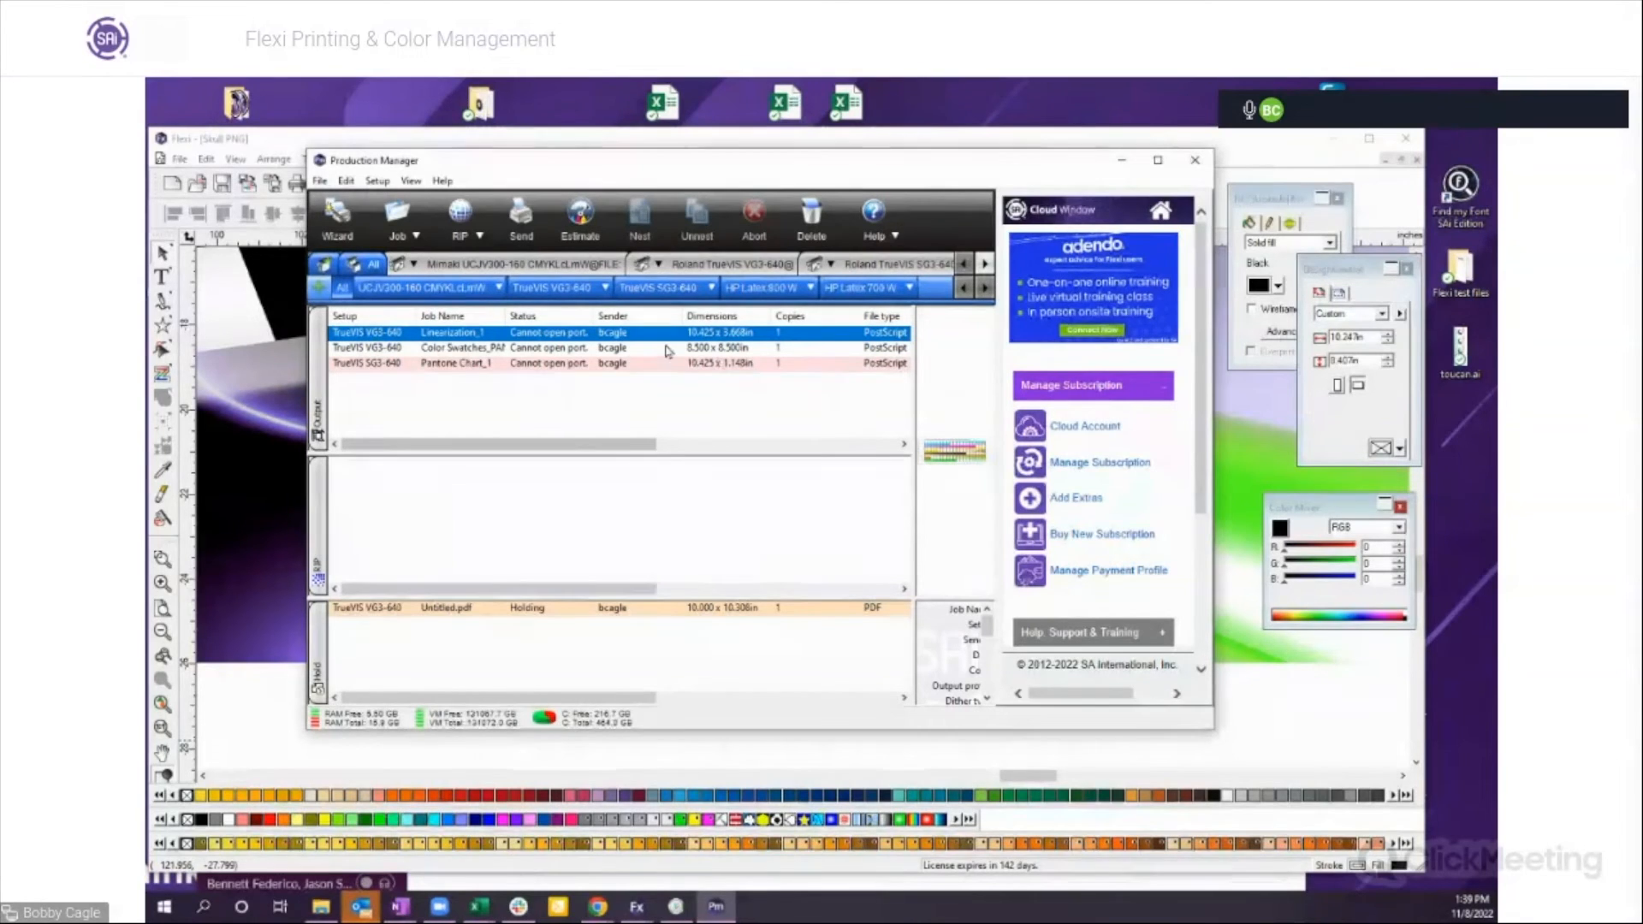
Step: Open the Linearization_1 job's properties, examine its color patches in the layout preview, and cancel without changes
double_click(569, 336)
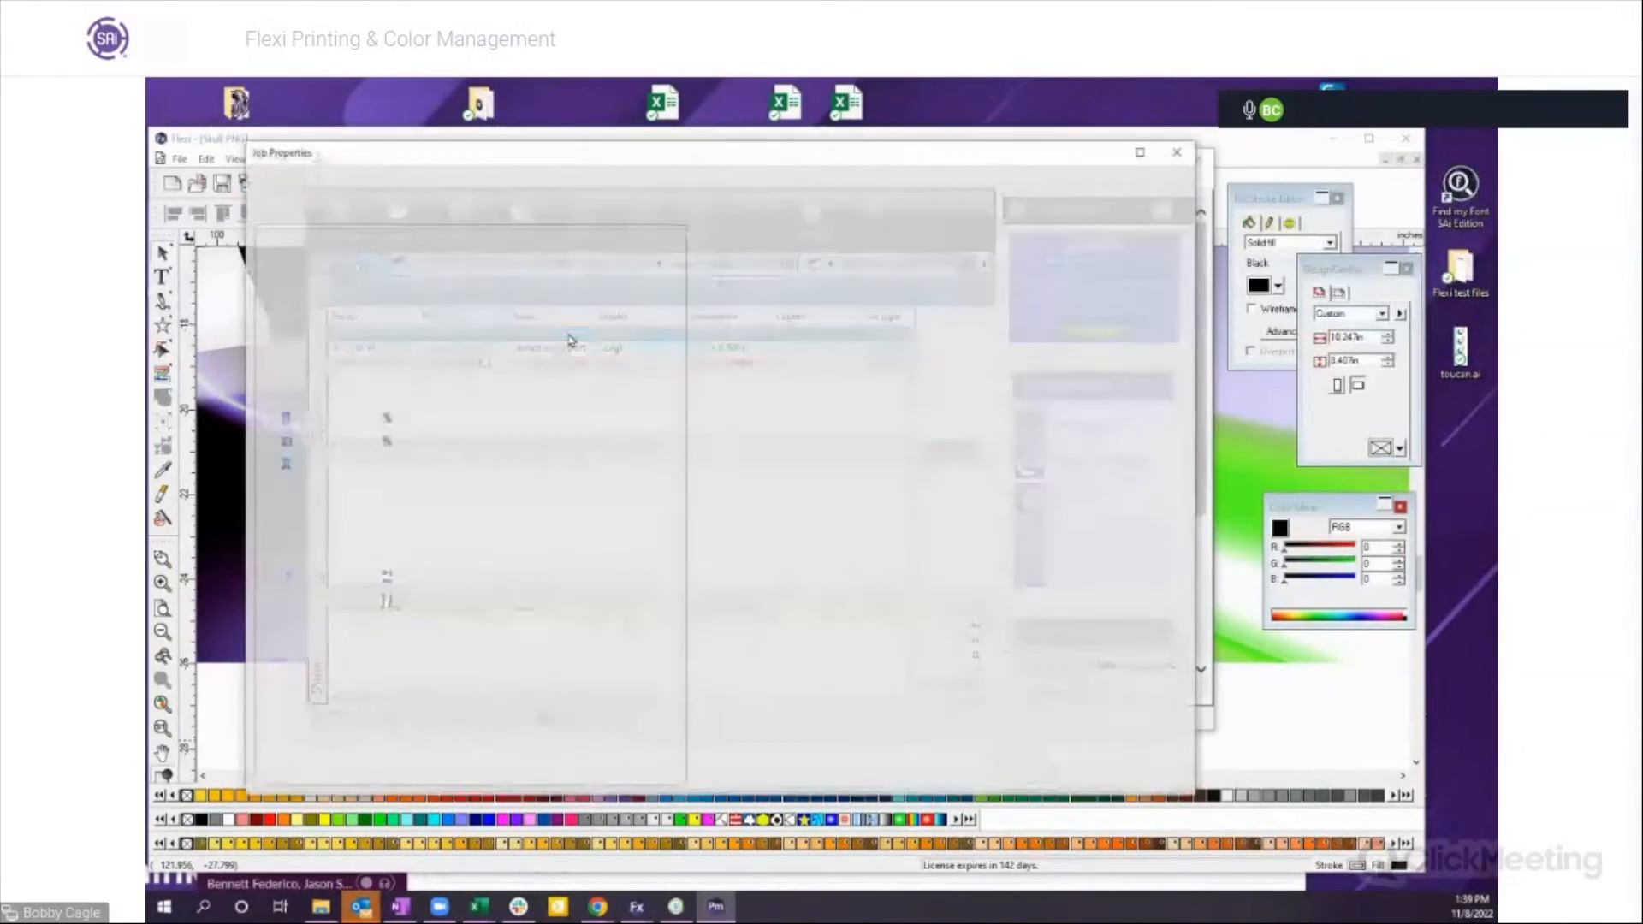
left_click(783, 750)
left_click_drag(1090, 681, 1166, 711)
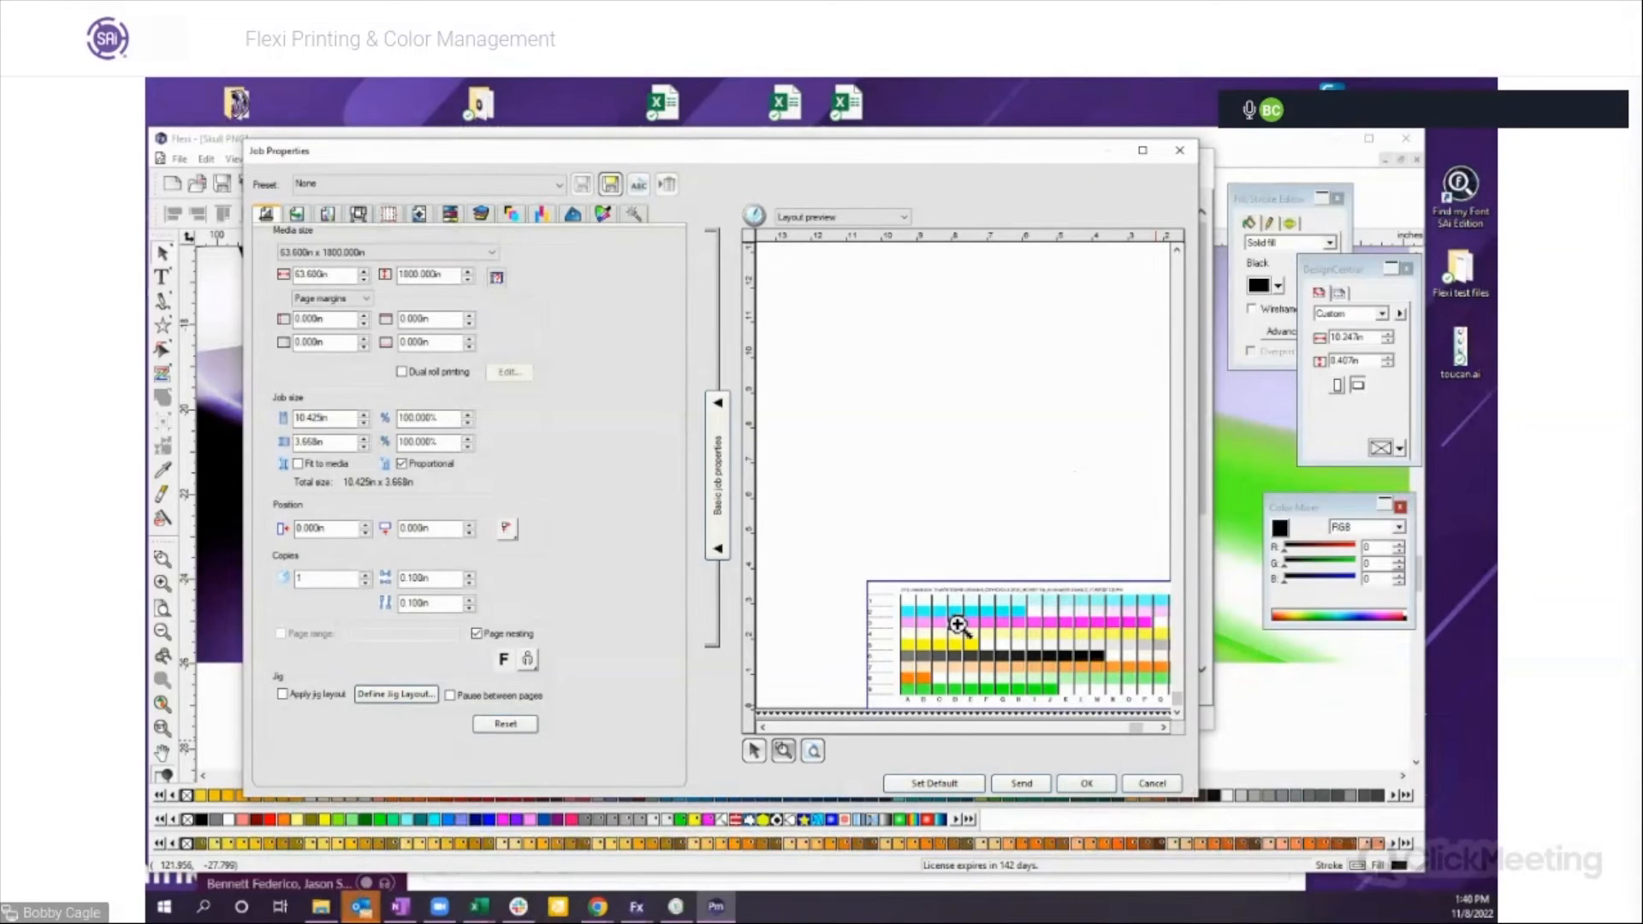
left_click(1149, 785)
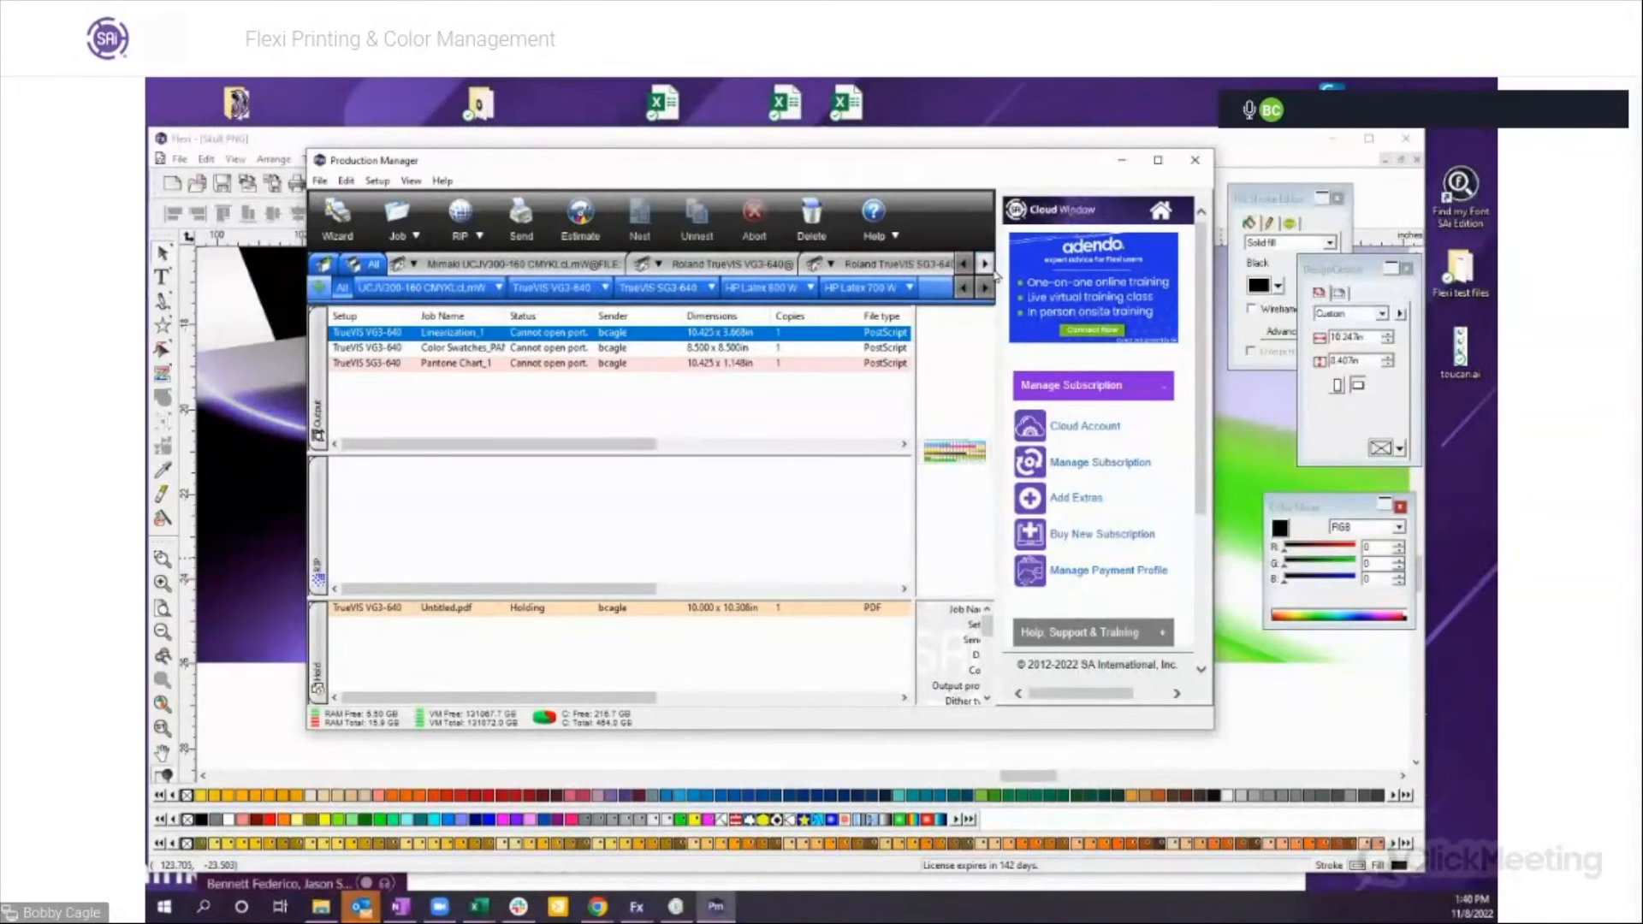
Step: Switch to the maximized Flexi design window and move the Skull PNG artwork to the right of the page
left_click(1124, 164)
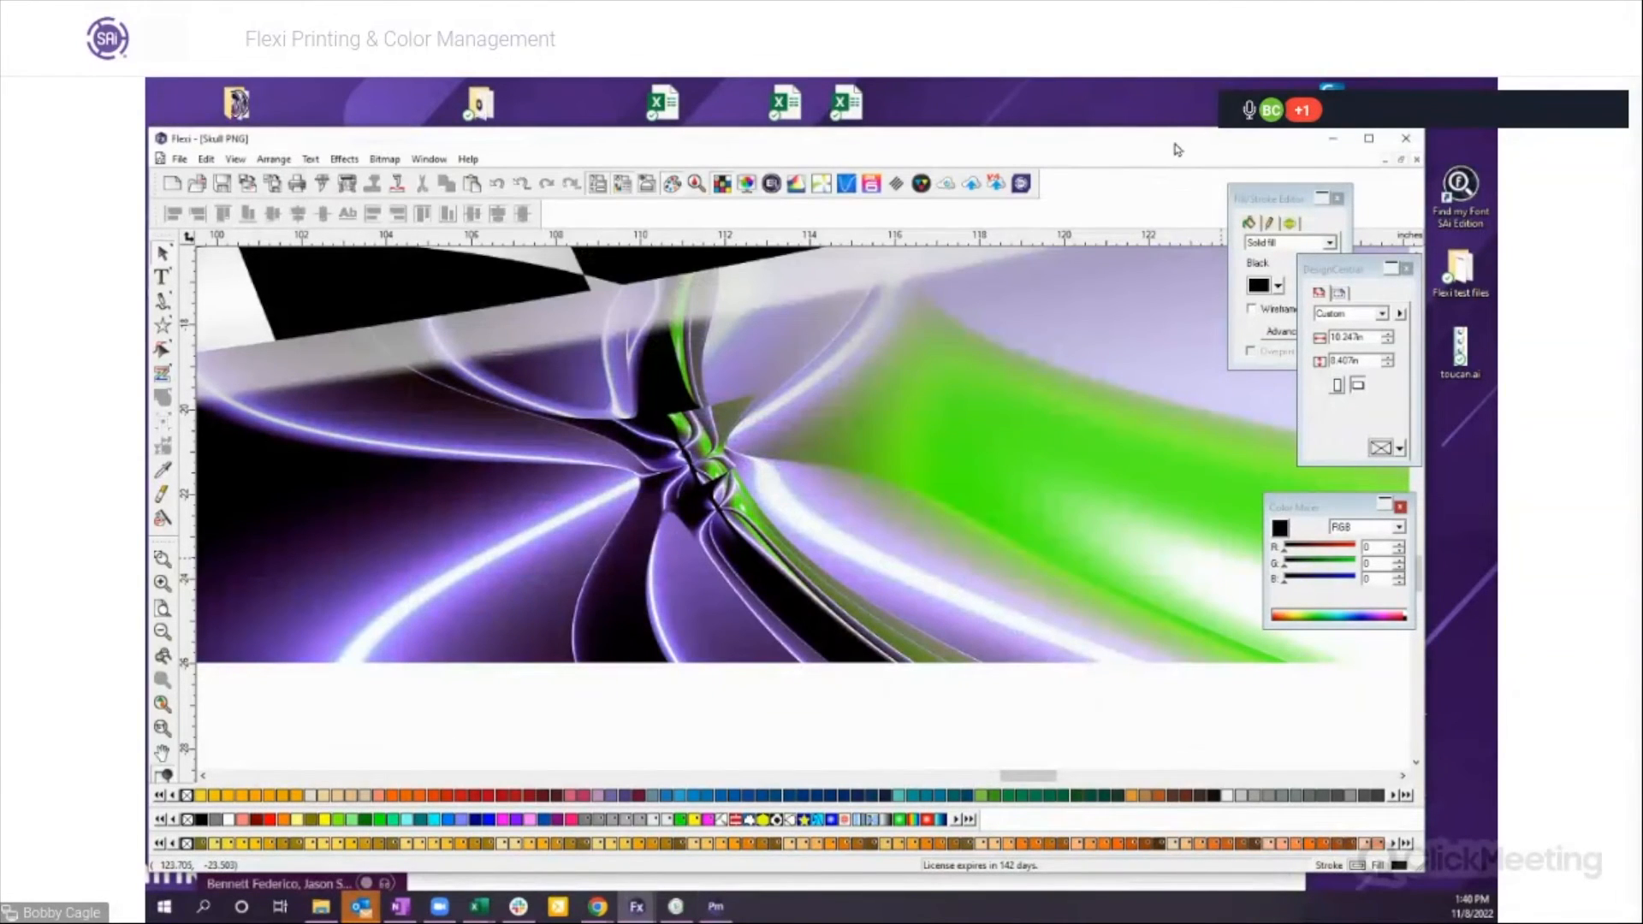
left_click(1370, 138)
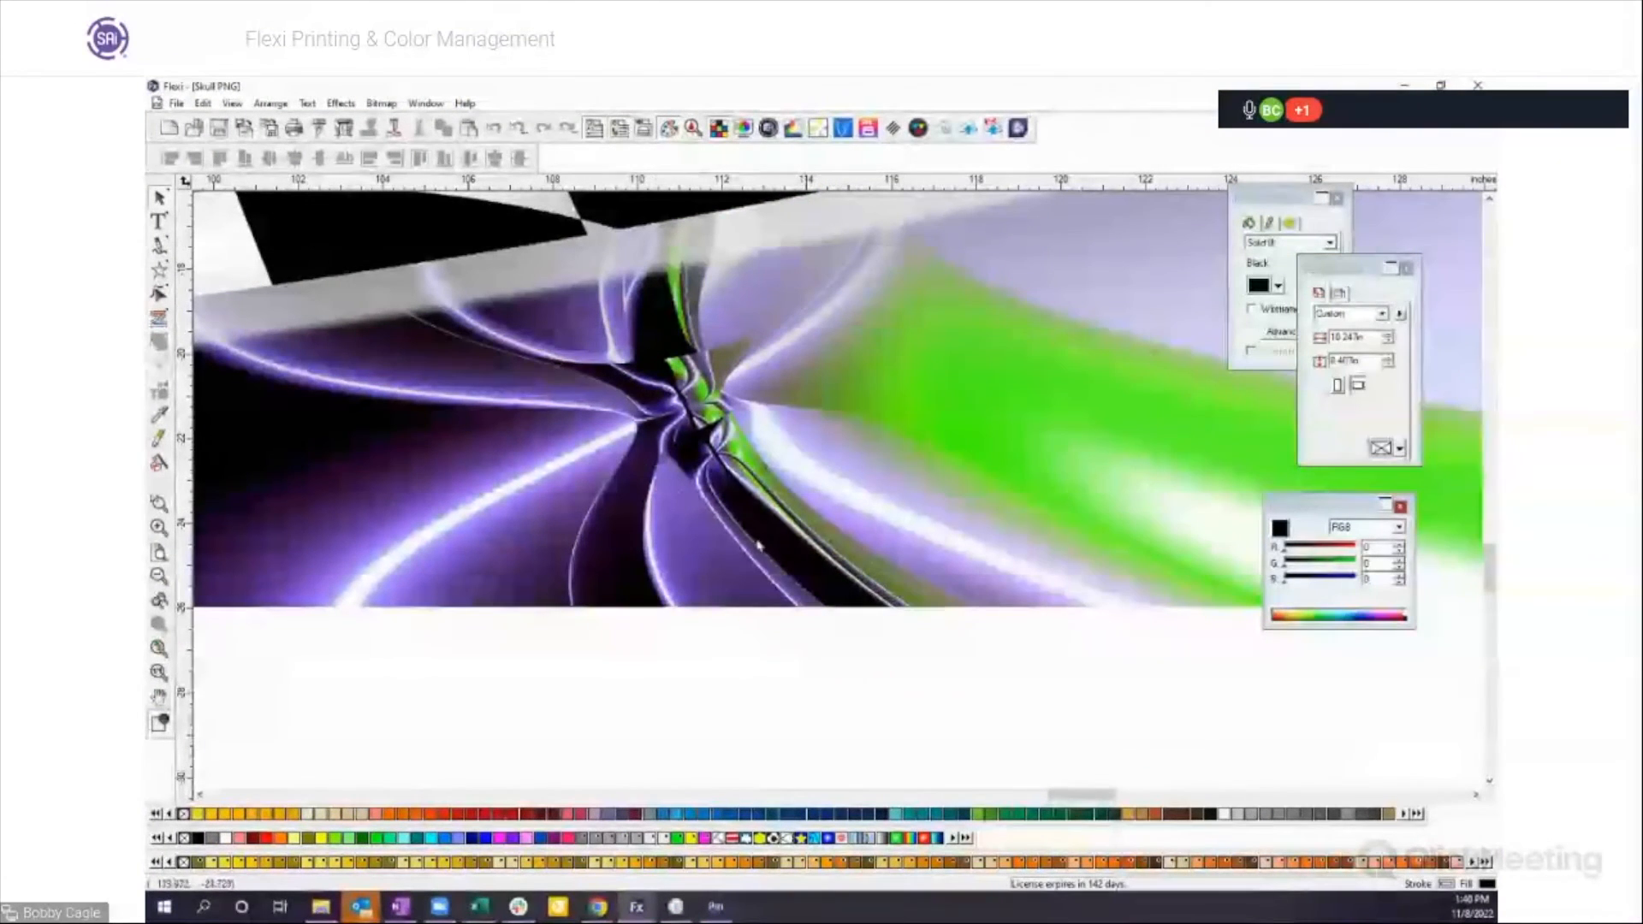
left_click(158, 576)
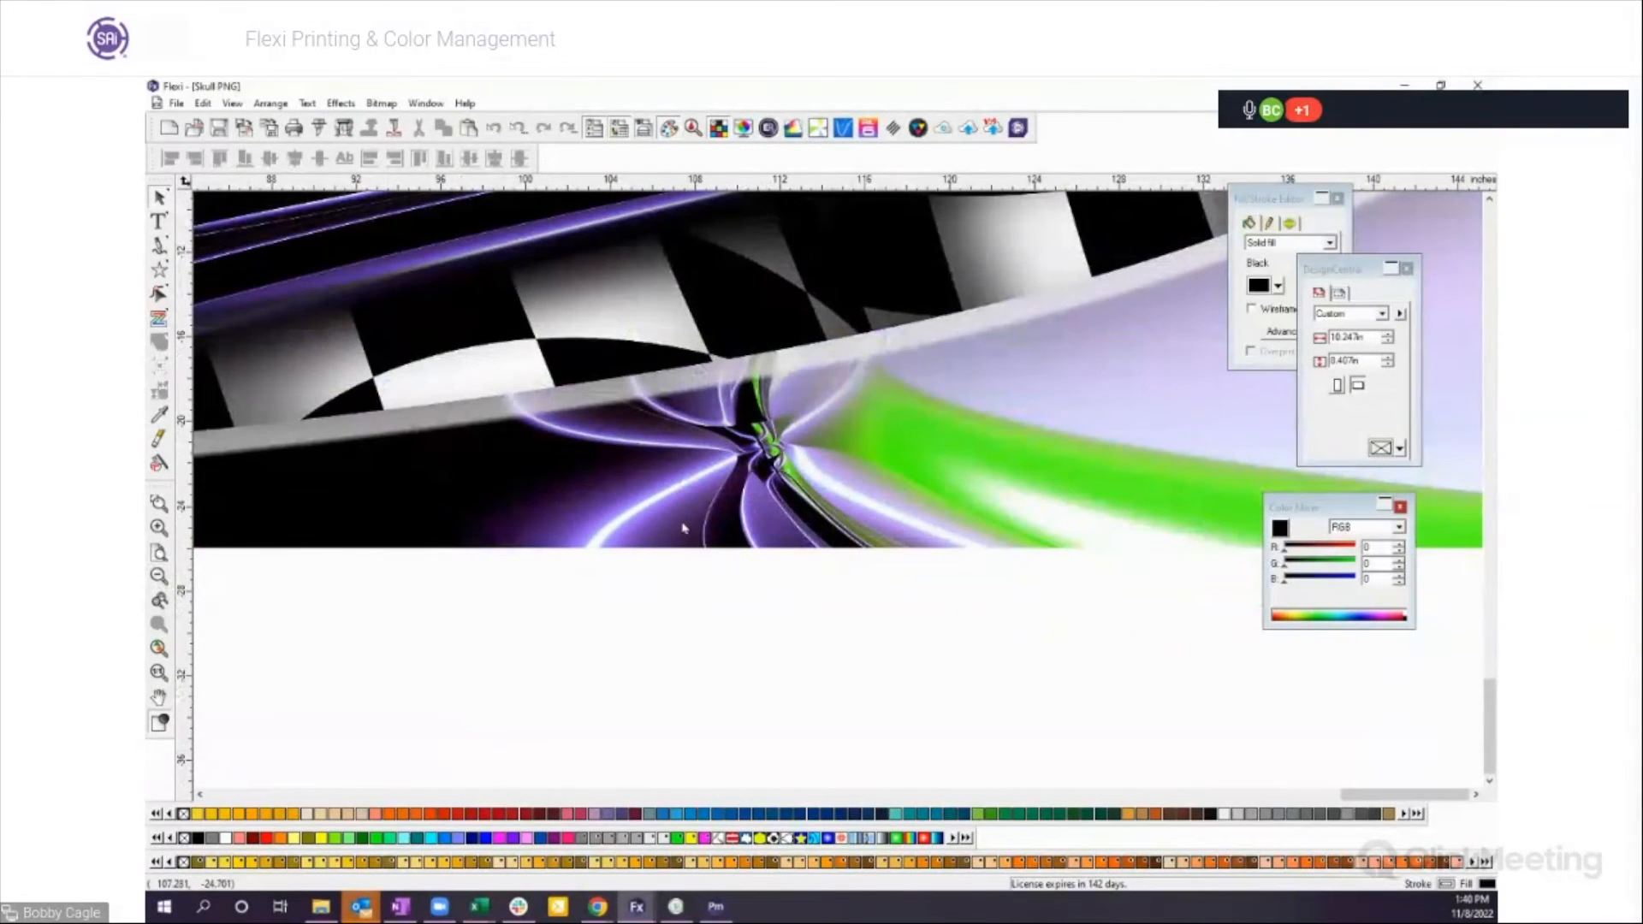
scroll(706, 518, "up", 2)
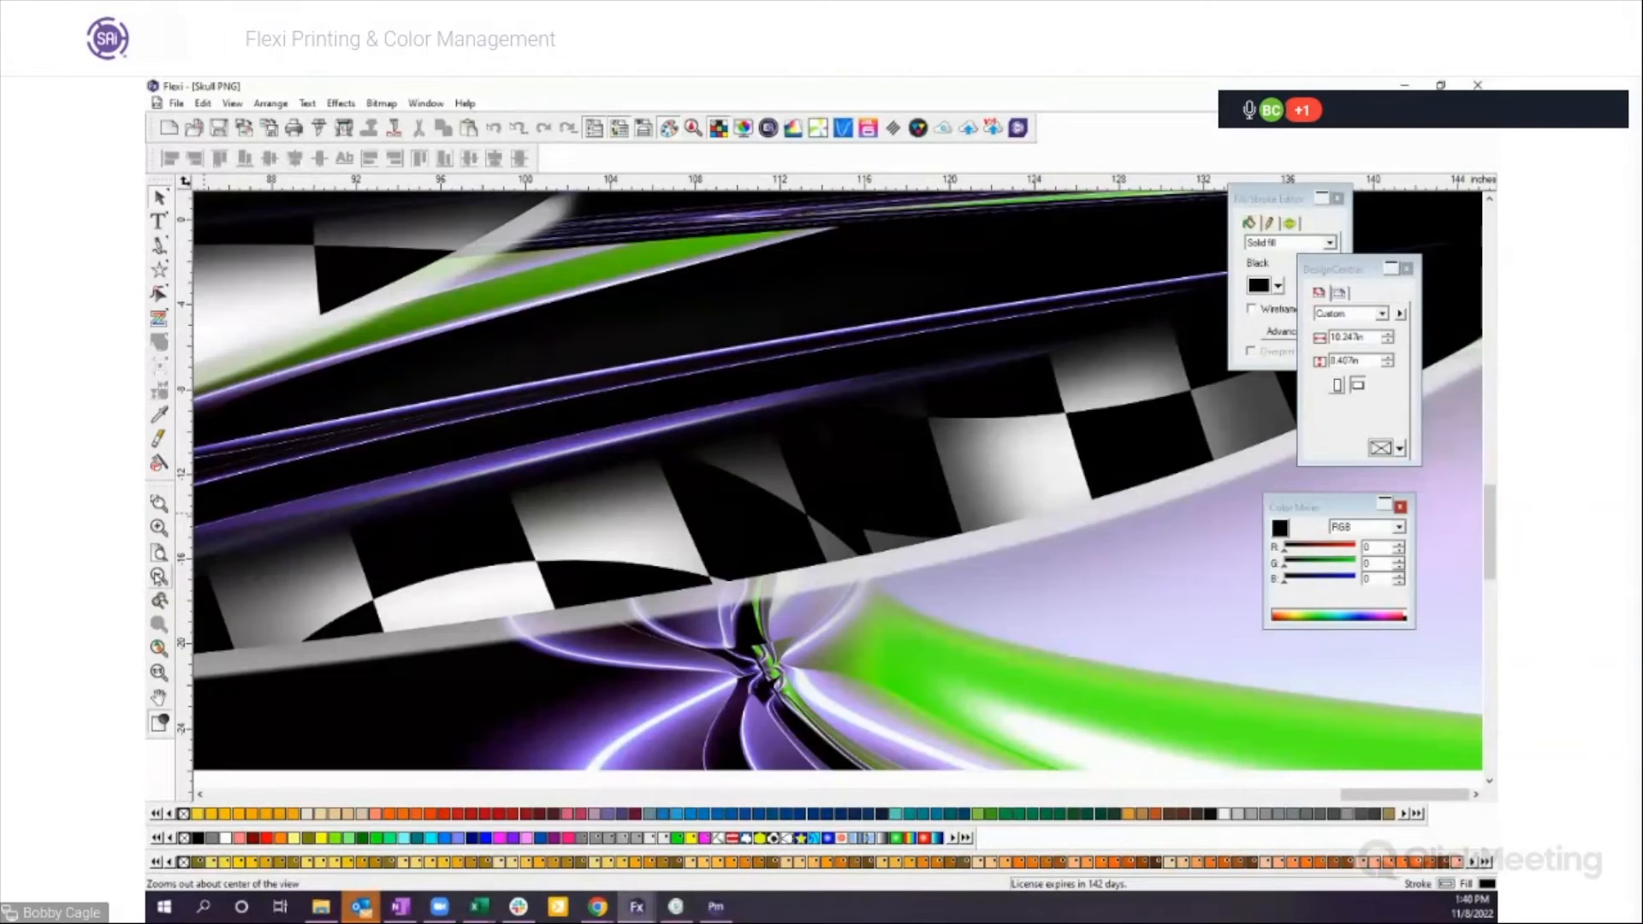
left_click(159, 576)
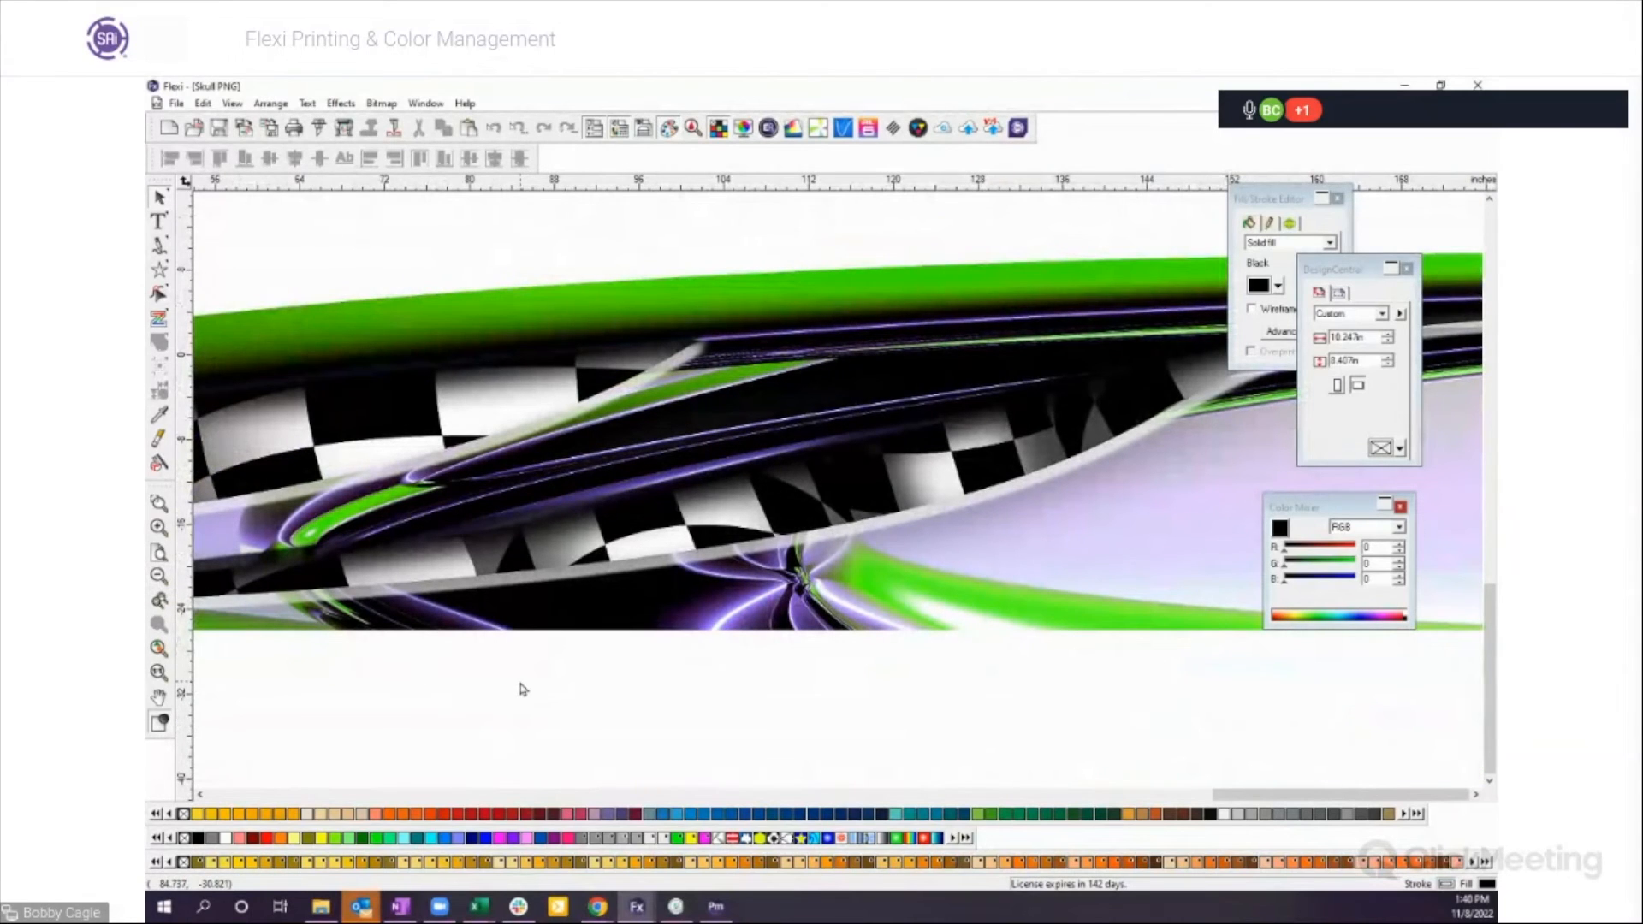
left_click(158, 576)
left_click(805, 470)
left_click_drag(805, 470, 714, 456)
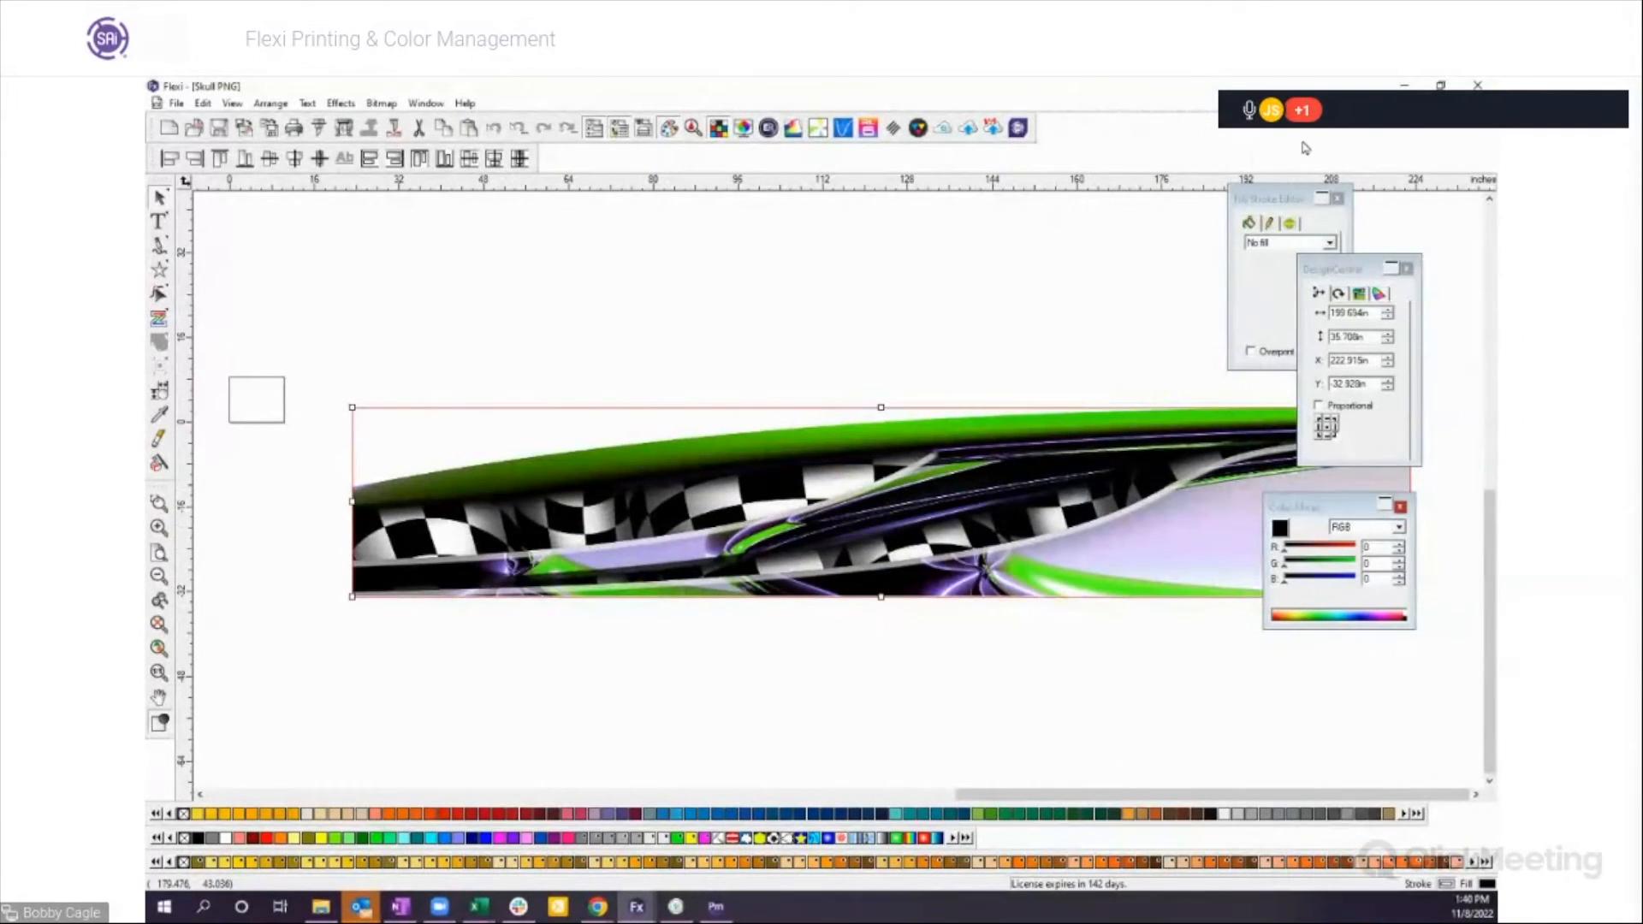
Step: Create a new document, draw a solid black five-point star with about a 7 in outer radius, and duplicate it into a row of three
left_click(169, 128)
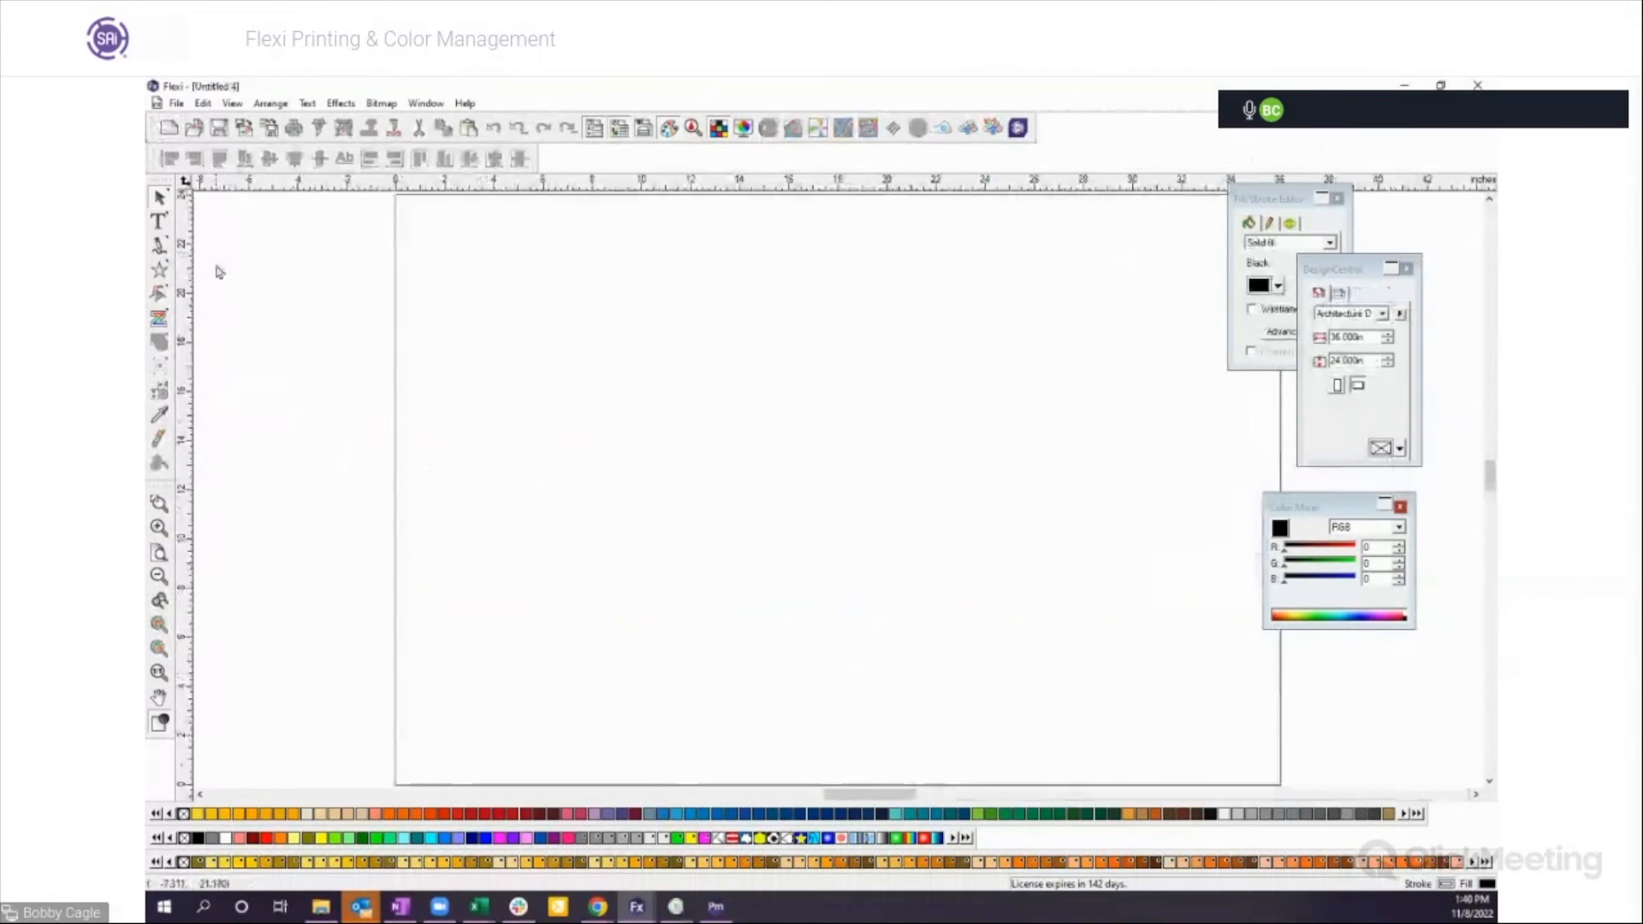
left_click(160, 269)
left_click_drag(697, 387, 843, 482)
left_click_drag(730, 408, 836, 465)
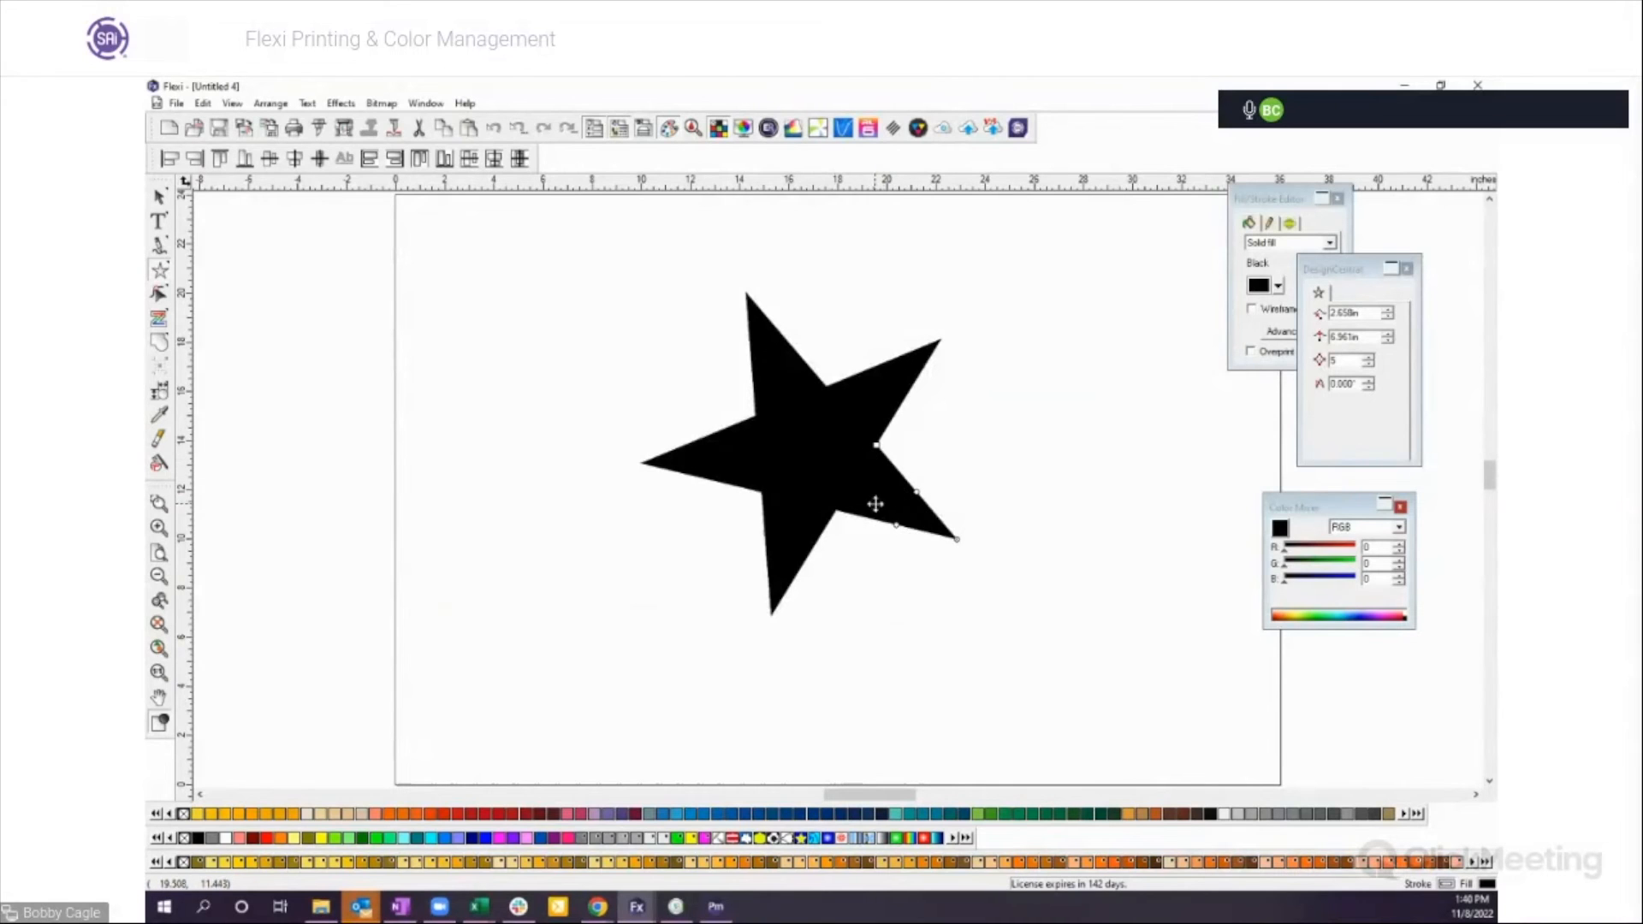
left_click_drag(792, 470, 1137, 403)
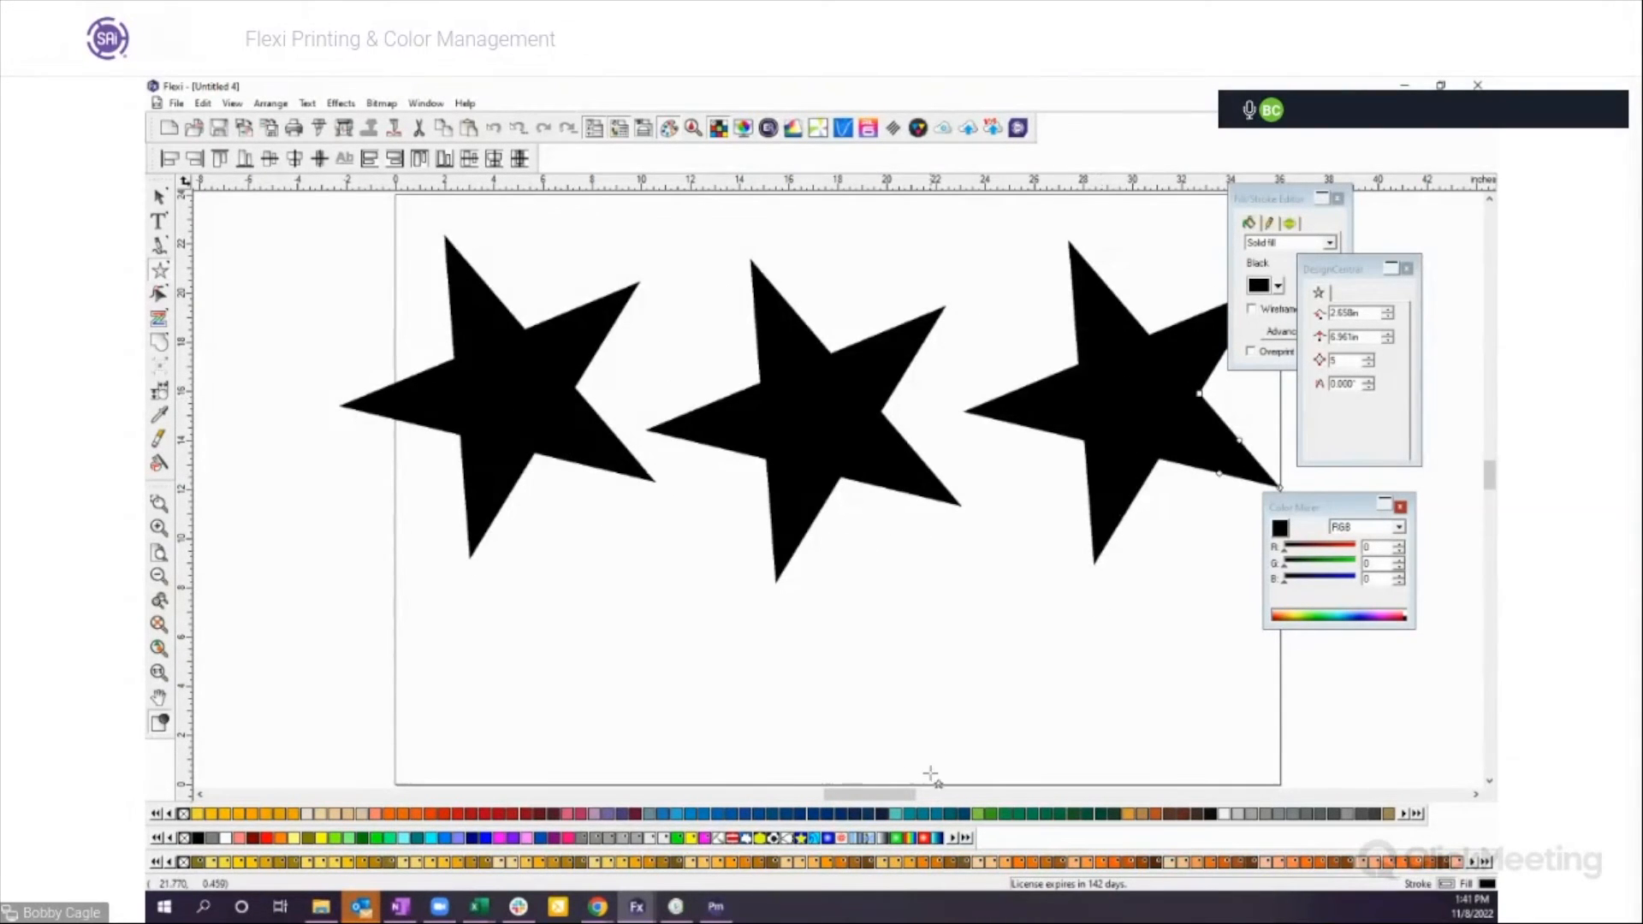
Step: Fill the left star with the near-black Lab palette color (L 4, a 0, b 0) and shift it left across the page's edge
left_click(159, 196)
left_click(506, 373)
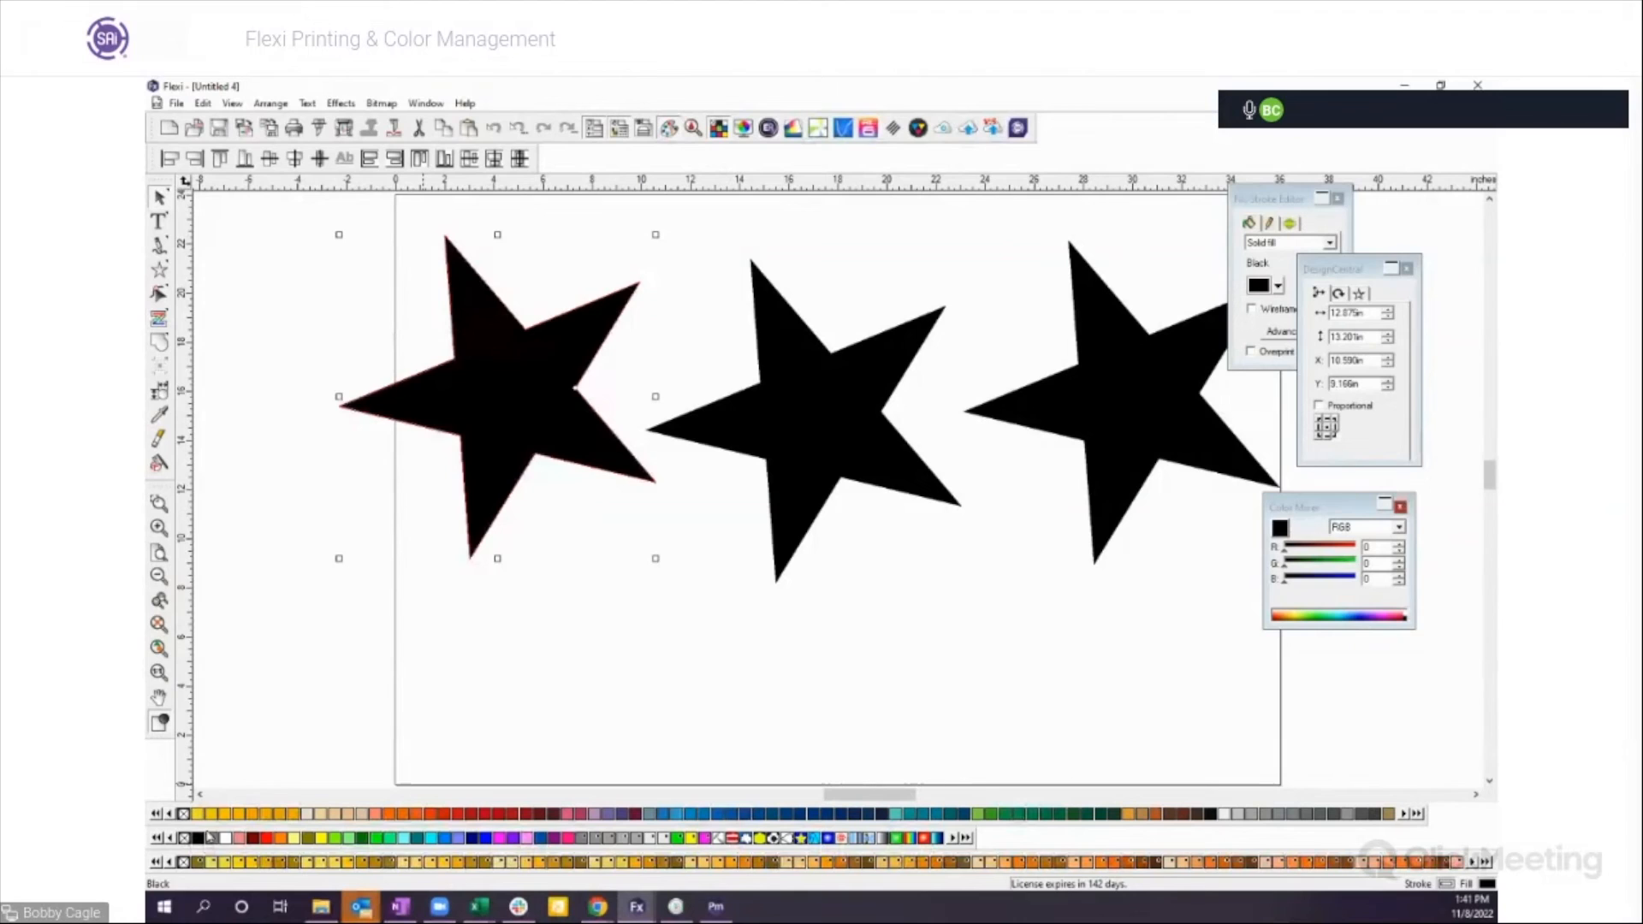
left_click_drag(1355, 510, 1326, 550)
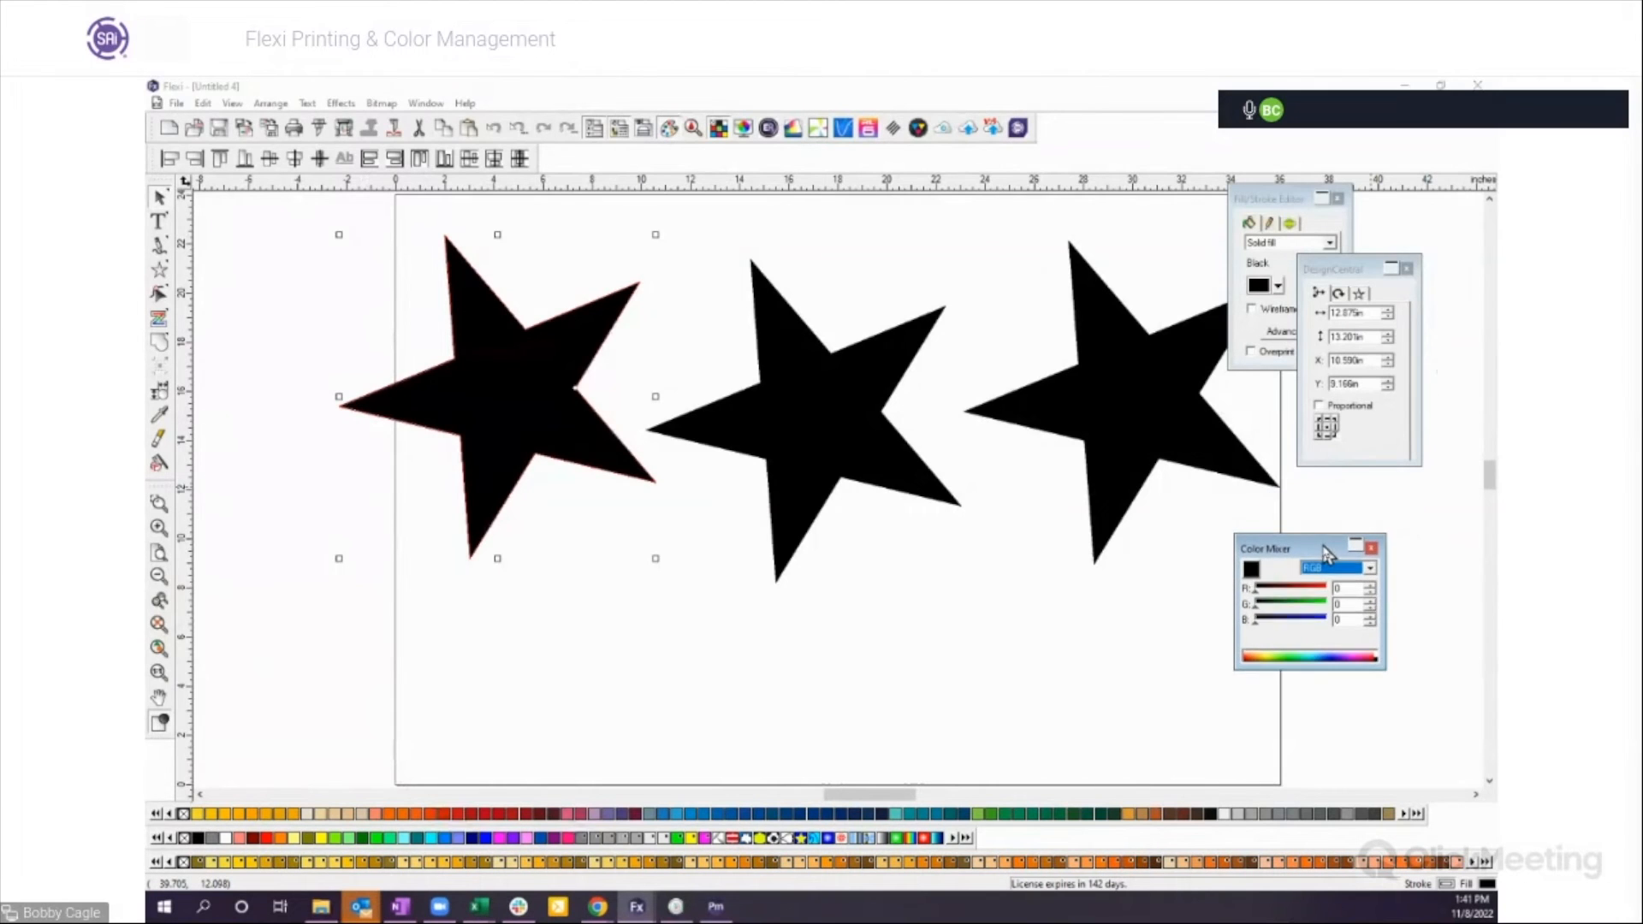
left_click(1371, 568)
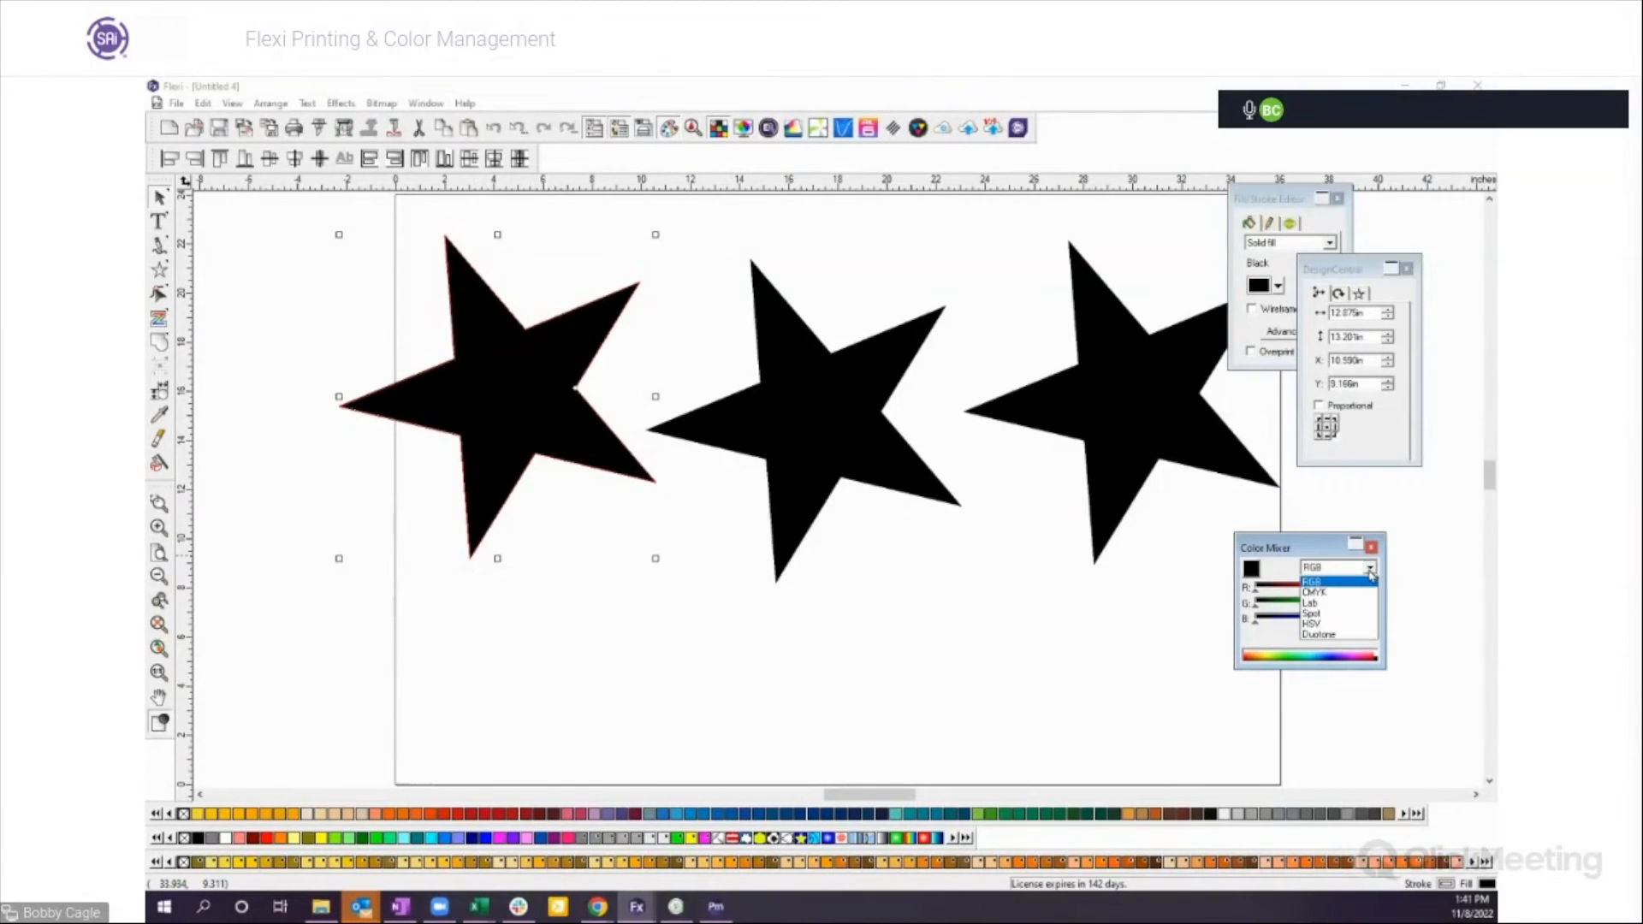
left_click(1323, 614)
left_click_drag(514, 399, 475, 409)
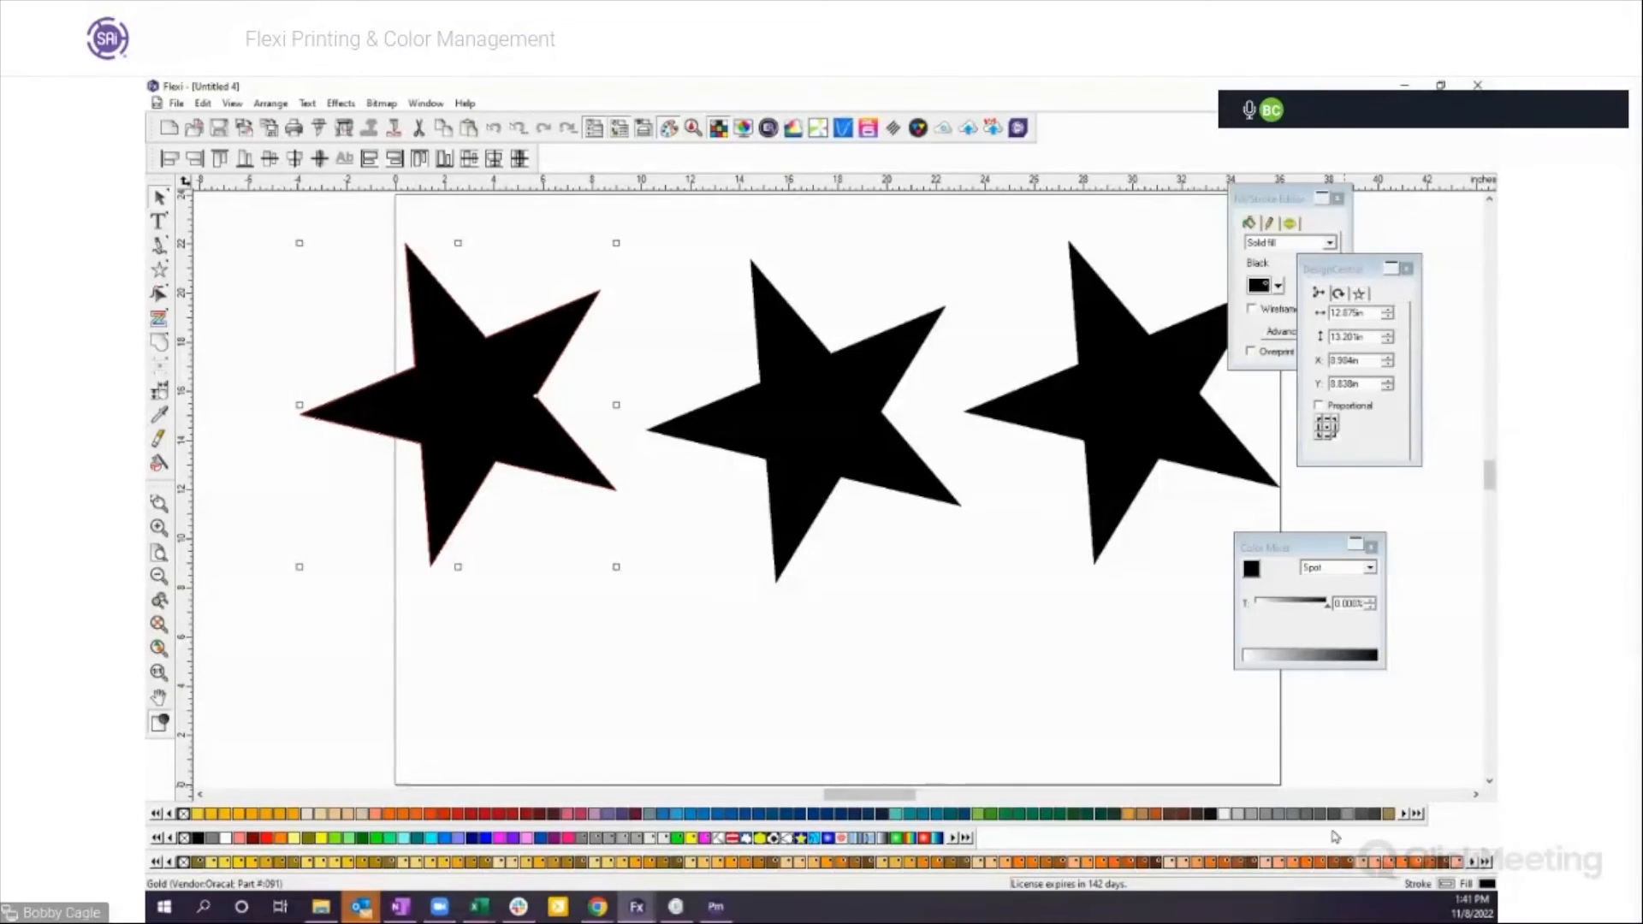
left_click(1210, 814)
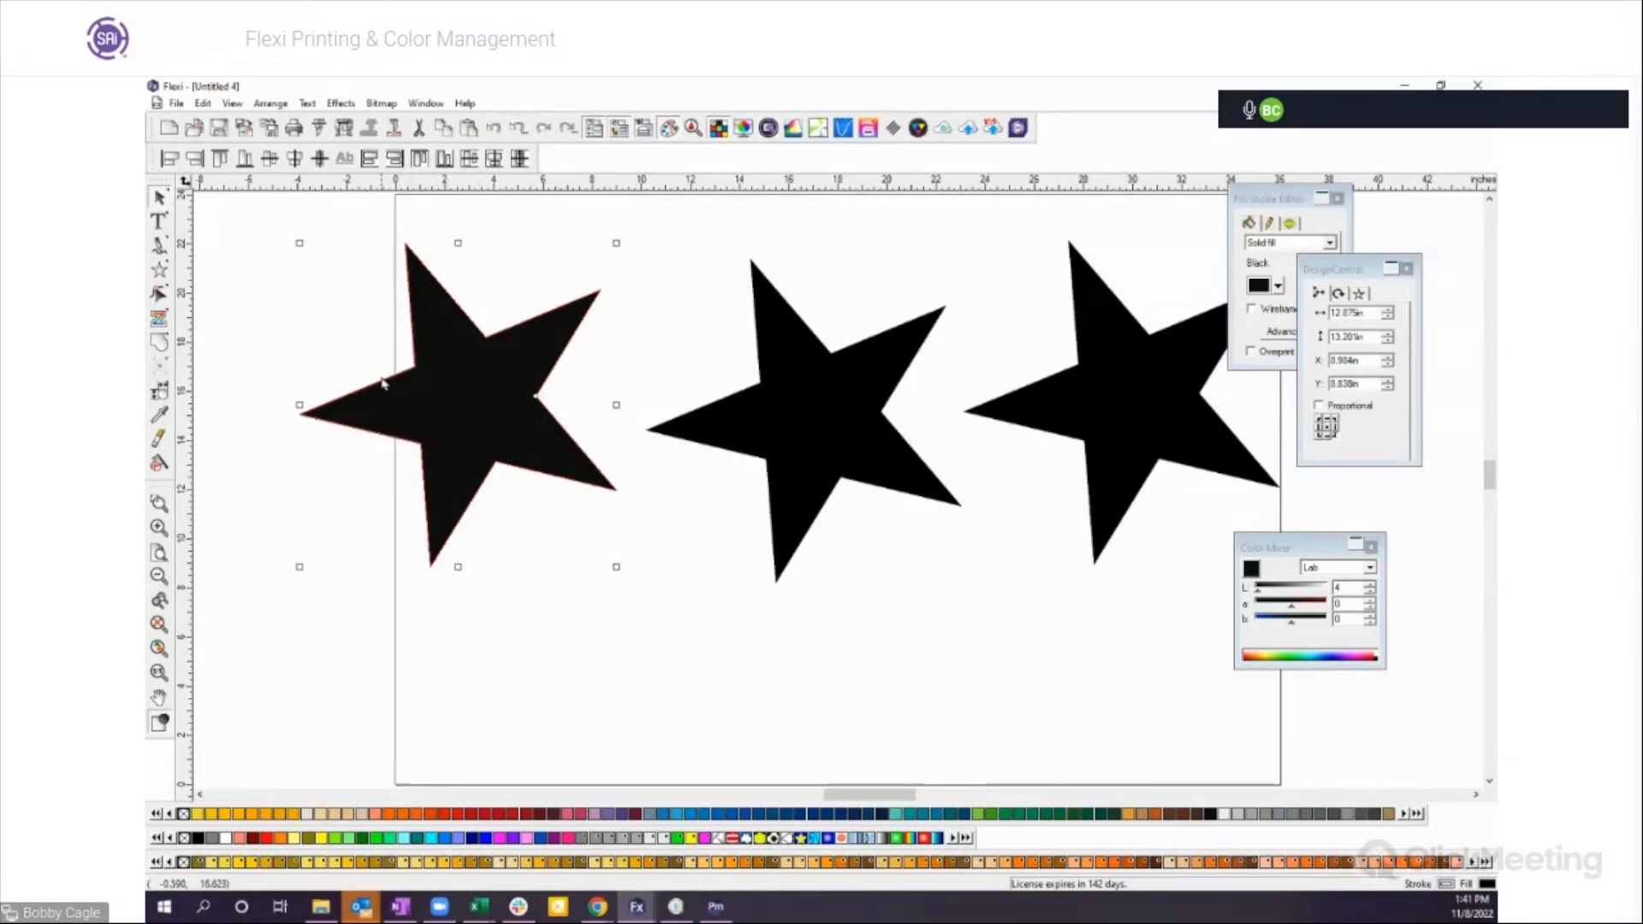
left_click_drag(426, 414, 436, 377)
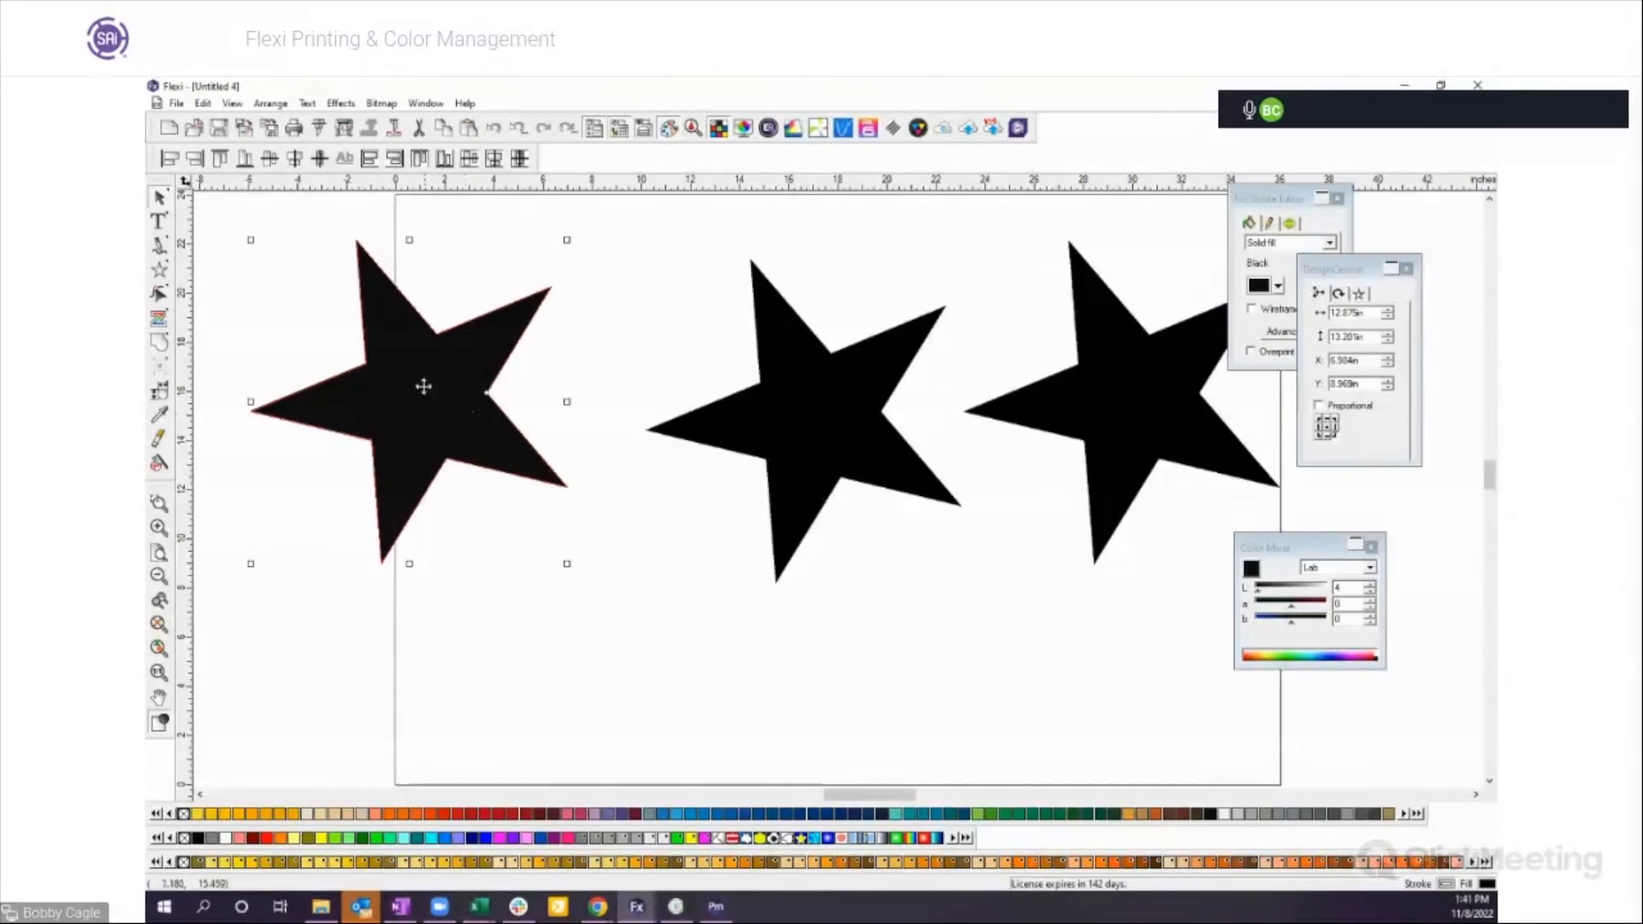
Step: Vary the middle star's RGB fill through cyan and blue back to 0, 0, 0, and nudge the star slightly up and left
left_click(853, 412)
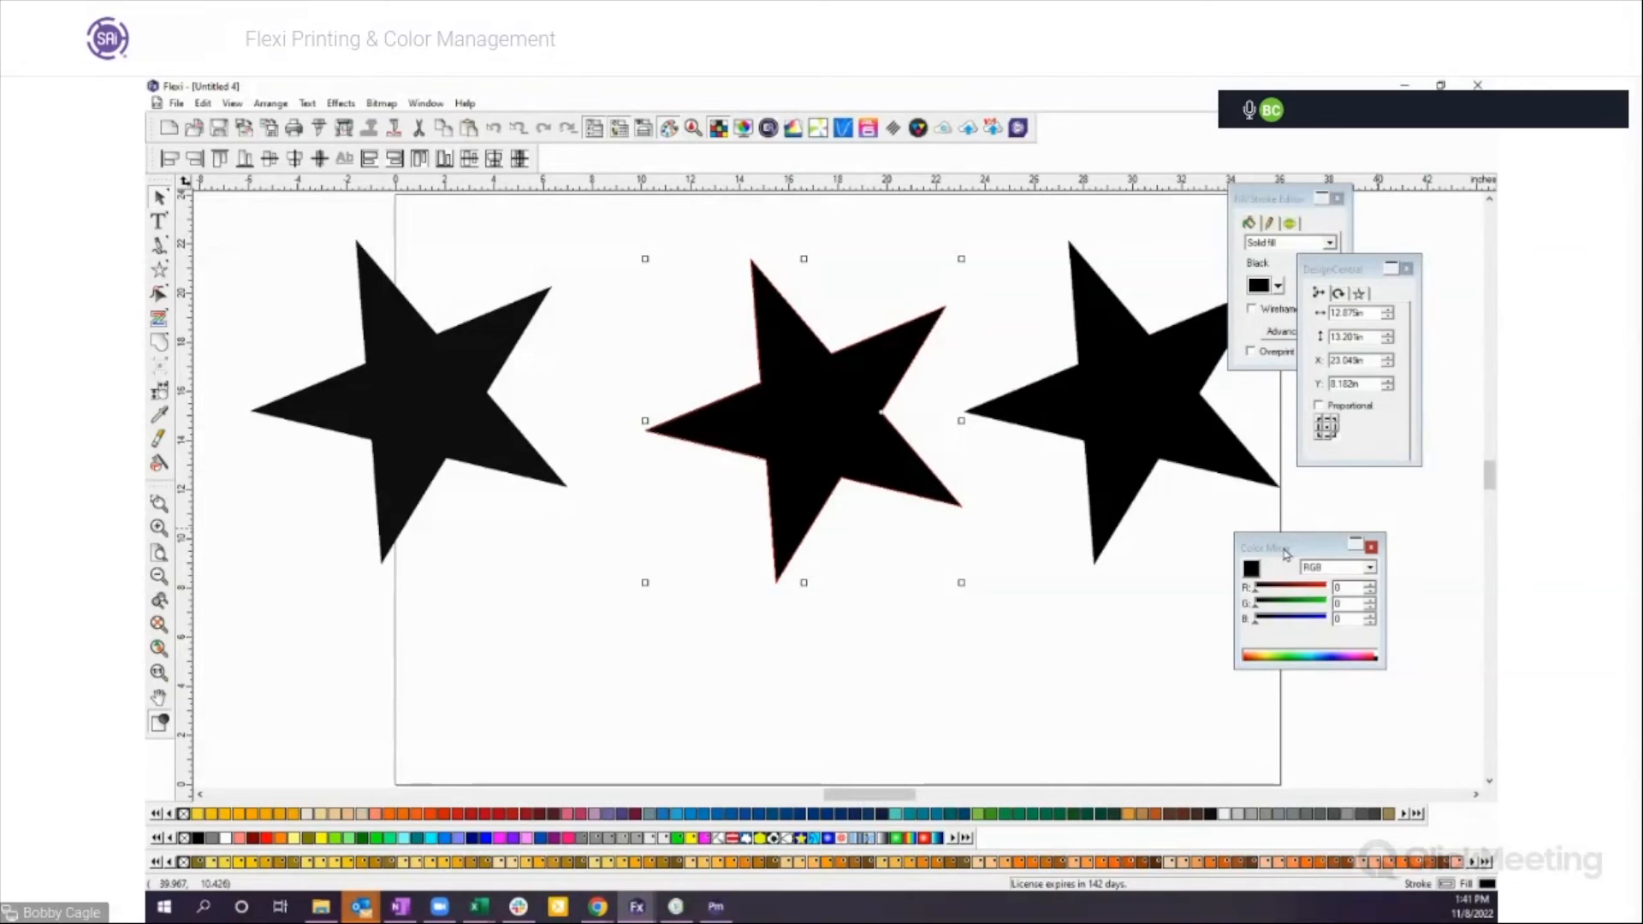
left_click_drag(1255, 592, 1203, 608)
left_click(1281, 610)
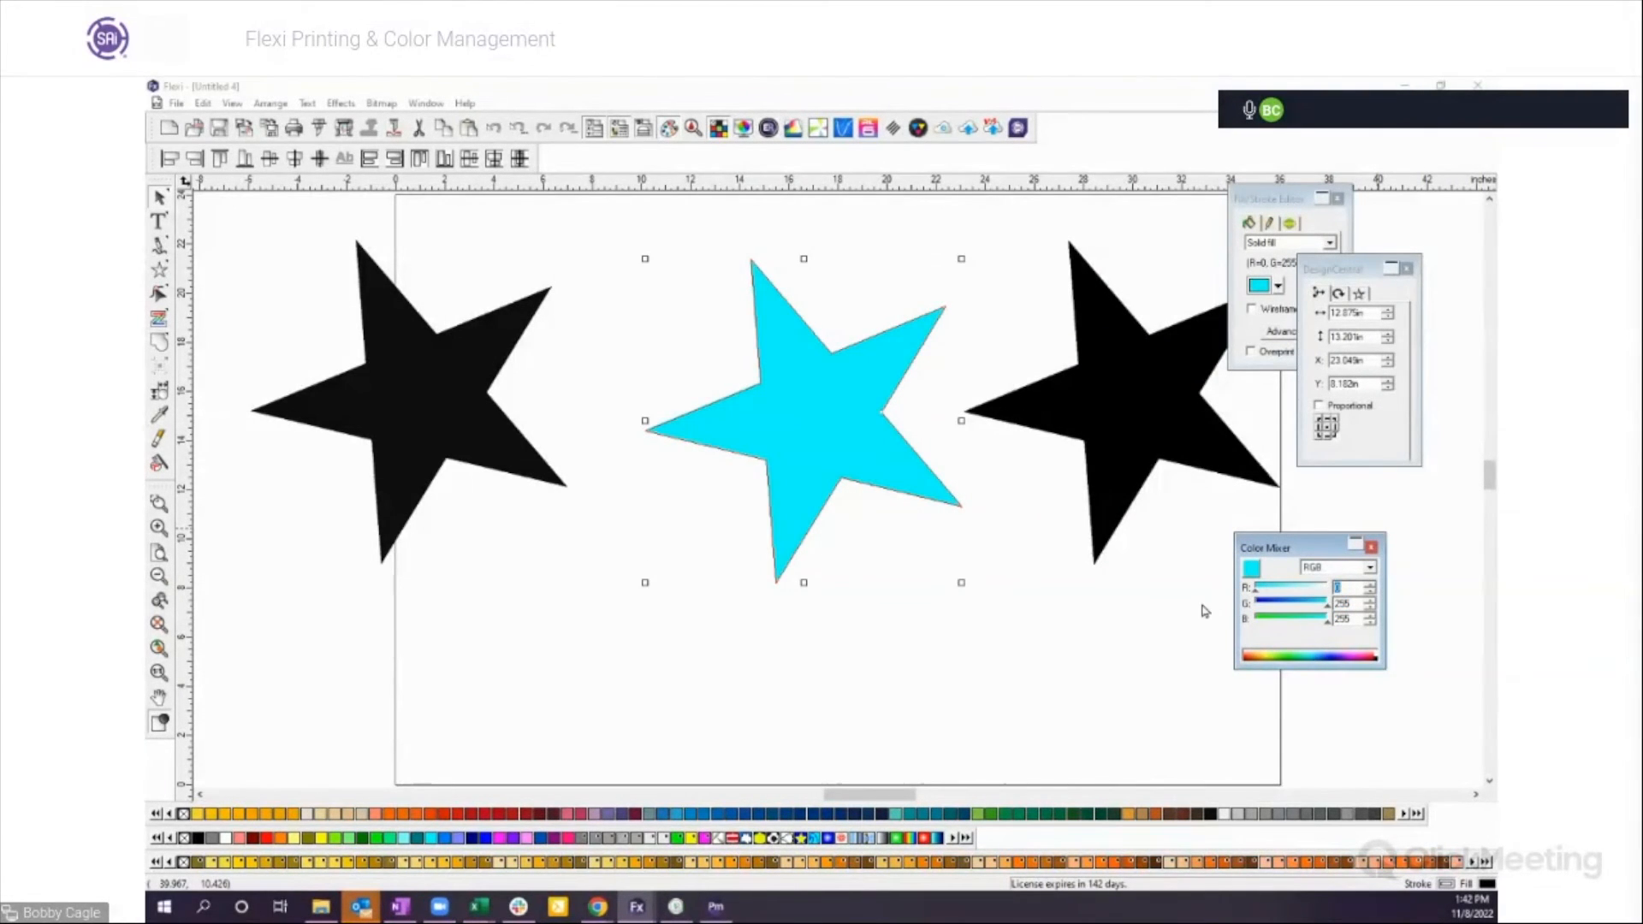
left_click_drag(1329, 615, 1234, 617)
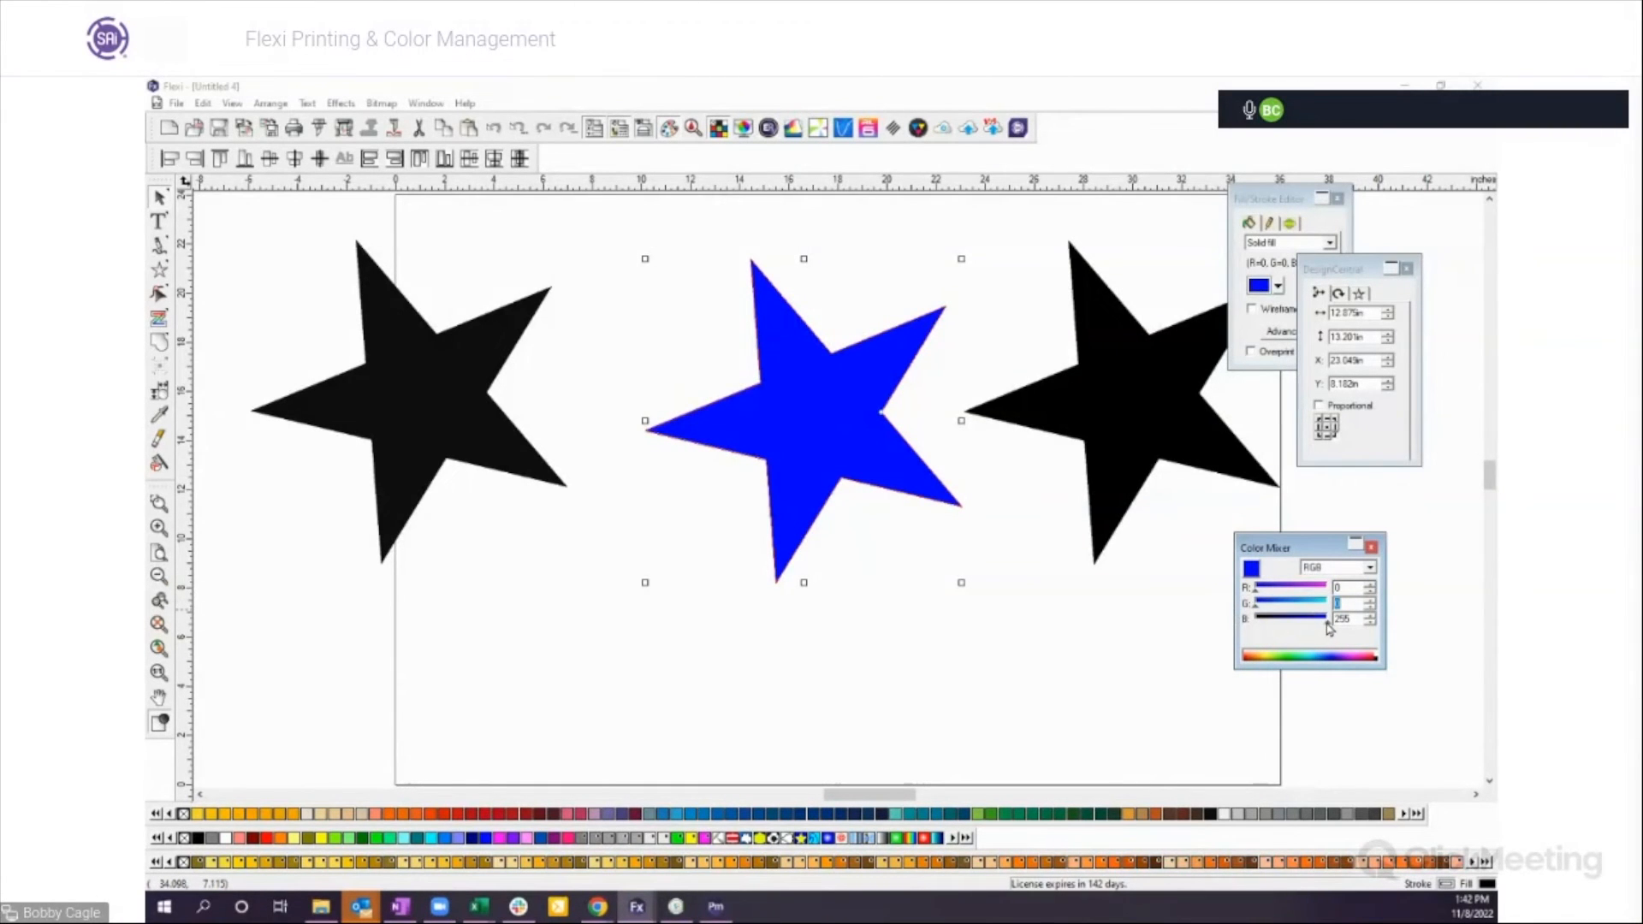
left_click_drag(1329, 627, 1229, 624)
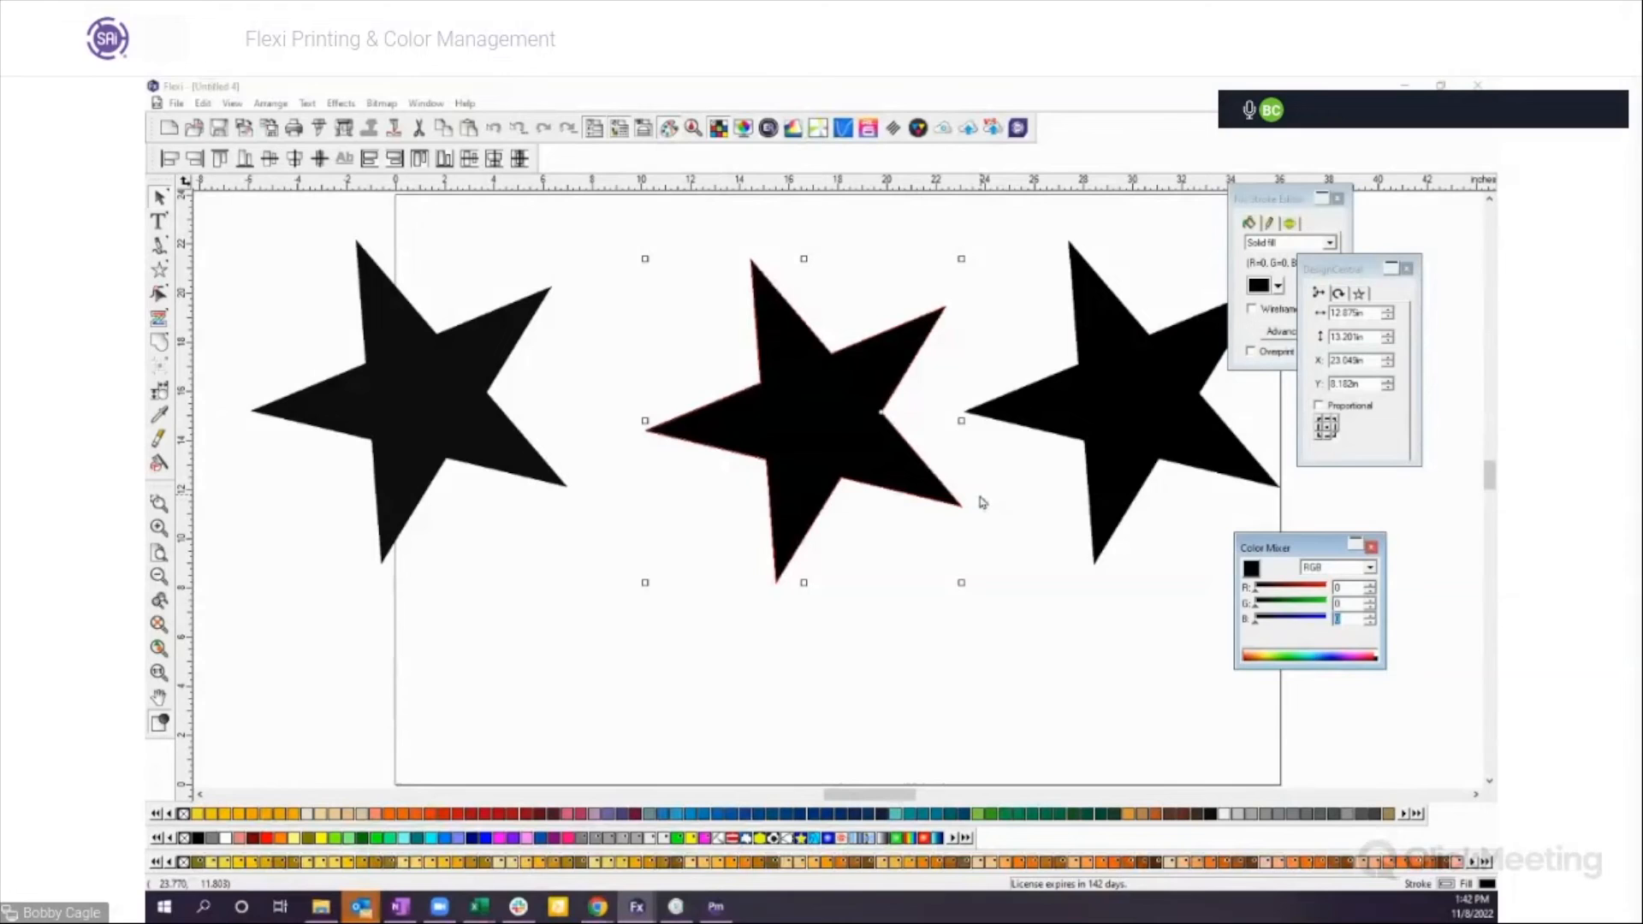
left_click_drag(799, 411, 785, 398)
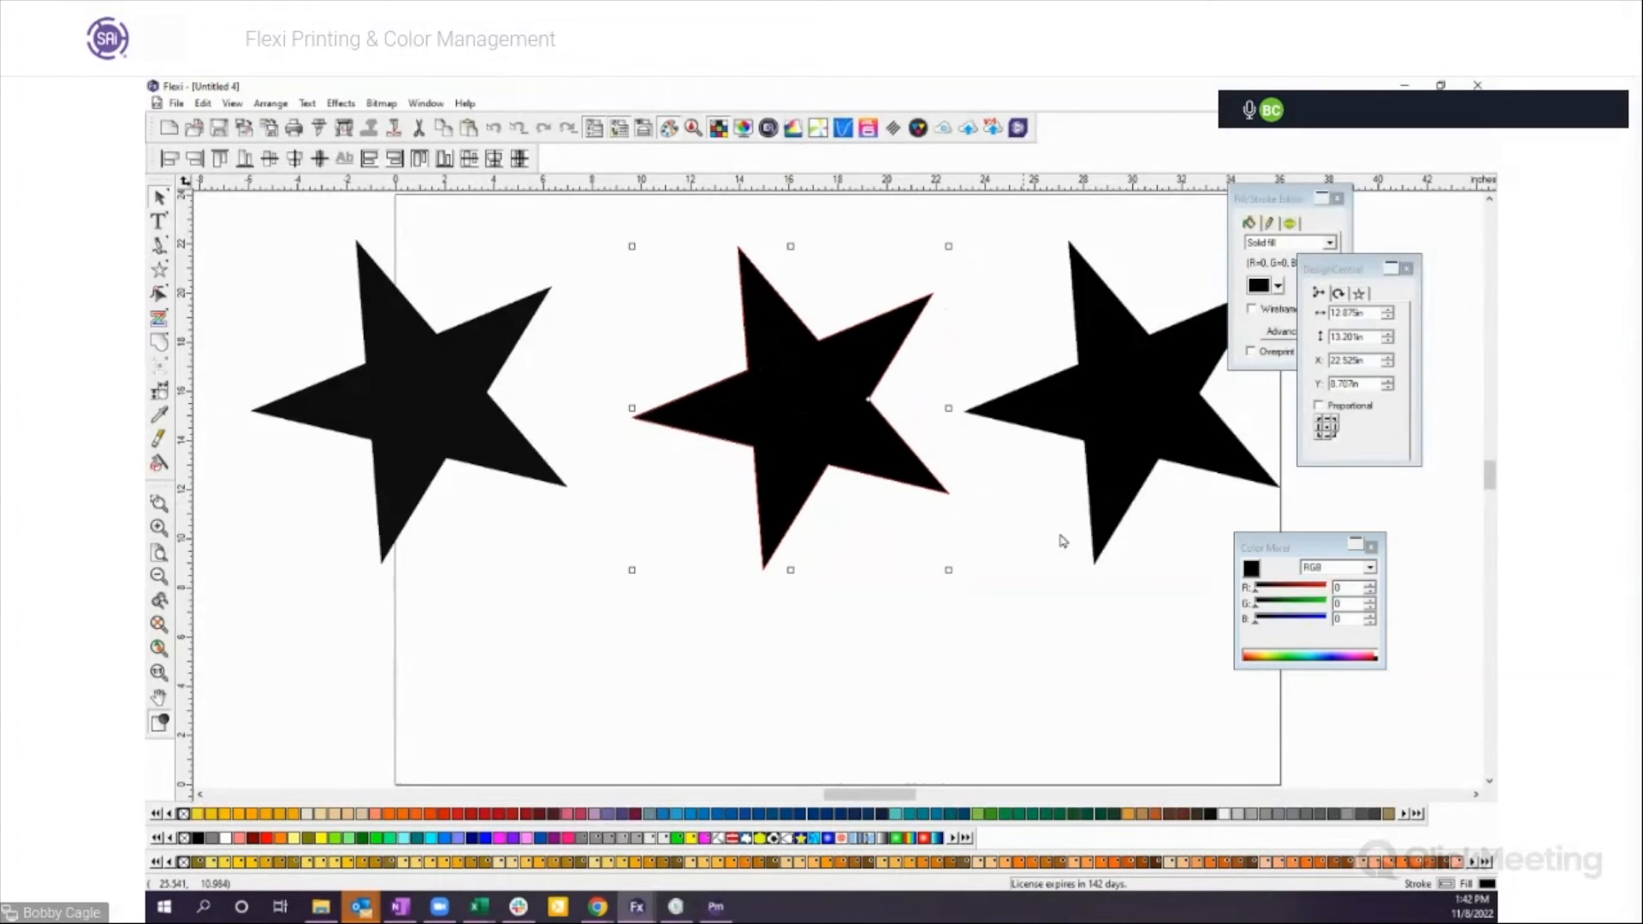
Step: Convert the middle star's fill to CMYK and raise cyan to 100%, magenta to about 98.9% and yellow to about 96.7%, with black at 100%
left_click(1368, 567)
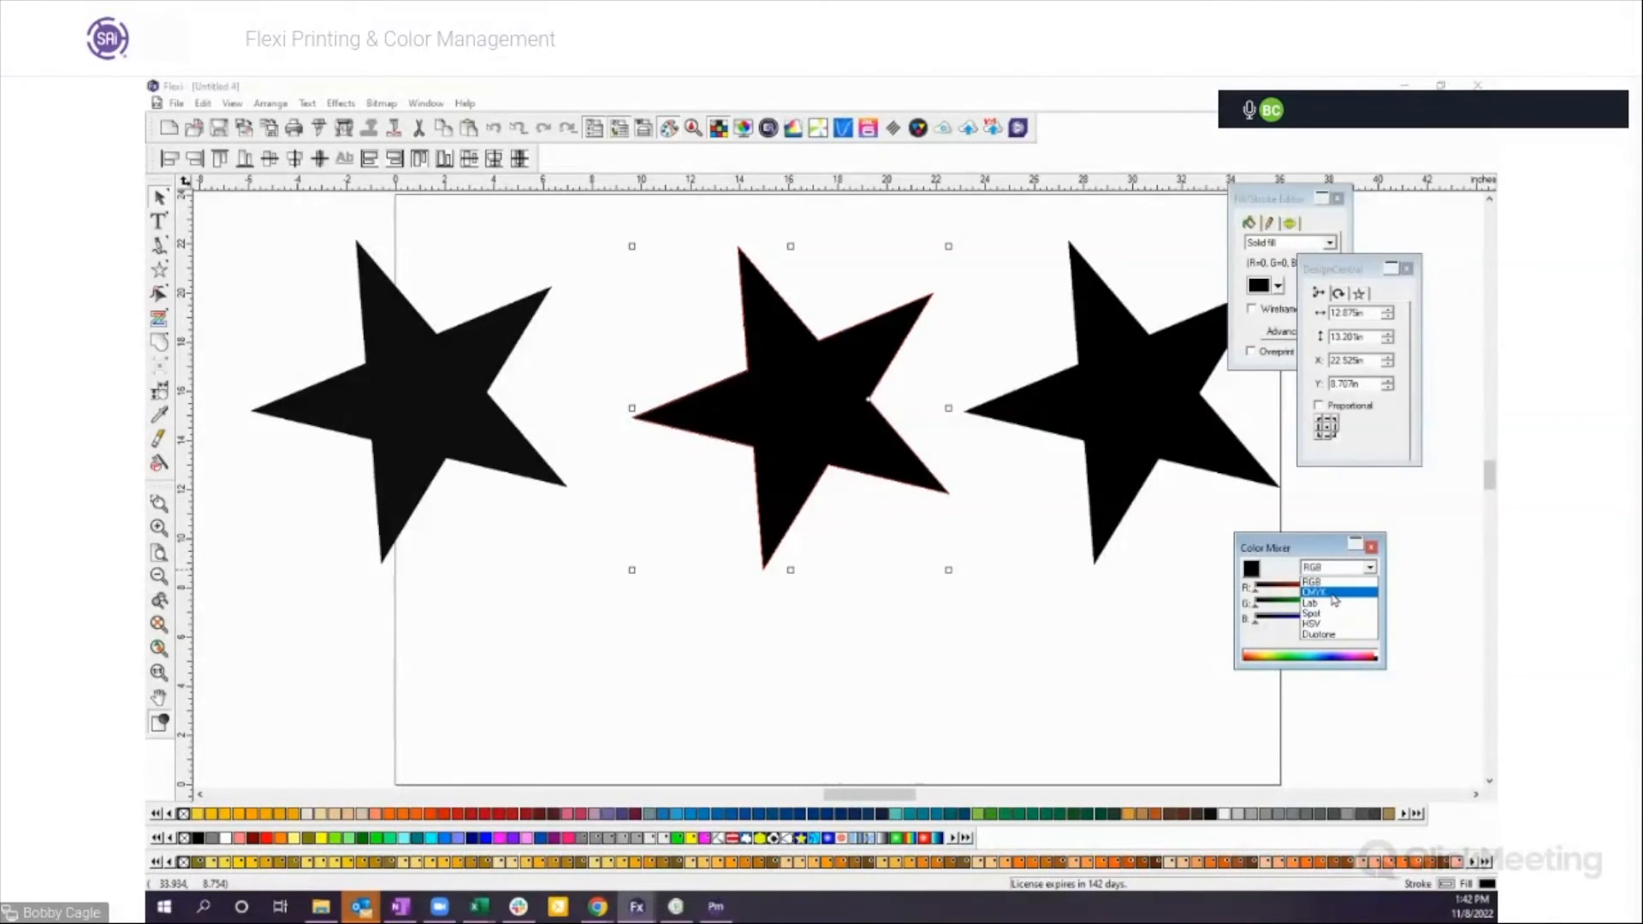
left_click(1315, 593)
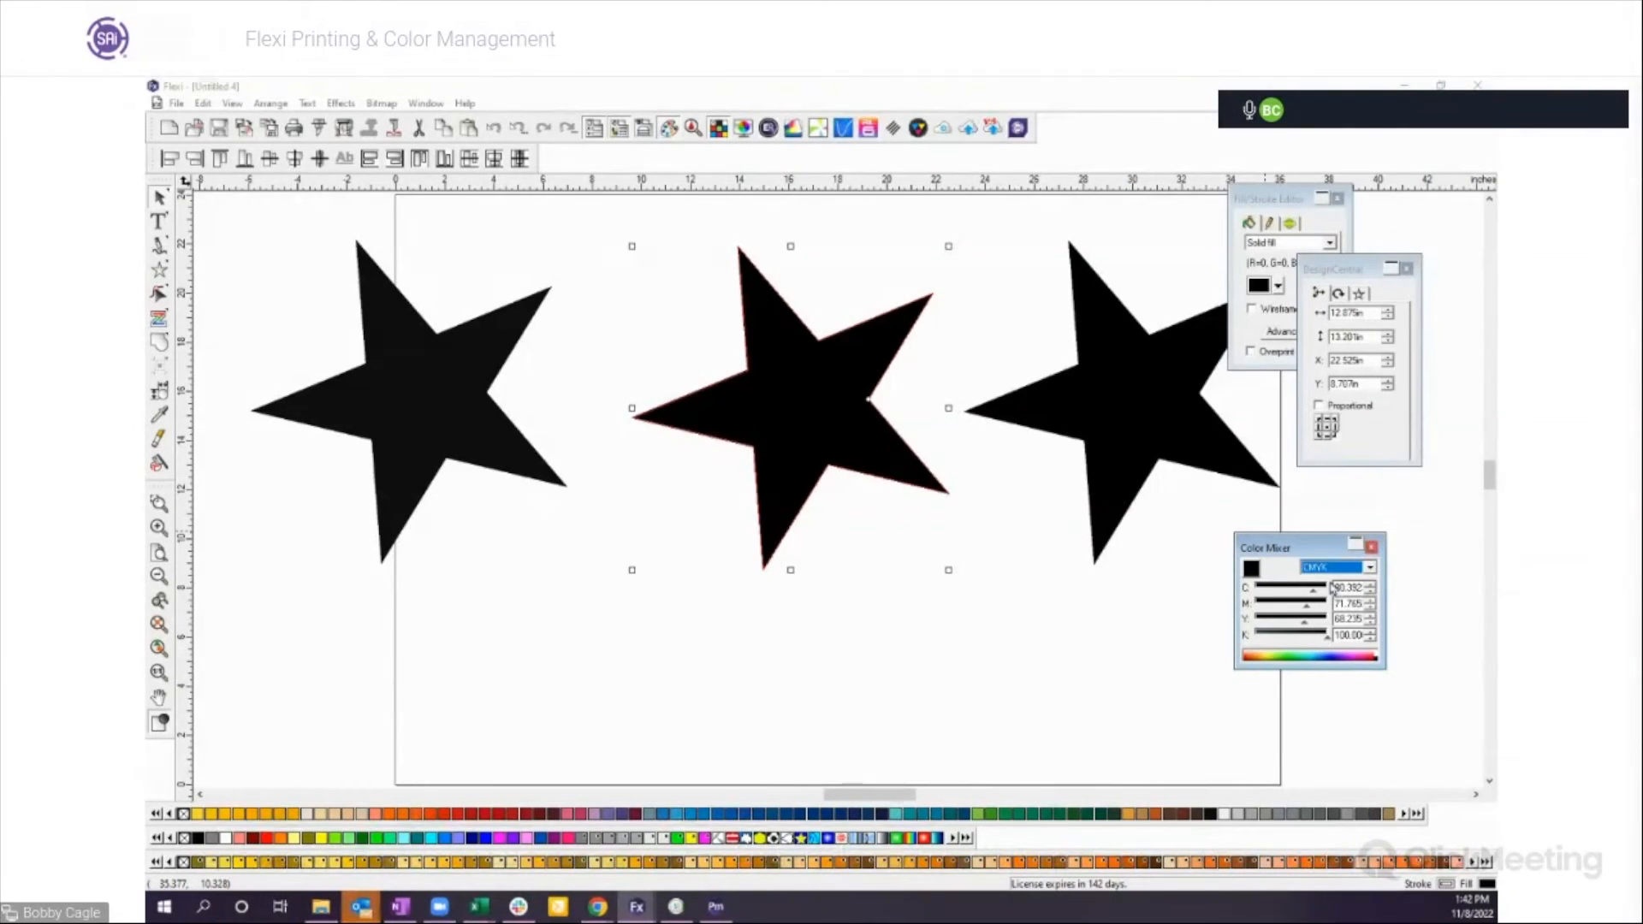
left_click_drag(1314, 591, 1331, 619)
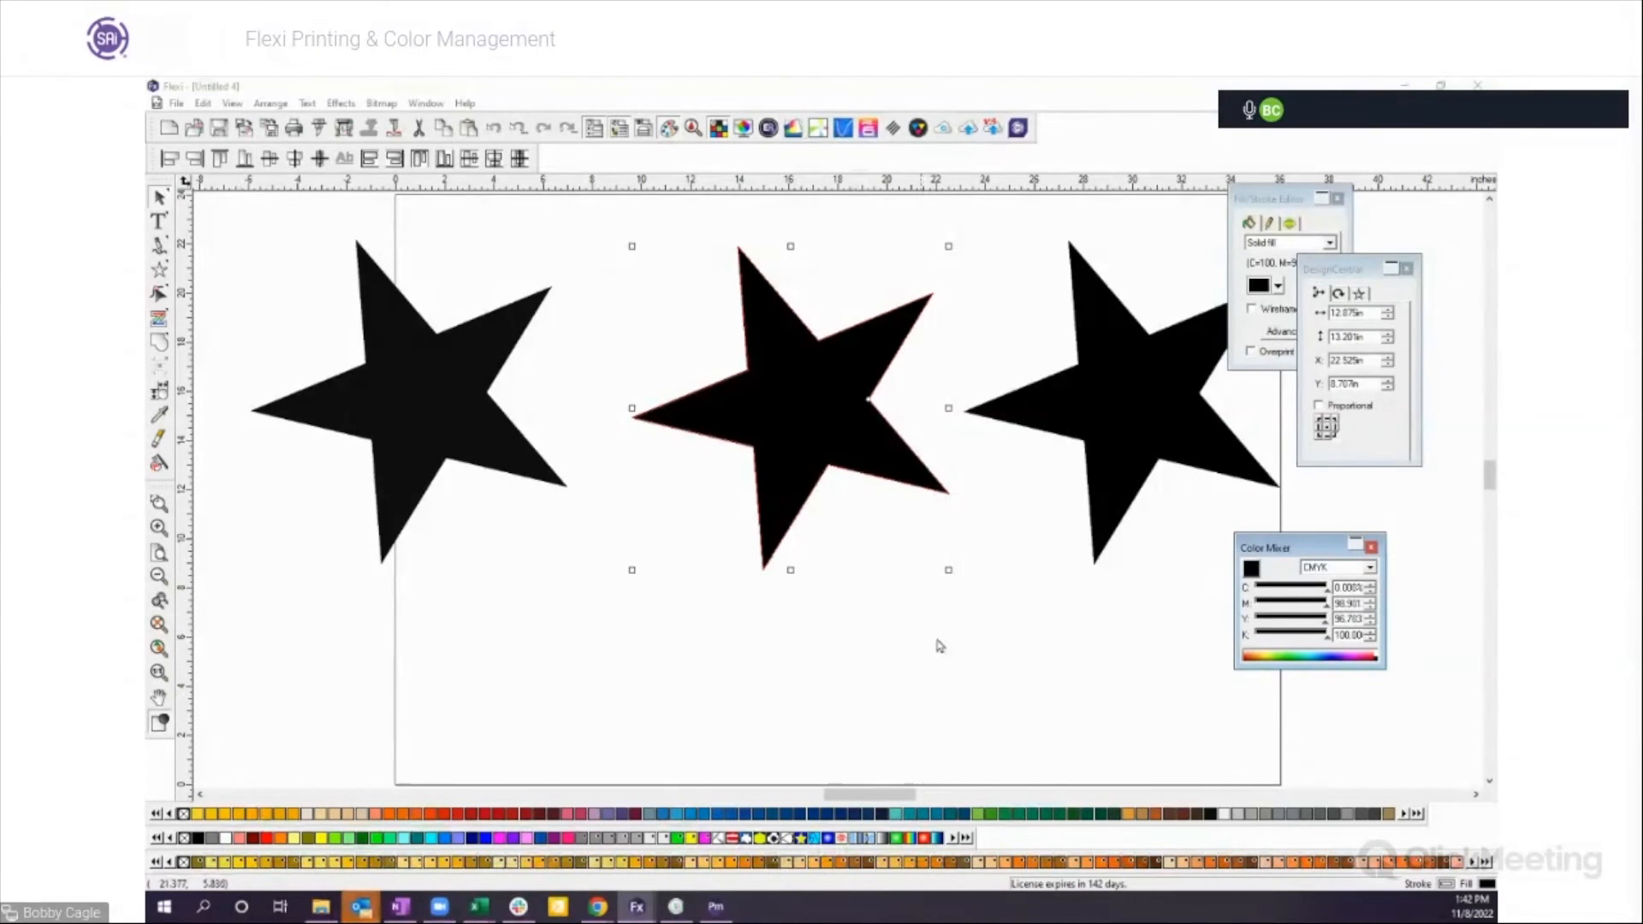
Step: Overlap the middle CMYK star onto the left Lab star and compare their blacks close up
left_click_drag(803, 458, 580, 445)
left_click(470, 637)
left_click(159, 503)
left_click_drag(396, 349, 473, 452)
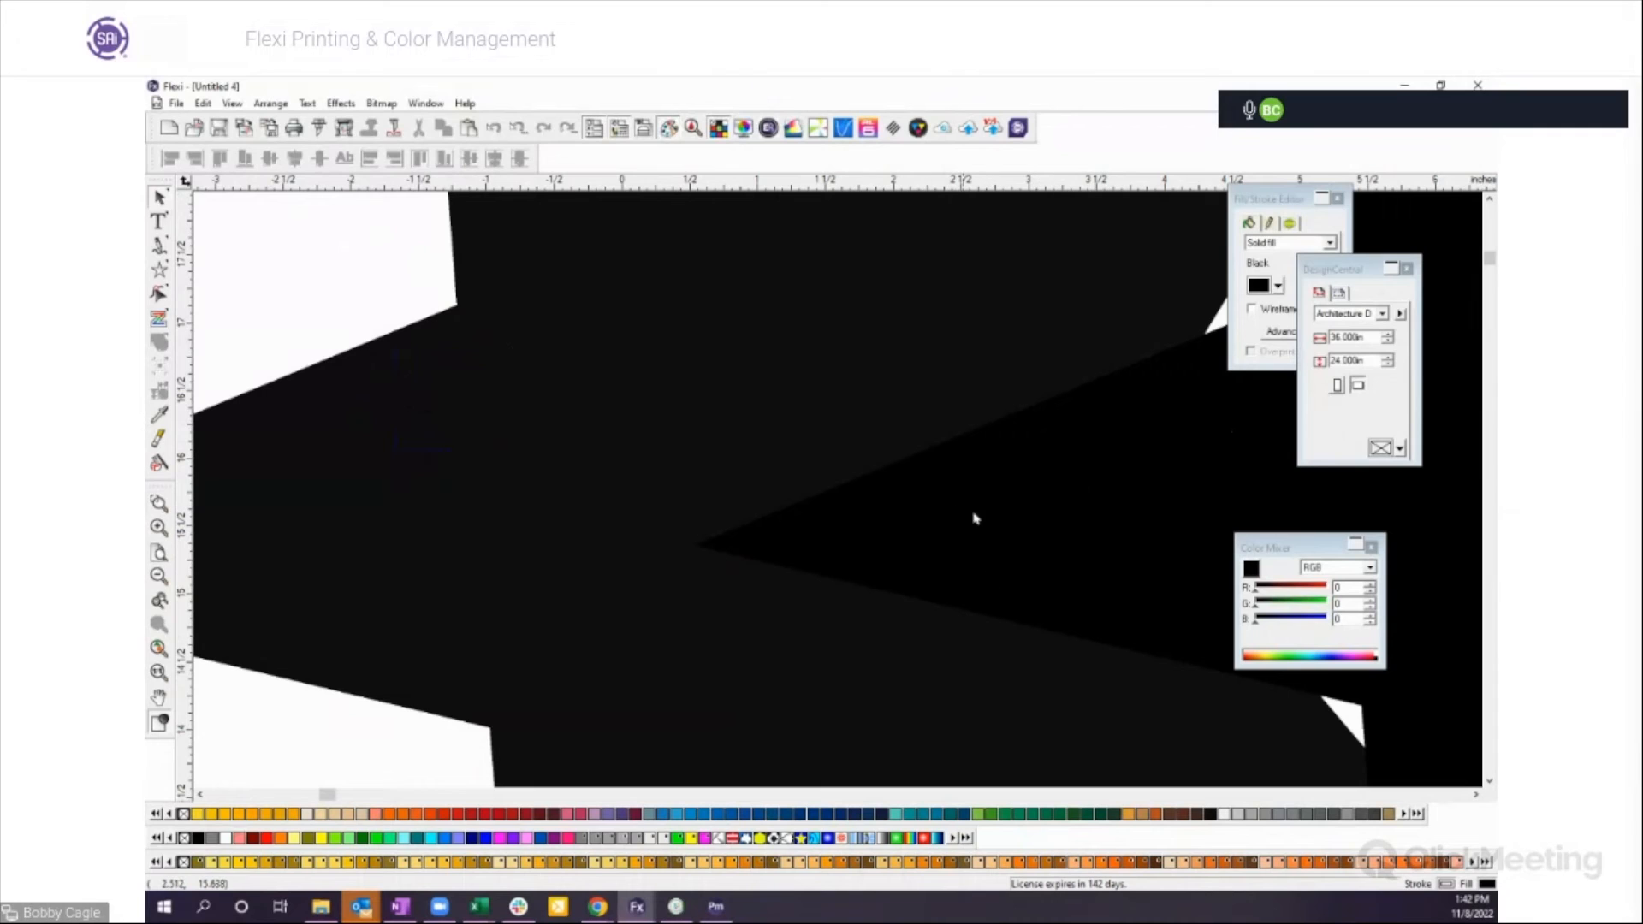
left_click(996, 528)
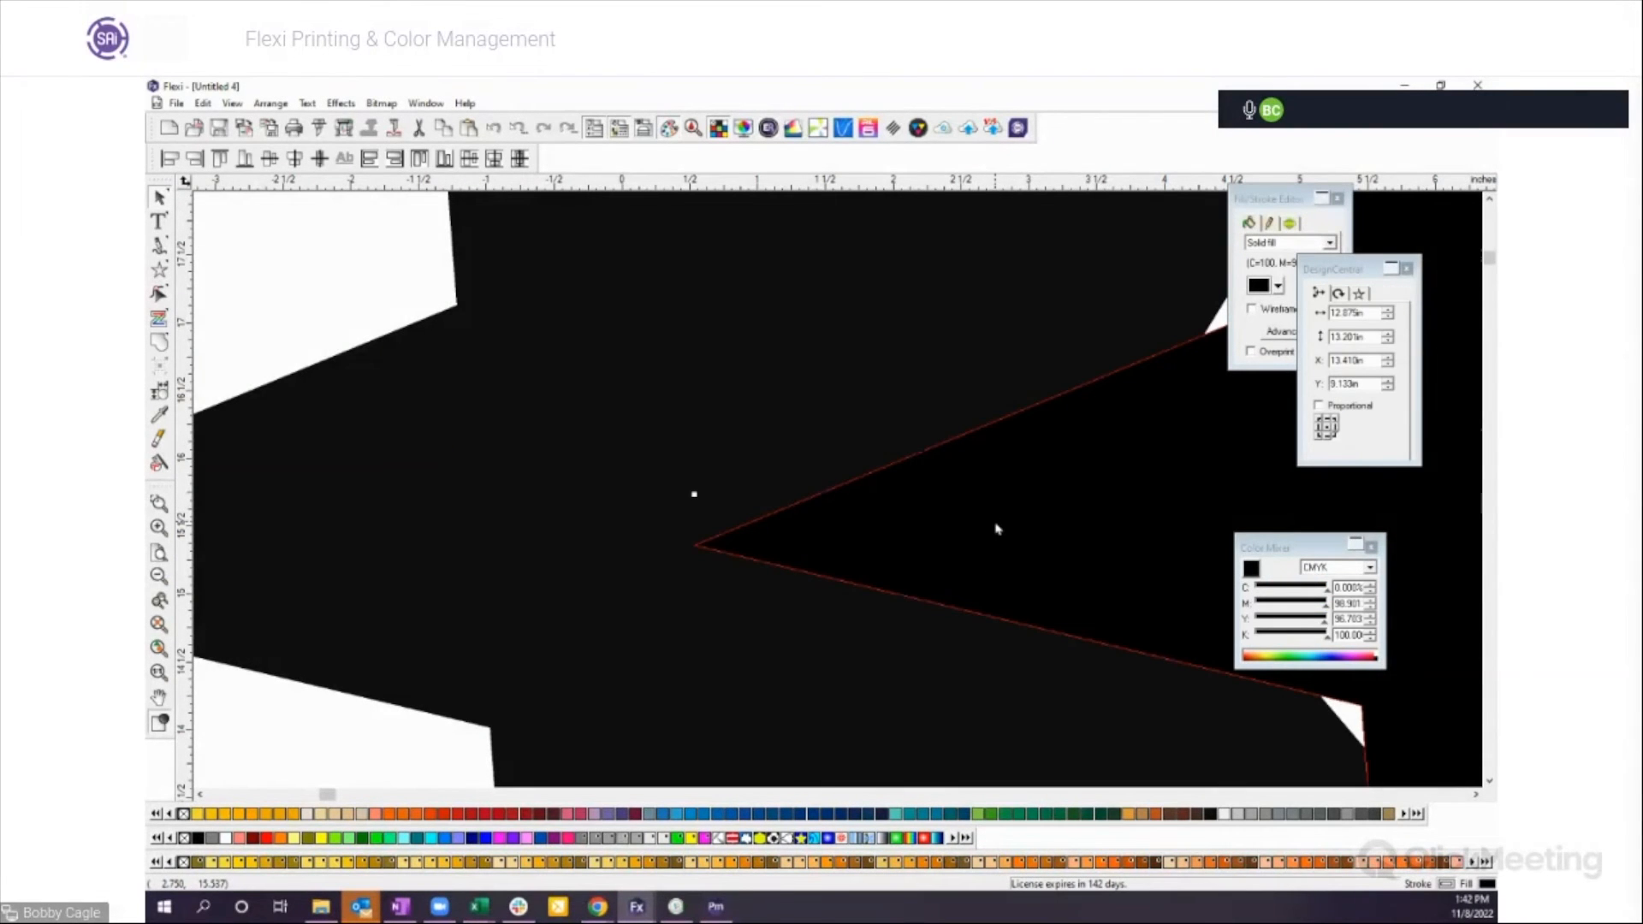
left_click(810, 709)
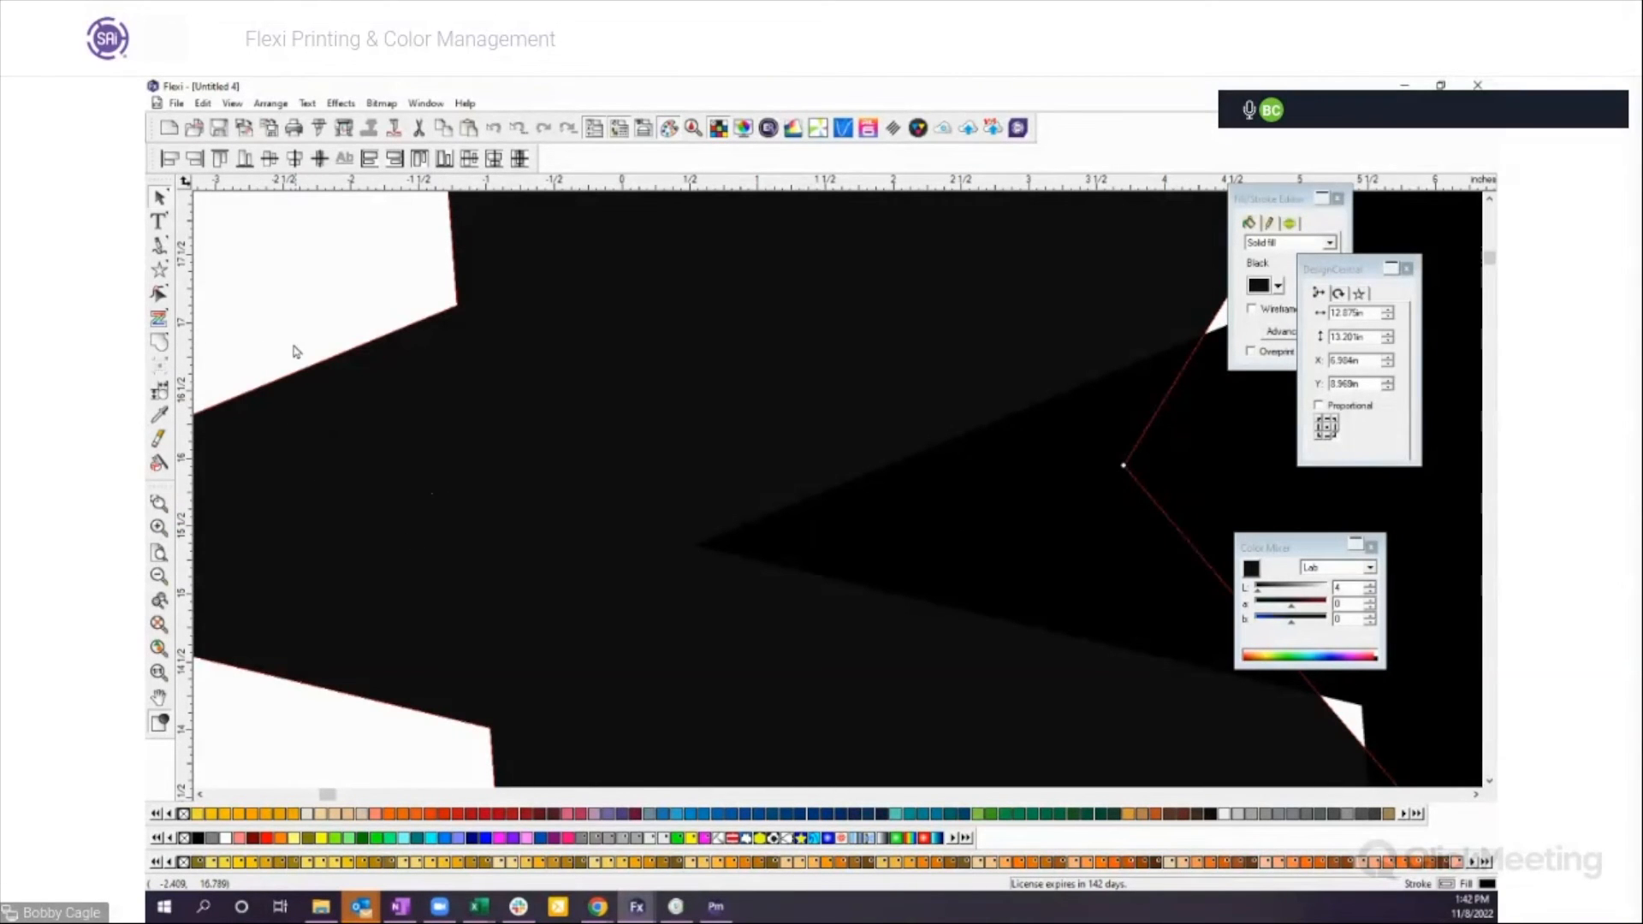
Step: Change the left star's fill from Lab to the Spot color mode
left_click(278, 307)
left_click(363, 433)
left_click(1370, 567)
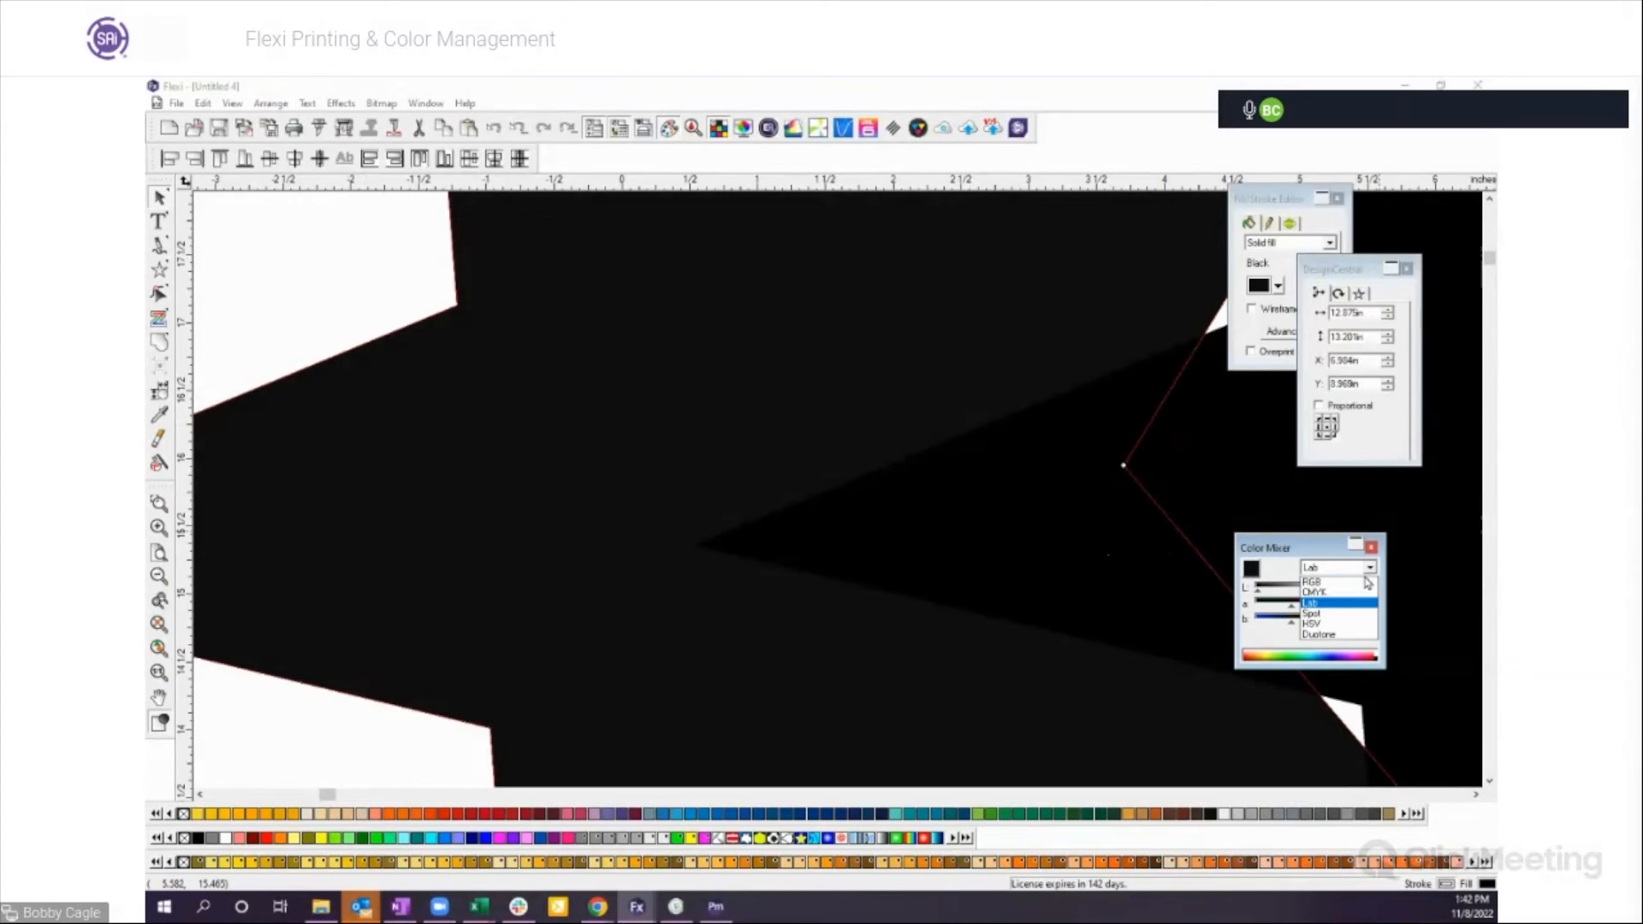
left_click(1329, 615)
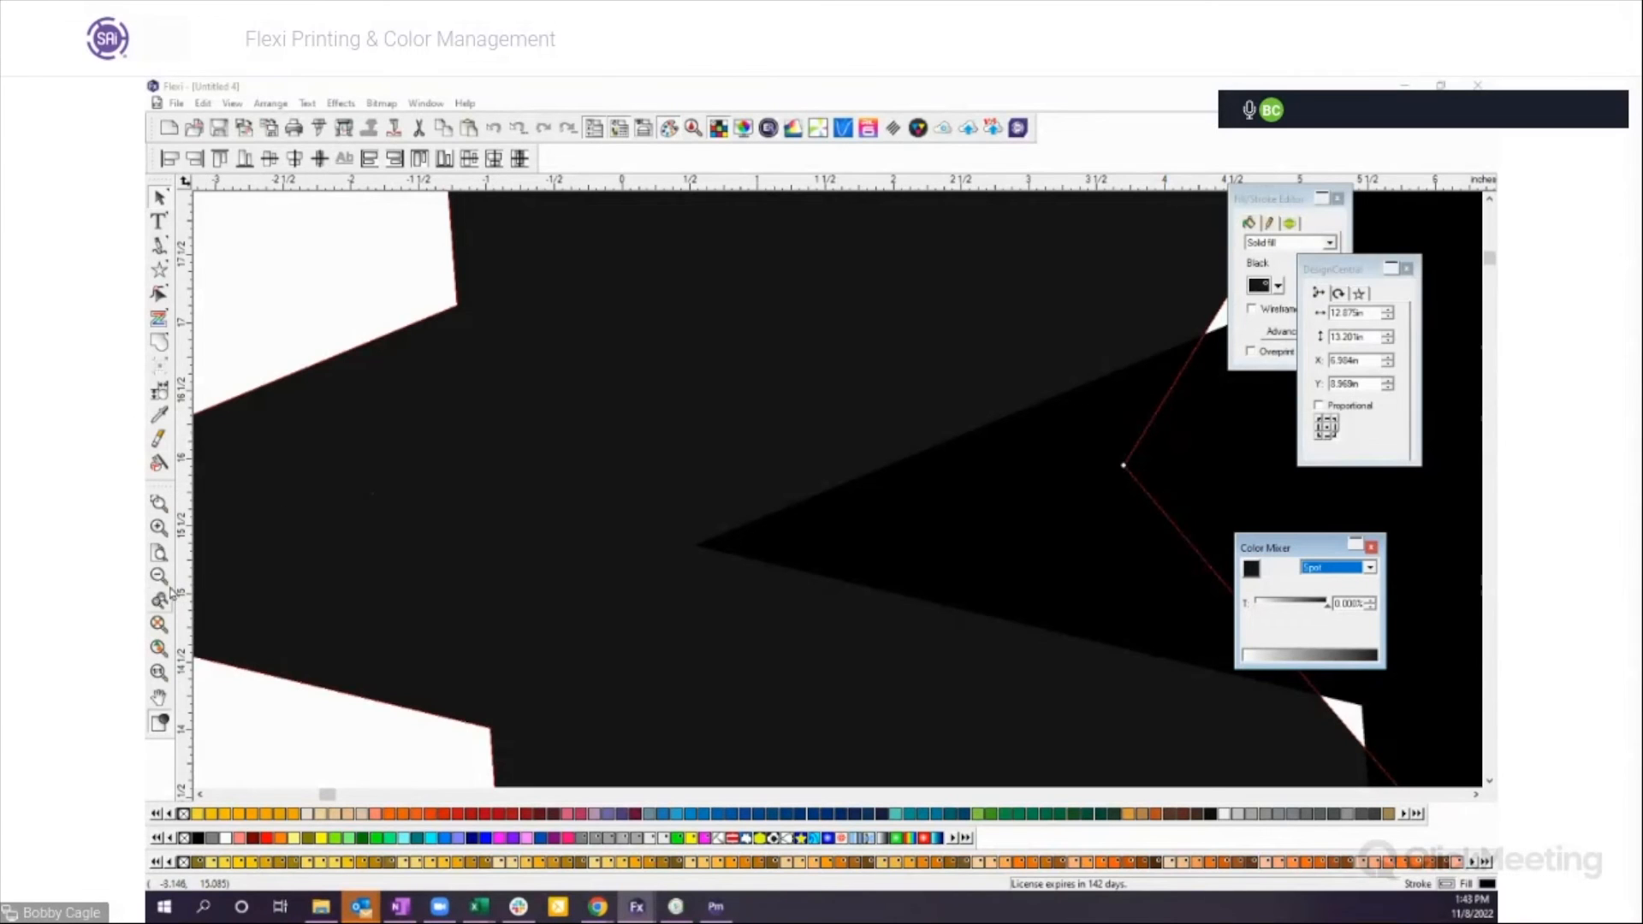
Step: Create a CMYK color swatch chart on the page with the default 0.4 in patches and 0.5 in spacing
left_click(161, 578)
left_click(161, 578)
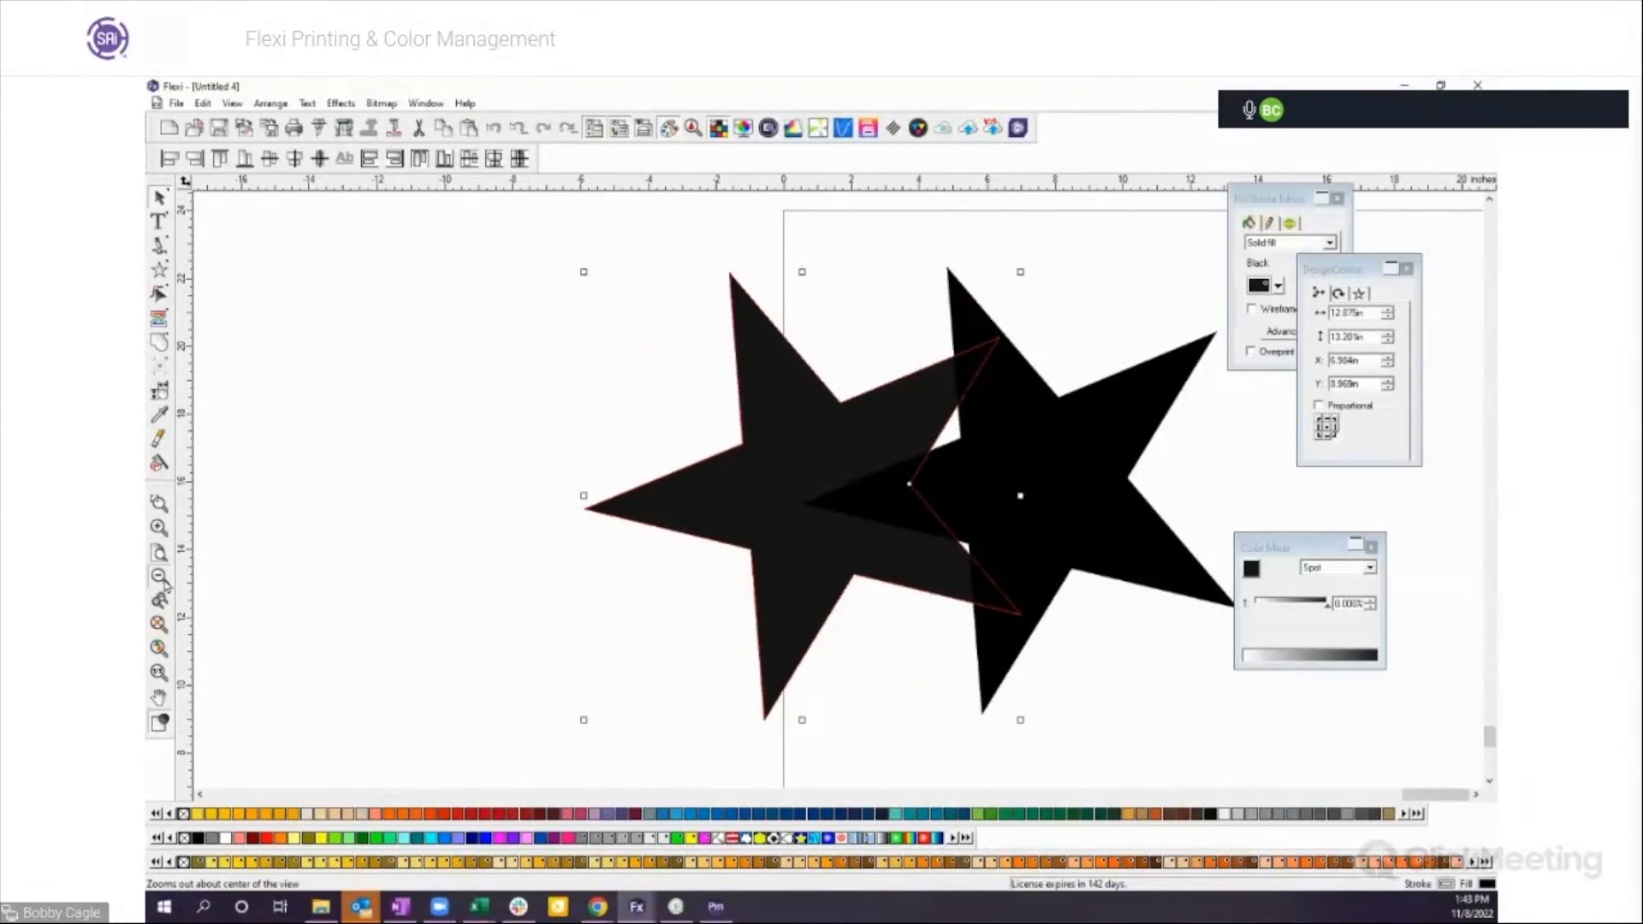
left_click(161, 578)
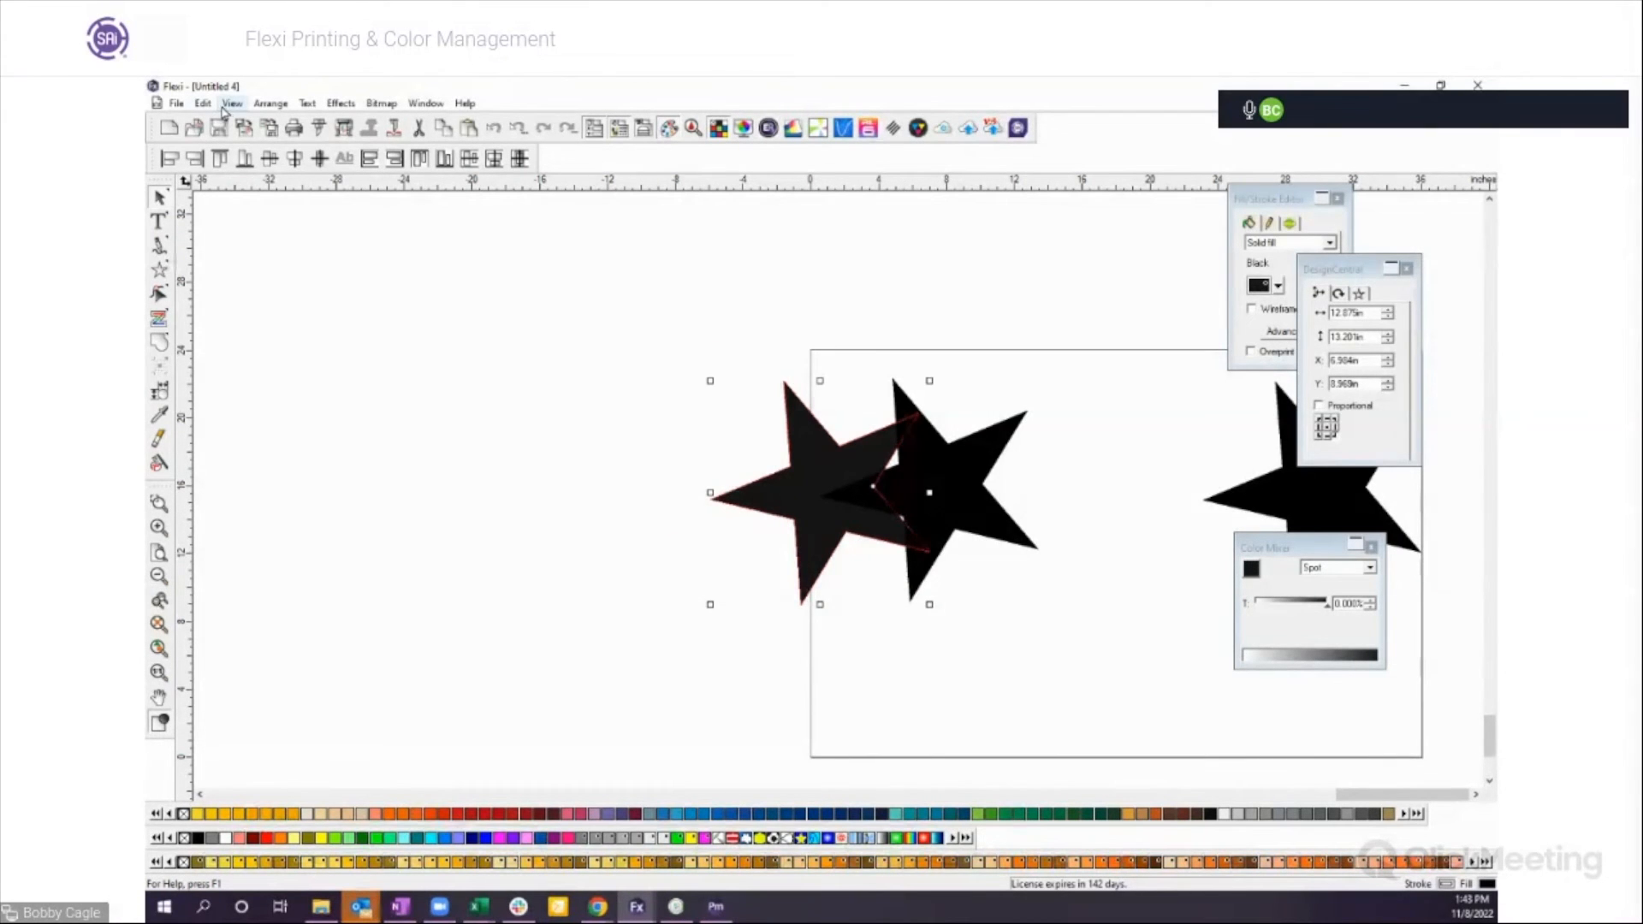
left_click(230, 104)
mouse_move(377, 417)
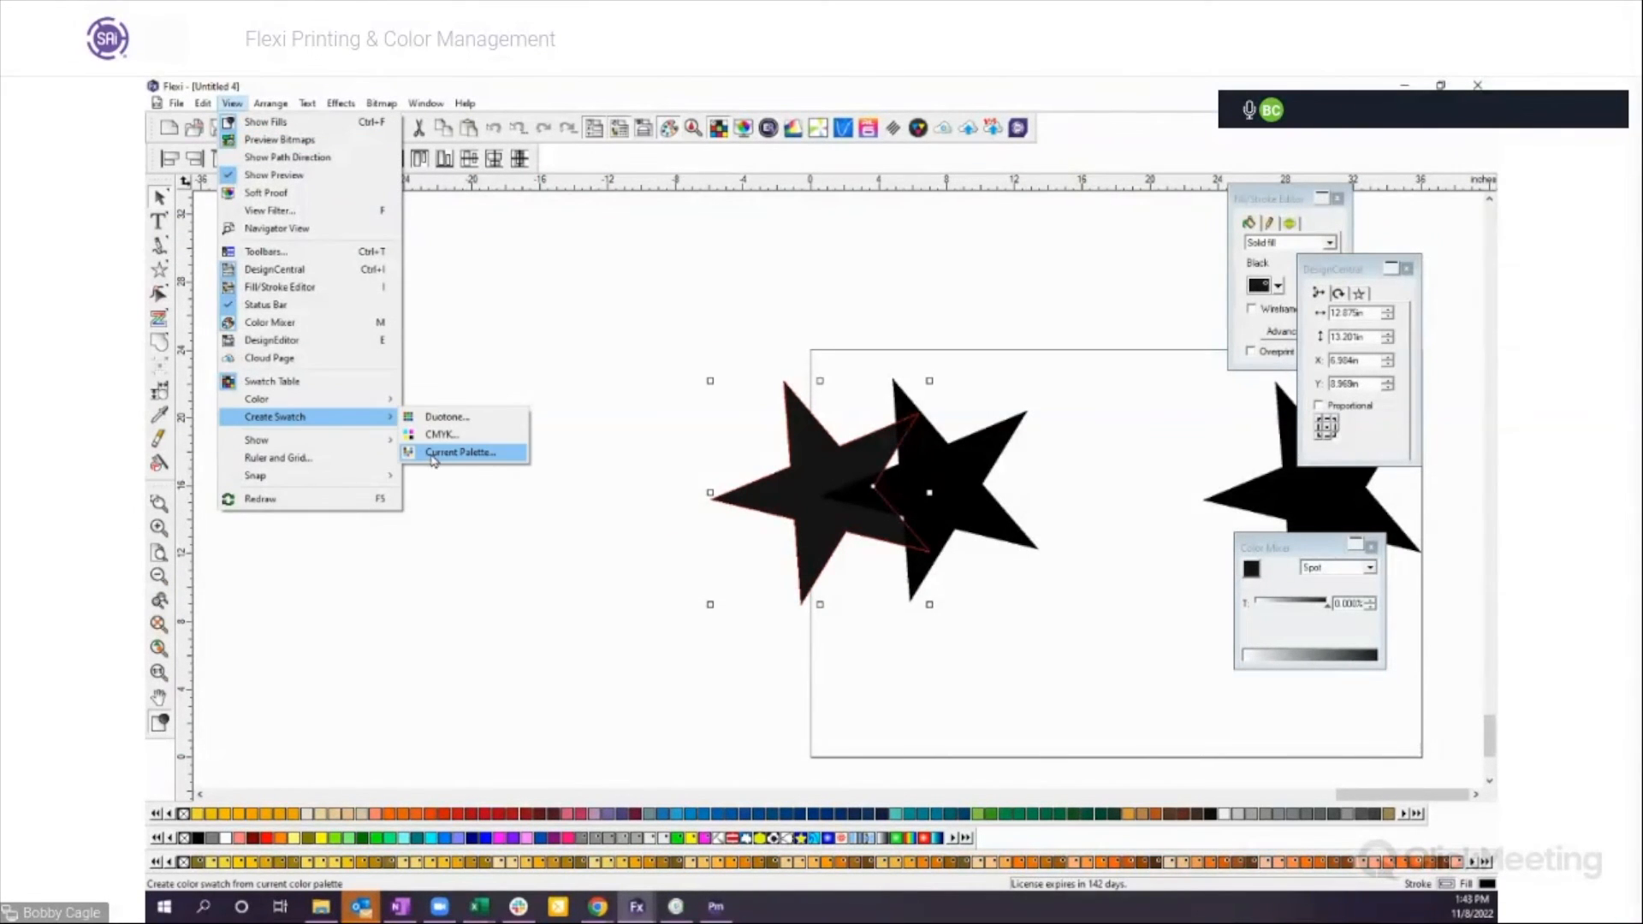
left_click(438, 454)
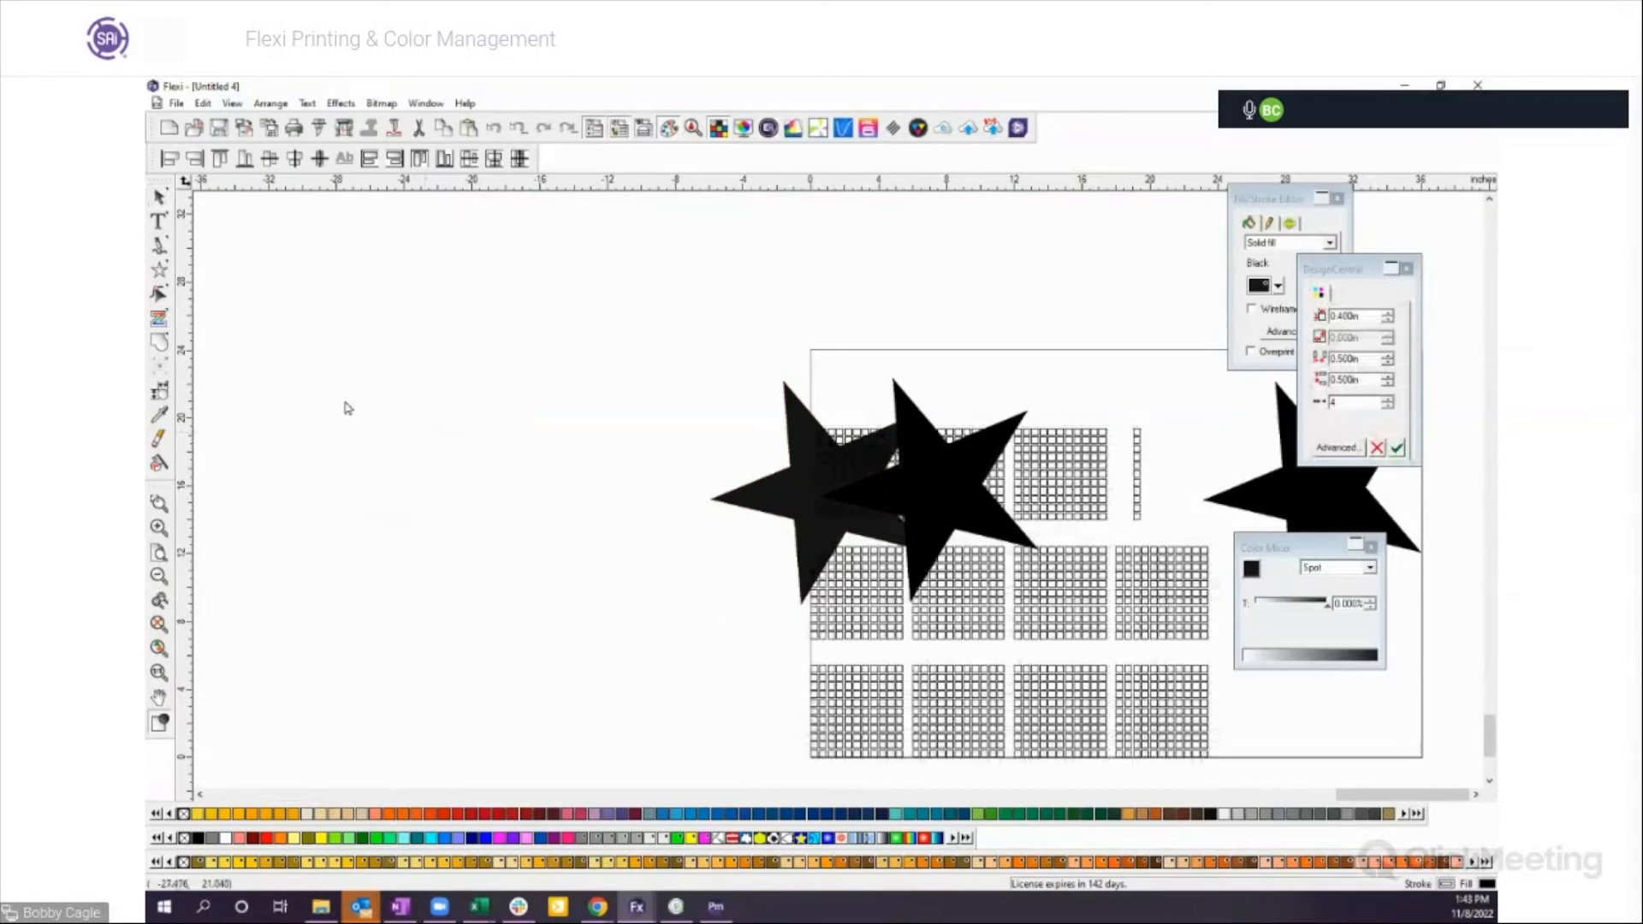
left_click(1397, 448)
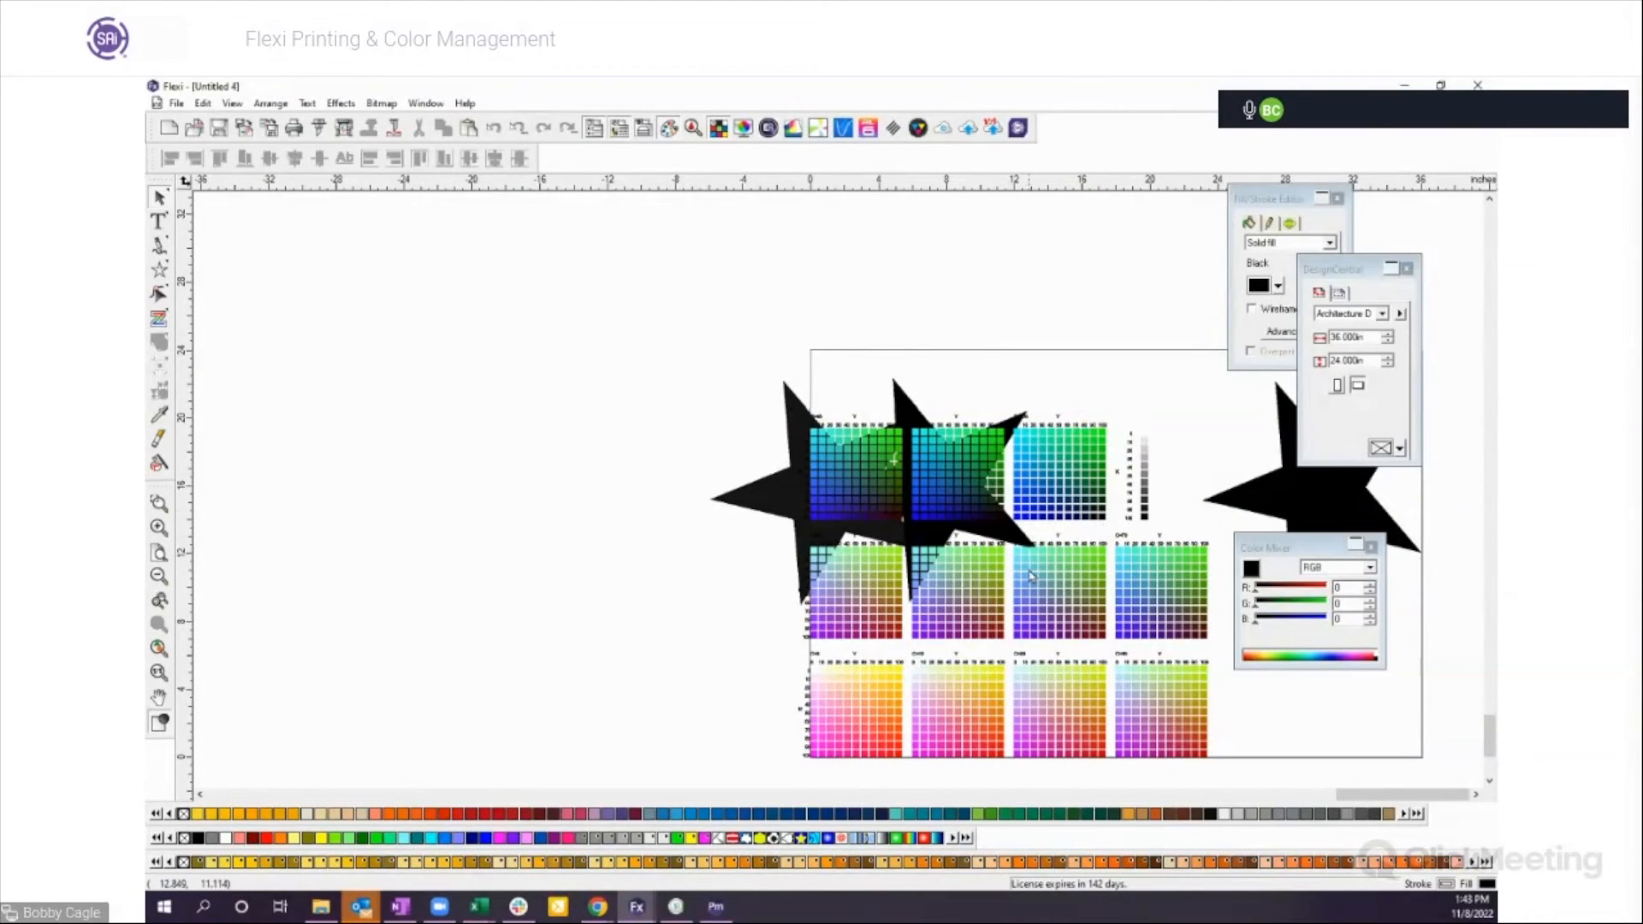
Step: Examine the 100% black patch of the swatch chart's K column against the neighboring gray and color patches
left_click(159, 505)
left_click_drag(1128, 507, 1158, 527)
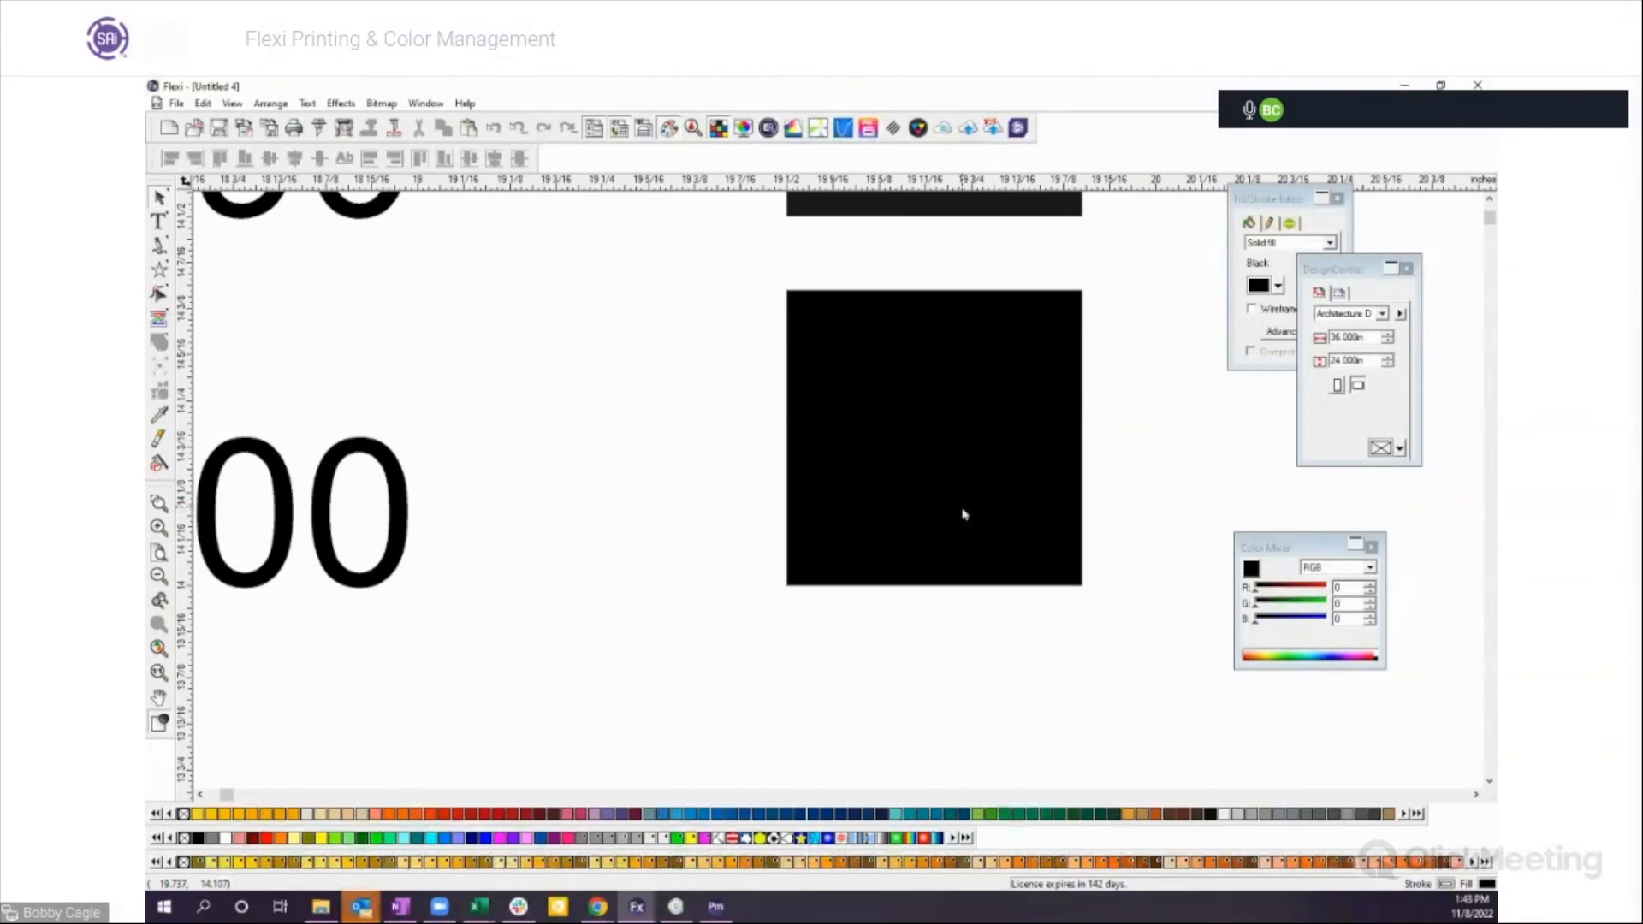
key("ctrl+a")
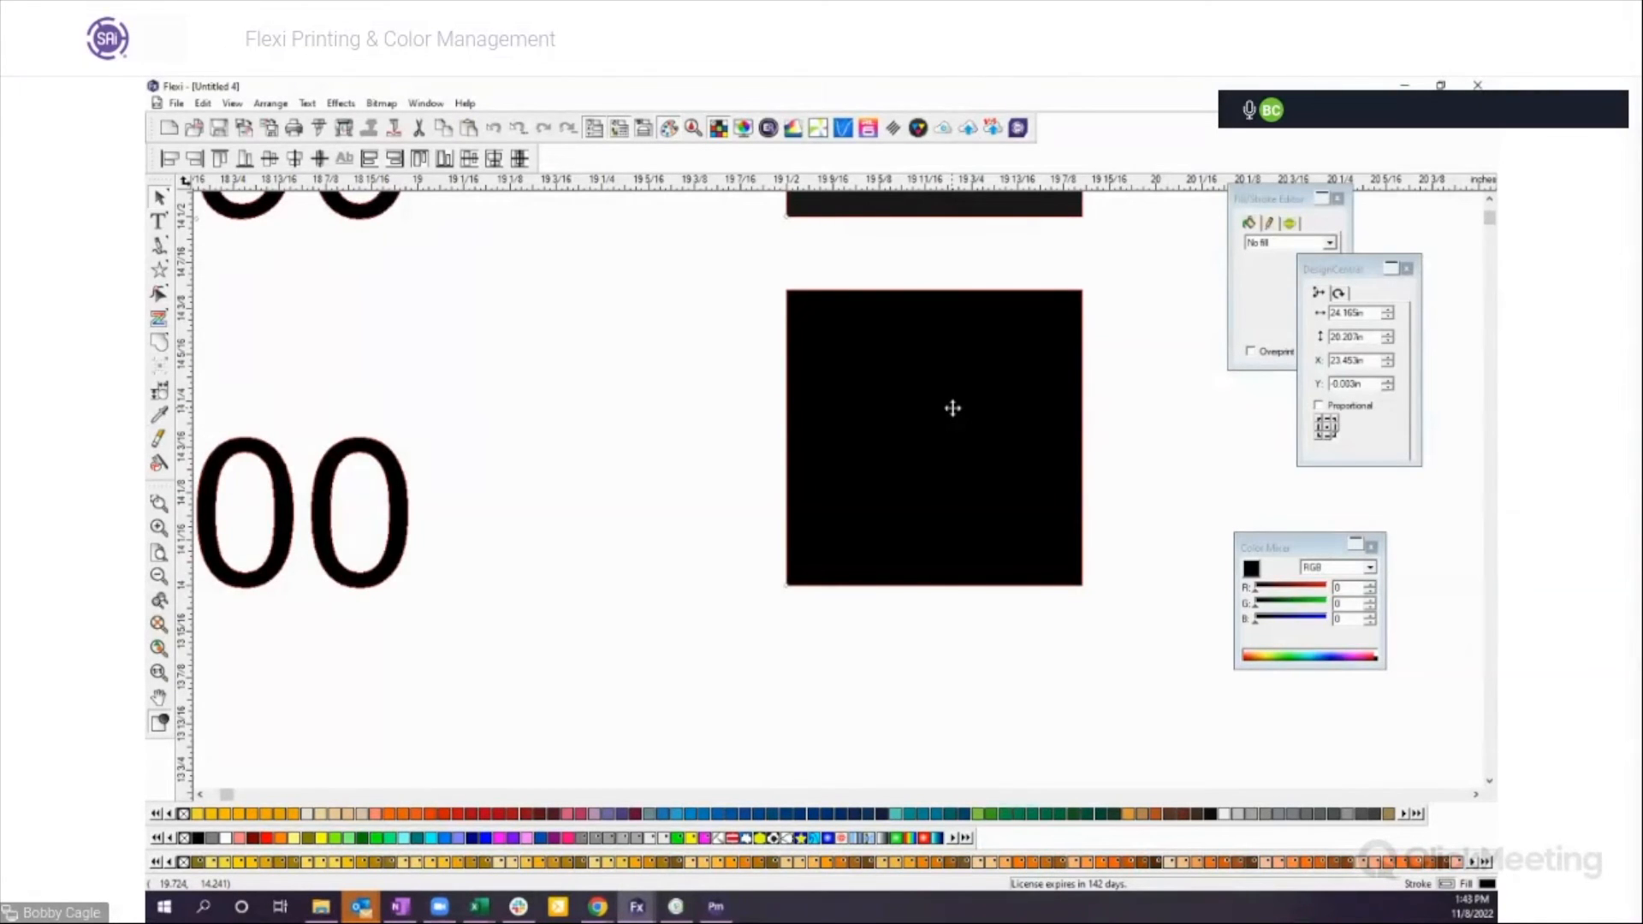
left_click(159, 576)
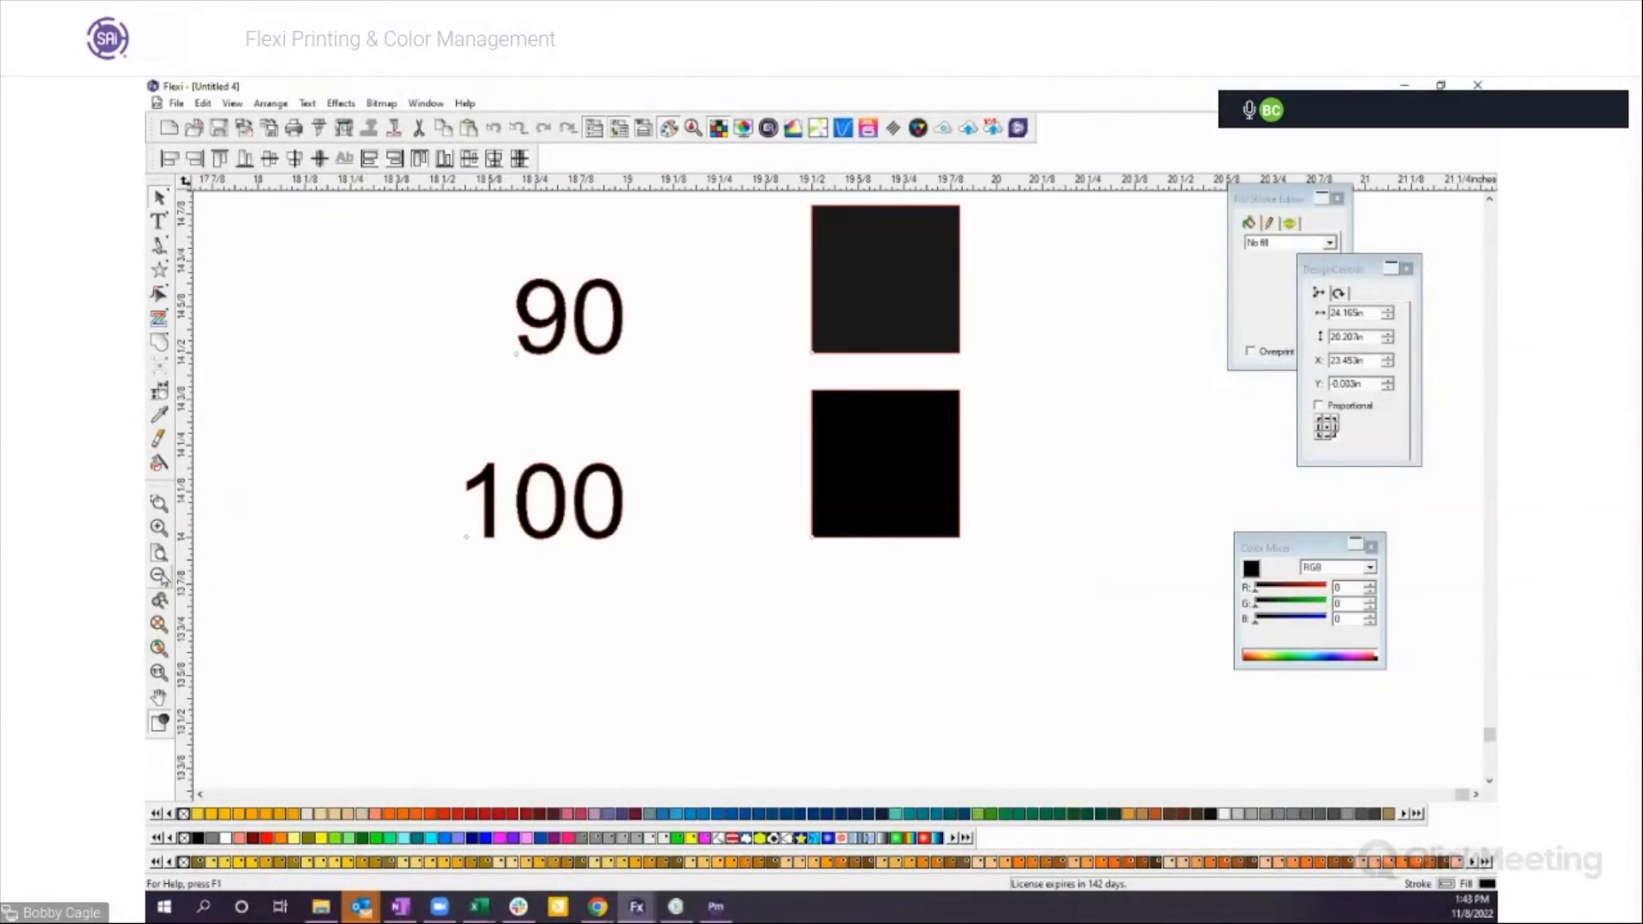
left_click(160, 576)
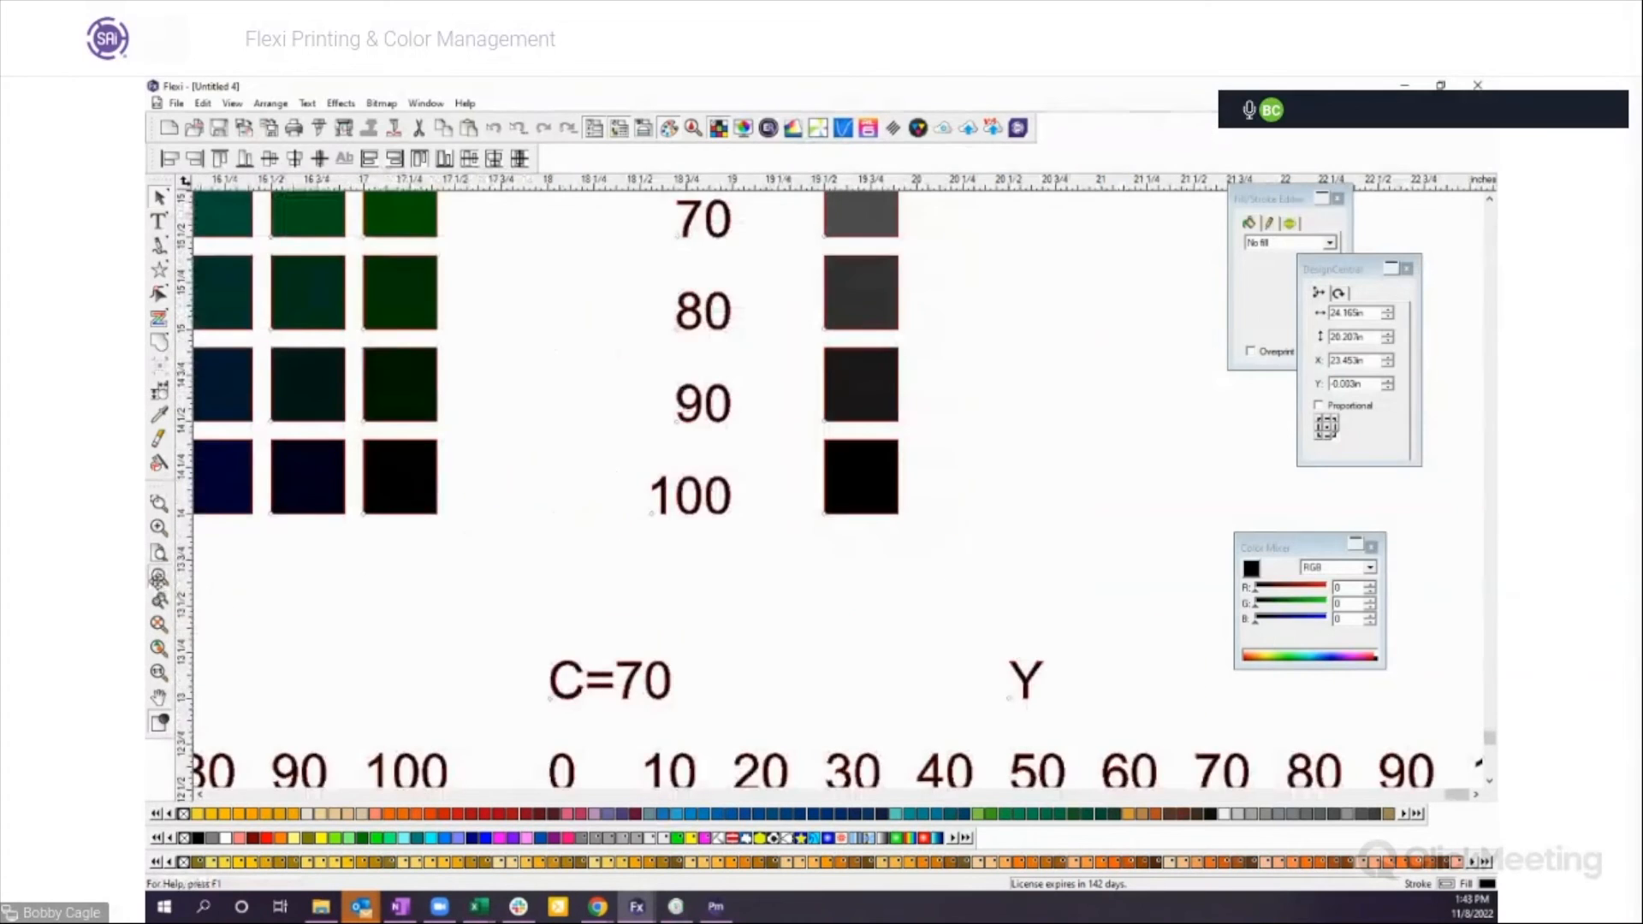
left_click(159, 576)
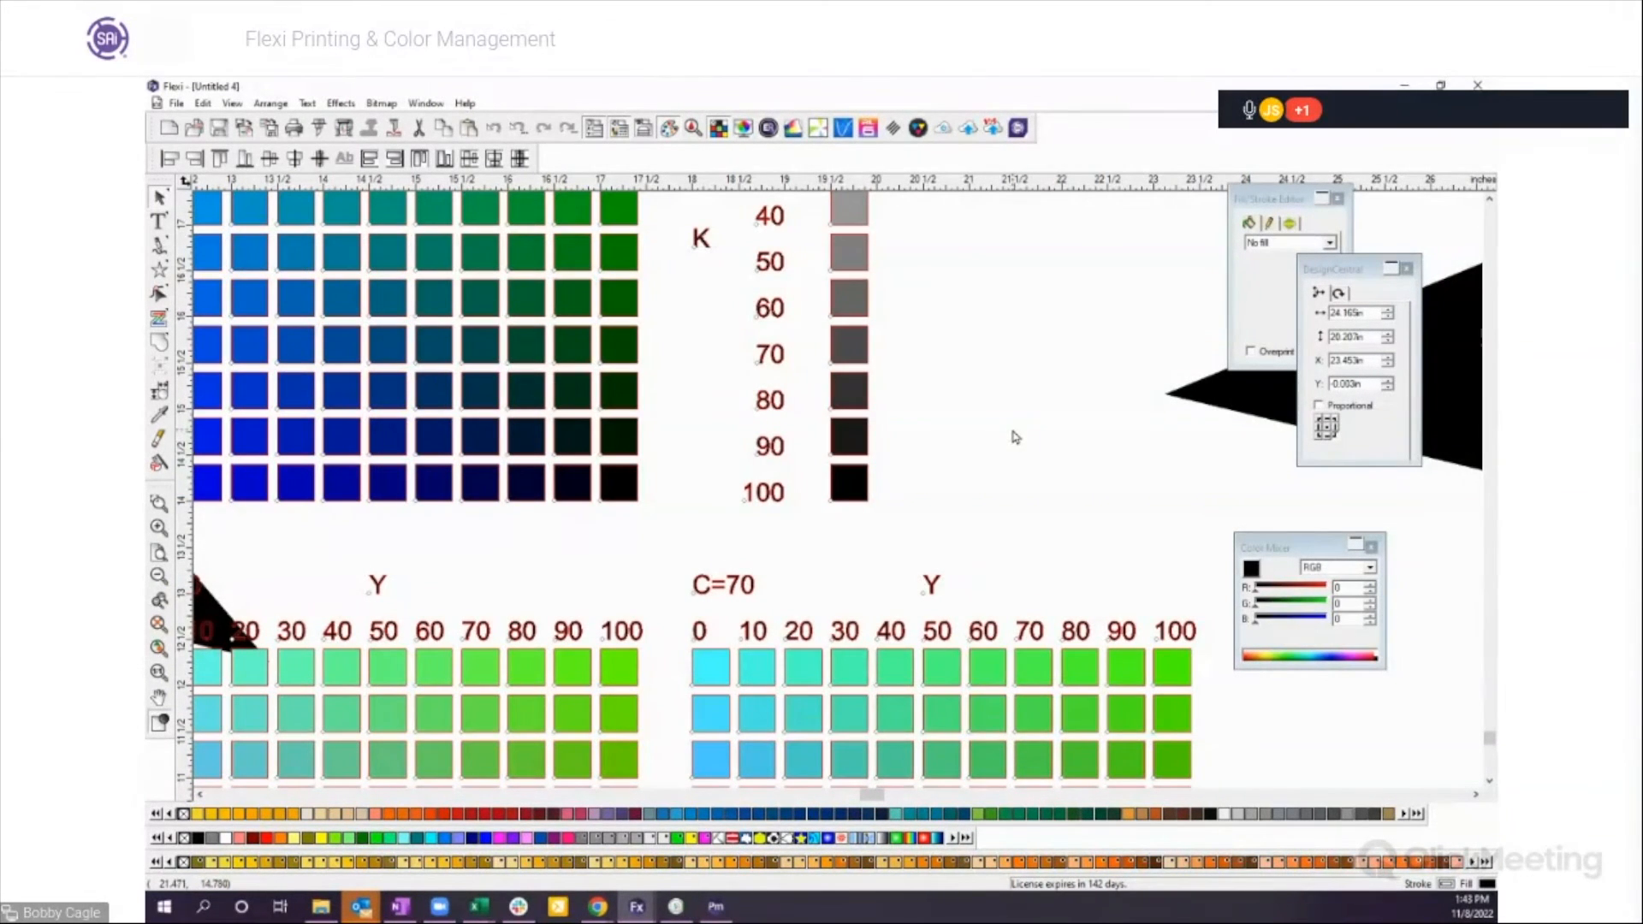
left_click(996, 351)
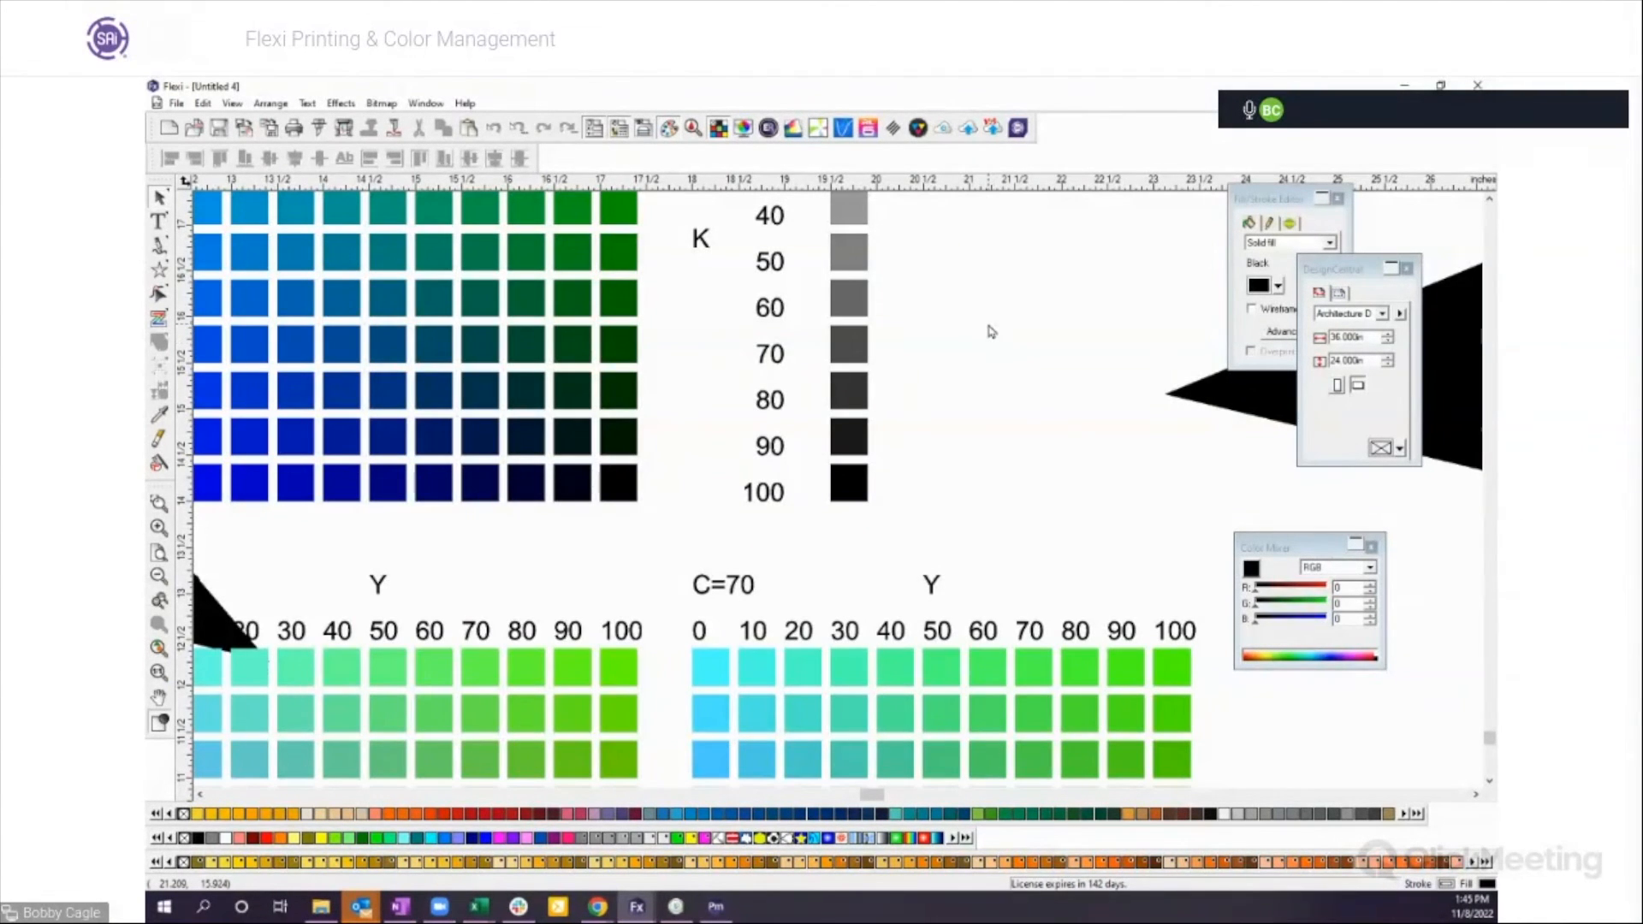
Step: Switch to Production Manager, maximize it, and add the Colorful Skulls JPG as a job on the HP Latex 800 W setup
left_click(716, 910)
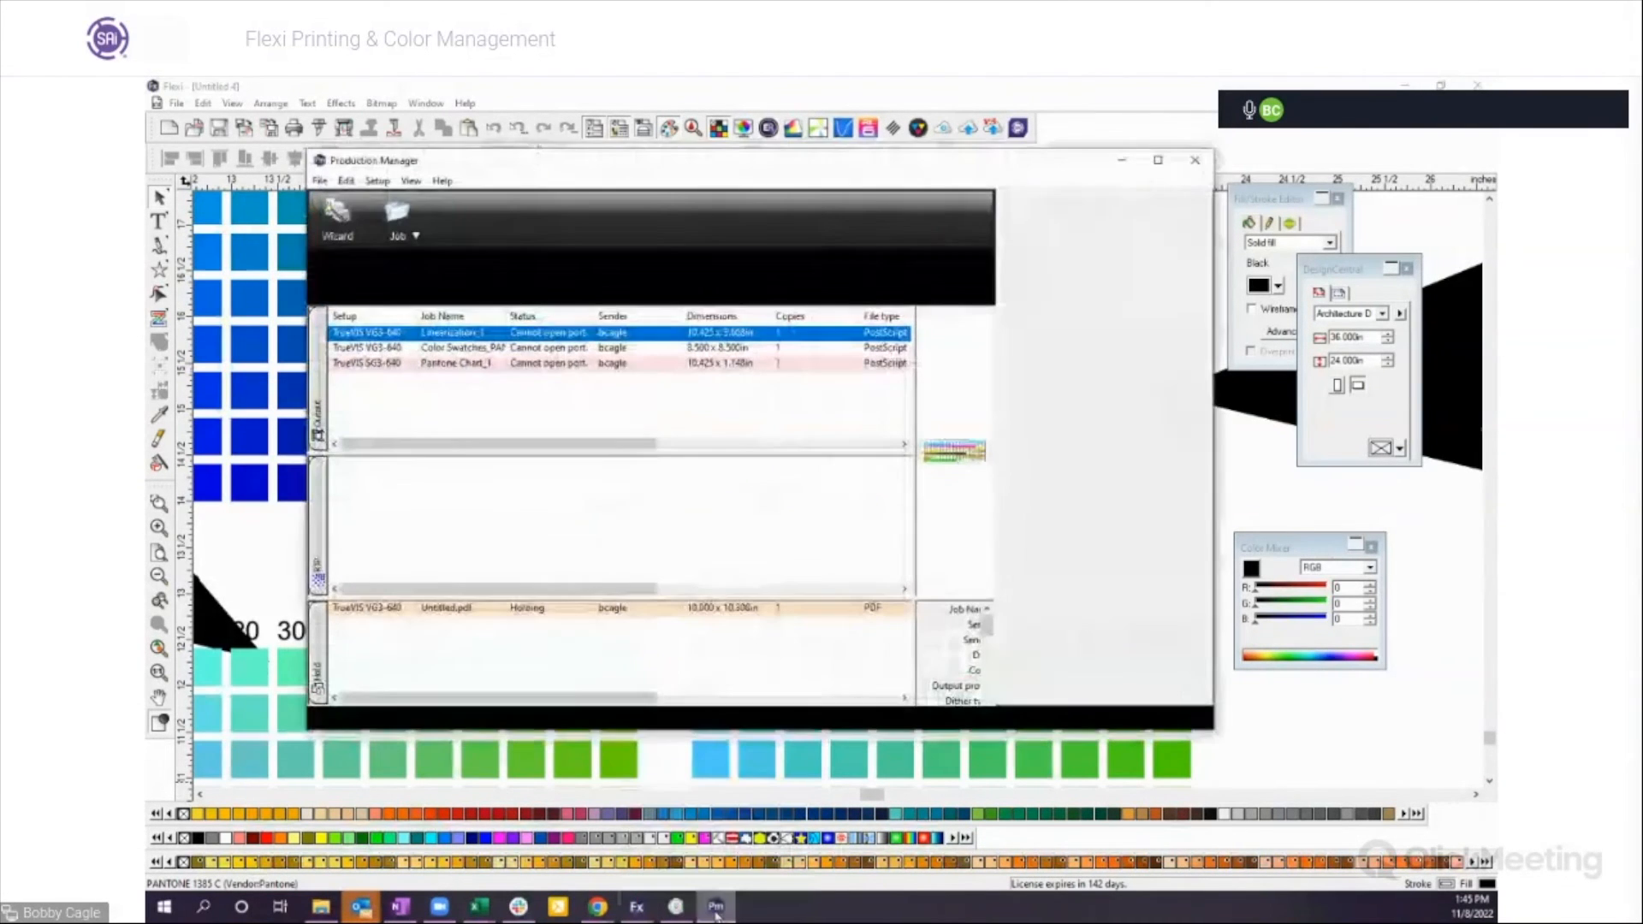
left_click(1158, 161)
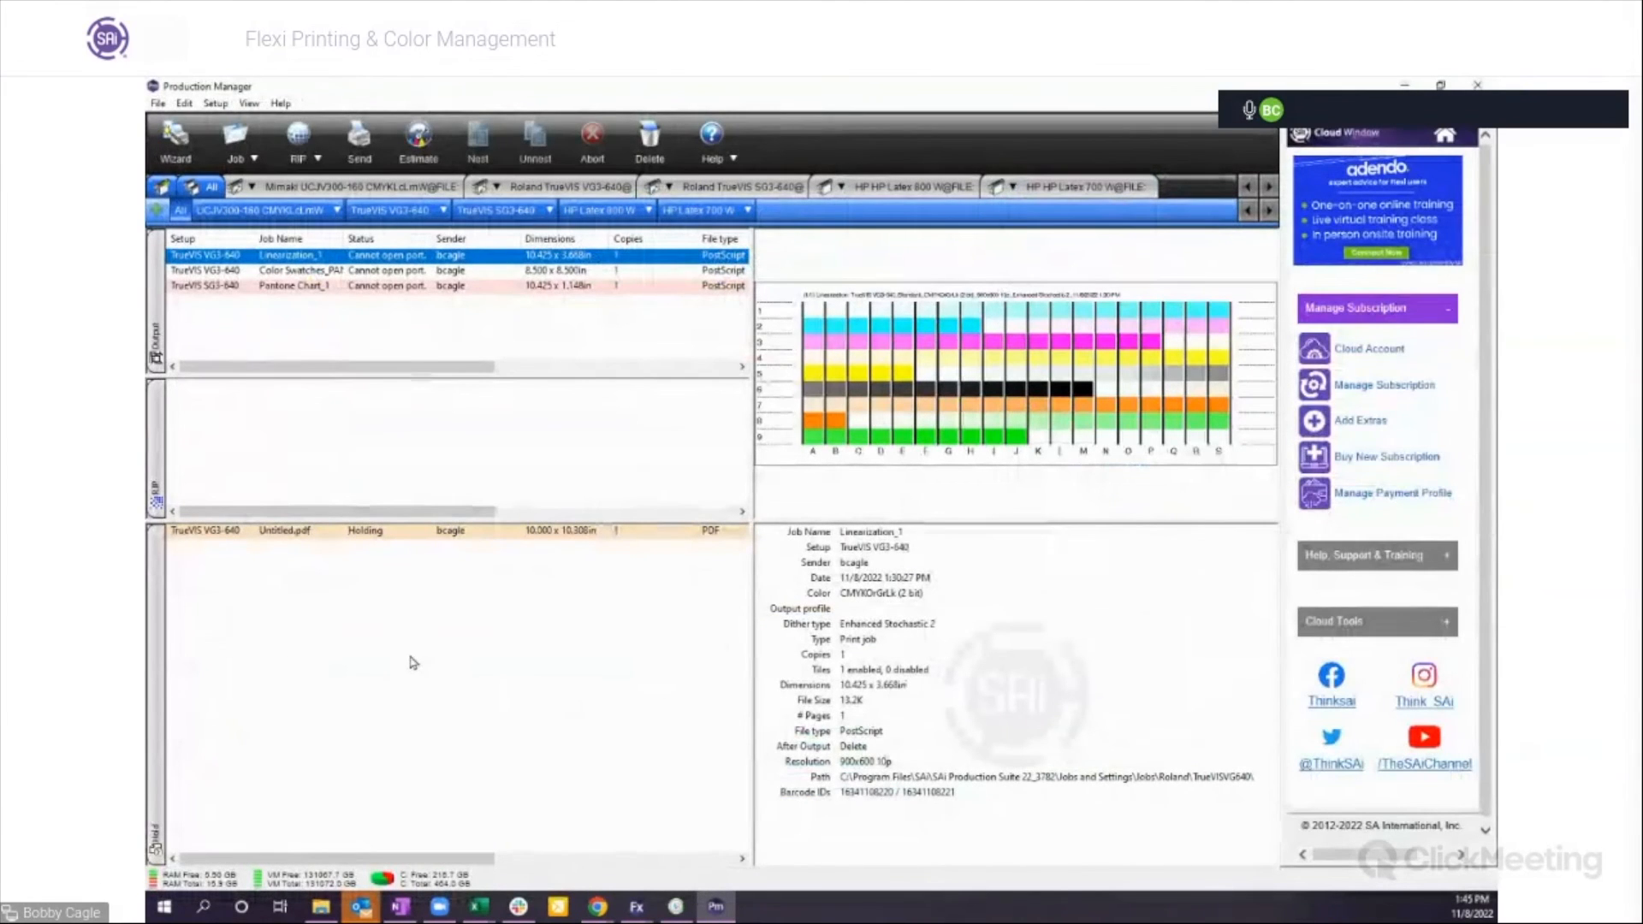
mouse_move(636, 901)
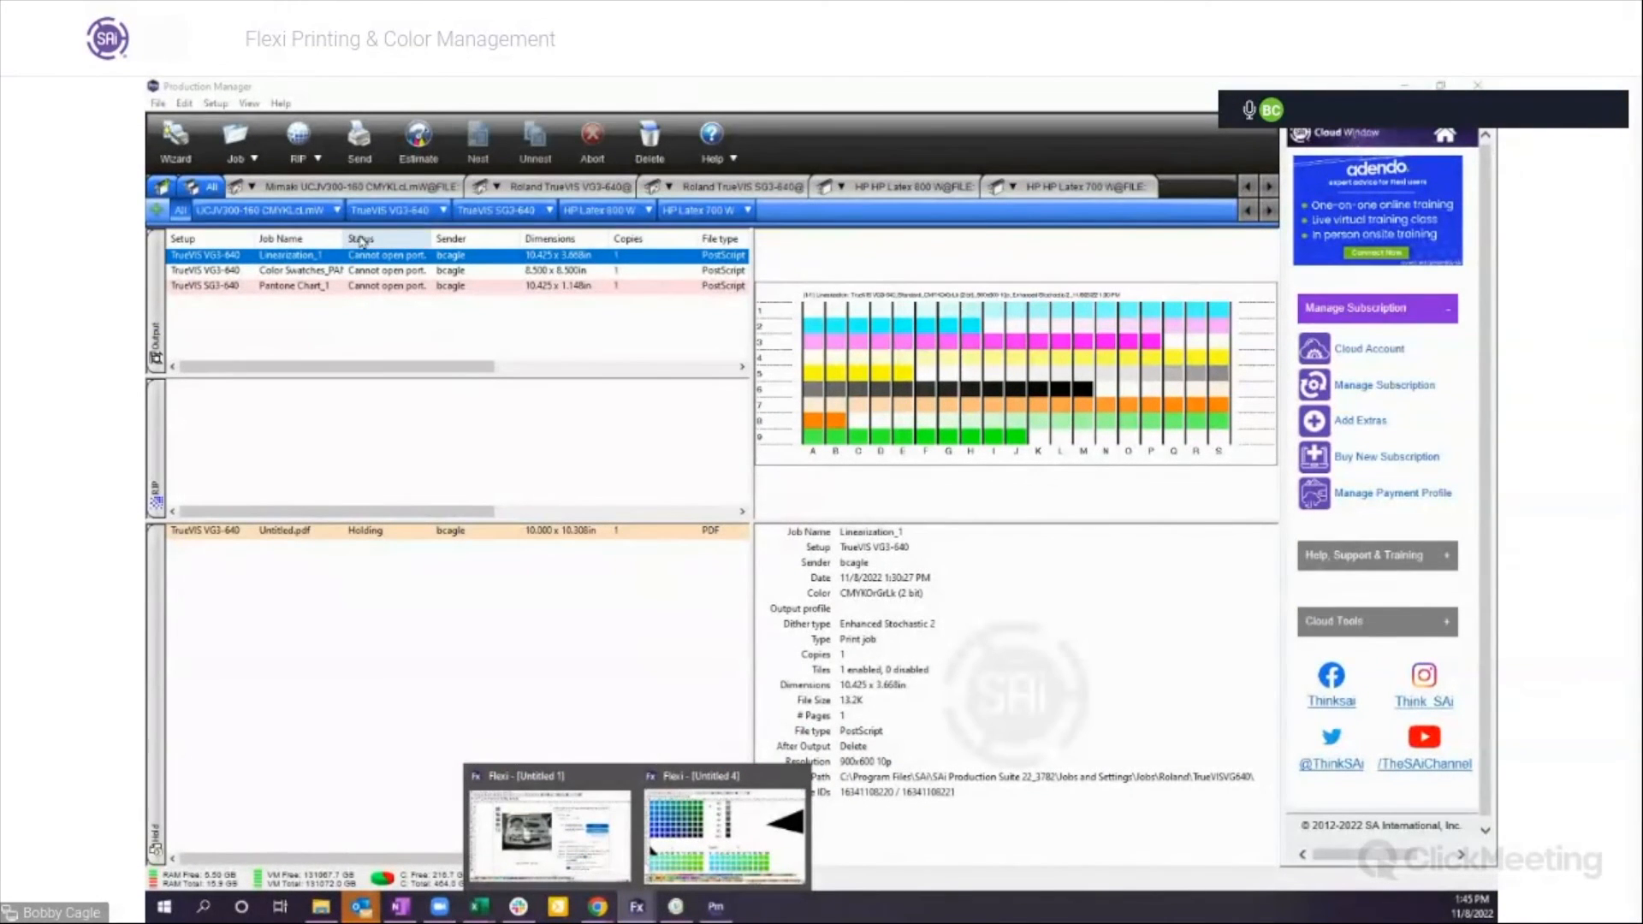
left_click(890, 188)
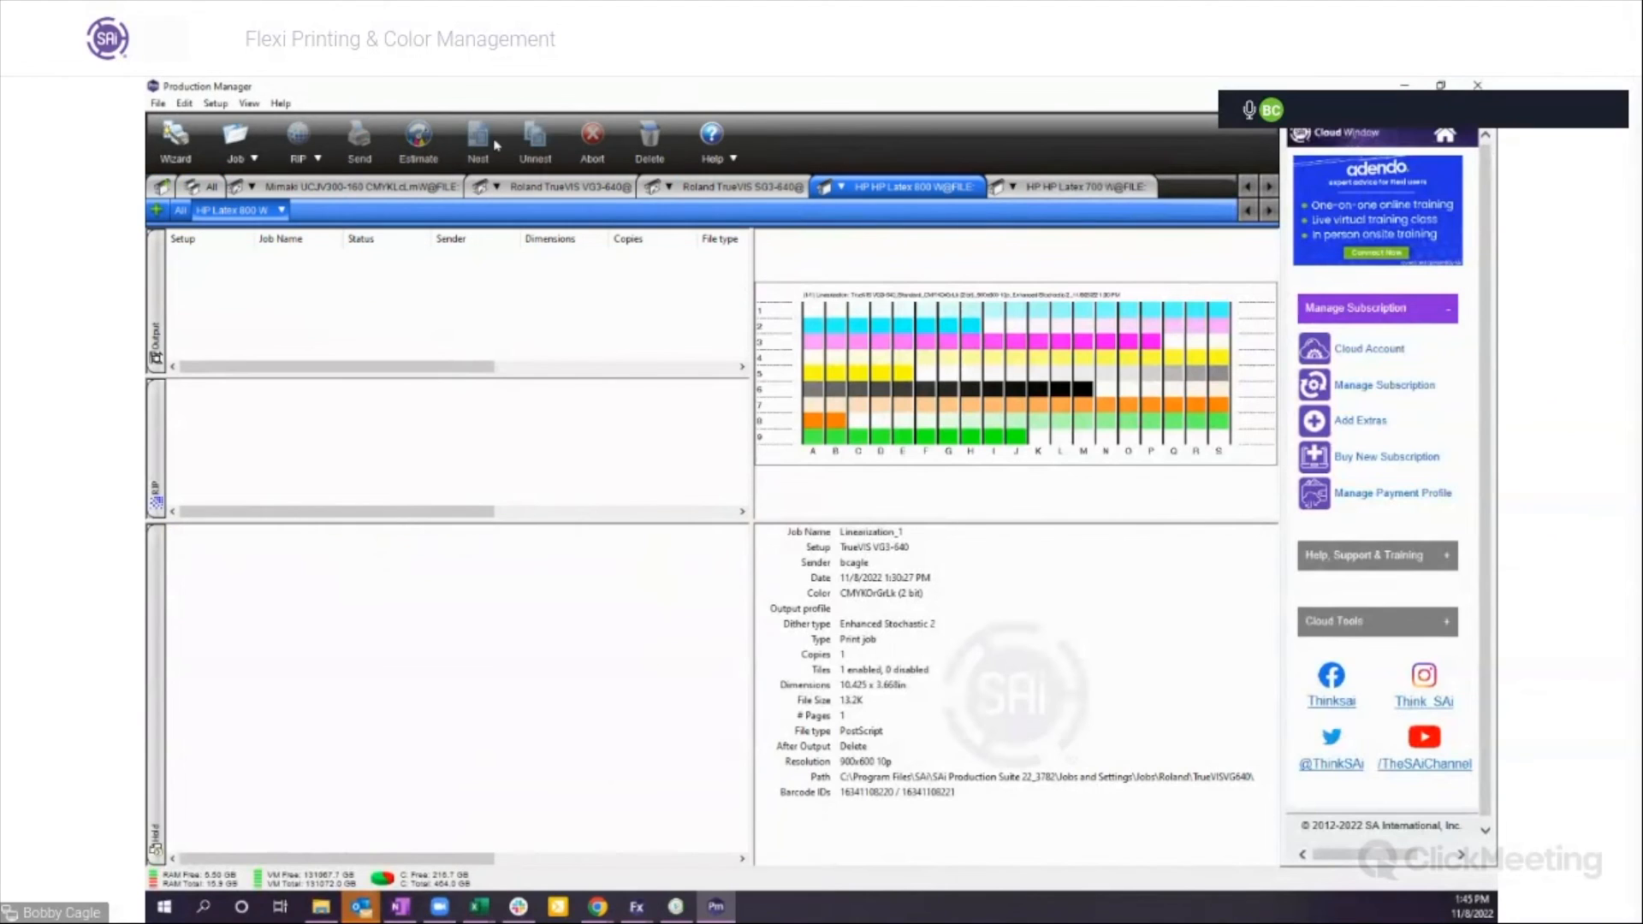
left_click(237, 139)
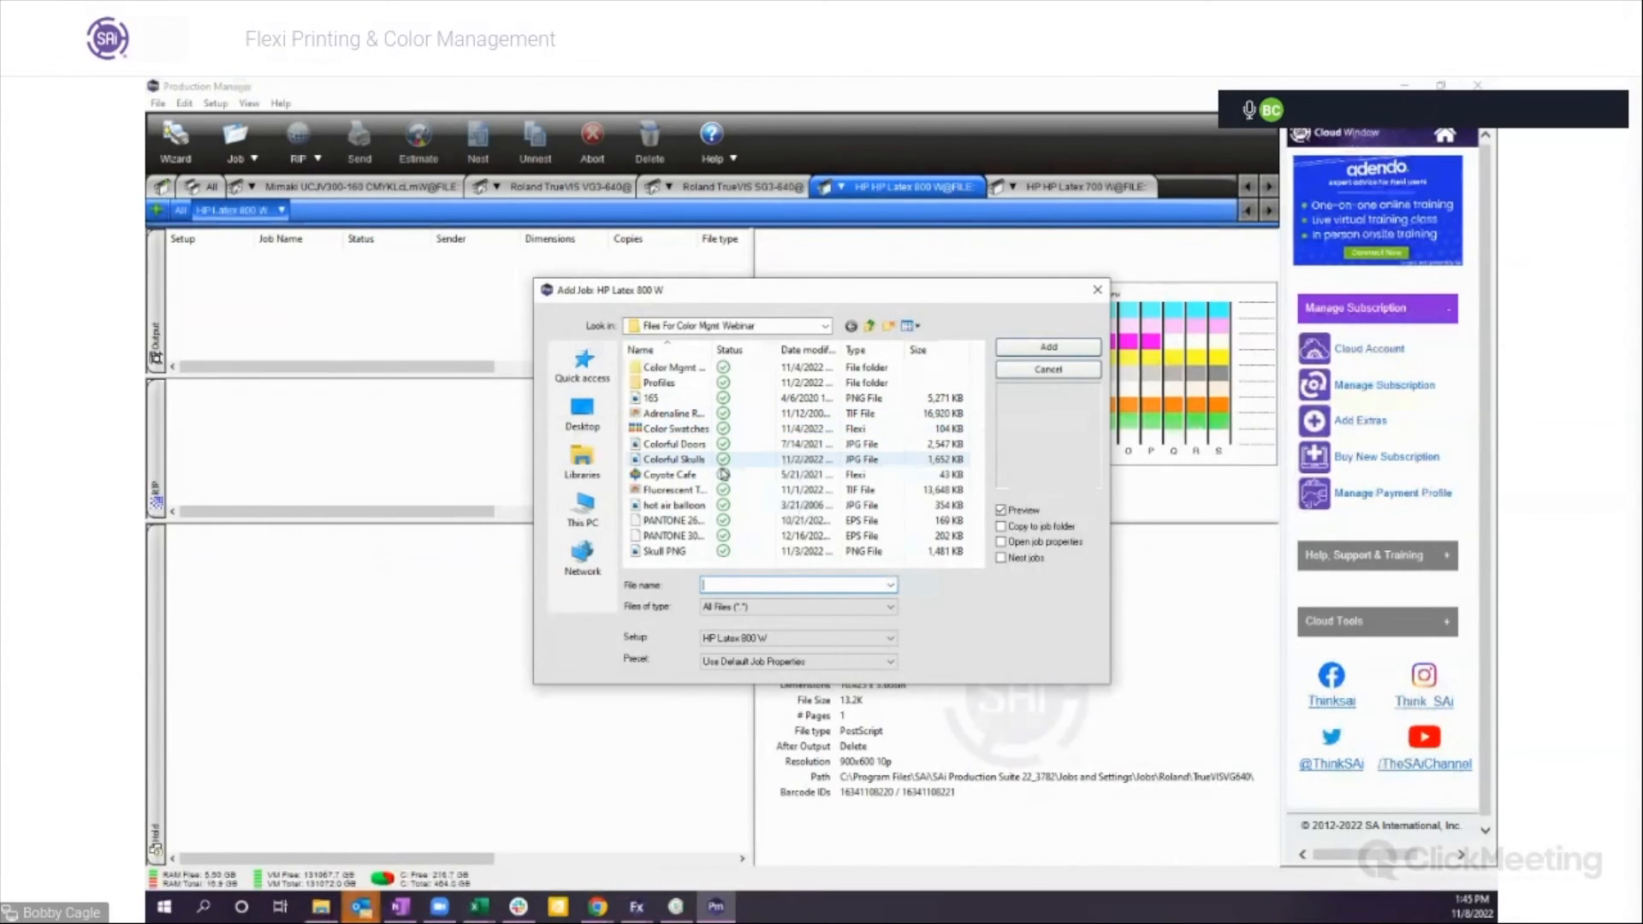
double_click(666, 460)
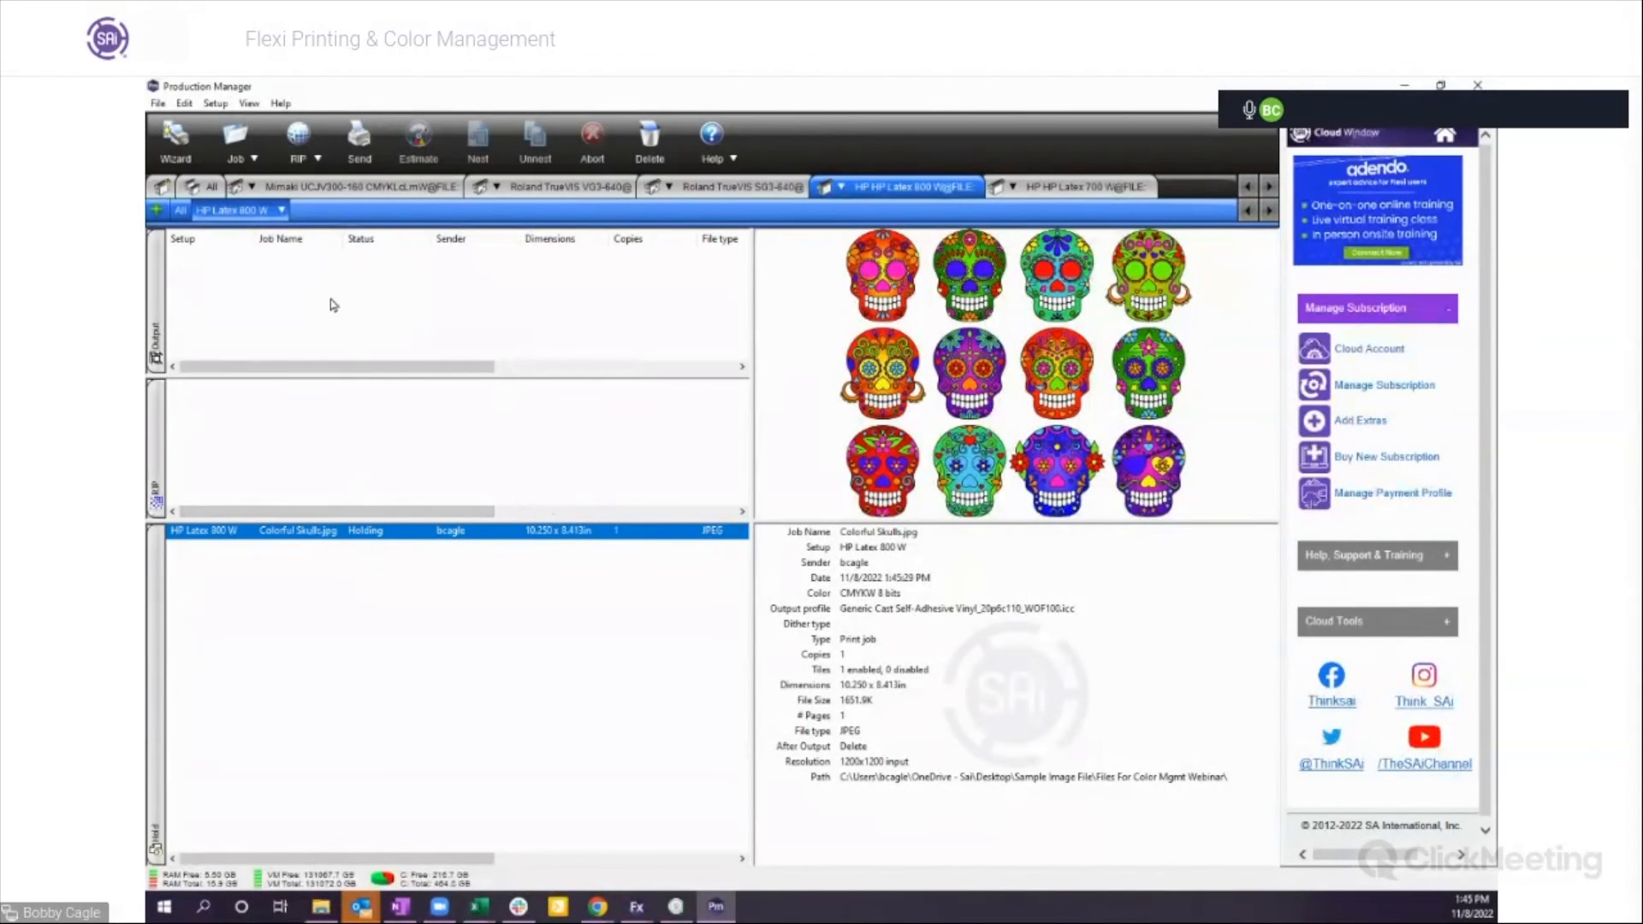
Step: In the skulls job's properties, create a transparent background from the white areas around the skulls with a tolerance of 44
double_click(363, 537)
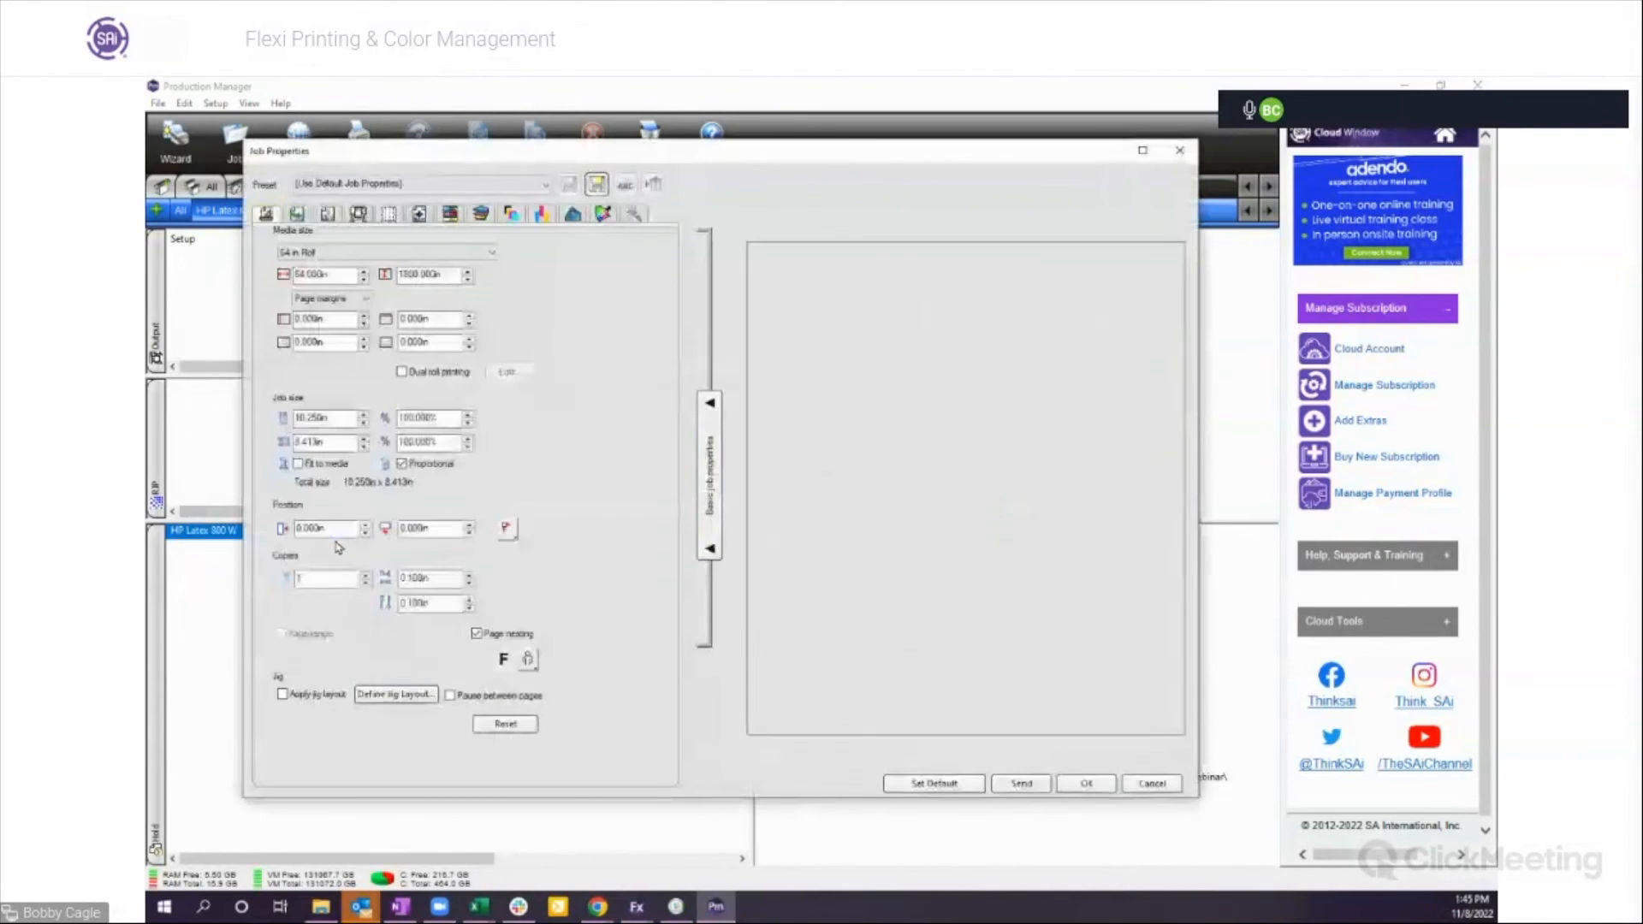
left_click(329, 214)
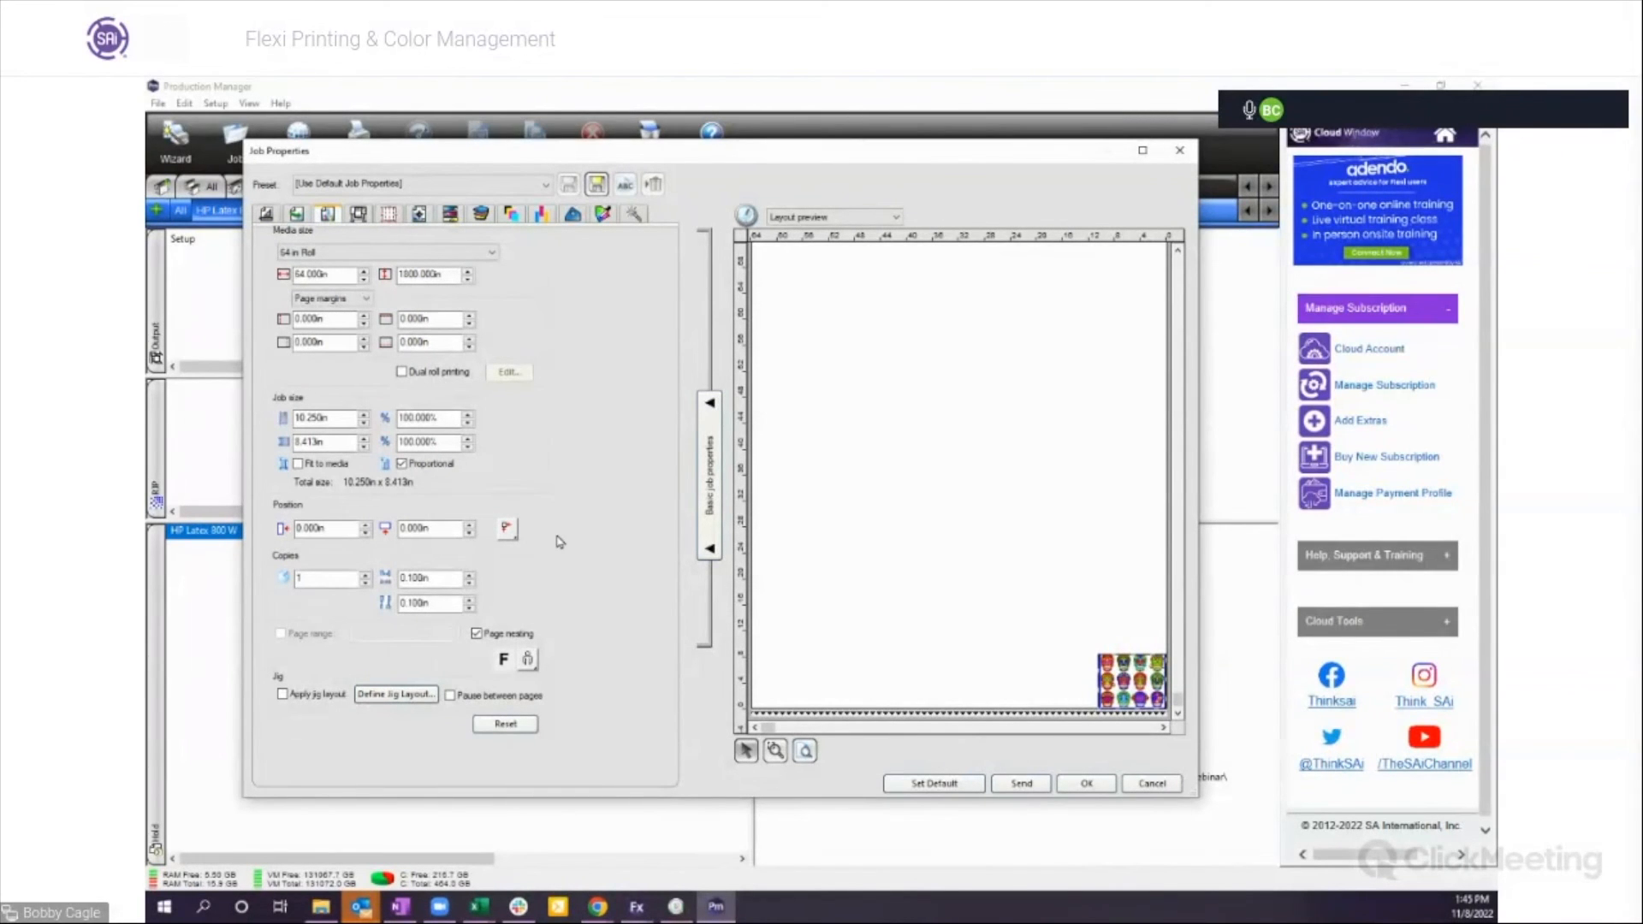
left_click(450, 214)
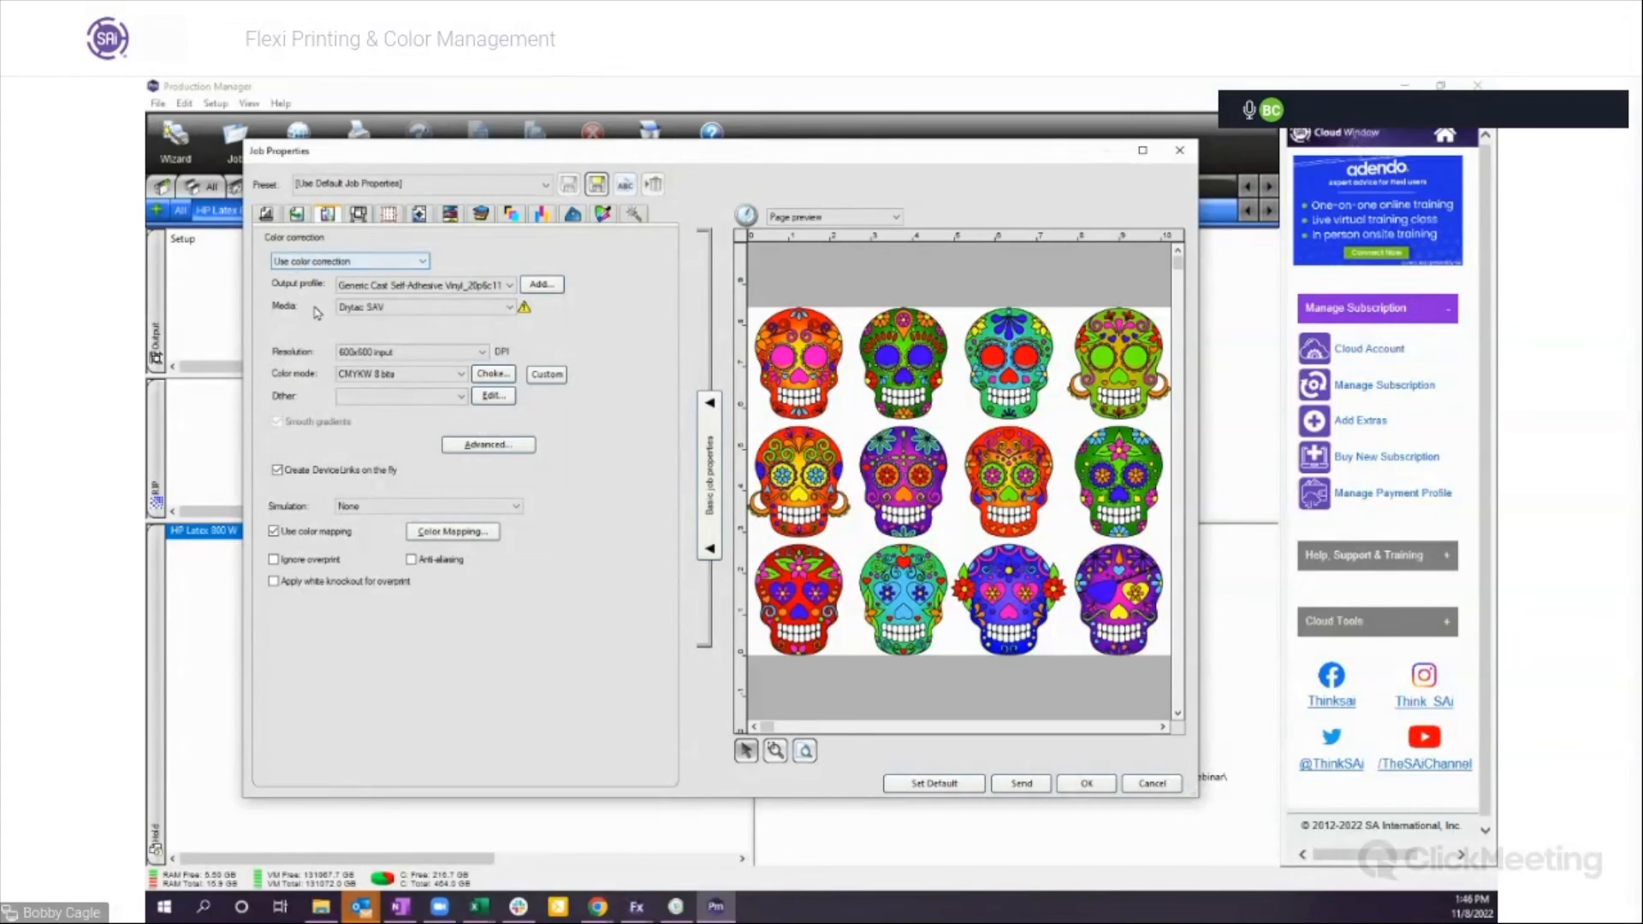
left_click(634, 213)
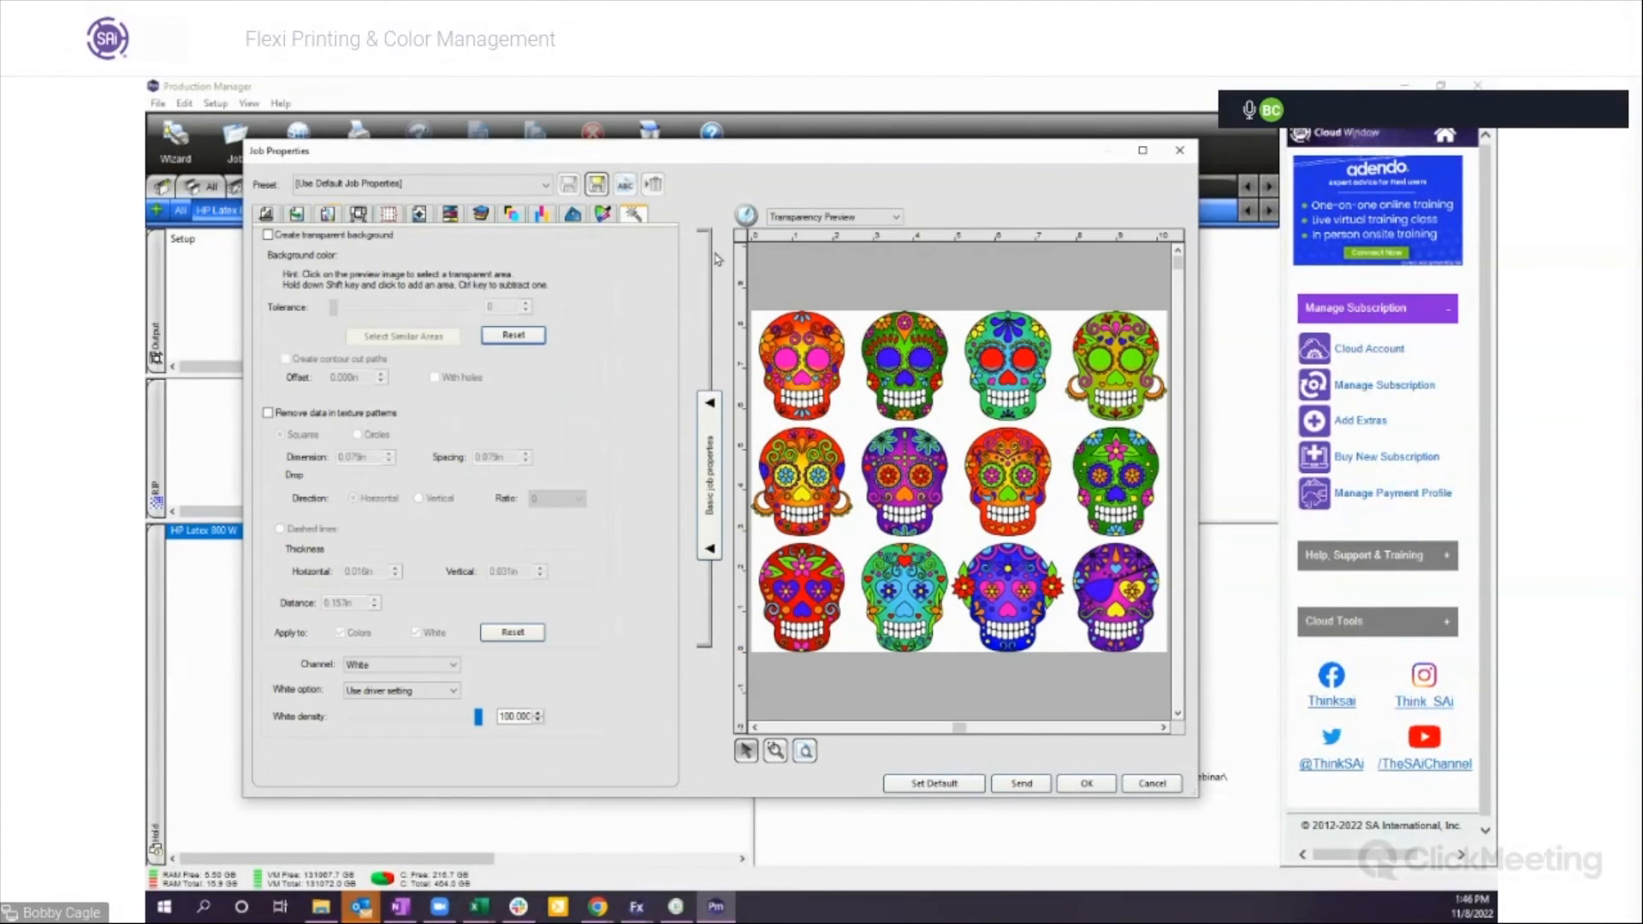
left_click(268, 235)
left_click(845, 424)
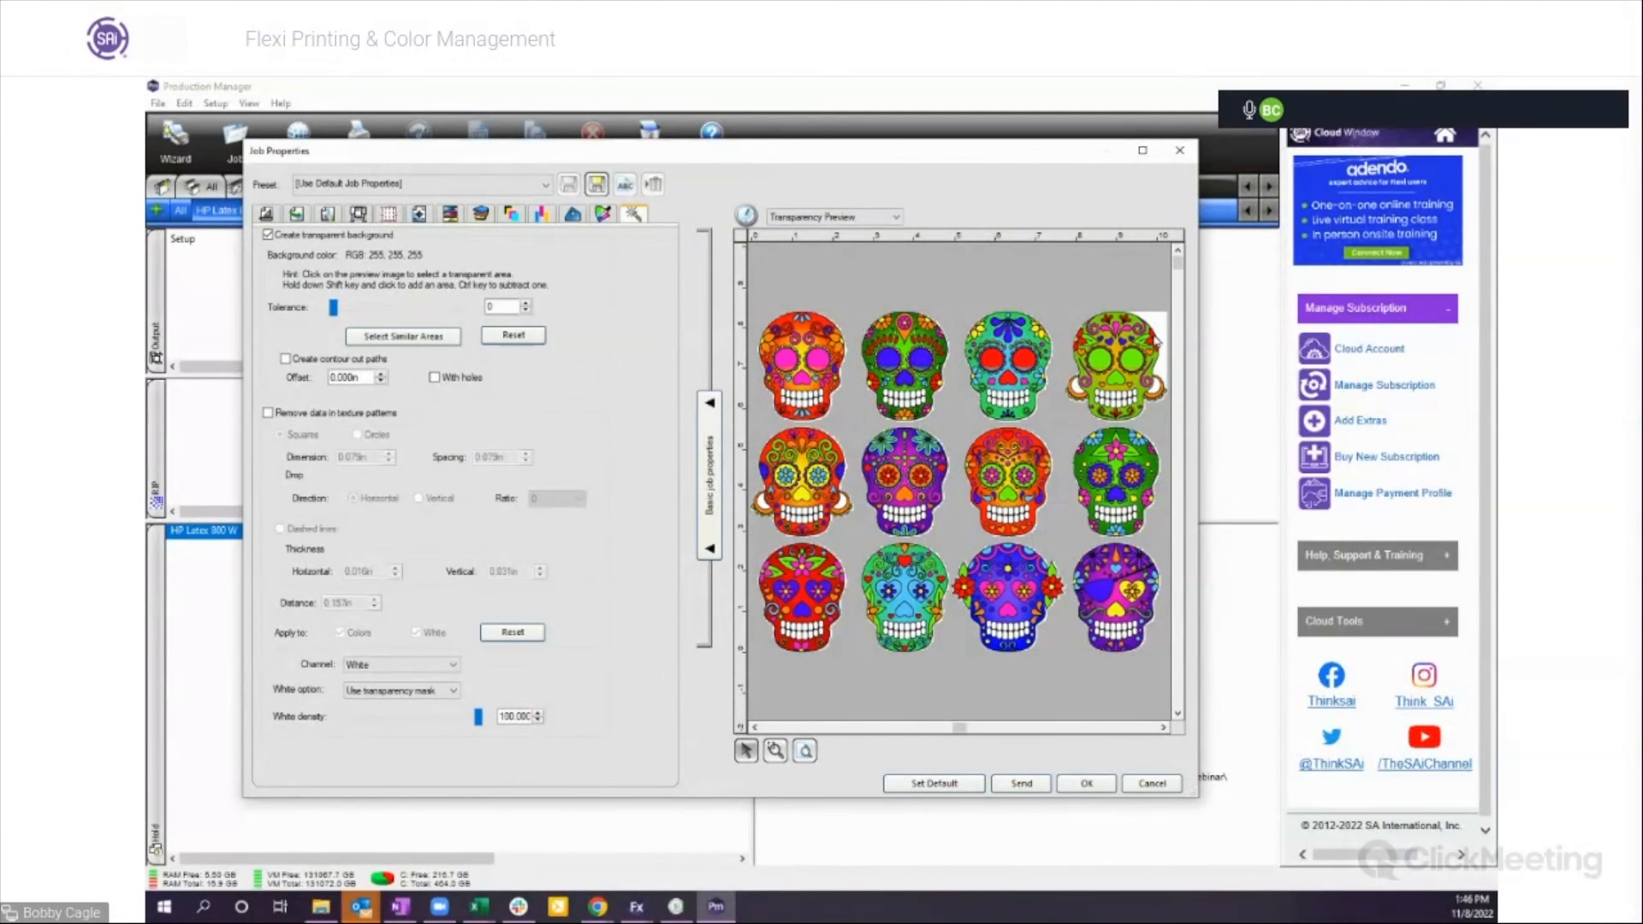
left_click(1166, 315, "shift")
left_click_drag(336, 312, 394, 313)
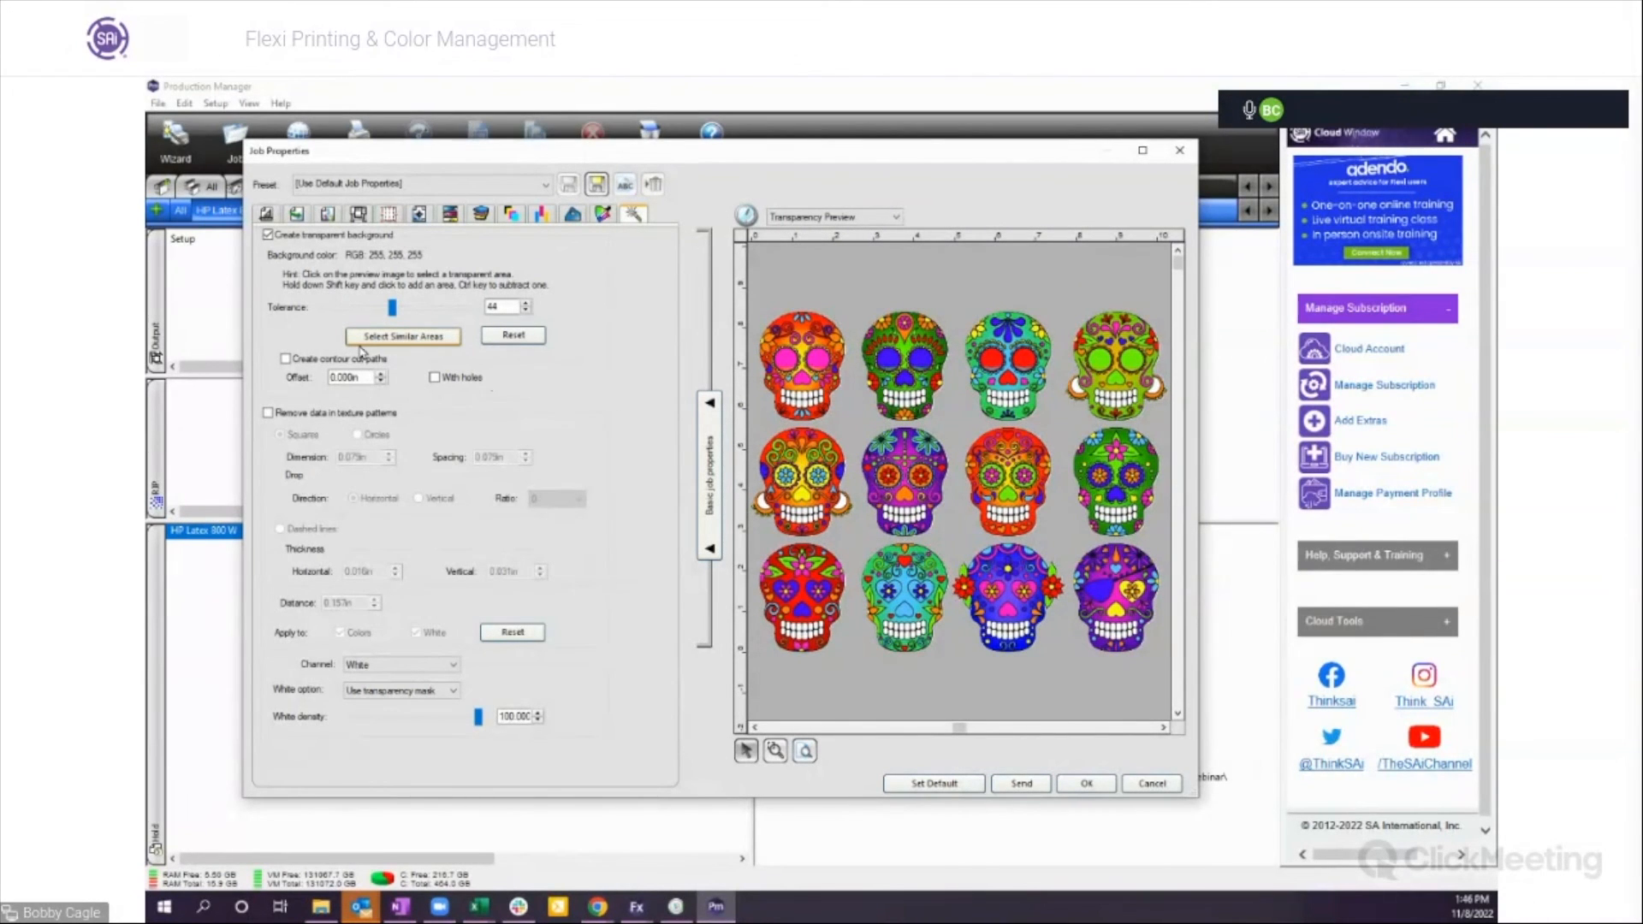
Step: Create contour cut paths around the skulls with an offset of 0.4 in
left_click(285, 360)
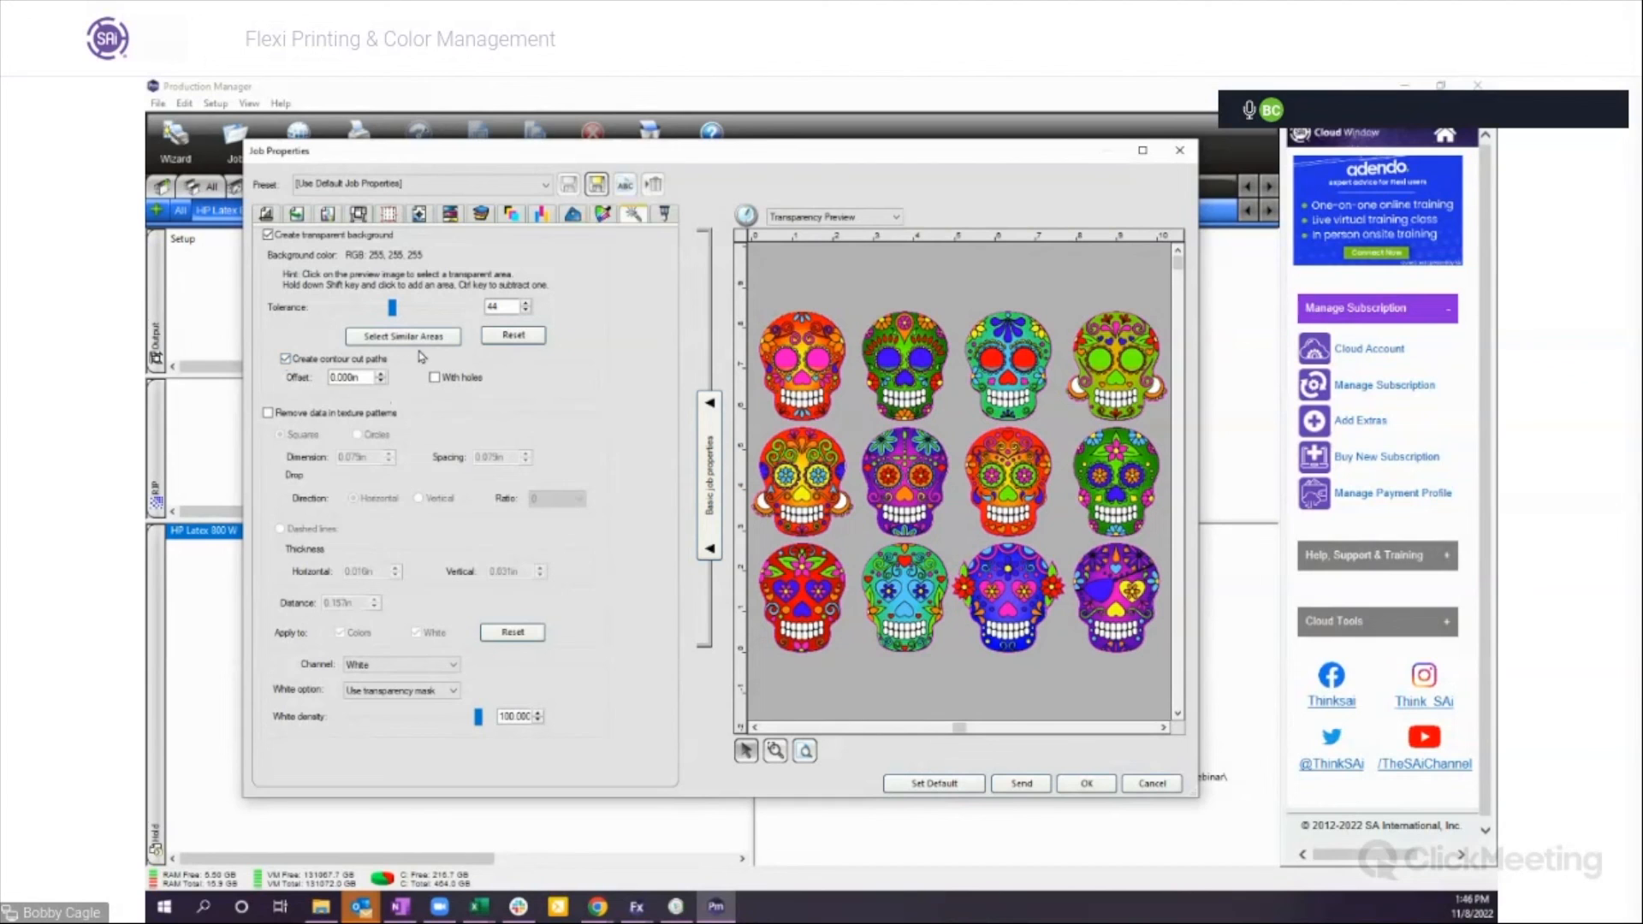
left_click(380, 373)
left_click(380, 373)
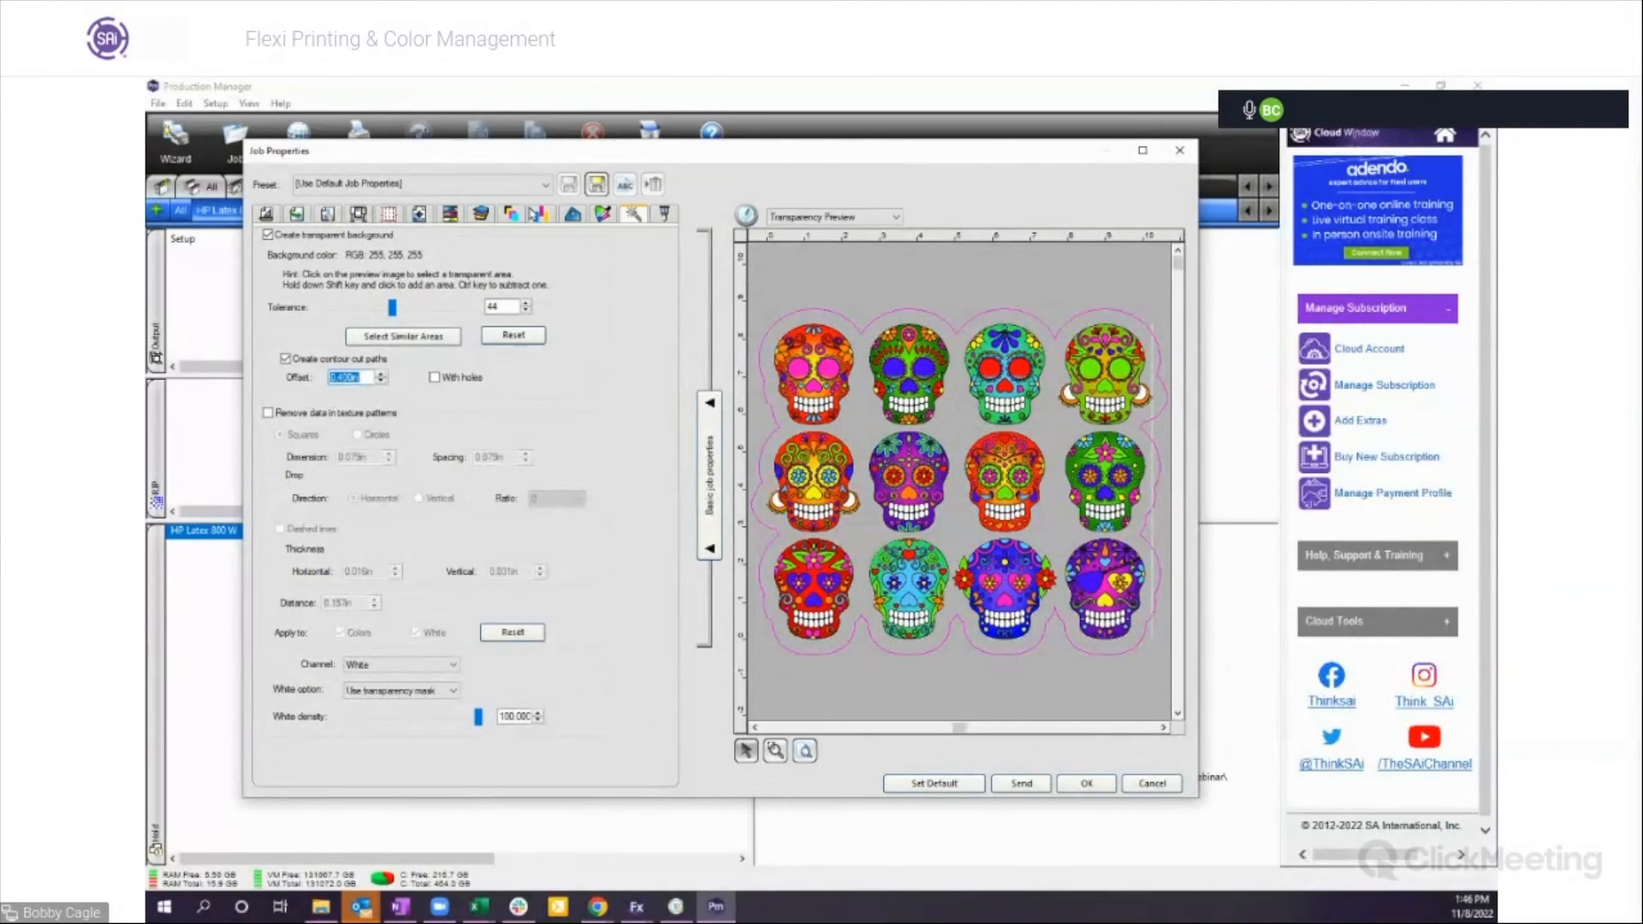
Step: Preview the White output channel alone and together with Cyan, Magenta, Yellow and Black, and close the job properties without saving
left_click(514, 215)
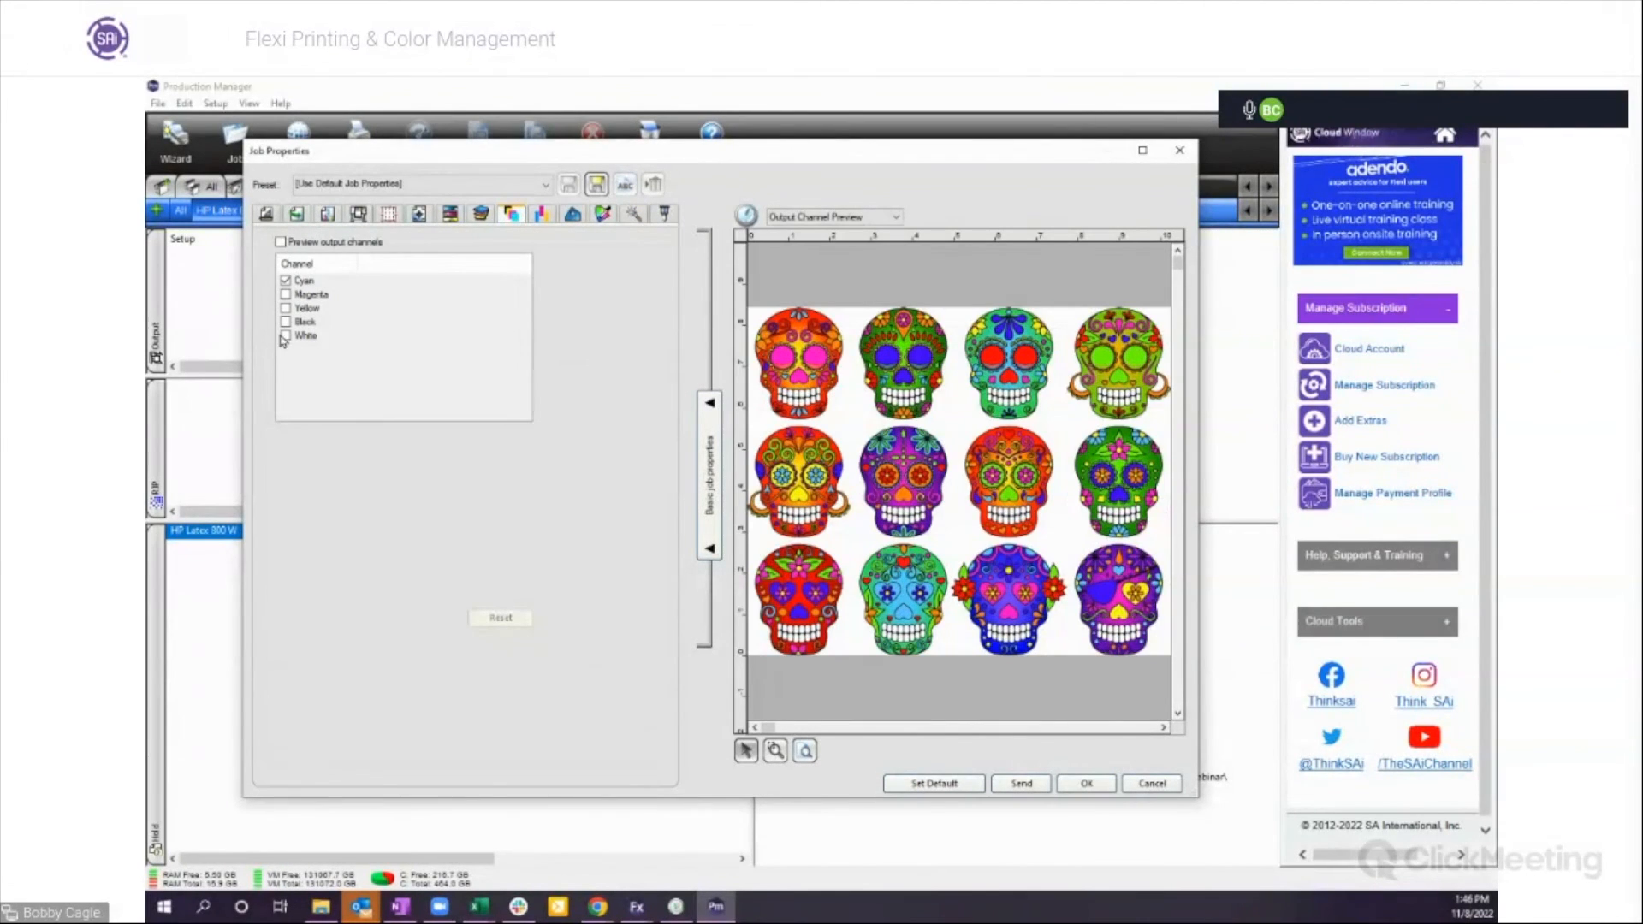
left_click(280, 242)
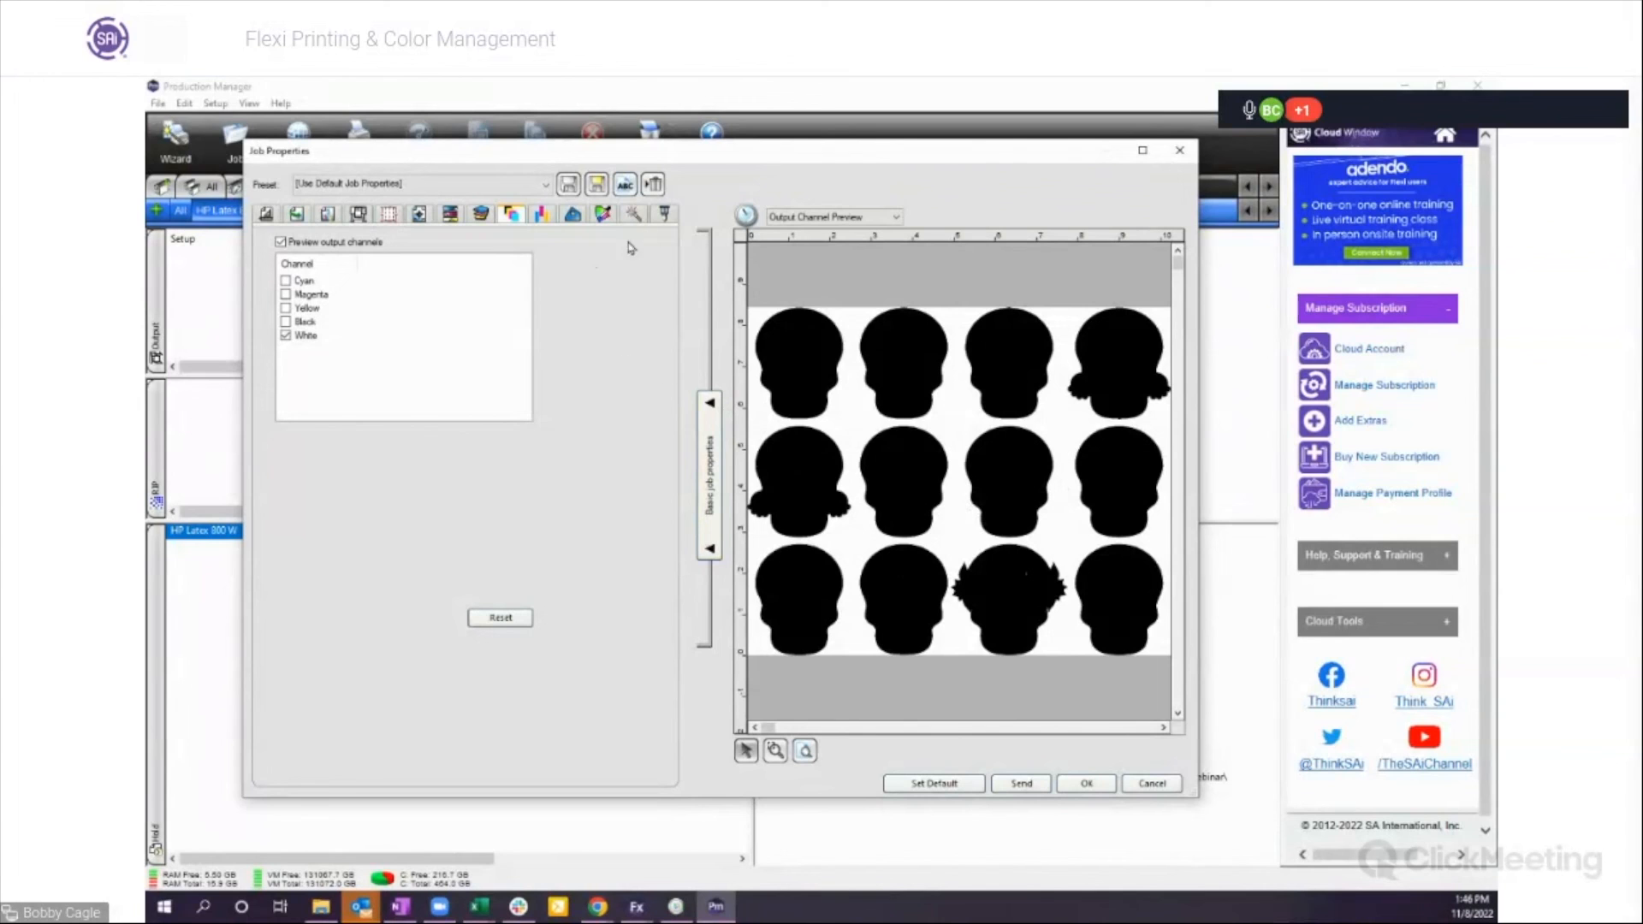
left_click(287, 281)
left_click(286, 295)
left_click(286, 308)
left_click(286, 322)
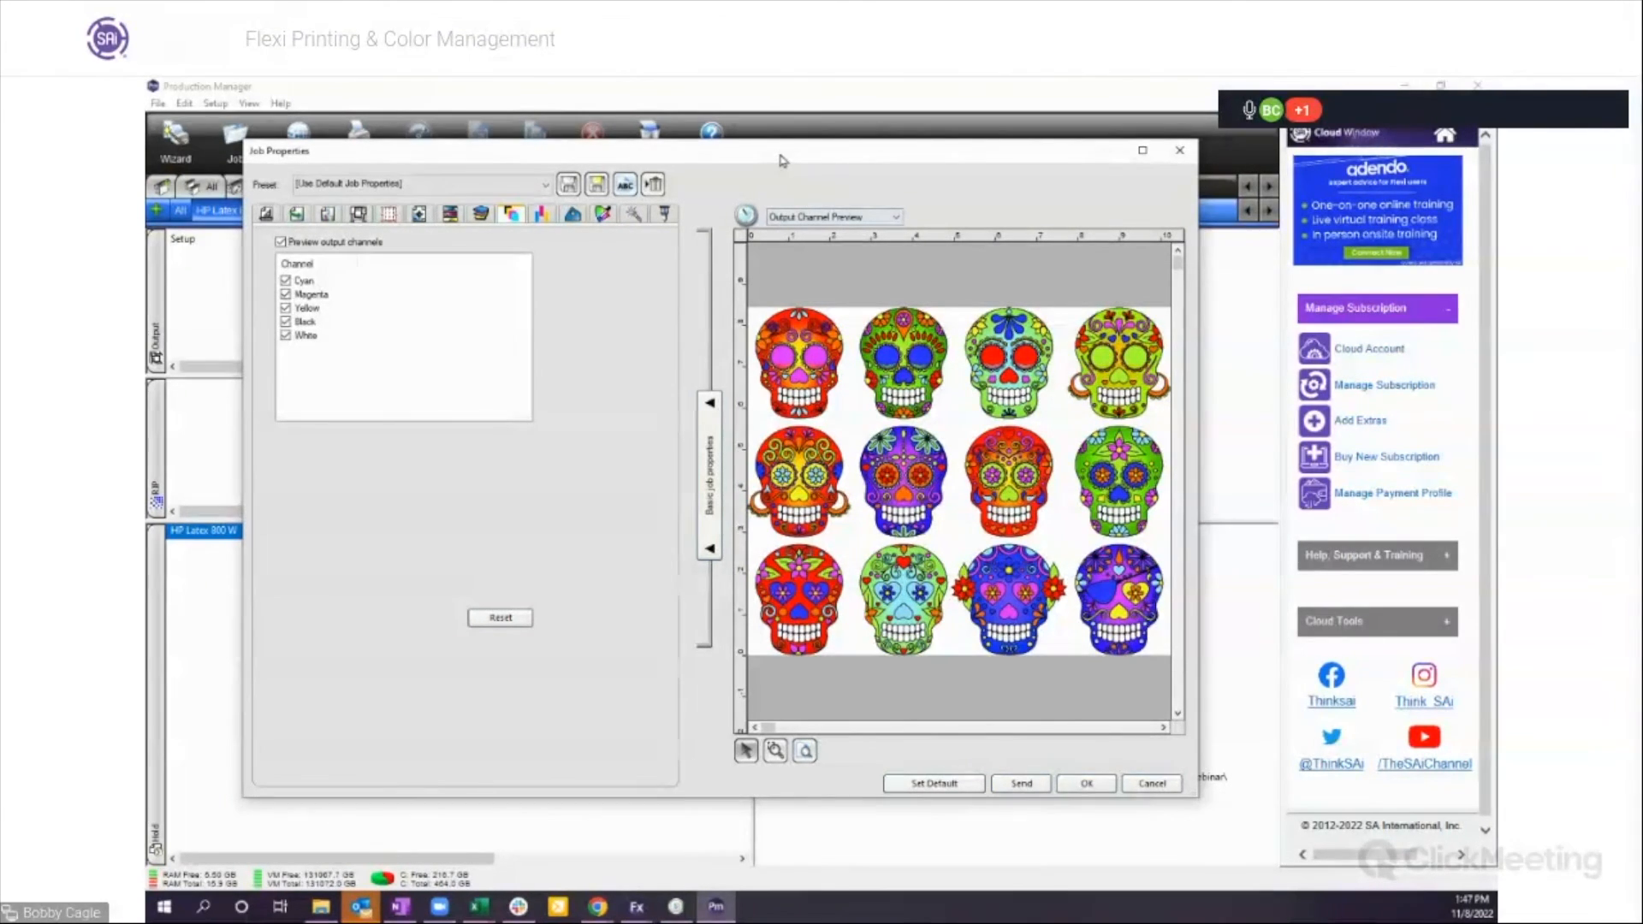
left_click_drag(781, 160, 779, 179)
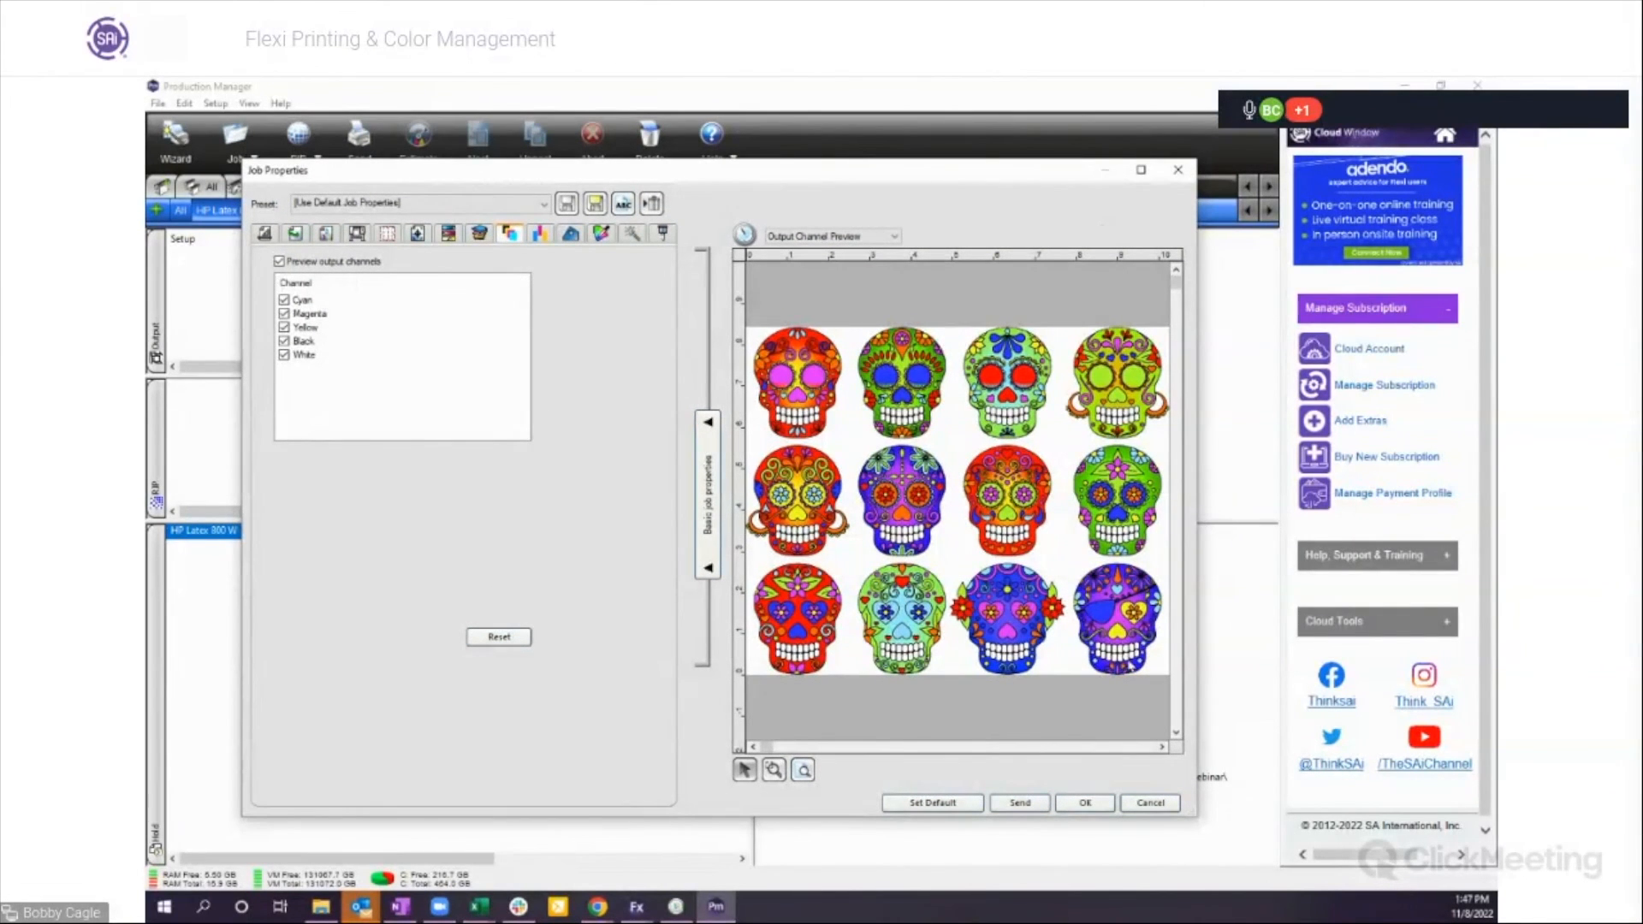
left_click(1150, 803)
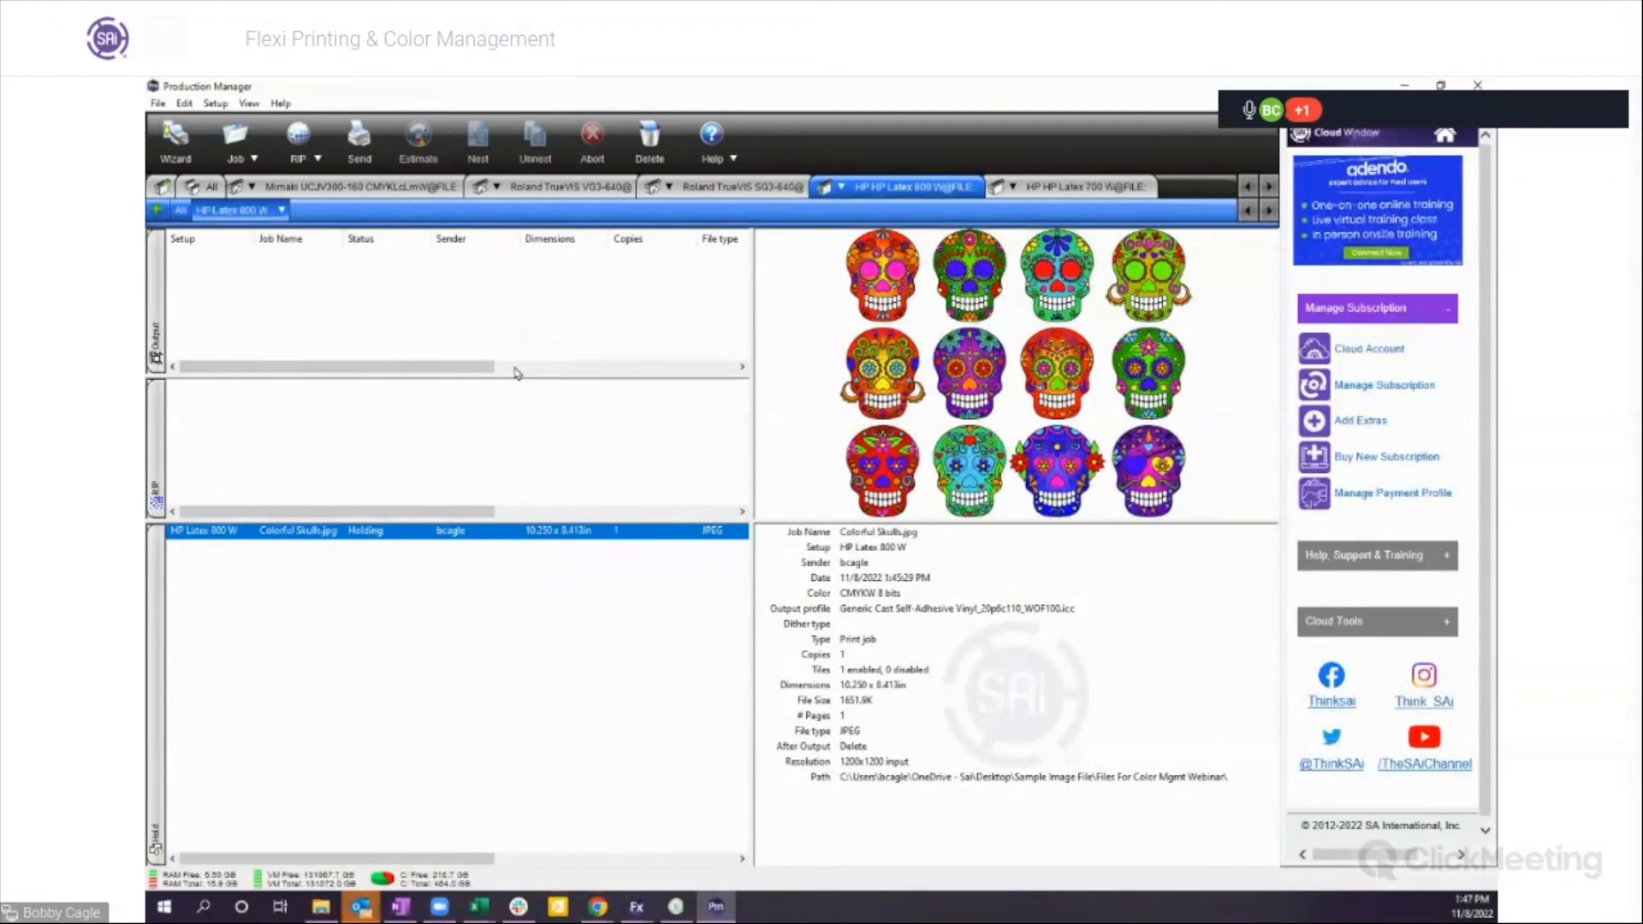
Step: Shrink the output queue and enlarge the RIP queue, and look over the commands available for the HP Latex 800 W setup
left_click_drag(516, 364, 519, 374)
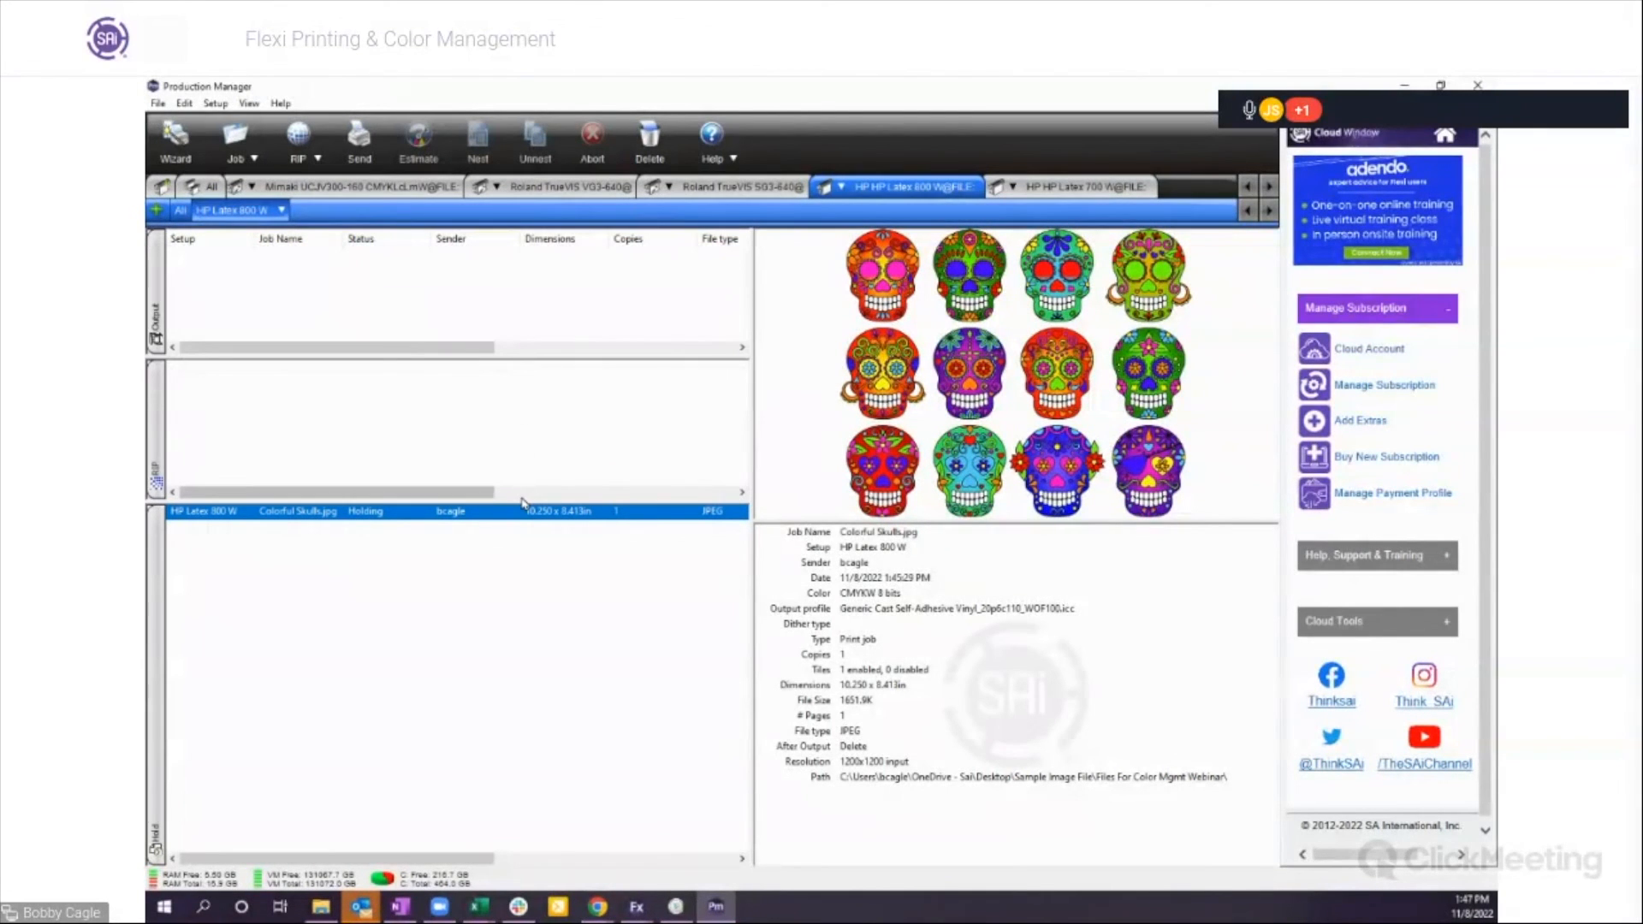
left_click_drag(519, 501, 519, 534)
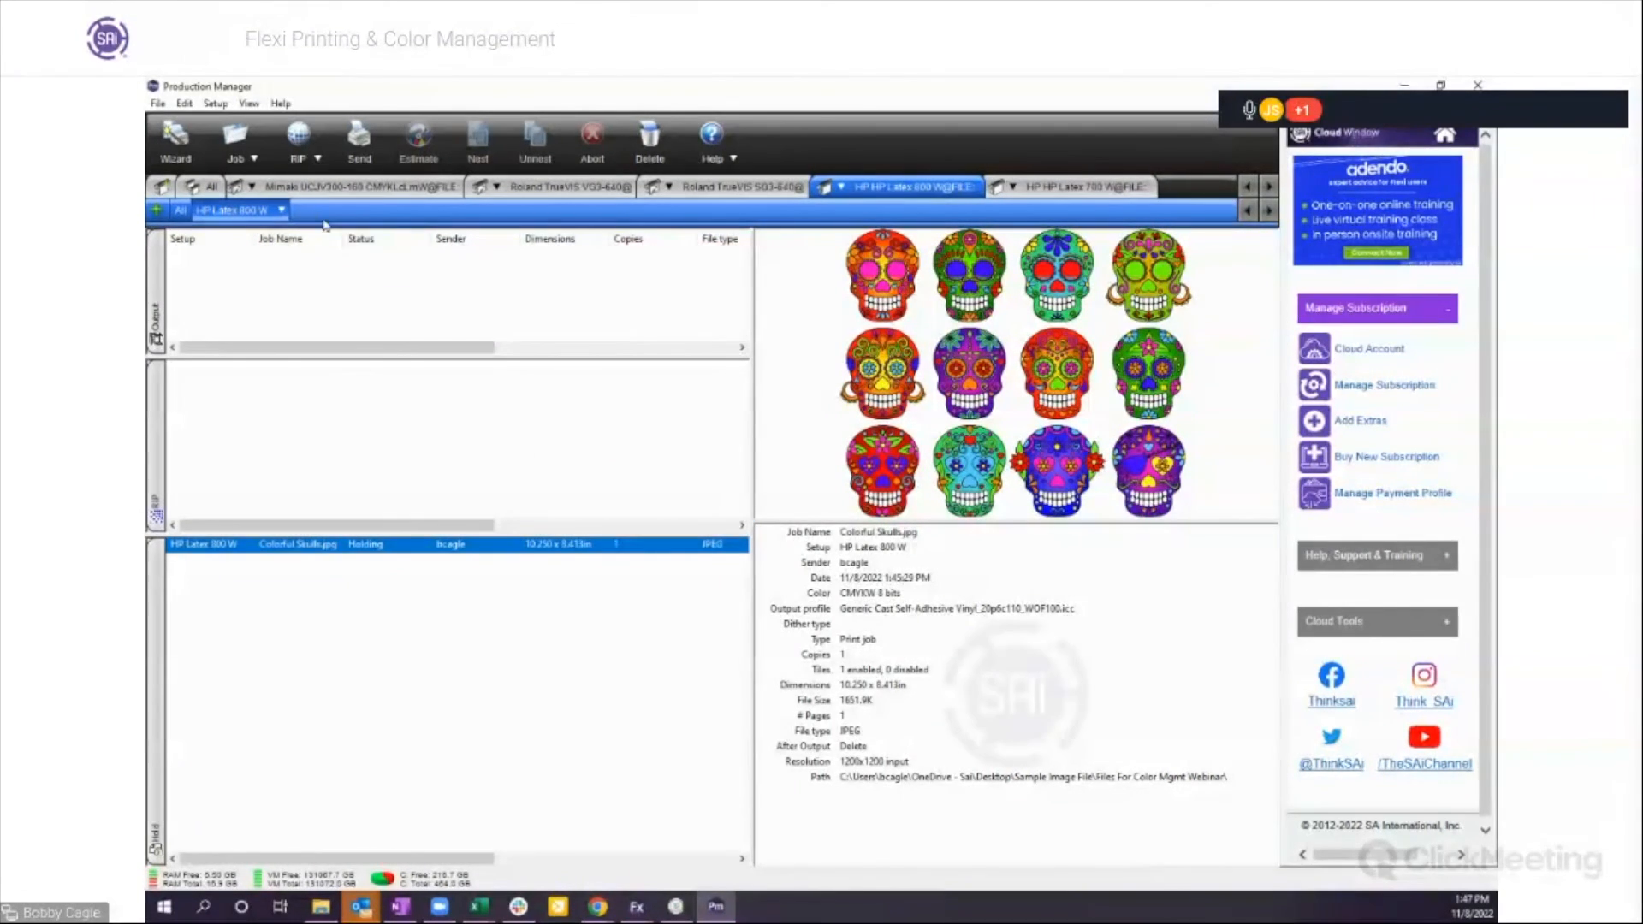
left_click(284, 212)
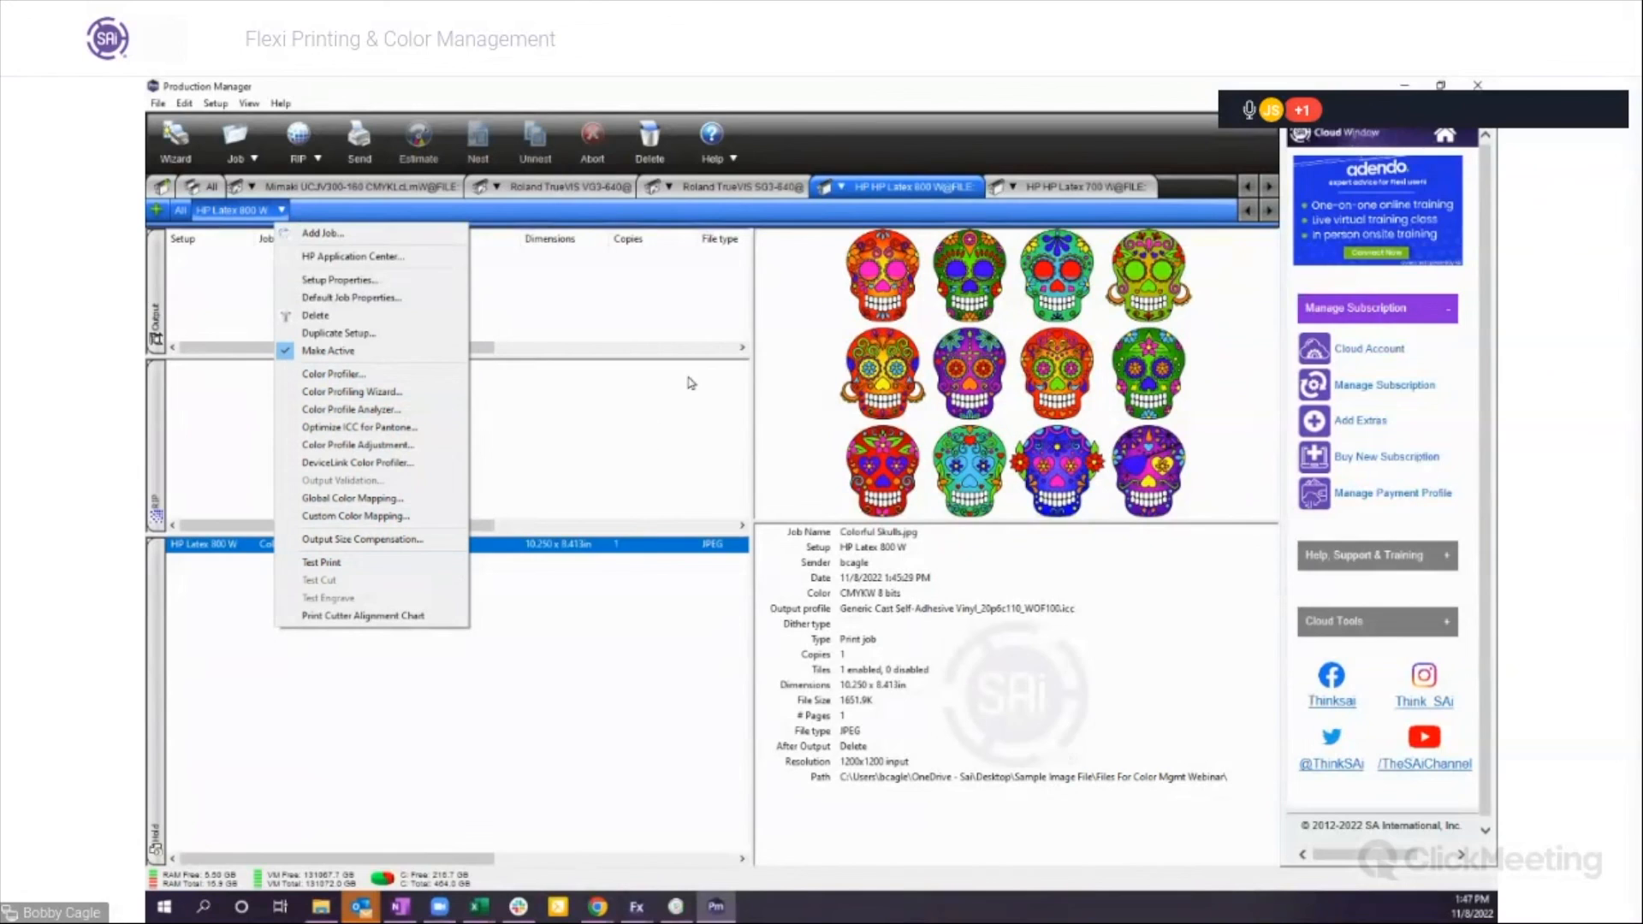
left_click(600, 630)
Step: Open the skulls job's advanced color management settings and set the non-CMYK bitmap rendering intent to Perceptual
double_click(382, 548)
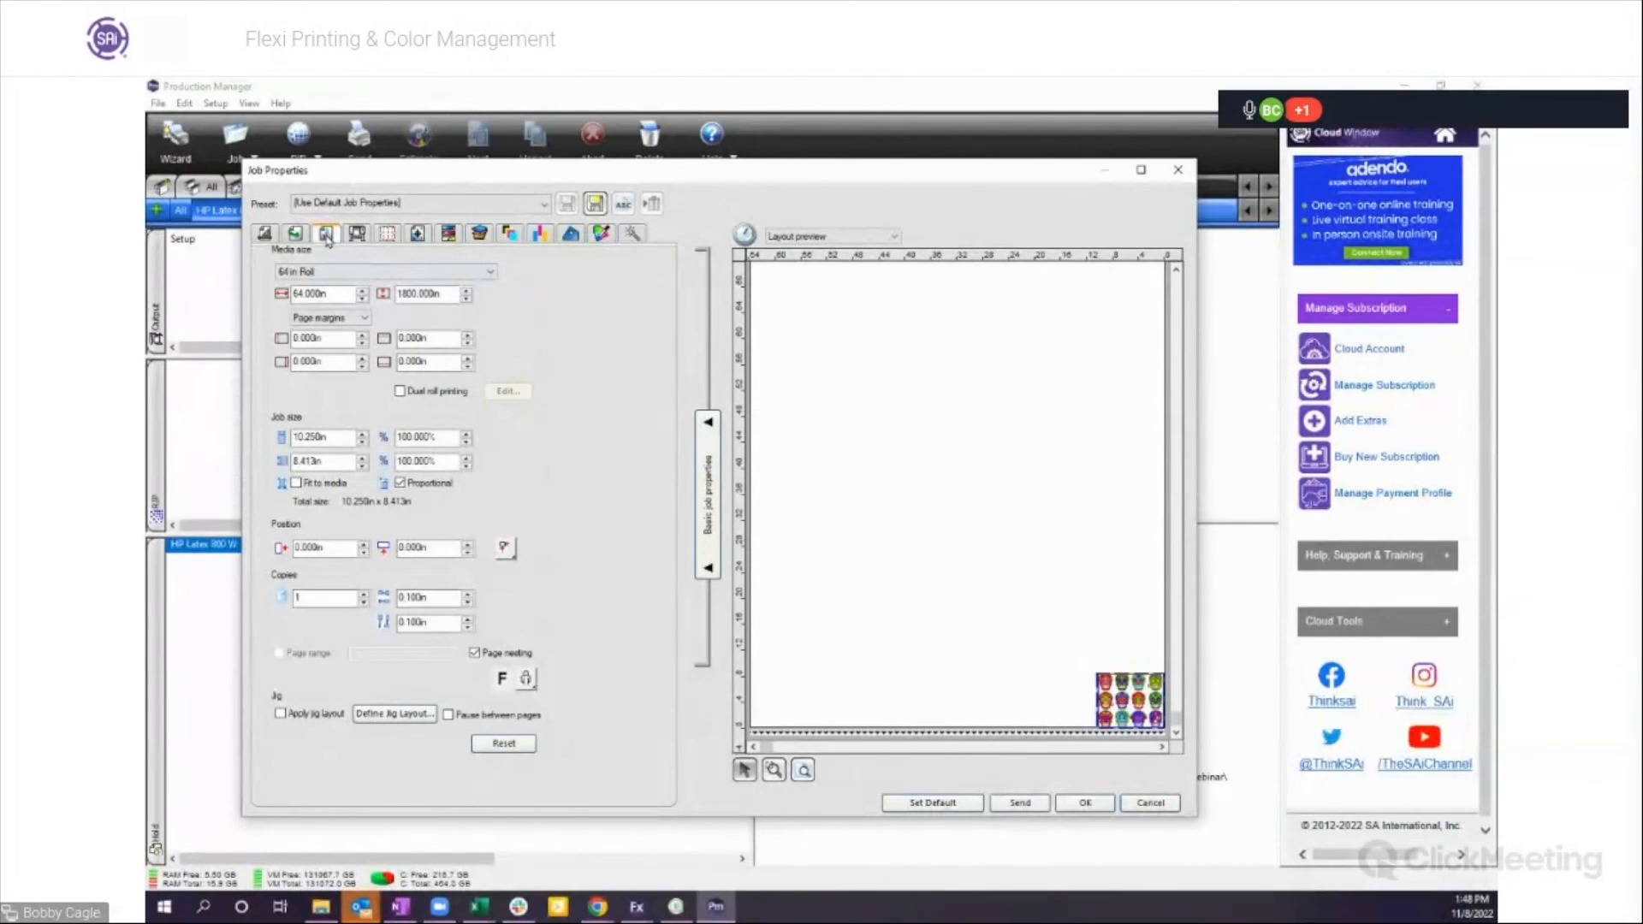
left_click(326, 239)
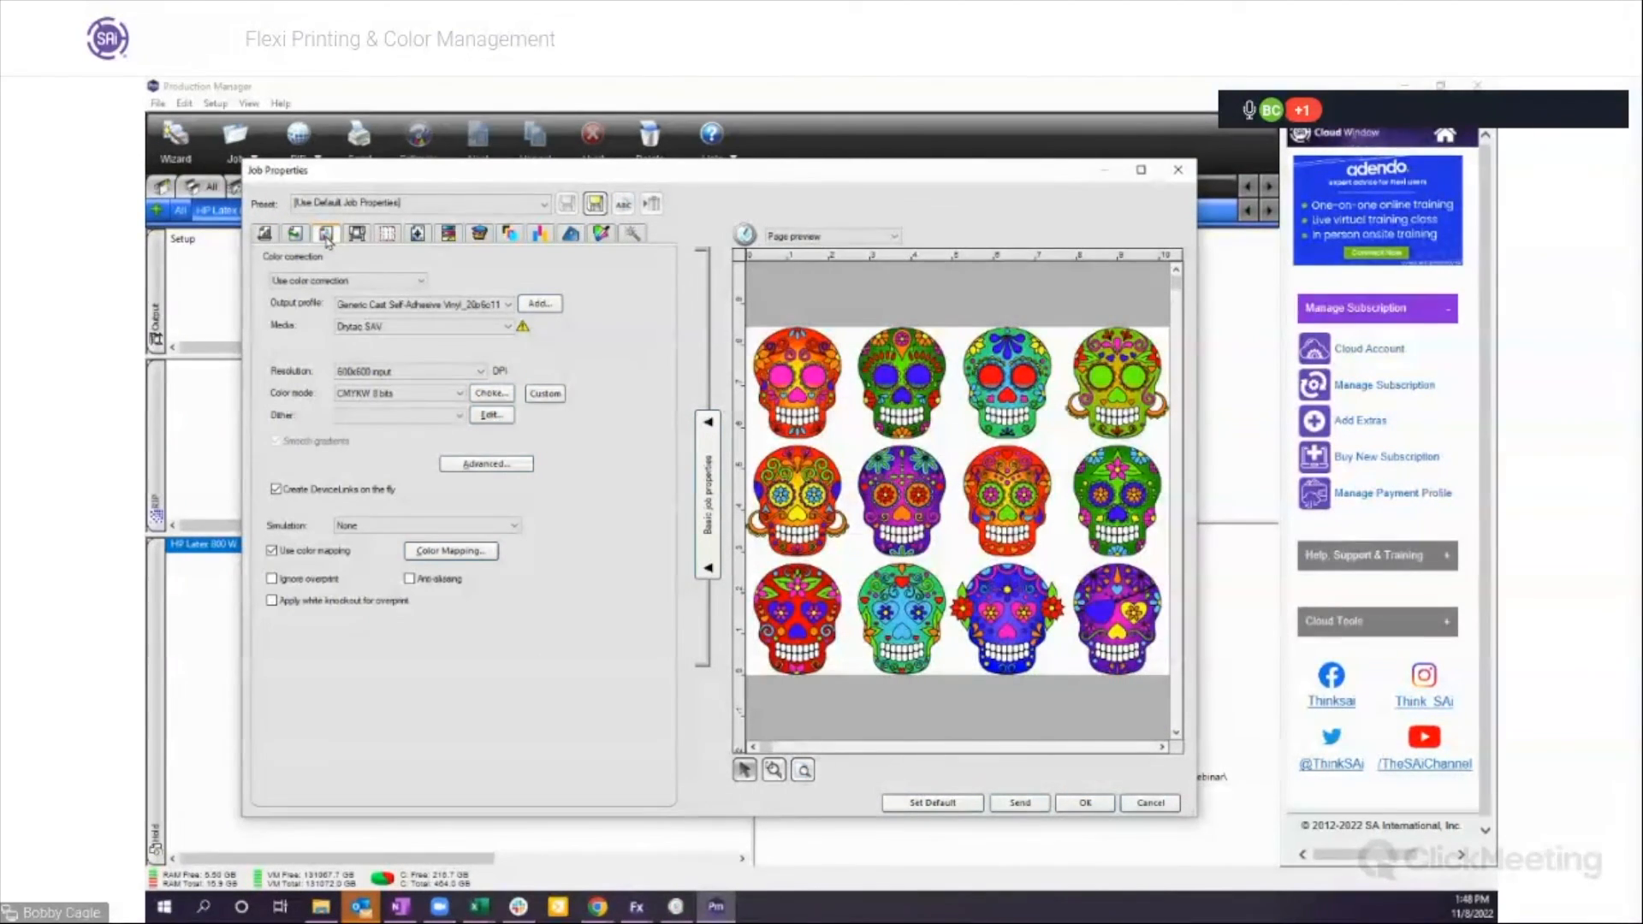
left_click(479, 467)
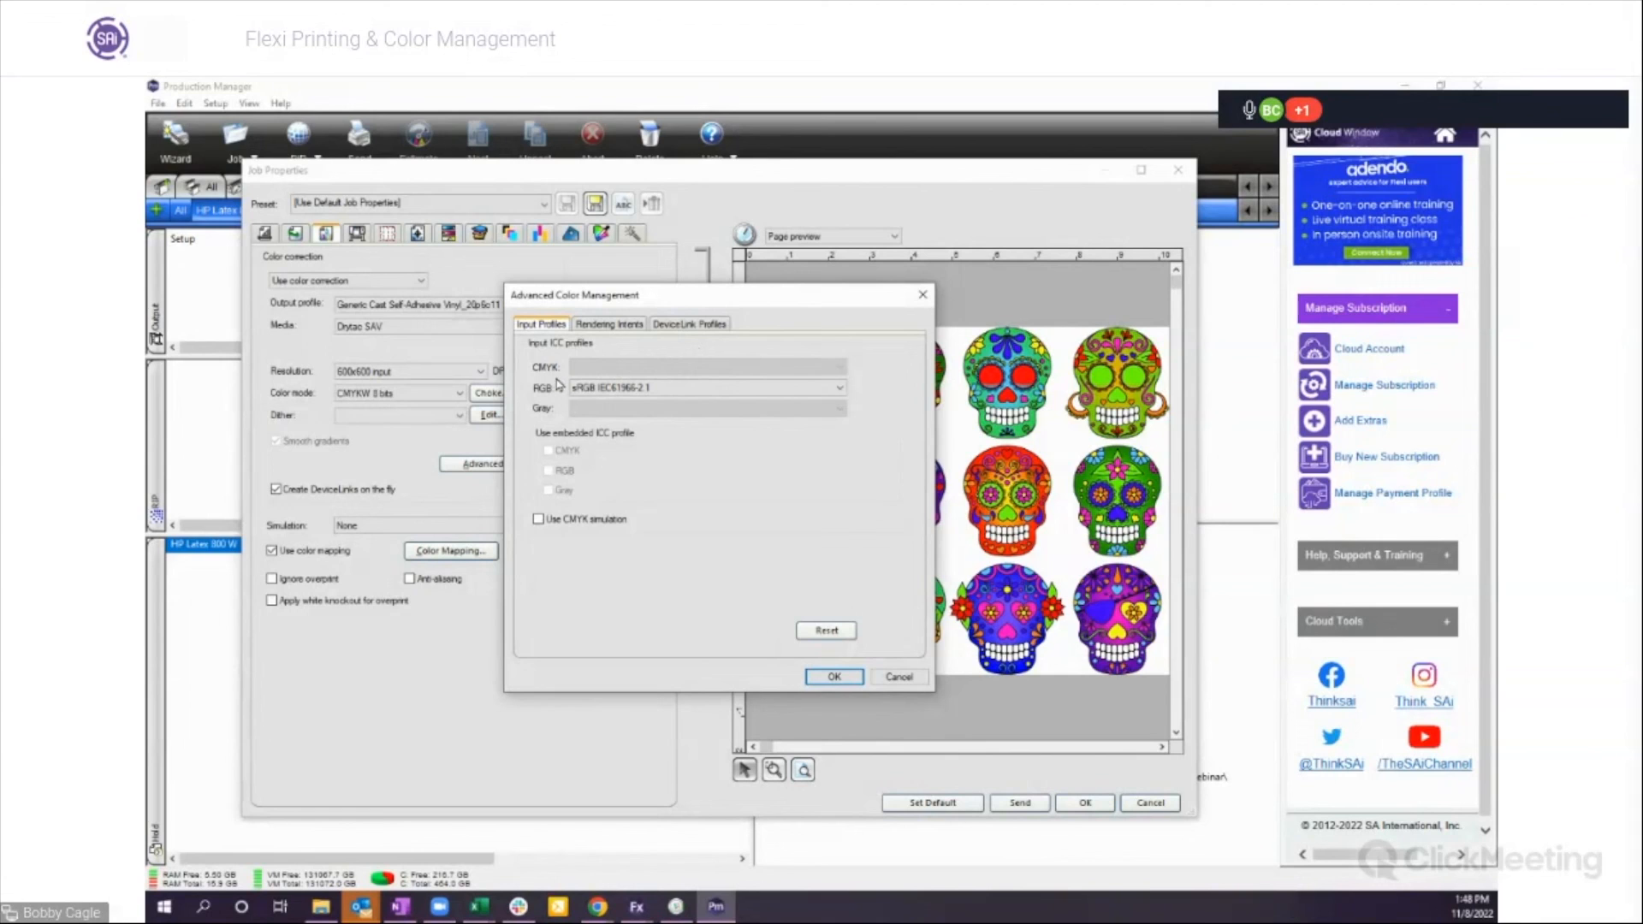
left_click(611, 326)
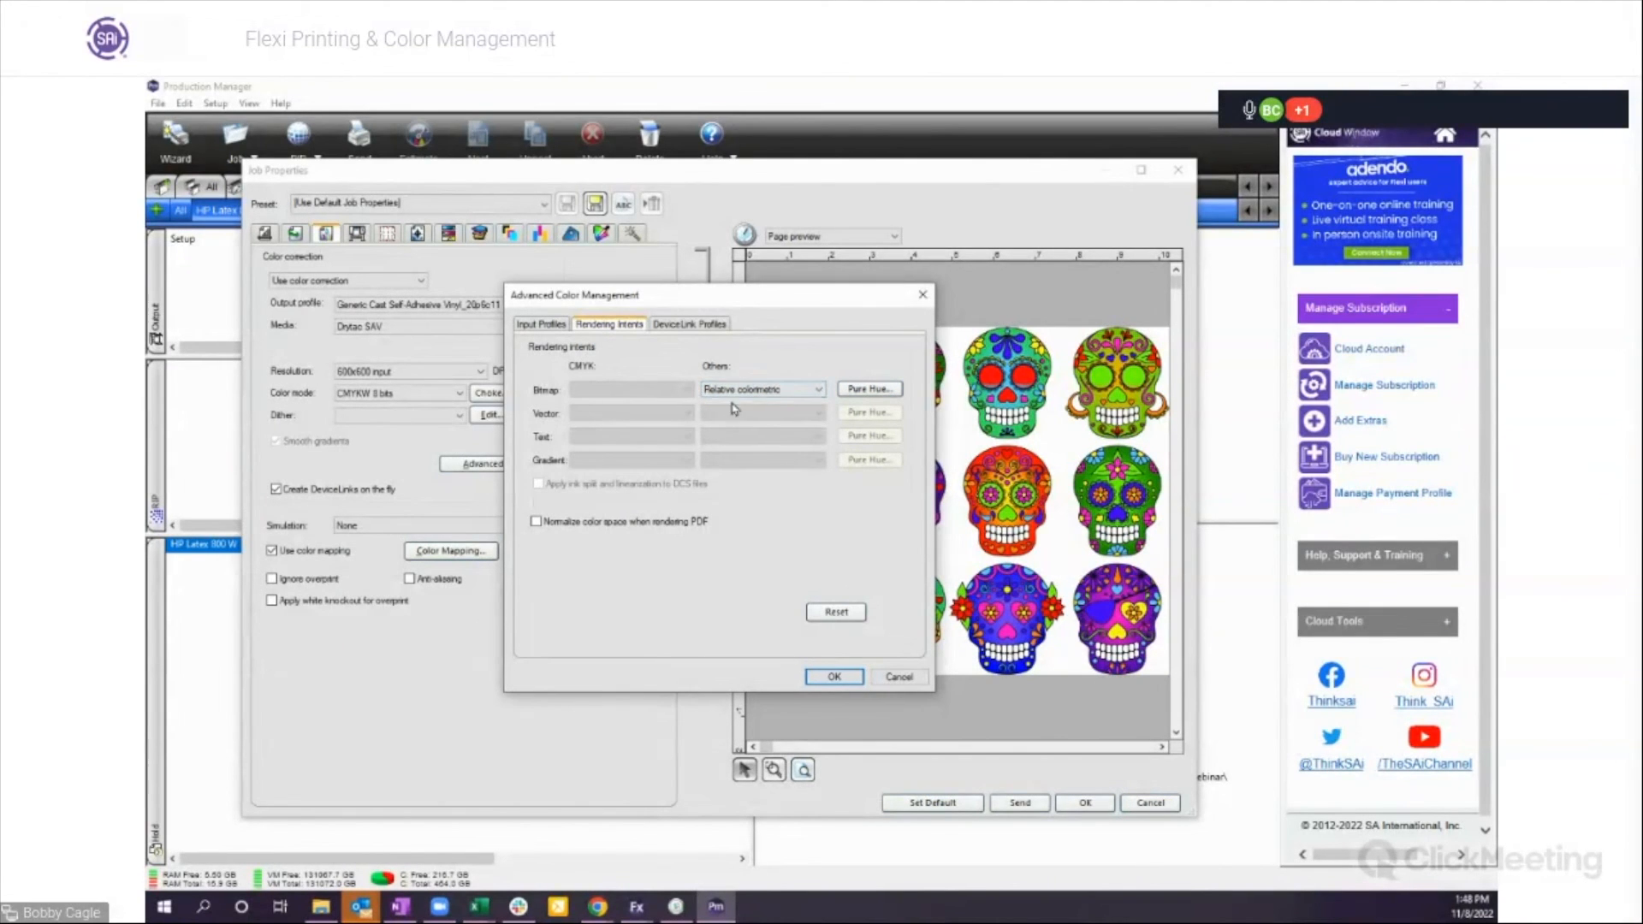
left_click(820, 390)
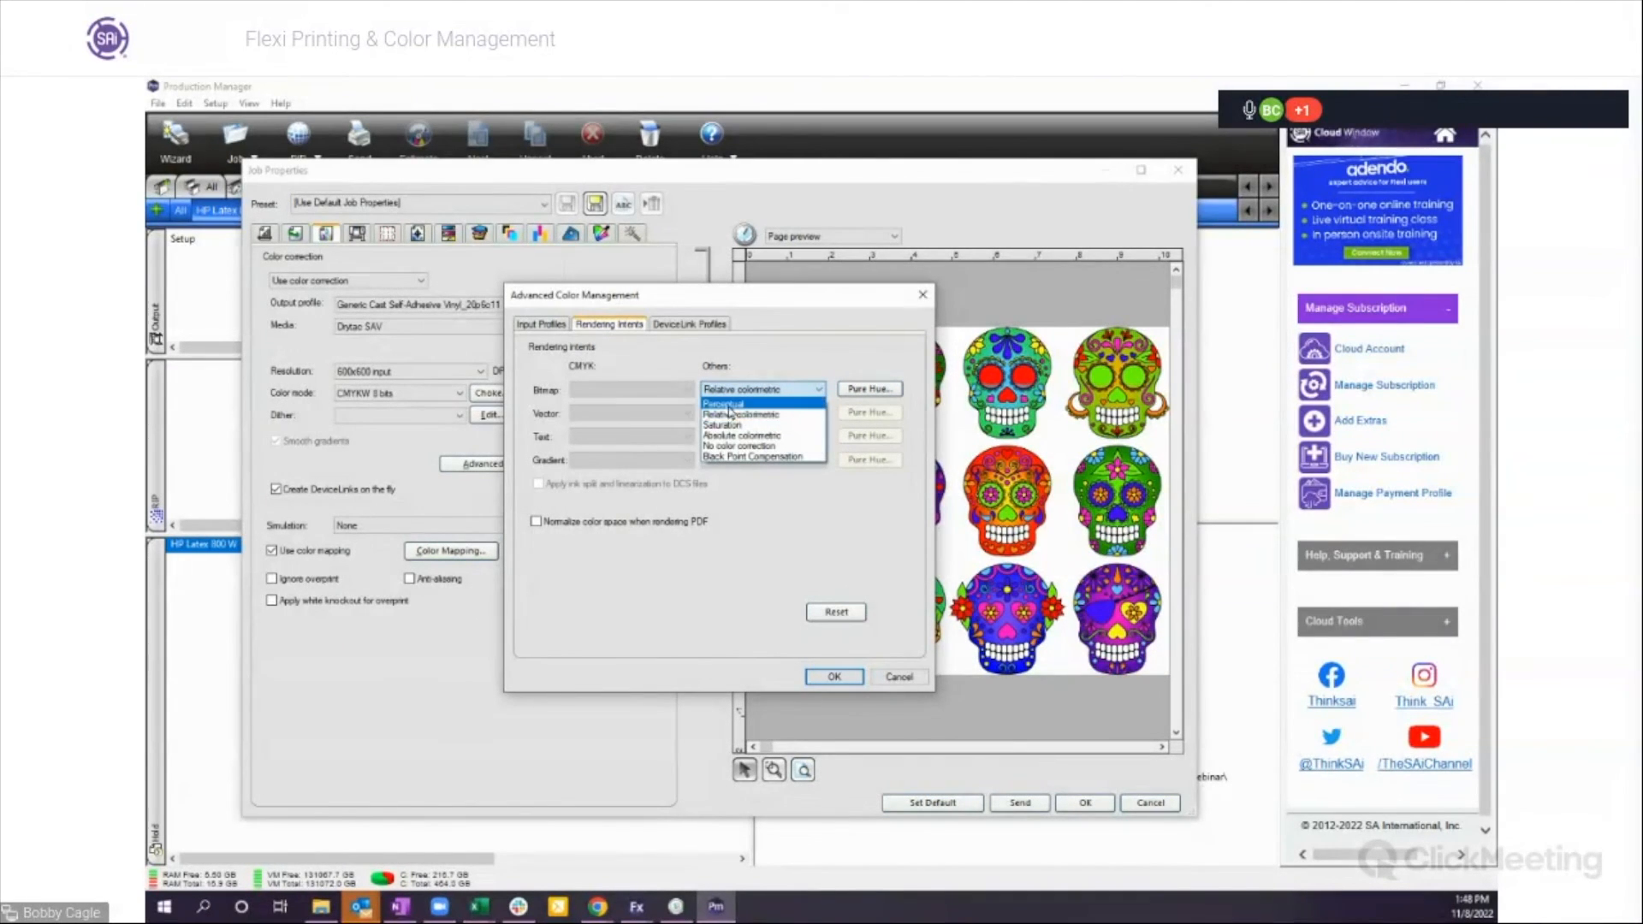
left_click(727, 405)
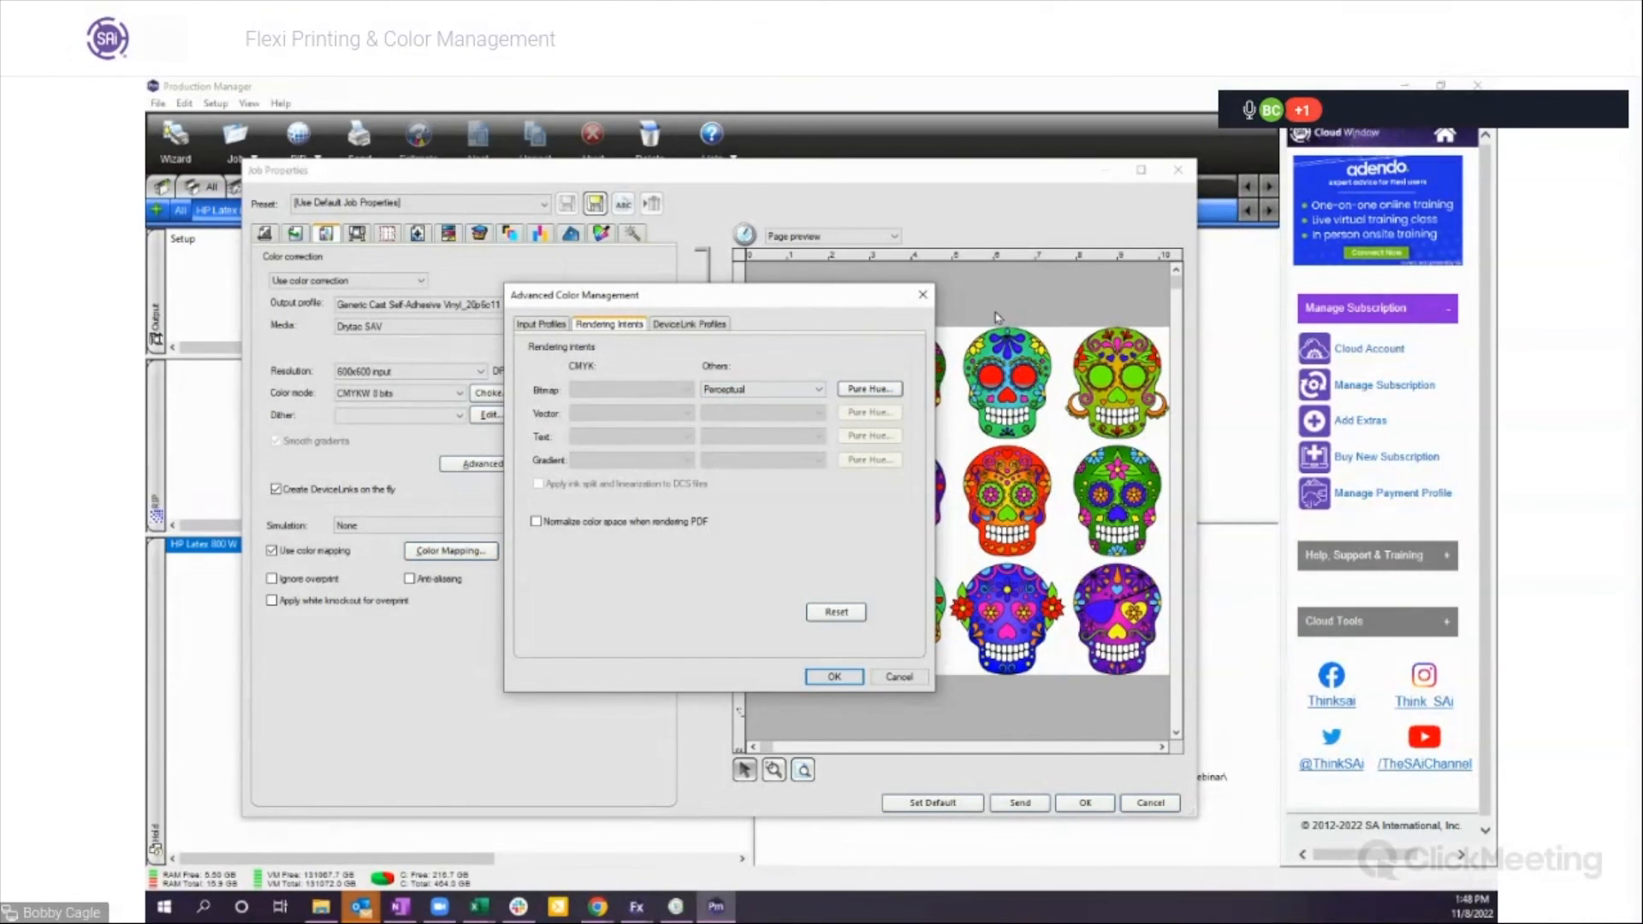
Step: Try Relative colorimetric as the bitmap rendering intent, set it back to Perceptual, and accept the advanced color settings
left_click(790, 394)
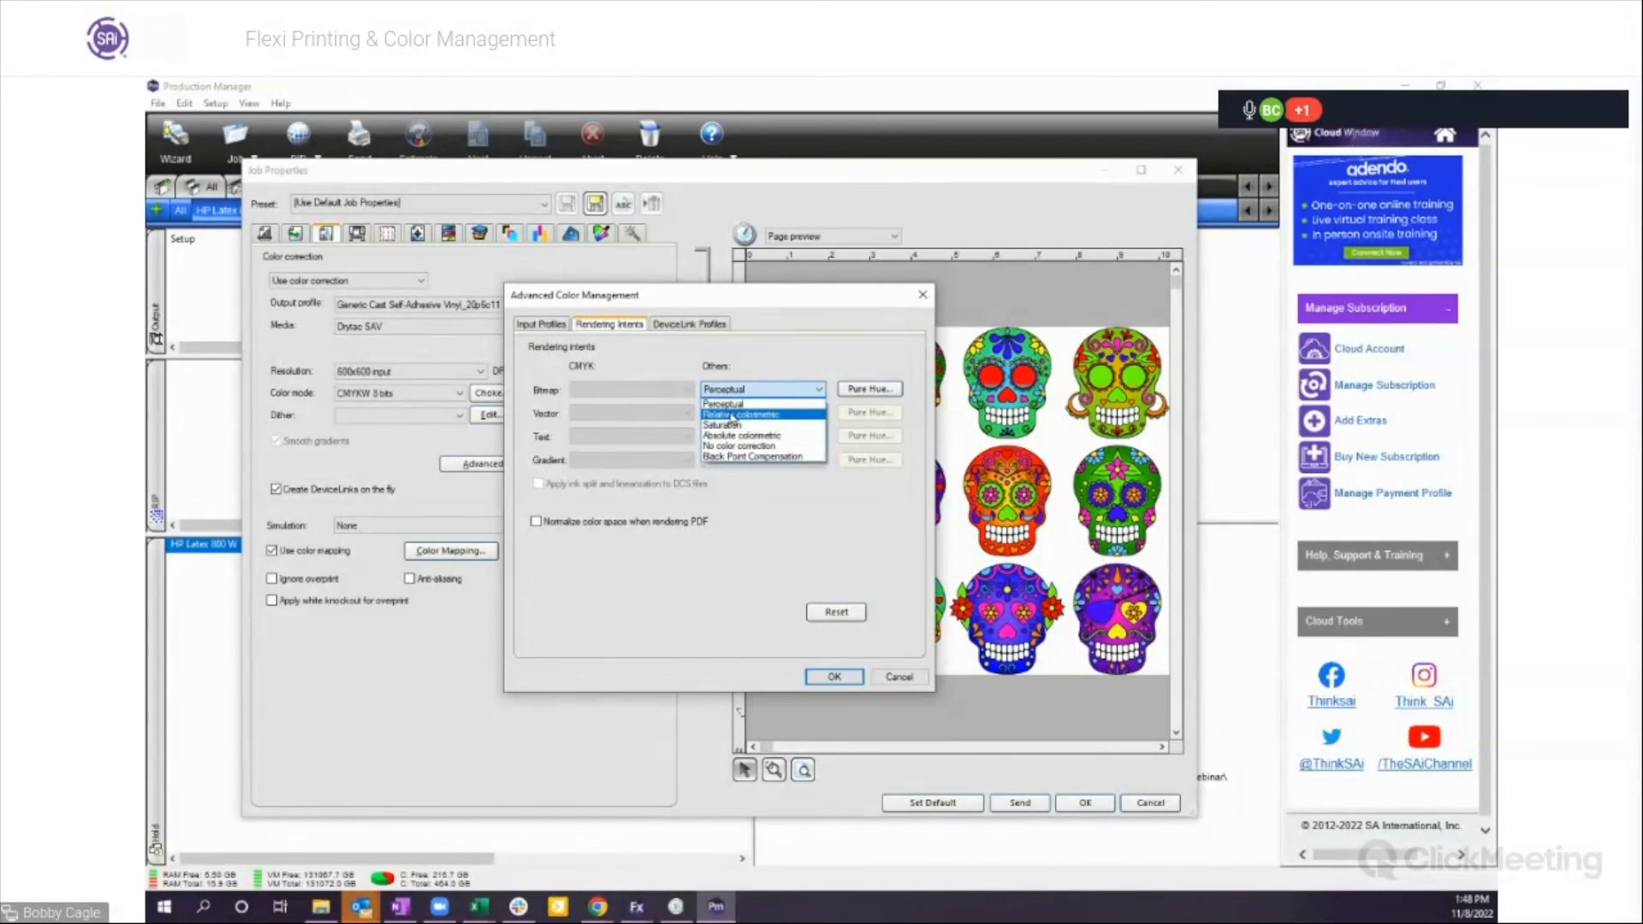
left_click(732, 416)
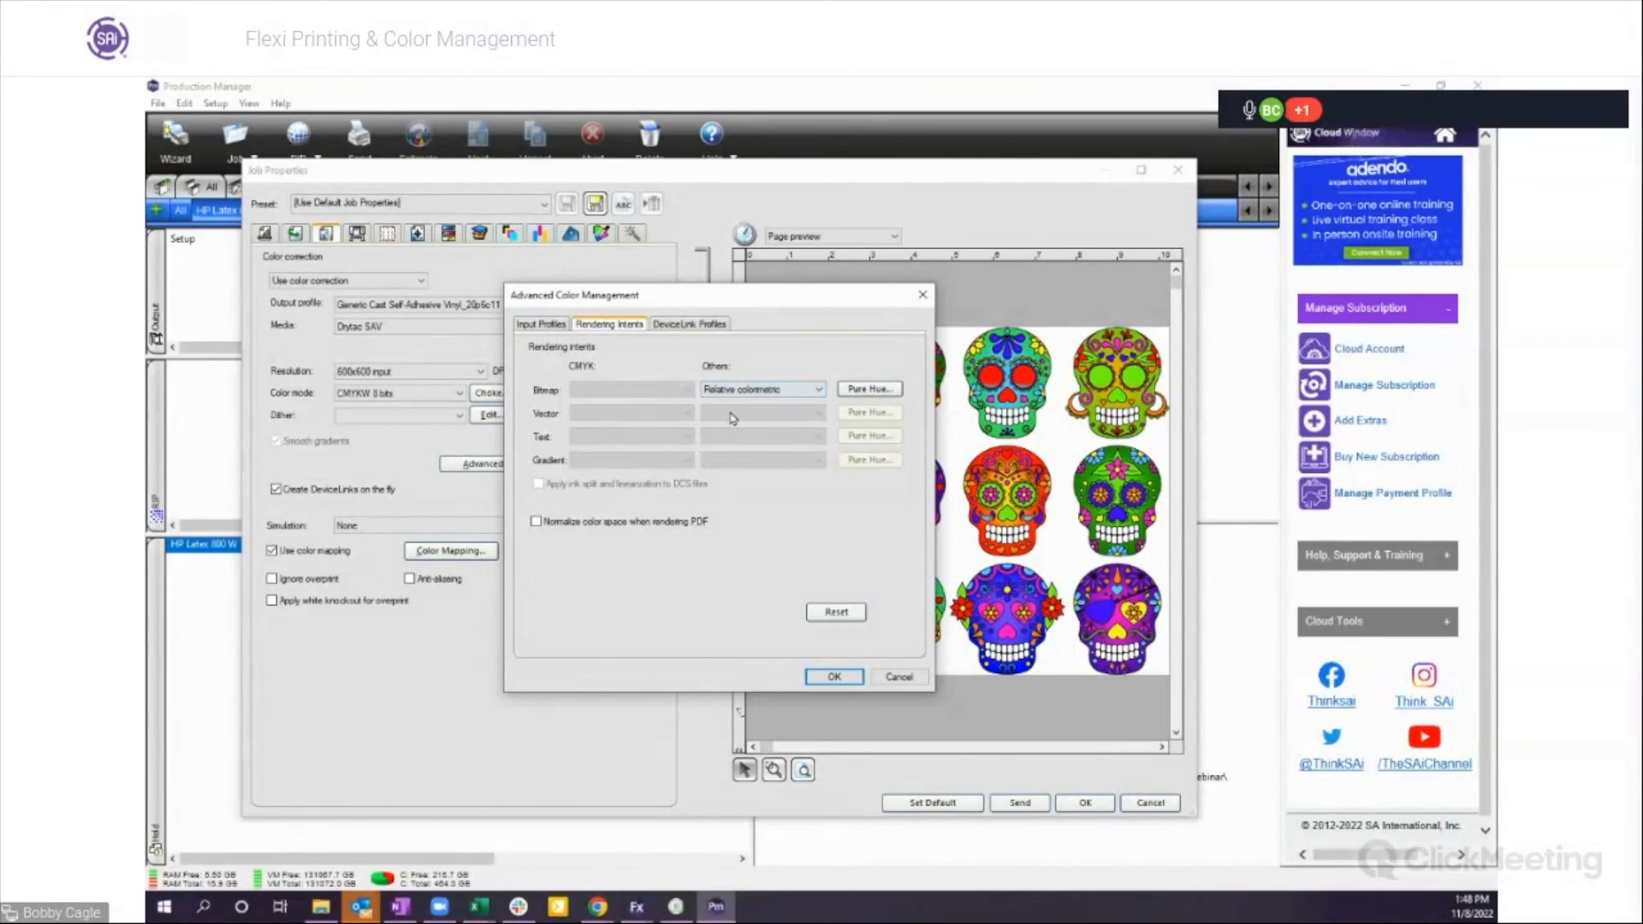
left_click(772, 393)
left_click(736, 402)
left_click(698, 330)
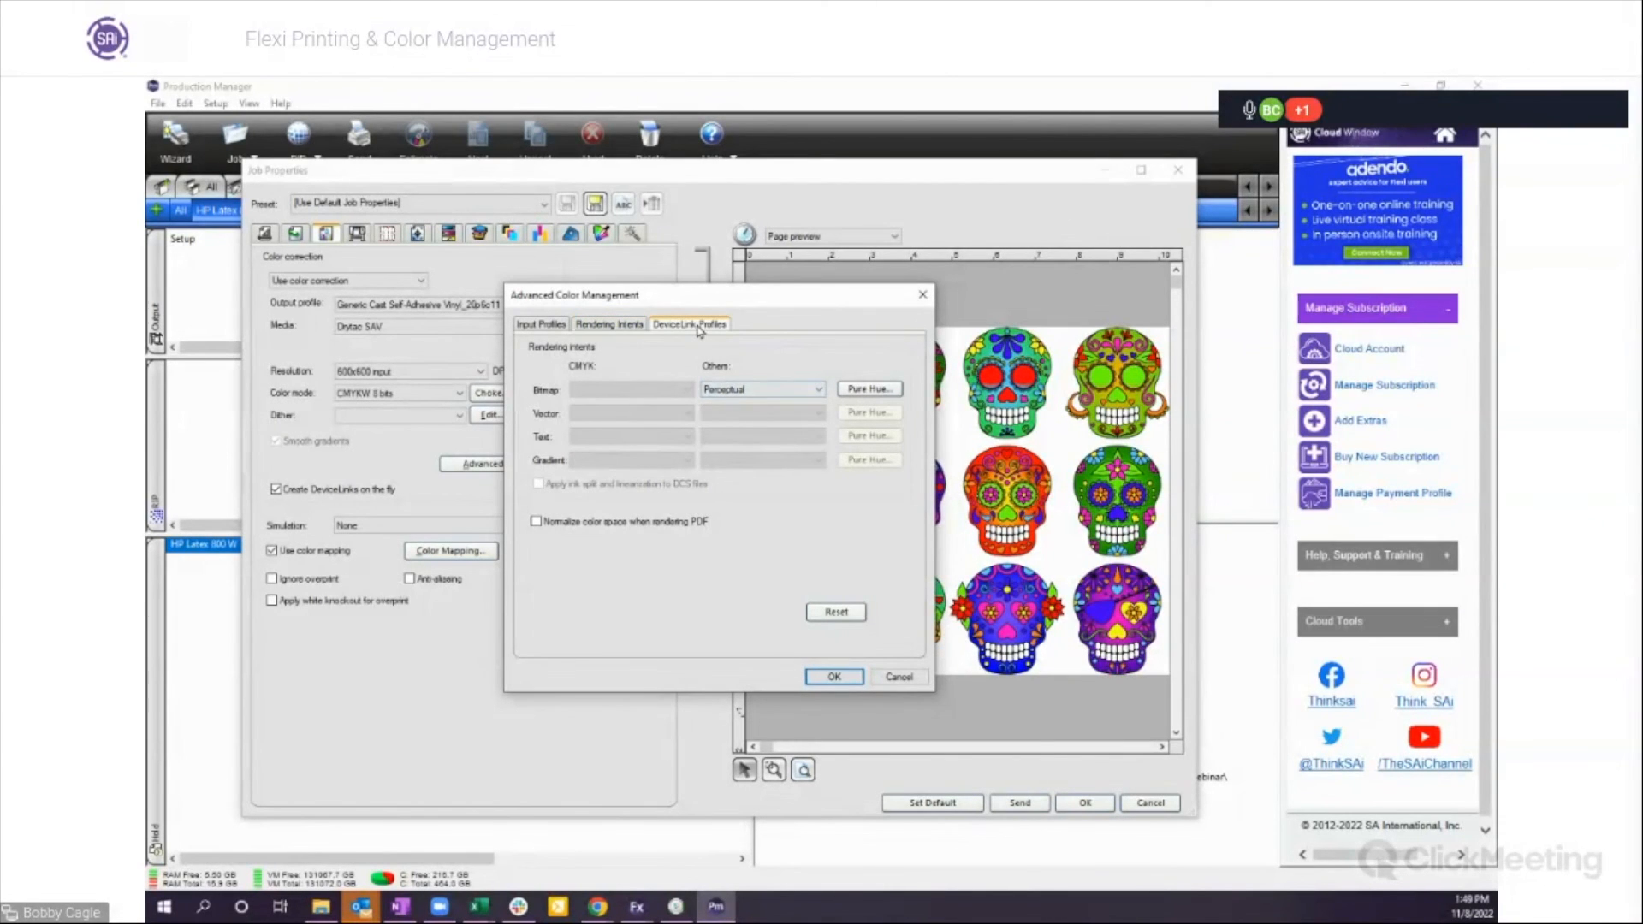
left_click(630, 329)
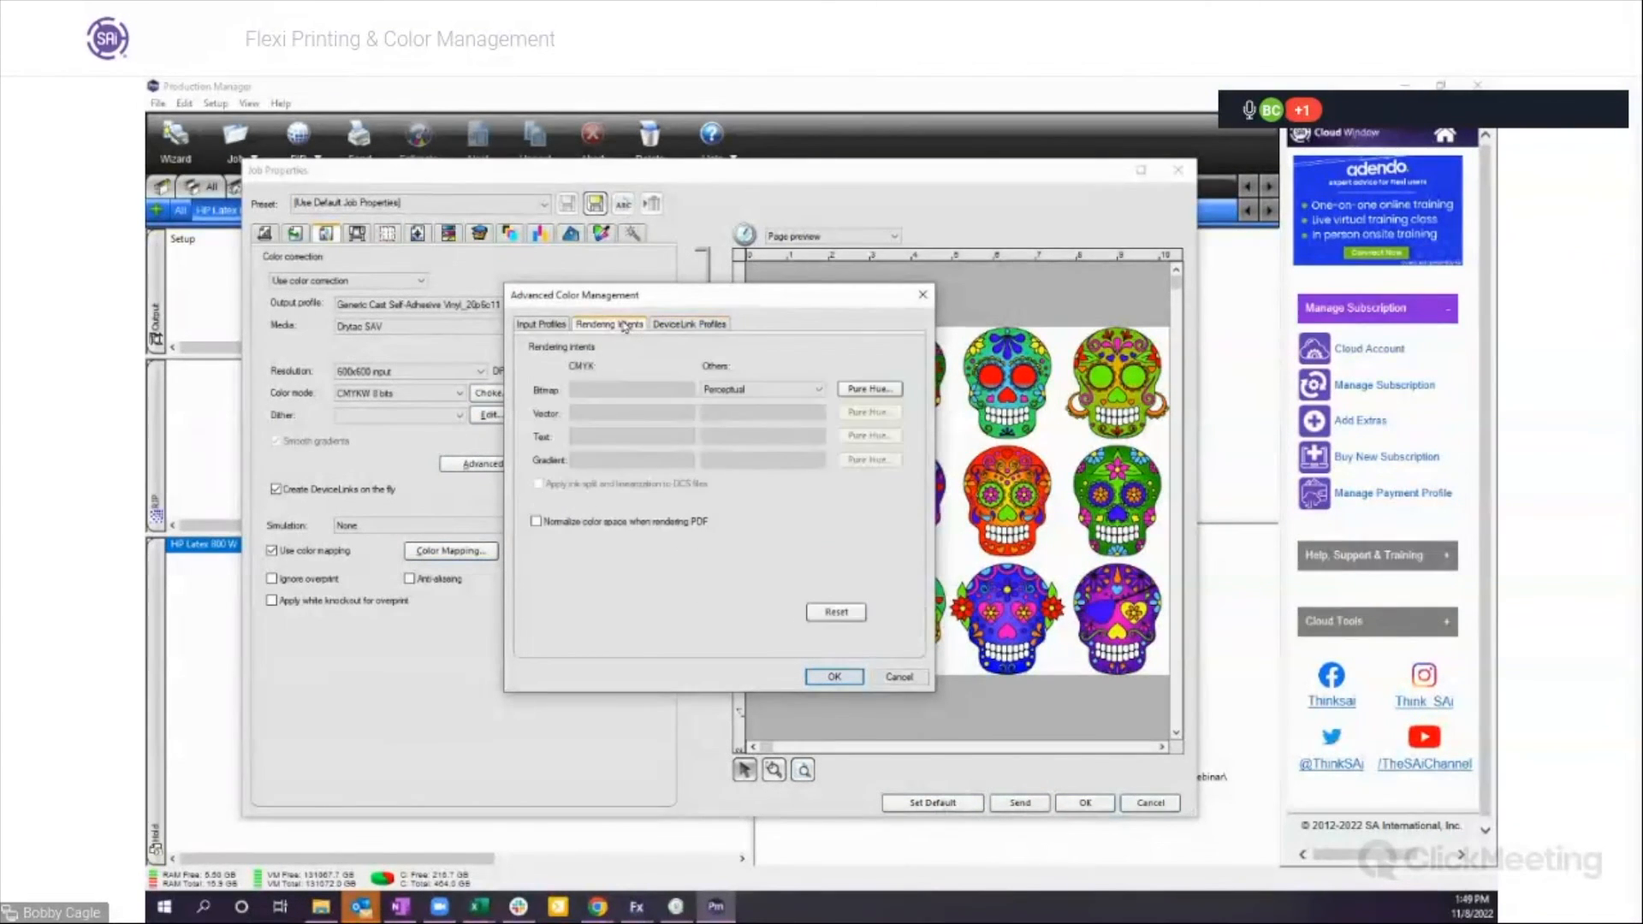
left_click(535, 334)
left_click(834, 677)
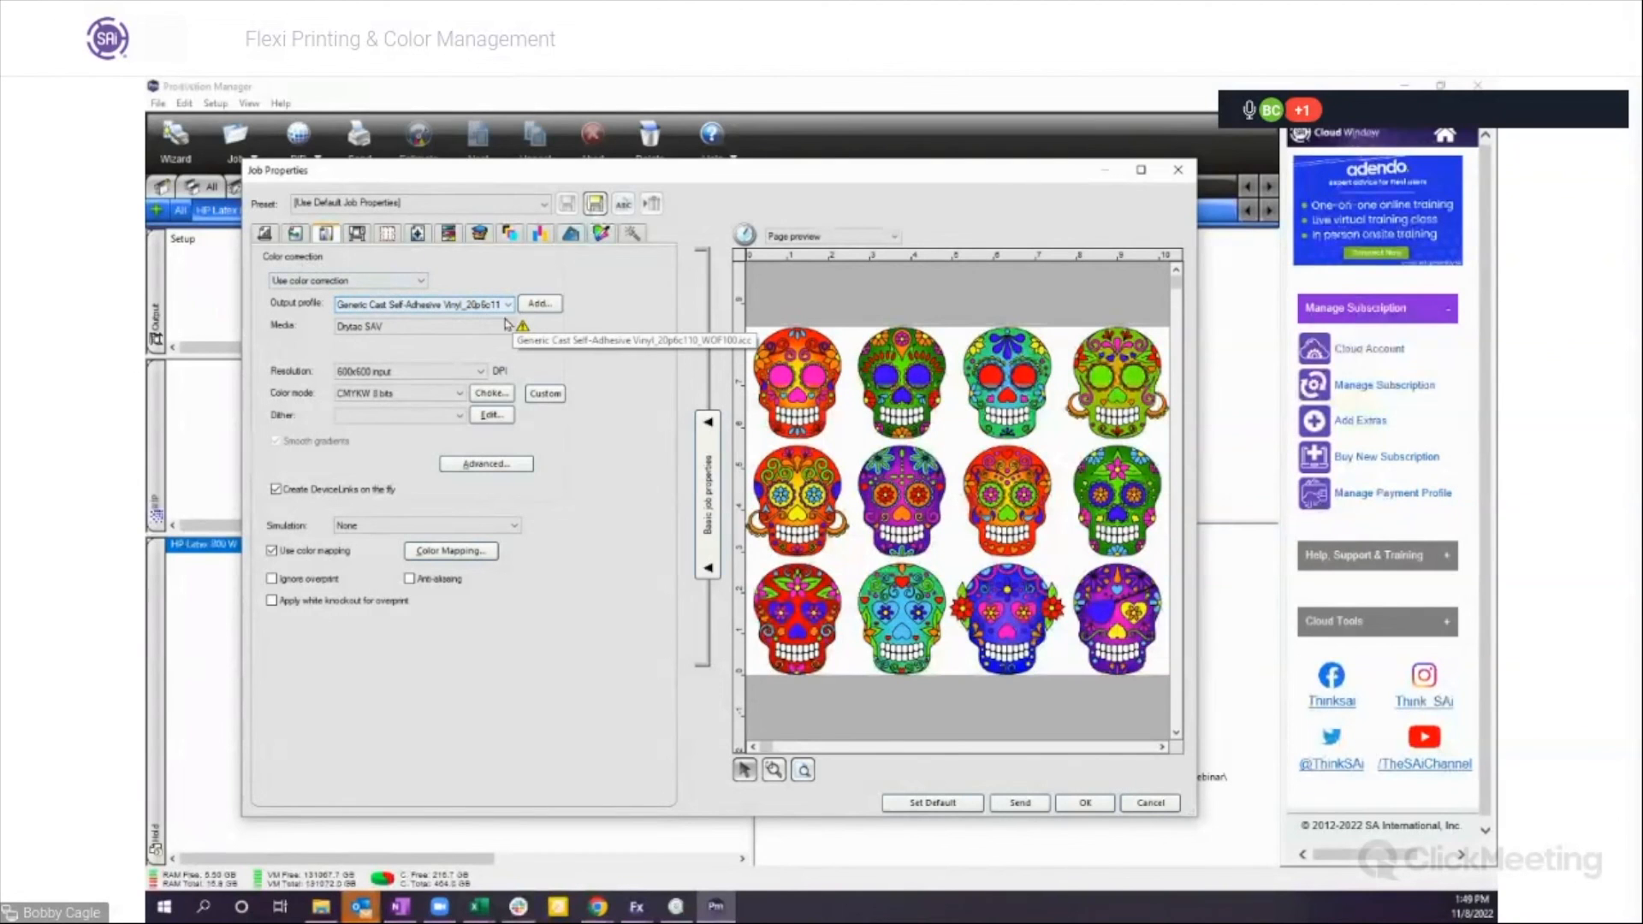
Step: Recheck the job's input ICC profile settings and close the job properties without saving
left_click(497, 468)
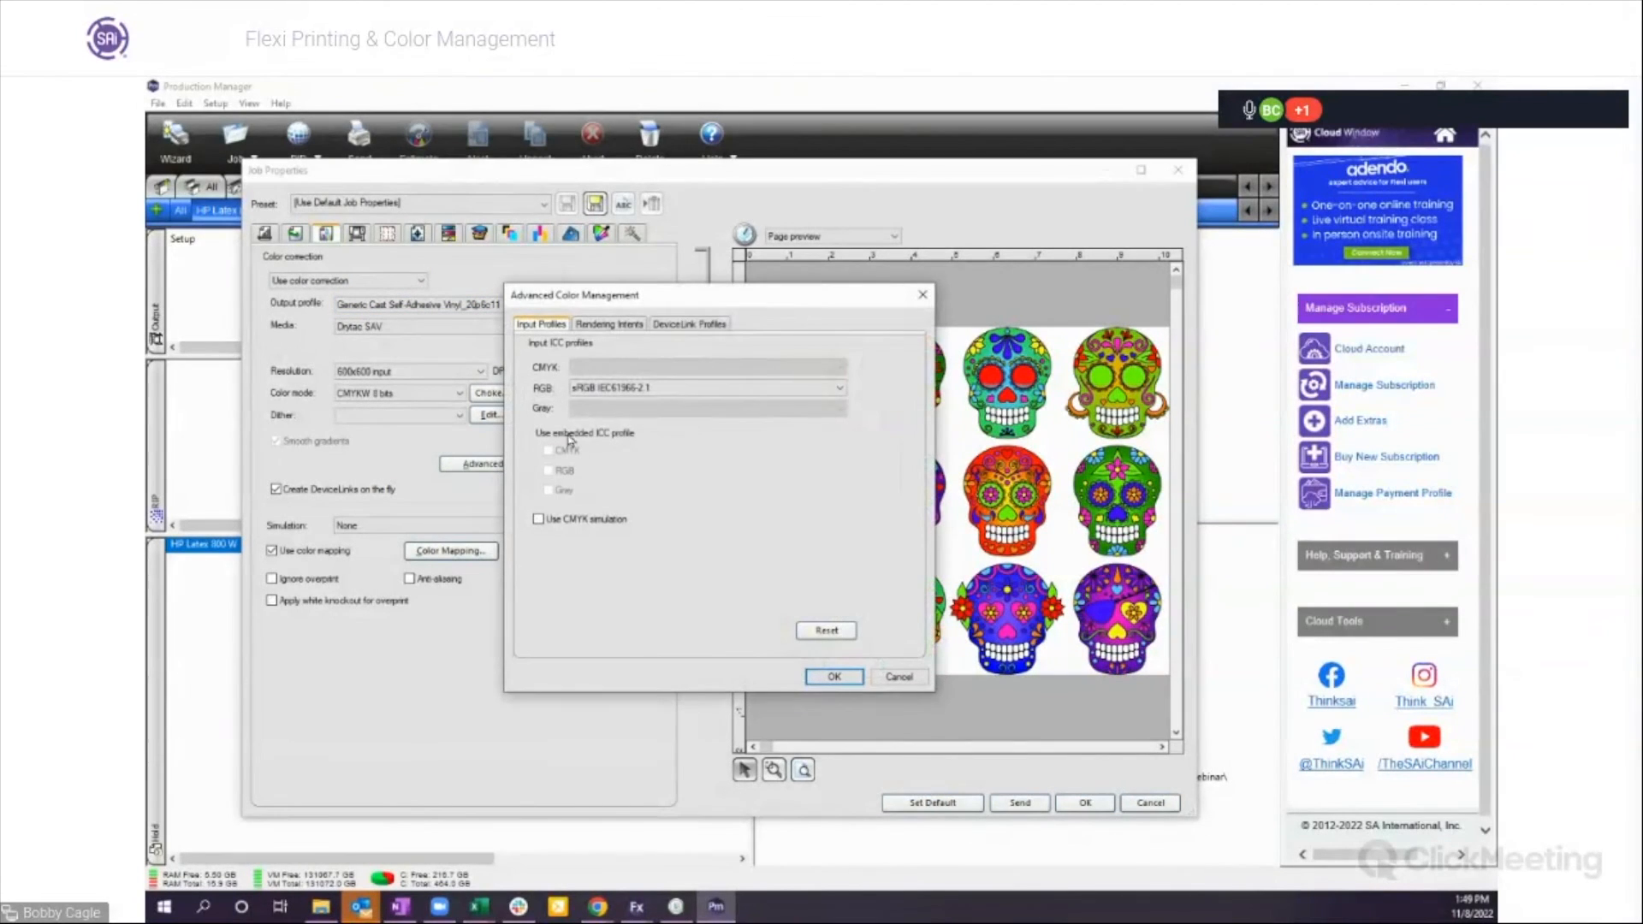
left_click(894, 679)
left_click(1150, 803)
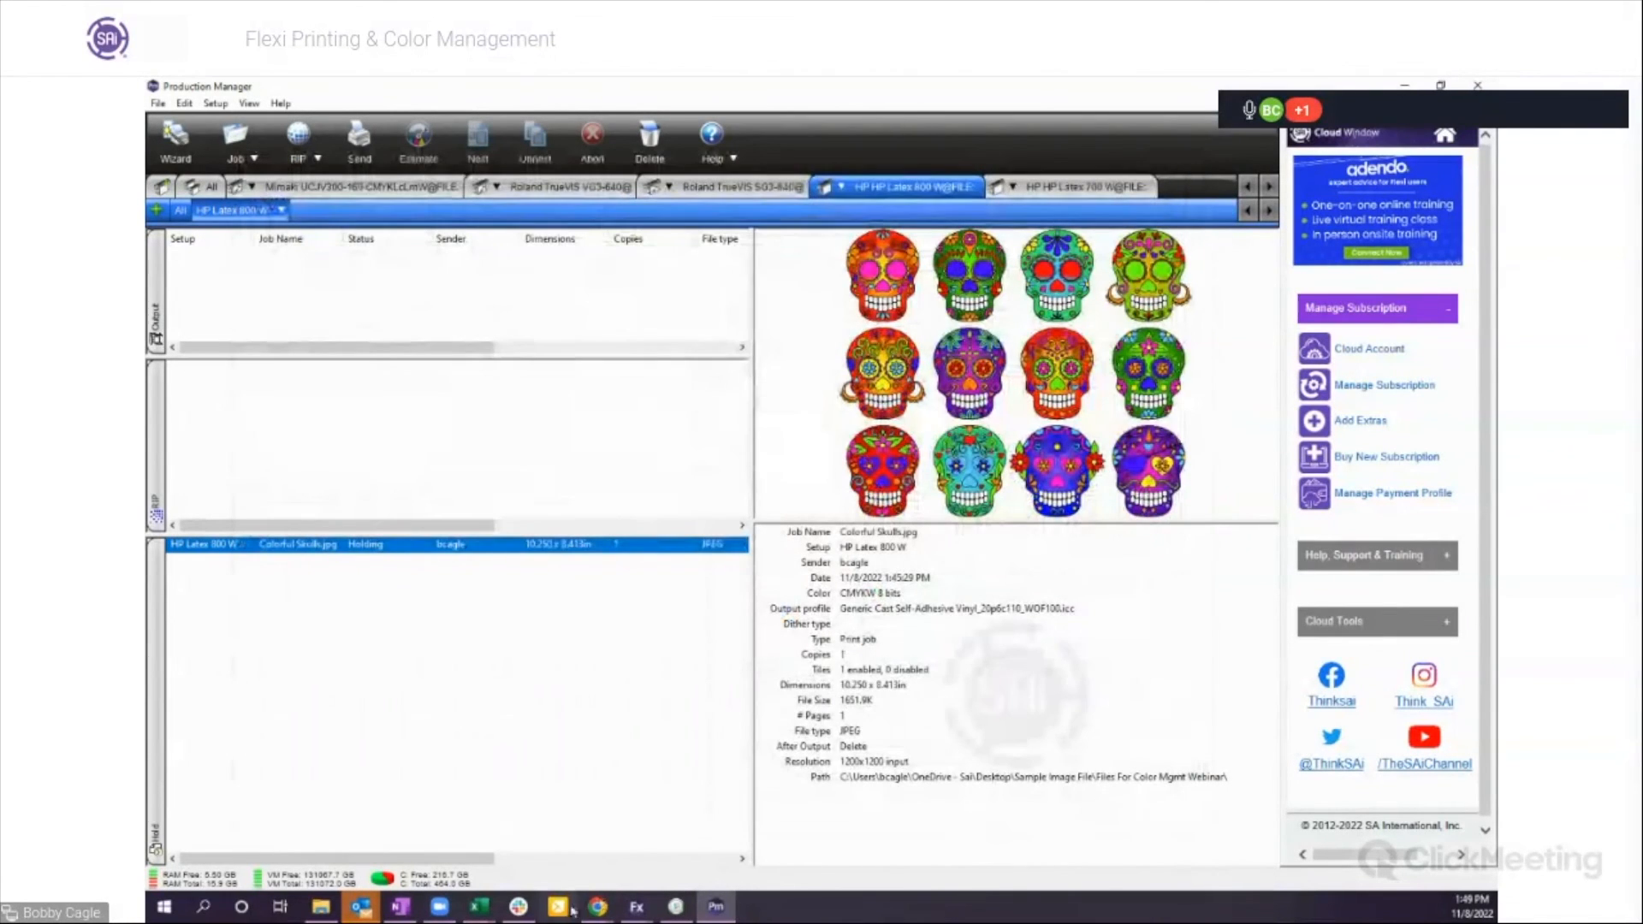
Step: Switch to the Flexi swatch chart document, open RIP and Print with the local Production Manager, and adopt the Production Manager color settings
left_click(636, 907)
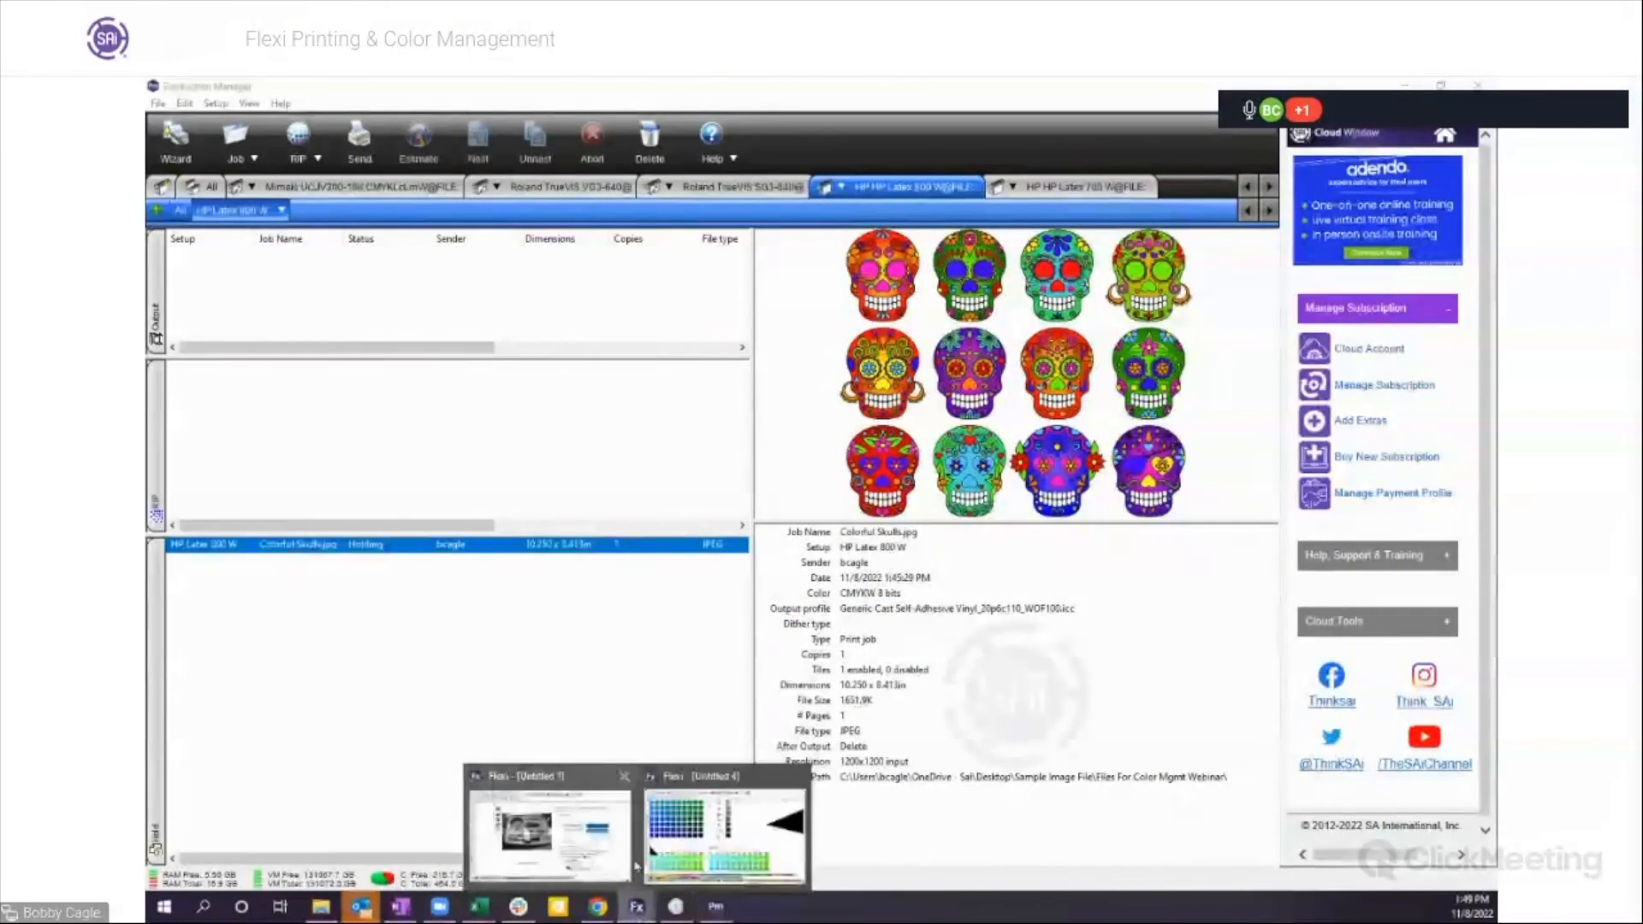
left_click(698, 854)
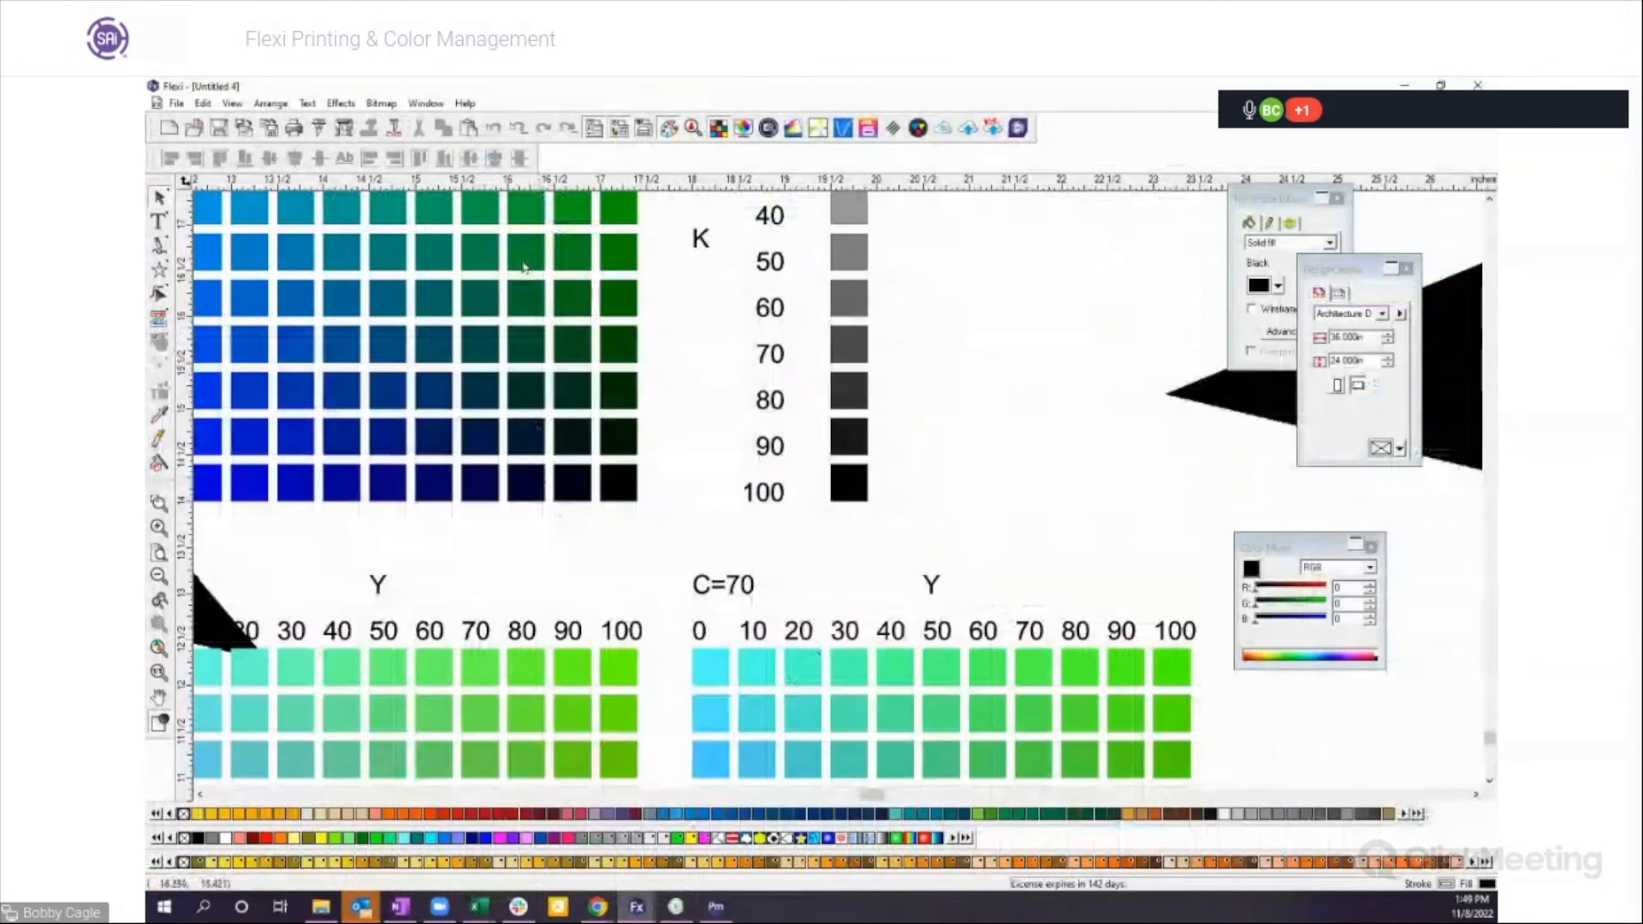
left_click(345, 129)
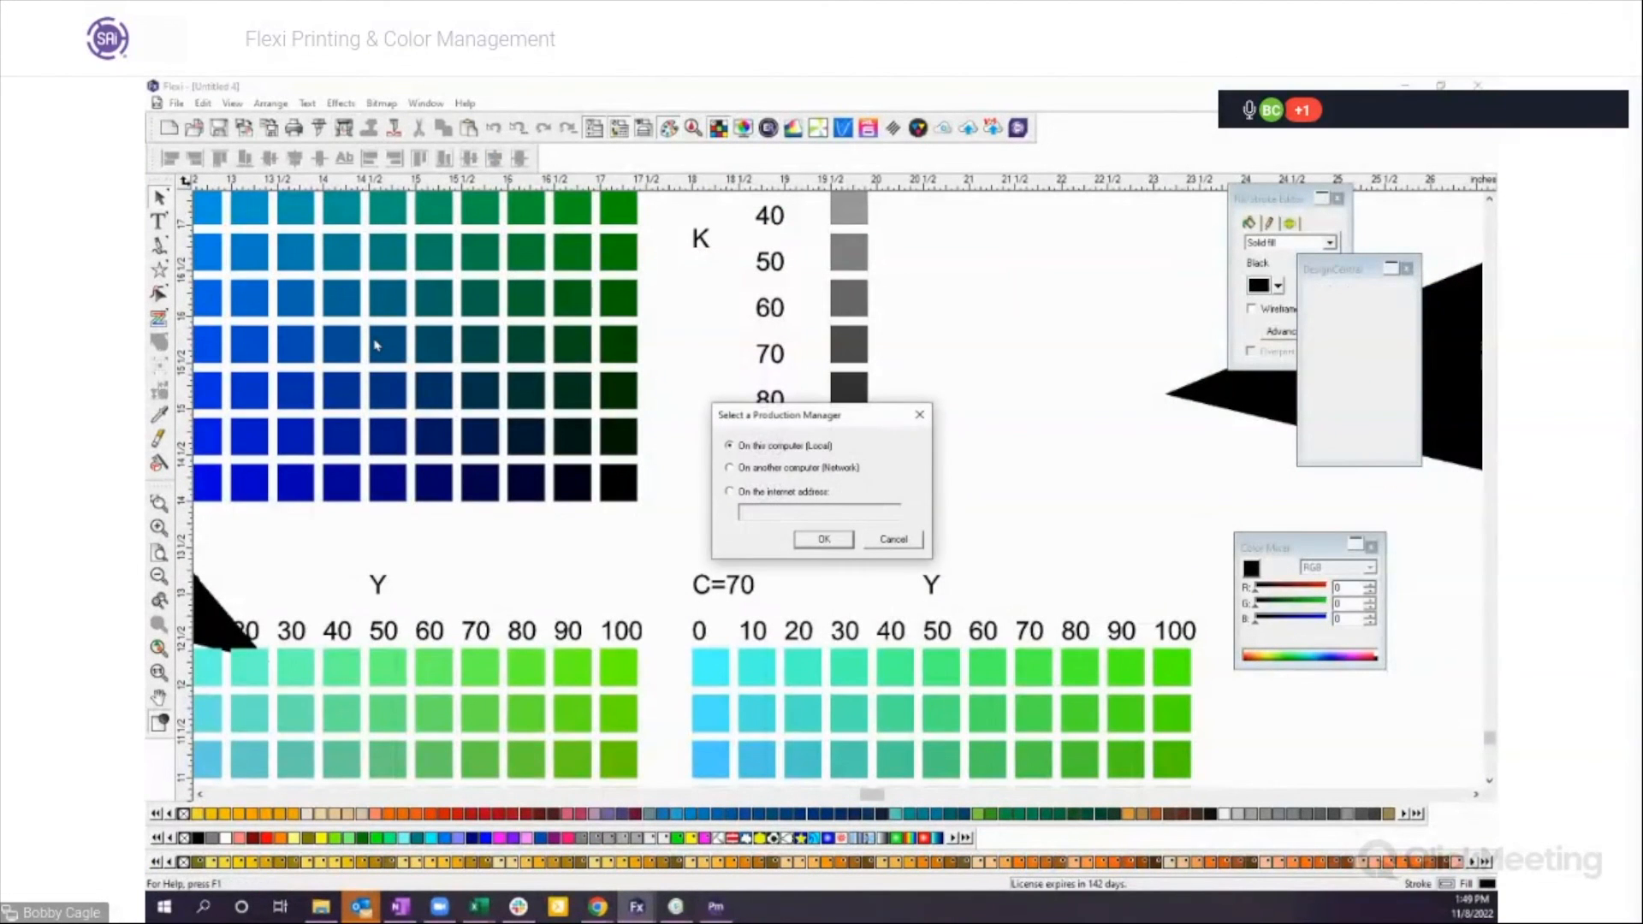
left_click(821, 541)
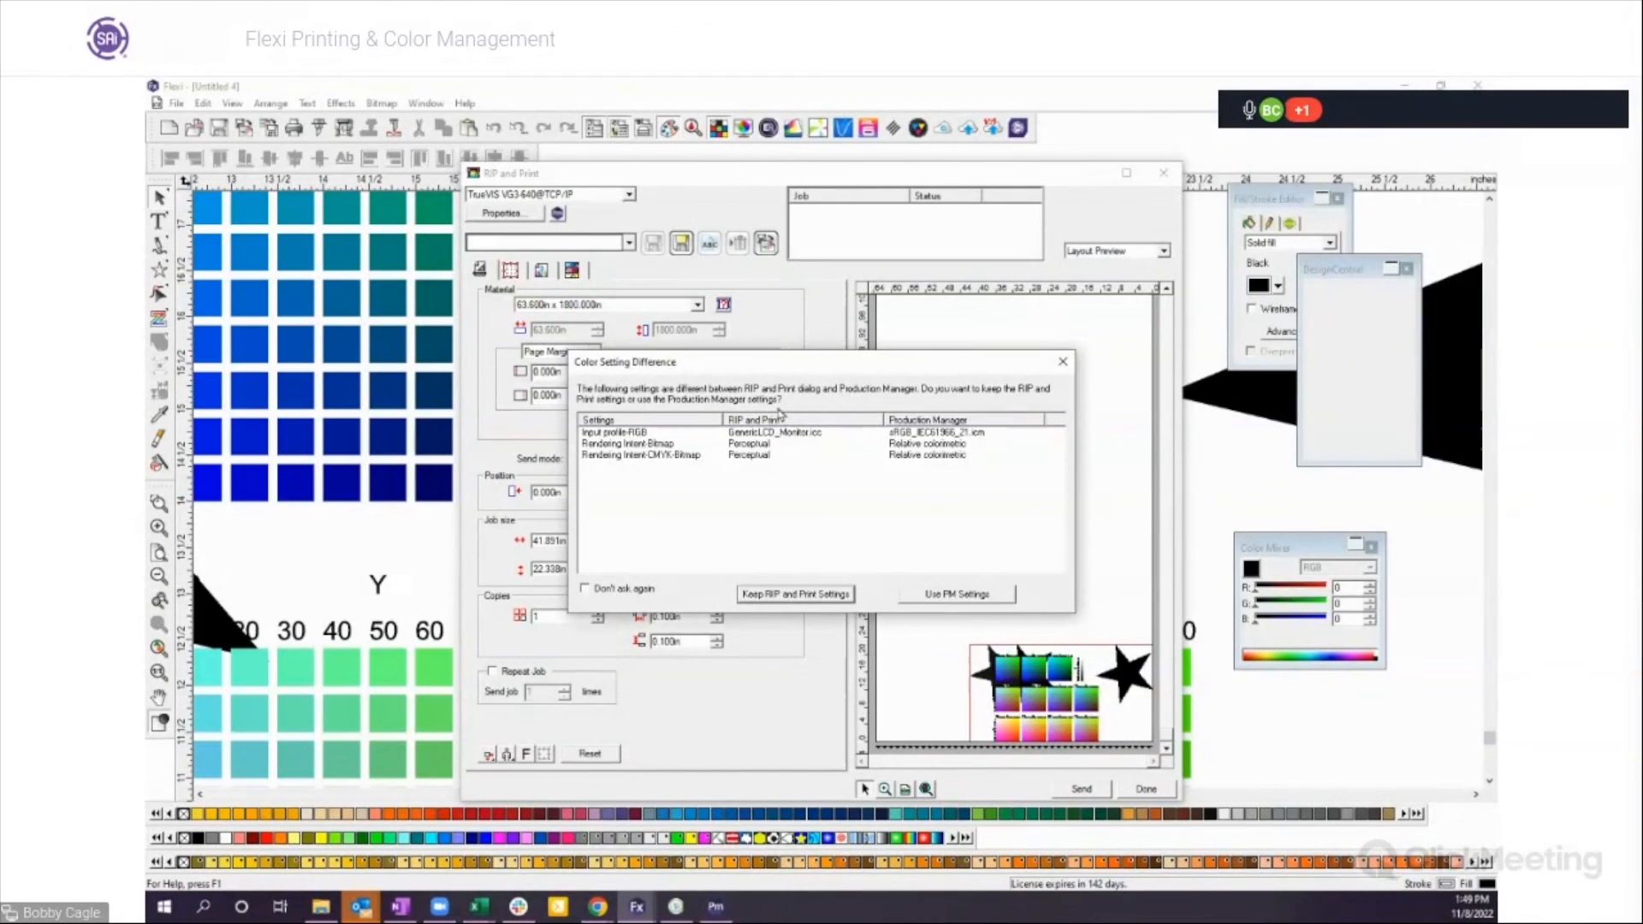
left_click(963, 595)
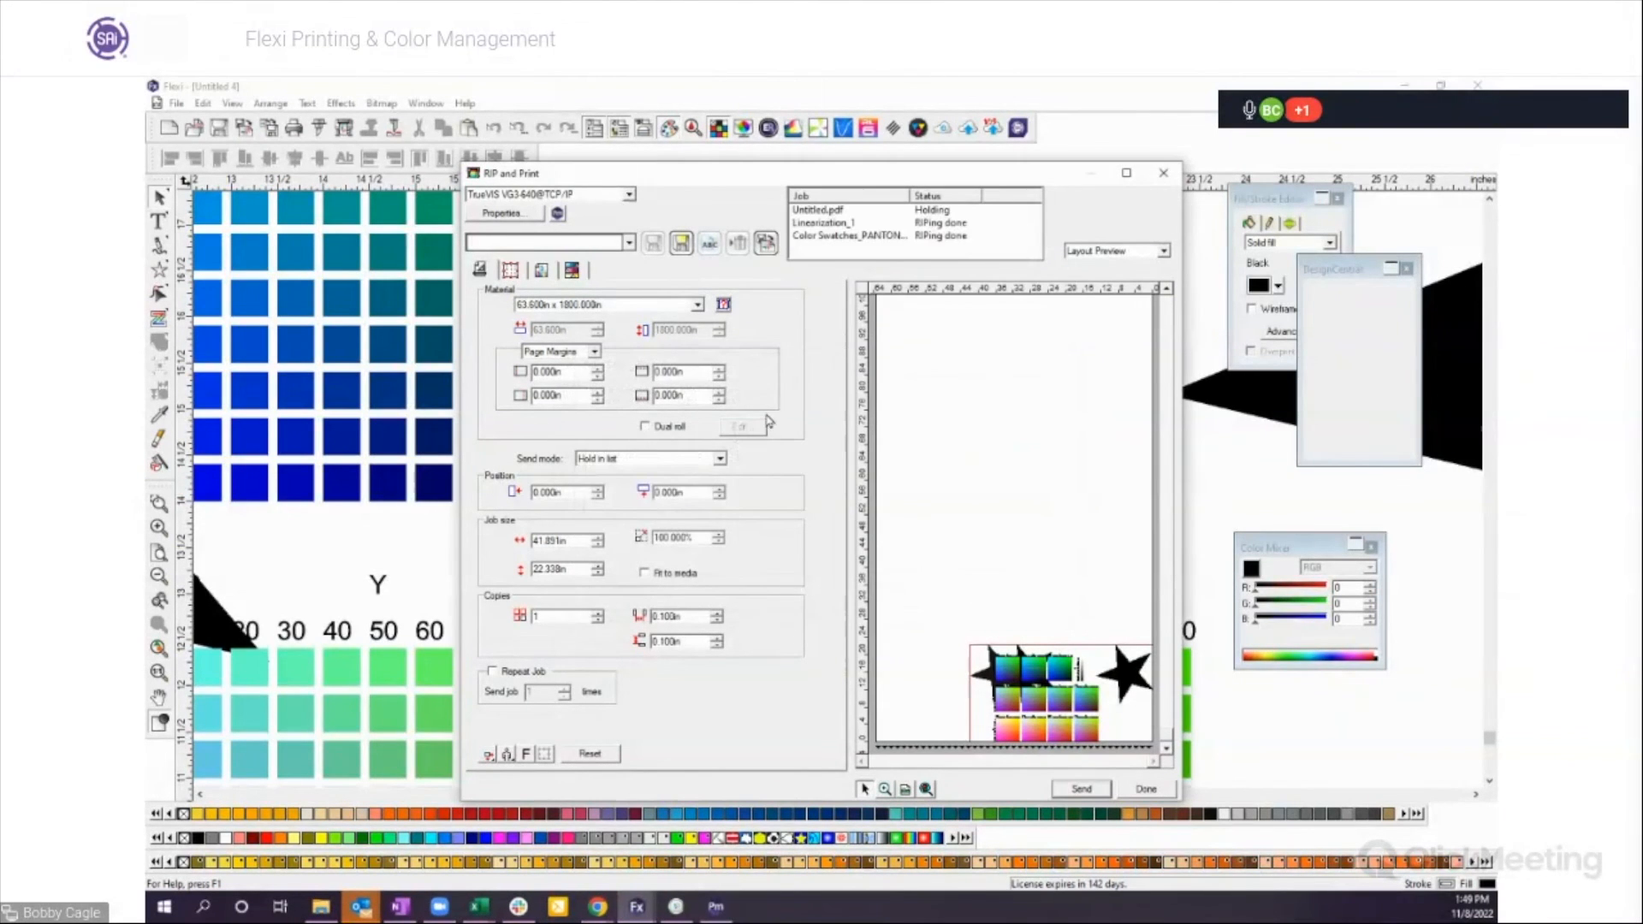
Step: Review the TrueVIS VG3-640 output settings and its driver options, and accept the driver options
left_click(542, 272)
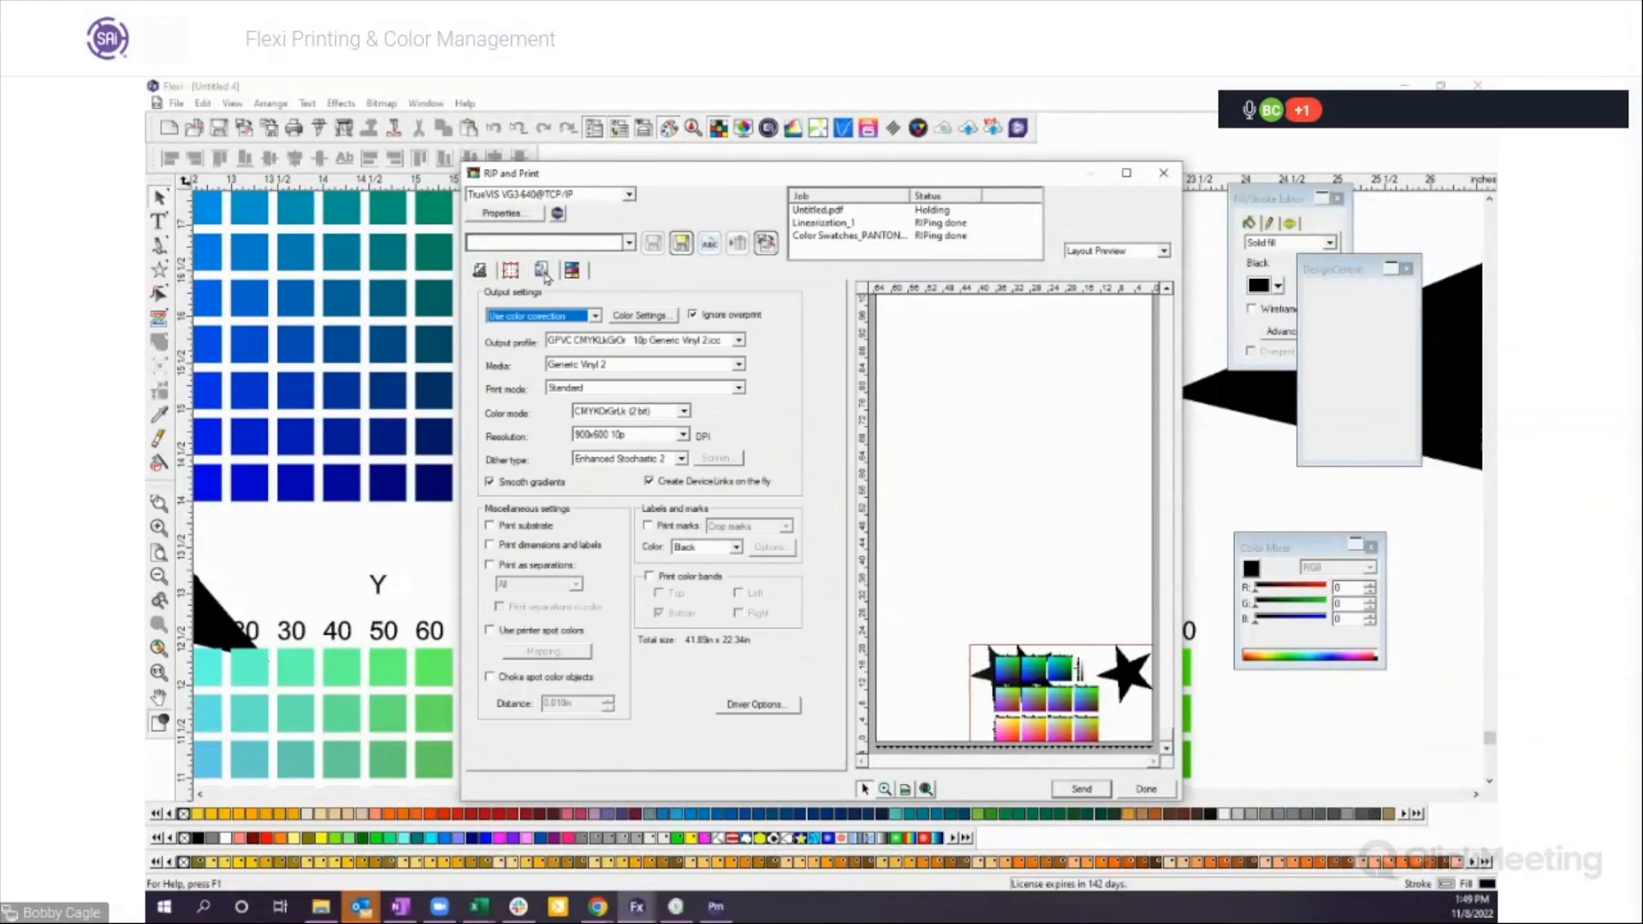
left_click(764, 705)
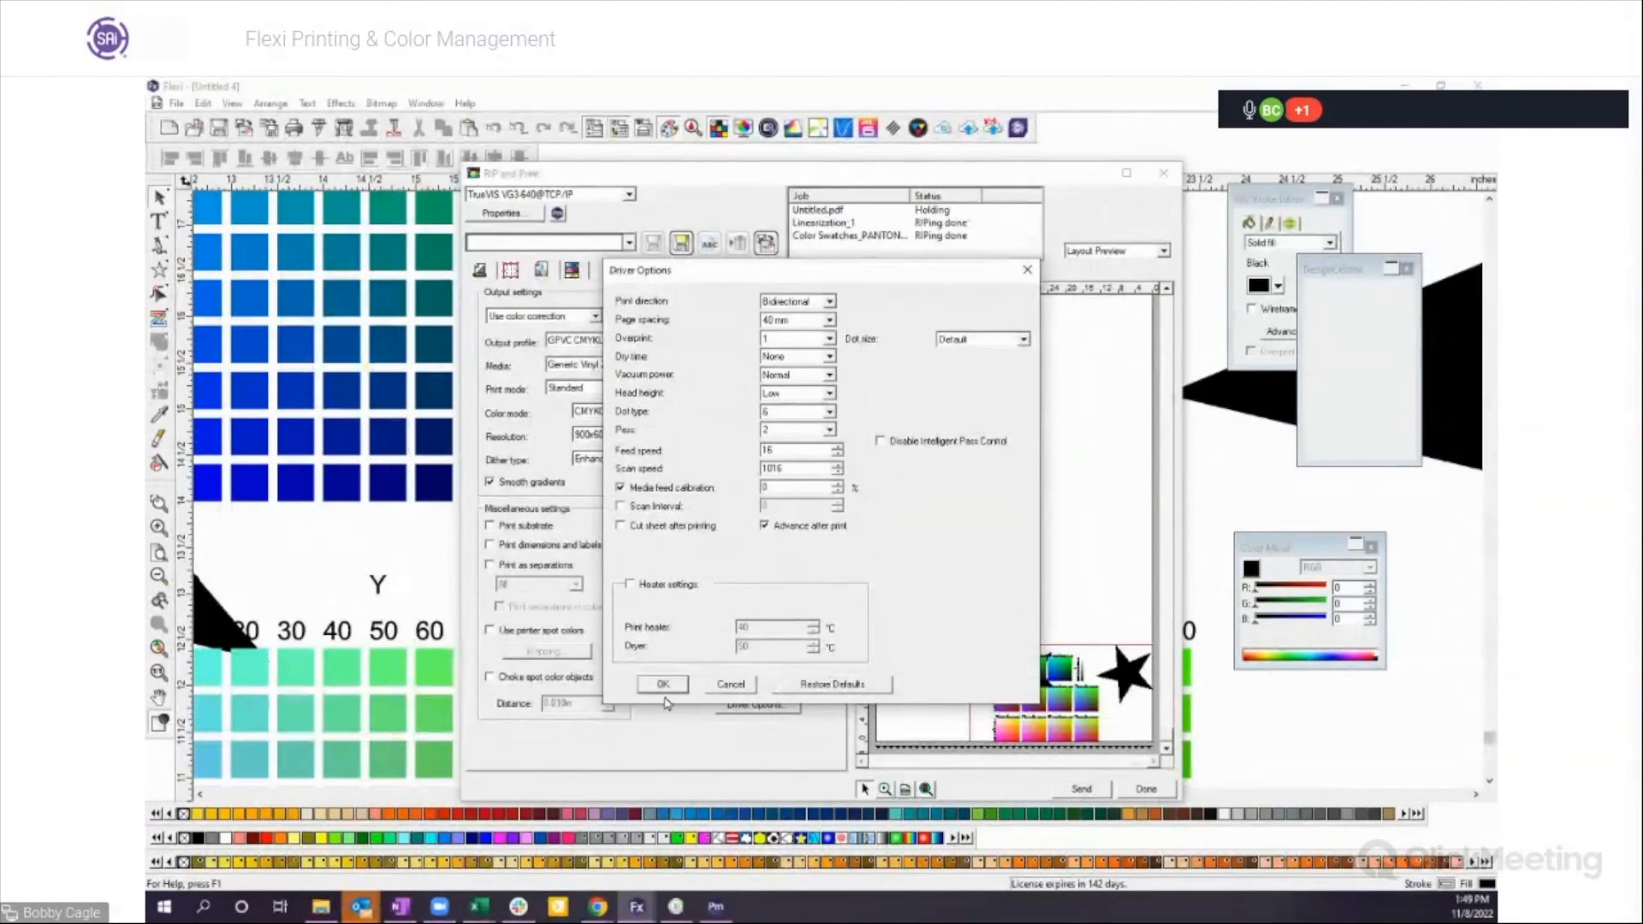
left_click(664, 685)
Step: Examine the print job's input profiles and default rendering intents, cancel the color settings, and close RIP and Print without sending
left_click(640, 316)
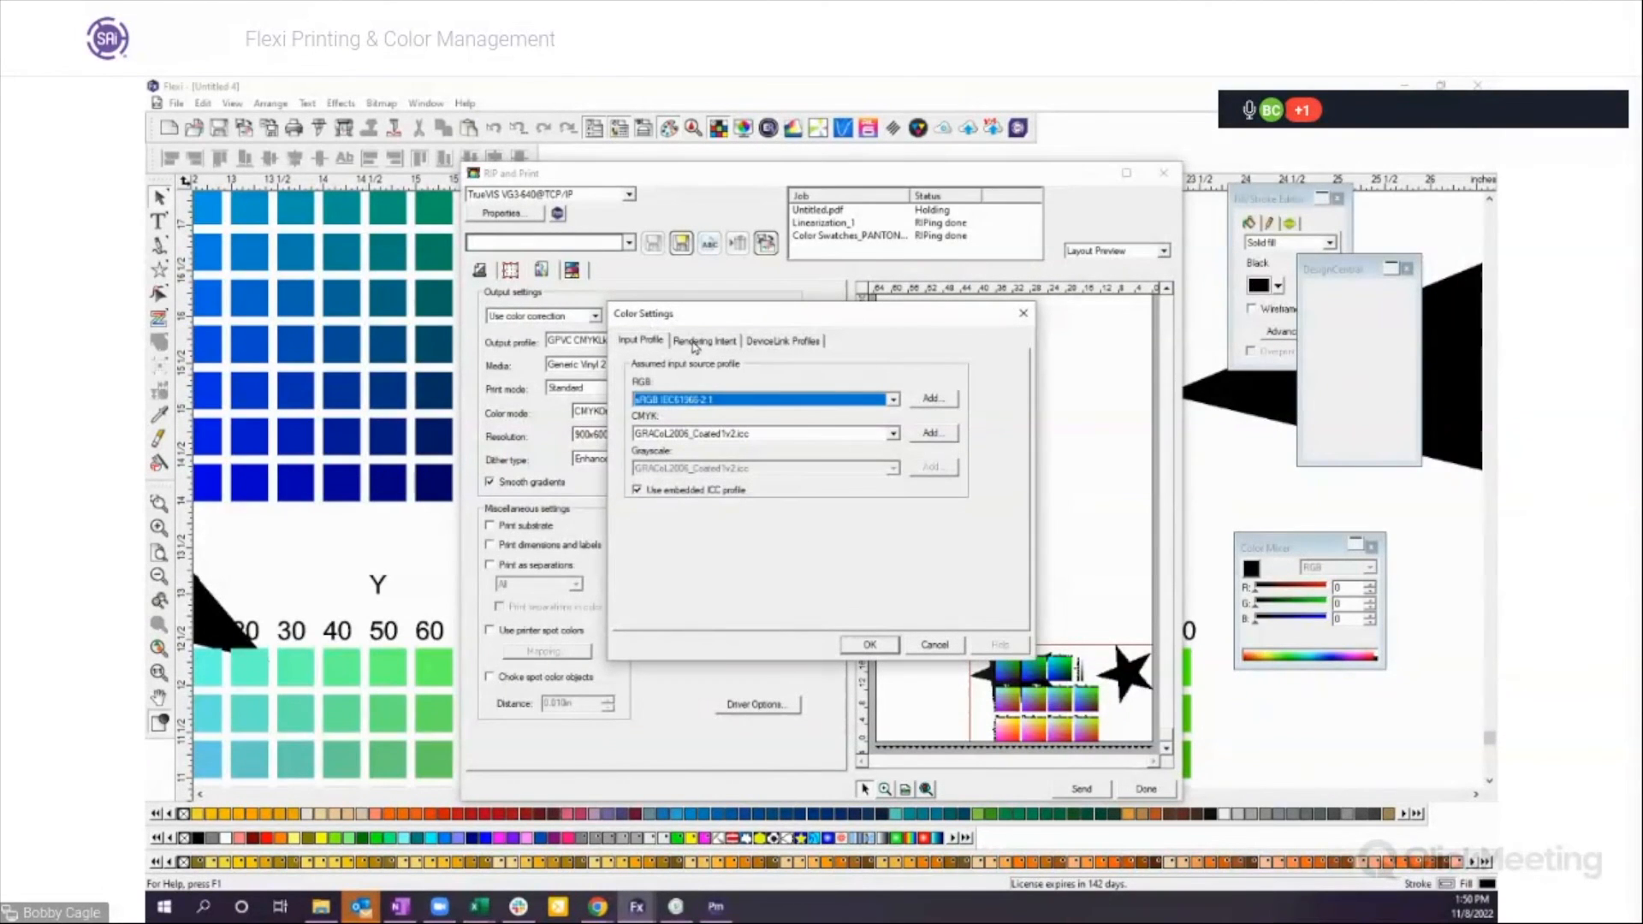
left_click(700, 341)
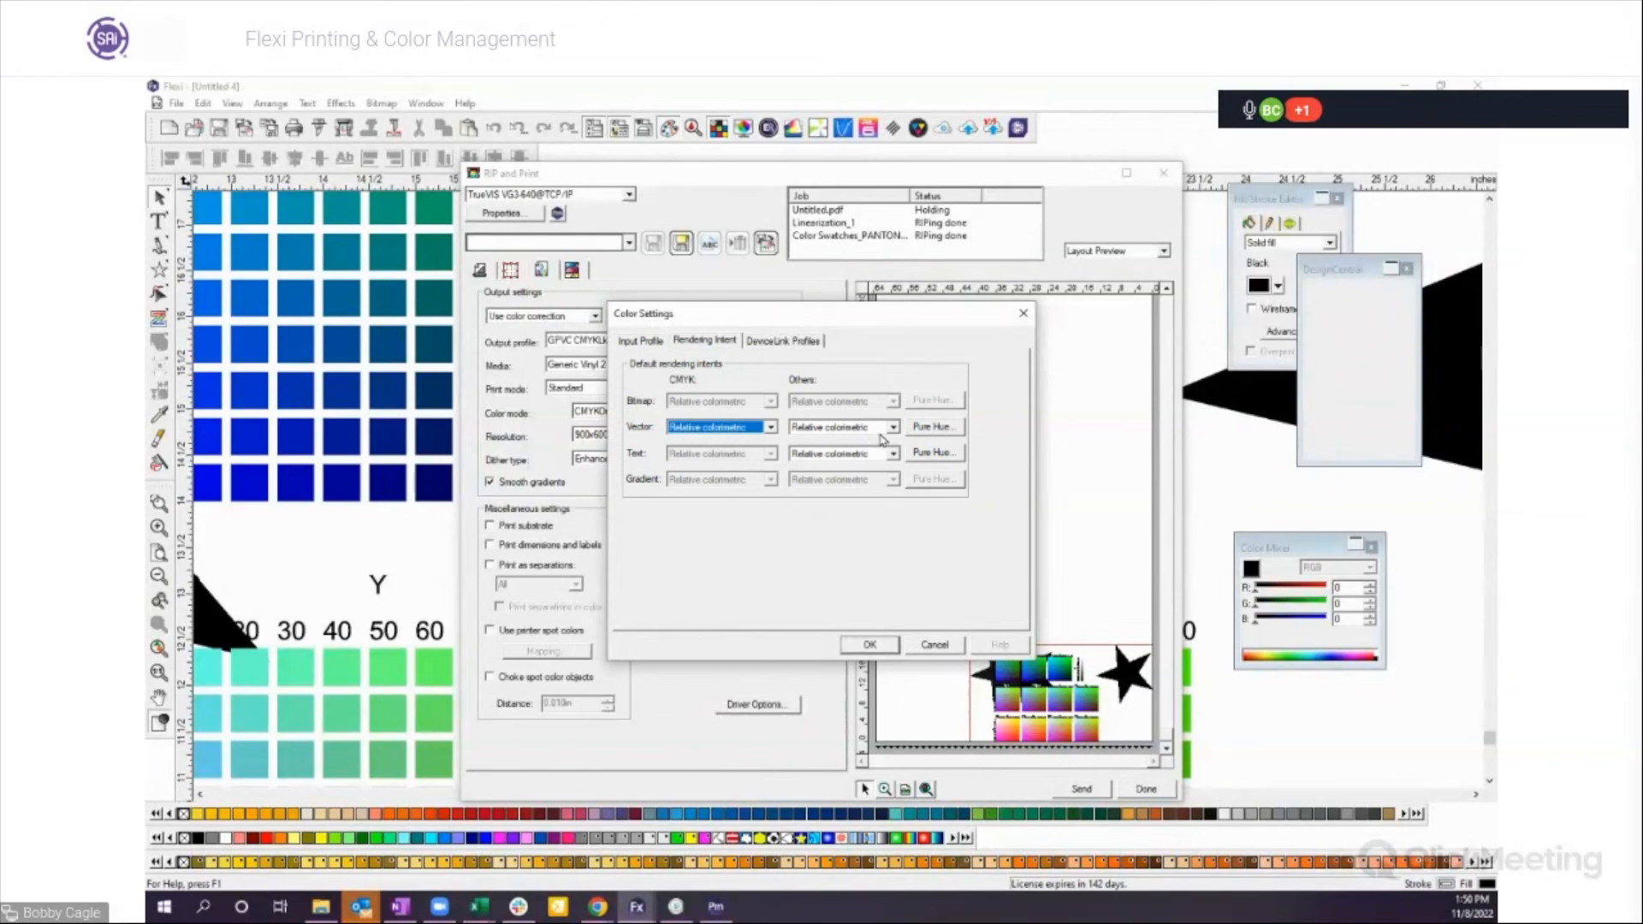
left_click(796, 341)
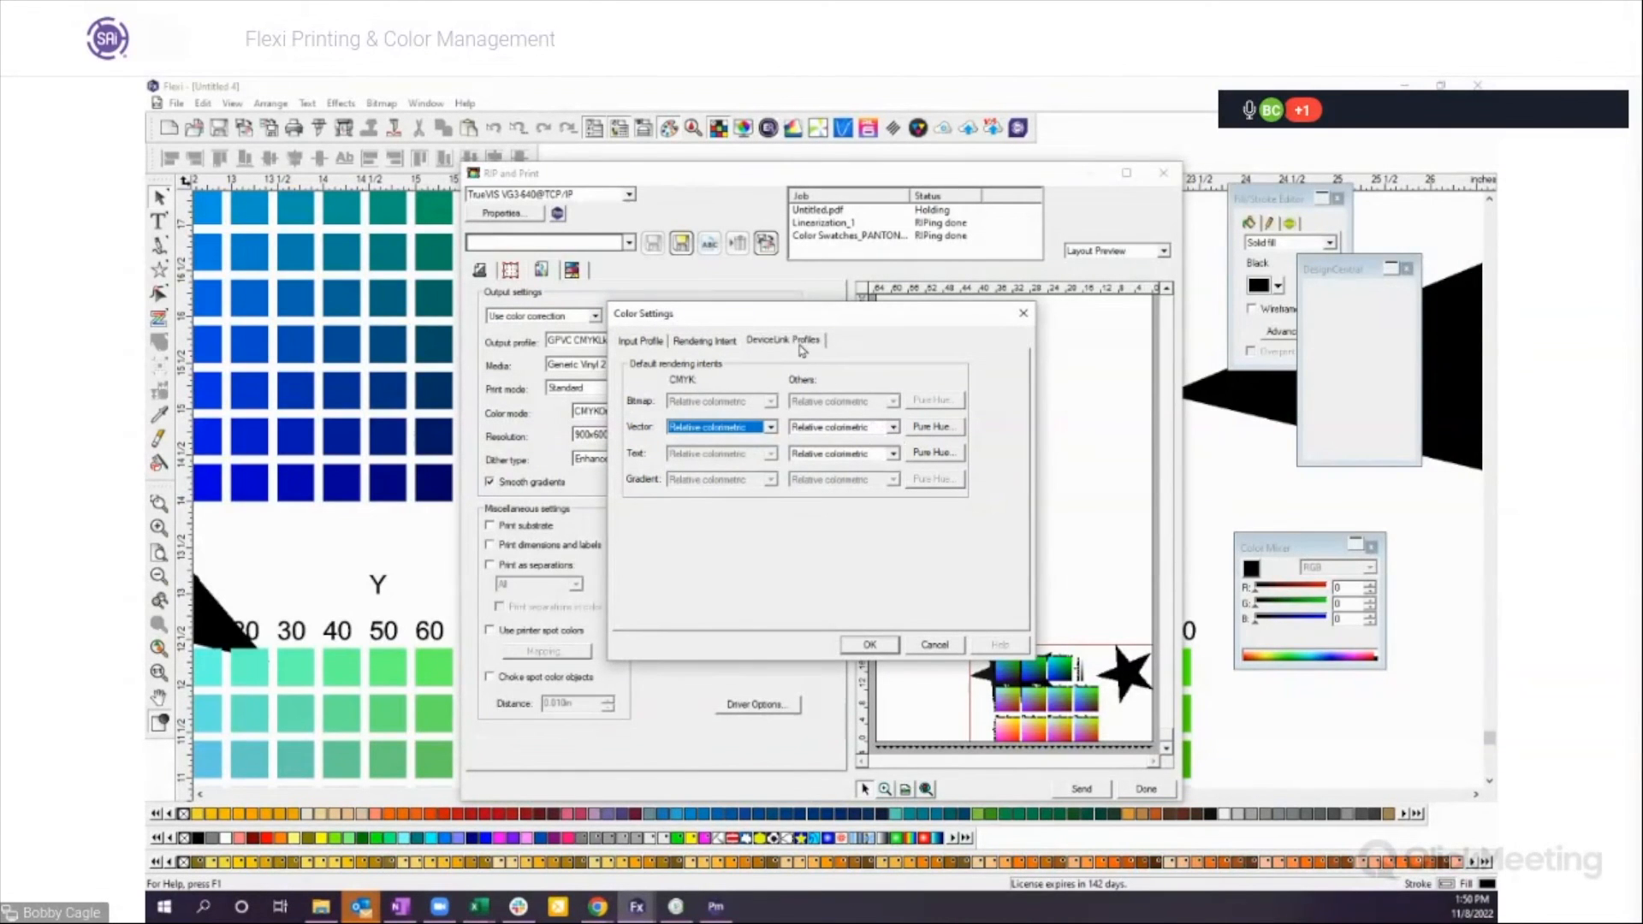
left_click(700, 341)
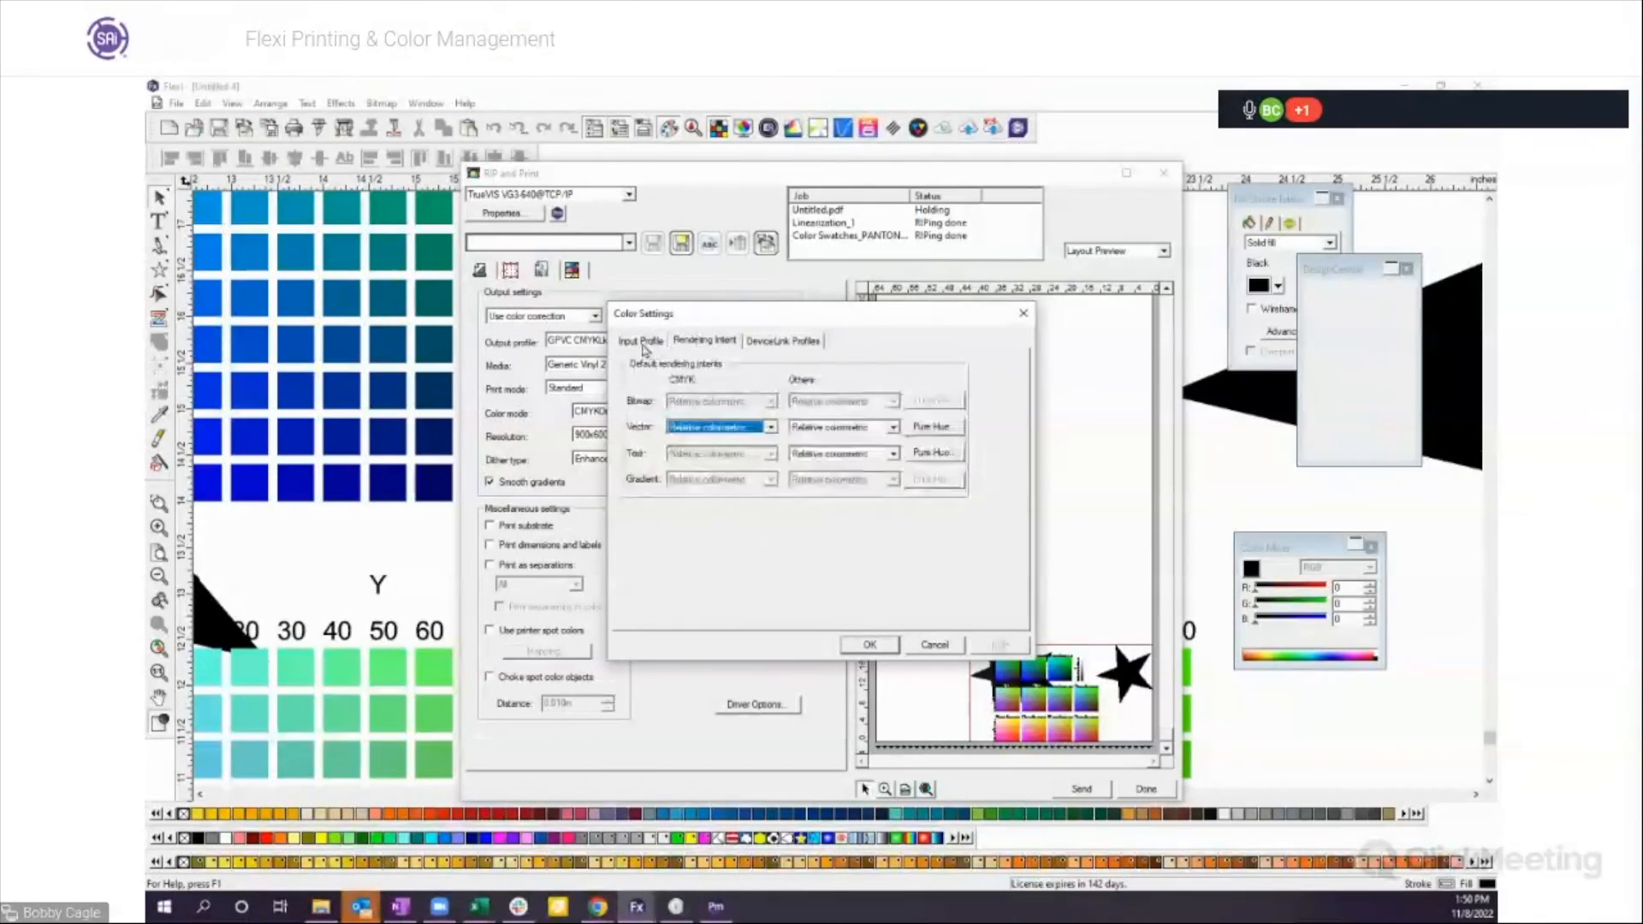
left_click(642, 342)
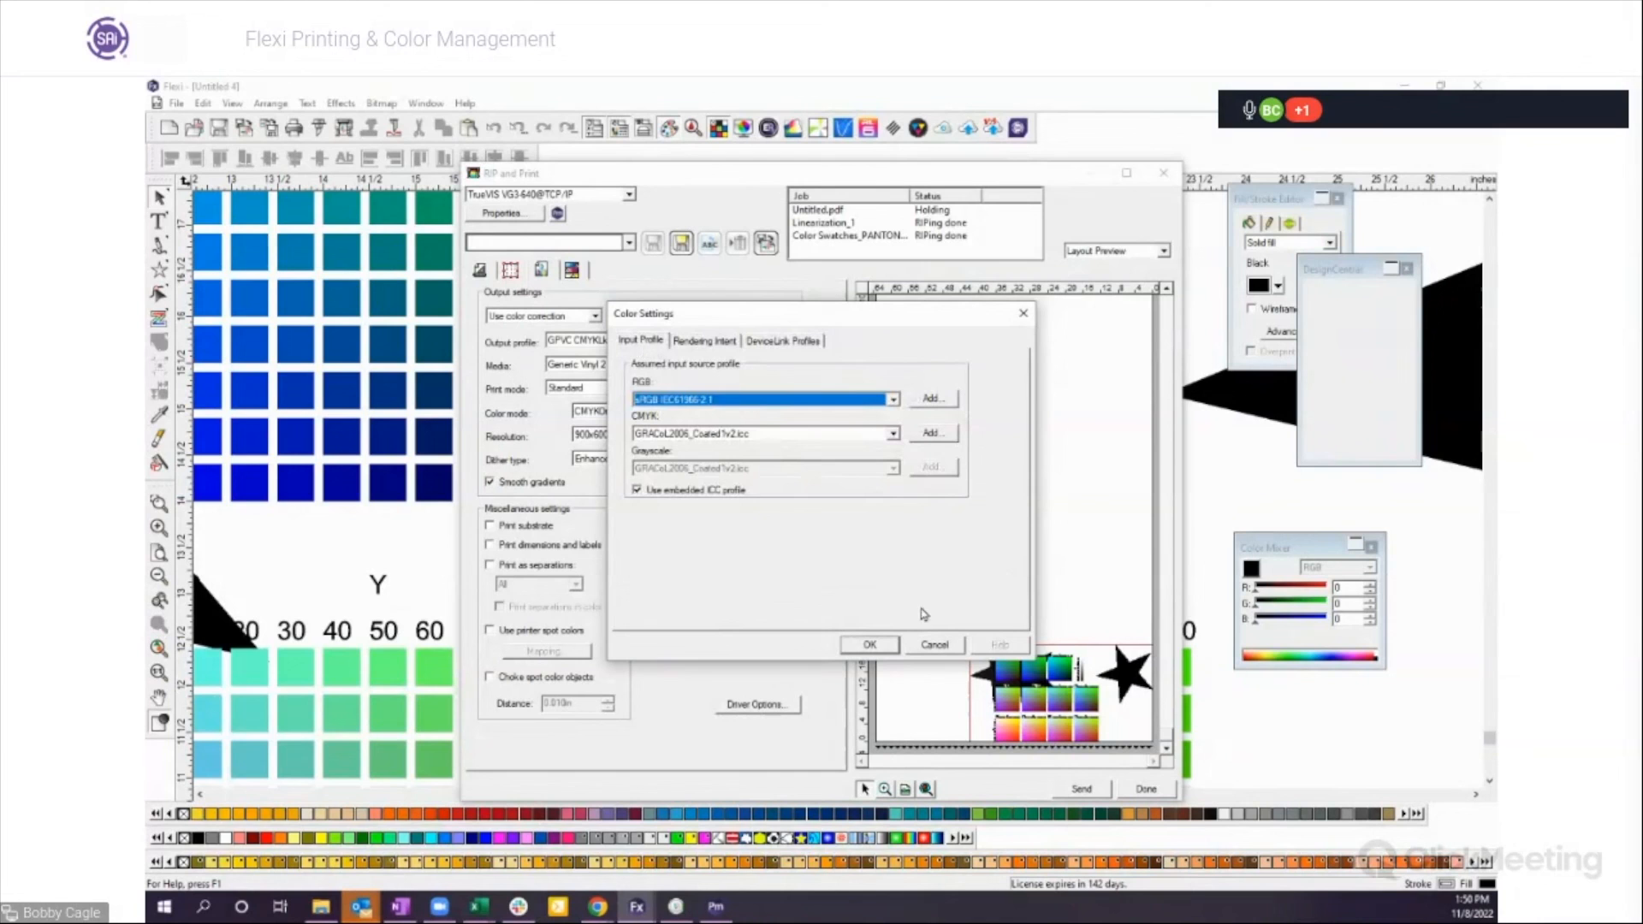
left_click(941, 645)
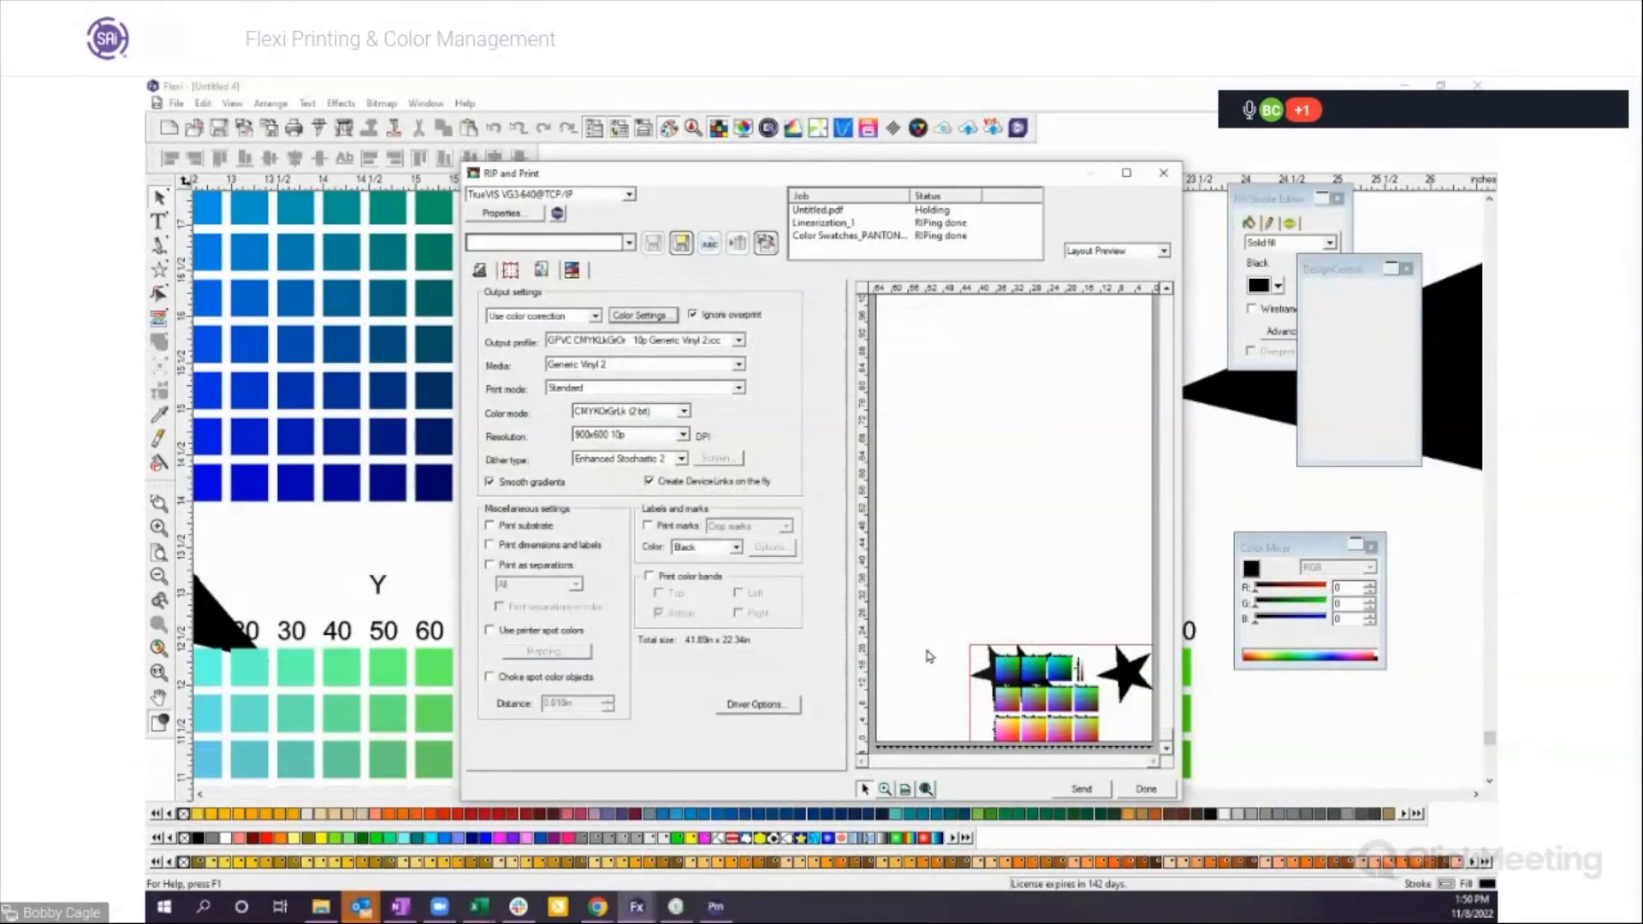
left_click(1147, 790)
Step: Check the design application's input profiles, try HP Latex 800 W as the display printer, and cancel the color settings
left_click(203, 103)
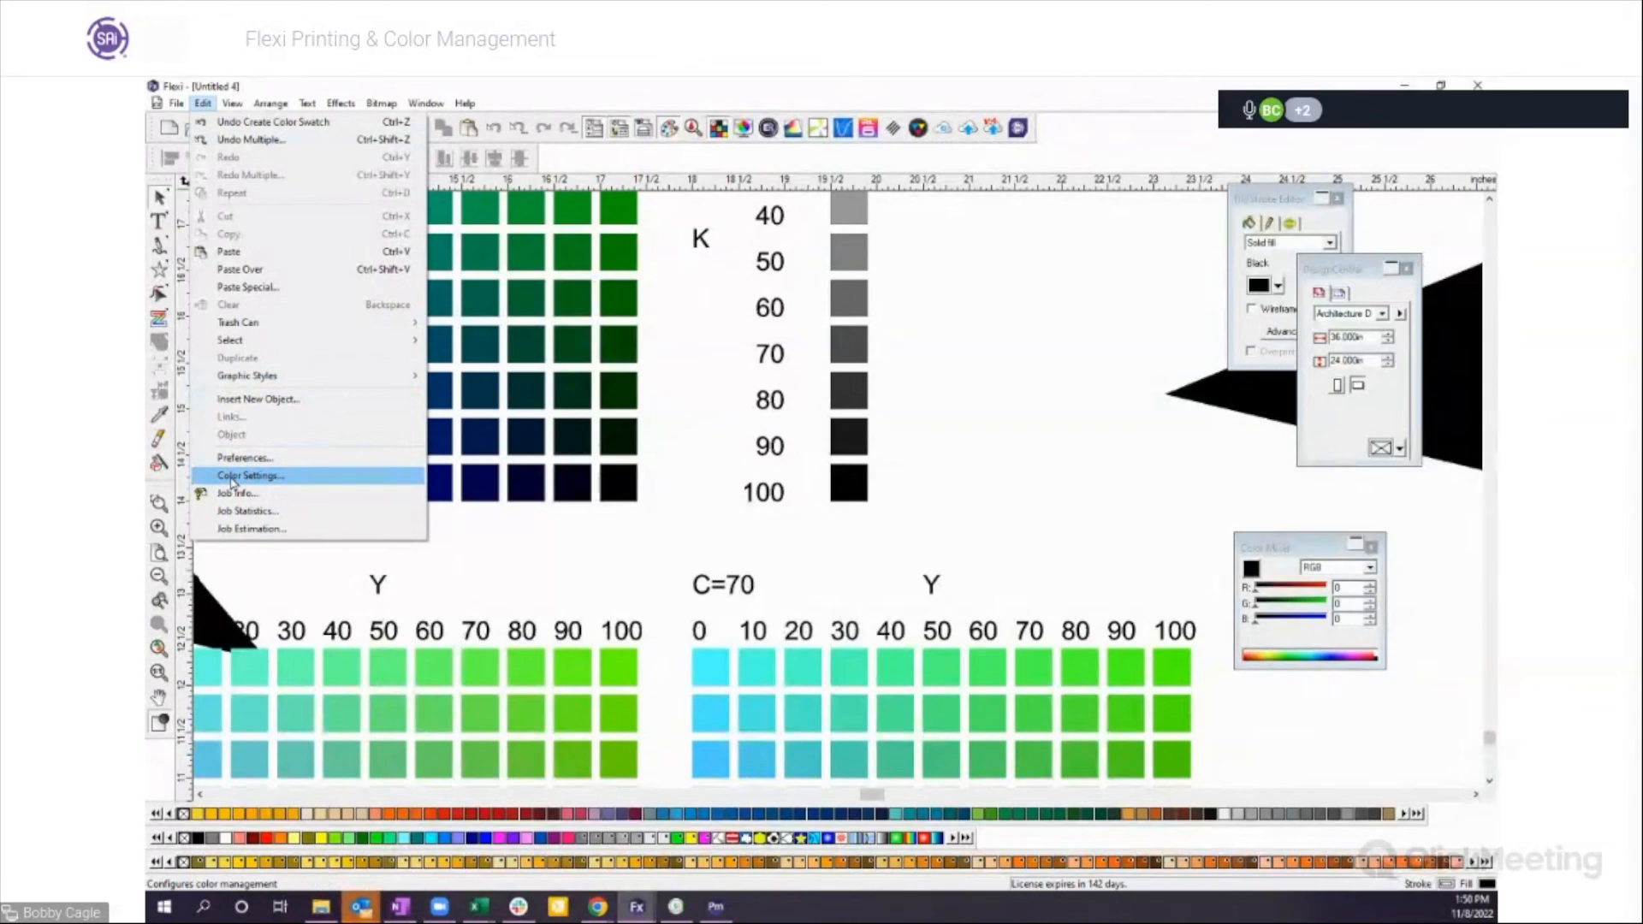
left_click(238, 477)
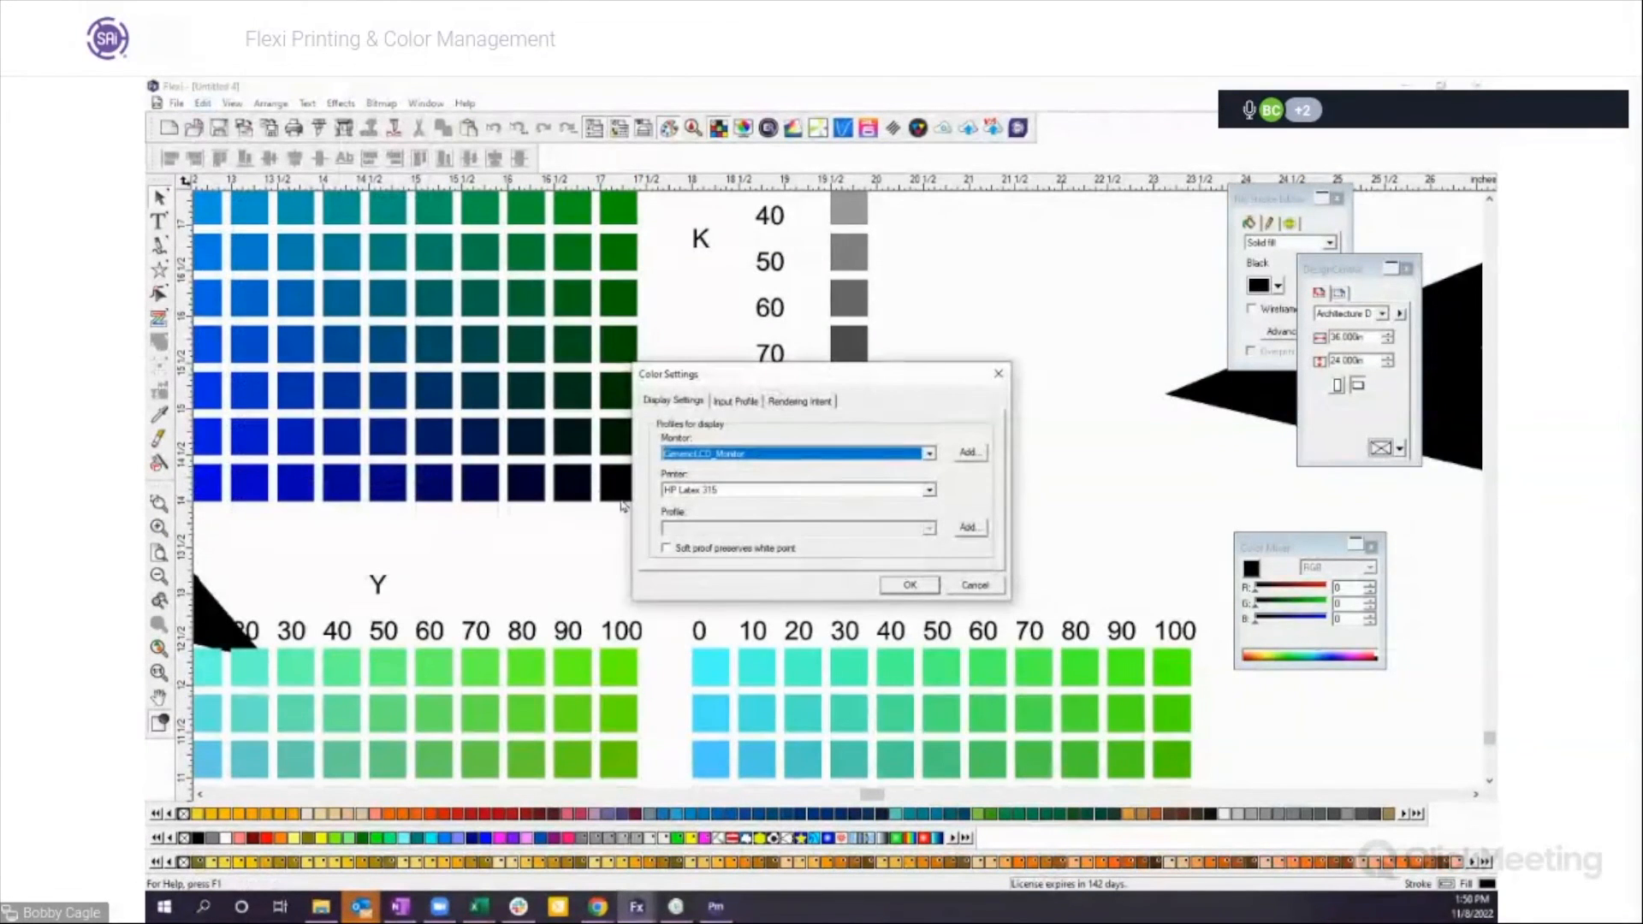
left_click(729, 402)
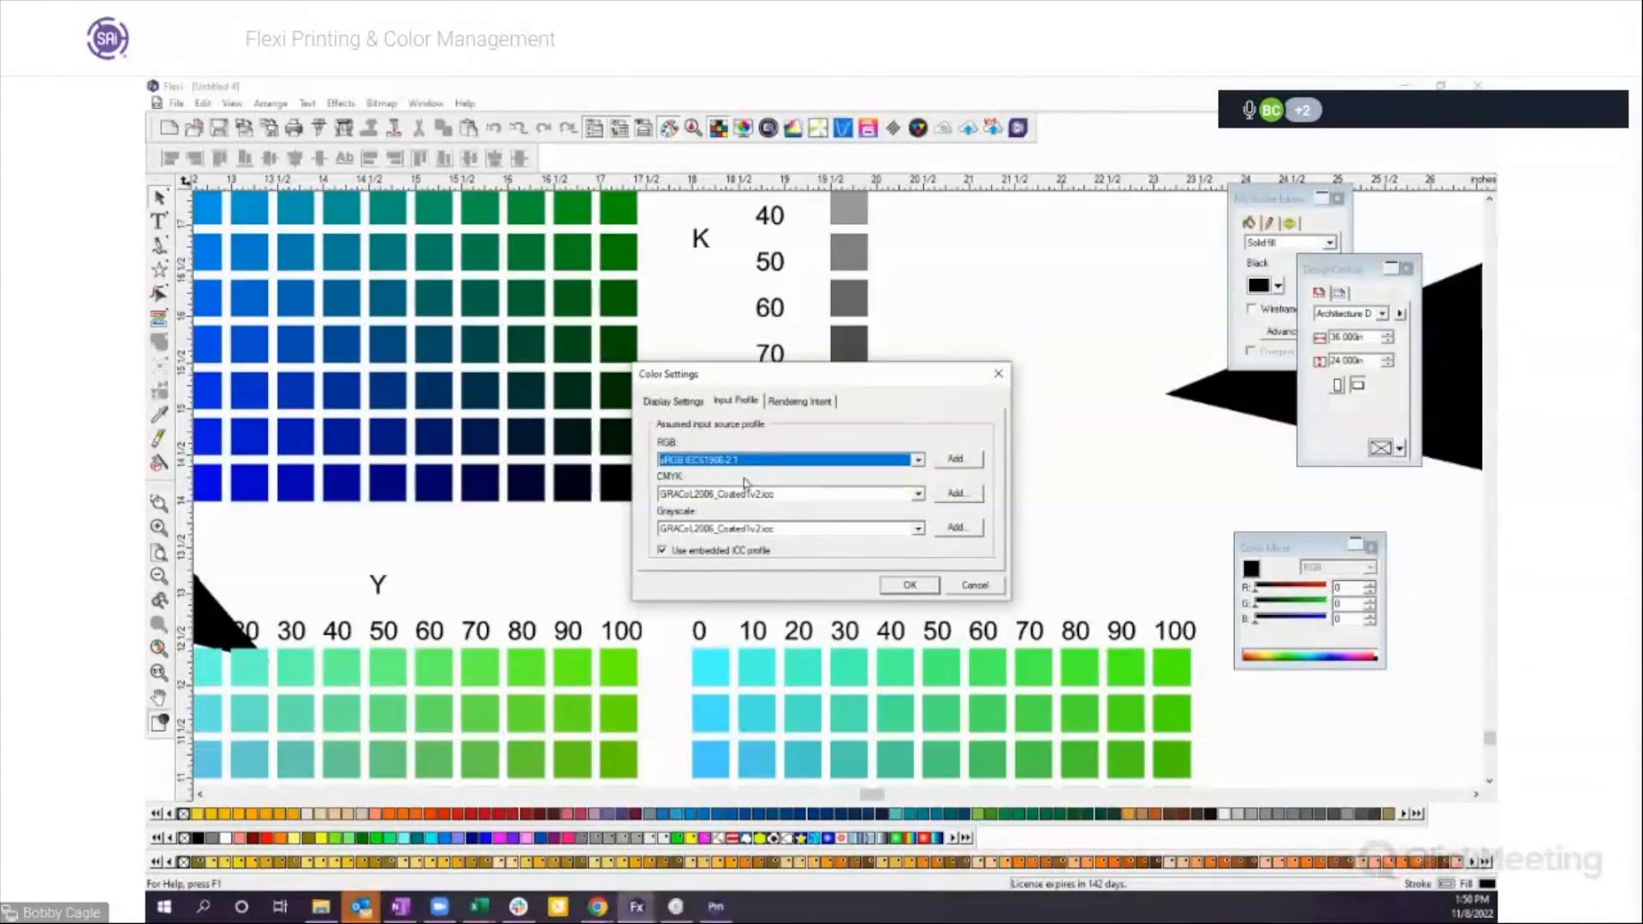
left_click(695, 404)
left_click(698, 494)
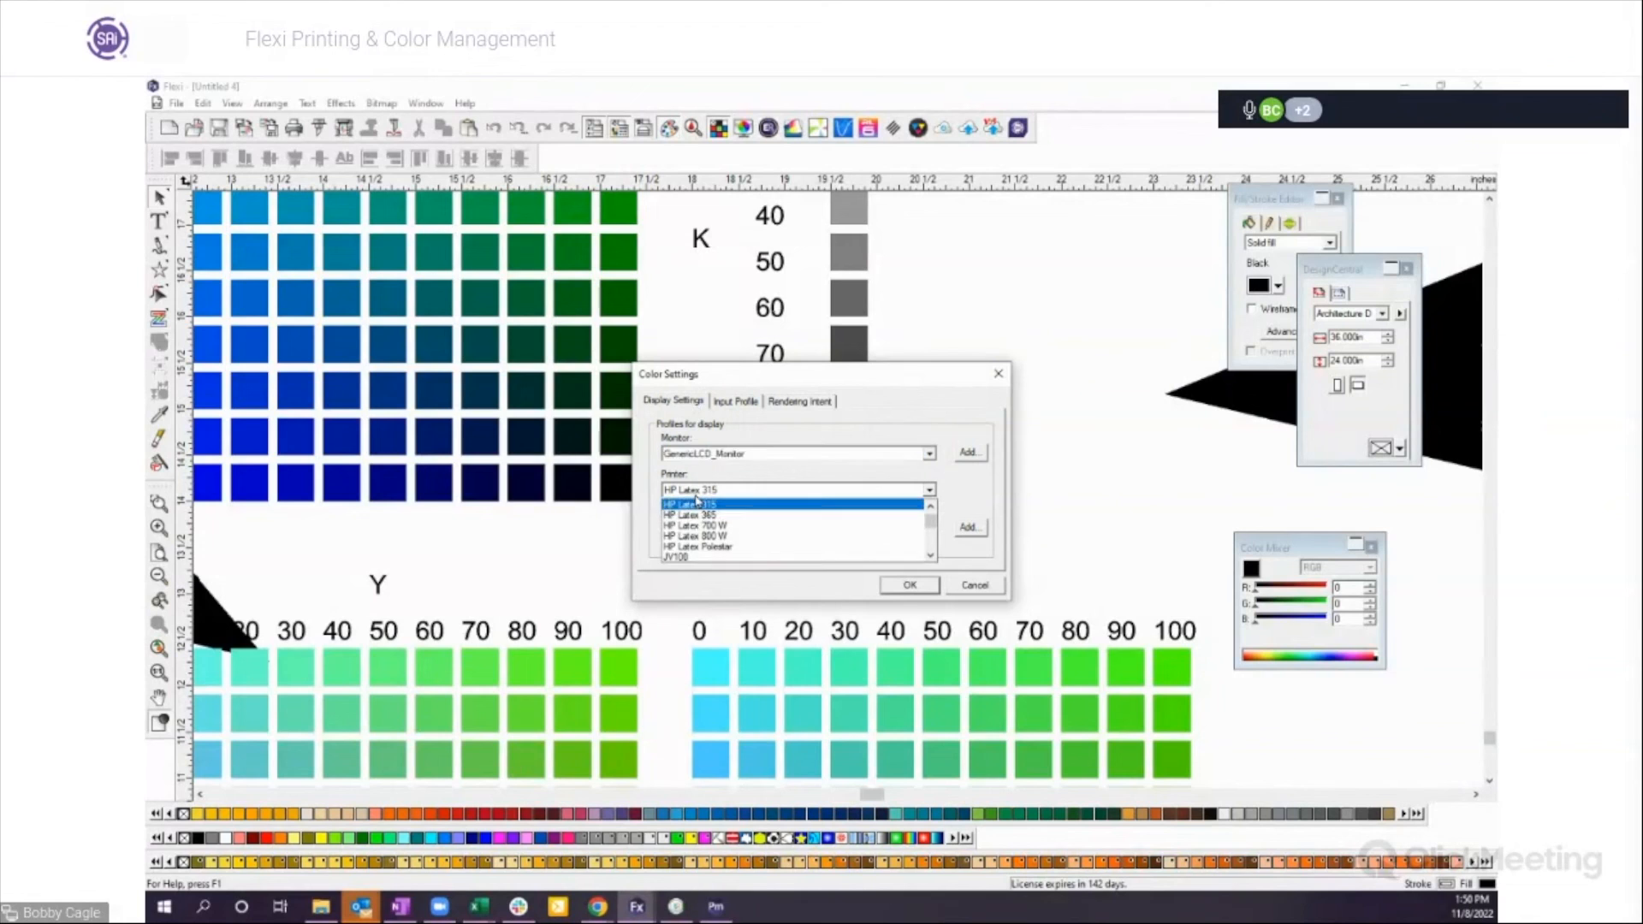
left_click(693, 536)
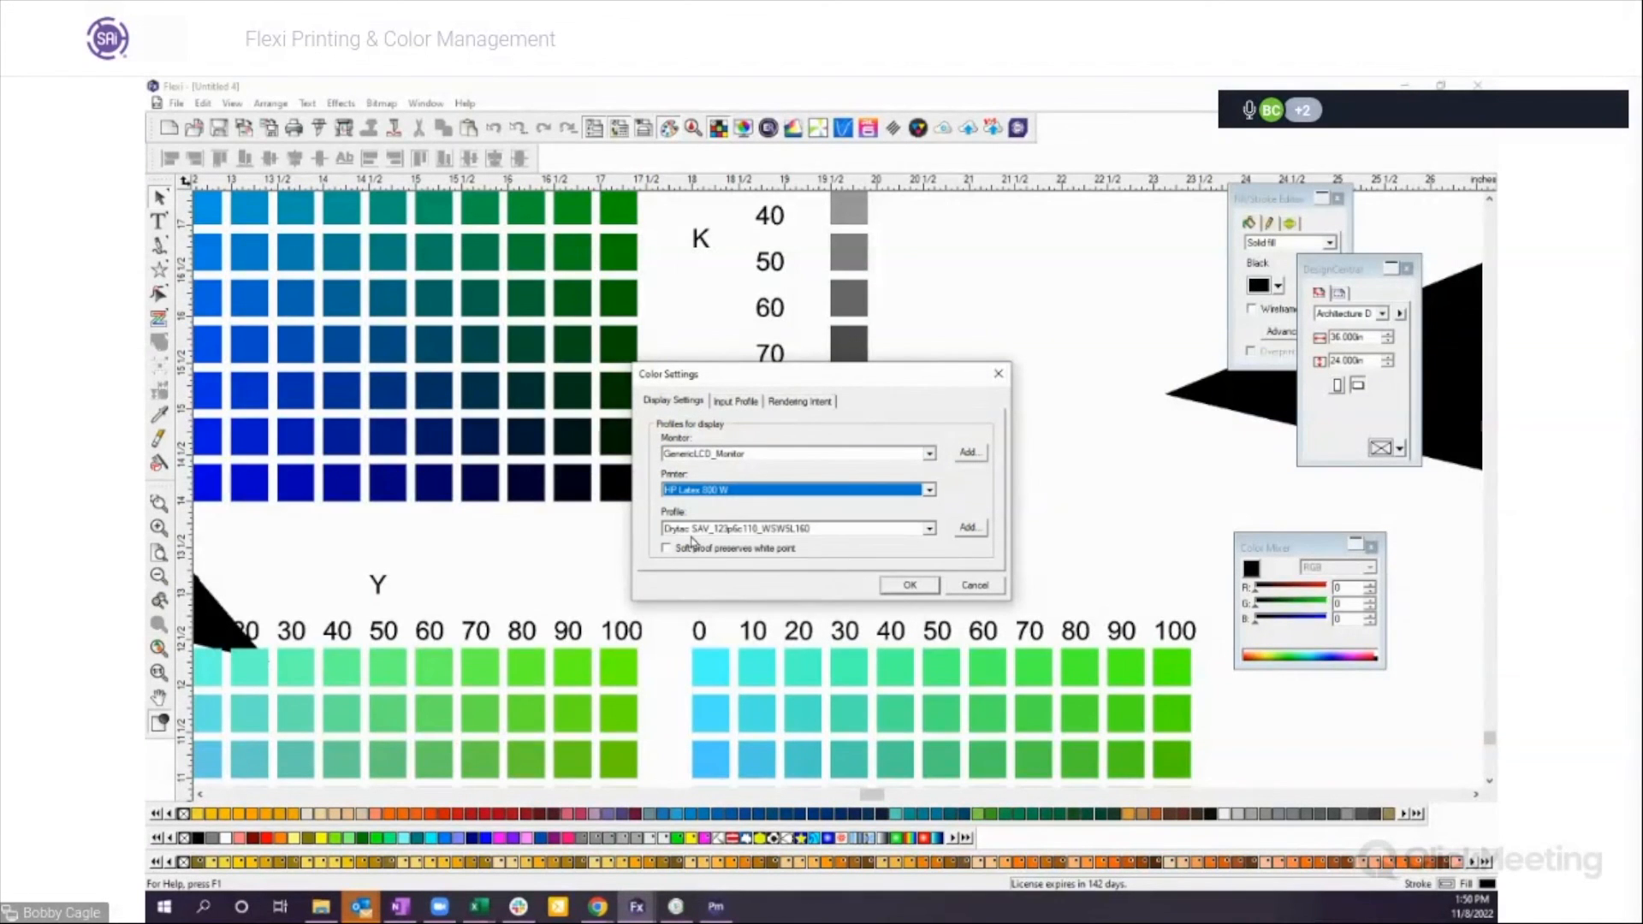
left_click(984, 588)
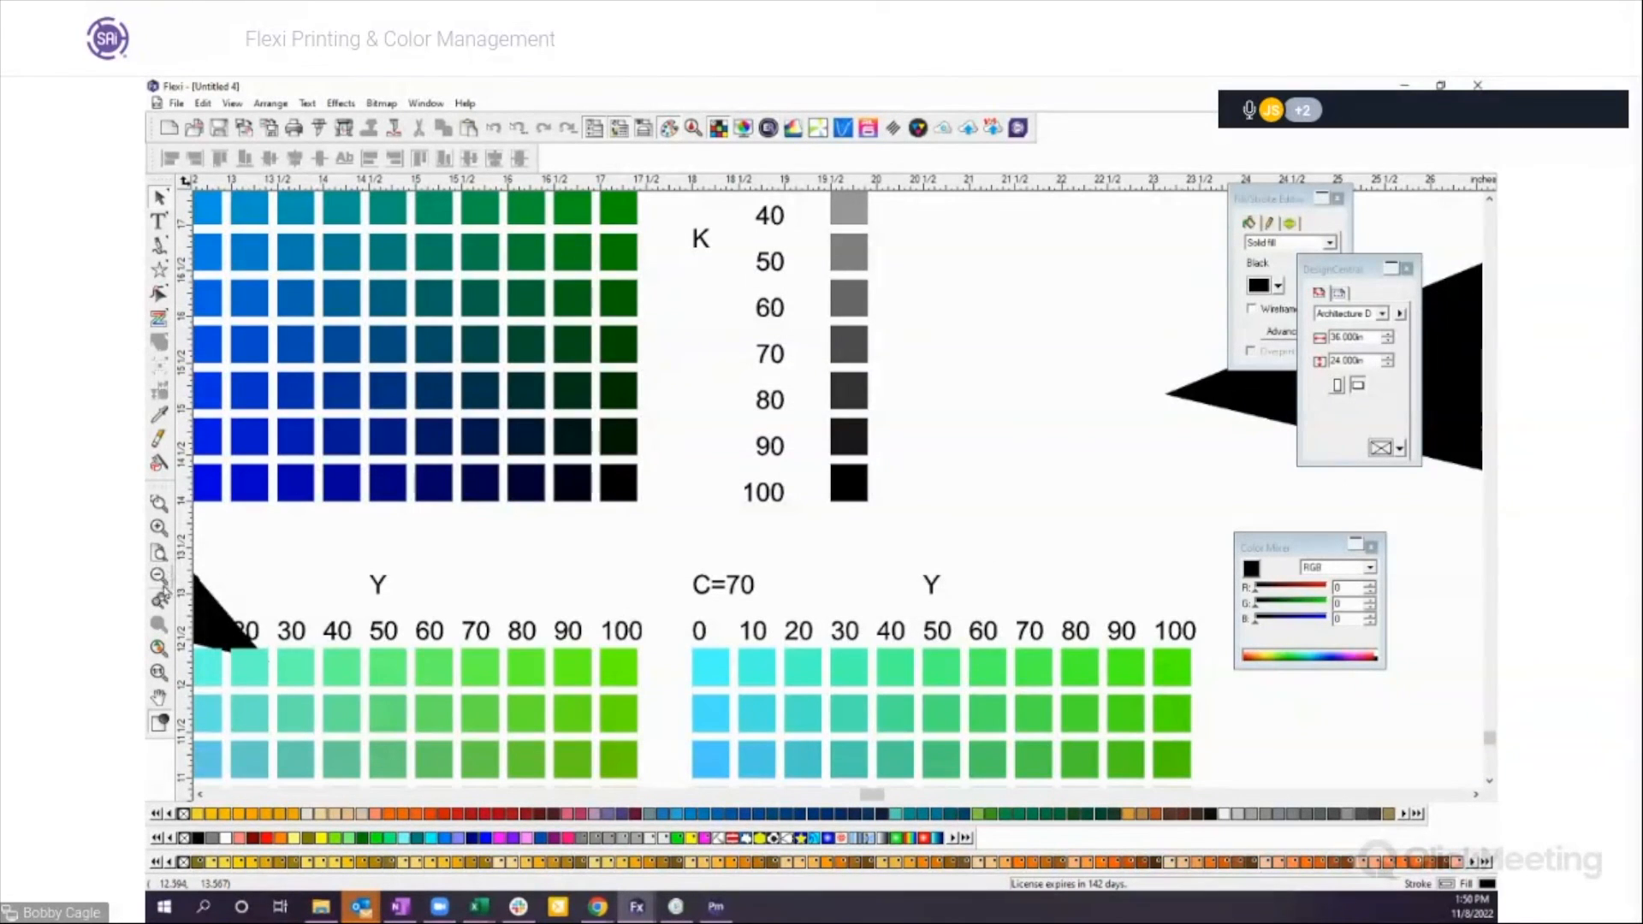
left_click(161, 578)
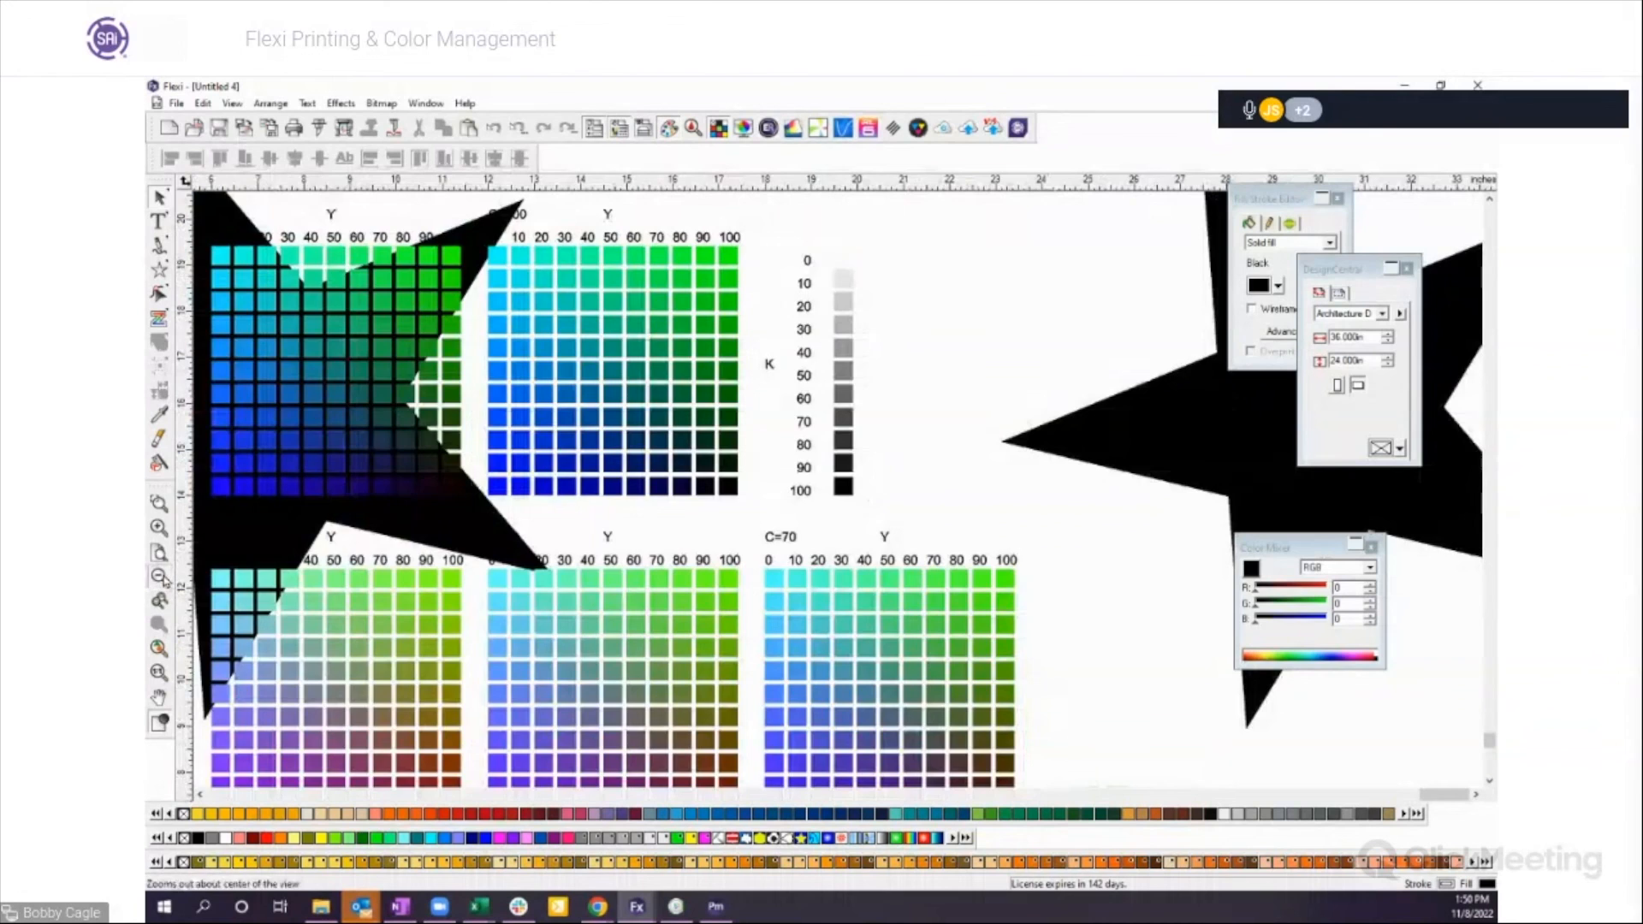
left_click(160, 579)
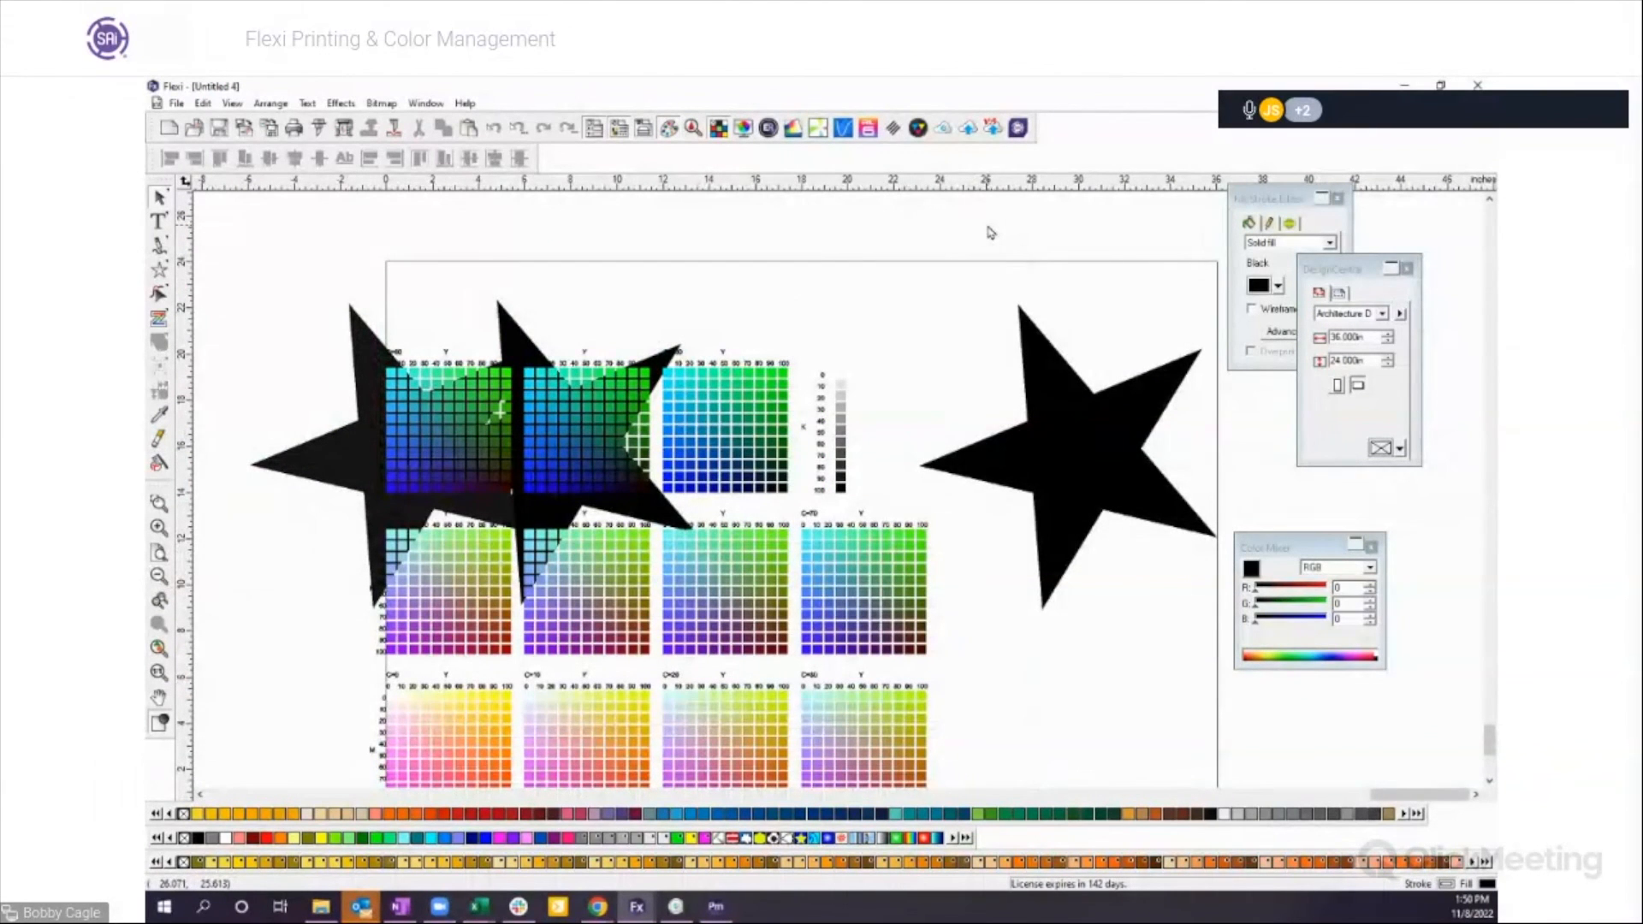